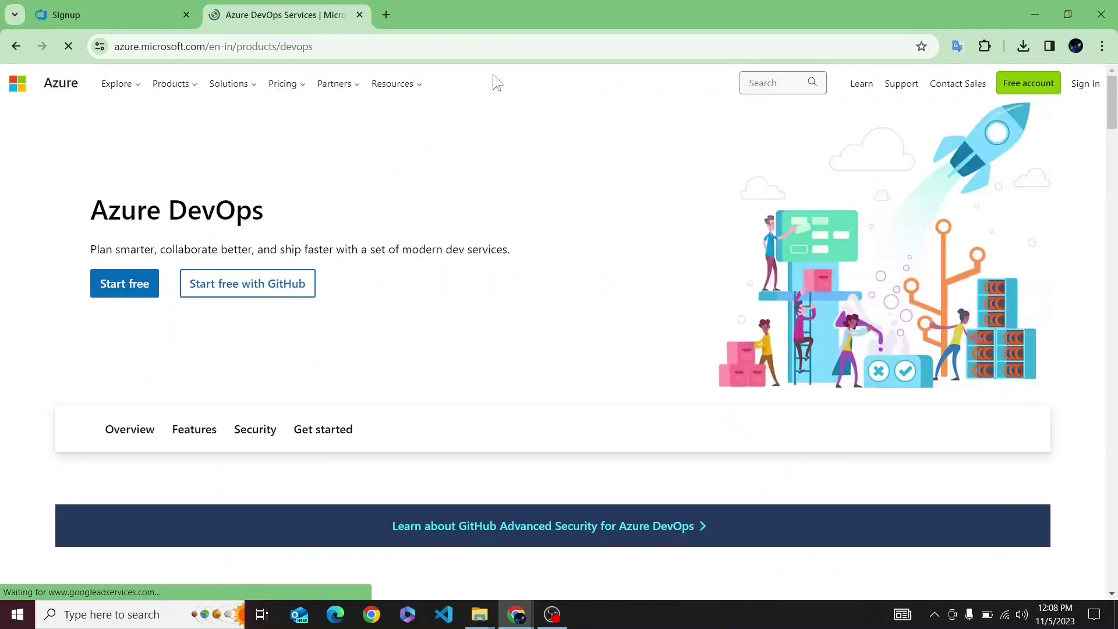
- Start the free Azure DevOps sign-up and choose to create a new organization
{"action": "left_click", "coordinate": [110, 280]}
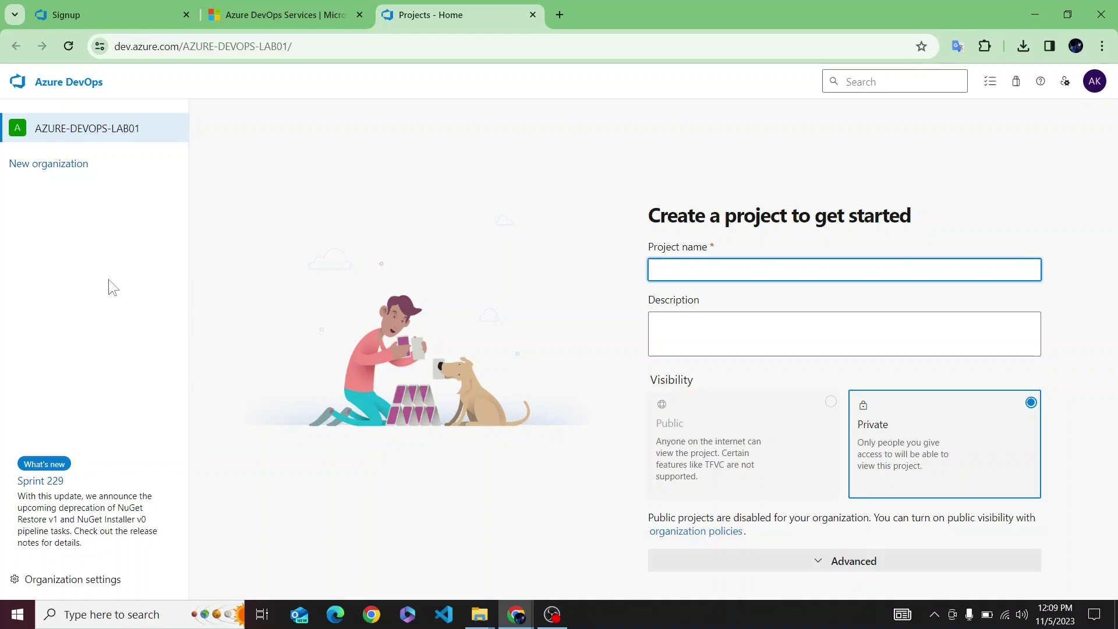
{"action": "left_click", "coordinate": [61, 164]}
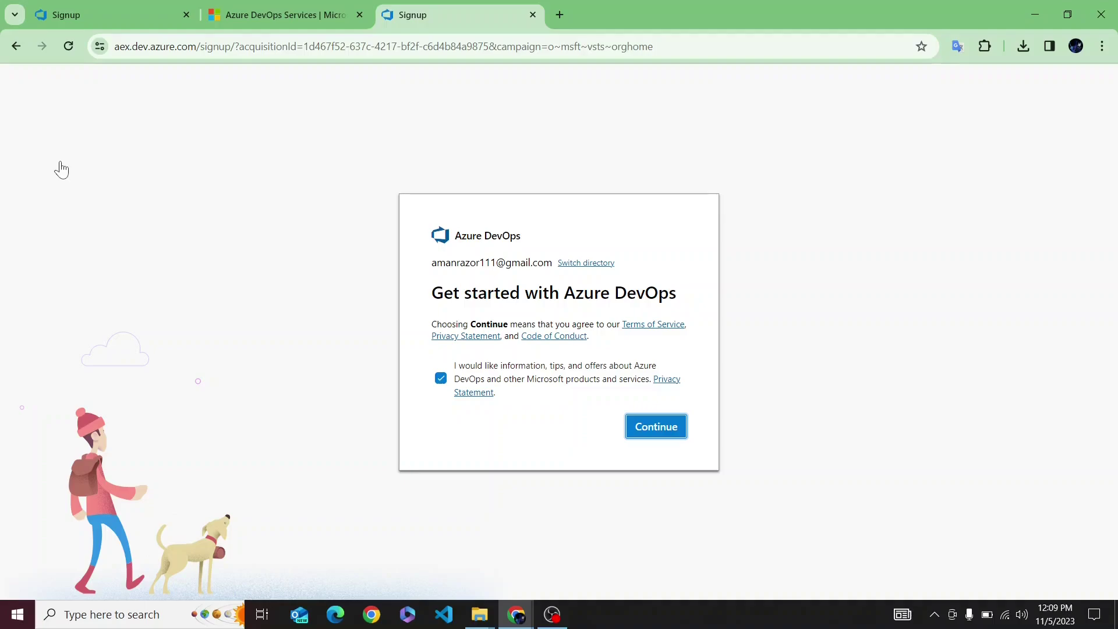
- Accept the sign-up terms and replace the prefilled organization name with LAB-TRAINING01
{"action": "left_click", "coordinate": [668, 431]}
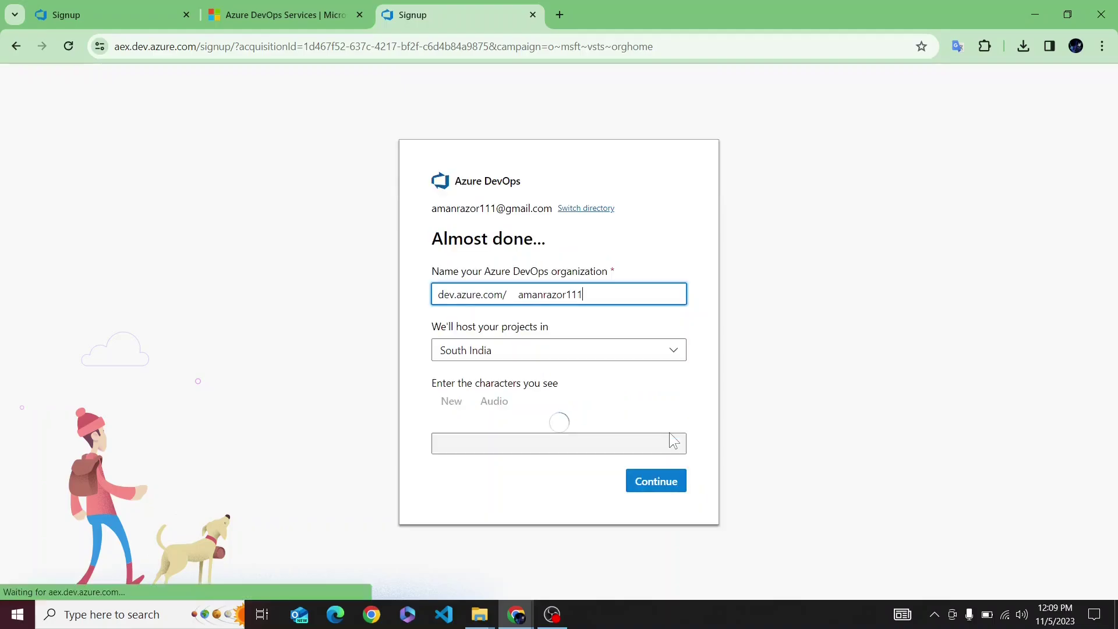
{"action": "left_click_drag", "start_coordinate": [588, 270], "coordinate": [511, 273]}
{"action": "key", "text": "BackSpace"}
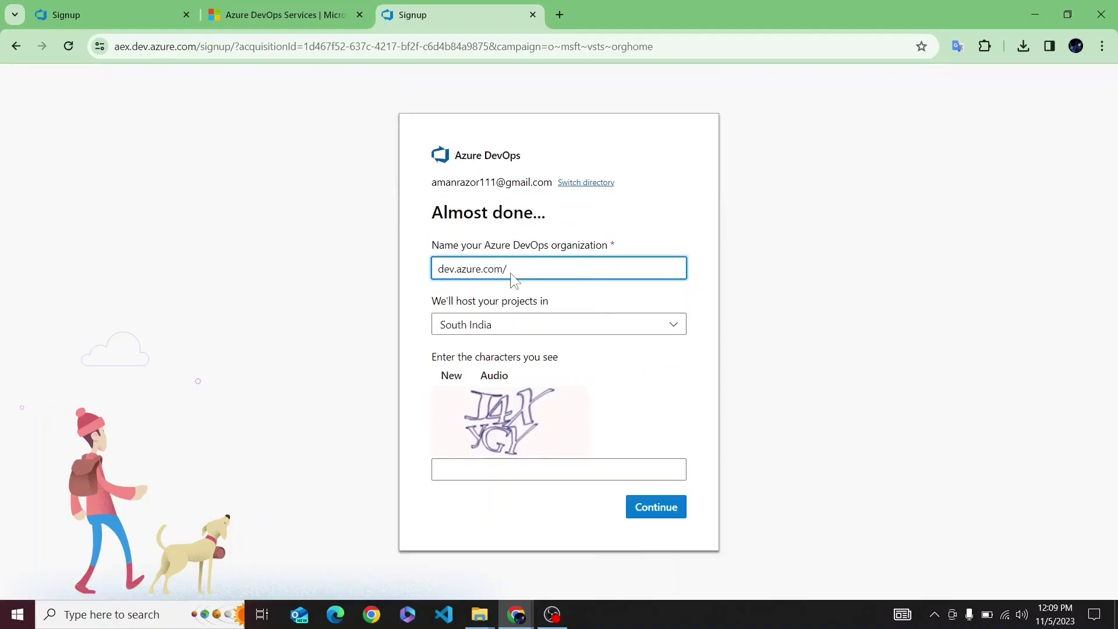
{"action": "left_click_drag", "start_coordinate": [445, 245], "coordinate": [607, 232]}
{"action": "left_click", "coordinate": [569, 258]}
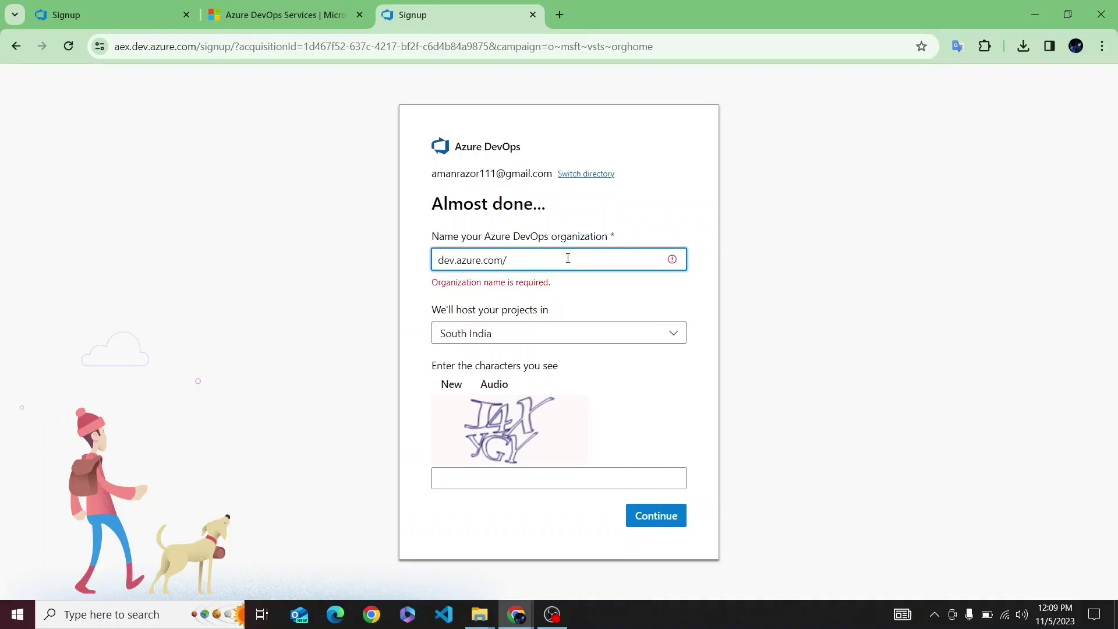
{"action": "type", "text": "LAB-"}
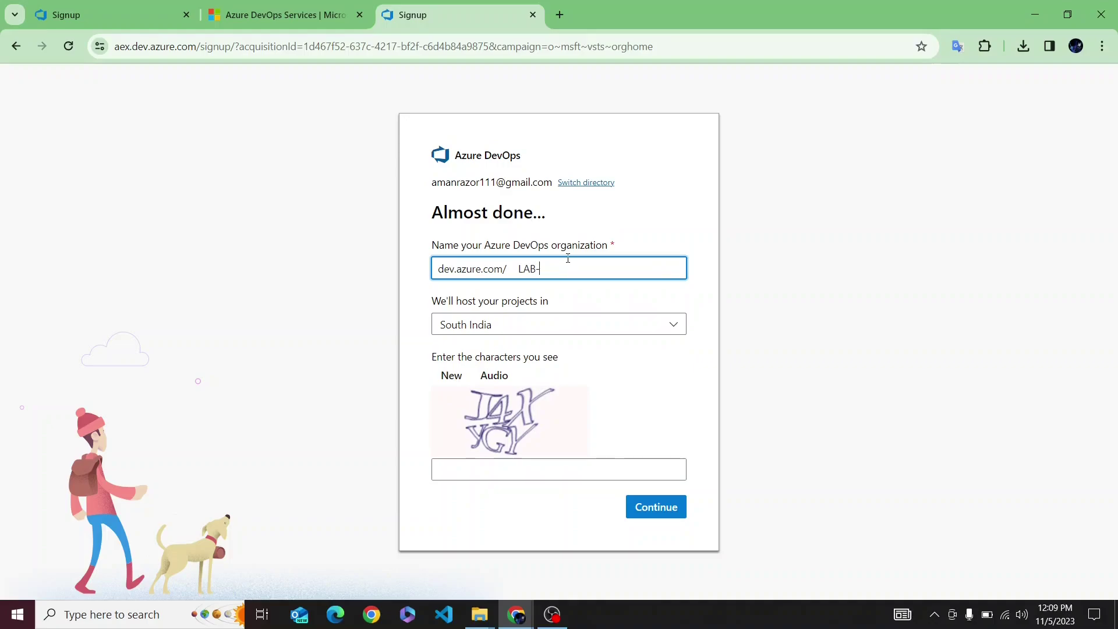
{"action": "type", "text": "TRAINING01"}
- Enter the verification characters and submit the organization details
{"action": "left_click", "coordinate": [507, 469]}
{"action": "type", "text": "J"}
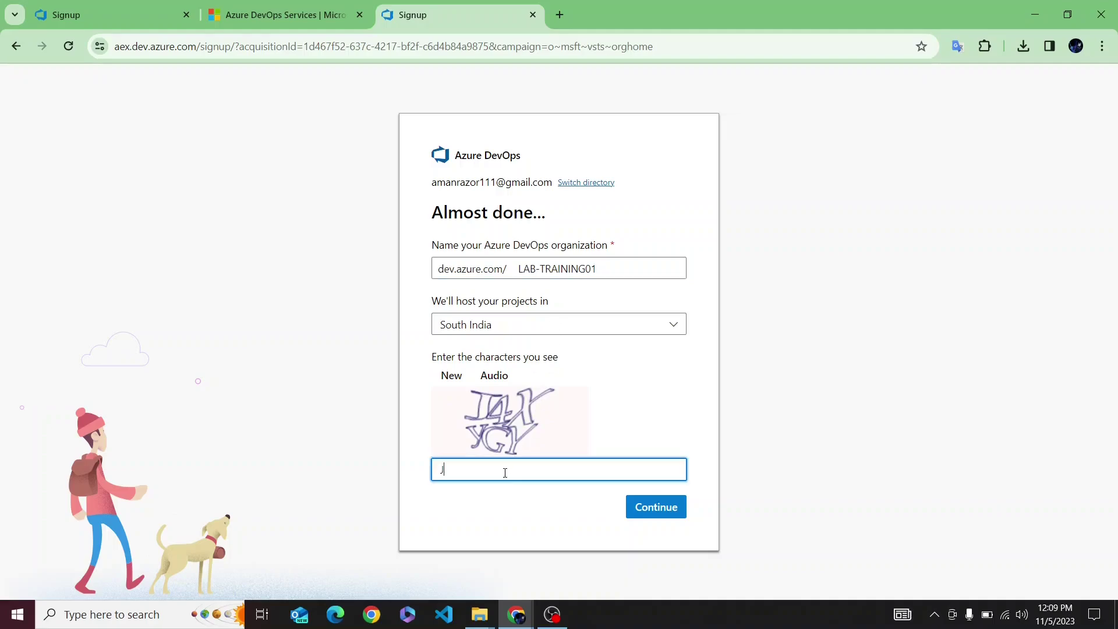
{"action": "type", "text": "4XYGY"}
{"action": "key", "text": "BackSpace"}
{"action": "type", "text": "Y"}
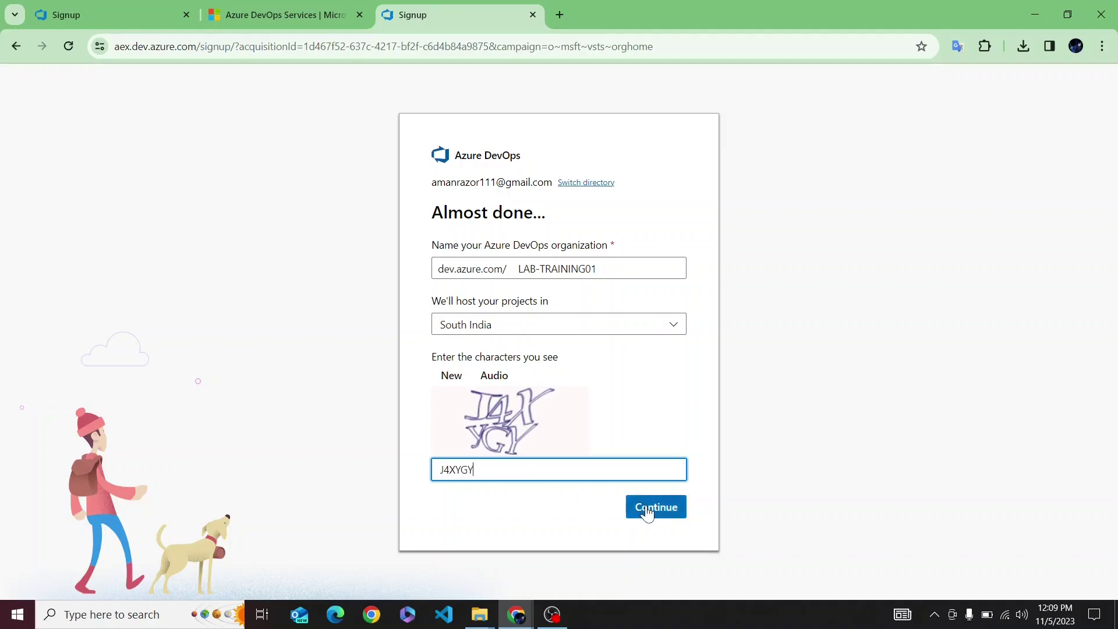
{"action": "left_click", "coordinate": [645, 506]}
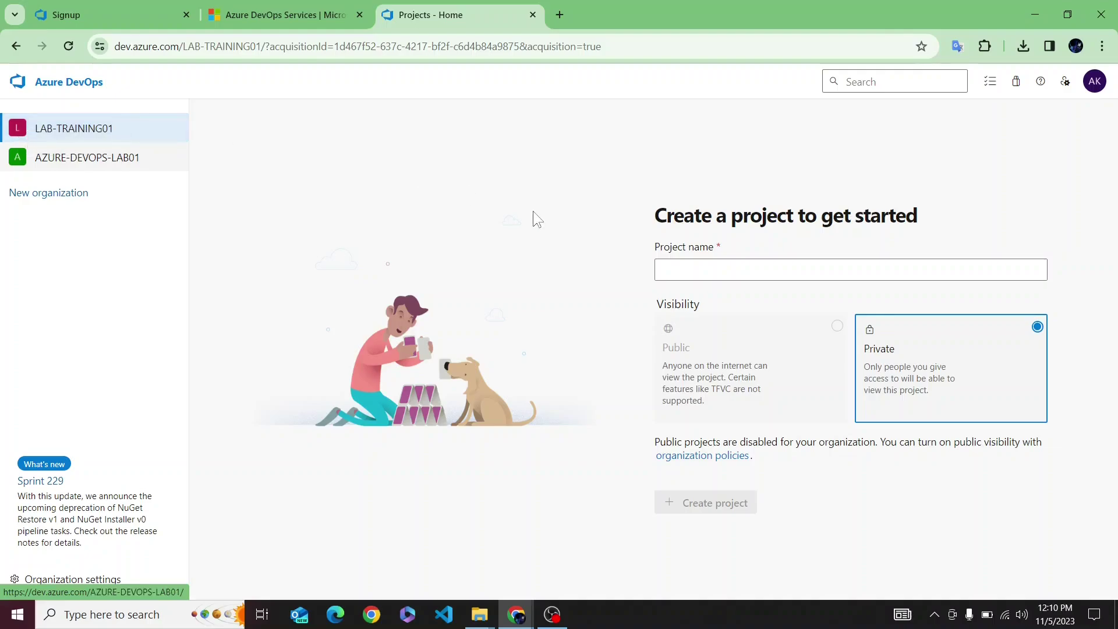
- On the new LAB-TRAINING01 organization's create-project form, place the cursor in Project name
{"action": "left_click_drag", "start_coordinate": [650, 220], "coordinate": [916, 220]}
{"action": "left_click", "coordinate": [918, 217]}
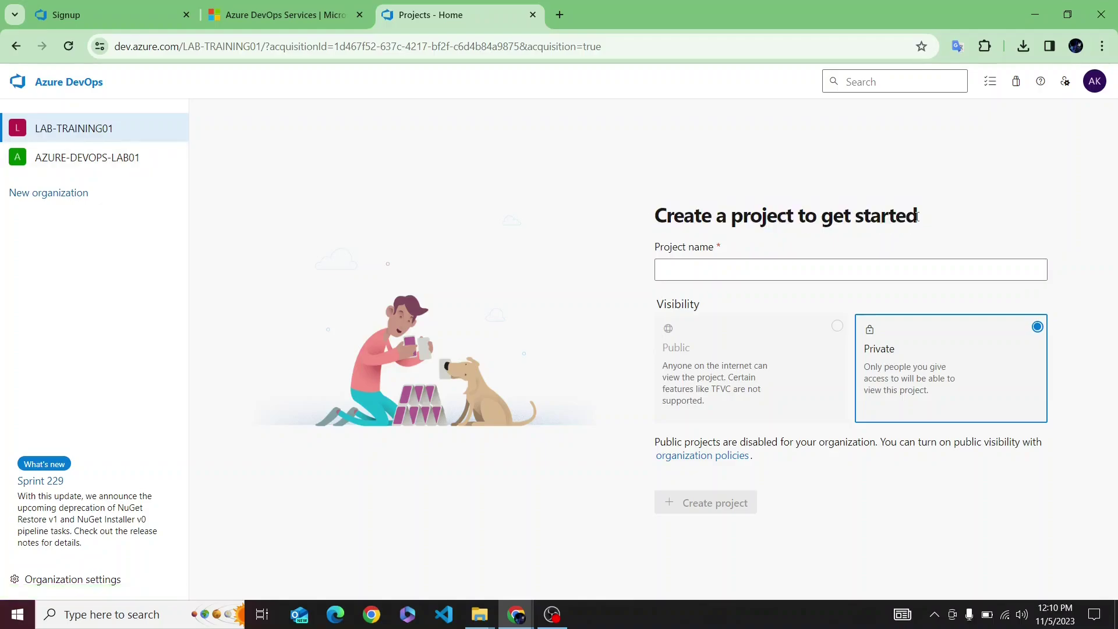
{"action": "left_click", "coordinate": [843, 276]}
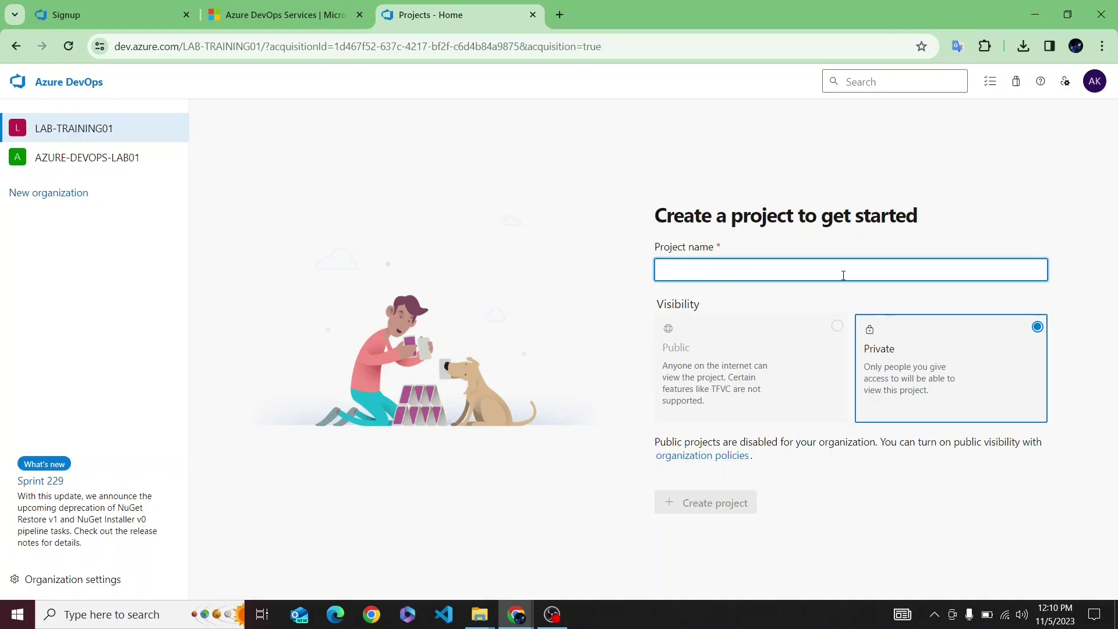
- Create a Private project named my-first-project in LAB-TRAINING01
{"action": "type", "text": "MY_"}
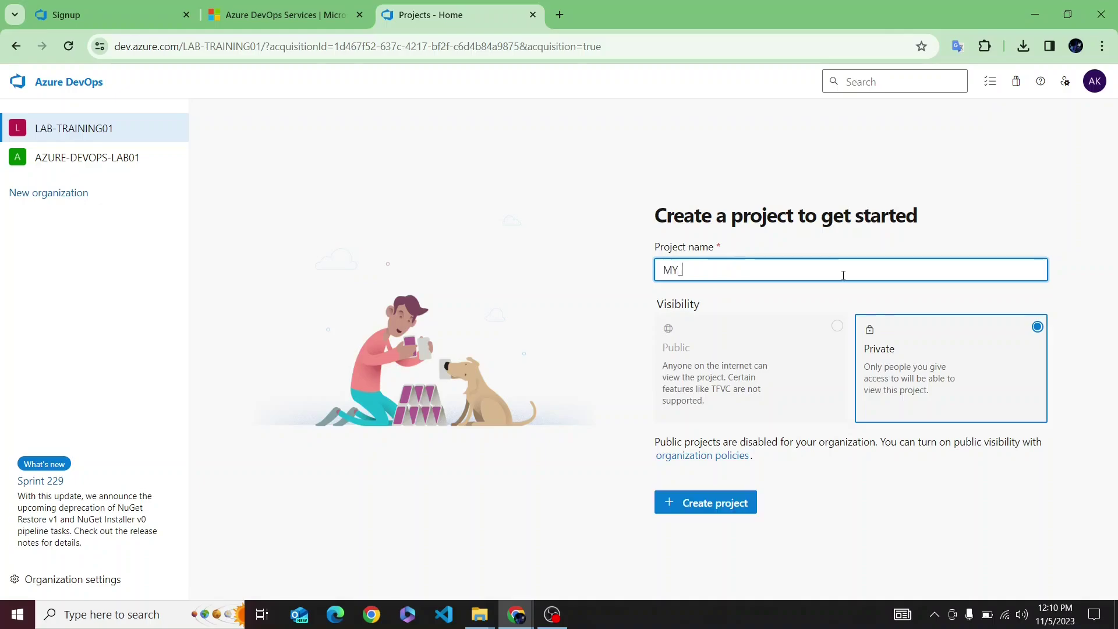
{"action": "type", "text": "FE"}
{"action": "key", "text": "BackSpace"}
{"action": "key", "text": "BackSpace"}
{"action": "key", "text": "BackSpace"}
{"action": "type", "text": "-F"}
{"action": "key", "text": "BackSpace"}
{"action": "type", "text": "F"}
{"action": "key", "text": "BackSpace"}
{"action": "key", "text": "BackSpace"}
{"action": "key", "text": "BackSpace"}
{"action": "key", "text": "BackSpace"}
{"action": "type", "text": "my-first-project"}
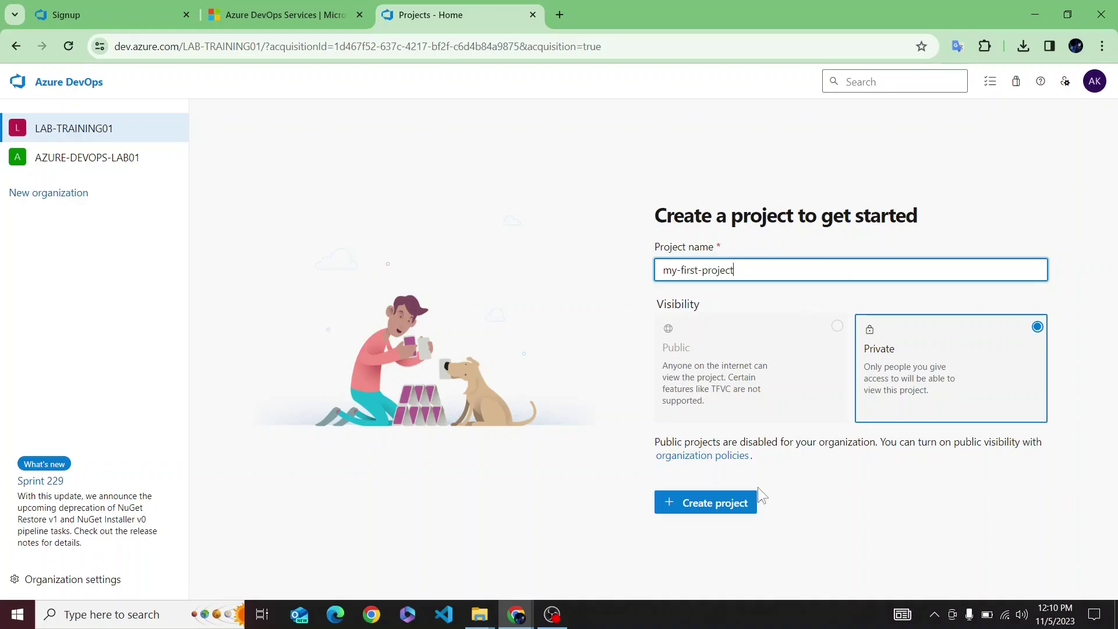
{"action": "left_click", "coordinate": [677, 504]}
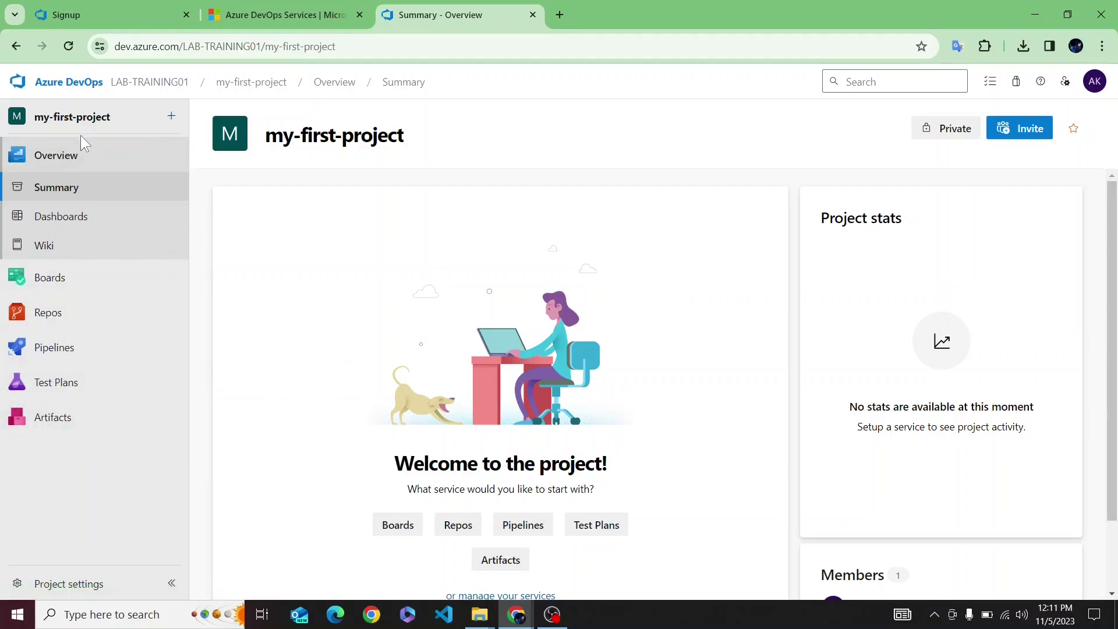
- Wait for my-first-project's Overview Summary page to finish loading
{"action": "mouse_move", "coordinate": [72, 300]}
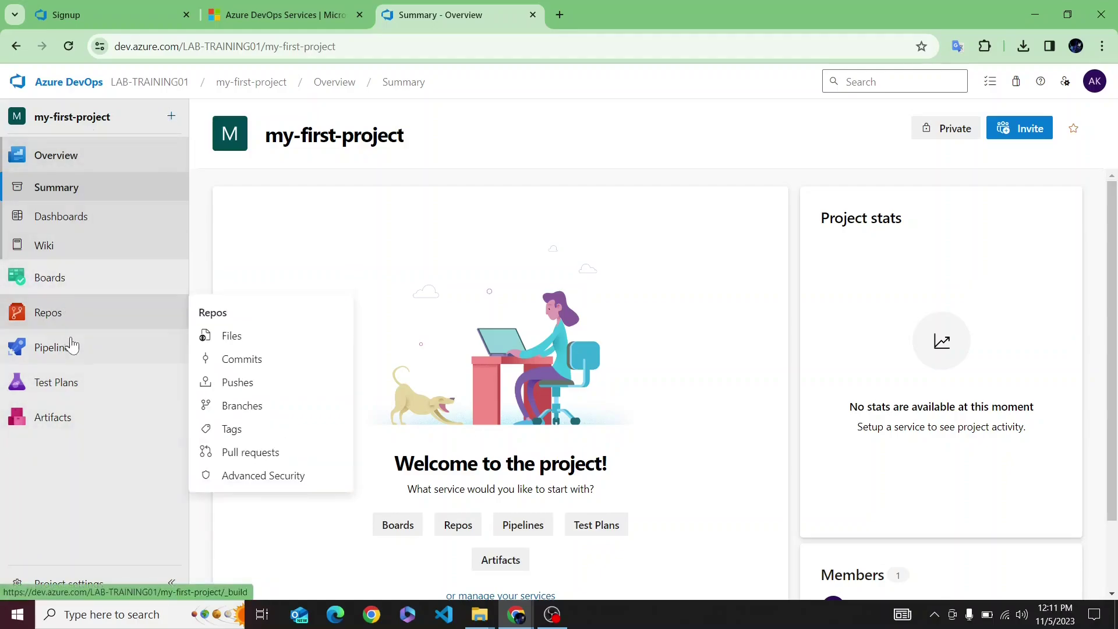
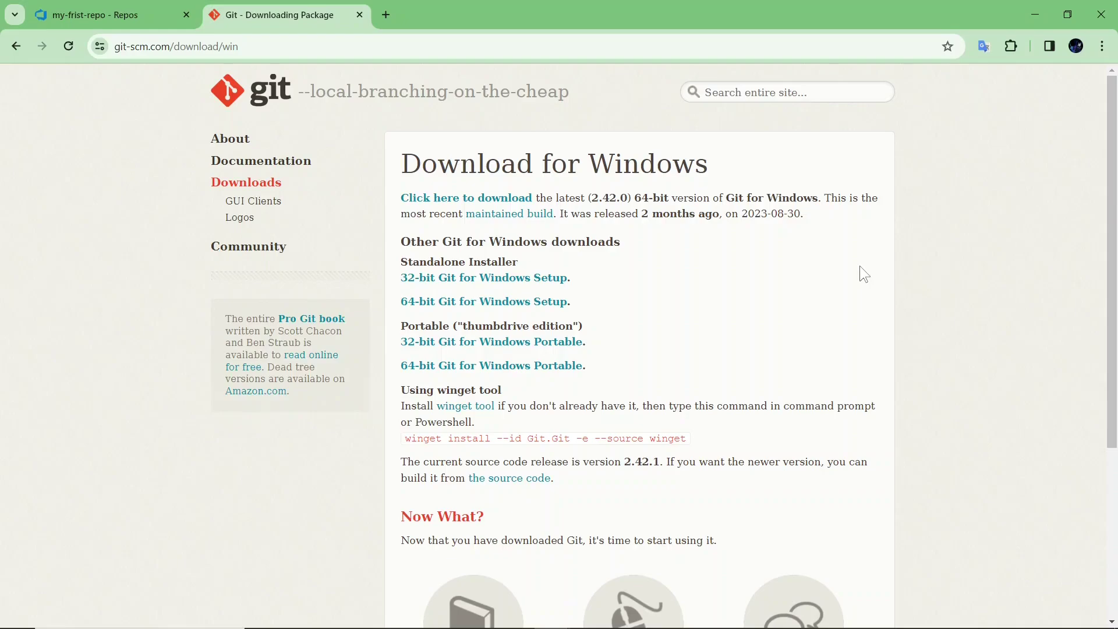
- Search Windows for Git Bash by typing 'gi'
{"action": "key", "text": "super"}
{"action": "type", "text": "gi"}
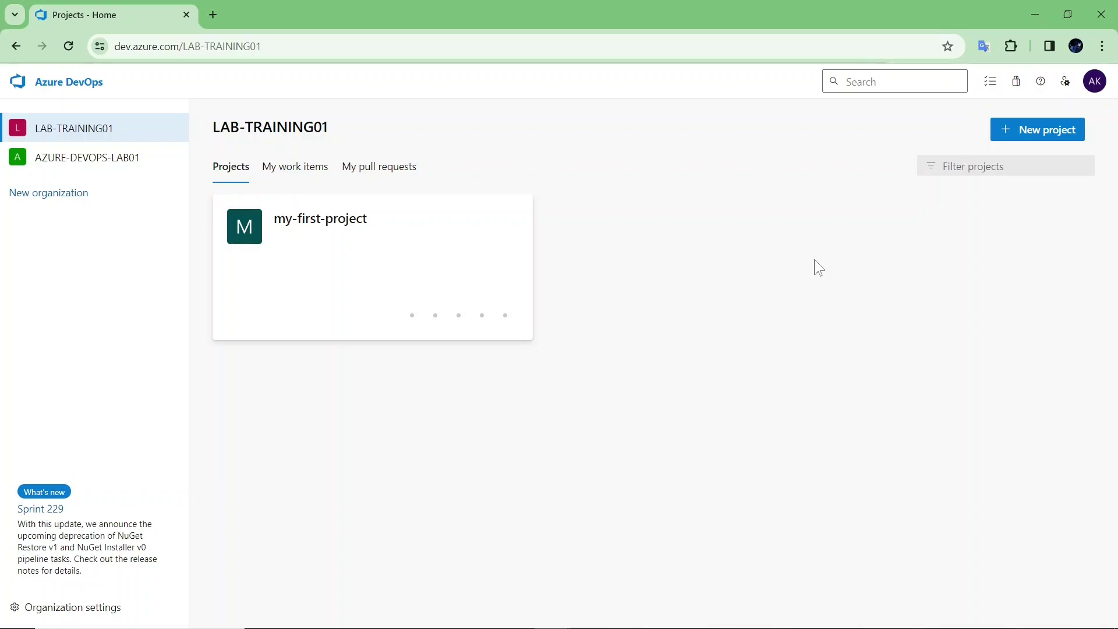
- Open my-first-project's Repos > Files page, which shows the empty repository
{"action": "left_click", "coordinate": [390, 252]}
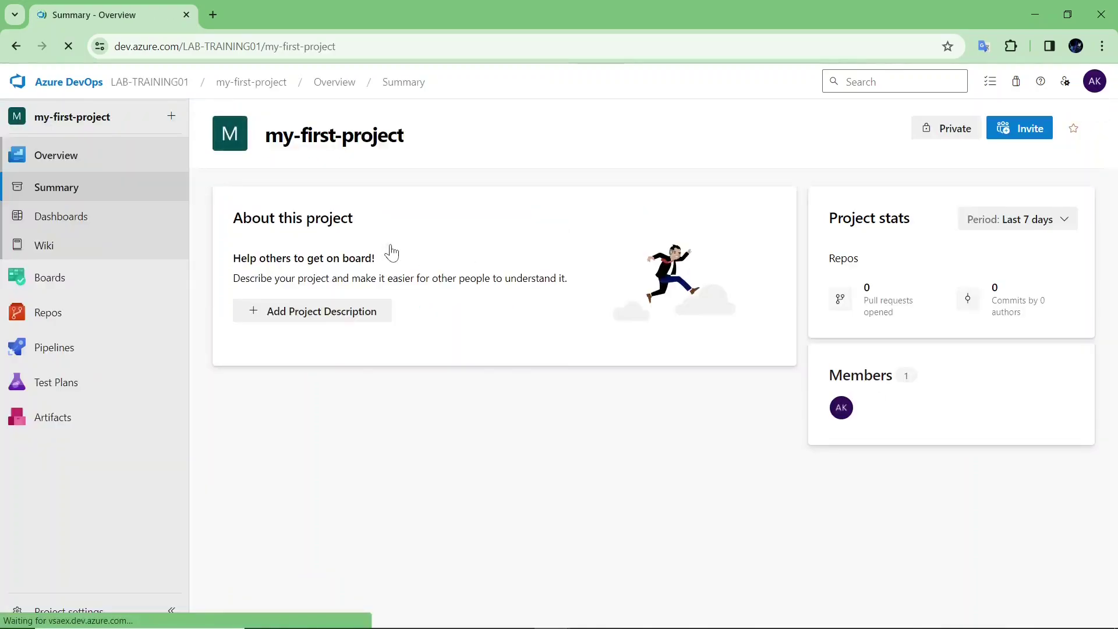
{"action": "left_click", "coordinate": [63, 311]}
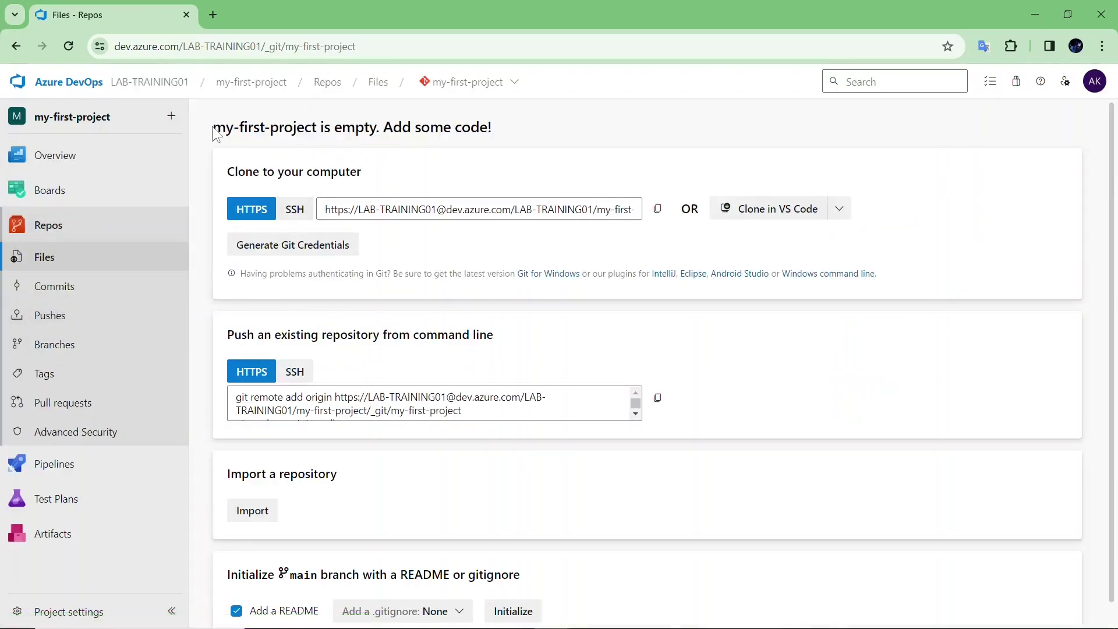
{"action": "left_click_drag", "start_coordinate": [213, 128], "coordinate": [436, 140]}
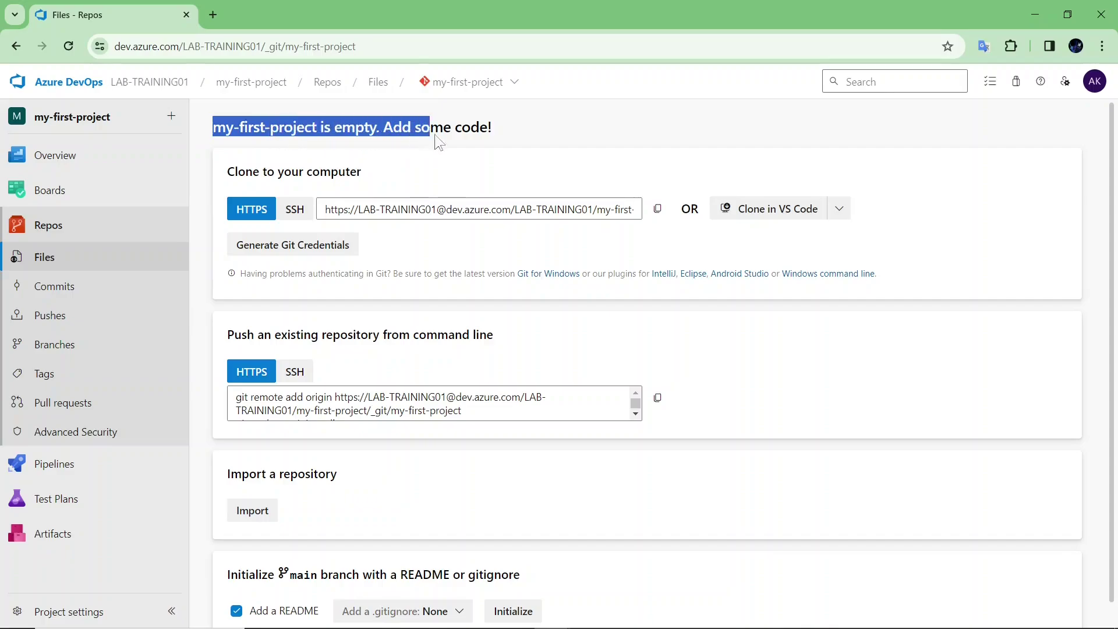
{"action": "left_click", "coordinate": [508, 134]}
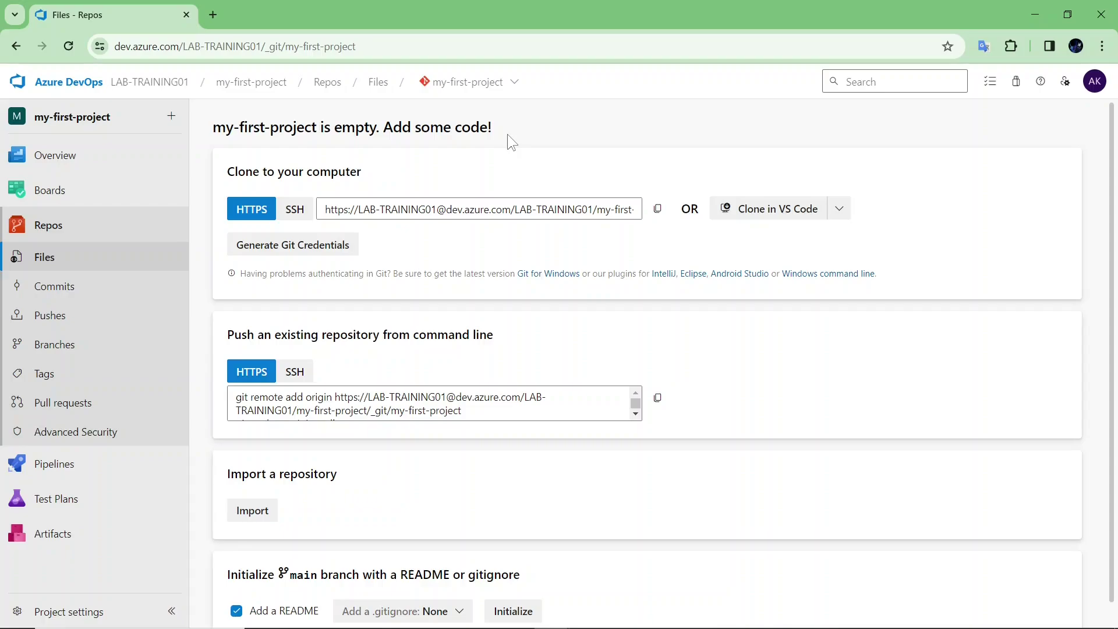
- Create a new repository named my-frist-repo
{"action": "left_click", "coordinate": [501, 83]}
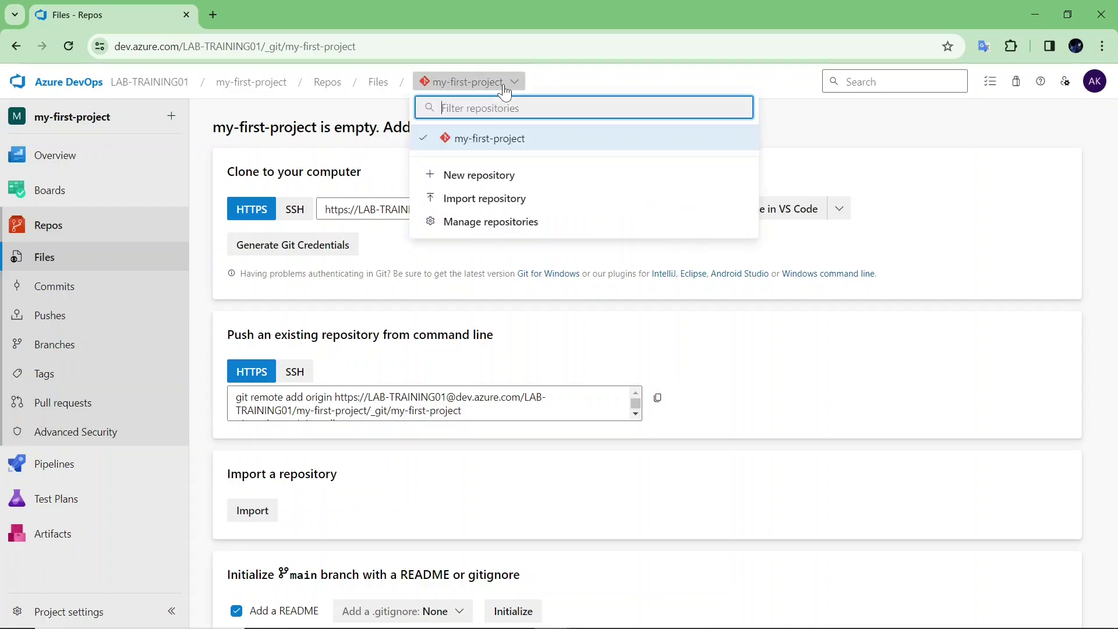
{"action": "left_click", "coordinate": [492, 174]}
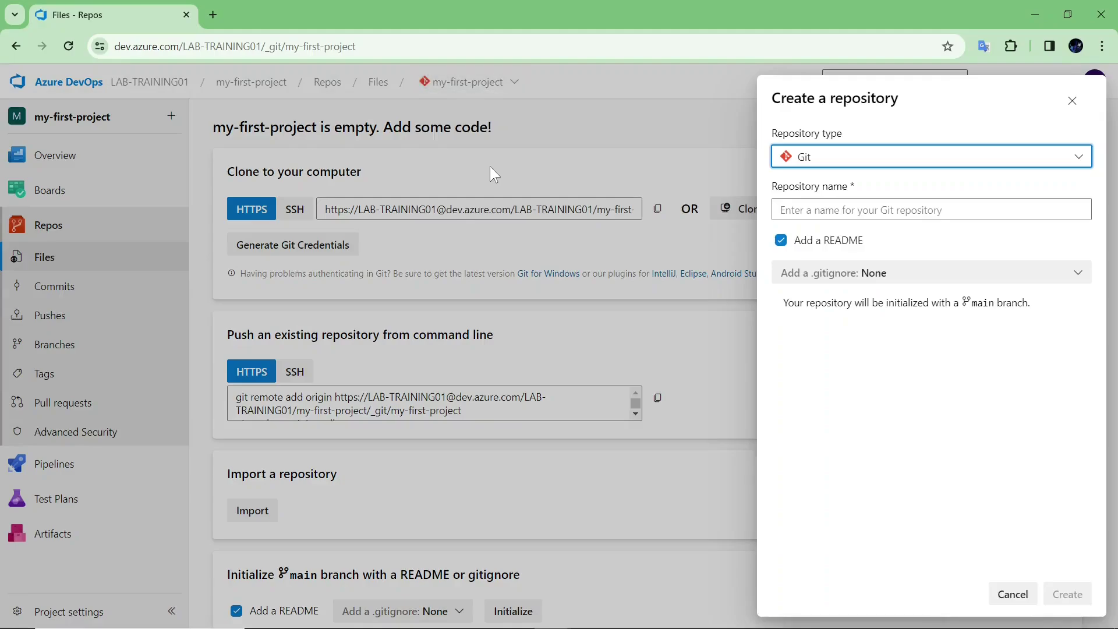
{"action": "left_click", "coordinate": [781, 213]}
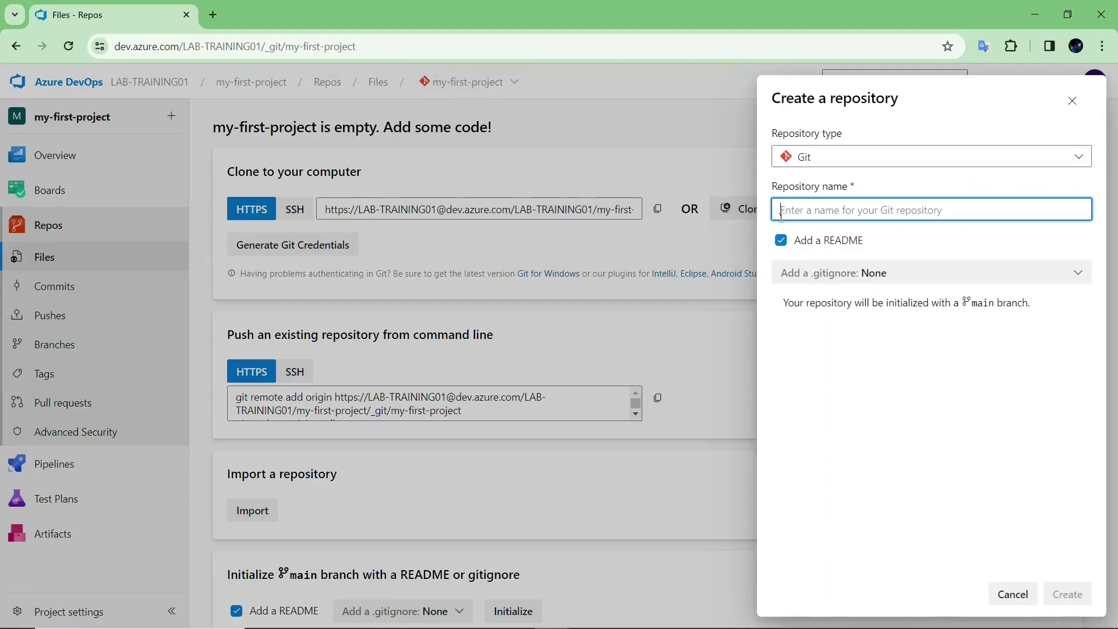
{"action": "type", "text": "my-frist"}
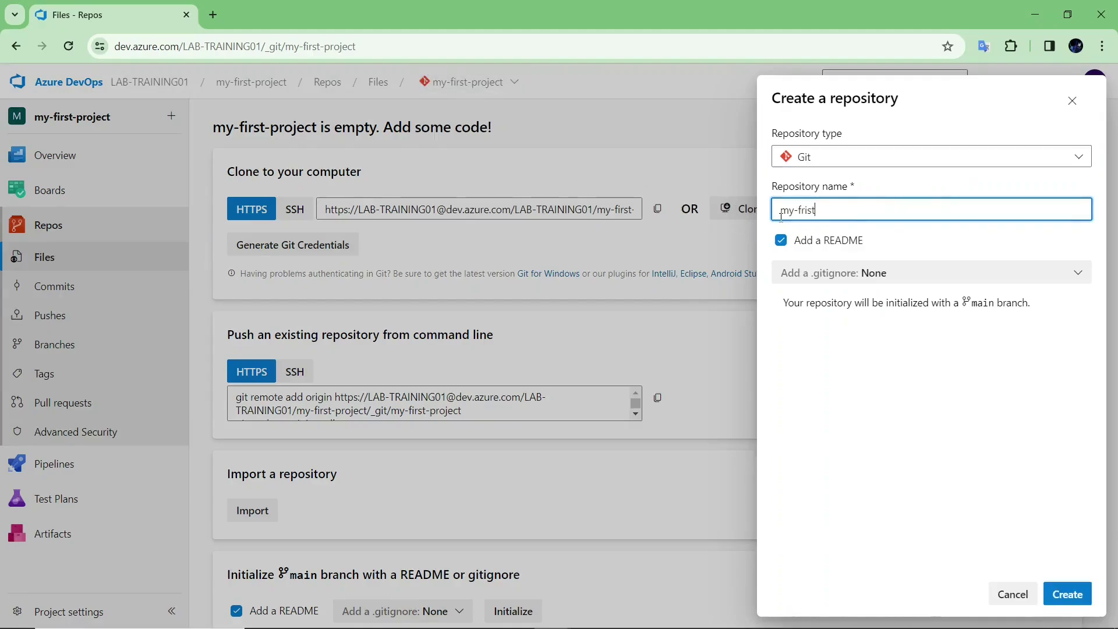
{"action": "type", "text": "-repo"}
{"action": "left_click", "coordinate": [1066, 594]}
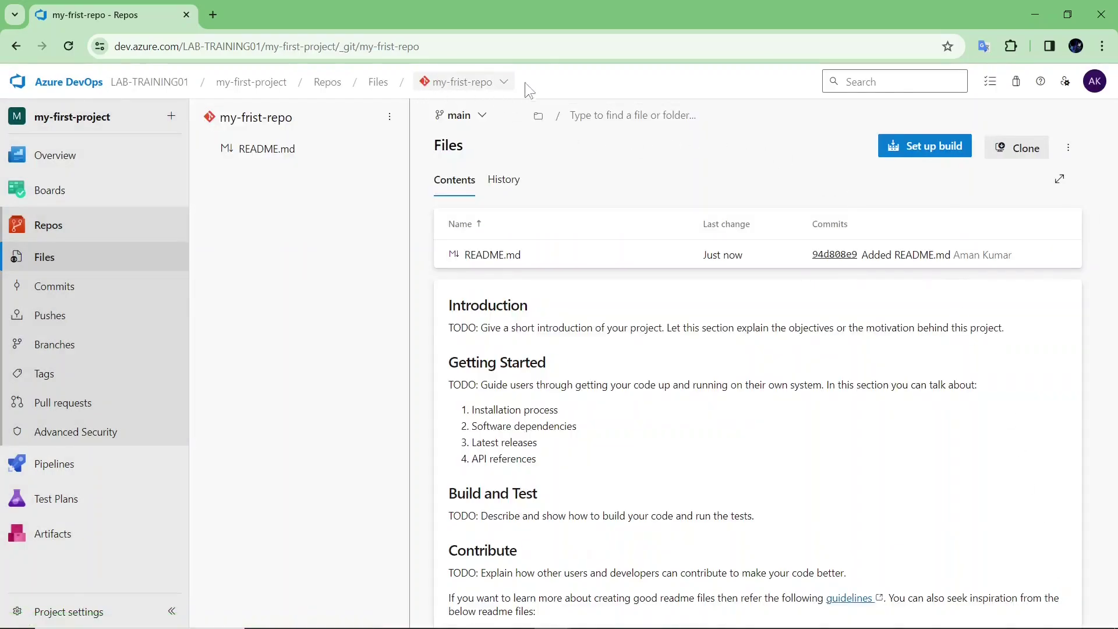
- Copy my-frist-repo's HTTPS clone URL from the Clone panel and minimize Chrome
{"action": "left_click_drag", "start_coordinate": [295, 117], "coordinate": [219, 118]}
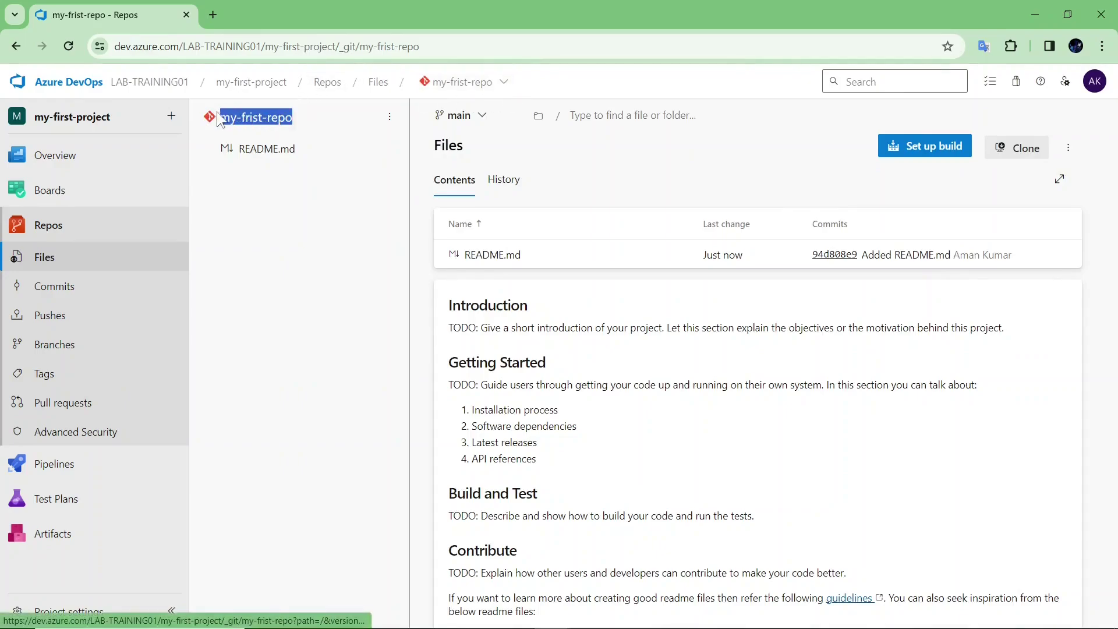
{"action": "left_click", "coordinate": [267, 175]}
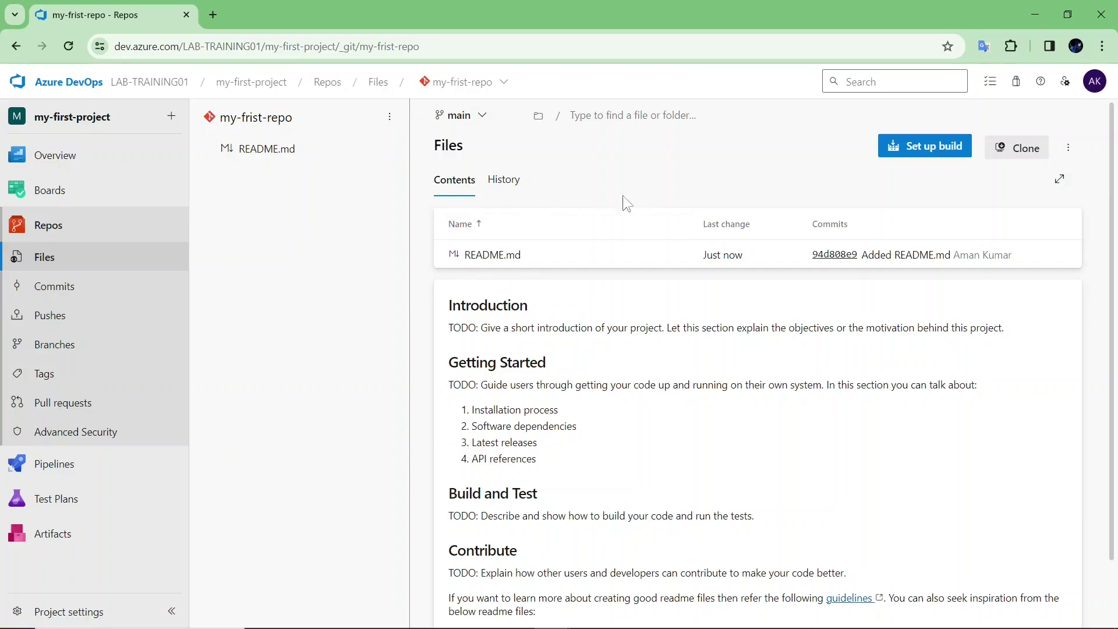
{"action": "left_click", "coordinate": [1013, 148]}
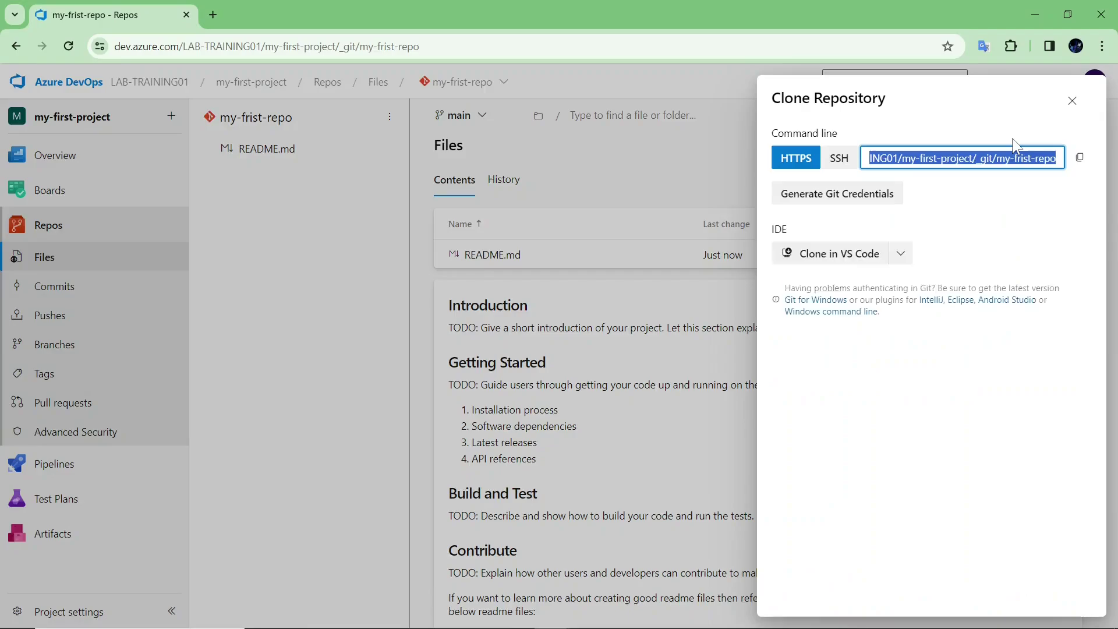
{"action": "left_click", "coordinate": [828, 167]}
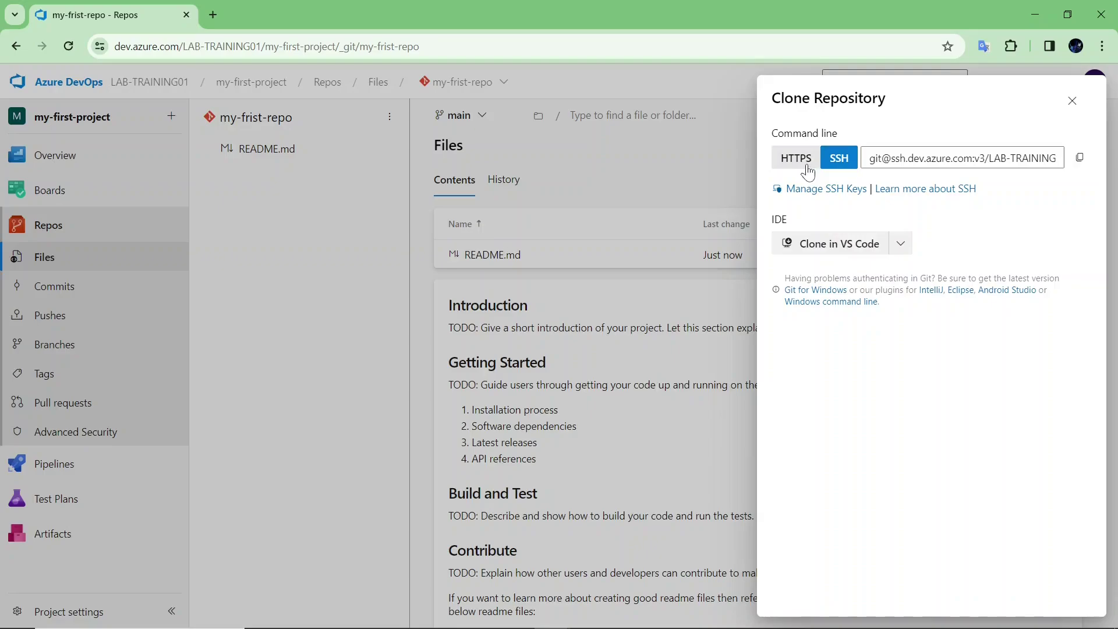
{"action": "left_click", "coordinate": [806, 171]}
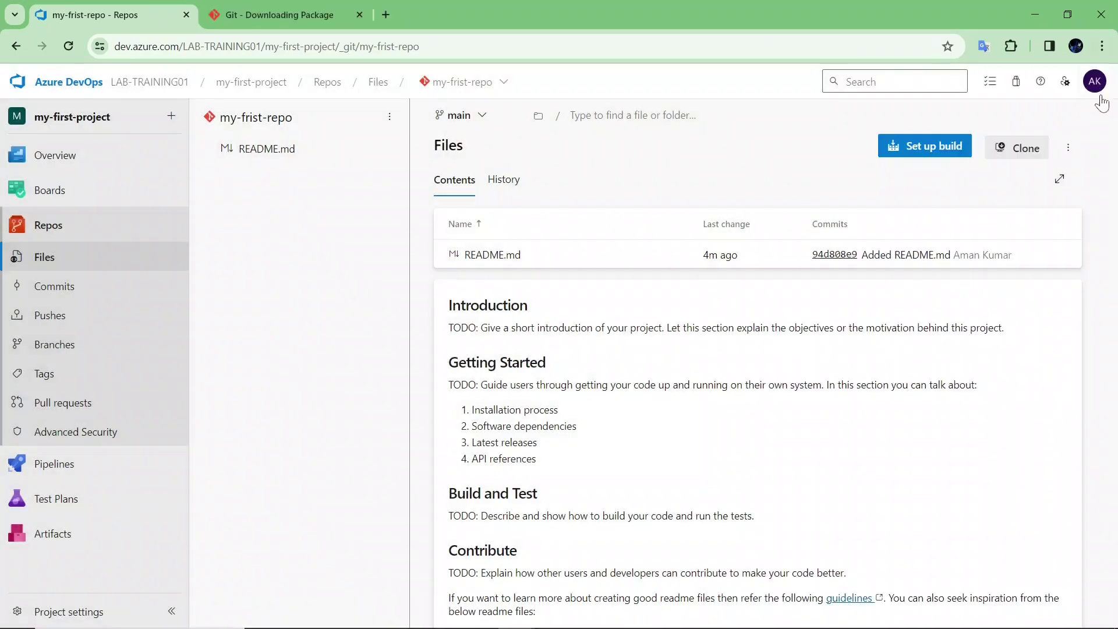
{"action": "left_click", "coordinate": [1019, 145]}
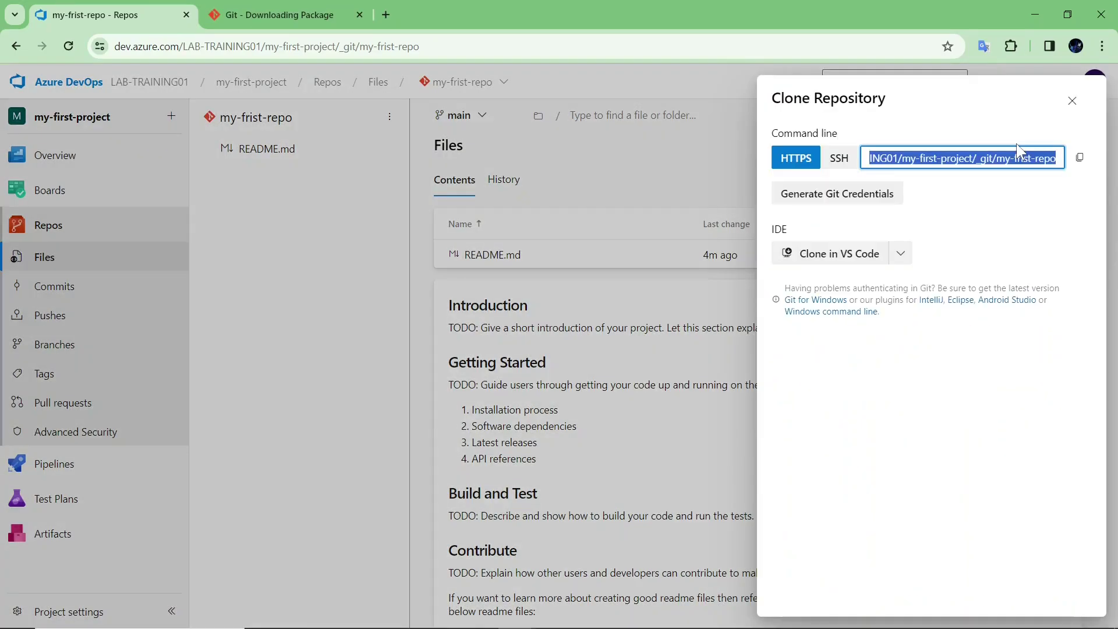
{"action": "left_click", "coordinate": [1080, 157]}
{"action": "left_click", "coordinate": [1035, 14]}
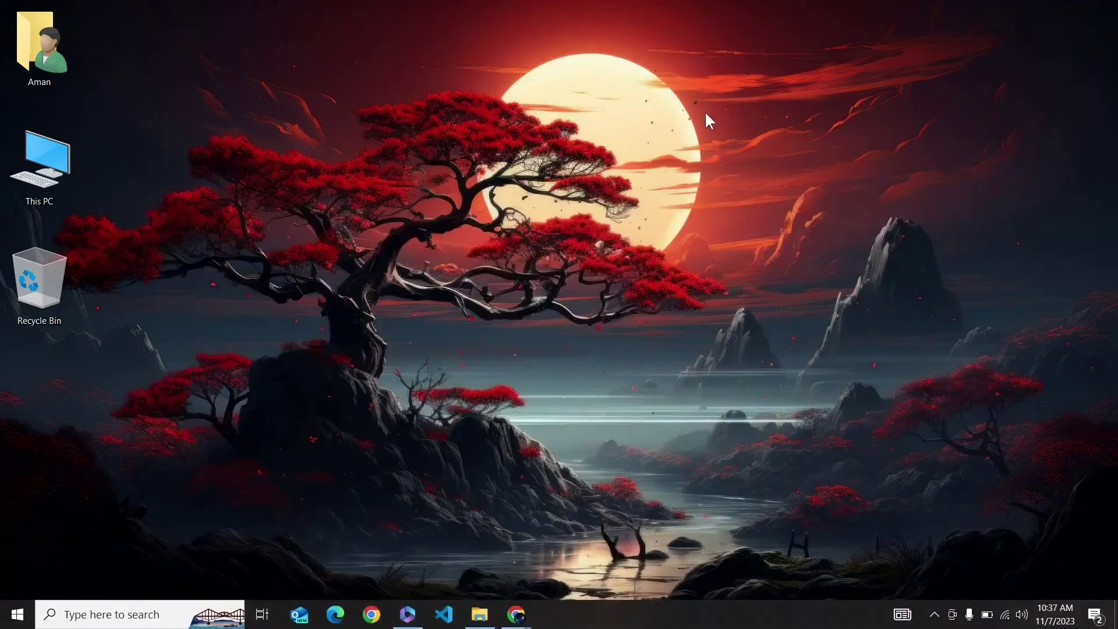
- Open Git Bash on the Desktop and enter git clone with the pasted HTTPS URL
{"action": "right_click", "coordinate": [706, 113]}
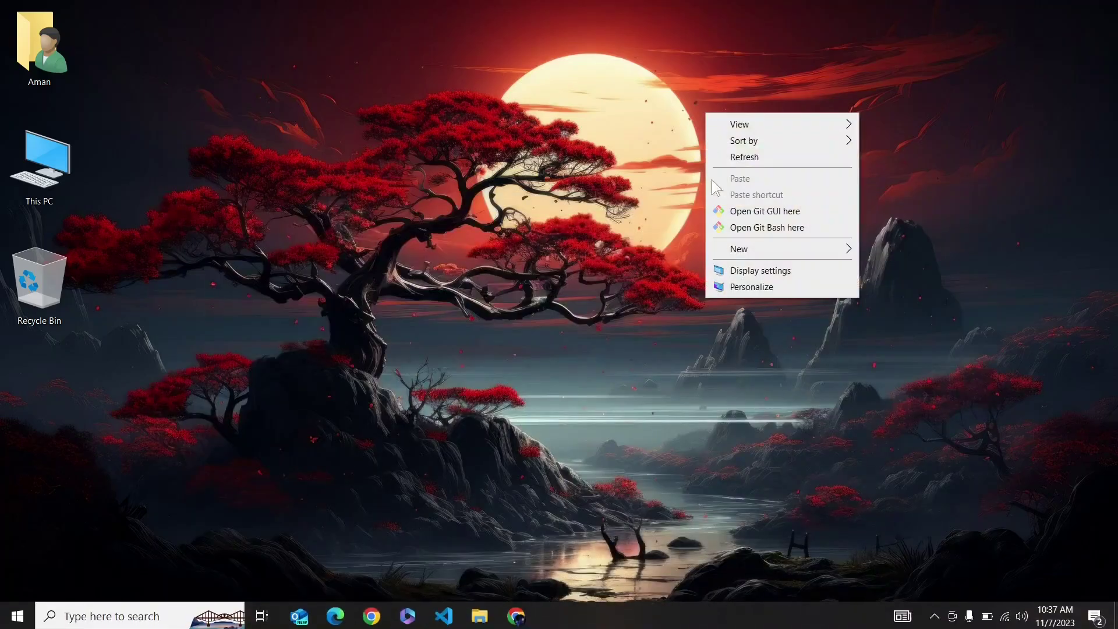
{"action": "left_click", "coordinate": [725, 228]}
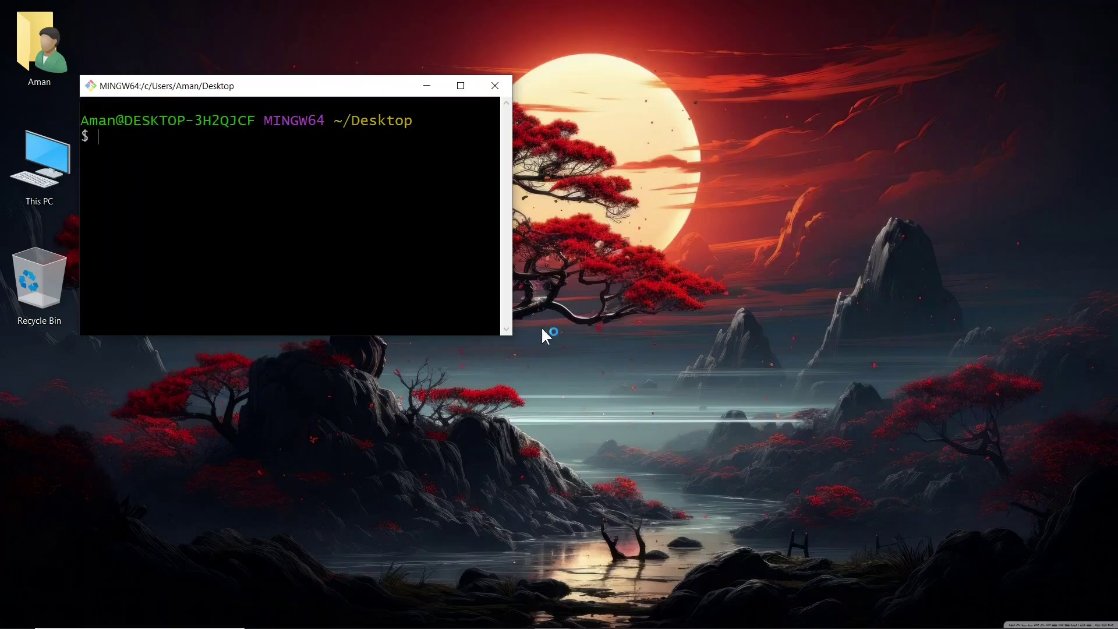
{"action": "left_click_drag", "start_coordinate": [510, 336], "coordinate": [870, 443]}
{"action": "type", "text": "clone"}
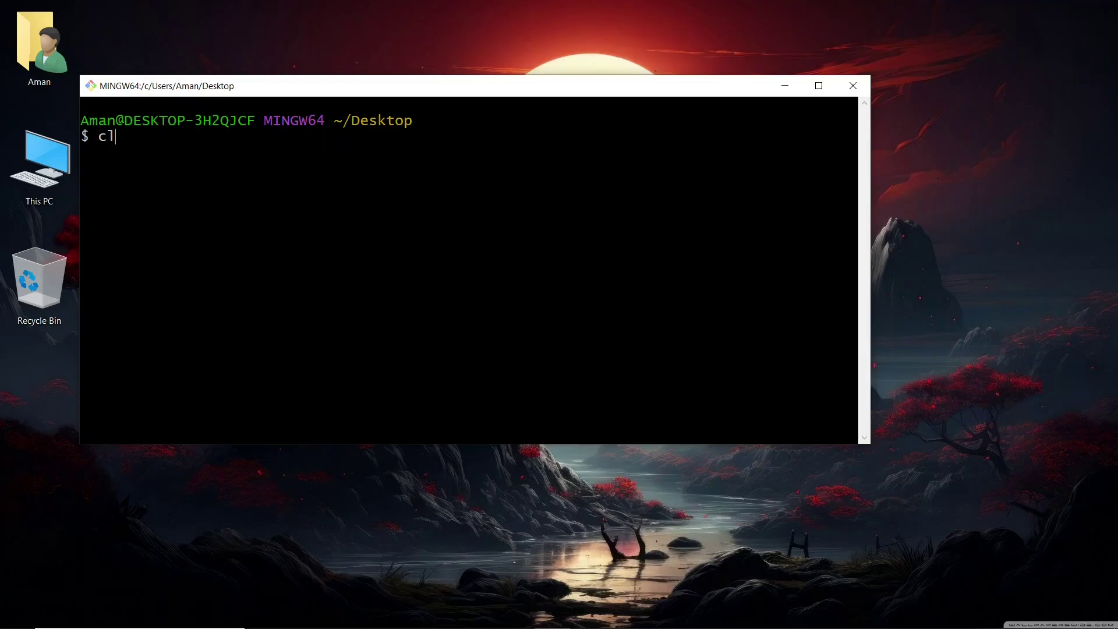
{"action": "key", "text": "BackSpace"}
{"action": "key", "text": "BackSpace"}
{"action": "key", "text": "BackSpace"}
{"action": "key", "text": "BackSpace"}
{"action": "key", "text": "BackSpace"}
{"action": "type", "text": "git clone"}
{"action": "right_click", "coordinate": [524, 315]}
{"action": "left_click", "coordinate": [548, 353]}
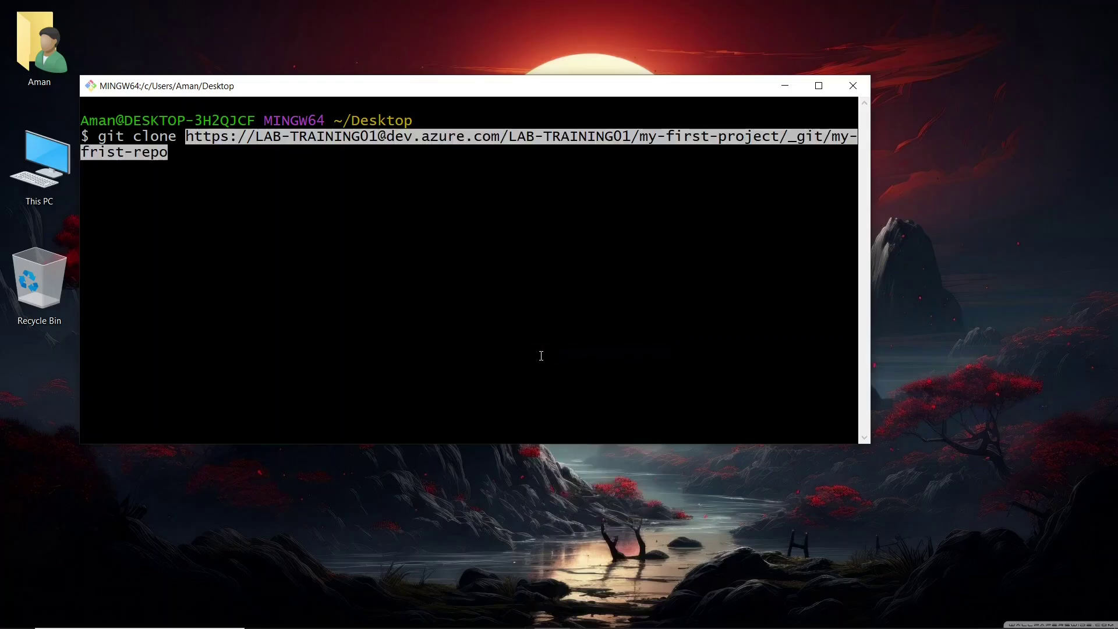
- Rearrange the browser and terminal windows, then run the git clone command
{"action": "left_click_drag", "start_coordinate": [351, 90], "coordinate": [516, 133]}
{"action": "left_click", "coordinate": [131, 271]}
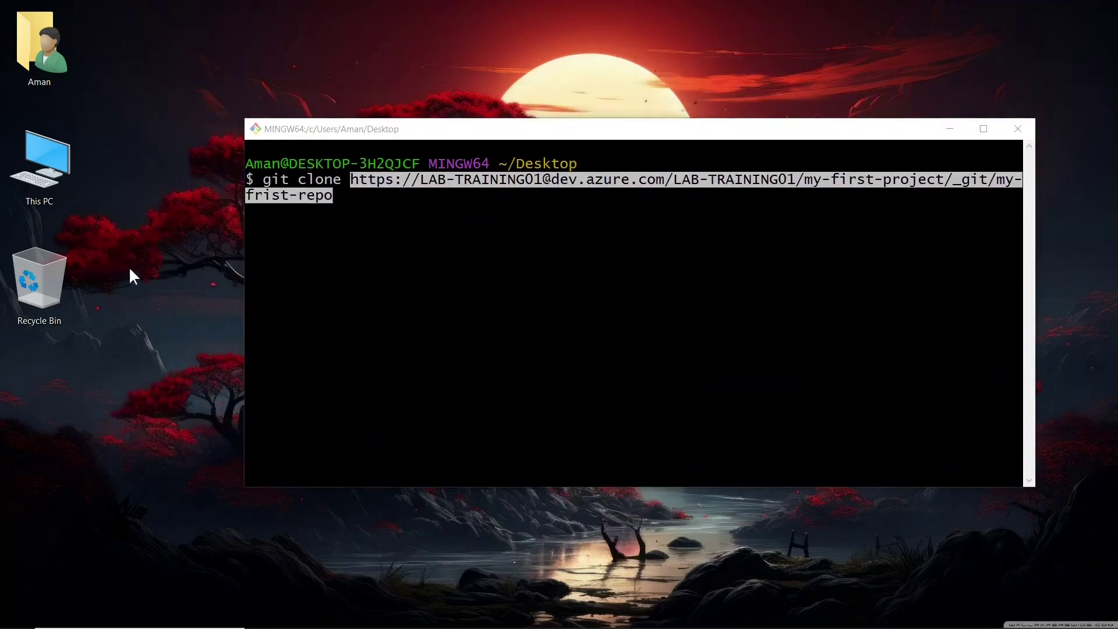
{"action": "left_click_drag", "start_coordinate": [17, 393], "coordinate": [9, 458]}
{"action": "left_click", "coordinate": [404, 272]}
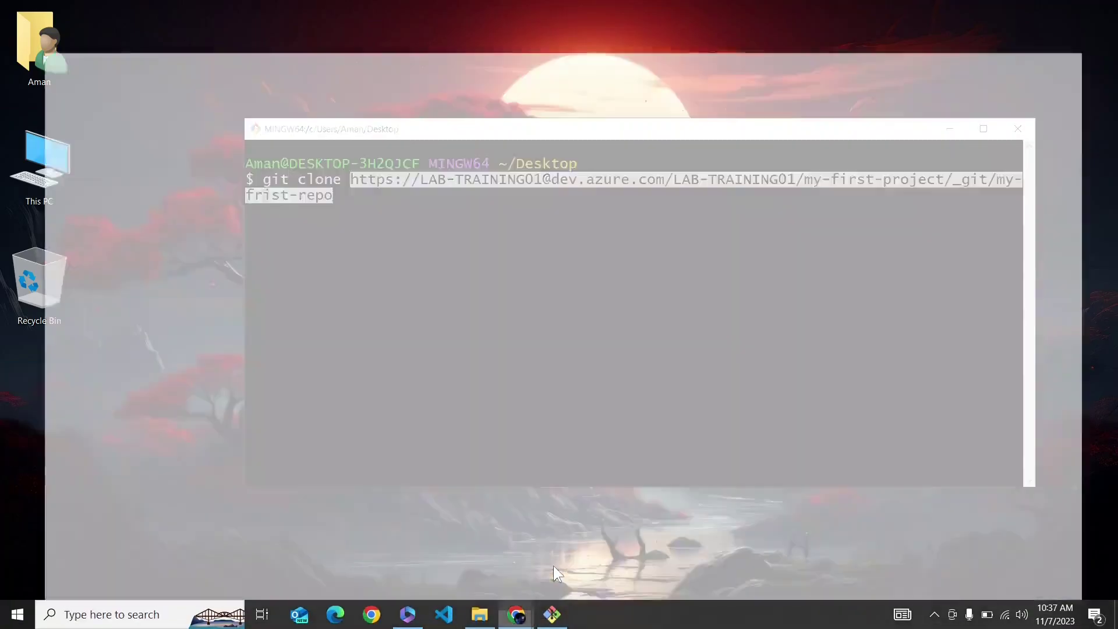
{"action": "left_click", "coordinate": [553, 565]}
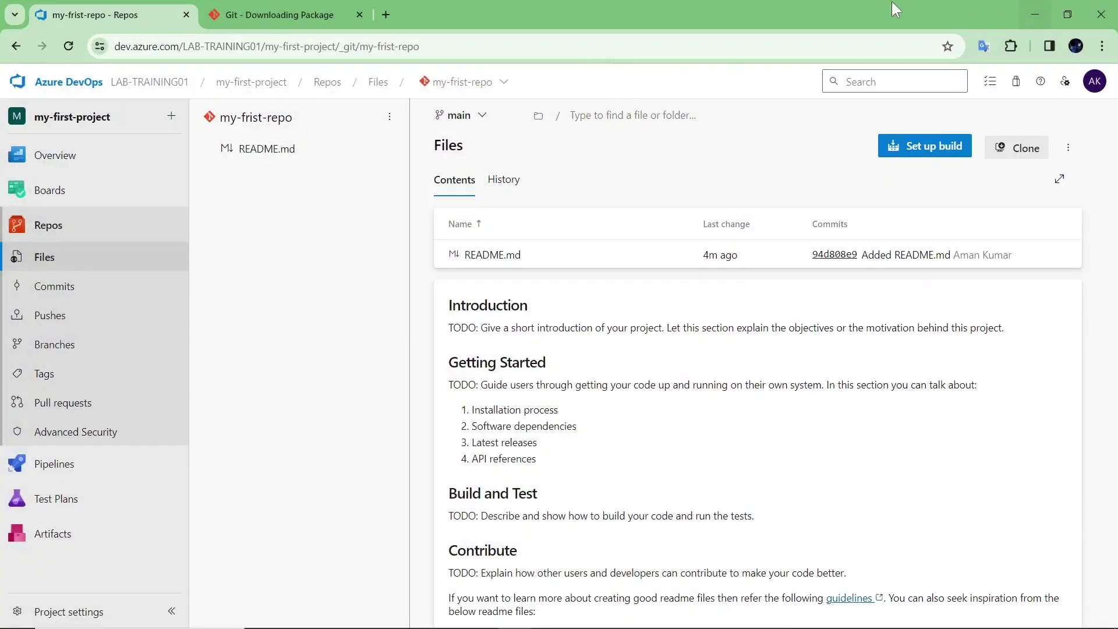
{"action": "double_click", "coordinate": [767, 13]}
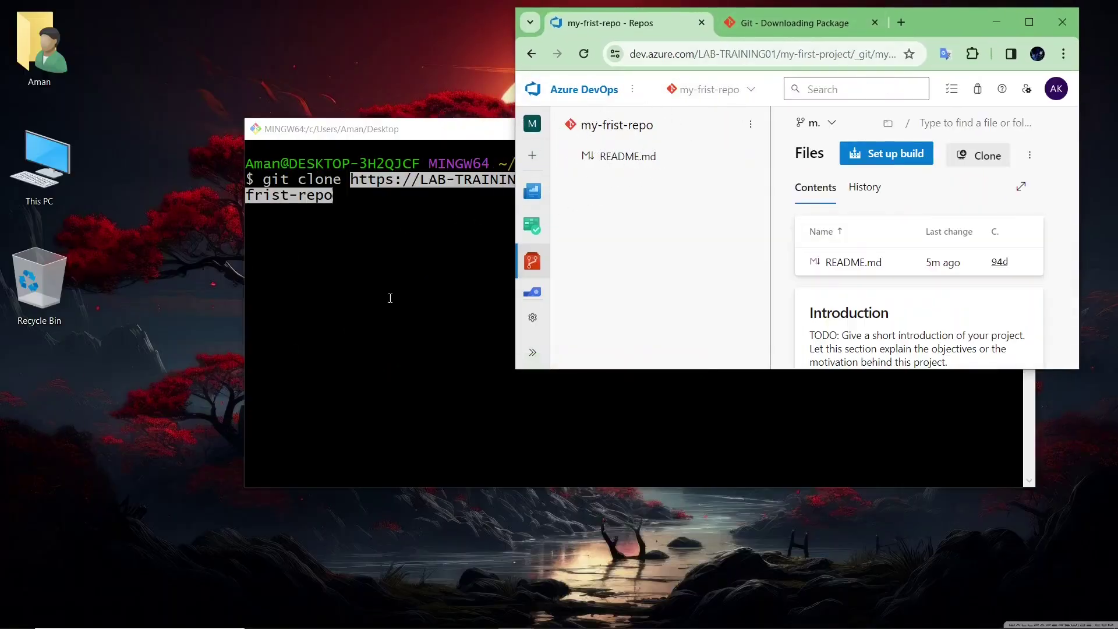
{"action": "left_click", "coordinate": [402, 274]}
{"action": "key", "text": "Return"}
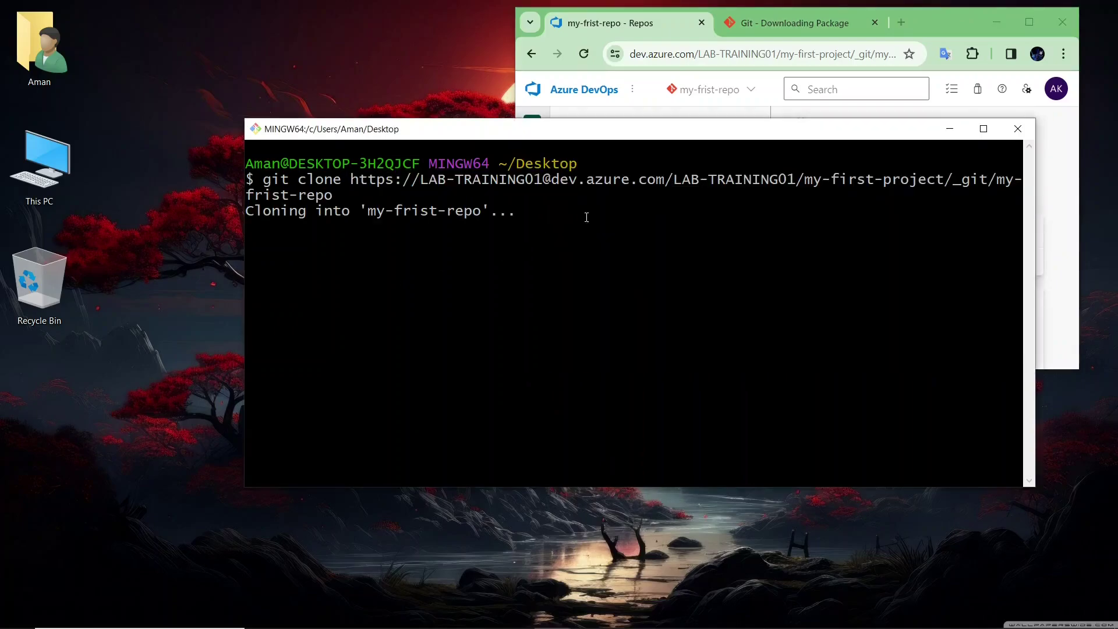
- Review the clone output and open the new my-frist-repo folder on the Desktop
{"action": "left_click_drag", "start_coordinate": [610, 138], "coordinate": [606, 204]}
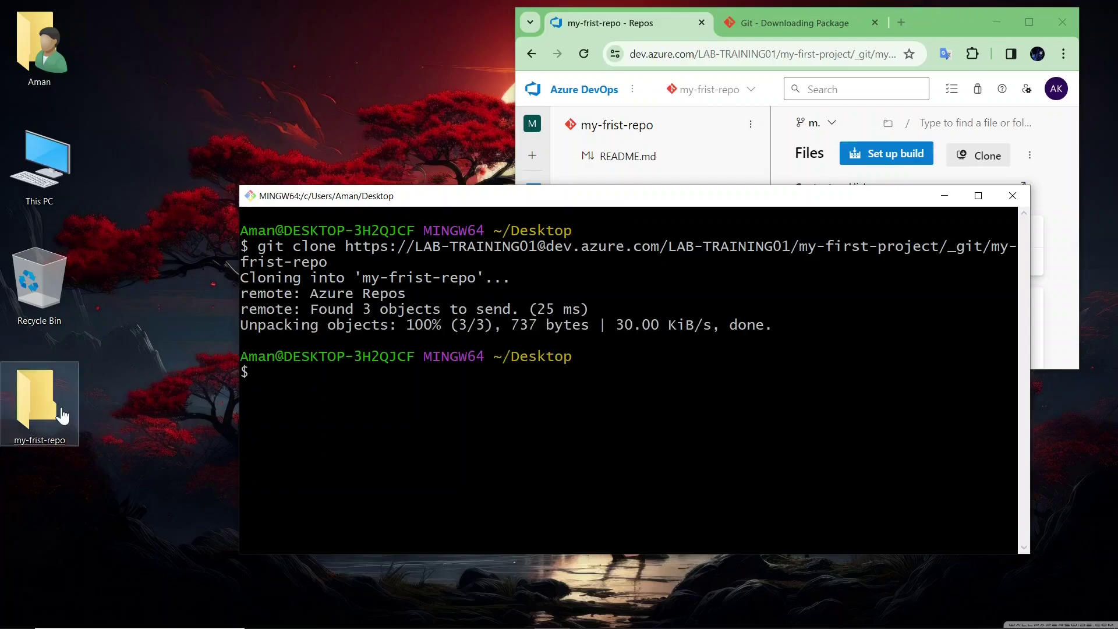
{"action": "left_click_drag", "start_coordinate": [423, 231], "coordinate": [775, 326]}
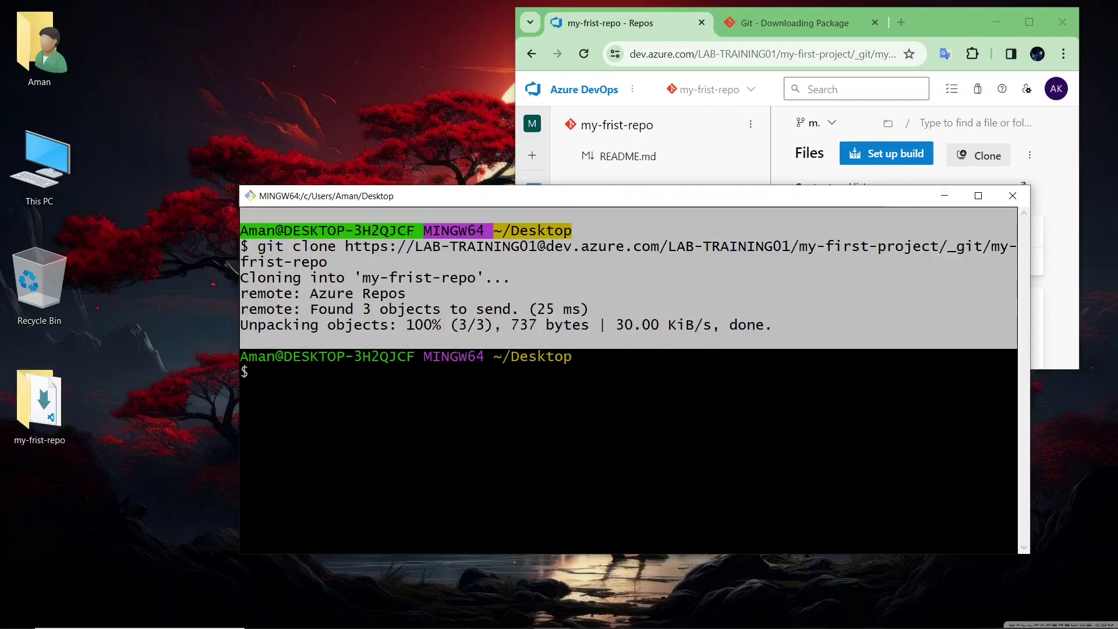
{"action": "left_click", "coordinate": [787, 213]}
{"action": "left_click_drag", "start_coordinate": [786, 201], "coordinate": [770, 272]}
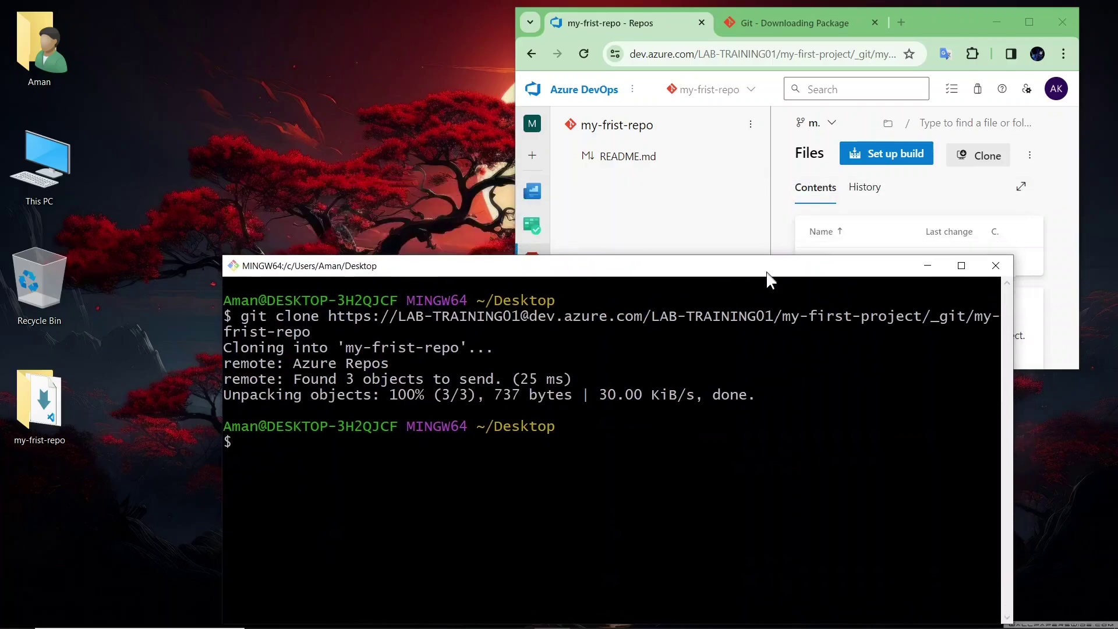
{"action": "double_click", "coordinate": [49, 402]}
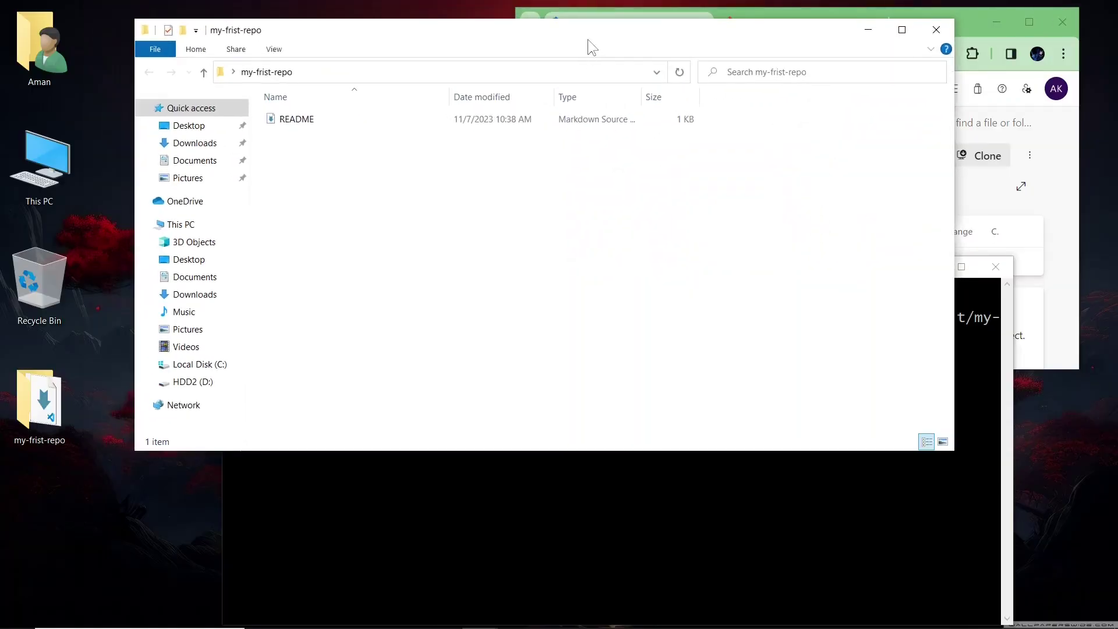
- Snap my-frist-repo's folder left and Azure DevOps right, comparing their README files
{"action": "left_click_drag", "start_coordinate": [588, 40], "coordinate": [3, 145]}
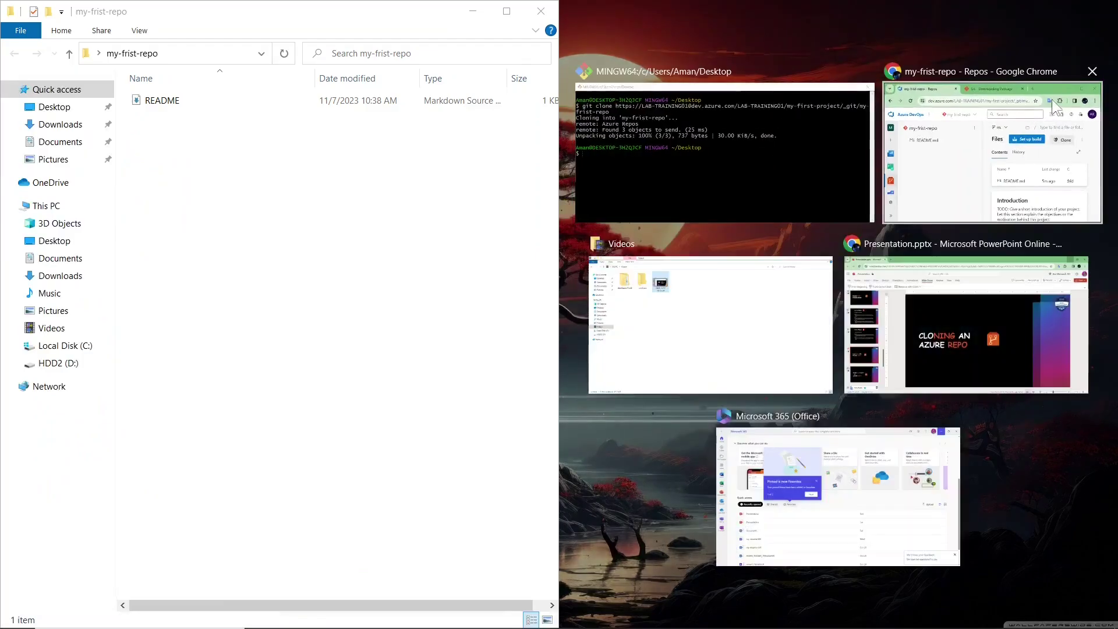
{"action": "left_click", "coordinate": [1004, 128]}
{"action": "left_click", "coordinate": [313, 348]}
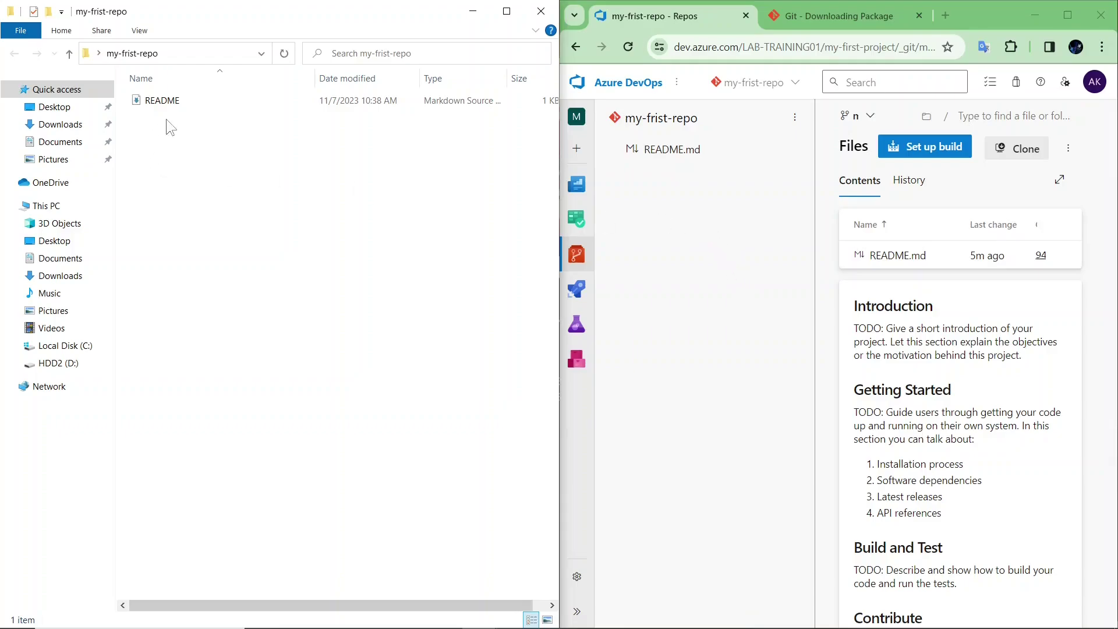
{"action": "left_click", "coordinate": [166, 103]}
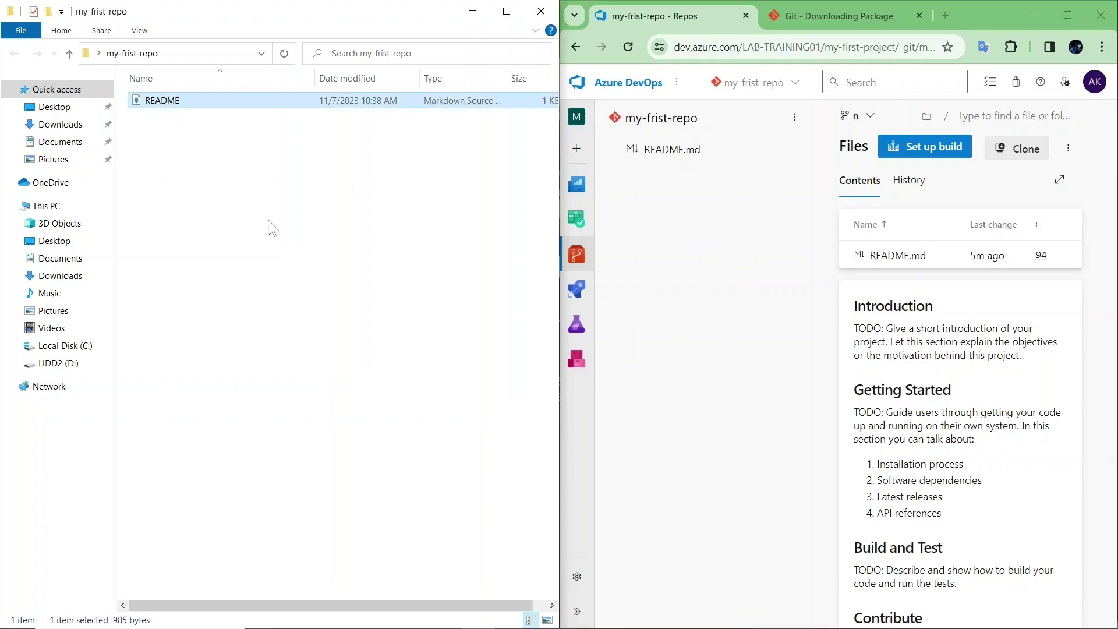
{"action": "left_click", "coordinate": [345, 240]}
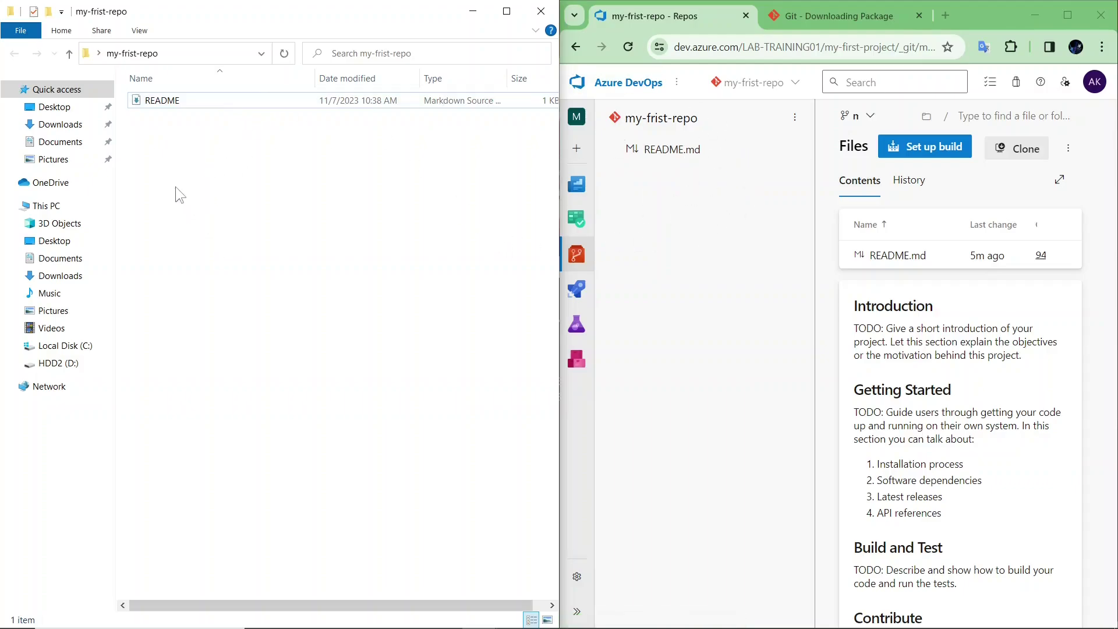
{"action": "left_click_drag", "start_coordinate": [267, 152], "coordinate": [325, 245]}
{"action": "left_click", "coordinate": [694, 227]}
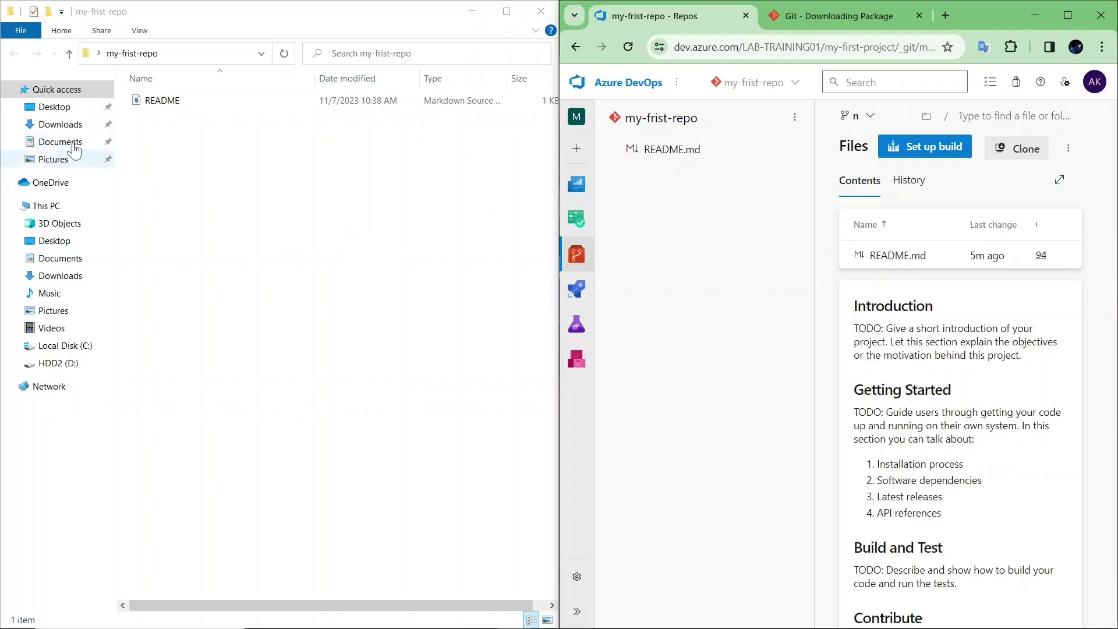
- Copy all files from Downloads > reactappp-main > reactappp-main
{"action": "left_click", "coordinate": [63, 125]}
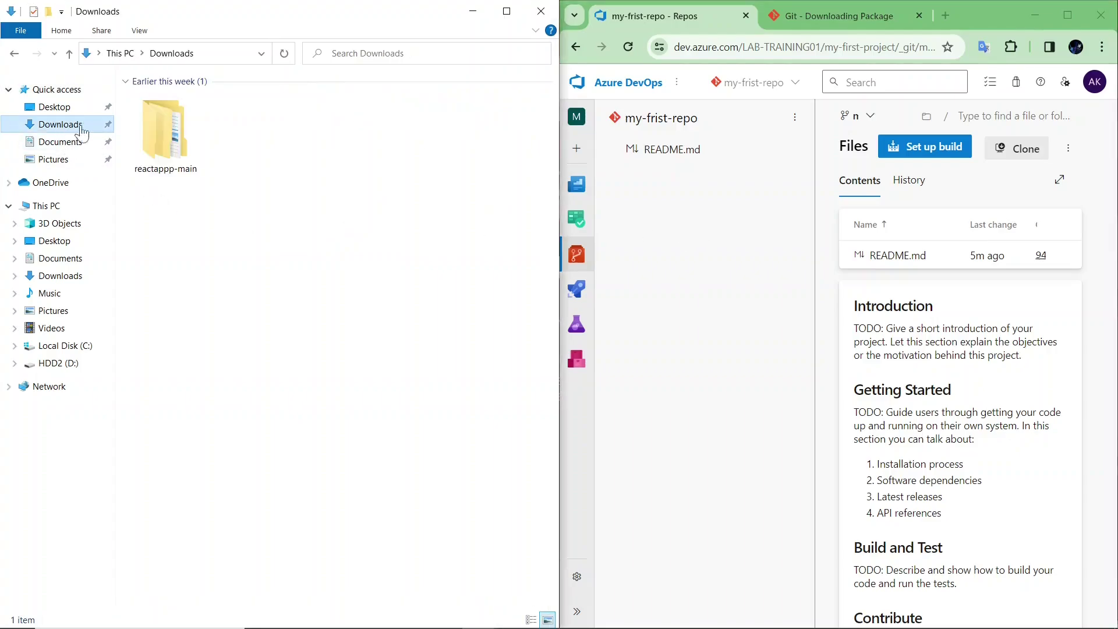
{"action": "double_click", "coordinate": [163, 119]}
{"action": "double_click", "coordinate": [163, 115]}
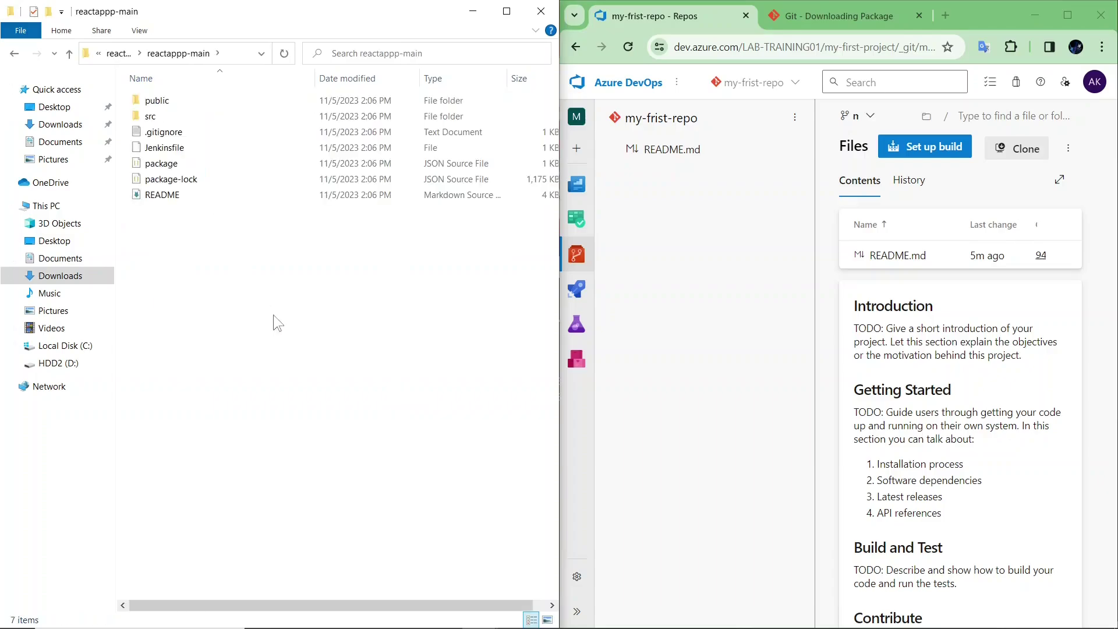
{"action": "key", "text": "ctrl+a"}
{"action": "right_click", "coordinate": [284, 170]}
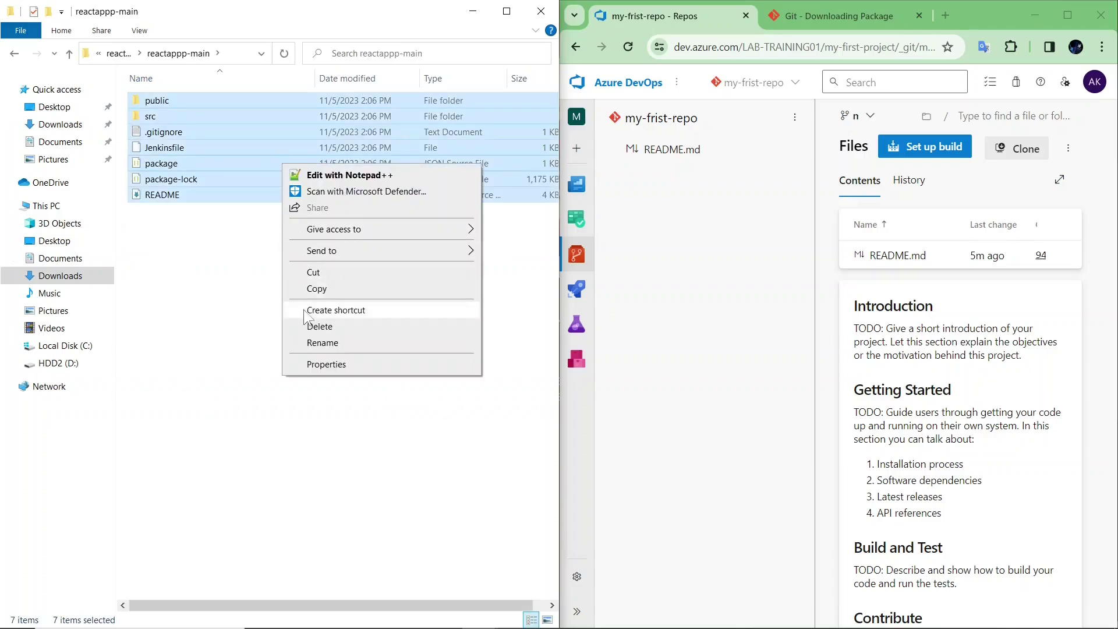
{"action": "left_click", "coordinate": [311, 285]}
{"action": "left_click", "coordinate": [311, 286]}
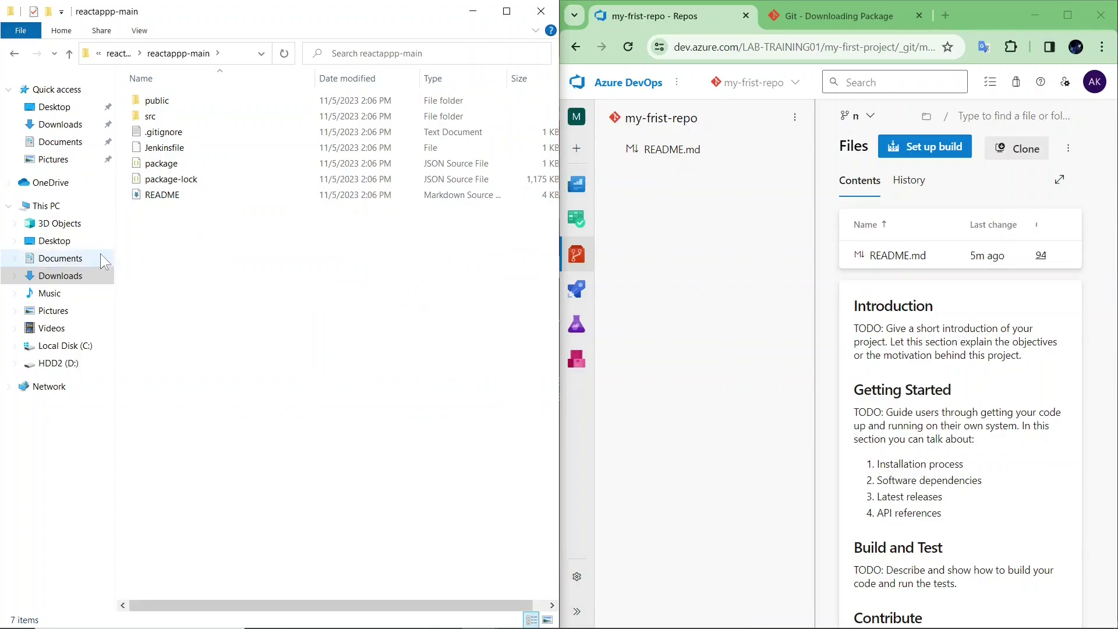
- Paste the app files into Desktop > my-frist-repo, replacing the existing README
{"action": "left_click", "coordinate": [85, 238]}
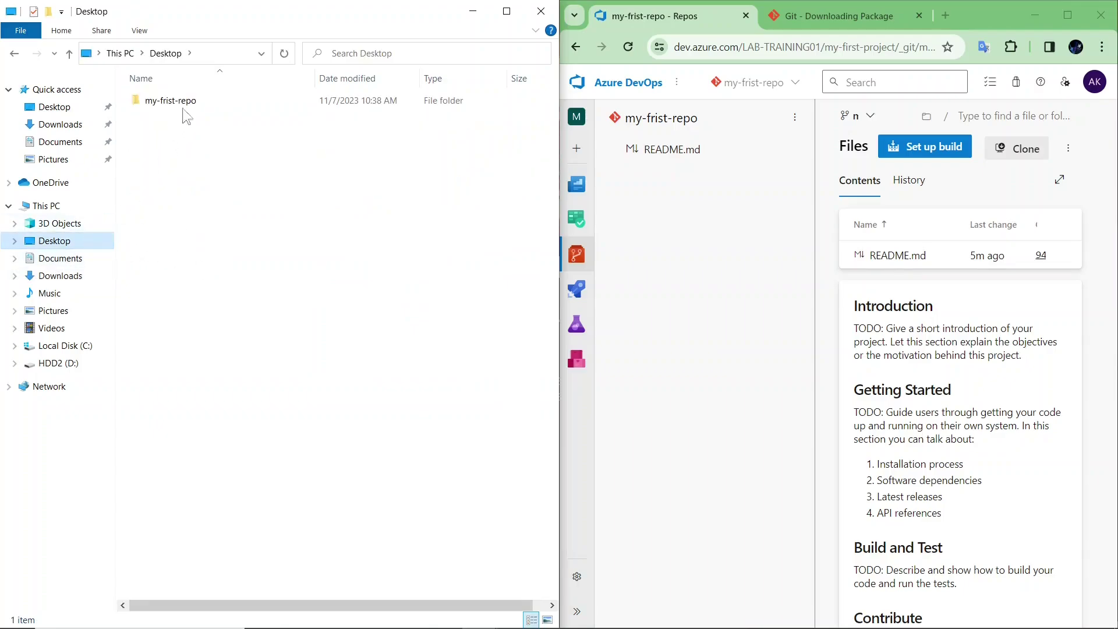
{"action": "double_click", "coordinate": [182, 105]}
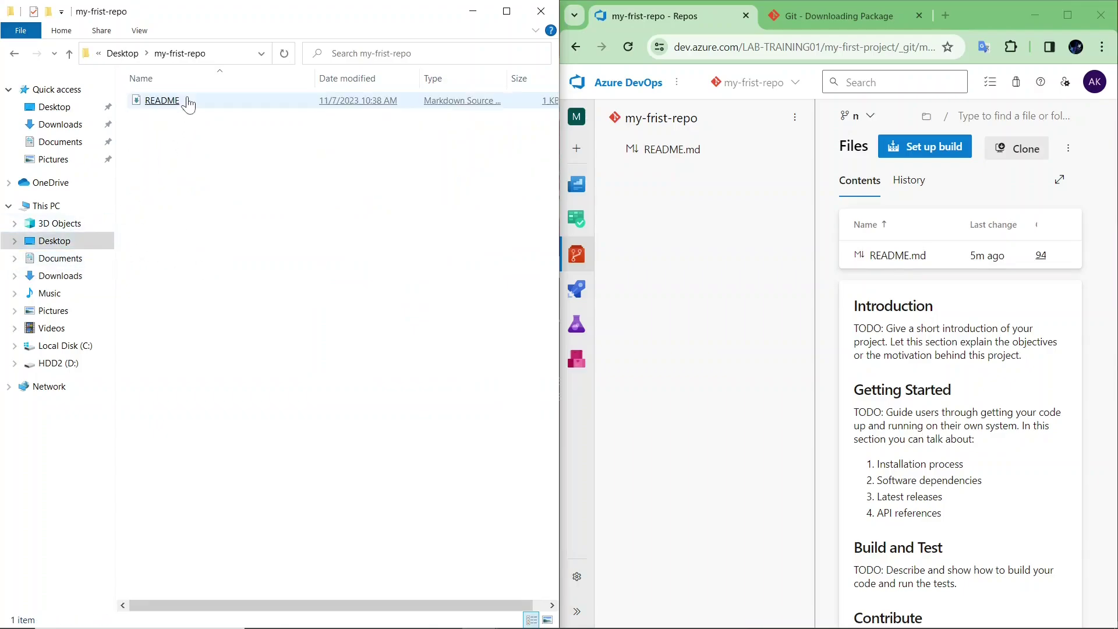
{"action": "right_click", "coordinate": [192, 191]}
{"action": "left_click", "coordinate": [208, 294]}
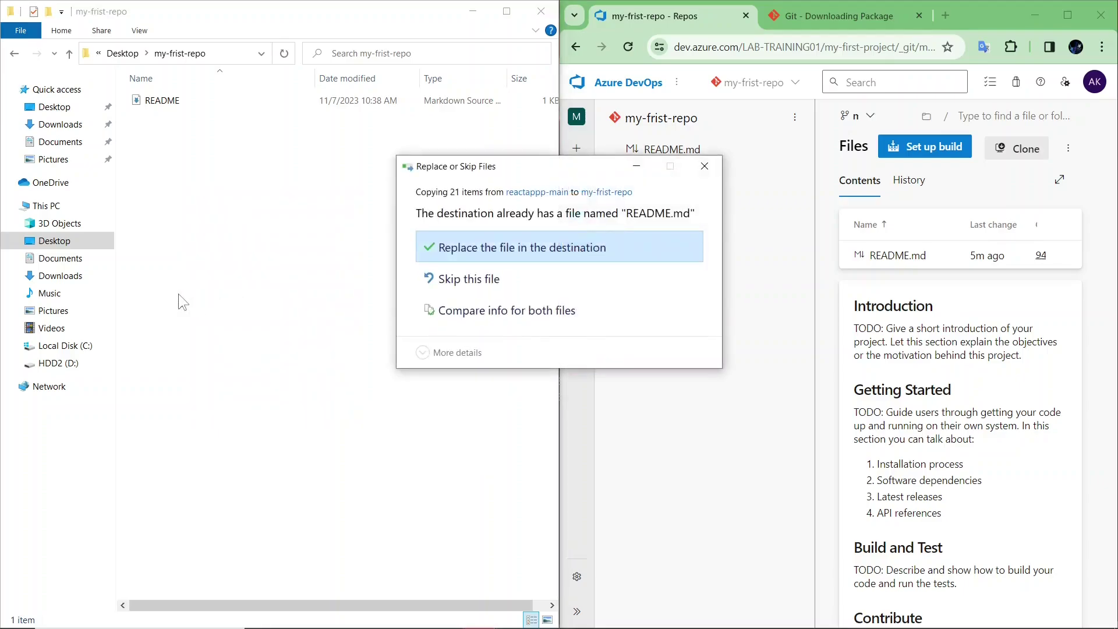
{"action": "left_click", "coordinate": [470, 251]}
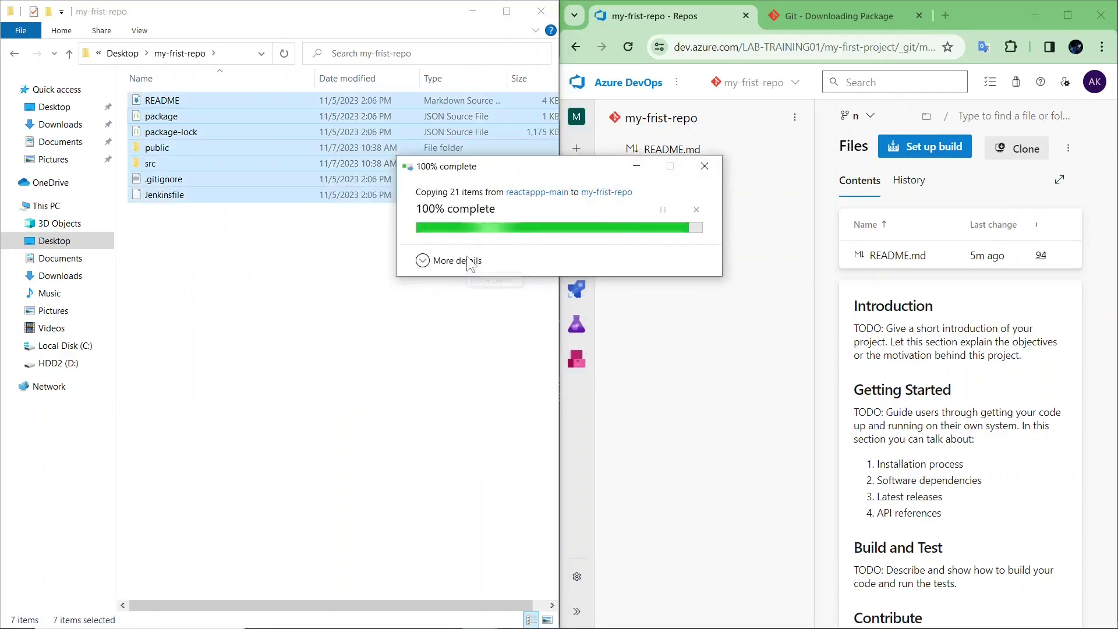
{"action": "left_click", "coordinate": [437, 308]}
{"action": "key", "text": "alt+Tab"}
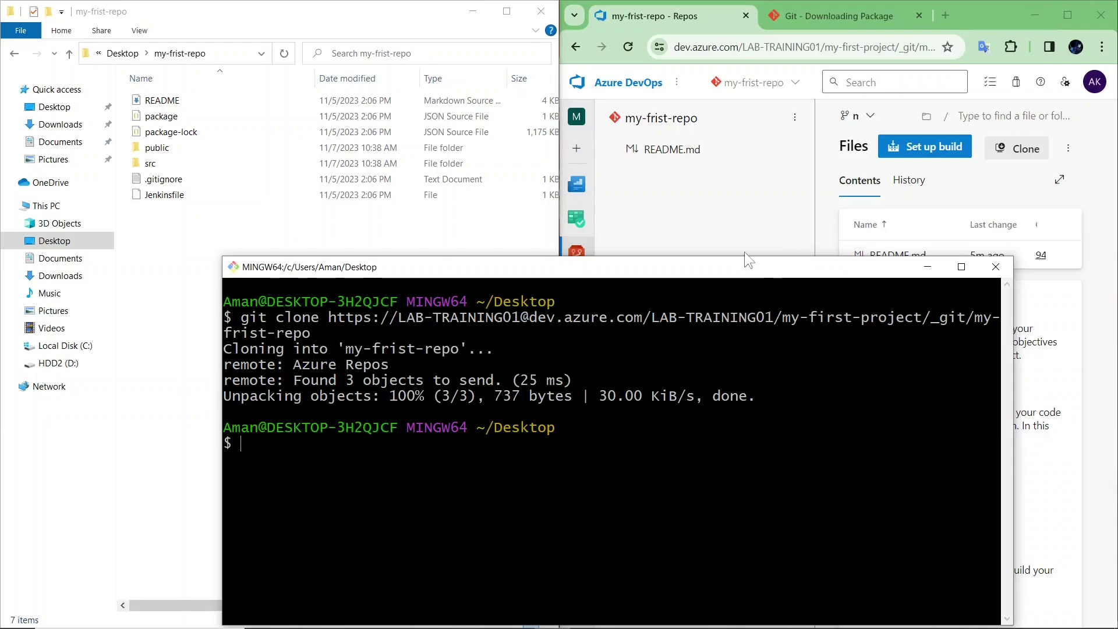
- Resize and reposition the Git Bash window
{"action": "left_click_drag", "start_coordinate": [744, 274], "coordinate": [719, 275]}
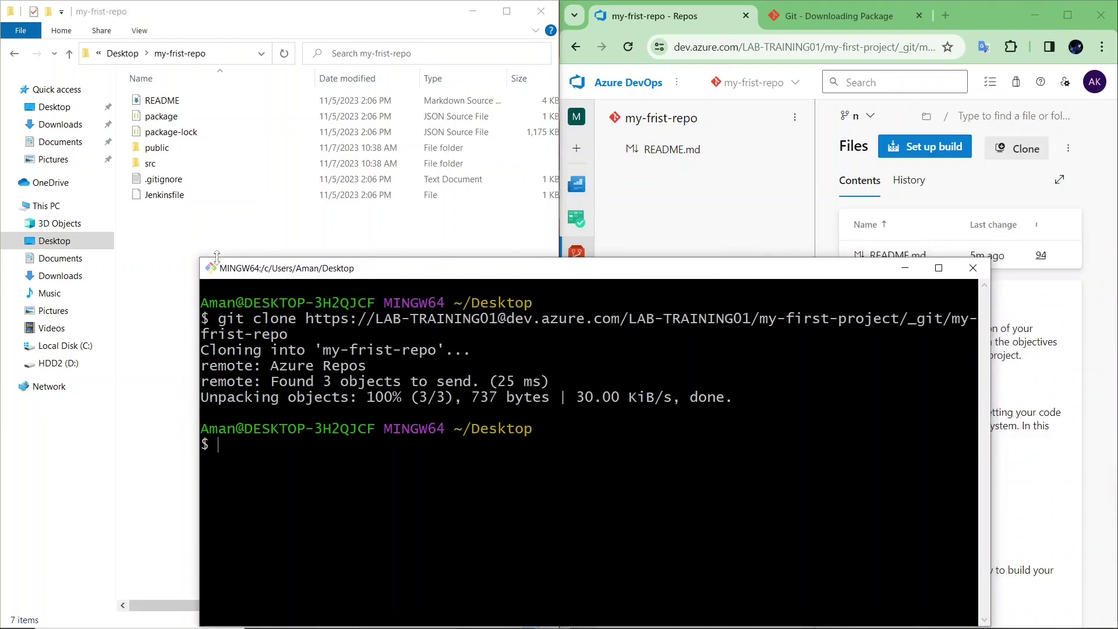
{"action": "left_click_drag", "start_coordinate": [197, 258], "coordinate": [401, 292]}
{"action": "left_click_drag", "start_coordinate": [518, 302], "coordinate": [401, 257]}
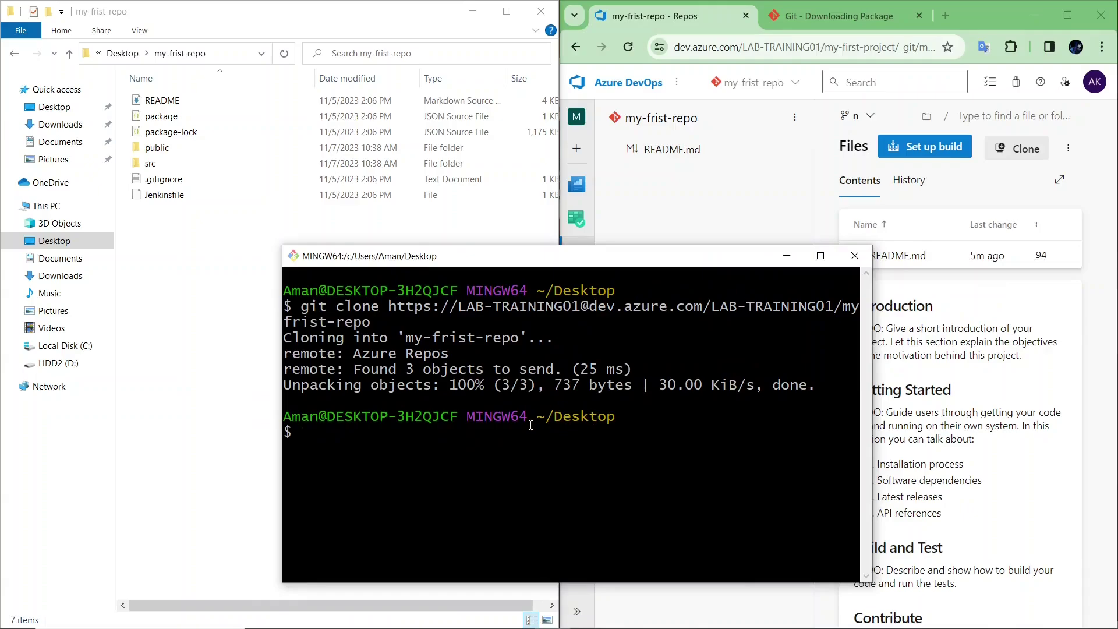
{"action": "mouse_move", "coordinate": [533, 424]}
{"action": "left_mouse_down"}
{"action": "mouse_move", "coordinate": [618, 420]}
{"action": "mouse_move", "coordinate": [609, 434]}
{"action": "mouse_move", "coordinate": [537, 420]}
{"action": "left_mouse_up"}
{"action": "left_click", "coordinate": [607, 438]}
{"action": "left_click", "coordinate": [535, 438]}
- Change into my-frist-repo with cd and list its files with ls
{"action": "triple_click", "coordinate": [663, 472]}
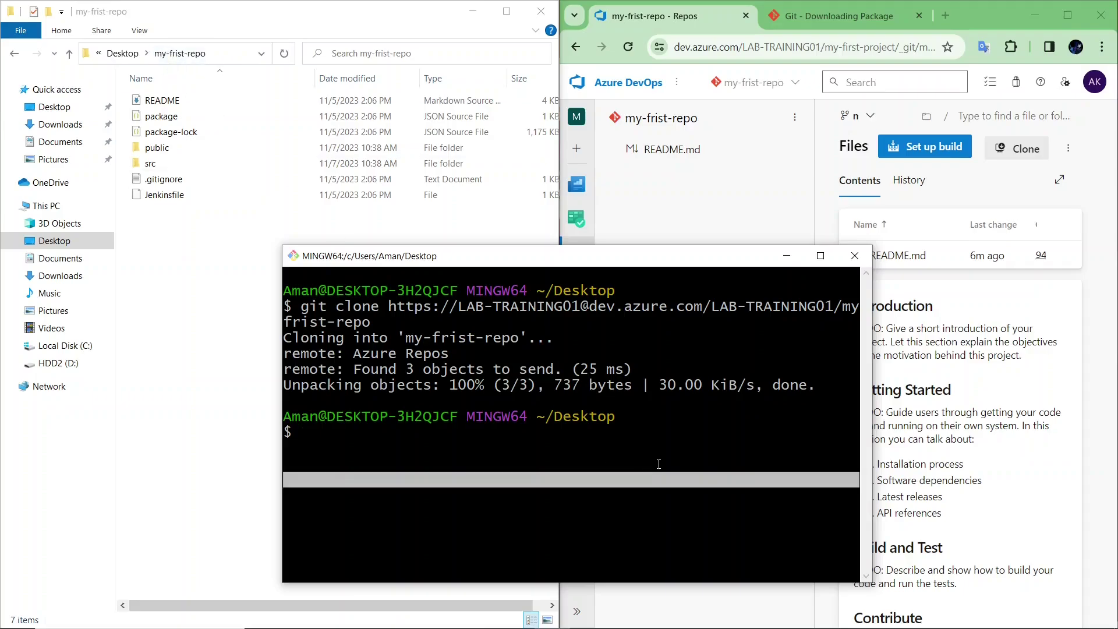
{"action": "type", "text": "cd"}
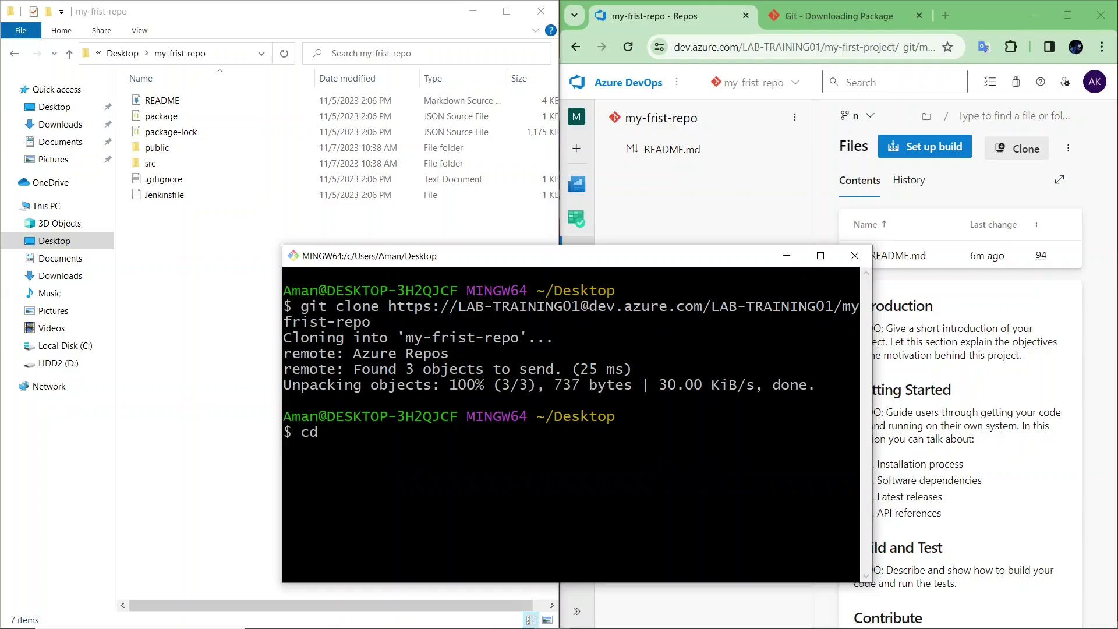
{"action": "type", "text": " my-fri"}
{"action": "key", "text": "Tab"}
{"action": "key", "text": "Return"}
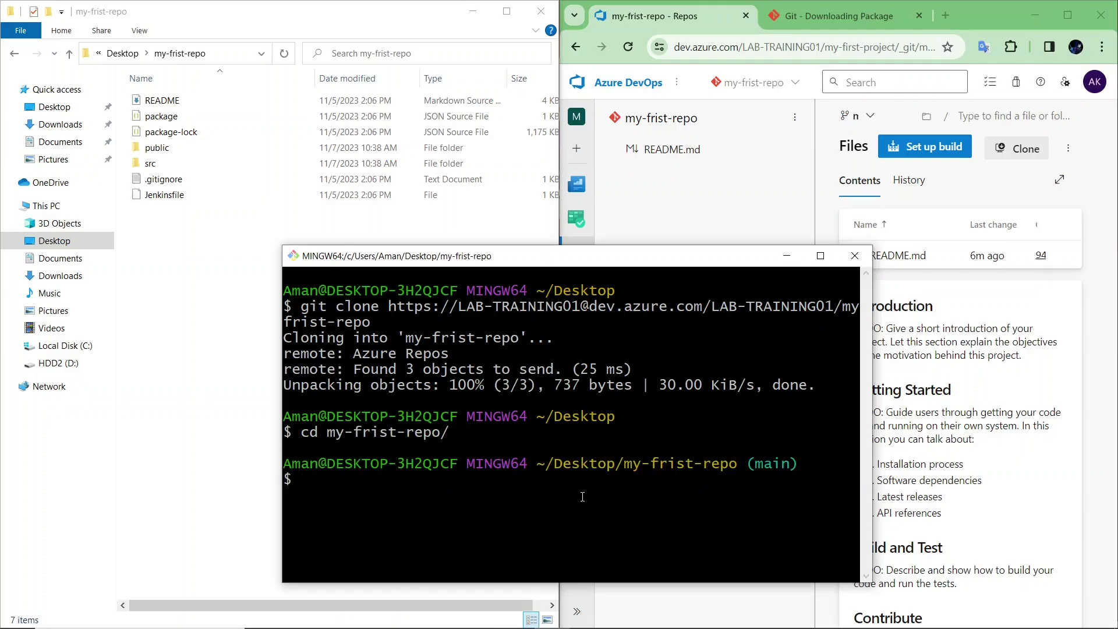
{"action": "left_click_drag", "start_coordinate": [544, 471], "coordinate": [740, 472]}
{"action": "left_click", "coordinate": [700, 488]}
{"action": "type", "text": "ls"}
{"action": "key", "text": "Return"}
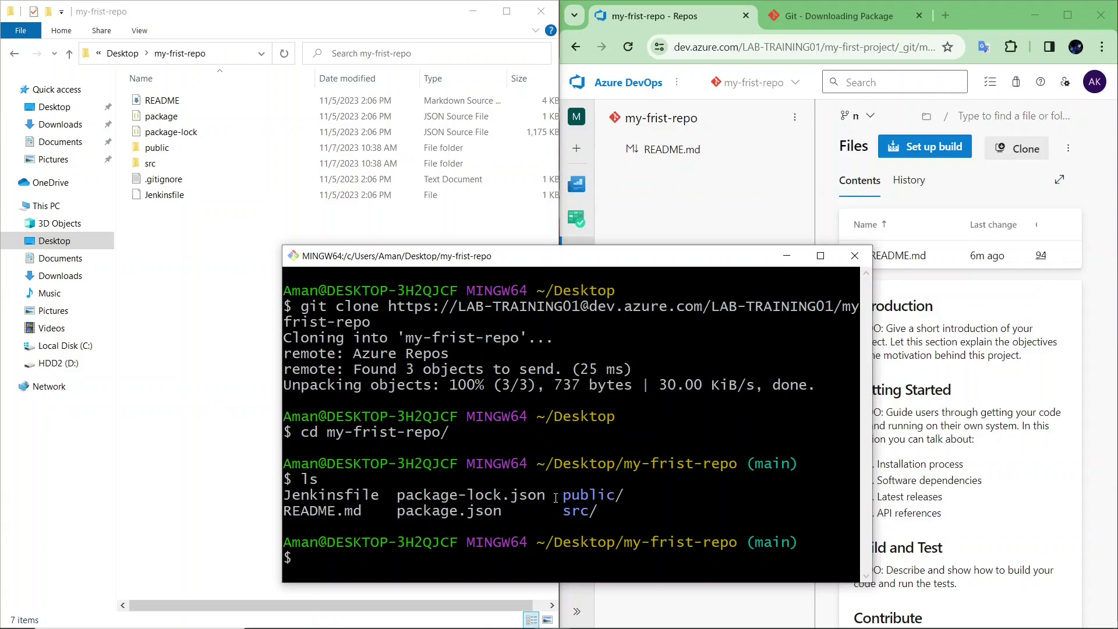
- Run git add ., commit with message 'firstcommit', and git push to Azure's main branch
{"action": "type", "text": "git add ."}
{"action": "key", "text": "Return"}
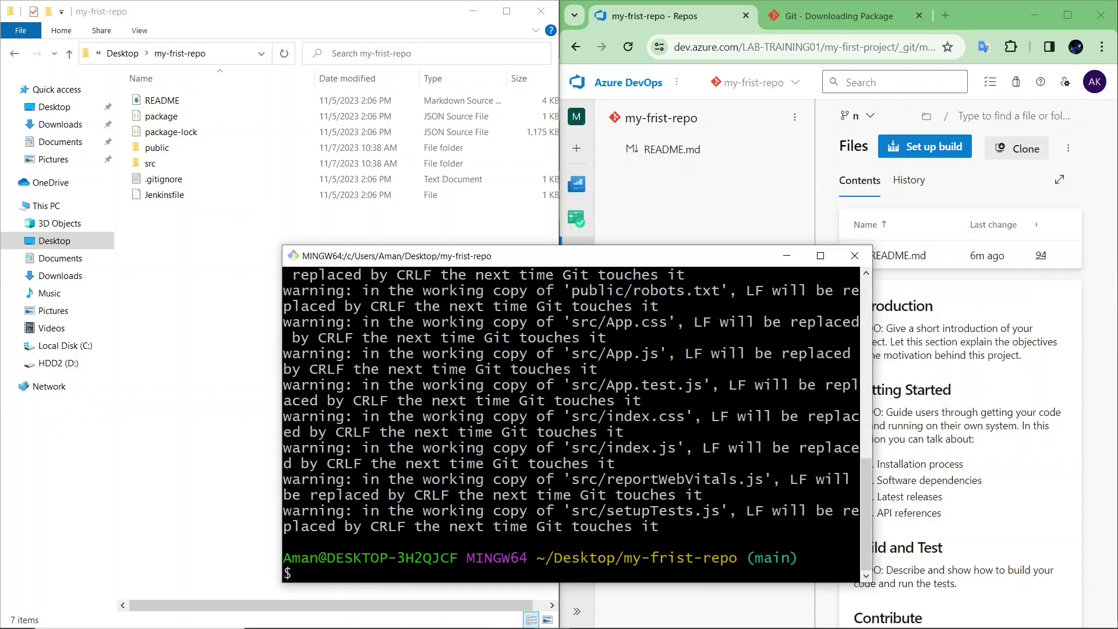
{"action": "type", "text": "git commit -m \"firstcommt"}
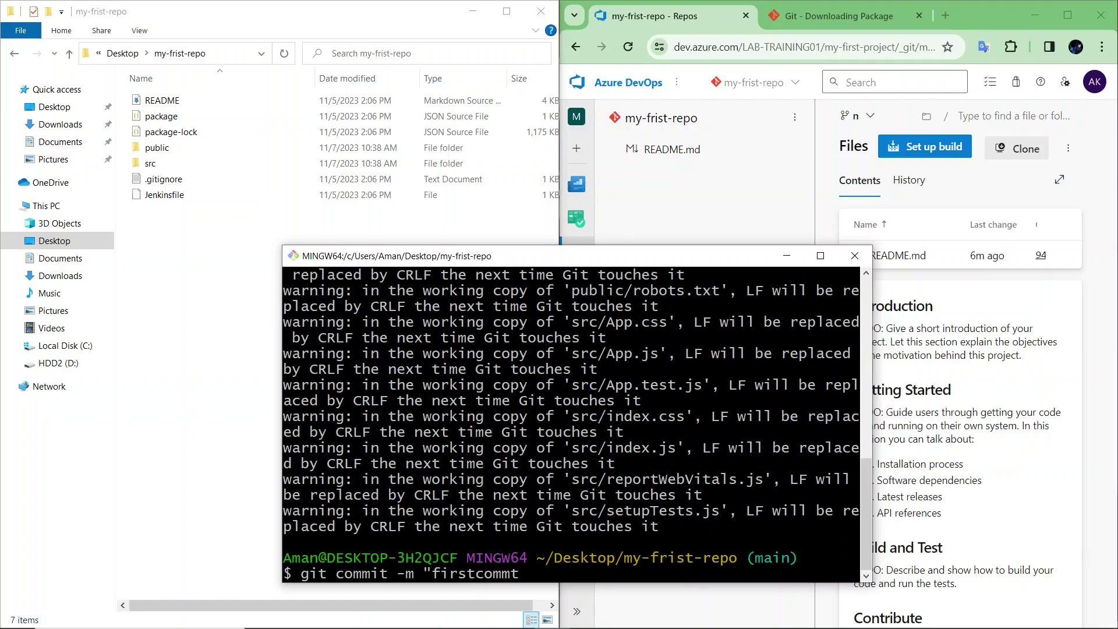
{"action": "key", "text": "BackSpace"}
{"action": "type", "text": "it"}
{"action": "key", "text": "Return"}
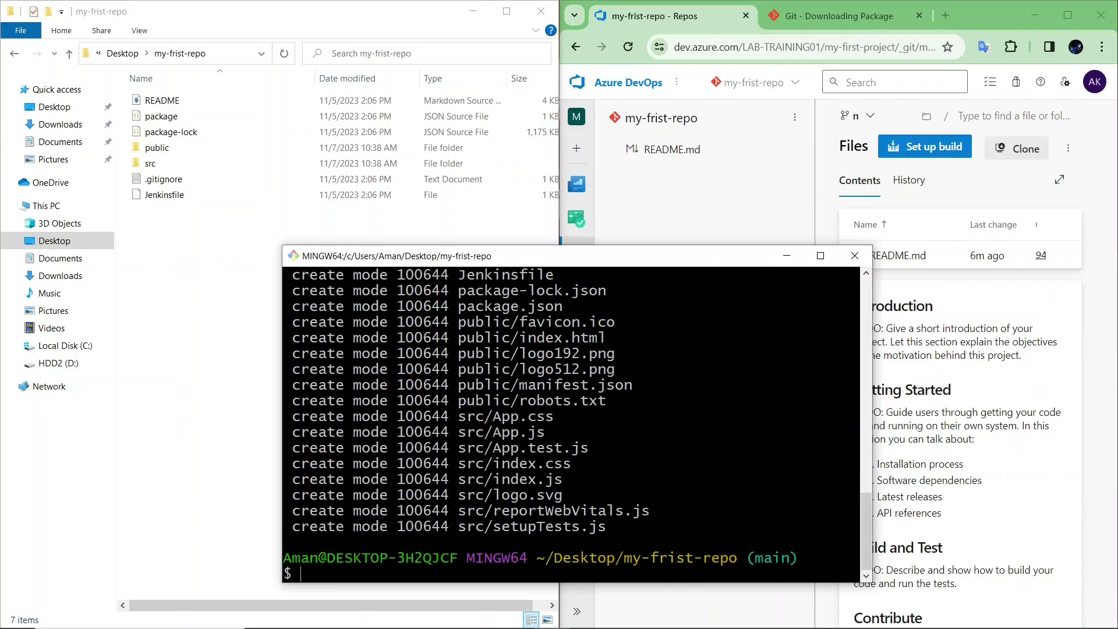
{"action": "type", "text": "git push"}
{"action": "key", "text": "Return"}
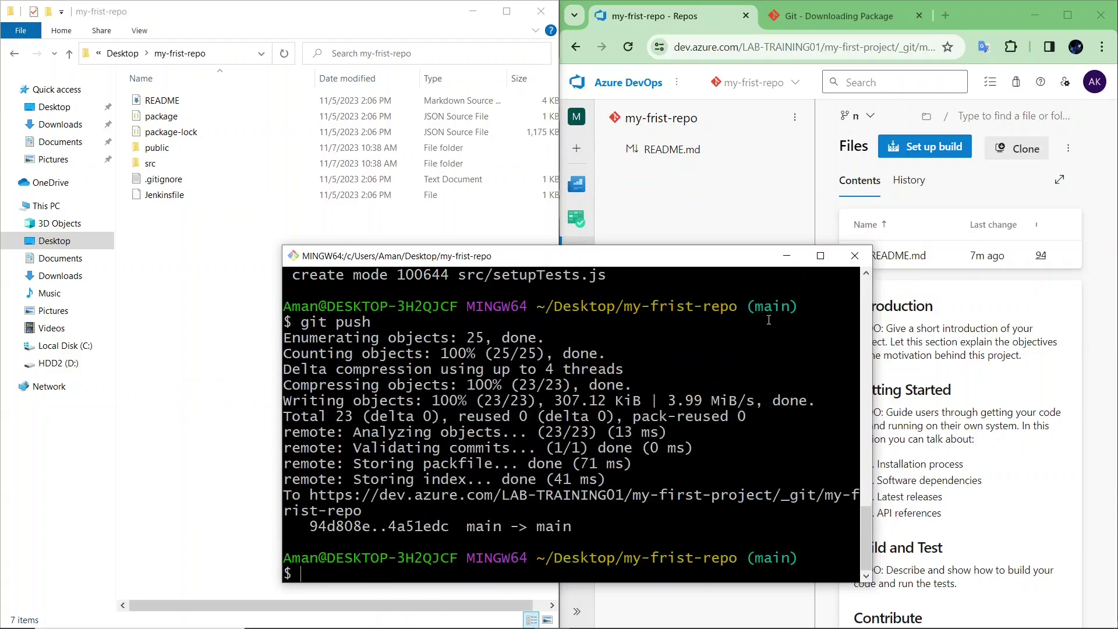
- Reload the Azure DevOps Files page to show the pushed public, src, Jenkinsfile and package files
{"action": "left_click", "coordinate": [787, 257]}
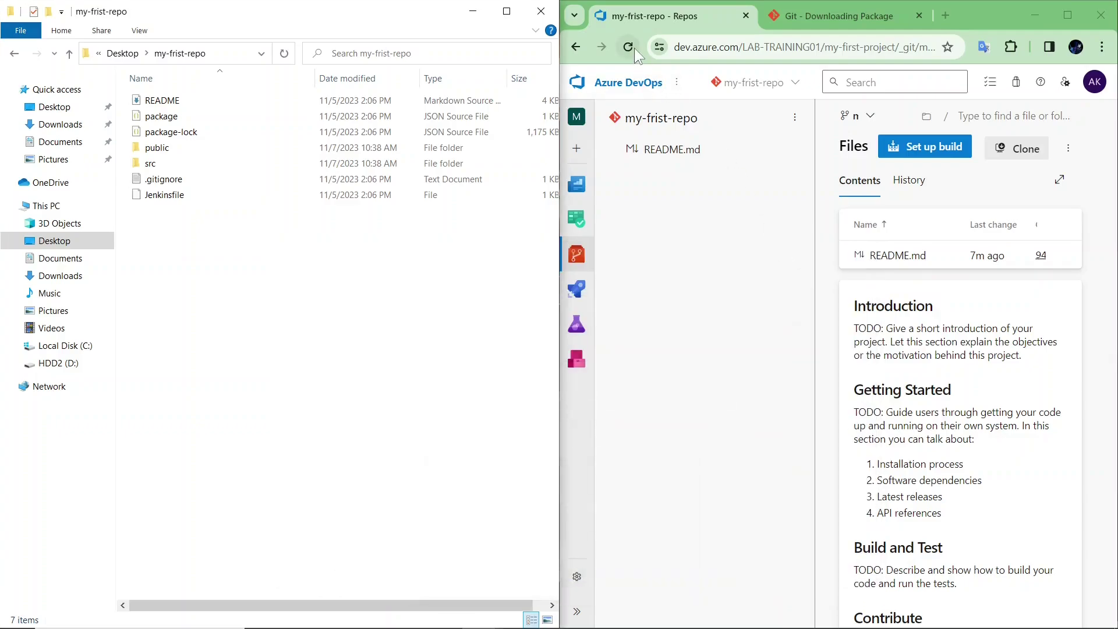
{"action": "left_click", "coordinate": [634, 48]}
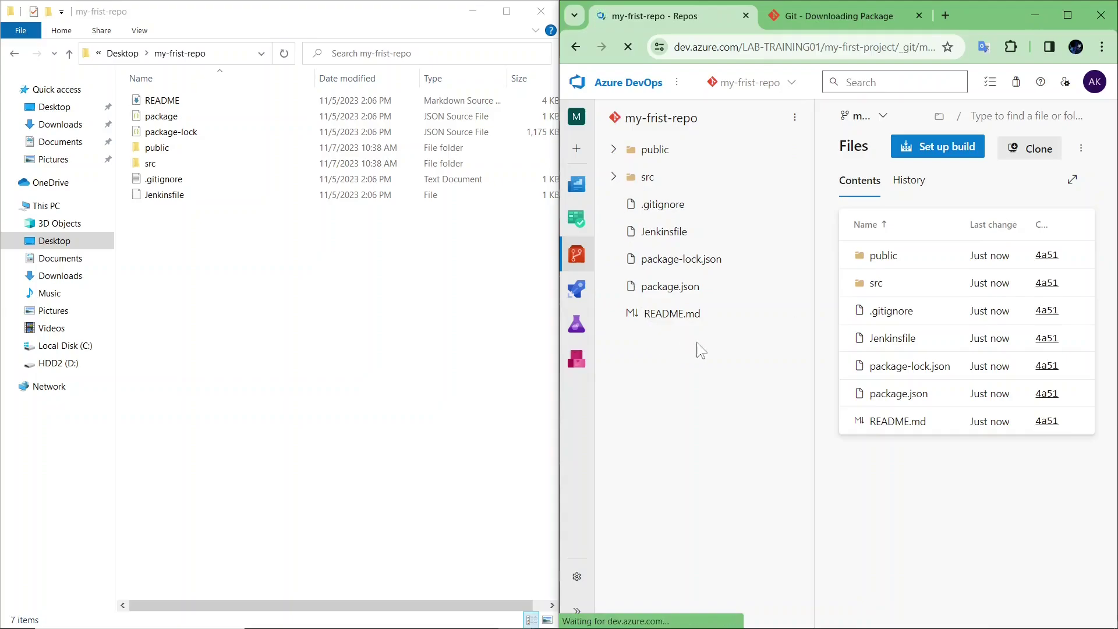
{"action": "left_click_drag", "start_coordinate": [183, 276], "coordinate": [213, 88]}
{"action": "left_click", "coordinate": [732, 488]}
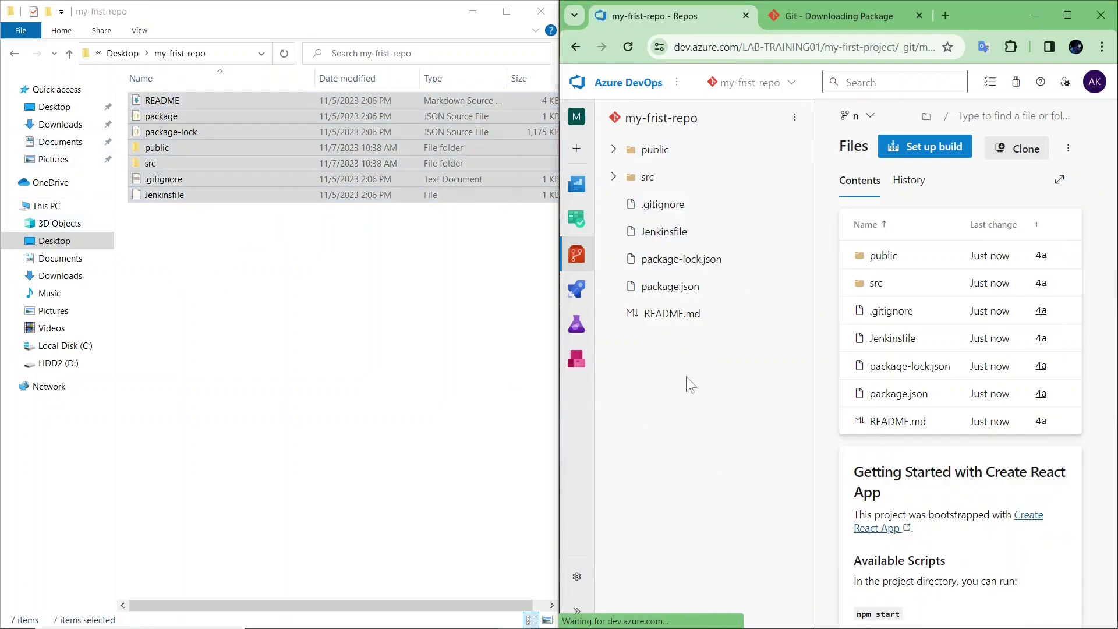
{"action": "left_click_drag", "start_coordinate": [686, 376], "coordinate": [715, 330]}
{"action": "left_click", "coordinate": [711, 484]}
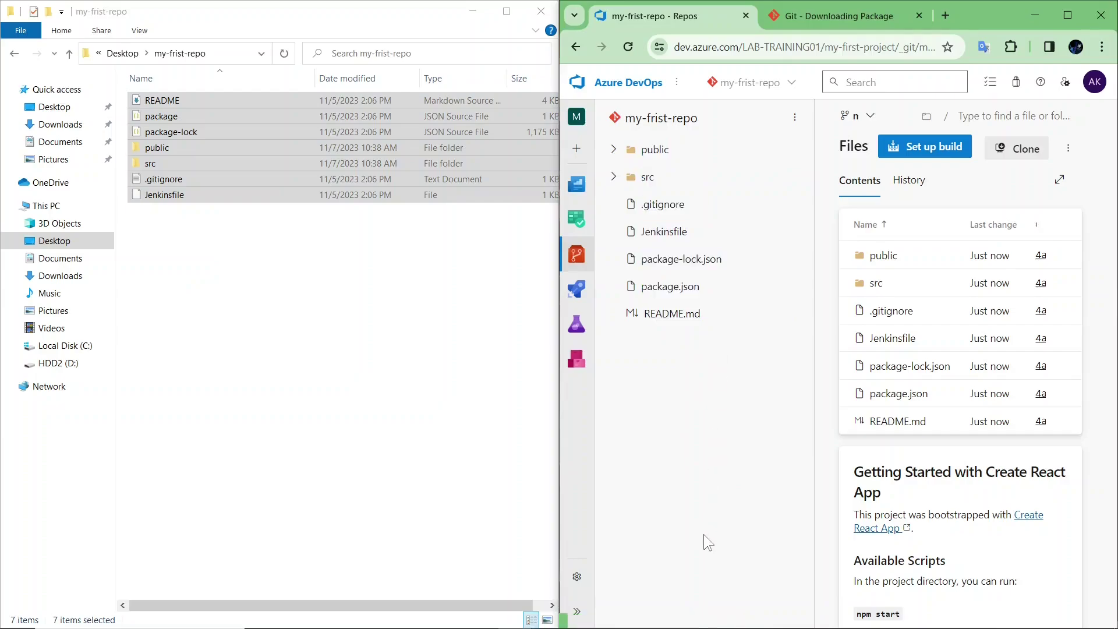
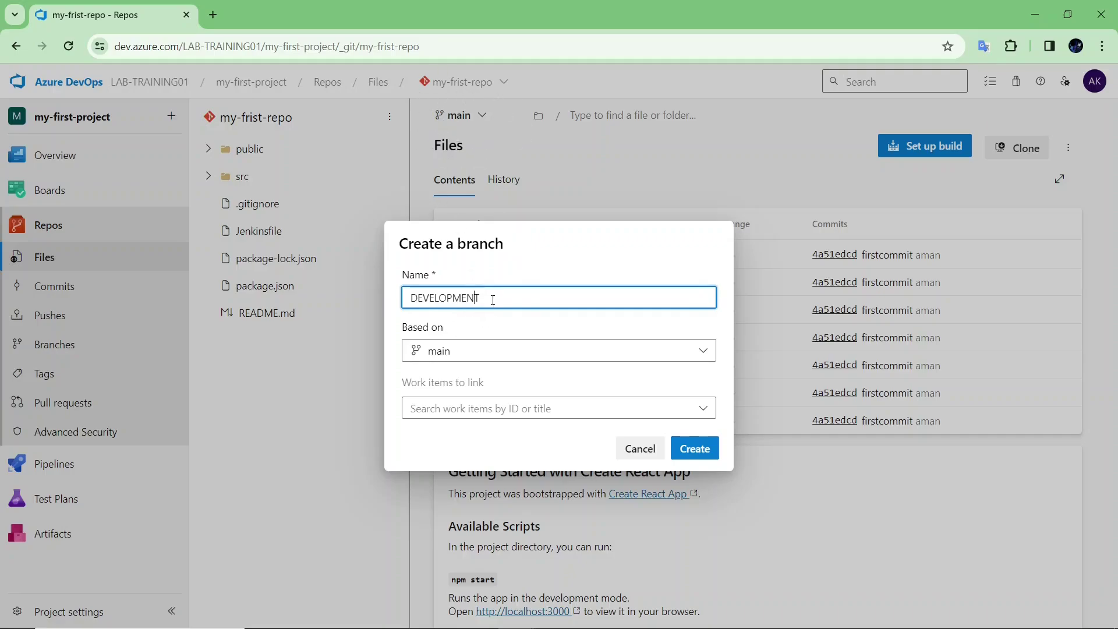
- Create the DEVELOPMENT branch based on main
{"action": "left_click_drag", "start_coordinate": [493, 299], "coordinate": [400, 298]}
{"action": "left_click", "coordinate": [511, 297]}
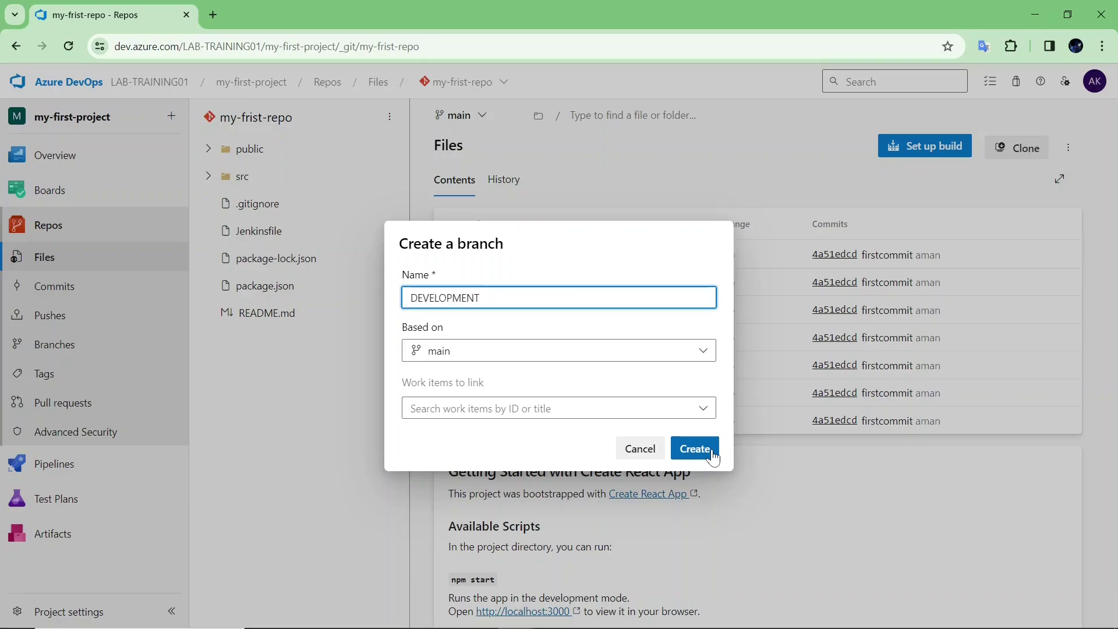
{"action": "left_click", "coordinate": [712, 451]}
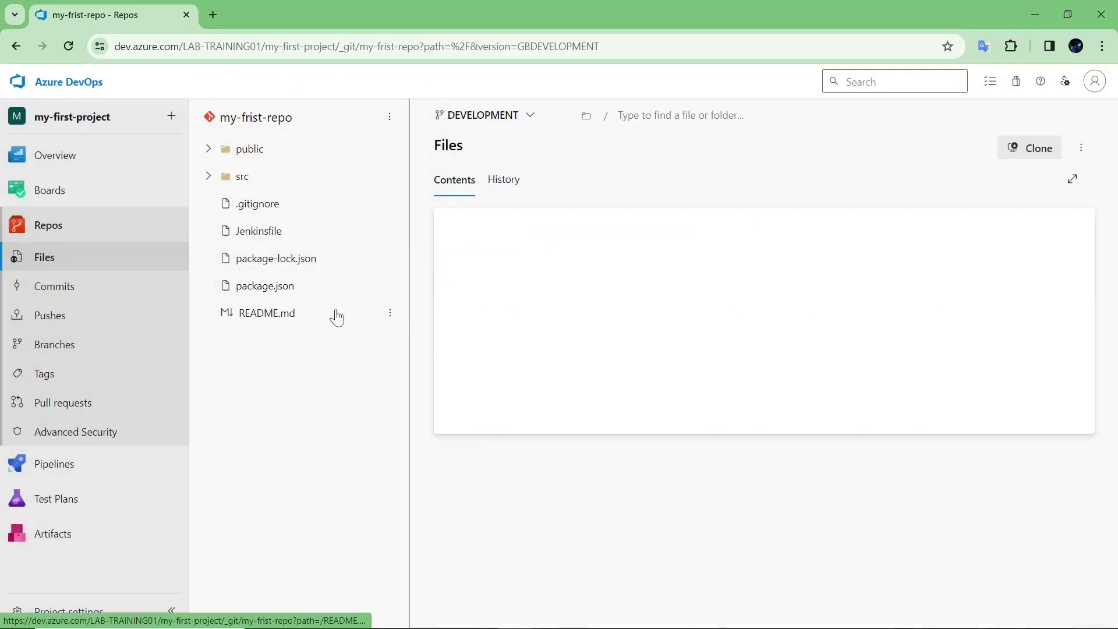
- View the repository files on main, then switch back to DEVELOPMENT
{"action": "left_click", "coordinate": [483, 118]}
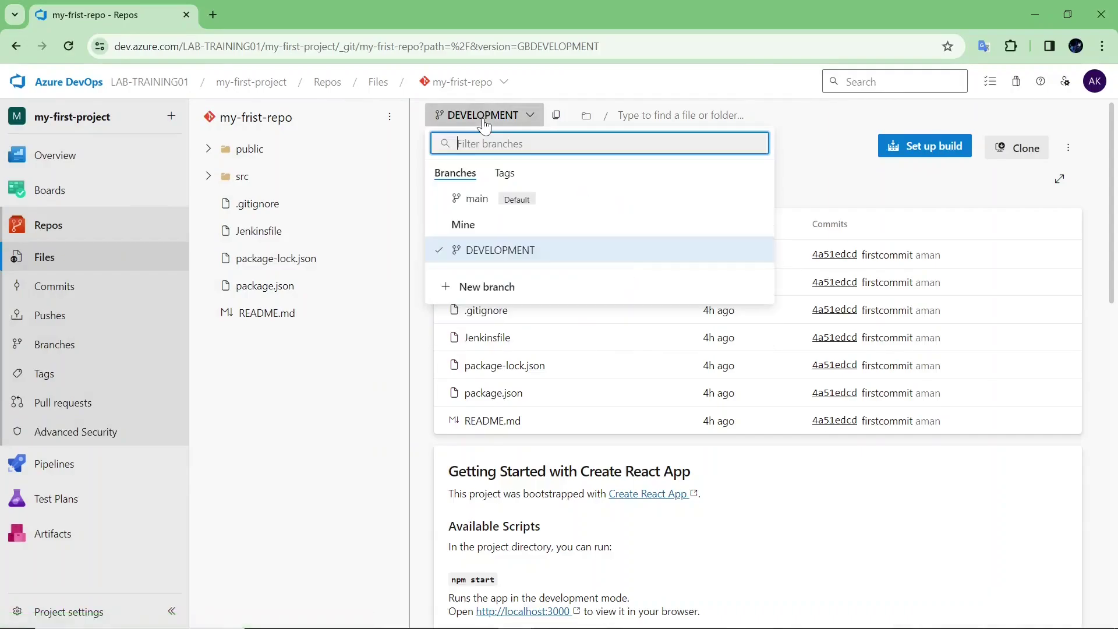
{"action": "left_click", "coordinate": [510, 199]}
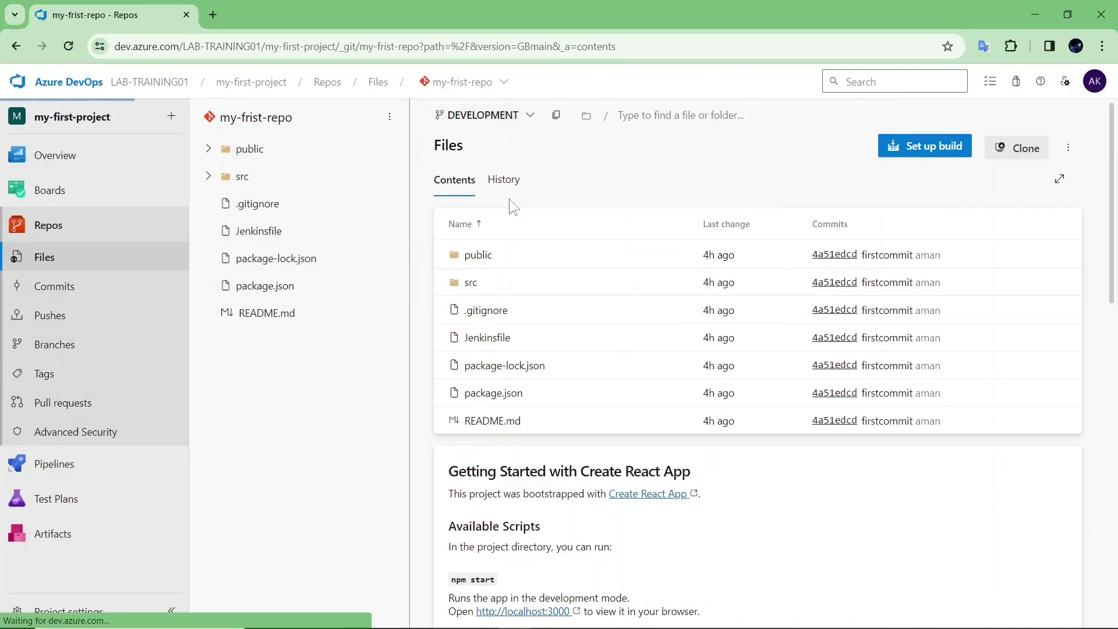
{"action": "left_click", "coordinate": [461, 115]}
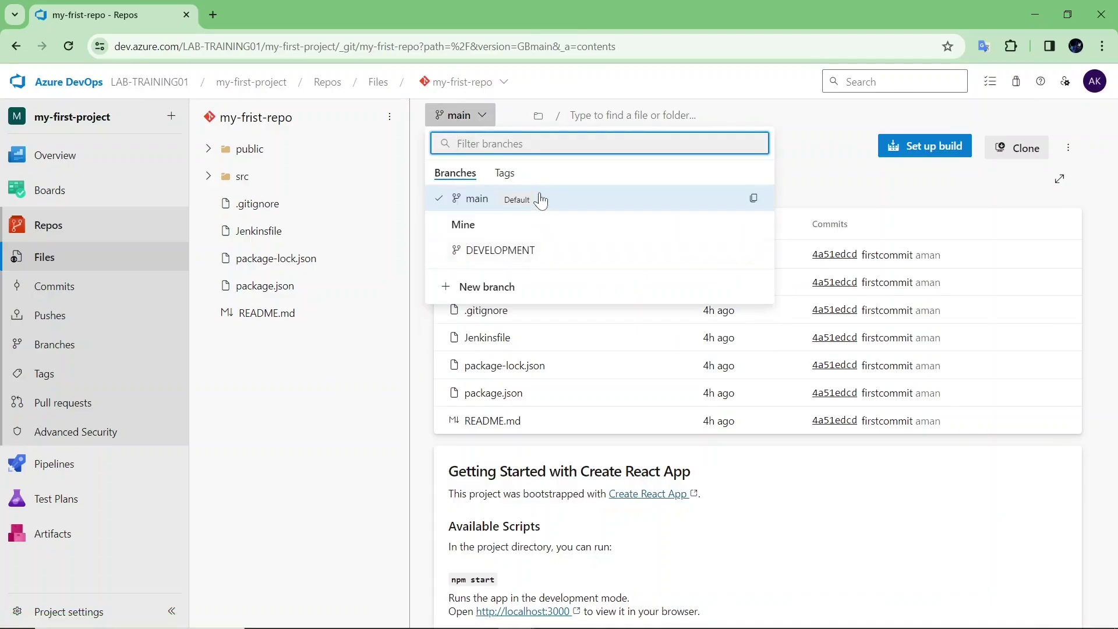
{"action": "left_click", "coordinate": [546, 255]}
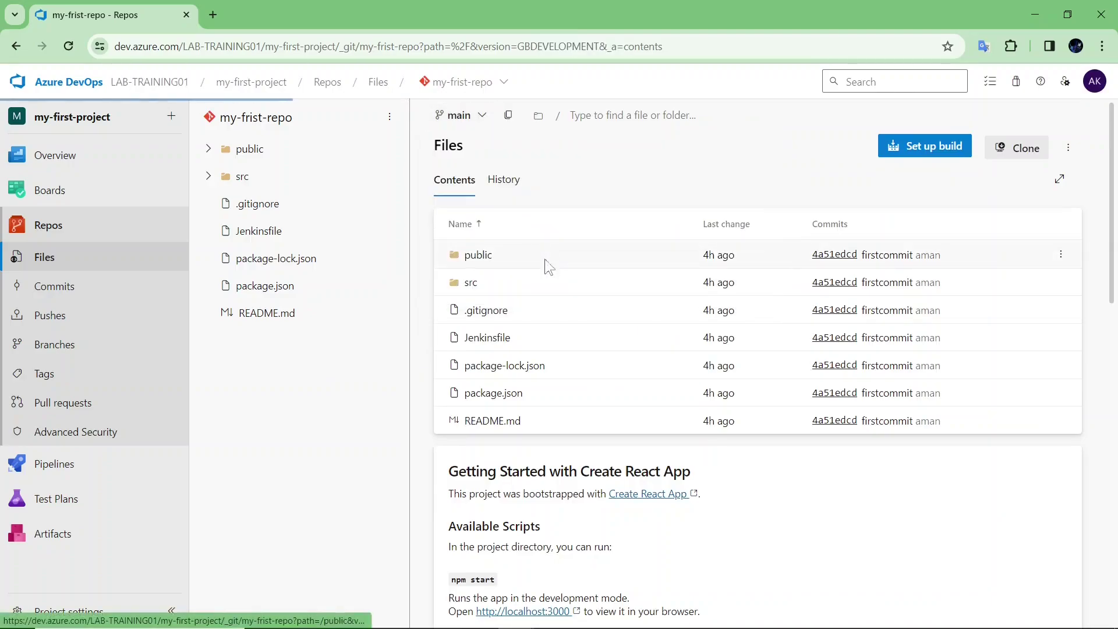
- Create a new file named SAMPLE.TXT on the DEVELOPMENT branch
{"action": "left_click", "coordinate": [1068, 147]}
{"action": "mouse_move", "coordinate": [971, 216]}
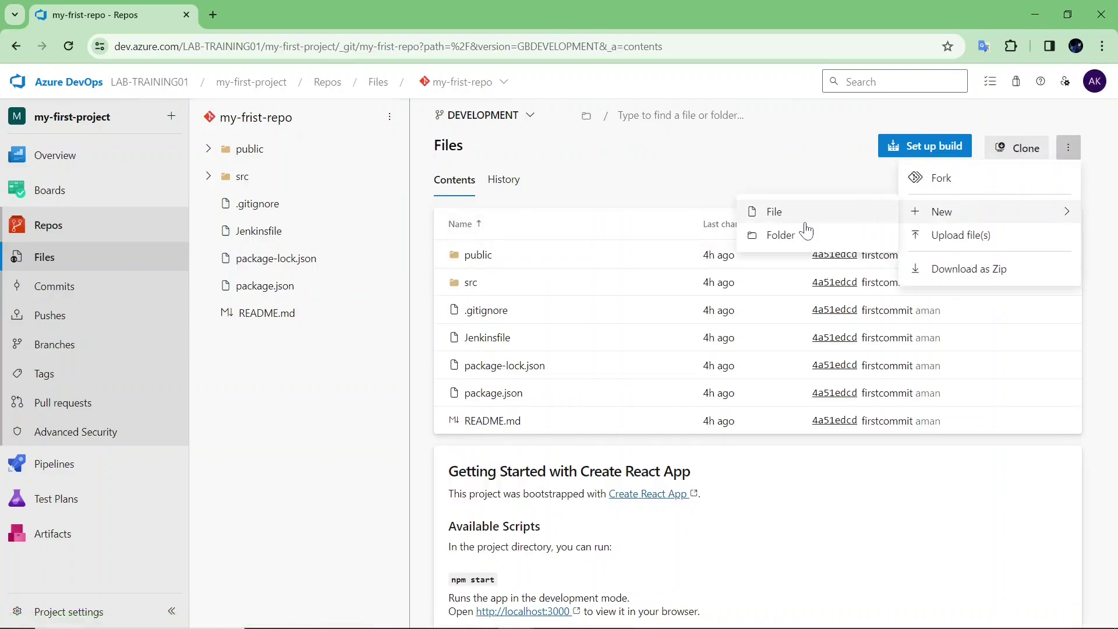
{"action": "left_click", "coordinate": [806, 216]}
{"action": "type", "text": "S"}
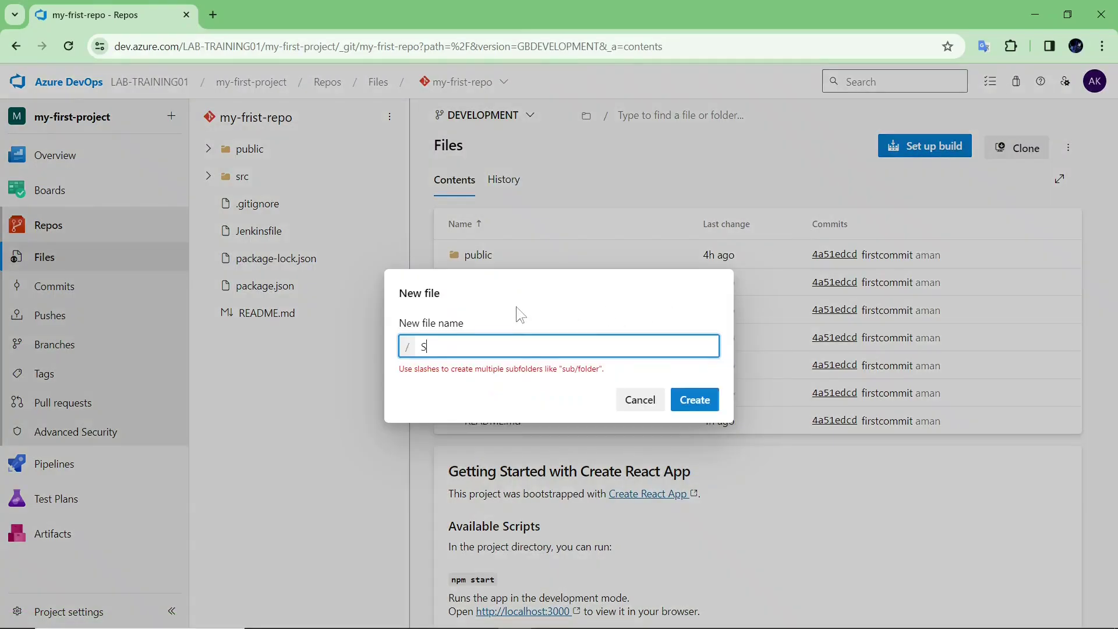
{"action": "type", "text": "AMPLE/"}
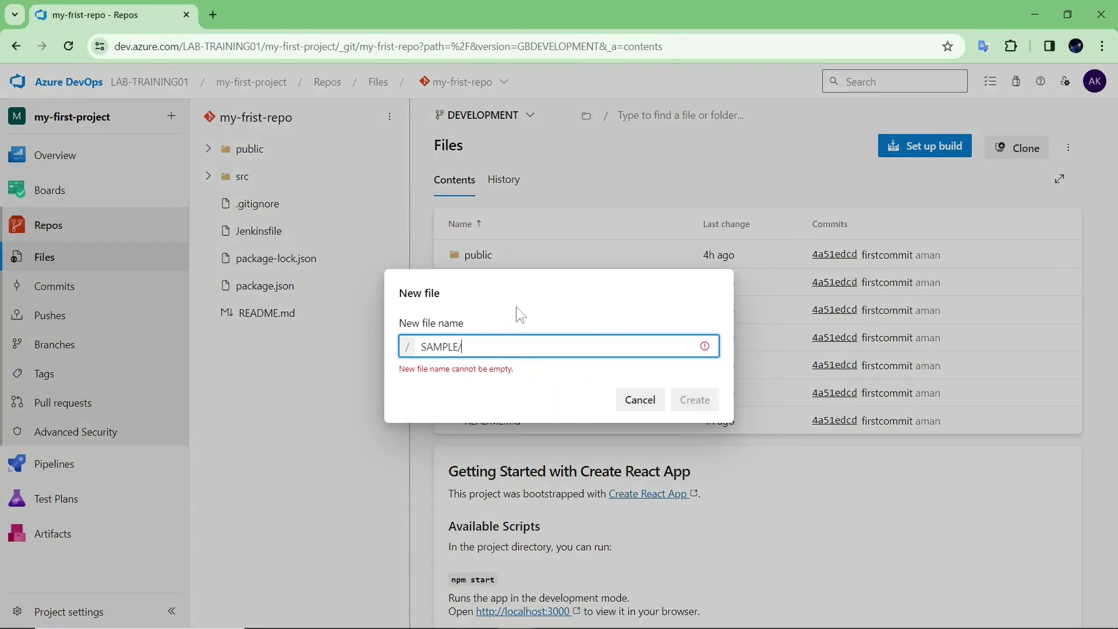
{"action": "type", "text": "E"}
{"action": "key", "text": "BackSpace"}
{"action": "key", "text": "BackSpace"}
{"action": "type", "text": "."}
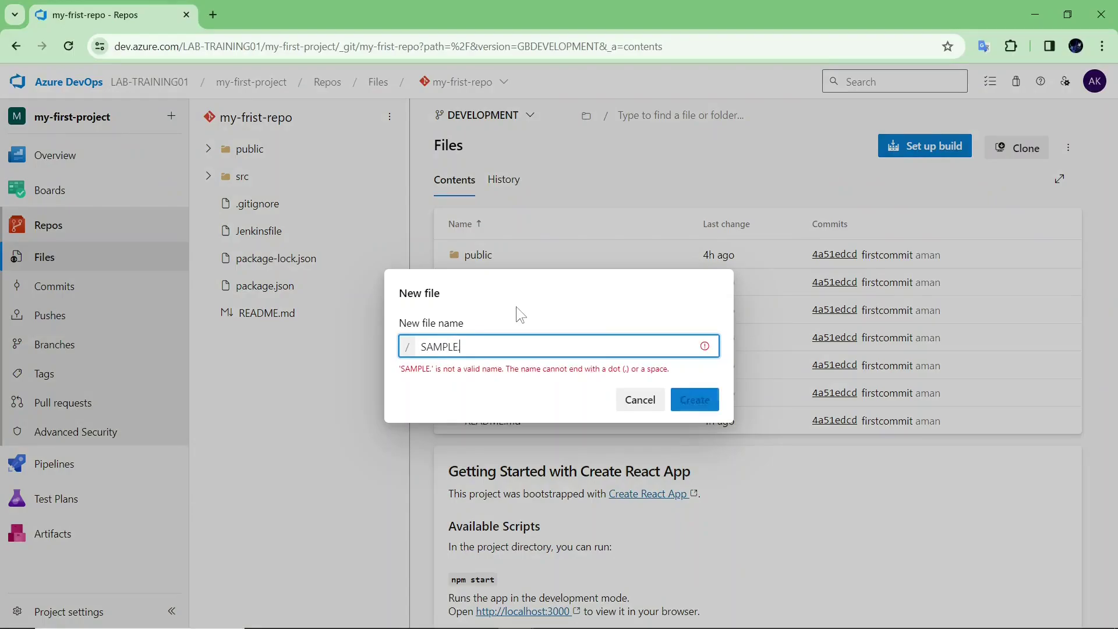
{"action": "type", "text": "TXT"}
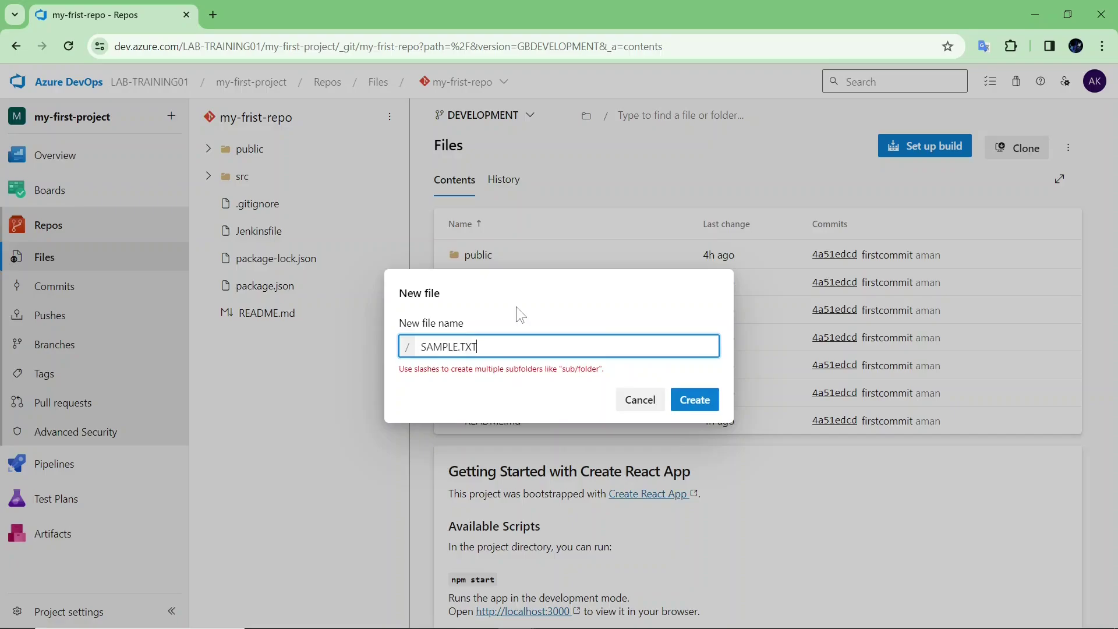
{"action": "left_click", "coordinate": [712, 406]}
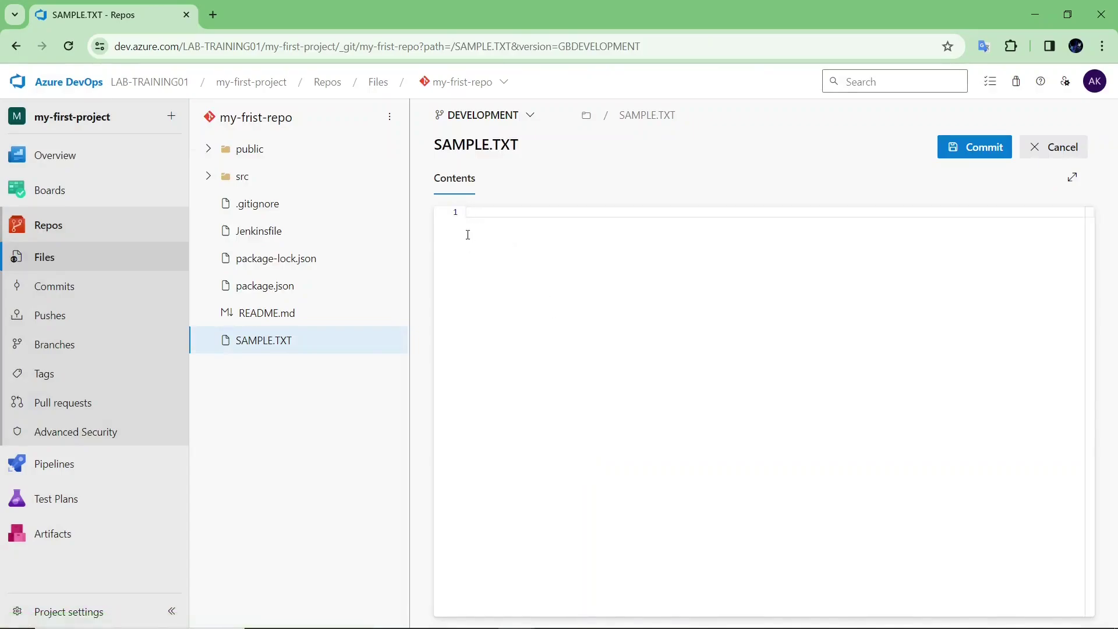
- Write HELLO in SAMPLE.TXT, commit it as 'Added SAMPLE.TXT', and return to the repo root
{"action": "type", "text": "HELLO"}
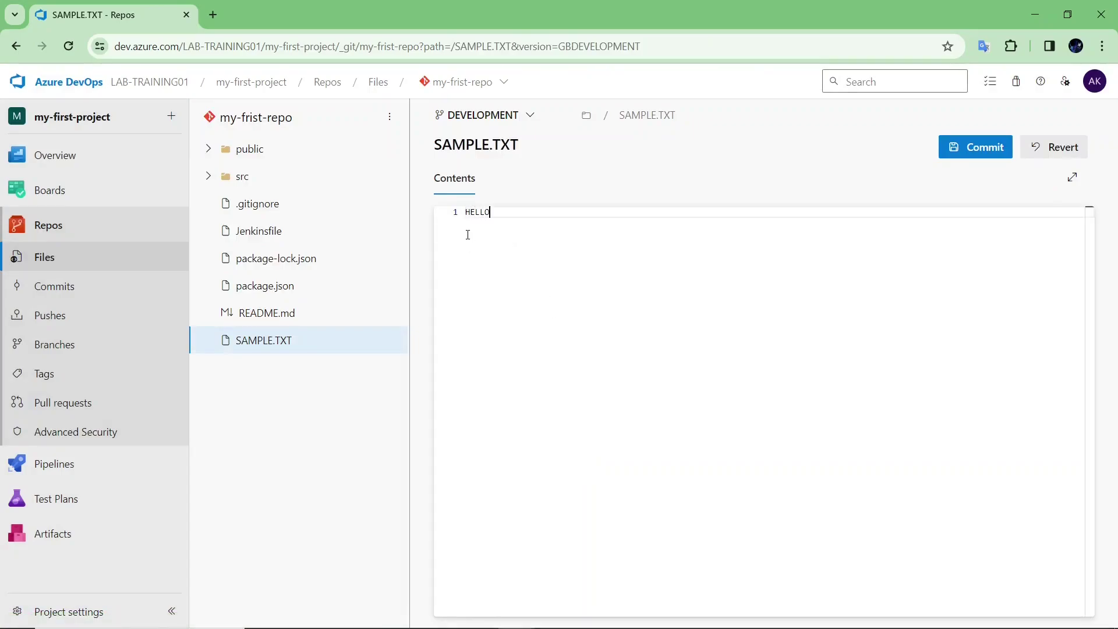
{"action": "left_click", "coordinate": [1001, 146]}
{"action": "left_click", "coordinate": [1043, 595]}
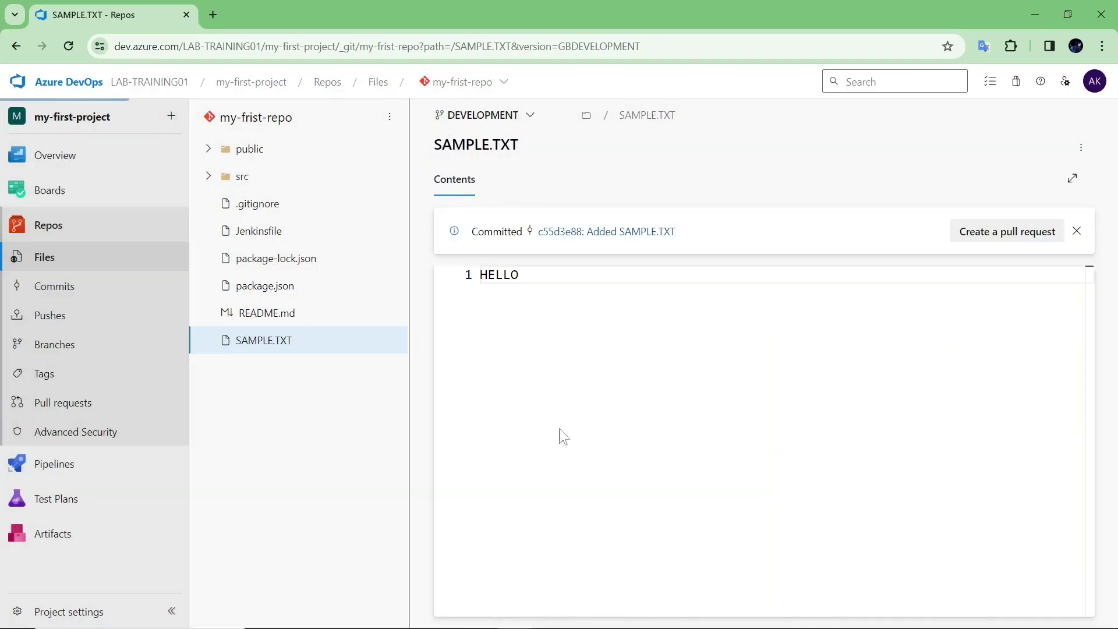
{"action": "left_click", "coordinate": [266, 120]}
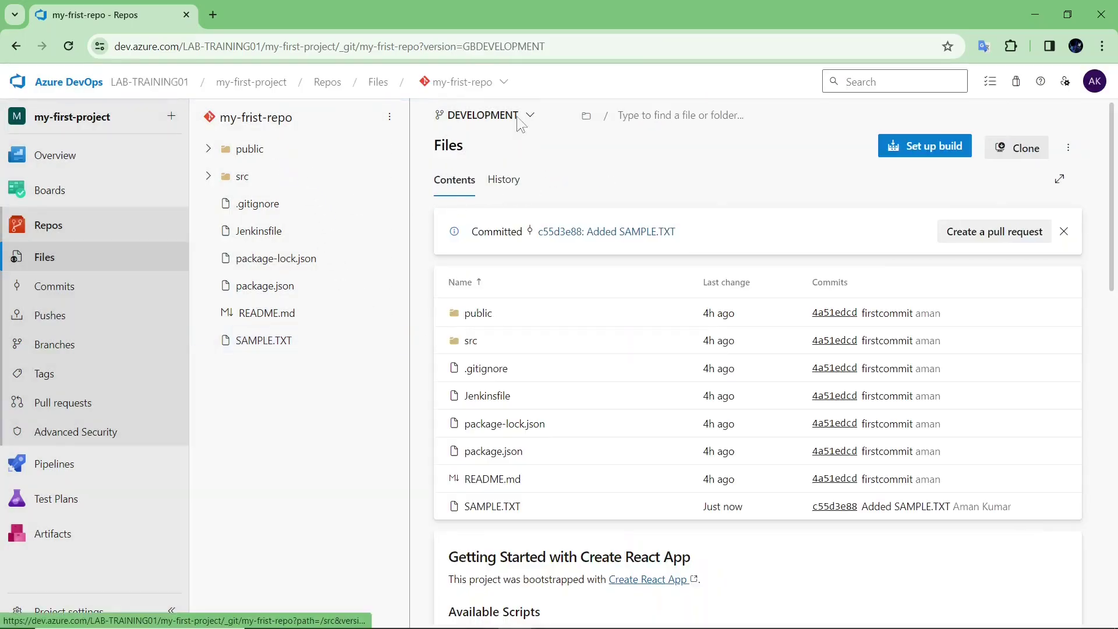
- Open SAMPLE.TXT, confirm main has no such file, then return to DEVELOPMENT
{"action": "left_click", "coordinate": [239, 342]}
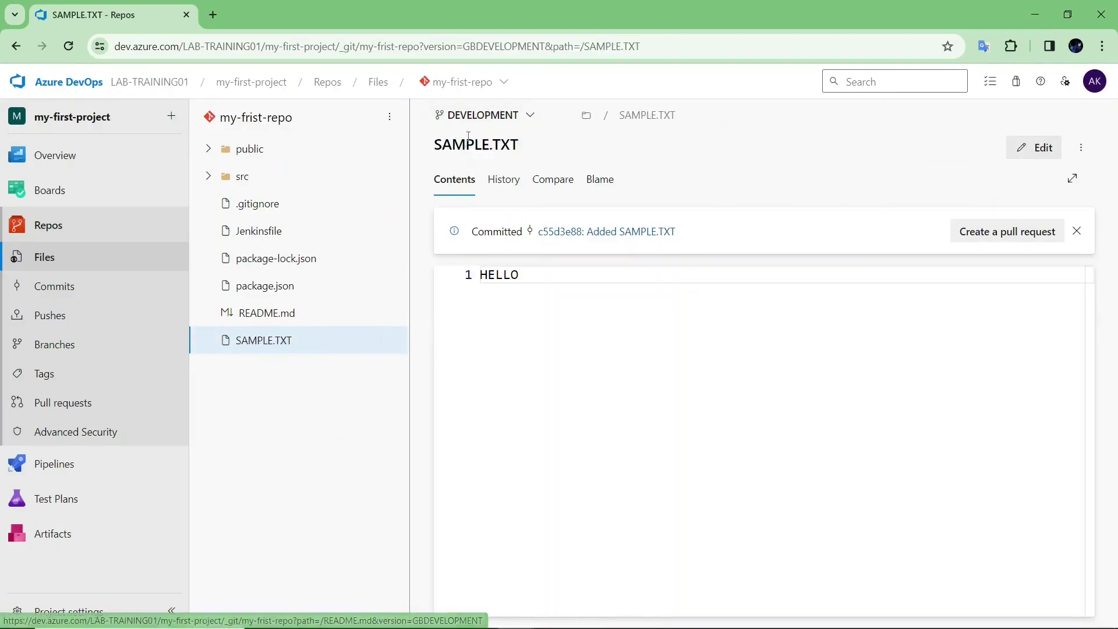
{"action": "left_click", "coordinate": [478, 116]}
{"action": "left_click", "coordinate": [500, 197]}
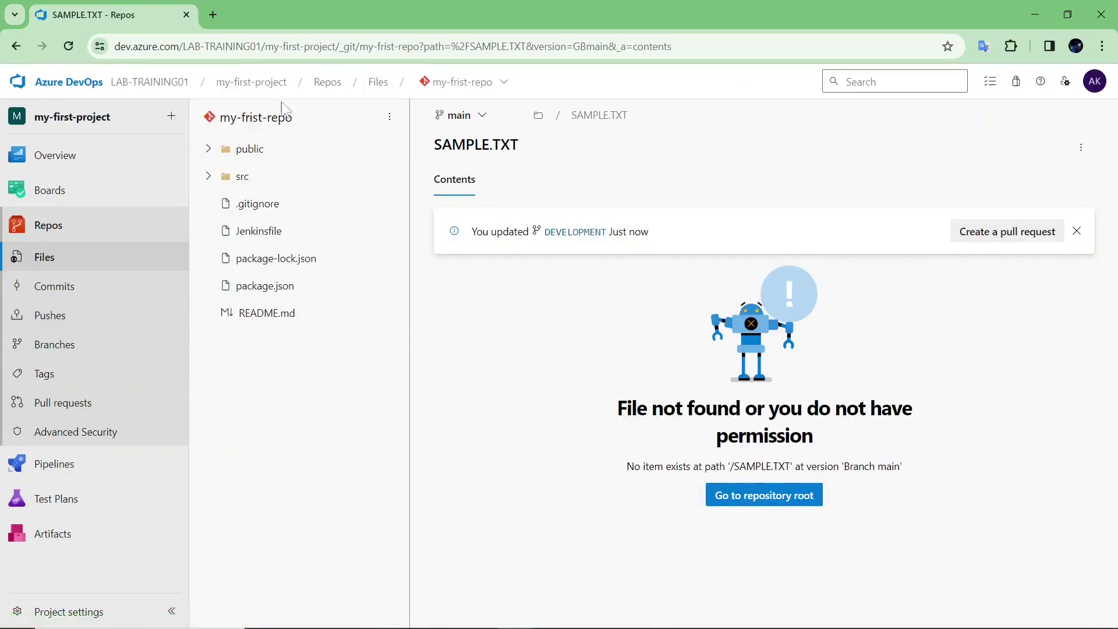
{"action": "left_click", "coordinate": [457, 115]}
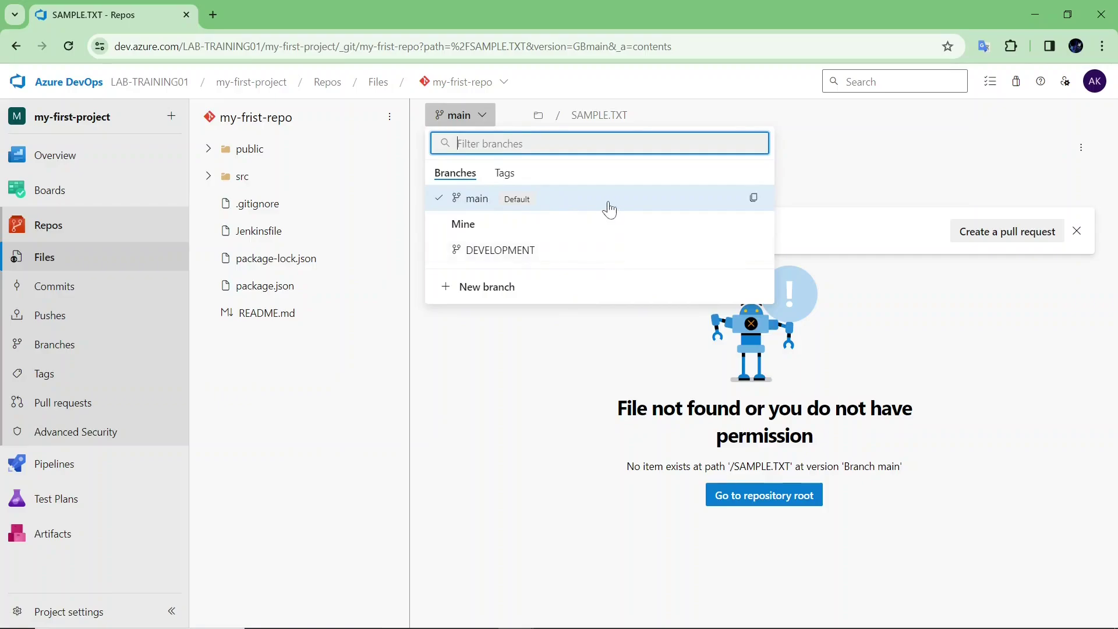
{"action": "left_click", "coordinate": [589, 375]}
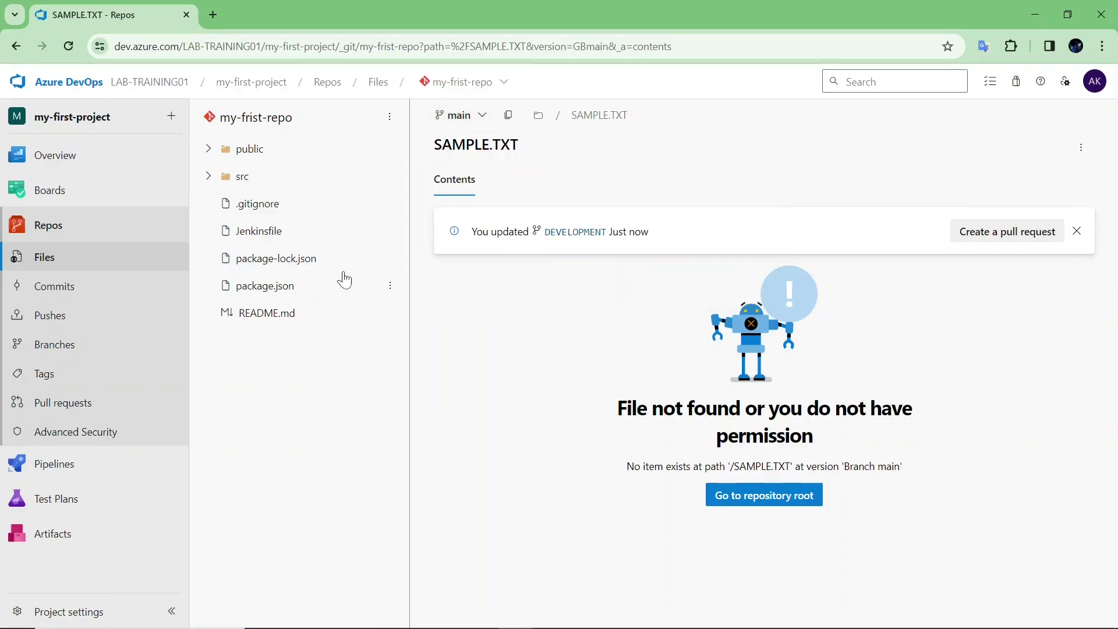
{"action": "left_click", "coordinate": [477, 120]}
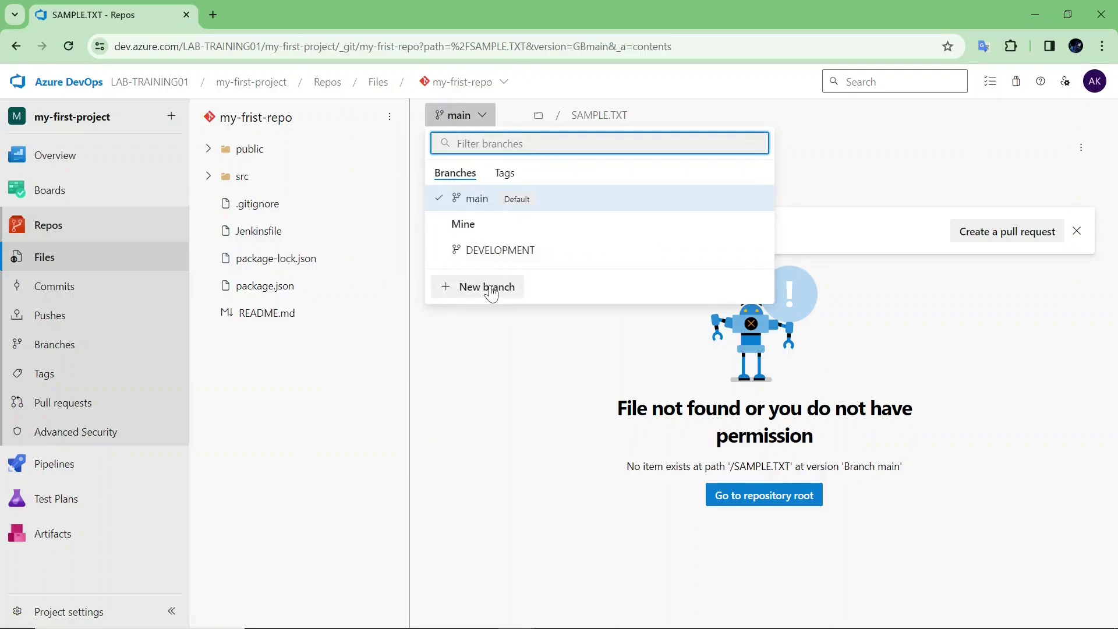
{"action": "left_click", "coordinate": [501, 250]}
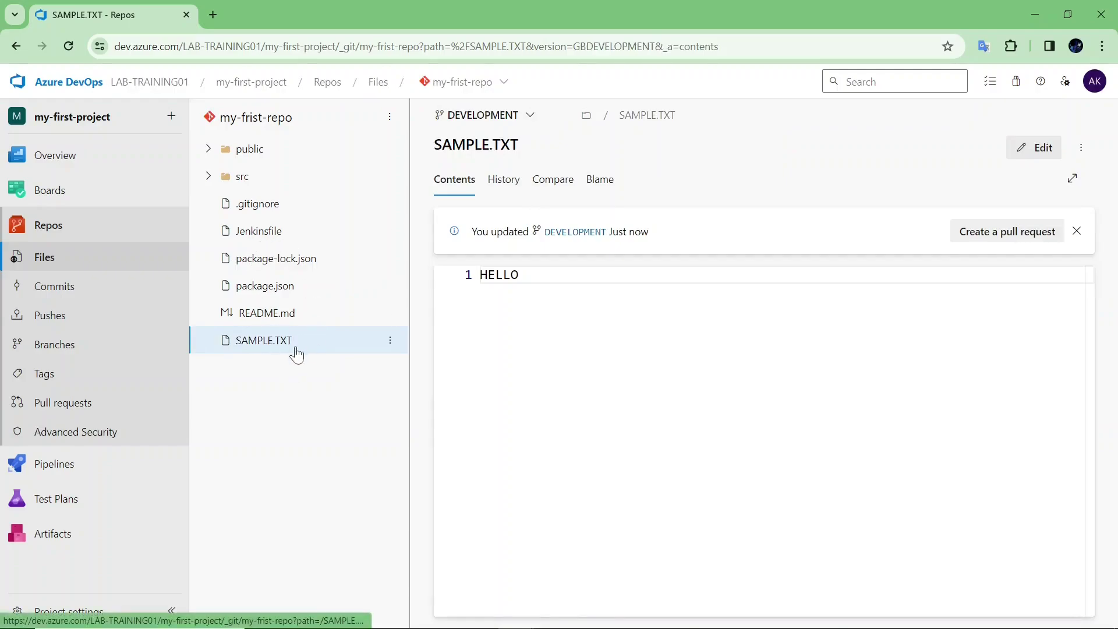
{"action": "left_click", "coordinate": [528, 116]}
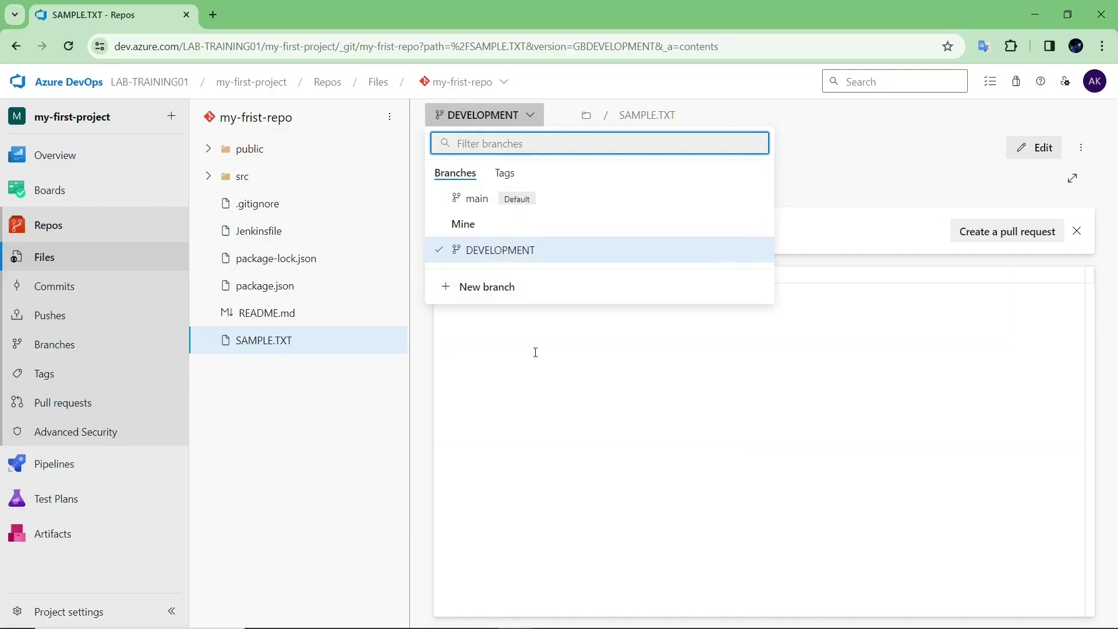
- Create a PATCH branch based on DEVELOPMENT, where SAMPLE.TXT reads HELLO
{"action": "left_click", "coordinate": [502, 260]}
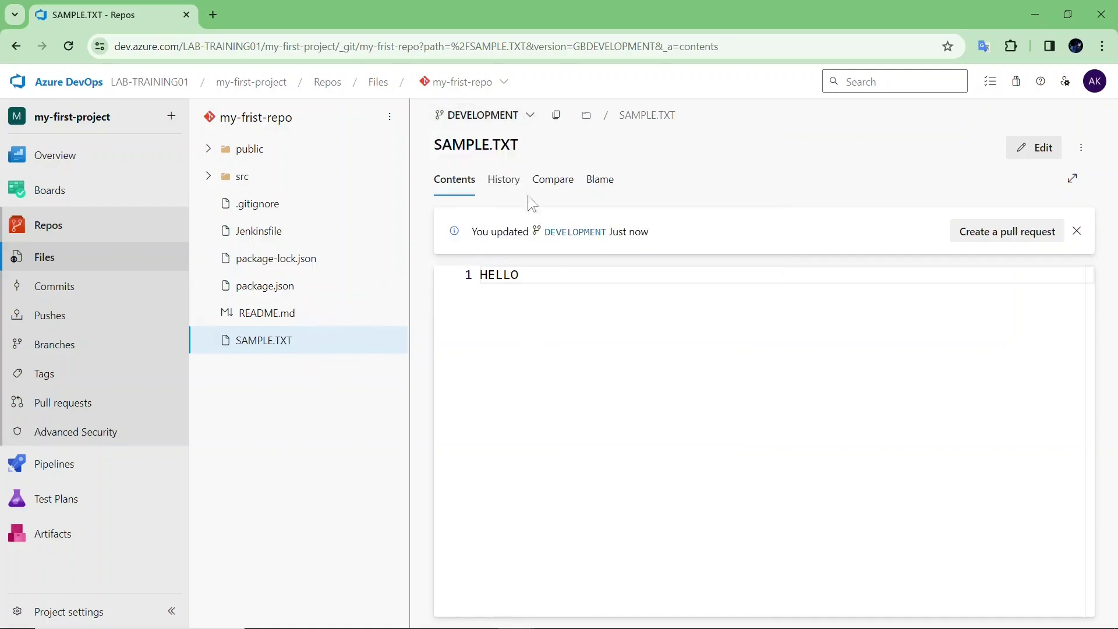
{"action": "left_click", "coordinate": [498, 124]}
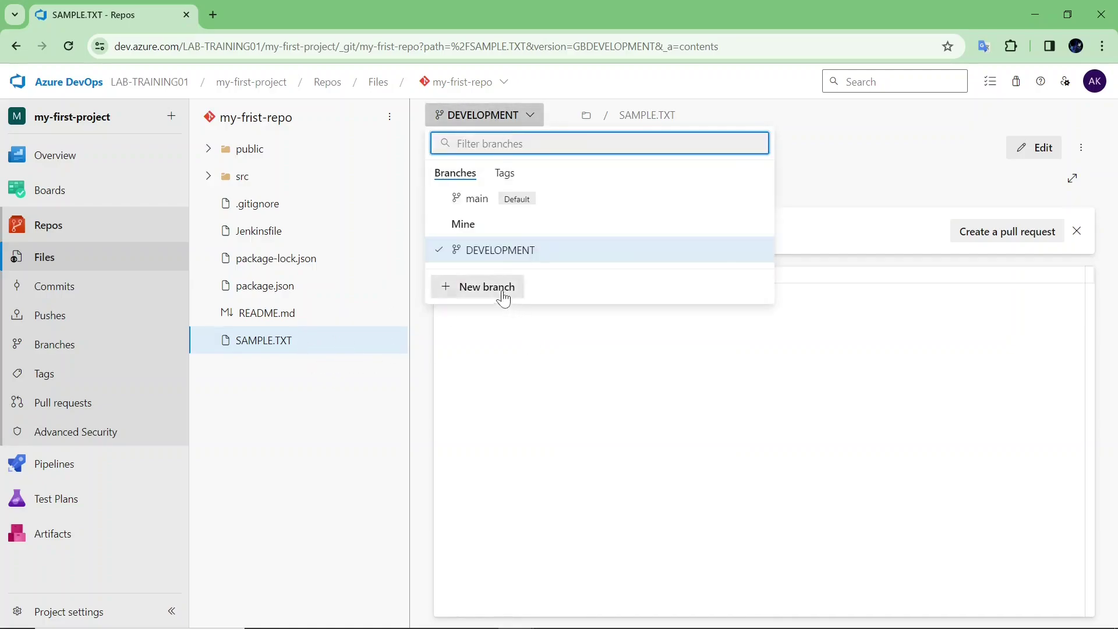
{"action": "left_click", "coordinate": [501, 295]}
{"action": "type", "text": "PATCH"}
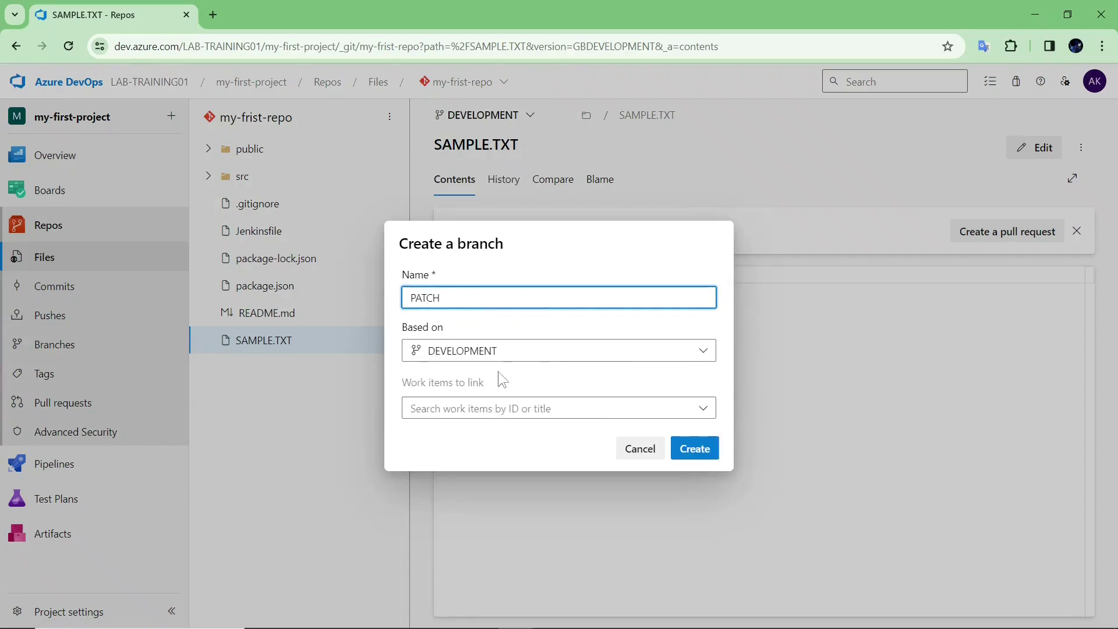
{"action": "left_click", "coordinate": [492, 352]}
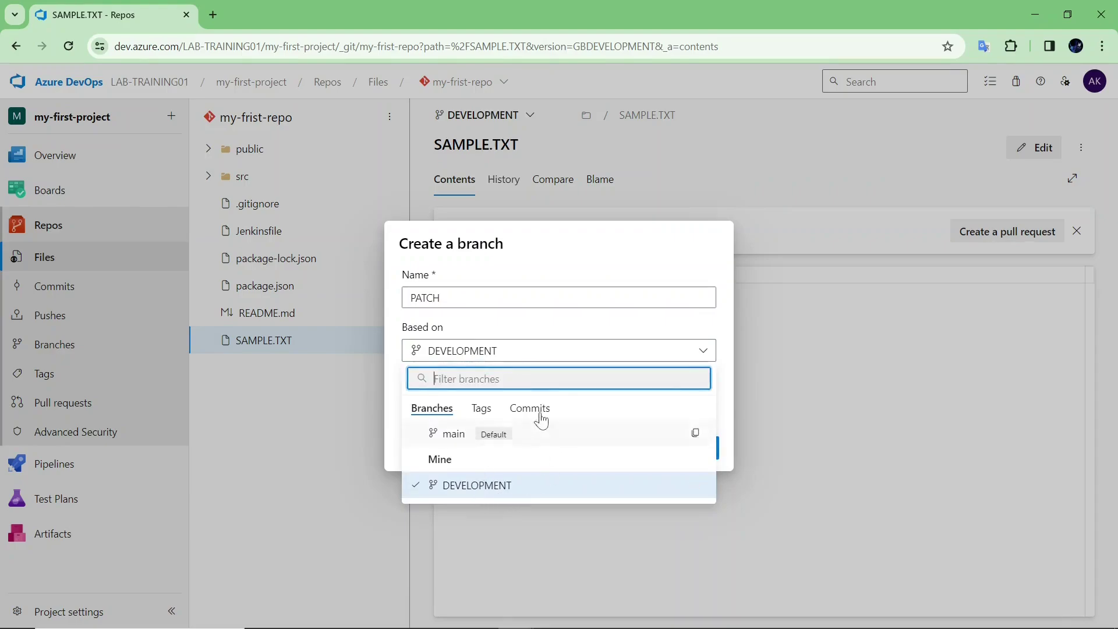
{"action": "left_click", "coordinate": [395, 422]}
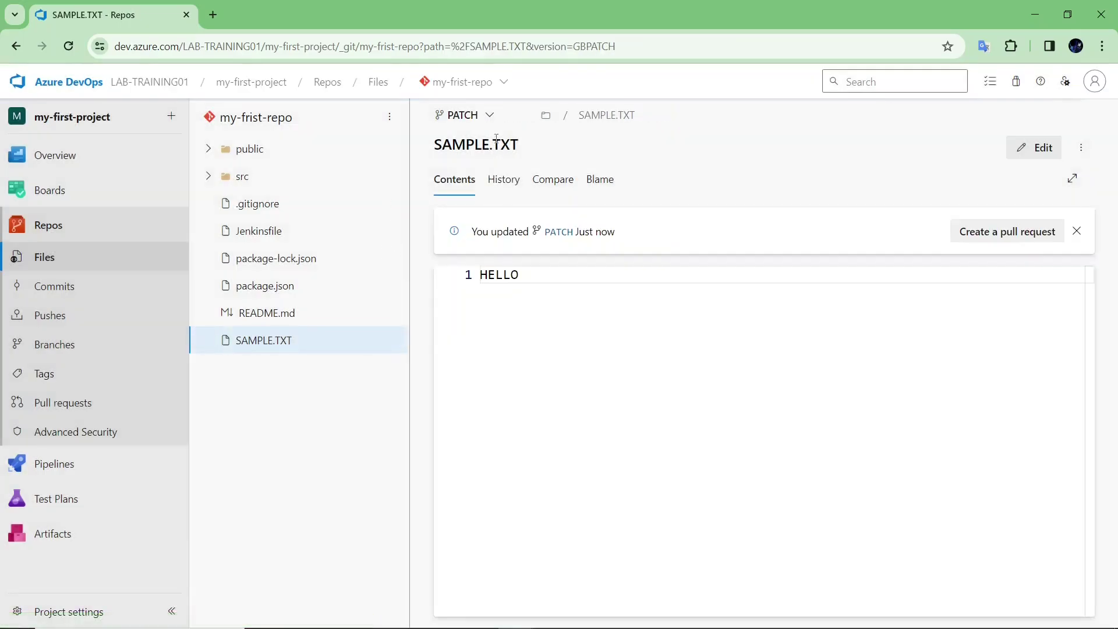
{"action": "left_click", "coordinate": [478, 119]}
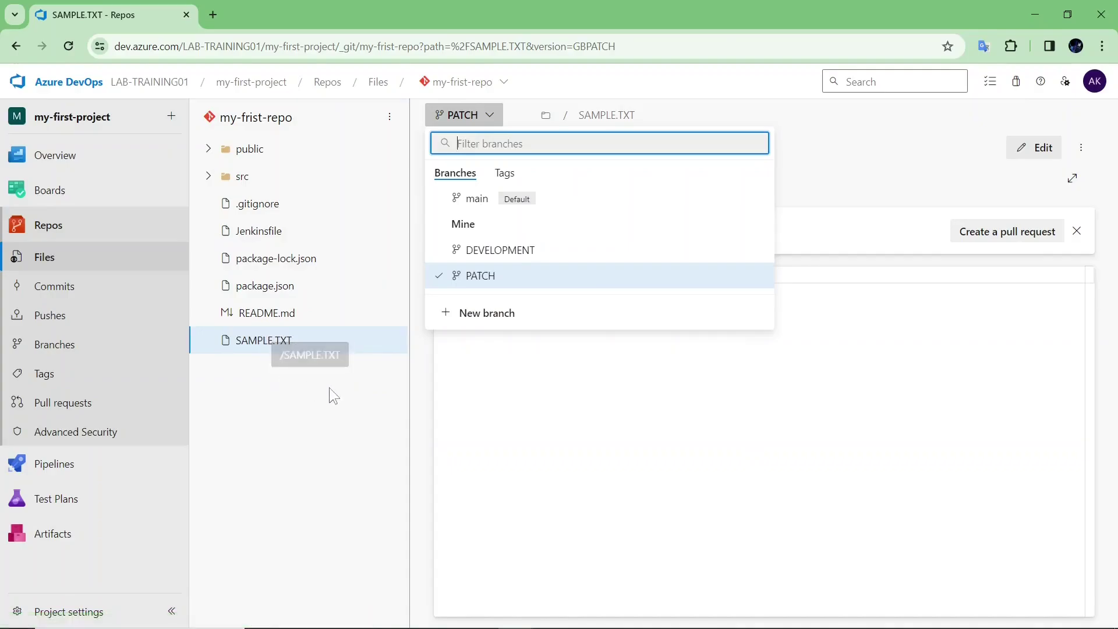
- Create branch PATCH2.0 based on main, where SAMPLE.TXT is reported not found
{"action": "left_click", "coordinate": [267, 342]}
{"action": "left_click", "coordinate": [492, 119]}
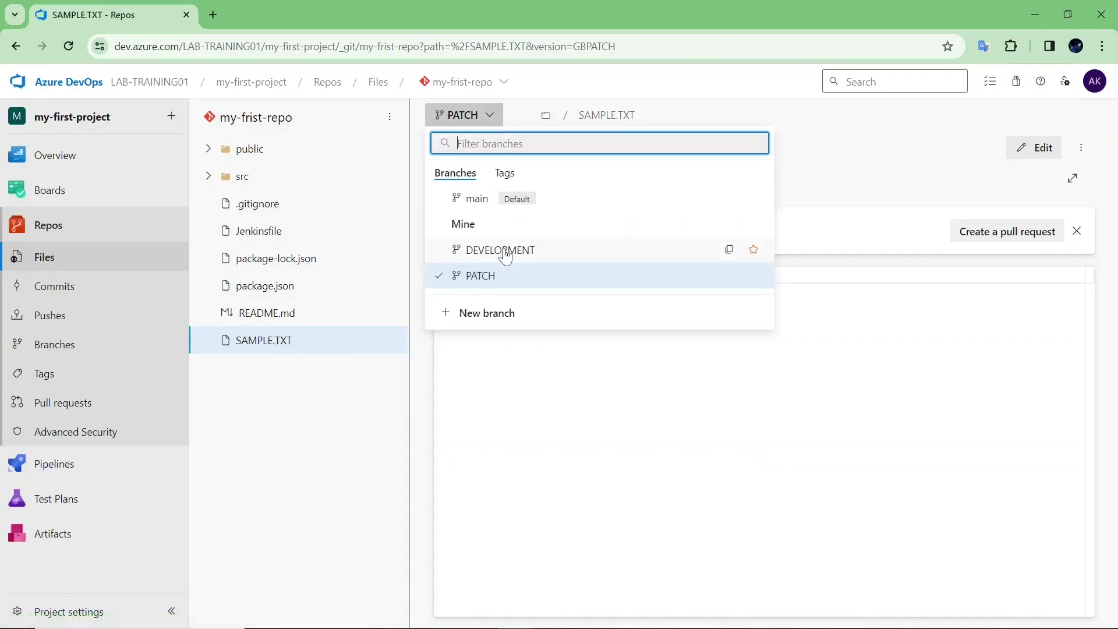
{"action": "left_click", "coordinate": [430, 194]}
{"action": "left_click", "coordinate": [464, 115]}
{"action": "left_click", "coordinate": [487, 314]}
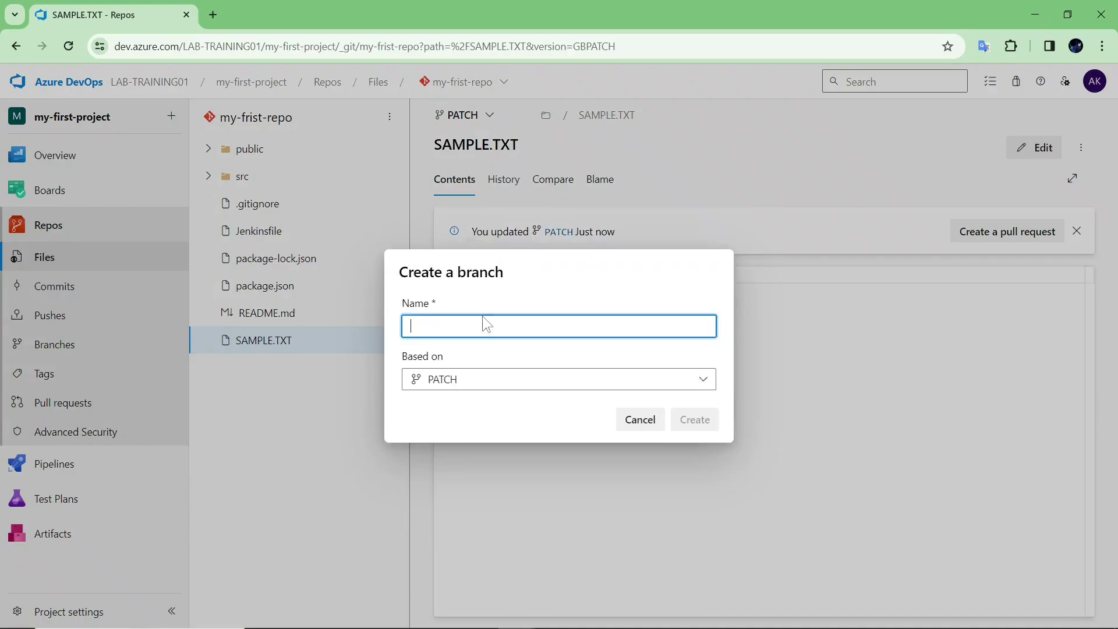
{"action": "type", "text": "PATC"}
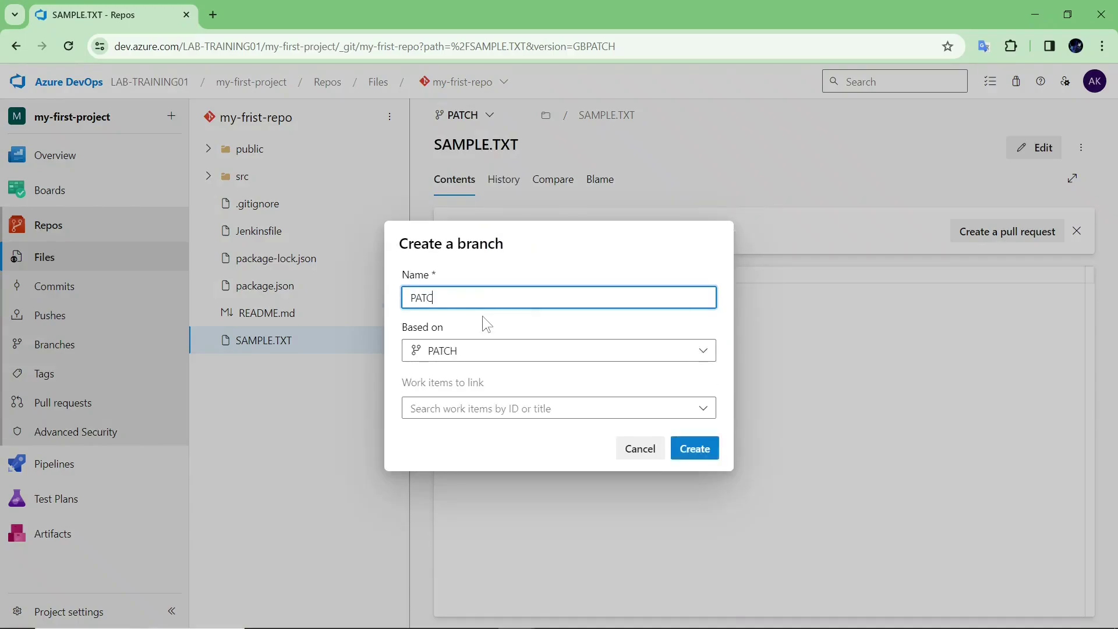
{"action": "type", "text": "H2.0"}
{"action": "left_click", "coordinate": [482, 351]}
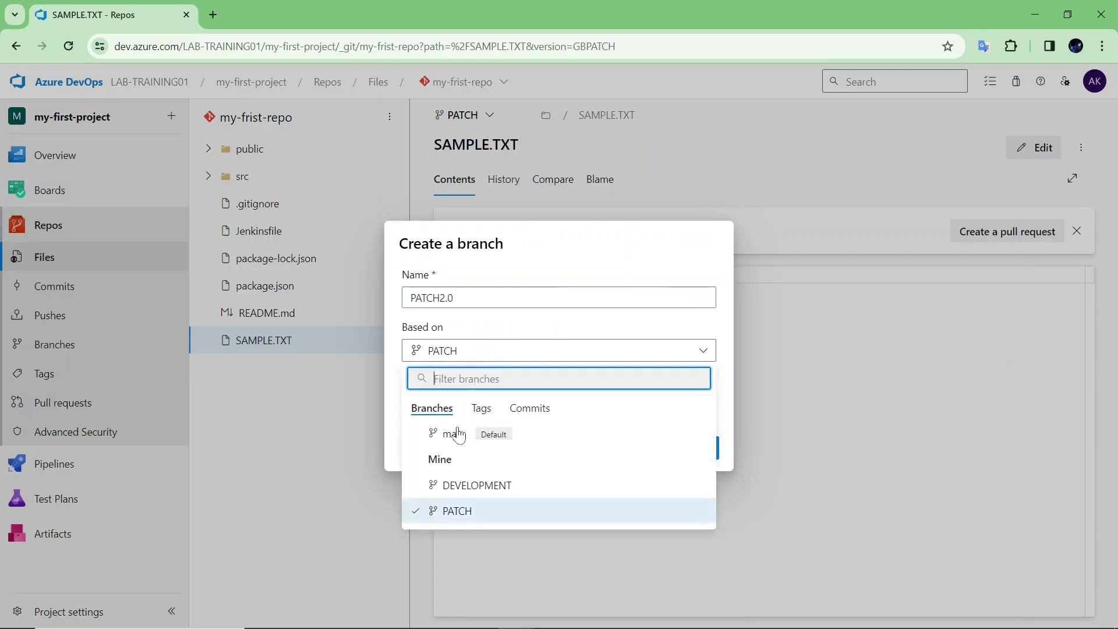
{"action": "left_click", "coordinate": [458, 435]}
{"action": "left_click", "coordinate": [697, 452]}
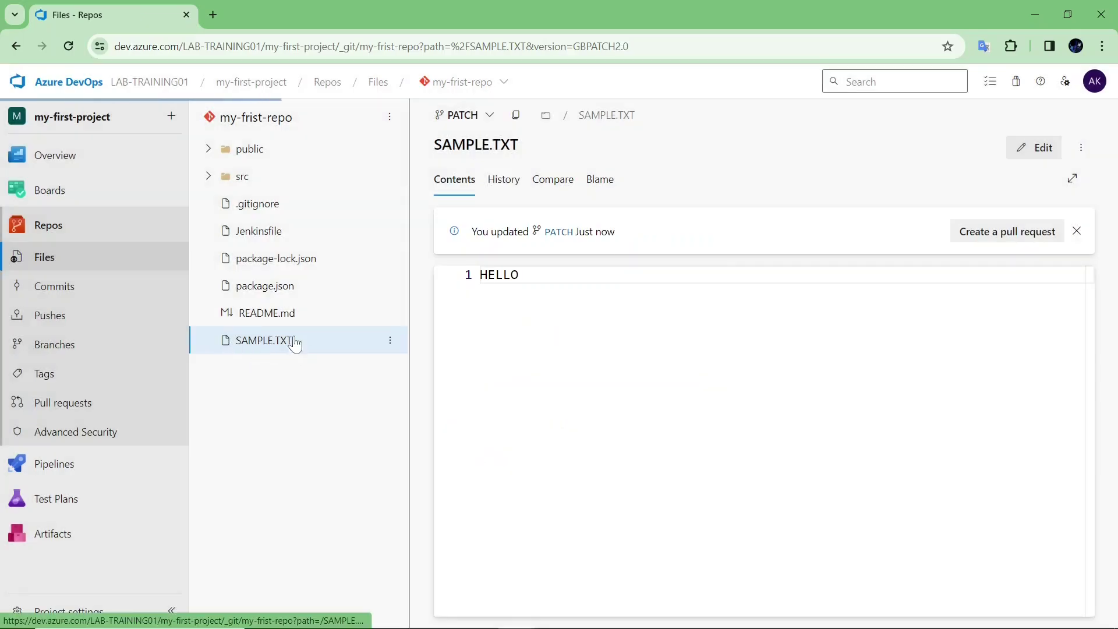
{"action": "left_click", "coordinate": [447, 116]}
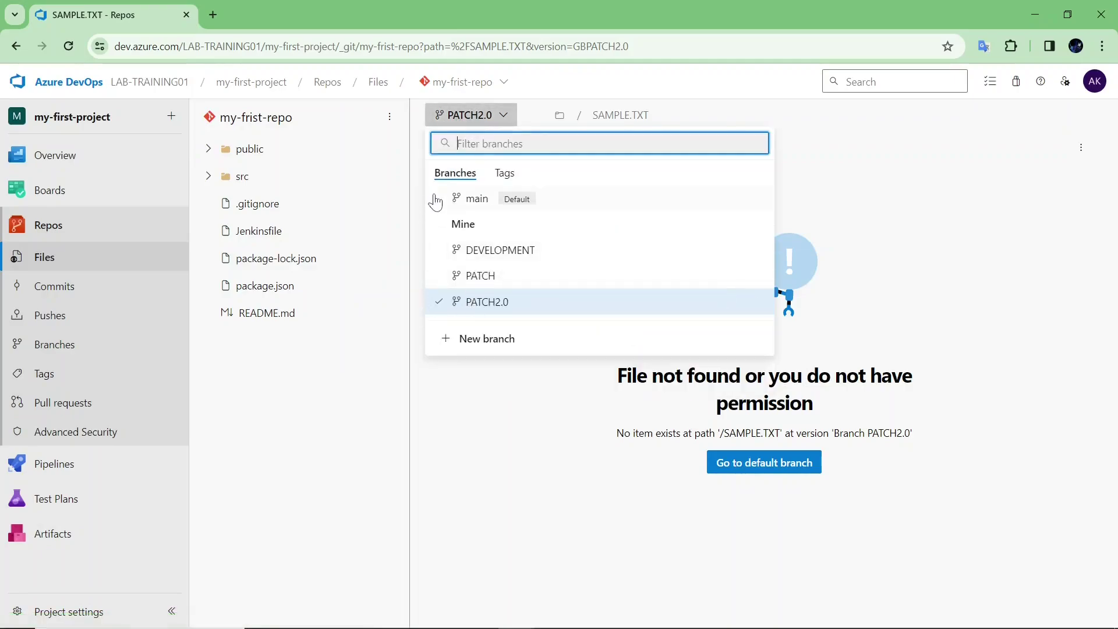
{"action": "left_click", "coordinate": [481, 457]}
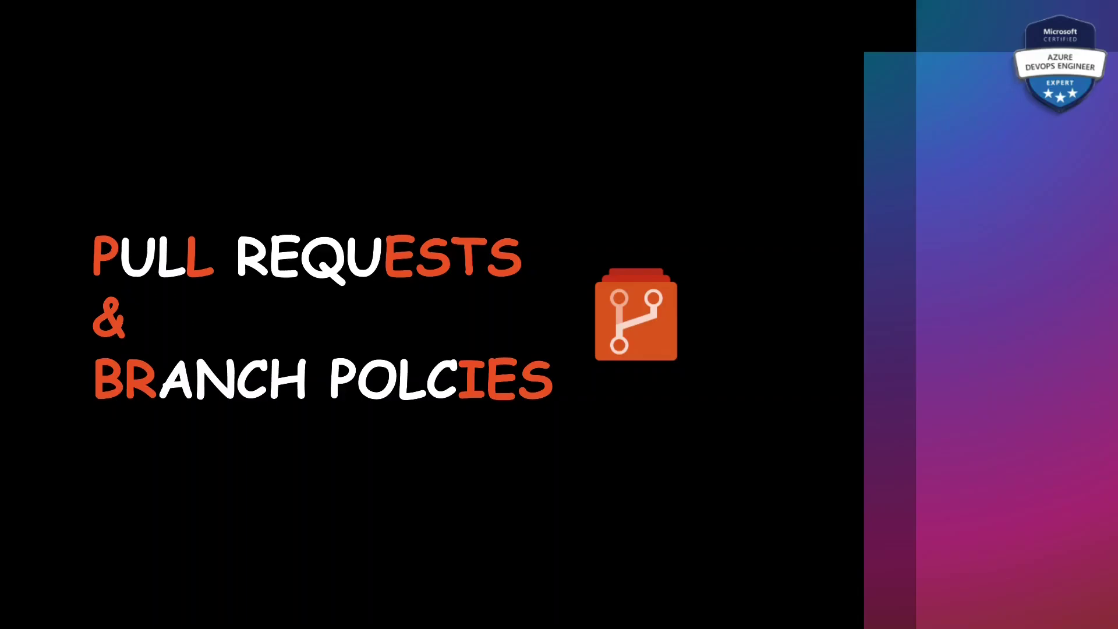
- Return from the Pull Requests & Branch Policies slide to Azure DevOps in the browser
{"action": "key", "text": "alt+Tab"}
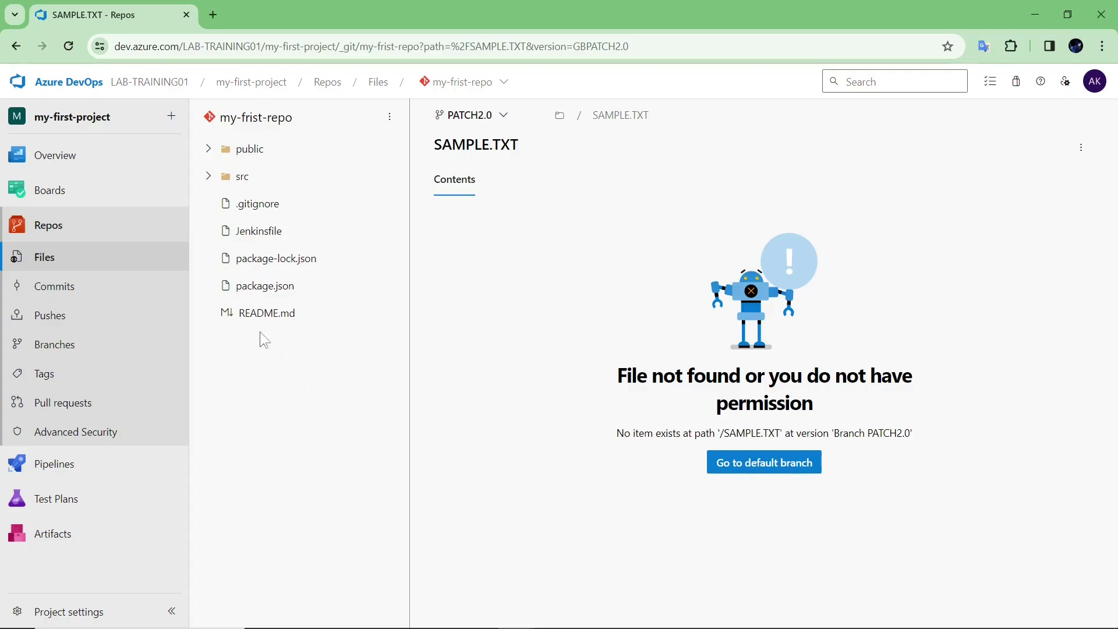
- Browse the Branches list and PATCH2.0 files, cancelling a new-branch dialog
{"action": "left_click", "coordinate": [55, 344]}
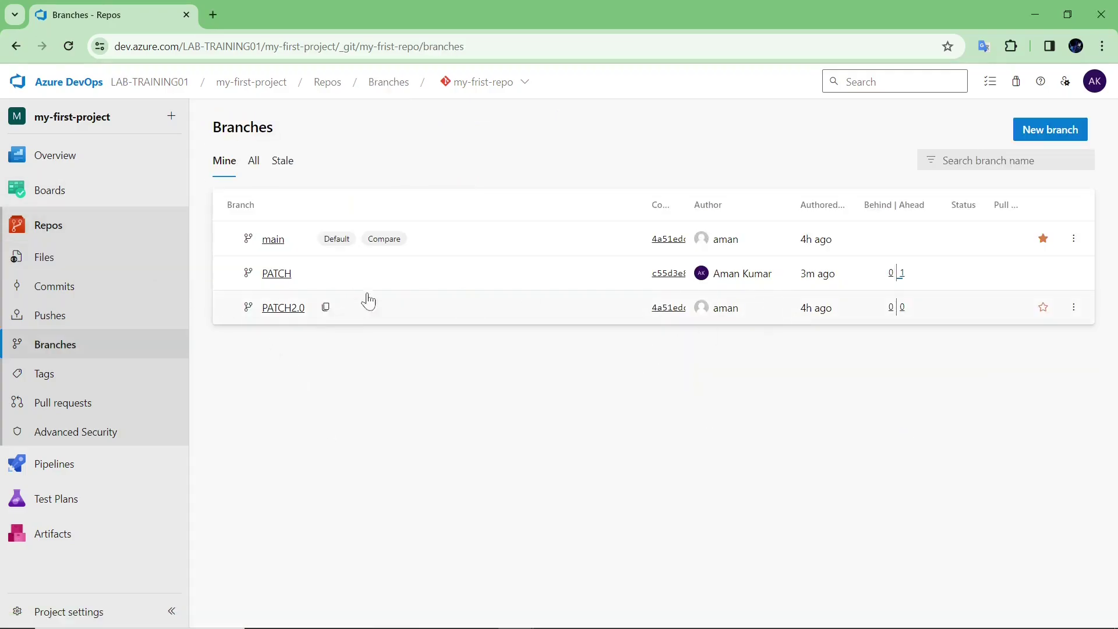
{"action": "left_click", "coordinate": [82, 257]}
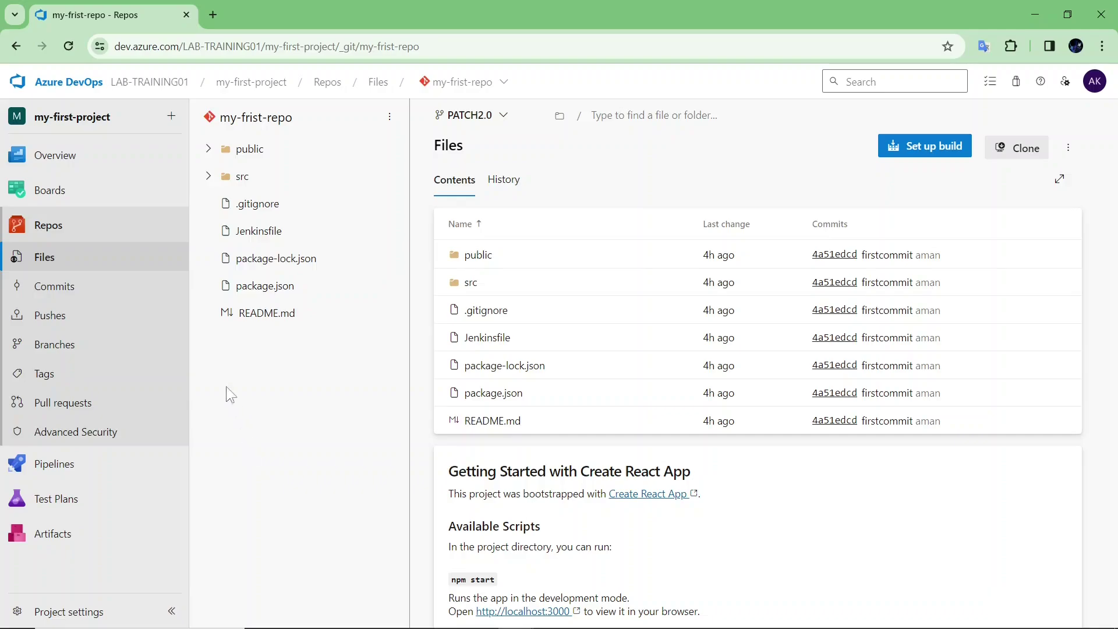
{"action": "left_click", "coordinate": [112, 337]}
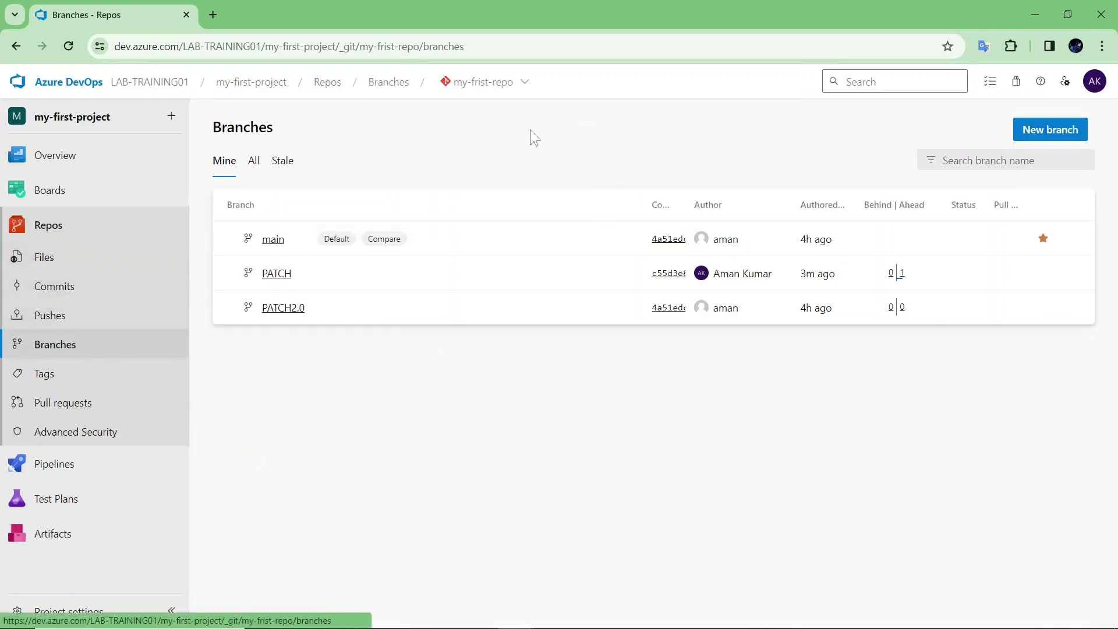
{"action": "left_click", "coordinate": [1050, 141]}
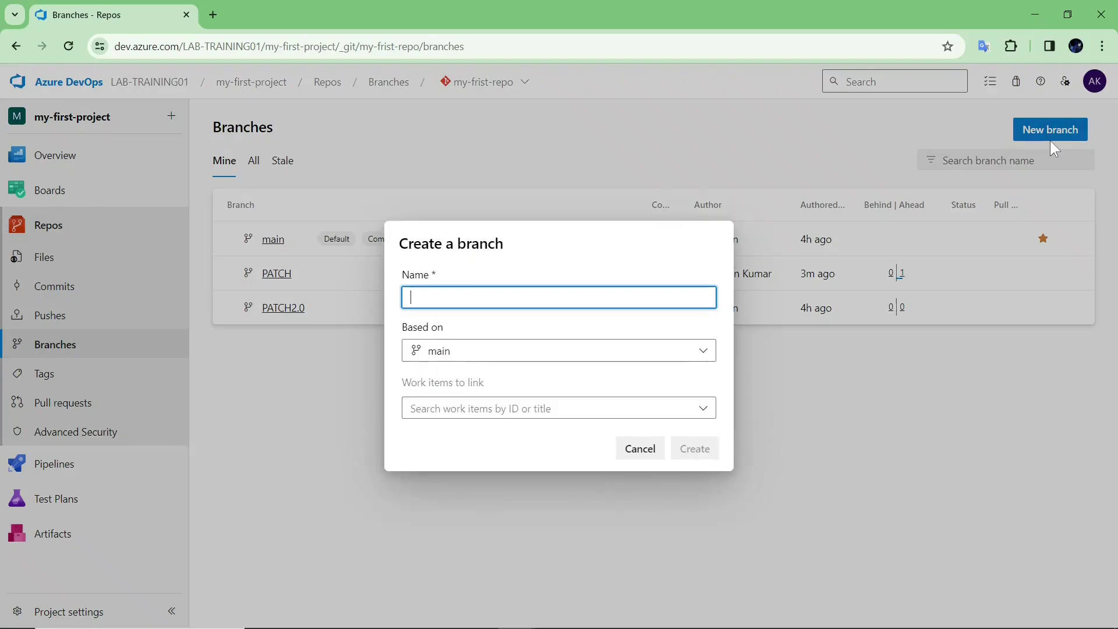
{"action": "left_click", "coordinate": [644, 448]}
- Open the PATCH branch's actions menu and go to its branch policies
{"action": "left_click", "coordinate": [1074, 238]}
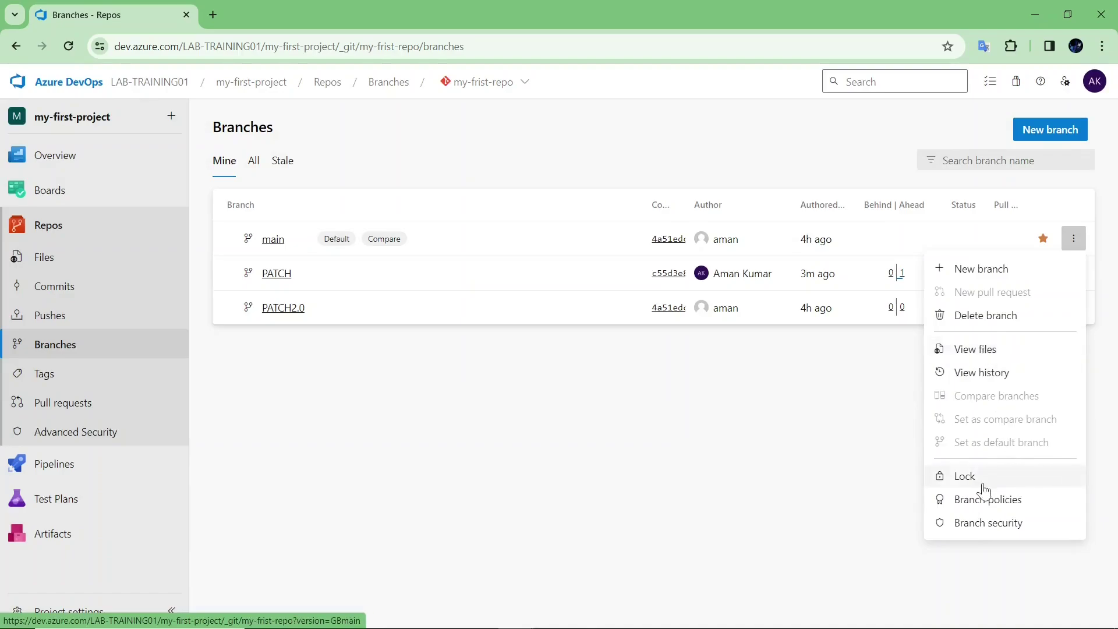
{"action": "left_click", "coordinate": [796, 485]}
{"action": "left_click", "coordinate": [1072, 275]}
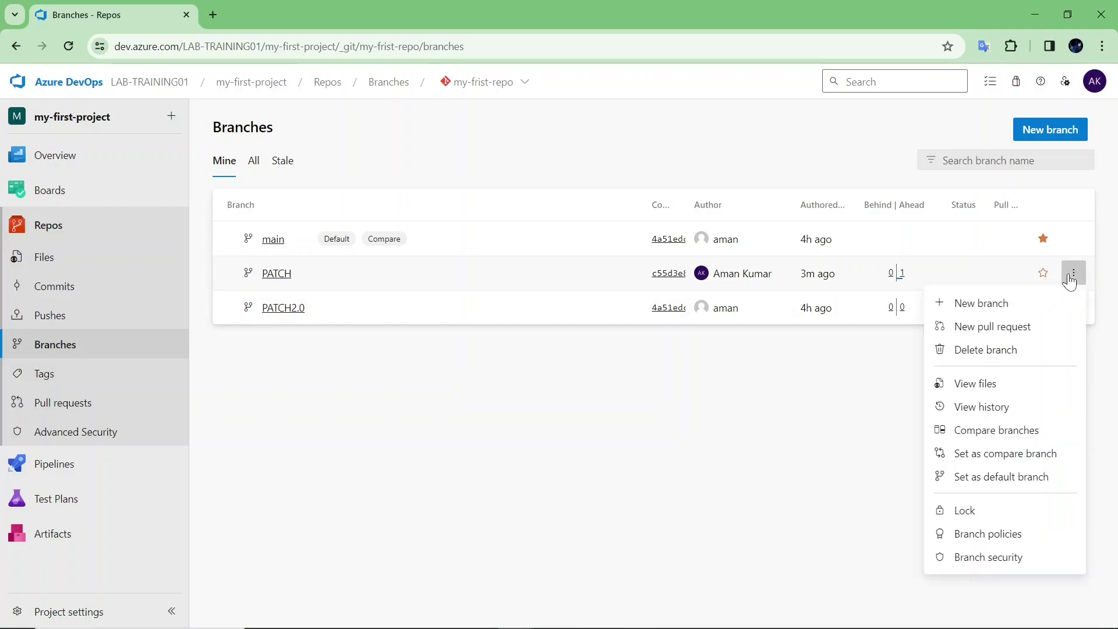
{"action": "left_click", "coordinate": [569, 445]}
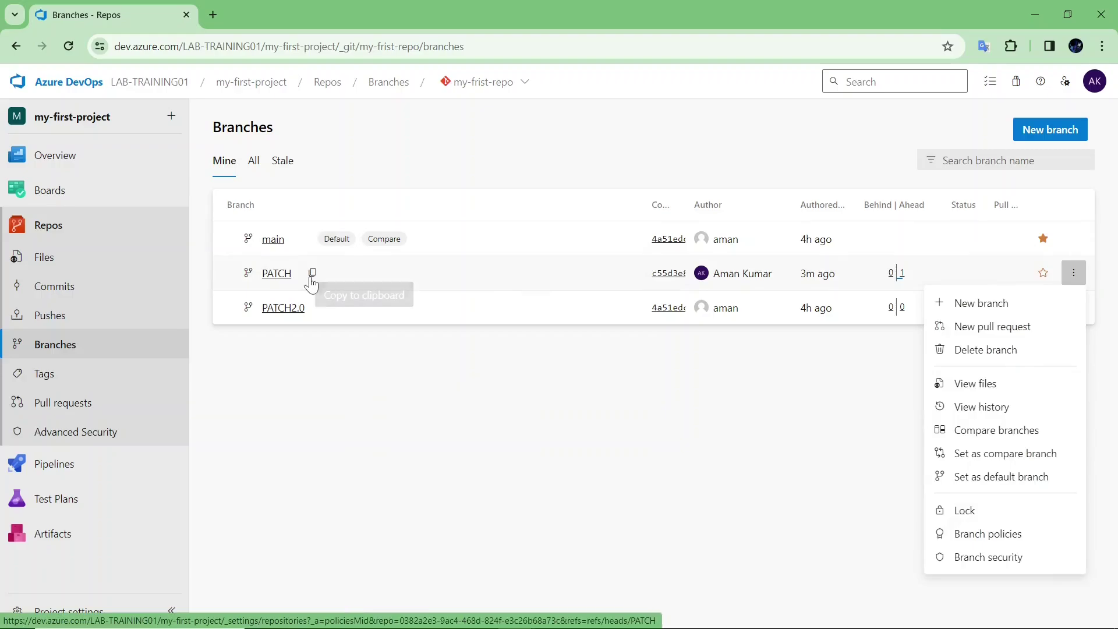
{"action": "left_click", "coordinate": [988, 535]}
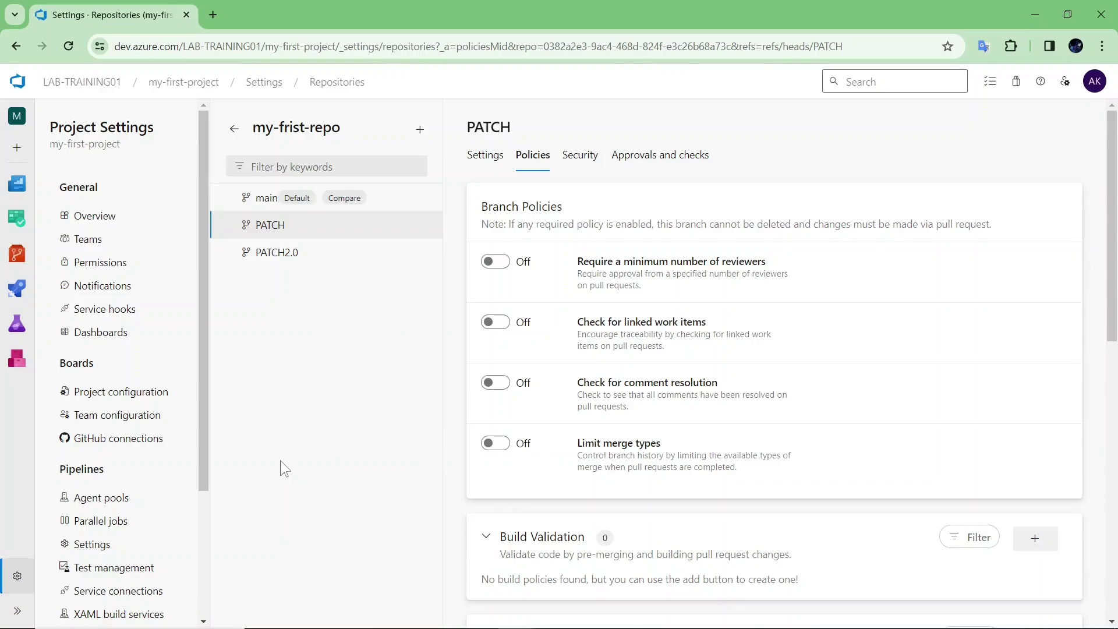
- Turn on the minimum-reviewers policy for PATCH, keeping 2 required reviewers
{"action": "left_click", "coordinate": [496, 262]}
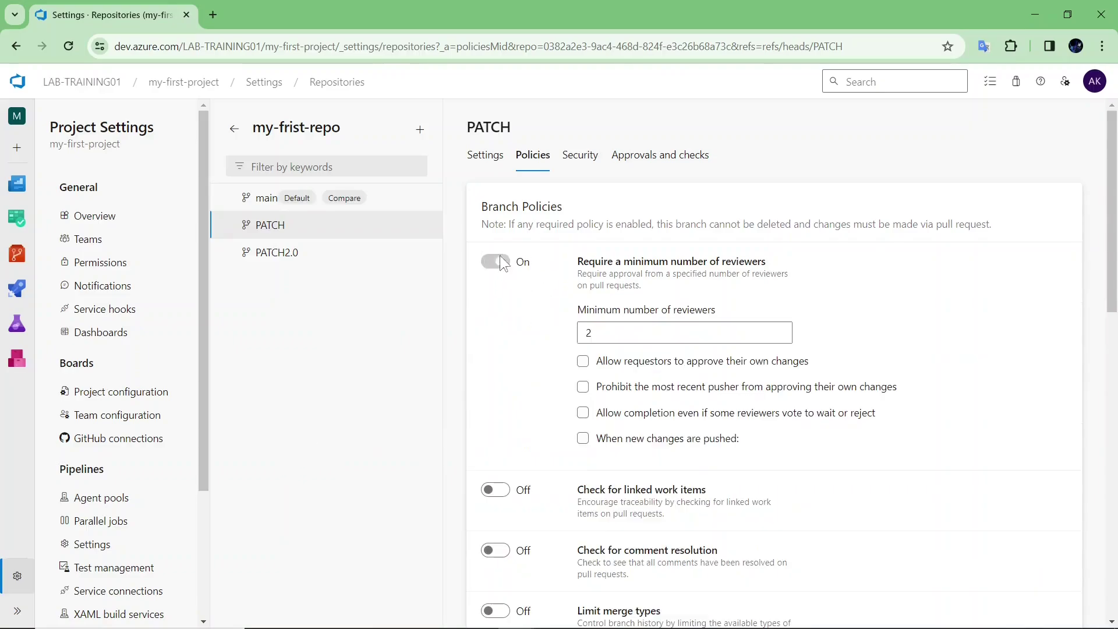
{"action": "left_click", "coordinate": [647, 326]}
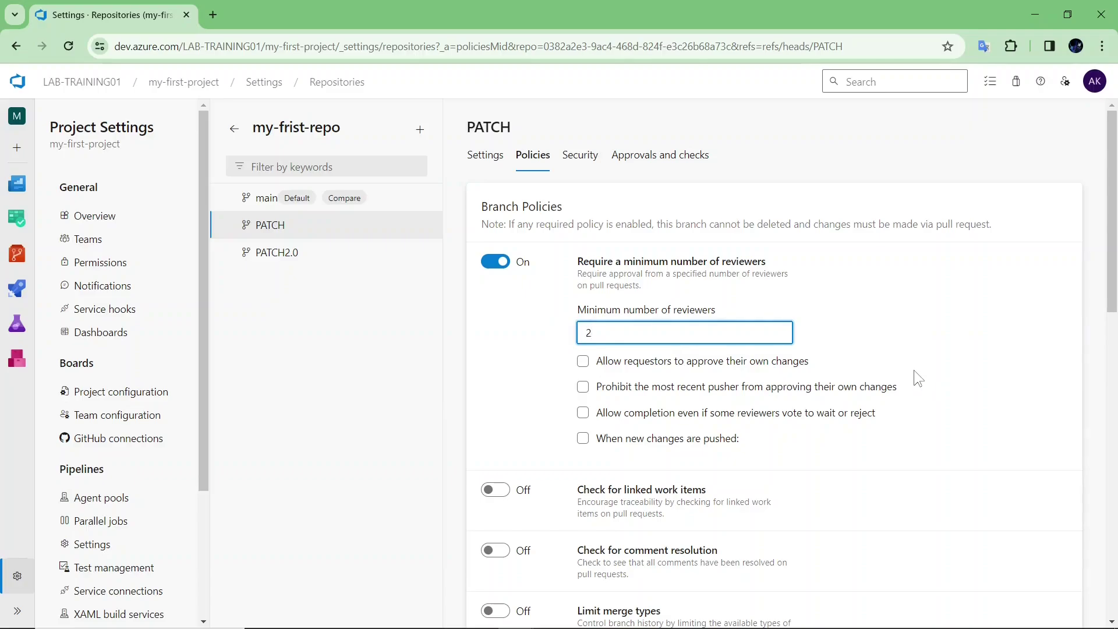
{"action": "scroll", "coordinate": [912, 371], "scroll_direction": "down", "scroll_amount": 10}
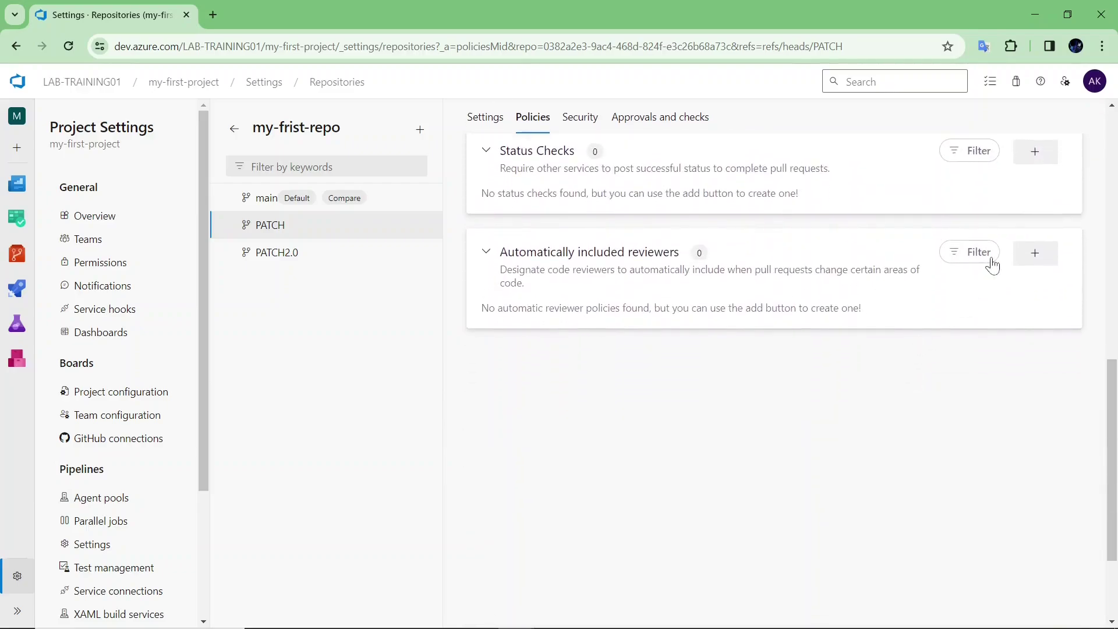
{"action": "left_click", "coordinate": [1033, 254]}
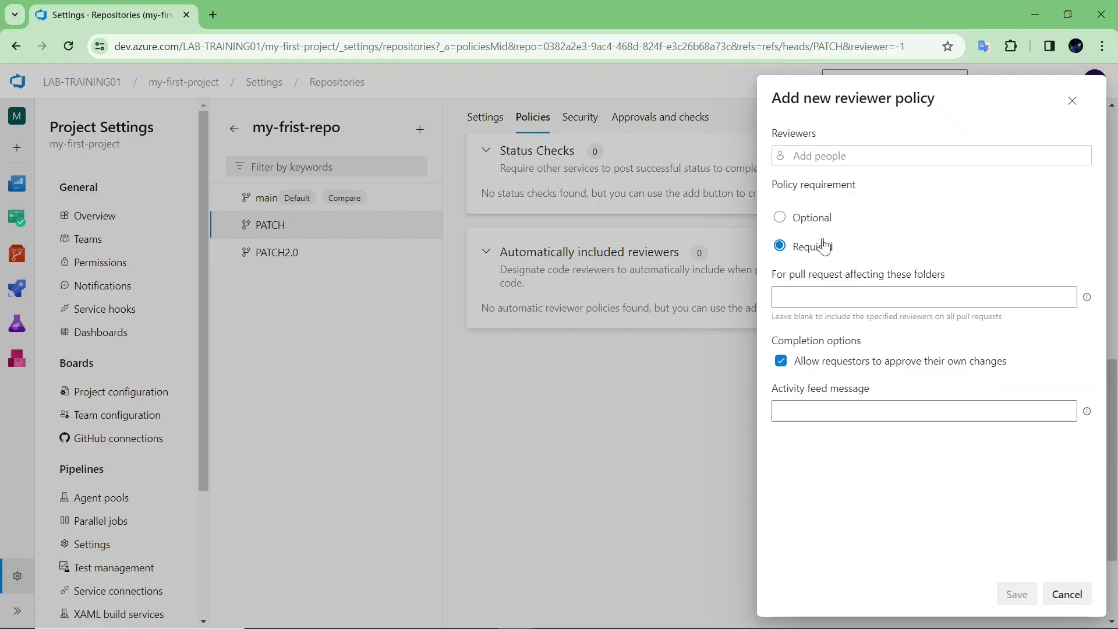
{"action": "left_click", "coordinate": [814, 219]}
{"action": "left_click", "coordinate": [818, 156]}
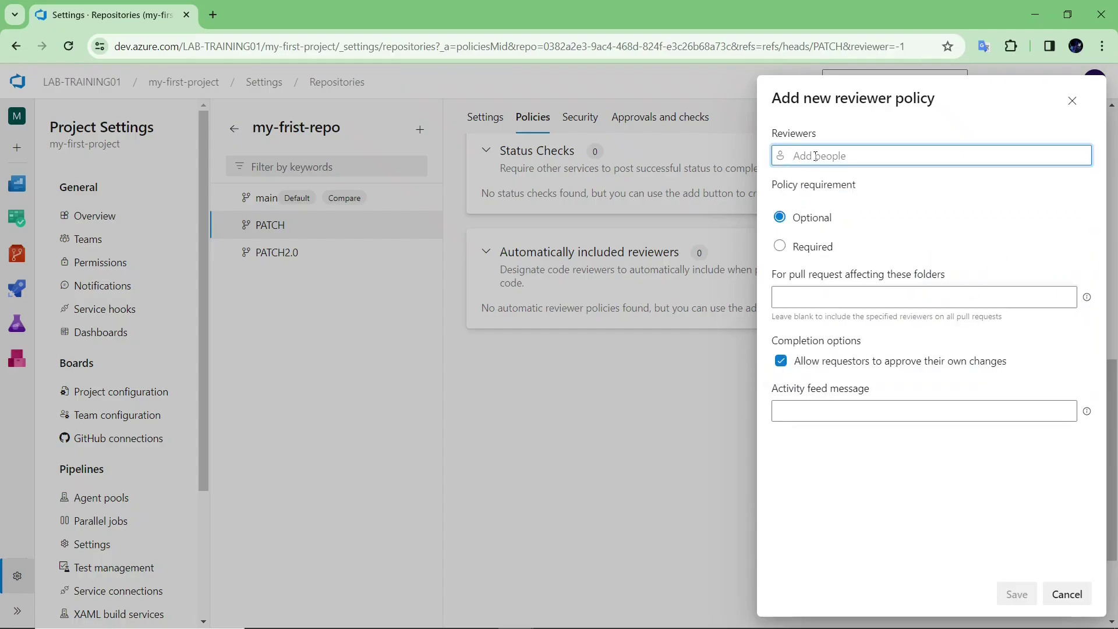
{"action": "type", "text": "am"}
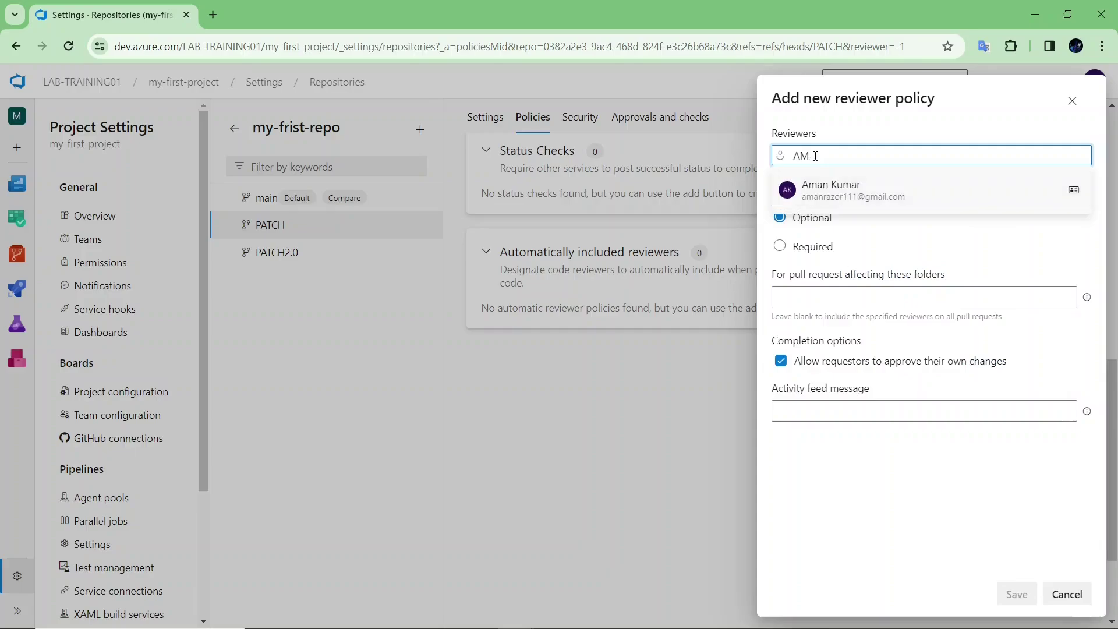
{"action": "key", "text": "BackSpace"}
{"action": "key", "text": "BackSpace"}
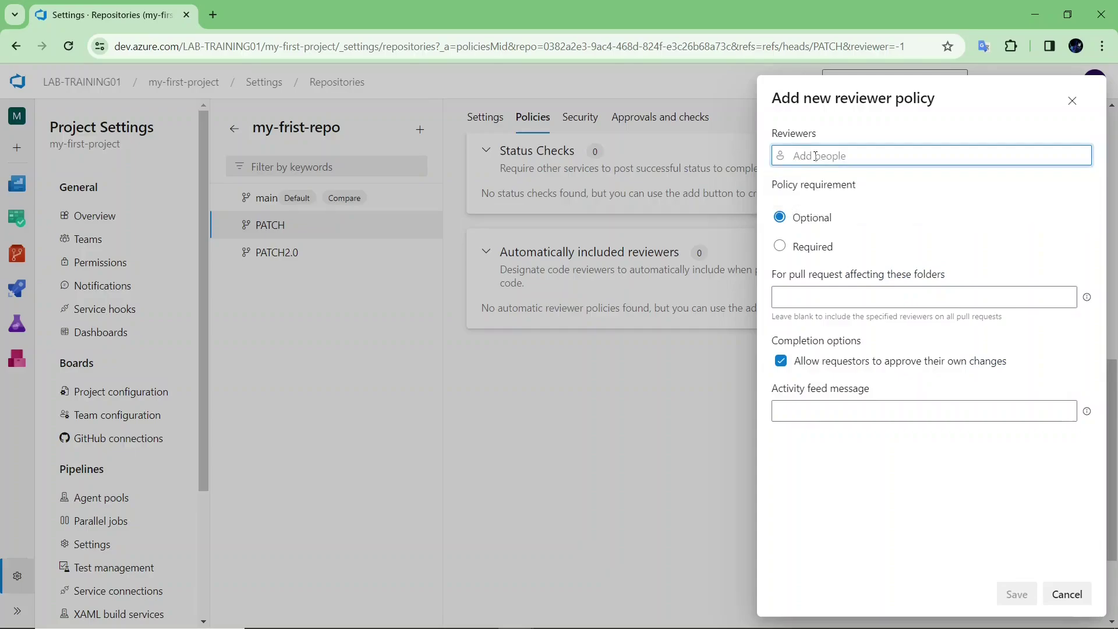
{"action": "left_click", "coordinate": [1067, 594]}
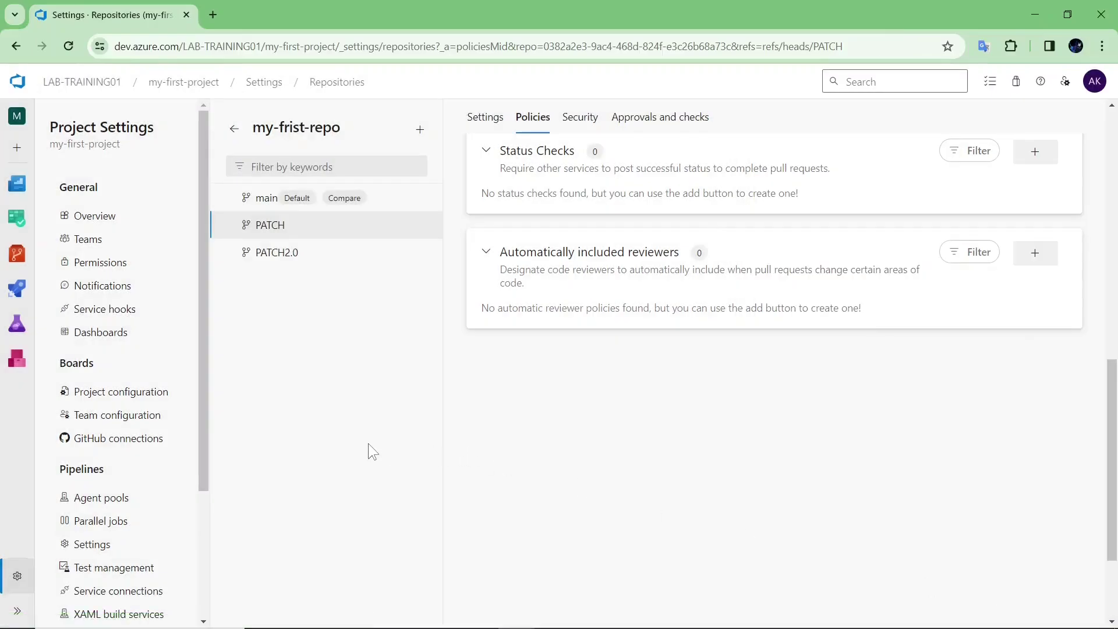
- Confirm SAMPLE.TXT reads HELLO on PATCH but is missing on main, then go to Pull requests
{"action": "mouse_move", "coordinate": [17, 254]}
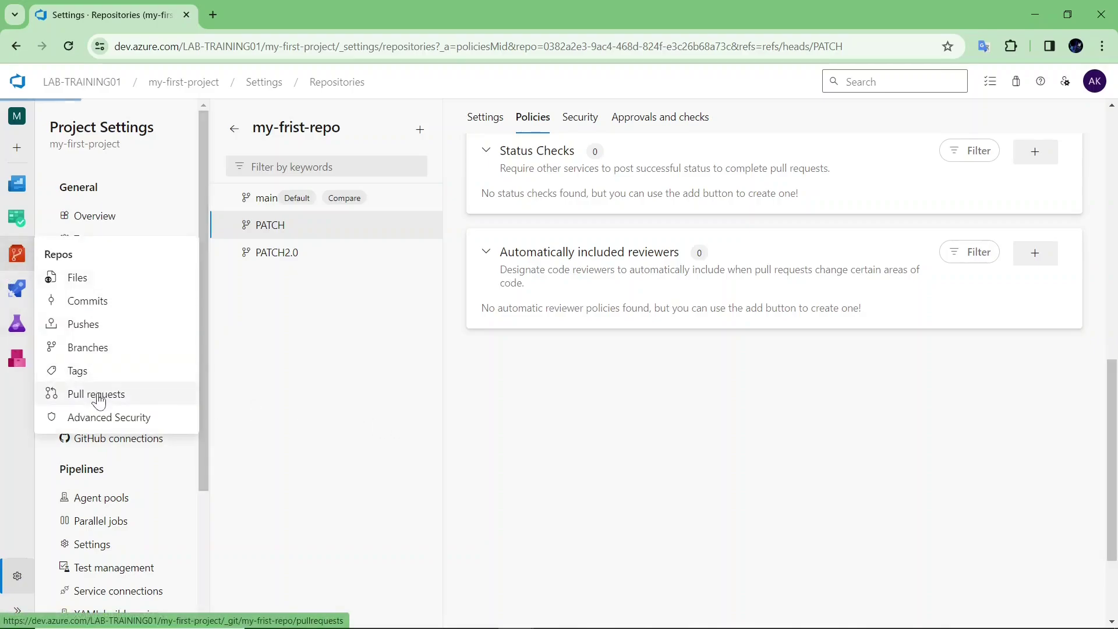
{"action": "left_click", "coordinate": [96, 394]}
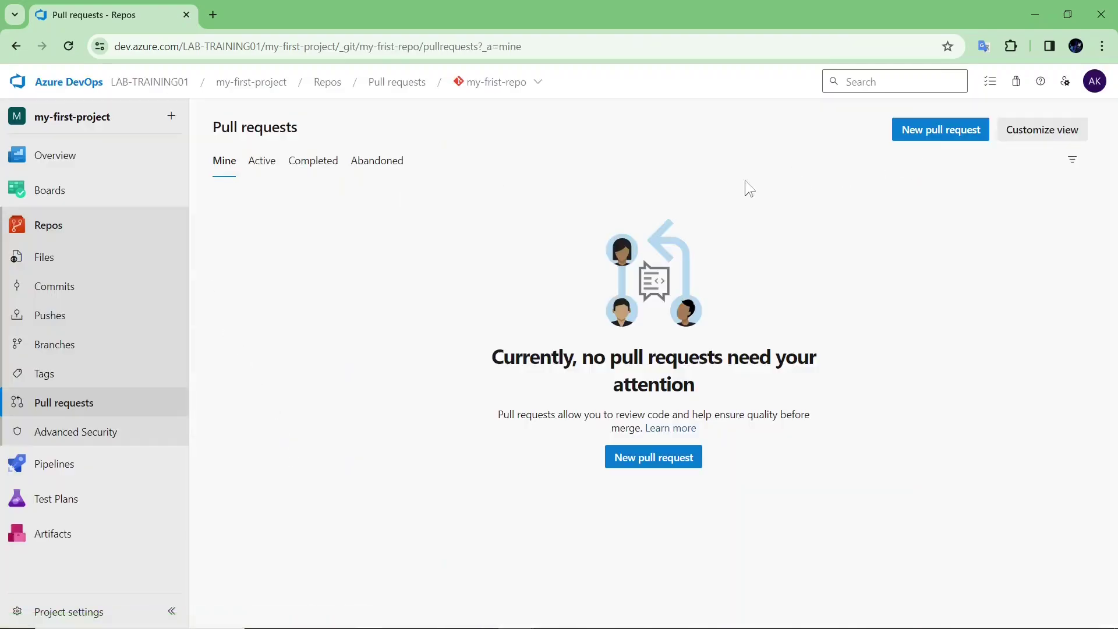
{"action": "left_click", "coordinate": [135, 270]}
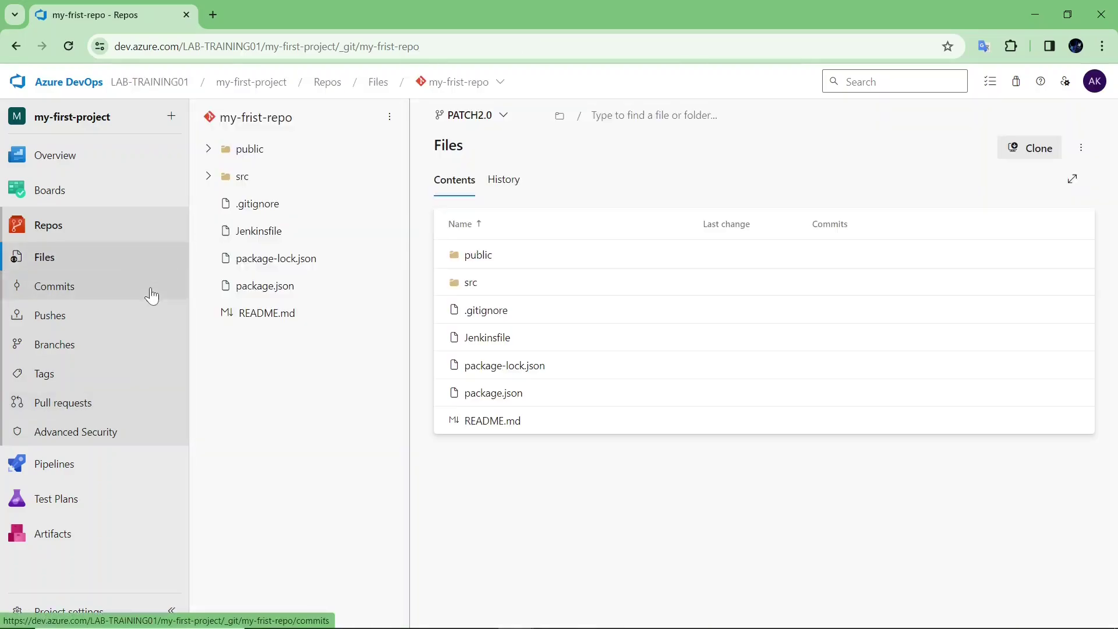
{"action": "left_click", "coordinate": [498, 121]}
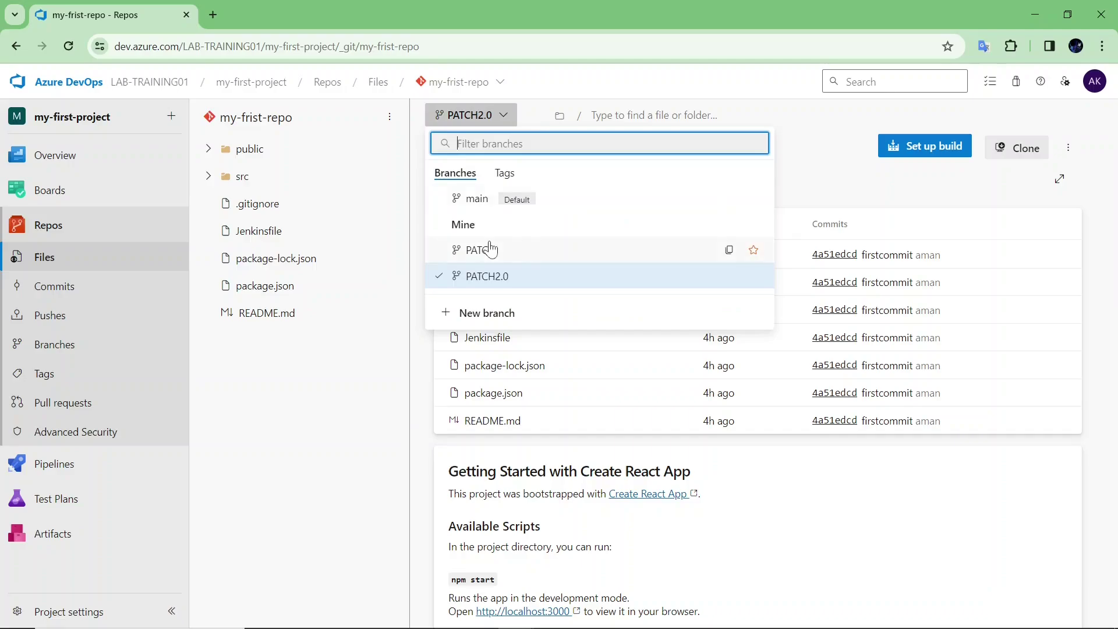
{"action": "left_click", "coordinate": [491, 249]}
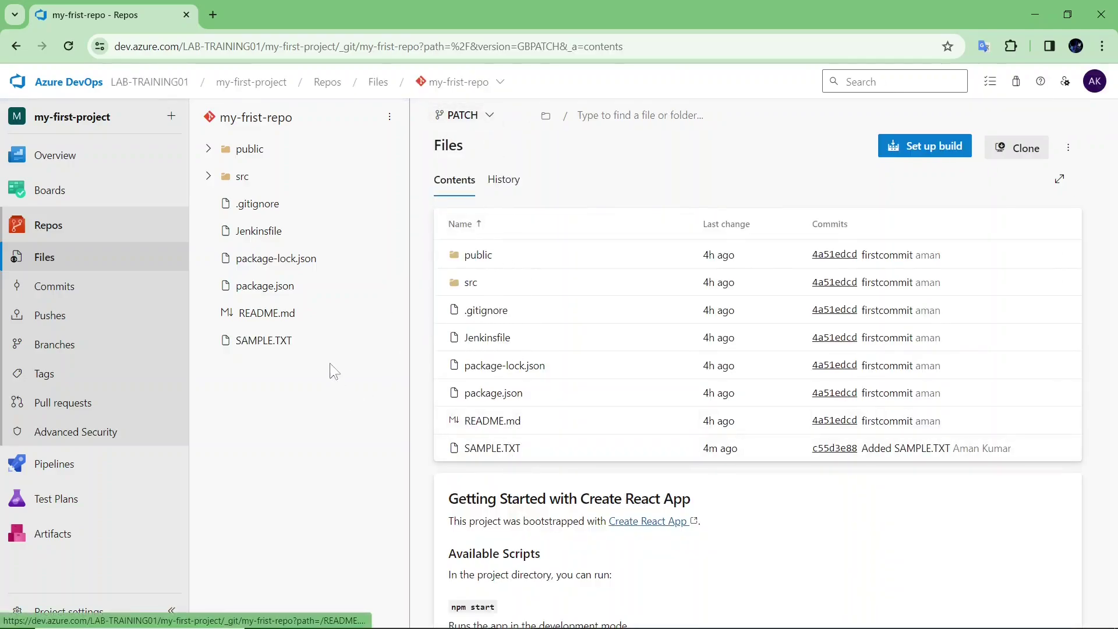
{"action": "left_click_drag", "start_coordinate": [318, 349], "coordinate": [397, 382]}
{"action": "left_click", "coordinate": [475, 448]}
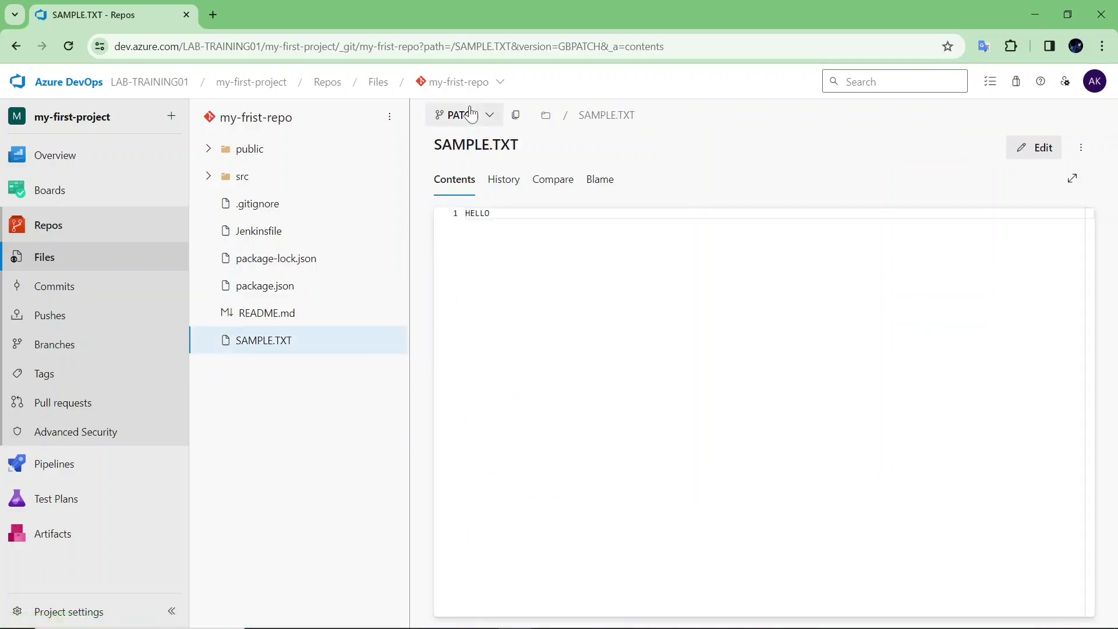
{"action": "left_click", "coordinate": [469, 114]}
{"action": "left_click", "coordinate": [476, 198]}
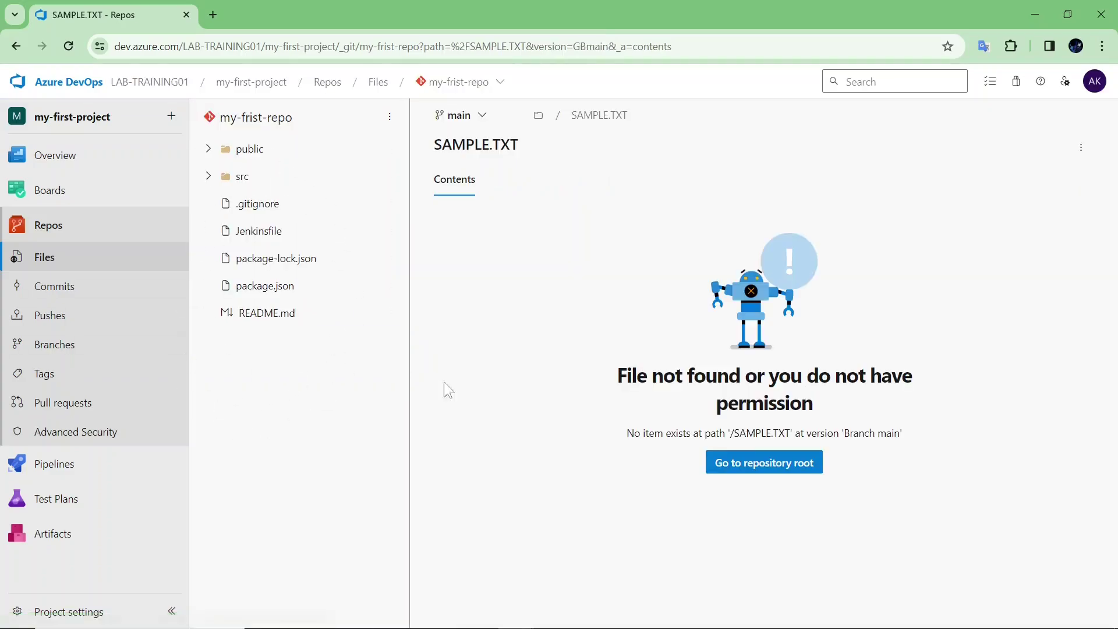
{"action": "left_click", "coordinate": [469, 116]}
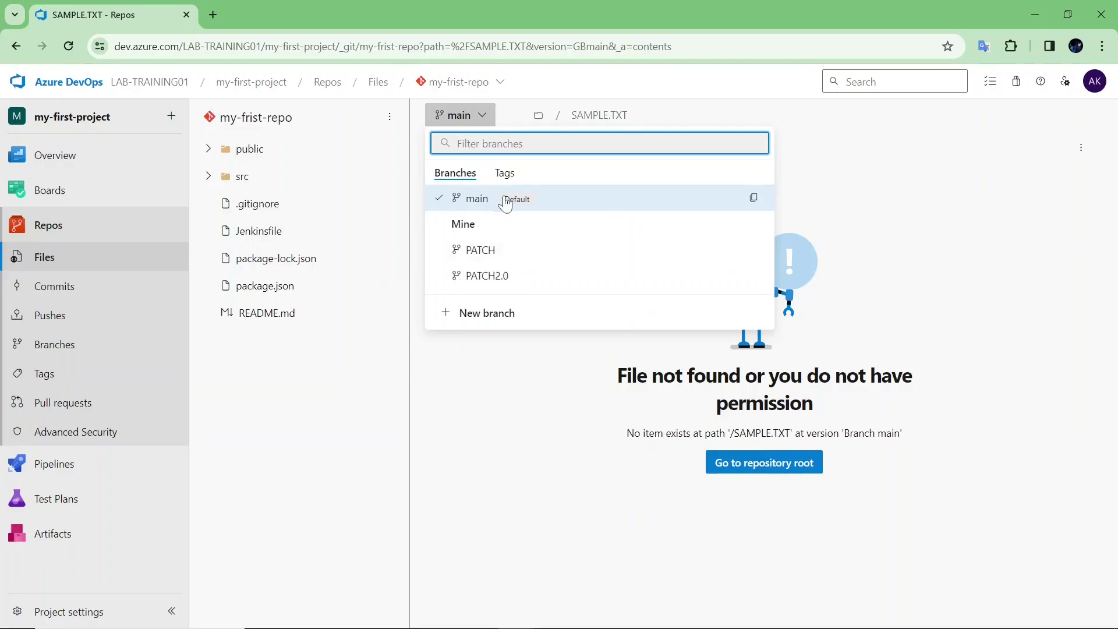
{"action": "left_click", "coordinate": [122, 400]}
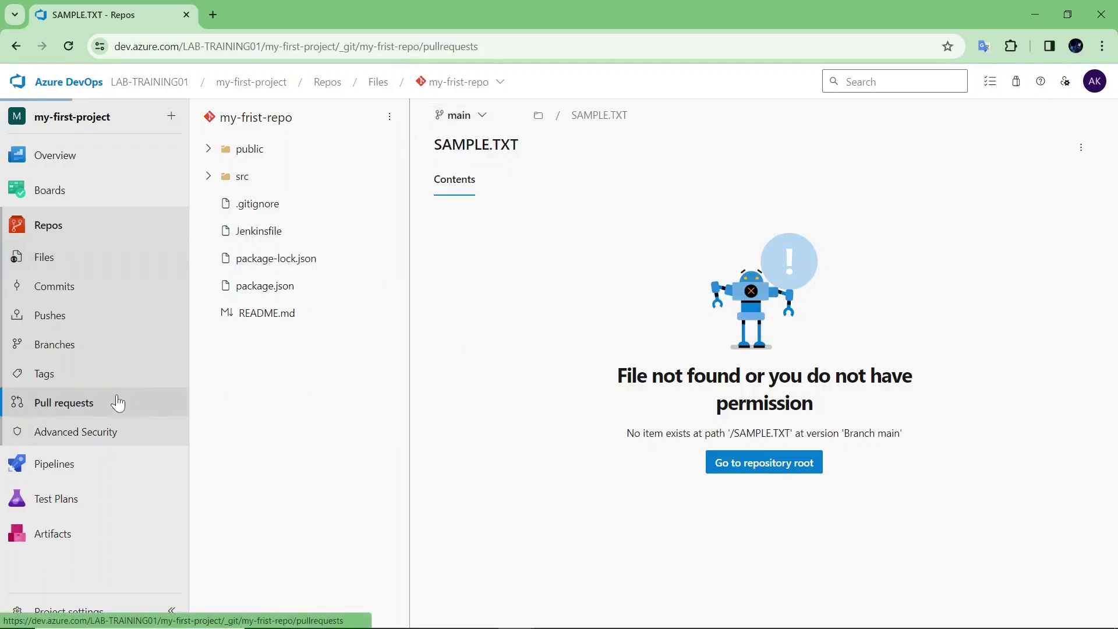
- Start a new pull request with PATCH as the source branch into main
{"action": "left_click", "coordinate": [909, 148]}
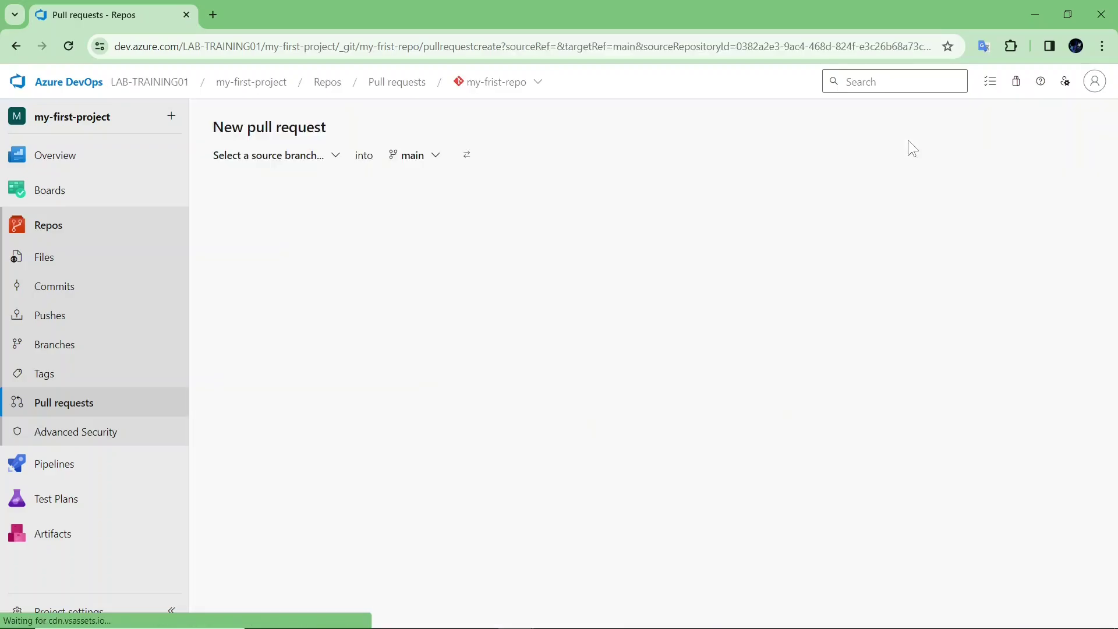
{"action": "left_click", "coordinate": [279, 168]}
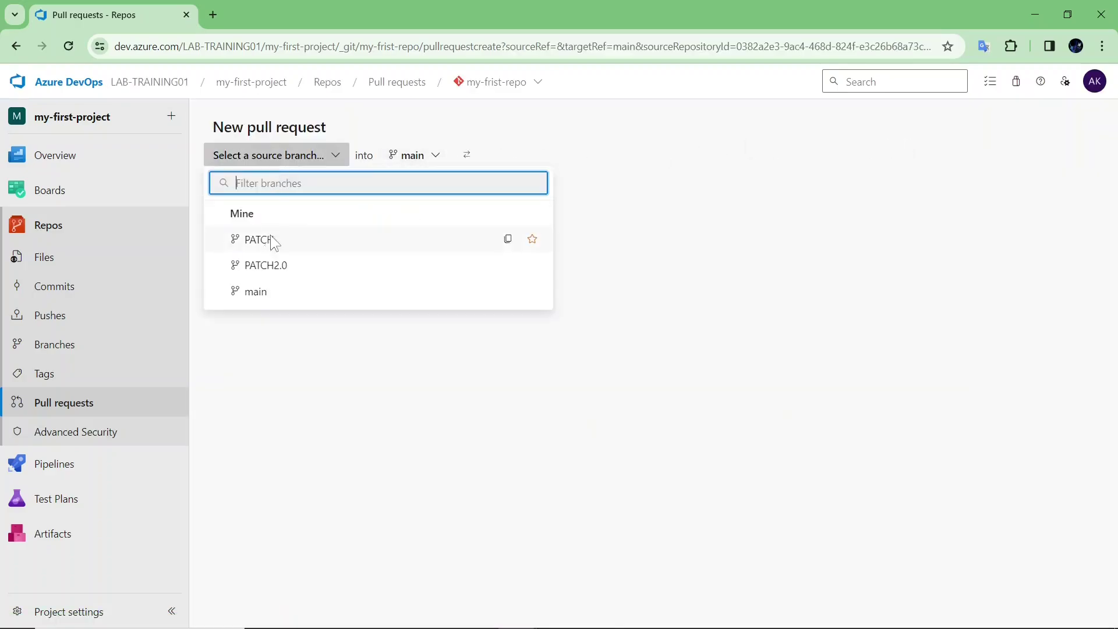
{"action": "left_click", "coordinate": [272, 238]}
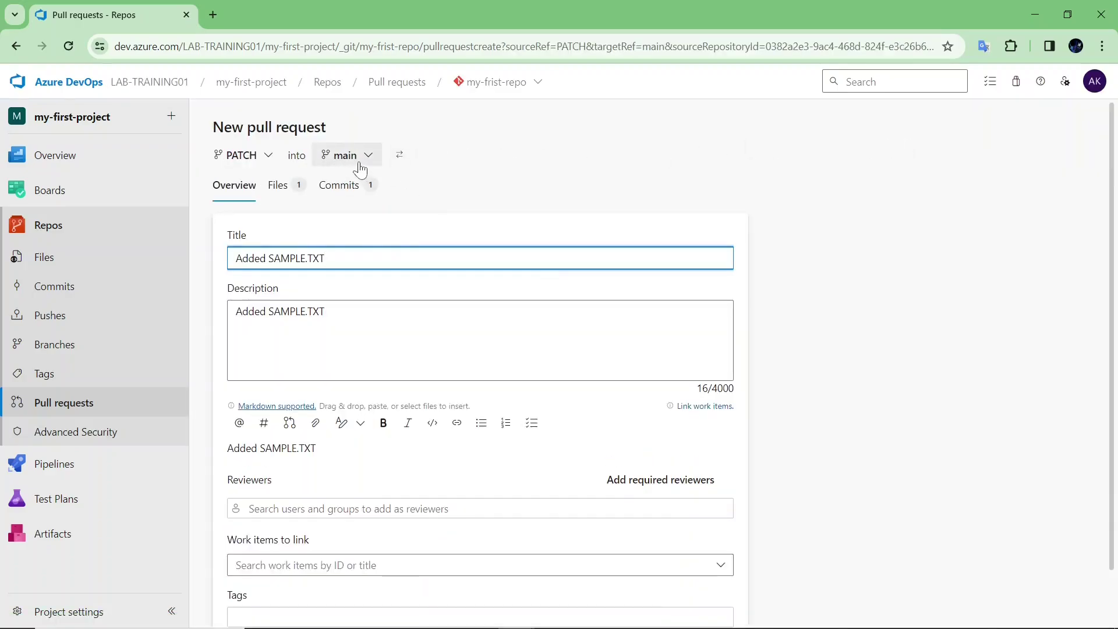
- In a new tab, compare the repo files on PATCH and main, then return to the draft
{"action": "right_click", "coordinate": [106, 251]}
{"action": "left_click", "coordinate": [151, 260]}
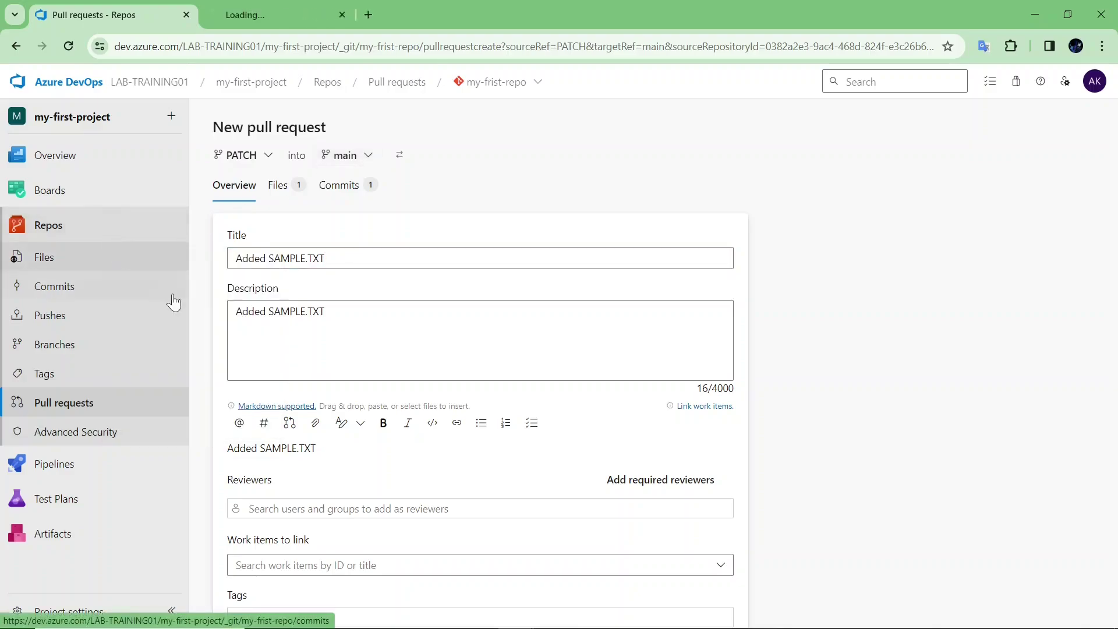
{"action": "left_click", "coordinate": [236, 9]}
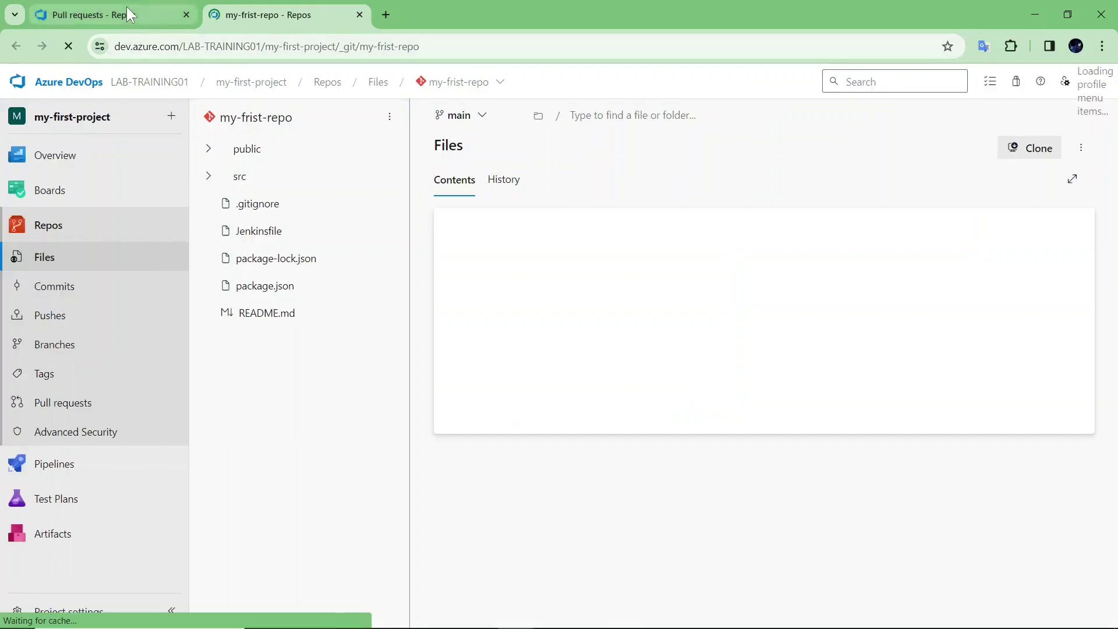
{"action": "left_click", "coordinate": [463, 114]}
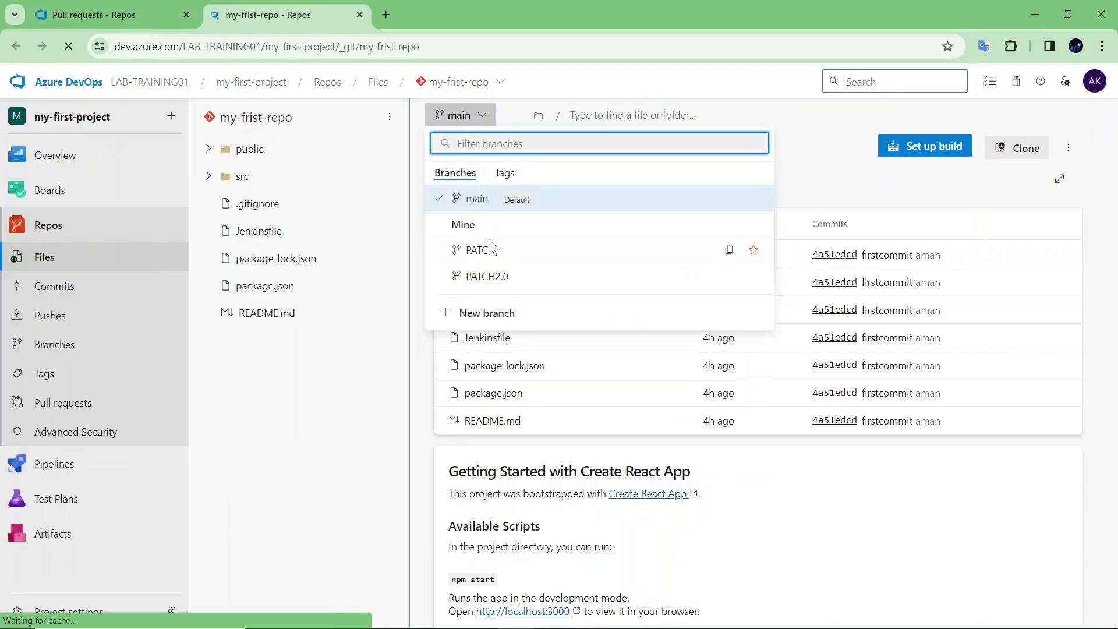
{"action": "left_click", "coordinate": [489, 247]}
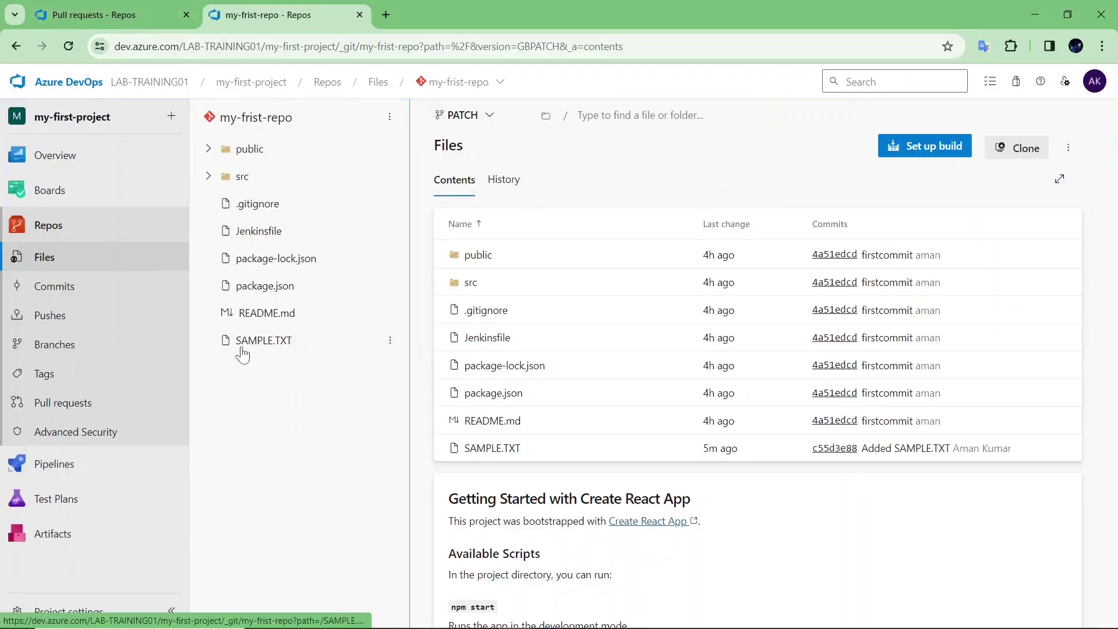
{"action": "left_click", "coordinate": [460, 115]}
{"action": "left_click", "coordinate": [464, 192]}
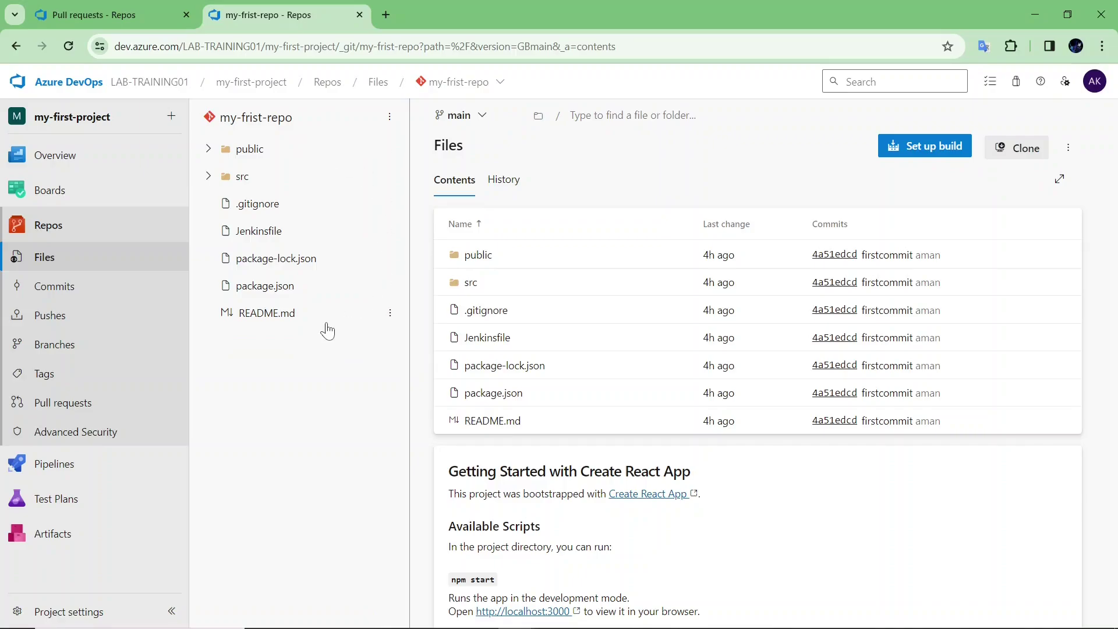
{"action": "left_click", "coordinate": [116, 15]}
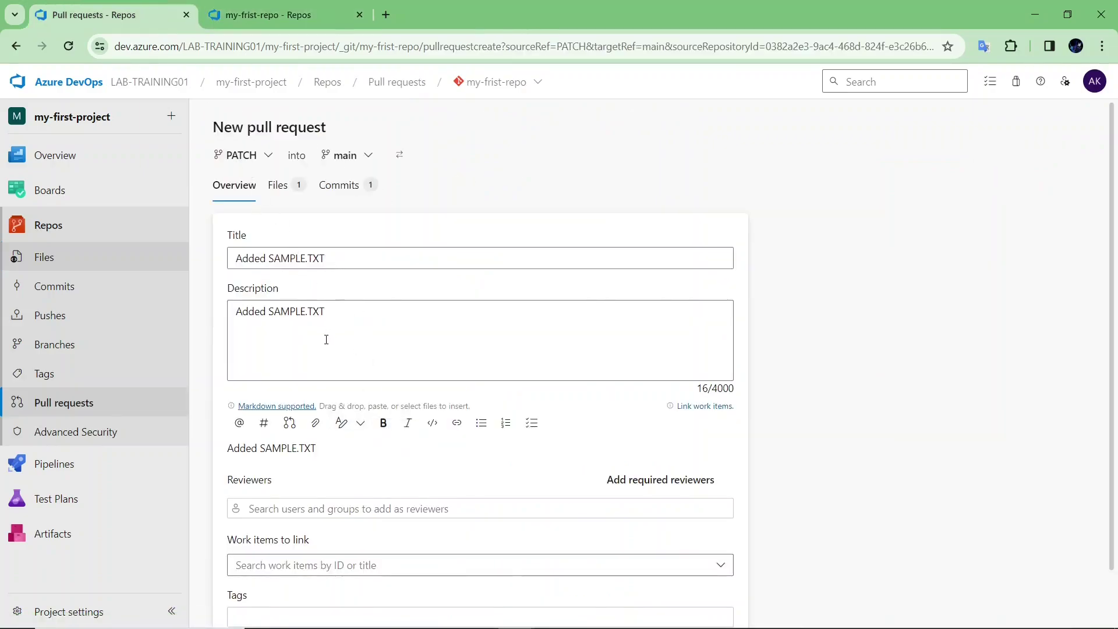
- Review the 'Added SAMPLE.TXT' pull request form and begin adding reviewers
{"action": "scroll", "coordinate": [327, 387], "scroll_direction": "down", "scroll_amount": 1}
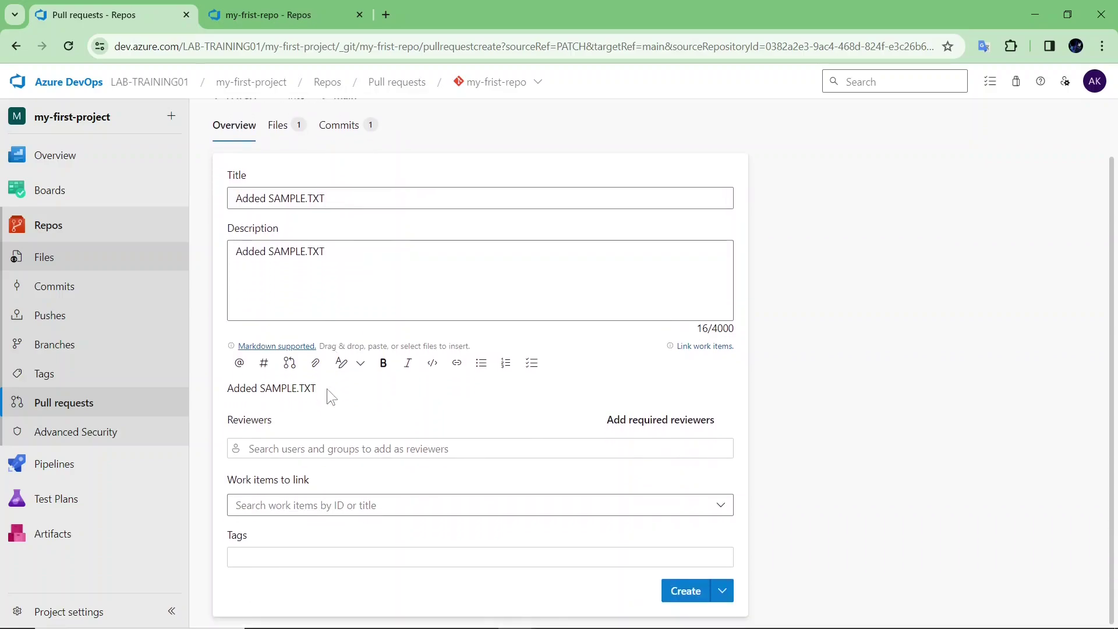
{"action": "left_click", "coordinate": [318, 444]}
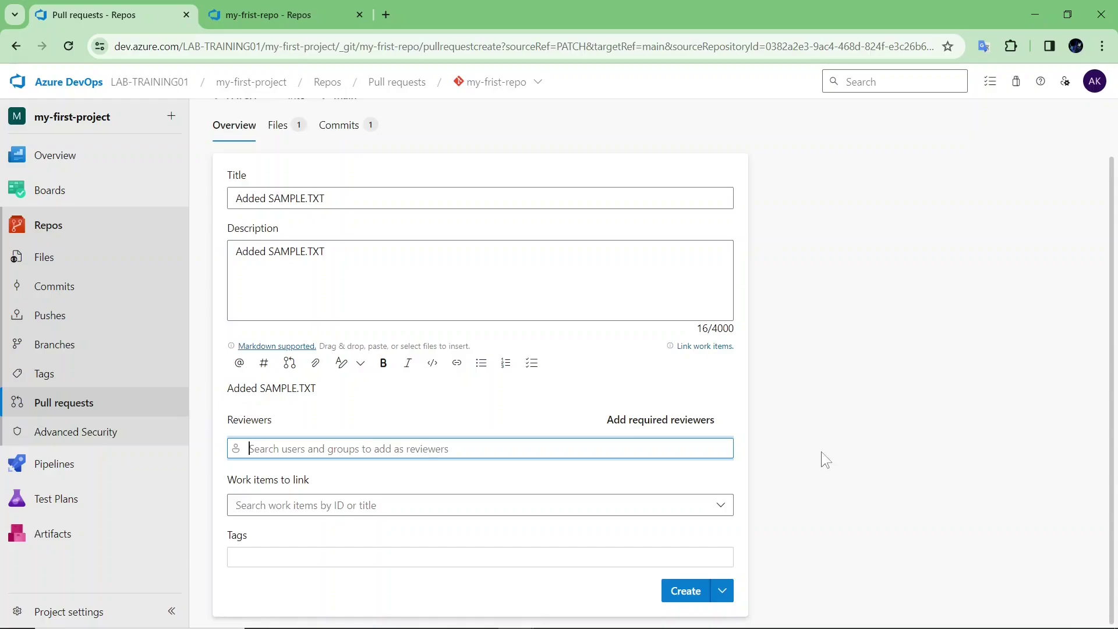
{"action": "scroll", "coordinate": [821, 452], "scroll_direction": "up", "scroll_amount": 1}
{"action": "scroll", "coordinate": [651, 439], "scroll_direction": "down", "scroll_amount": 1}
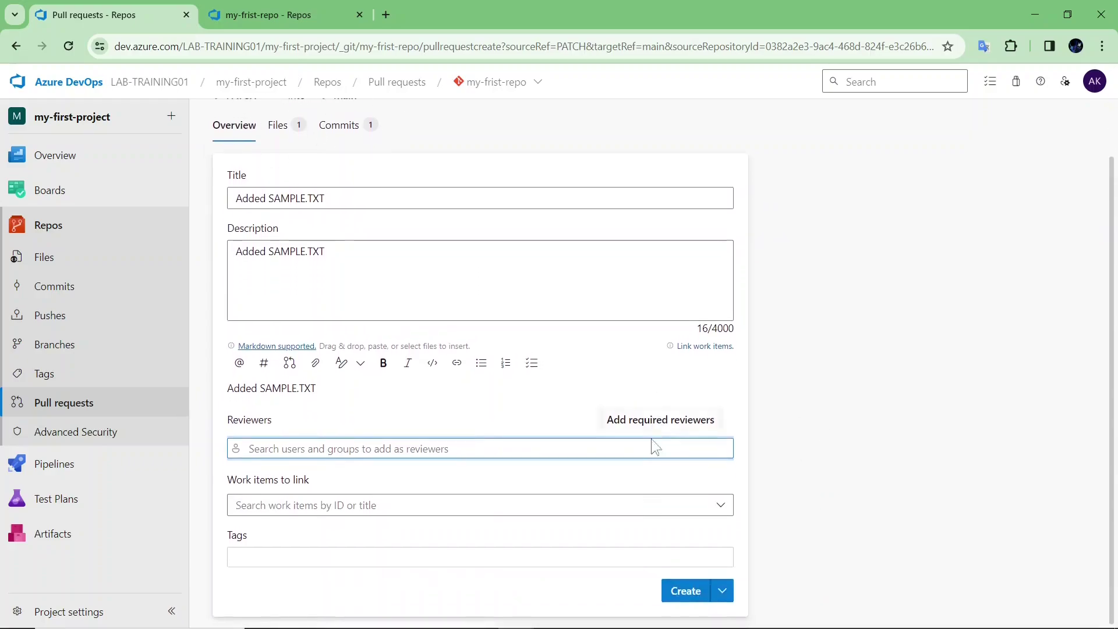
- Create and complete pull request 1 'Added SAMPLE.TXT' to merge PATCH into main, then return to the repository files
{"action": "left_click", "coordinate": [690, 591]}
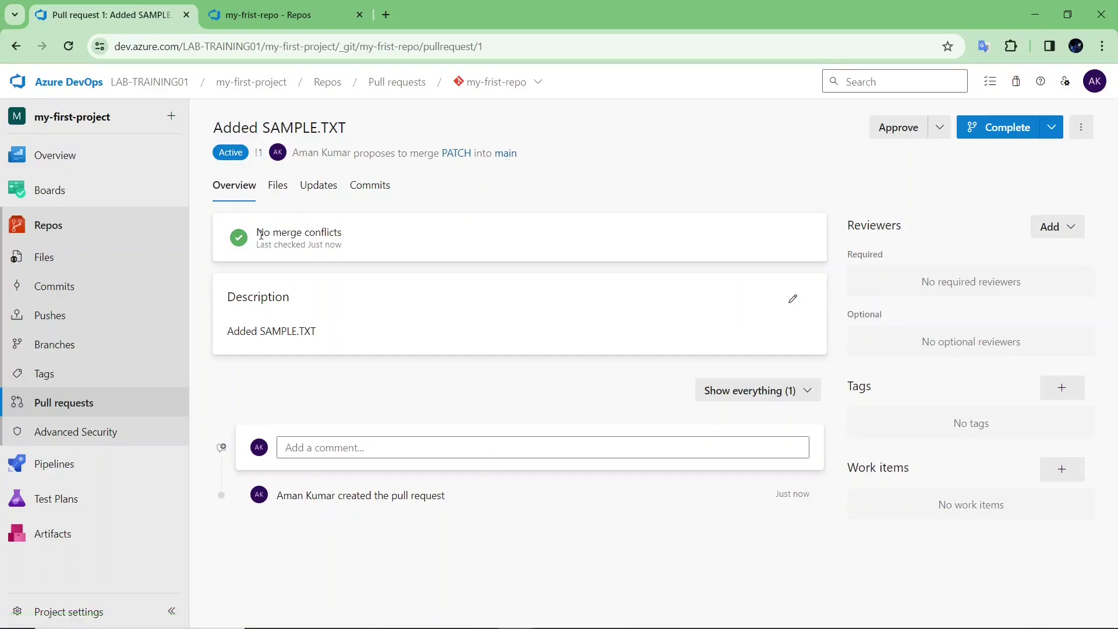
{"action": "left_click", "coordinate": [995, 142]}
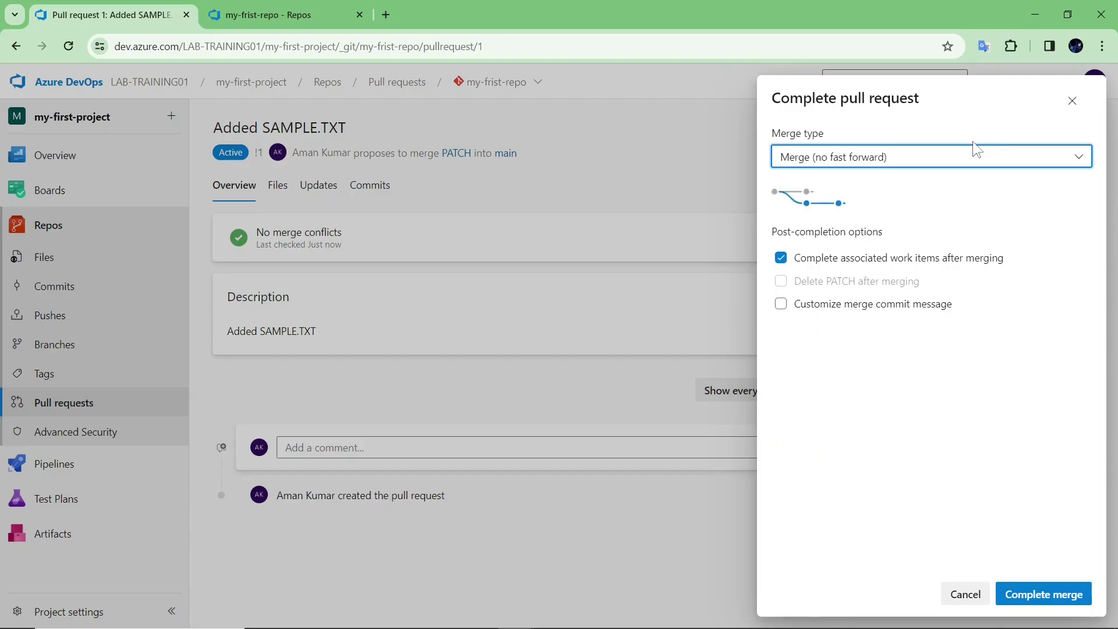
{"action": "left_click", "coordinate": [1010, 593]}
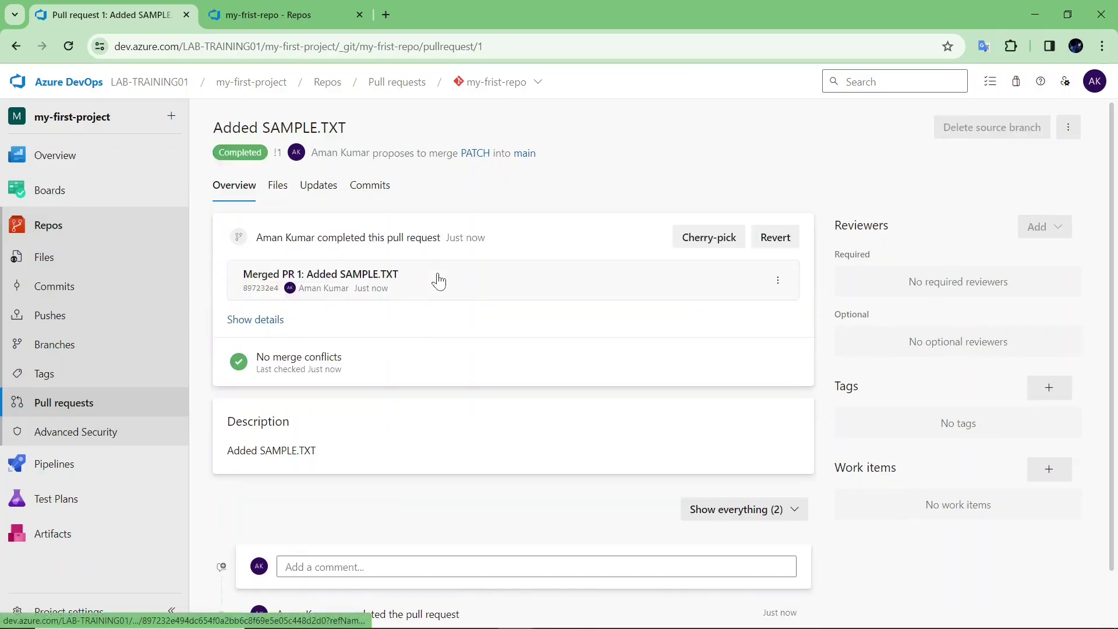
{"action": "left_click", "coordinate": [117, 267]}
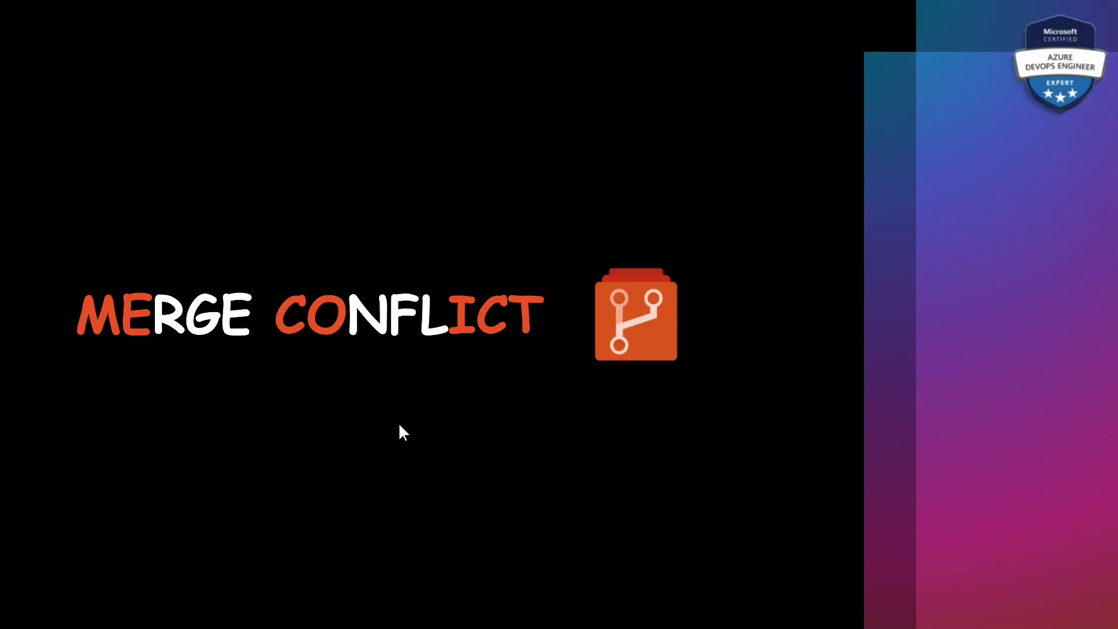
- Advance the slideshow from the MERGE CONFLICT slide to the Azure Repos slide
{"action": "key", "text": "Right"}
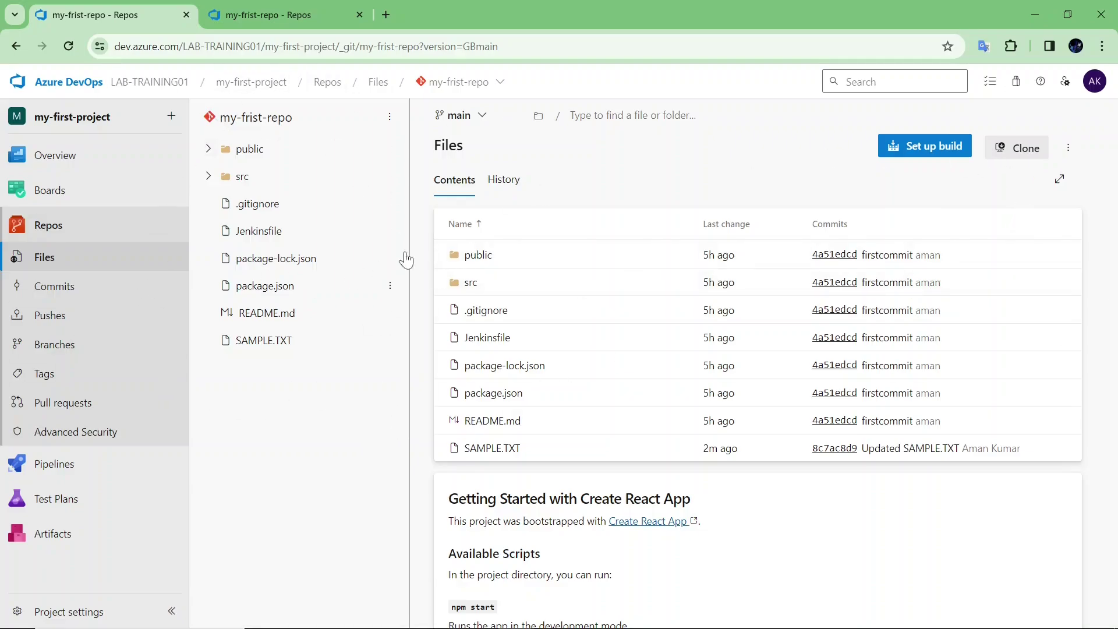
- Open SAMPLE.TXT on main and look over its HELLO content
{"action": "left_click", "coordinate": [278, 347]}
{"action": "left_click", "coordinate": [514, 248]}
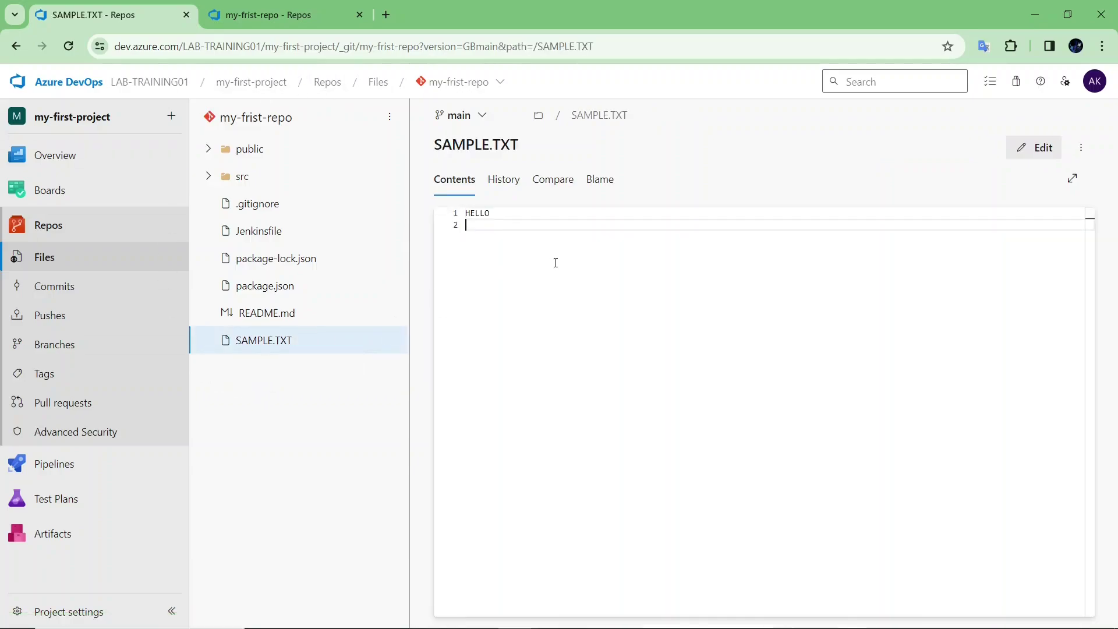
{"action": "scroll", "coordinate": [554, 260], "scroll_direction": "up", "scroll_amount": 3}
{"action": "left_click", "coordinate": [563, 219]}
{"action": "double_click", "coordinate": [527, 219]}
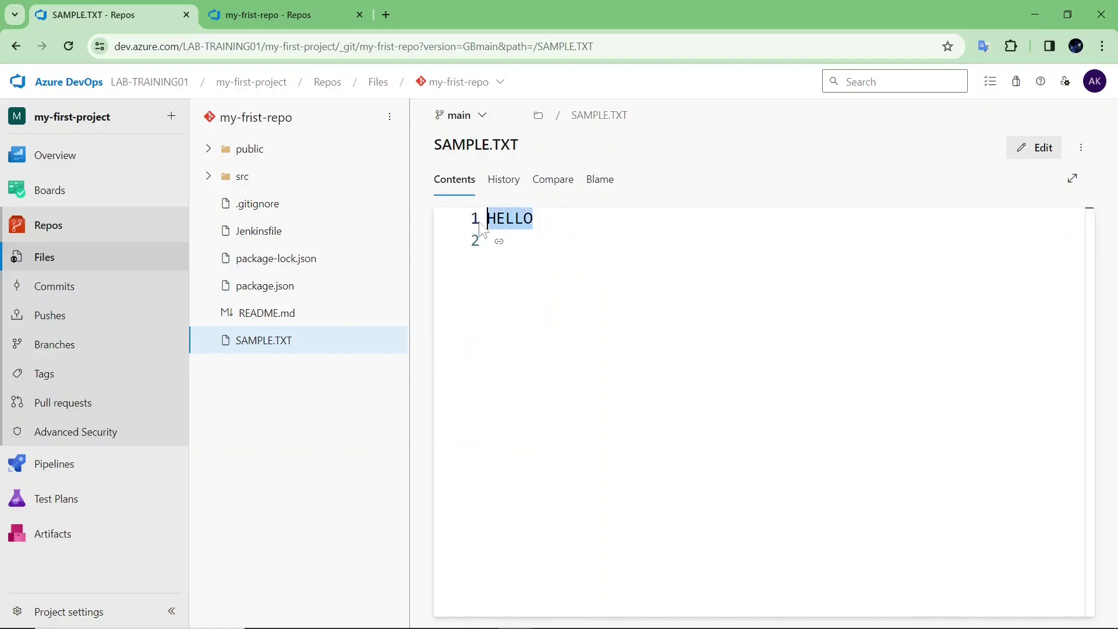
{"action": "left_click", "coordinate": [517, 249]}
- Add a second line 'server repo' to SAMPLE.TXT and commit it to main as 'Updated SAMPLE.TXT'
{"action": "left_click", "coordinate": [1032, 148]}
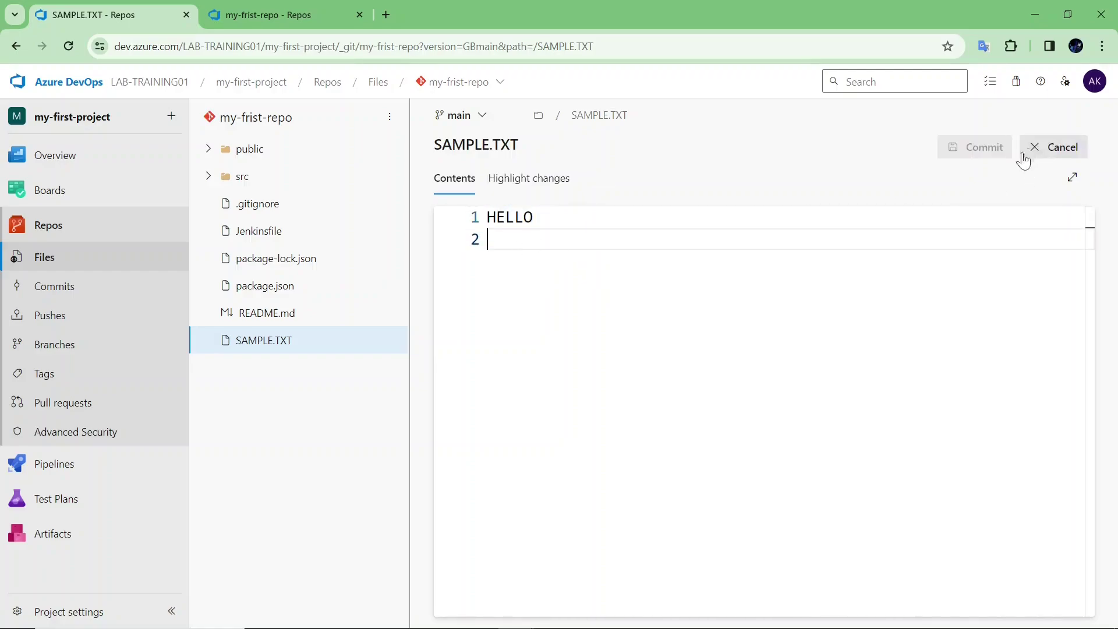
{"action": "type", "text": "se"}
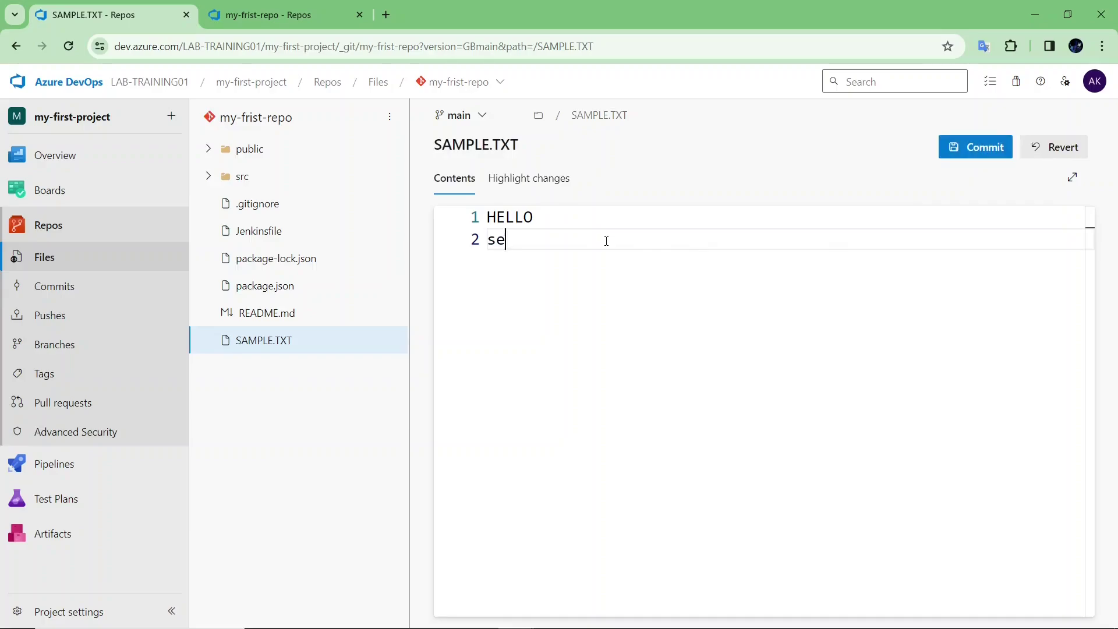
{"action": "type", "text": "rver repo"}
{"action": "left_click", "coordinate": [991, 148]}
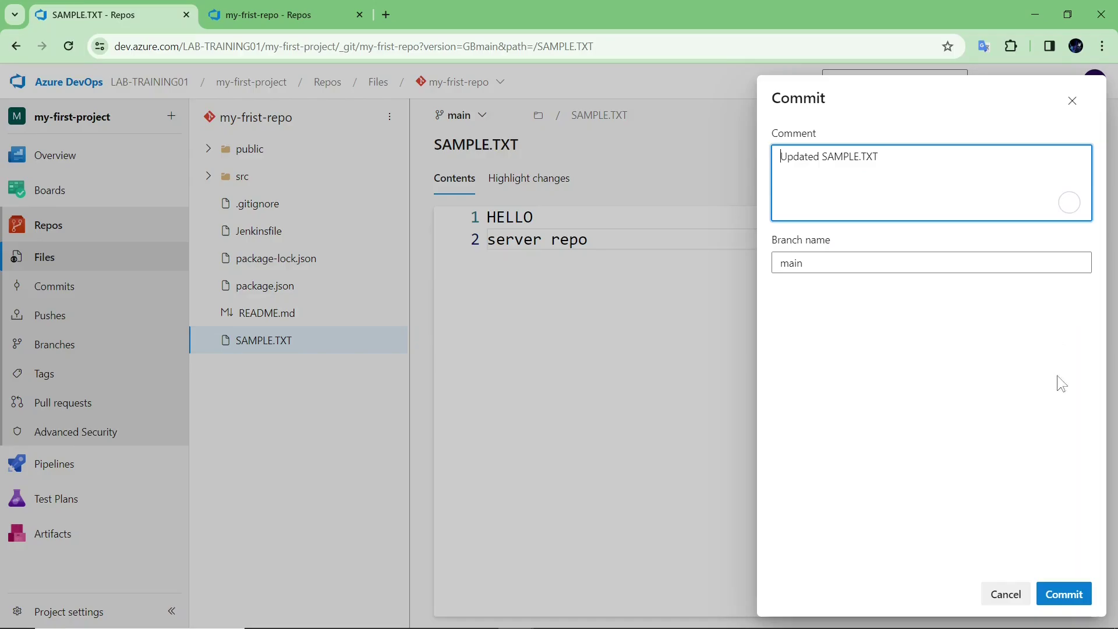
{"action": "left_click", "coordinate": [1078, 594]}
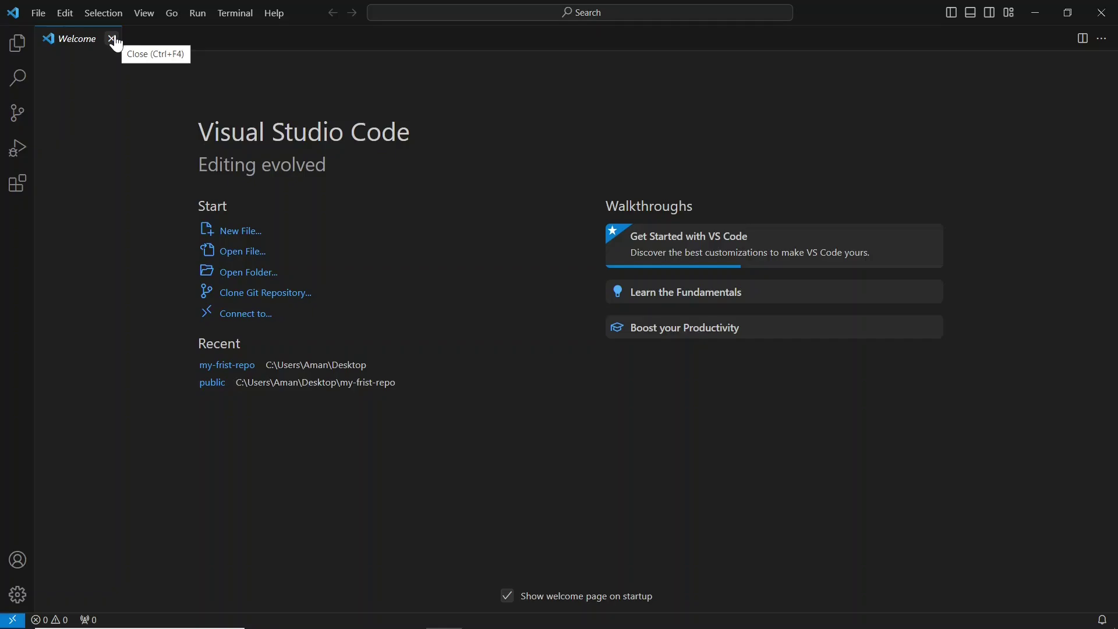
- Open the Desktop\my-frist-repo folder as the project in Visual Studio Code
{"action": "left_click", "coordinate": [49, 16]}
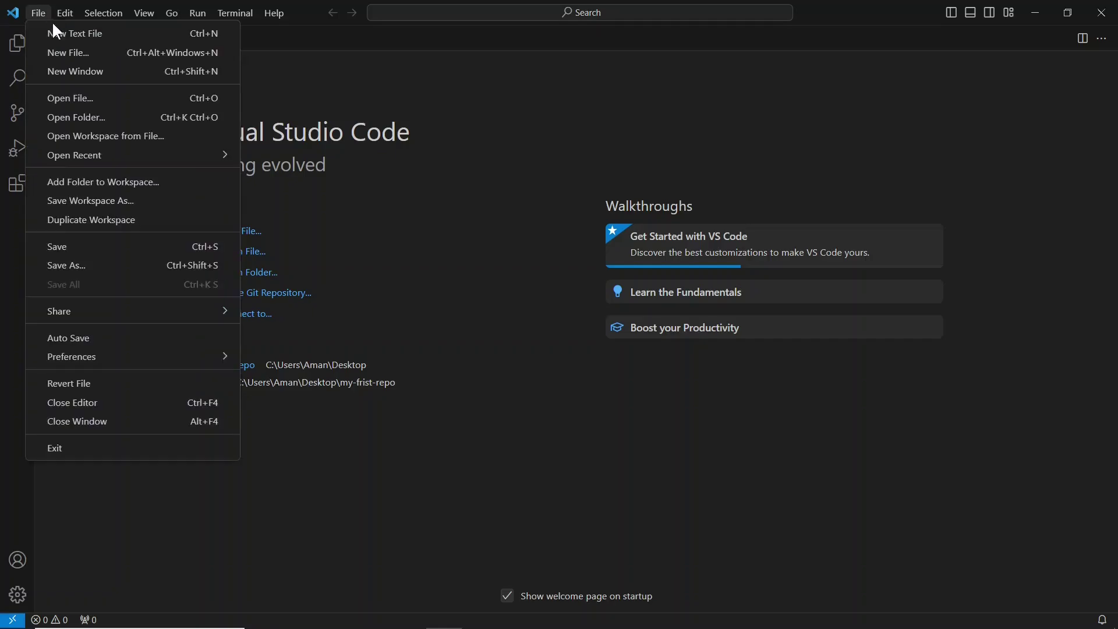
{"action": "left_click", "coordinate": [83, 114]}
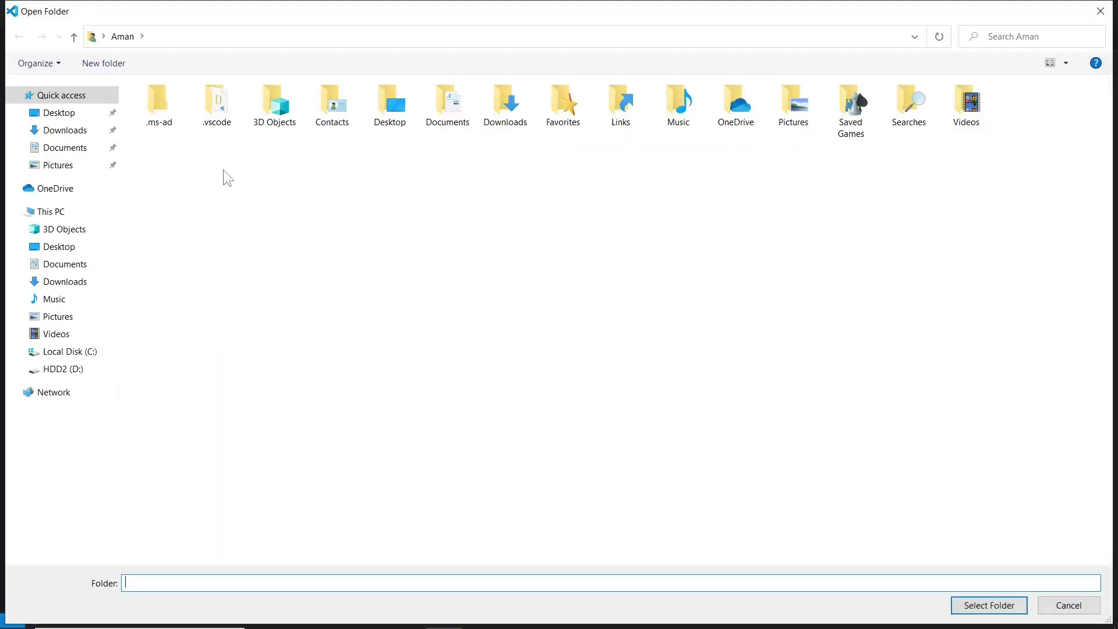
{"action": "left_click", "coordinate": [92, 247]}
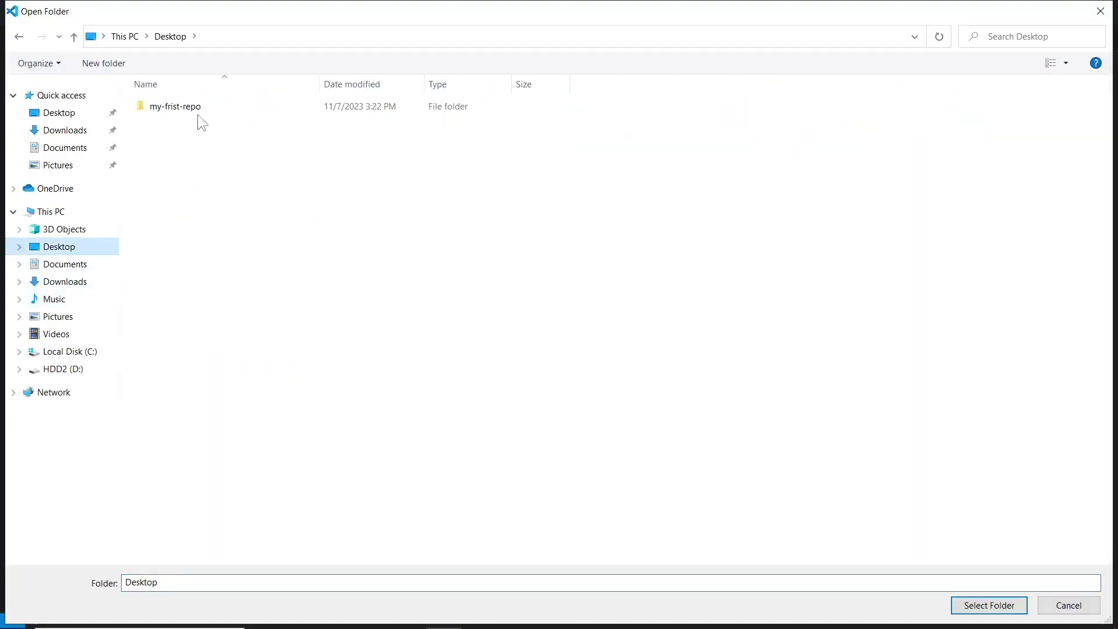
{"action": "double_click", "coordinate": [175, 107]}
{"action": "left_click", "coordinate": [989, 606]}
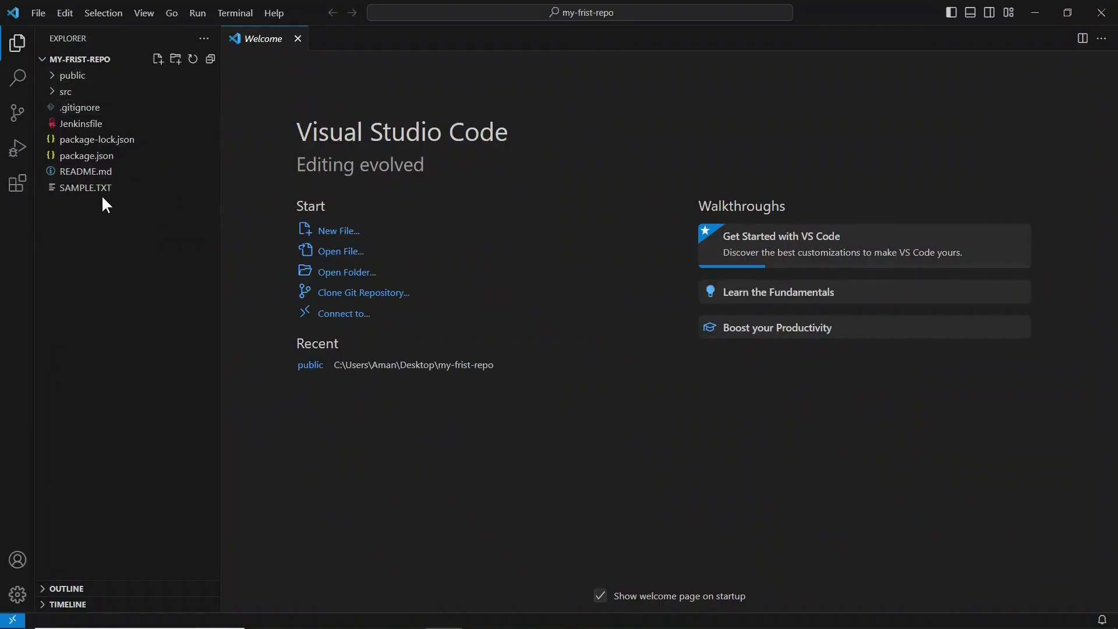
- Type 'local repo' as the second line of SAMPLE.TXT, leaving it unsaved
{"action": "left_click", "coordinate": [102, 194]}
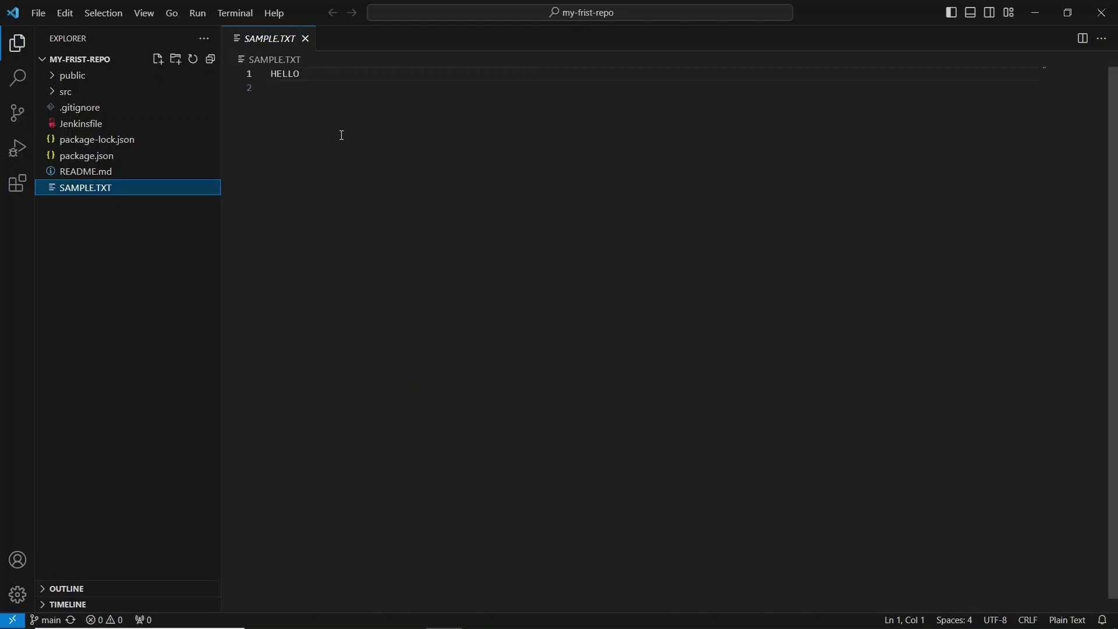
{"action": "left_click", "coordinate": [279, 87]}
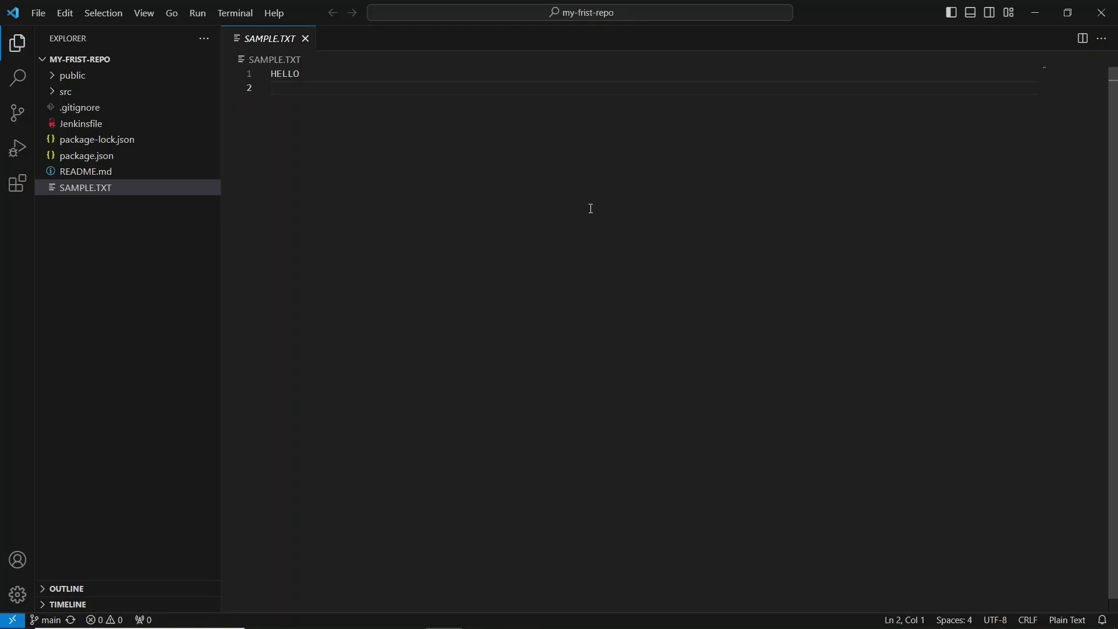
{"action": "type", "text": "local repo"}
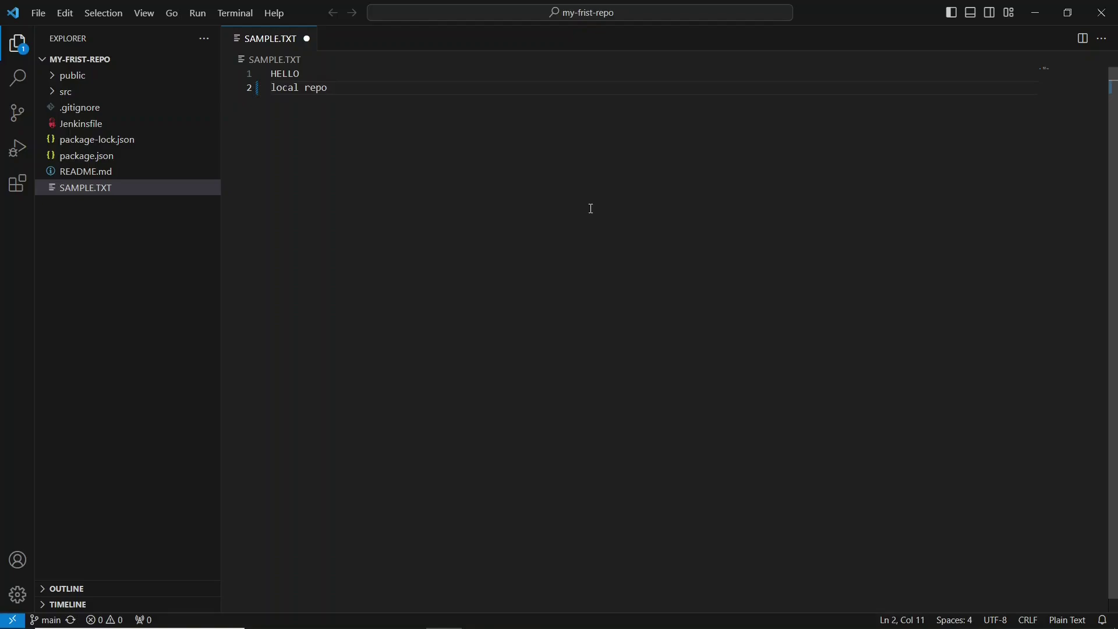
{"action": "left_click", "coordinate": [17, 113]}
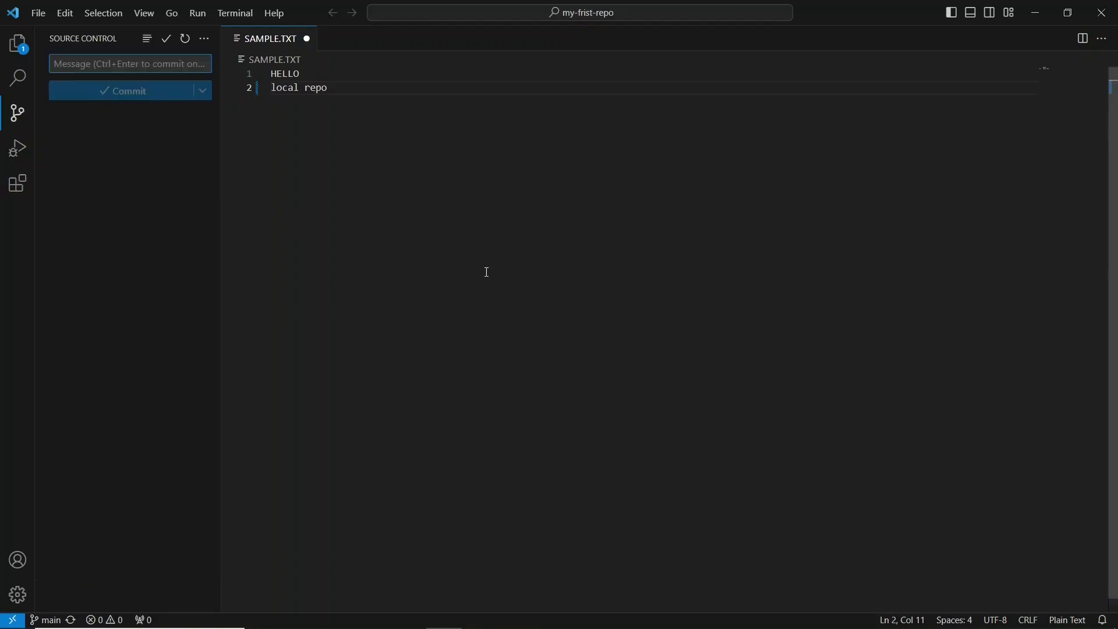
- Save SAMPLE.TXT, commit it with the message 'merge', and sync, producing a conflict with 'server repo'
{"action": "key", "text": "ctrl+s"}
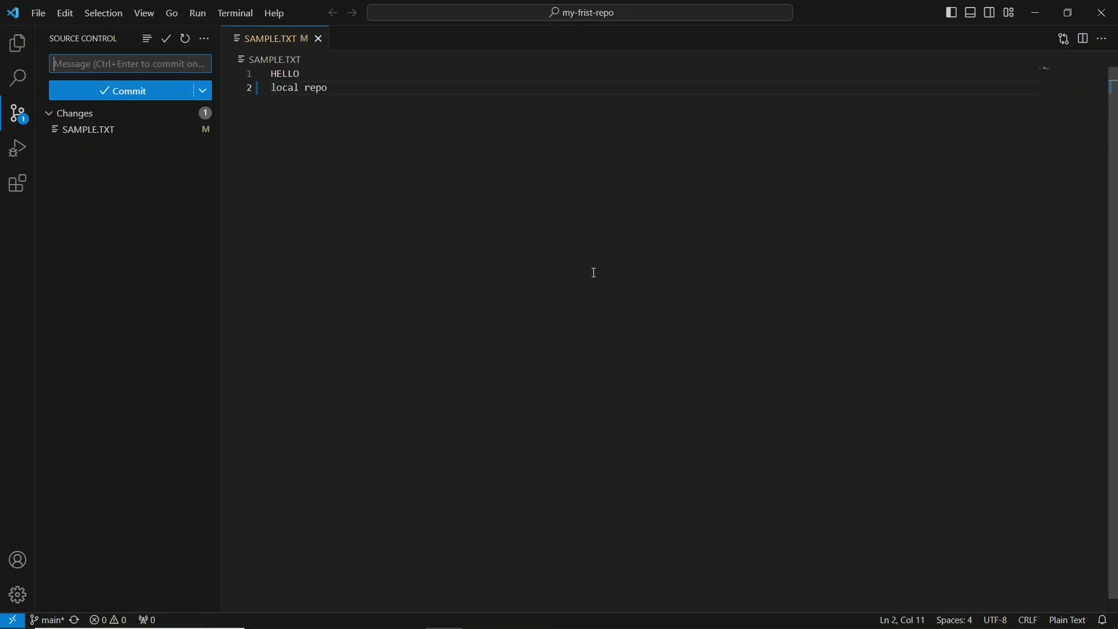
{"action": "type", "text": "merger"}
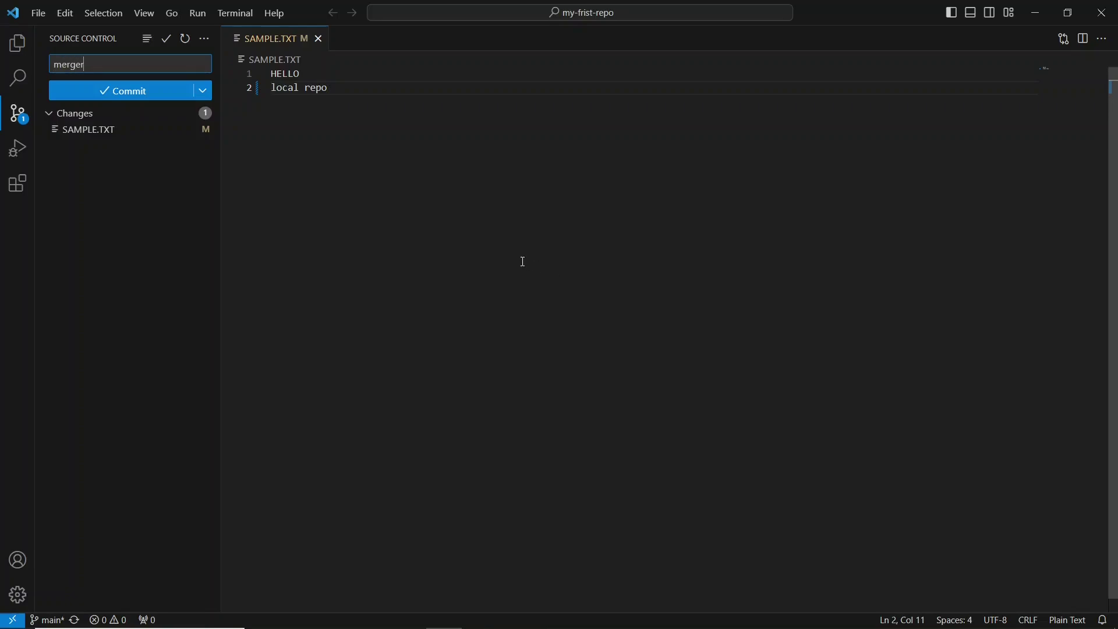
{"action": "key", "text": "BackSpace"}
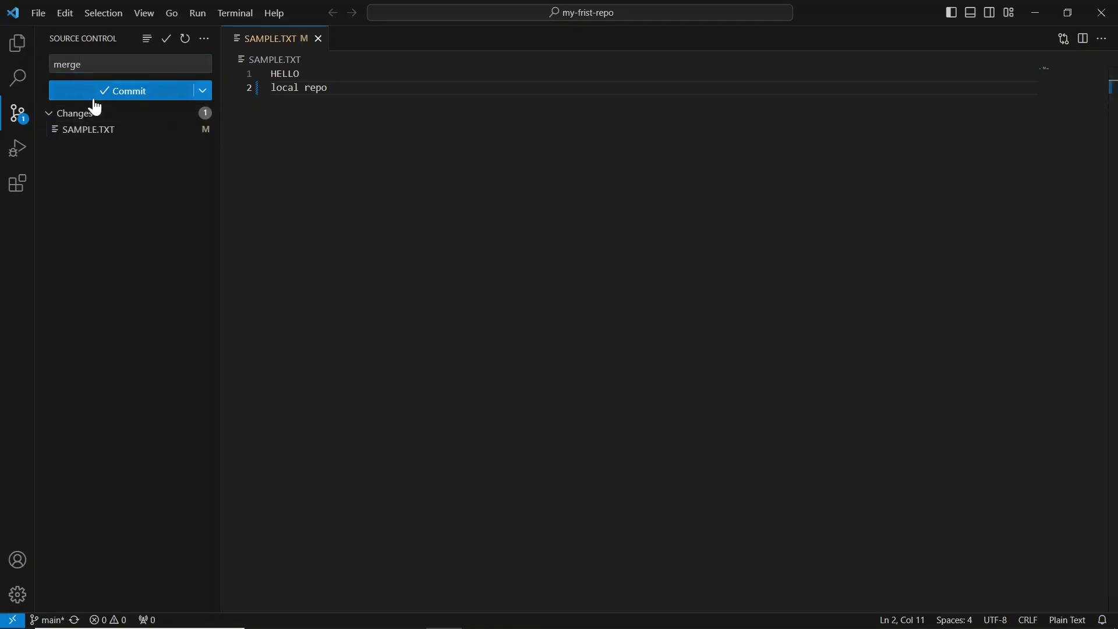
{"action": "left_click", "coordinate": [95, 99]}
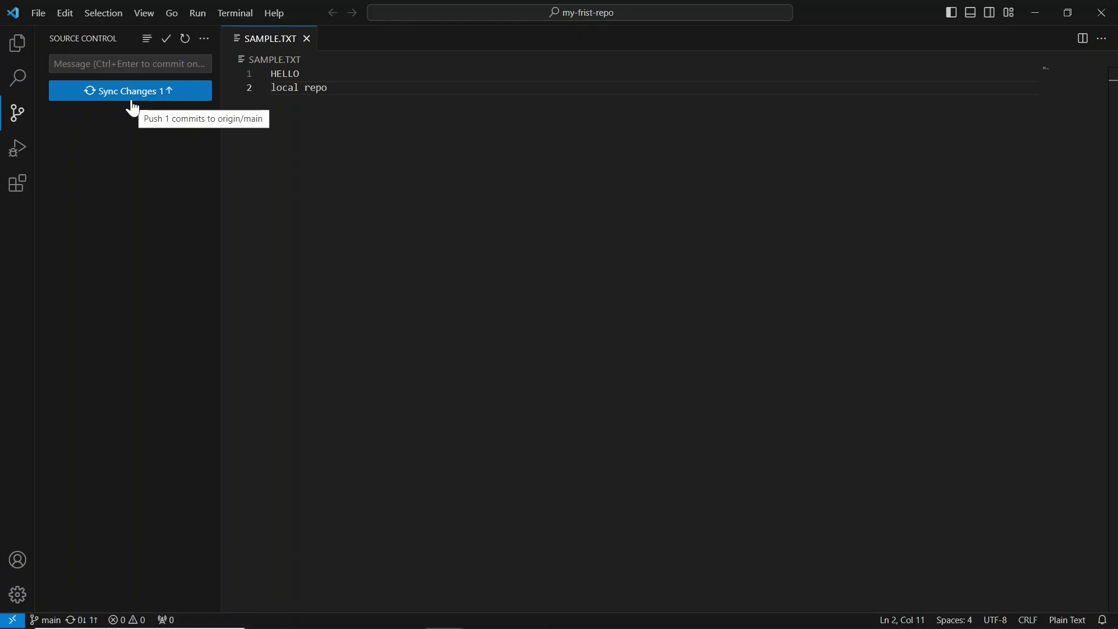
{"action": "left_click", "coordinate": [130, 97]}
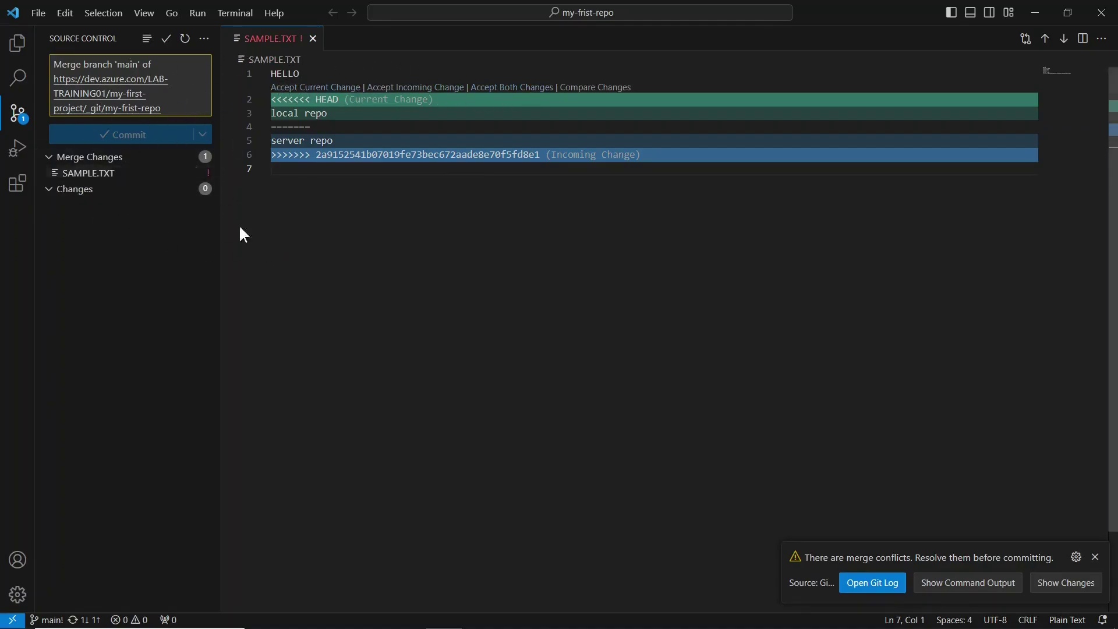
- Point out the conflicting 'local repo' and 'server repo' lines, then dismiss the conflict notification
{"action": "left_click", "coordinate": [424, 104]}
{"action": "left_click_drag", "start_coordinate": [332, 116], "coordinate": [271, 115]}
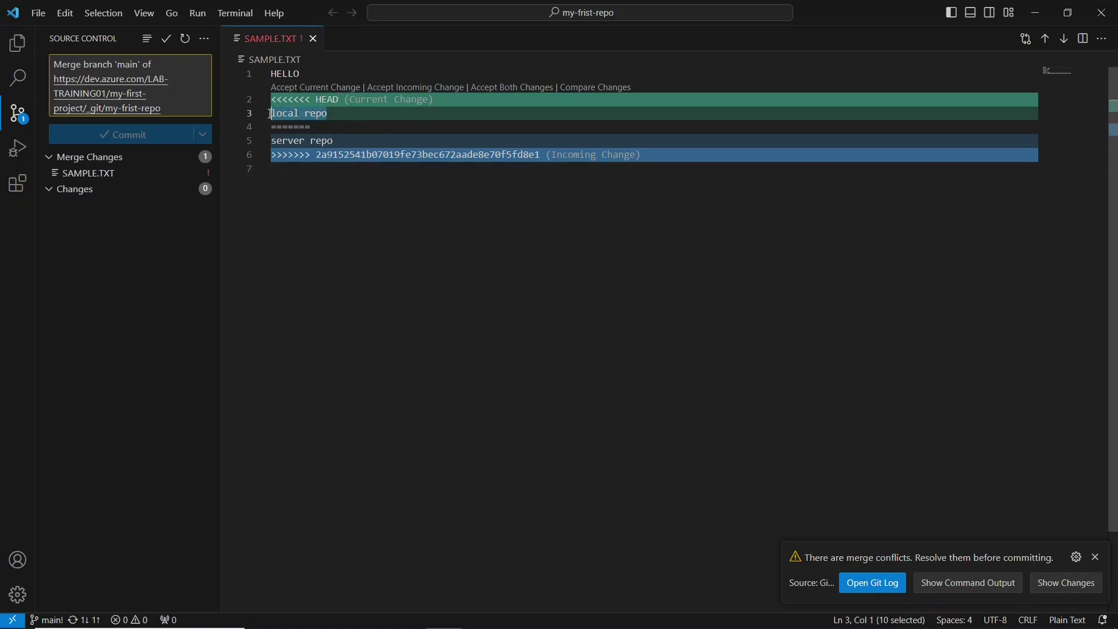
{"action": "left_click", "coordinate": [516, 166]}
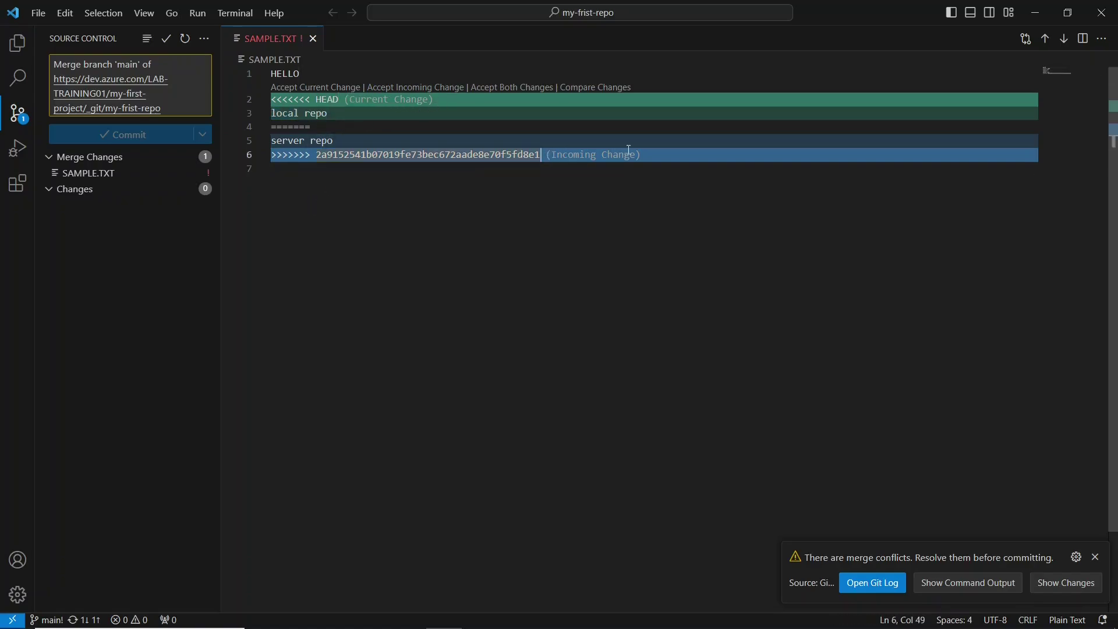
{"action": "left_click_drag", "start_coordinate": [334, 141], "coordinate": [271, 141]}
{"action": "left_click", "coordinate": [364, 226]}
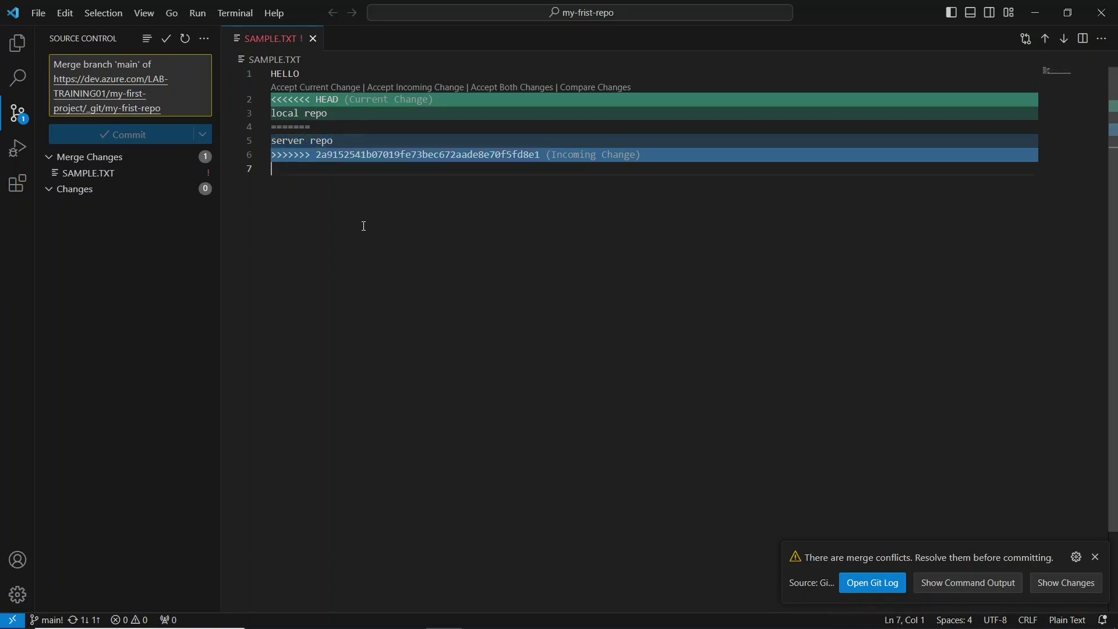
{"action": "left_click", "coordinate": [1097, 558]}
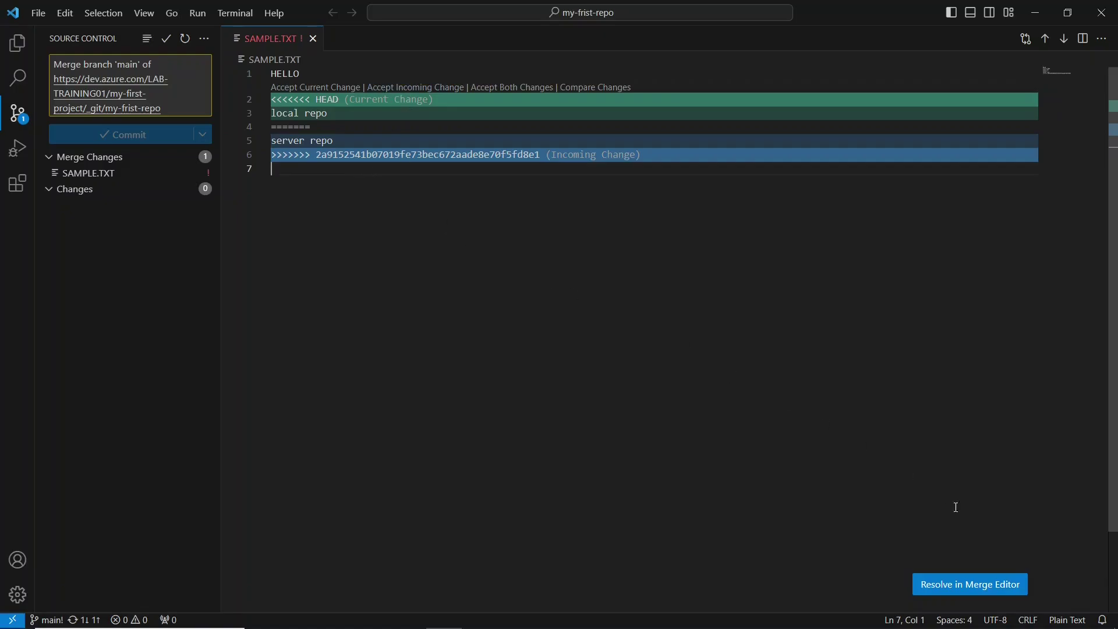
- Resolve the conflict in the merge editor keeping 'local repo', complete the merge and sync
{"action": "left_click", "coordinate": [993, 600]}
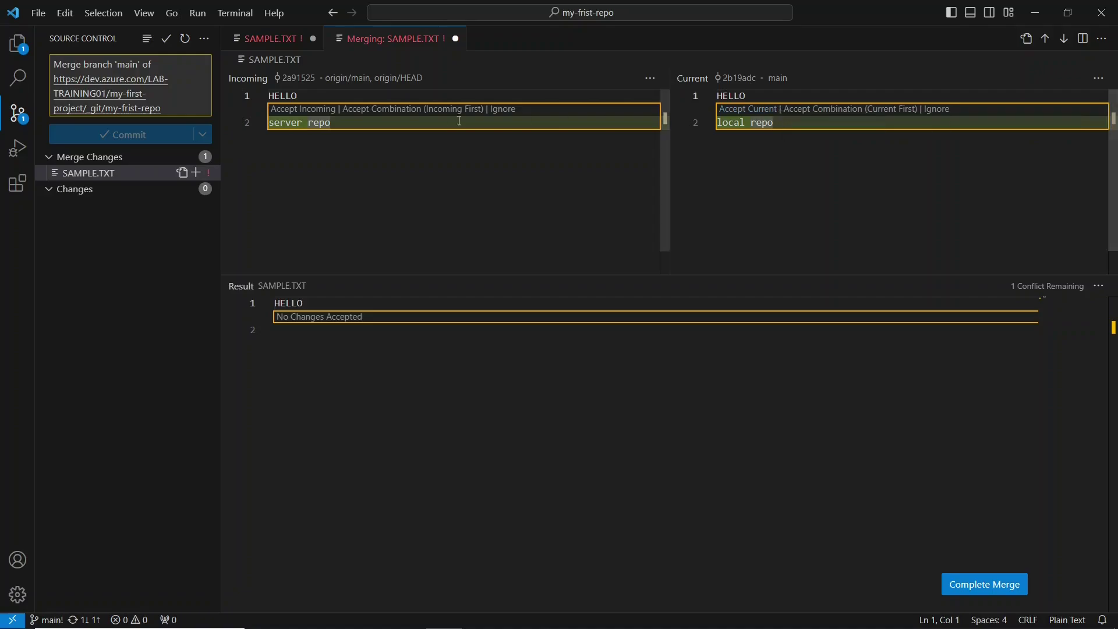
{"action": "left_click", "coordinate": [735, 110]}
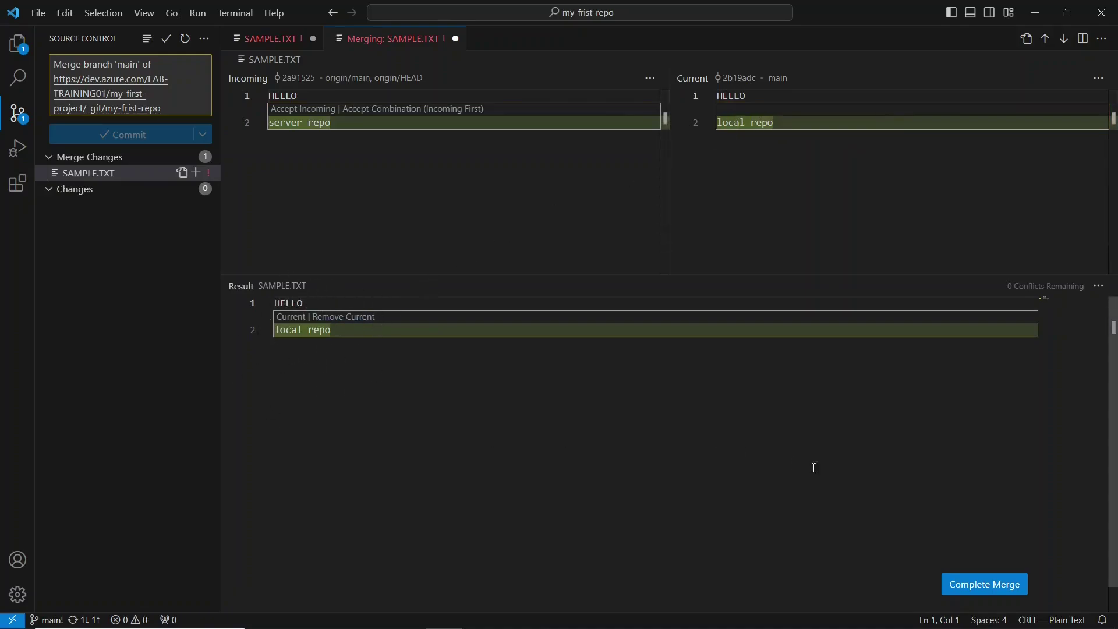
{"action": "left_click", "coordinate": [984, 585]}
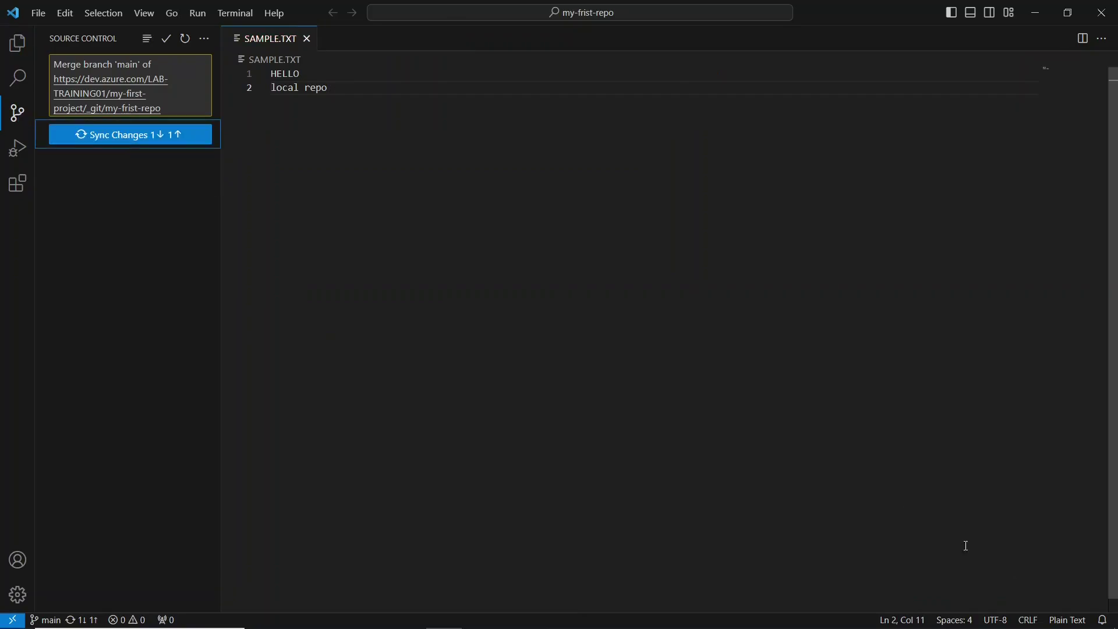
{"action": "left_click", "coordinate": [198, 147]}
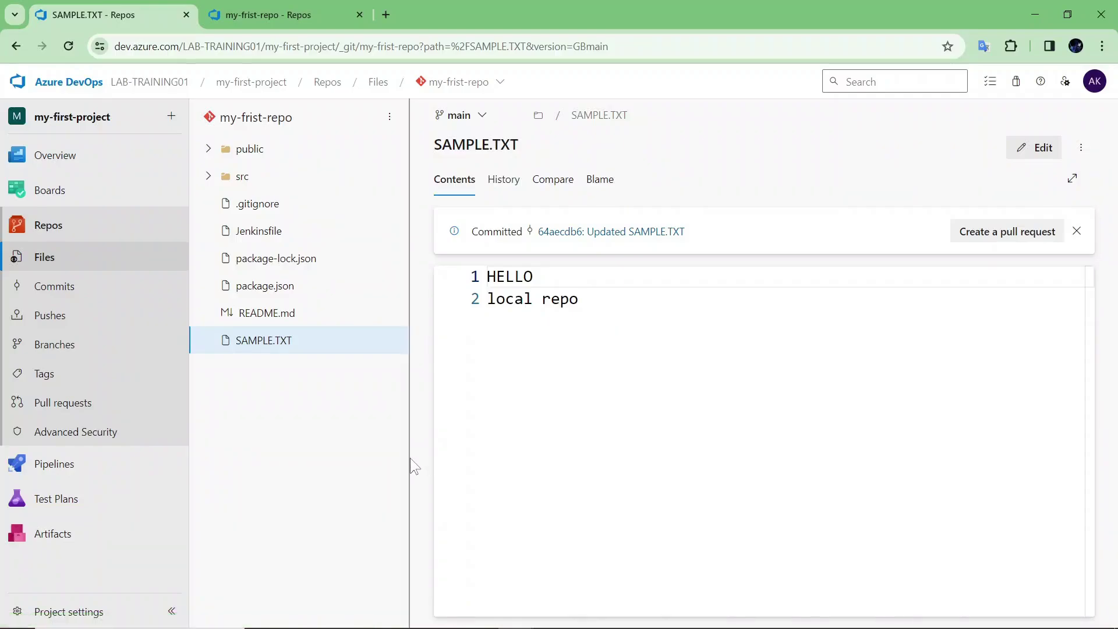
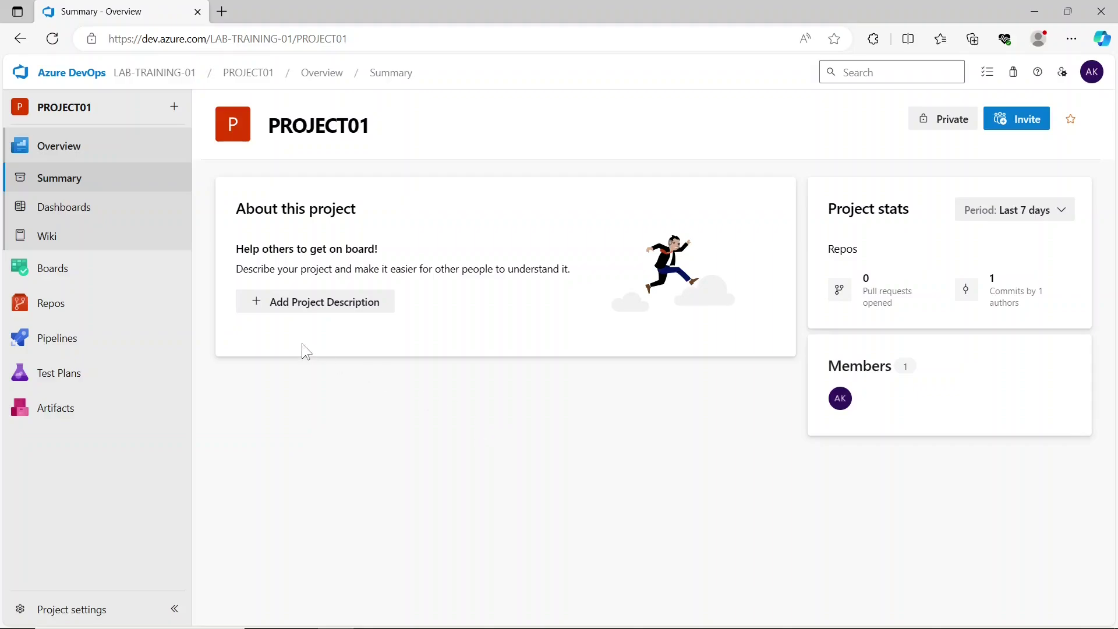
- Browse my-first-repo's files, then go to the project's Pipelines page
{"action": "left_click", "coordinate": [133, 304]}
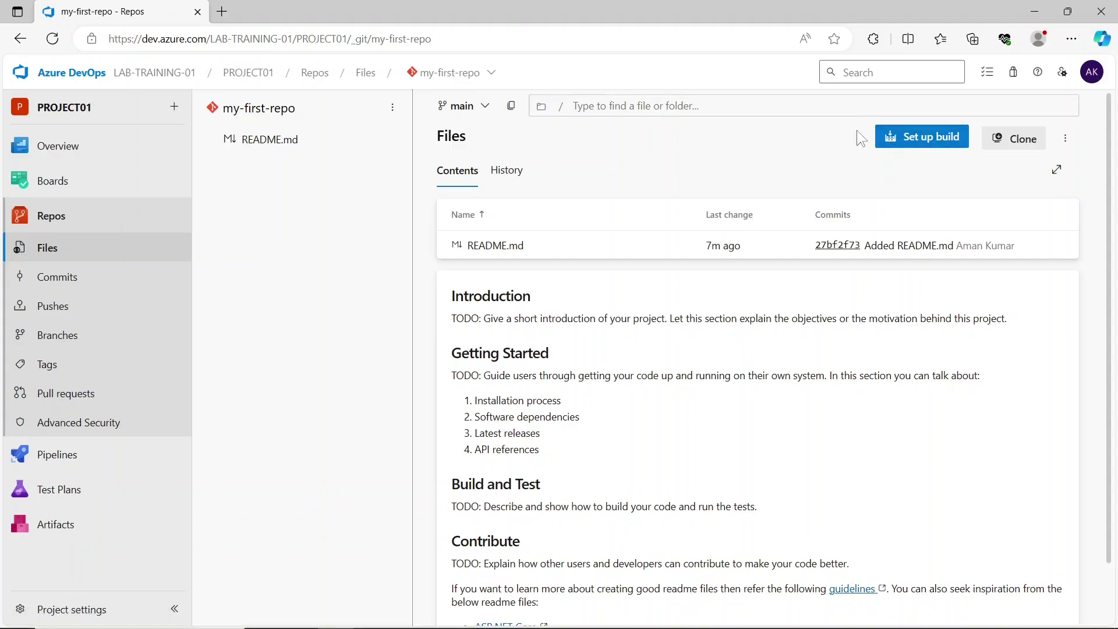
{"action": "left_click", "coordinate": [146, 452]}
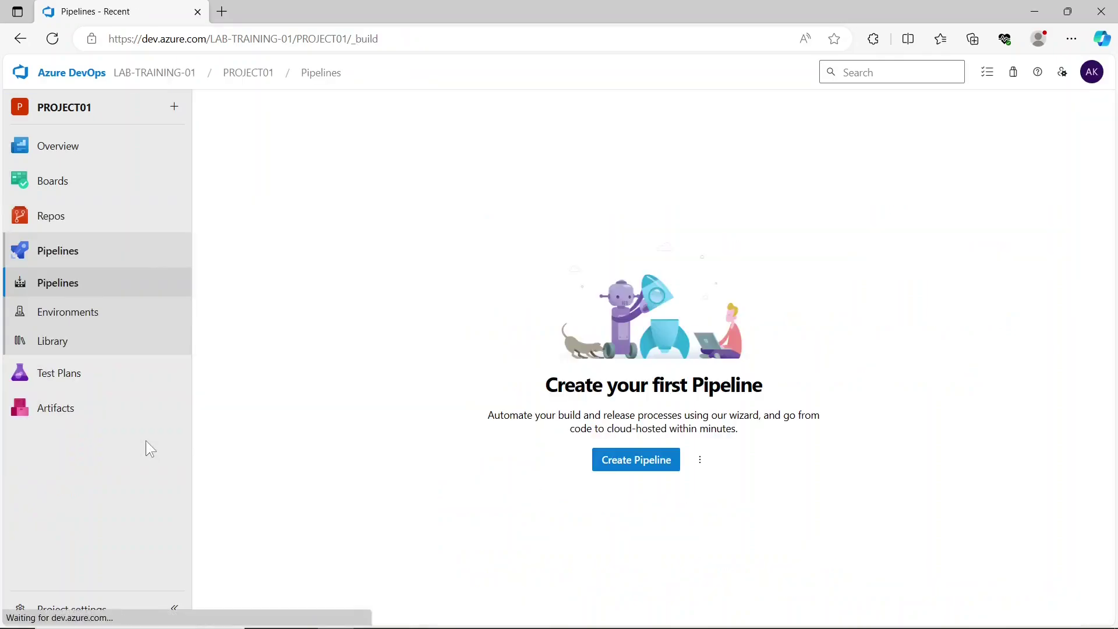
- Create a pipeline from Azure Repos Git for my-first-repo using the Starter pipeline template
{"action": "left_click", "coordinate": [606, 459]}
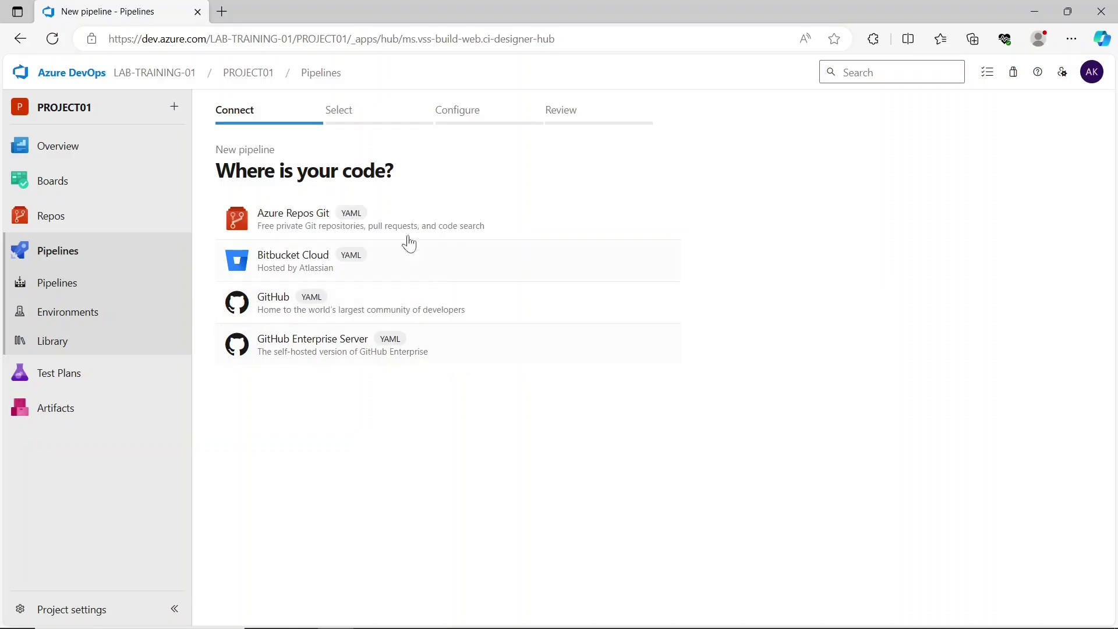
{"action": "left_click", "coordinate": [311, 221]}
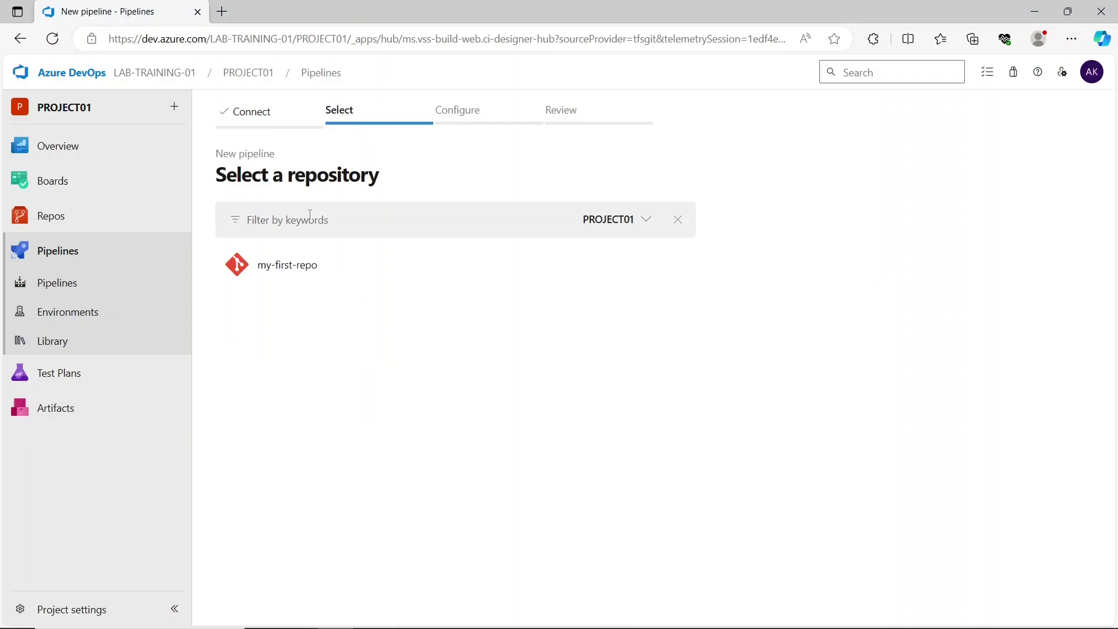
{"action": "left_click", "coordinate": [305, 264]}
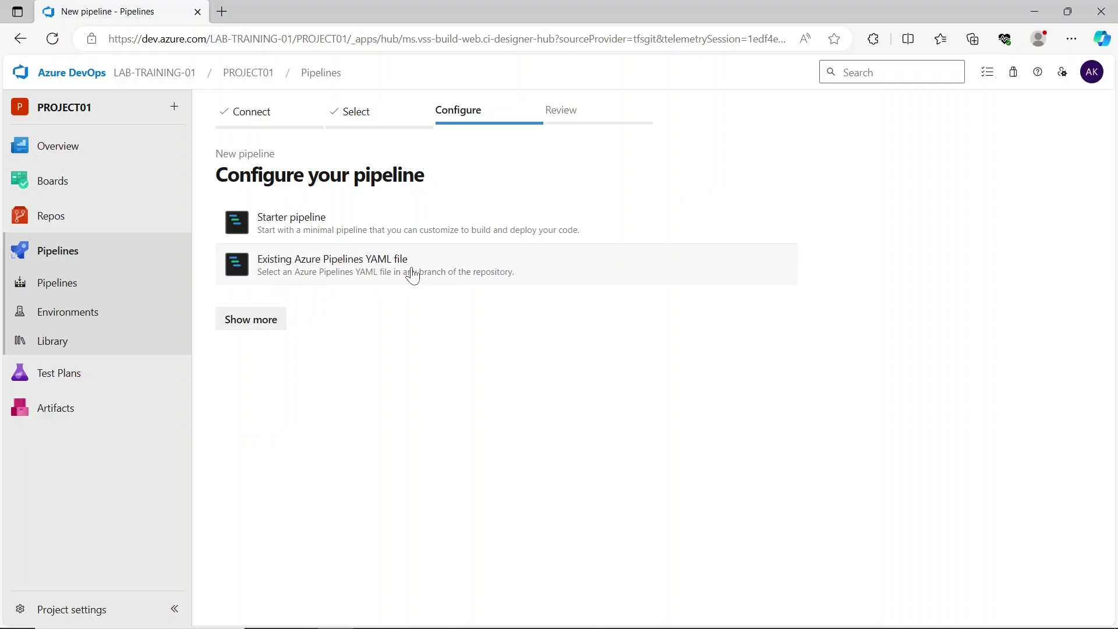
{"action": "left_click", "coordinate": [341, 236]}
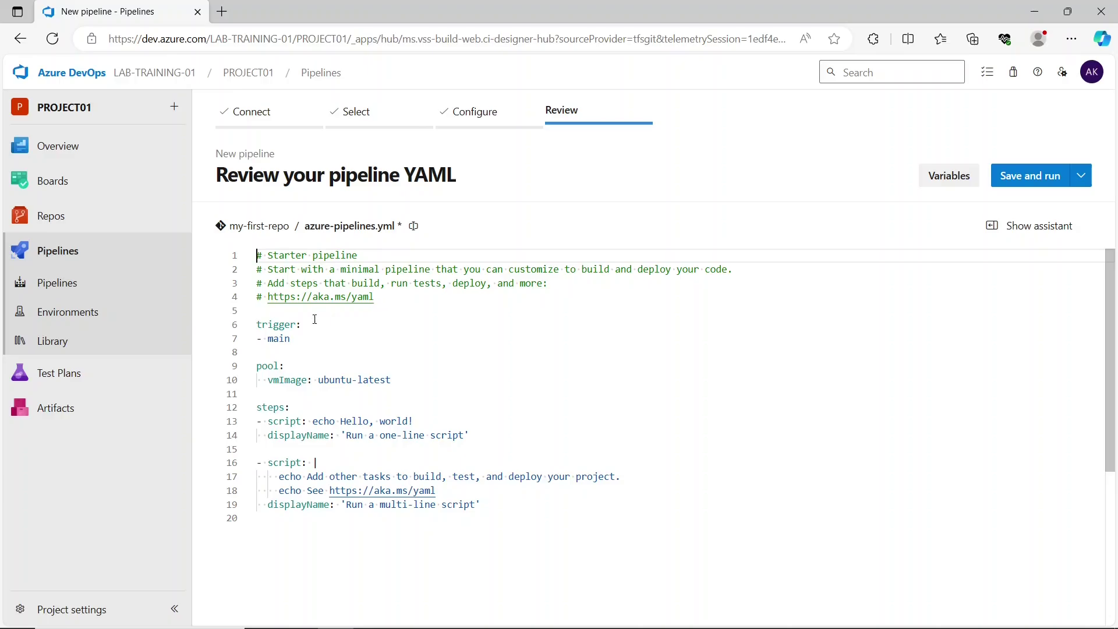
- Point out the main-branch trigger and open my-first-repo's files in a second tab
{"action": "left_click_drag", "start_coordinate": [257, 325], "coordinate": [302, 325]}
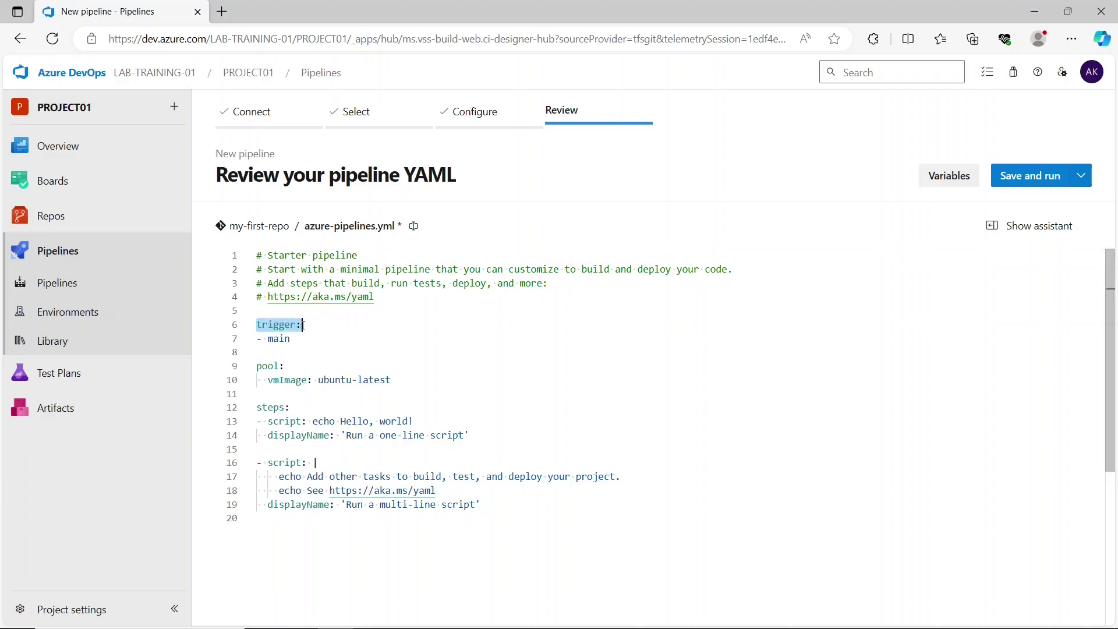
{"action": "left_click", "coordinate": [302, 325]}
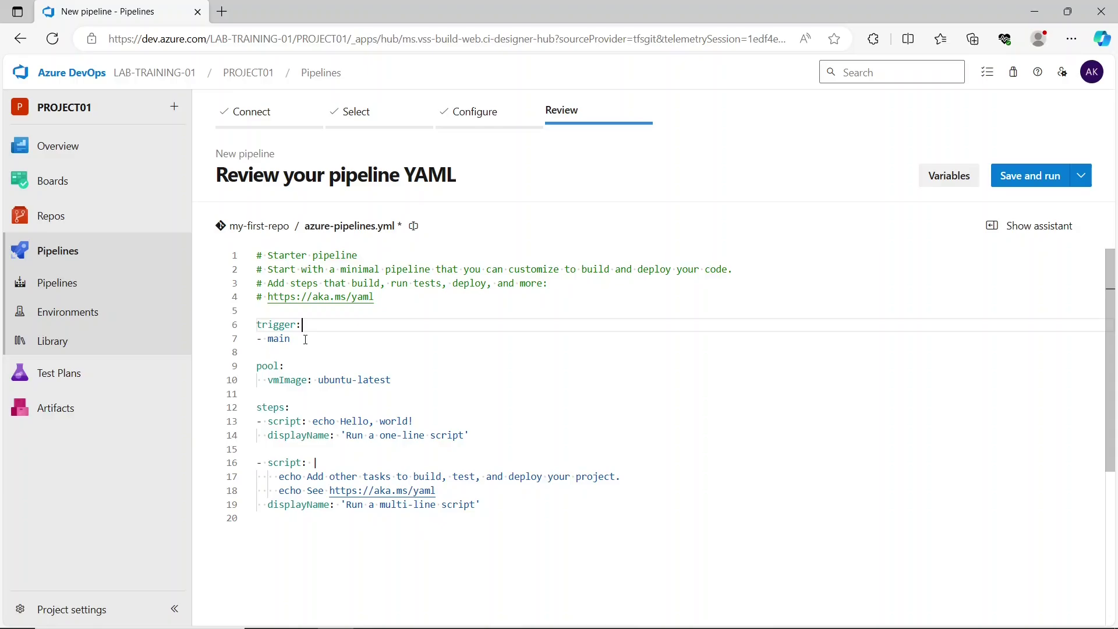
{"action": "right_click", "coordinate": [81, 217]}
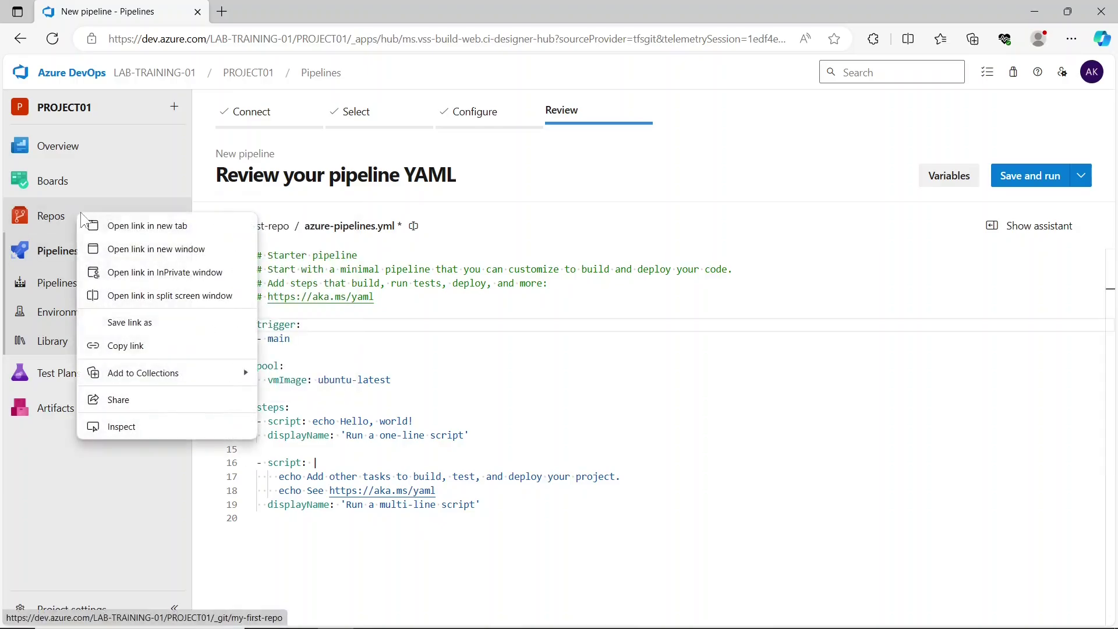
{"action": "left_click", "coordinate": [110, 225]}
{"action": "left_click", "coordinate": [292, 11]}
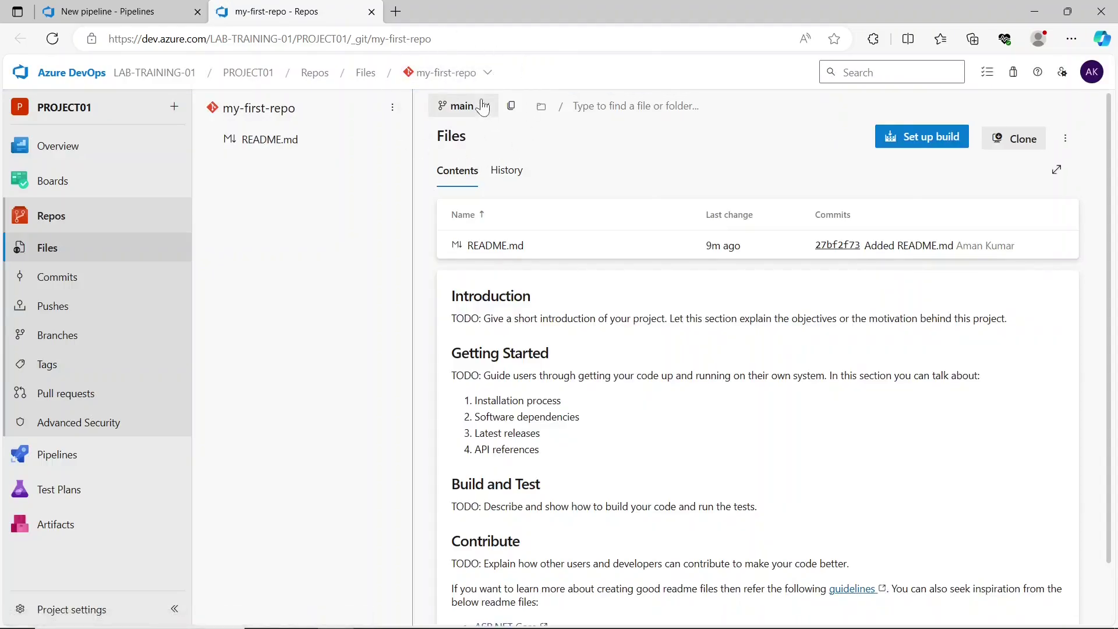
{"action": "left_click", "coordinate": [114, 12]}
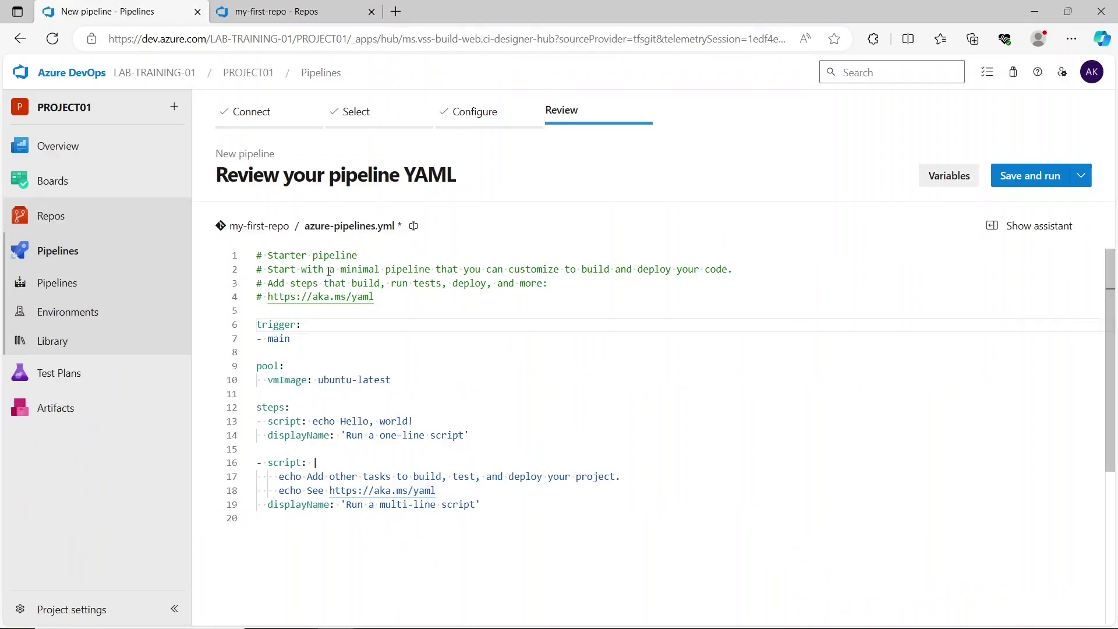
{"action": "left_click_drag", "start_coordinate": [290, 339], "coordinate": [262, 325]}
{"action": "left_click", "coordinate": [316, 339]}
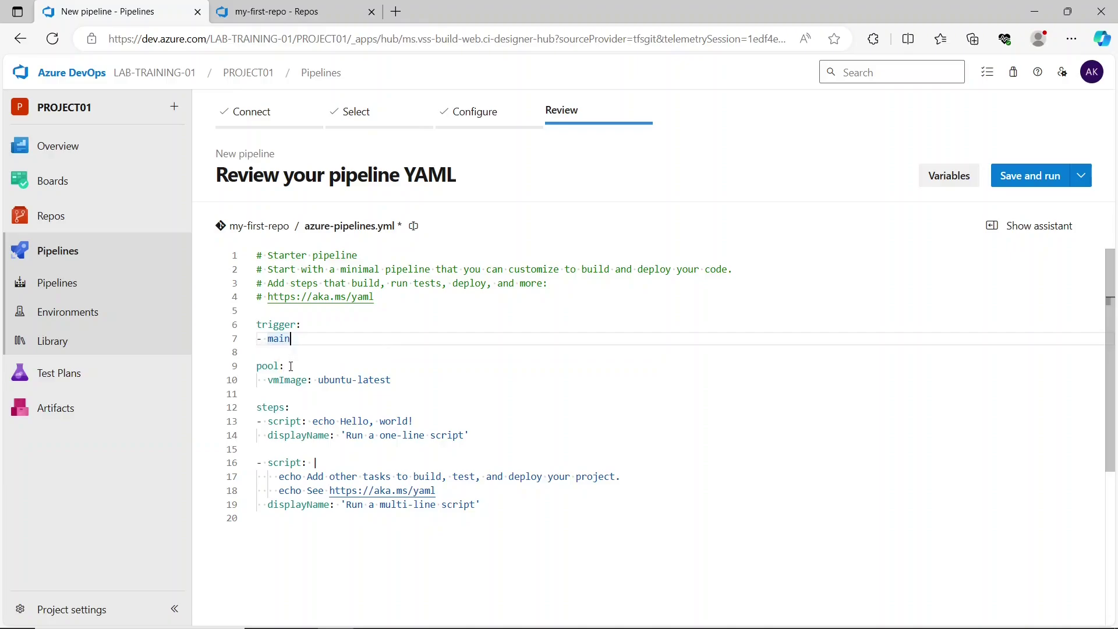
- Change the pool vmImage on line 10 from ubuntu-latest to windows-latest
{"action": "left_click", "coordinate": [290, 366]}
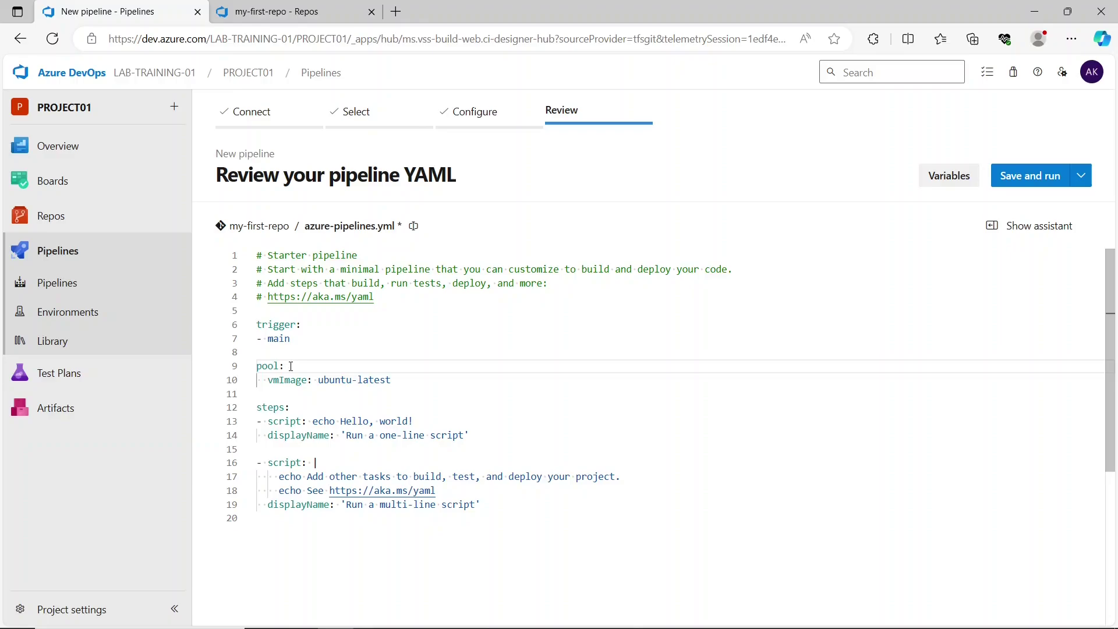
{"action": "mouse_move", "coordinate": [273, 367]}
{"action": "left_click_drag", "start_coordinate": [316, 381], "coordinate": [392, 380]}
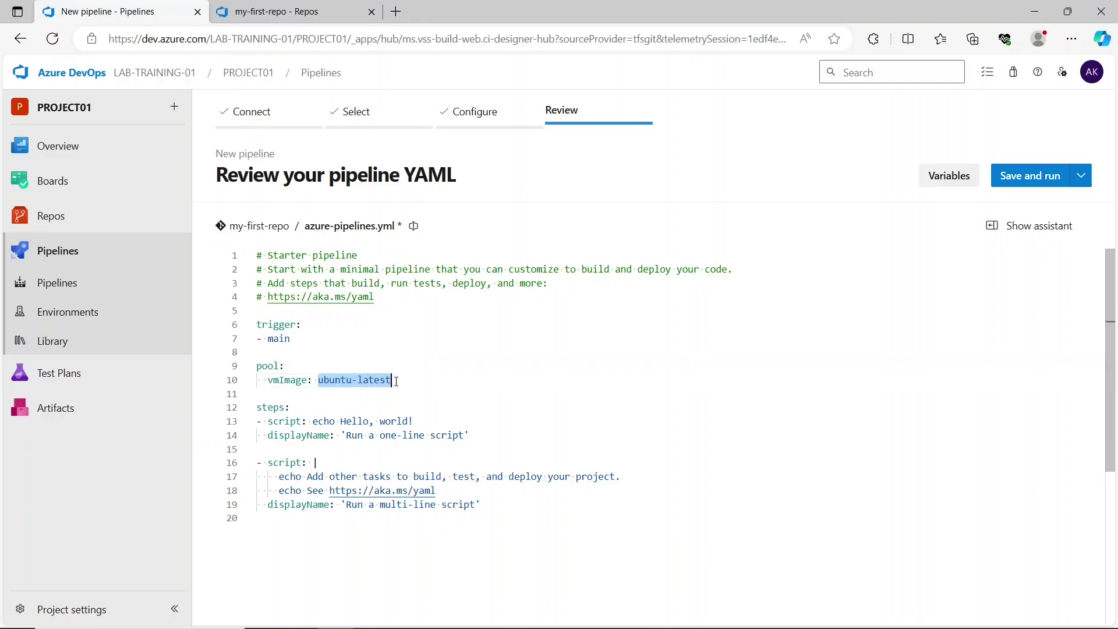
{"action": "left_click", "coordinate": [350, 381]}
{"action": "key", "text": "BackSpace"}
{"action": "key", "text": "BackSpace"}
{"action": "key", "text": "BackSpace"}
{"action": "key", "text": "BackSpace"}
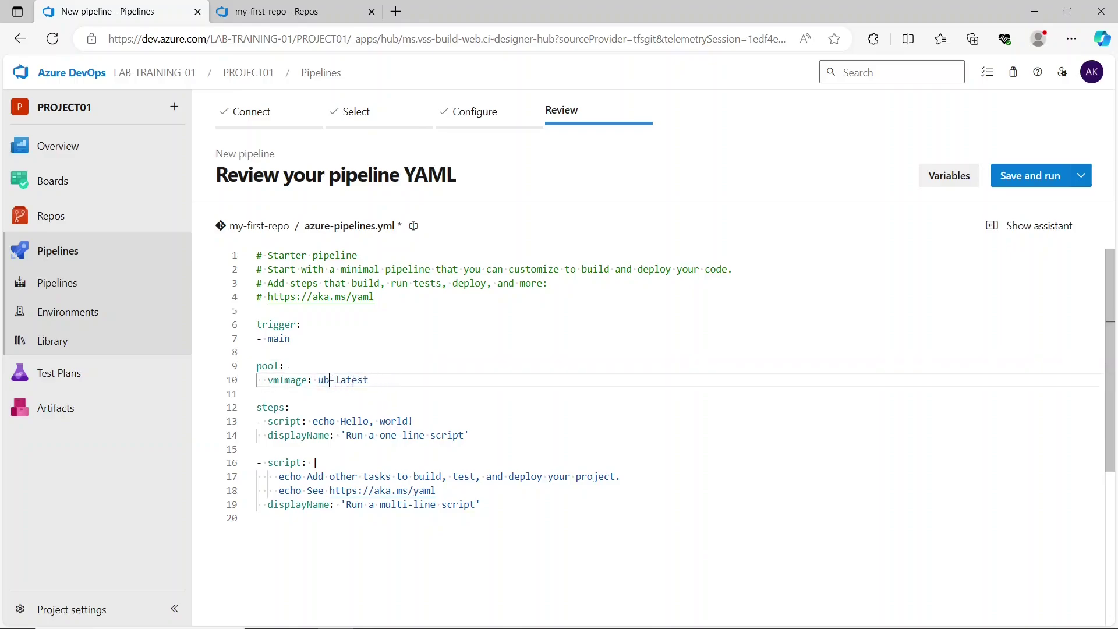
{"action": "key", "text": "BackSpace"}
{"action": "key", "text": "BackSpace"}
{"action": "type", "text": "windows"}
{"action": "left_click", "coordinate": [403, 413]}
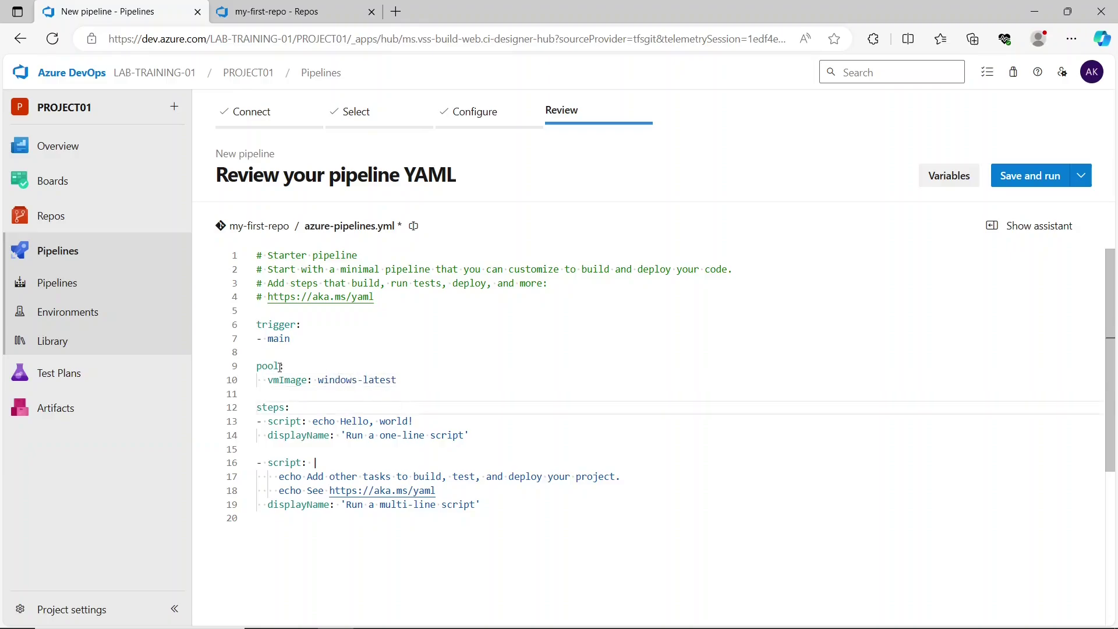
- Walk through the pool vmImage and the one-line script's echo 'Hello, world!' and displayName
{"action": "left_click_drag", "start_coordinate": [257, 367], "coordinate": [402, 384]}
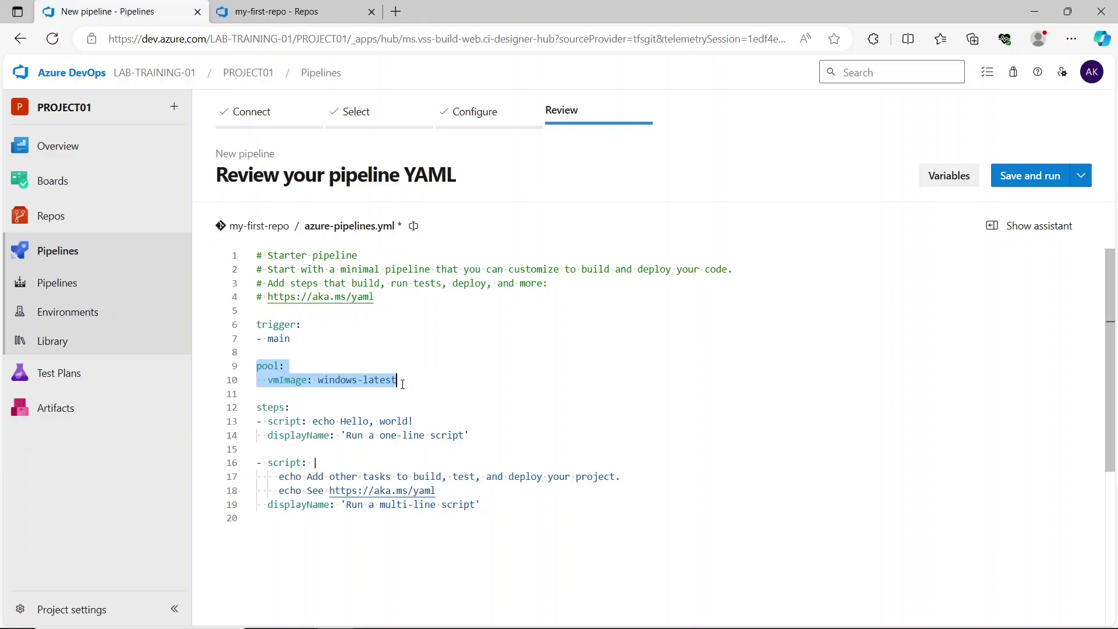
{"action": "left_click", "coordinate": [403, 385]}
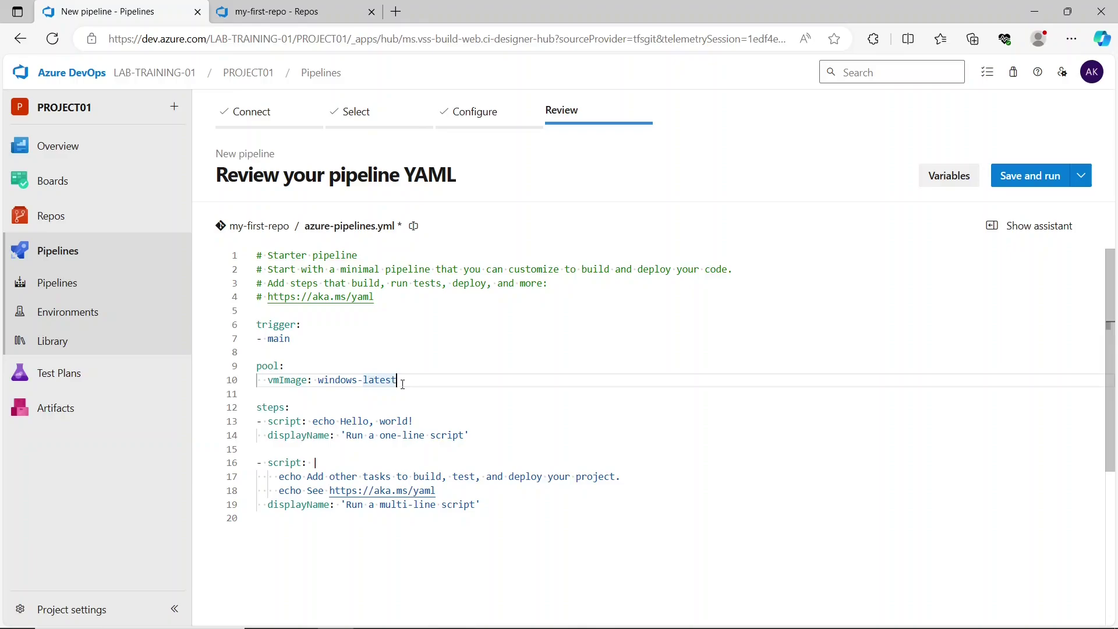
{"action": "left_click", "coordinate": [265, 409]}
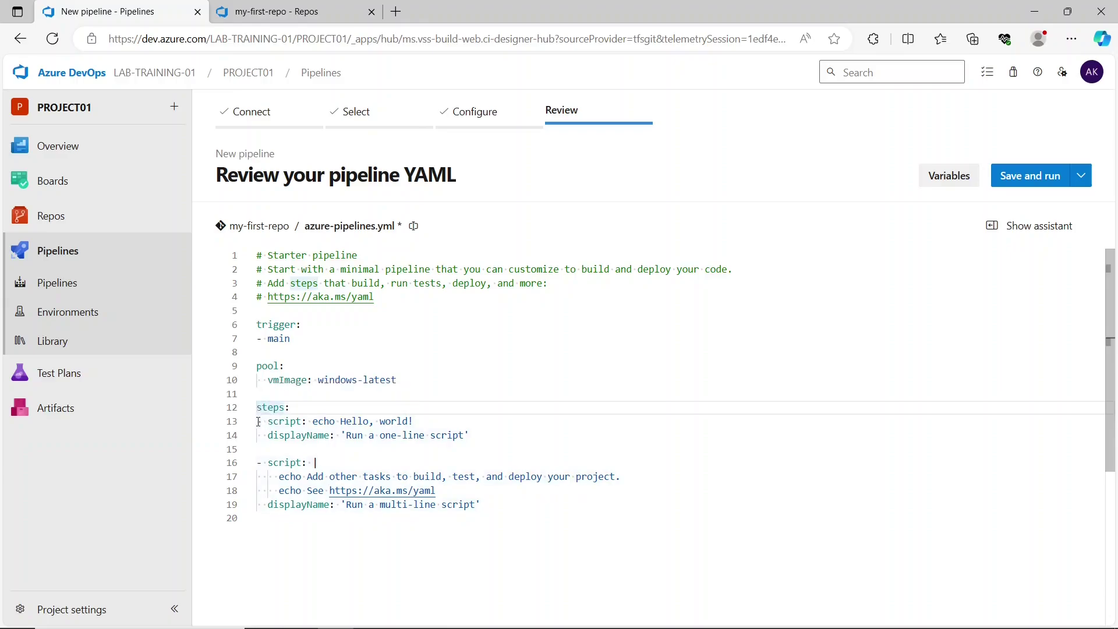
{"action": "left_click_drag", "start_coordinate": [257, 421], "coordinate": [340, 421]}
{"action": "left_click", "coordinate": [304, 420]}
{"action": "left_click", "coordinate": [415, 420]}
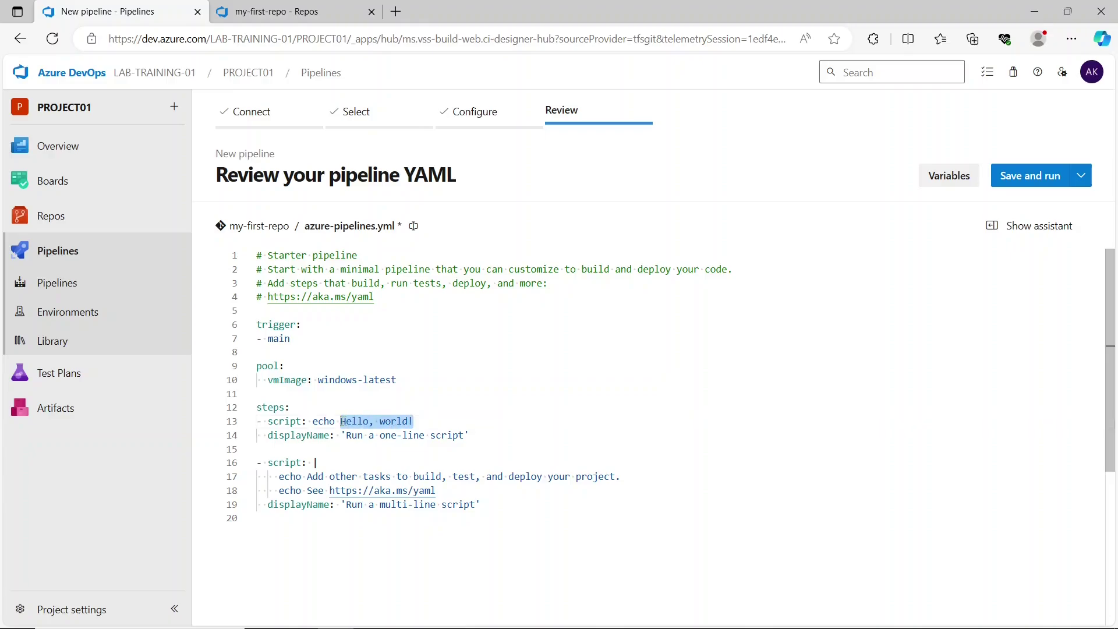
{"action": "left_click", "coordinate": [439, 417]}
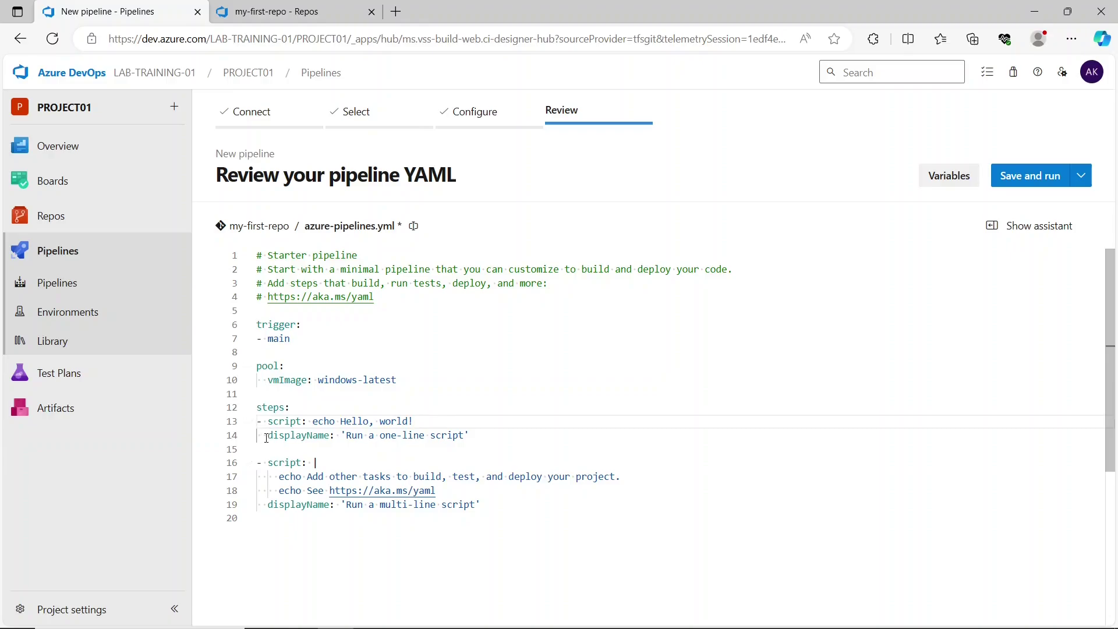
{"action": "left_click_drag", "start_coordinate": [268, 436], "coordinate": [330, 437]}
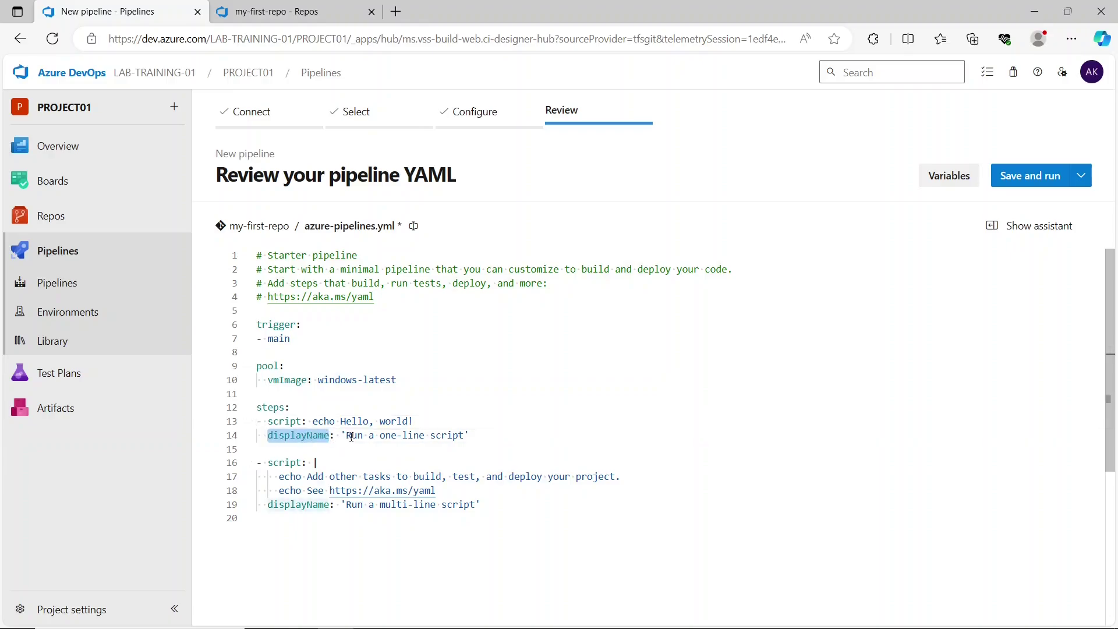
{"action": "left_click", "coordinate": [450, 436]}
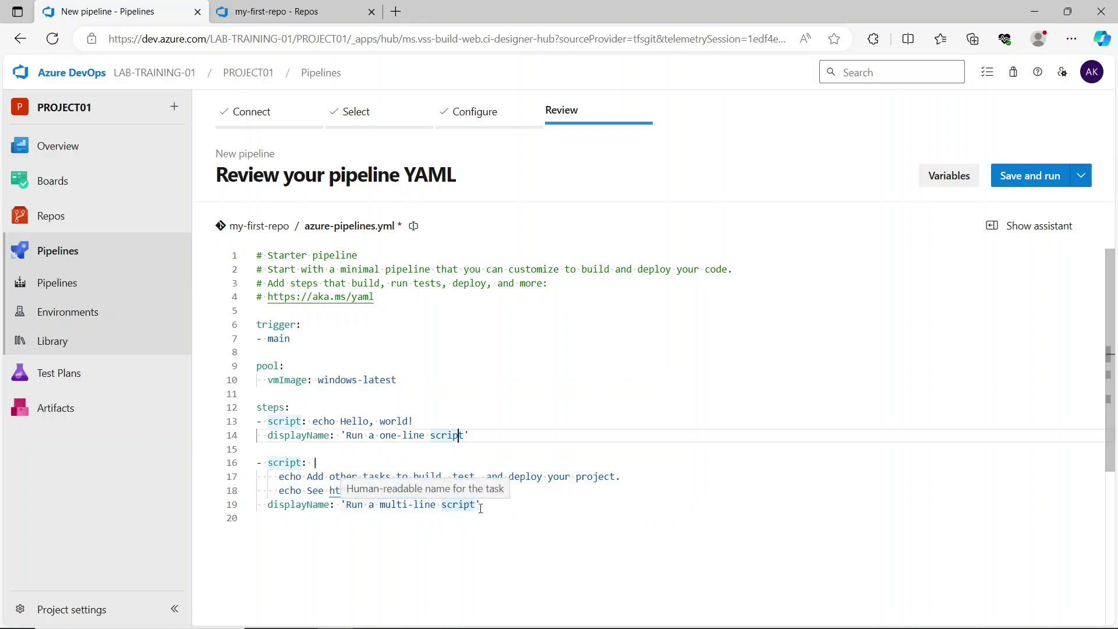
- Compare the one-line and multi-line script steps and their display names, then choose Save and run
{"action": "left_click", "coordinate": [482, 506]}
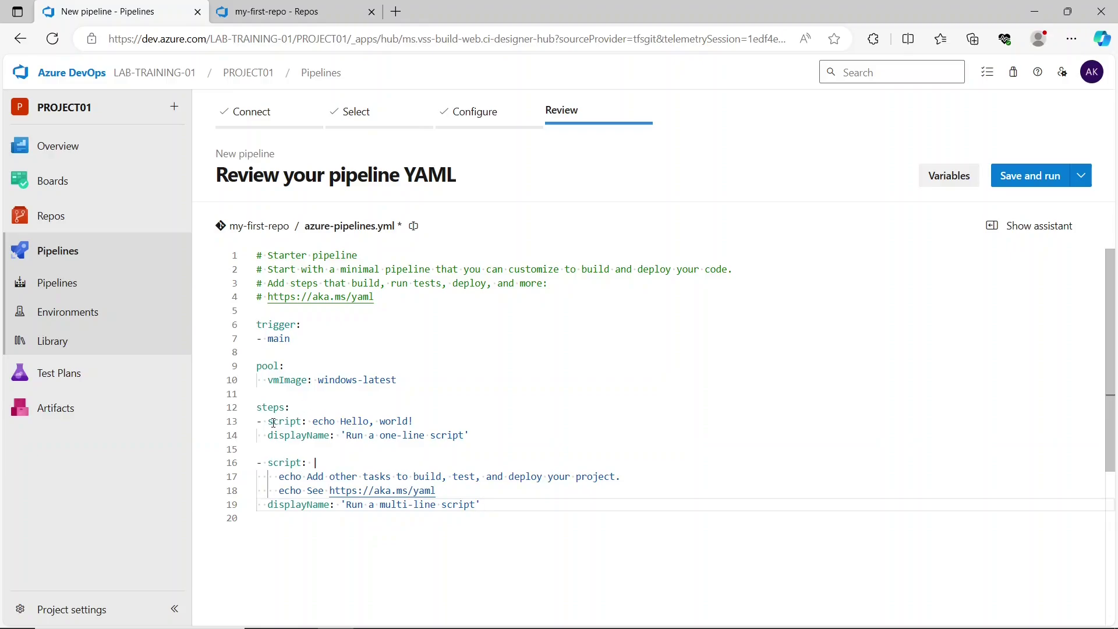
{"action": "left_click_drag", "start_coordinate": [258, 422], "coordinate": [343, 421]}
{"action": "left_click", "coordinate": [455, 424]}
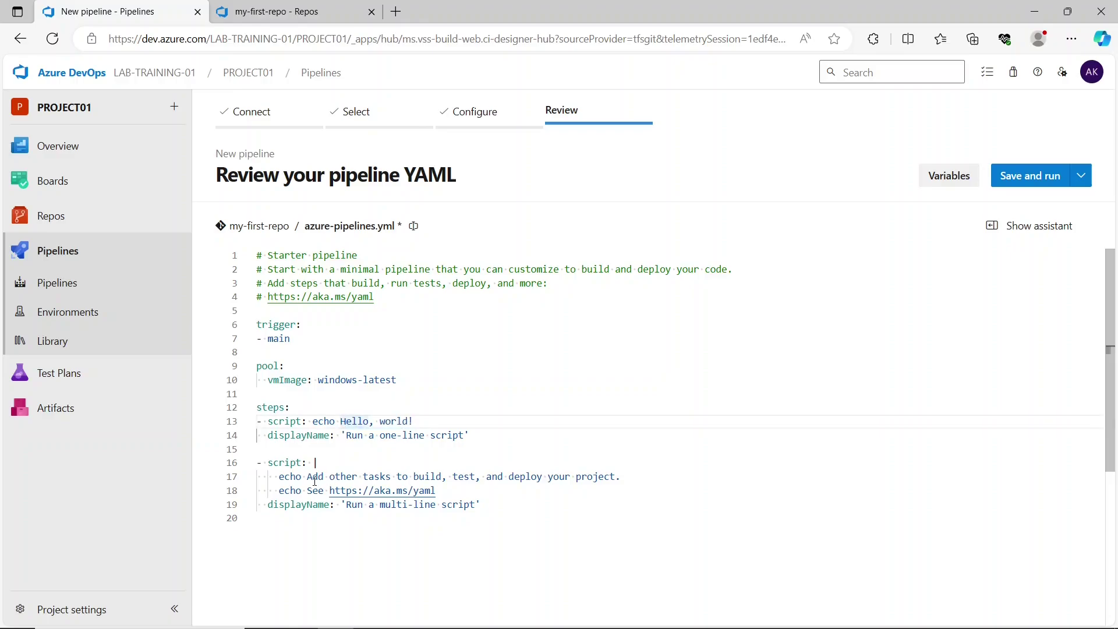
{"action": "left_click_drag", "start_coordinate": [308, 477], "coordinate": [469, 487]}
{"action": "left_click", "coordinate": [469, 487]}
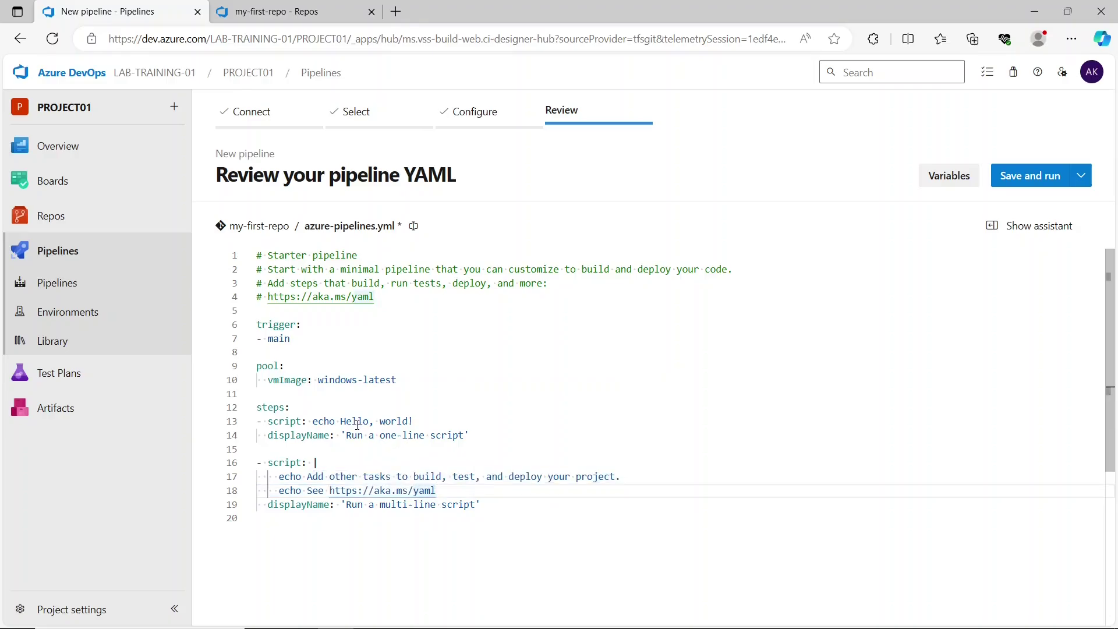
{"action": "left_click_drag", "start_coordinate": [346, 435], "coordinate": [458, 444]}
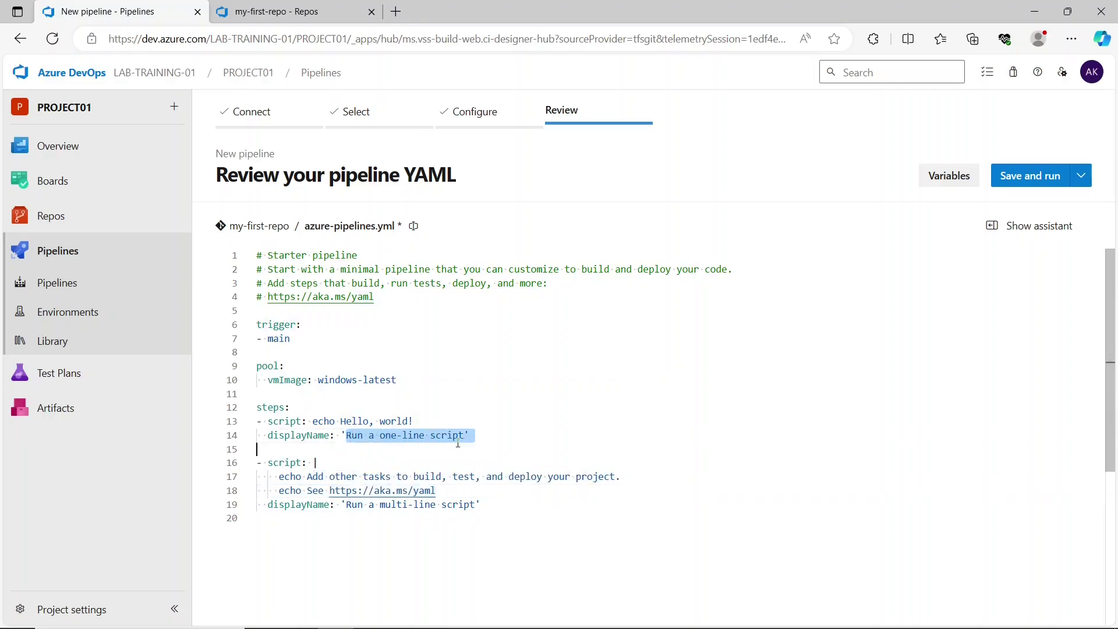
{"action": "left_click_drag", "start_coordinate": [481, 505], "coordinate": [346, 506]}
{"action": "left_click", "coordinate": [438, 490]}
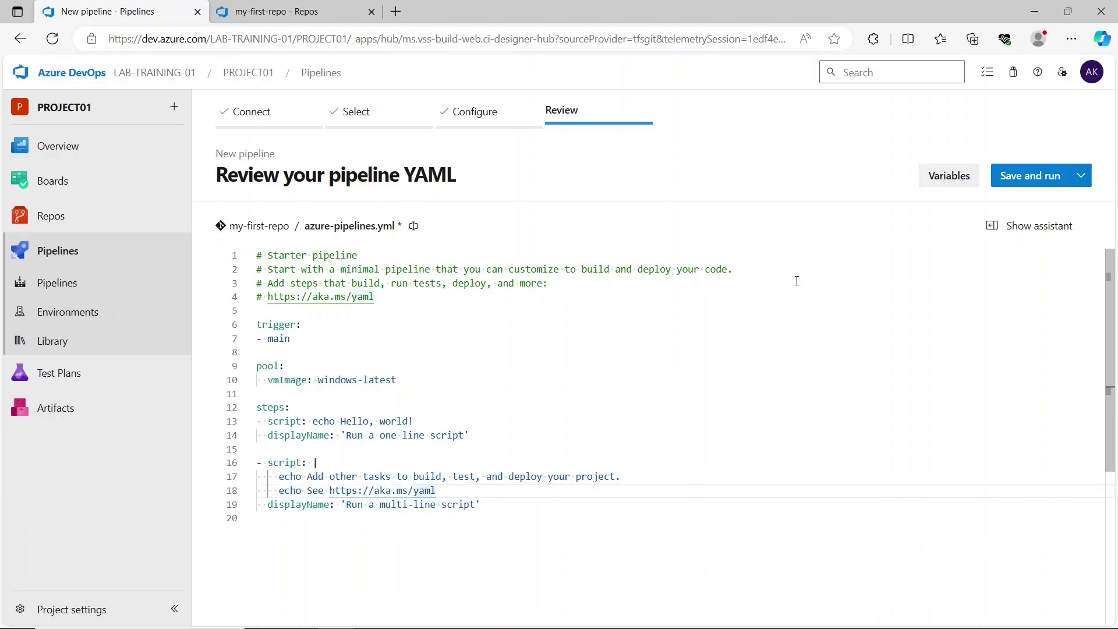
{"action": "left_click", "coordinate": [1021, 178]}
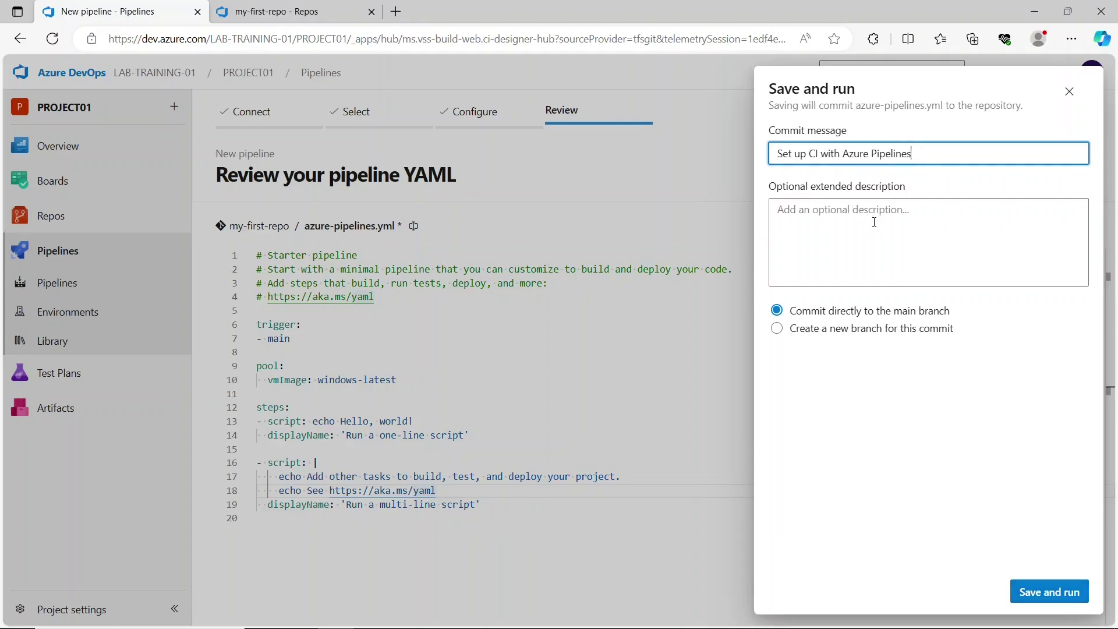
- Commit azure-pipelines.yml to main as 'Set up CI with Azure Pipelines' and start run #20231107.1
{"action": "left_click", "coordinate": [1024, 591]}
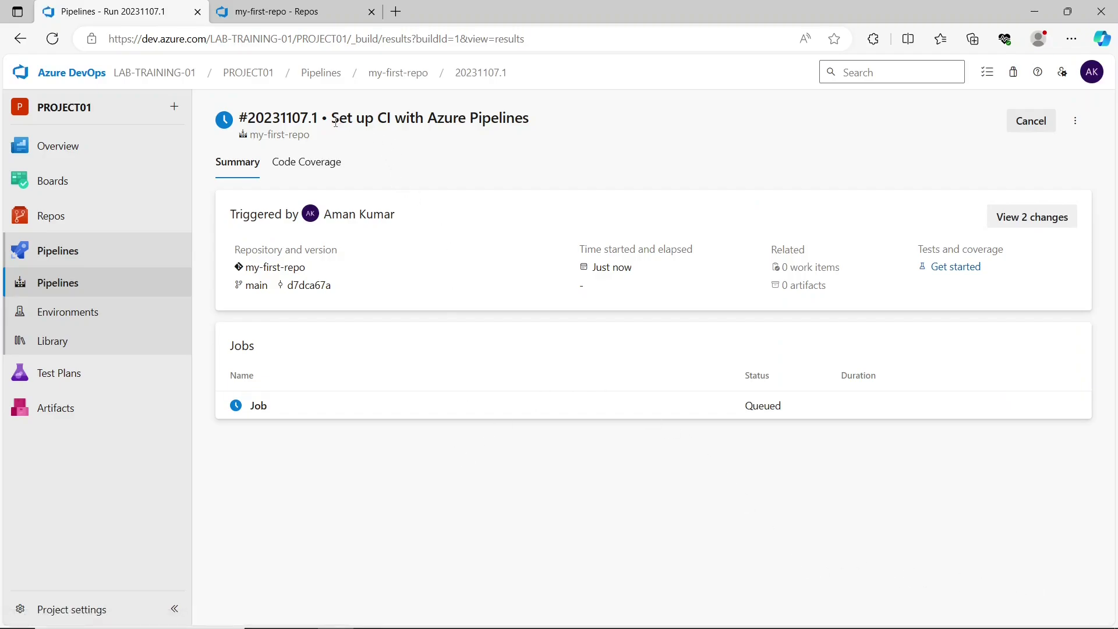
- Point out the run title and who triggered it, then open the succeeded Job's logs
{"action": "left_click_drag", "start_coordinate": [250, 118], "coordinate": [536, 99]}
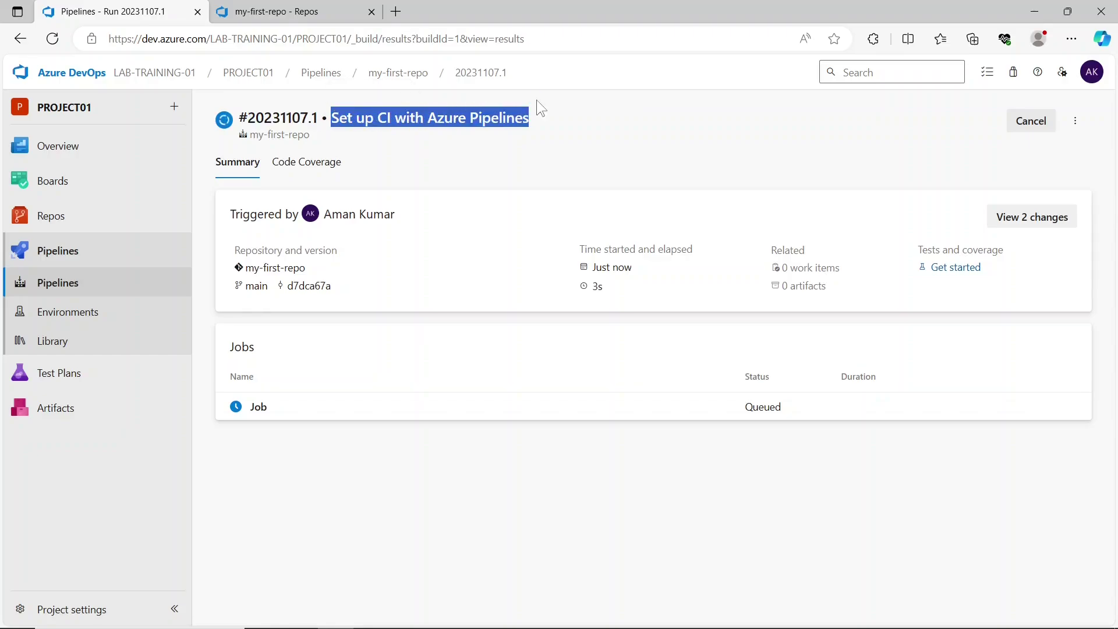
{"action": "left_click", "coordinate": [533, 115]}
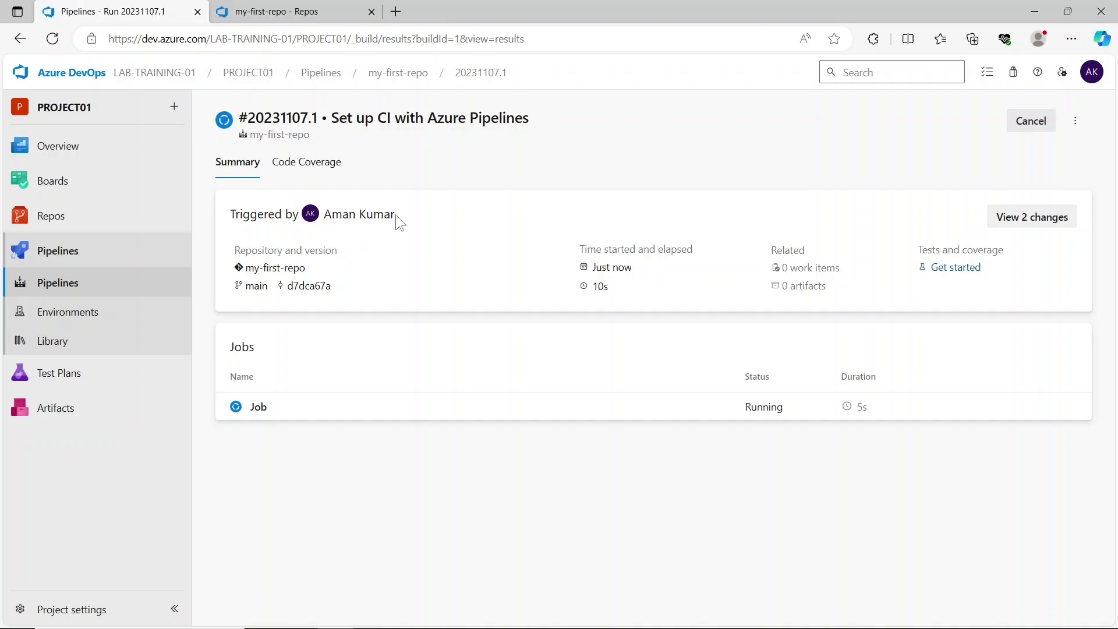
{"action": "left_click_drag", "start_coordinate": [395, 215], "coordinate": [327, 214]}
{"action": "left_click", "coordinate": [365, 243]}
{"action": "mouse_move", "coordinate": [631, 269]}
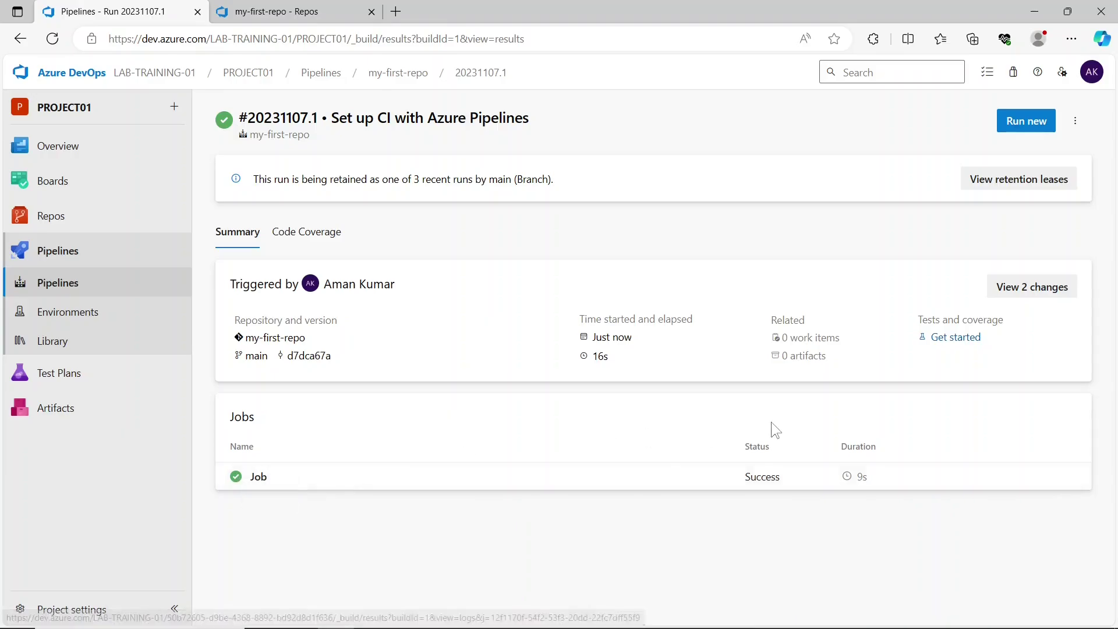
{"action": "left_click", "coordinate": [700, 493]}
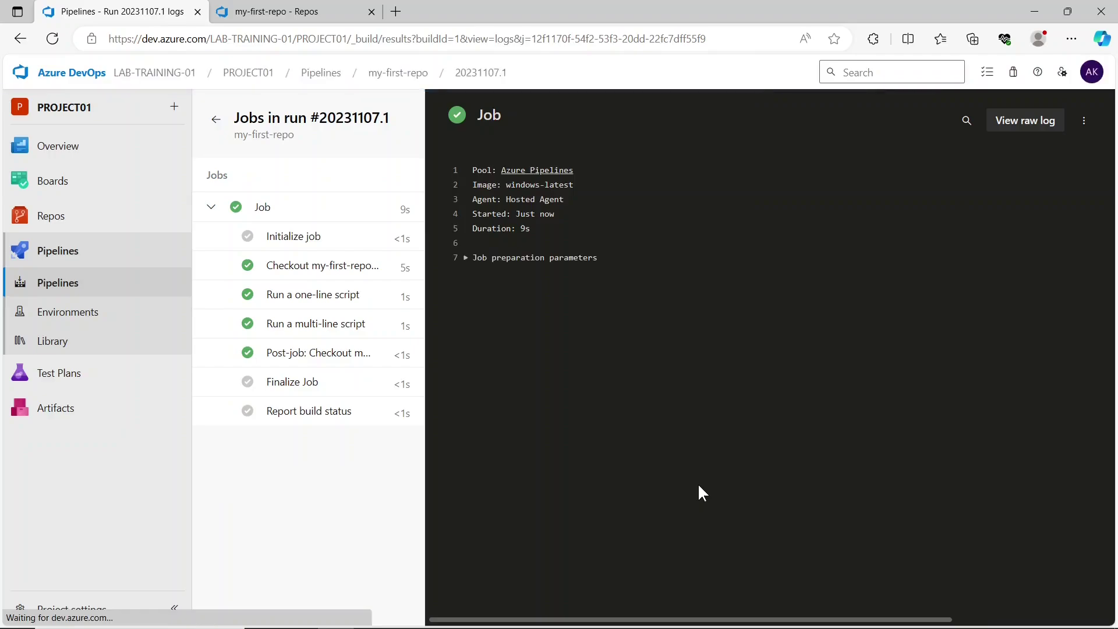
- Review the Initialize job and Checkout my-first-repo logs, including the git config commands, then the one-line script log
{"action": "left_click", "coordinate": [261, 210]}
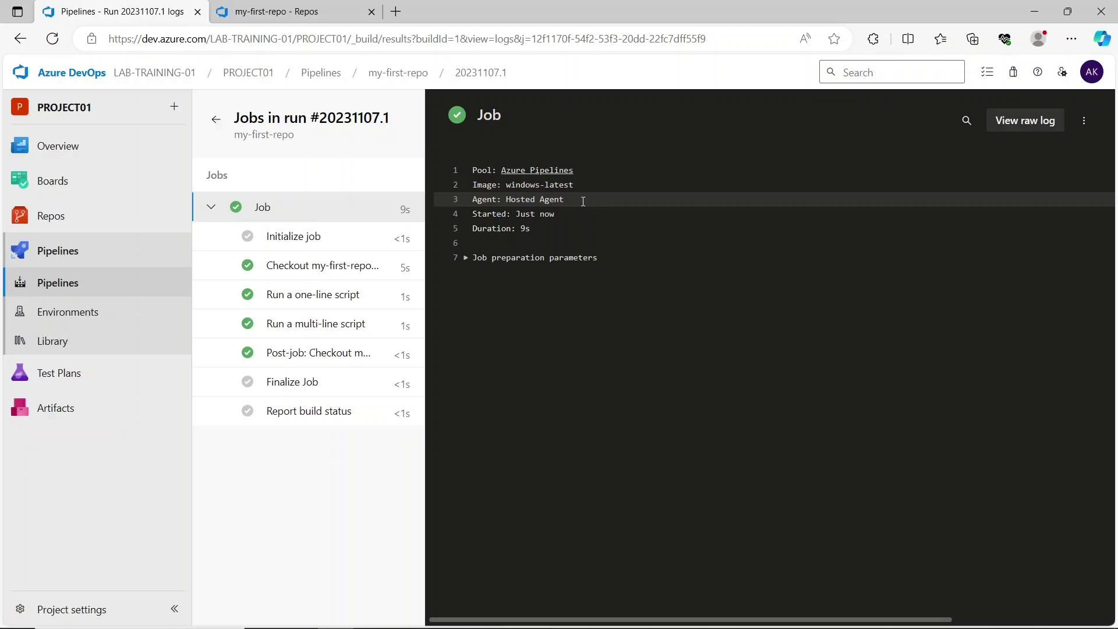
{"action": "left_click", "coordinate": [302, 237]}
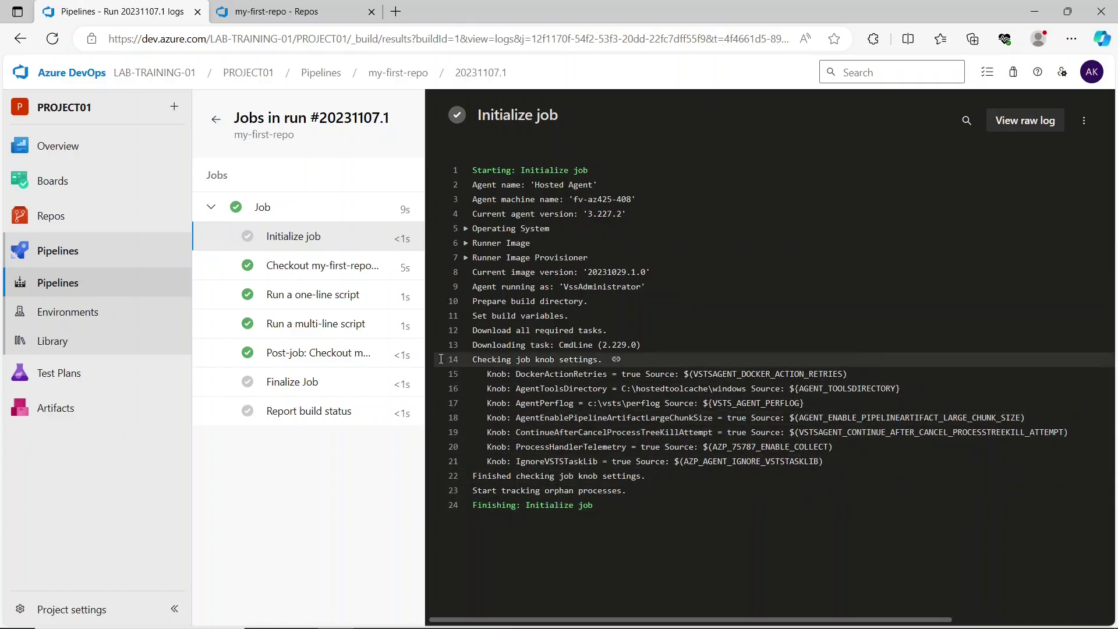
{"action": "left_click", "coordinate": [349, 271]}
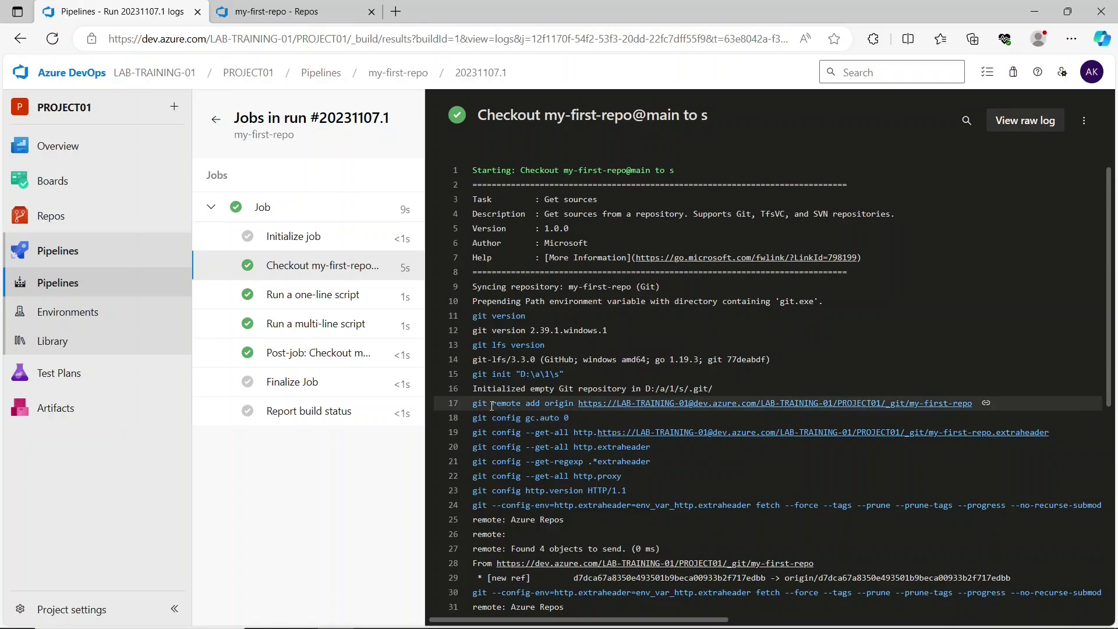
{"action": "left_click_drag", "start_coordinate": [488, 404], "coordinate": [669, 507]}
{"action": "left_click_drag", "start_coordinate": [1112, 316], "coordinate": [1114, 462]}
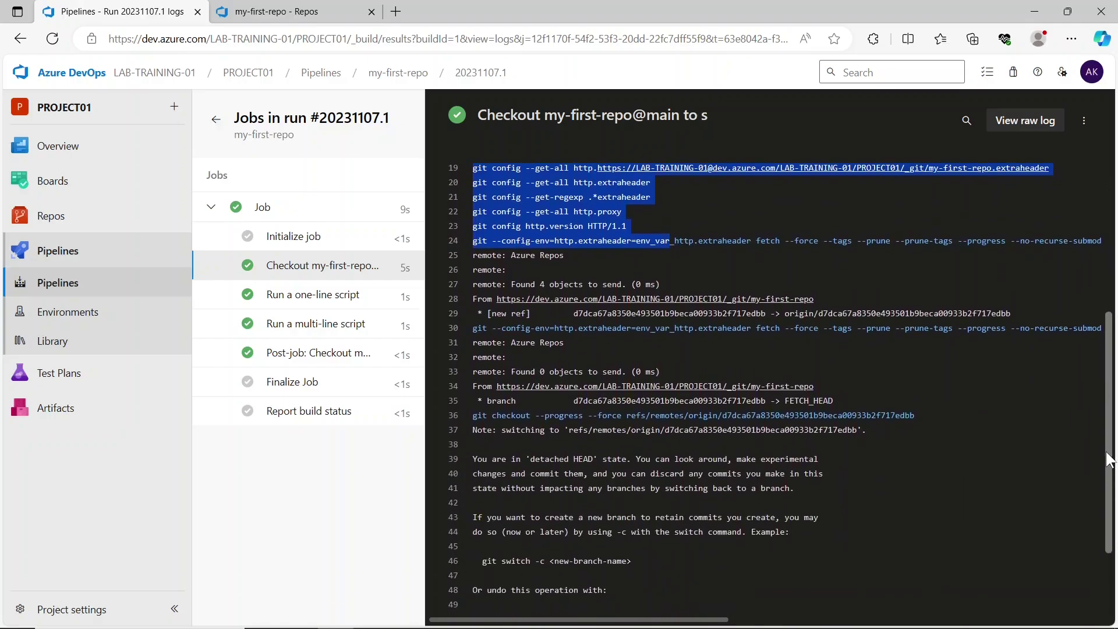
{"action": "left_click", "coordinate": [939, 427]}
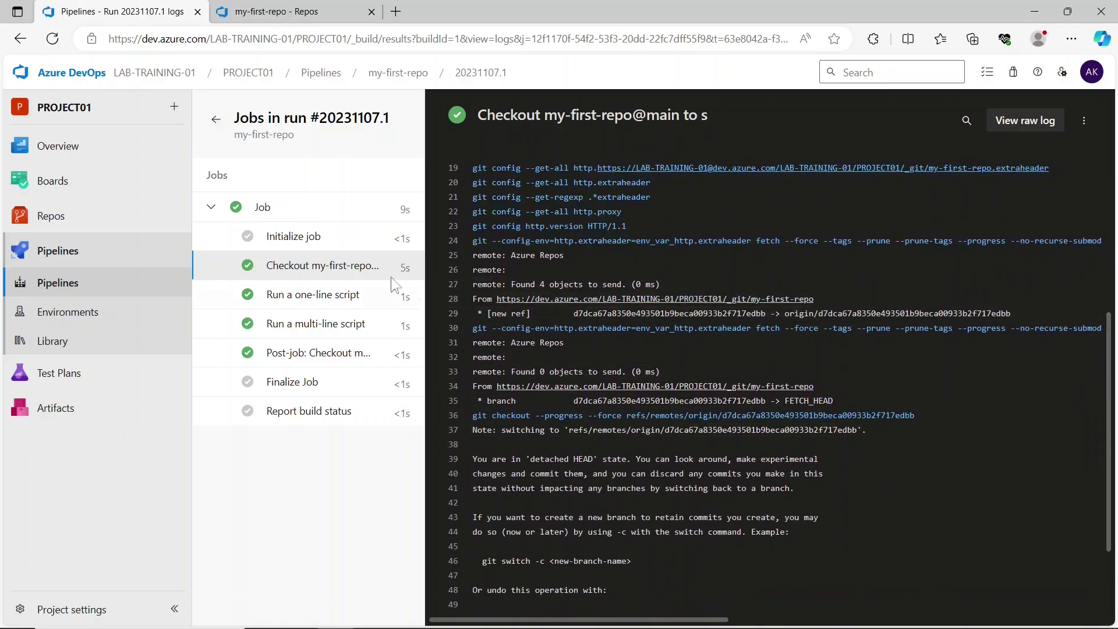
{"action": "left_click", "coordinate": [330, 294]}
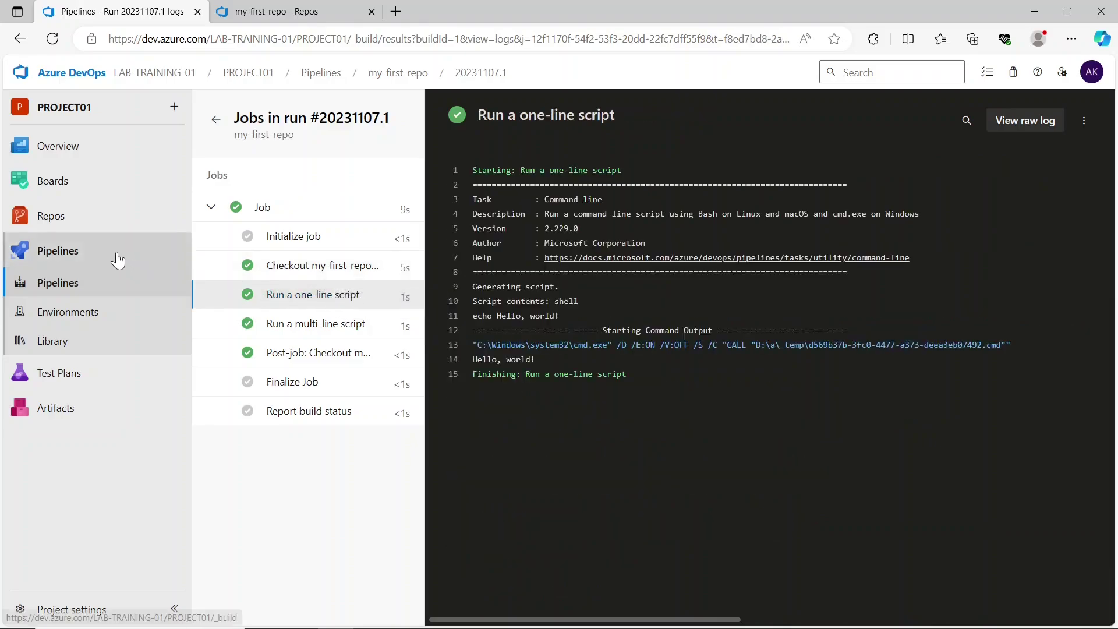
- In the second tab, open the my-first-repo pipeline's YAML for editing and highlight the one-line script's displayName
{"action": "left_click", "coordinate": [318, 7]}
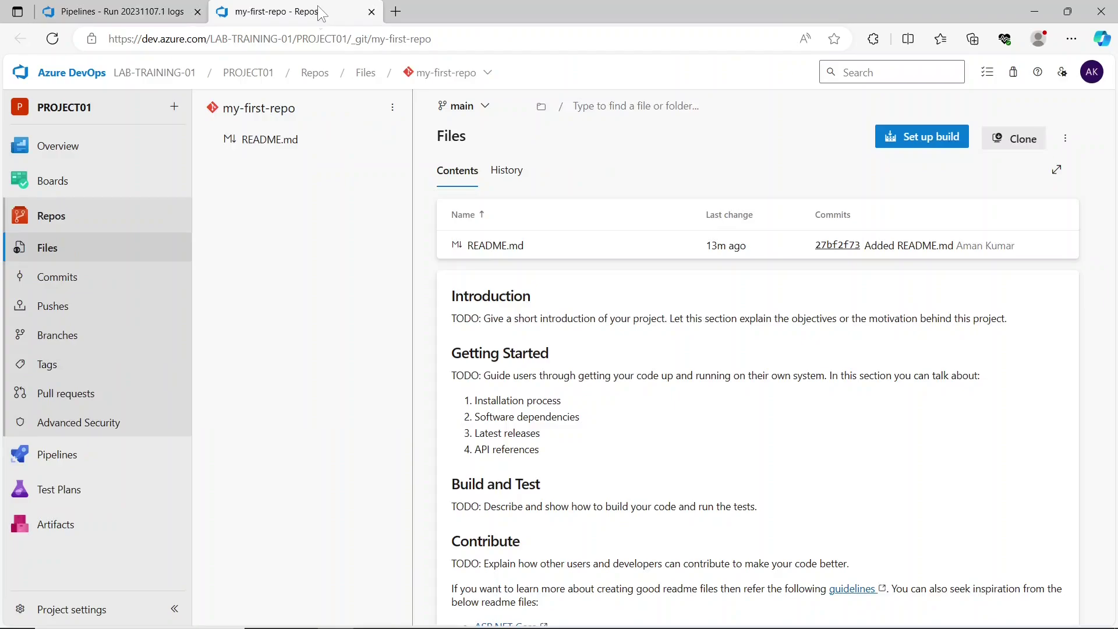
{"action": "left_click", "coordinate": [130, 448]}
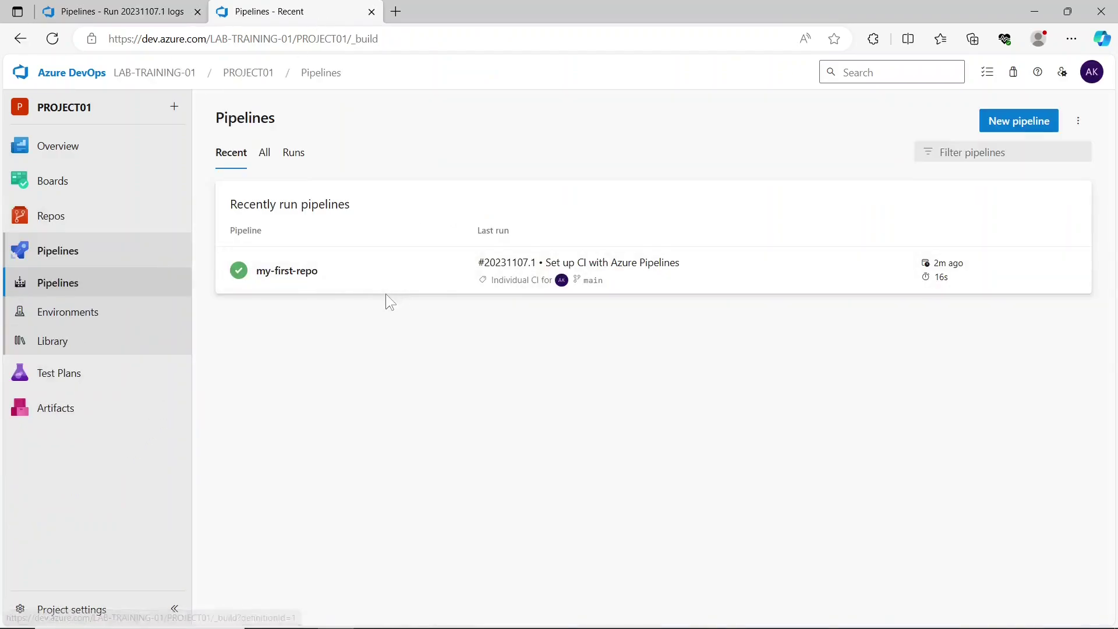
{"action": "left_click", "coordinate": [387, 294]}
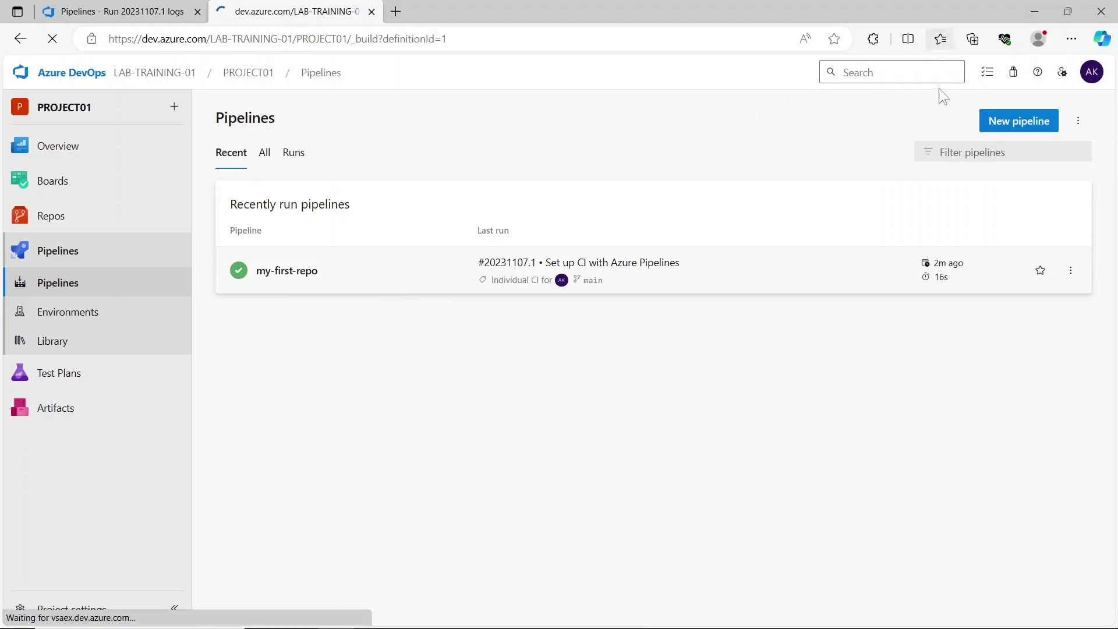
{"action": "left_click", "coordinate": [954, 122]}
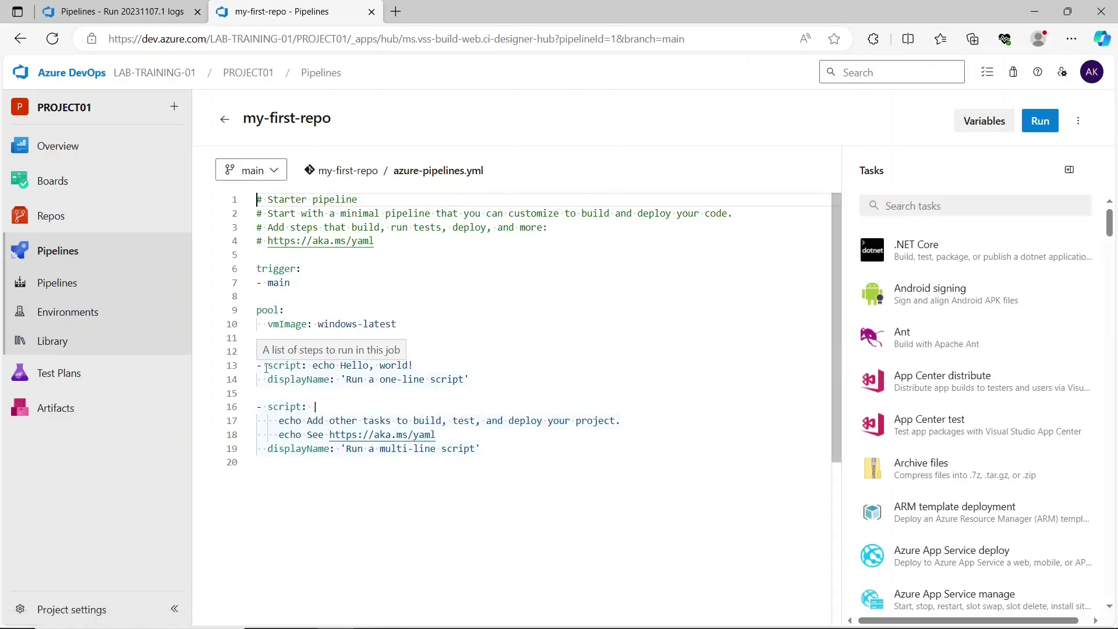
{"action": "left_click_drag", "start_coordinate": [267, 375], "coordinate": [277, 299]}
{"action": "left_click", "coordinate": [478, 384]}
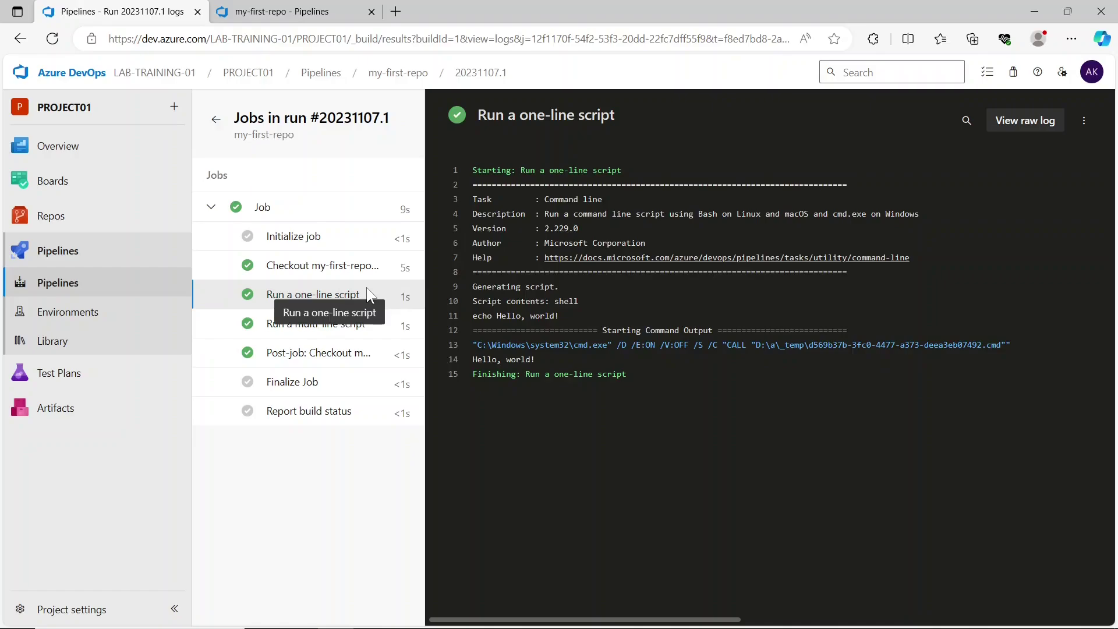
- Match the one-line script in the YAML to its log's Script contents and echoed greeting
{"action": "left_click", "coordinate": [280, 11]}
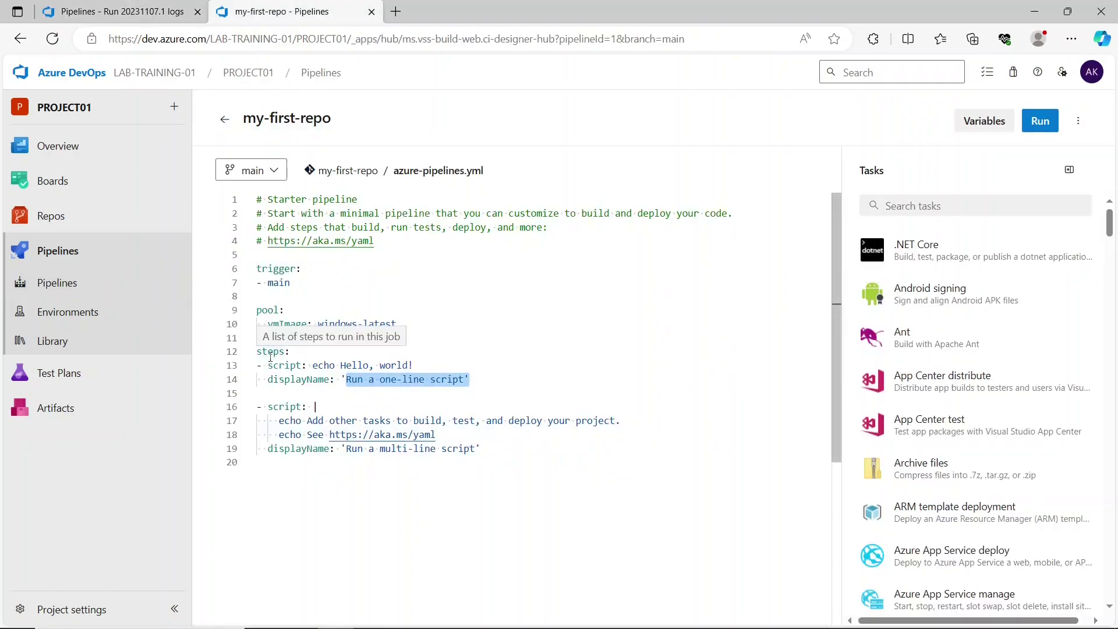
{"action": "left_click_drag", "start_coordinate": [257, 352], "coordinate": [340, 365]}
{"action": "left_click", "coordinate": [416, 365]}
{"action": "left_click", "coordinate": [159, 6]}
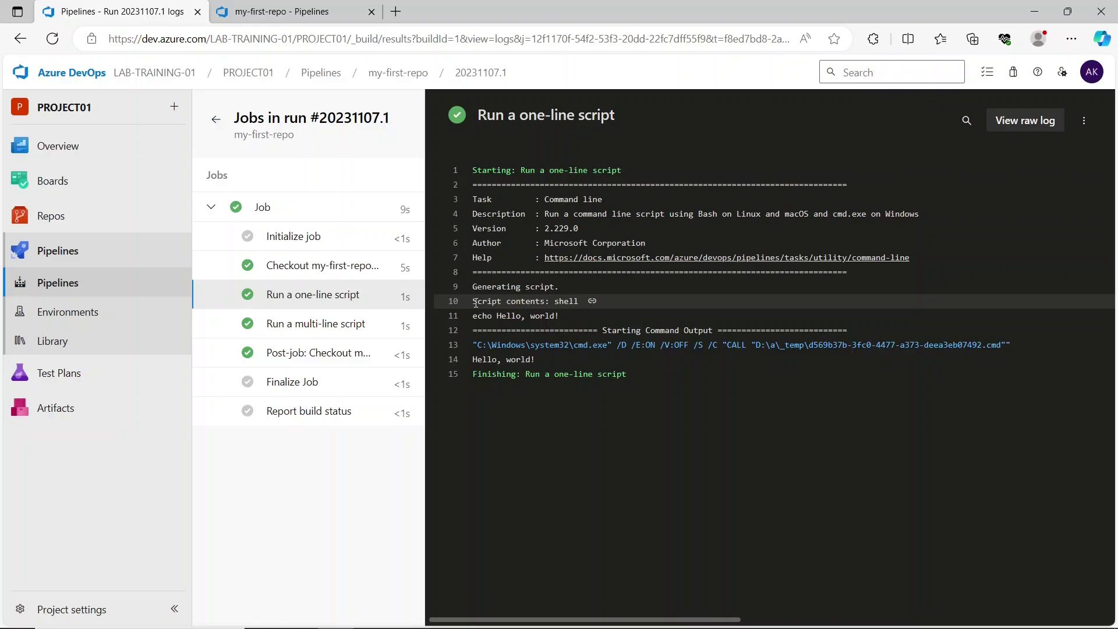
{"action": "left_click_drag", "start_coordinate": [475, 303], "coordinate": [581, 305]}
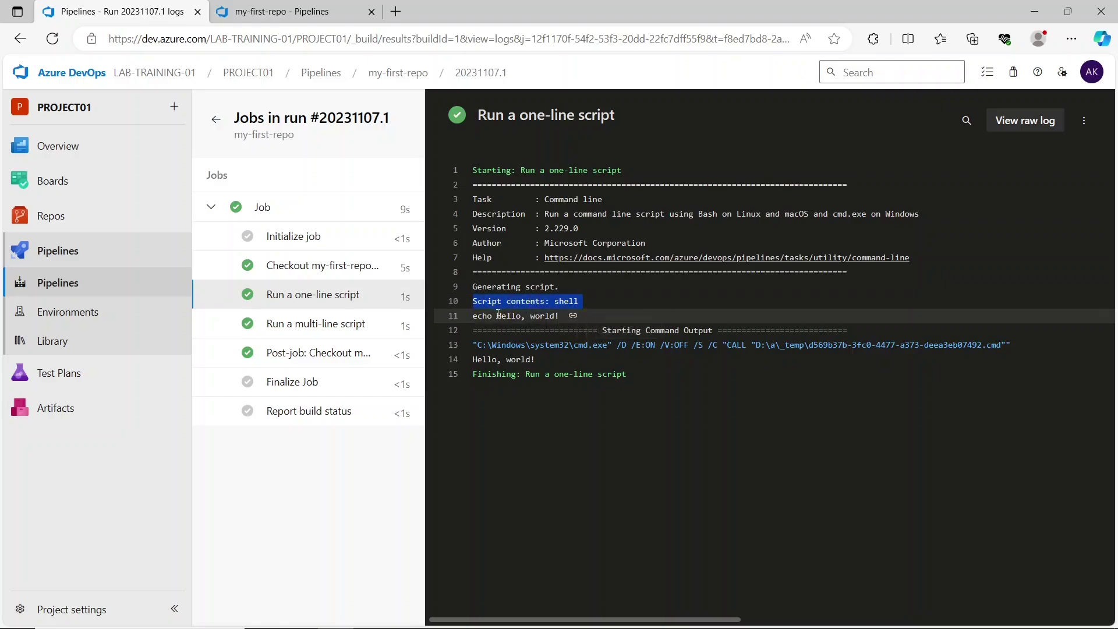
{"action": "left_click_drag", "start_coordinate": [497, 316], "coordinate": [557, 317]}
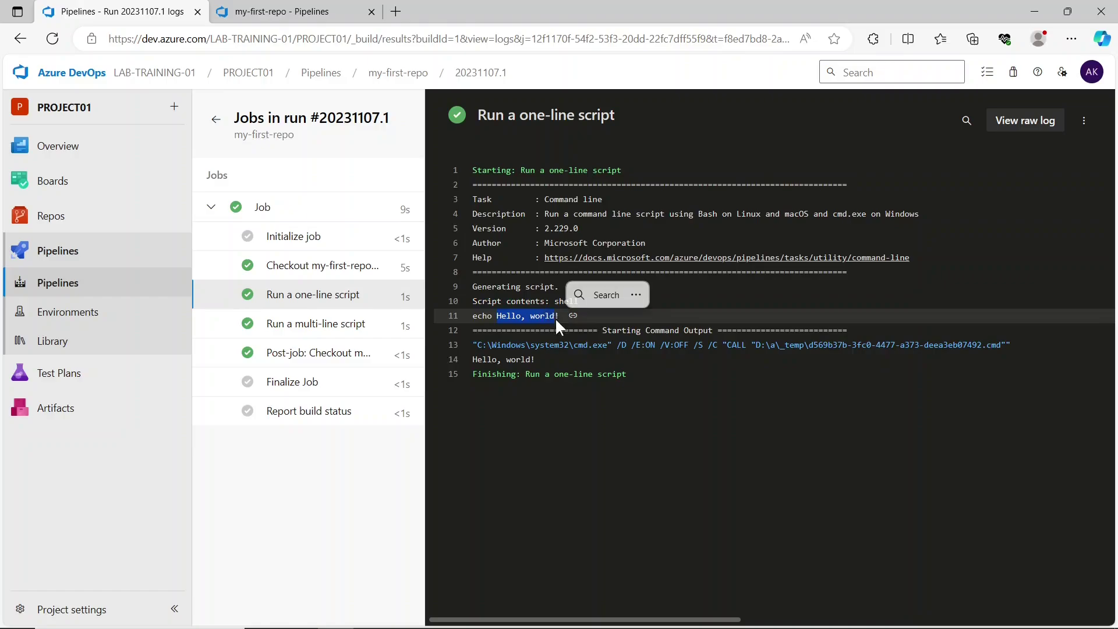
- Open the multi-line script log at 125% zoom and compare its output with YAML lines 17–19
{"action": "left_click", "coordinate": [329, 324]}
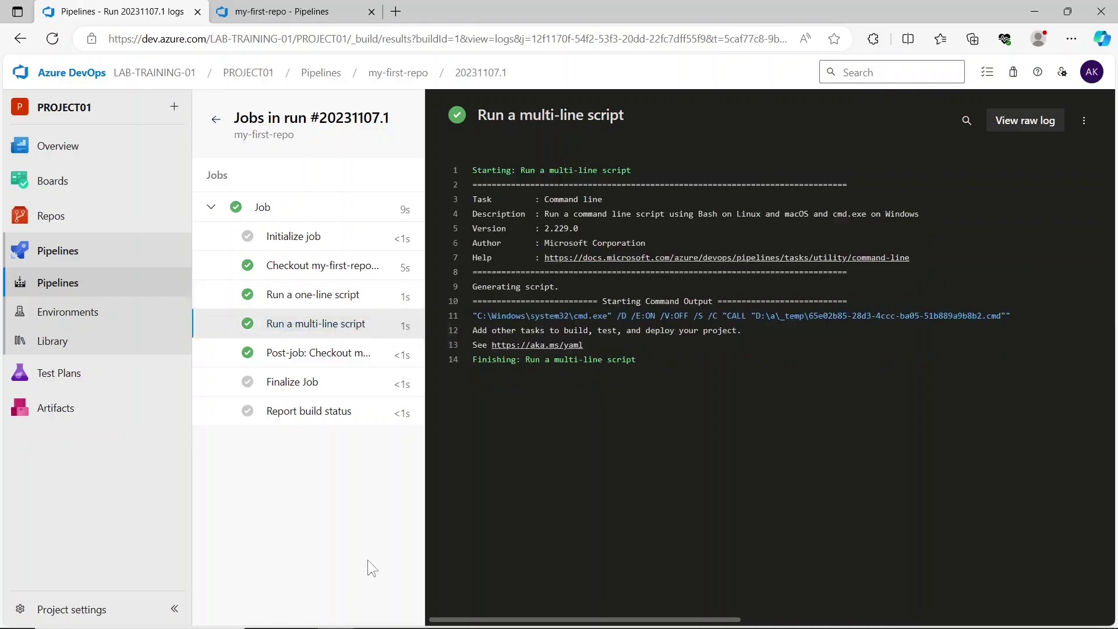
{"action": "key", "text": "ctrl+plus"}
{"action": "key", "text": "ctrl+plus"}
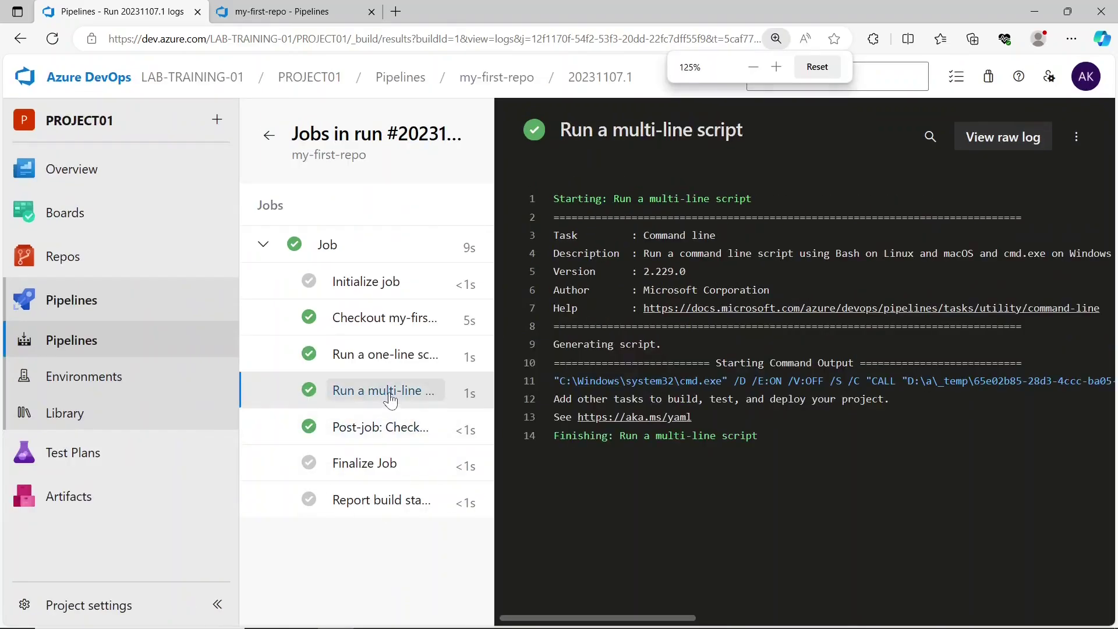
{"action": "left_click", "coordinate": [269, 7]}
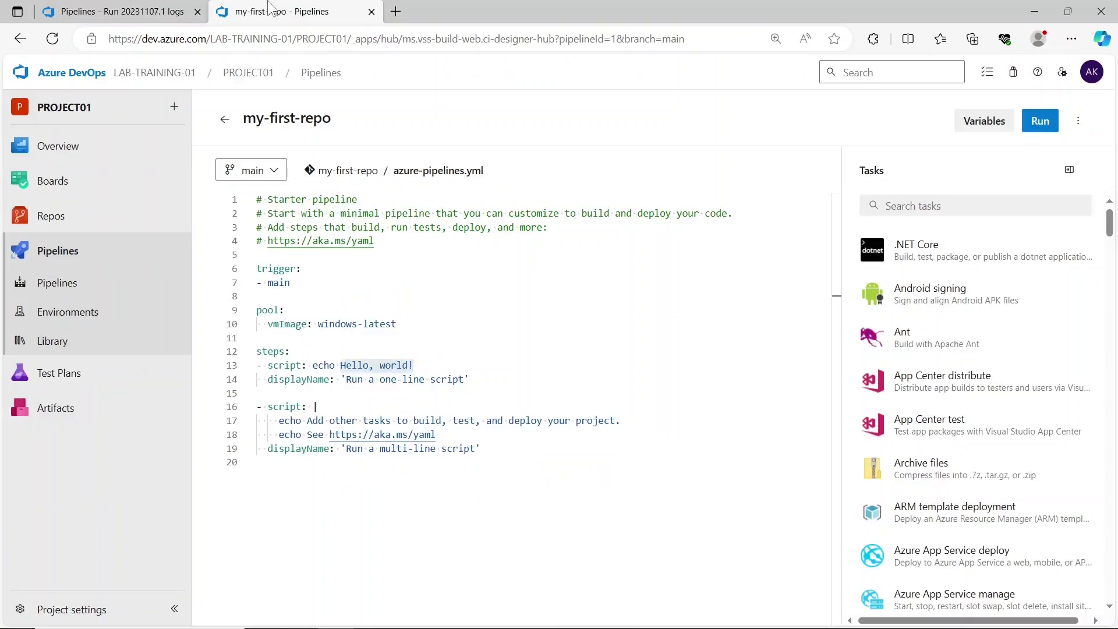
{"action": "left_click_drag", "start_coordinate": [432, 548], "coordinate": [595, 551]}
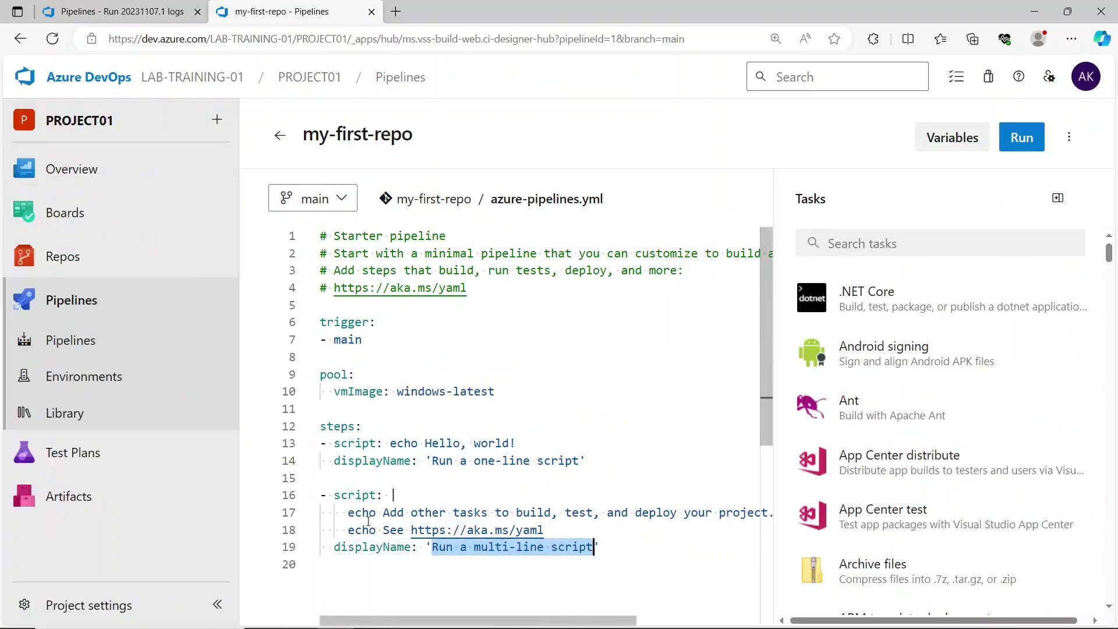
{"action": "left_click_drag", "start_coordinate": [381, 512], "coordinate": [569, 545]}
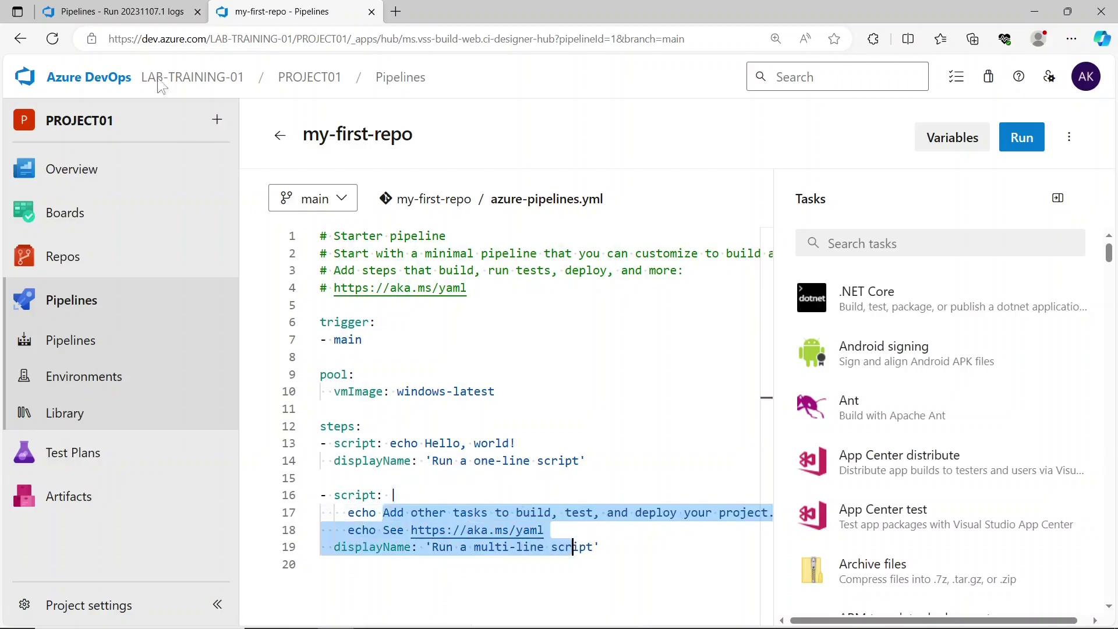
{"action": "left_click", "coordinate": [116, 13]}
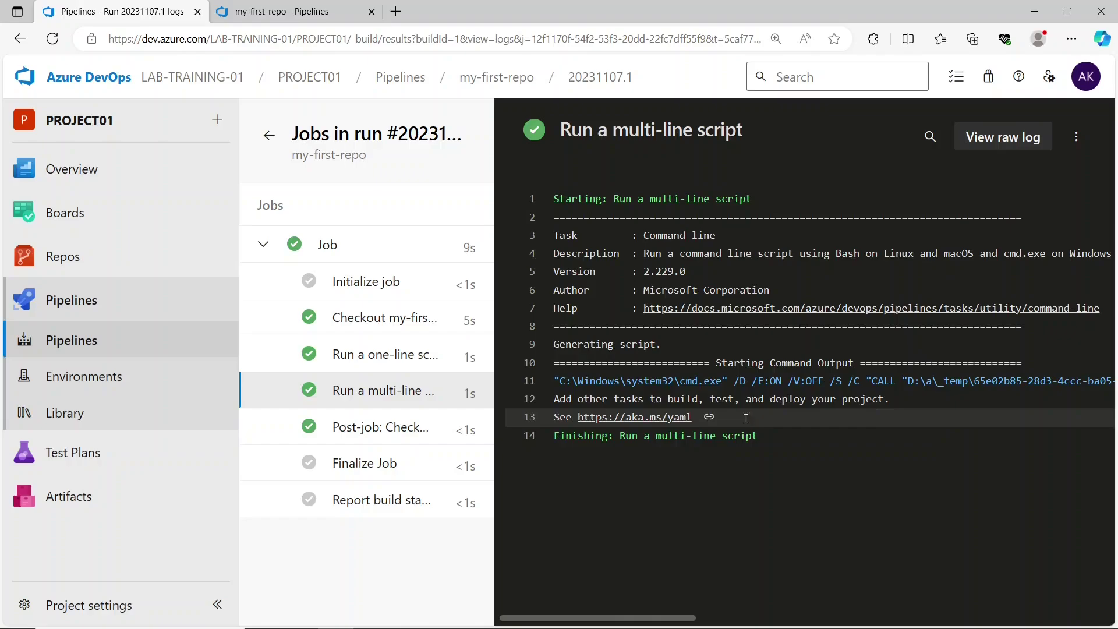
{"action": "left_click_drag", "start_coordinate": [746, 419], "coordinate": [547, 401]}
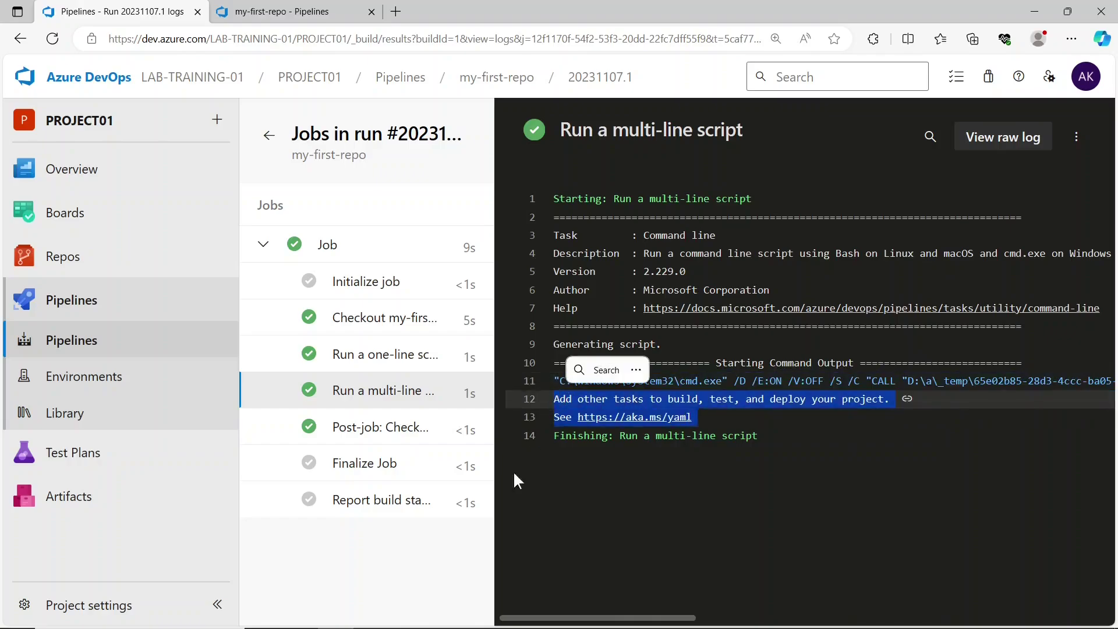
{"action": "left_click", "coordinate": [427, 569]}
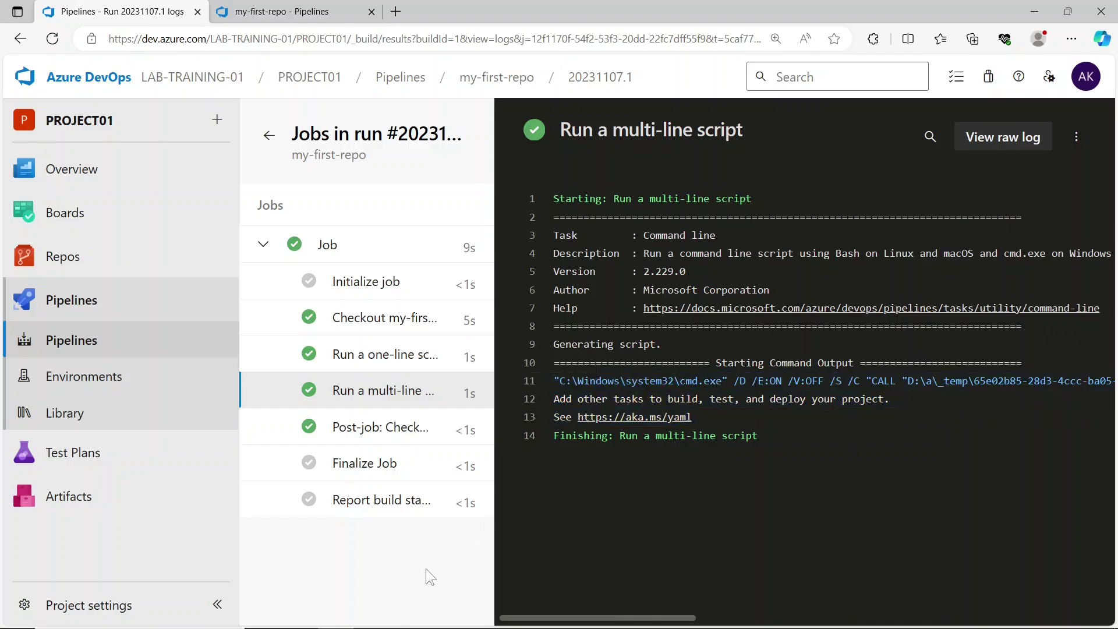
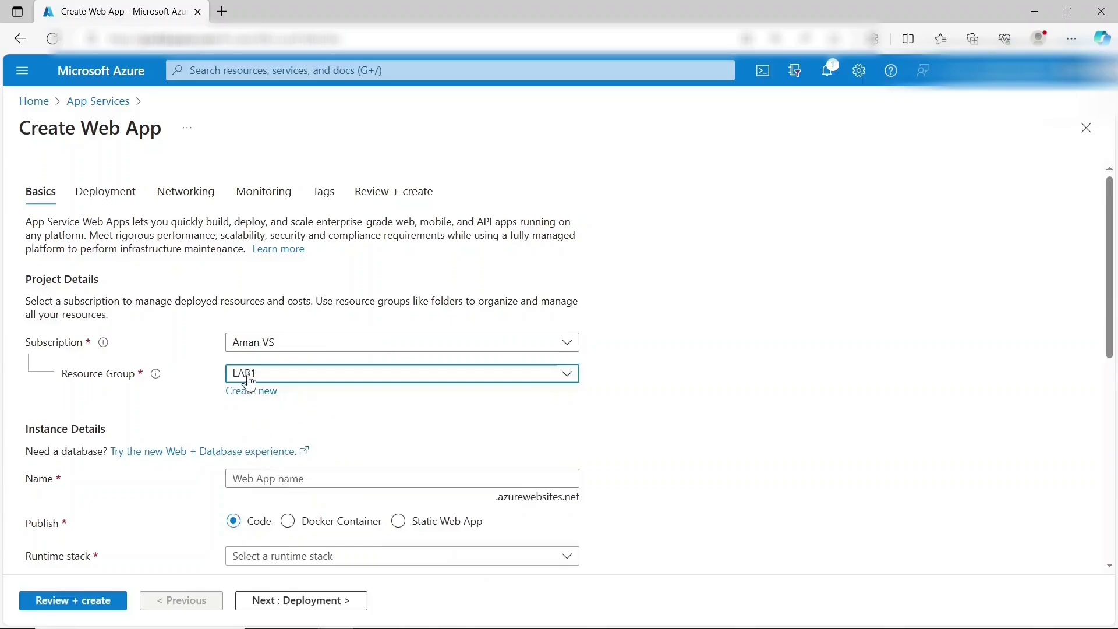
- Name the new web app reactapp12341
{"action": "scroll", "coordinate": [355, 423], "scroll_direction": "down", "scroll_amount": 2}
{"action": "left_click", "coordinate": [344, 357]}
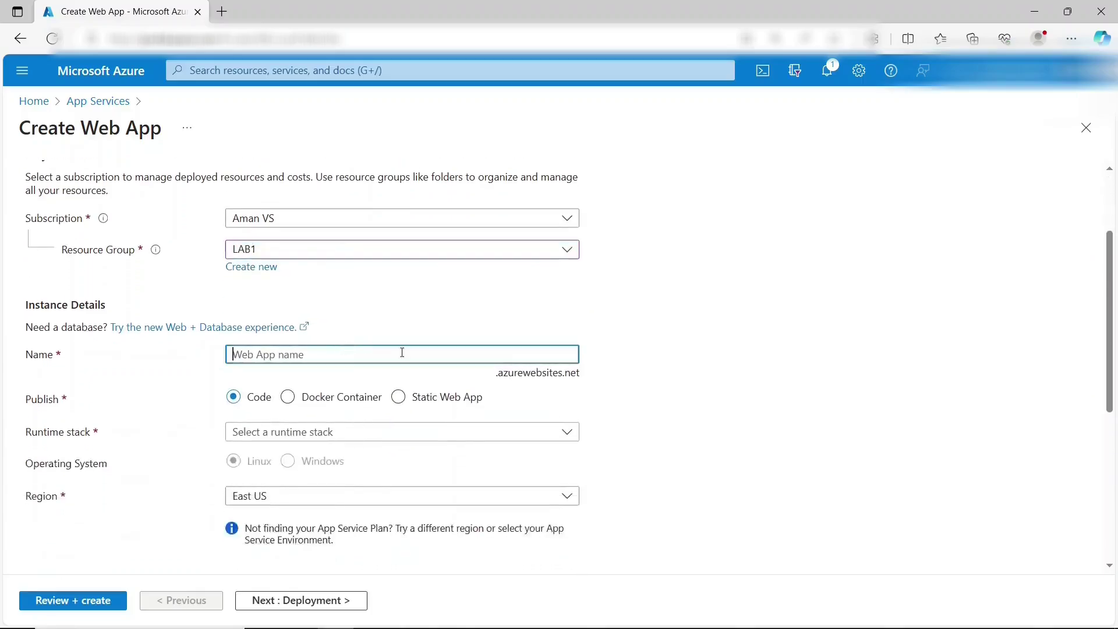
{"action": "type", "text": "r"}
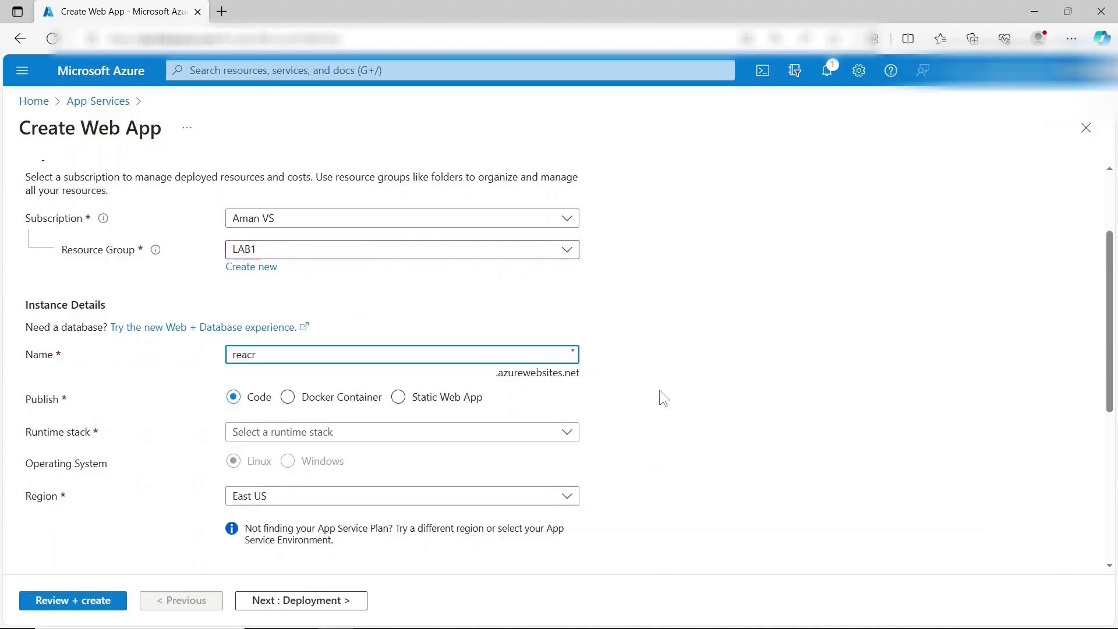
{"action": "key", "text": "BackSpace"}
{"action": "type", "text": "tapp1234"}
{"action": "scroll", "coordinate": [303, 411], "scroll_direction": "down", "scroll_amount": 1}
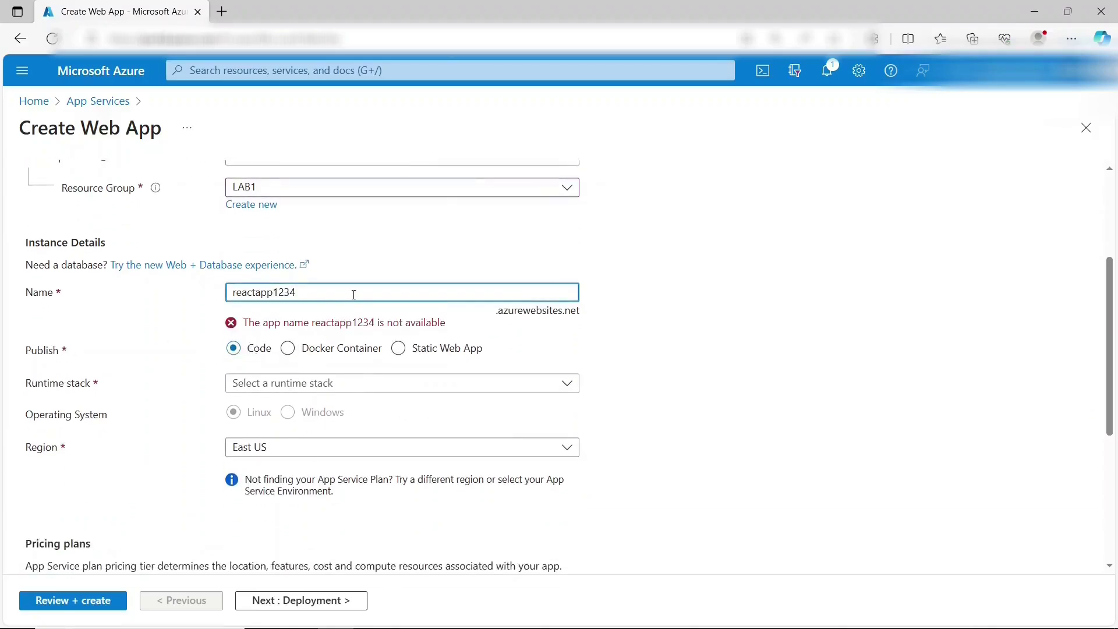
{"action": "type", "text": "1"}
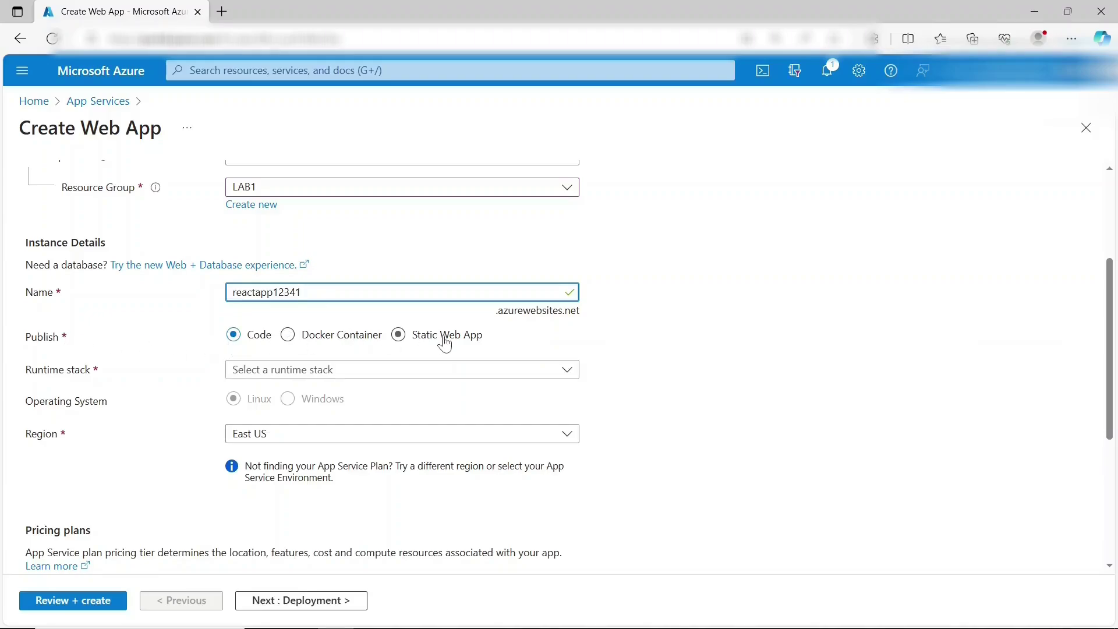
- Choose Node 18 LTS on Windows, keeping East US and the Free F1 plan
{"action": "left_click", "coordinate": [257, 375]}
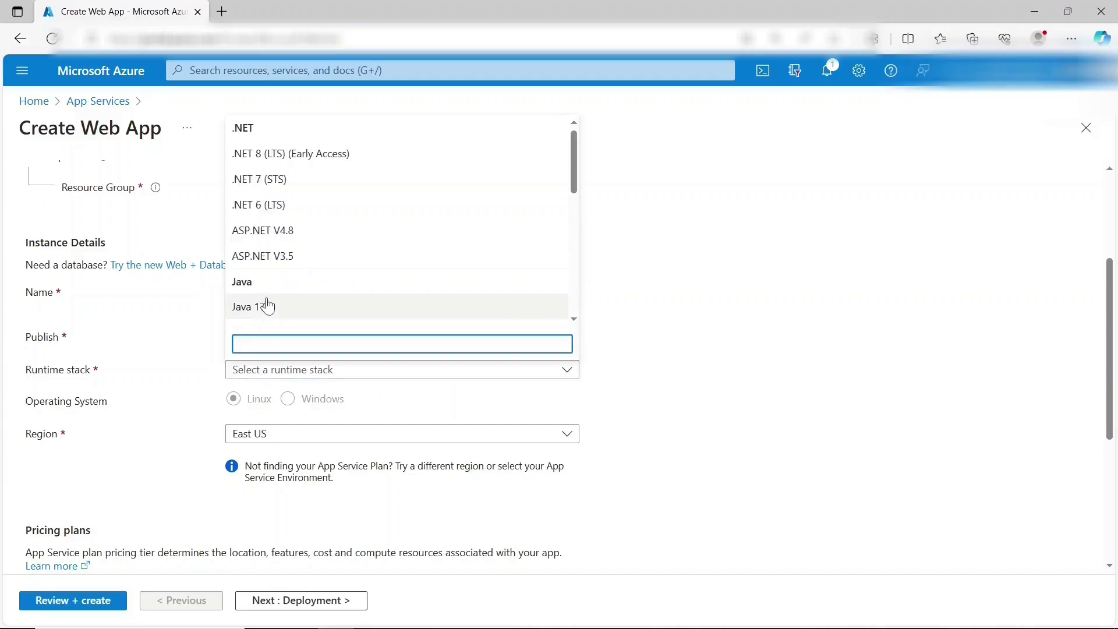
{"action": "scroll", "coordinate": [267, 304], "scroll_direction": "down", "scroll_amount": 2}
{"action": "scroll", "coordinate": [268, 306], "scroll_direction": "down", "scroll_amount": 4}
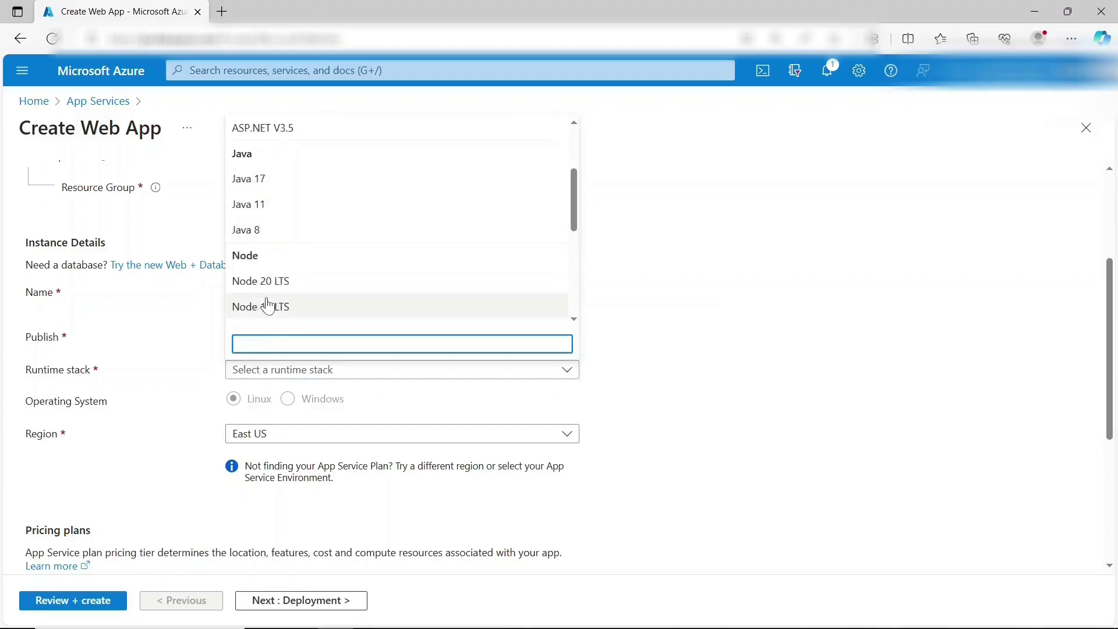
{"action": "left_click", "coordinate": [281, 284]}
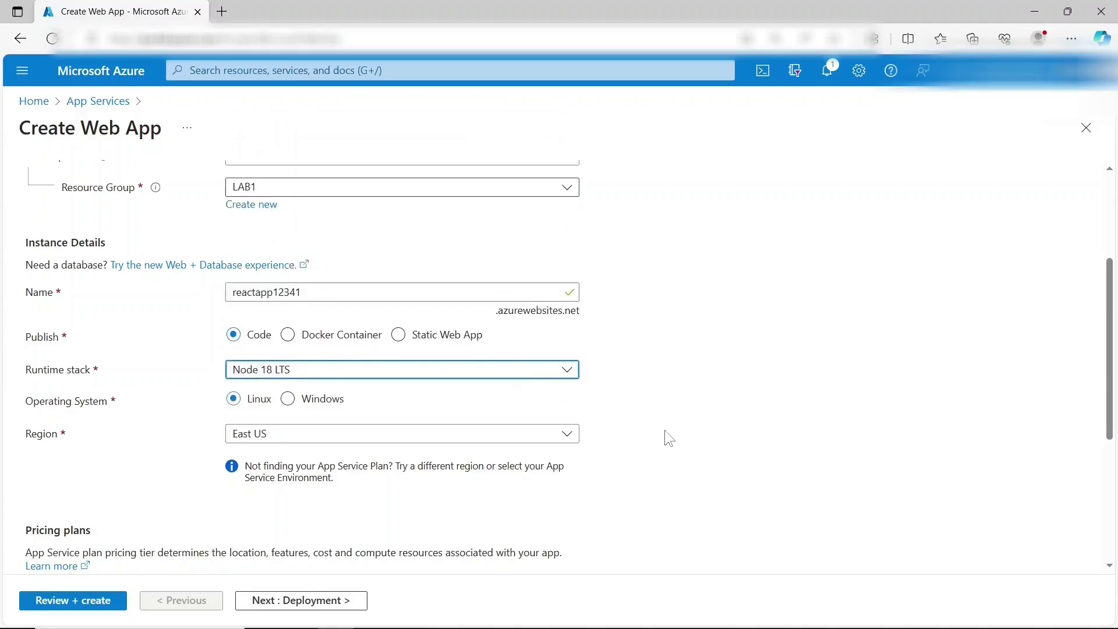
{"action": "left_click", "coordinate": [543, 377]}
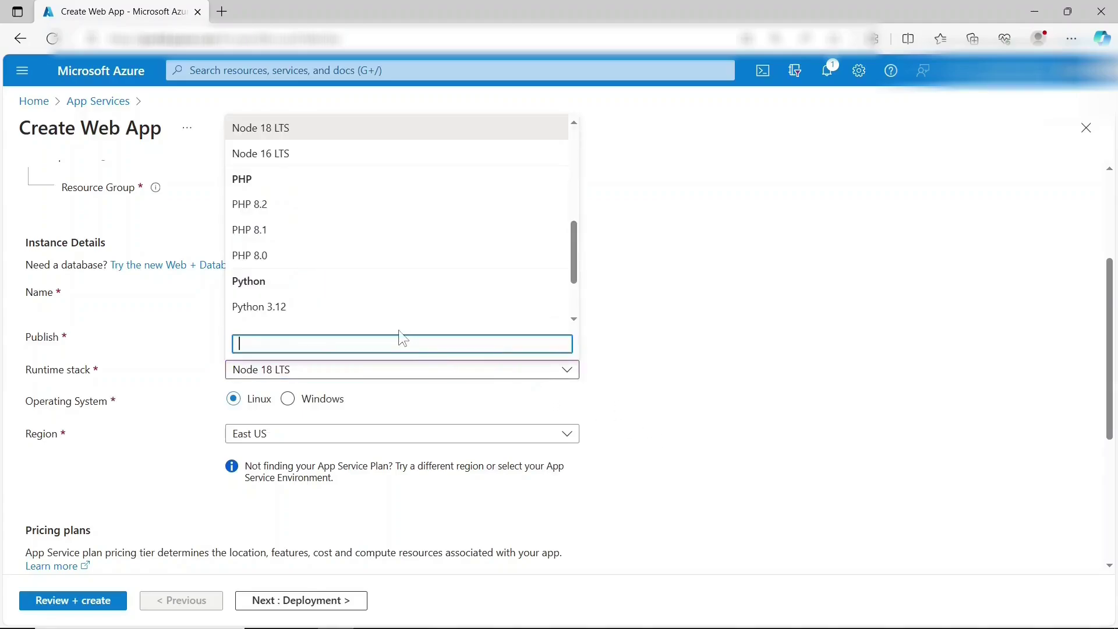
{"action": "left_click", "coordinate": [674, 332]}
{"action": "scroll", "coordinate": [676, 338], "scroll_direction": "down", "scroll_amount": 1}
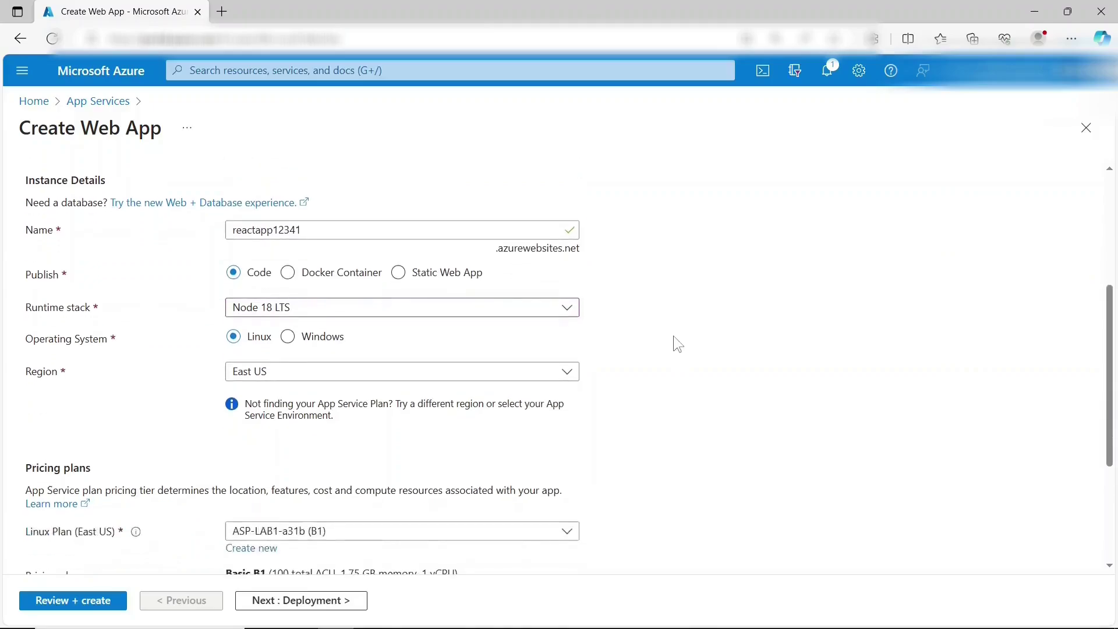
{"action": "left_click", "coordinate": [317, 338]}
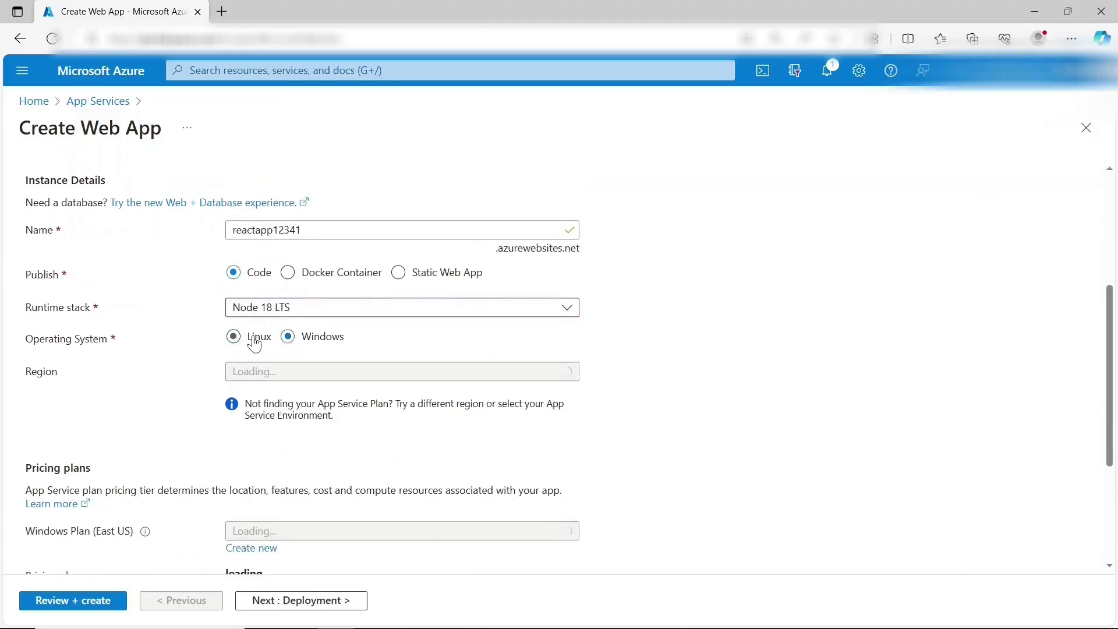
{"action": "scroll", "coordinate": [750, 341], "scroll_direction": "down", "scroll_amount": 1}
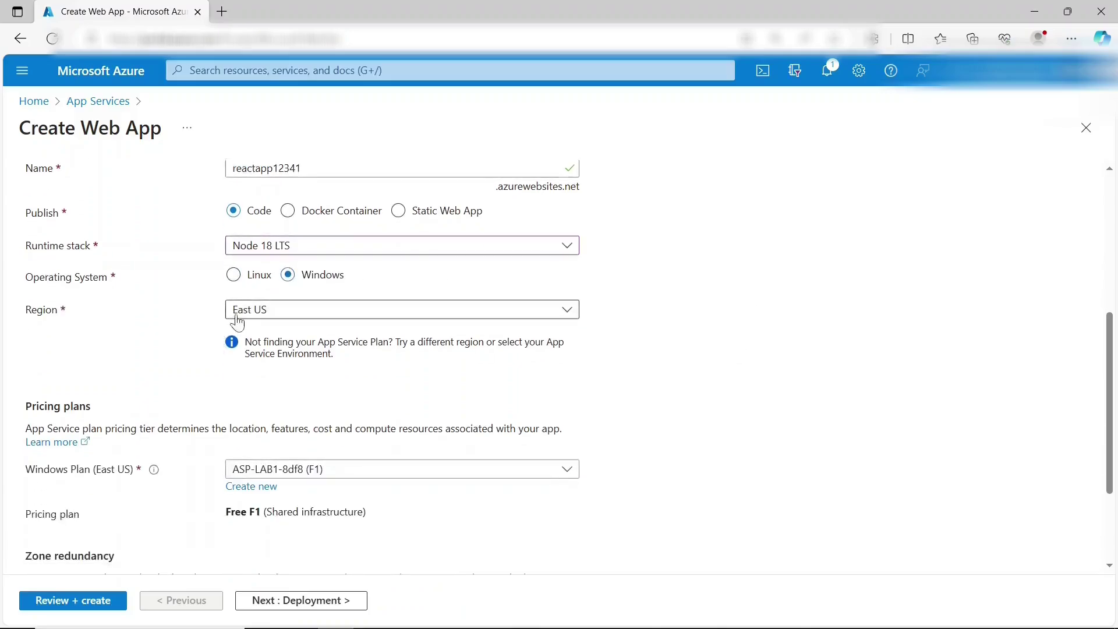
{"action": "scroll", "coordinate": [235, 324], "scroll_direction": "down", "scroll_amount": 2}
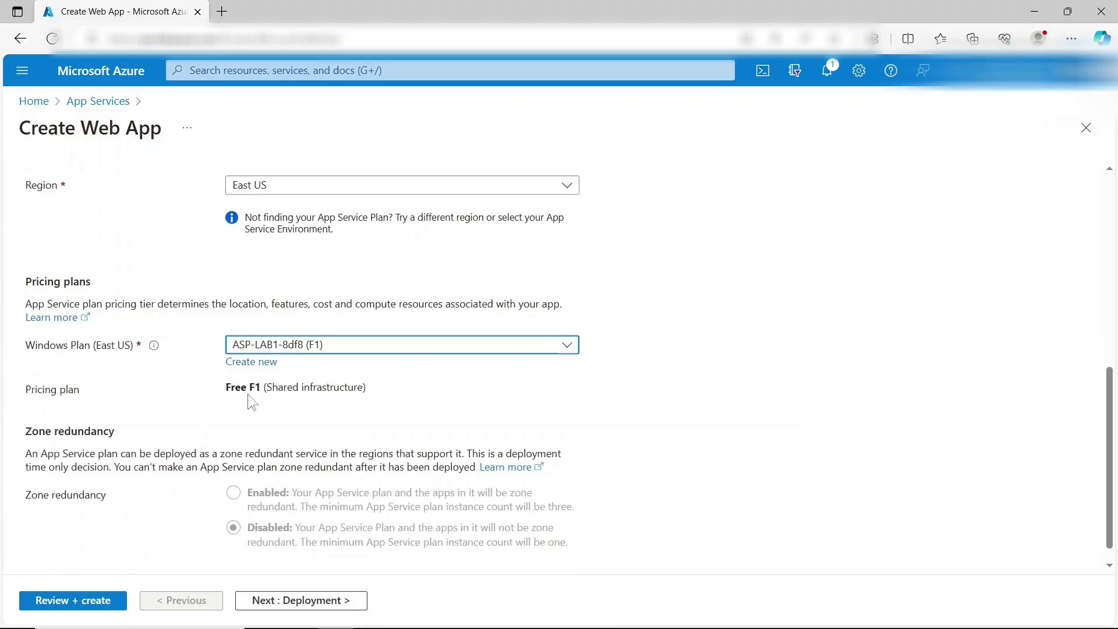
{"action": "scroll", "coordinate": [249, 396], "scroll_direction": "down", "scroll_amount": 1}
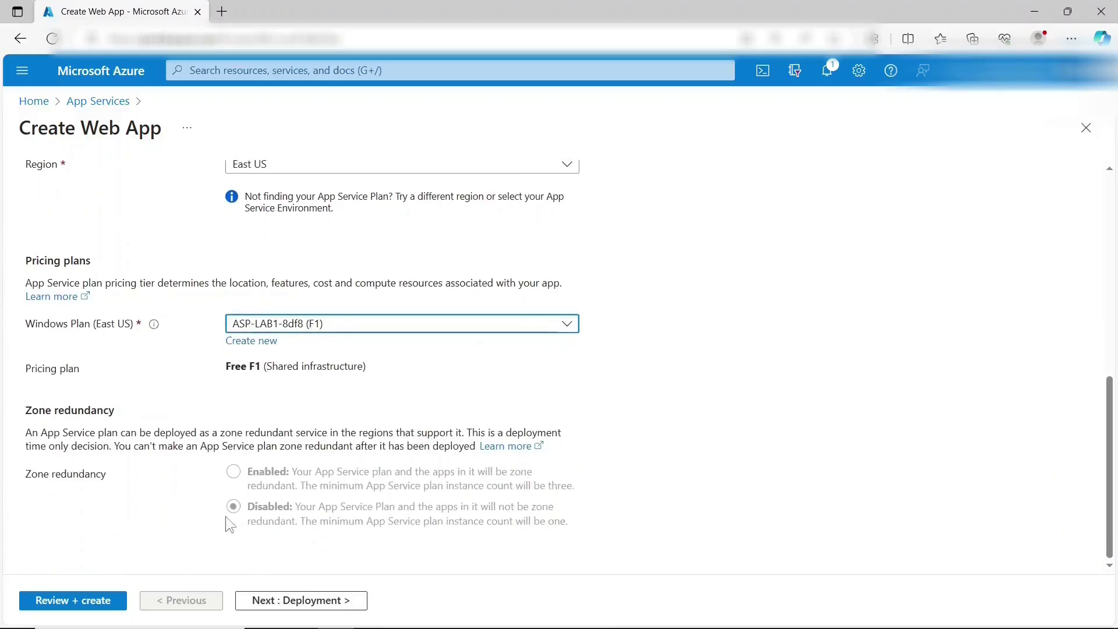
{"action": "scroll", "coordinate": [228, 522], "scroll_direction": "up", "scroll_amount": 8}
{"action": "scroll", "coordinate": [226, 519], "scroll_direction": "down", "scroll_amount": 8}
- Skip through Deployment, Networking, Monitoring and Tags to Review + create, then create reactapp12341
{"action": "left_click", "coordinate": [281, 604]}
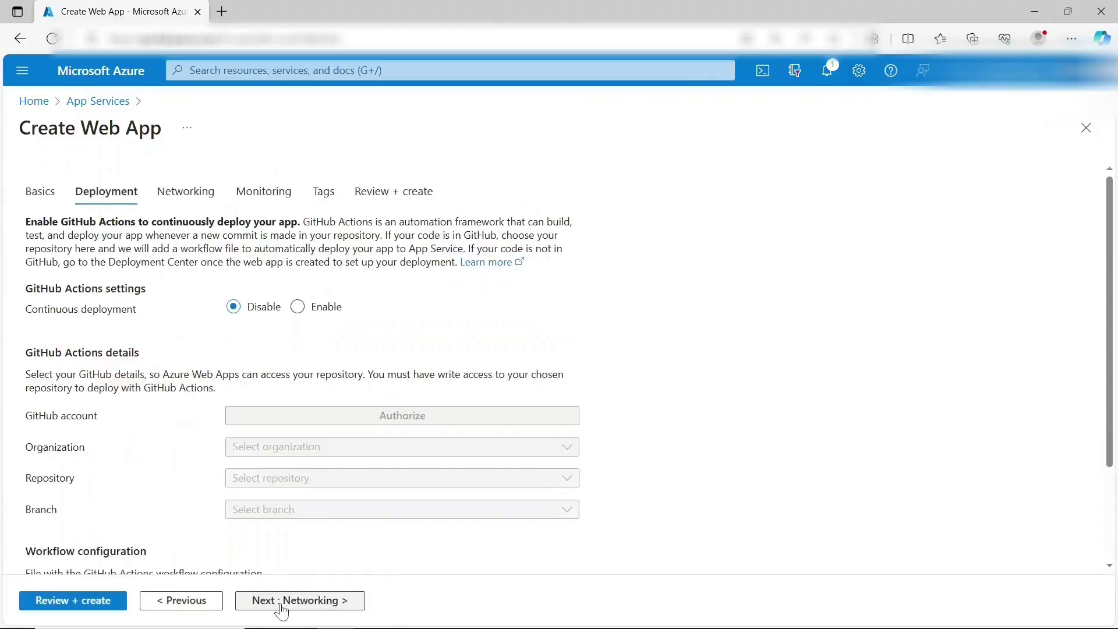
{"action": "left_click", "coordinate": [282, 605]}
{"action": "left_click", "coordinate": [282, 605]}
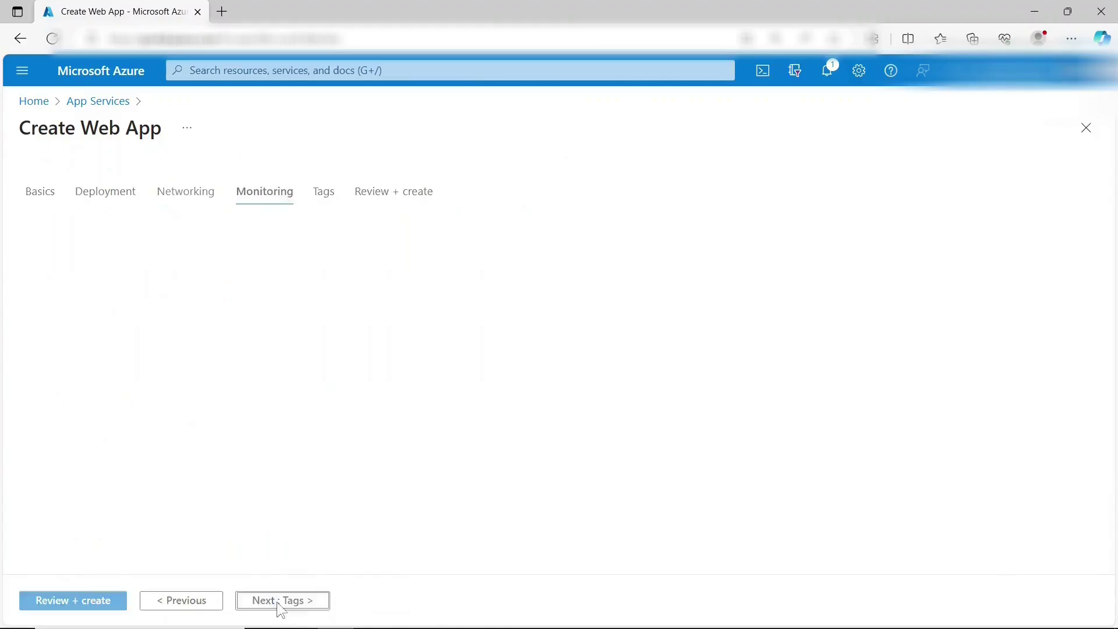
{"action": "left_click", "coordinate": [281, 605]}
{"action": "left_click", "coordinate": [282, 605]}
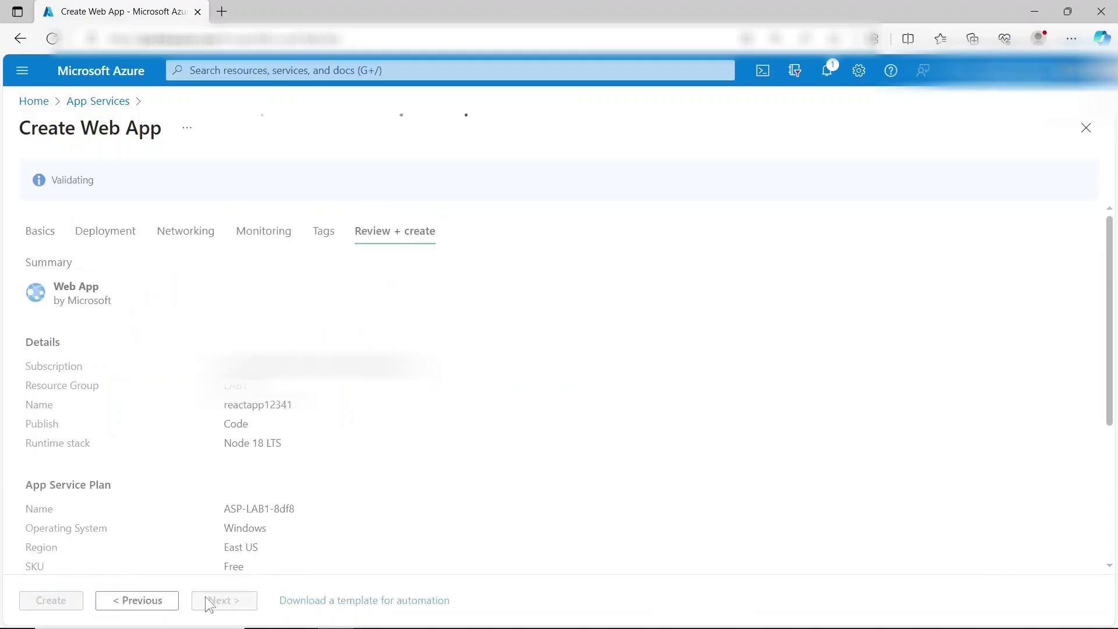
{"action": "left_click", "coordinate": [69, 601]}
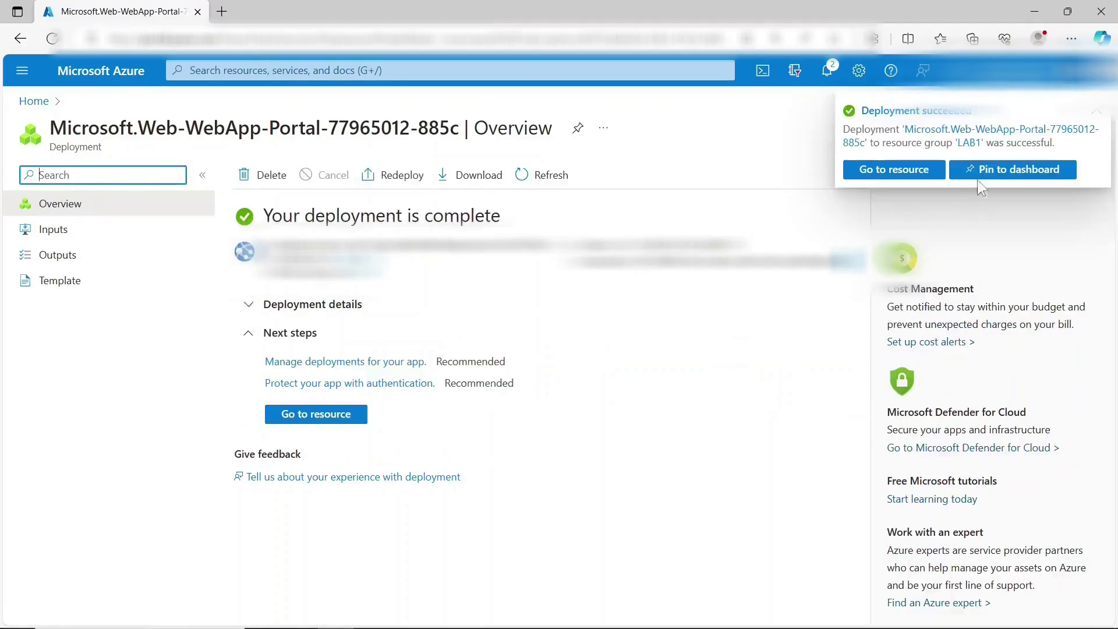
- Go to the reactapp12341 resource and browse its default placeholder site
{"action": "left_click", "coordinate": [900, 169]}
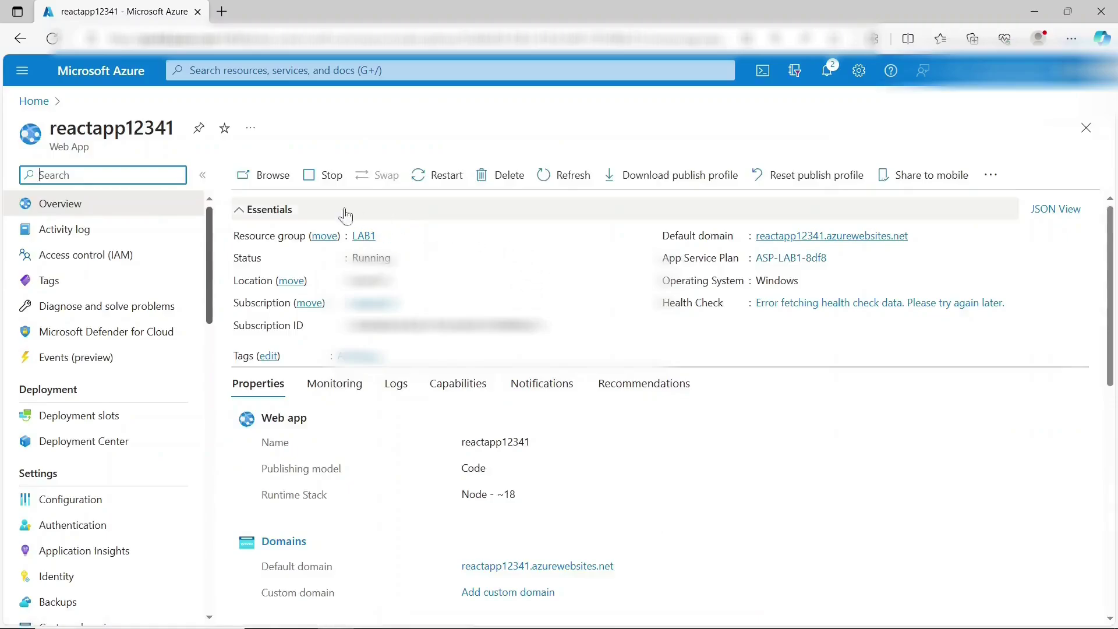
{"action": "left_click", "coordinate": [267, 175]}
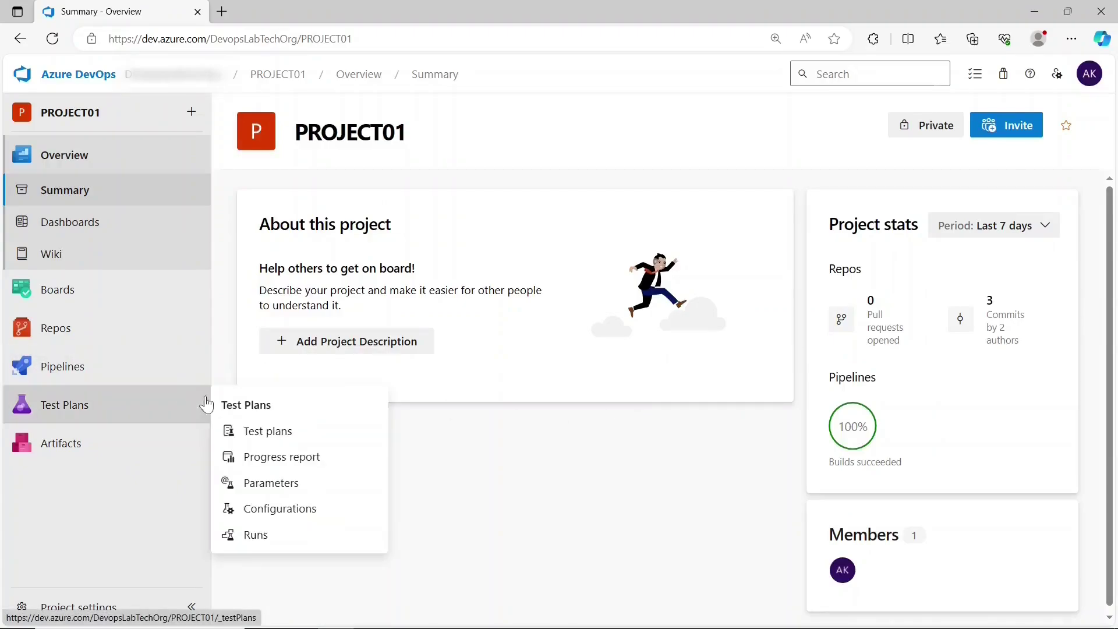
- Inspect the drop artifact of HelloWorld-react-app-pipeline run #20231114.1, then go to Releases
{"action": "mouse_move", "coordinate": [193, 377]}
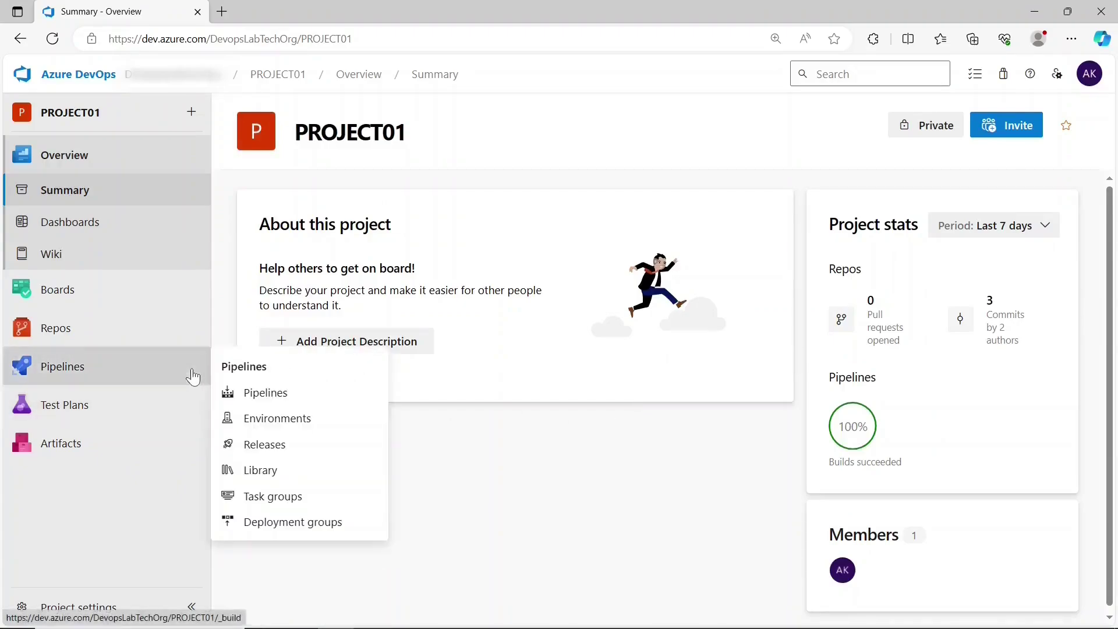
{"action": "left_click", "coordinate": [266, 394]}
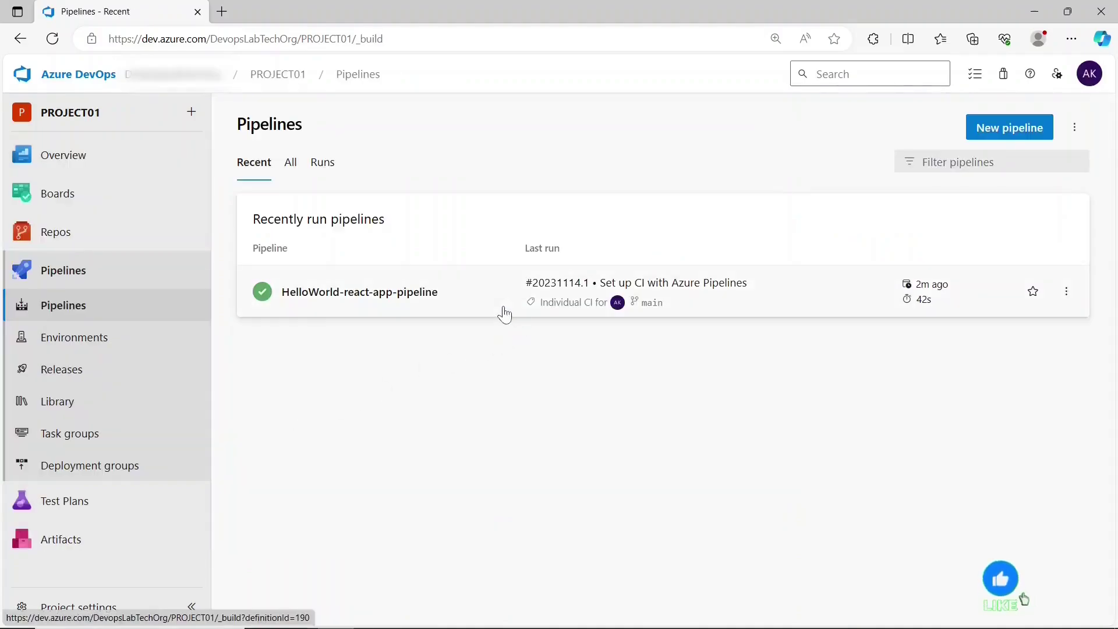
{"action": "left_click", "coordinate": [504, 306]}
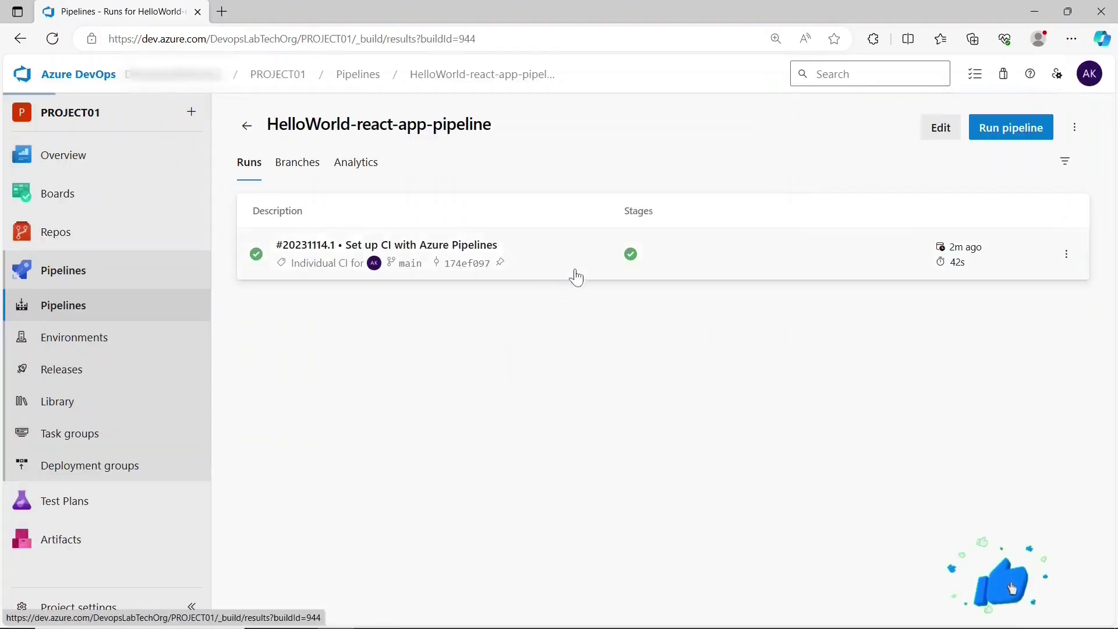
{"action": "left_click", "coordinate": [574, 275]}
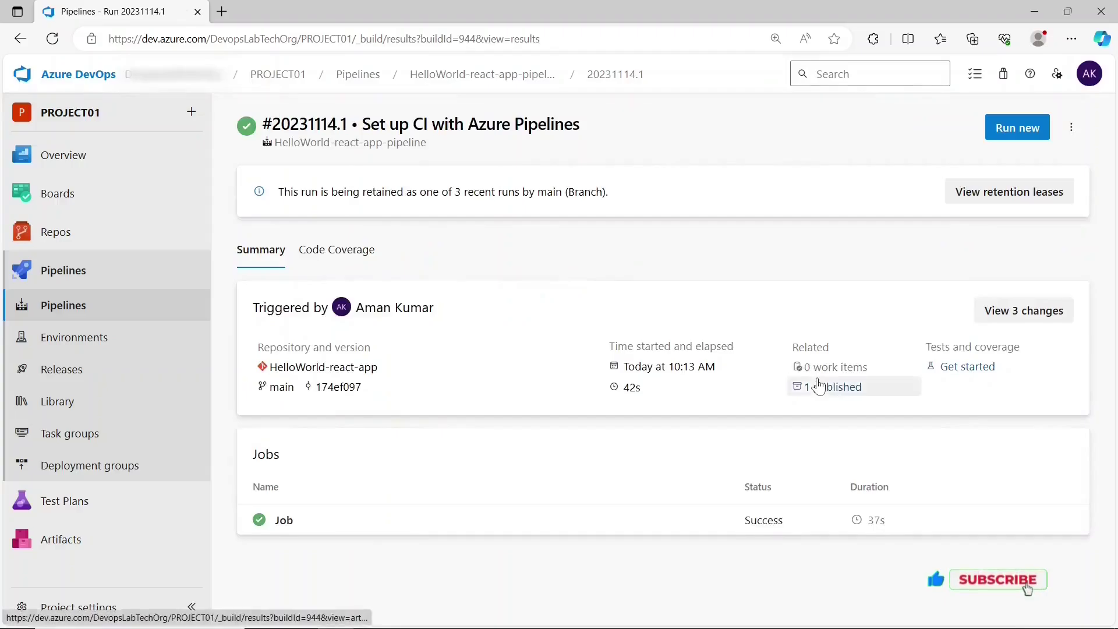
{"action": "left_click", "coordinate": [813, 383]}
{"action": "left_click", "coordinate": [367, 241]}
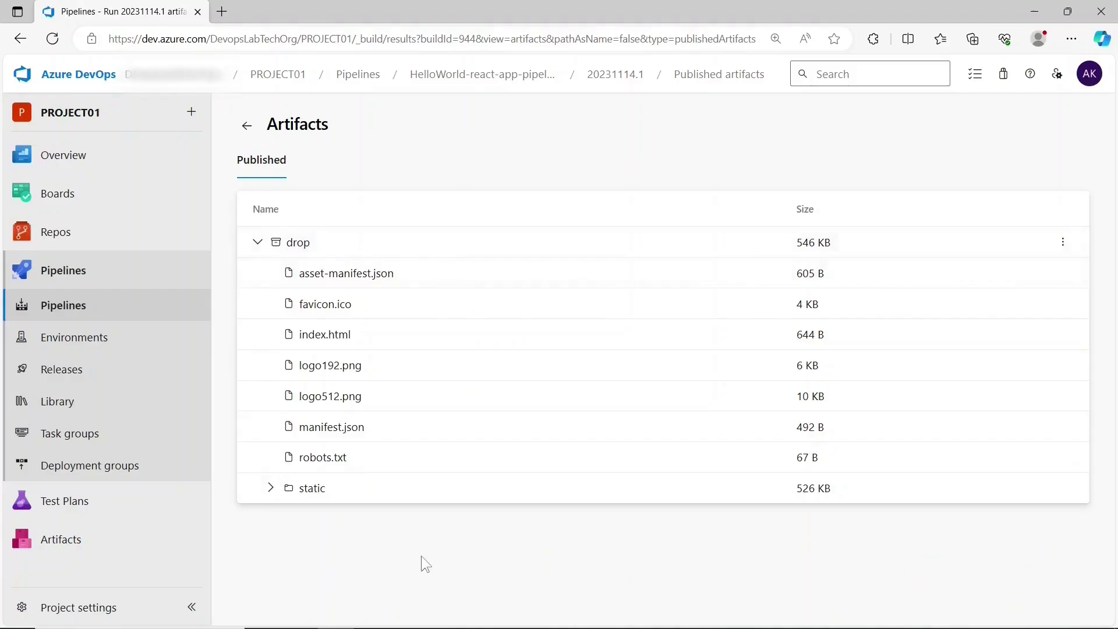
{"action": "left_click", "coordinate": [110, 372]}
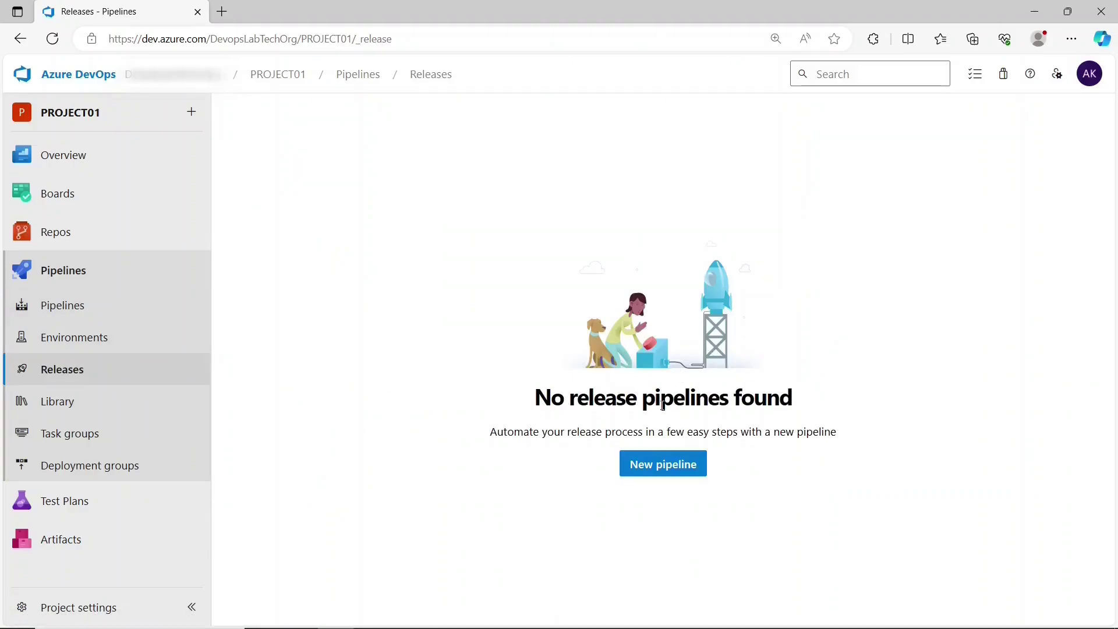
- Start a release pipeline without a template and name it Reactapp-release-pipeline
{"action": "left_click", "coordinate": [686, 469]}
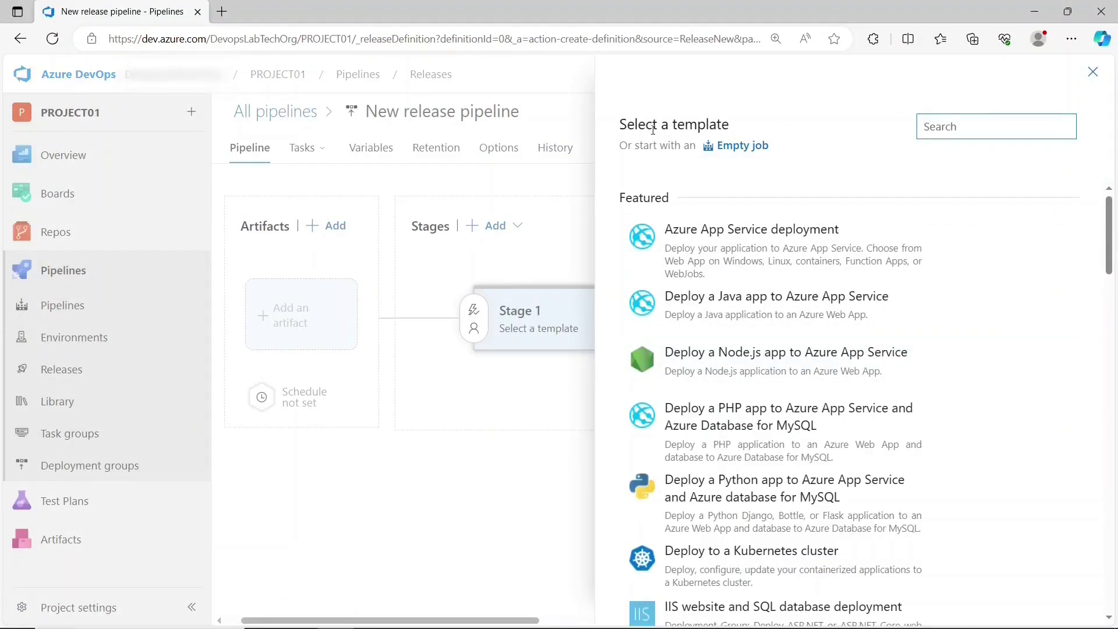
{"action": "left_click", "coordinate": [1093, 72]}
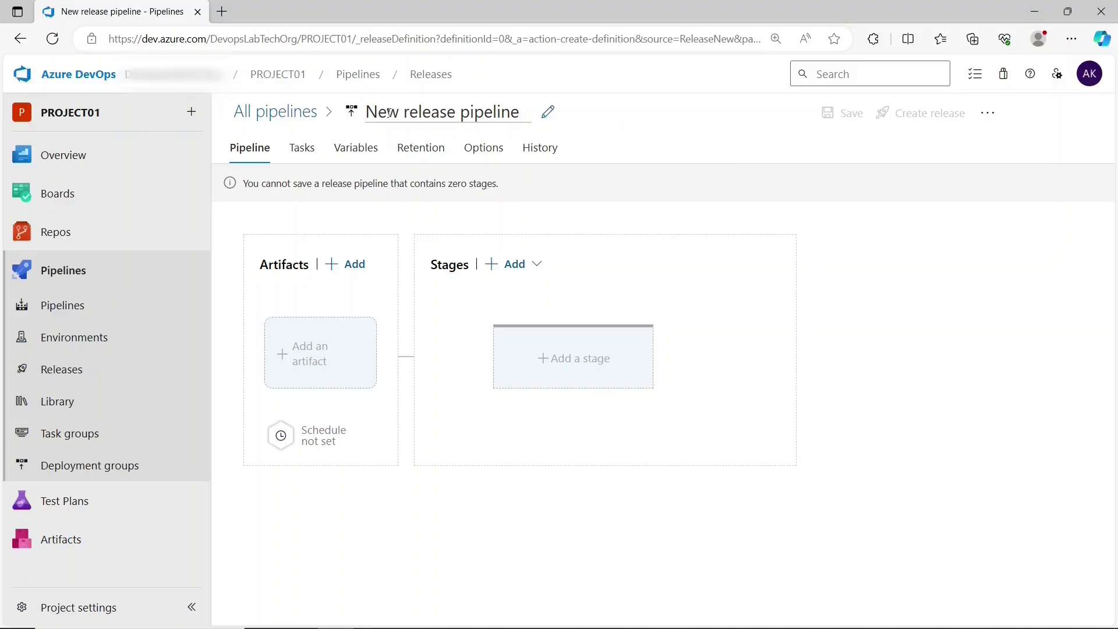
{"action": "left_click", "coordinate": [443, 112]}
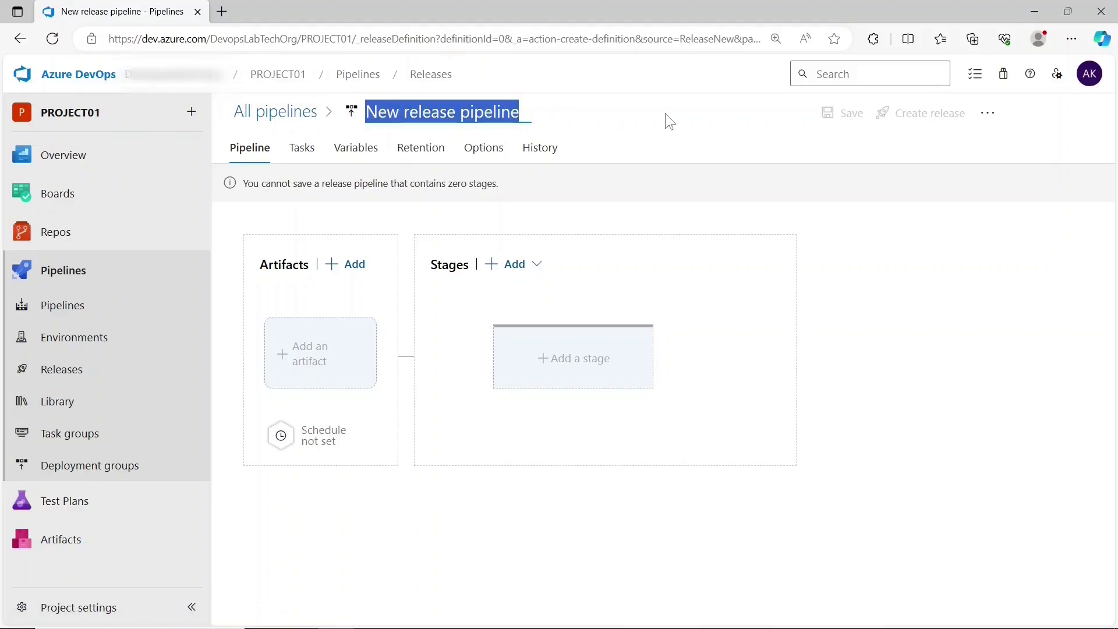
{"action": "key", "text": "BackSpace"}
{"action": "type", "text": "Reactapp"}
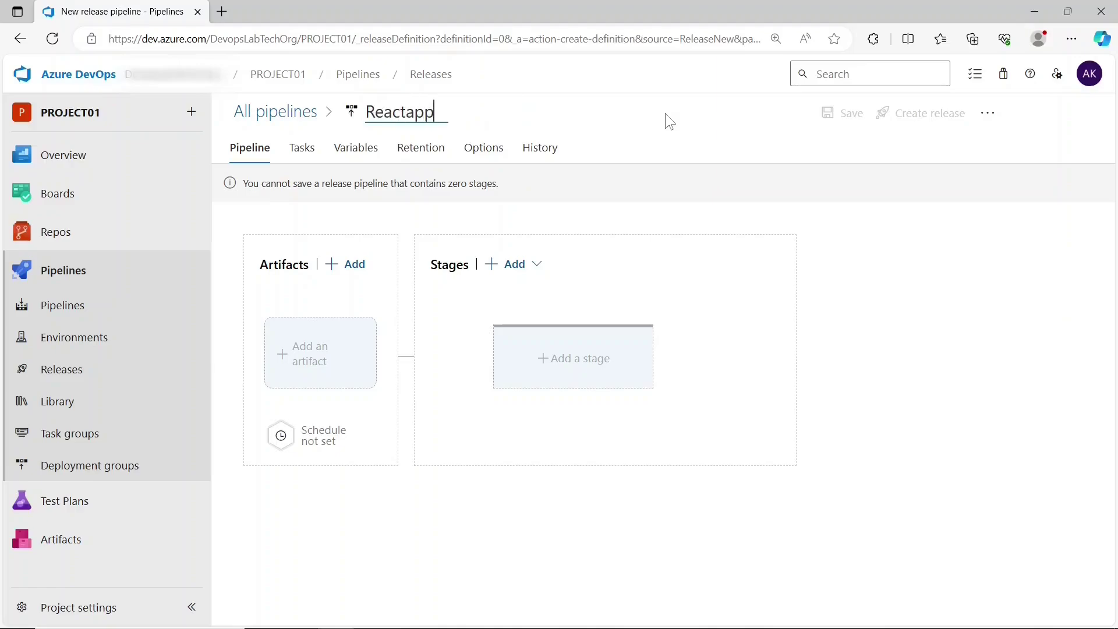
{"action": "type", "text": "-release"}
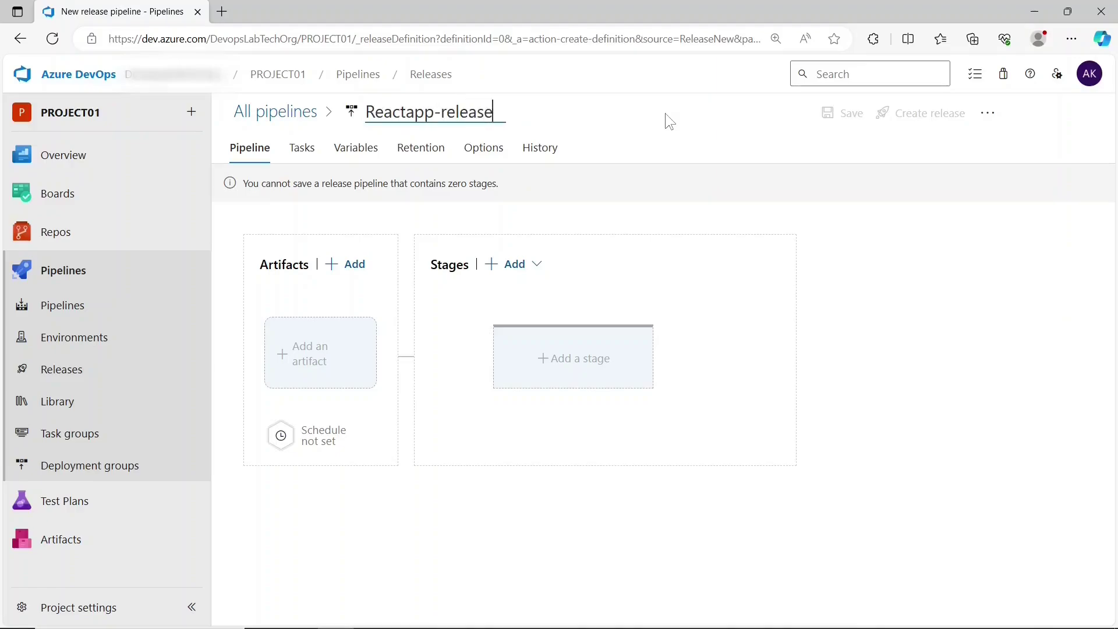
{"action": "type", "text": "-pipel"}
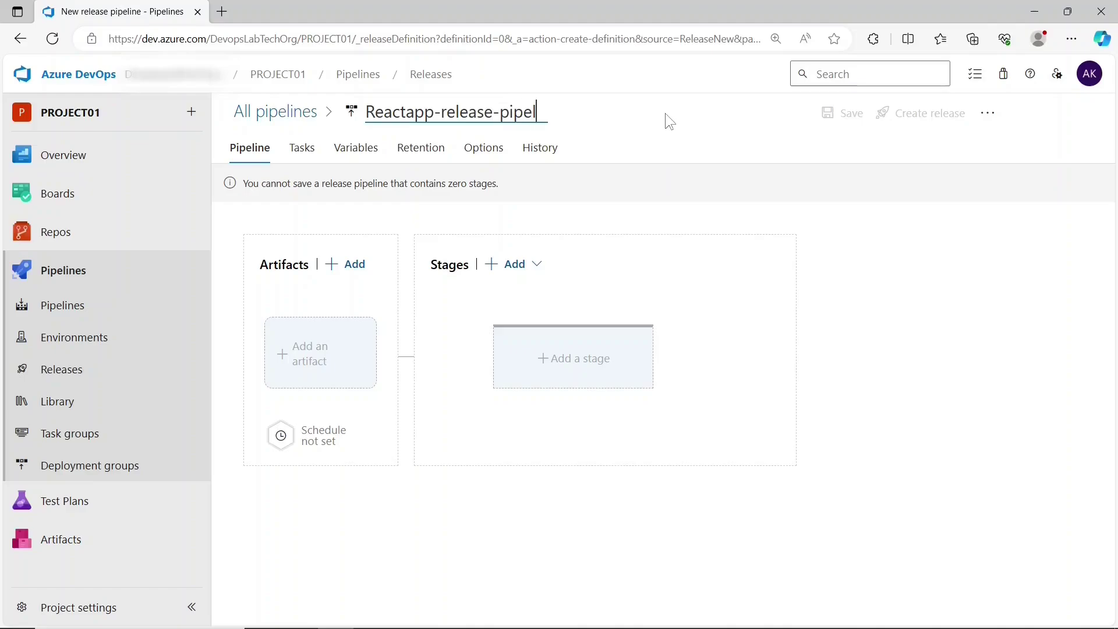
{"action": "type", "text": "ine"}
{"action": "left_click", "coordinate": [277, 228]}
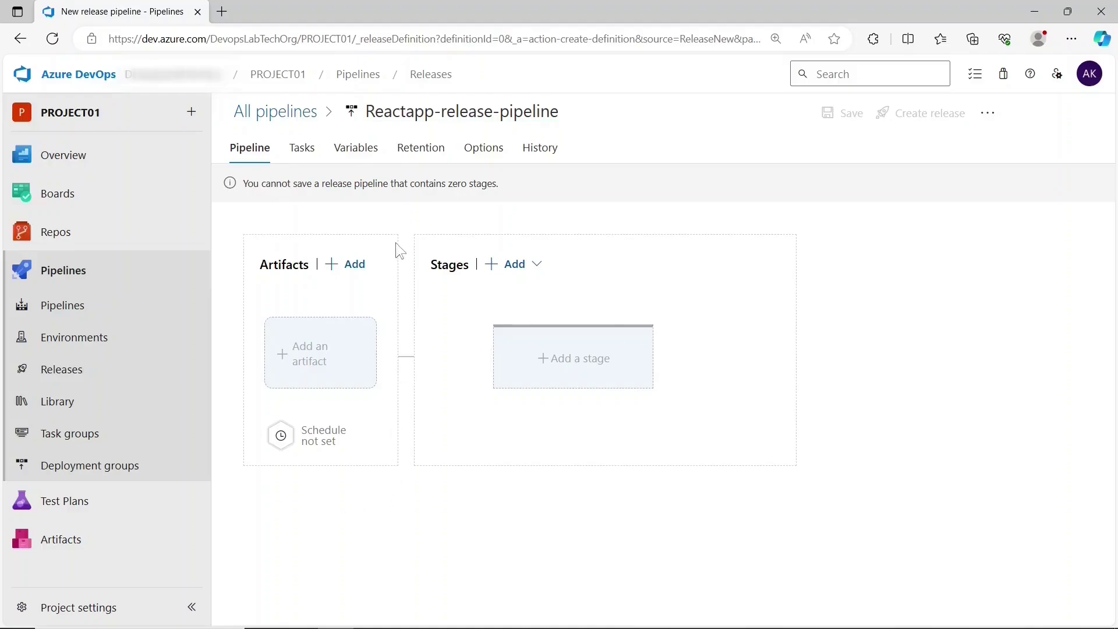
- Add the HelloWorld-react-app-pipeline build artifact as source, then add a new stage
{"action": "left_click", "coordinate": [330, 362]}
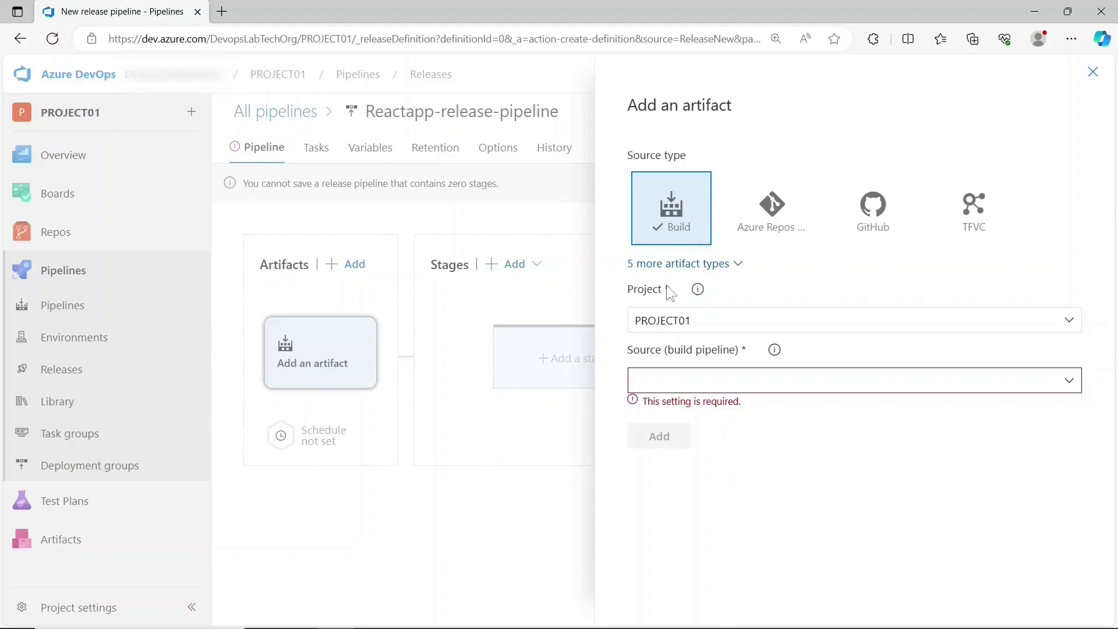
{"action": "left_click", "coordinate": [1070, 383]}
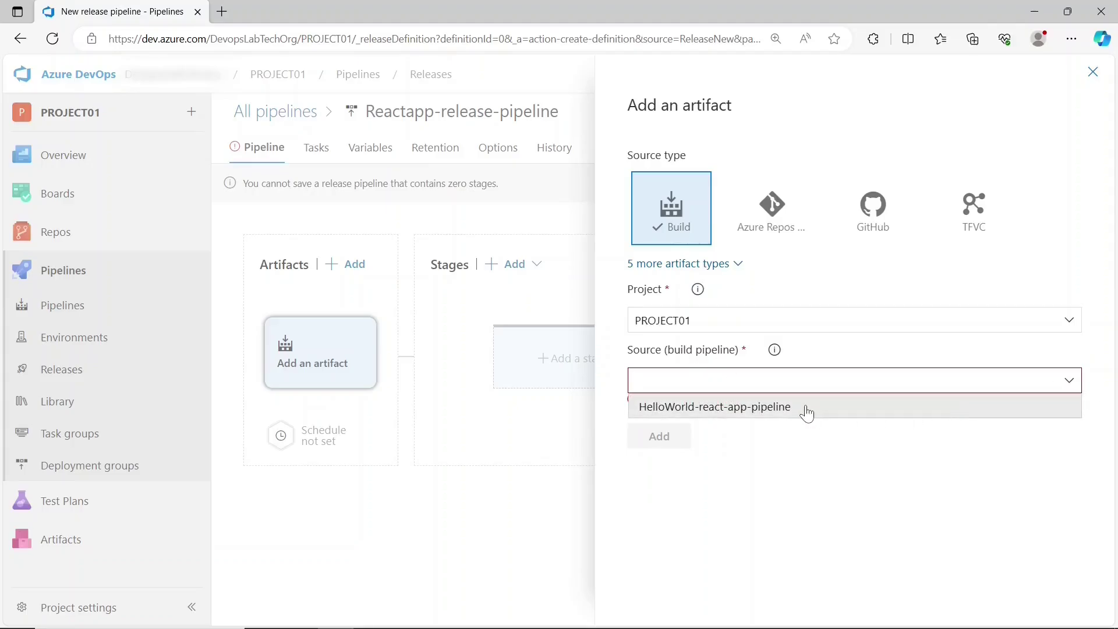
{"action": "left_click", "coordinate": [807, 413]}
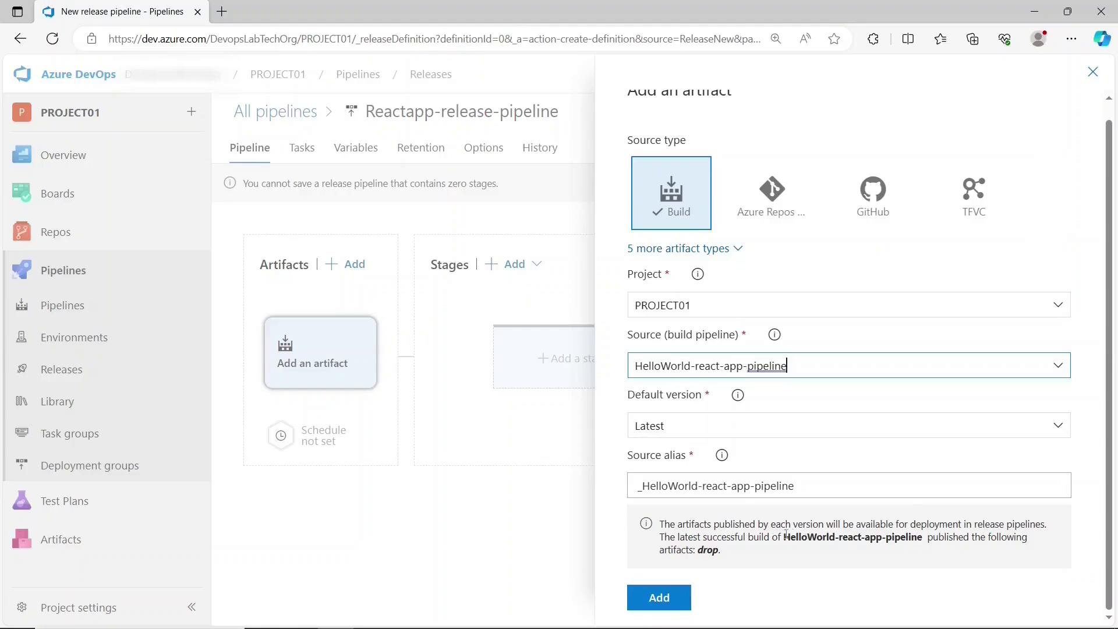
{"action": "left_click", "coordinate": [644, 605]}
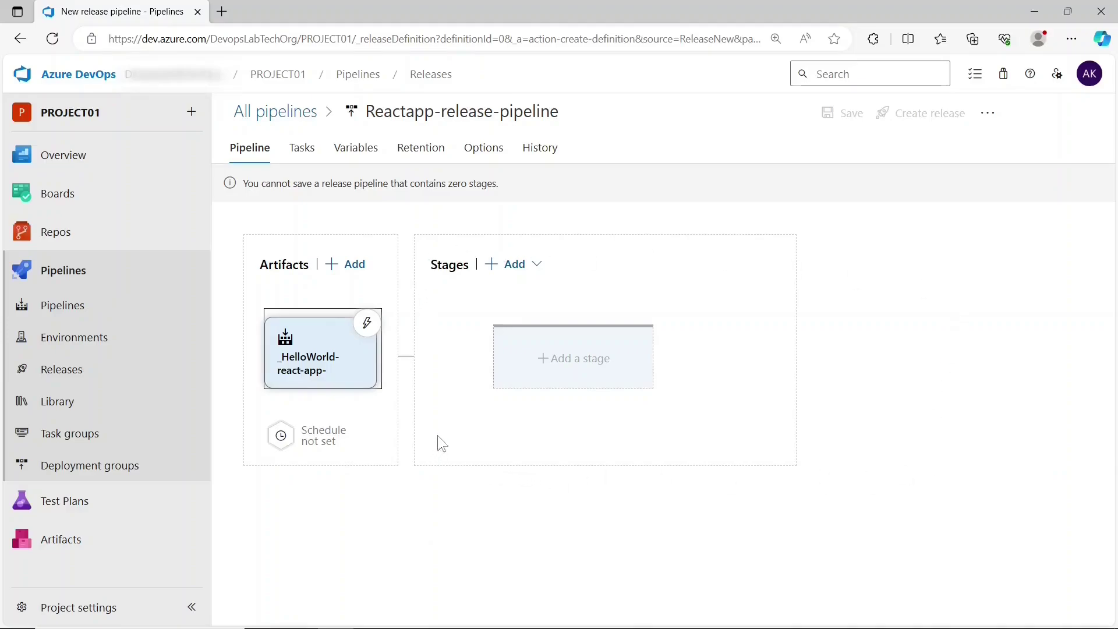
{"action": "left_click", "coordinate": [577, 380]}
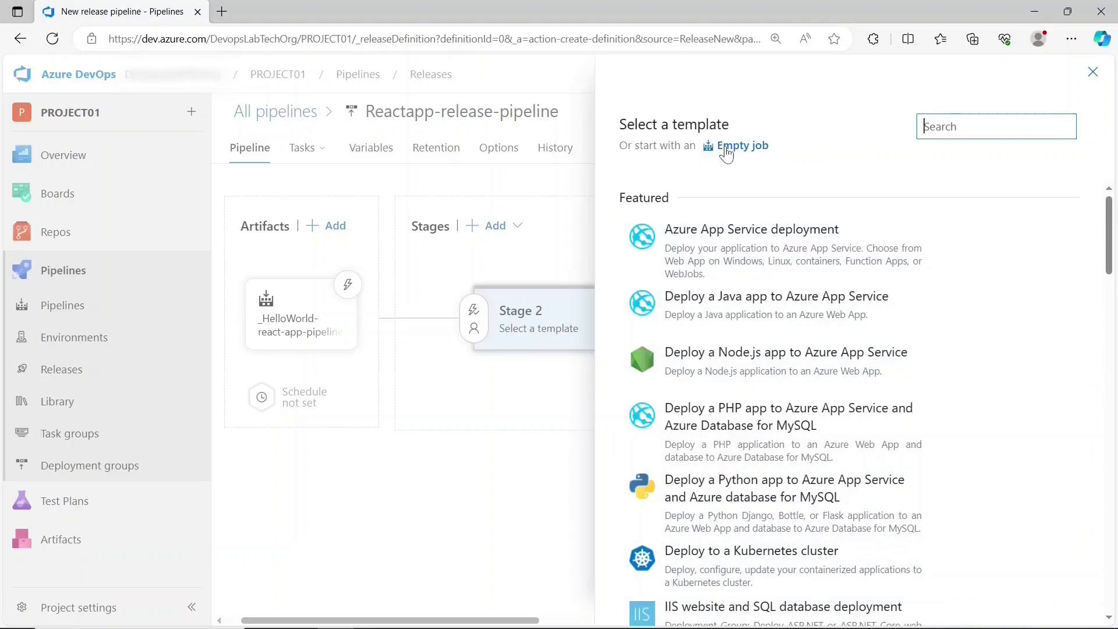
- Base the stage on an empty job and rename it from Stage 2 to Deployment
{"action": "left_click", "coordinate": [727, 148]}
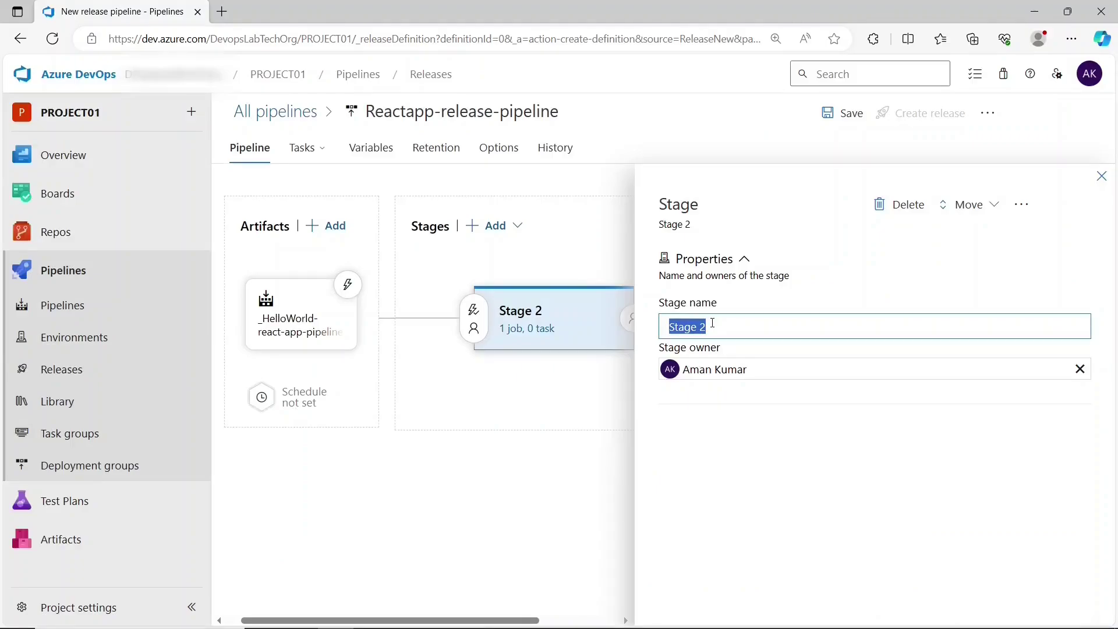
{"action": "key", "text": "BackSpace"}
{"action": "type", "text": "Deplomy"}
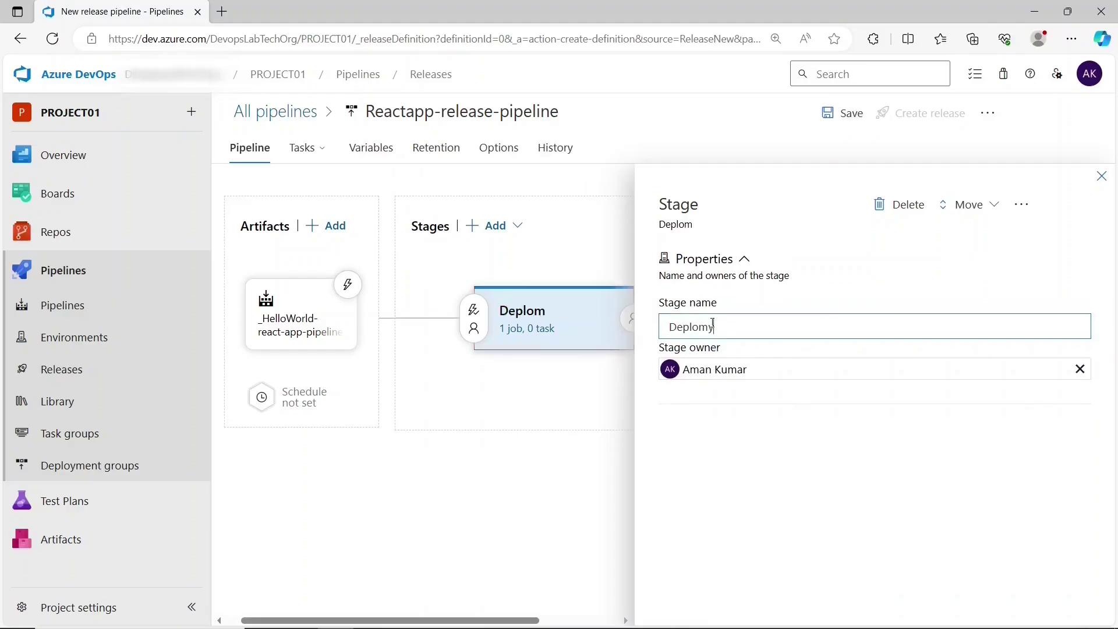
{"action": "key", "text": "BackSpace"}
{"action": "type", "text": "yment"}
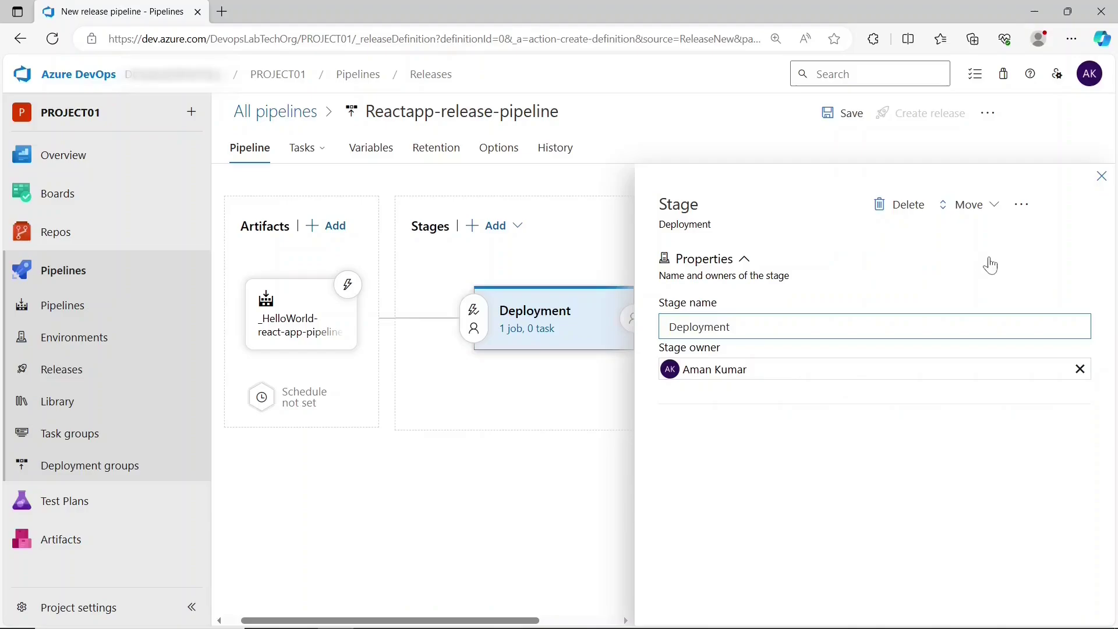
{"action": "left_click", "coordinate": [1100, 184]}
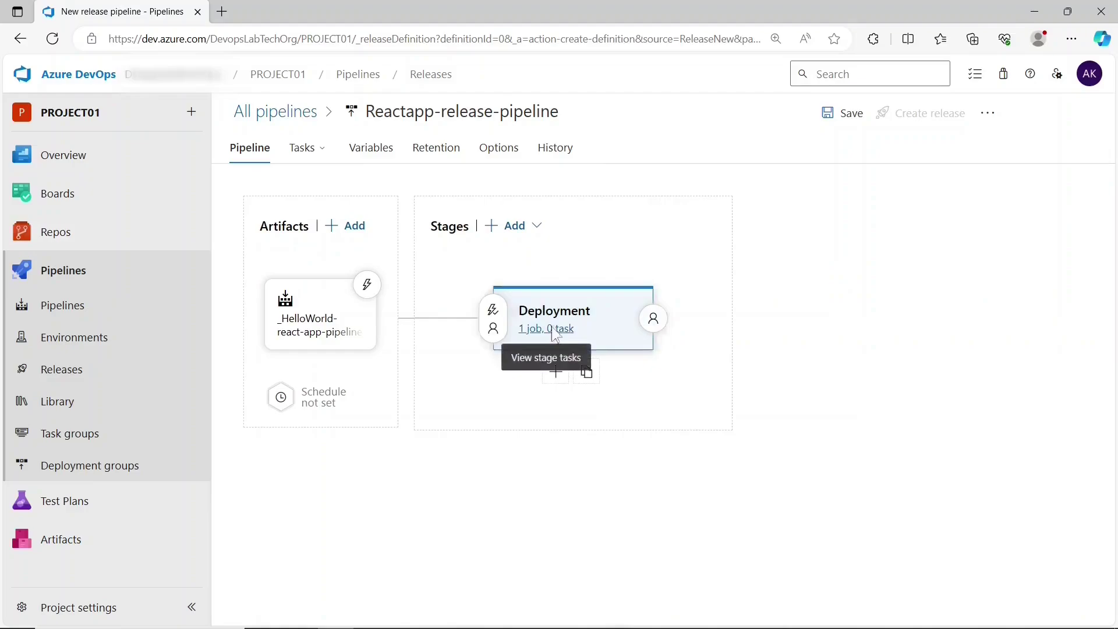
- Set the Deployment agent job to the Azure Pipelines pool with ubuntu-latest specification
{"action": "left_click", "coordinate": [553, 330]}
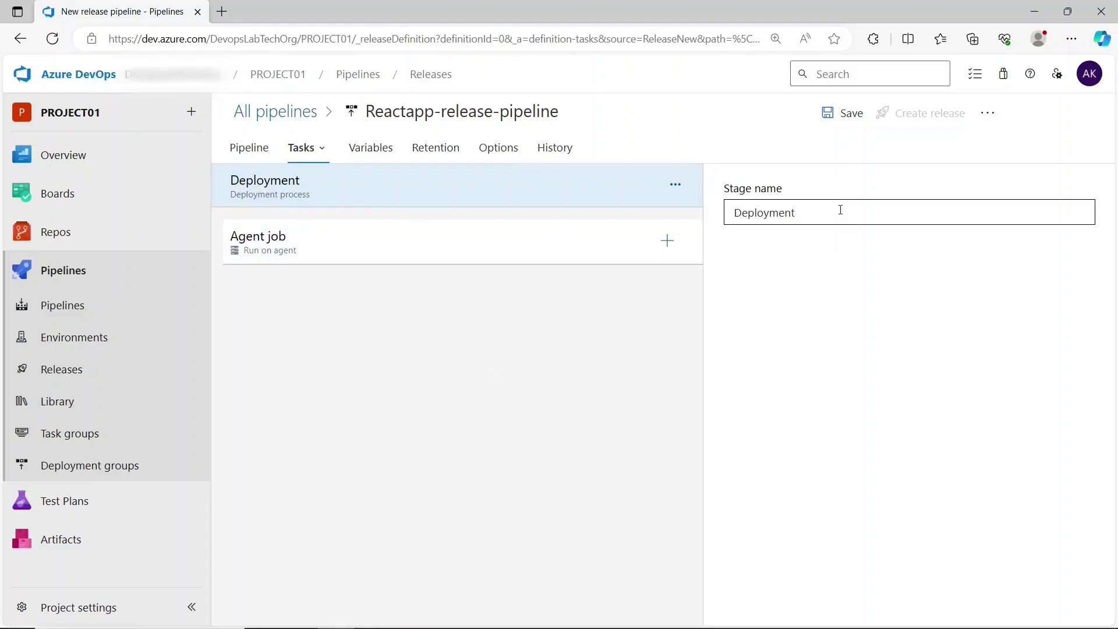
{"action": "left_click", "coordinate": [261, 252]}
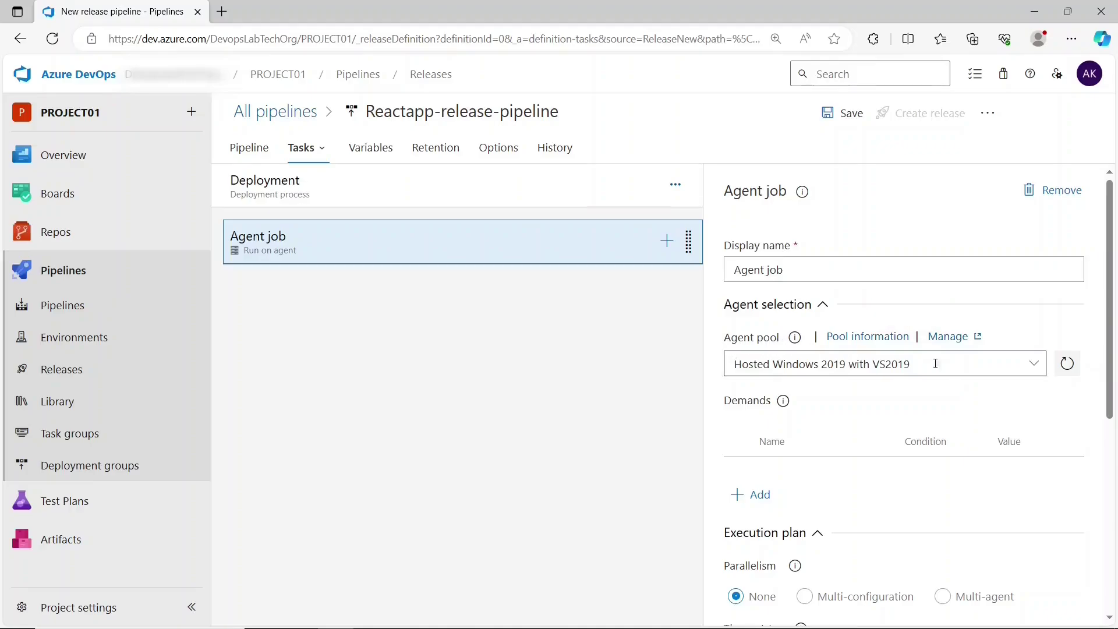
{"action": "left_click", "coordinate": [1033, 367]}
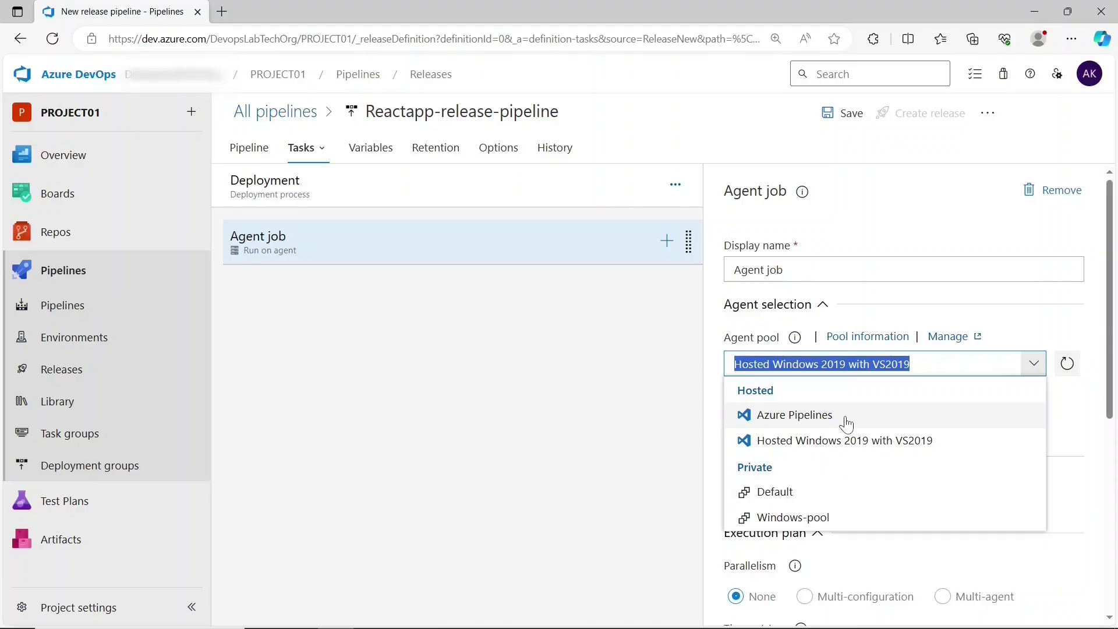
{"action": "left_click", "coordinate": [845, 418]}
{"action": "scroll", "coordinate": [846, 416], "scroll_direction": "down", "scroll_amount": 1}
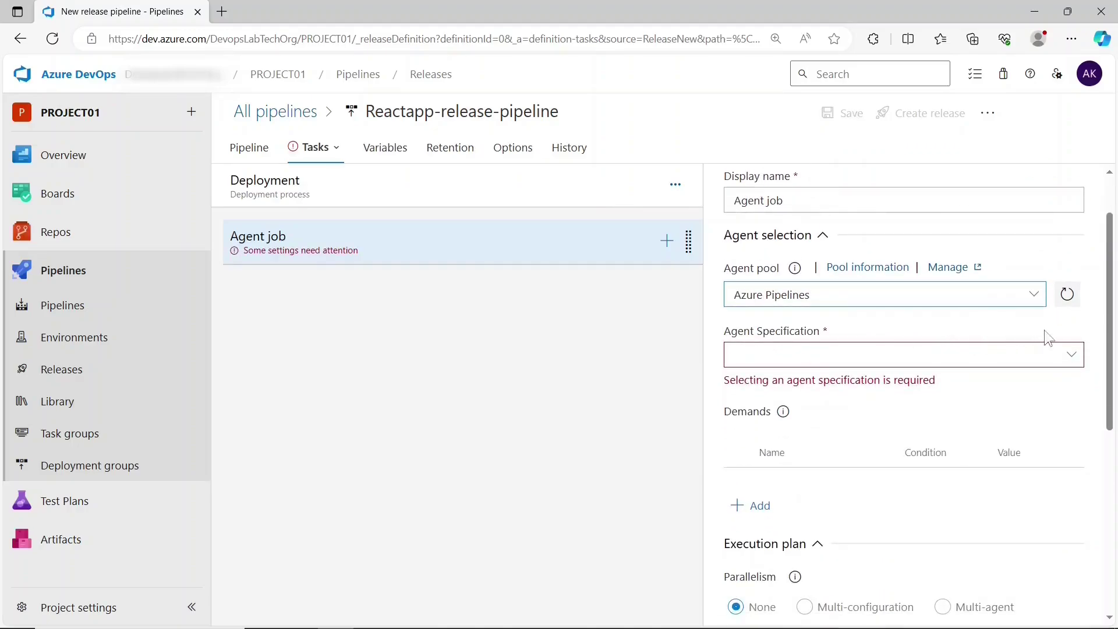
{"action": "left_click", "coordinate": [1074, 355]}
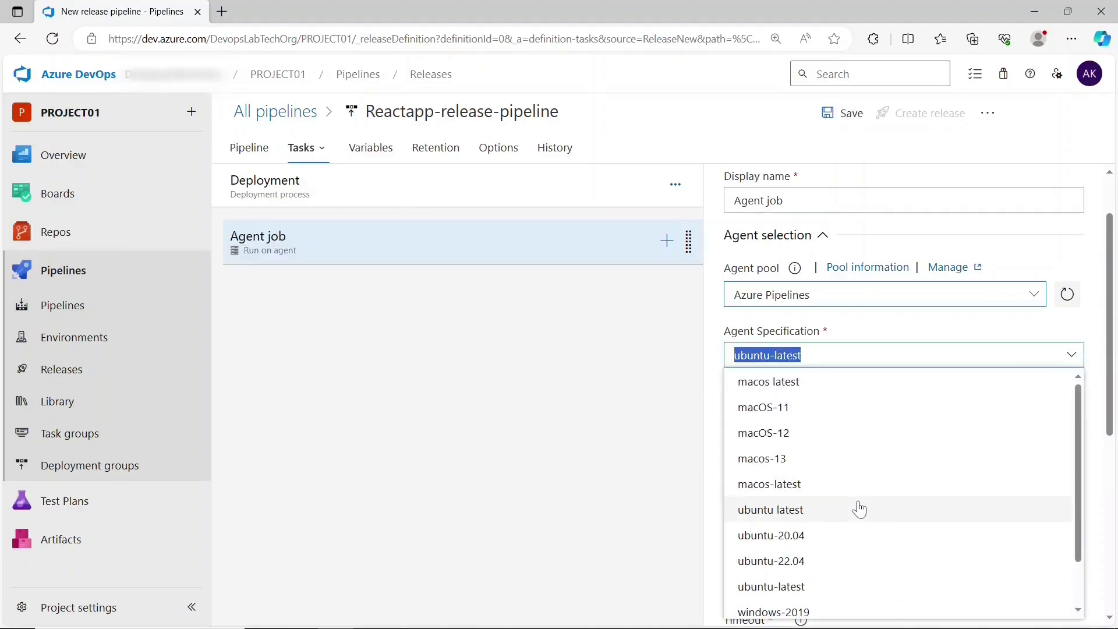
{"action": "left_click", "coordinate": [670, 498]}
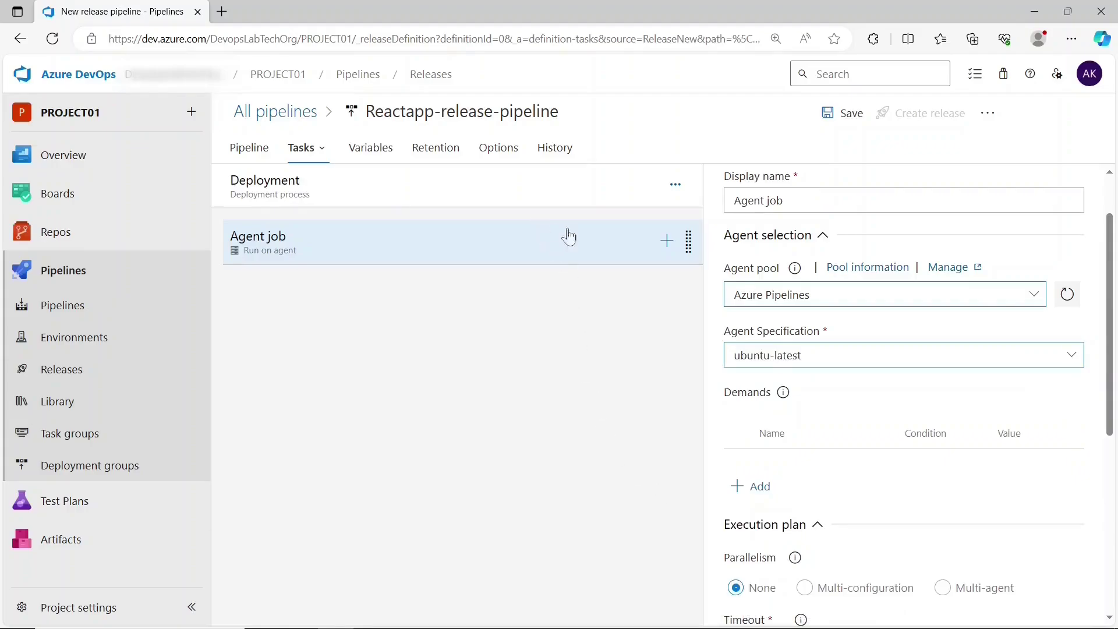
- Add an Azure App Service deploy task to the agent job and open its settings
{"action": "left_click", "coordinate": [668, 241]}
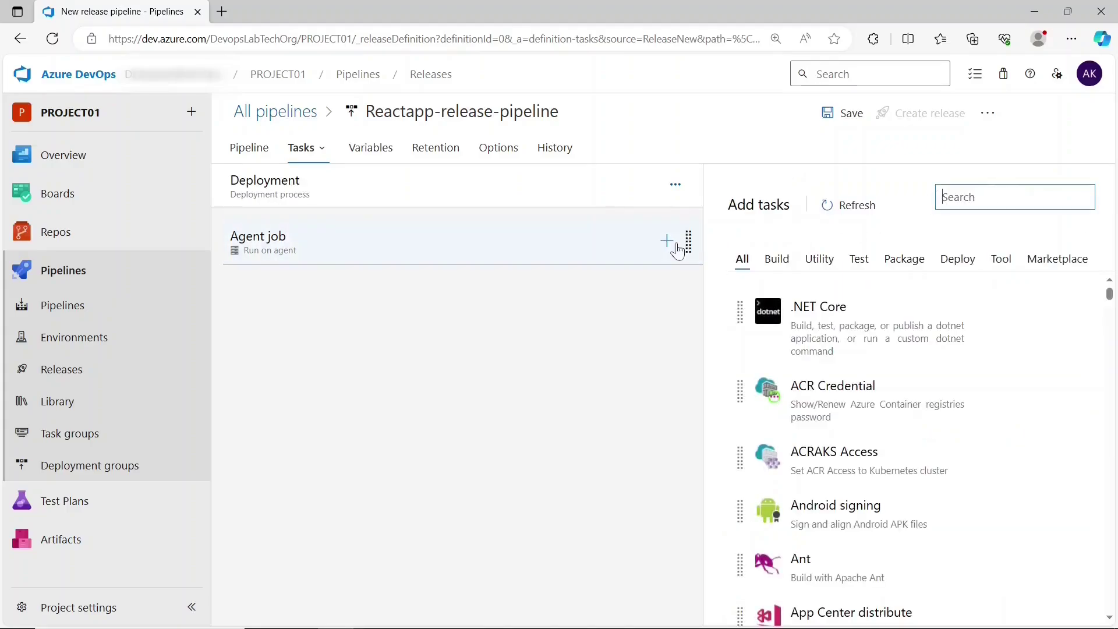
{"action": "scroll", "coordinate": [844, 469], "scroll_direction": "down", "scroll_amount": 8}
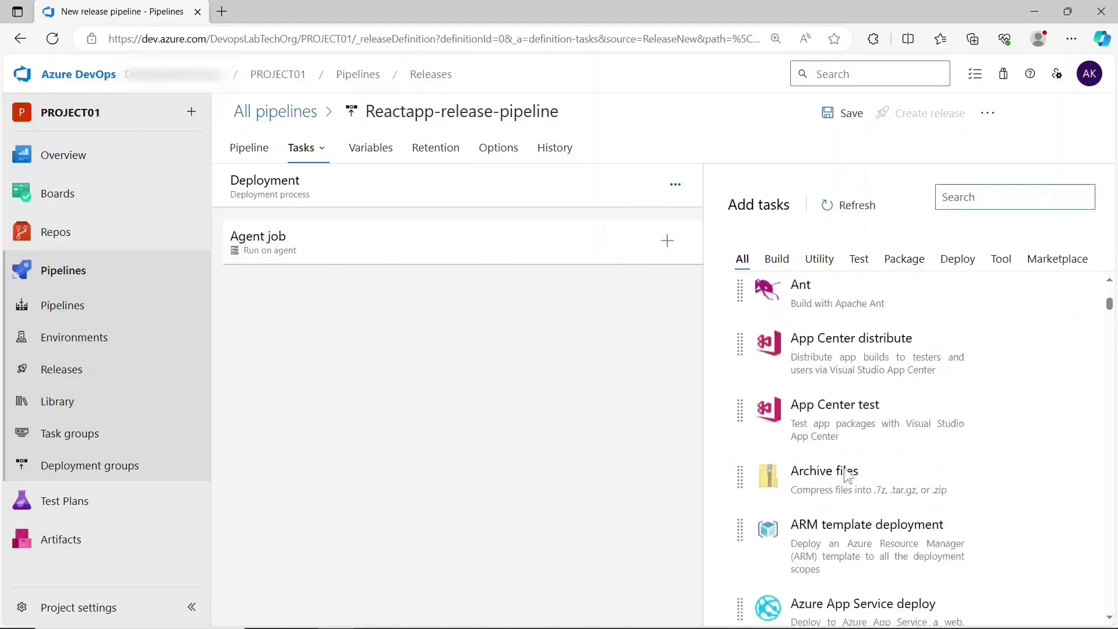
{"action": "scroll", "coordinate": [845, 469], "scroll_direction": "up", "scroll_amount": 8}
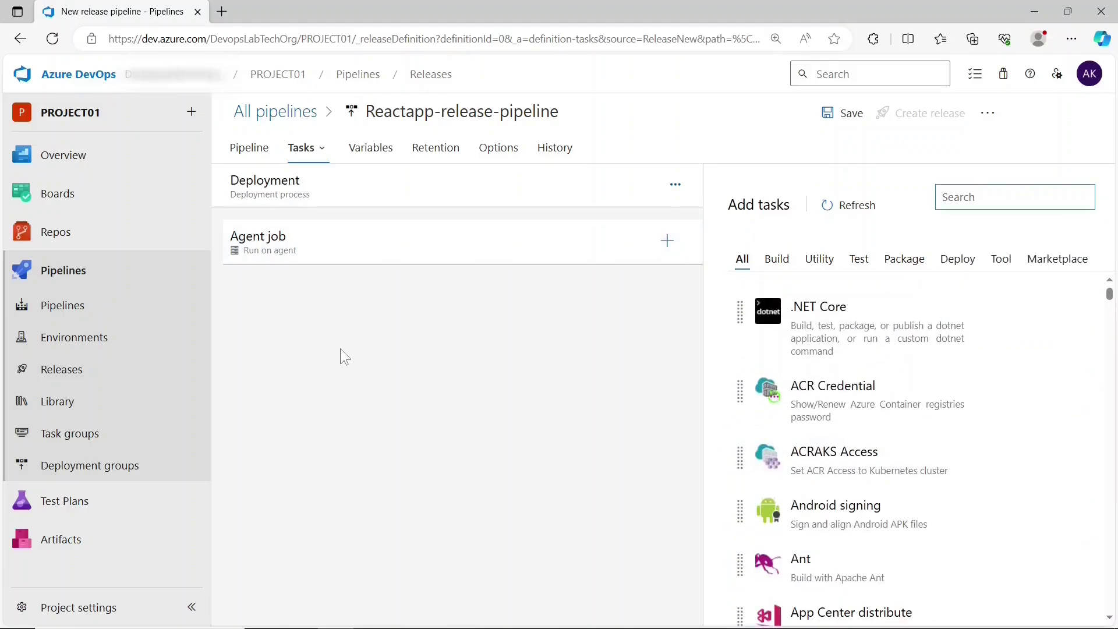
{"action": "scroll", "coordinate": [1003, 389], "scroll_direction": "down", "scroll_amount": 7}
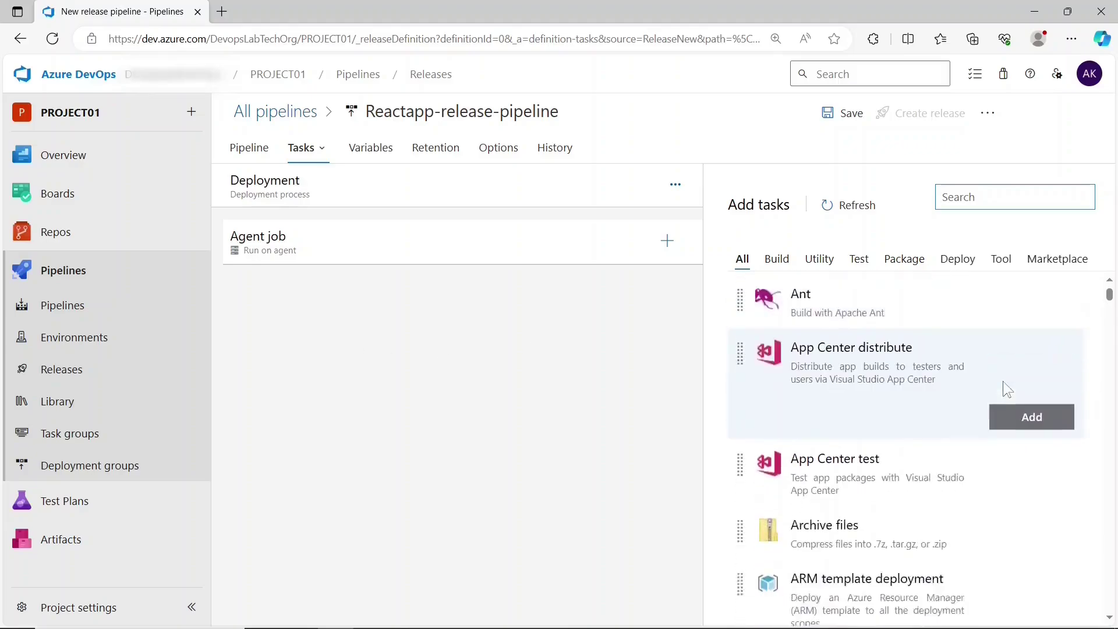
{"action": "scroll", "coordinate": [1002, 389], "scroll_direction": "down", "scroll_amount": 1}
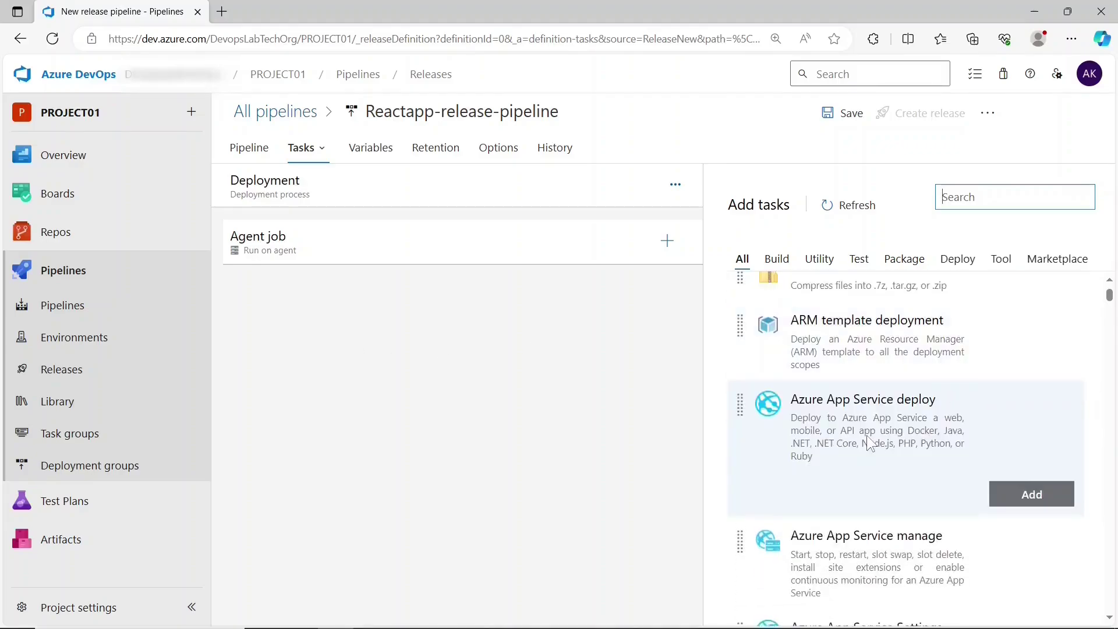
{"action": "left_click", "coordinate": [1030, 496]}
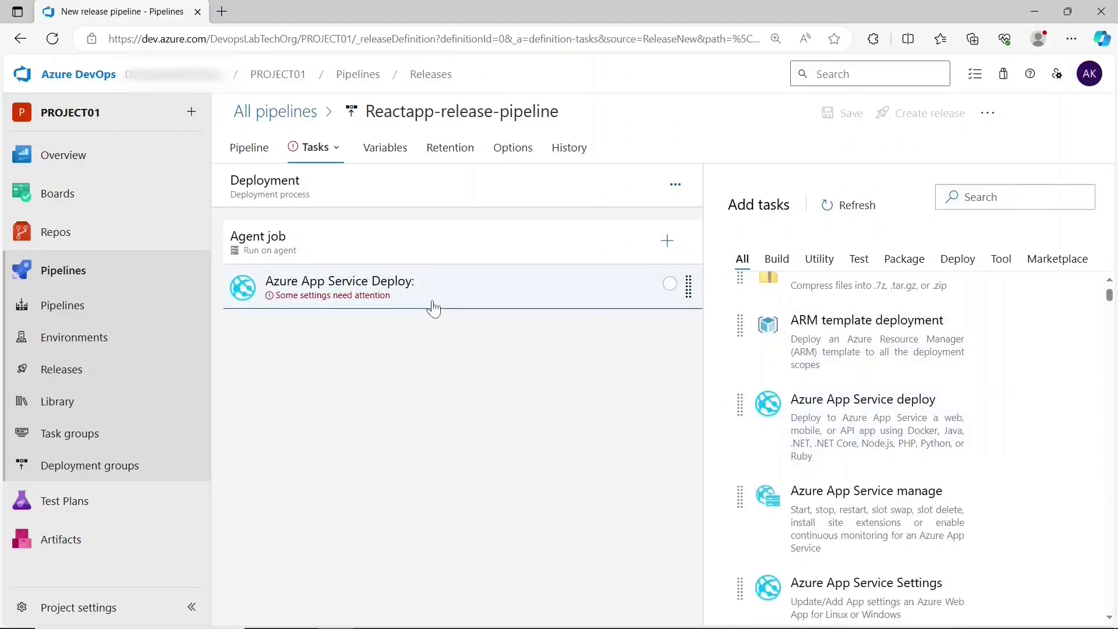
{"action": "left_click", "coordinate": [433, 303]}
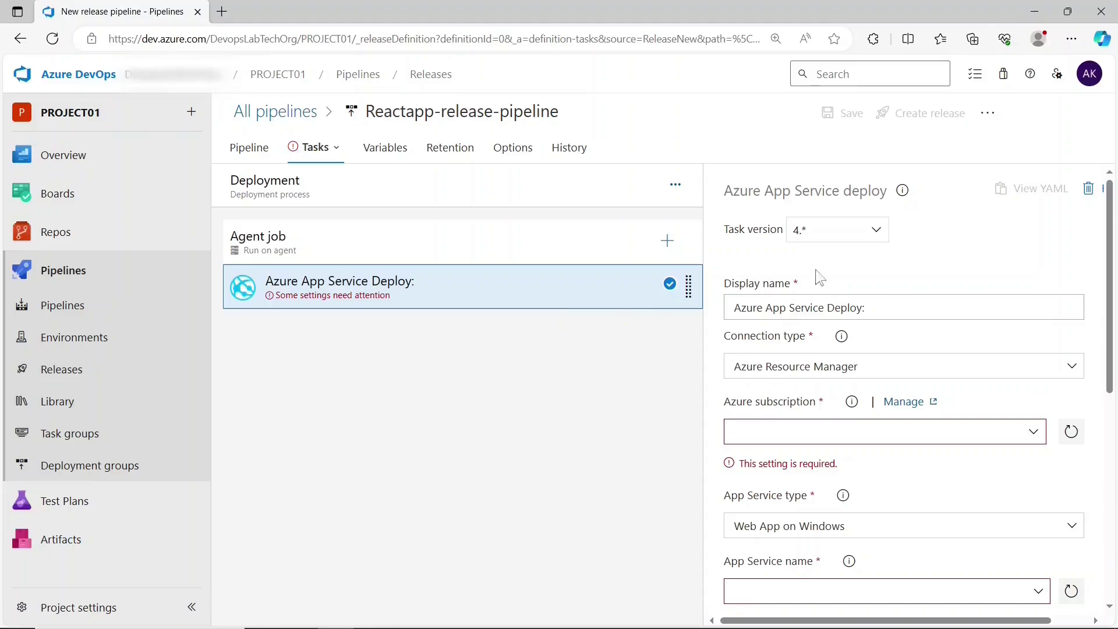
- Target app service reactapp12341 and select the artifact's drop folder as the package
{"action": "left_click", "coordinate": [871, 308]}
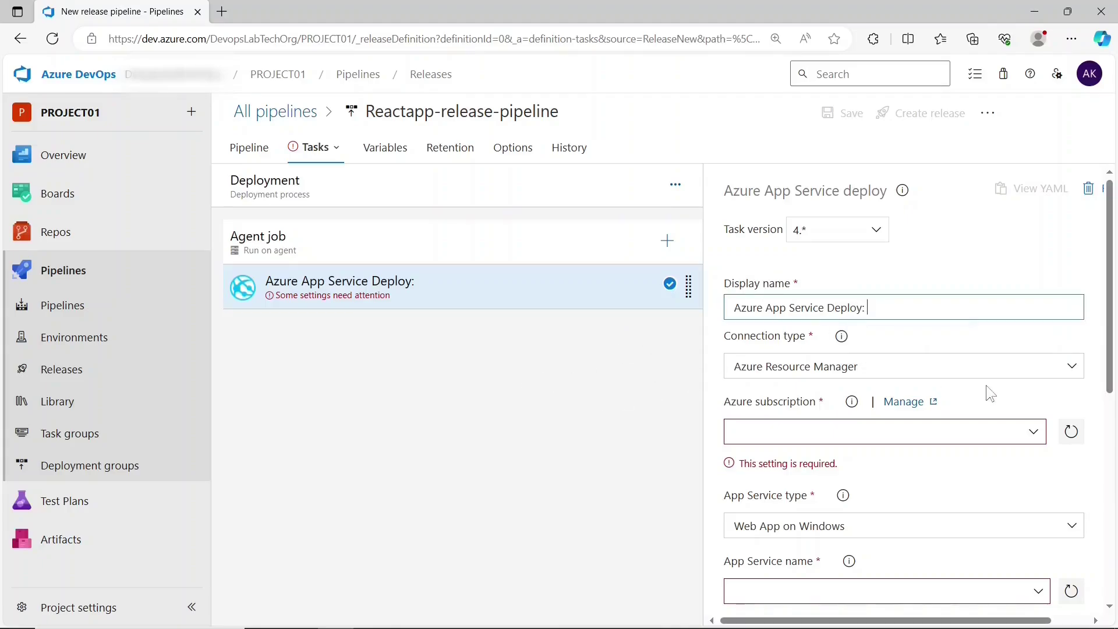
{"action": "left_click", "coordinate": [990, 341]}
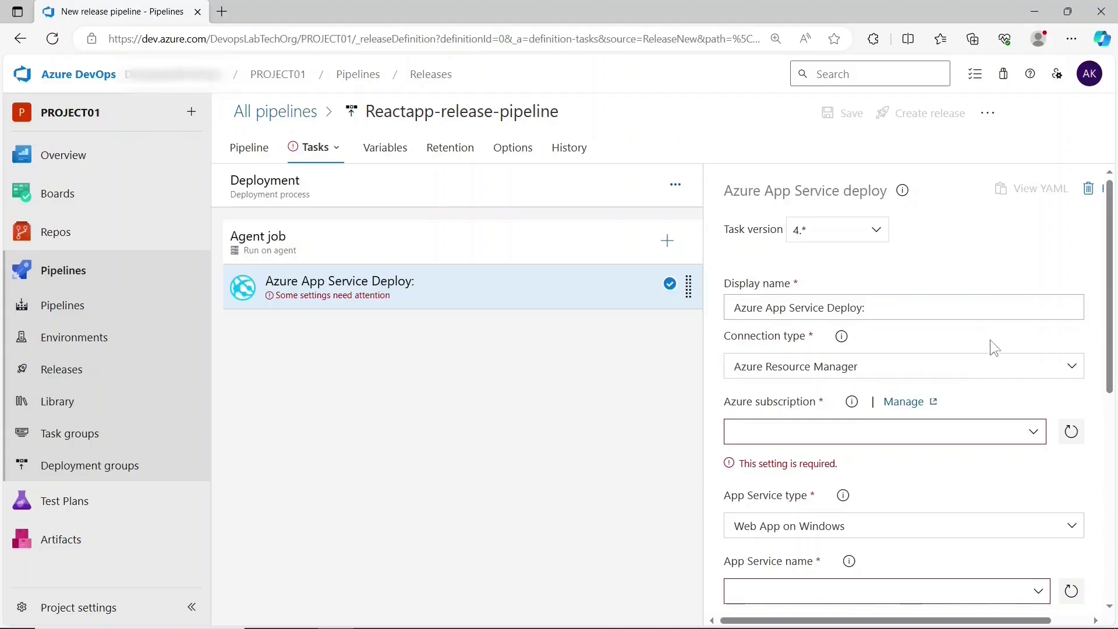
{"action": "scroll", "coordinate": [990, 339], "scroll_direction": "down", "scroll_amount": 1}
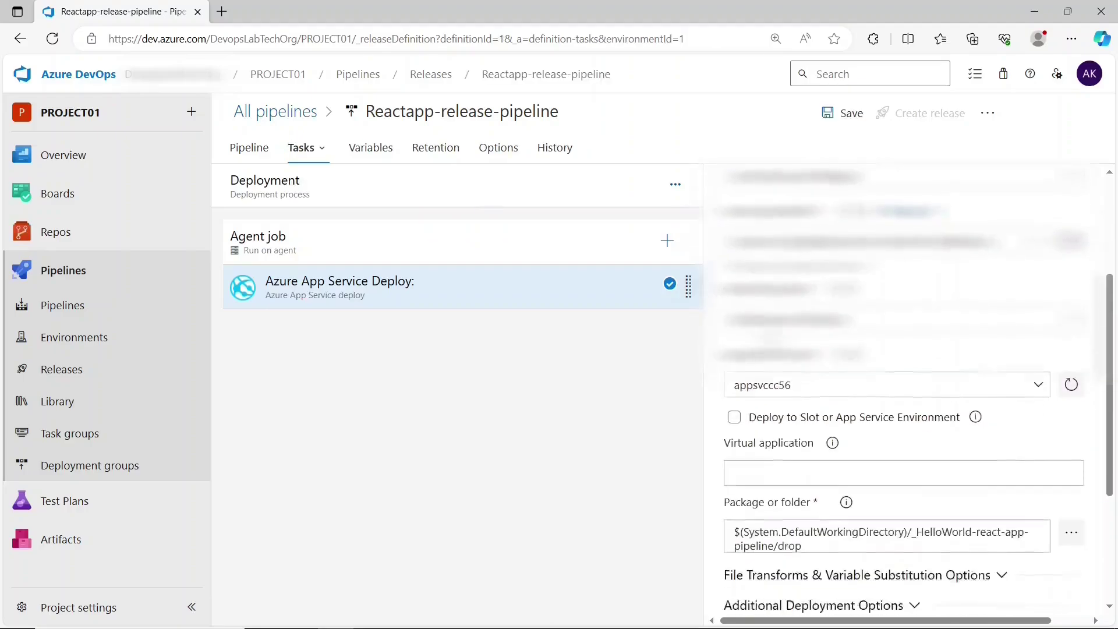
{"action": "scroll", "coordinate": [916, 387], "scroll_direction": "down", "scroll_amount": 1}
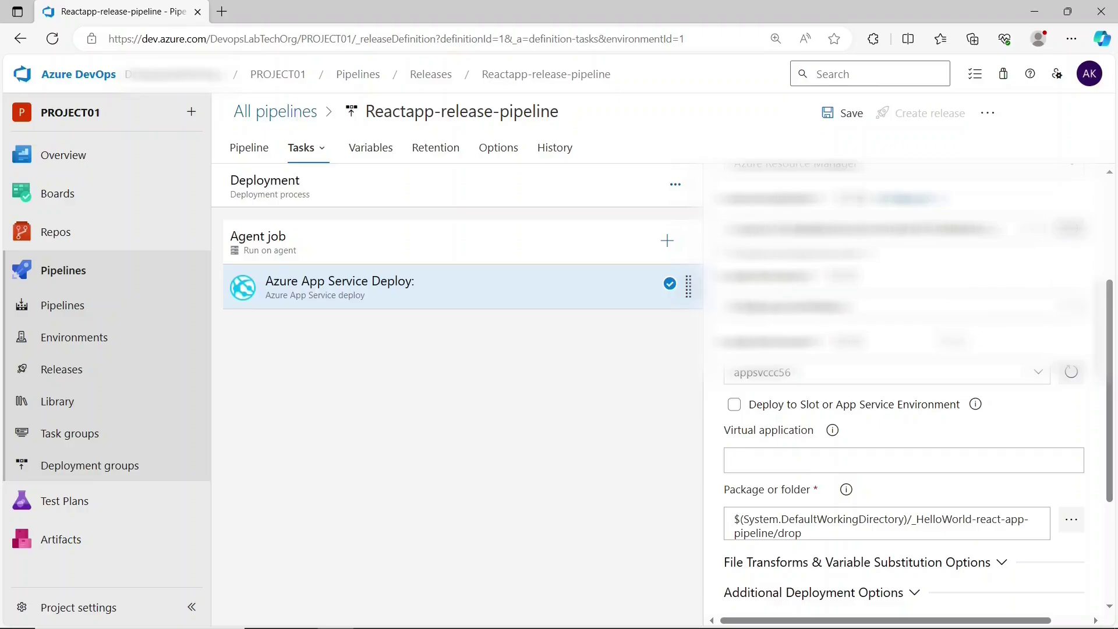
{"action": "left_click", "coordinate": [1046, 380]}
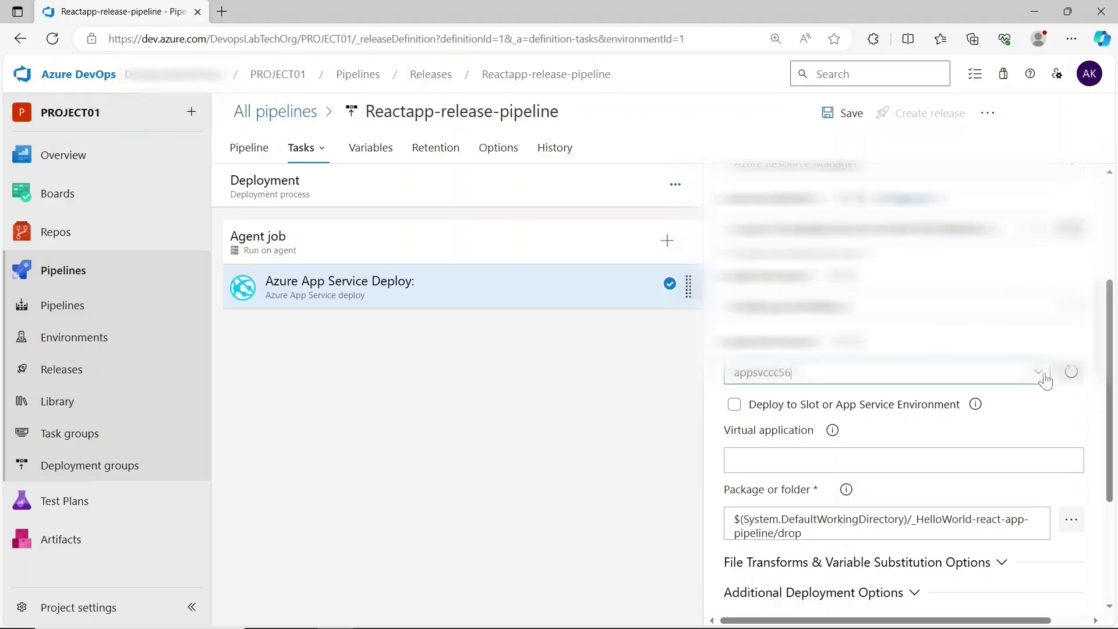
{"action": "left_click", "coordinate": [878, 391]}
{"action": "scroll", "coordinate": [1094, 330], "scroll_direction": "down", "scroll_amount": 3}
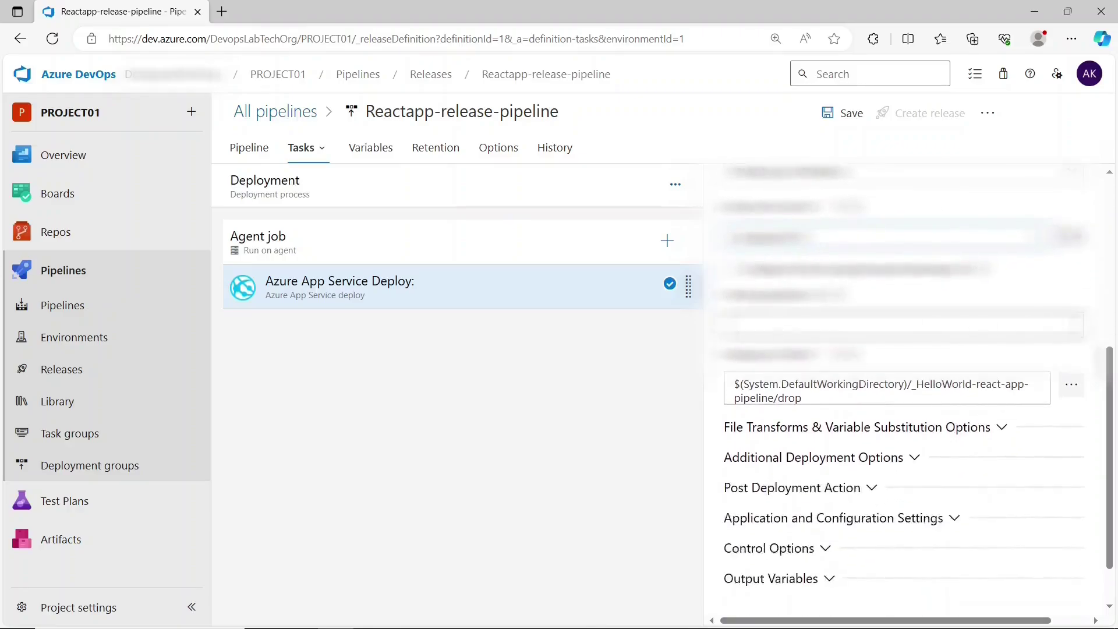
{"action": "left_click", "coordinate": [1064, 398]}
{"action": "left_click", "coordinate": [517, 206]}
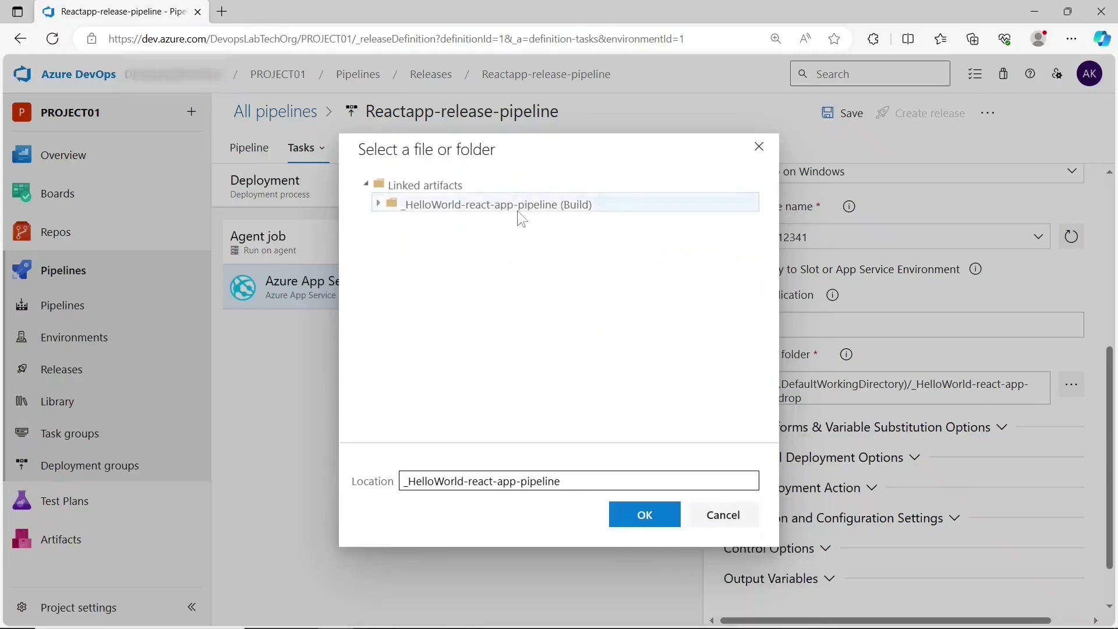
{"action": "left_click", "coordinate": [476, 224]}
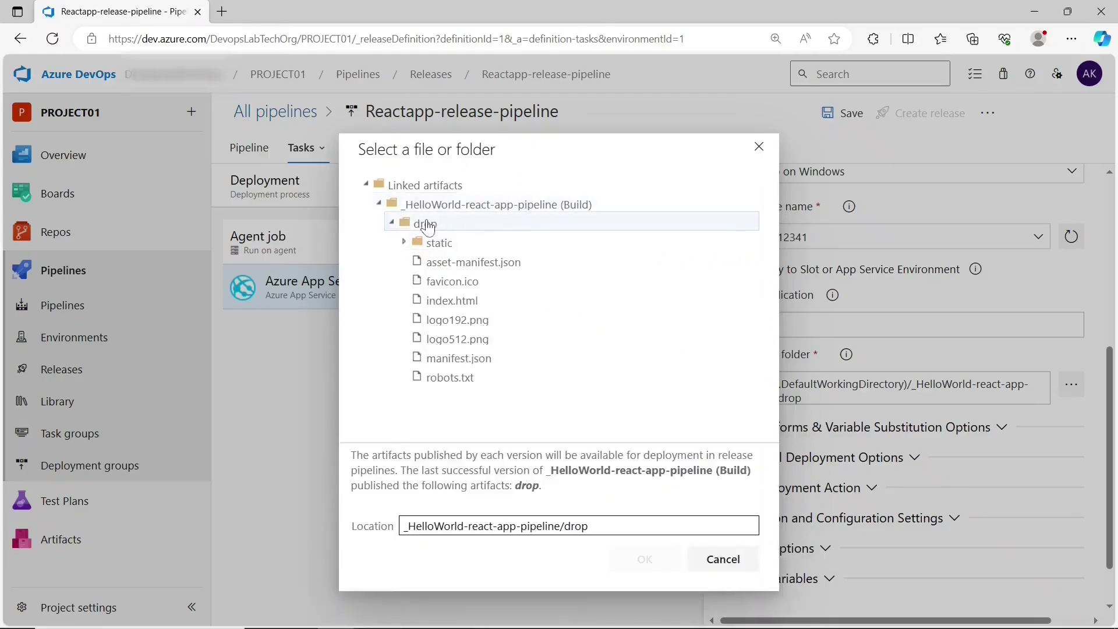
{"action": "left_click", "coordinate": [714, 568]}
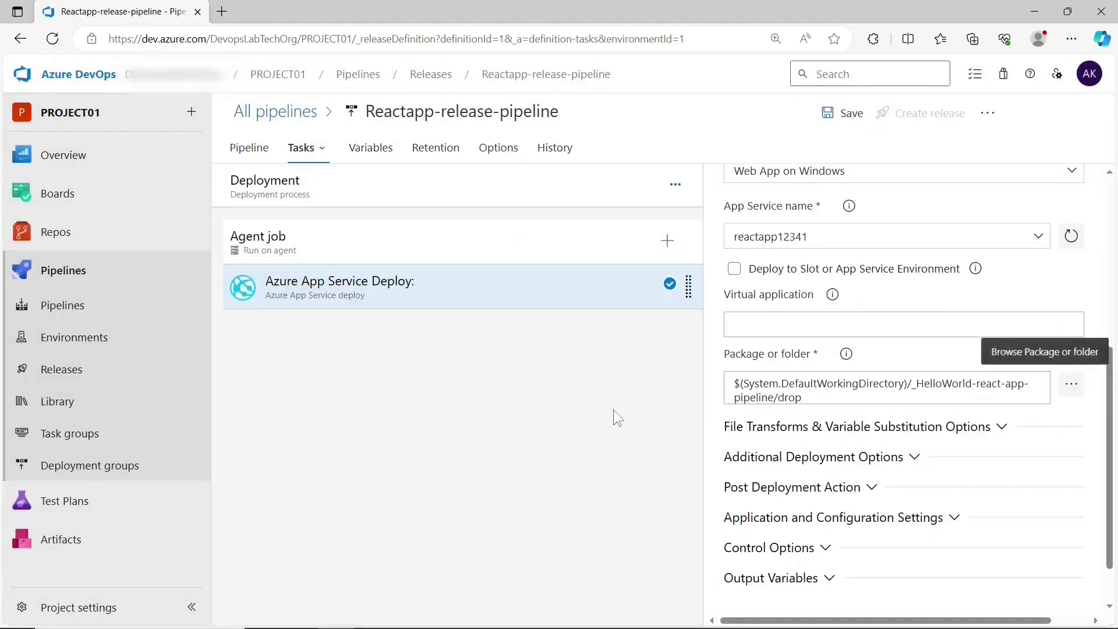
- Save the release pipeline and create Release-4 from it
{"action": "left_click", "coordinate": [845, 122]}
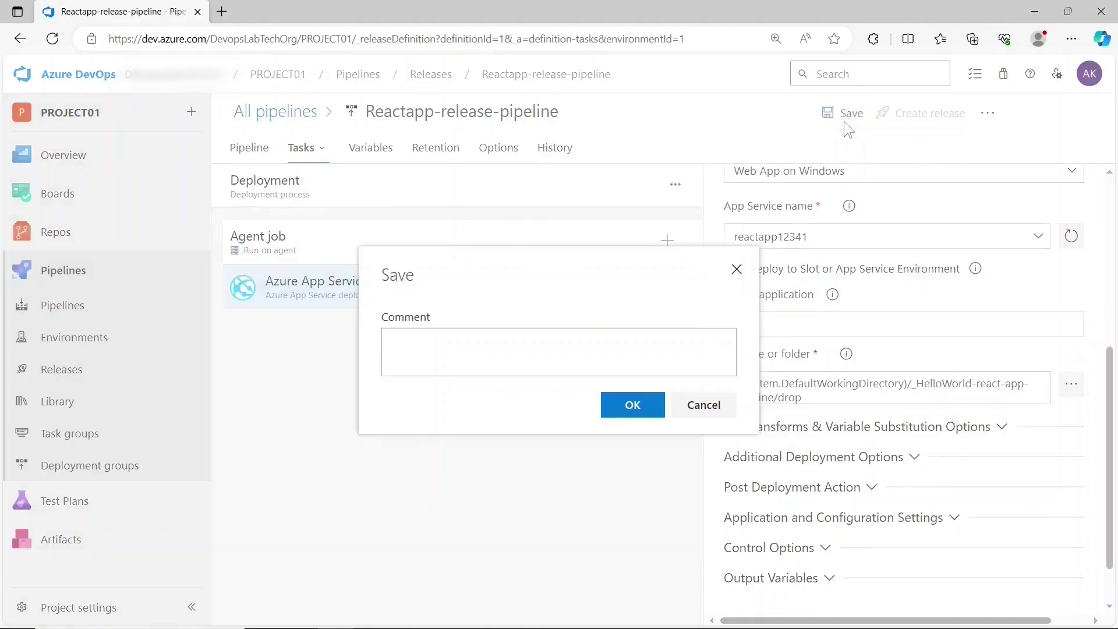
{"action": "left_click", "coordinate": [619, 409]}
{"action": "left_click", "coordinate": [918, 124]}
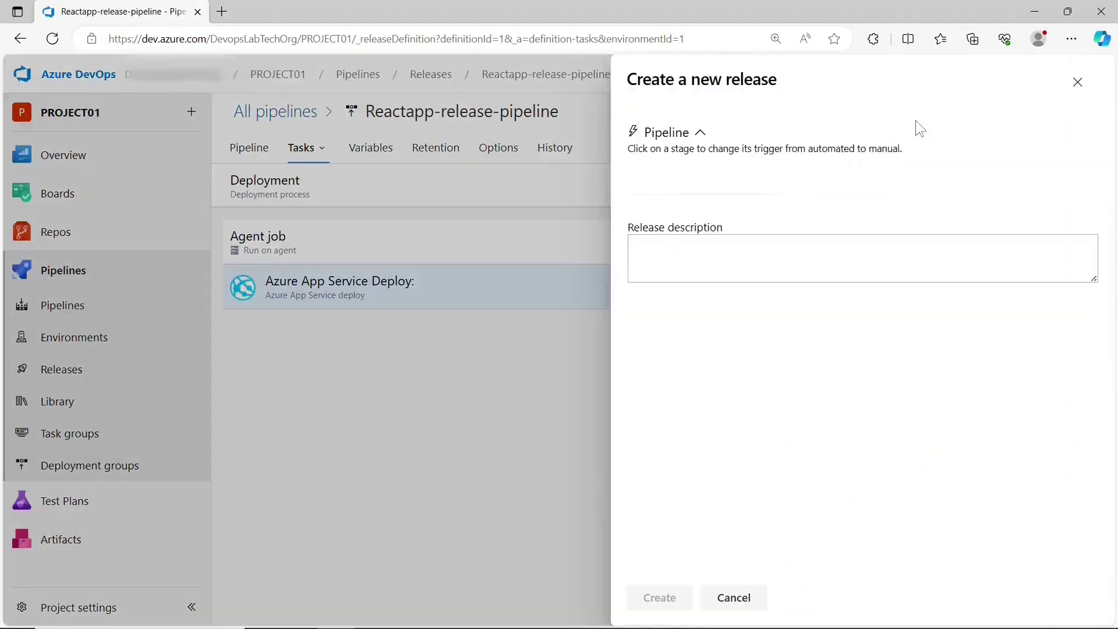
{"action": "left_click", "coordinate": [679, 600]}
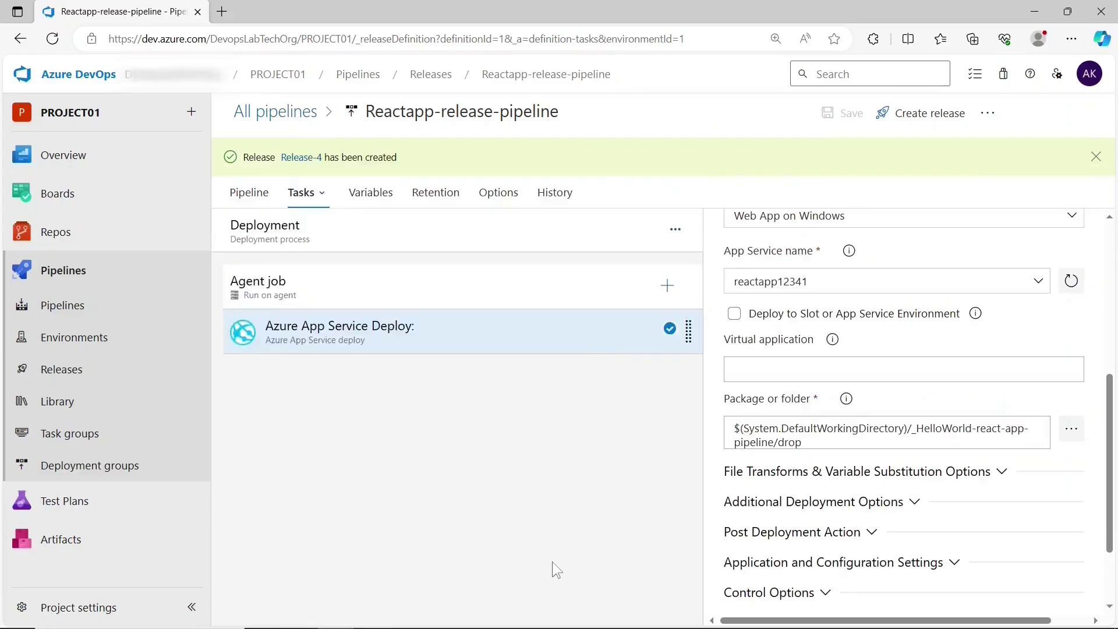
- Open Release-4 and review the deployment logs for reactapp12341
{"action": "left_click", "coordinate": [301, 159]}
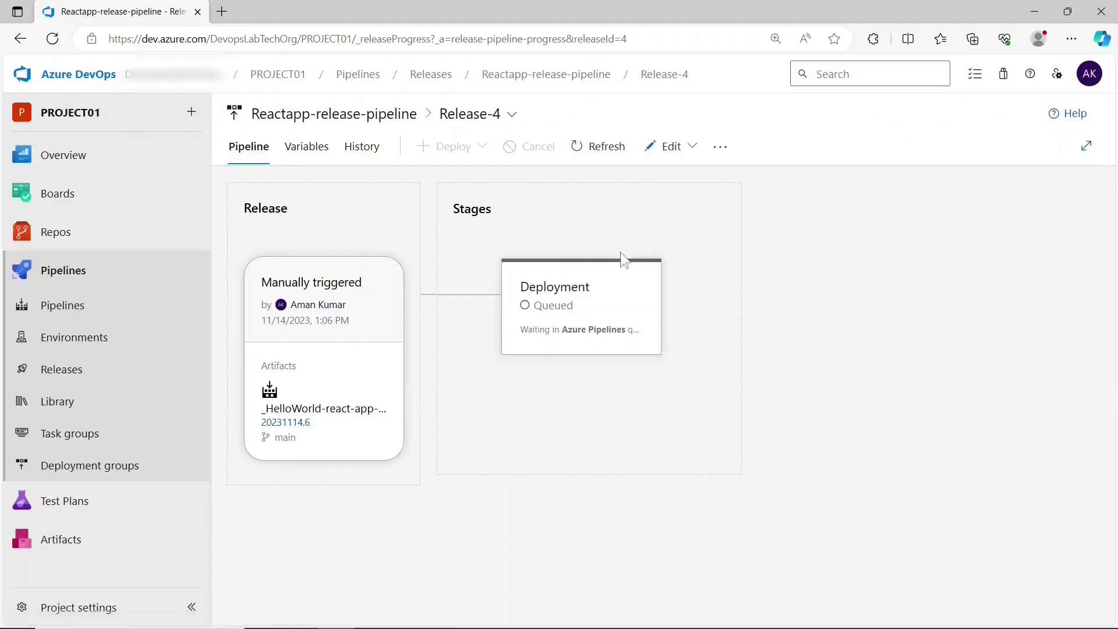
{"action": "mouse_move", "coordinate": [576, 303]}
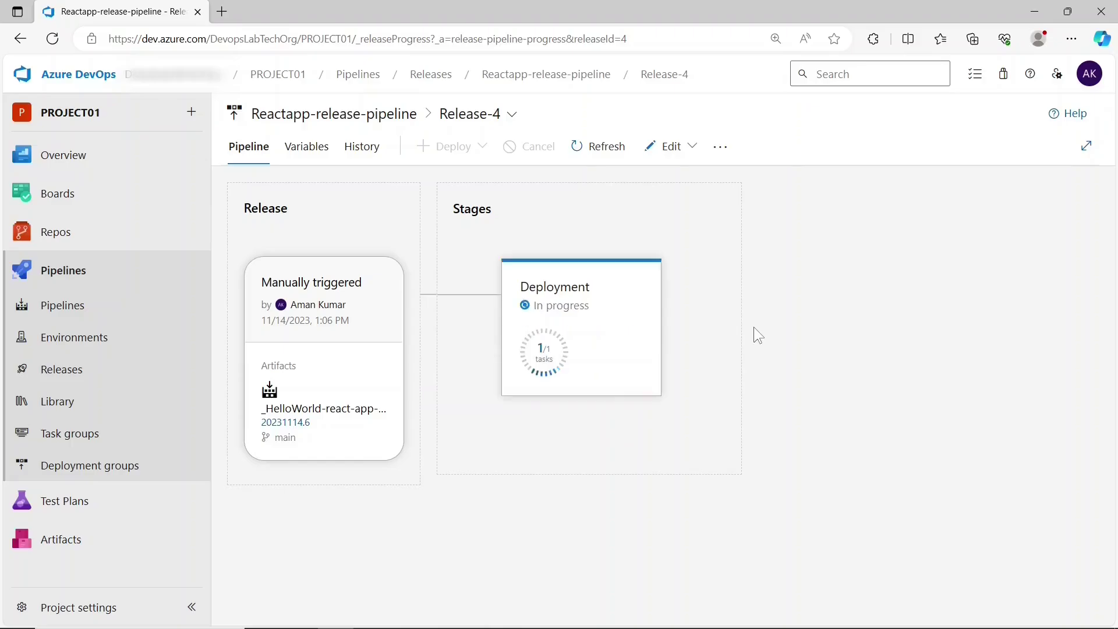
{"action": "mouse_move", "coordinate": [593, 327]}
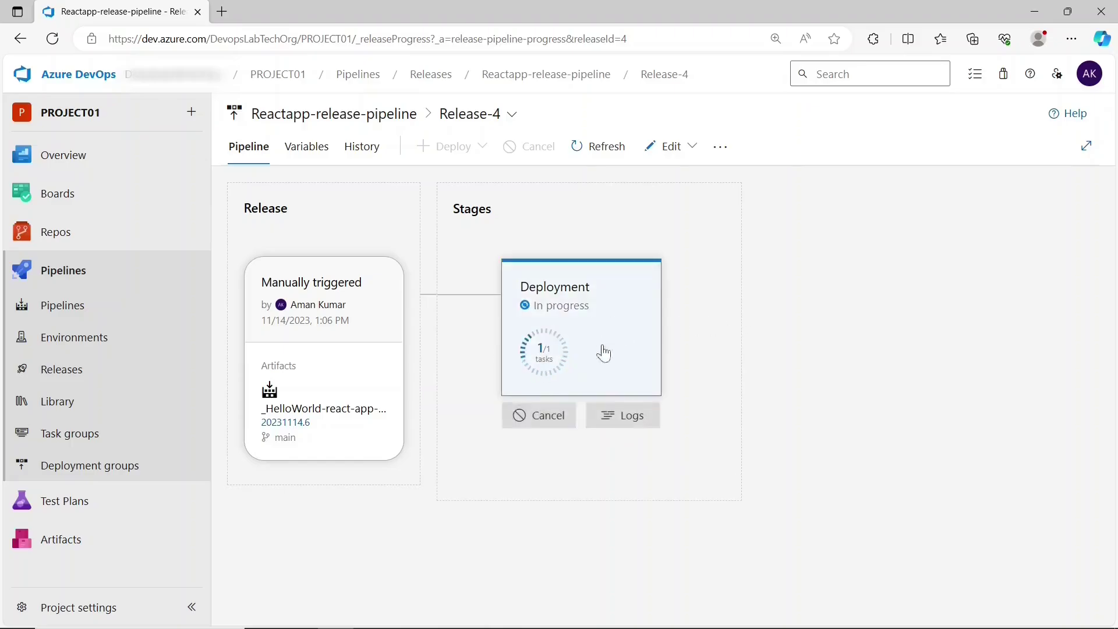
{"action": "left_click", "coordinate": [615, 412]}
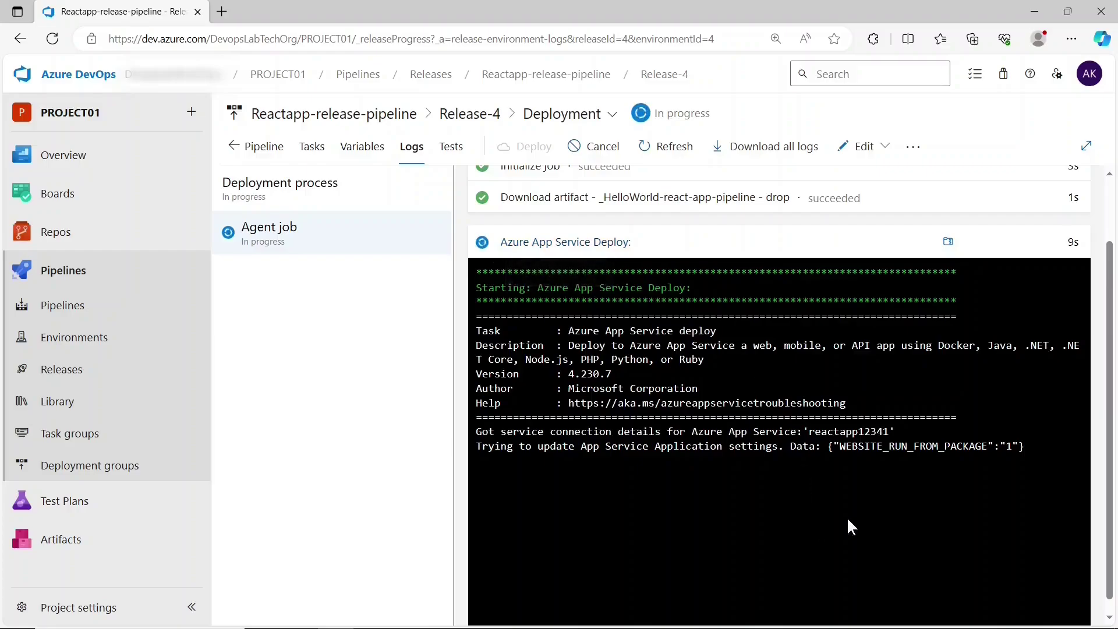
{"action": "scroll", "coordinate": [847, 517], "scroll_direction": "down", "scroll_amount": 1}
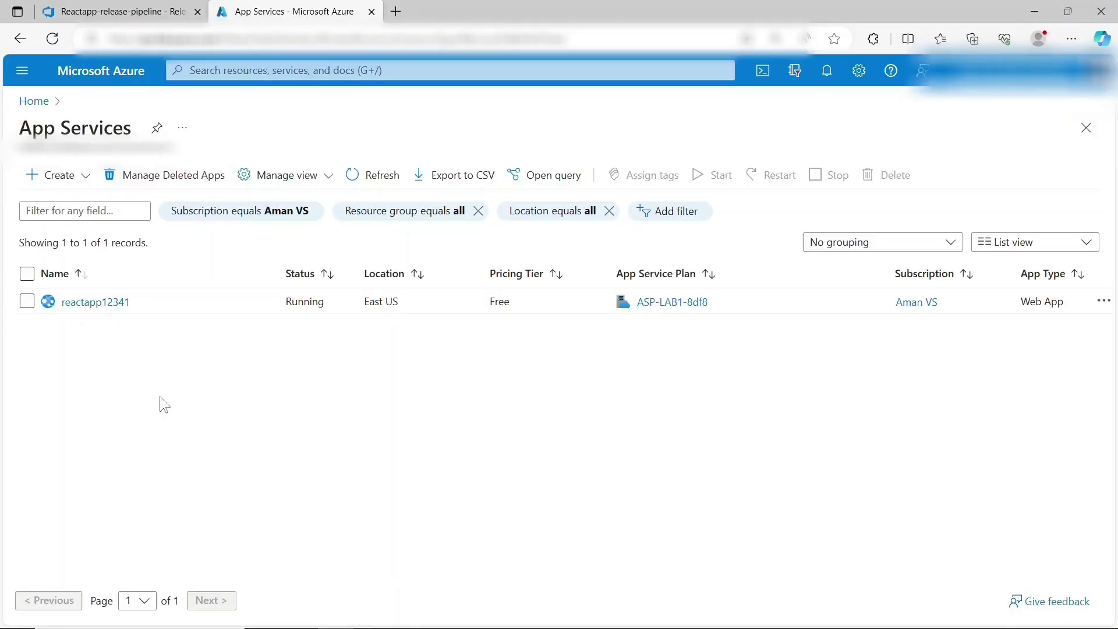
- Open the reactapp12341 web app and browse its live site in a new tab
{"action": "left_click", "coordinate": [110, 302]}
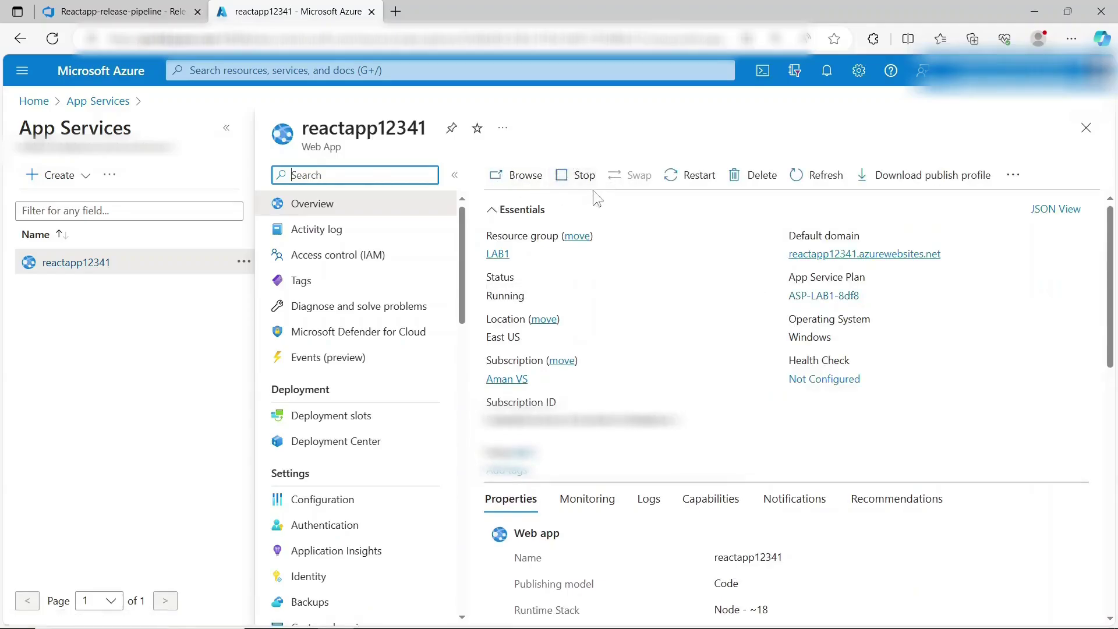
{"action": "left_click", "coordinate": [520, 175]}
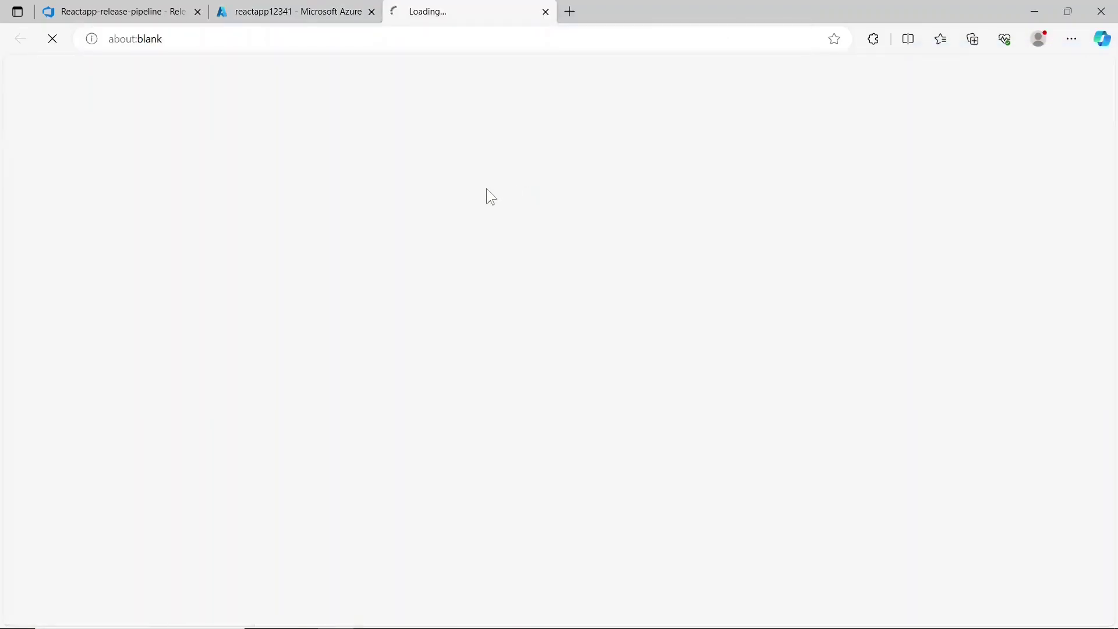
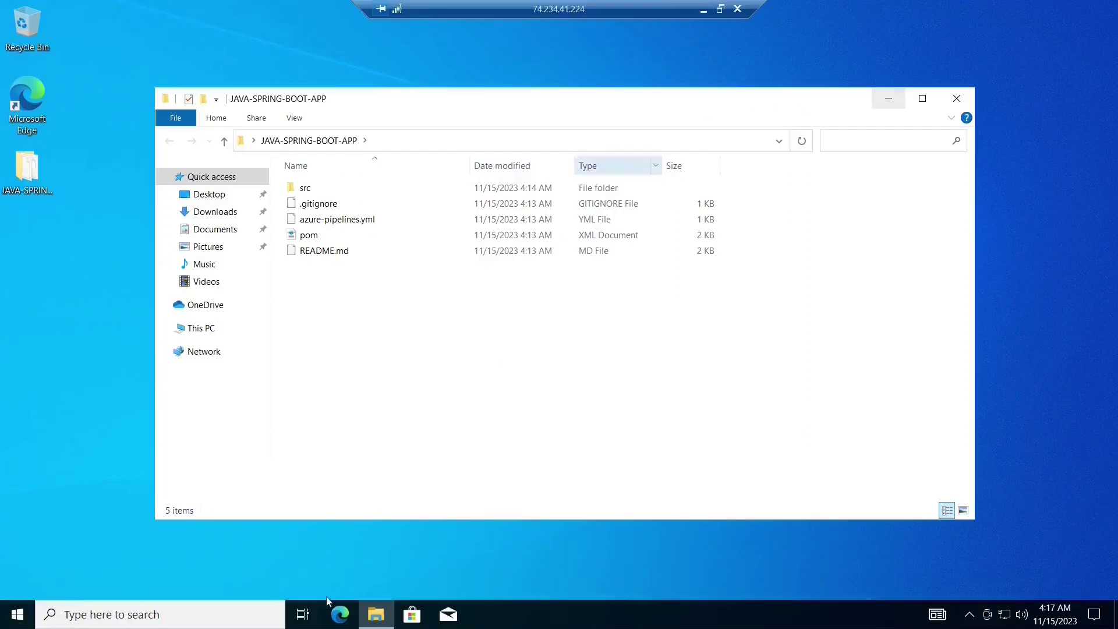
- Google 'jdk download' in Edge and open the Oracle Java Downloads result
{"action": "left_click", "coordinate": [343, 620]}
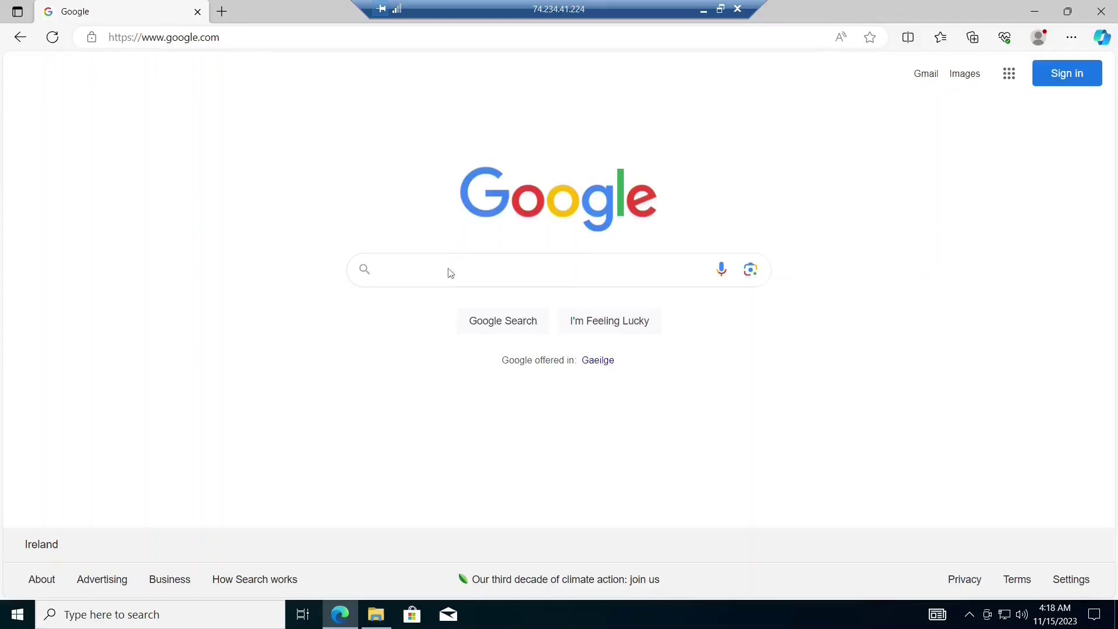
{"action": "left_click", "coordinate": [449, 271]}
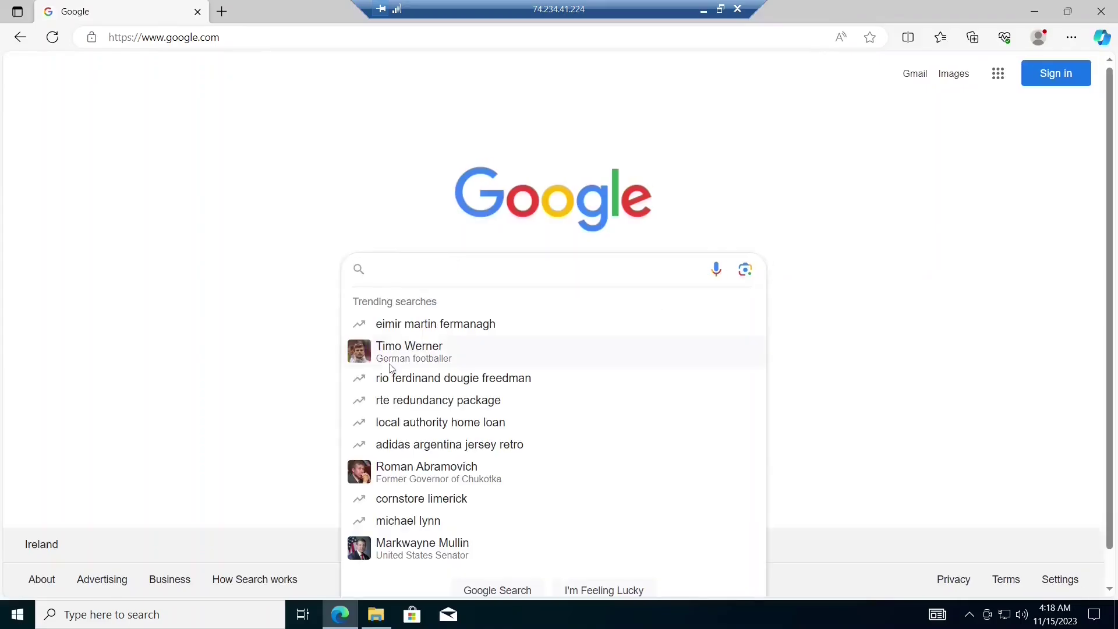
{"action": "type", "text": "ja"}
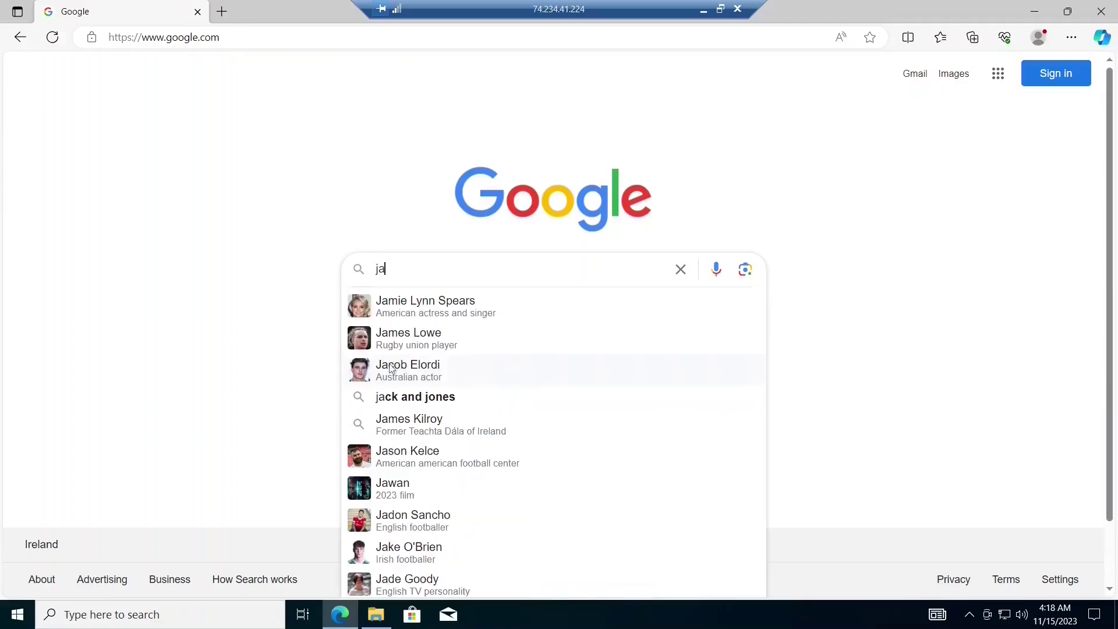
{"action": "key", "text": "BackSpace"}
{"action": "type", "text": "dk "}
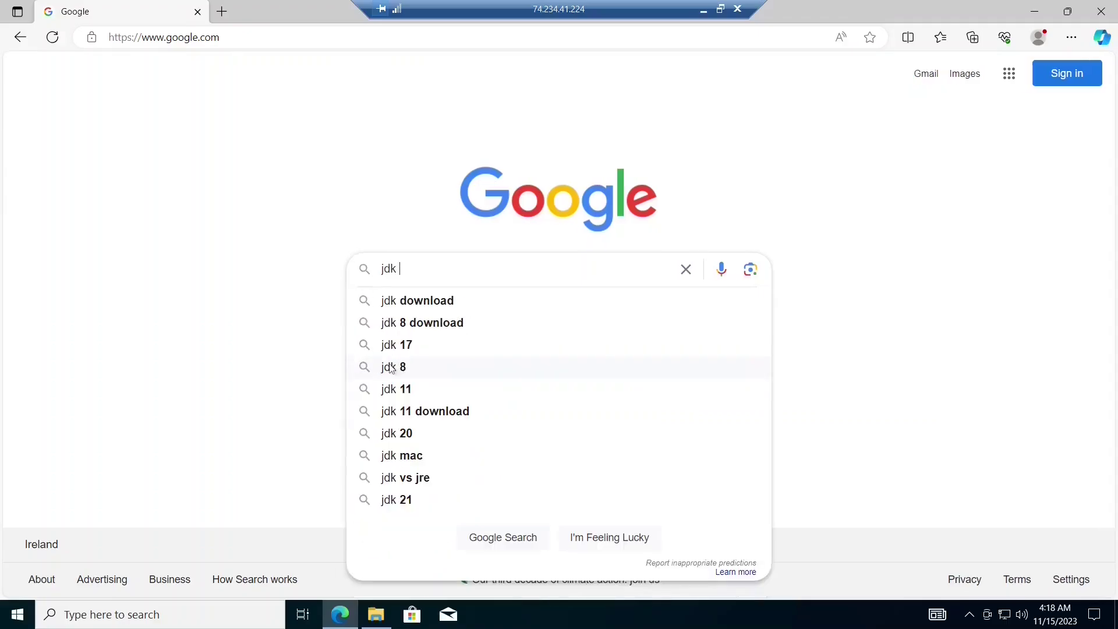
{"action": "type", "text": "download"}
{"action": "key", "text": "Return"}
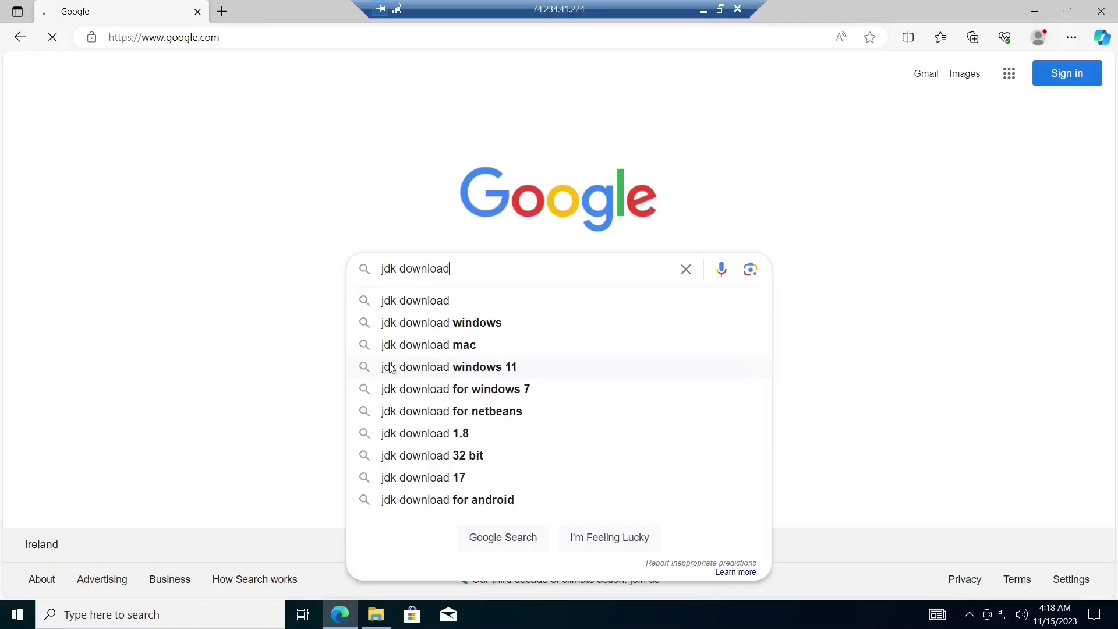
{"action": "left_click", "coordinate": [227, 234]}
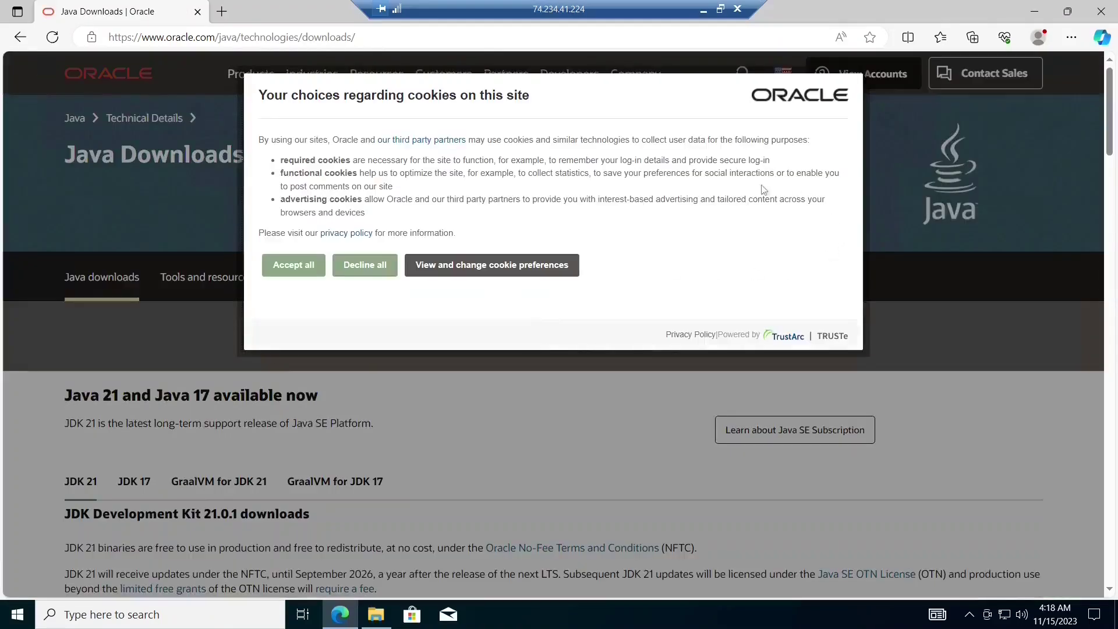
- Accept all cookies on the Oracle page and scroll to the JDK 21 downloads
{"action": "left_click", "coordinate": [324, 276]}
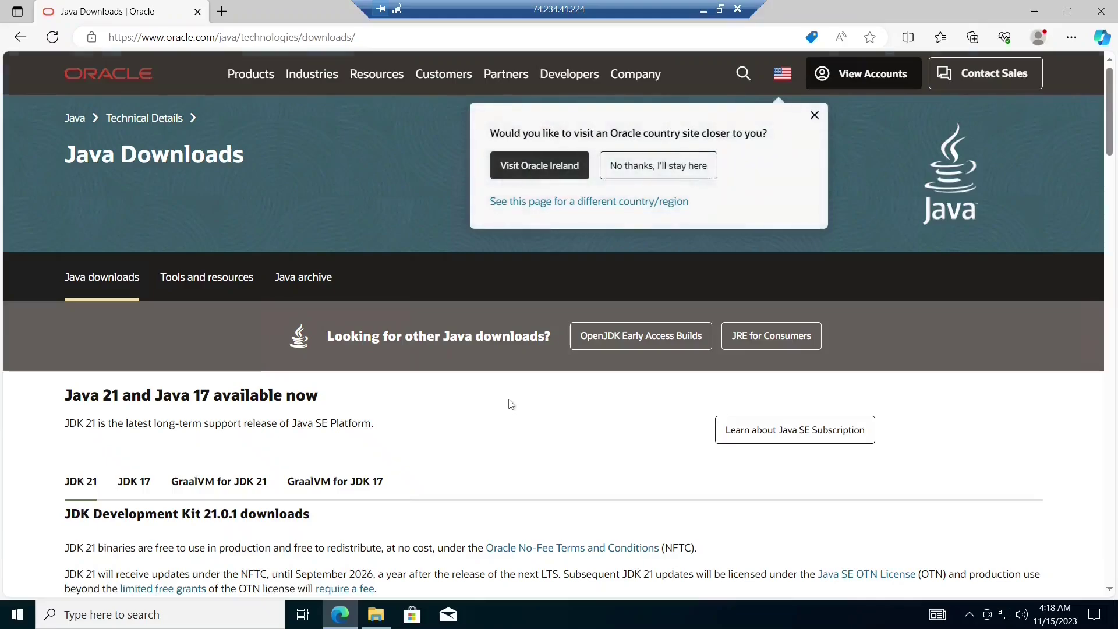
{"action": "scroll", "coordinate": [510, 404], "scroll_direction": "down", "scroll_amount": 4}
{"action": "scroll", "coordinate": [510, 401], "scroll_direction": "down", "scroll_amount": 1}
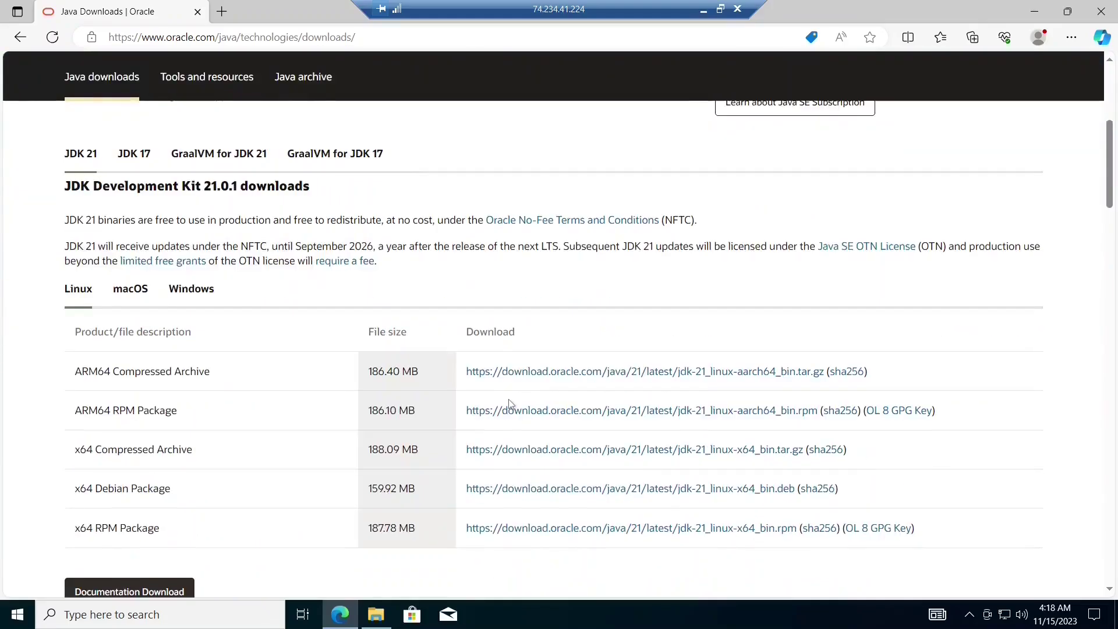
{"action": "scroll", "coordinate": [509, 400], "scroll_direction": "down", "scroll_amount": 1}
{"action": "scroll", "coordinate": [207, 228], "scroll_direction": "up", "scroll_amount": 1}
- Download the JDK 21 Windows x64 MSI installer and run it
{"action": "left_click", "coordinate": [190, 291]}
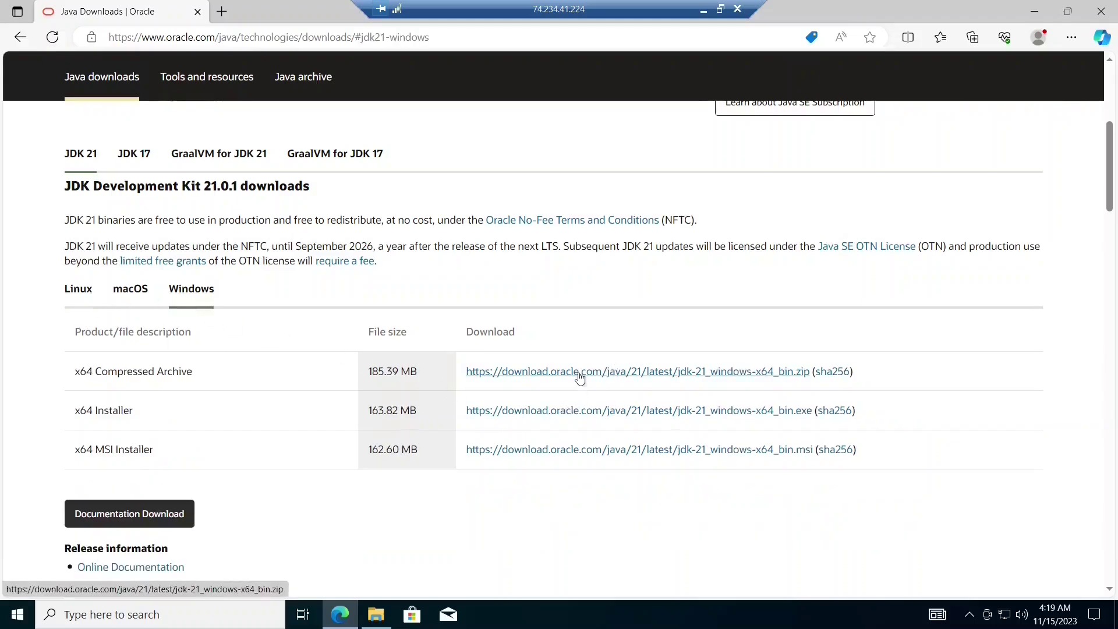
{"action": "left_click", "coordinate": [567, 453]}
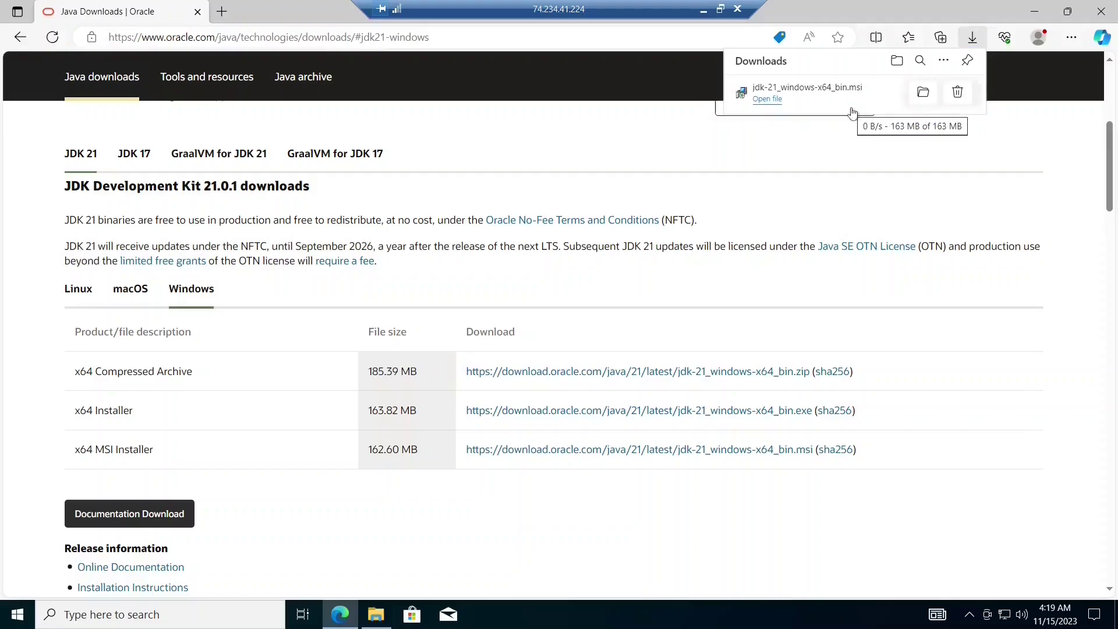
{"action": "left_click", "coordinate": [767, 99]}
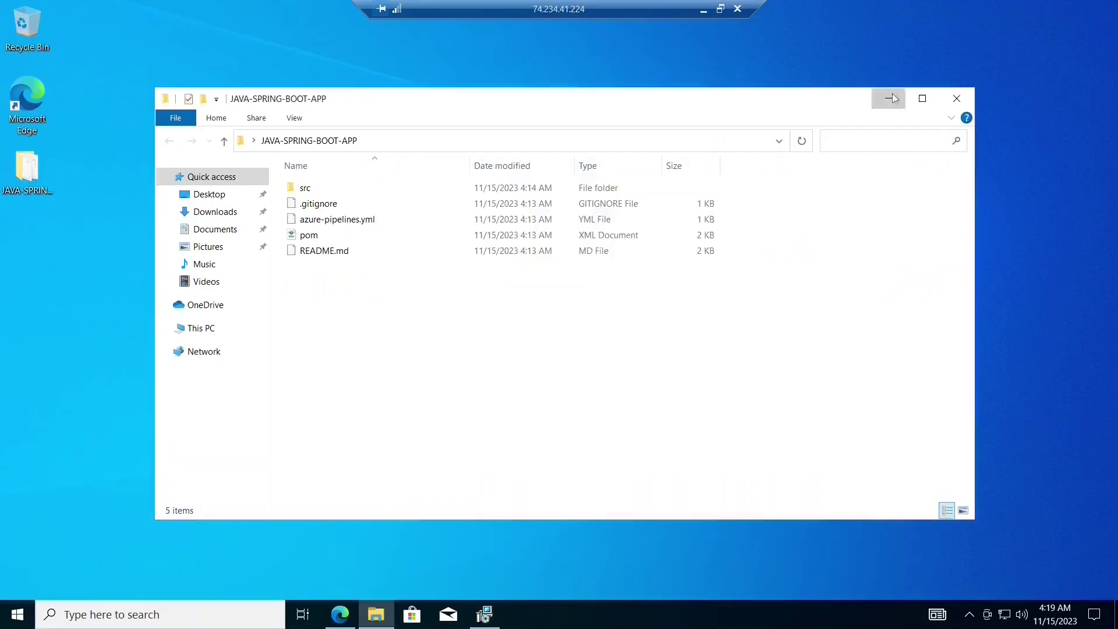
{"action": "left_click", "coordinate": [886, 99]}
- Install JDK 21.0.1 into the default C:\Program Files\Java\jdk-21\ folder and close the installer
{"action": "left_click", "coordinate": [644, 432]}
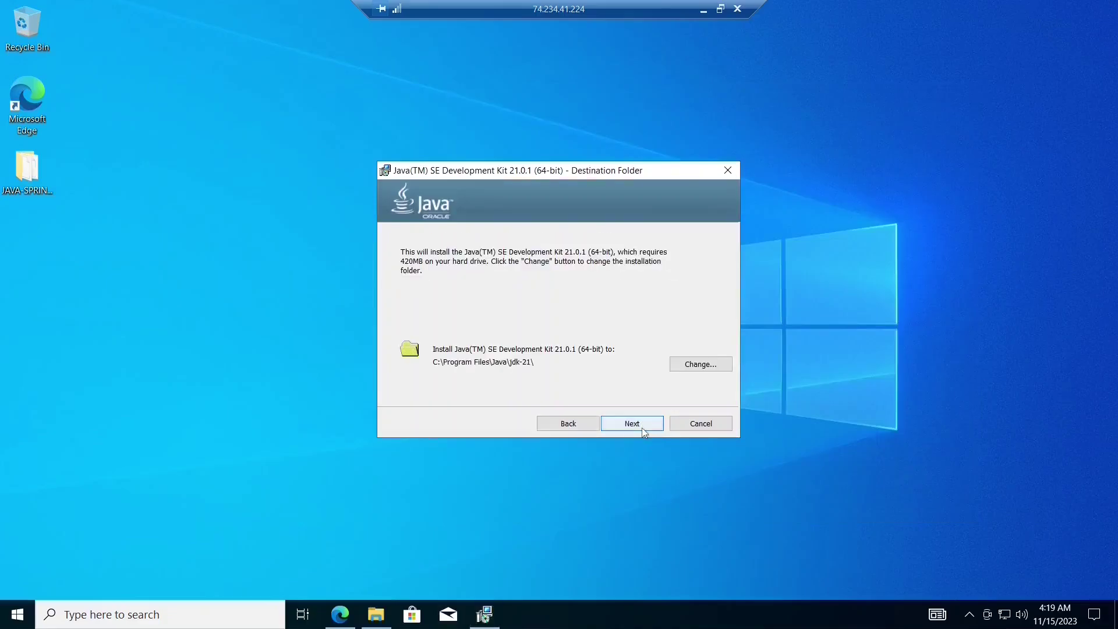
{"action": "left_click", "coordinate": [644, 431]}
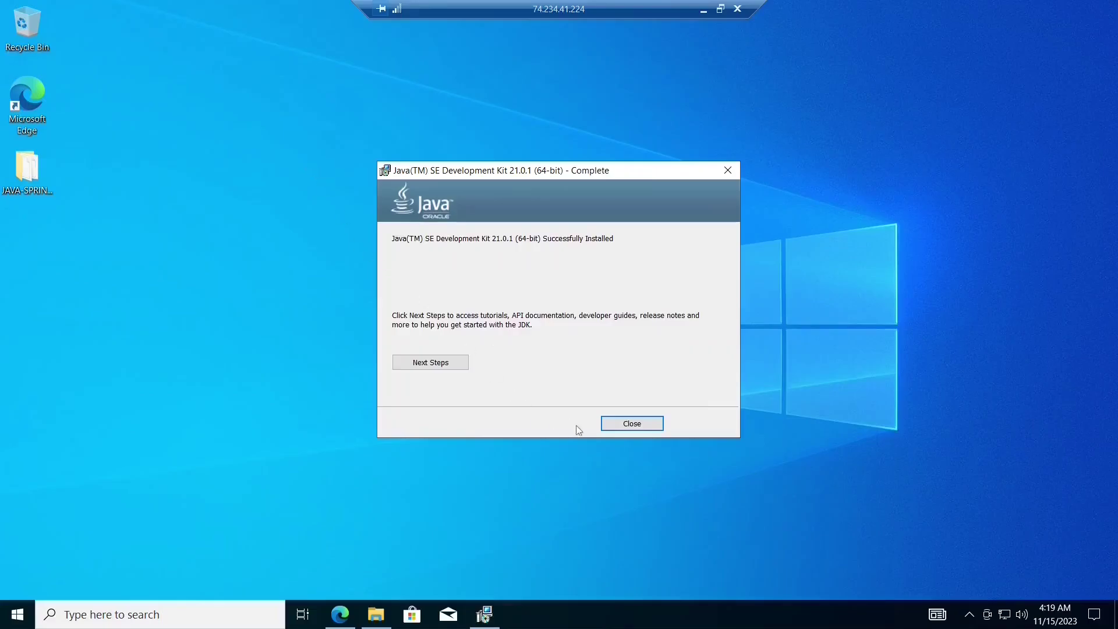
{"action": "left_click", "coordinate": [633, 425]}
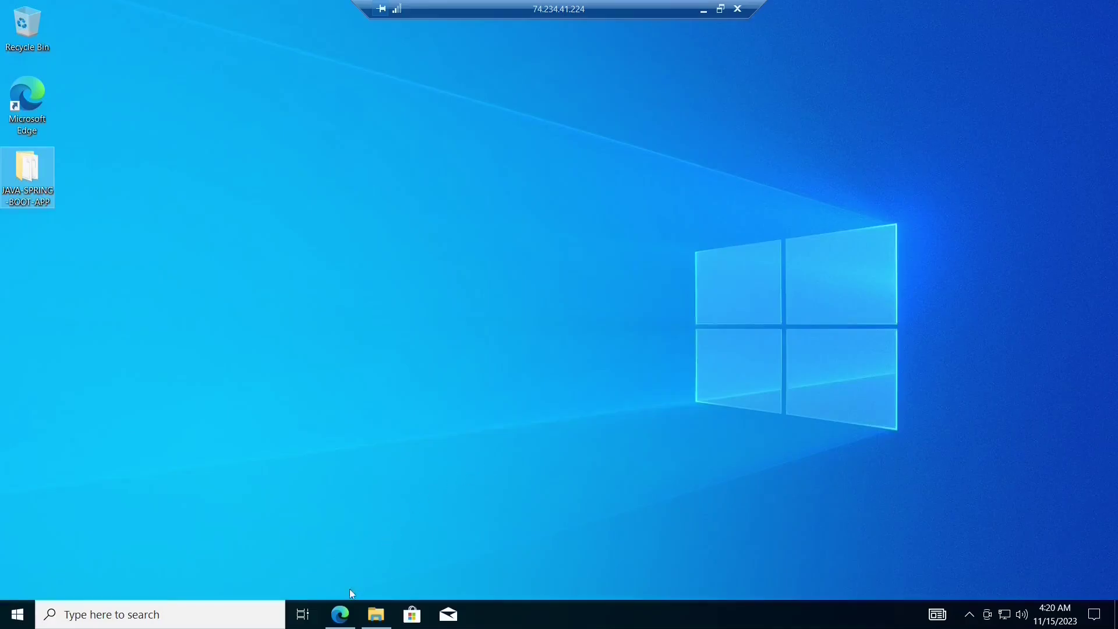
- In a new browser tab, Google 'maven for windows'
{"action": "left_click", "coordinate": [340, 615]}
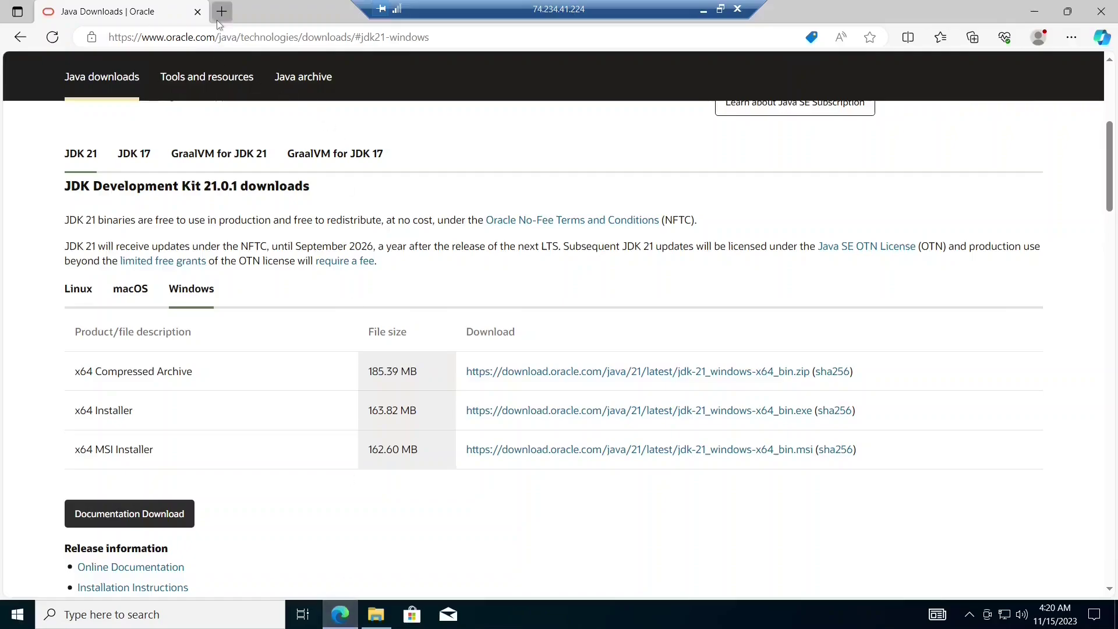
{"action": "left_click", "coordinate": [218, 18]}
{"action": "type", "text": "g"}
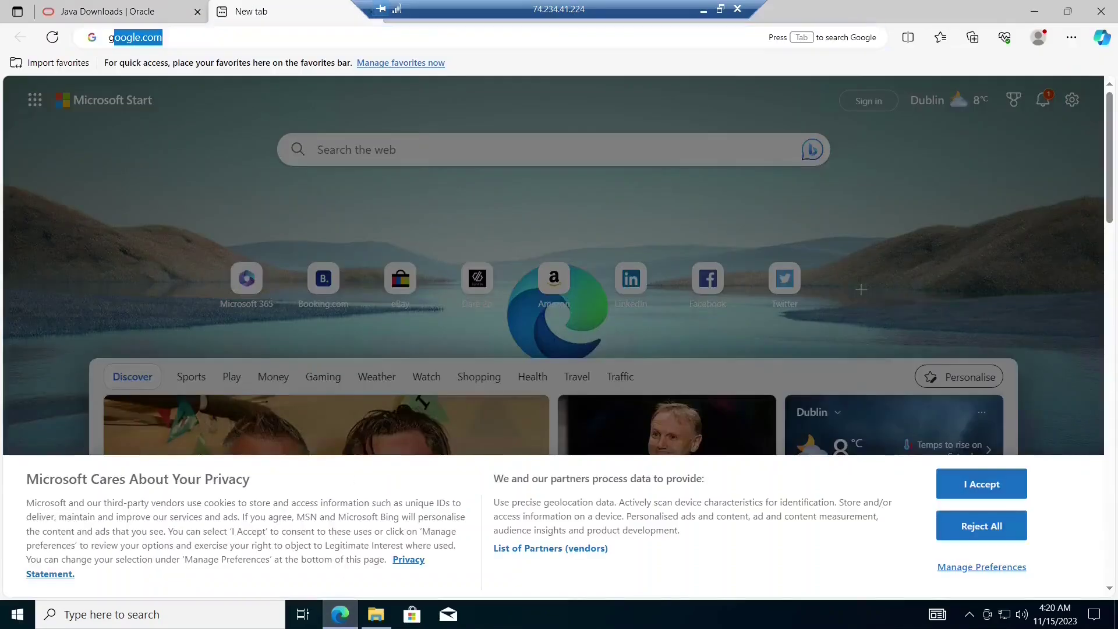
{"action": "type", "text": "oo"}
{"action": "key", "text": "Return"}
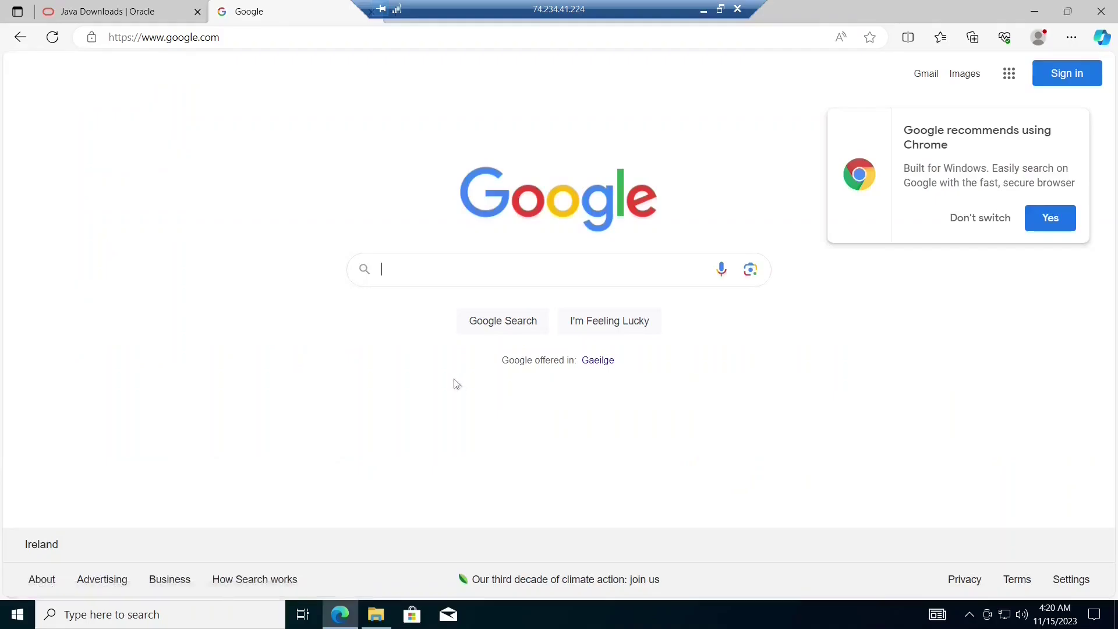
{"action": "left_click", "coordinate": [474, 279]}
{"action": "type", "text": "m"}
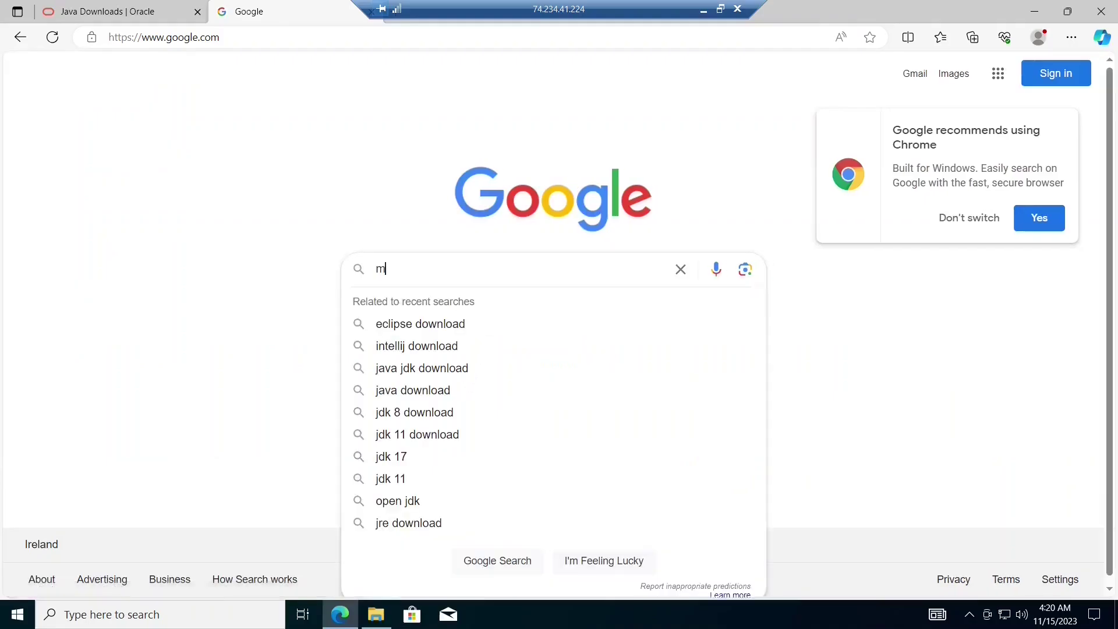
{"action": "type", "text": "aven for wo"}
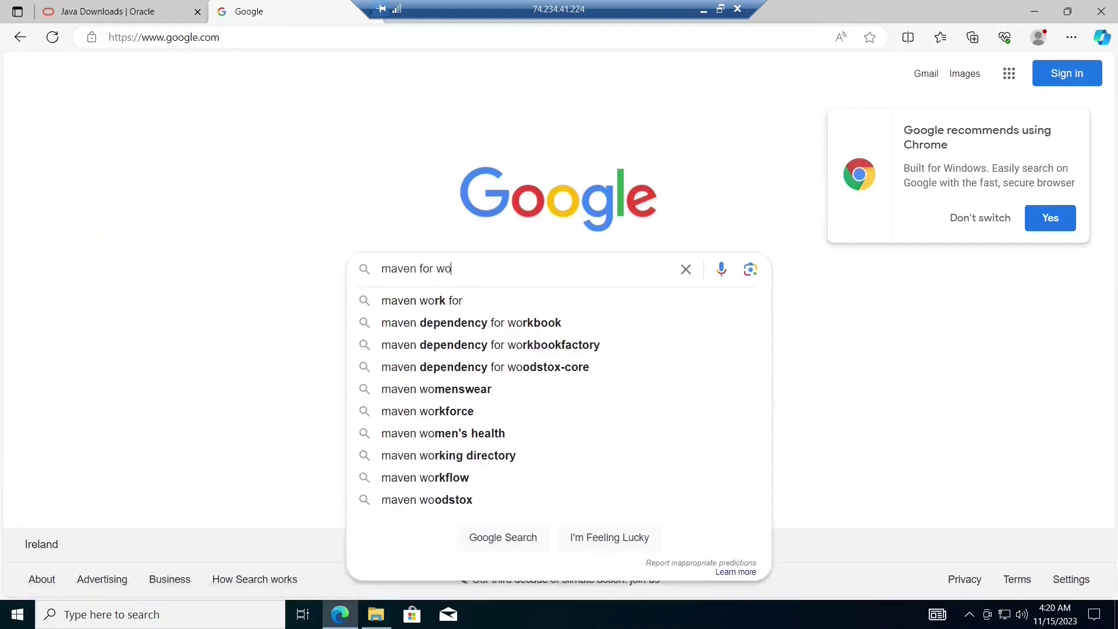
{"action": "key", "text": "BackSpace"}
{"action": "type", "text": "ind"}
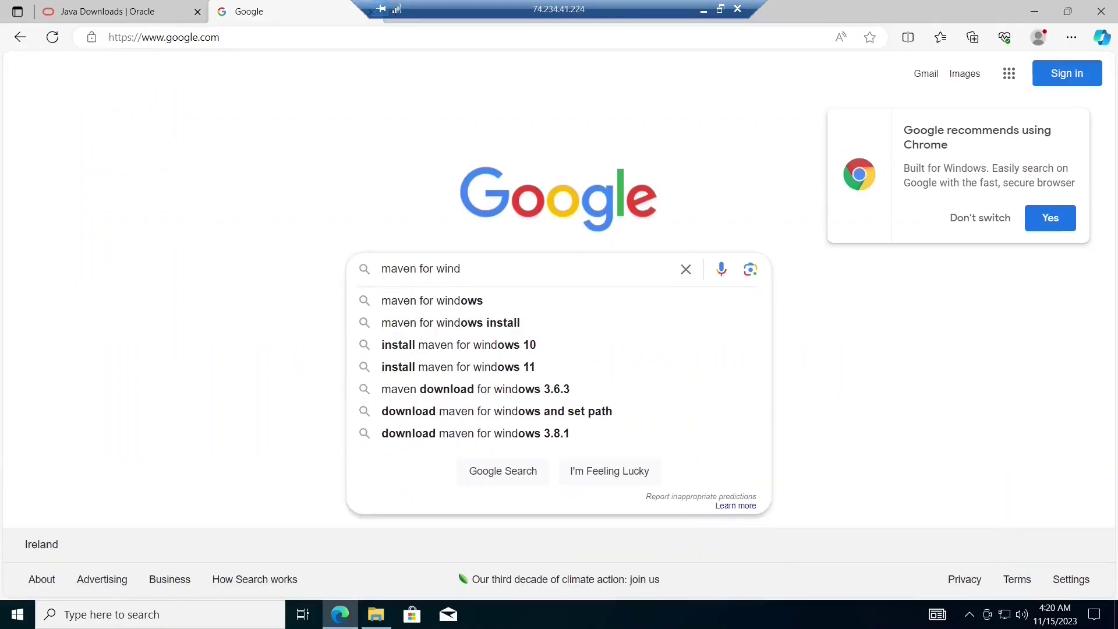
{"action": "type", "text": "ows"}
{"action": "key", "text": "Return"}
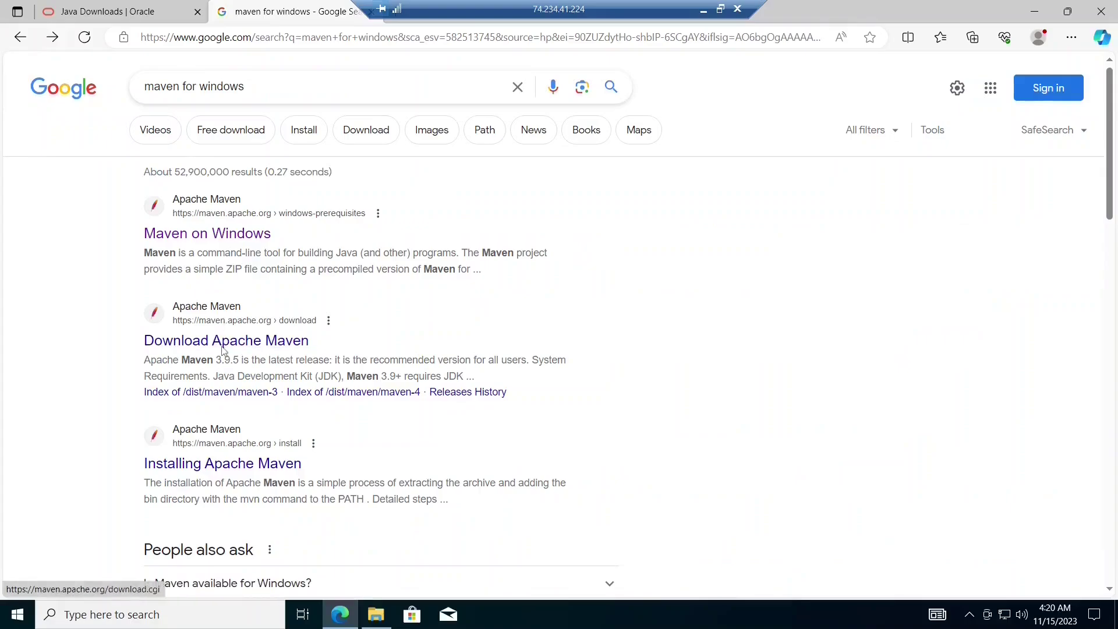
- Download apache-maven-3.9.5-bin.zip from the Apache Maven page and show it in its folder
{"action": "left_click", "coordinate": [224, 349]}
{"action": "scroll", "coordinate": [316, 346], "scroll_direction": "down", "scroll_amount": 3}
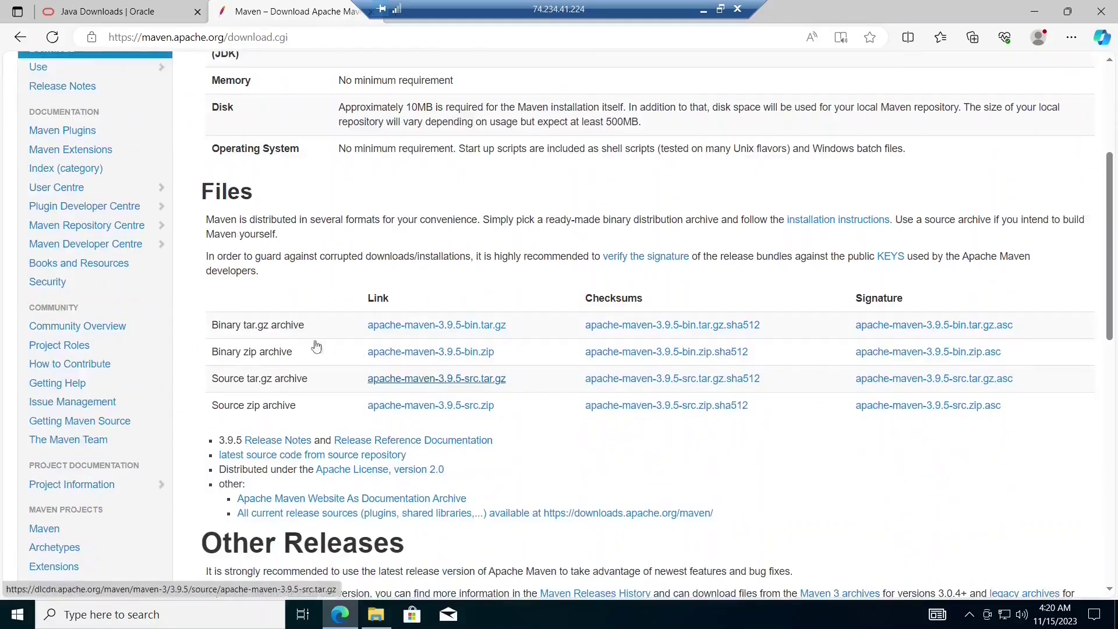
{"action": "left_click", "coordinate": [414, 356]}
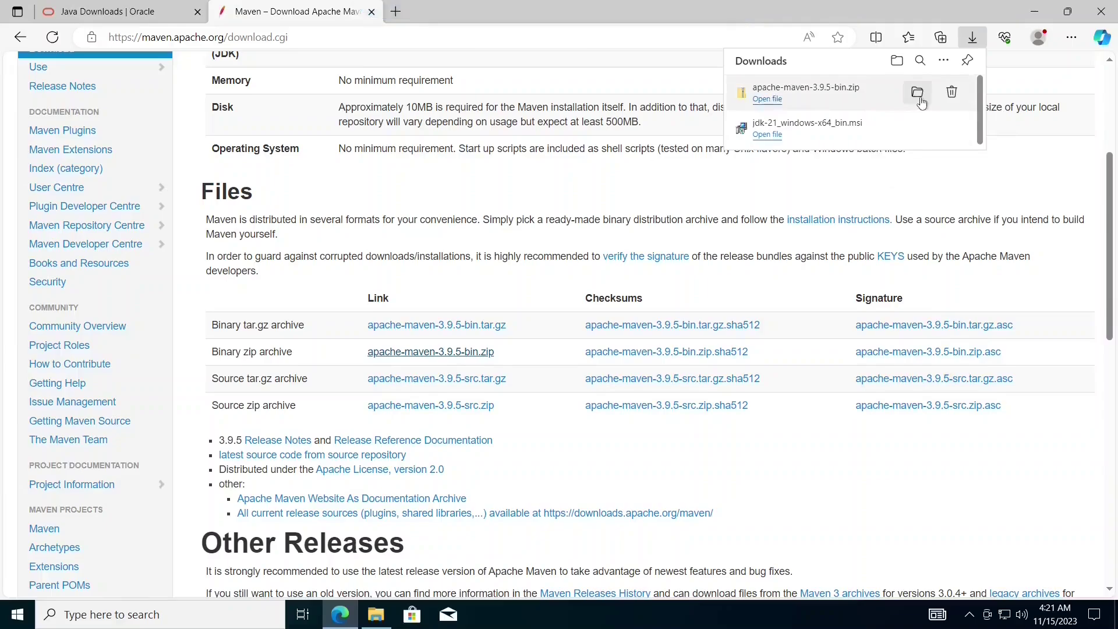
{"action": "left_click", "coordinate": [918, 93]}
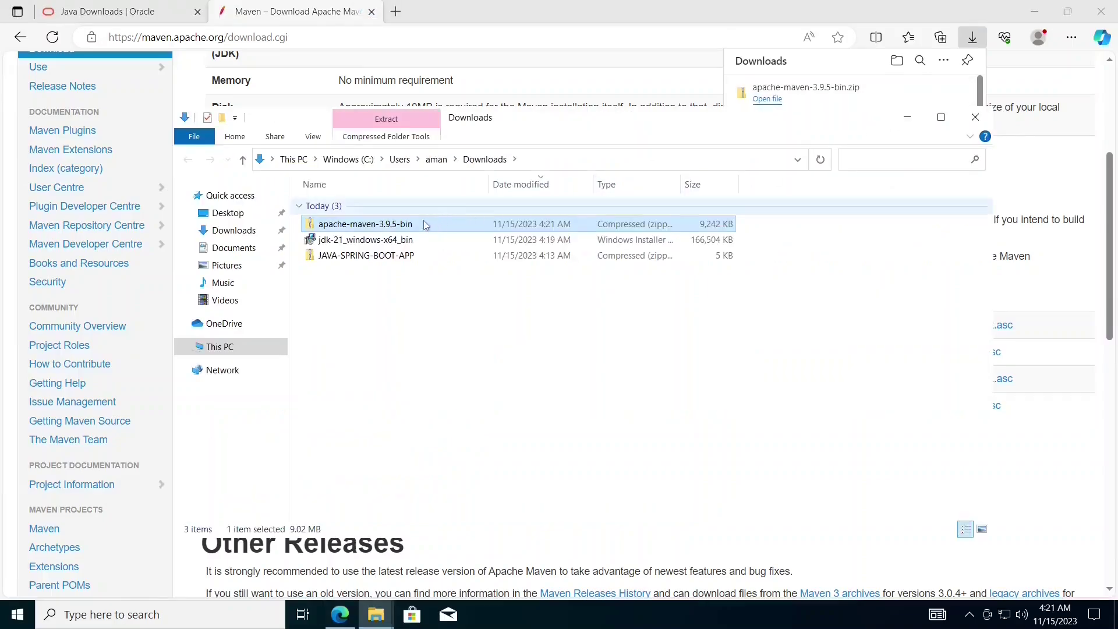
- Extract apache-maven-3.9.5-bin.zip to its default folder in Downloads
{"action": "left_click", "coordinate": [941, 118]}
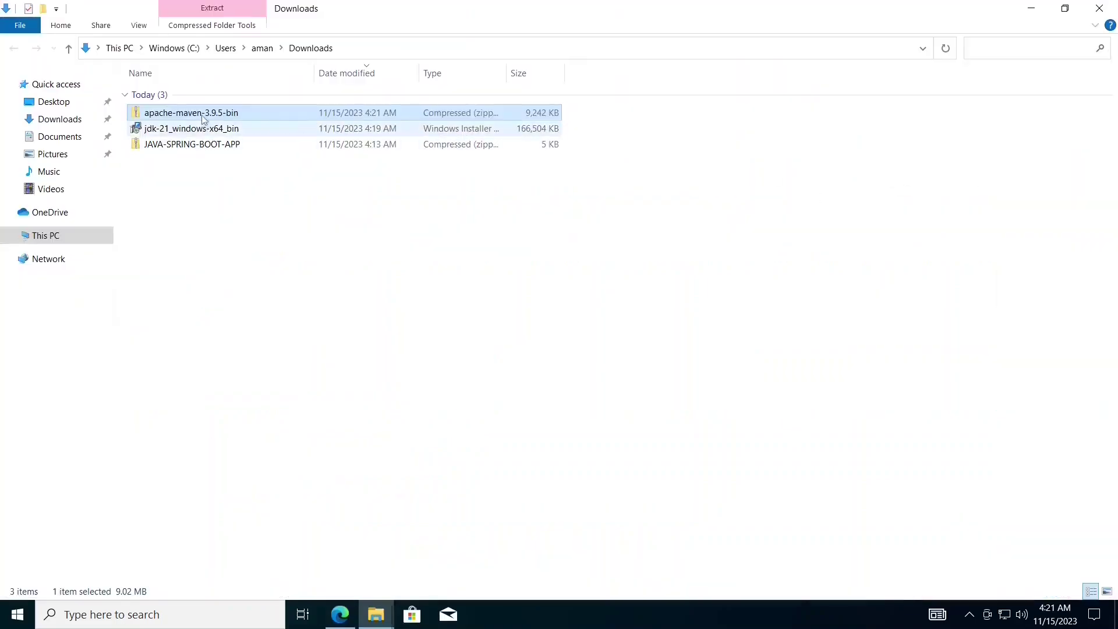
{"action": "right_click", "coordinate": [202, 115]}
{"action": "left_click", "coordinate": [226, 166]}
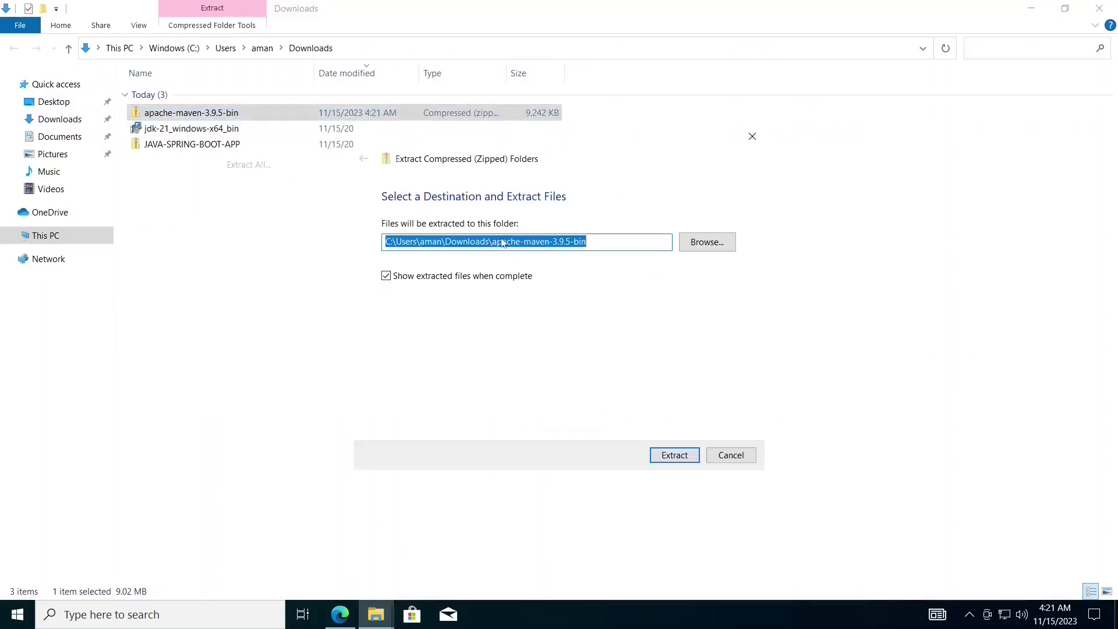
{"action": "left_click", "coordinate": [652, 456]}
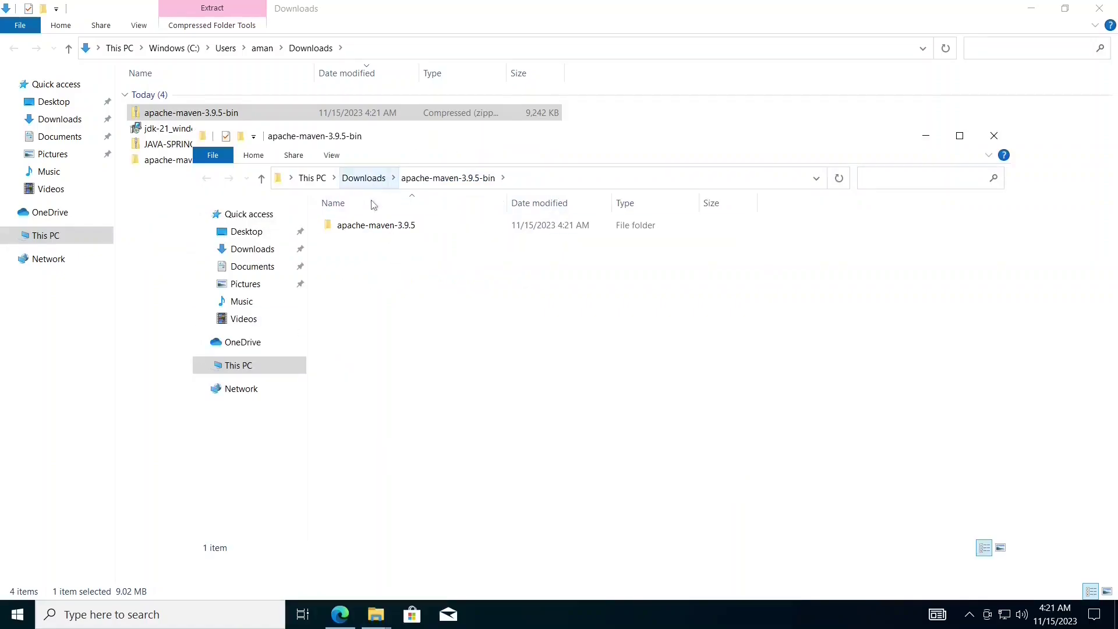
- Copy the extracted apache-maven-3.9.5 folder into C:\Program Files (x86)
{"action": "right_click", "coordinate": [375, 228]}
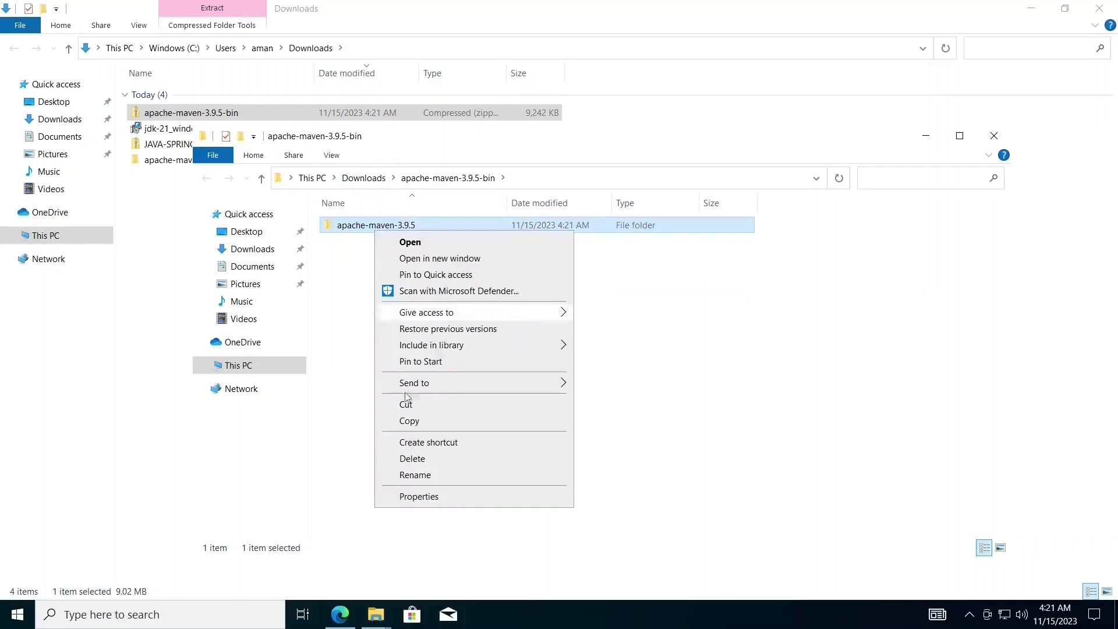
{"action": "left_click", "coordinate": [409, 421]}
{"action": "left_click", "coordinate": [220, 365]}
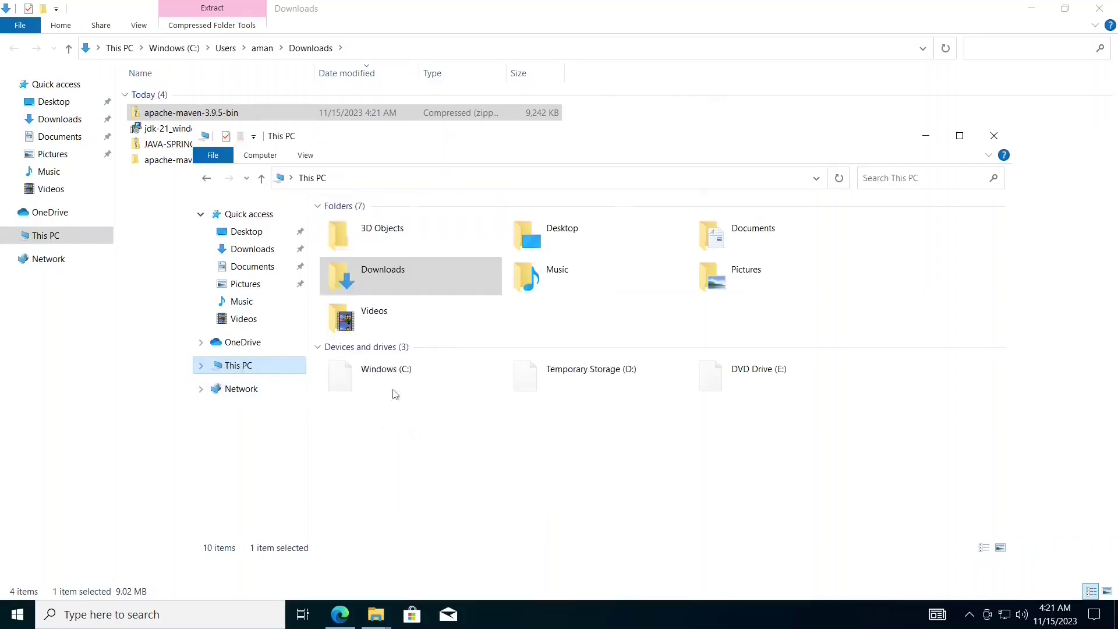
{"action": "double_click", "coordinate": [386, 372]}
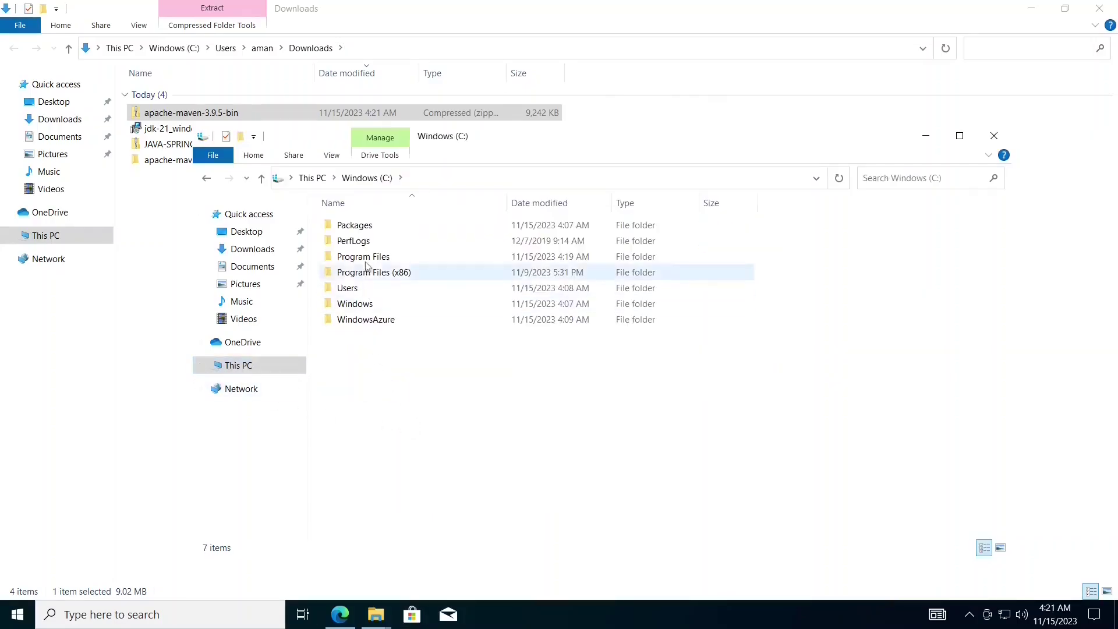
{"action": "double_click", "coordinate": [367, 272]}
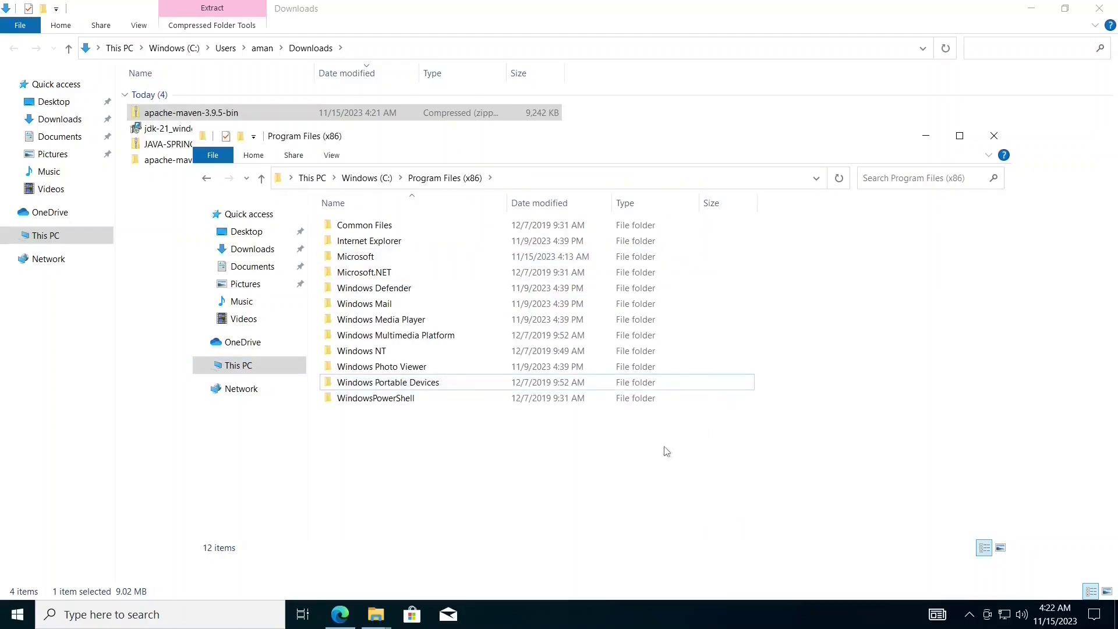
{"action": "key", "text": "ctrl+v"}
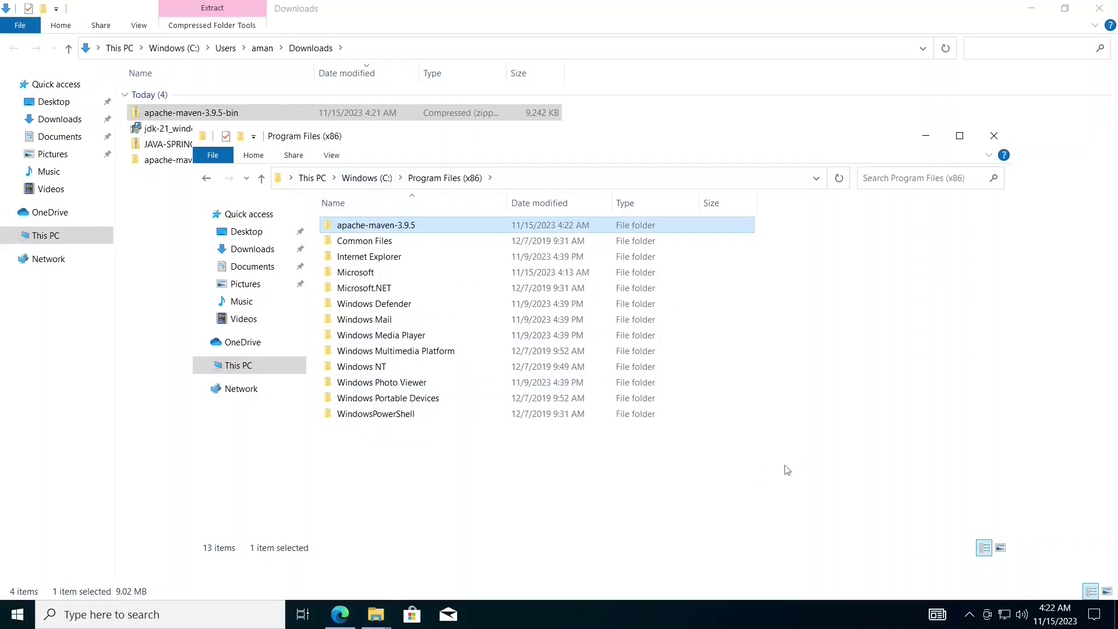
{"action": "left_click", "coordinate": [3, 611]}
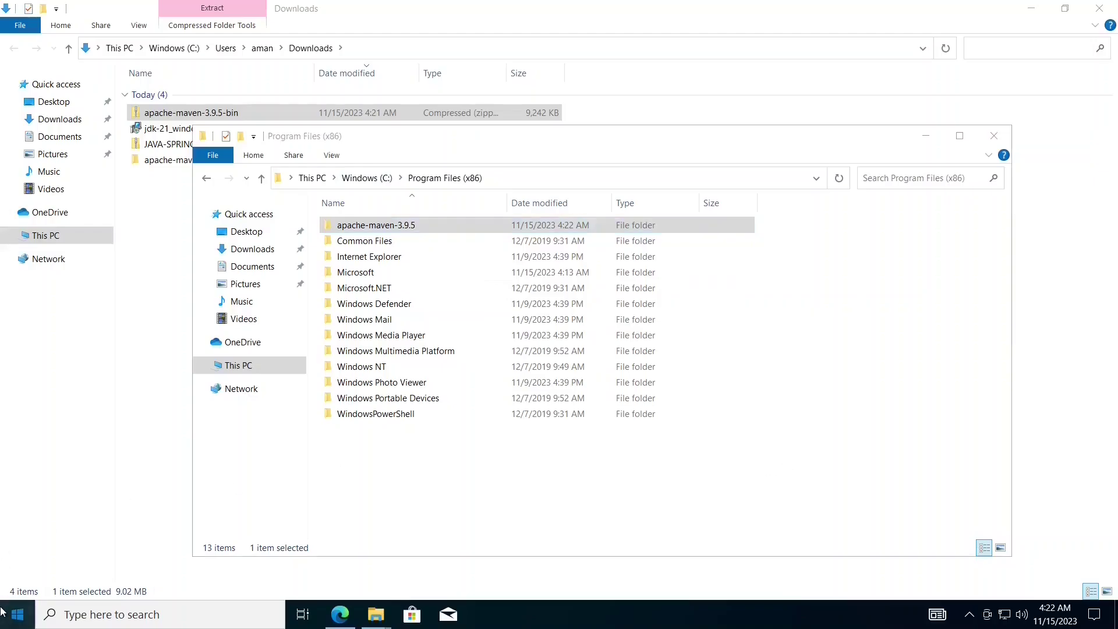
- Open Environment Variables via 'env' and copy the apache-maven-3.9.5\bin folder path
{"action": "type", "text": "e"}
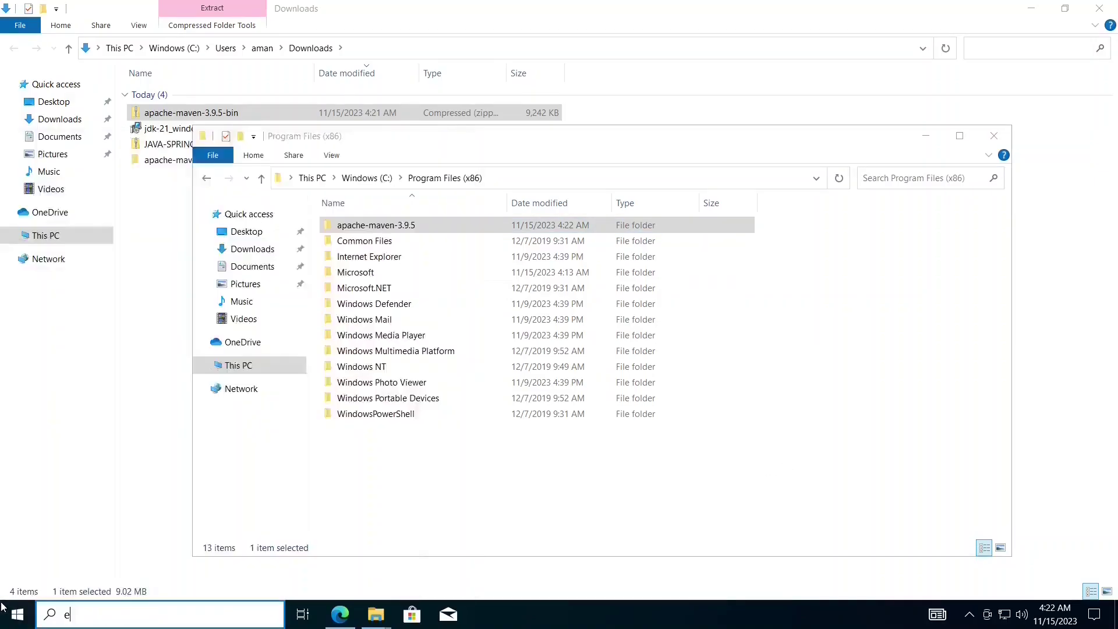
{"action": "type", "text": "nv"}
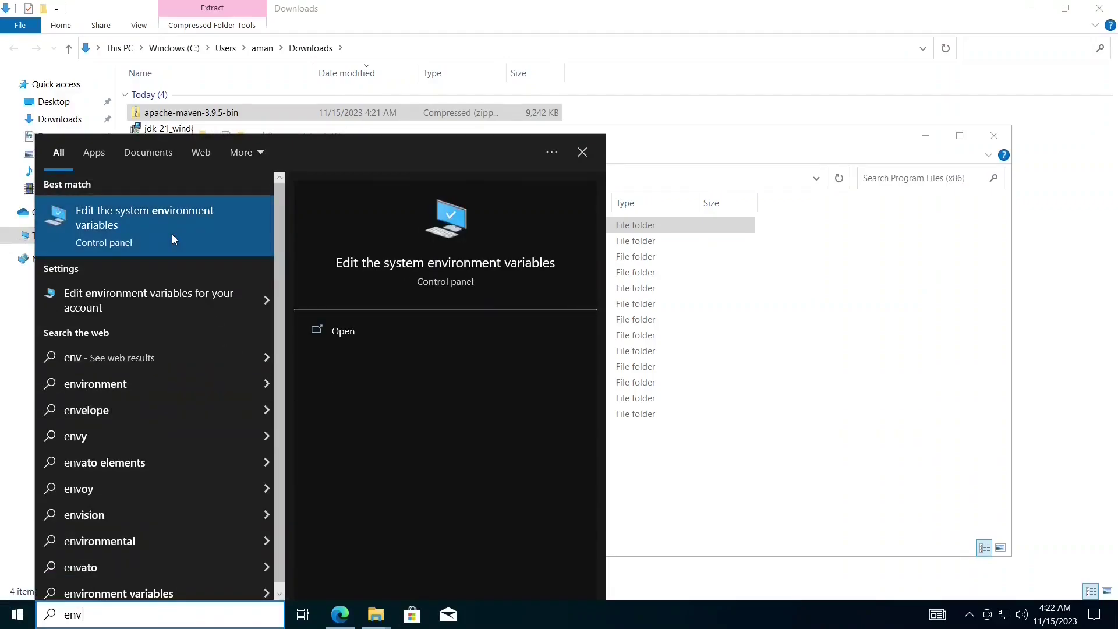
{"action": "left_click", "coordinate": [173, 235]}
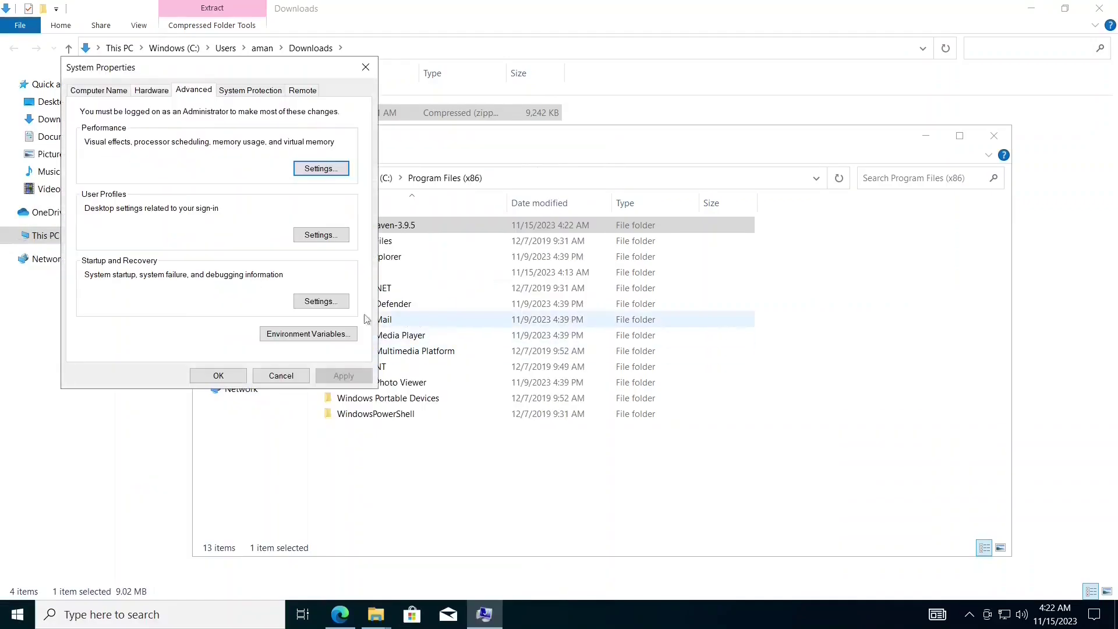
{"action": "left_click", "coordinate": [298, 336]}
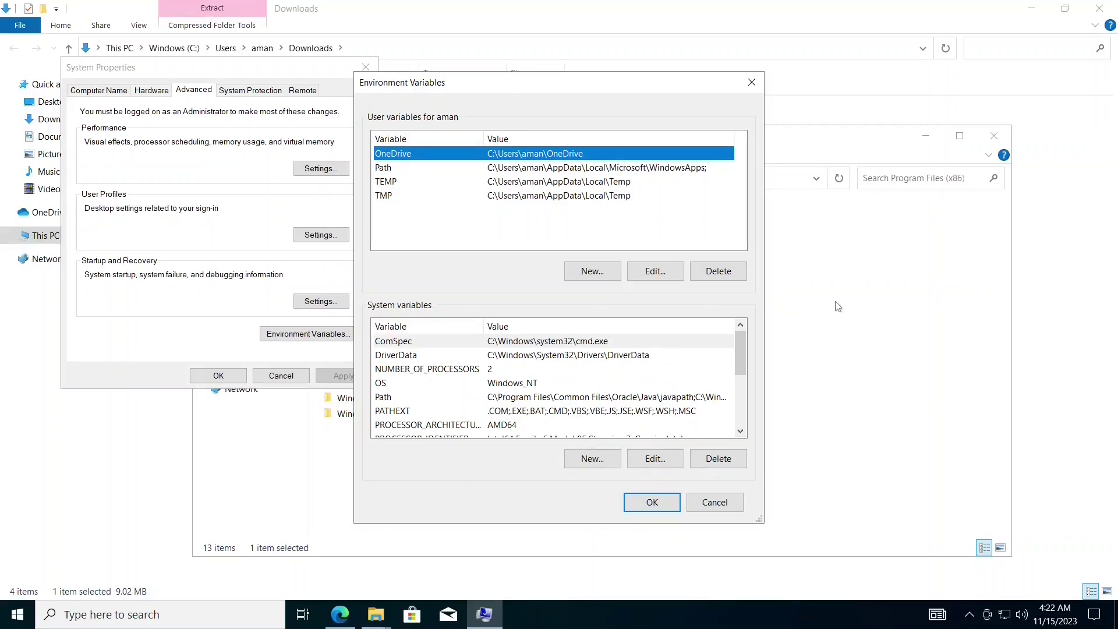
{"action": "left_click", "coordinate": [844, 241]}
{"action": "double_click", "coordinate": [569, 227]}
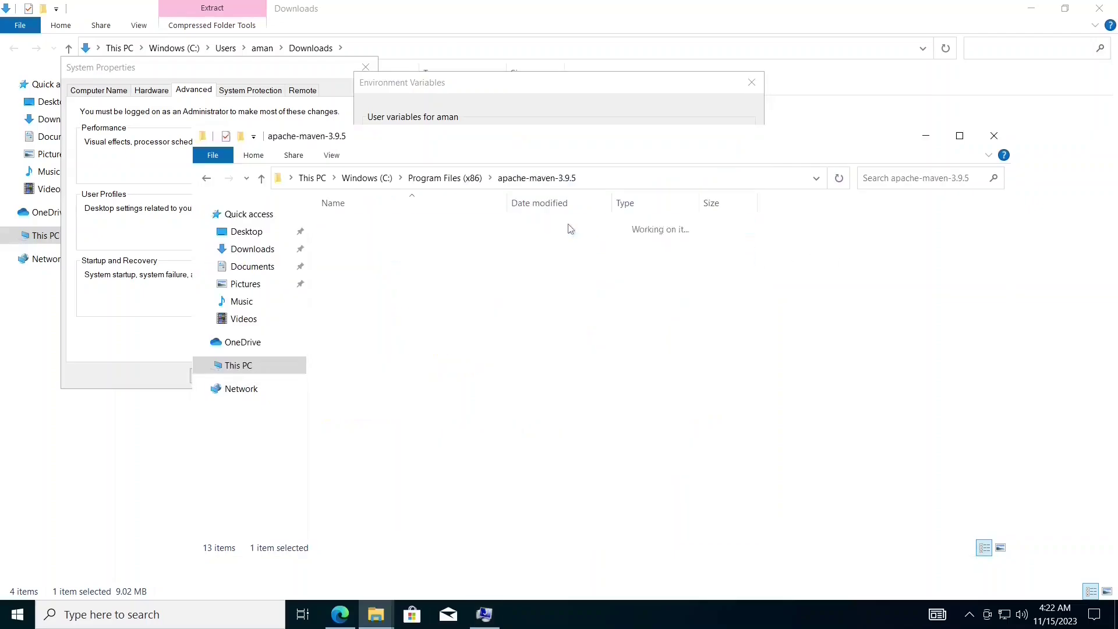
{"action": "double_click", "coordinate": [570, 227]}
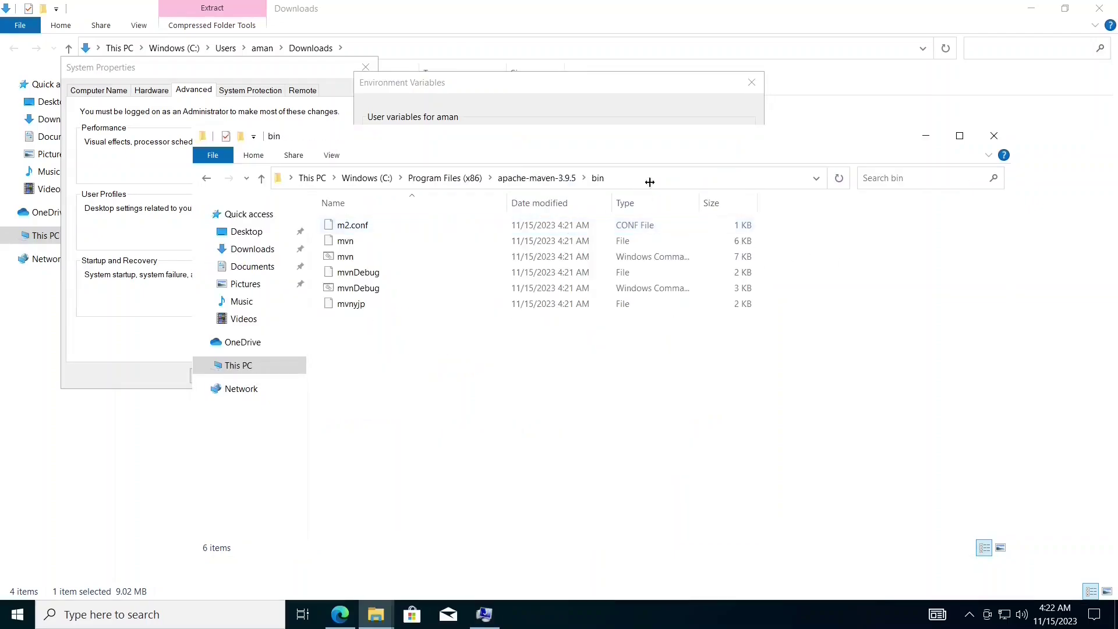
{"action": "left_click", "coordinate": [656, 185]}
{"action": "right_click", "coordinate": [655, 182]}
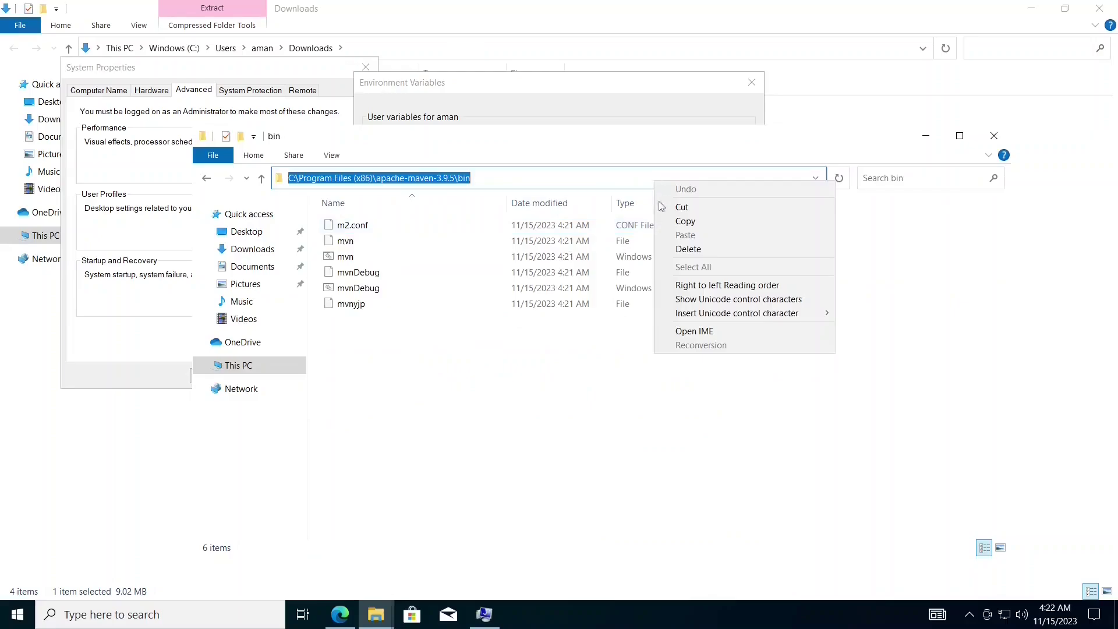
{"action": "left_click", "coordinate": [669, 221]}
- Add the Maven bin folder path as a new entry in the system Path
{"action": "left_click", "coordinate": [654, 121]}
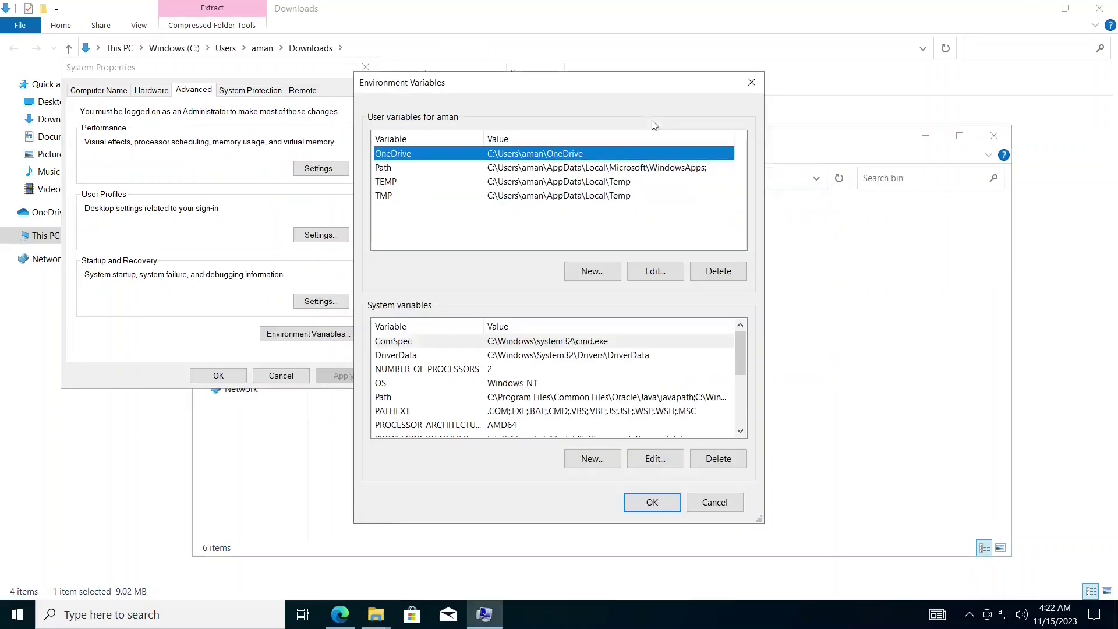
{"action": "double_click", "coordinate": [418, 402]}
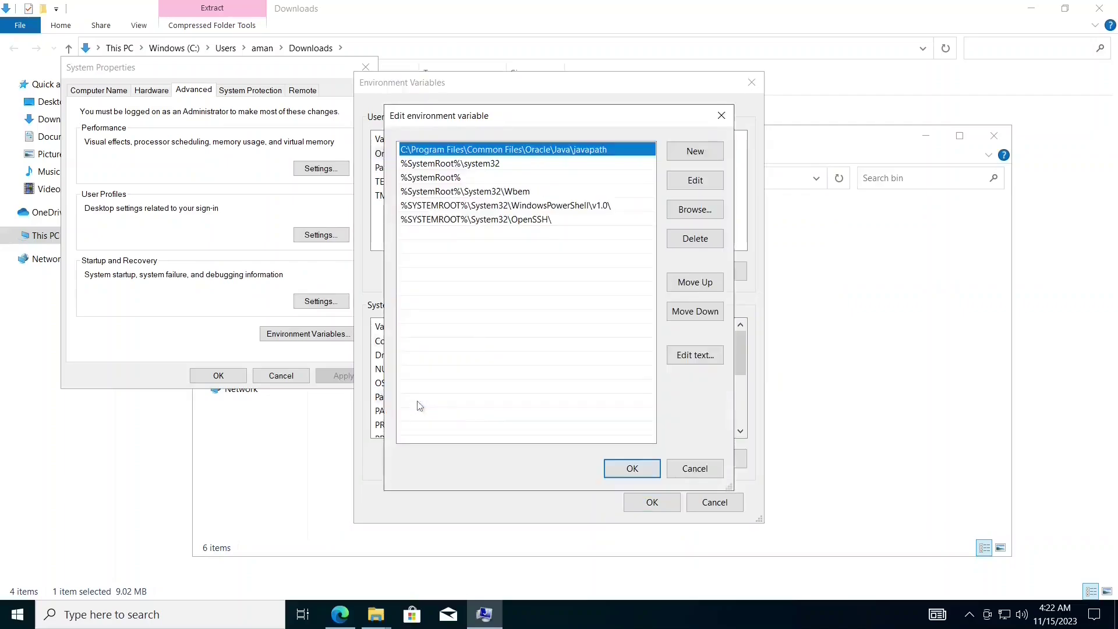
{"action": "left_click", "coordinate": [676, 152]}
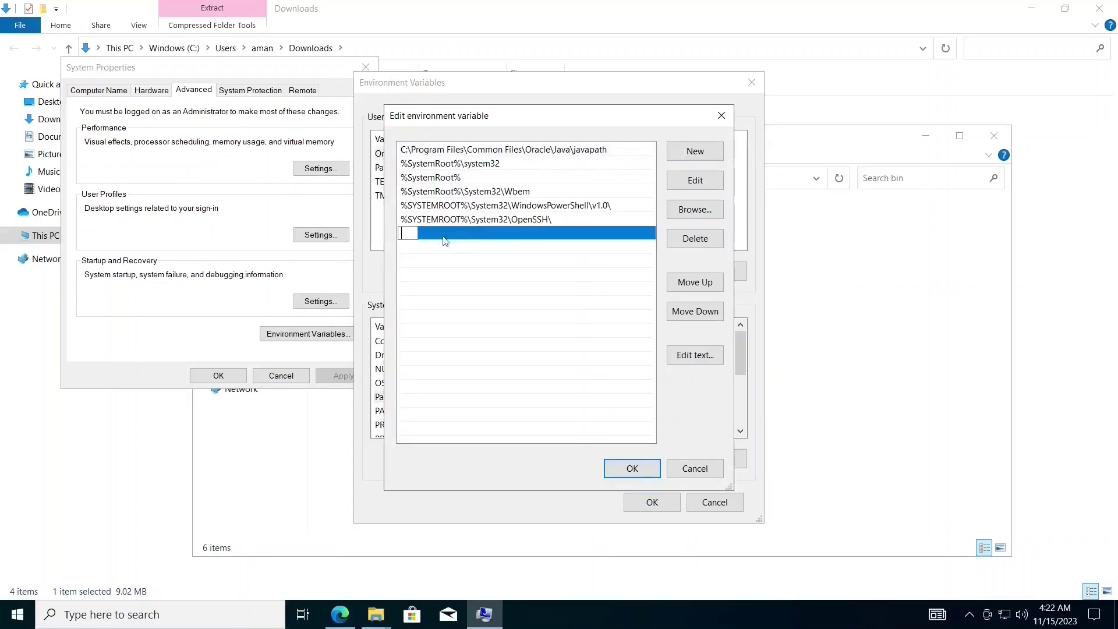
{"action": "key", "text": "ctrl+v"}
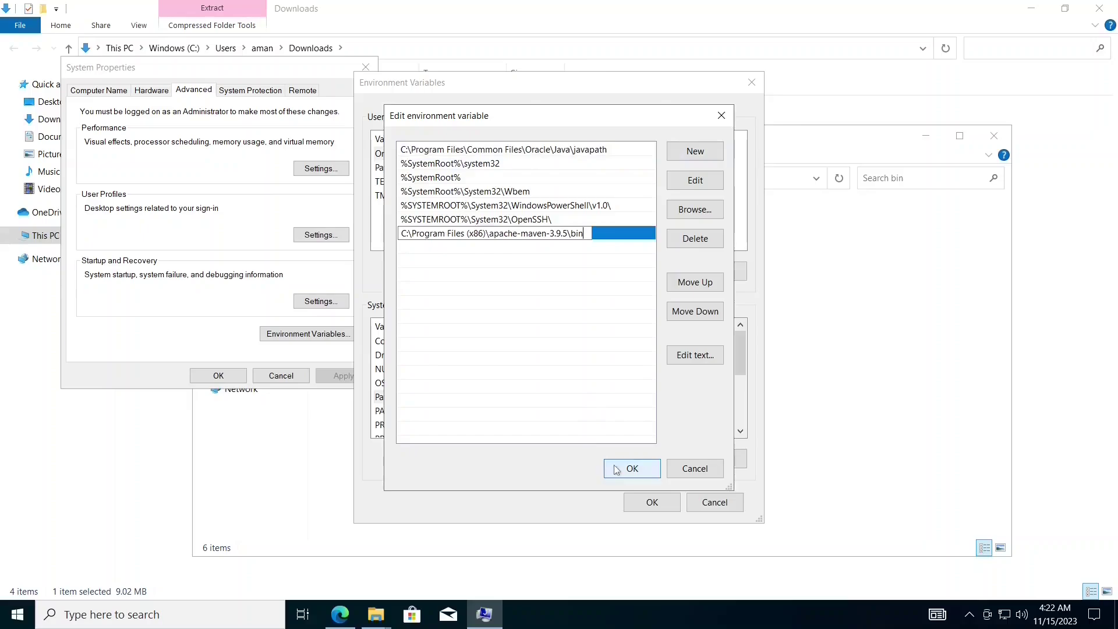
{"action": "left_click", "coordinate": [618, 470]}
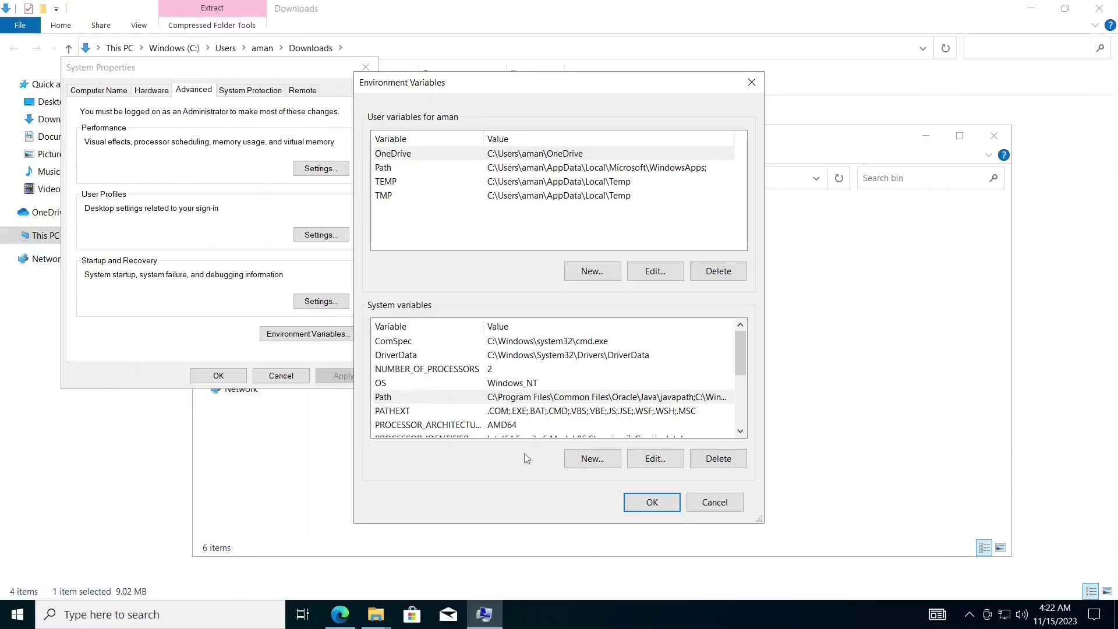
- Create system variable MAVEN_HOME set to C:\Program Files (x86)\apache-maven-3.9.5
{"action": "left_click", "coordinate": [604, 460]}
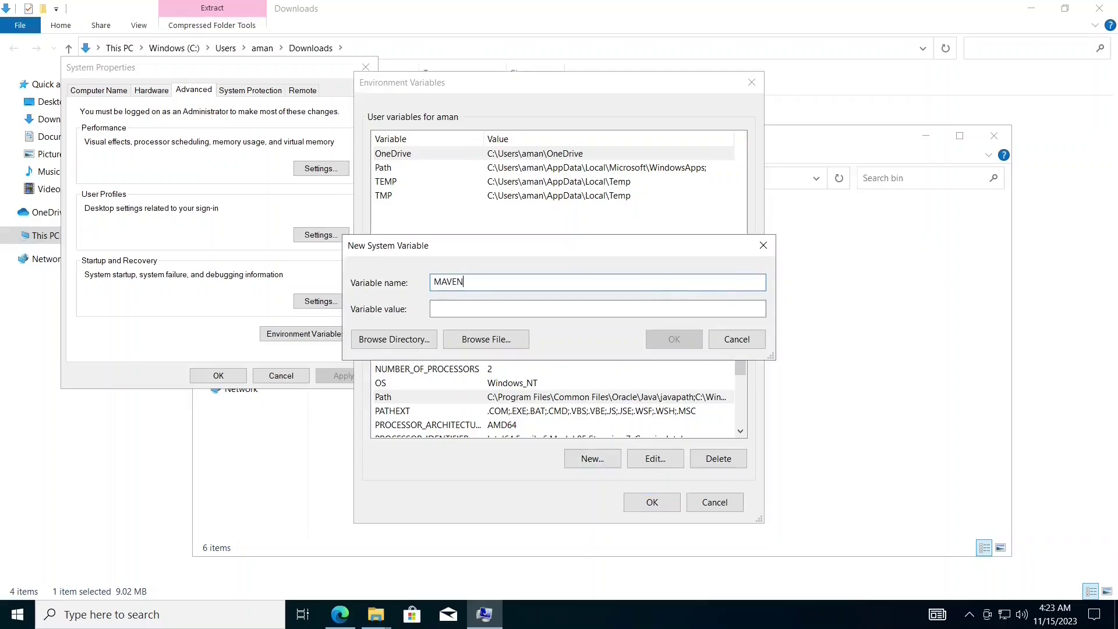
{"action": "type", "text": "MAVEN_HOME"}
{"action": "left_click", "coordinate": [945, 189]}
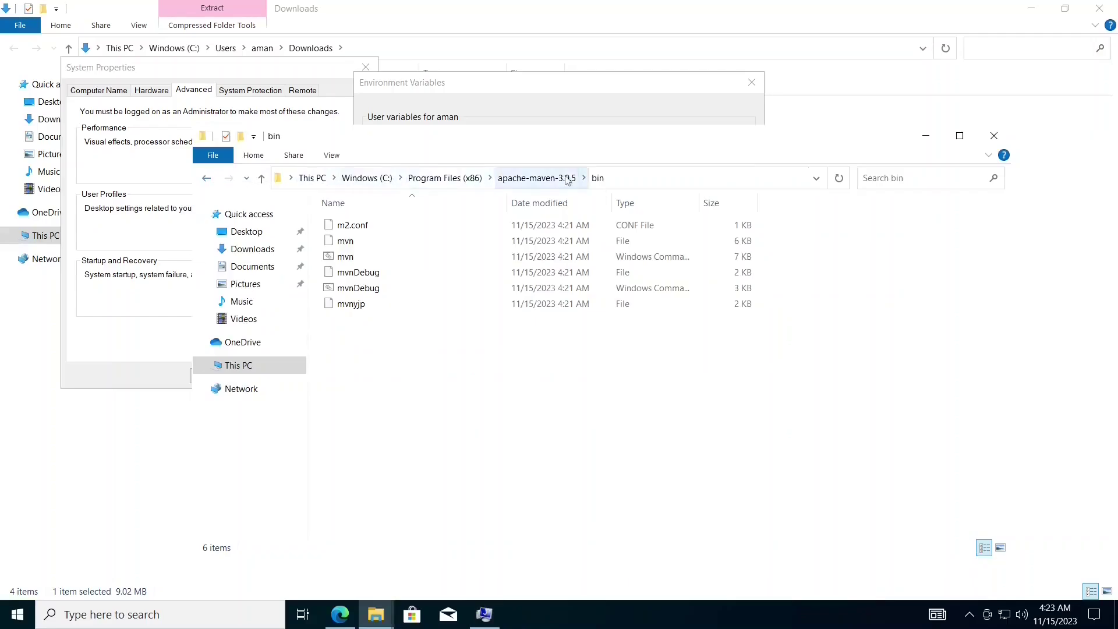
{"action": "left_click", "coordinate": [536, 178]}
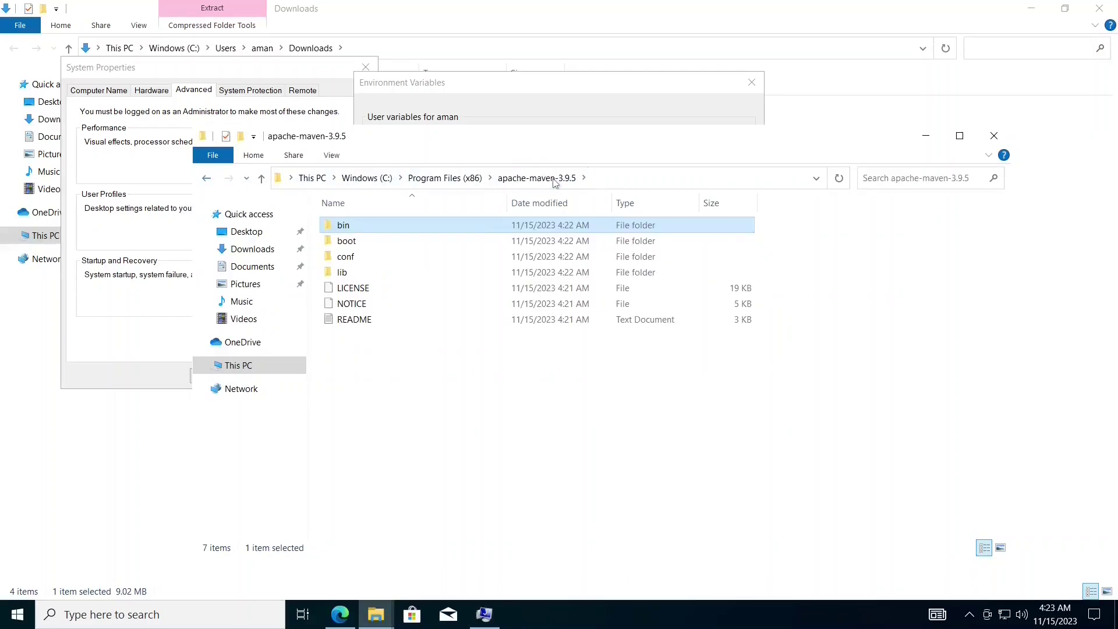
{"action": "left_click", "coordinate": [571, 357]}
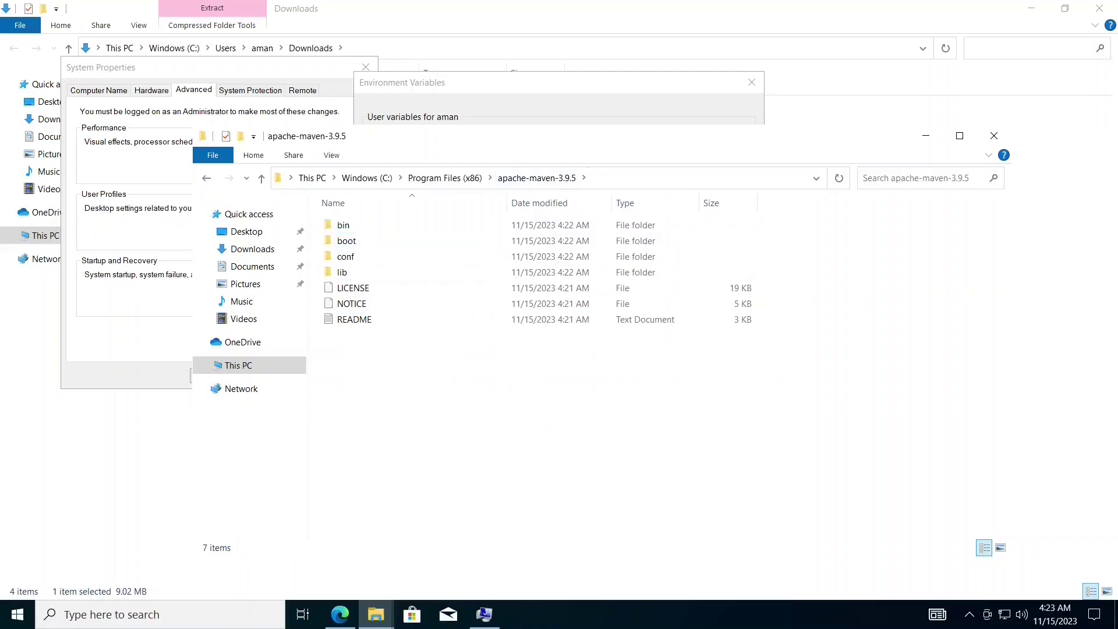
{"action": "left_click", "coordinate": [664, 181]}
{"action": "left_click", "coordinate": [836, 283]}
{"action": "left_click", "coordinate": [735, 121]}
{"action": "key", "text": "Tab"}
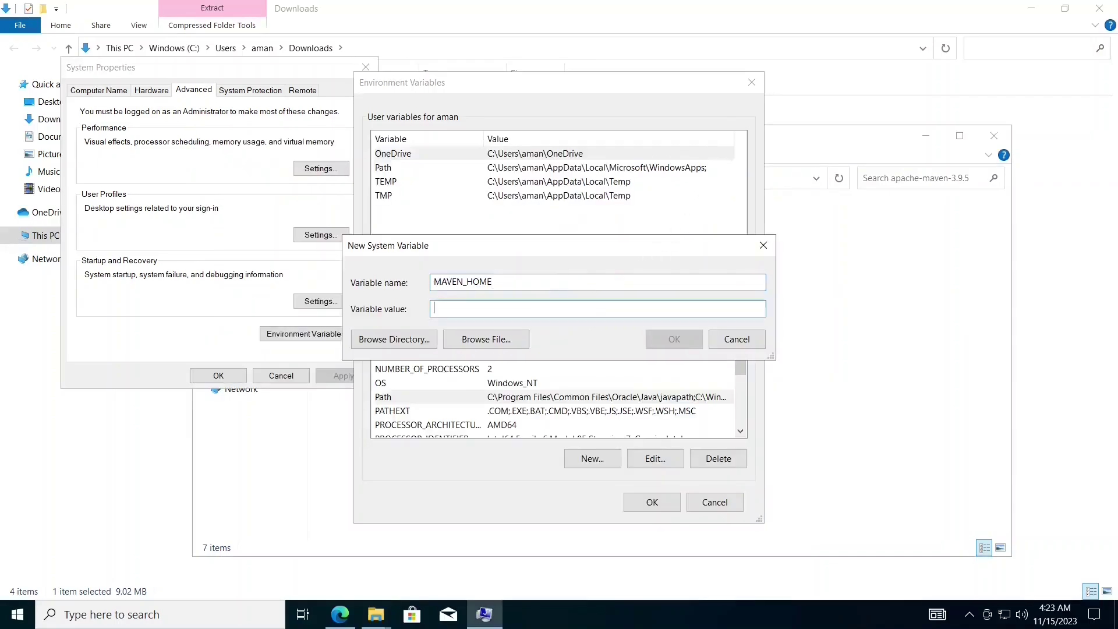
{"action": "key", "text": "ctrl+v"}
{"action": "left_click", "coordinate": [675, 348]}
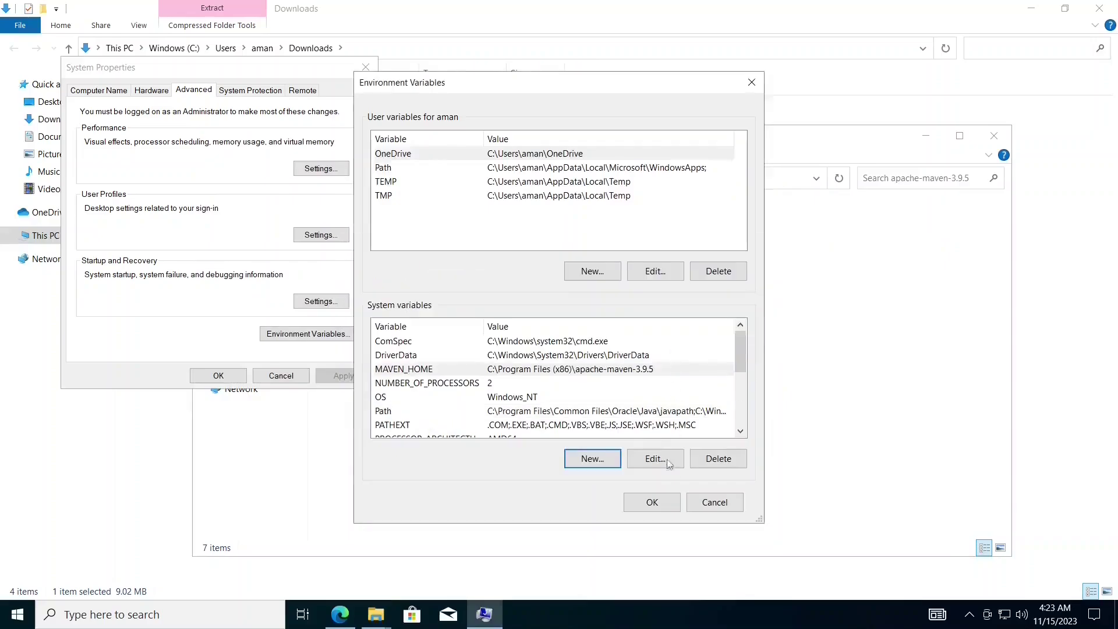
- Save the environment variable changes and clear the windows to show the desktop
{"action": "left_click", "coordinate": [655, 500]}
{"action": "left_click", "coordinate": [236, 379]}
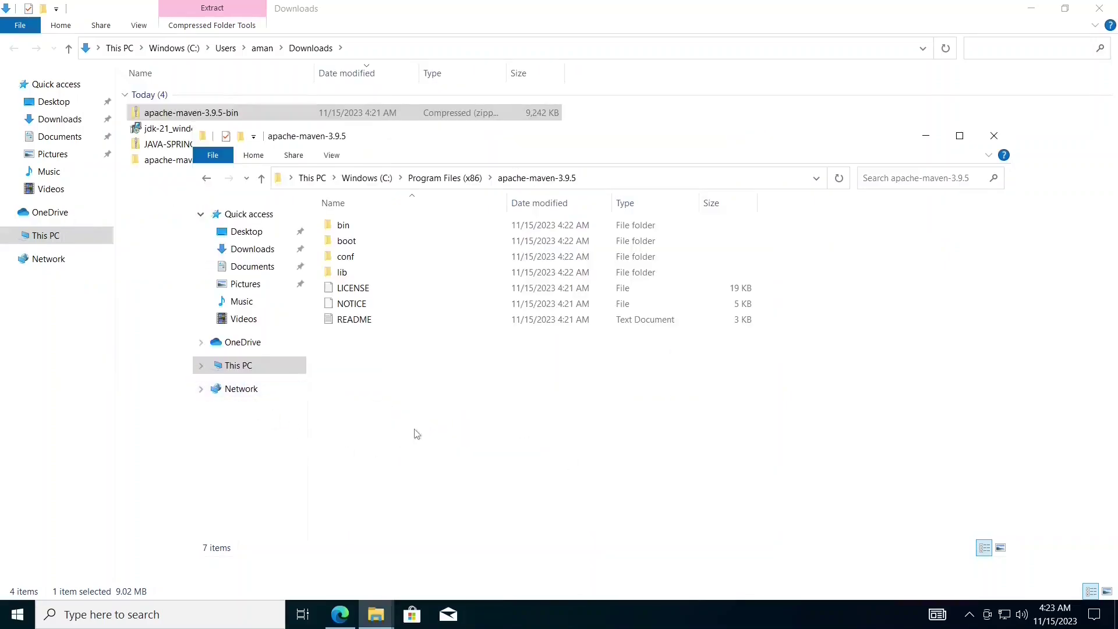
{"action": "left_click", "coordinate": [926, 136]}
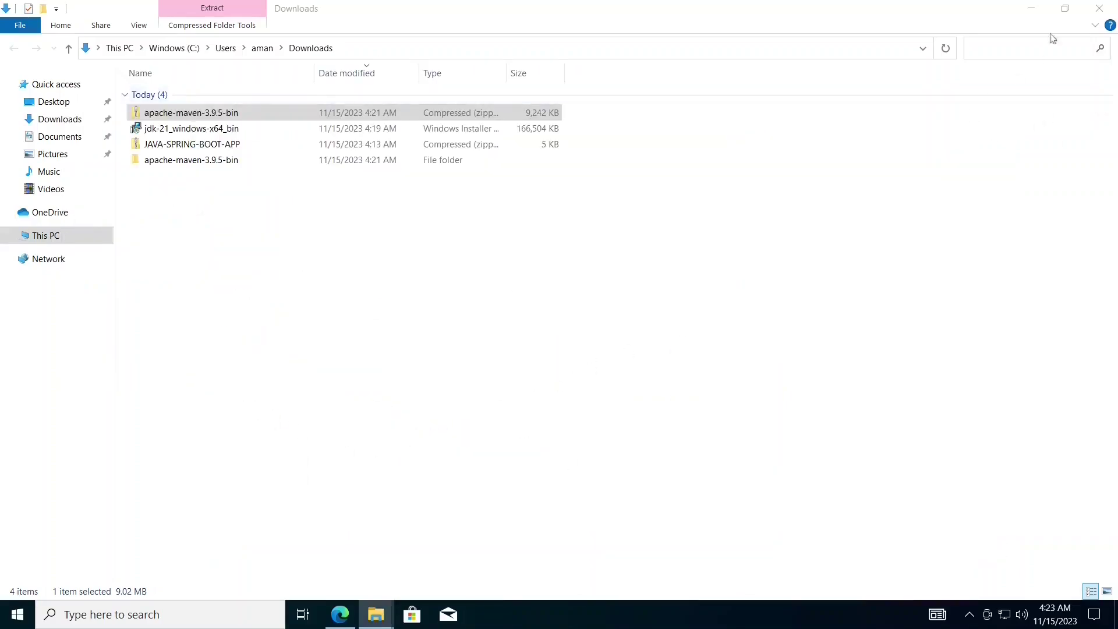
{"action": "left_click", "coordinate": [1032, 9]}
{"action": "left_click", "coordinate": [1035, 11]}
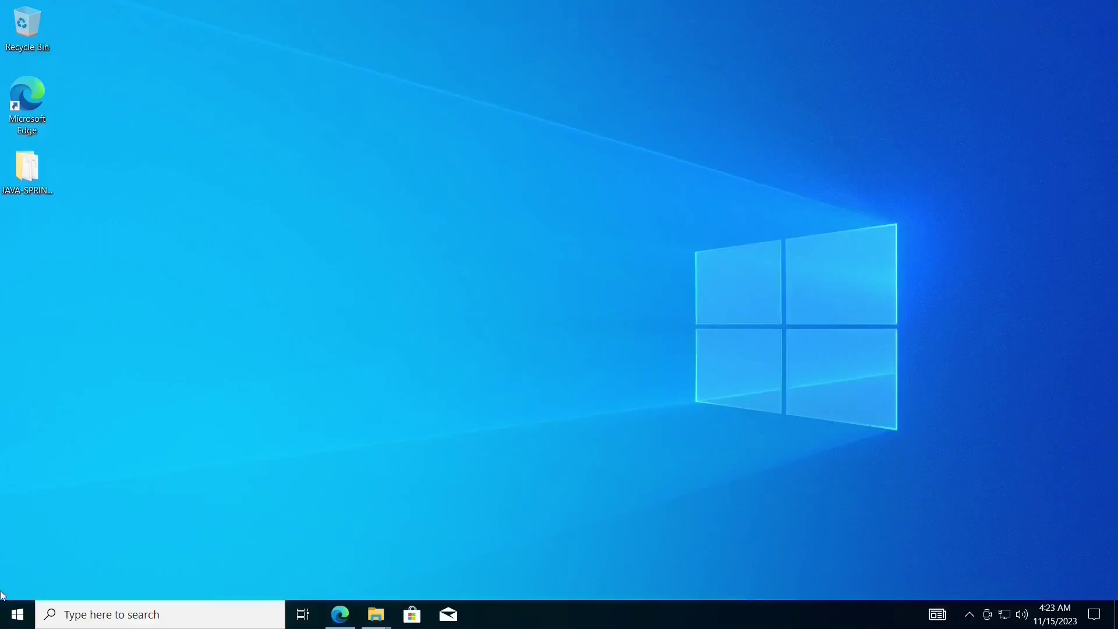
- Open an administrator Command Prompt and check java --version shows 21.0.1 LTS
{"action": "left_click", "coordinate": [4, 614]}
{"action": "type", "text": "cmd"}
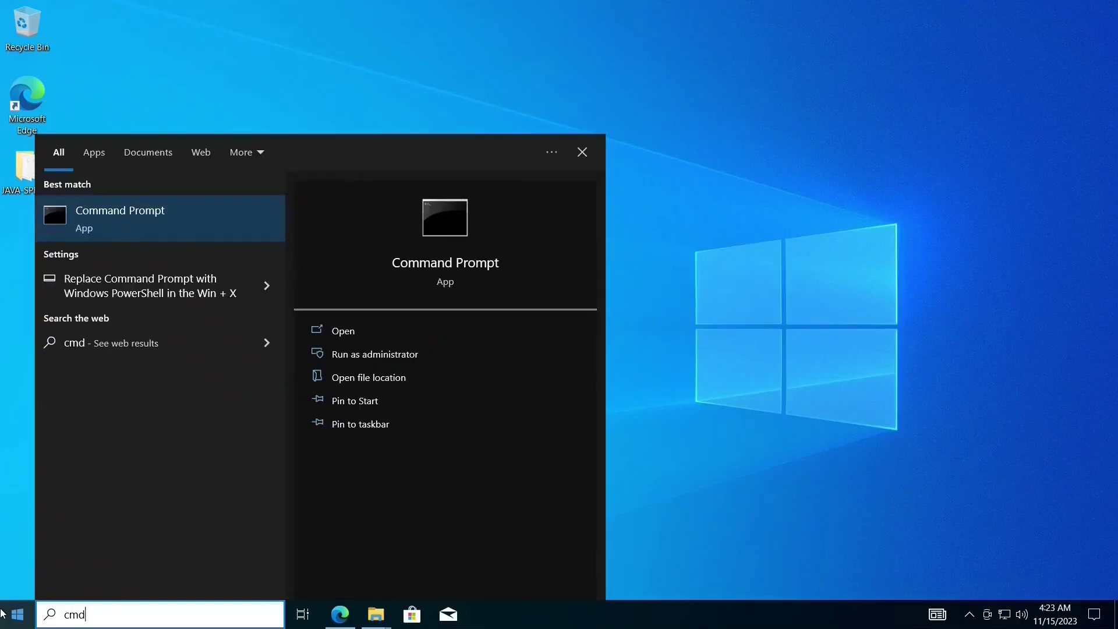
{"action": "key", "text": "ctrl+shift+Return"}
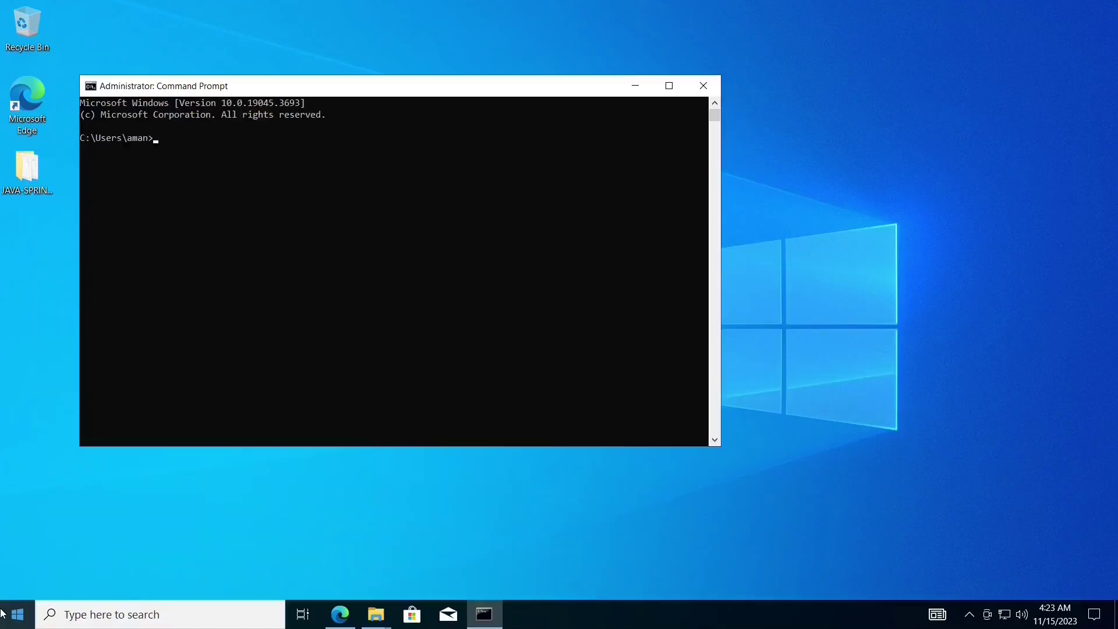
{"action": "scroll", "coordinate": [260, 355], "scroll_direction": "up", "scroll_amount": 1}
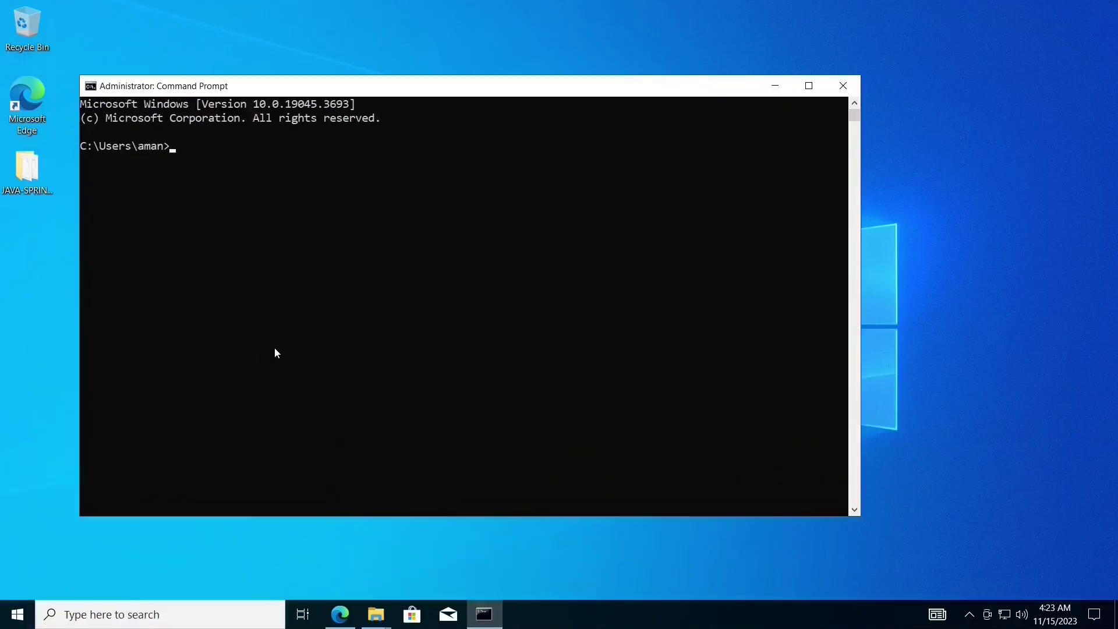
{"action": "type", "text": "java"}
{"action": "type", "text": " -"}
{"action": "type", "text": "-versio"}
{"action": "type", "text": "n"}
{"action": "key", "text": "Return"}
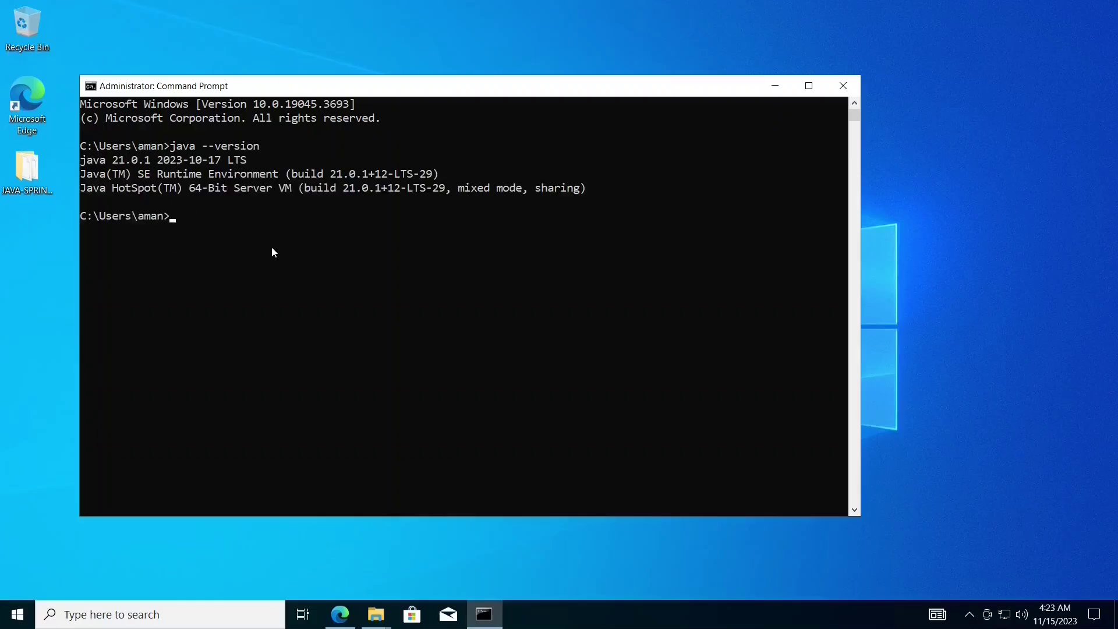
- Run mvn --version to confirm Apache Maven 3.9.5 with its home in Program Files (x86)
{"action": "type", "text": "mvn --version"}
{"action": "key", "text": "Return"}
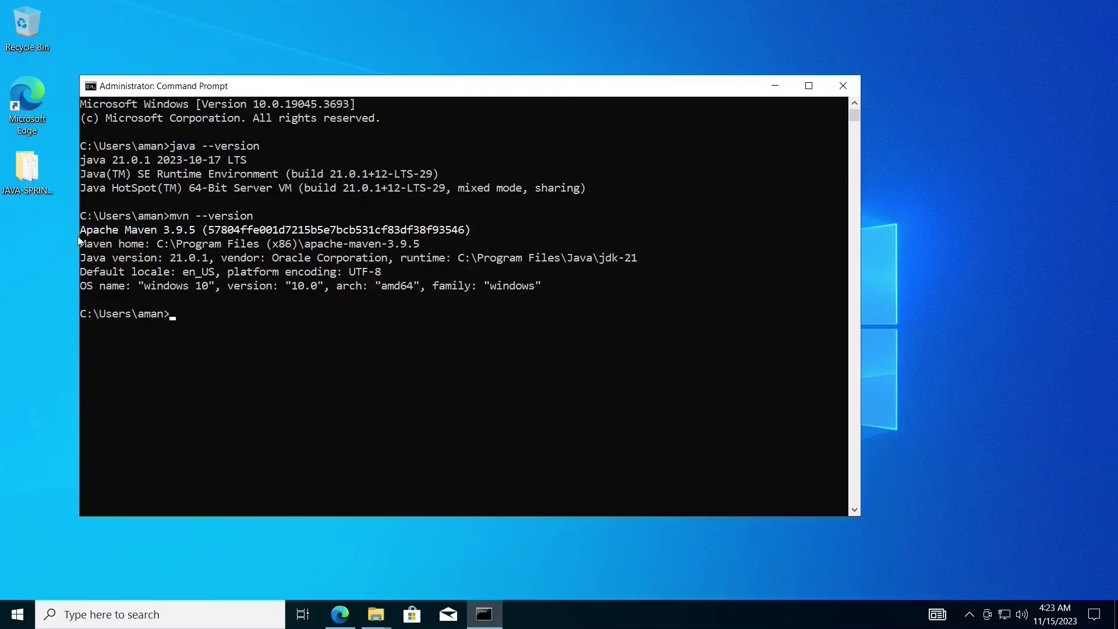
{"action": "scroll", "coordinate": [400, 321], "scroll_direction": "up", "scroll_amount": 2}
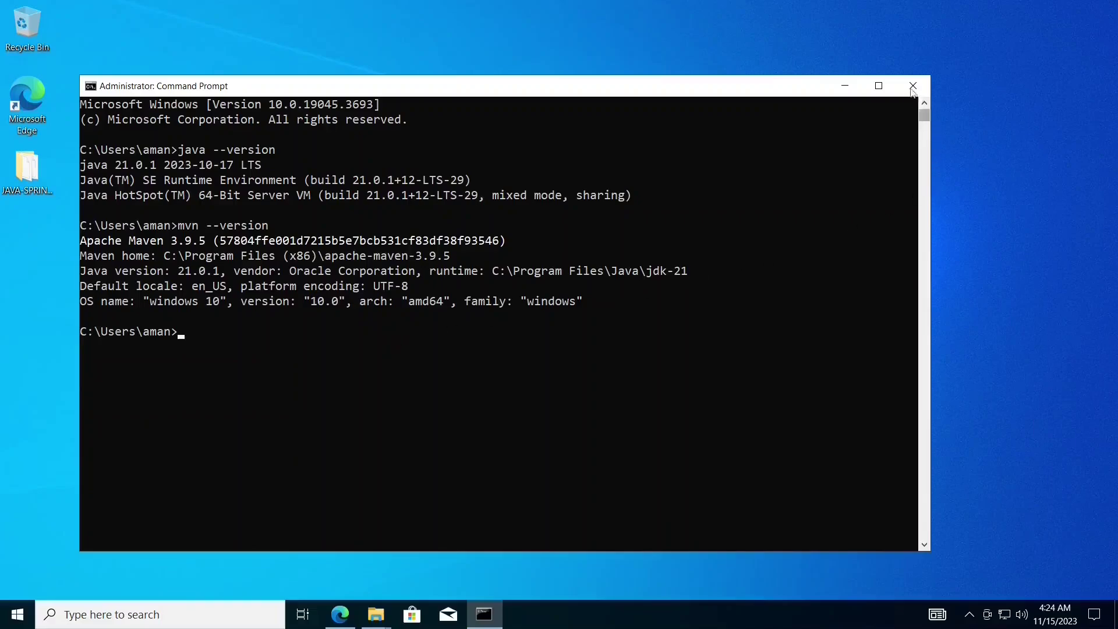
{"action": "left_click", "coordinate": [3, 271]}
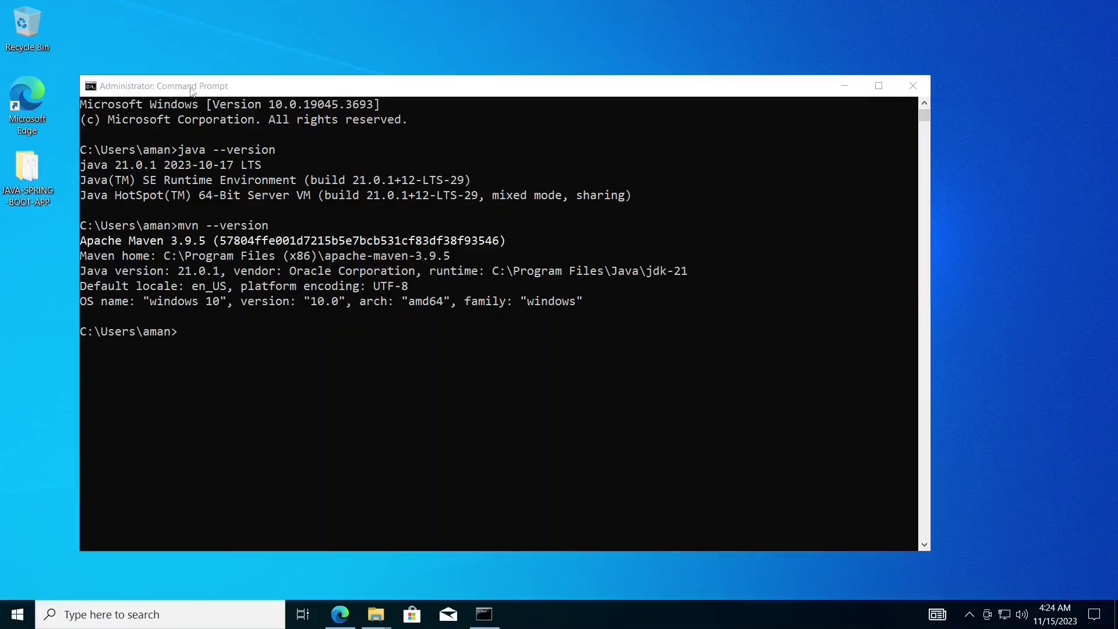
{"action": "key", "text": "alt+Tab"}
{"action": "left_click_drag", "start_coordinate": [71, 166], "coordinate": [3, 270]}
{"action": "left_click", "coordinate": [555, 394]}
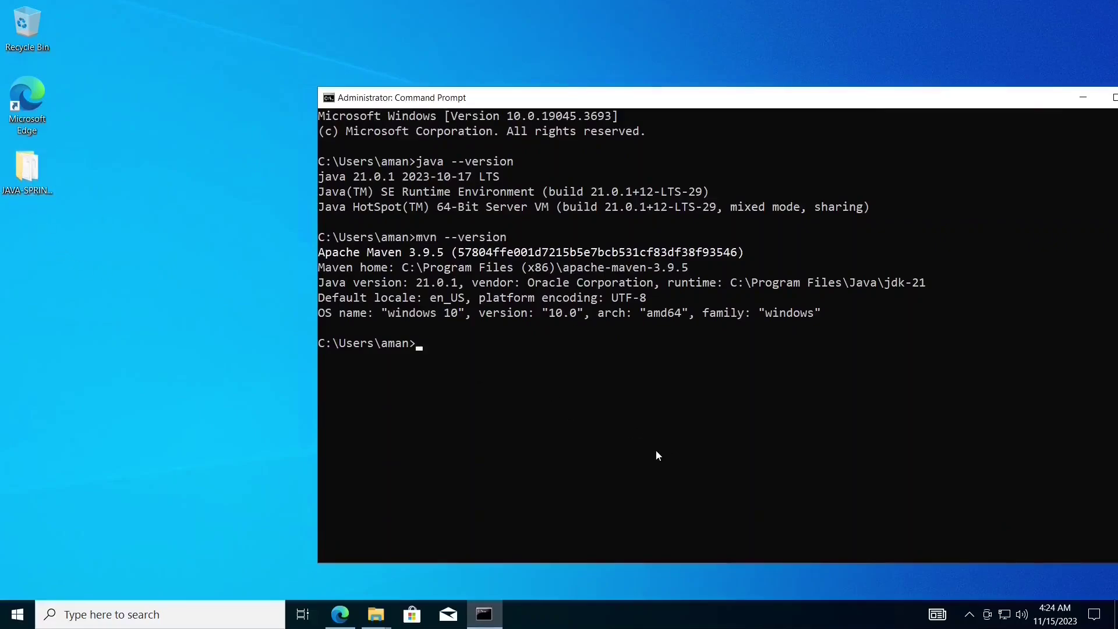
- List the home folder and change into Desktop
{"action": "type", "text": "dir"}
{"action": "key", "text": "Return"}
{"action": "type", "text": "c"}
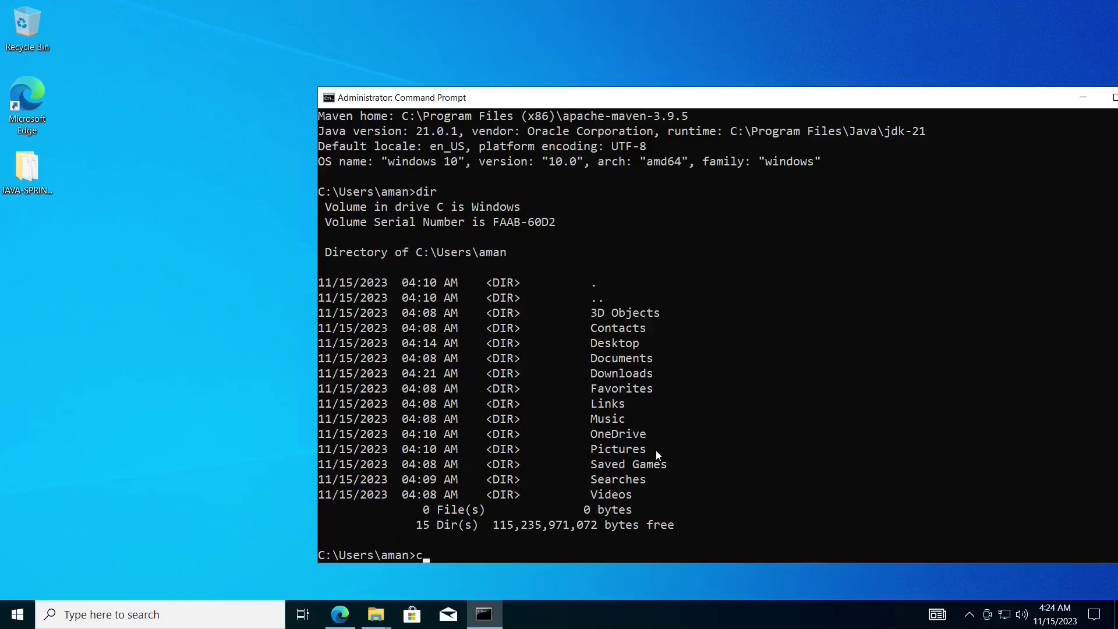
{"action": "type", "text": "d Des"}
{"action": "key", "text": "Tab"}
{"action": "key", "text": "Return"}
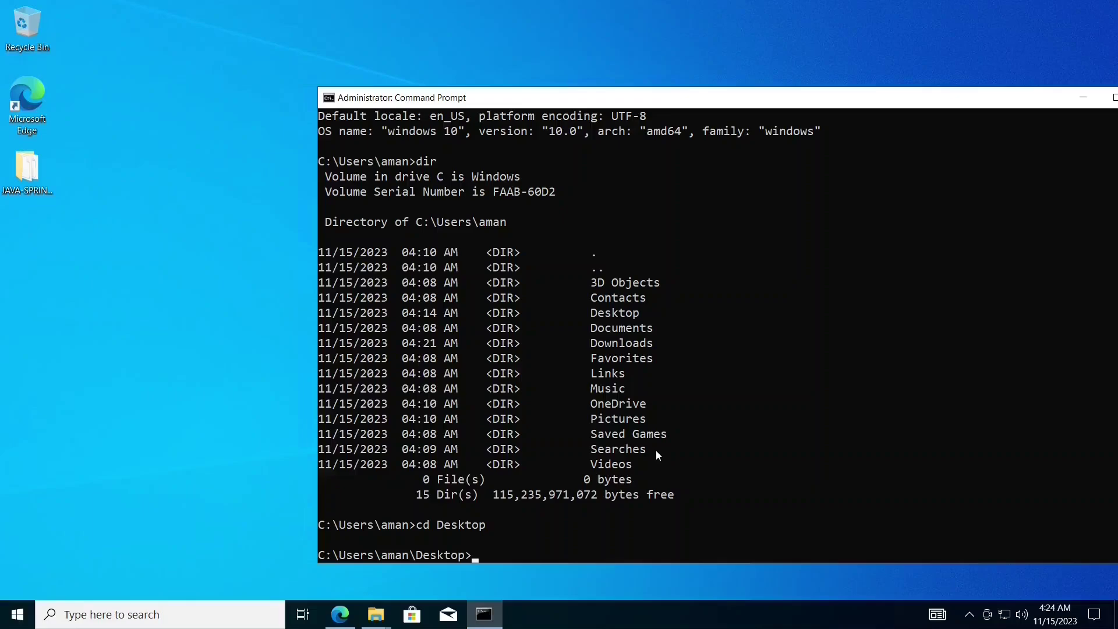
{"action": "left_click_drag", "start_coordinate": [473, 555], "coordinate": [326, 555]}
{"action": "left_click", "coordinate": [518, 556]}
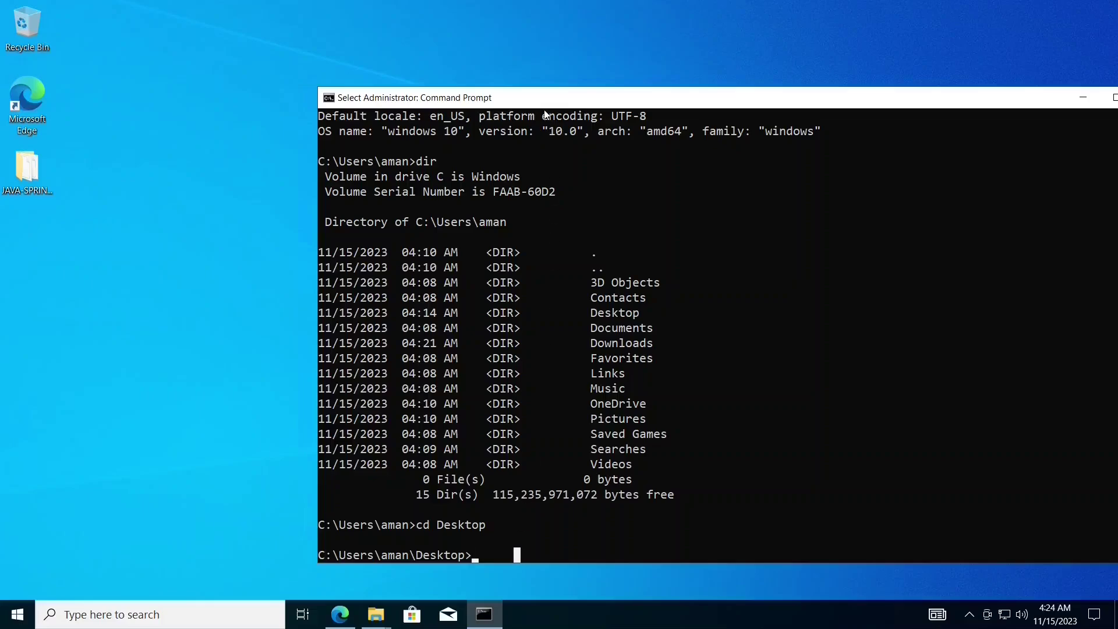
- Change into JAVA-SPRING-BOOT-APP and list pom.xml, azure-pipelines.yml, README.md, .gitignore and src
{"action": "type", "text": "dir"}
{"action": "key", "text": "Return"}
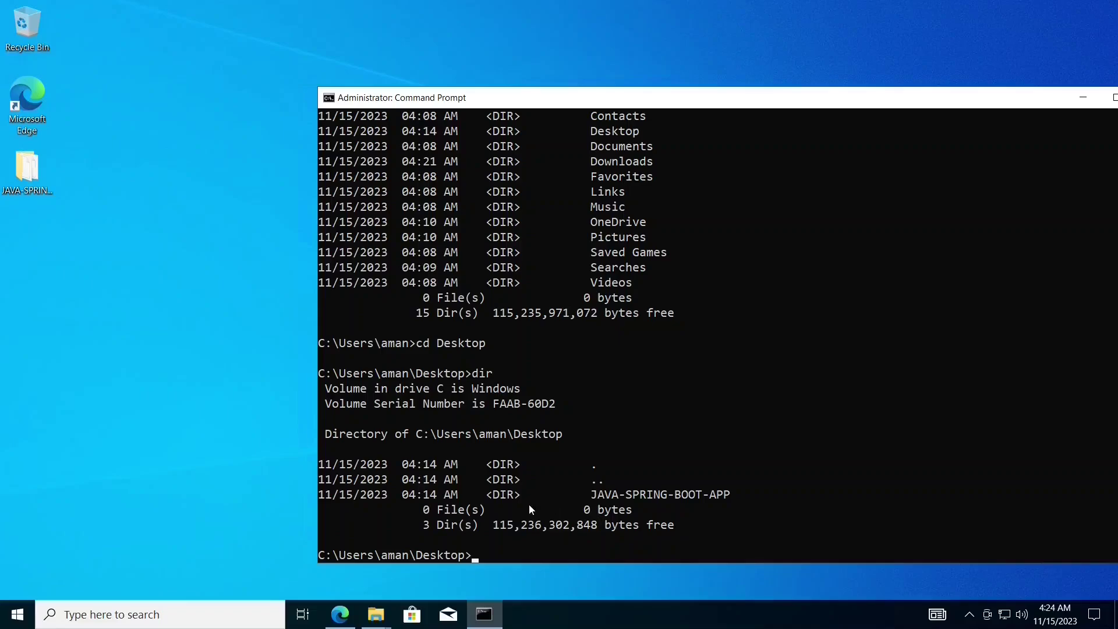
{"action": "left_click", "coordinate": [745, 496]}
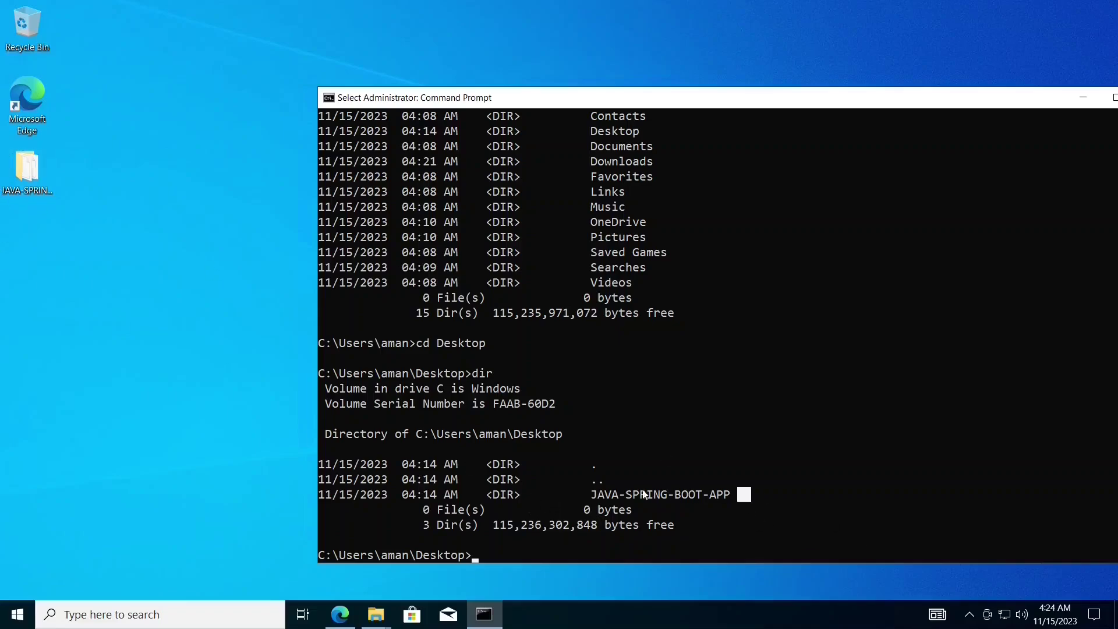
{"action": "left_click_drag", "start_coordinate": [645, 495], "coordinate": [466, 500]}
{"action": "left_click", "coordinate": [517, 556]}
{"action": "type", "text": "cd "}
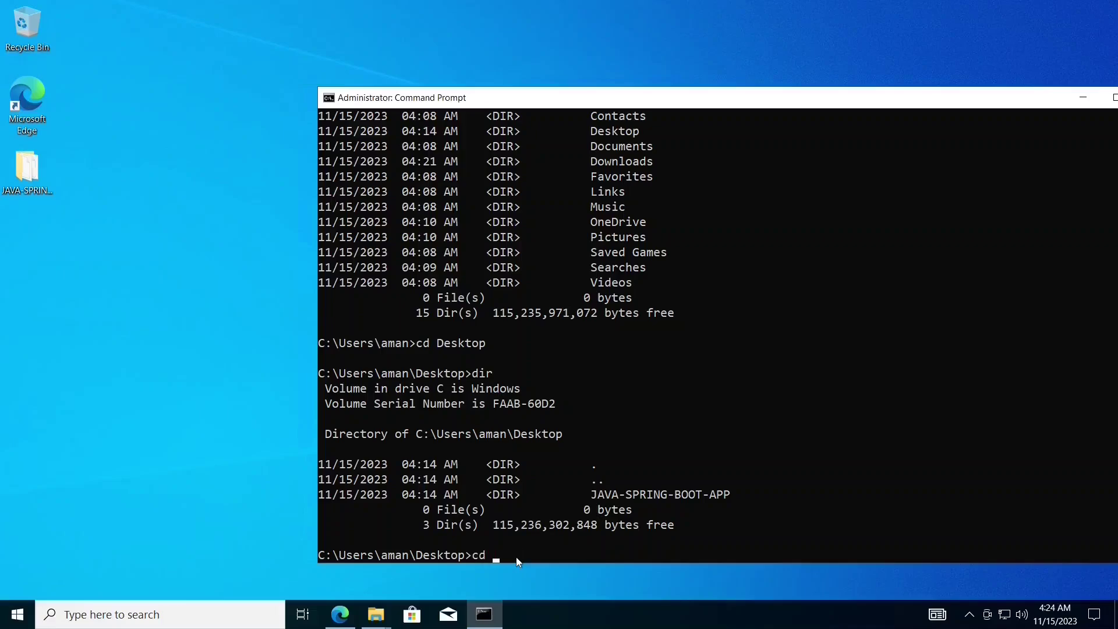
{"action": "type", "text": "J"}
{"action": "key", "text": "Tab"}
{"action": "key", "text": "Return"}
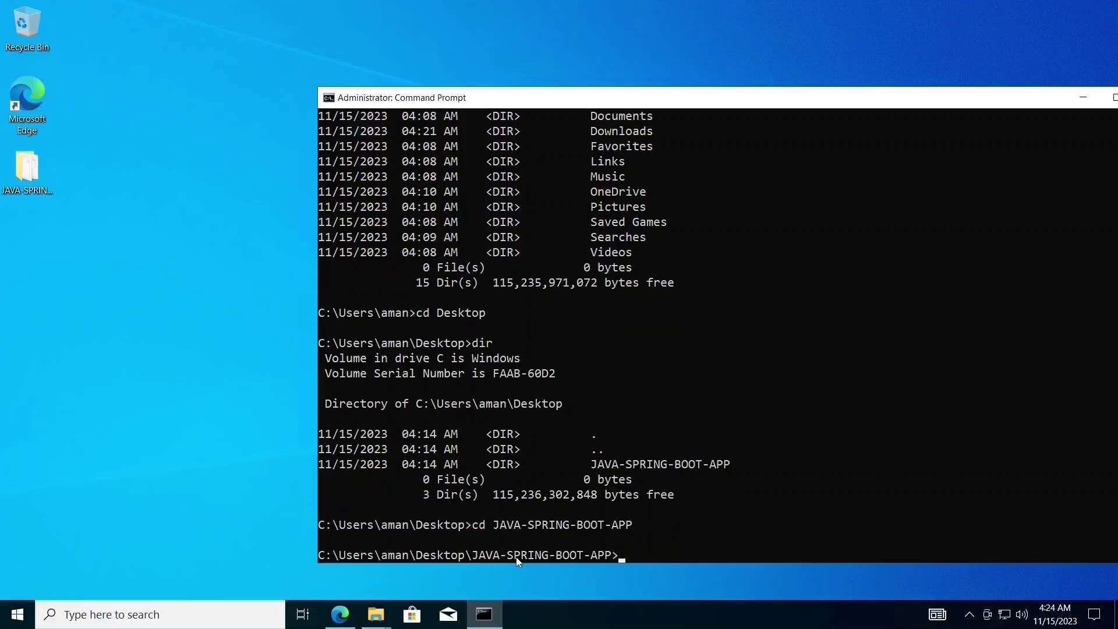
{"action": "type", "text": "dir"}
{"action": "key", "text": "Return"}
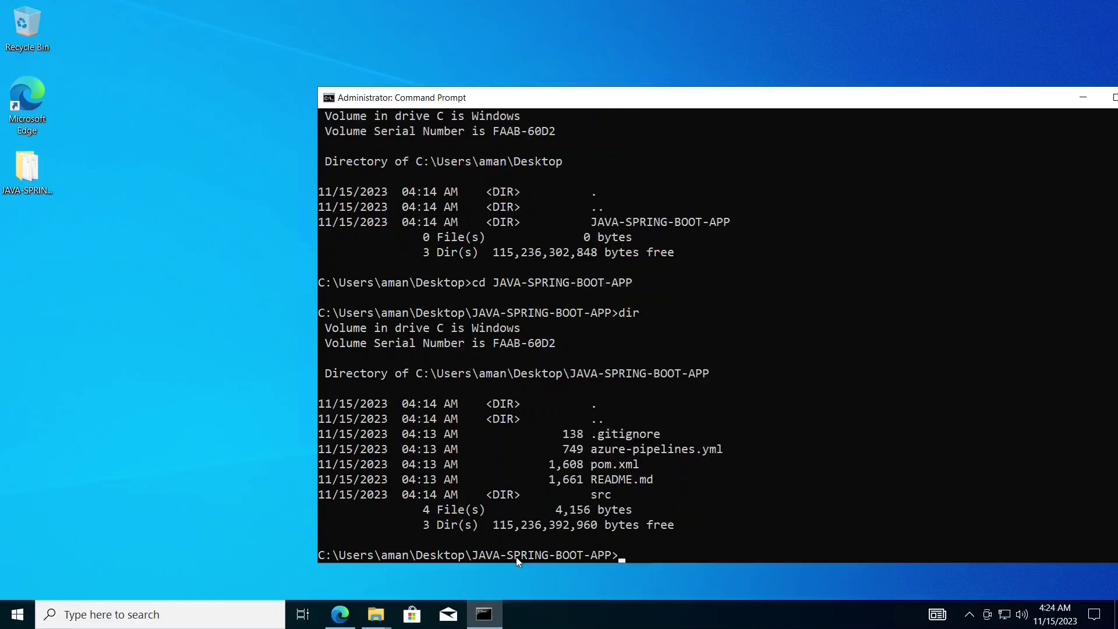
{"action": "left_click_drag", "start_coordinate": [327, 388], "coordinate": [692, 525]}
{"action": "left_click", "coordinate": [692, 525]}
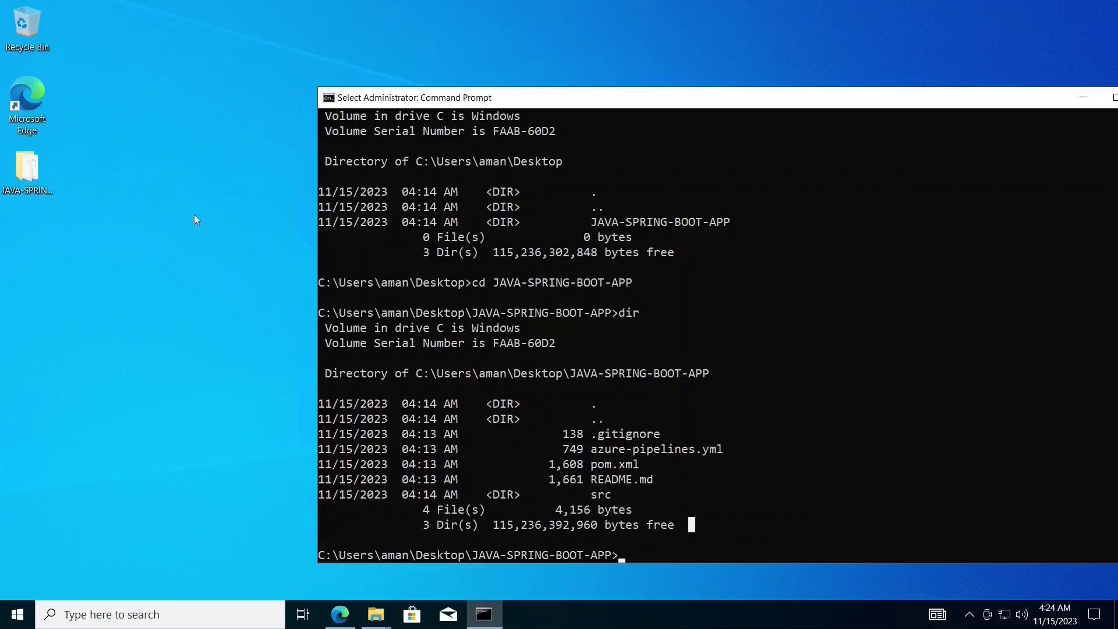
- Open the desktop JAVA-SPRING-BOOT-APP folder, tiled left with the console on the right
{"action": "double_click", "coordinate": [44, 179]}
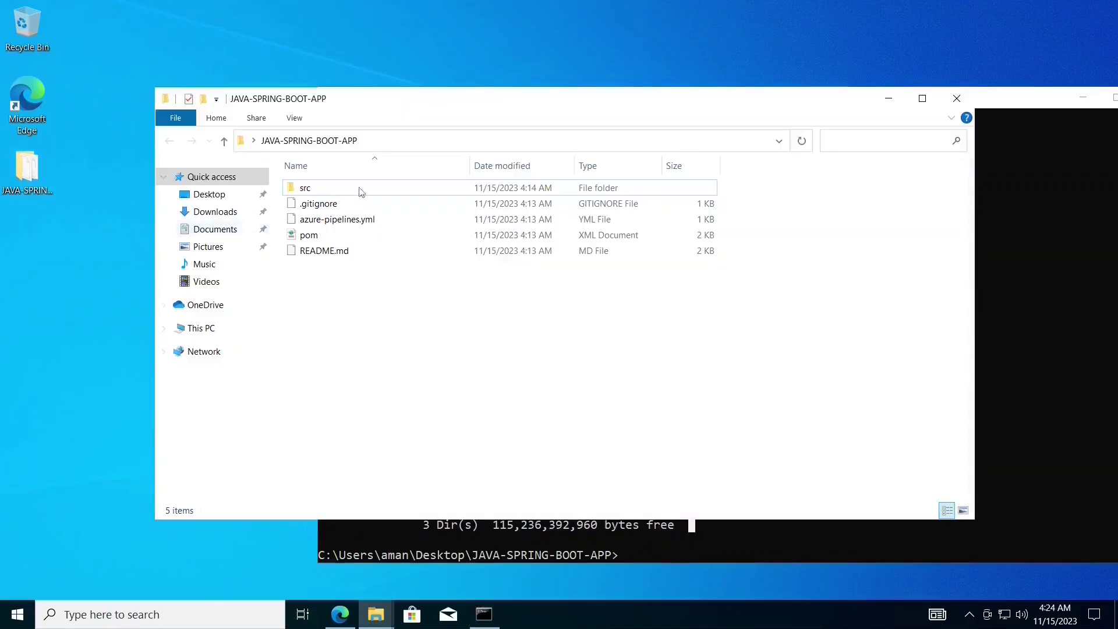
{"action": "left_click_drag", "start_coordinate": [389, 104], "coordinate": [1, 168]}
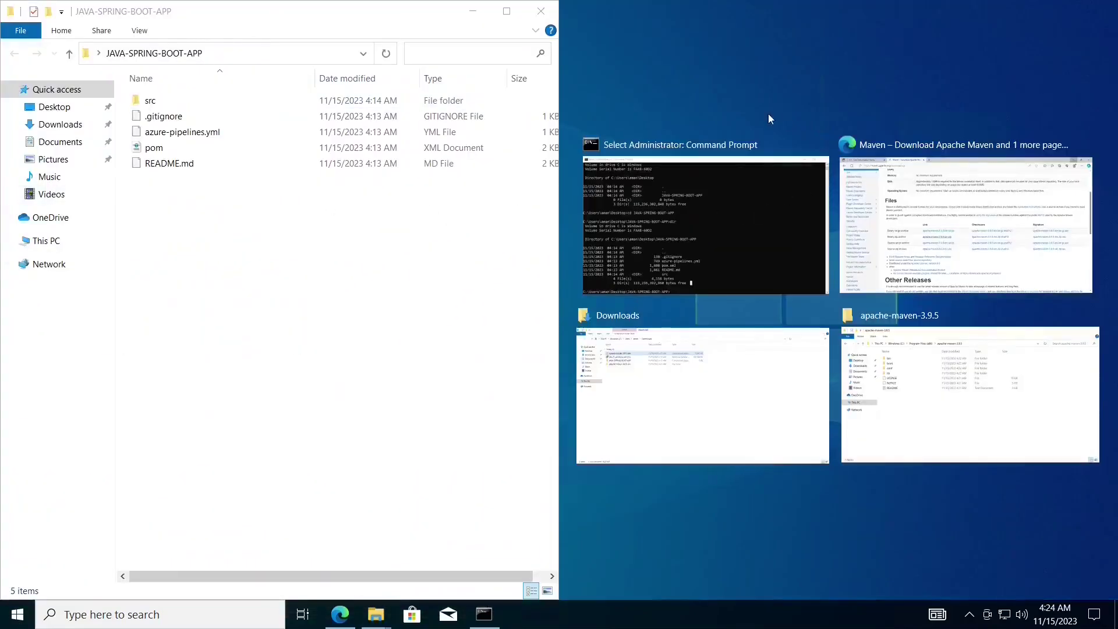
{"action": "left_click", "coordinate": [725, 174]}
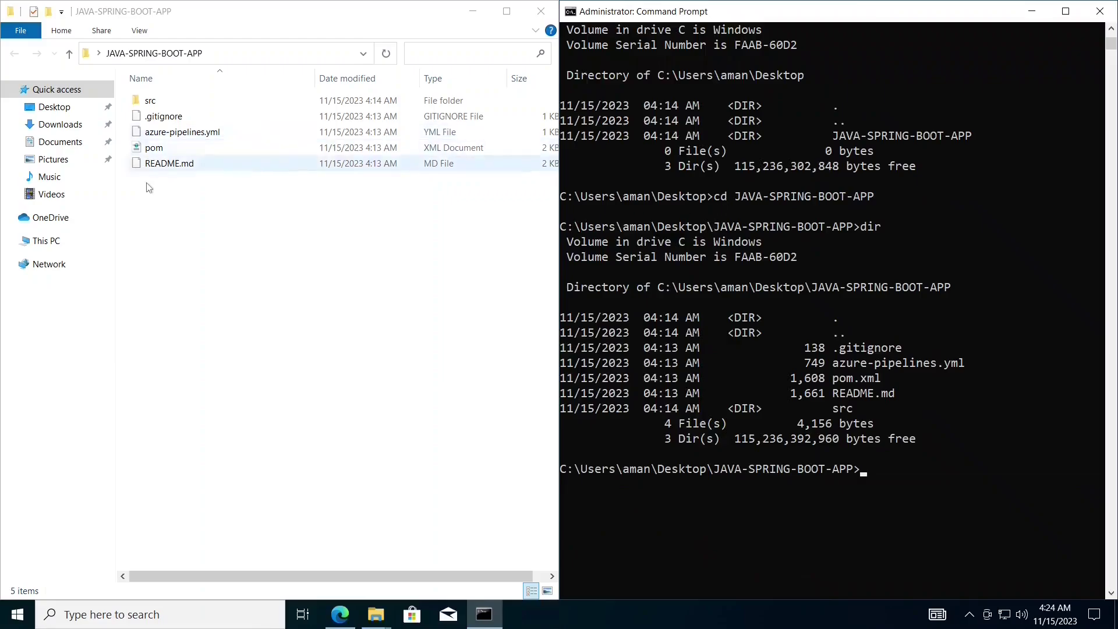
{"action": "left_click_drag", "start_coordinate": [149, 187], "coordinate": [149, 97]}
{"action": "left_click", "coordinate": [876, 404]}
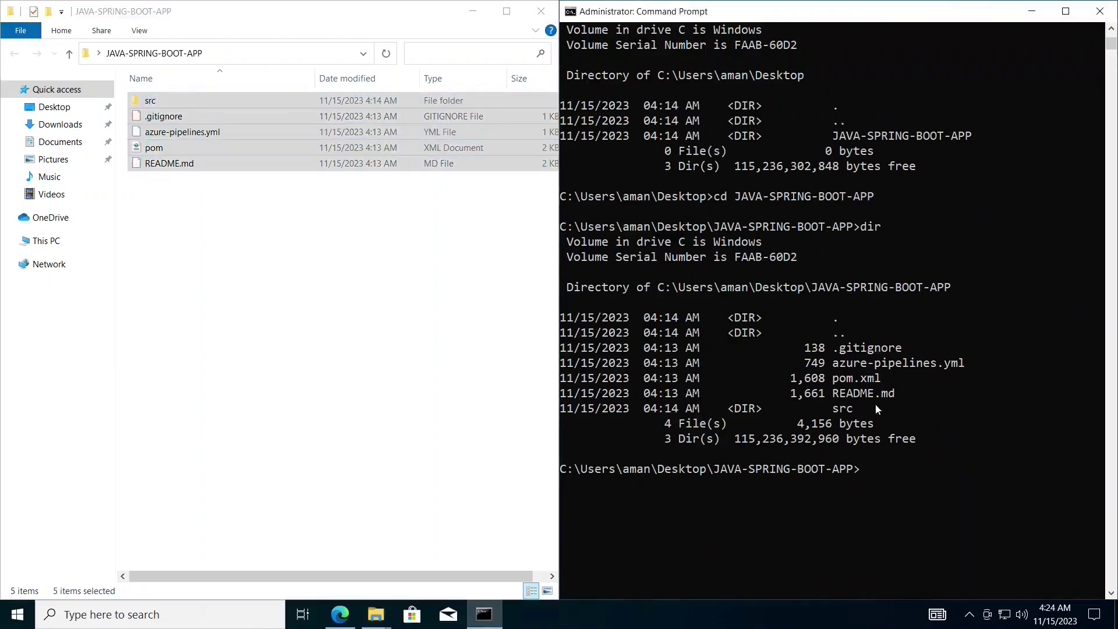
{"action": "left_click_drag", "start_coordinate": [687, 319], "coordinate": [850, 425]}
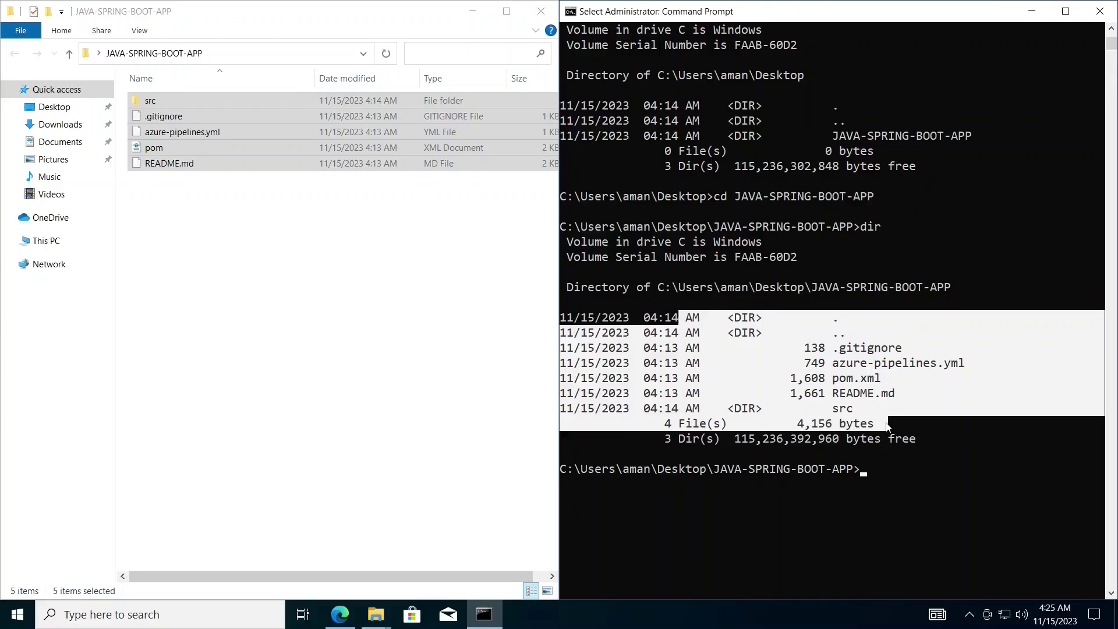
{"action": "left_click", "coordinate": [887, 475]}
{"action": "left_click", "coordinate": [218, 243]}
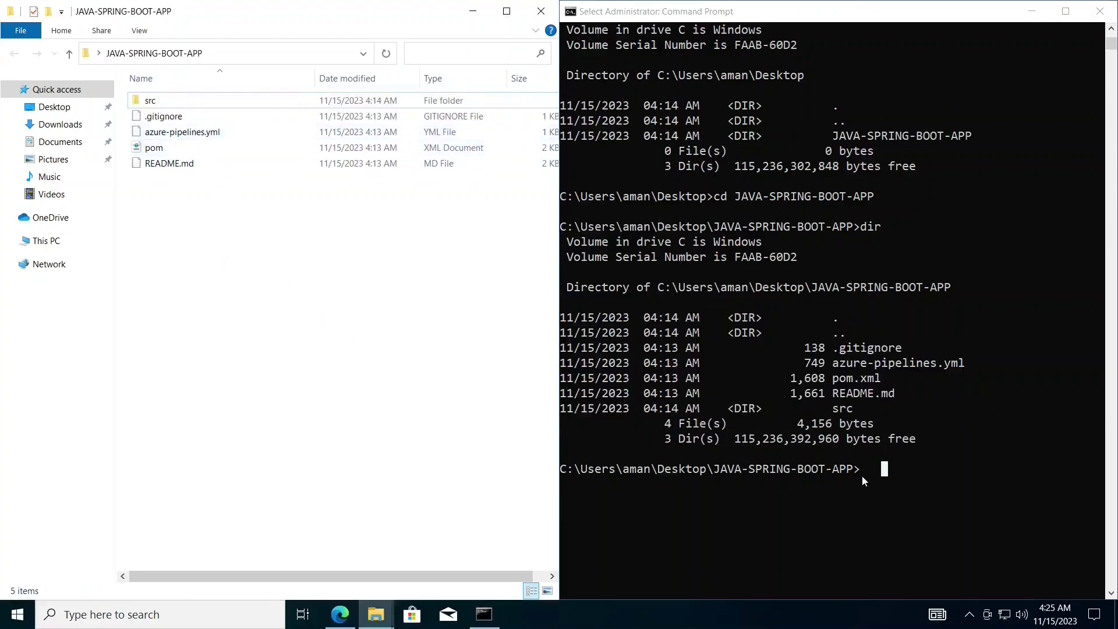
{"action": "left_click", "coordinate": [923, 496]}
{"action": "type", "text": "mv"}
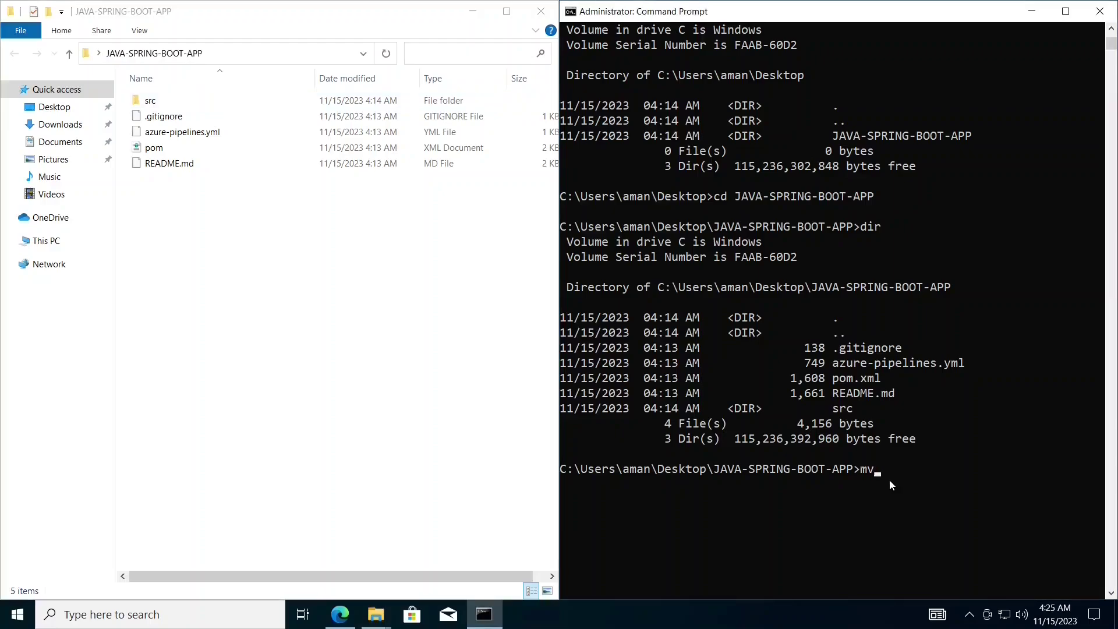
{"action": "type", "text": "n install"}
- Run mvn install to BUILD SUCCESS, passing 2 tests and building spring-boot-2-hello-world-1.0.2-SNAPSHOT.jar
{"action": "key", "text": "Return"}
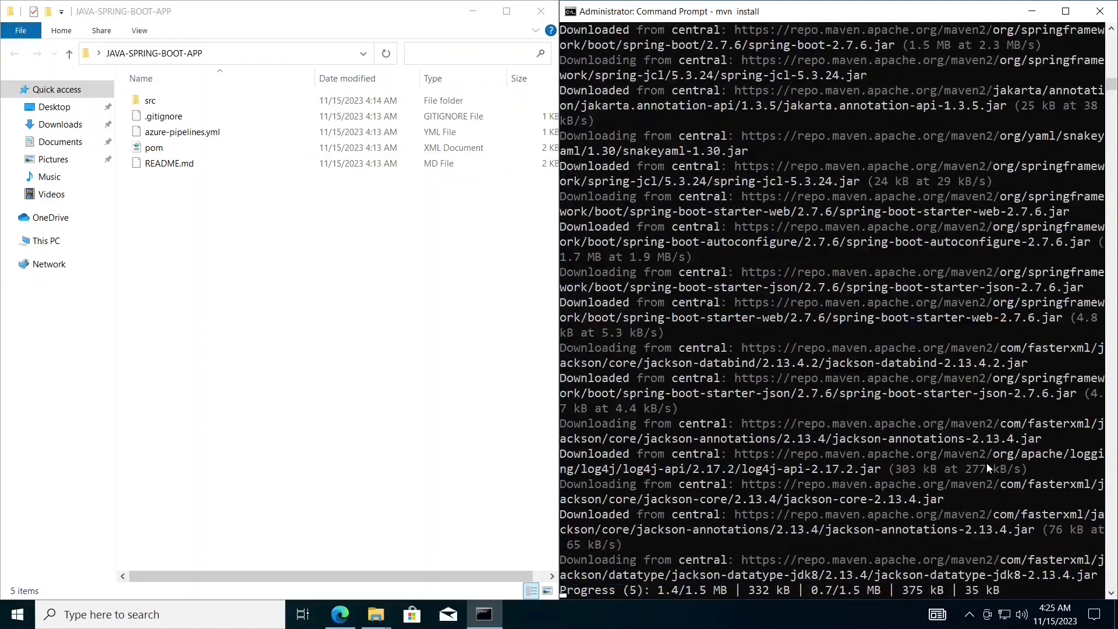
{"action": "left_click_drag", "start_coordinate": [236, 320], "coordinate": [234, 73]}
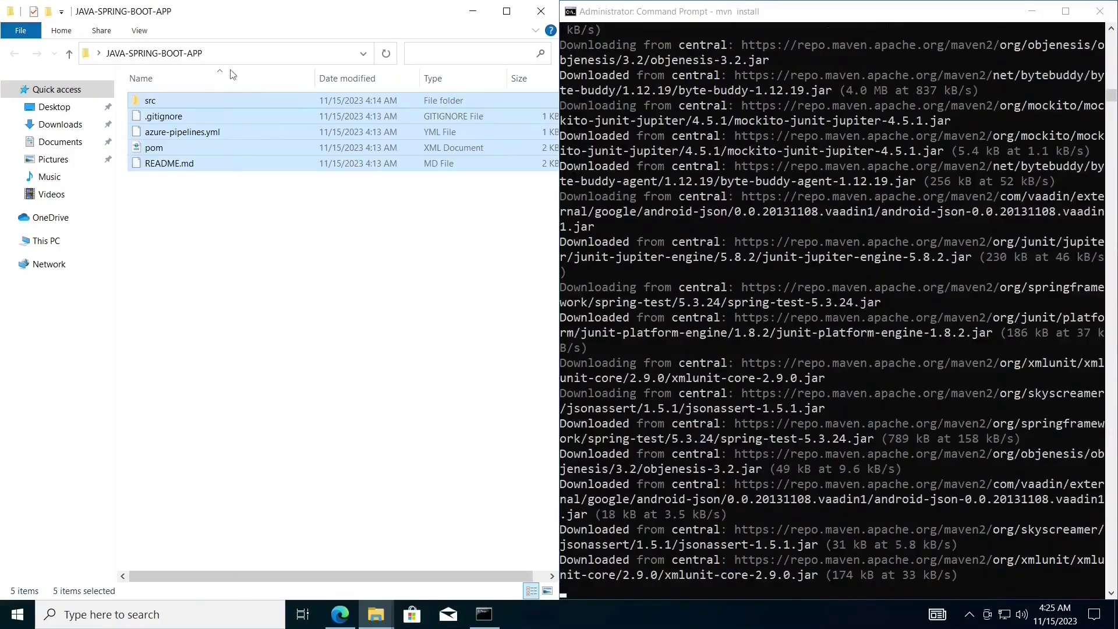
{"action": "left_click", "coordinate": [198, 253]}
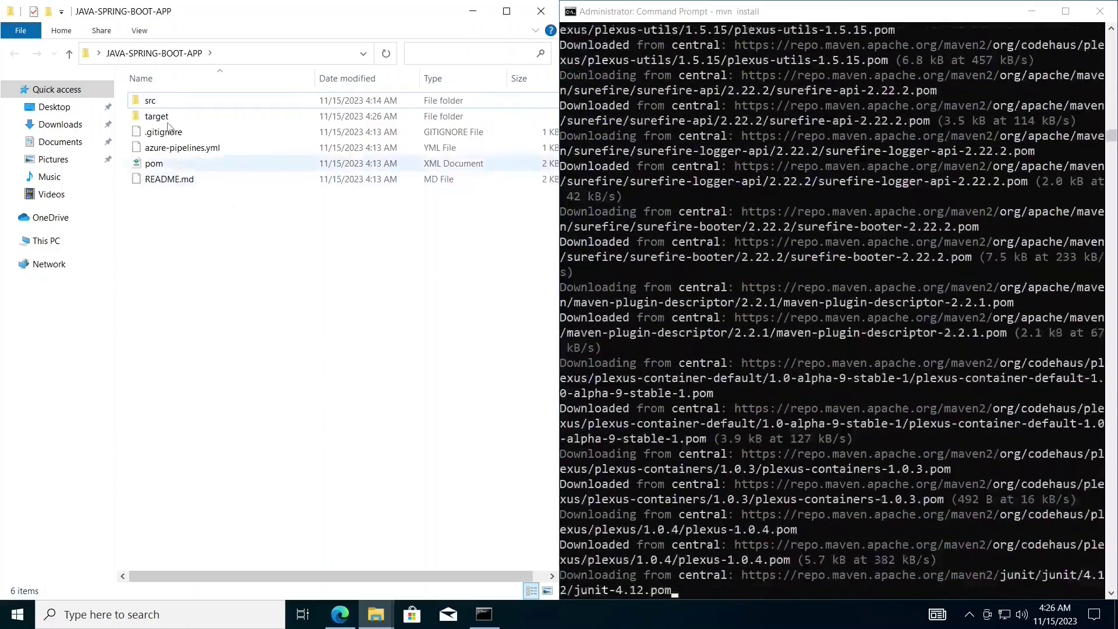
{"action": "mouse_move", "coordinate": [168, 124]}
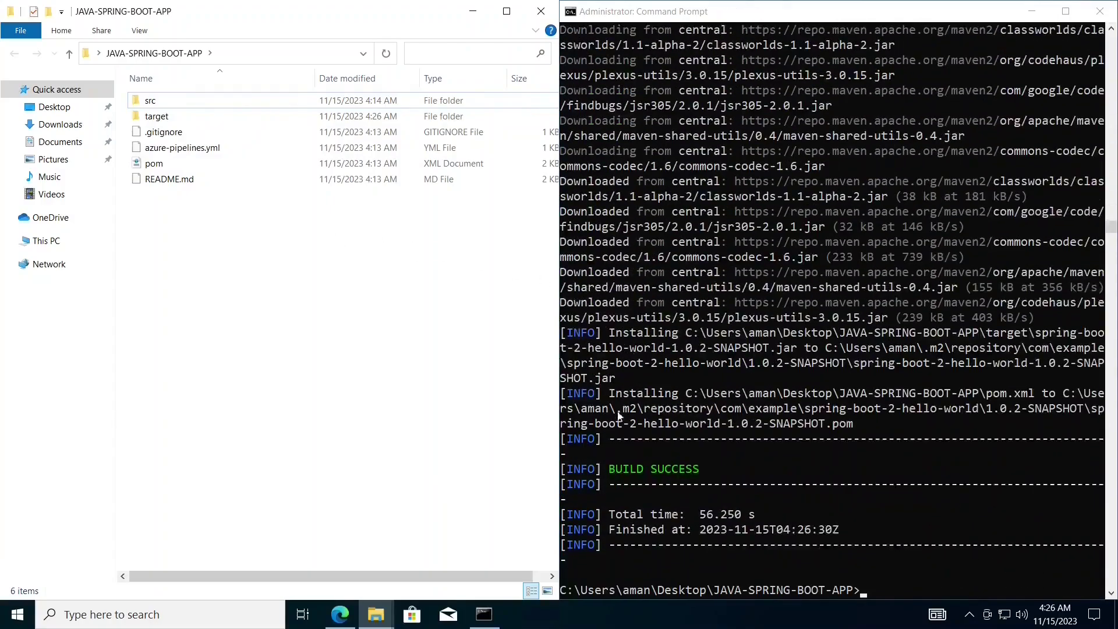
{"action": "left_click", "coordinate": [613, 477]}
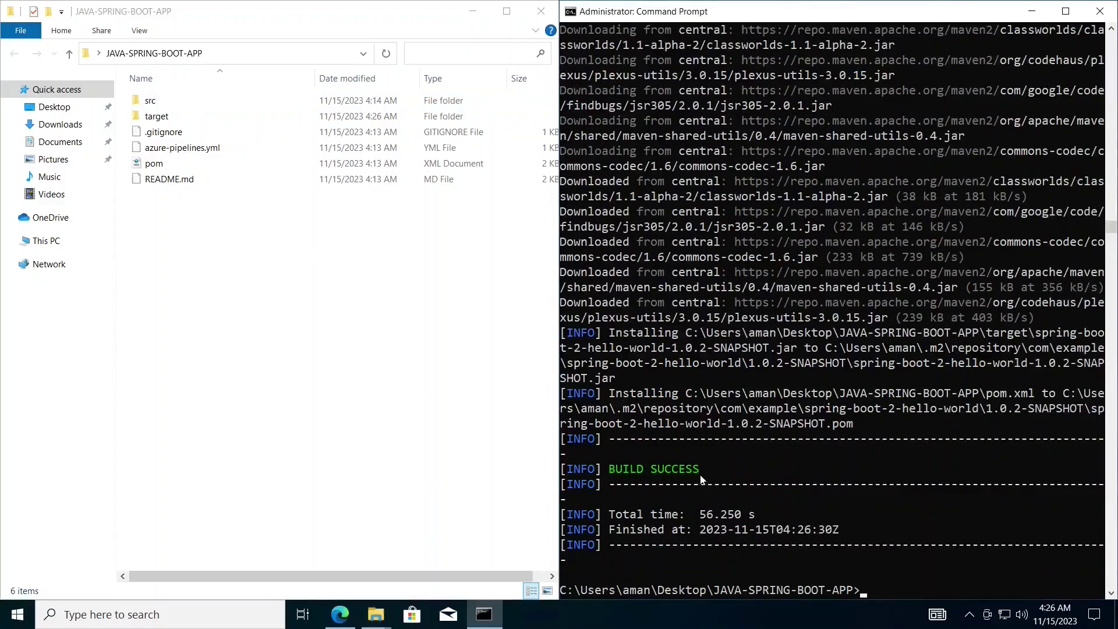
{"action": "left_click_drag", "start_coordinate": [706, 471], "coordinate": [610, 475]}
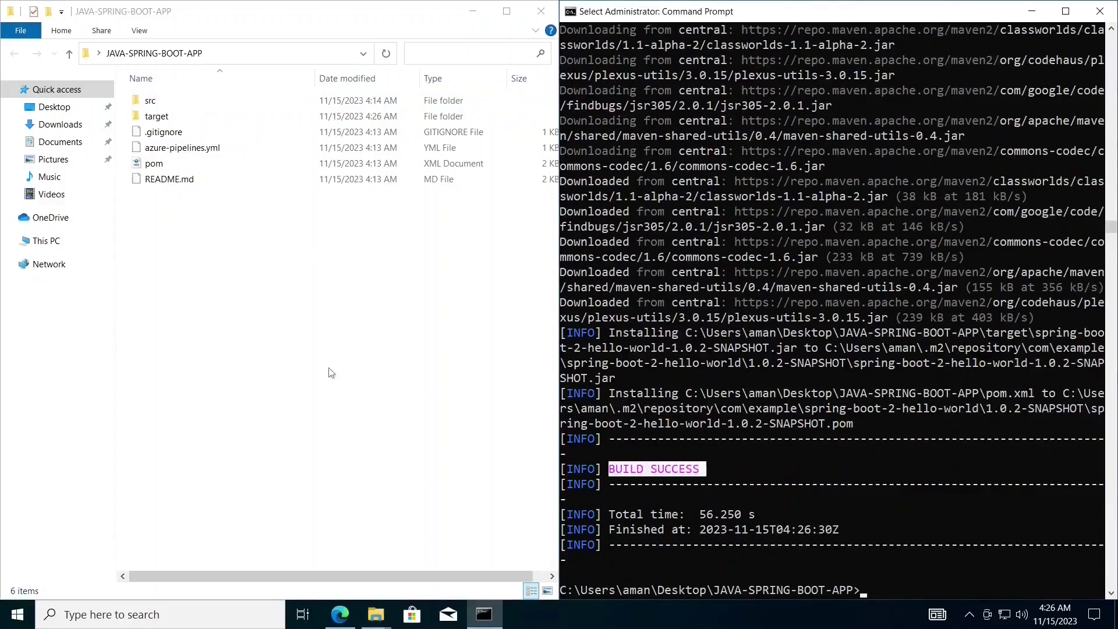
{"action": "left_click", "coordinate": [327, 338]}
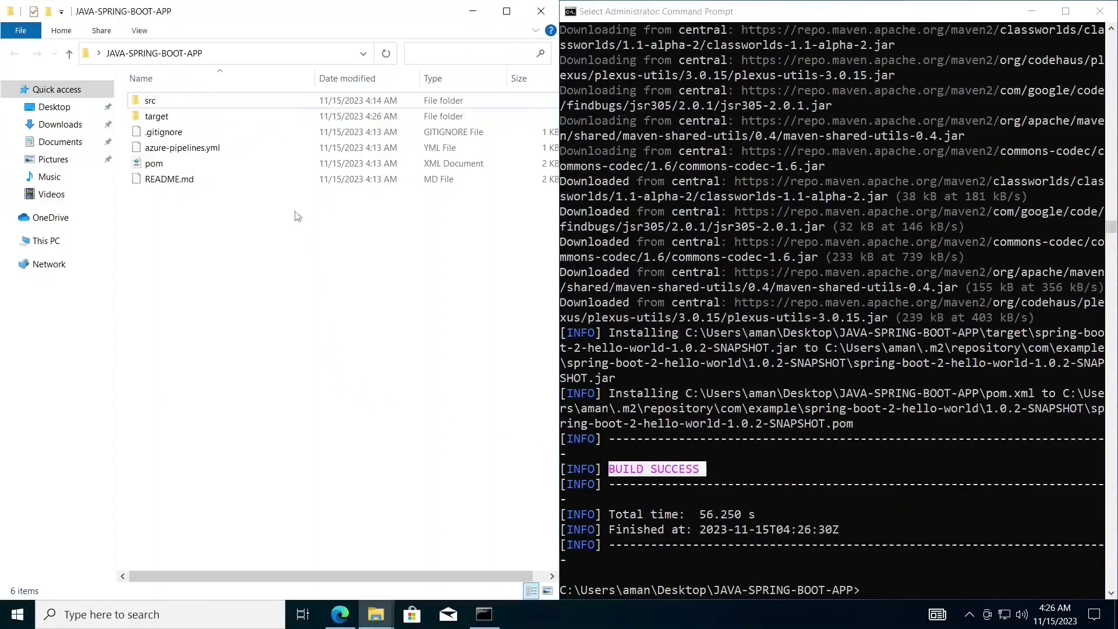
- Show the target folder's full jar names in File Explorer and clear the console with cls
{"action": "double_click", "coordinate": [236, 121]}
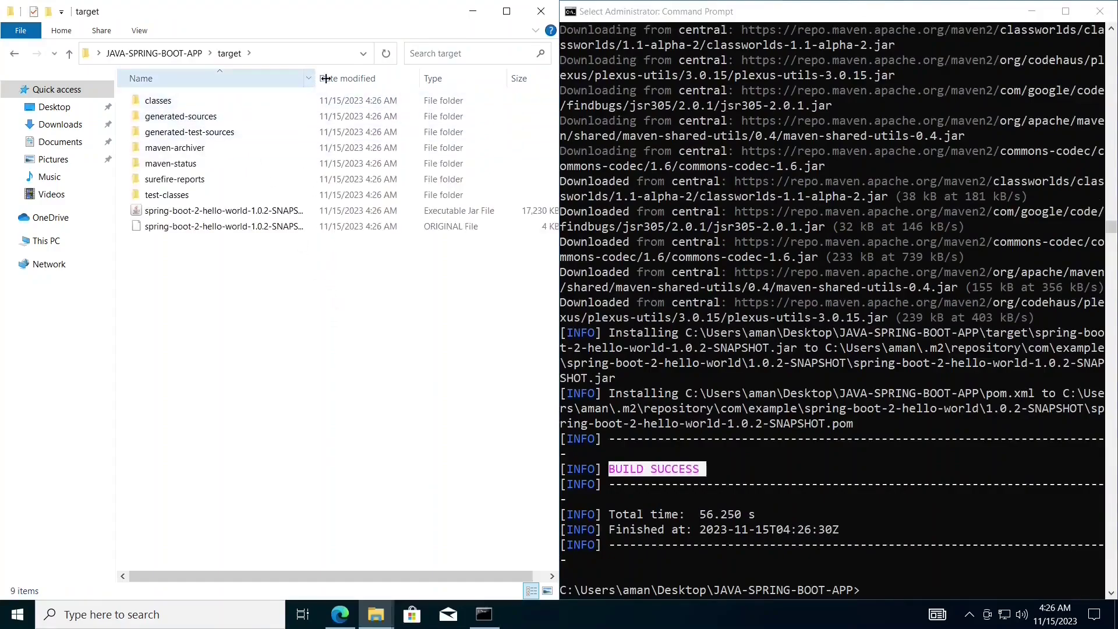
{"action": "left_click_drag", "start_coordinate": [326, 78], "coordinate": [385, 79]}
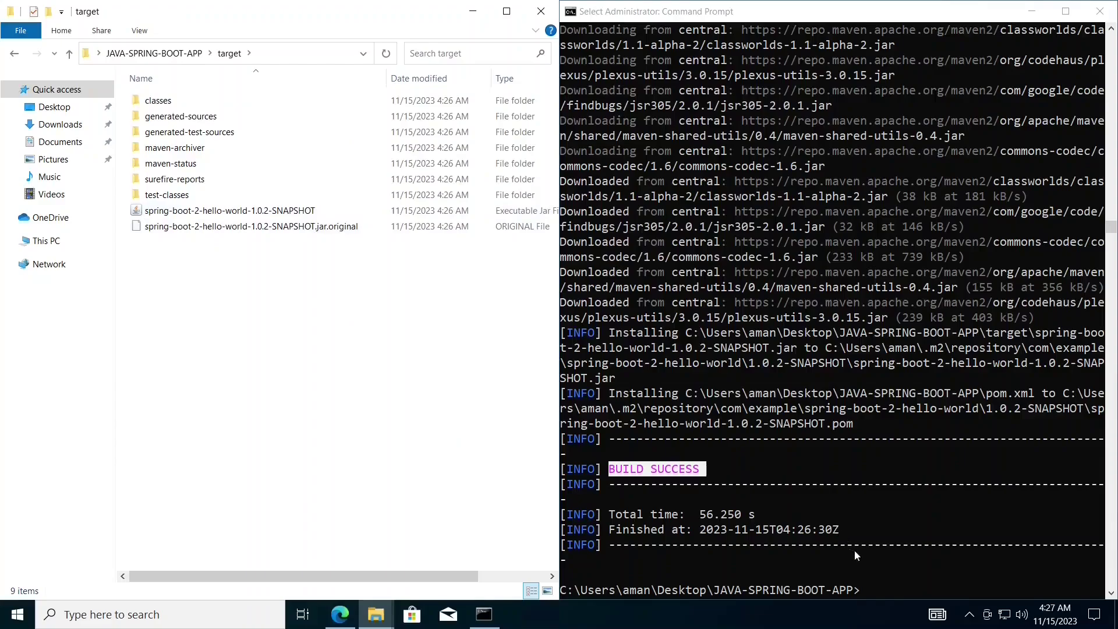
{"action": "left_click", "coordinate": [1034, 593]}
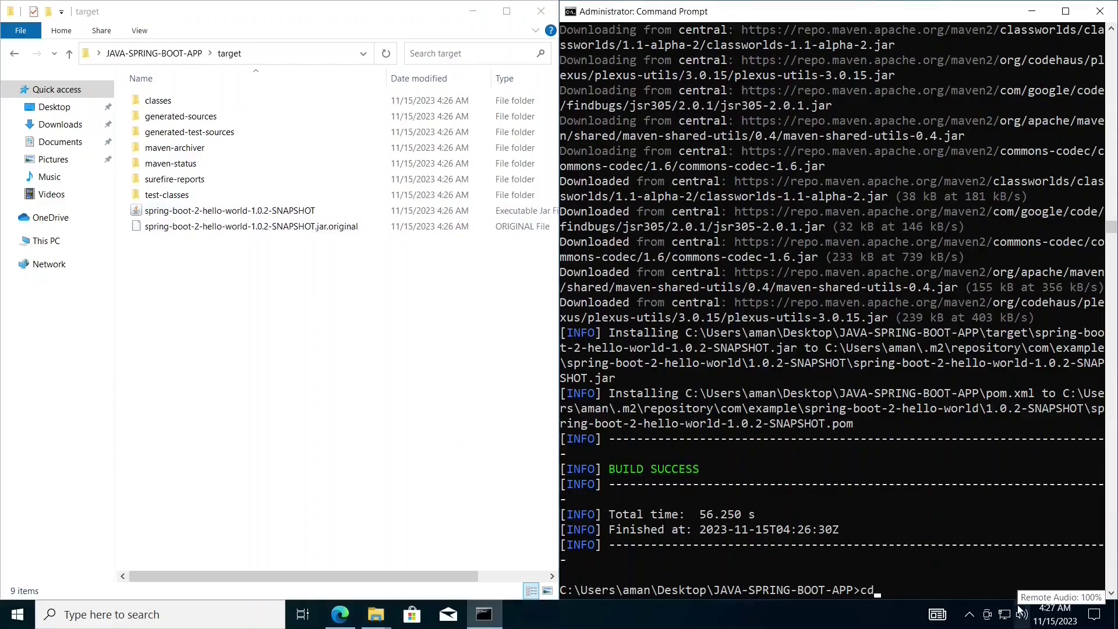
{"action": "key", "text": "BackSpace"}
{"action": "key", "text": "BackSpace"}
{"action": "type", "text": "clear"}
{"action": "key", "text": "Return"}
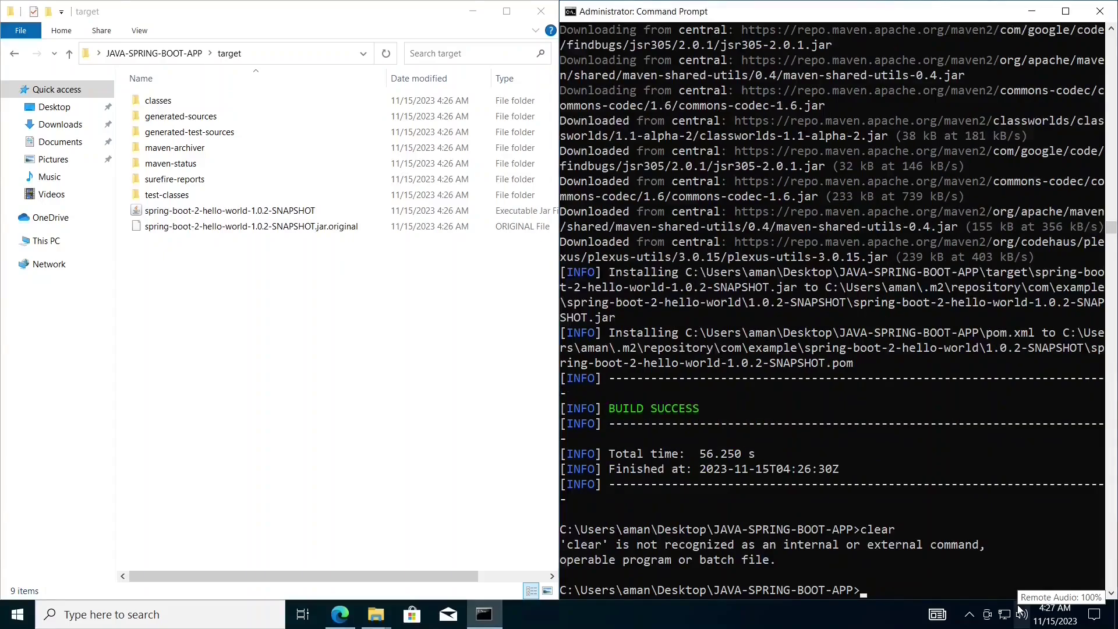
{"action": "type", "text": "cl"}
{"action": "key", "text": "BackSpace"}
{"action": "key", "text": "BackSpace"}
{"action": "type", "text": "cls"}
{"action": "key", "text": "Return"}
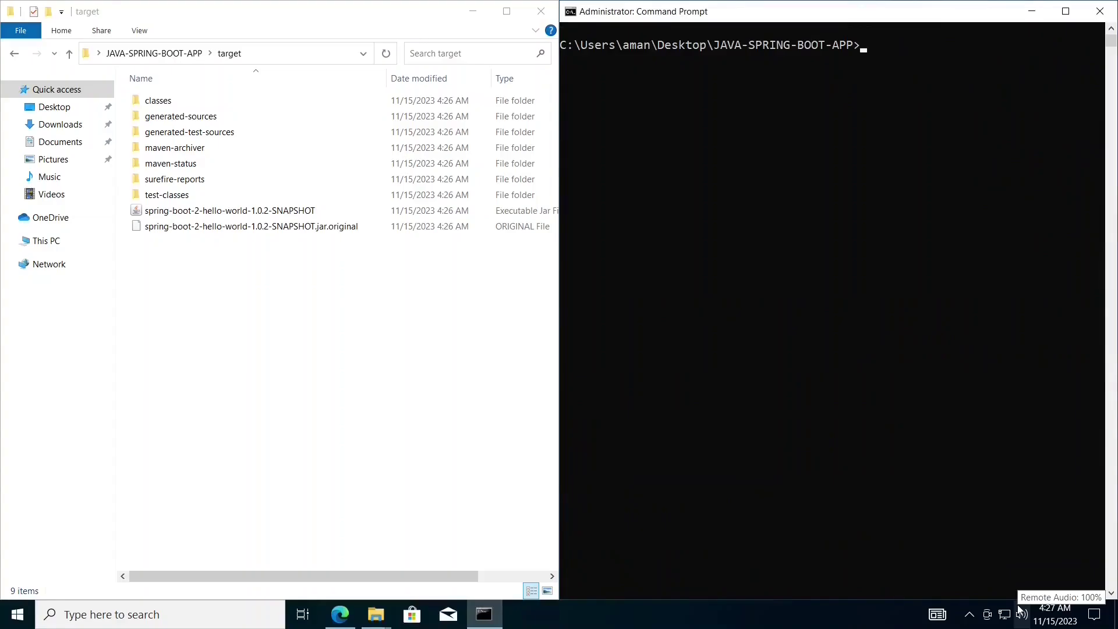
- List the project folder with dir, change into target, and list its contents
{"action": "scroll", "coordinate": [998, 525], "scroll_direction": "up", "scroll_amount": 1, "text": "ctrl"}
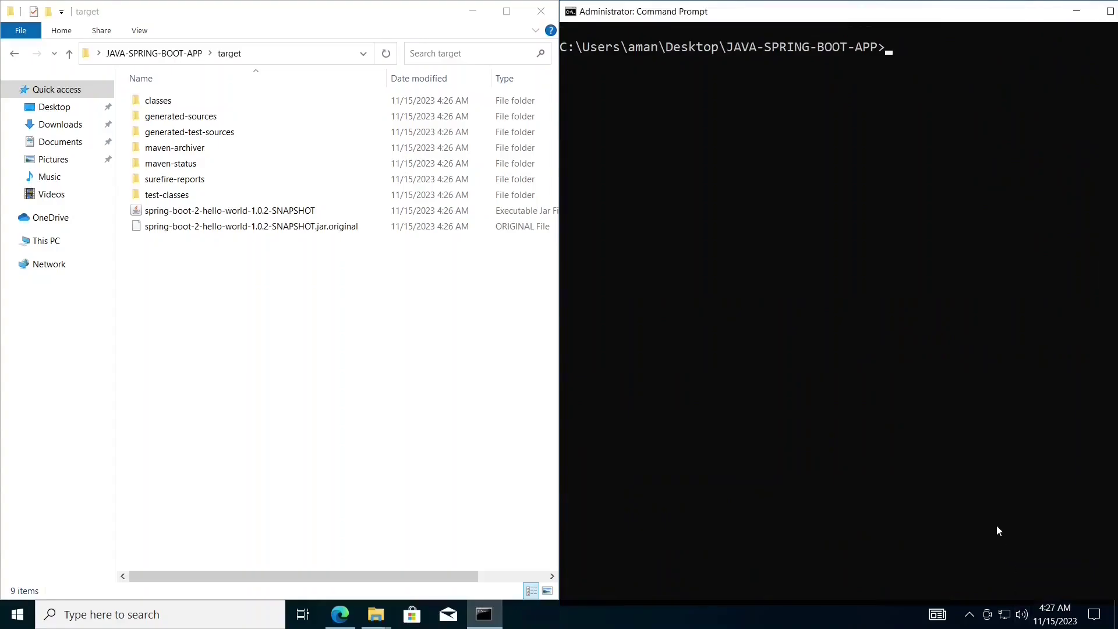
{"action": "type", "text": "dir"}
{"action": "key", "text": "Return"}
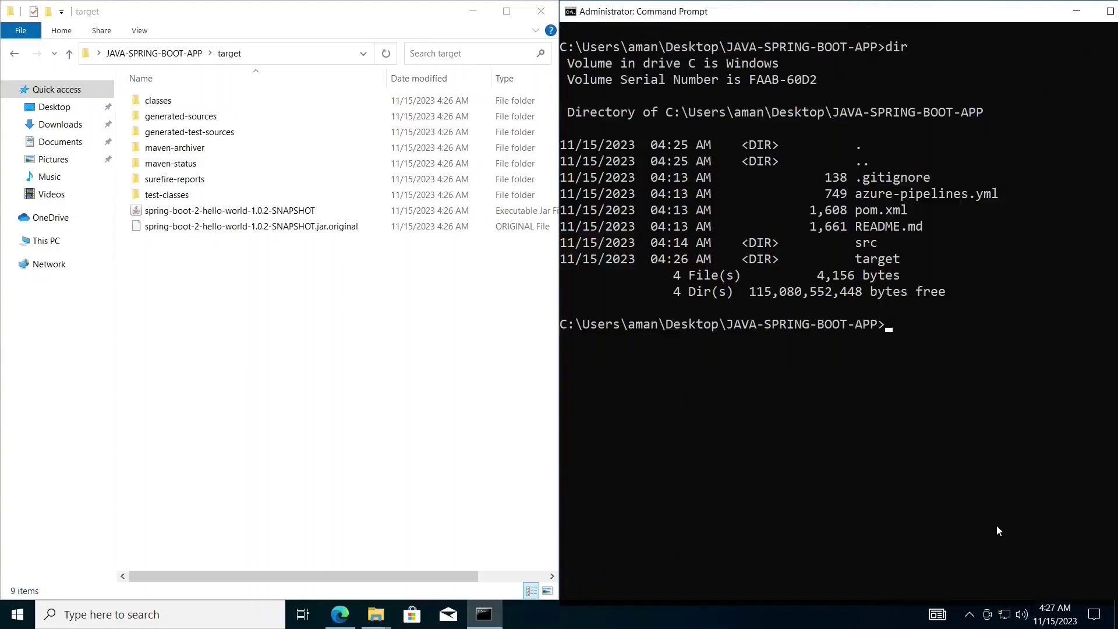
{"action": "type", "text": "cd t"}
{"action": "key", "text": "Tab"}
{"action": "key", "text": "Return"}
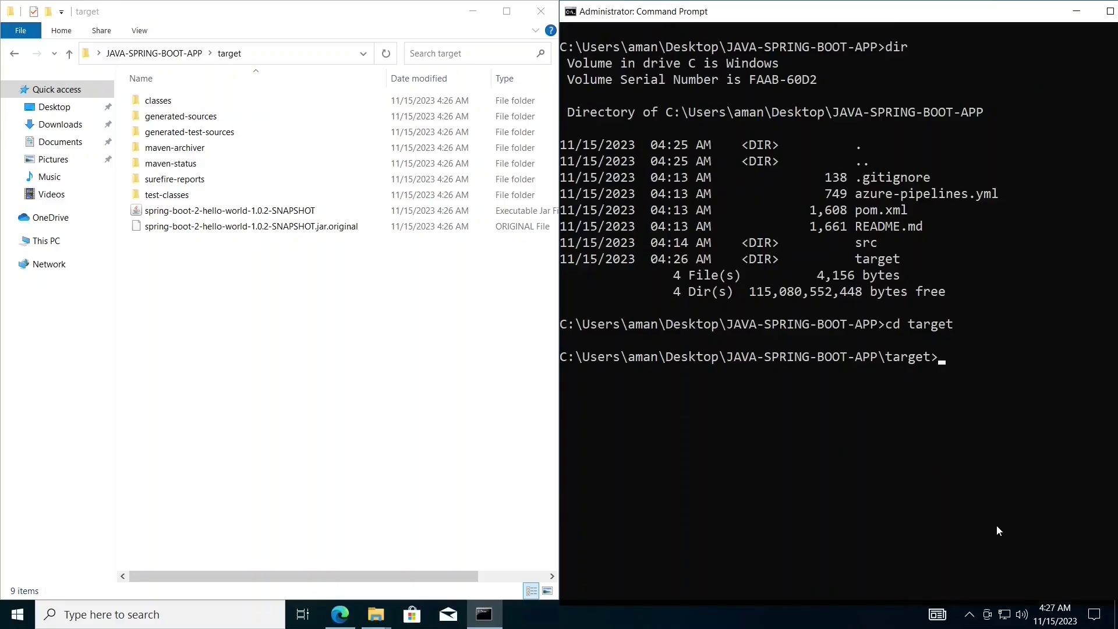
{"action": "type", "text": "dir"}
{"action": "key", "text": "Return"}
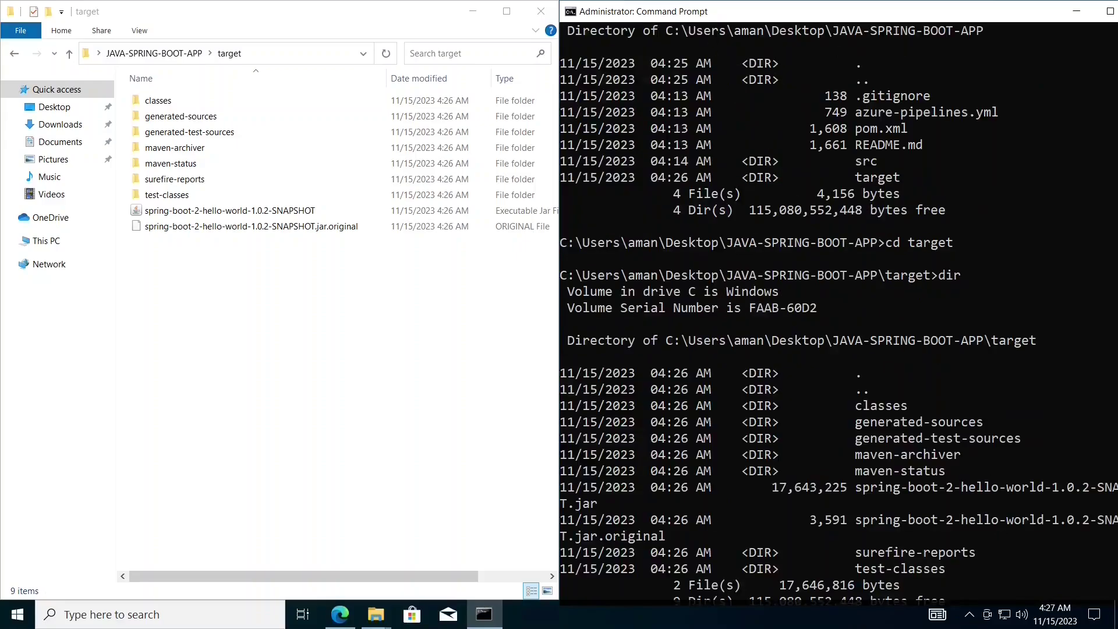
- Fit the console to the right half and highlight the spring-boot-2-hello-world-1.0.2-SNAPSHOT.jar entries
{"action": "left_click_drag", "start_coordinate": [717, 17], "coordinate": [1114, 319]}
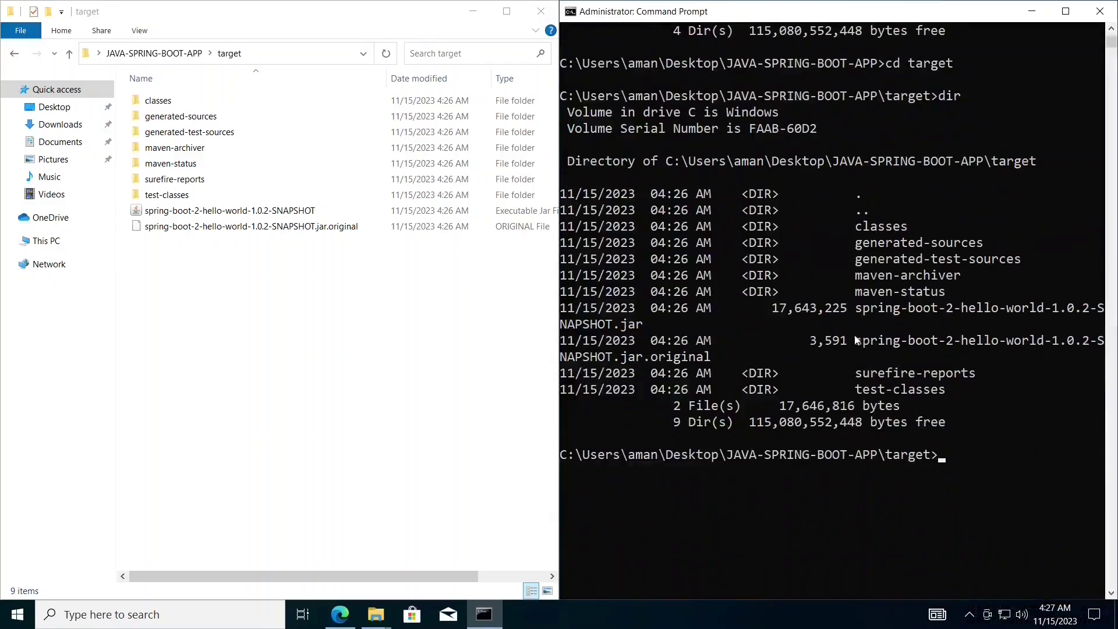
{"action": "left_click_drag", "start_coordinate": [852, 308], "coordinate": [1025, 347]}
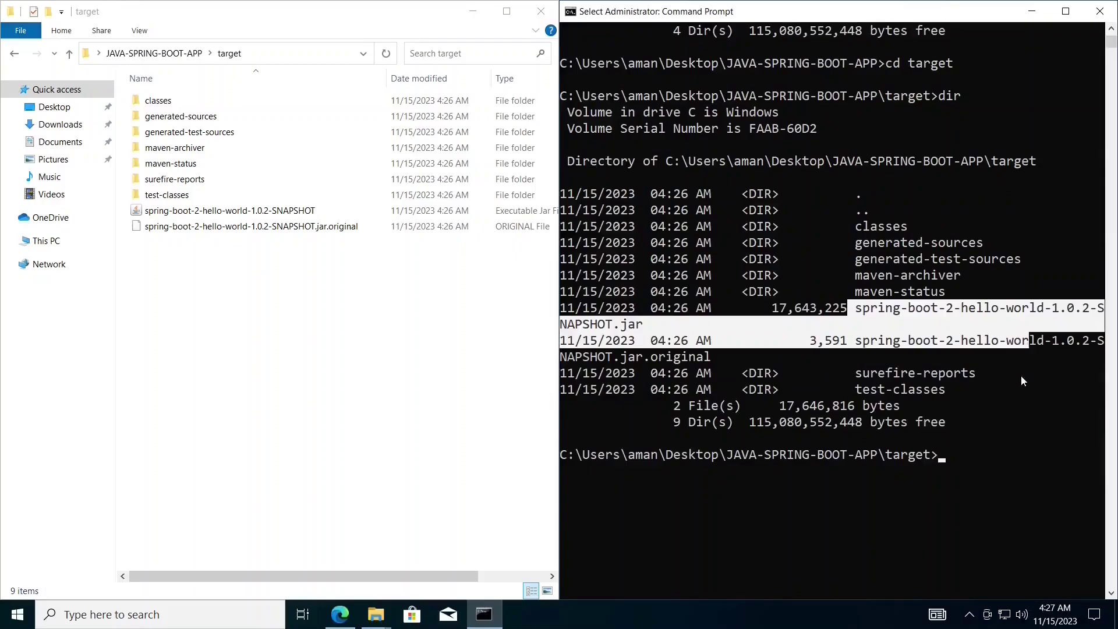
{"action": "left_click", "coordinate": [987, 455]}
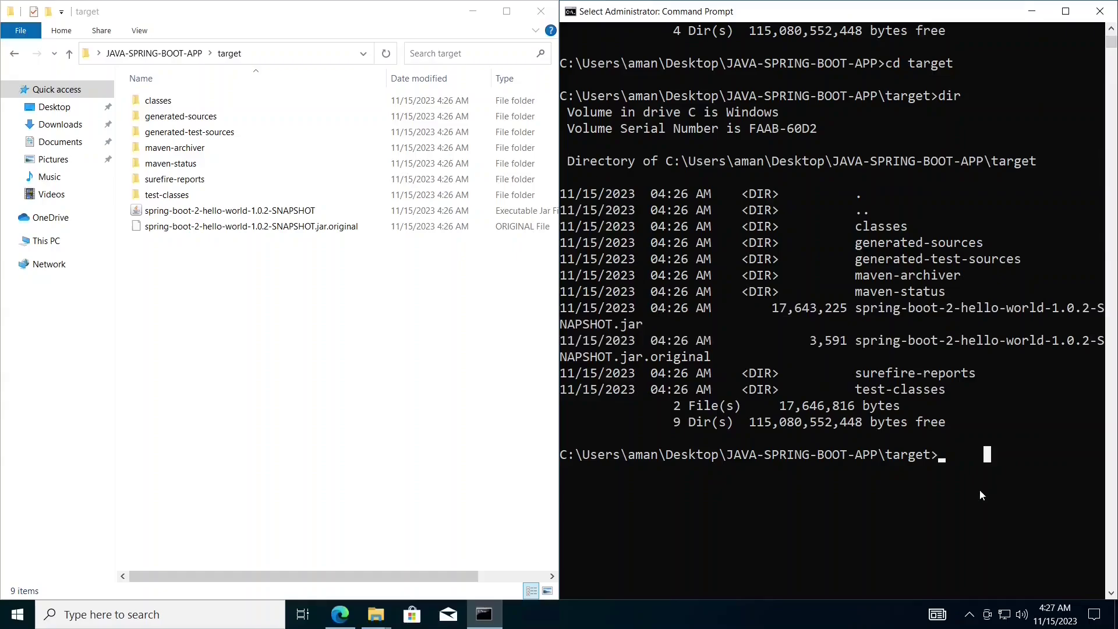
- Run the jar with java -jar and allow Java through the firewall
{"action": "type", "text": "ja"}
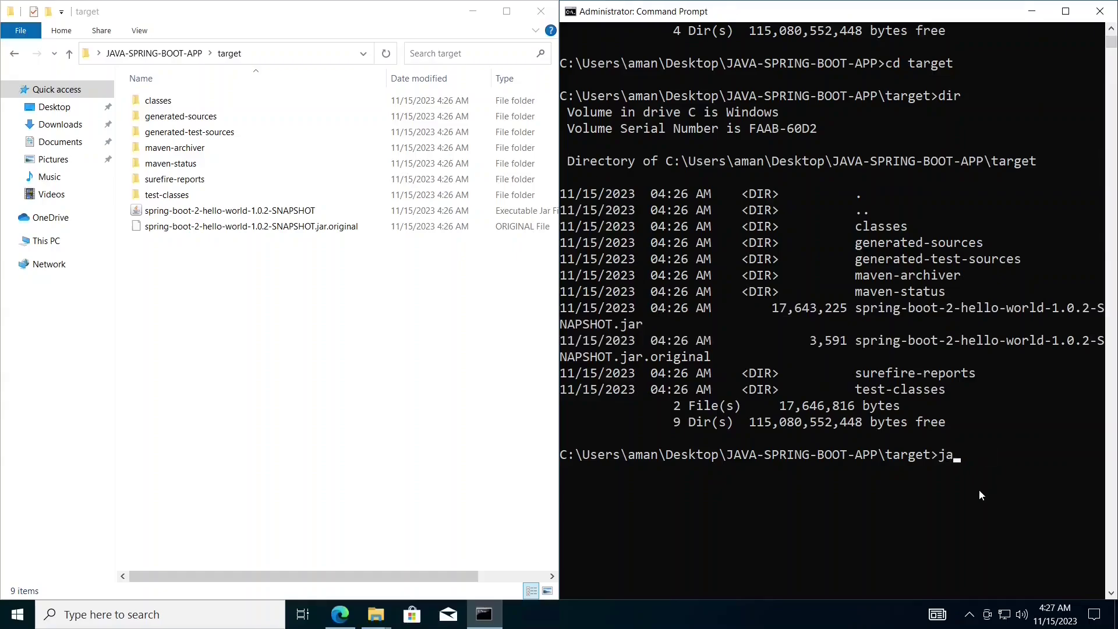
{"action": "type", "text": "va -jar s"}
{"action": "key", "text": "Tab"}
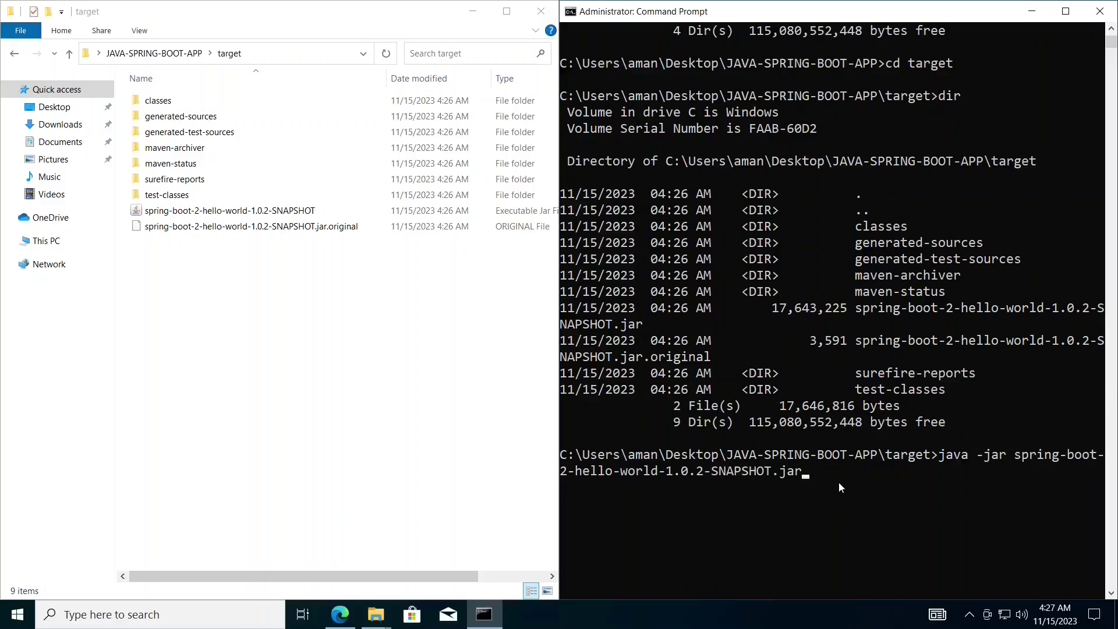
{"action": "key", "text": "Return"}
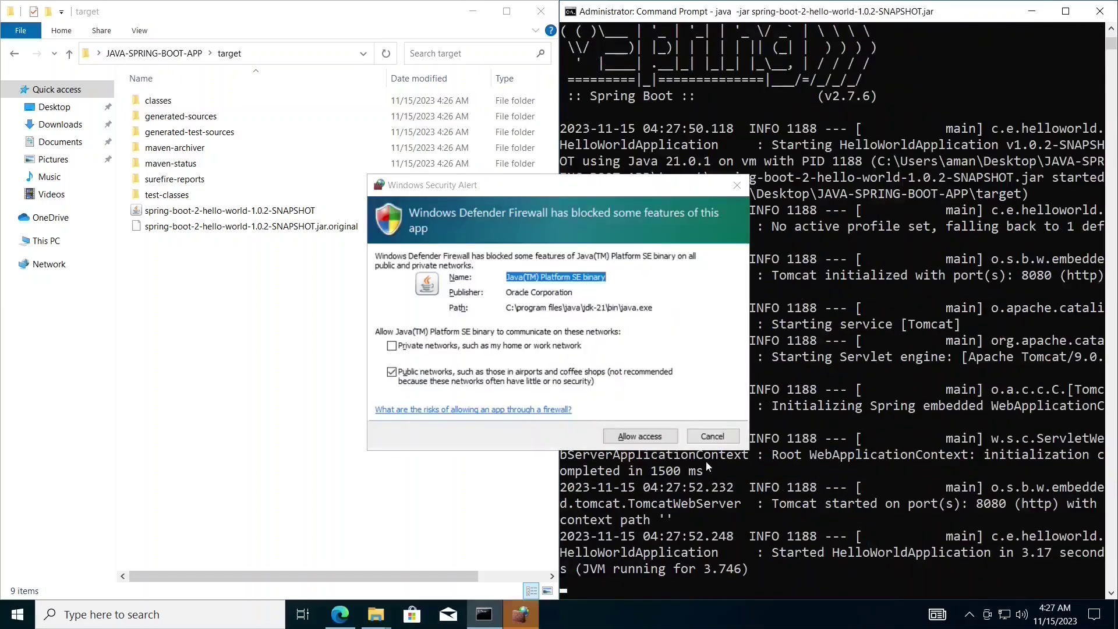
{"action": "left_click", "coordinate": [641, 436]}
{"action": "left_click", "coordinate": [651, 441]}
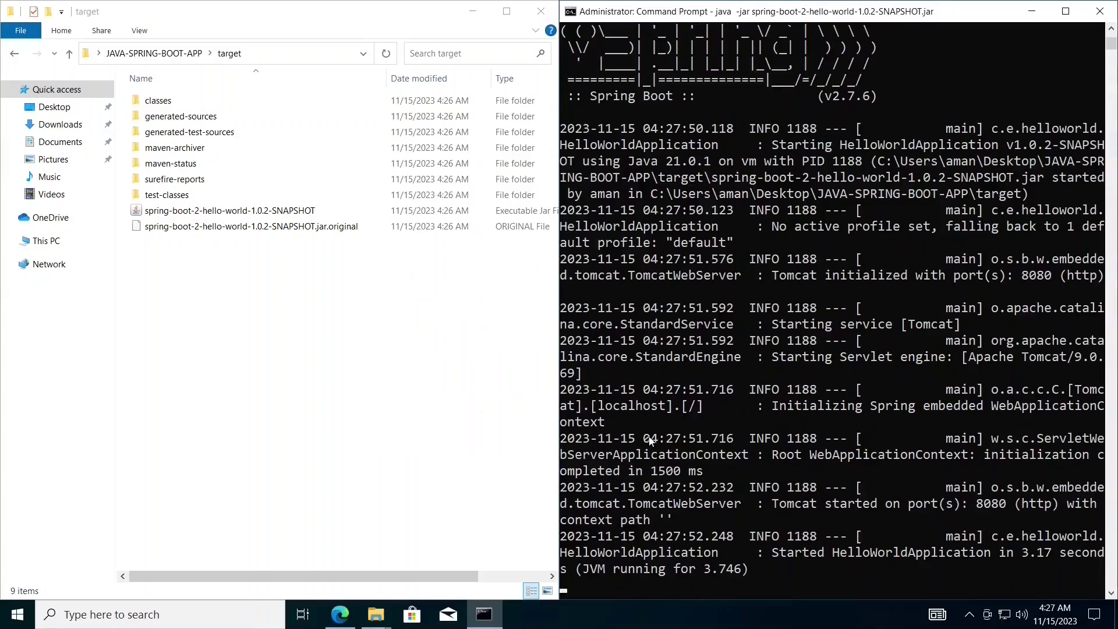
- Highlight the application-started message and Tomcat port 8080 in the startup log
{"action": "left_click_drag", "start_coordinate": [772, 552], "coordinate": [817, 570]}
{"action": "right_click", "coordinate": [827, 542]}
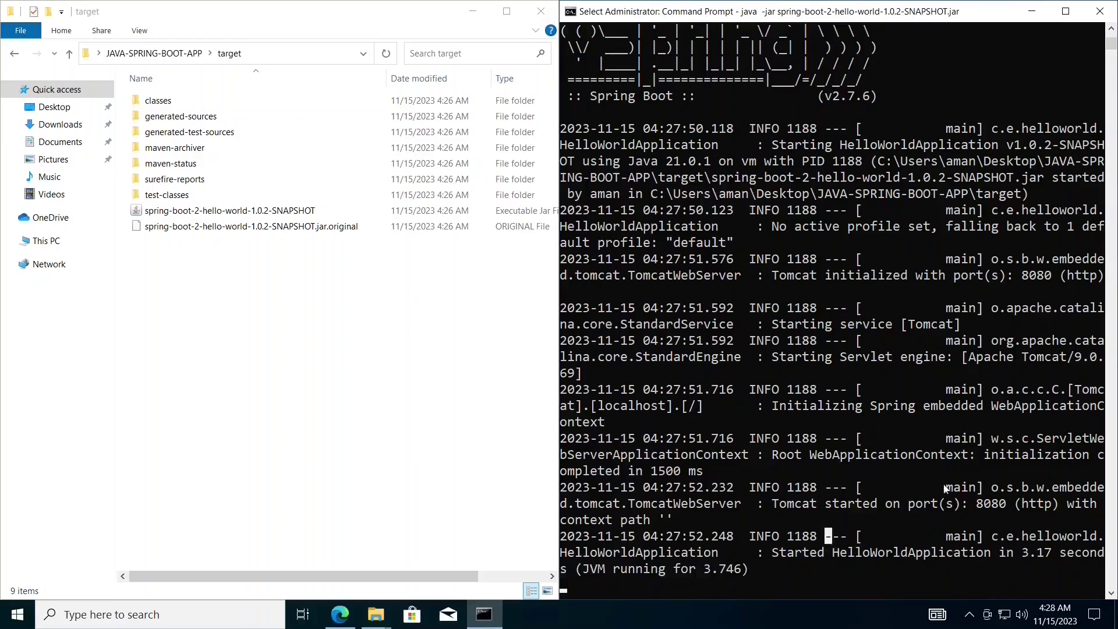
{"action": "left_click_drag", "start_coordinate": [978, 503], "coordinate": [1015, 511]}
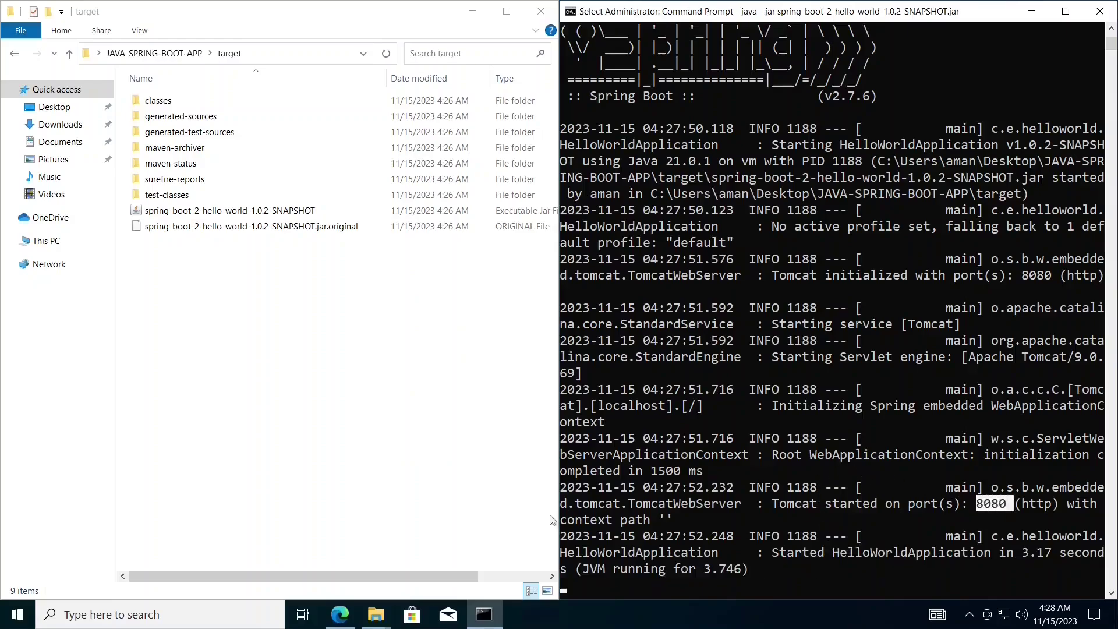
{"action": "left_click", "coordinate": [352, 623]}
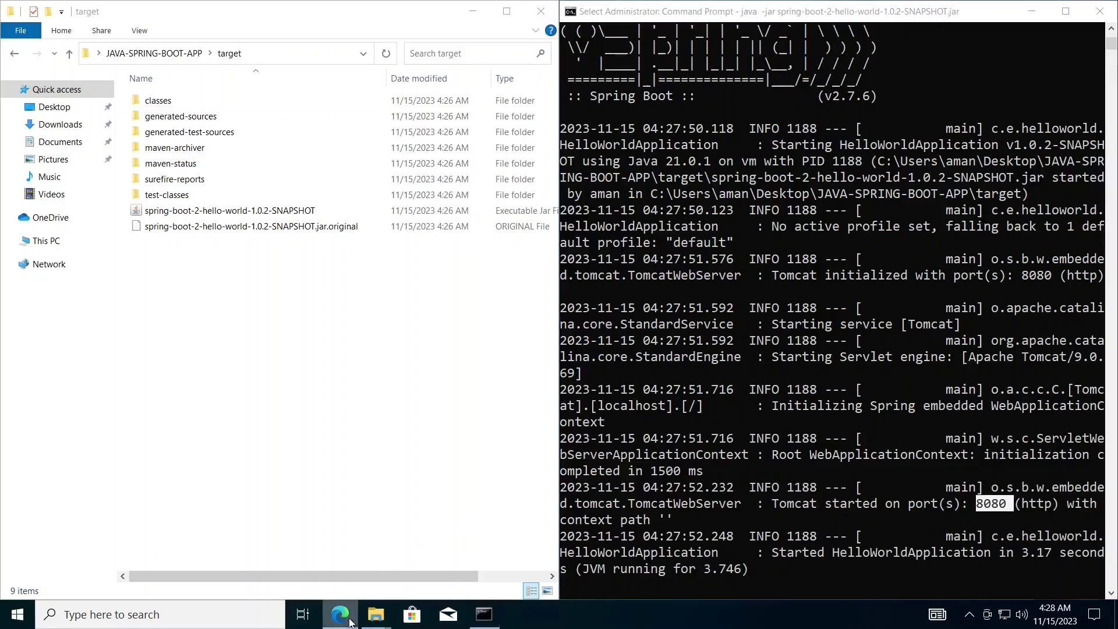
{"action": "right_click", "coordinate": [351, 623]}
- Load localhost:8080/hello in a new Edge window to see 'Hello, World!'
{"action": "left_click", "coordinate": [341, 423]}
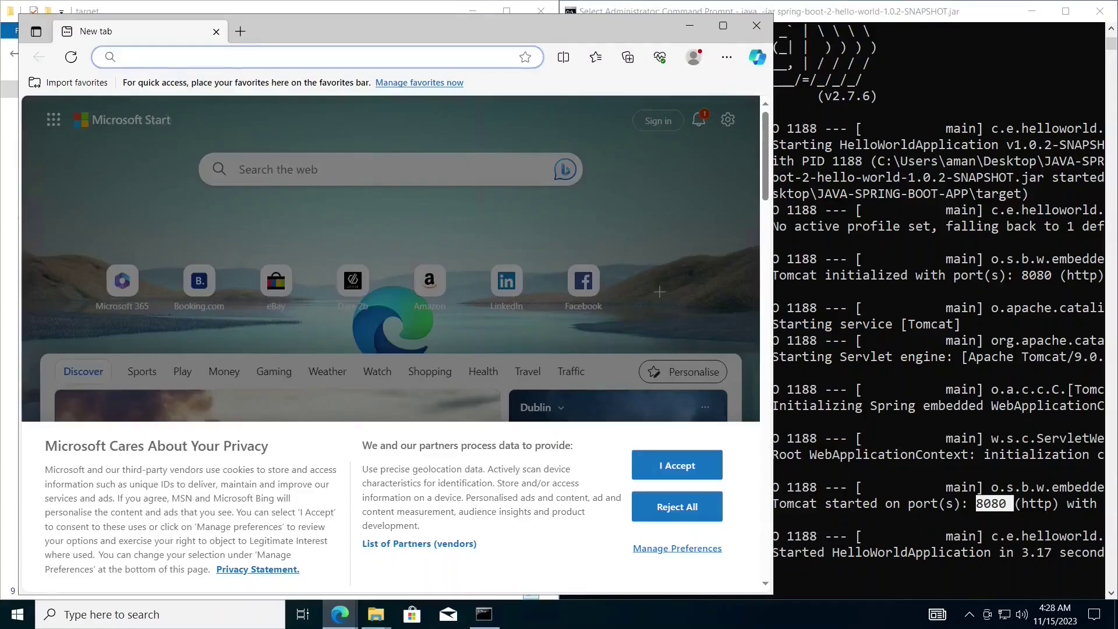
{"action": "type", "text": "localh"}
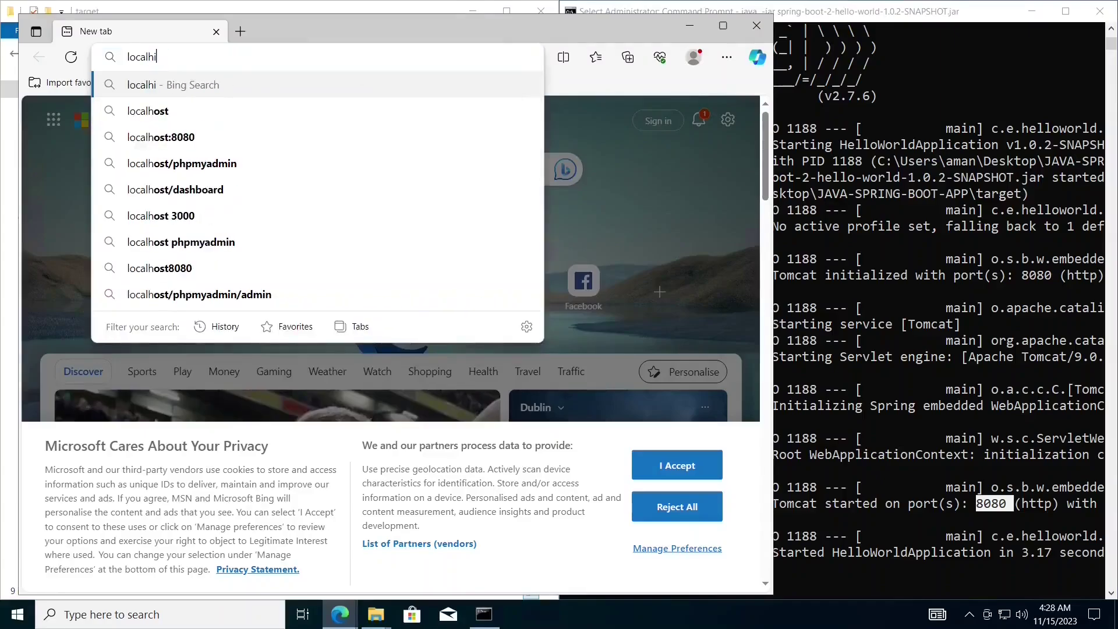
{"action": "type", "text": "o"}
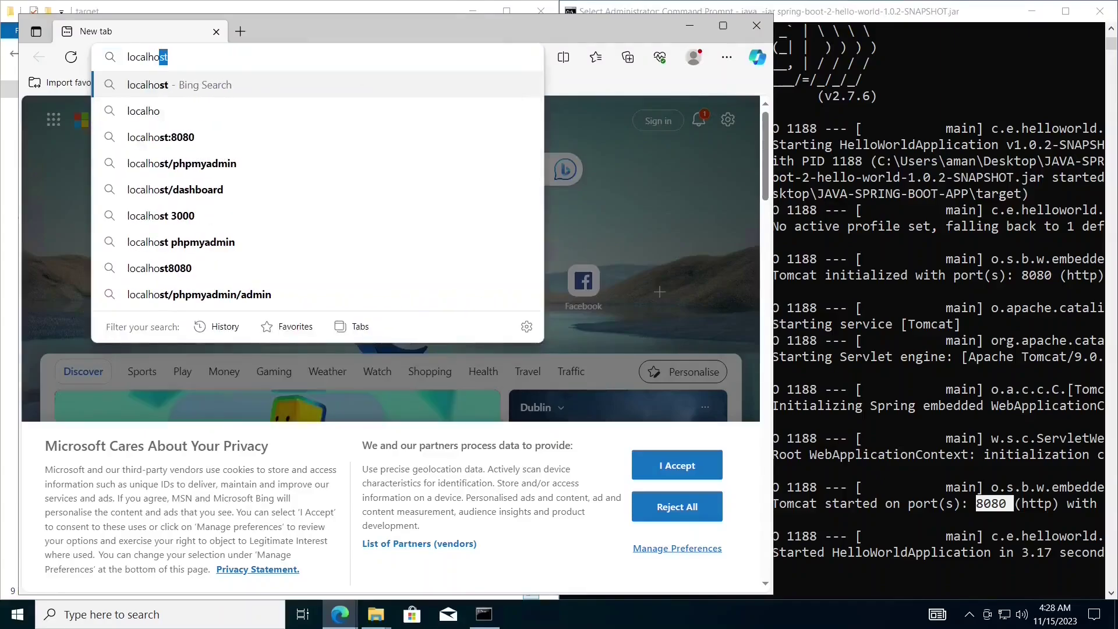
{"action": "type", "text": "st:8080/hello"}
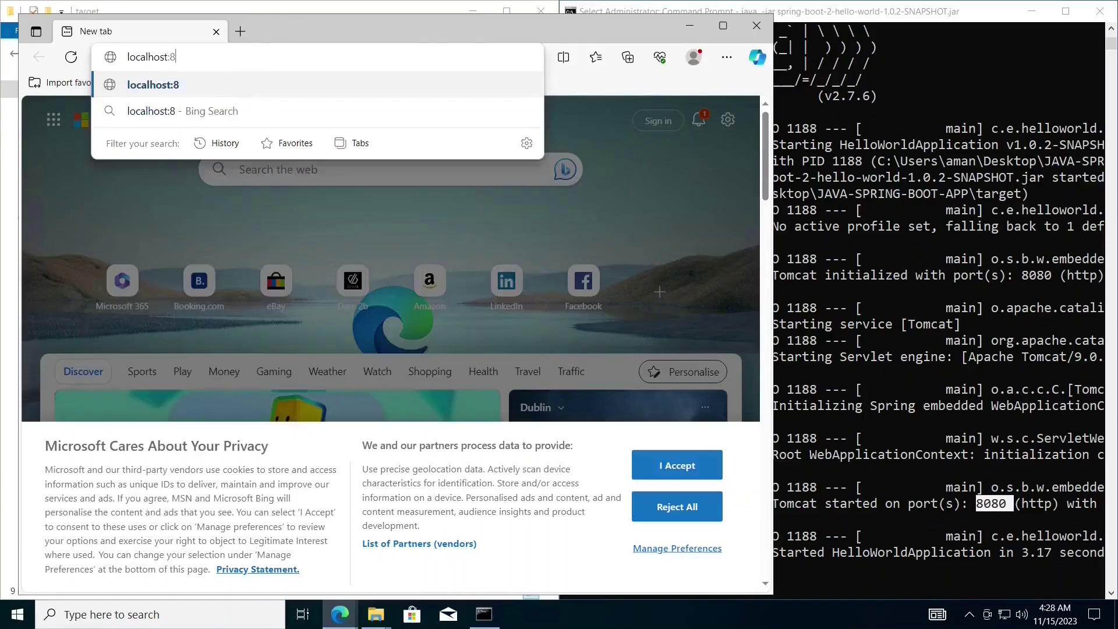
{"action": "key", "text": "Return"}
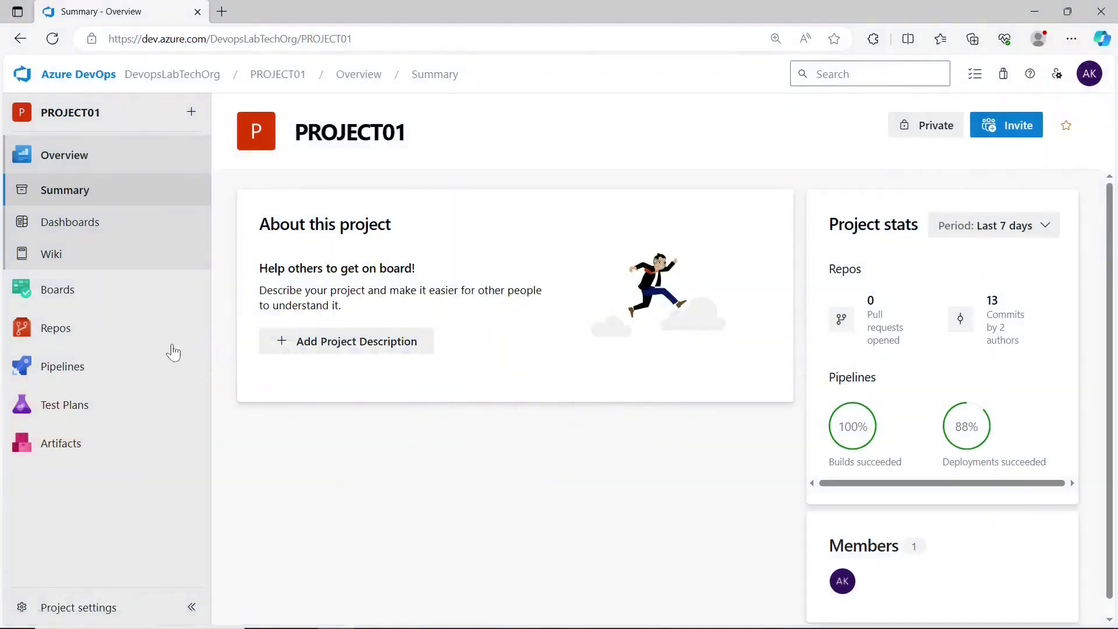
- Review pom.xml in the HelloWorld-SpringBootApp repo files, then choose Set up build
{"action": "left_click", "coordinate": [115, 335]}
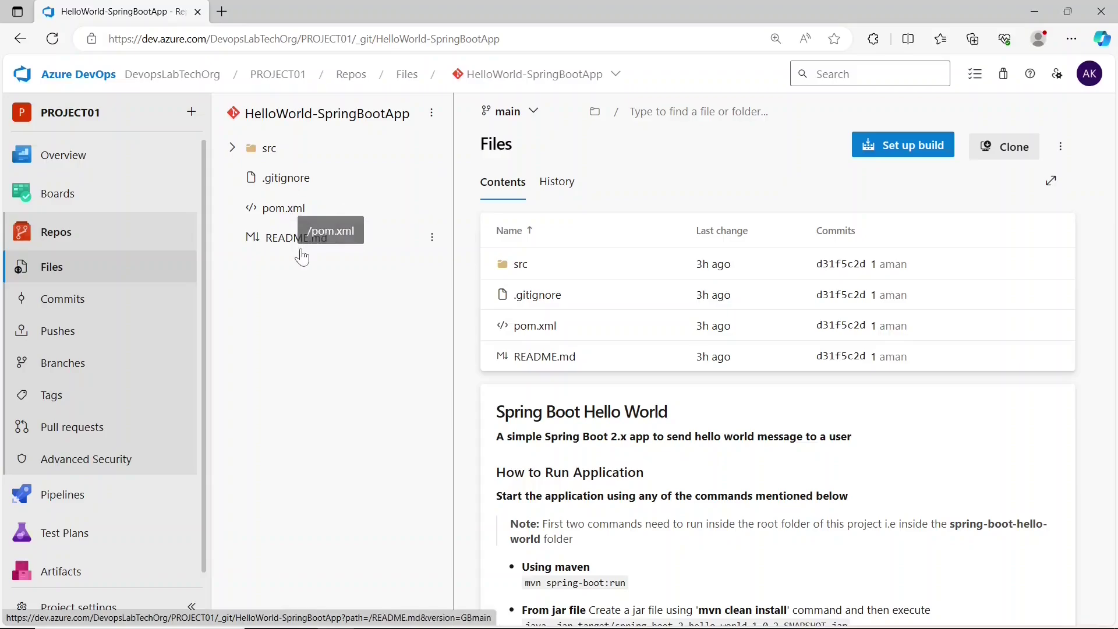
{"action": "left_click", "coordinate": [315, 218]}
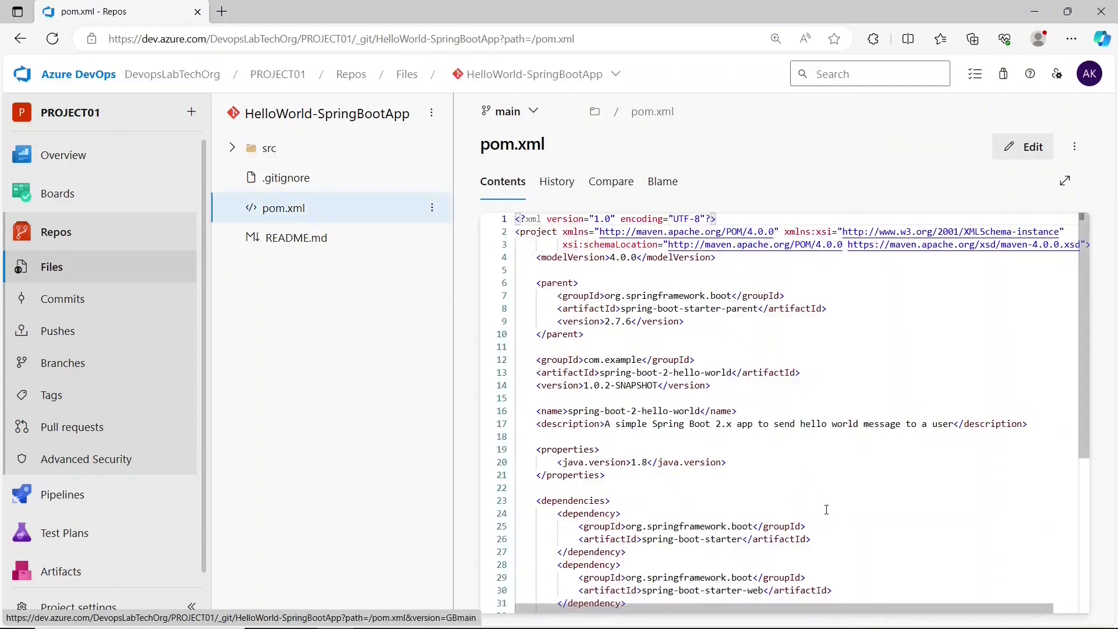
{"action": "scroll", "coordinate": [827, 510], "scroll_direction": "down", "scroll_amount": 5}
{"action": "scroll", "coordinate": [827, 510], "scroll_direction": "up", "scroll_amount": 5}
{"action": "left_click", "coordinate": [292, 115]}
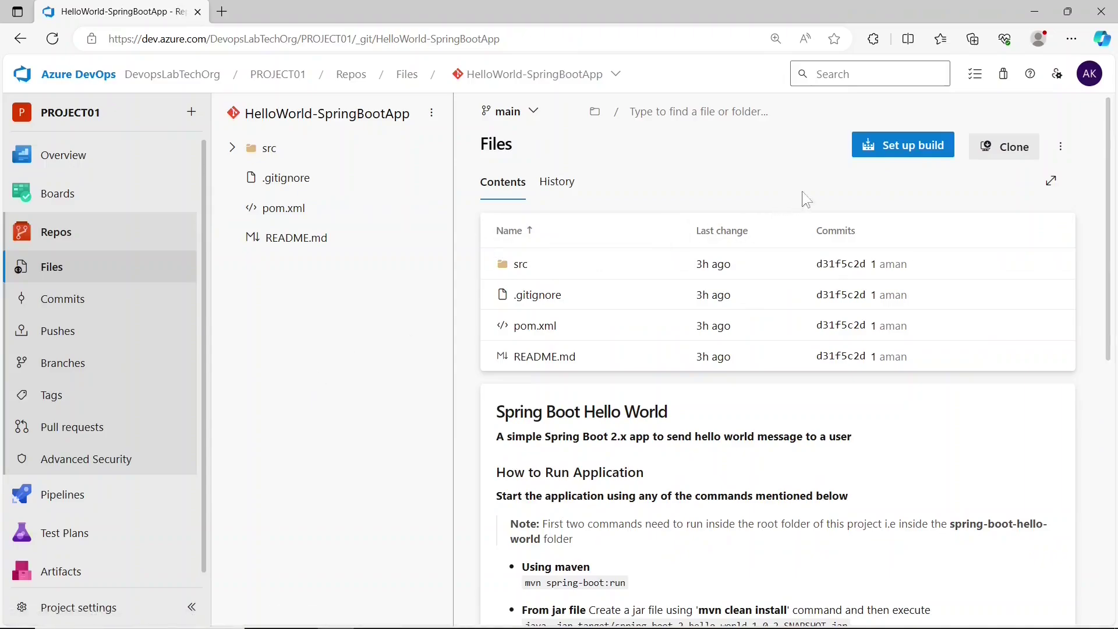
{"action": "left_click", "coordinate": [892, 145]}
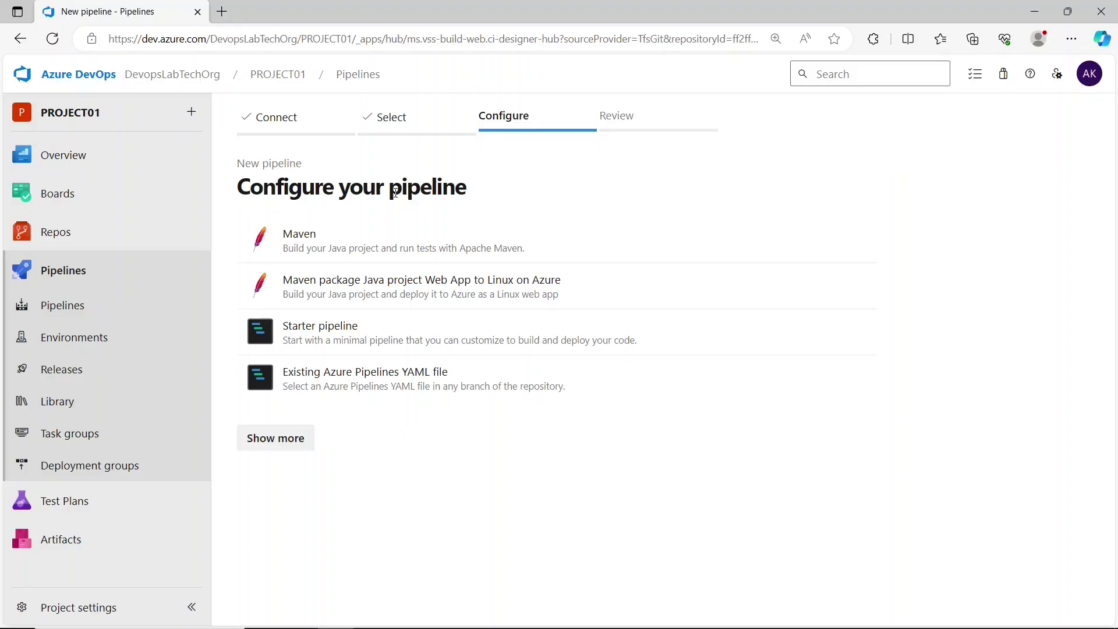
- Pick the Maven template and review its ubuntu-latest image and pom.xml file inputs
{"action": "left_click", "coordinate": [315, 260]}
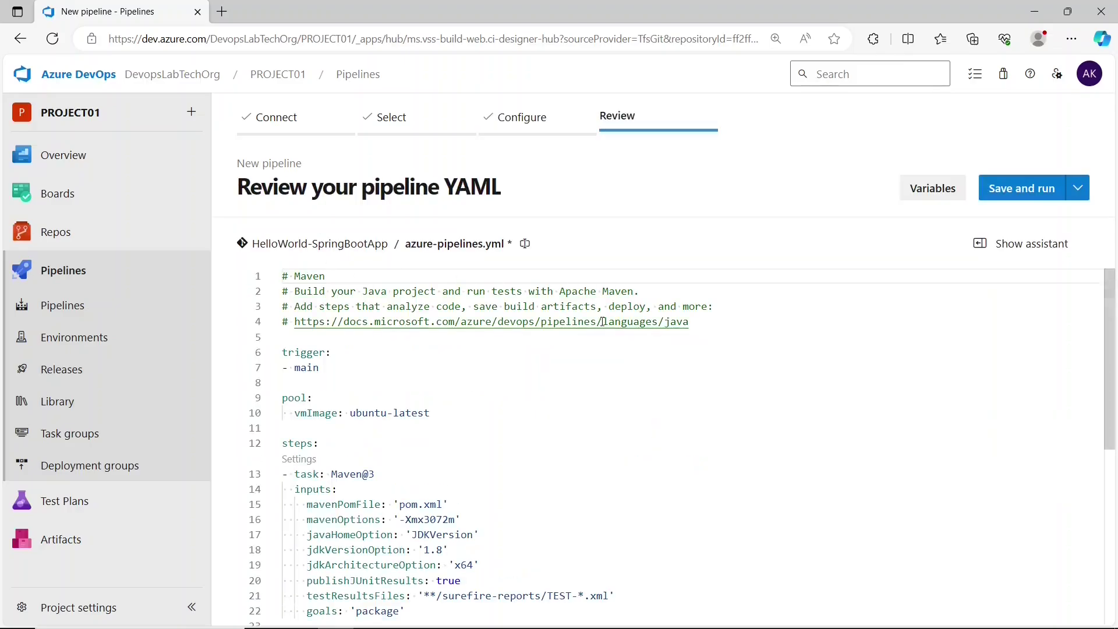
{"action": "scroll", "coordinate": [480, 381], "scroll_direction": "down", "scroll_amount": 1}
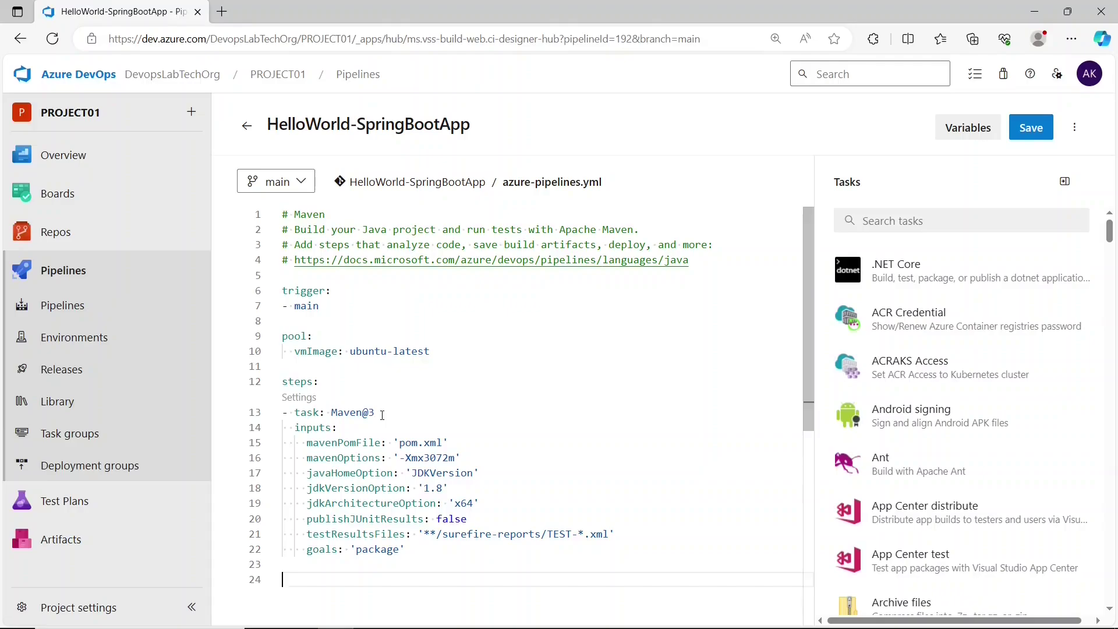
{"action": "left_click_drag", "start_coordinate": [351, 351], "coordinate": [433, 352]}
{"action": "left_click", "coordinate": [400, 421]}
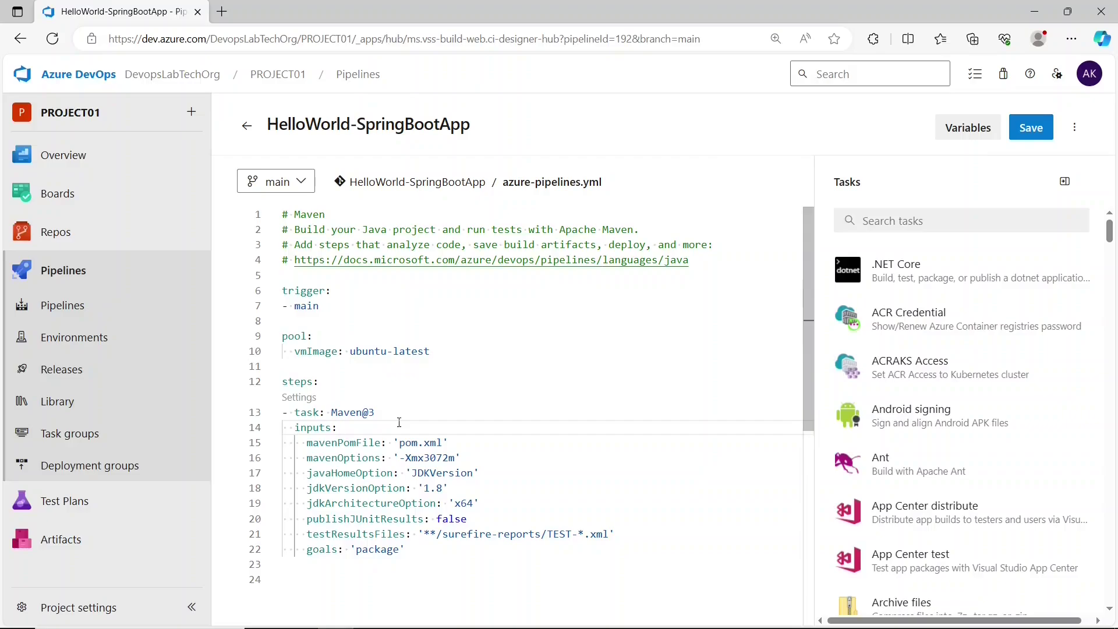
{"action": "left_click_drag", "start_coordinate": [390, 442], "coordinate": [453, 445]}
{"action": "left_click", "coordinate": [453, 446]}
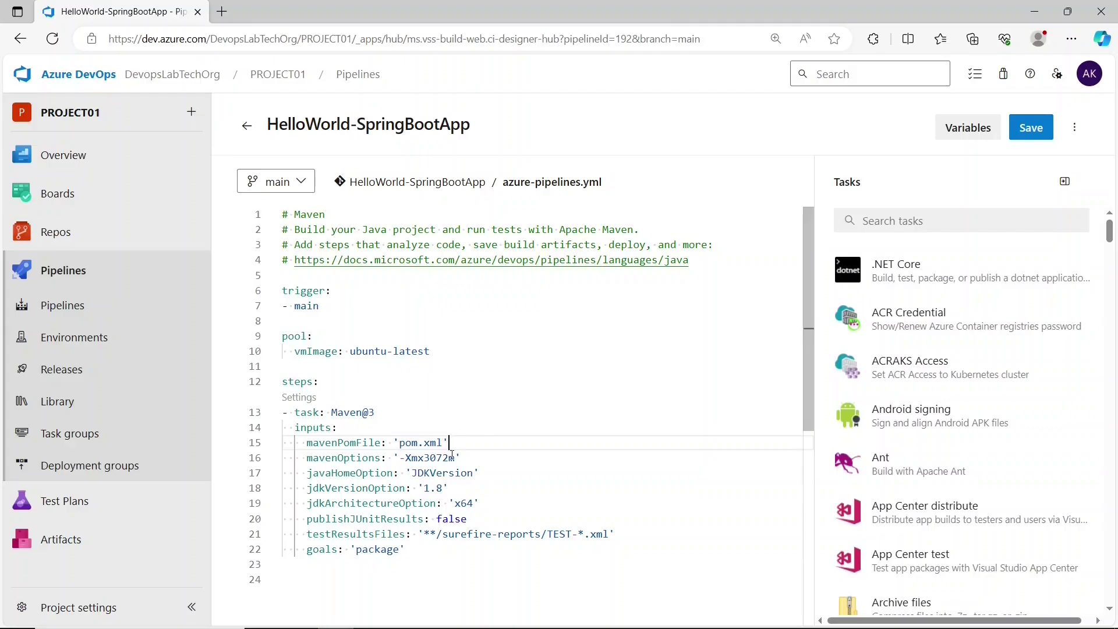
- Review the JDKVersion and 1.8 settings, then add a new line after the package goal
{"action": "left_click", "coordinate": [481, 474]}
{"action": "left_click_drag", "start_coordinate": [481, 473], "coordinate": [411, 474]}
{"action": "left_click", "coordinate": [442, 489]}
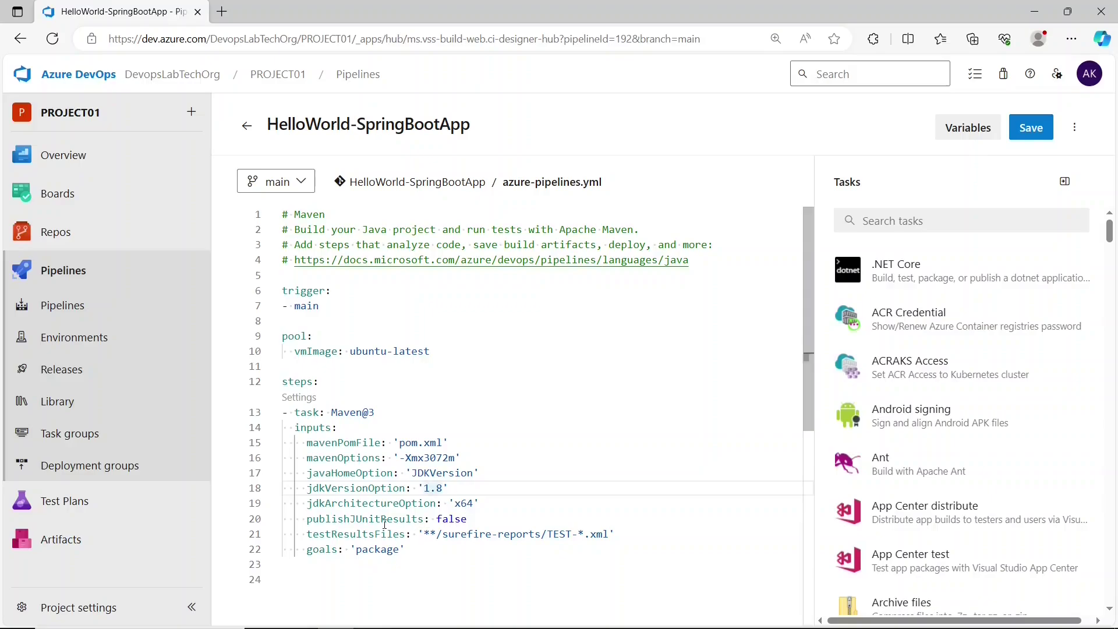
{"action": "key", "text": "Left"}
{"action": "key", "text": "Left"}
{"action": "left_click", "coordinate": [418, 552]}
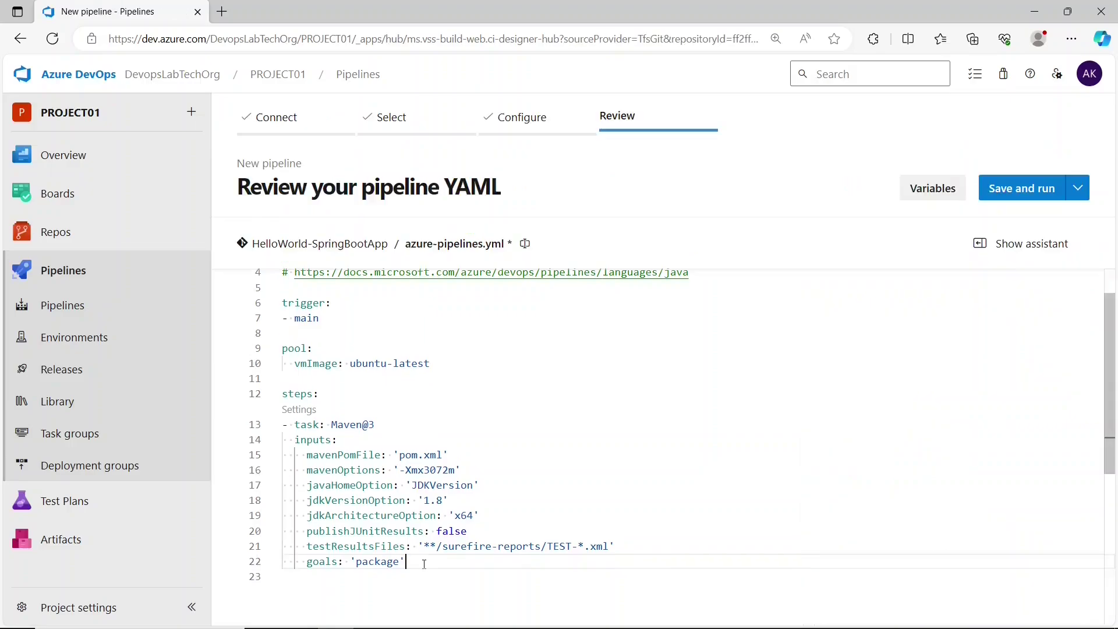
{"action": "key", "text": "Return"}
{"action": "key", "text": "Return"}
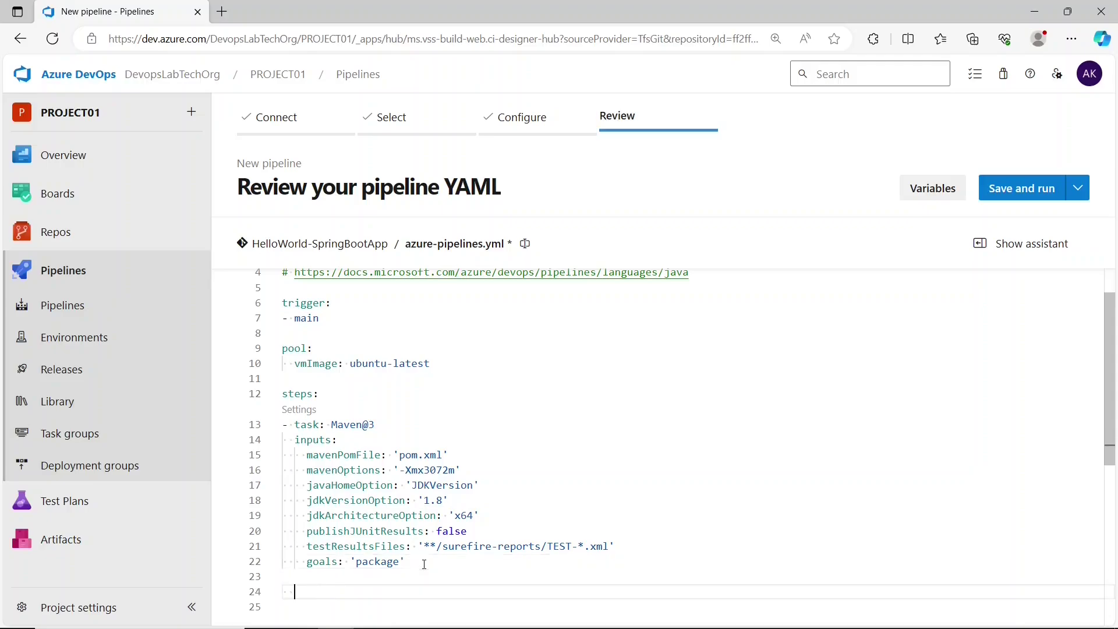
- Add a '- script: |' step that runs ls $(Build.SourcesDirectory)
{"action": "key", "text": "BackSpace"}
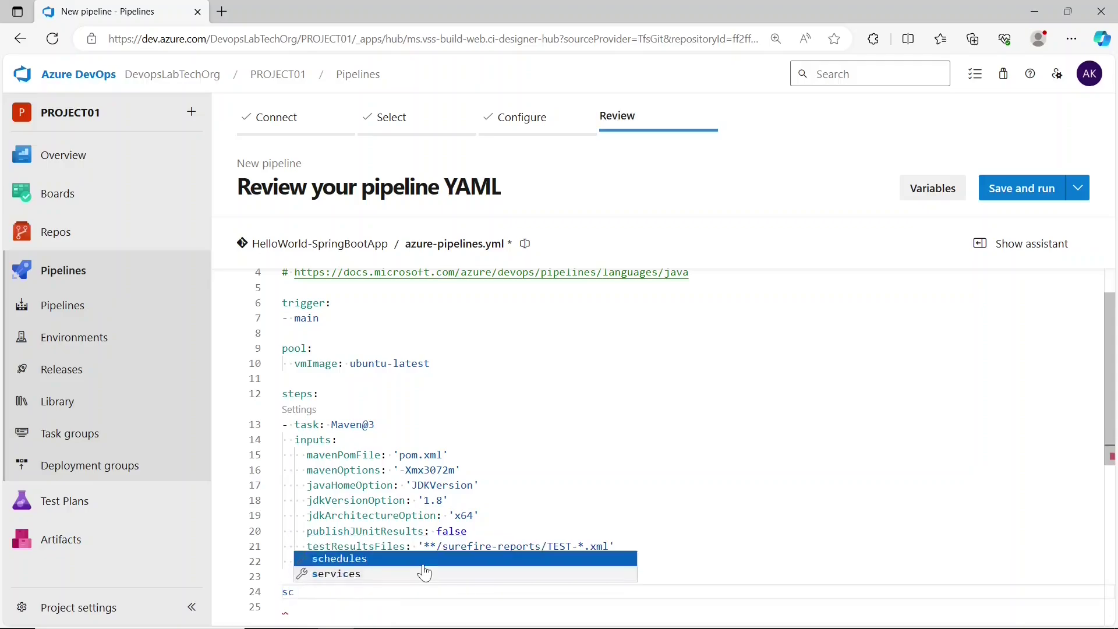
{"action": "key", "text": "Escape"}
{"action": "type", "text": "- scr"}
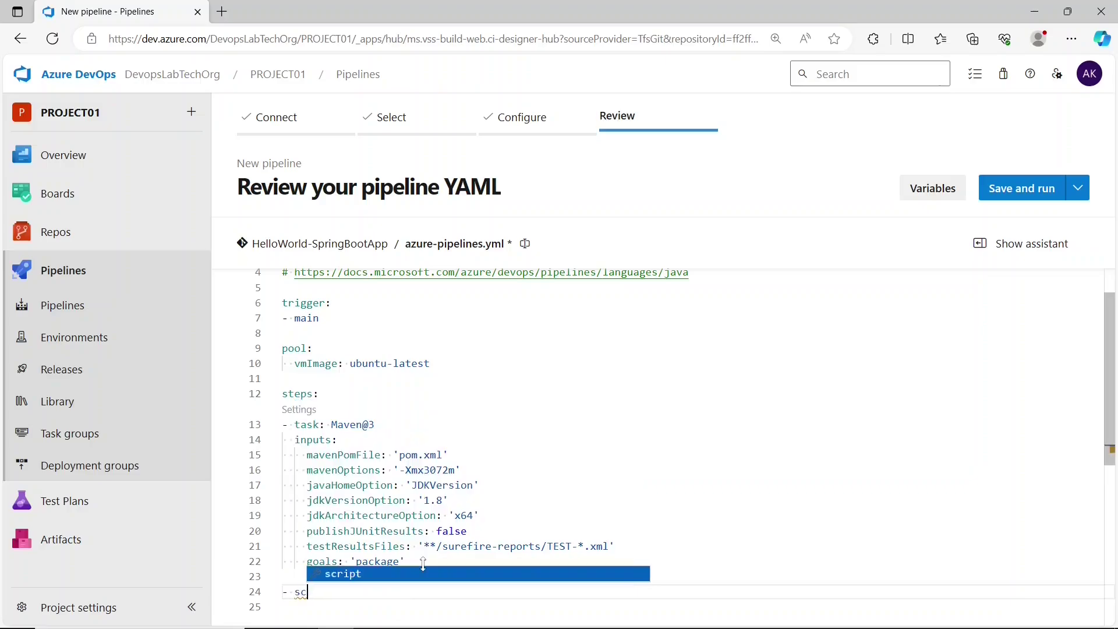
{"action": "key", "text": "Return"}
{"action": "type", "text": "|"}
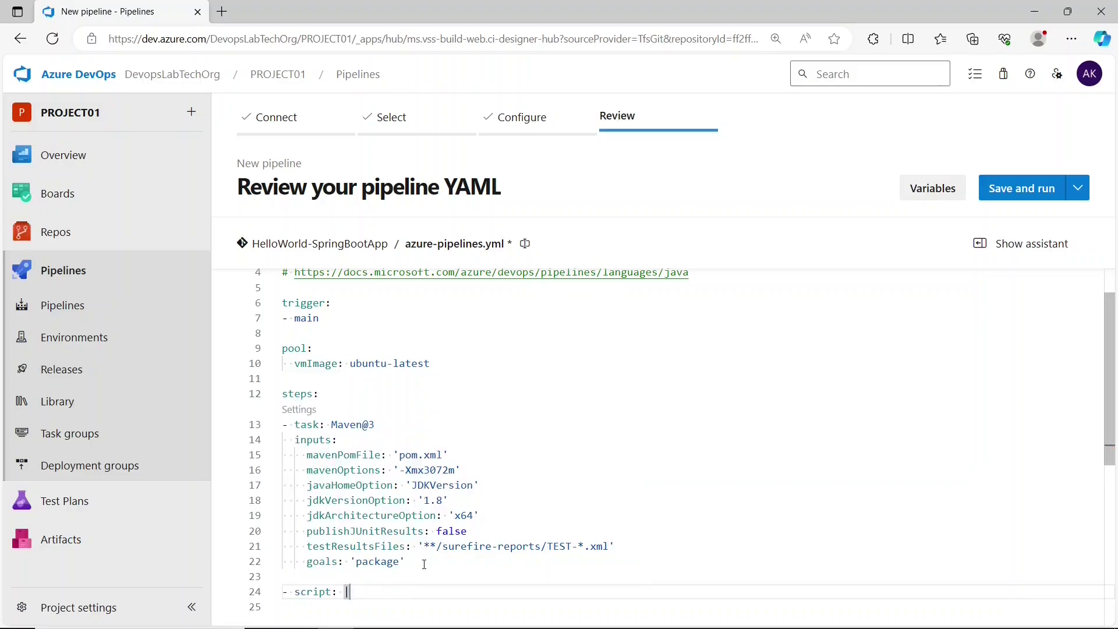
{"action": "key", "text": "Return"}
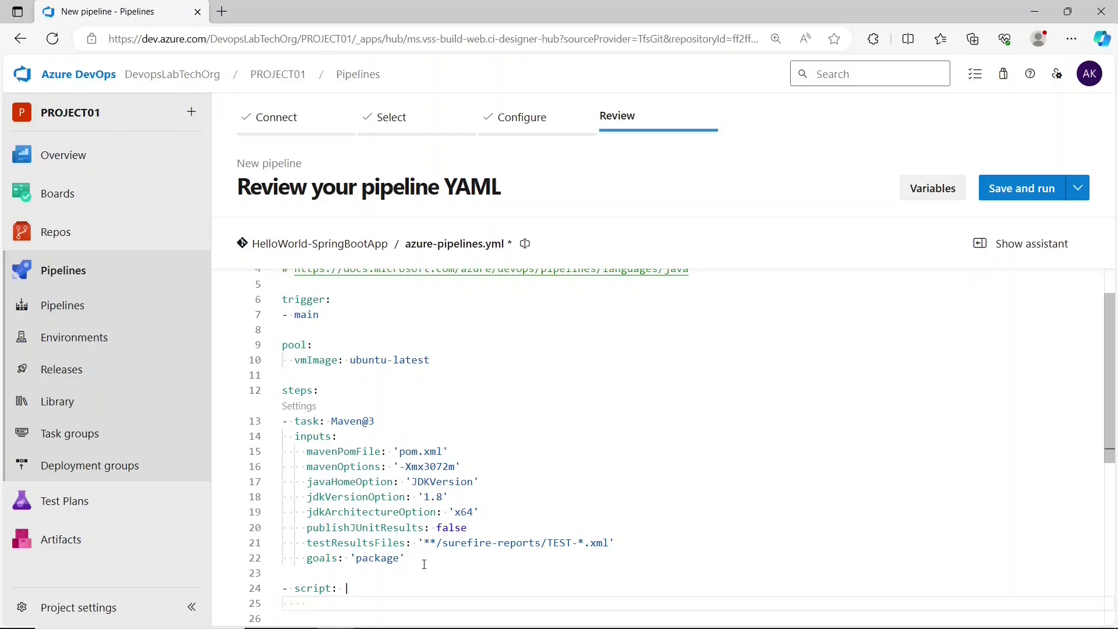
{"action": "type", "text": "ls $(Build.SourcesDirectory"}
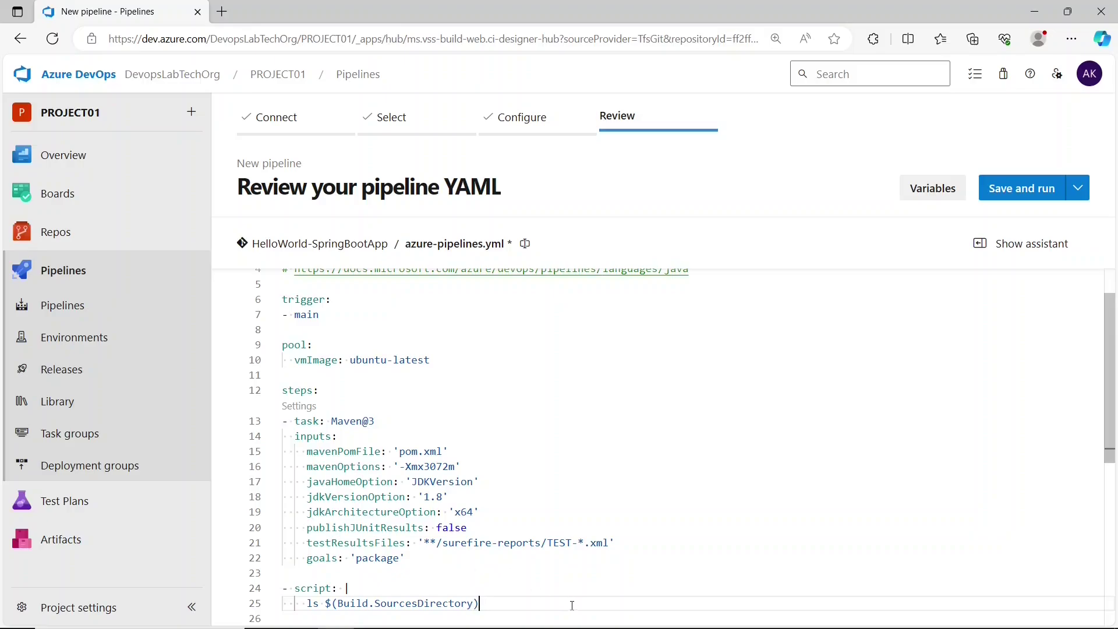
- Give the script step displayName 'view files after build' and choose Save and run
{"action": "key", "text": "Return"}
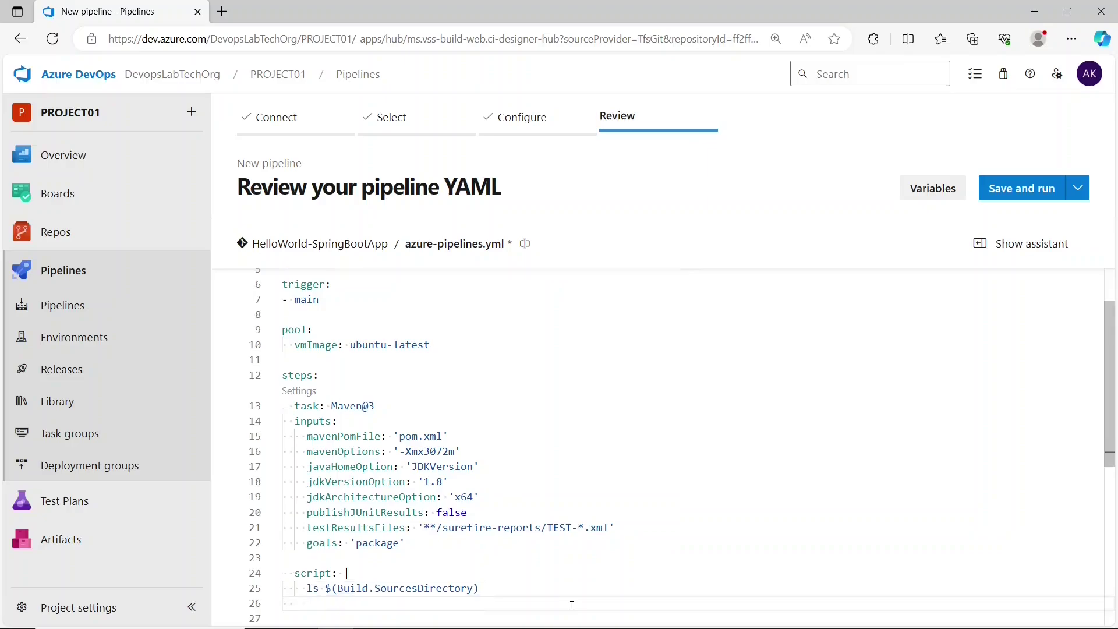
{"action": "type", "text": "di"}
{"action": "key", "text": "Return"}
{"action": "type", "text": "view file"}
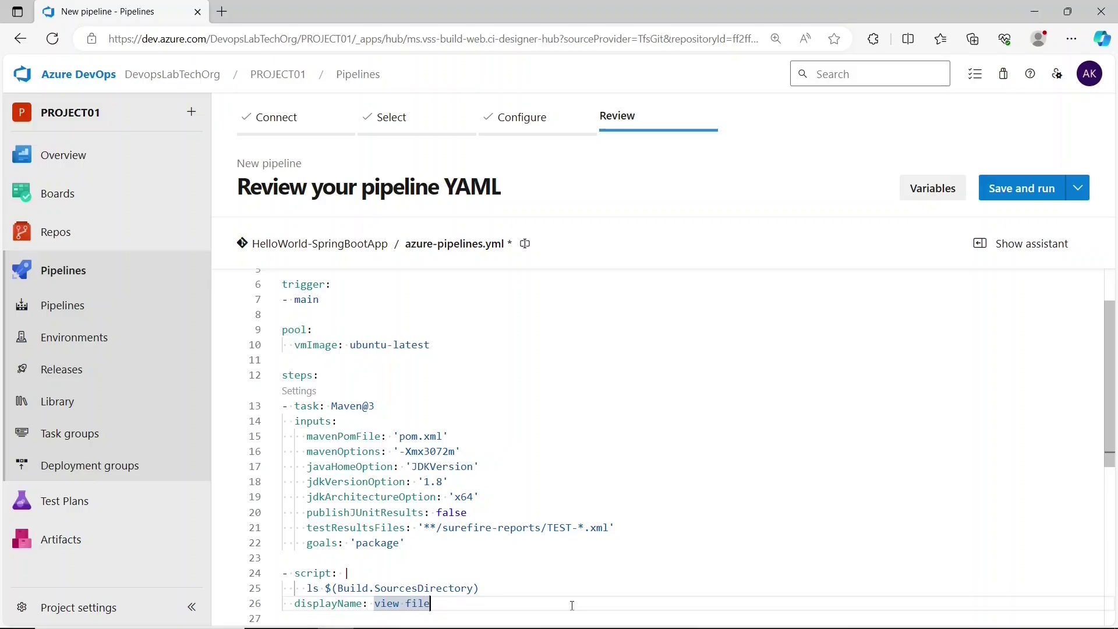
{"action": "type", "text": "s after bui"}
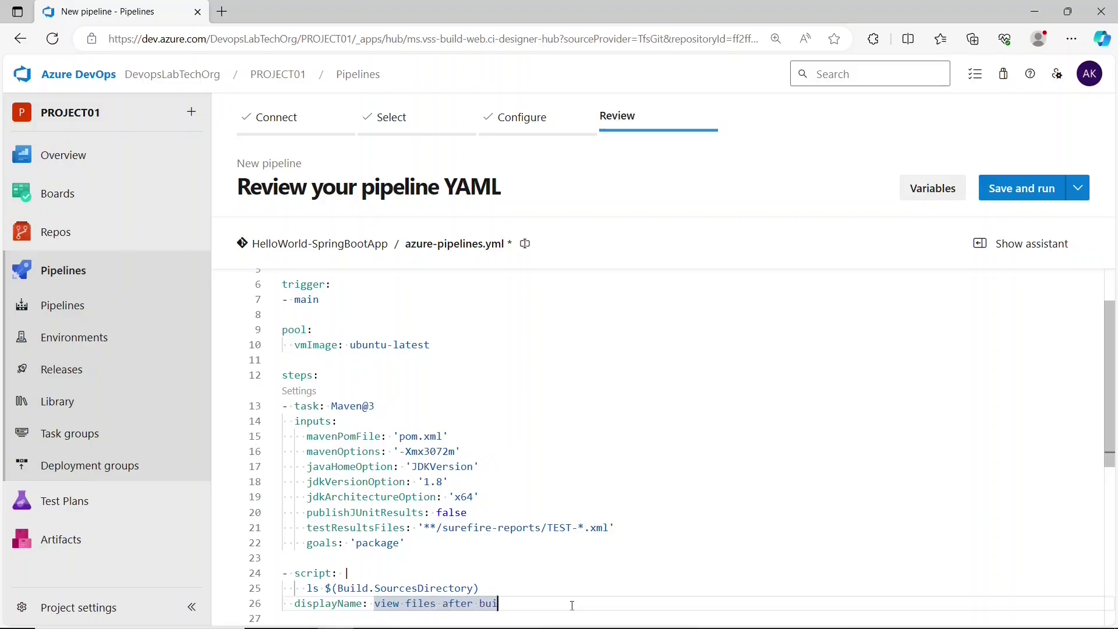
{"action": "type", "text": "ld"}
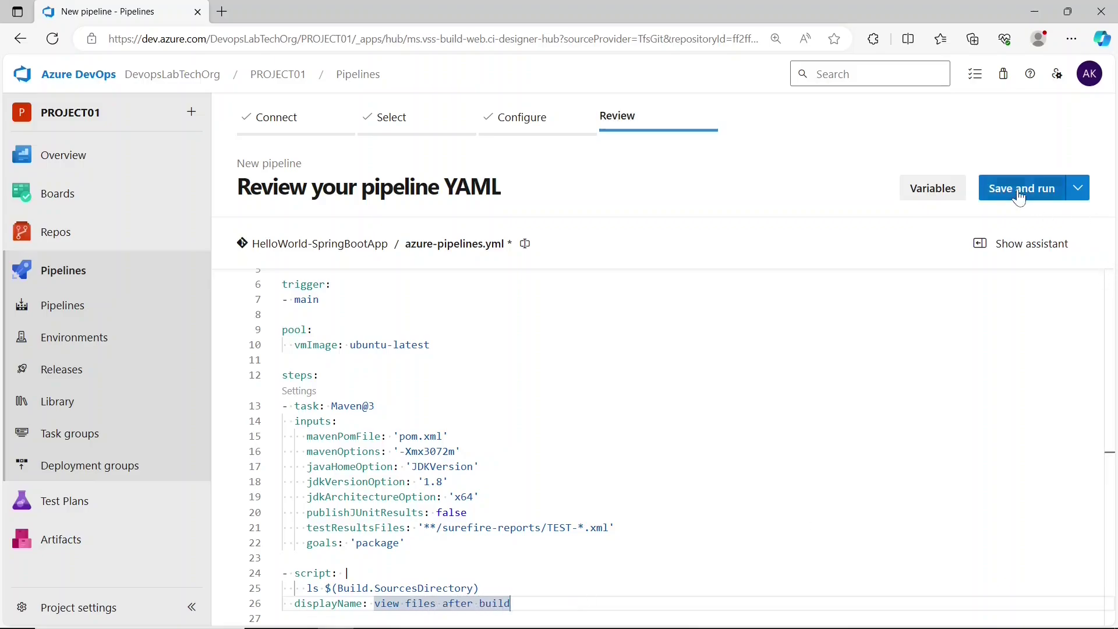
{"action": "left_click", "coordinate": [1017, 189]}
- Confirm Save and run, then open the job logs to the Maven step
{"action": "left_click", "coordinate": [1040, 592]}
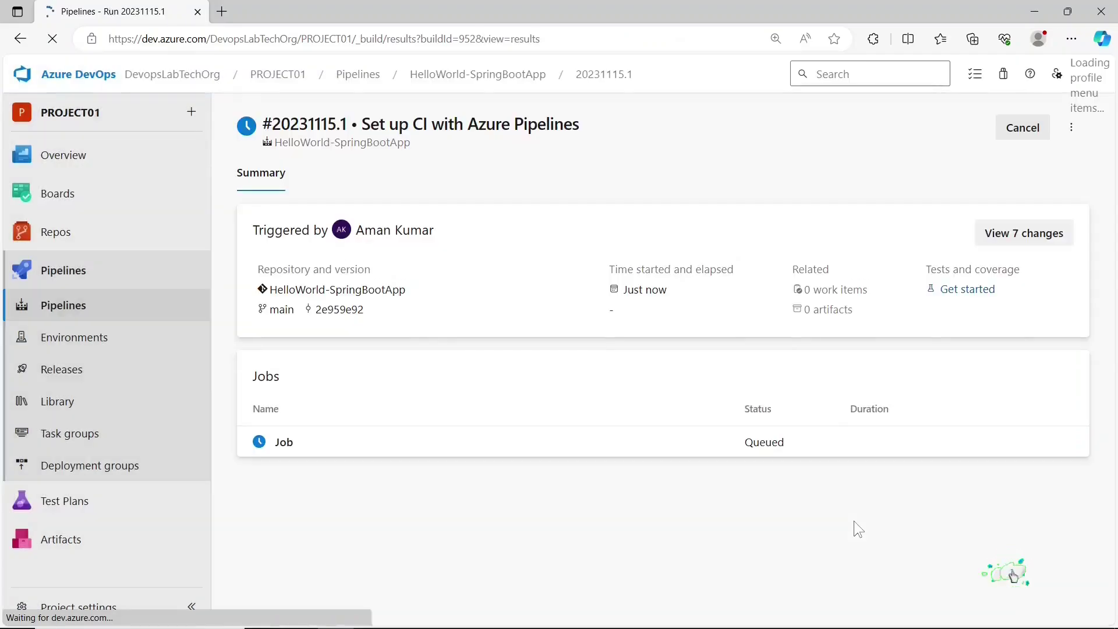
{"action": "left_click", "coordinate": [664, 457]}
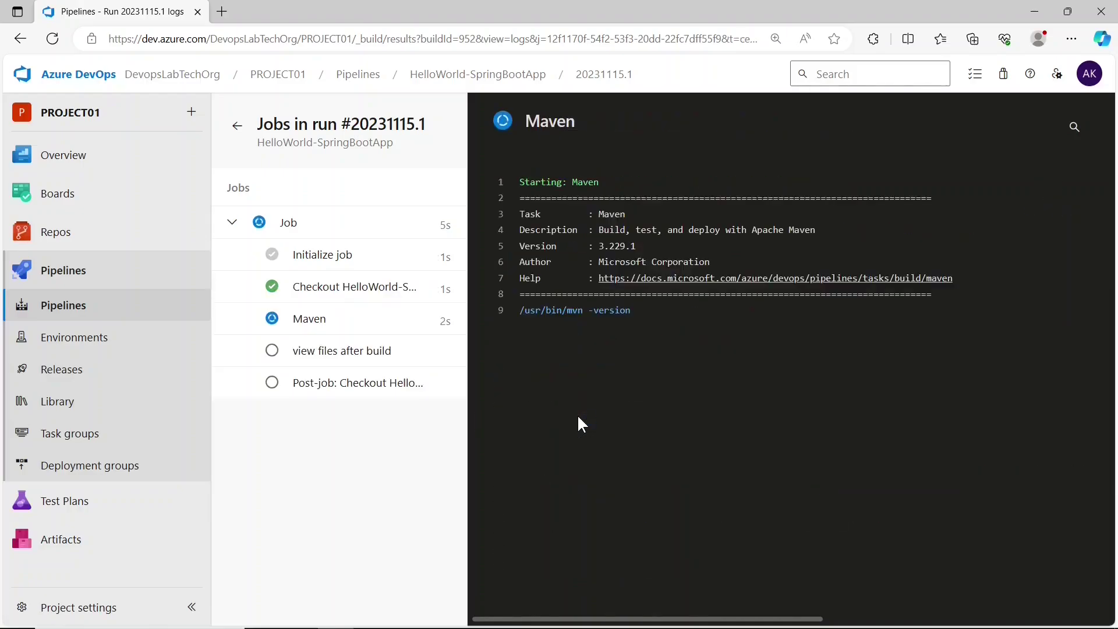
{"action": "left_click", "coordinate": [310, 320]}
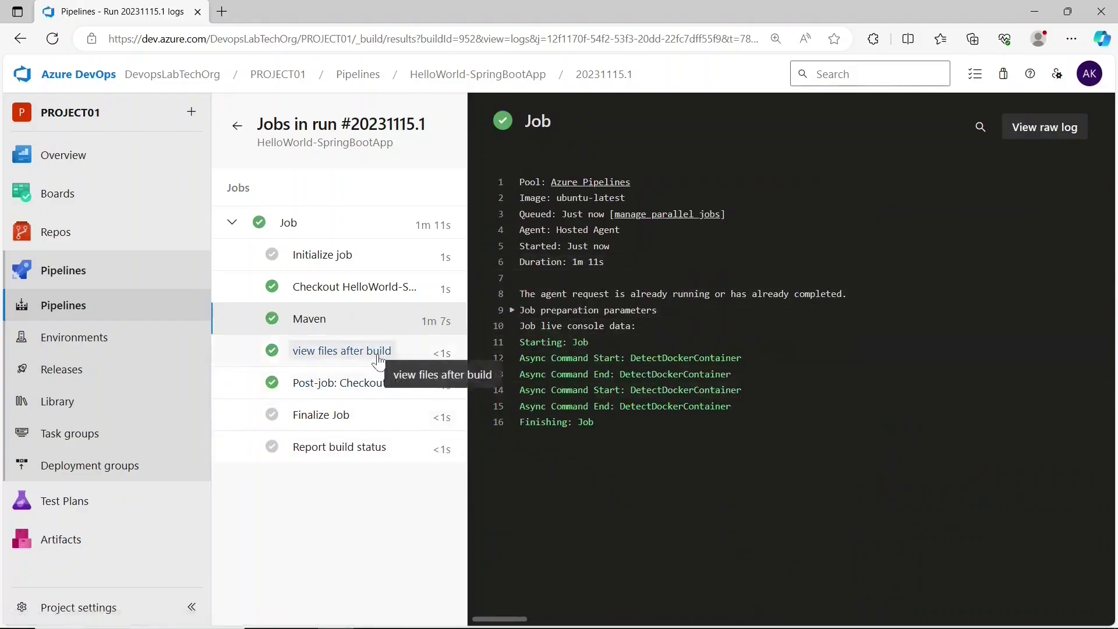
- Check that the 'view files after build' log lists a target folder, then return to Pipelines
{"action": "left_click", "coordinate": [376, 357]}
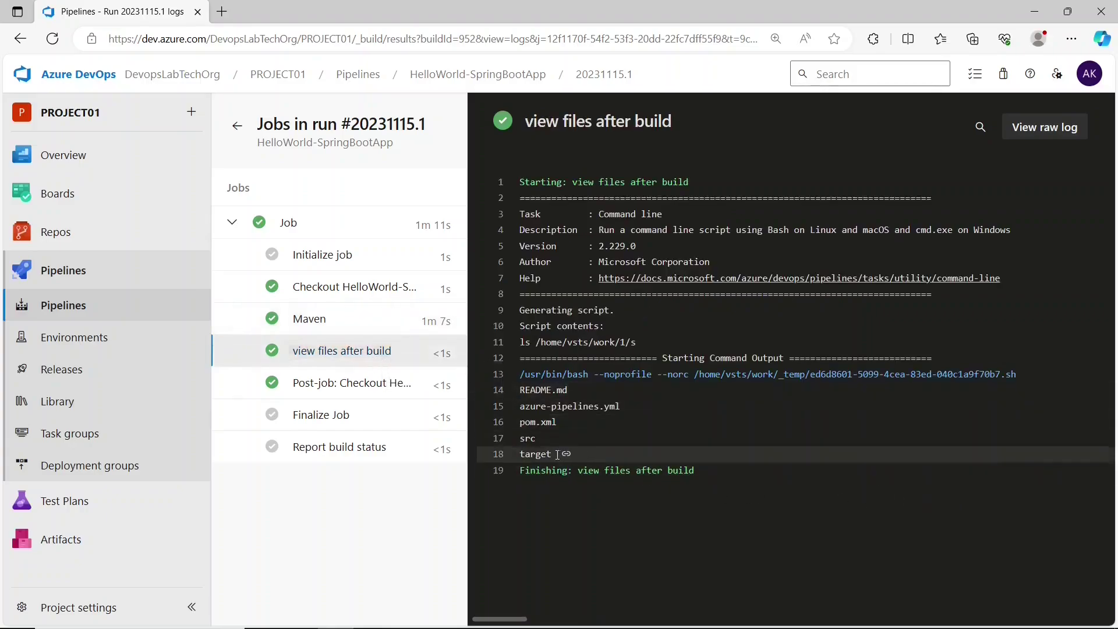
{"action": "left_click_drag", "start_coordinate": [557, 454], "coordinate": [518, 454]}
{"action": "left_click", "coordinate": [533, 494]}
{"action": "left_click_drag", "start_coordinate": [554, 455], "coordinate": [519, 455]}
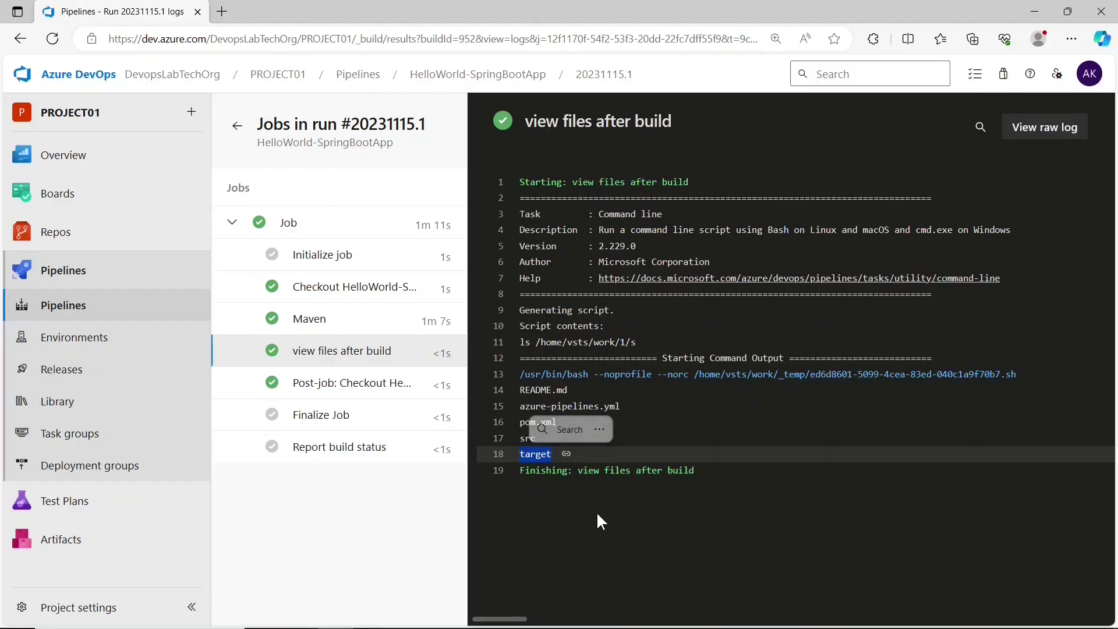
{"action": "left_click", "coordinate": [597, 511]}
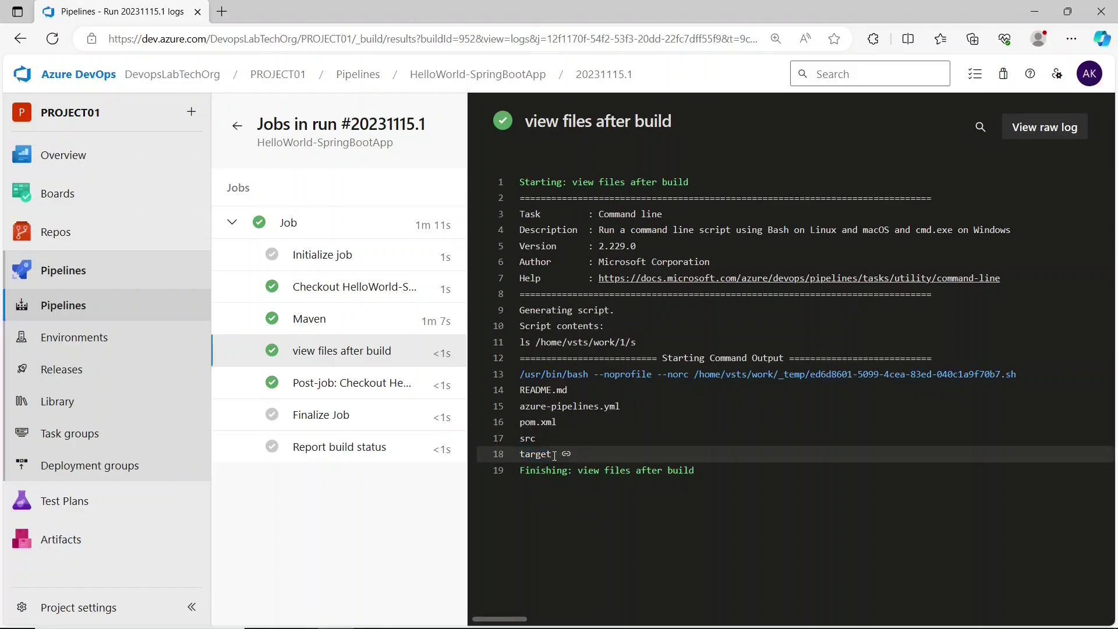
{"action": "left_click", "coordinate": [93, 306]}
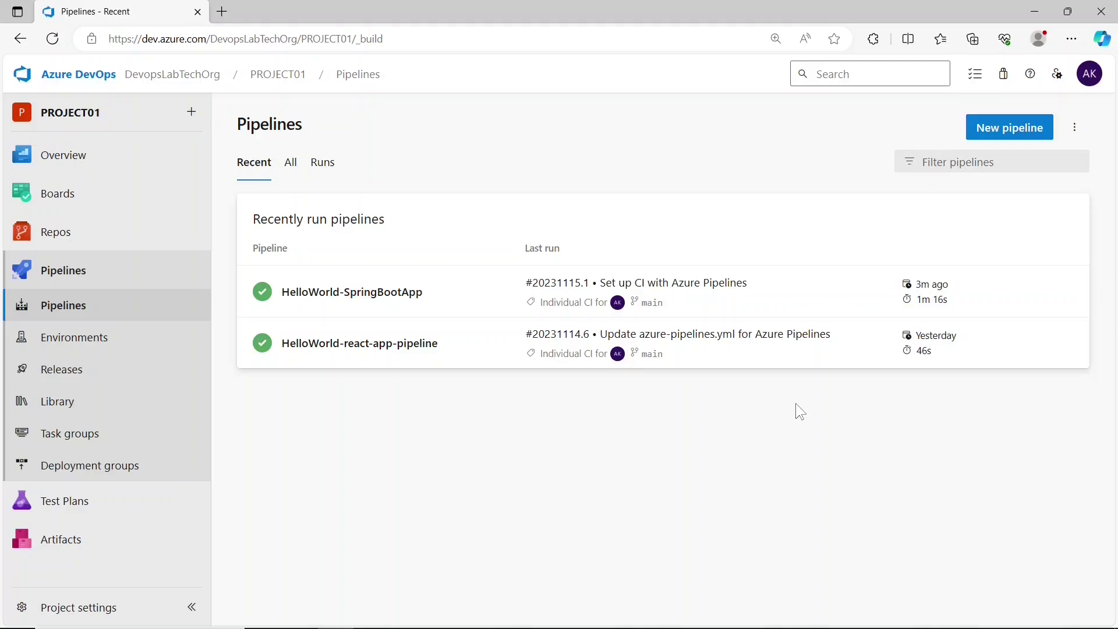
- Rename the HelloWorld-SpringBootApp pipeline via Rename/move, appending '-pipliine' to its name
{"action": "left_click", "coordinate": [843, 294]}
{"action": "left_click", "coordinate": [1074, 127]}
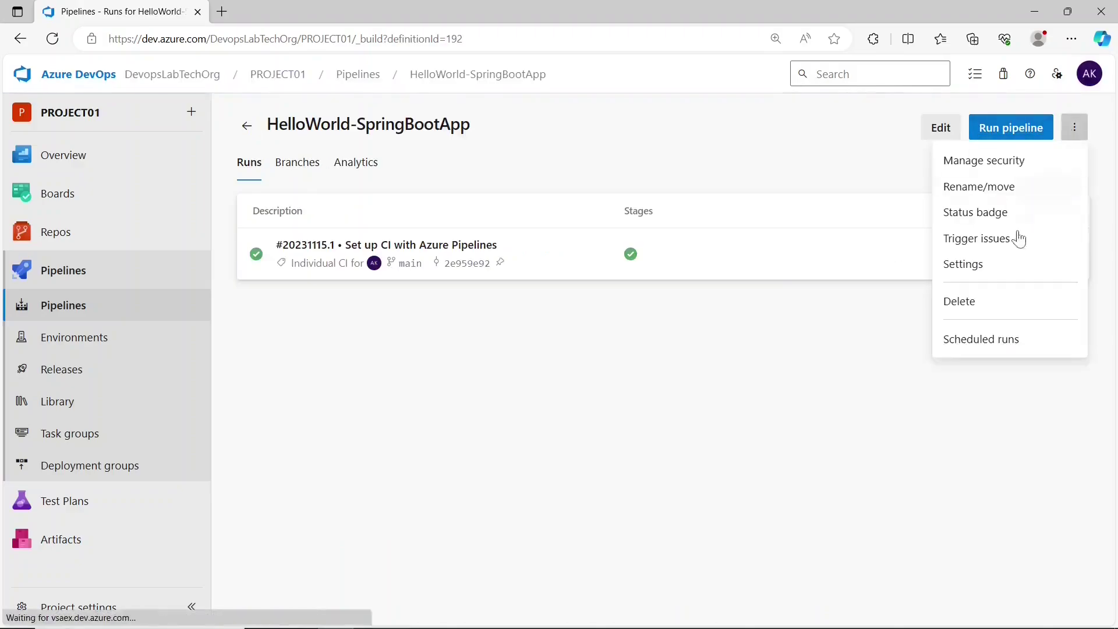
{"action": "left_click", "coordinate": [984, 187]}
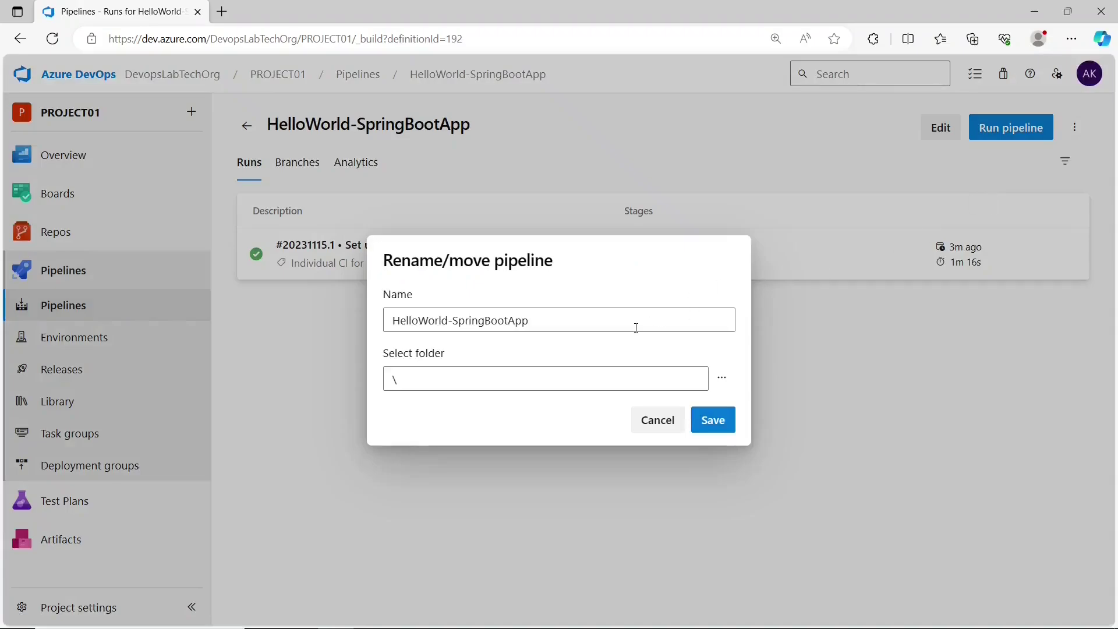
{"action": "left_click", "coordinate": [636, 327]}
{"action": "type", "text": "-pipl"}
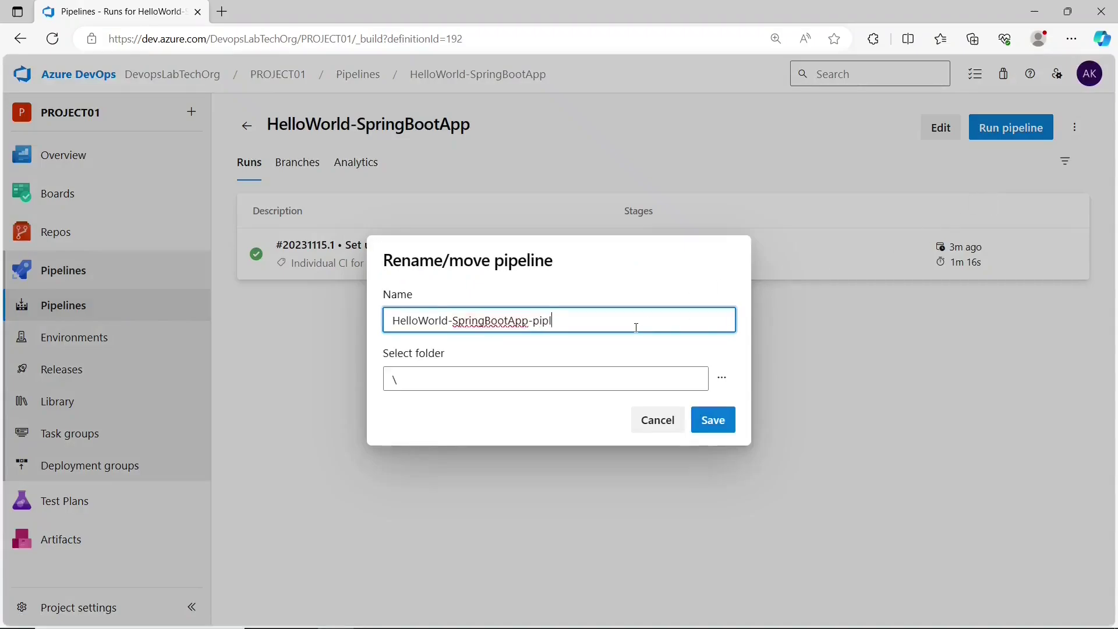
{"action": "type", "text": "iine"}
{"action": "left_click", "coordinate": [714, 420]}
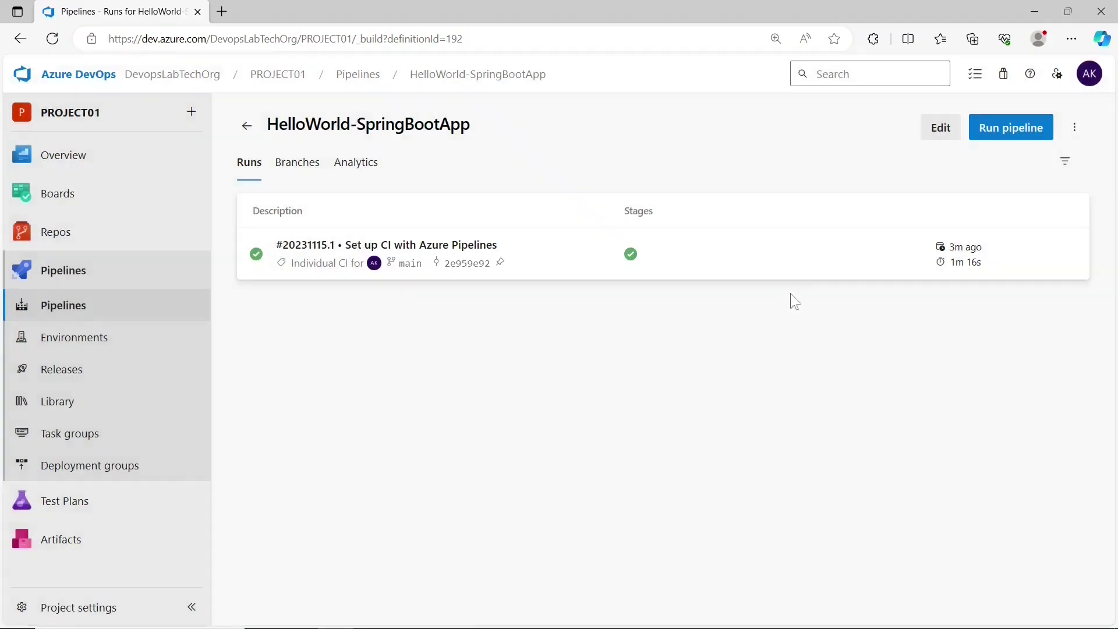
- Edit the pipeline YAML and delete the 'view files after build' script lines
{"action": "left_click", "coordinate": [938, 132]}
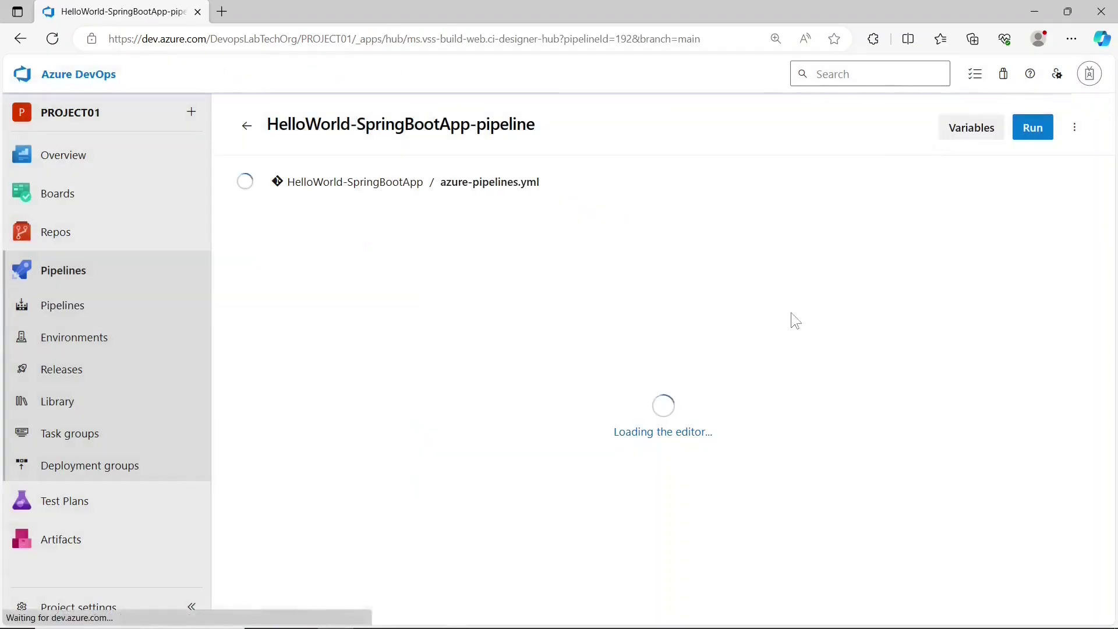
{"action": "scroll", "coordinate": [502, 490], "scroll_direction": "down", "scroll_amount": 2}
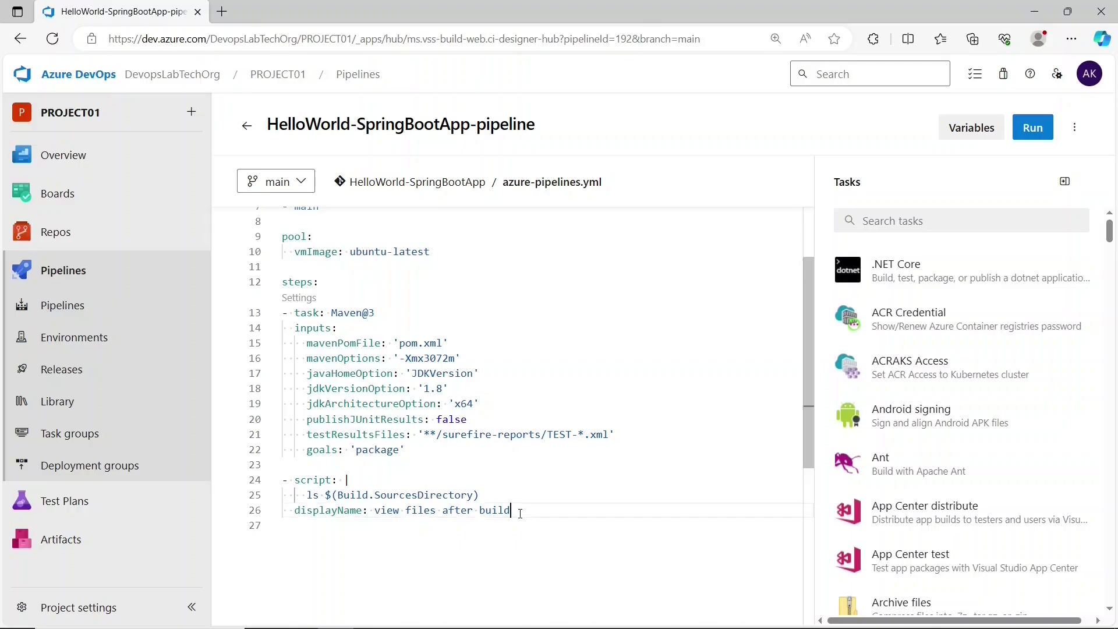
{"action": "left_click_drag", "start_coordinate": [511, 510], "coordinate": [282, 488]}
{"action": "key", "text": "Delete"}
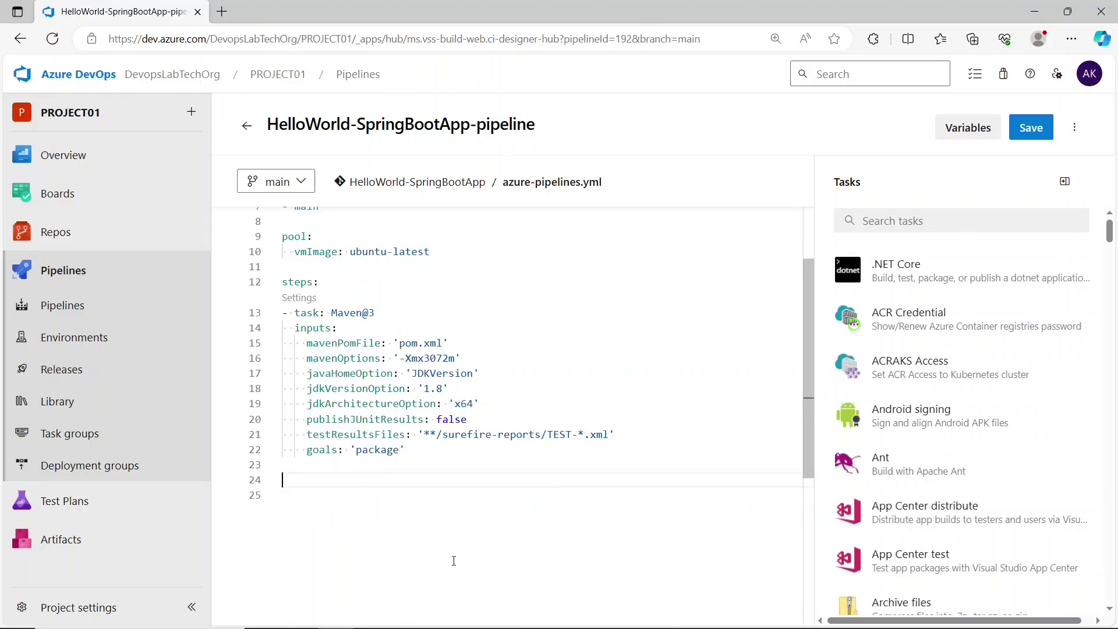
{"action": "left_click", "coordinate": [905, 225]}
- Fill the Copy files task: source $(Build.SourcesDirectory)/target, contents *.jar, target $(Build.ArtifactStagingDirectory)
{"action": "type", "text": "copy f"}
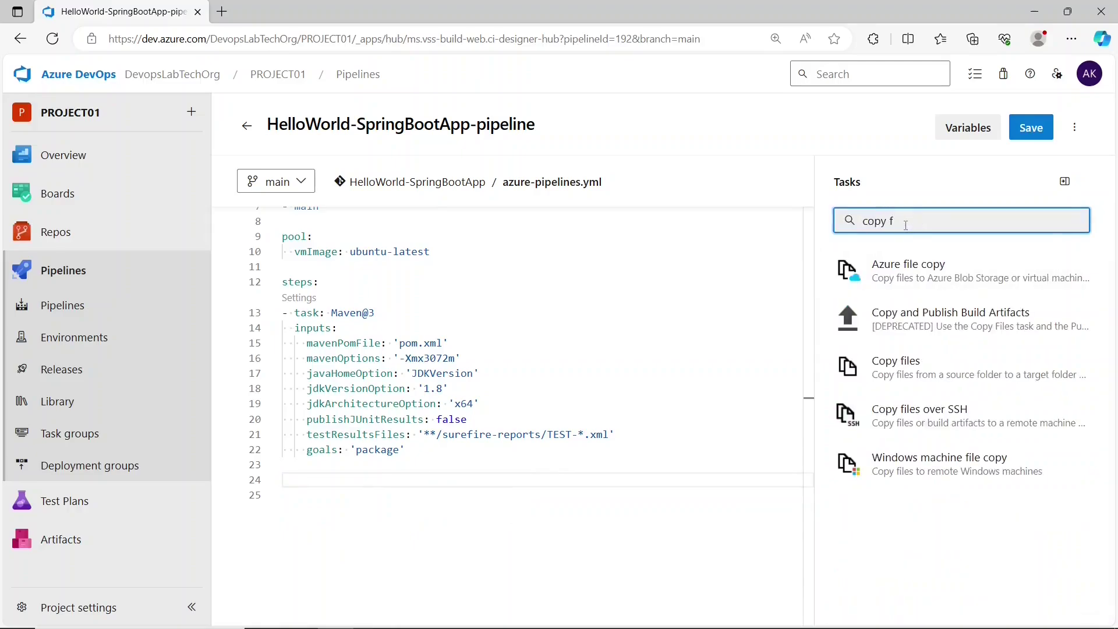
{"action": "left_click", "coordinate": [946, 369]}
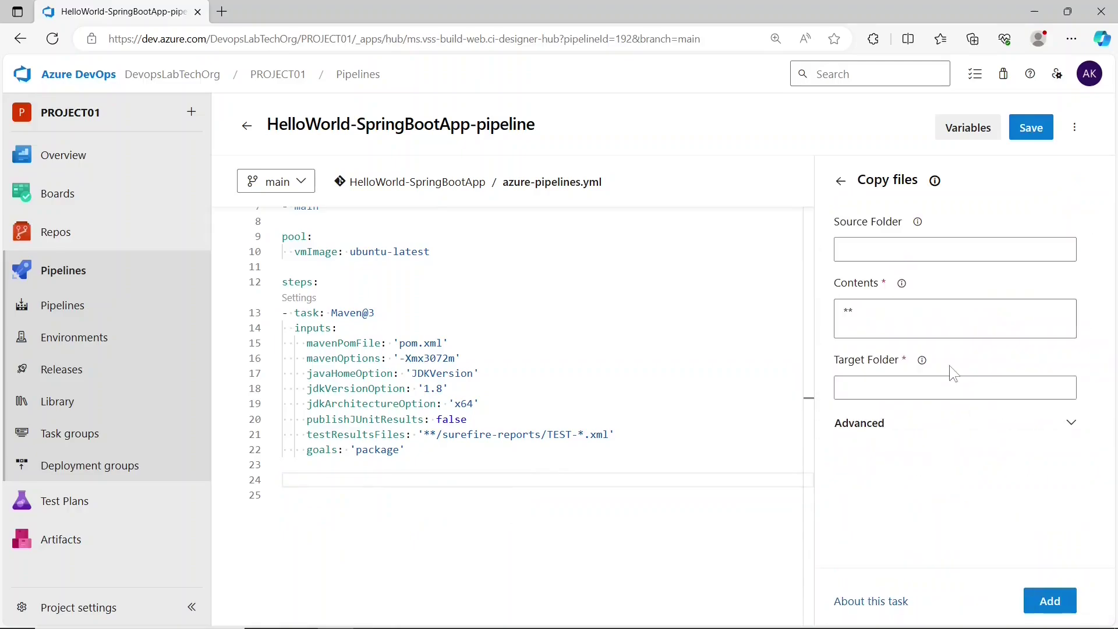
{"action": "left_click", "coordinate": [919, 257]}
{"action": "type", "text": "$"}
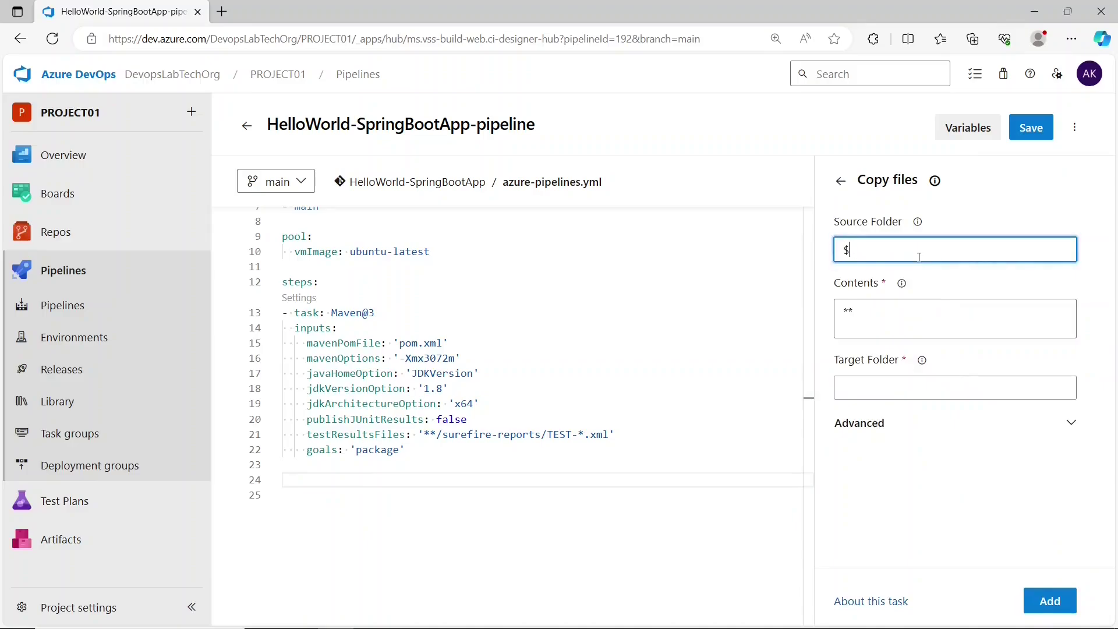
{"action": "type", "text": "("}
{"action": "type", "text": "ui"}
{"action": "key", "text": "BackSpace"}
{"action": "key", "text": "BackSpace"}
{"action": "type", "text": "Build.SourcesDirectory)/target"}
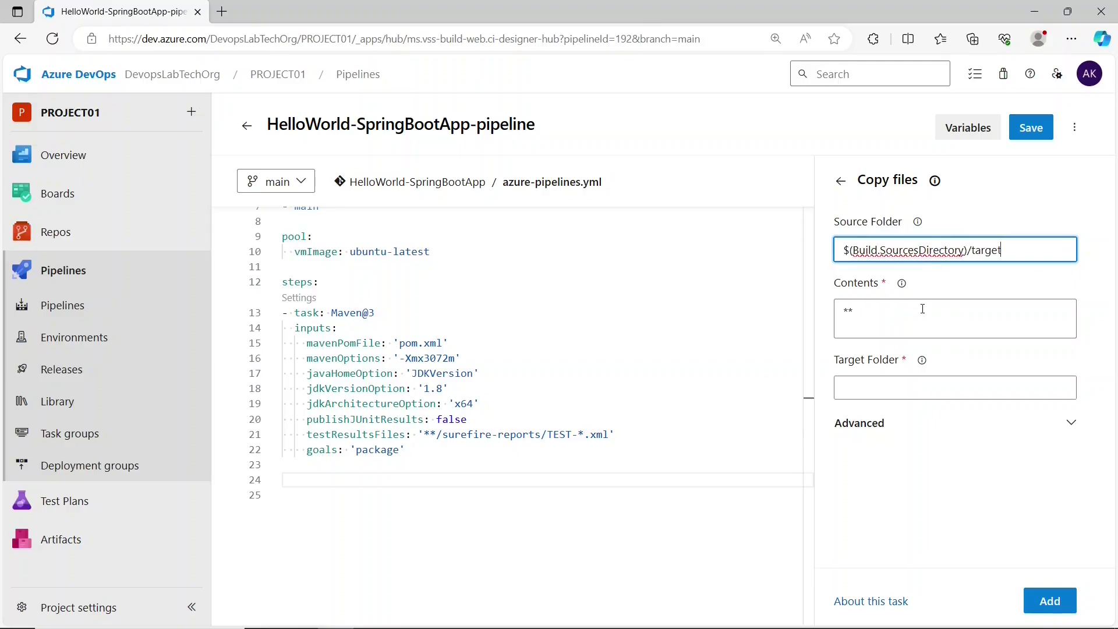
{"action": "left_click", "coordinate": [923, 314]}
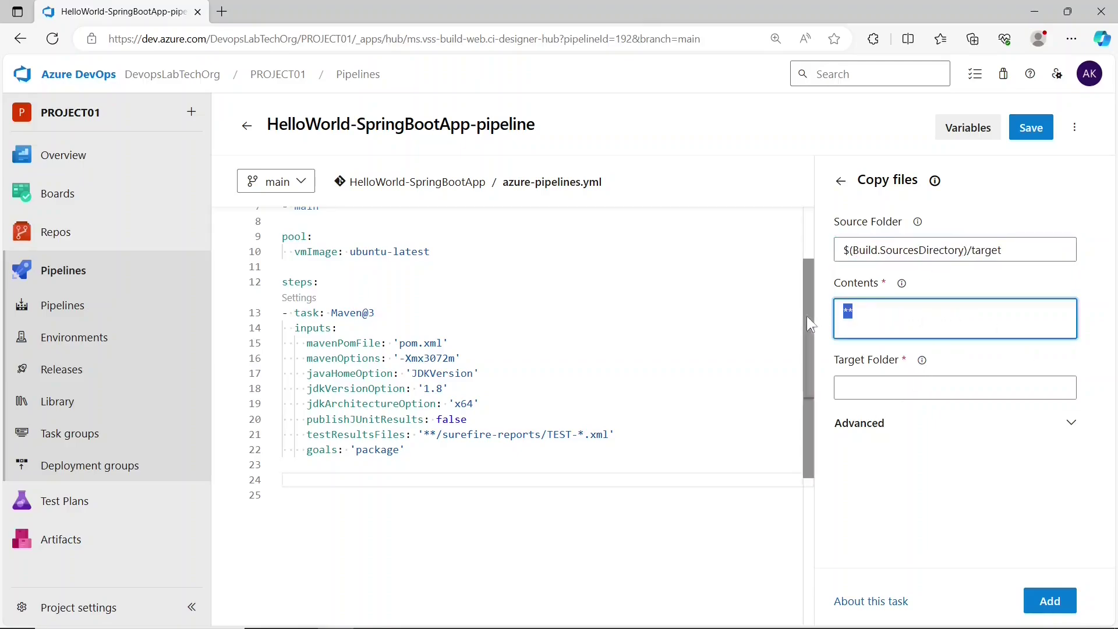
{"action": "key", "text": "BackSpace"}
{"action": "key", "text": "BackSpace"}
{"action": "type", "text": "*.jar"}
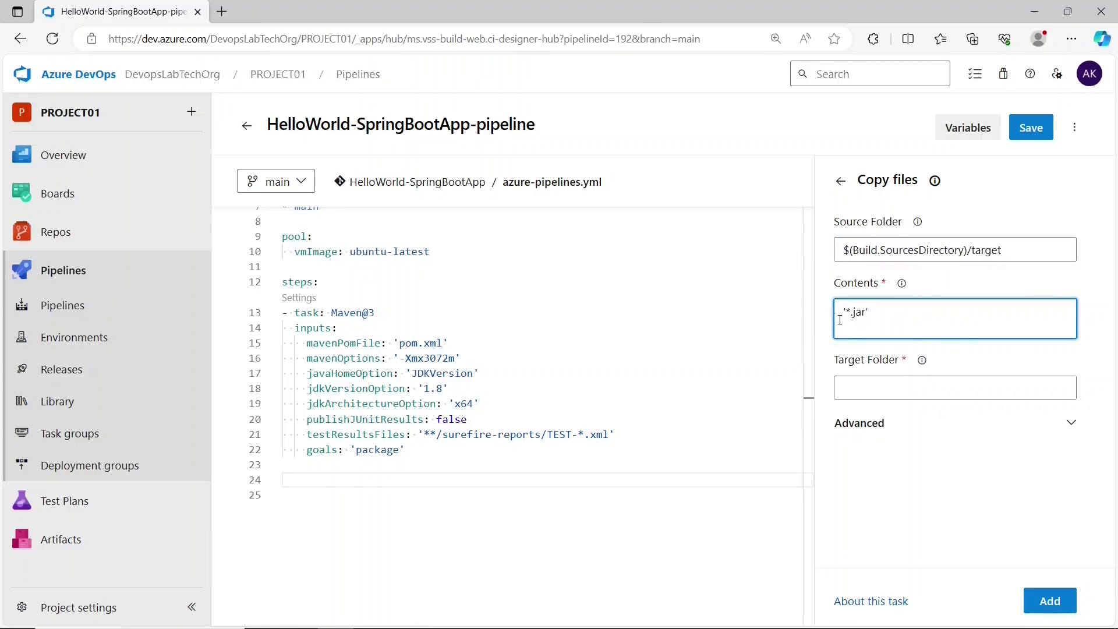
{"action": "left_click", "coordinate": [932, 386]}
{"action": "type", "text": "'$(Build.ArtifactStagingDirectory)'"}
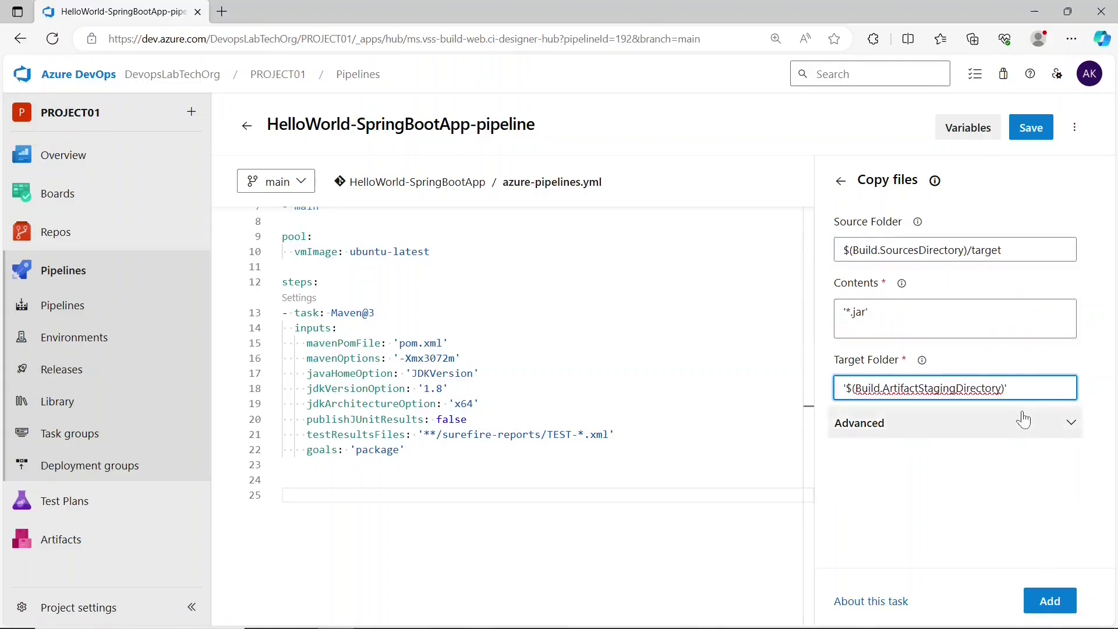
{"action": "left_click", "coordinate": [916, 303]}
{"action": "key", "text": "BackSpace"}
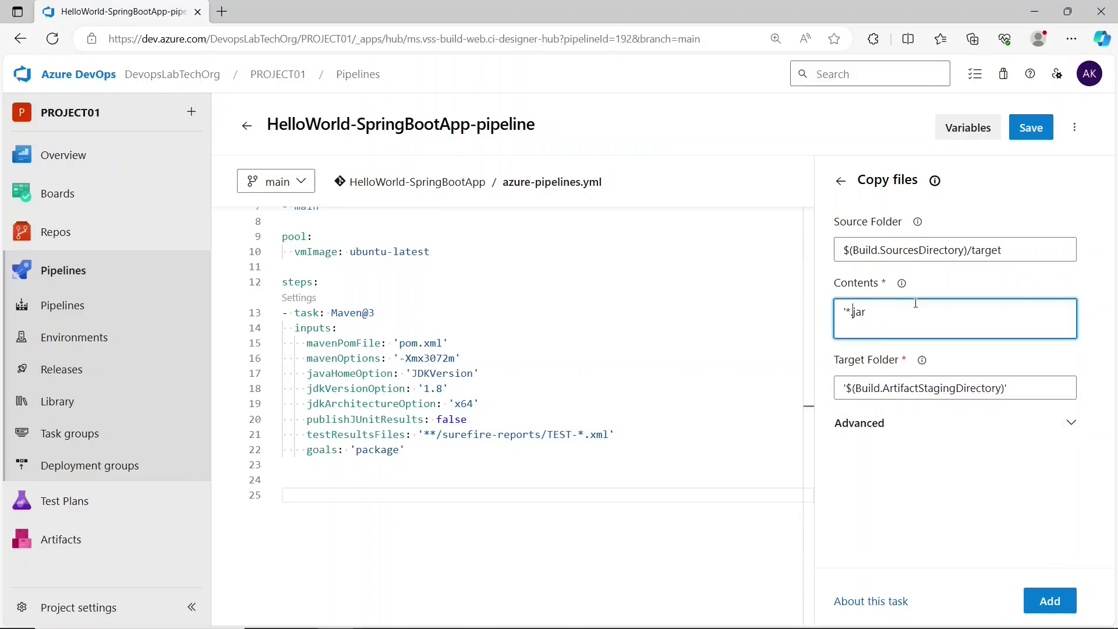
{"action": "key", "text": "Left"}
{"action": "key", "text": "BackSpace"}
- Insert the CopyFiles@2 step into the YAML and remove the stray quotes from its values
{"action": "left_click", "coordinate": [1049, 601]}
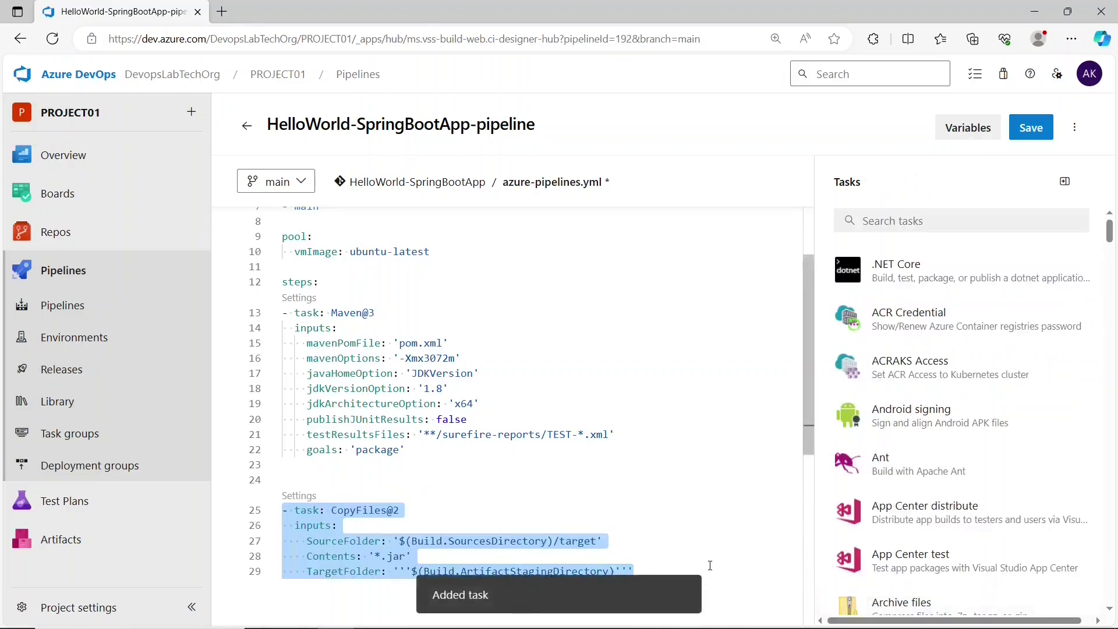
{"action": "scroll", "coordinate": [641, 512], "scroll_direction": "down", "scroll_amount": 1}
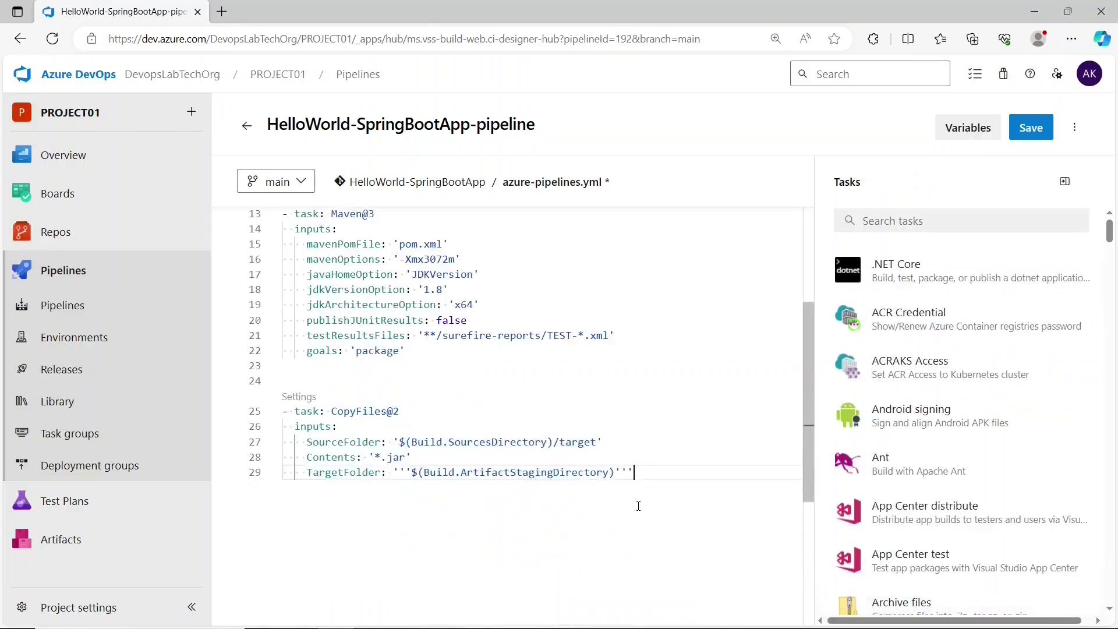
{"action": "key", "text": "BackSpace"}
{"action": "key", "text": "BackSpace"}
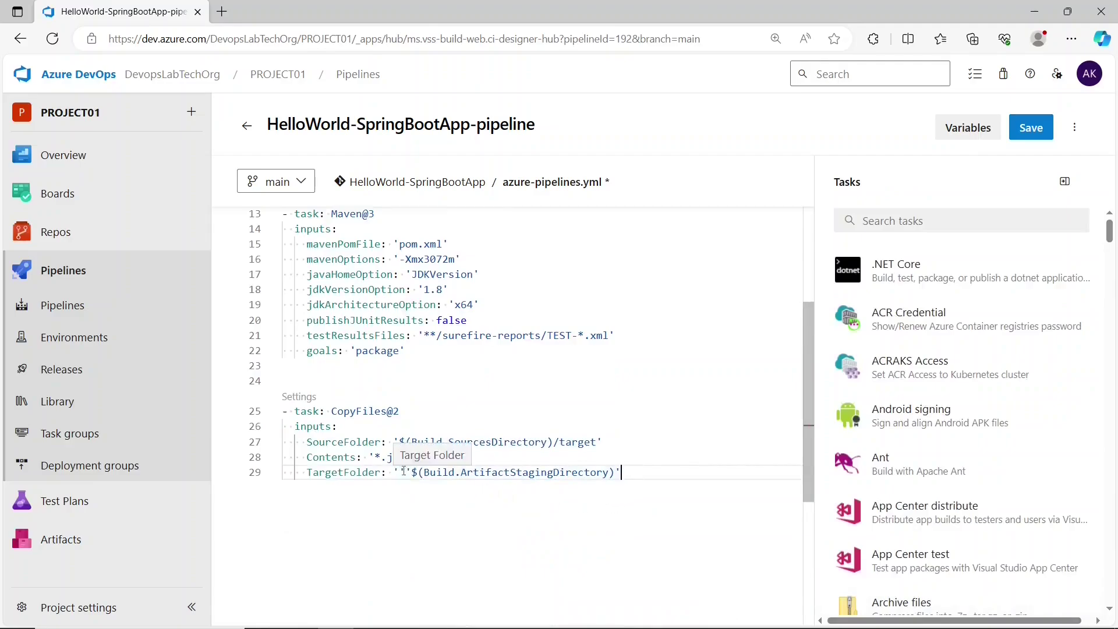
{"action": "key", "text": "BackSpace"}
{"action": "key", "text": "BackSpace"}
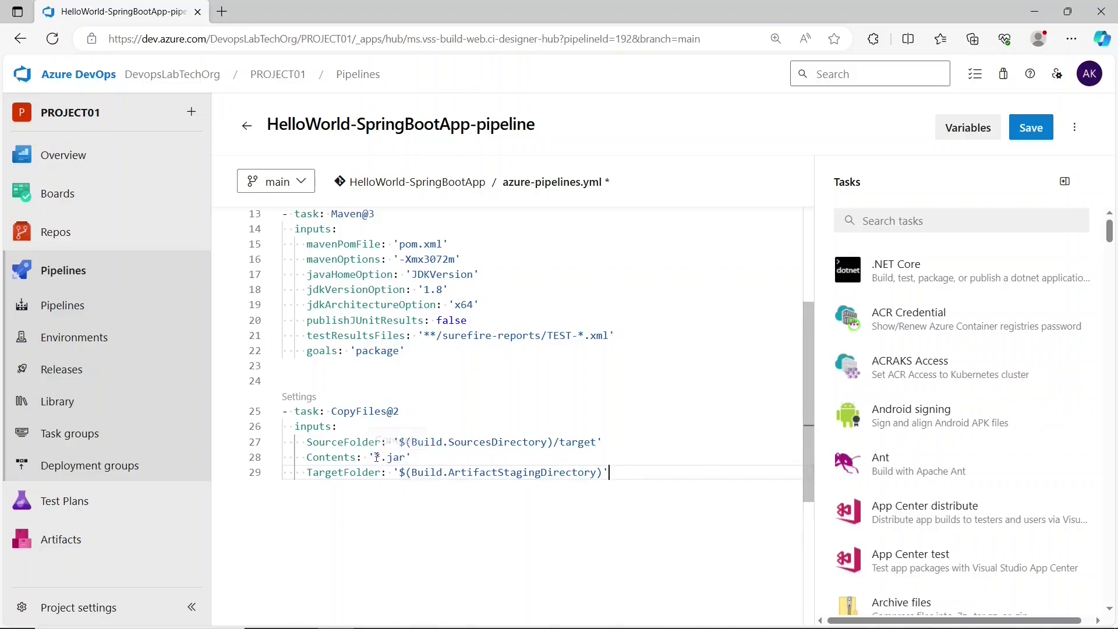
{"action": "left_click_drag", "start_coordinate": [374, 458], "coordinate": [402, 460]}
{"action": "left_click_drag", "start_coordinate": [560, 443], "coordinate": [601, 444]}
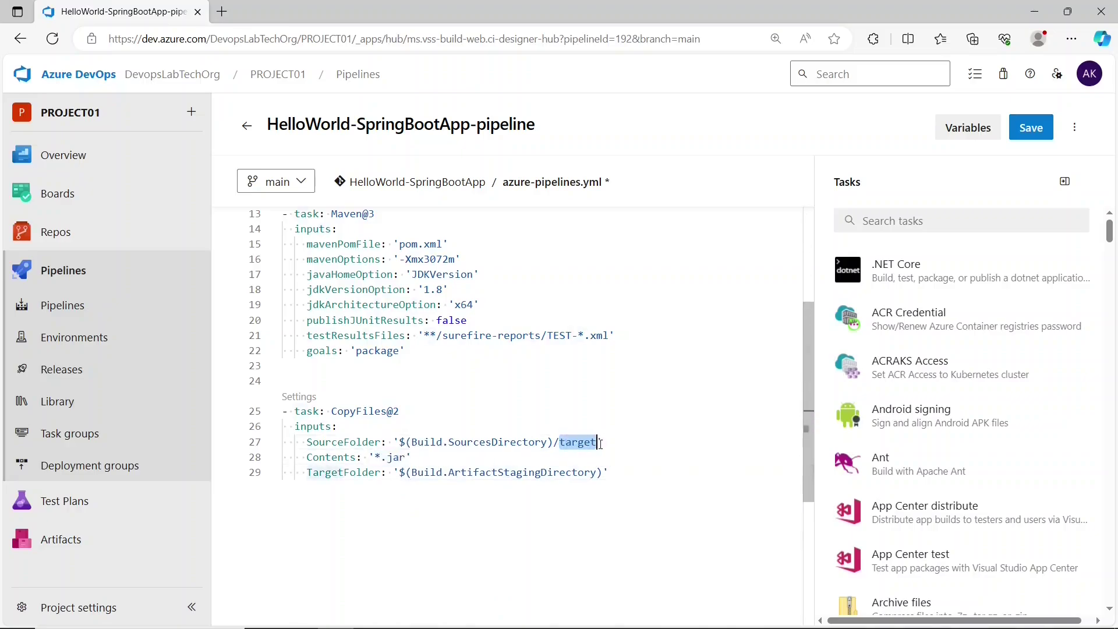
{"action": "left_click_drag", "start_coordinate": [448, 472], "coordinate": [609, 472]}
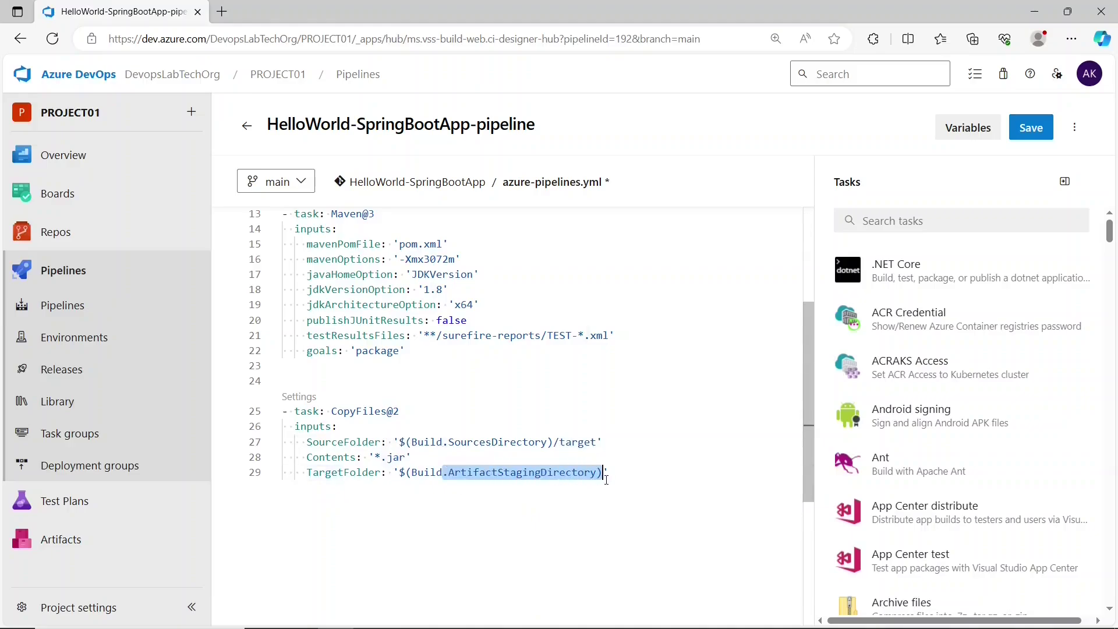
{"action": "left_click", "coordinate": [624, 478]}
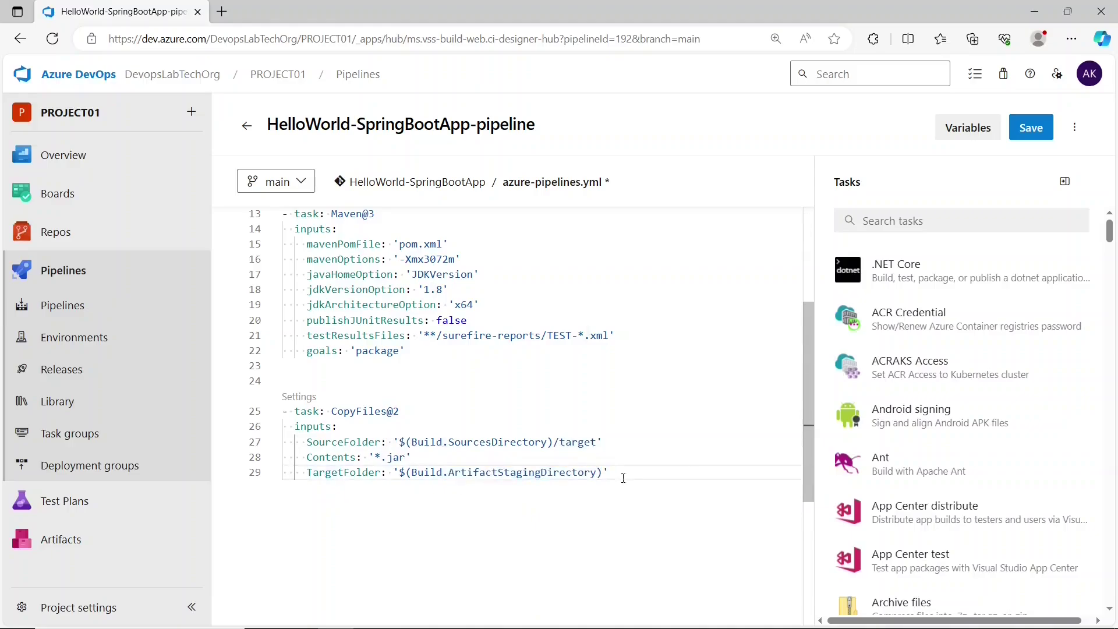
{"action": "key", "text": "Return"}
{"action": "key", "text": "Return"}
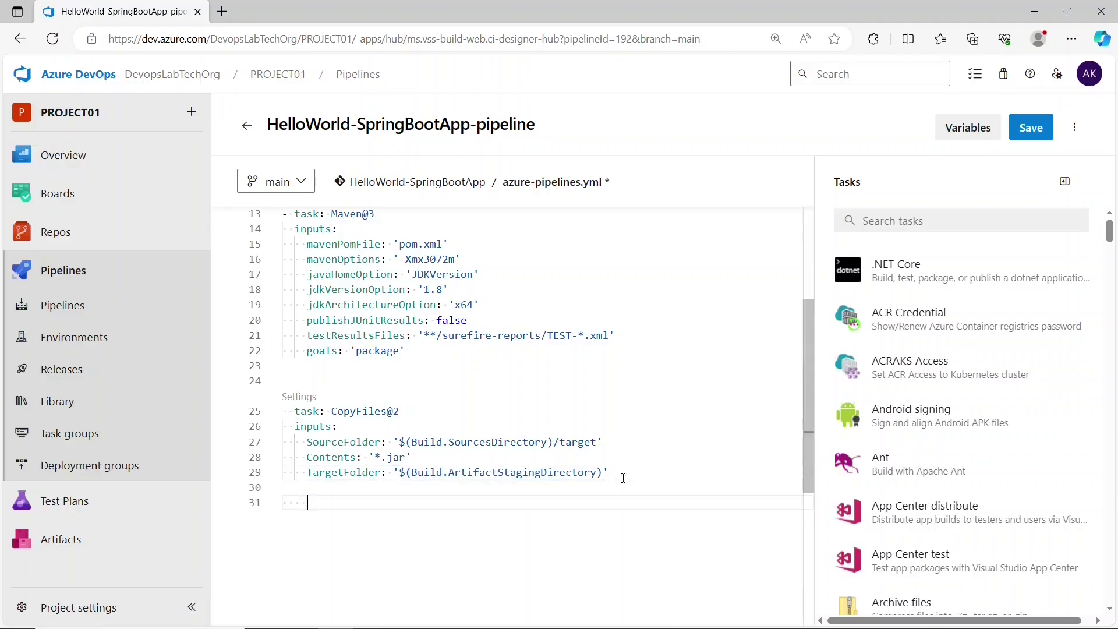
- Add a PublishBuildArtifacts@1 step publishing the staging directory as 'drop', then commit azure-pipelines.yml to main
{"action": "left_click", "coordinate": [962, 224]}
{"action": "type", "text": "Publ"}
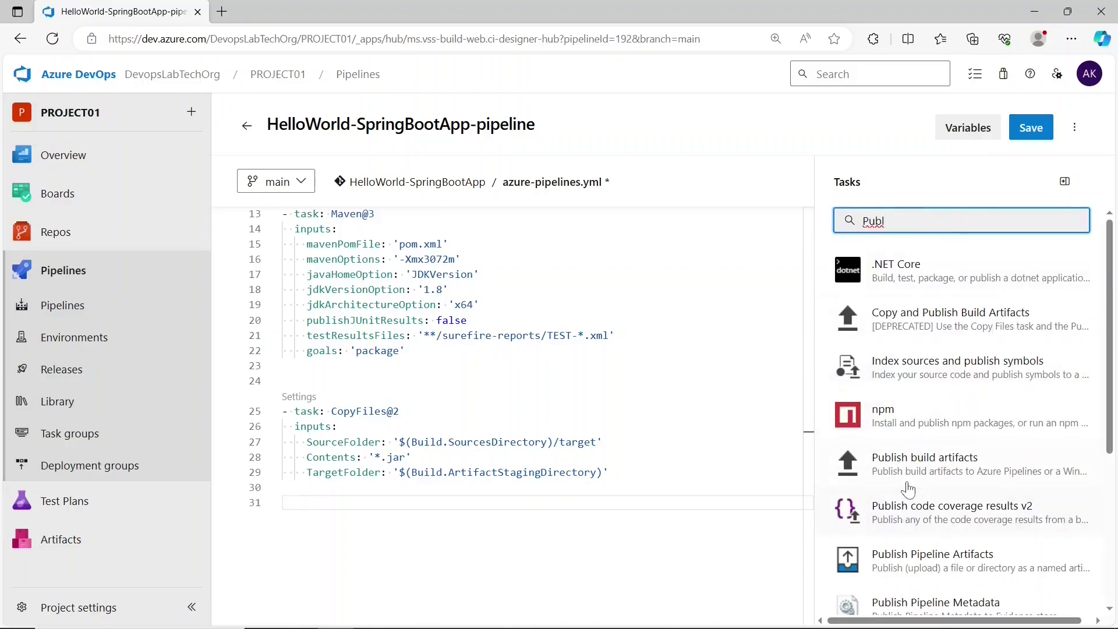
{"action": "left_click", "coordinate": [908, 466]}
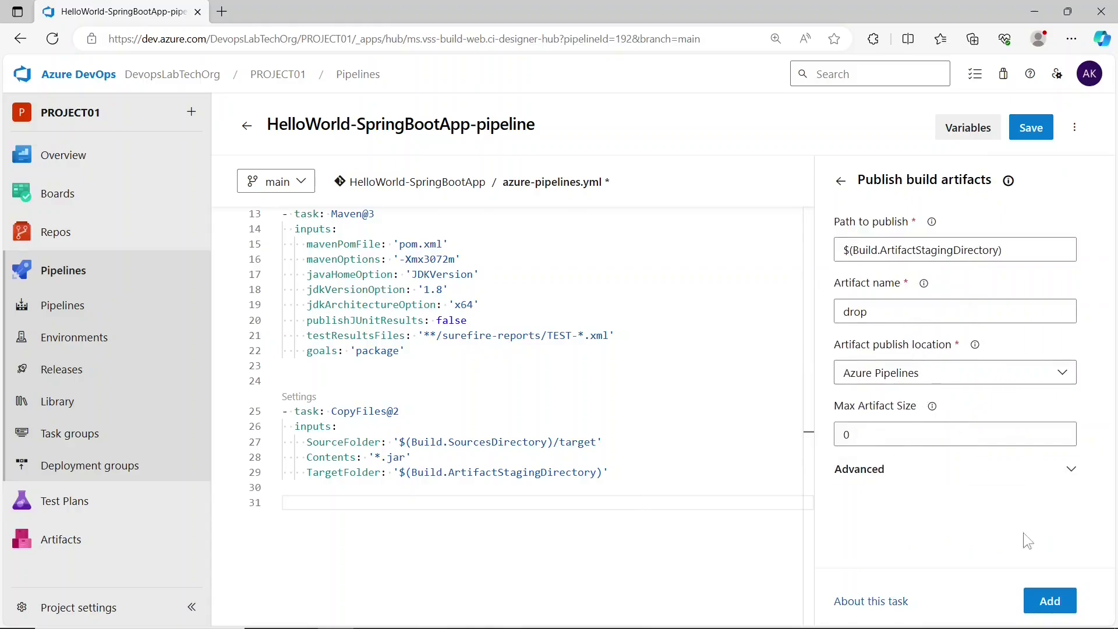
{"action": "left_click", "coordinate": [1049, 601]}
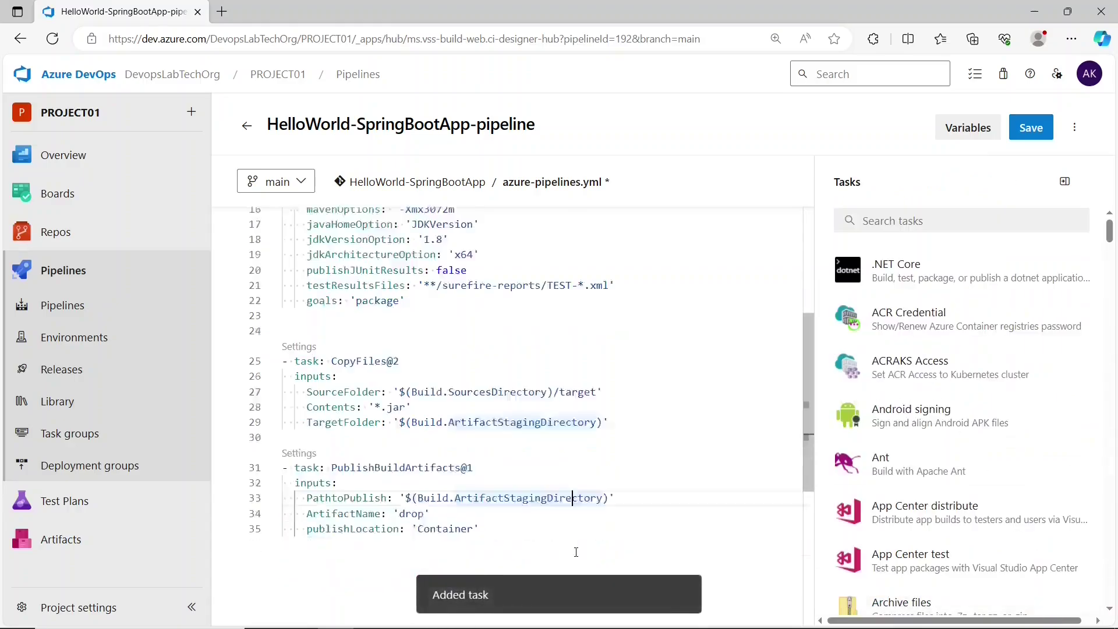
{"action": "scroll", "coordinate": [559, 501], "scroll_direction": "down", "scroll_amount": 2}
{"action": "left_click", "coordinate": [546, 451]}
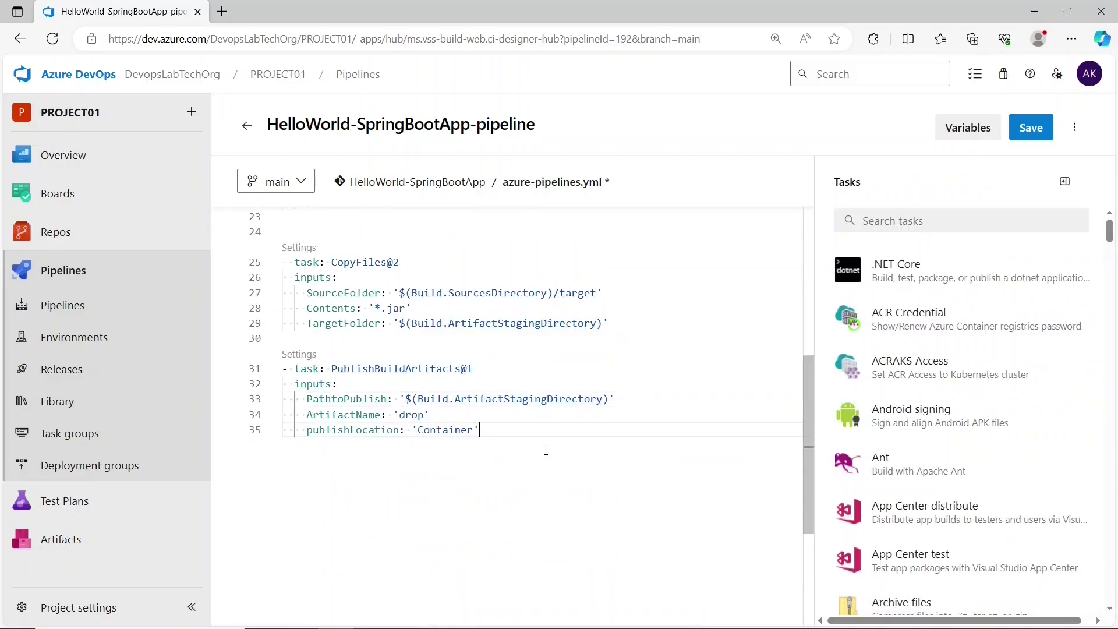
{"action": "left_click", "coordinate": [1030, 135]}
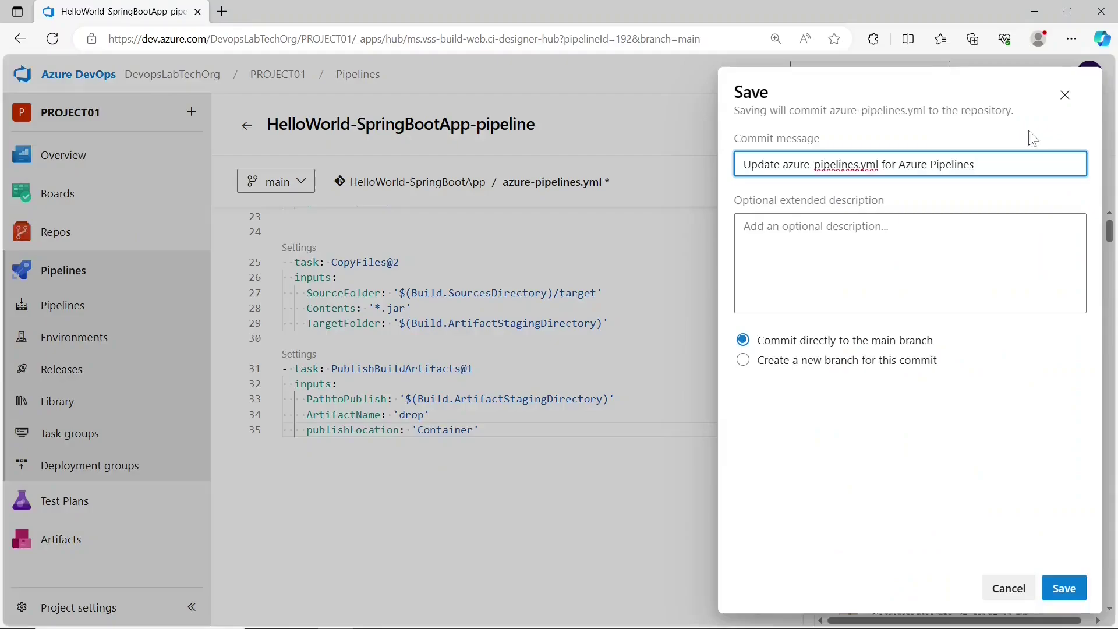
{"action": "left_click", "coordinate": [1058, 591]}
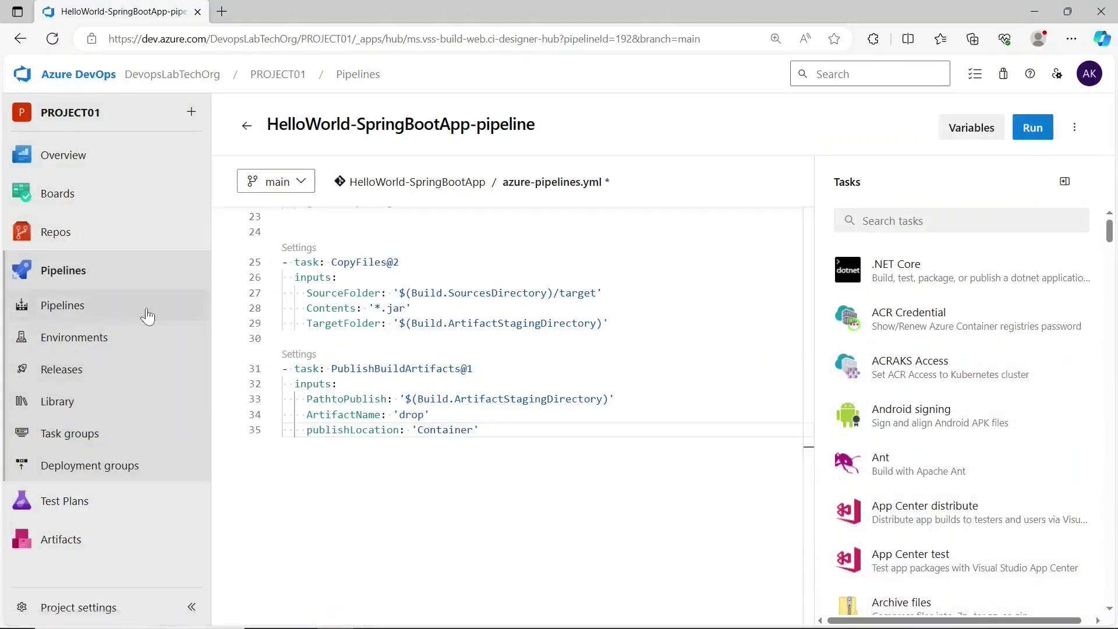
- Open the SpringBoot pipeline's latest run and check the publish artifacts step log
{"action": "left_click", "coordinate": [123, 313]}
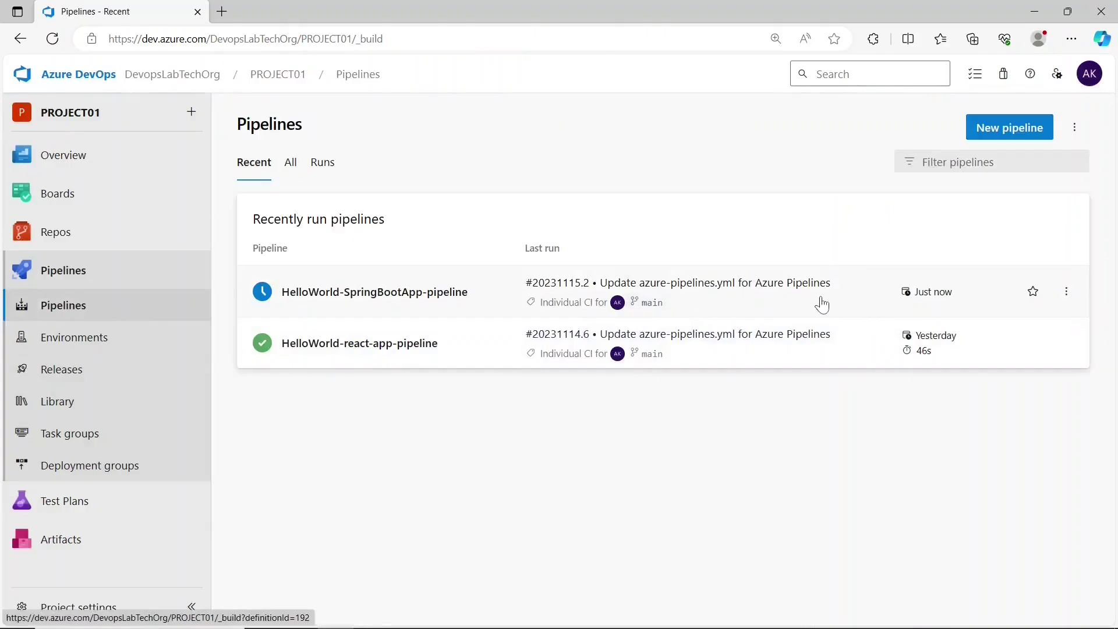
{"action": "left_click", "coordinate": [821, 303]}
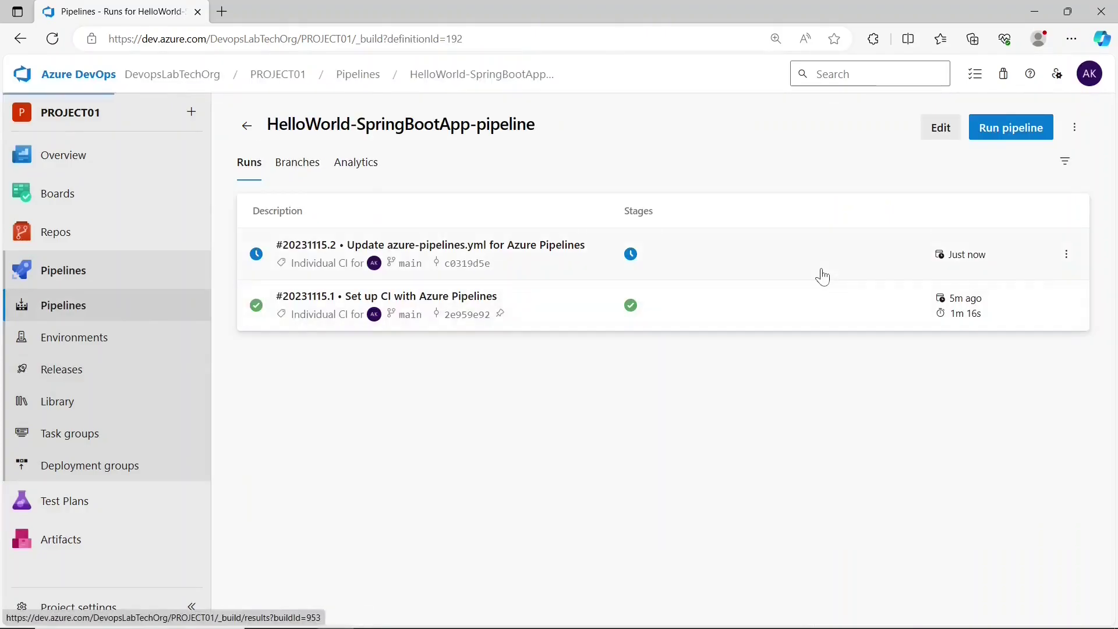
{"action": "left_click", "coordinate": [822, 274]}
{"action": "left_click", "coordinate": [552, 440]}
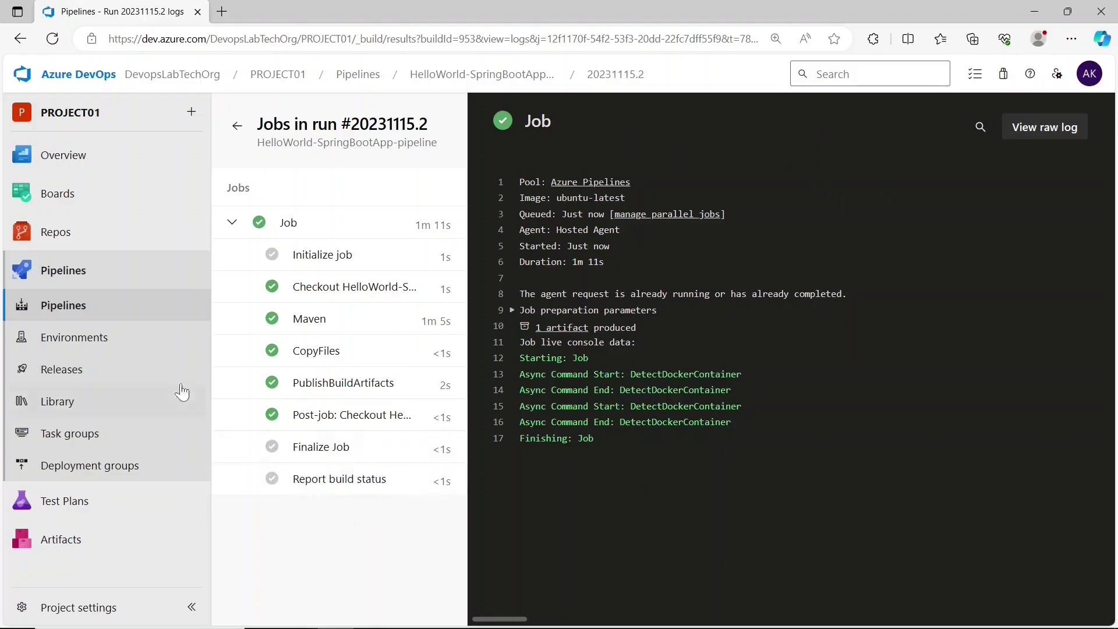
{"action": "left_click", "coordinate": [321, 387]}
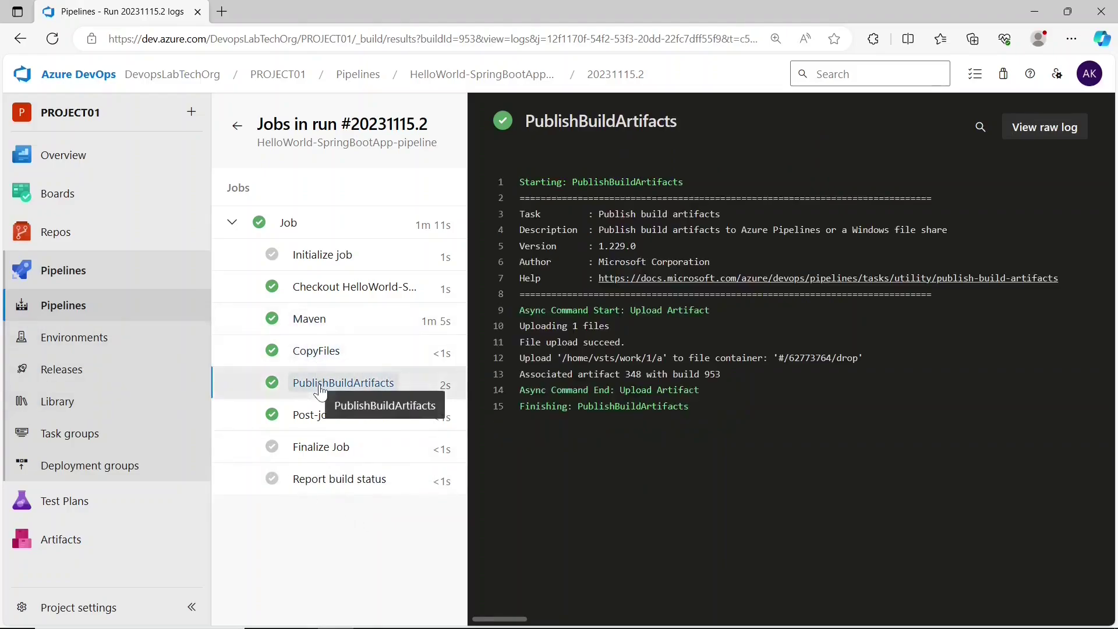
- Open run 20231115.2's published artifacts and expand the 'drop' folder to see the jar
{"action": "left_click", "coordinate": [99, 318]}
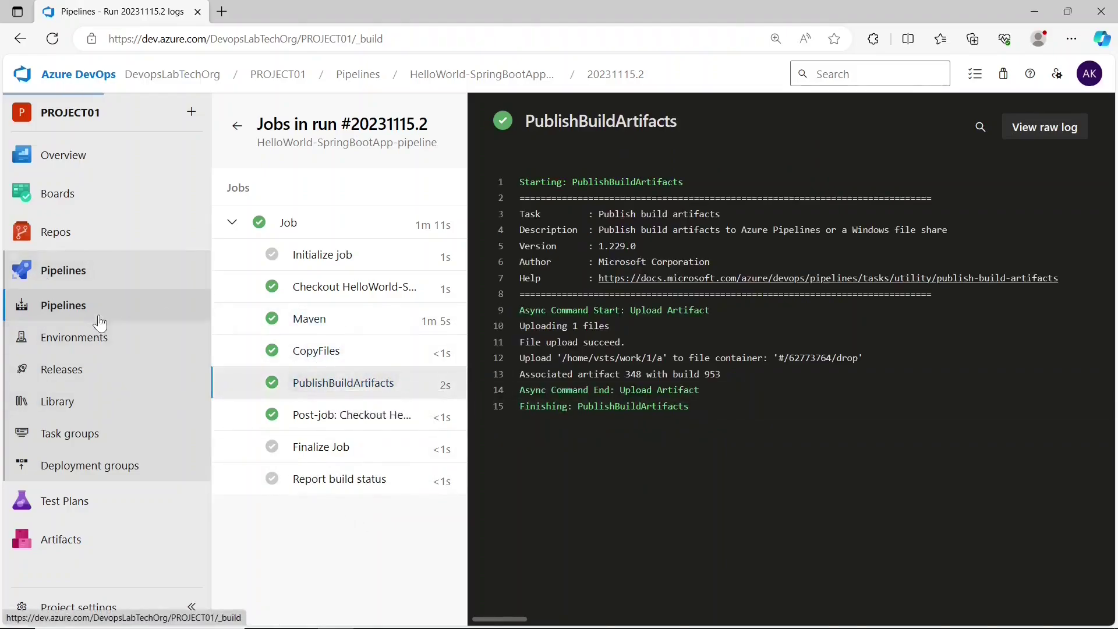
{"action": "left_click", "coordinate": [867, 317]}
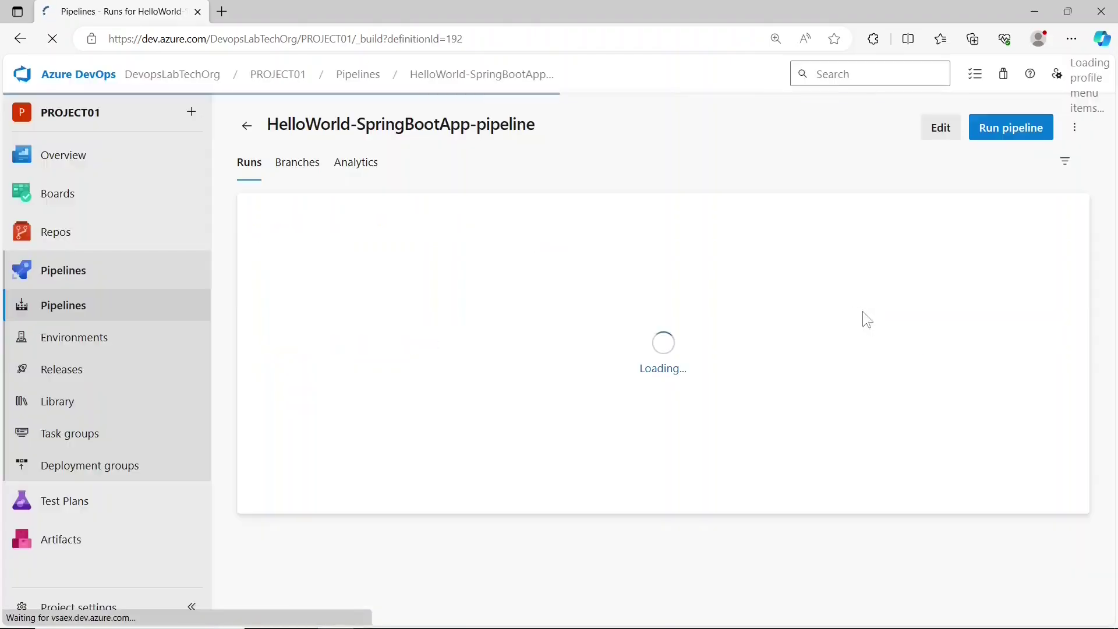
{"action": "left_click", "coordinate": [846, 273]}
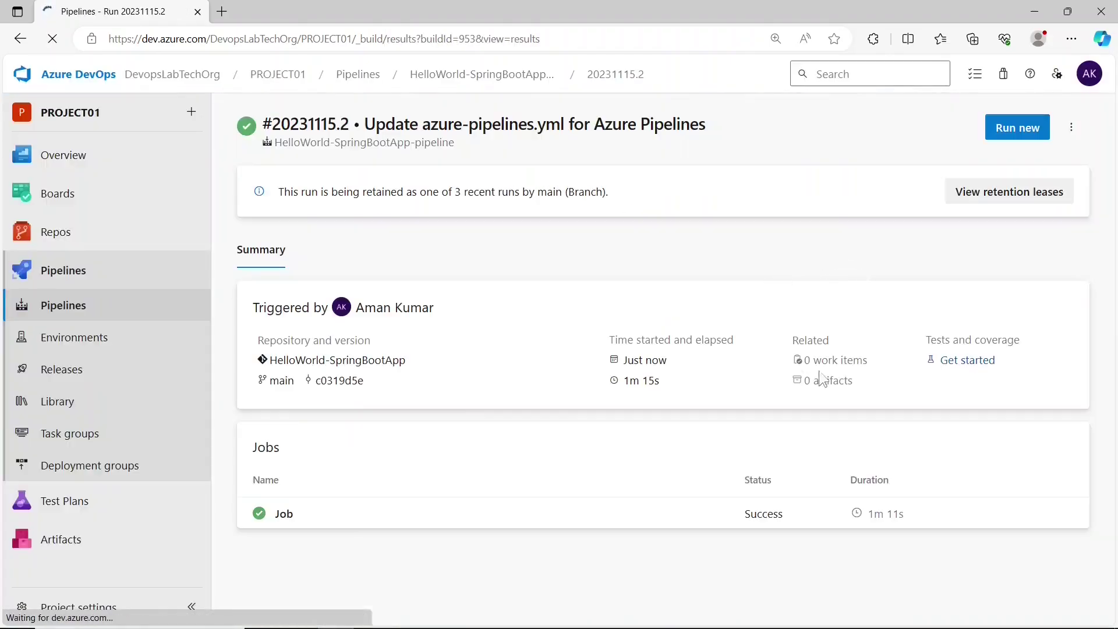
{"action": "left_click", "coordinate": [849, 388]}
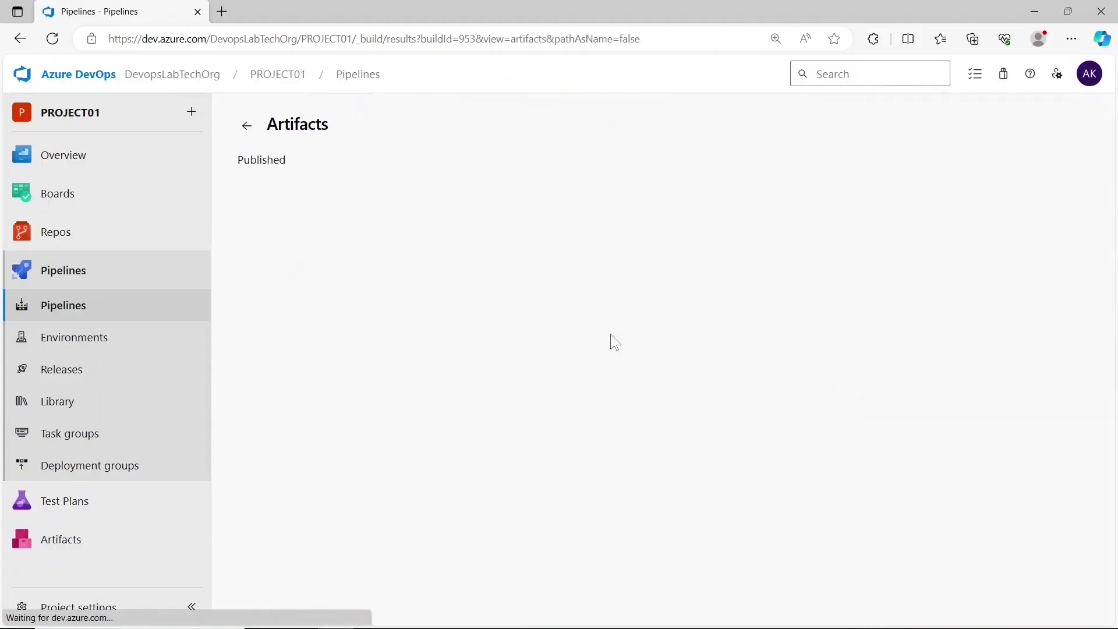
{"action": "left_click", "coordinate": [258, 244]}
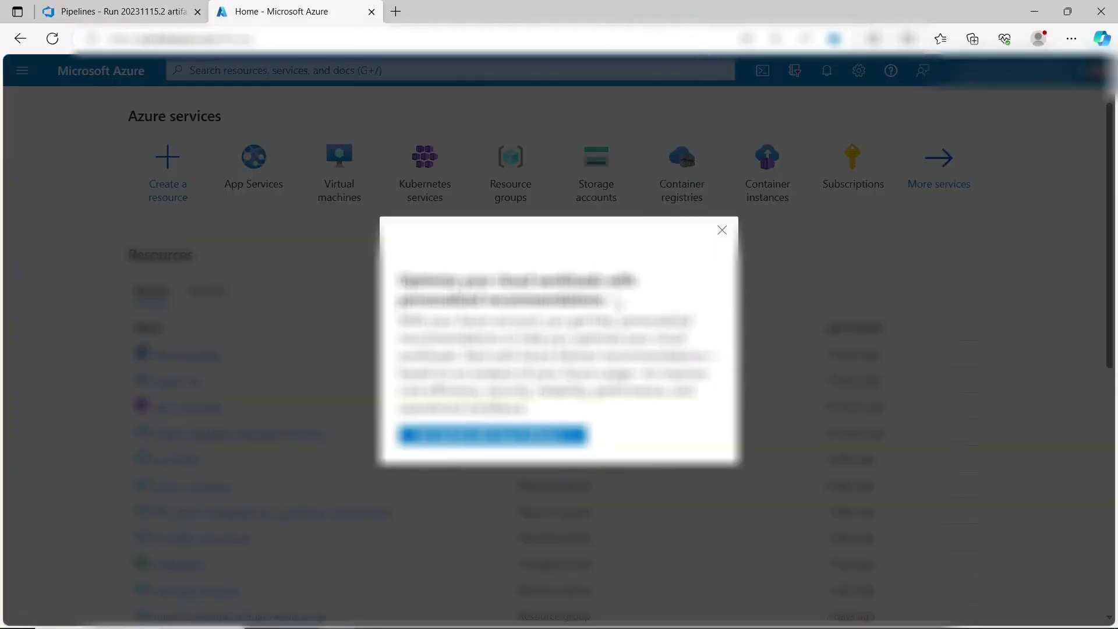
- Search the portal for App Services and start creating a new Web App
{"action": "left_click", "coordinate": [589, 70]}
{"action": "type", "text": "a"}
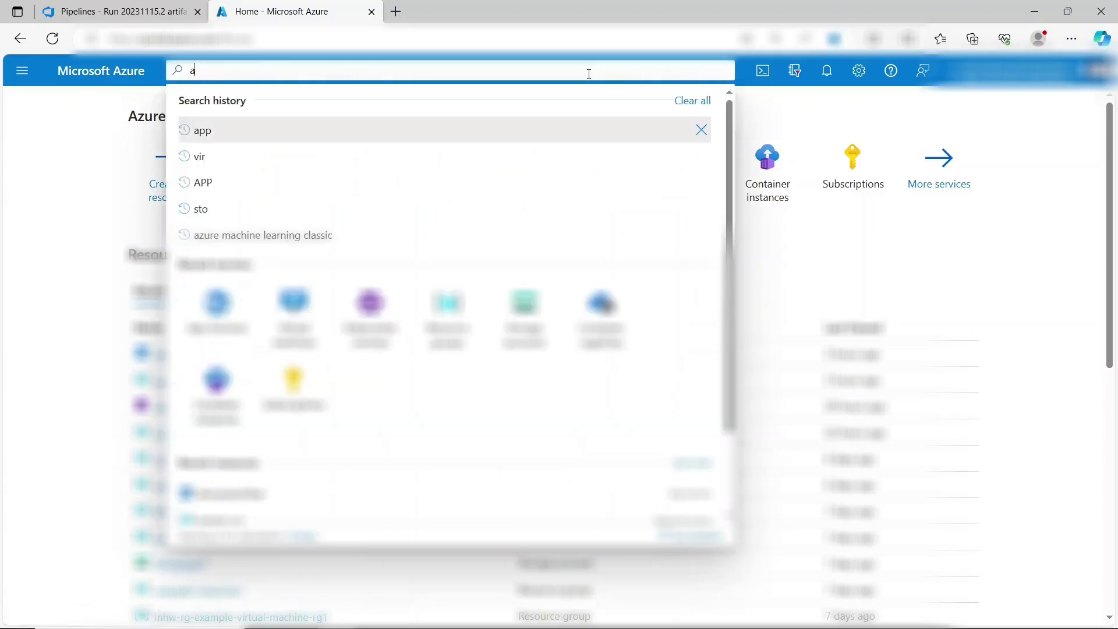
{"action": "type", "text": "pp ser"}
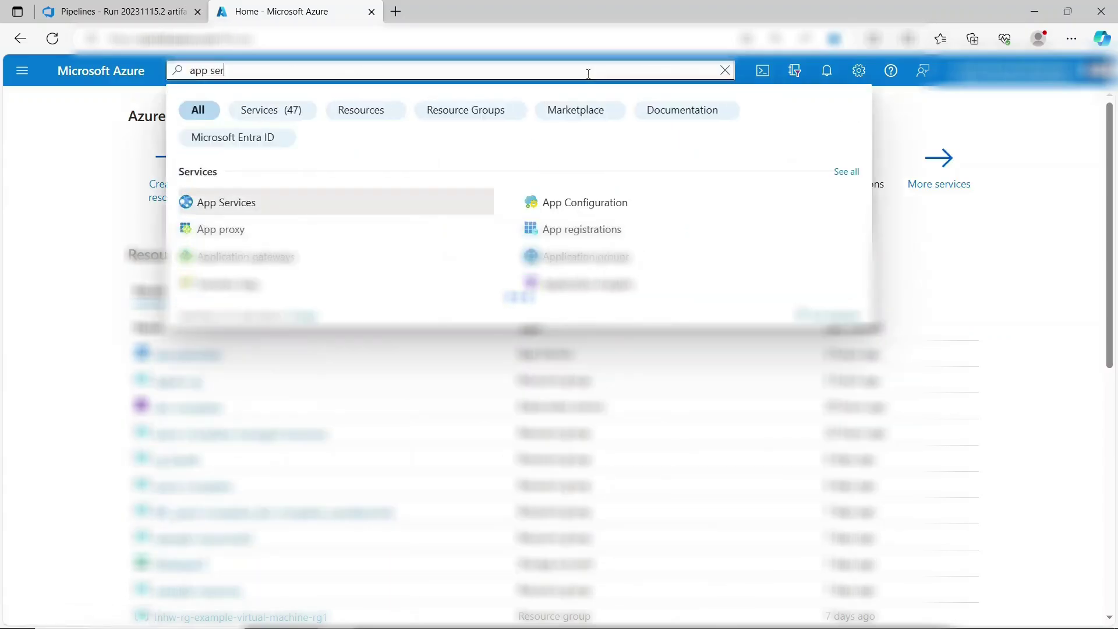
{"action": "left_click", "coordinate": [374, 208]}
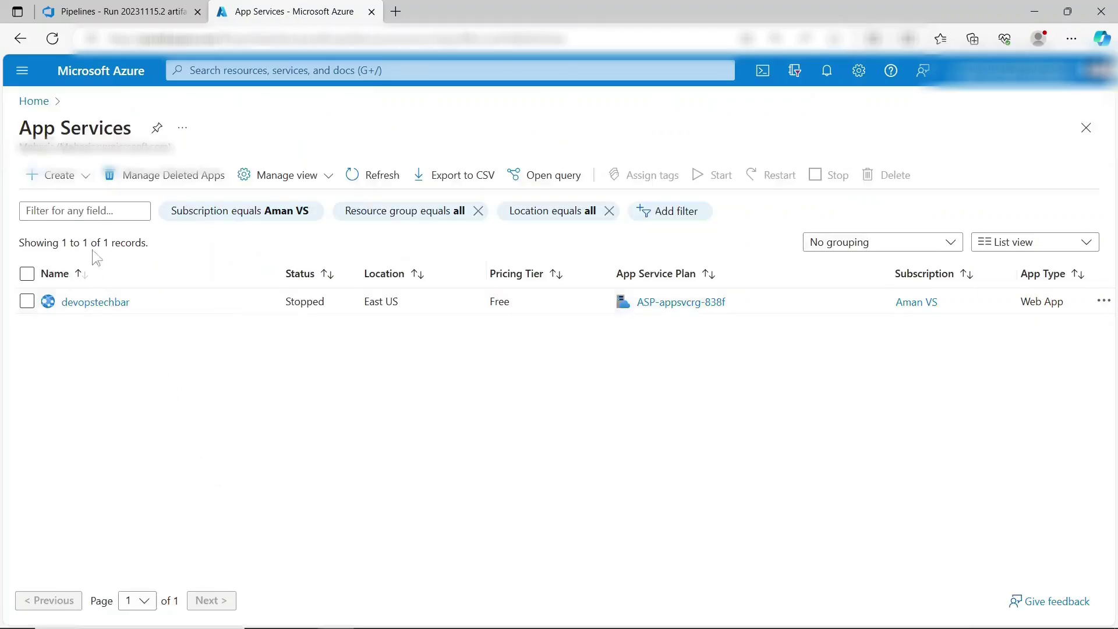
{"action": "left_click", "coordinate": [69, 177]}
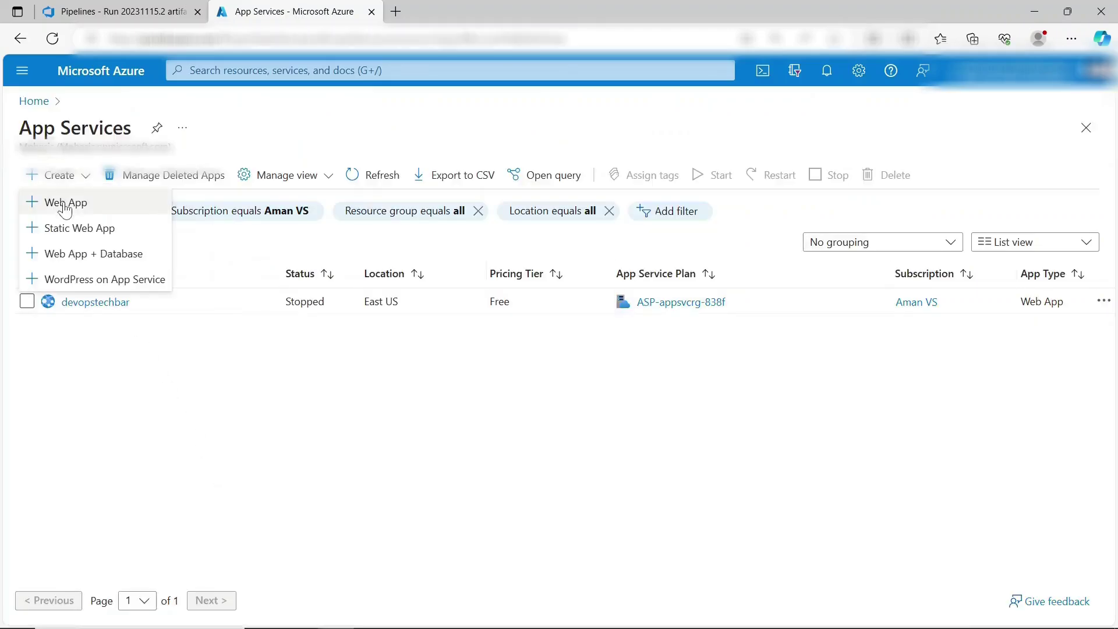
{"action": "left_click", "coordinate": [65, 202]}
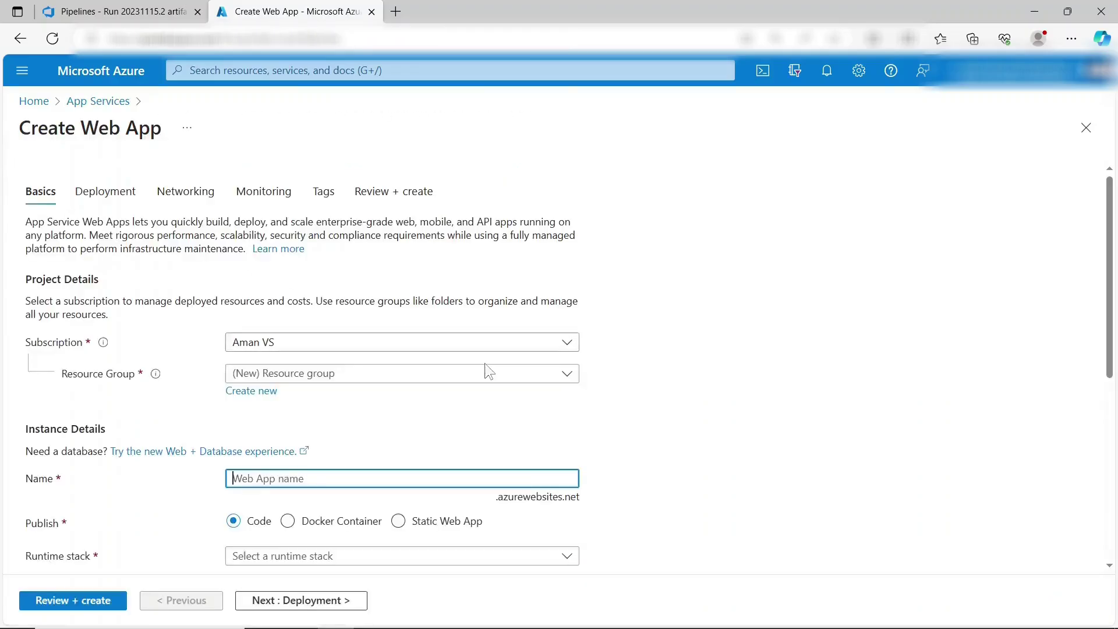
- Set resource group appsvc-rg, name javaspringboot12, and runtime stack Java 17
{"action": "scroll", "coordinate": [690, 372], "scroll_direction": "down", "scroll_amount": 1}
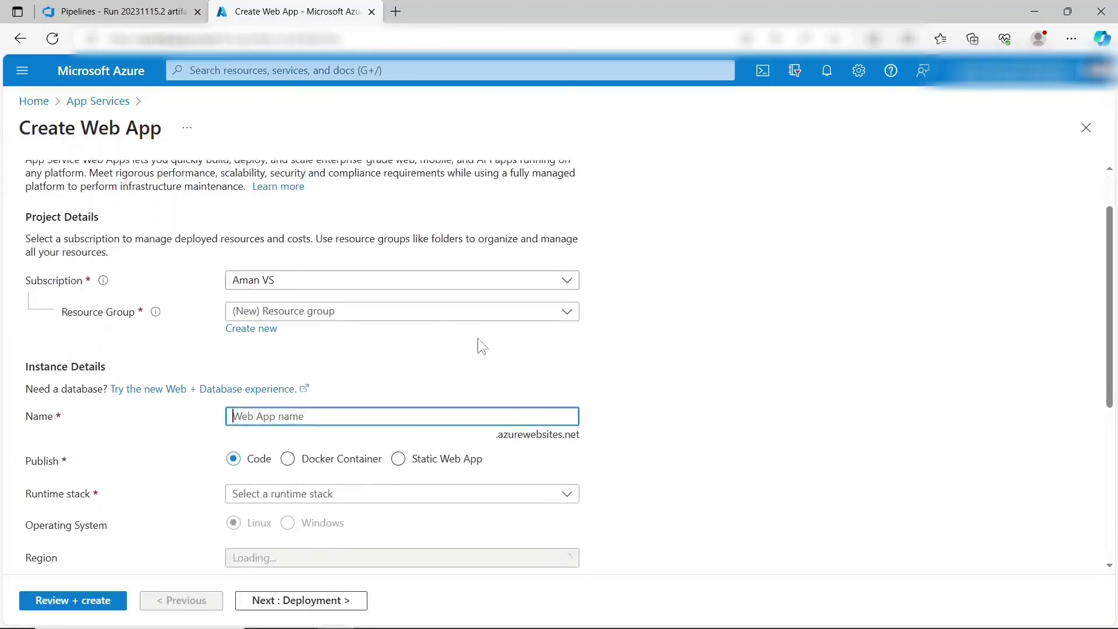
{"action": "left_click", "coordinate": [437, 317]}
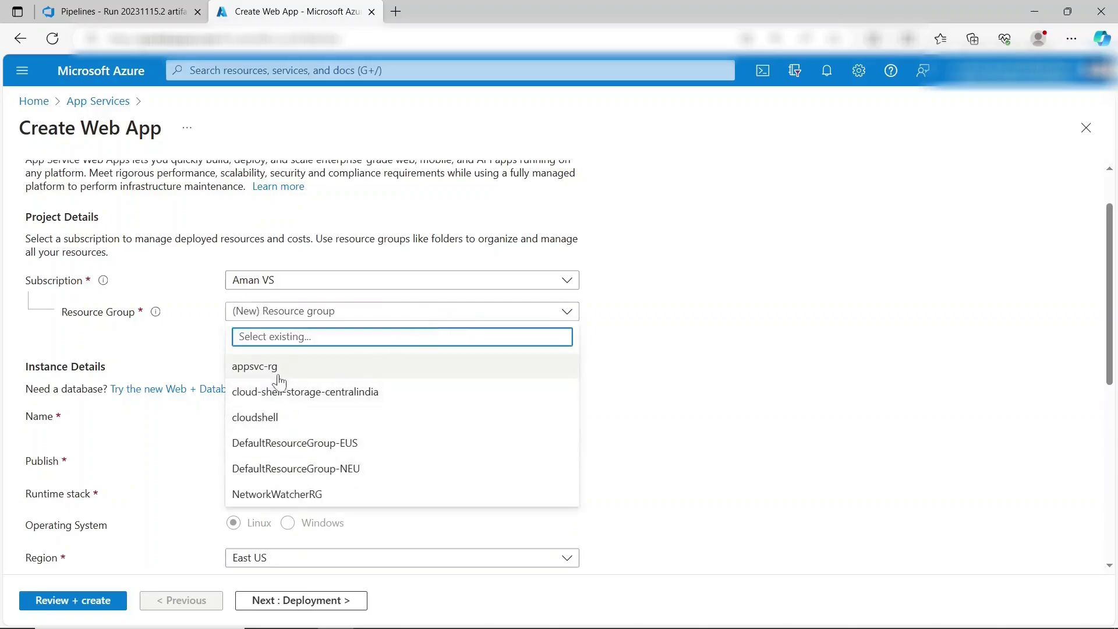
{"action": "left_click", "coordinate": [243, 372]}
{"action": "scroll", "coordinate": [373, 366], "scroll_direction": "down", "scroll_amount": 1}
{"action": "left_click", "coordinate": [368, 357]}
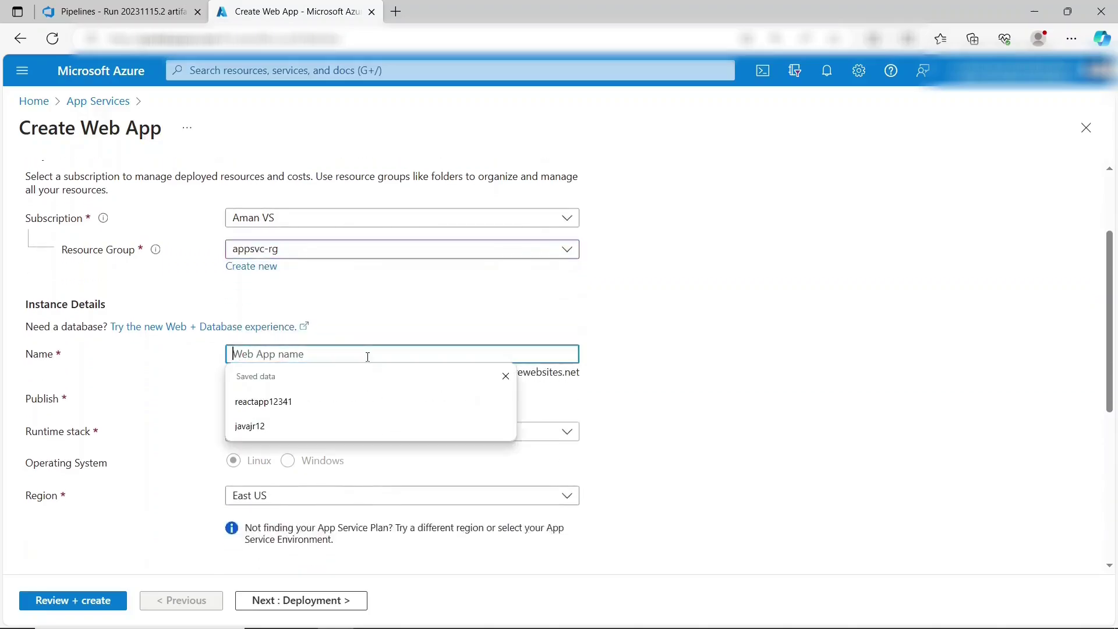
{"action": "type", "text": "javaspringboot12"}
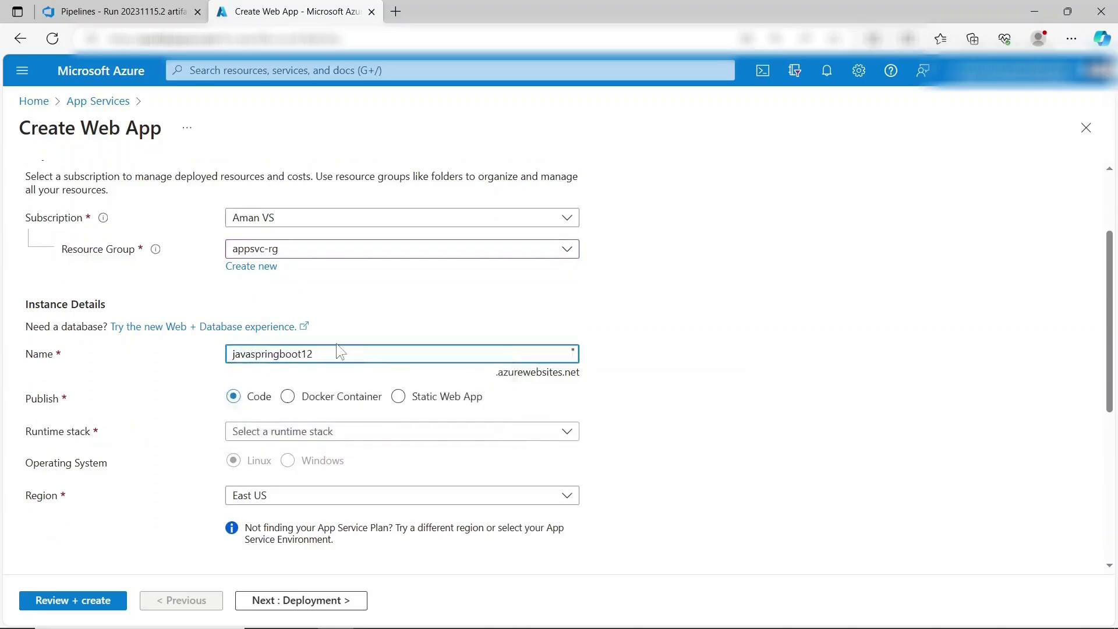
{"action": "left_click", "coordinate": [724, 330]}
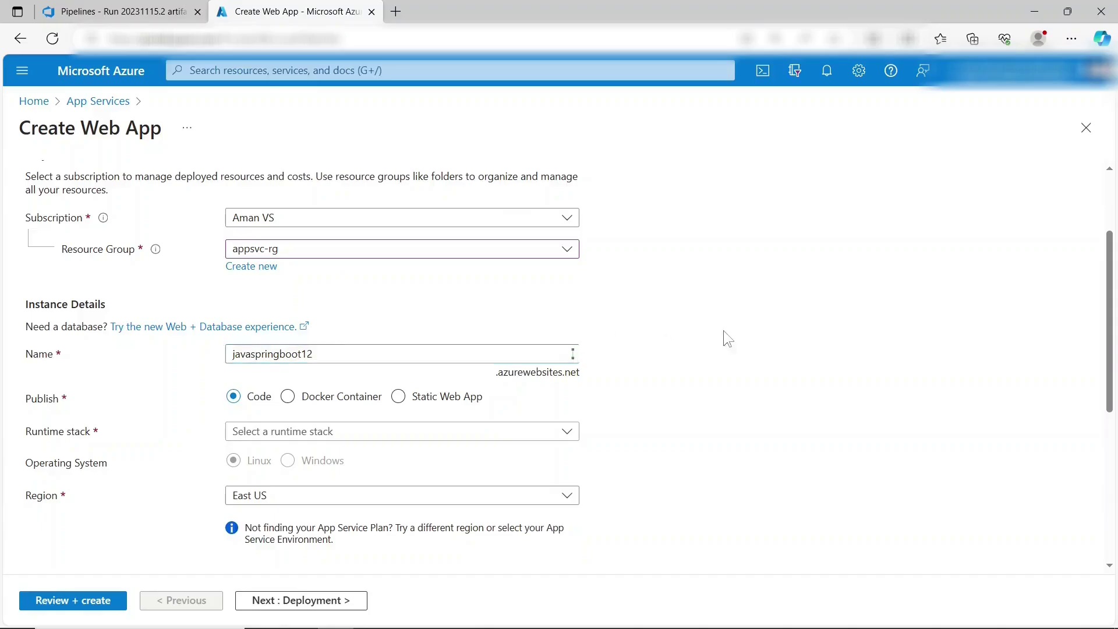
{"action": "scroll", "coordinate": [725, 330], "scroll_direction": "down", "scroll_amount": 2}
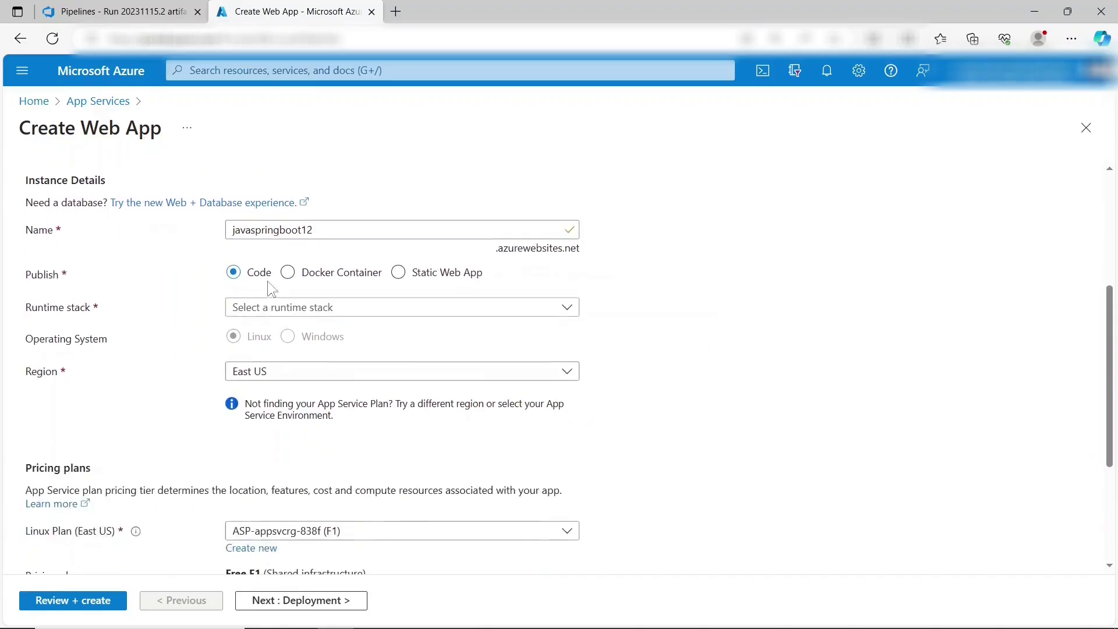
{"action": "left_click", "coordinate": [273, 308]}
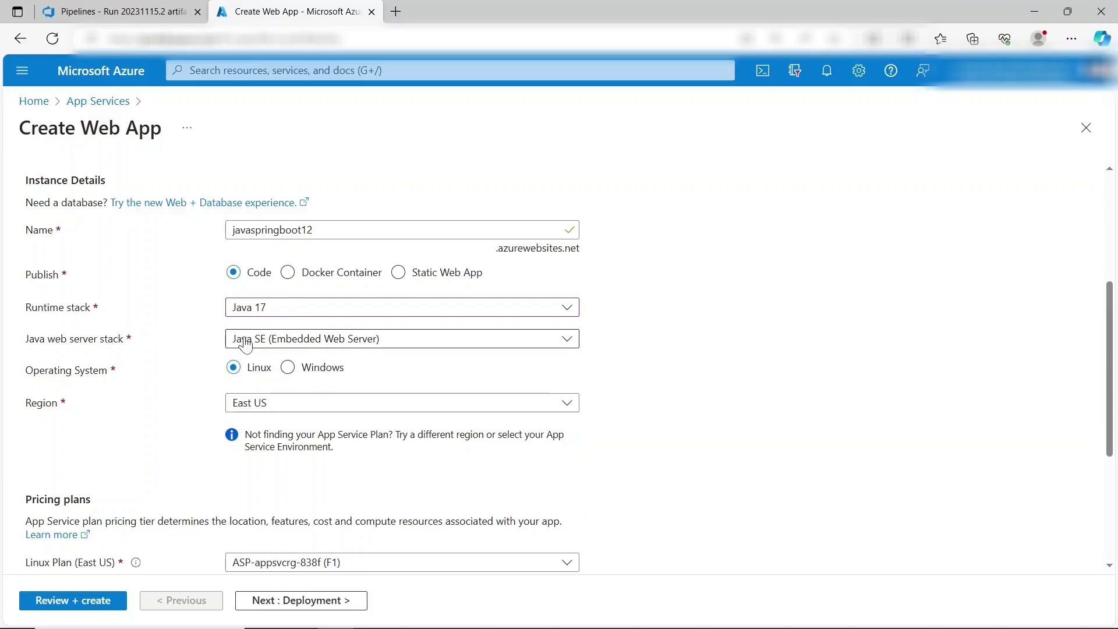
- Review the web app settings and create it to start deployment
{"action": "scroll", "coordinate": [816, 406], "scroll_direction": "down", "scroll_amount": 3}
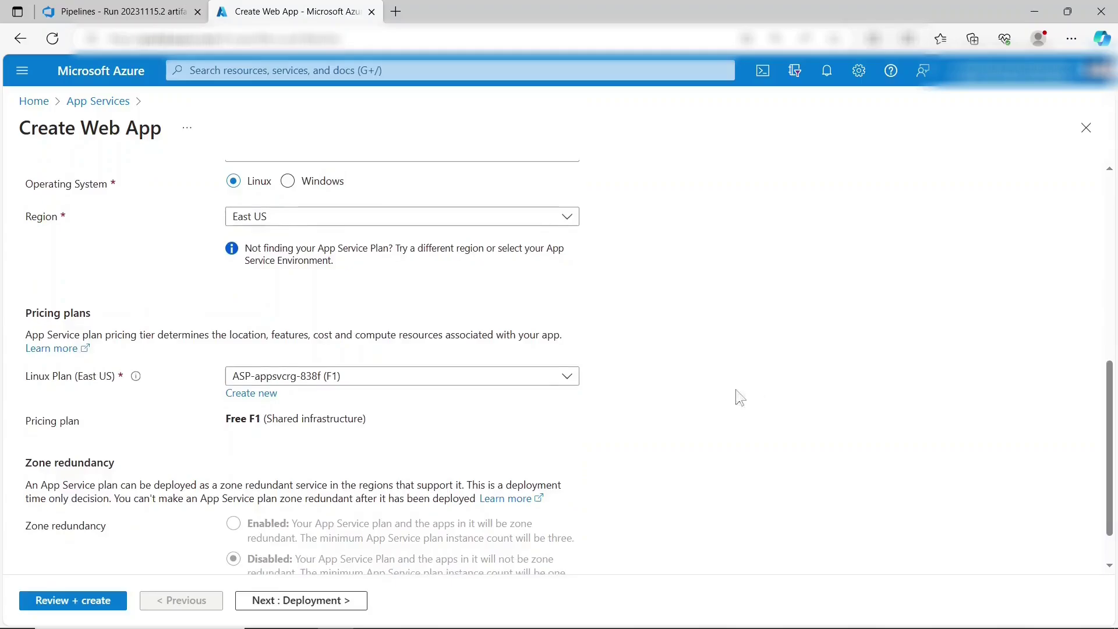
{"action": "scroll", "coordinate": [253, 326], "scroll_direction": "up", "scroll_amount": 4}
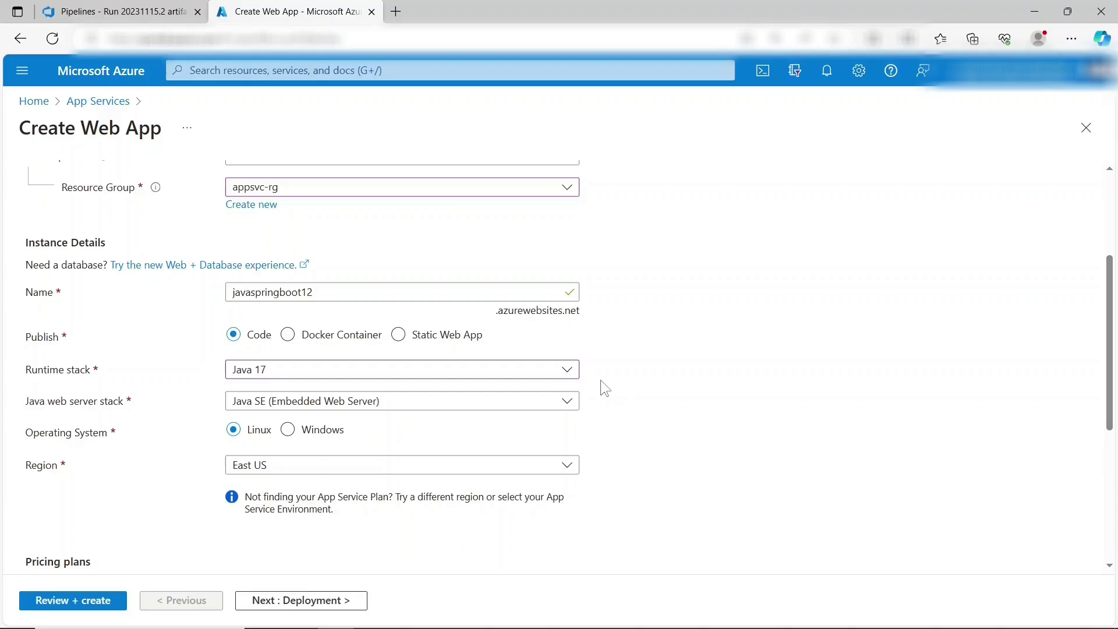
{"action": "left_click", "coordinate": [97, 604]}
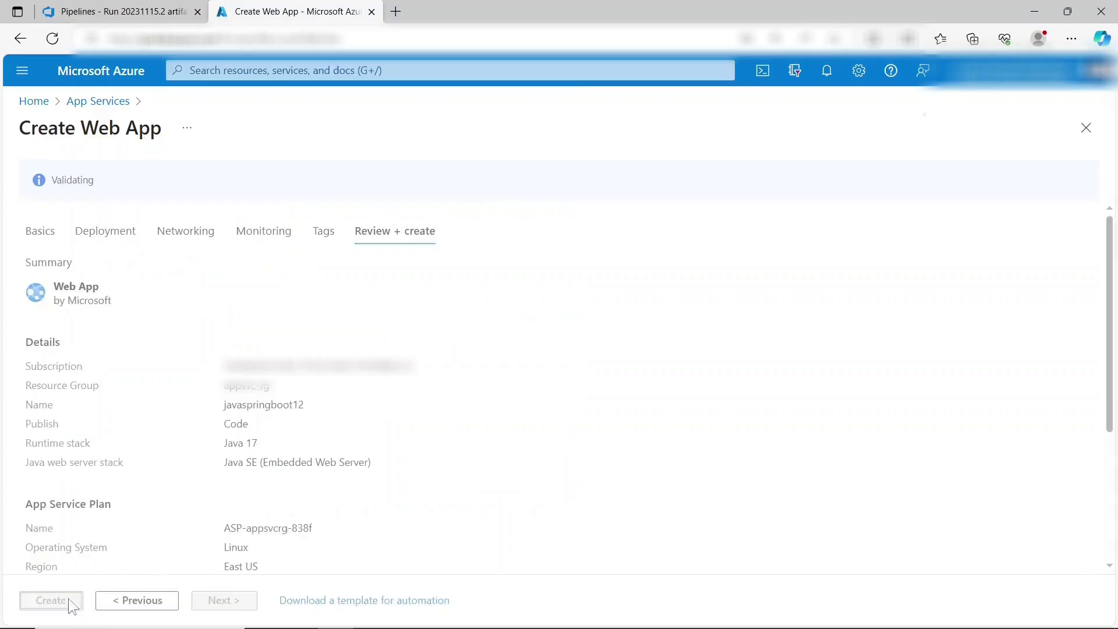
{"action": "left_click", "coordinate": [69, 602]}
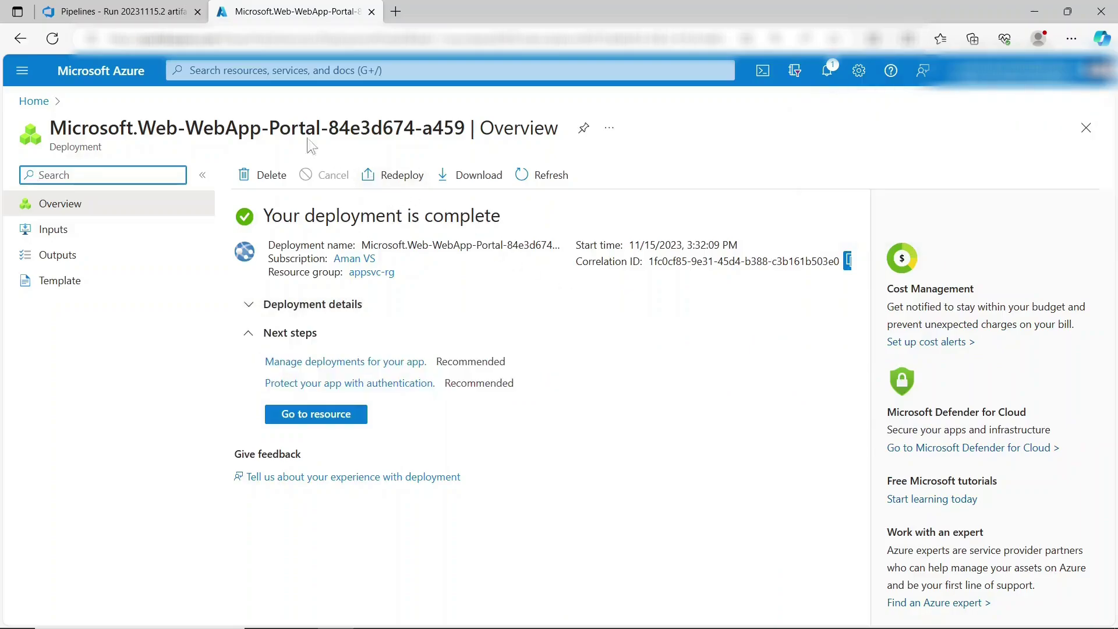
- Start a new release pipeline without a template and name it 'Springboot-release-pipeline'
{"action": "left_click", "coordinate": [156, 23]}
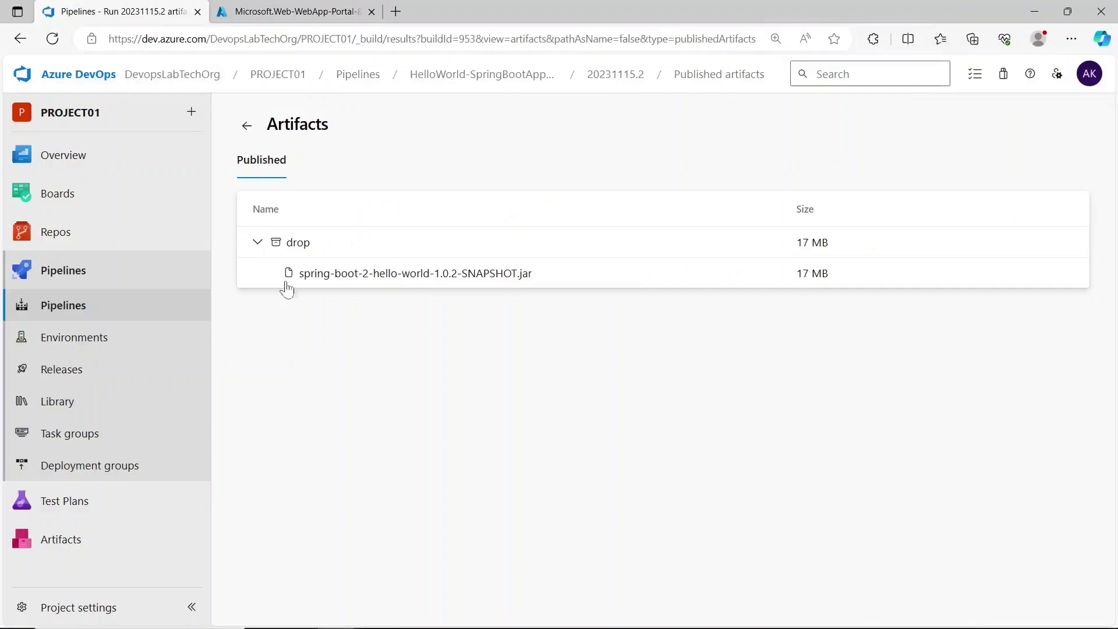
{"action": "left_click", "coordinate": [162, 374]}
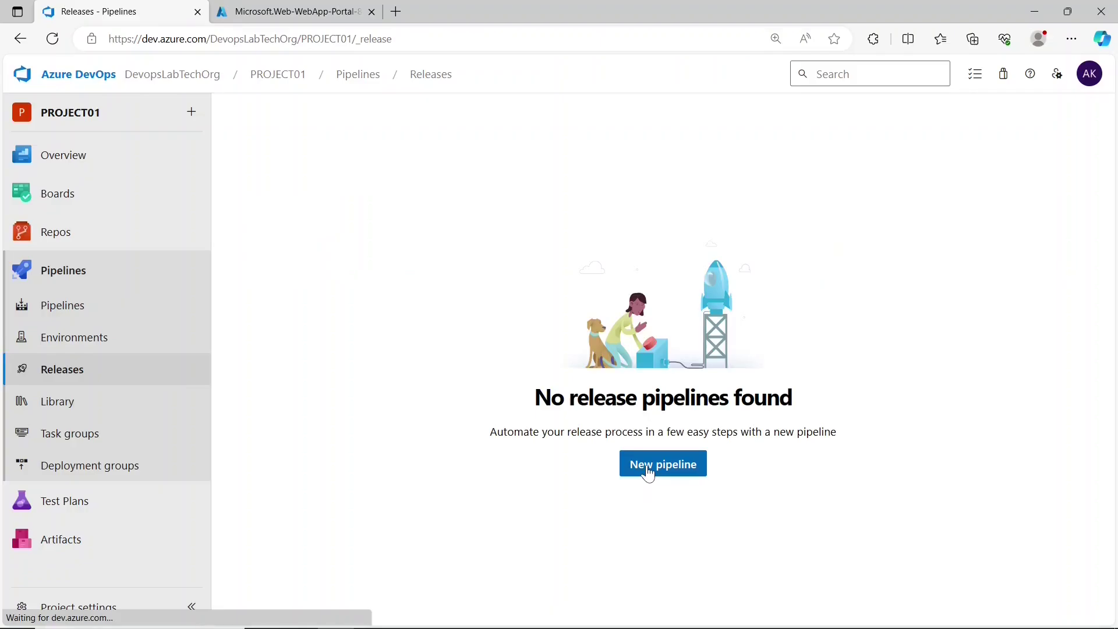
{"action": "left_click", "coordinate": [648, 473]}
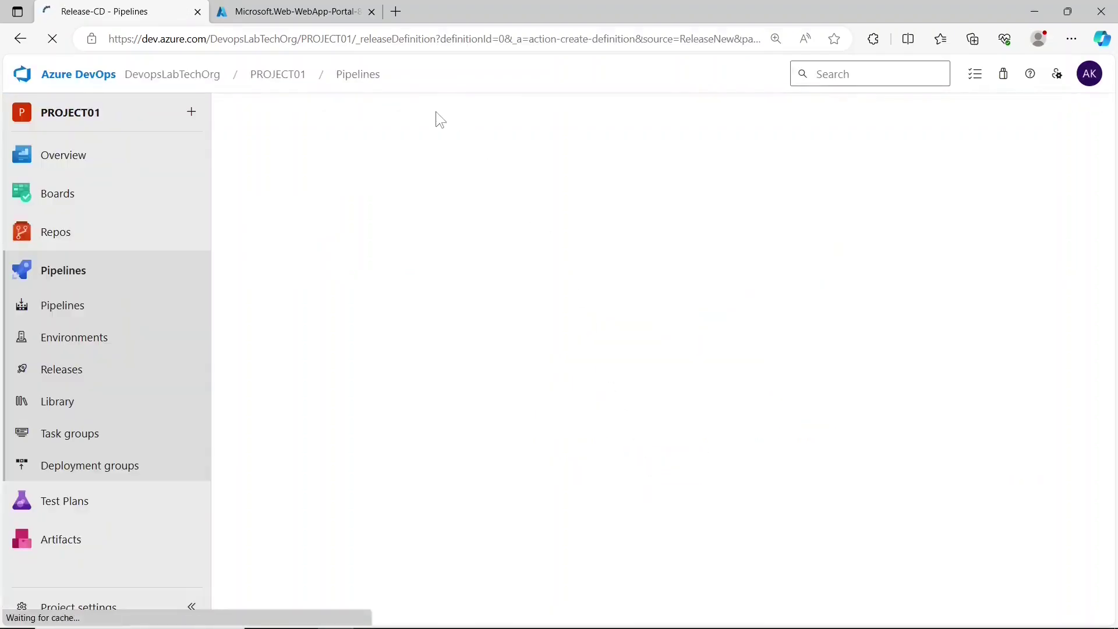
{"action": "key", "text": "Escape"}
{"action": "left_click", "coordinate": [487, 108]}
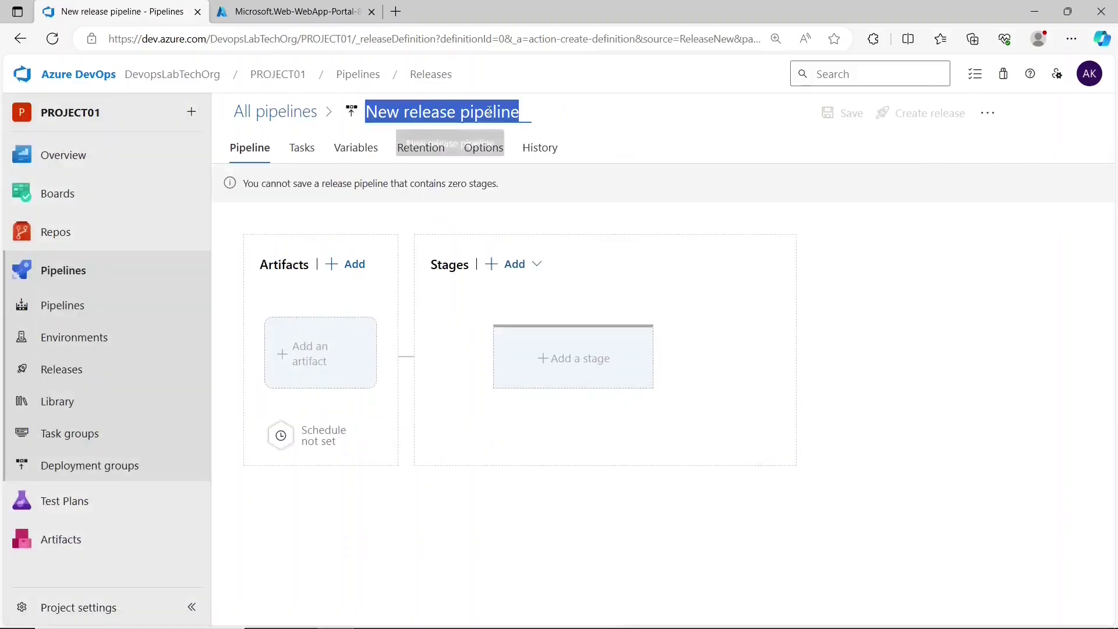
{"action": "key", "text": "BackSpace"}
{"action": "type", "text": "Sprin"}
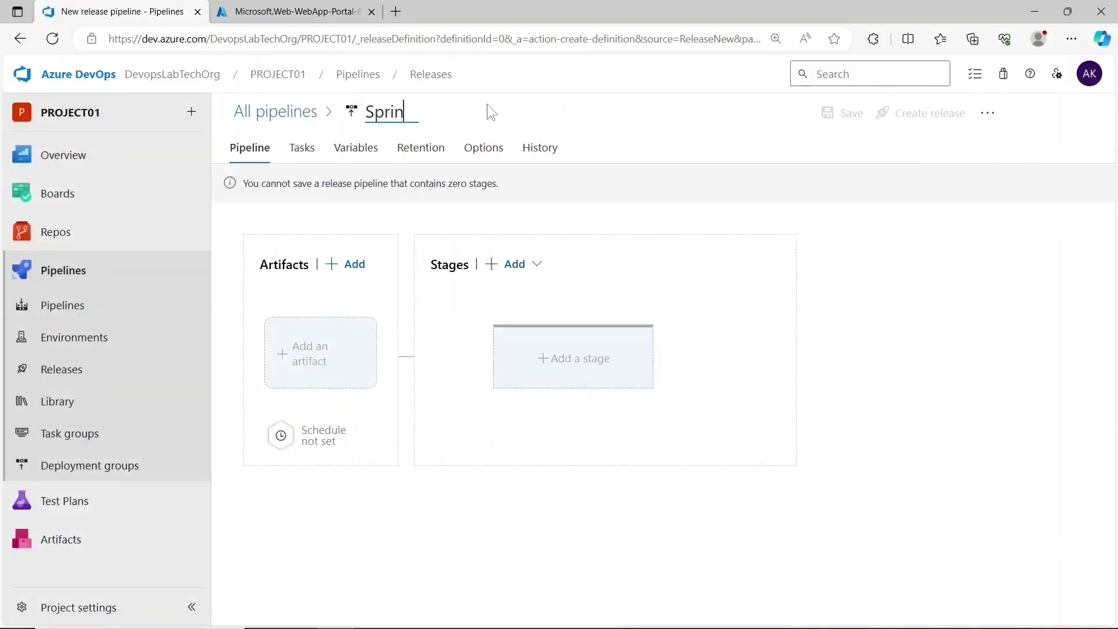
{"action": "type", "text": "gboot-relea"}
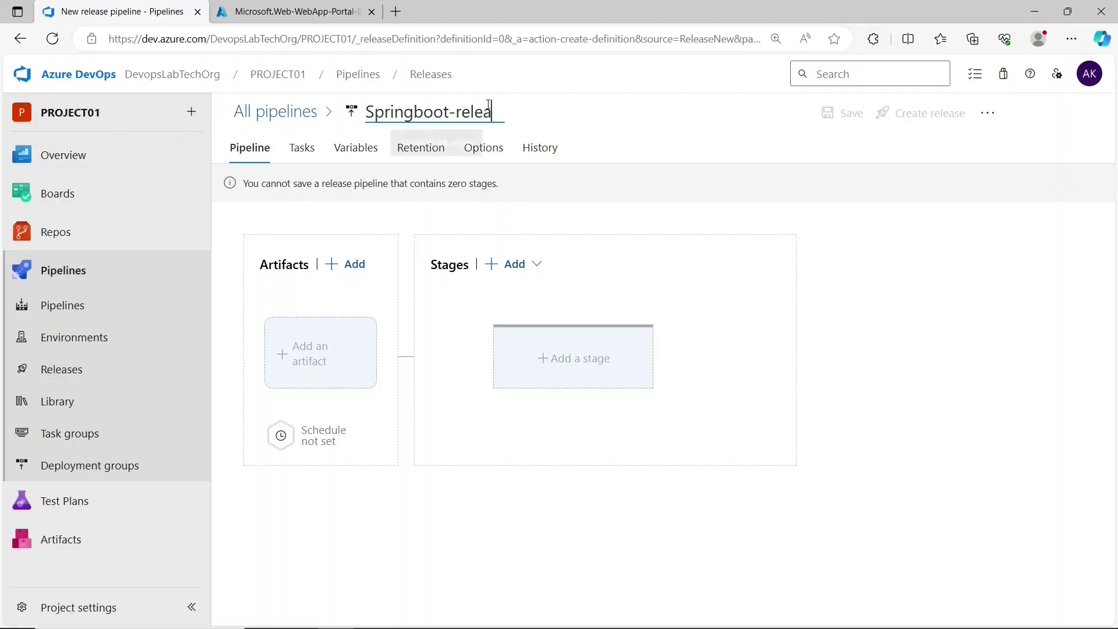
{"action": "type", "text": "se-pipeline"}
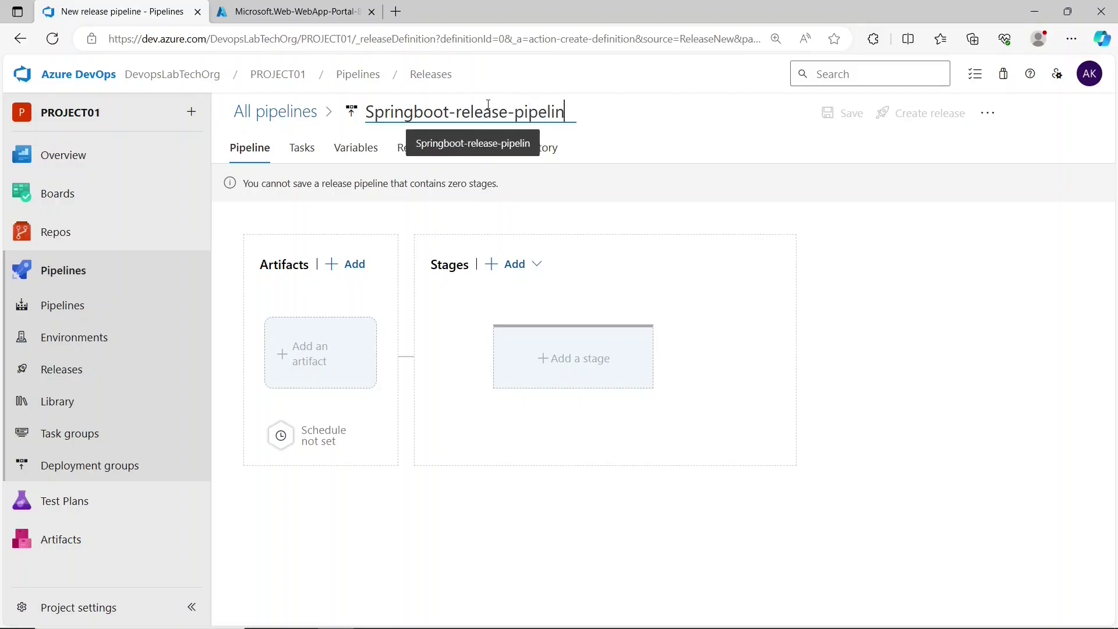
- Add the HelloWorld-SpringBootApp-pipeline build as the release artifact
{"action": "left_click", "coordinate": [360, 345]}
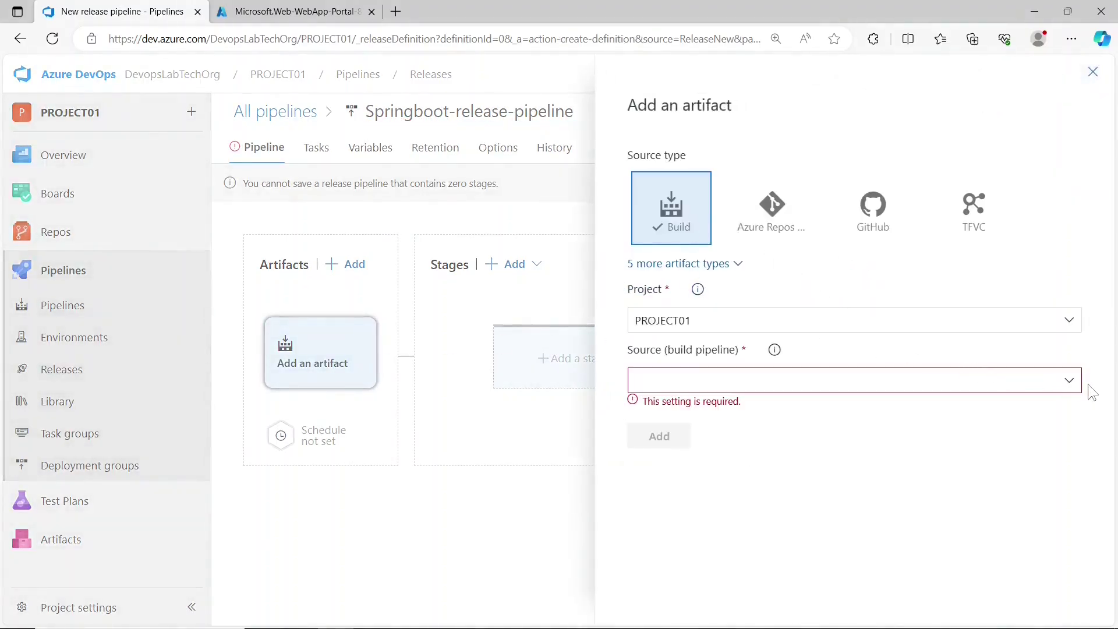
{"action": "left_click", "coordinate": [1071, 384]}
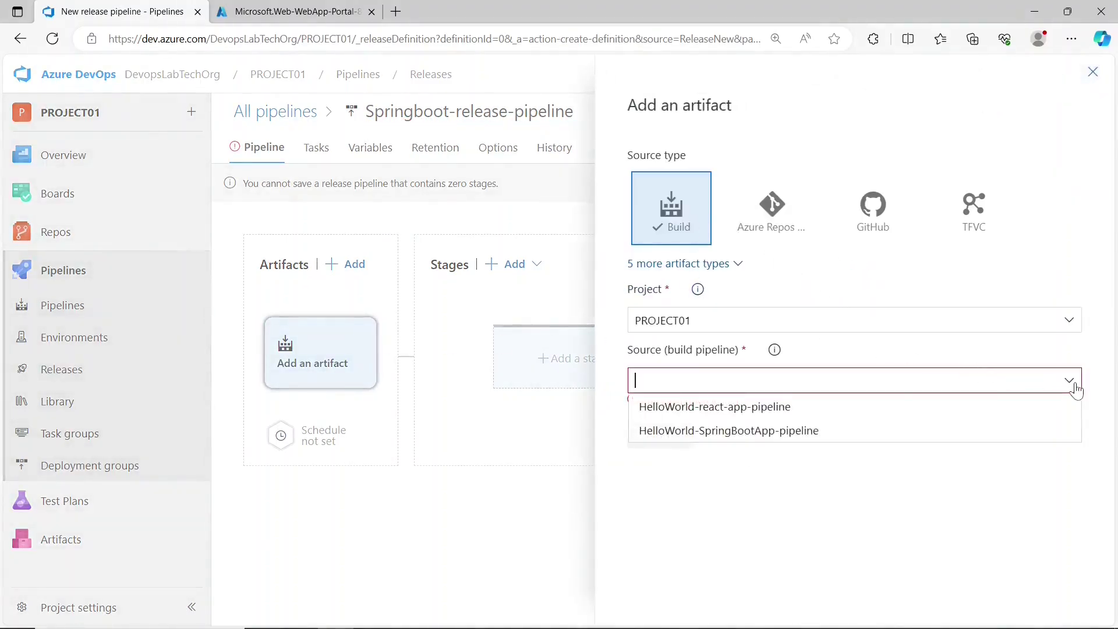
{"action": "left_click", "coordinate": [802, 432]}
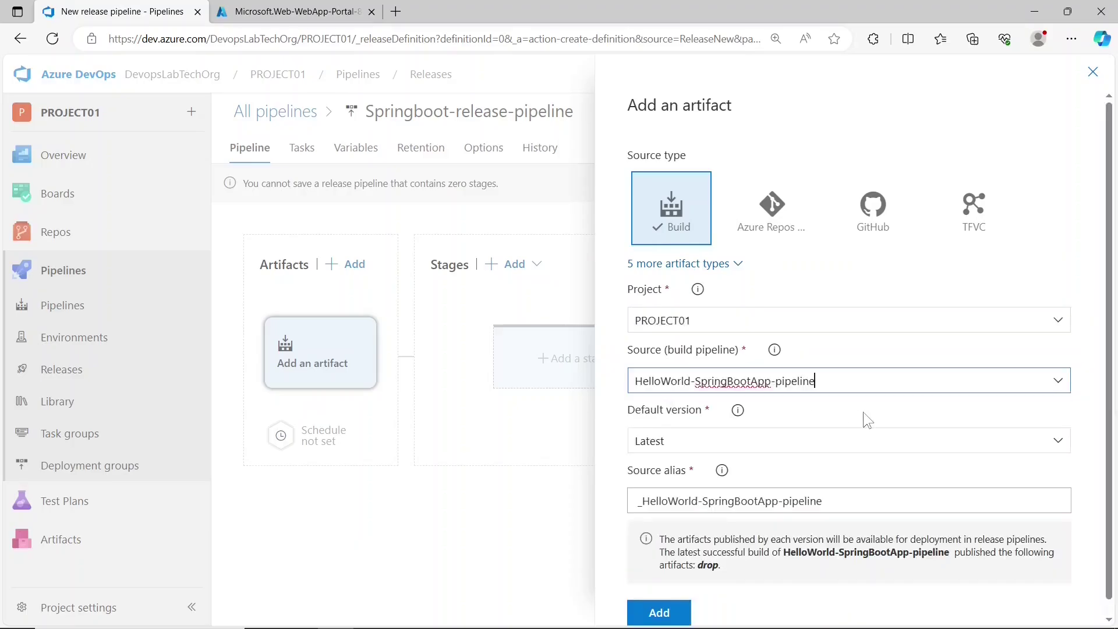
{"action": "left_click", "coordinate": [669, 616]}
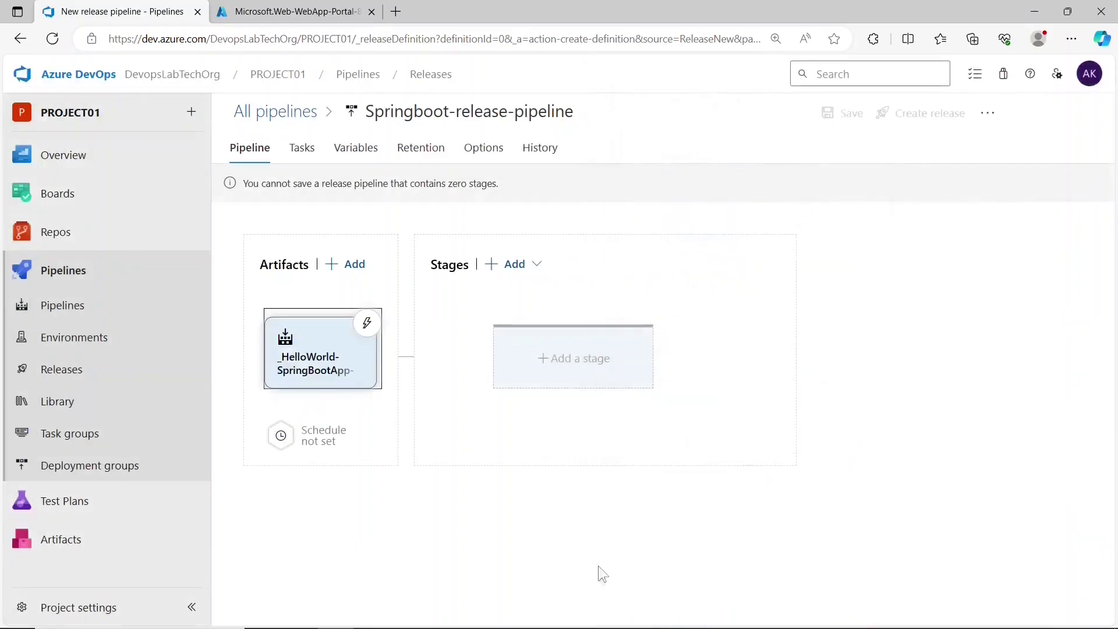
- Add a stage using the 'Deploy a Java app to Azure App Service' template
{"action": "left_click", "coordinate": [582, 367]}
{"action": "mouse_move", "coordinate": [744, 251]}
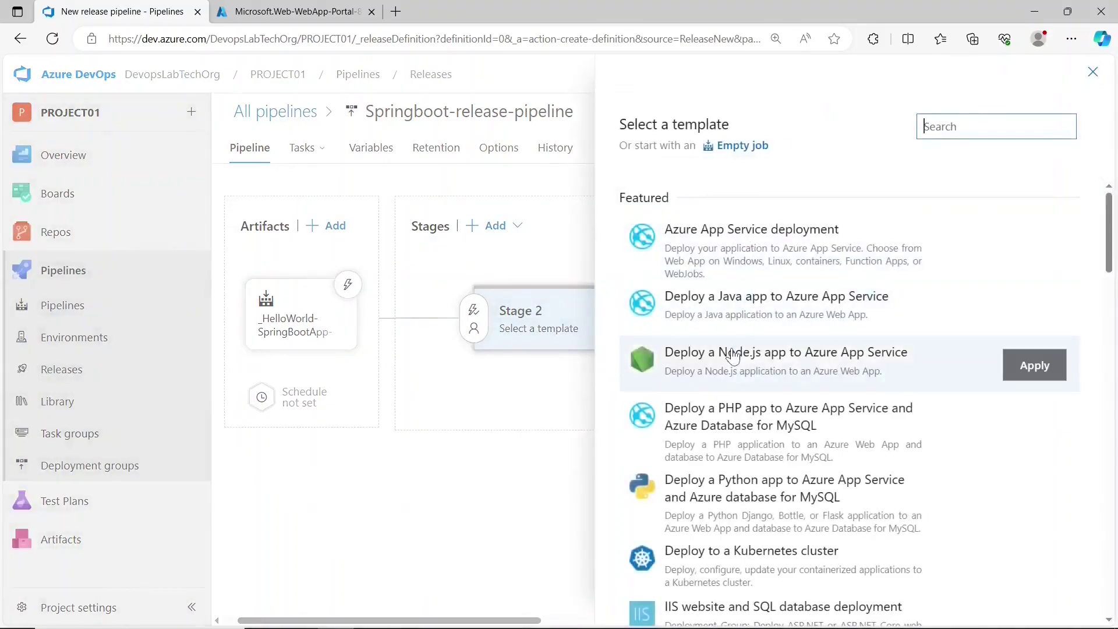
{"action": "left_click", "coordinate": [735, 314]}
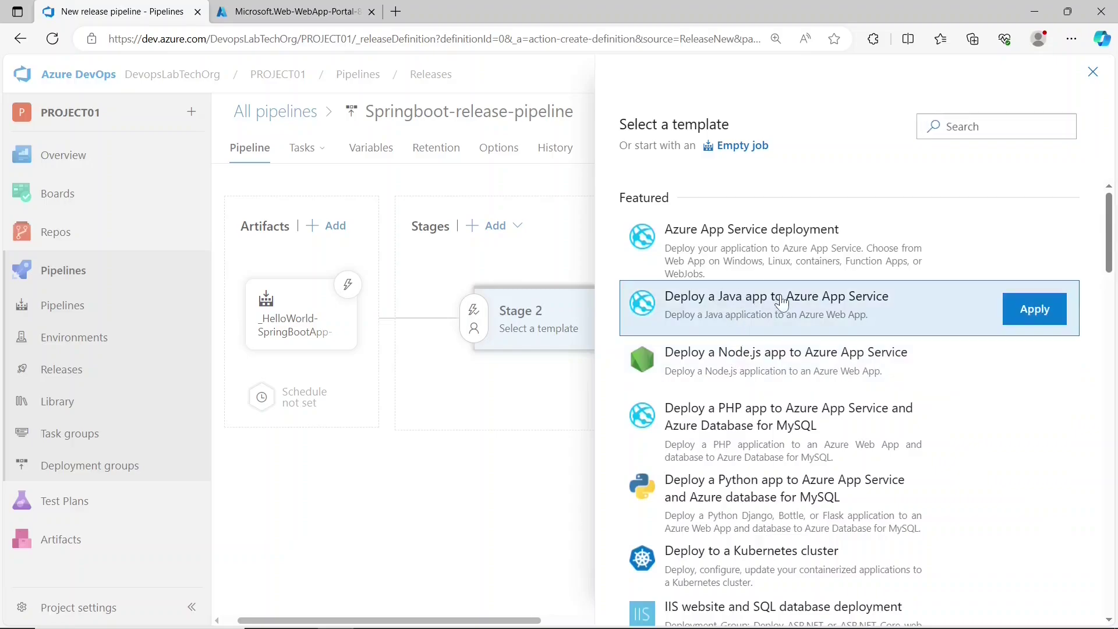
{"action": "left_click", "coordinate": [1035, 310]}
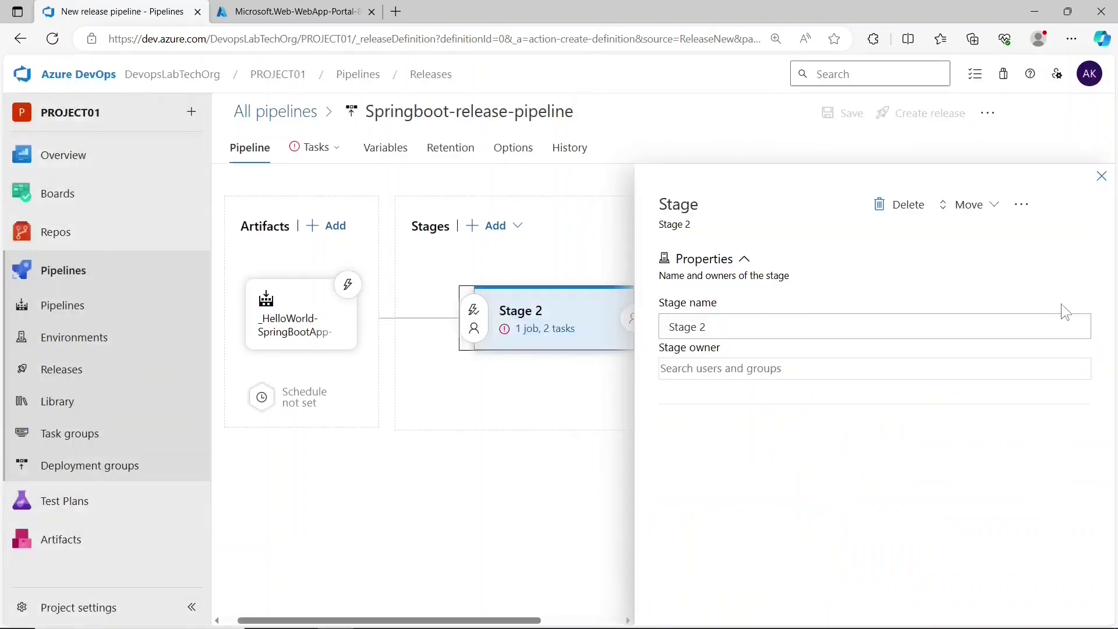
- Rename the stage to 'deploy to app svc' and view its job and tasks
{"action": "left_click_drag", "start_coordinate": [752, 325], "coordinate": [661, 320]}
{"action": "type", "text": "deploy to"}
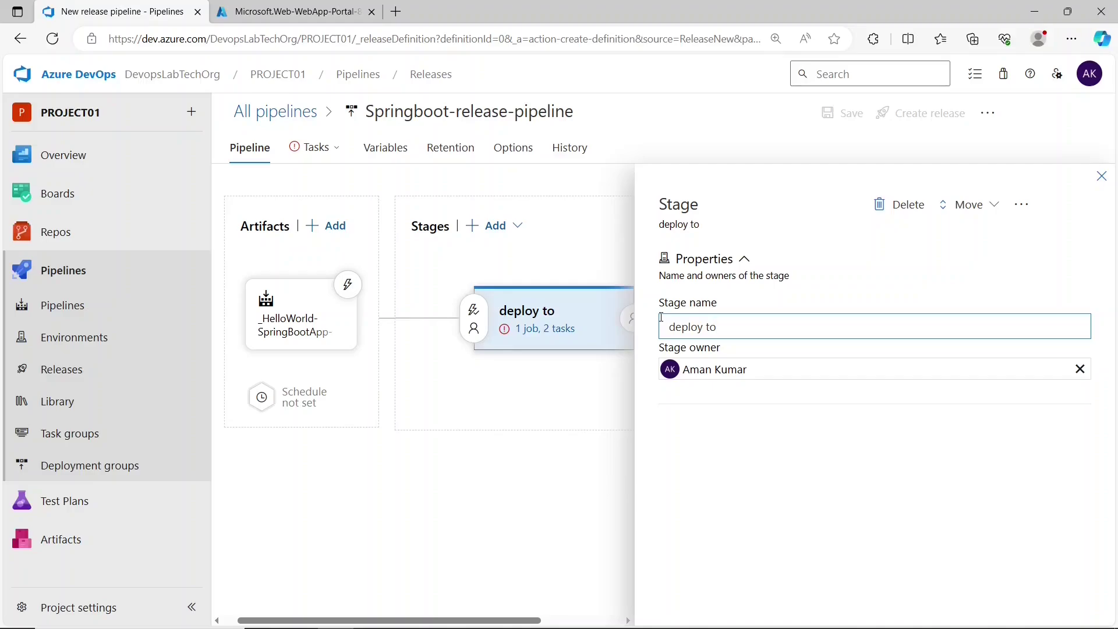
{"action": "type", "text": "a"}
{"action": "key", "text": "ctrl+shift+Left"}
{"action": "type", "text": "to"}
{"action": "left_click", "coordinate": [579, 452]}
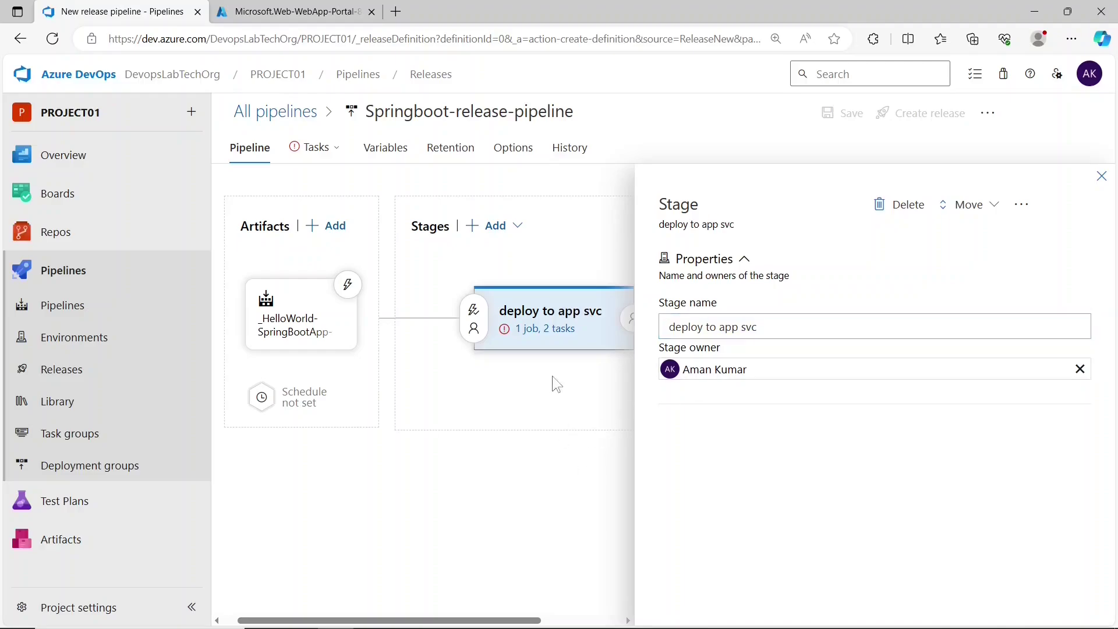
{"action": "left_click", "coordinate": [545, 329]}
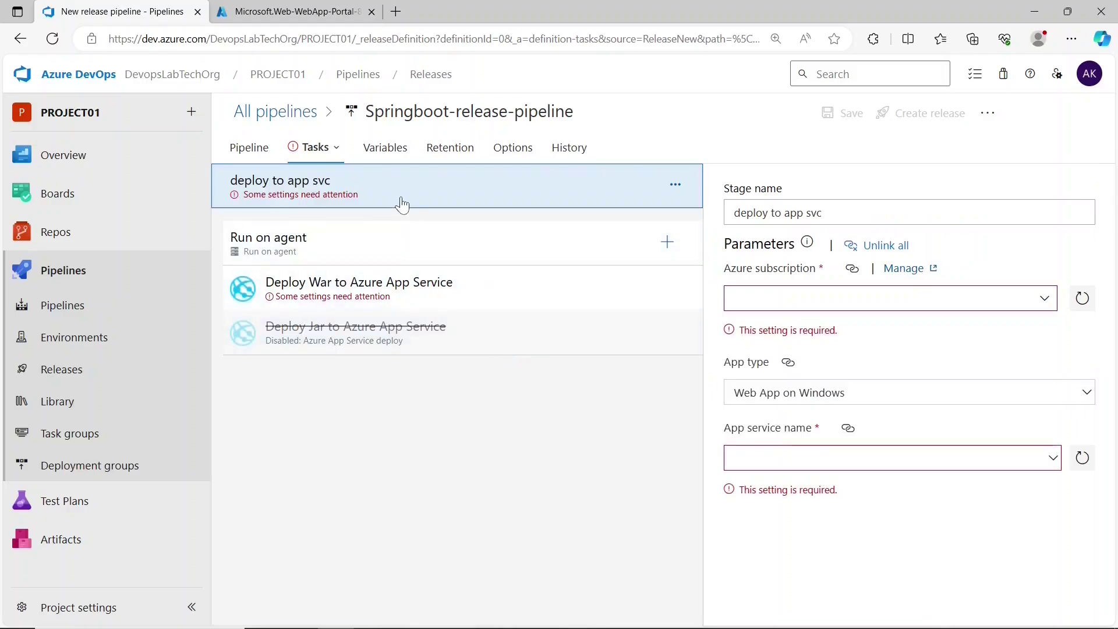
- Choose the Azure subscription, app type Web App on Linux, and app service javaspringboot12
{"action": "left_click", "coordinate": [776, 294]}
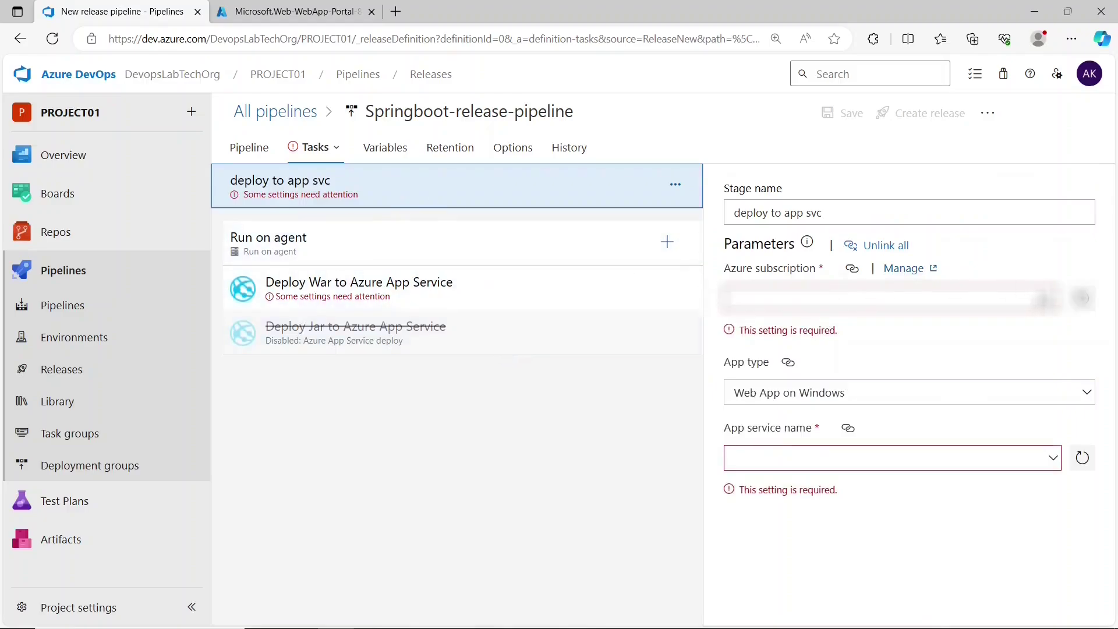
{"action": "left_click", "coordinate": [824, 411]}
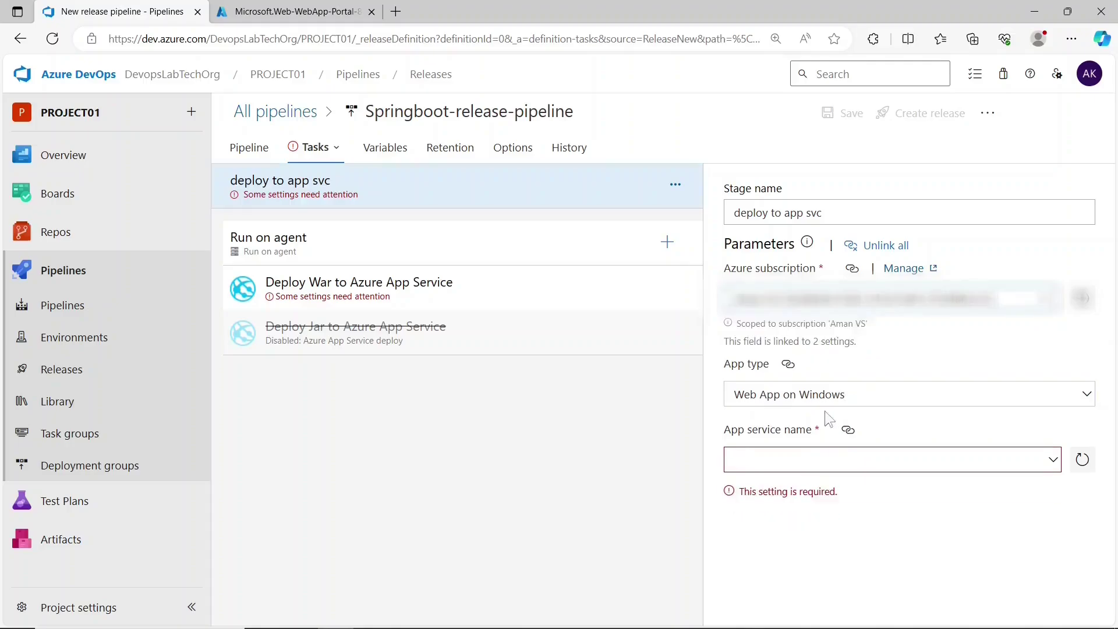
{"action": "left_click", "coordinate": [768, 383]}
{"action": "left_click", "coordinate": [770, 399]}
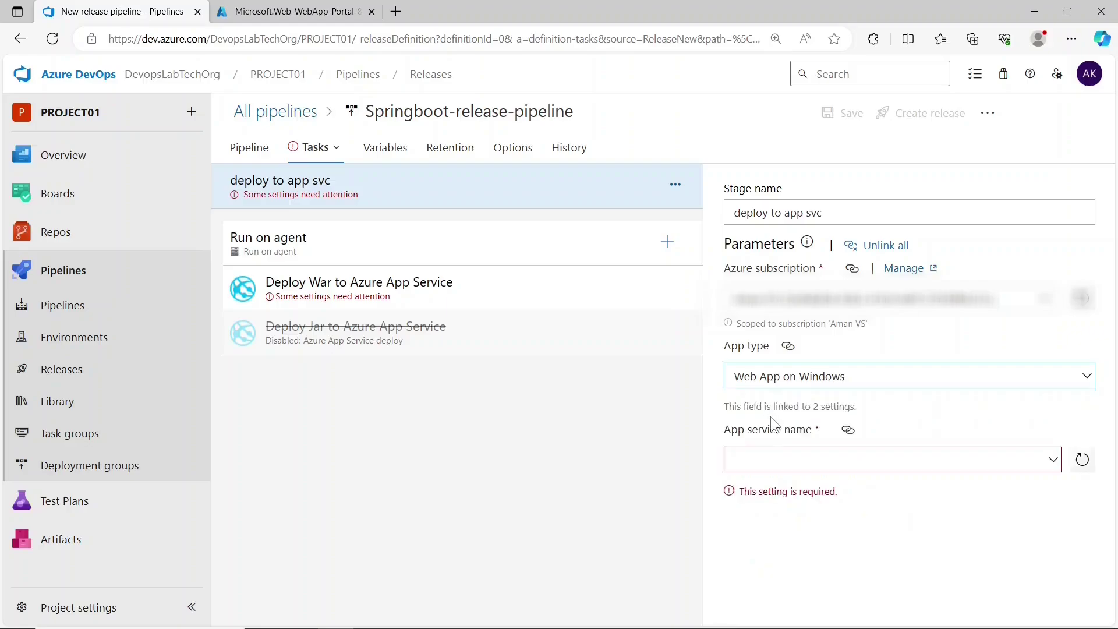
{"action": "left_click", "coordinate": [783, 376]}
{"action": "left_click", "coordinate": [778, 424]}
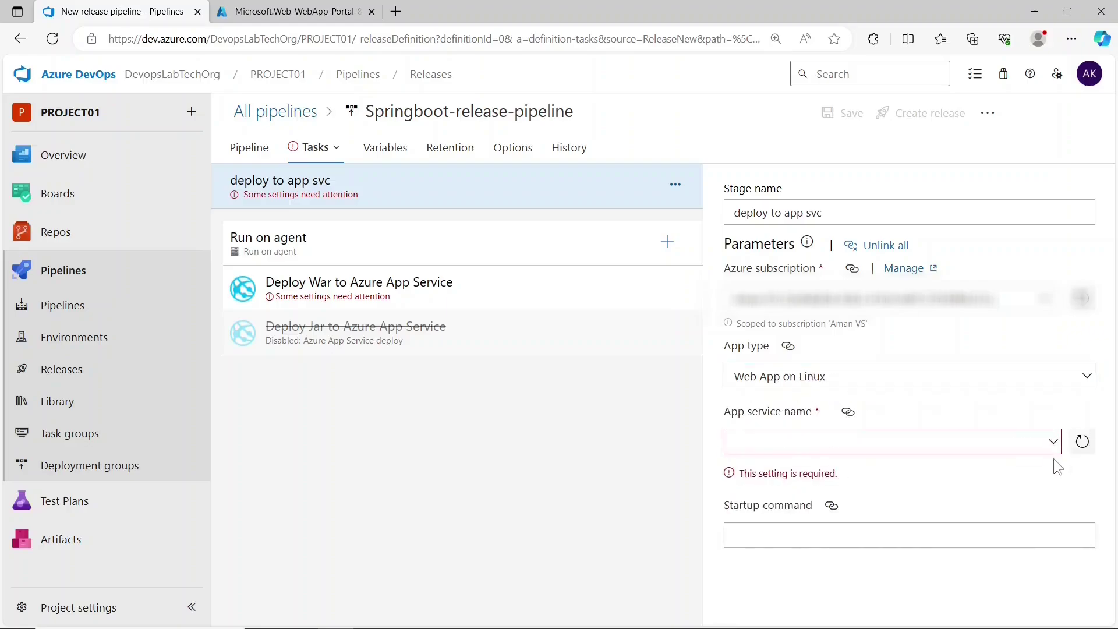
{"action": "left_click", "coordinate": [1053, 443]}
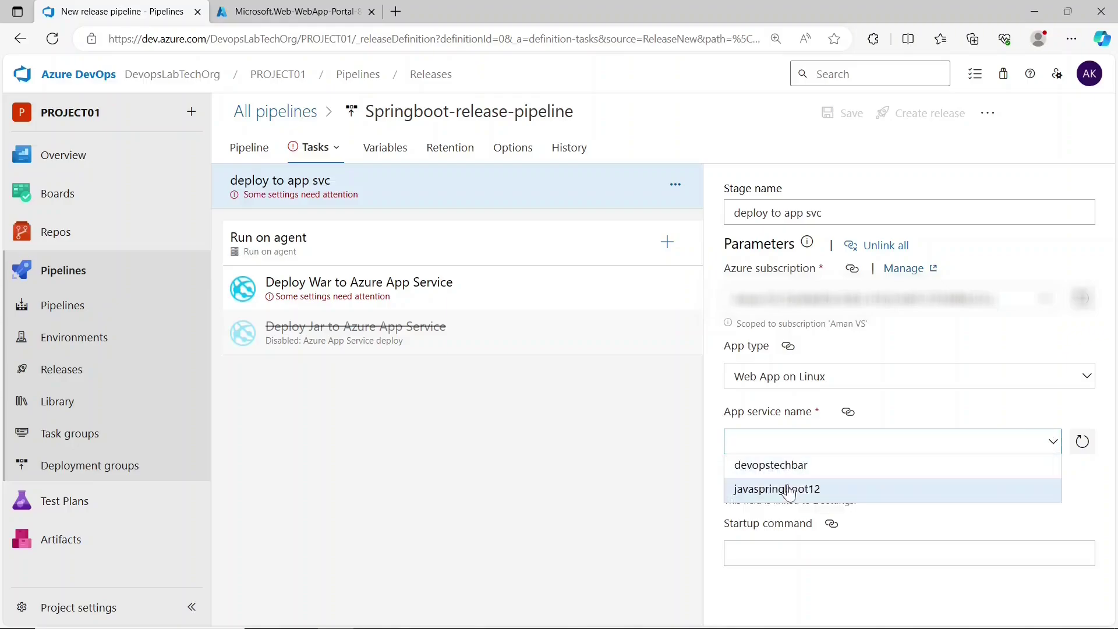
{"action": "left_click", "coordinate": [785, 496]}
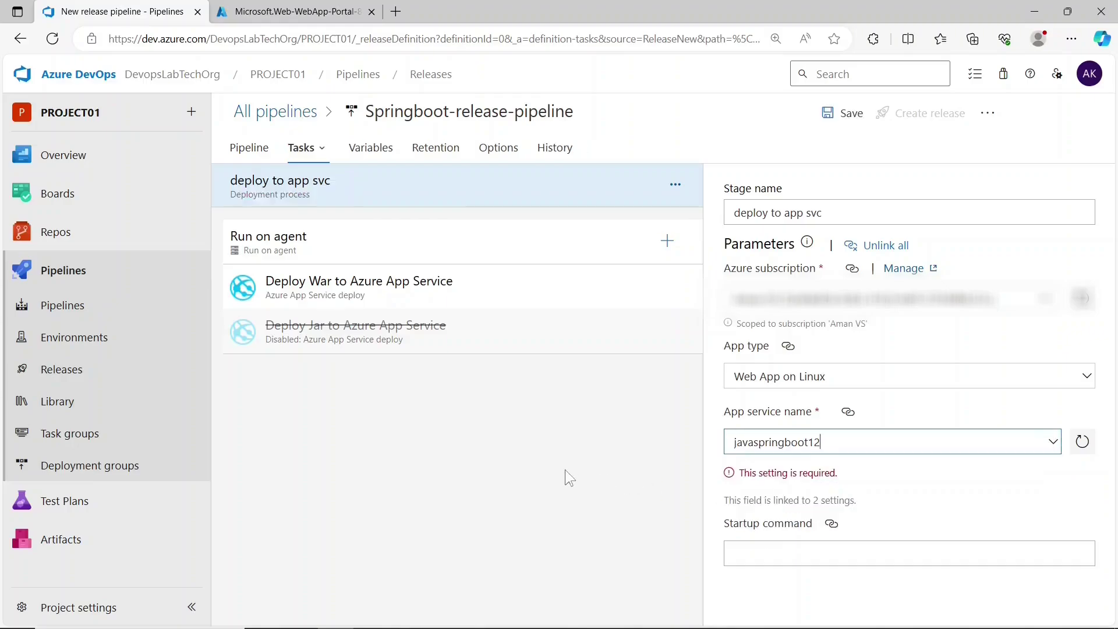
- Disable the Deploy War task, enable Deploy Jar, and save the release pipeline
{"action": "right_click", "coordinate": [400, 294]}
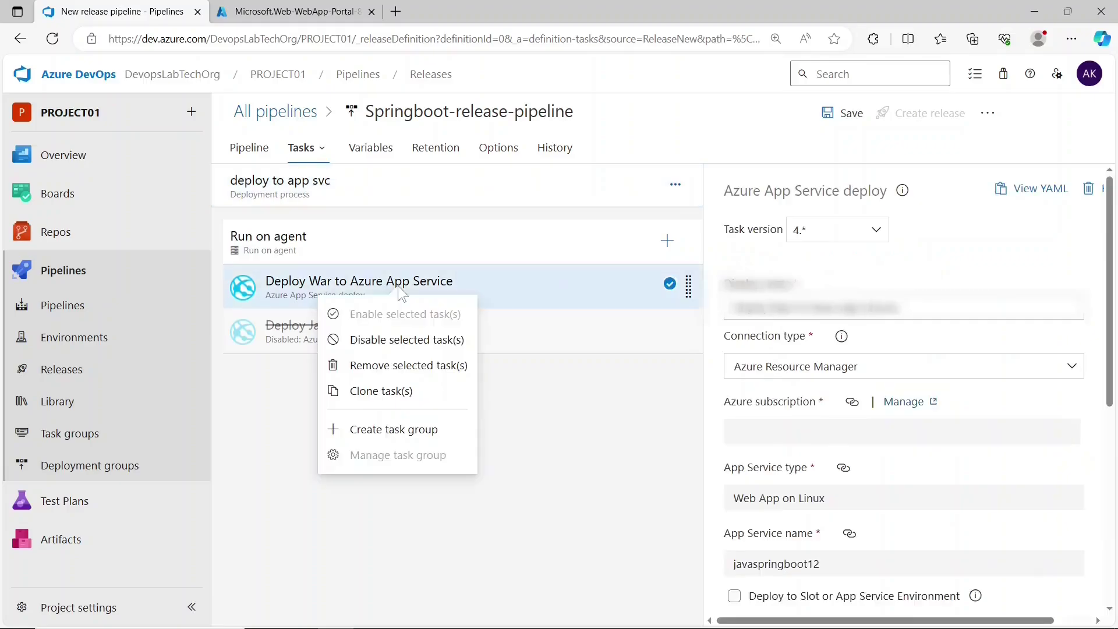
{"action": "left_click", "coordinate": [380, 341]}
{"action": "right_click", "coordinate": [457, 331]}
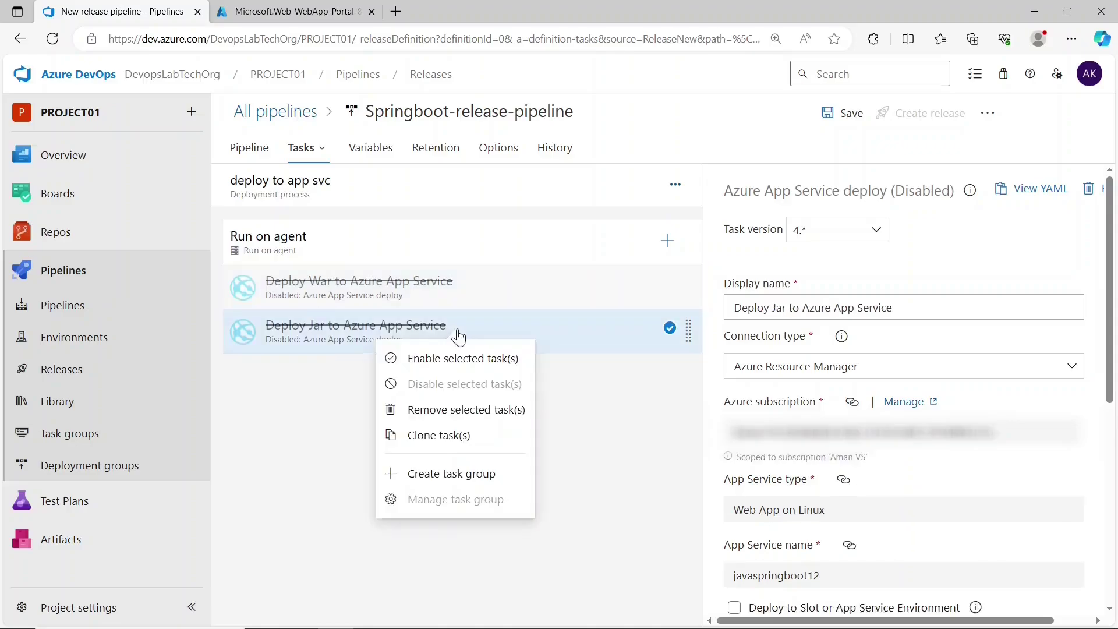
{"action": "left_click", "coordinate": [453, 359]}
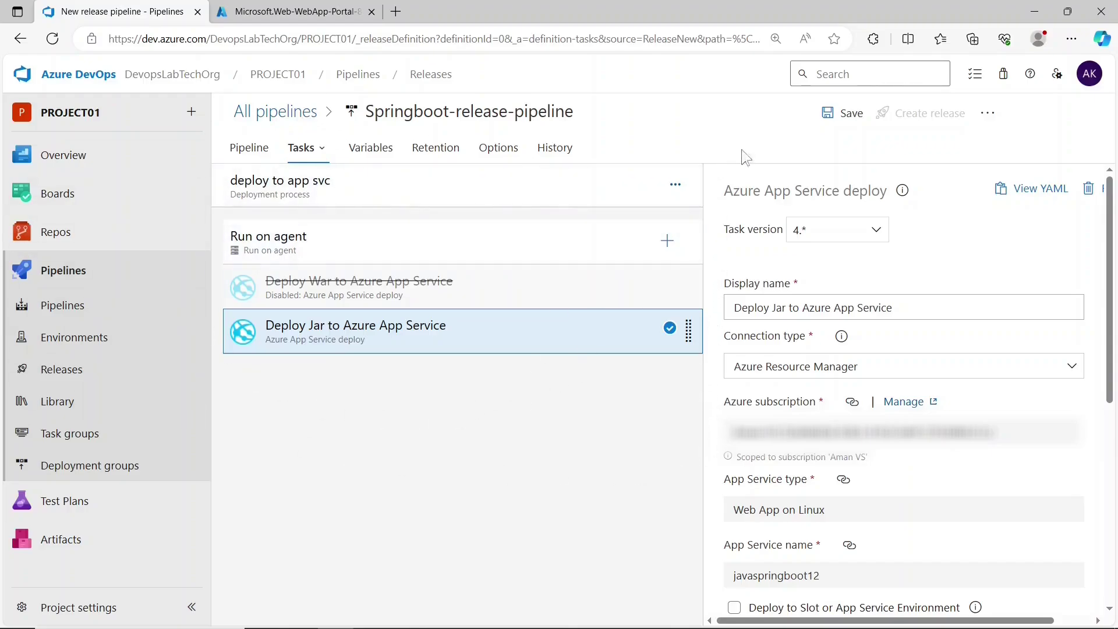
{"action": "left_click", "coordinate": [852, 114]}
{"action": "left_click", "coordinate": [633, 437]}
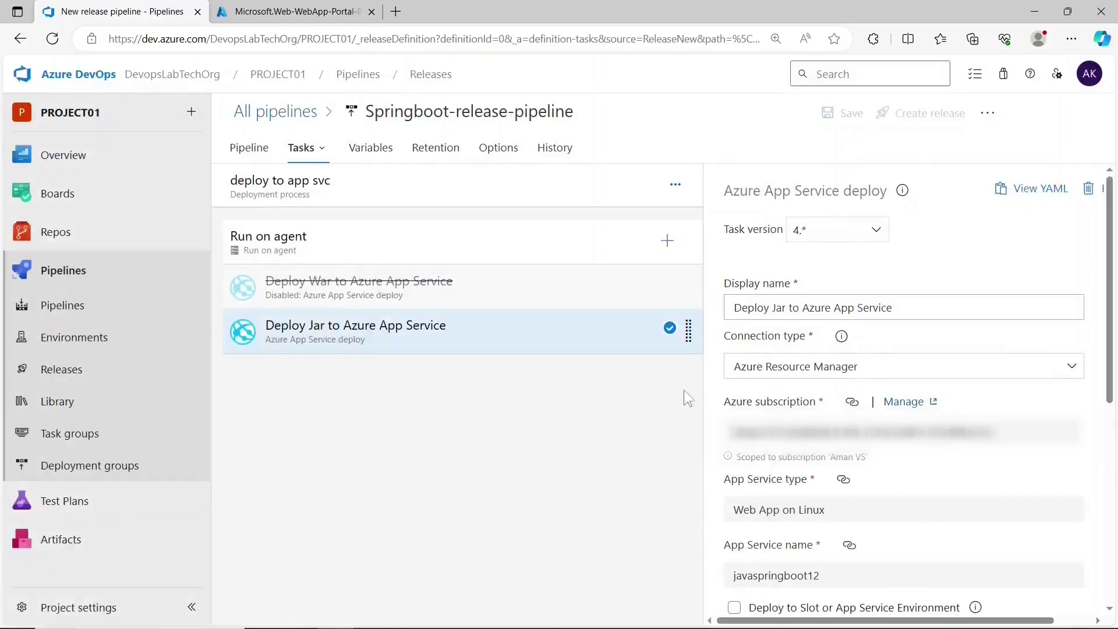
{"action": "left_click", "coordinate": [916, 124]}
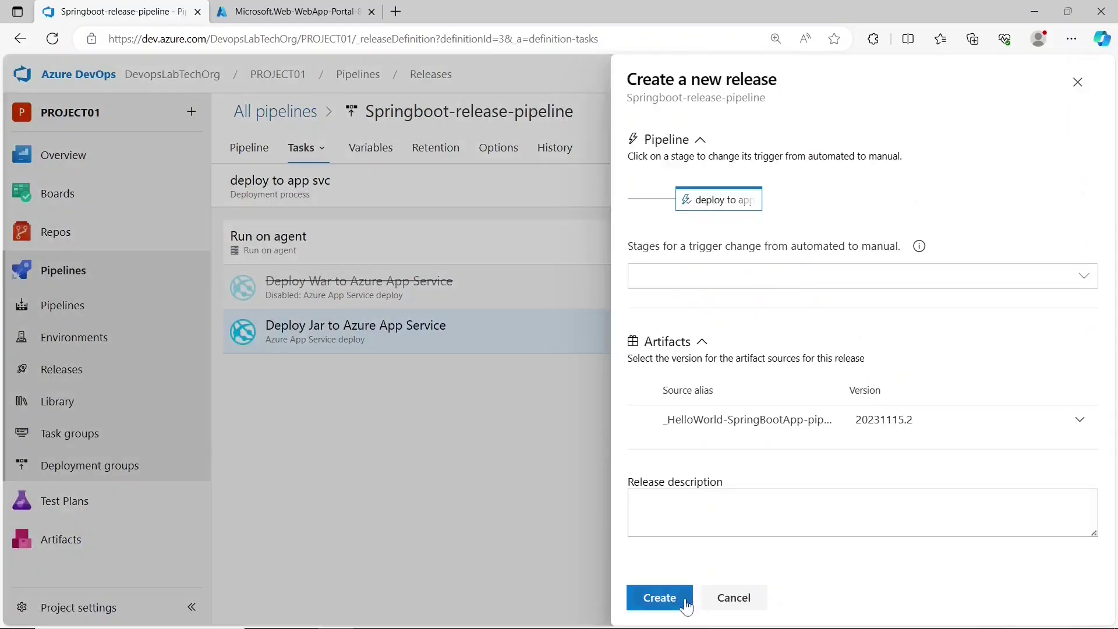
- Create Release-1, check the 'deploy to app svc' stage logs, then switch to javaspringboot12's overview
{"action": "left_click", "coordinate": [681, 600]}
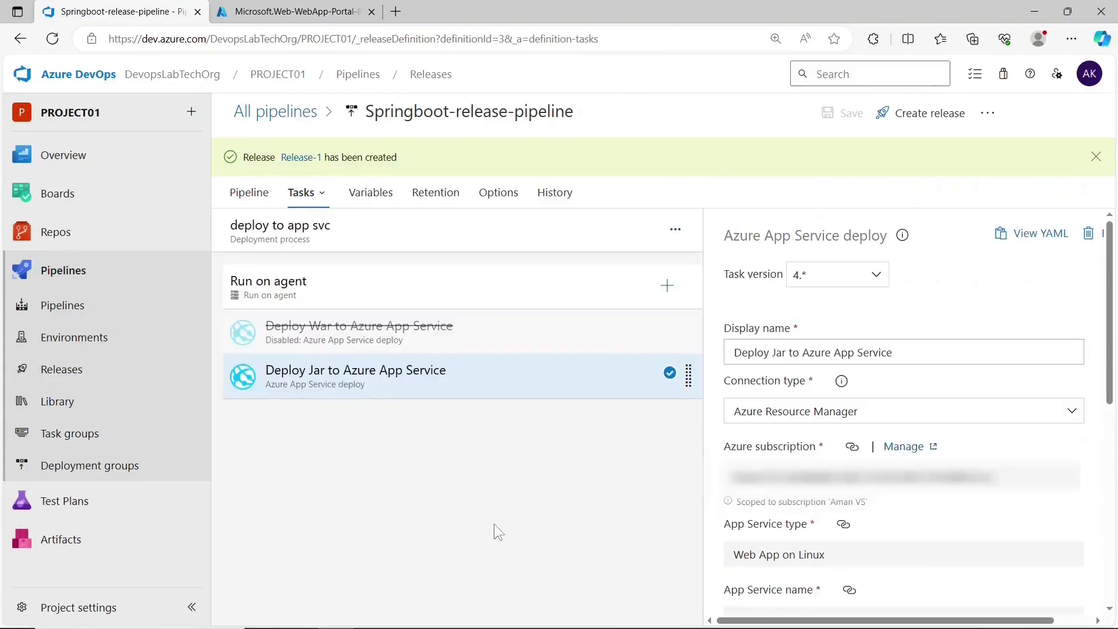
{"action": "left_click", "coordinate": [315, 158]}
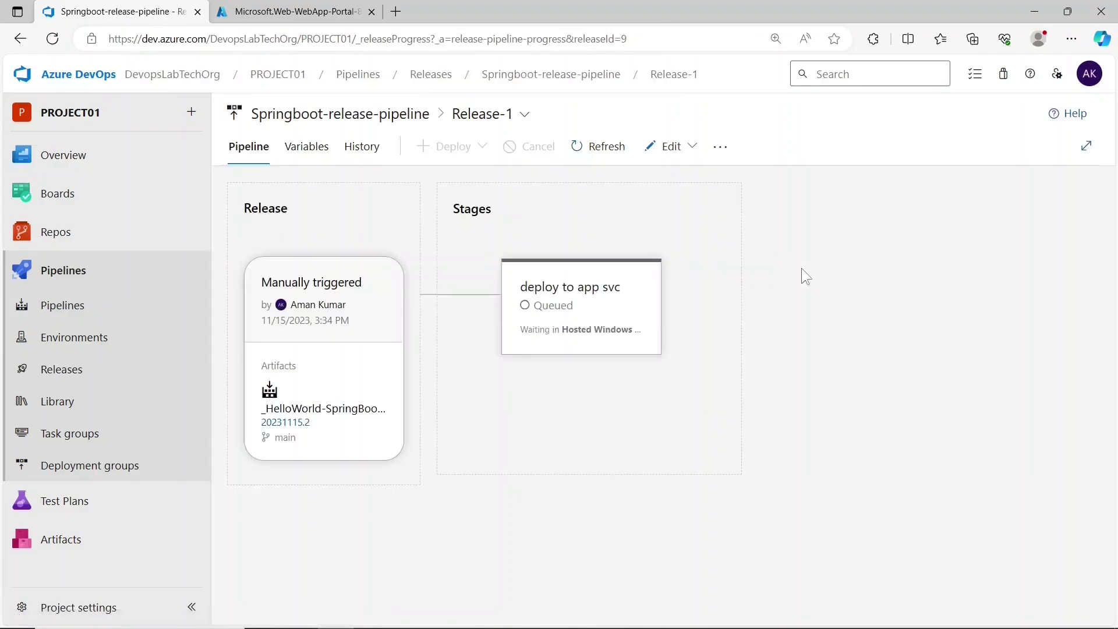
{"action": "mouse_move", "coordinate": [600, 314]}
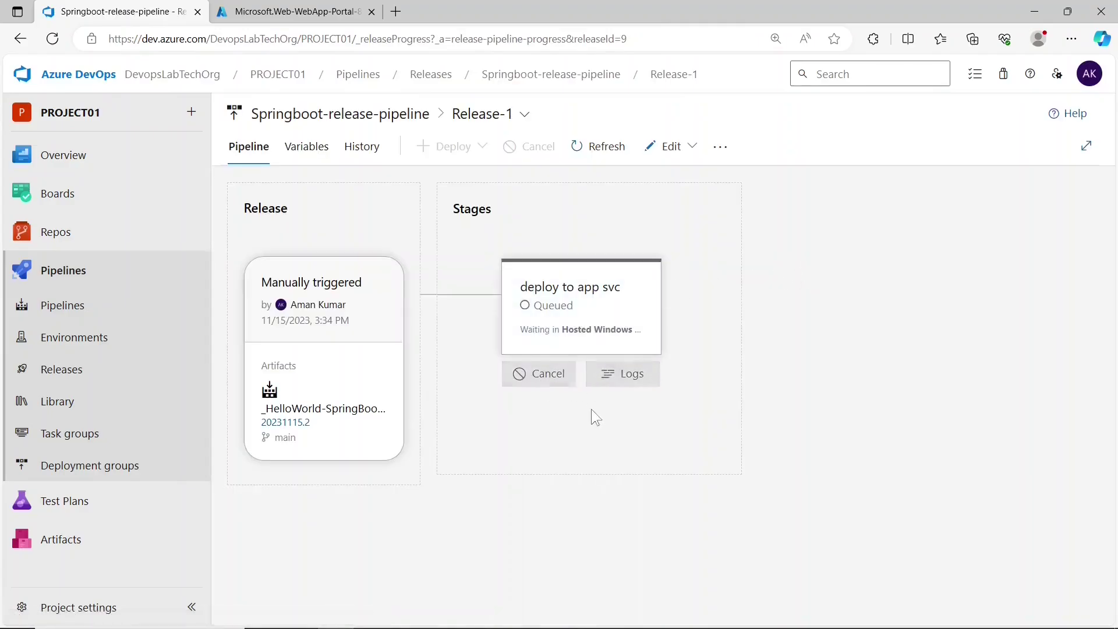
{"action": "left_click", "coordinate": [603, 310]}
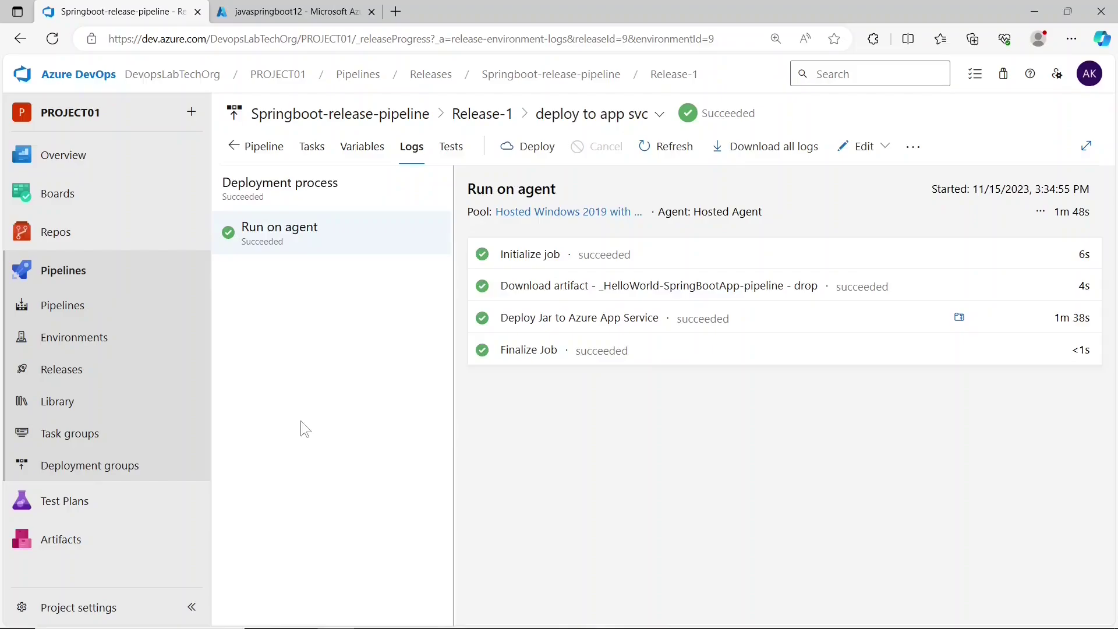
{"action": "left_click", "coordinate": [294, 12]}
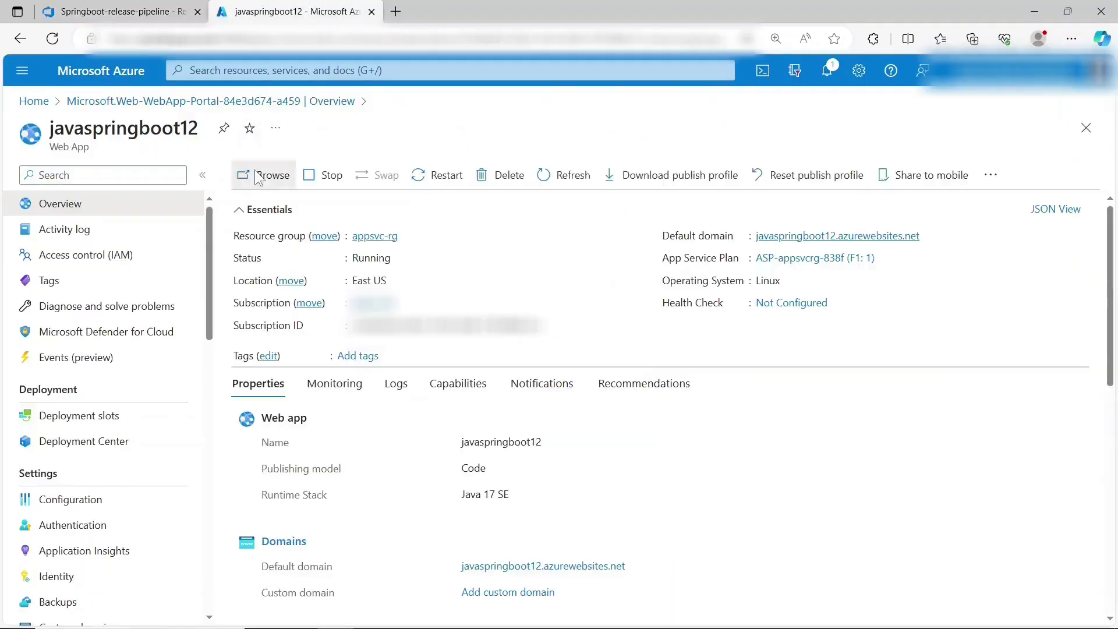
- Browse javaspringboot12, then append /hello to its URL to see 'Hello, World!' enlarged
{"action": "left_click", "coordinate": [257, 173]}
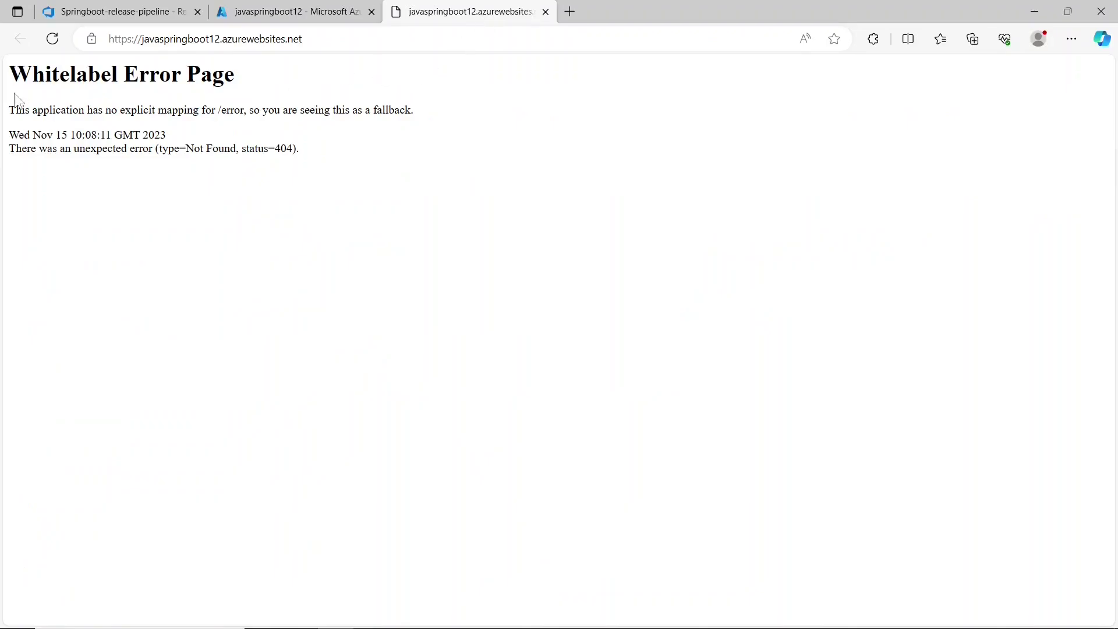
{"action": "left_click_drag", "start_coordinate": [9, 73], "coordinate": [238, 82]}
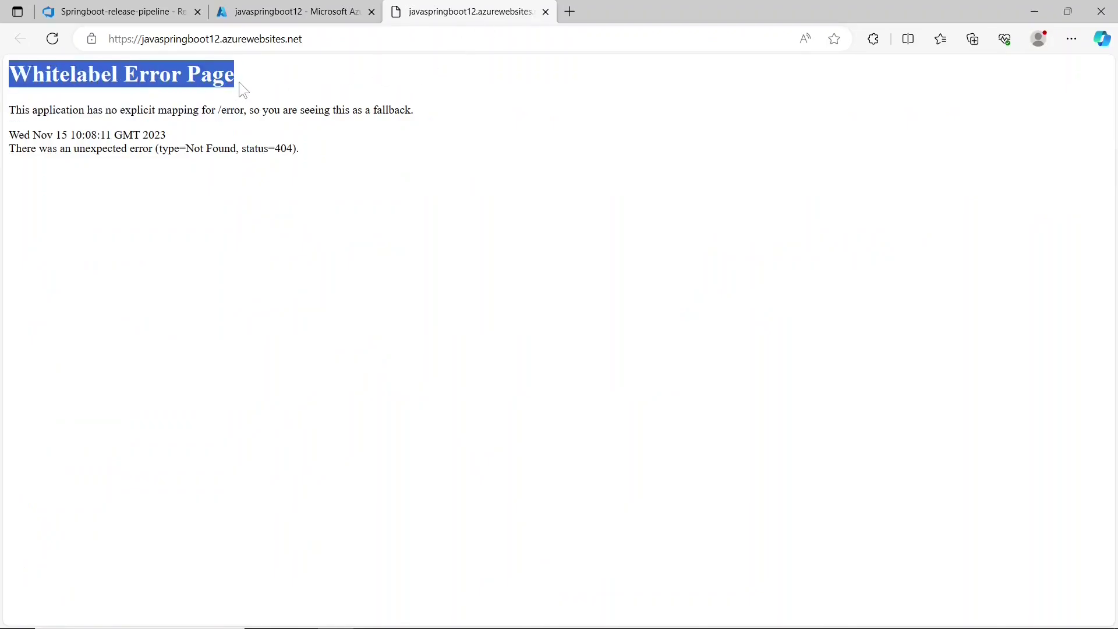
{"action": "left_click", "coordinate": [239, 82]}
{"action": "left_click", "coordinate": [330, 37]}
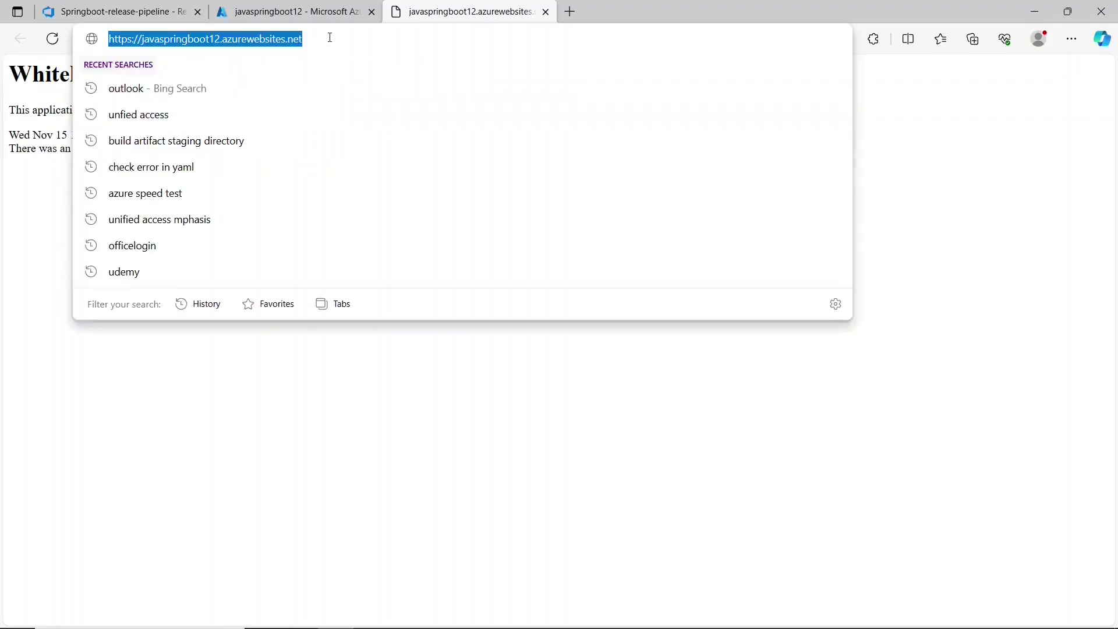
{"action": "left_click", "coordinate": [329, 37]}
{"action": "type", "text": "/h"}
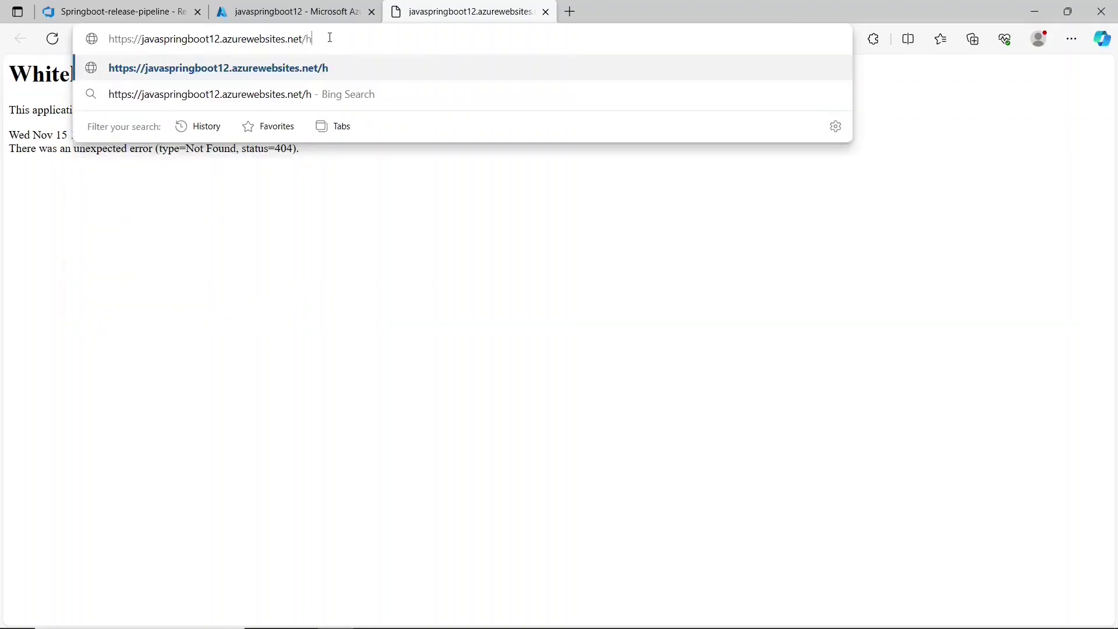
{"action": "type", "text": "ello"}
{"action": "key", "text": "Return"}
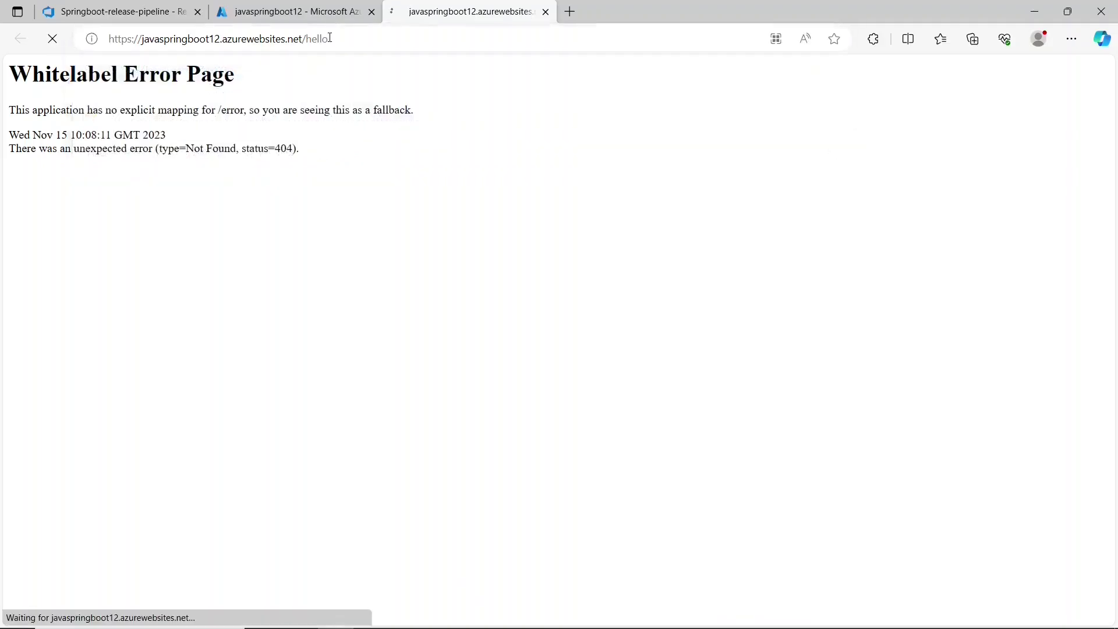
{"action": "key", "text": "ctrl+plus"}
{"action": "key", "text": "ctrl+plus"}
{"action": "key", "text": "ctrl+plus"}
{"action": "key", "text": "ctrl+plus"}
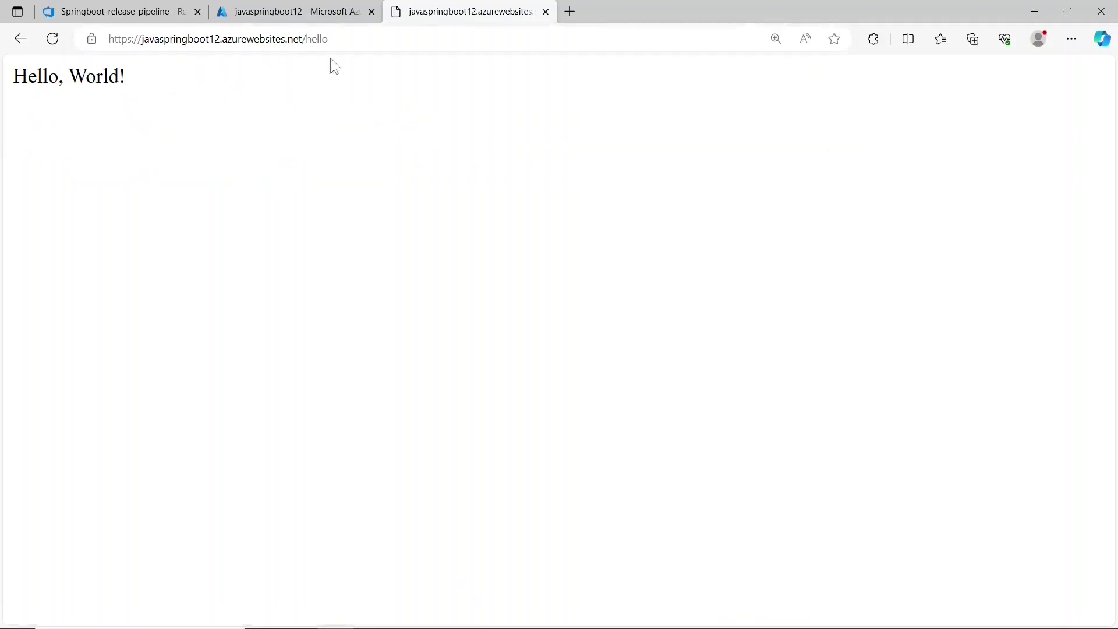
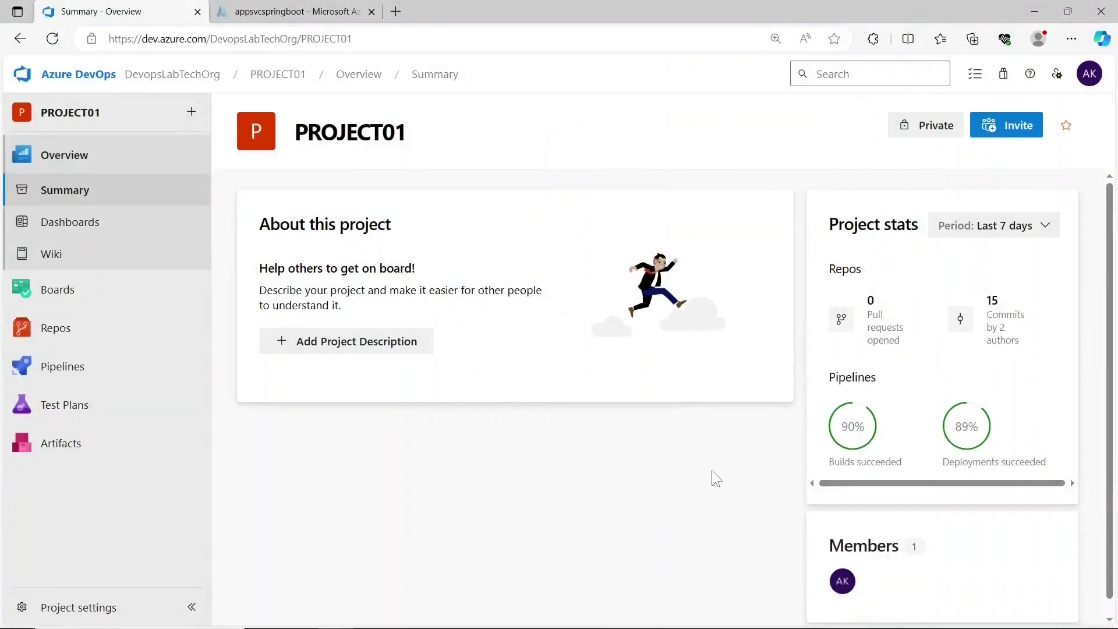
- From the repository files, go to PROJECT01's Pipelines list and start a New pipeline
{"action": "left_click", "coordinate": [116, 328]}
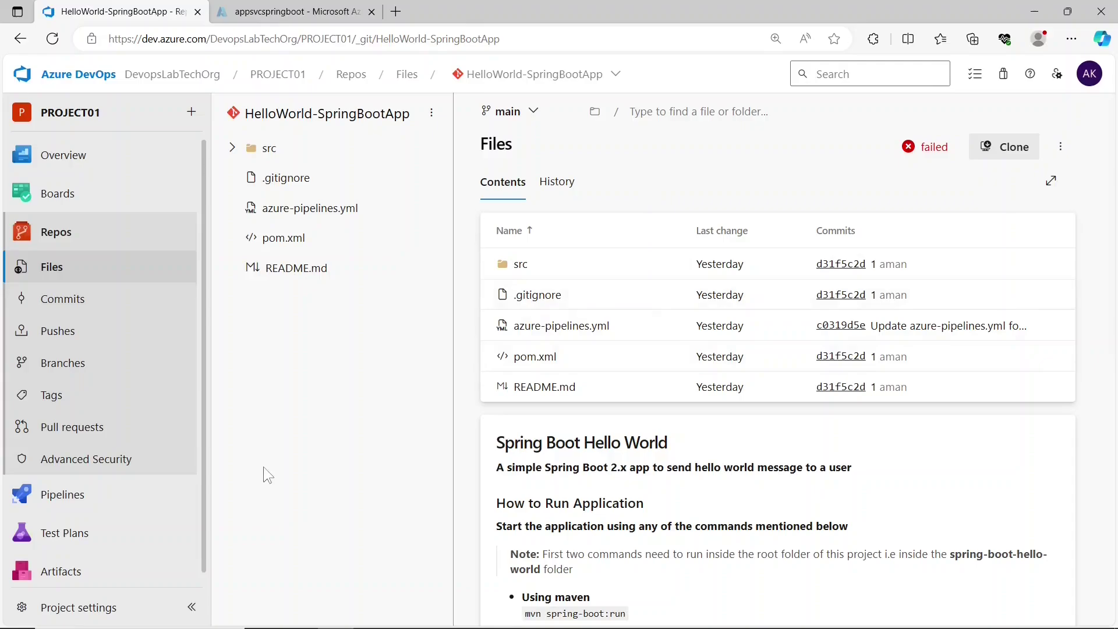
{"action": "left_click", "coordinate": [167, 493]}
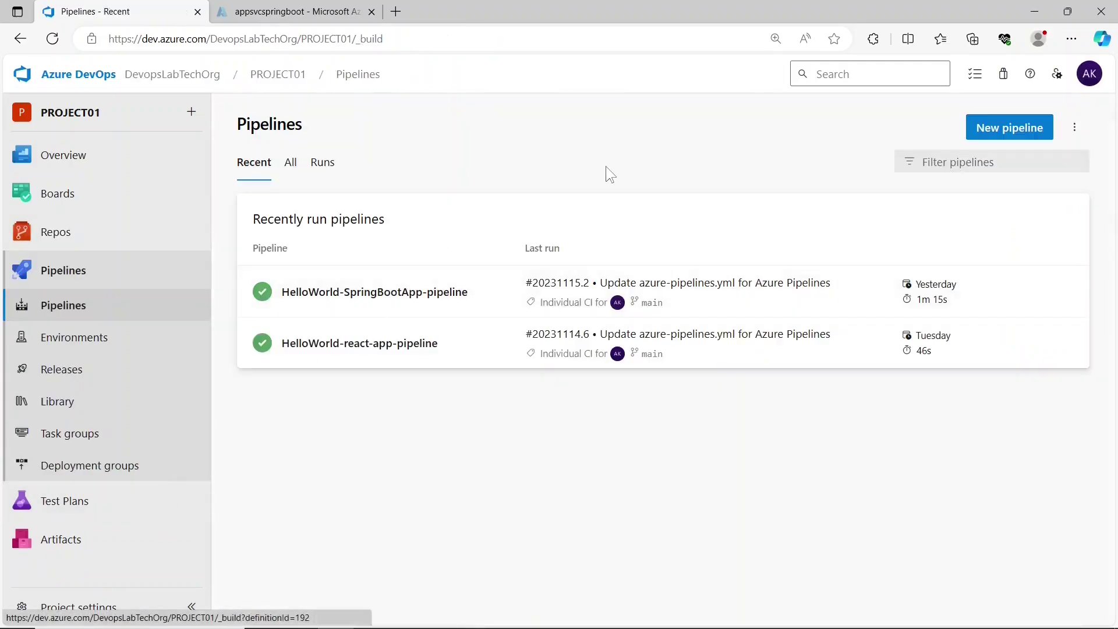
{"action": "left_click", "coordinate": [999, 129]}
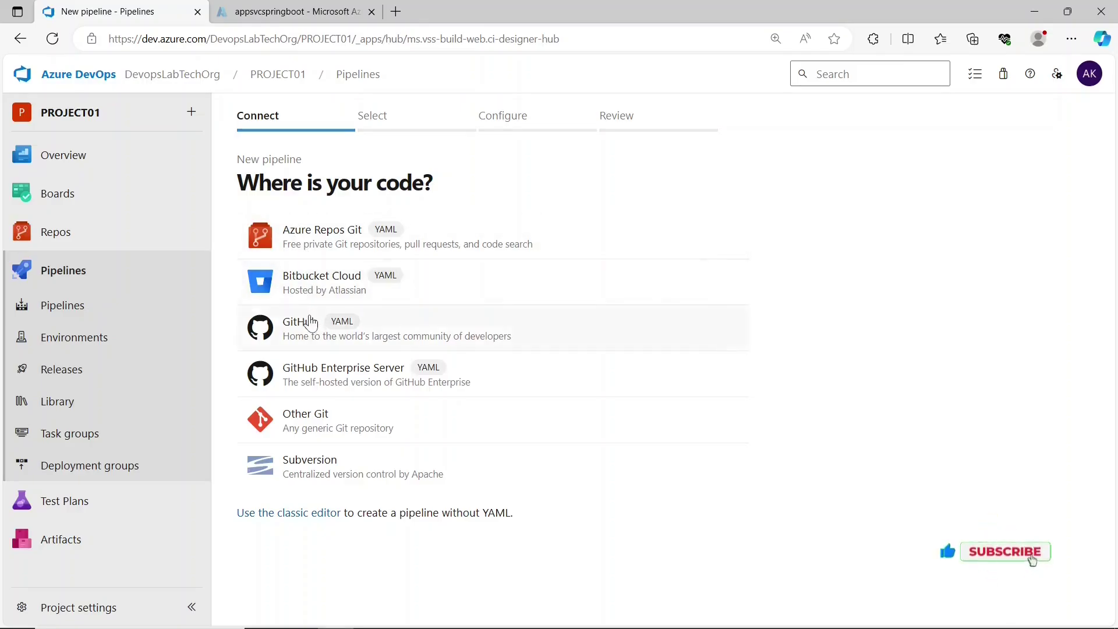
- Use the classic editor with HelloWorld-SpringBootApp on main and apply the Maven template
{"action": "left_click", "coordinate": [290, 514]}
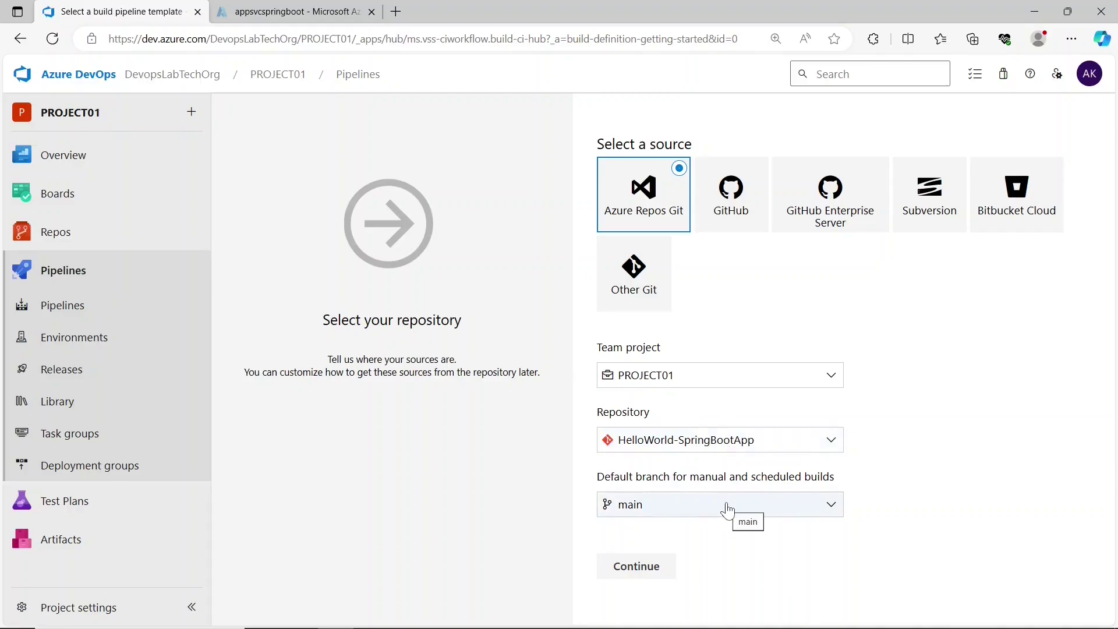
{"action": "left_click", "coordinate": [651, 564]}
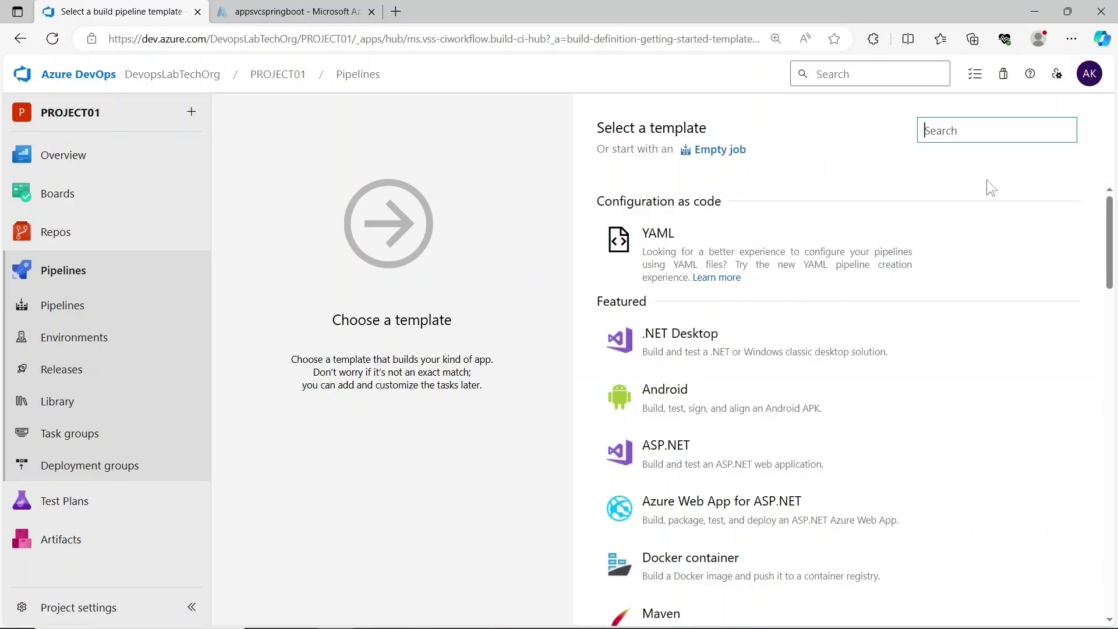
{"action": "scroll", "coordinate": [1116, 242], "scroll_direction": "down", "scroll_amount": 4}
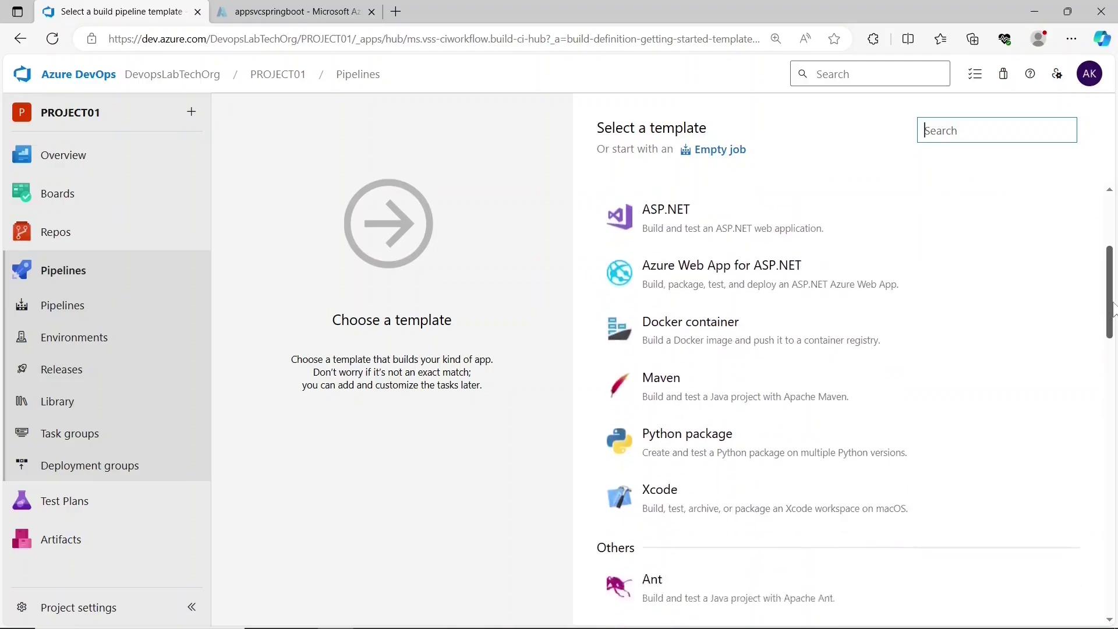
{"action": "left_click", "coordinate": [651, 389]}
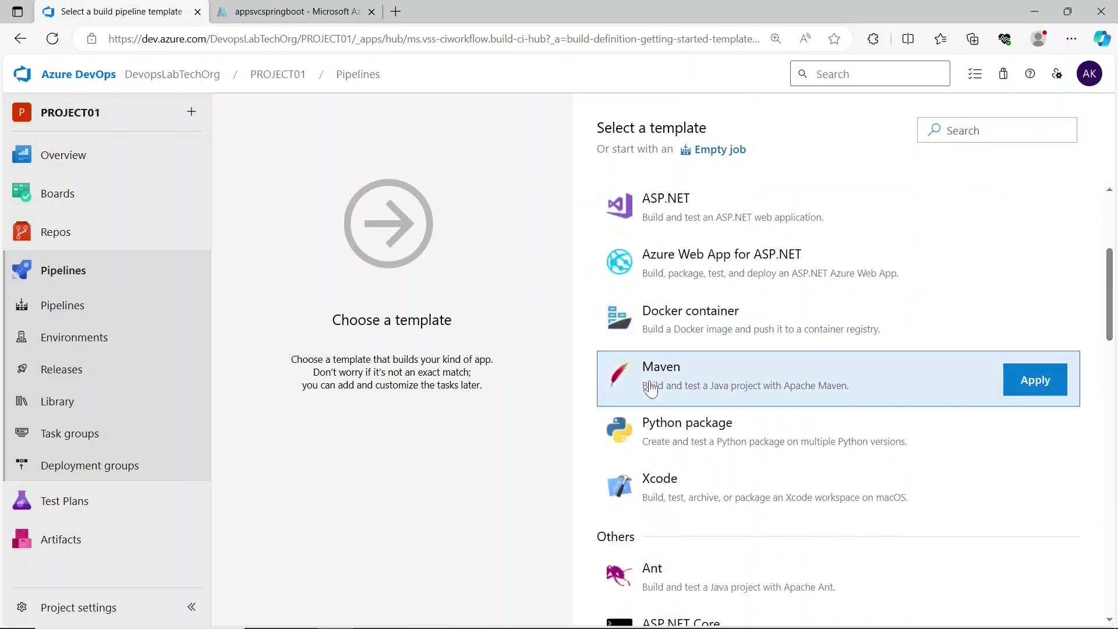
{"action": "left_click", "coordinate": [1030, 389]}
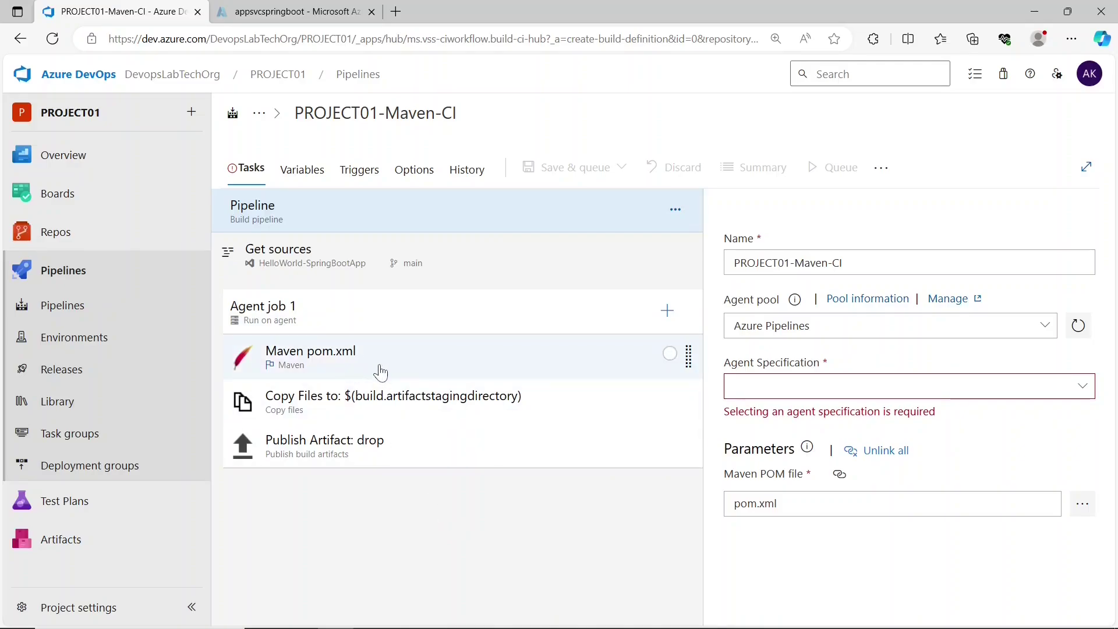
- Review the Maven, Copy Files (**/*.jar) and Publish Artifact: drop task settings
{"action": "left_click", "coordinate": [382, 373]}
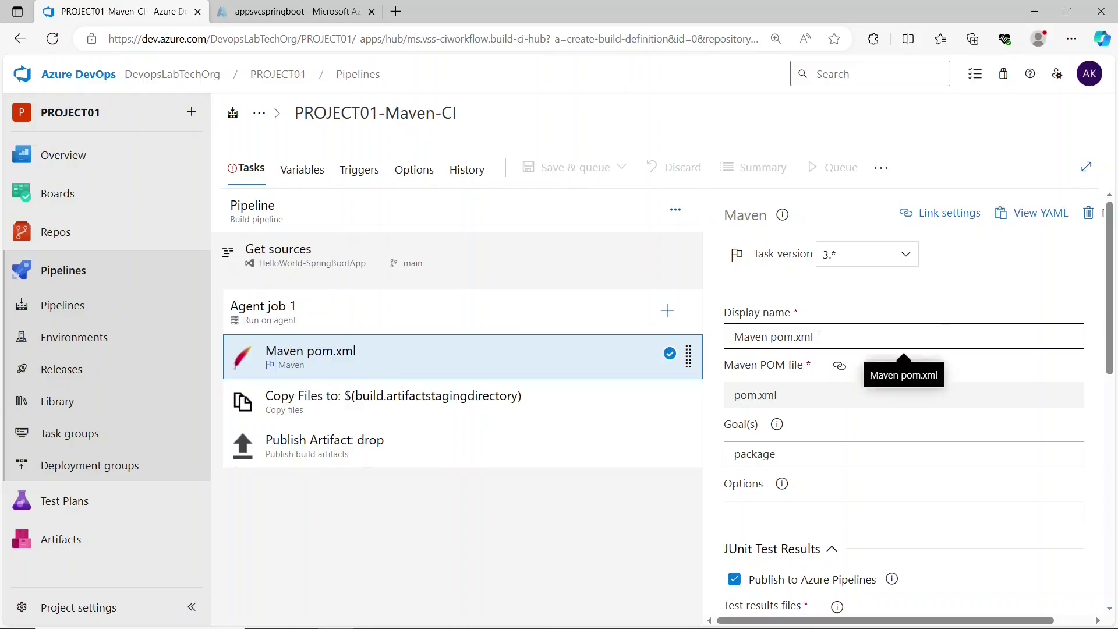
{"action": "scroll", "coordinate": [1113, 359], "scroll_direction": "down", "scroll_amount": 2}
{"action": "left_click", "coordinate": [465, 359]}
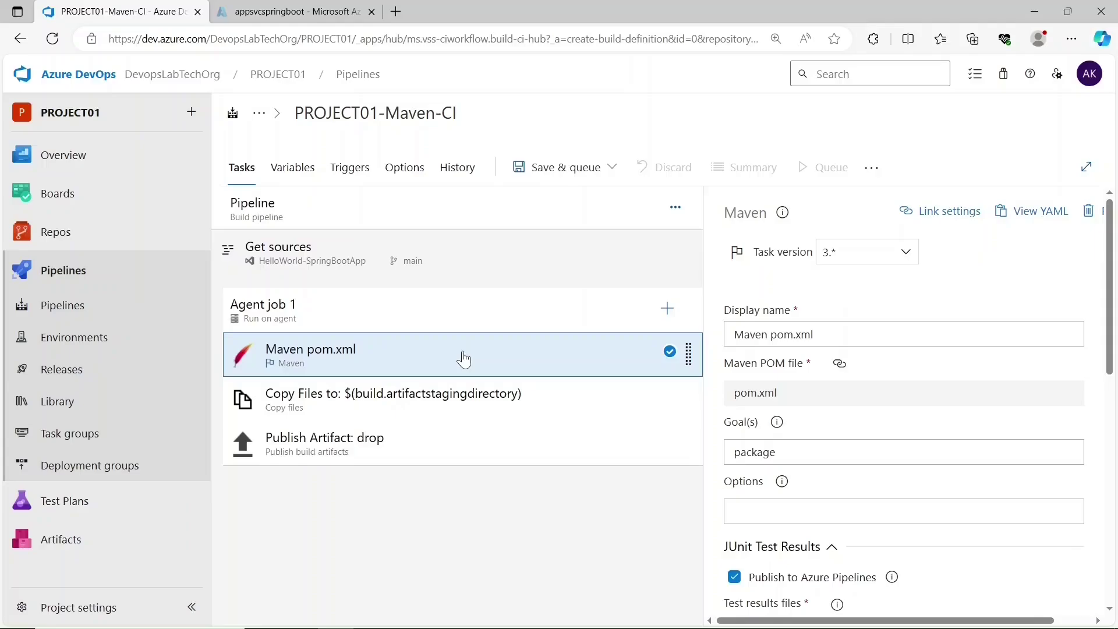
{"action": "left_click", "coordinate": [408, 402]}
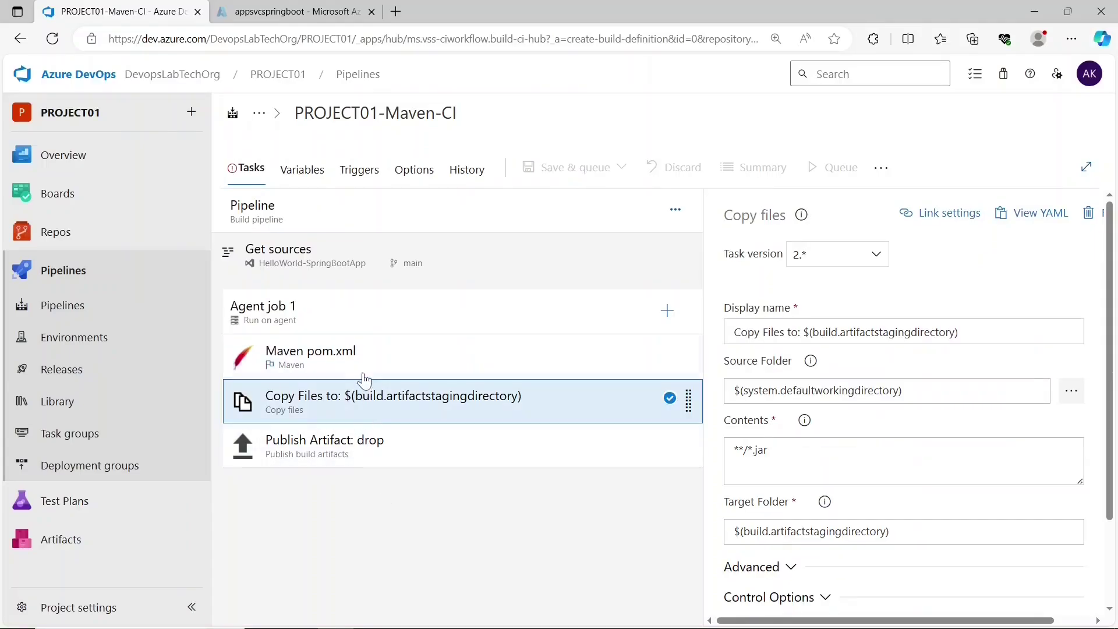
{"action": "left_click", "coordinate": [782, 449]}
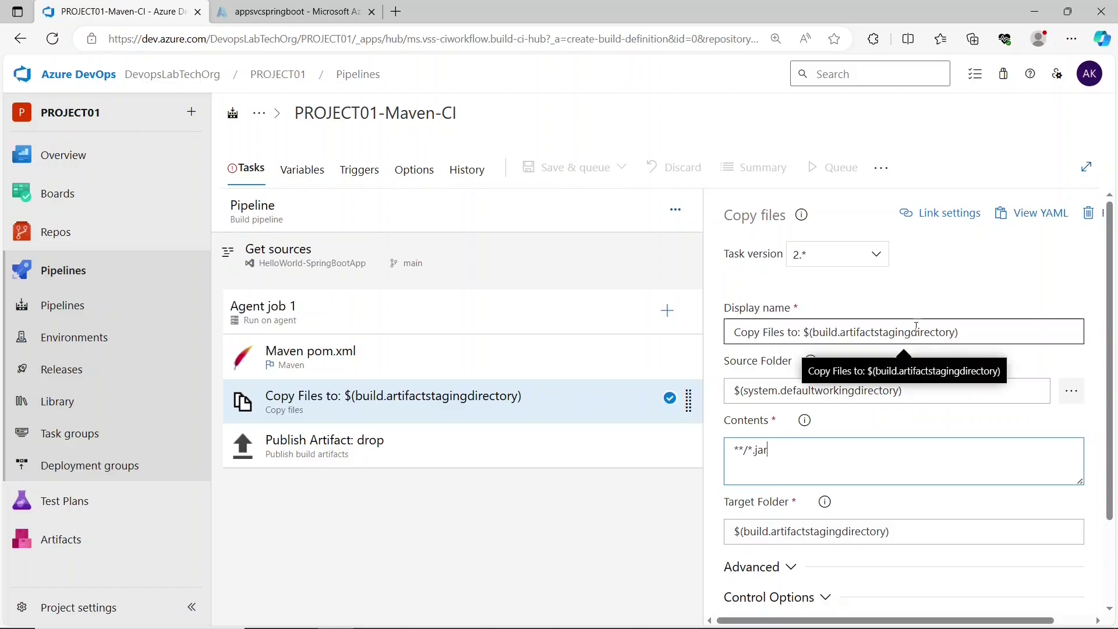
{"action": "left_click", "coordinate": [476, 564]}
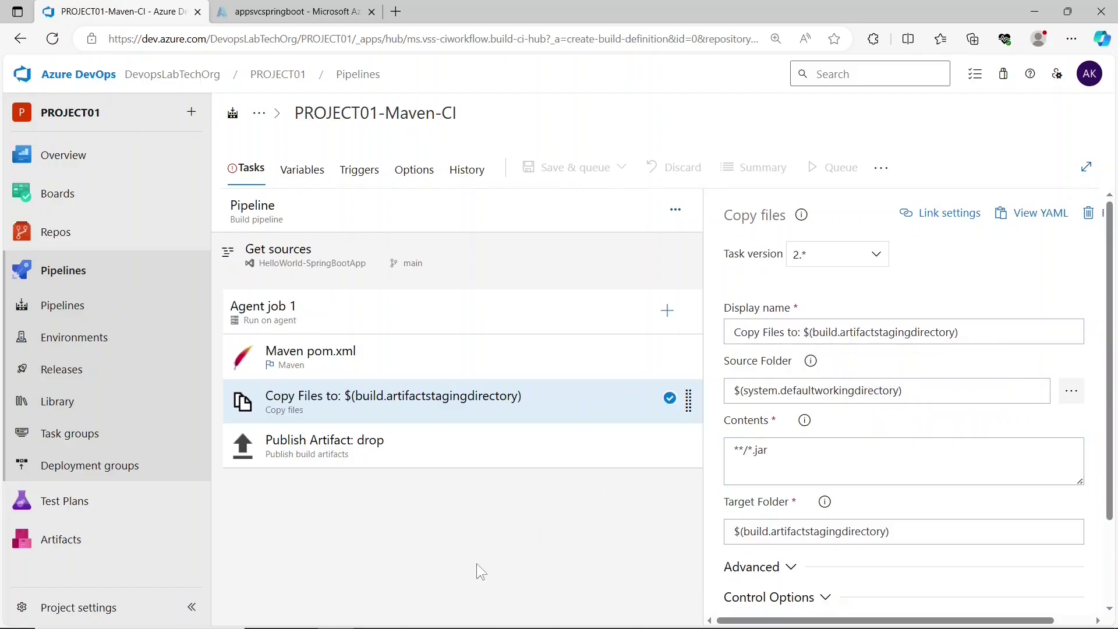
{"action": "left_click", "coordinate": [451, 438]}
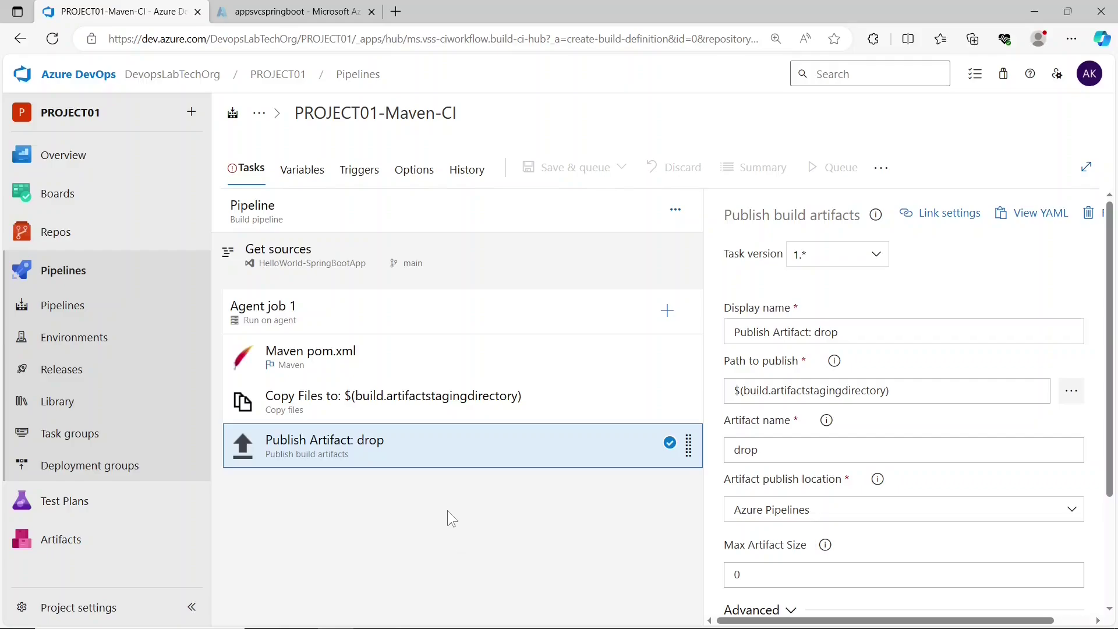
- Set the pipeline's agent specification to ubuntu latest and save the pipeline
{"action": "left_click", "coordinate": [428, 232]}
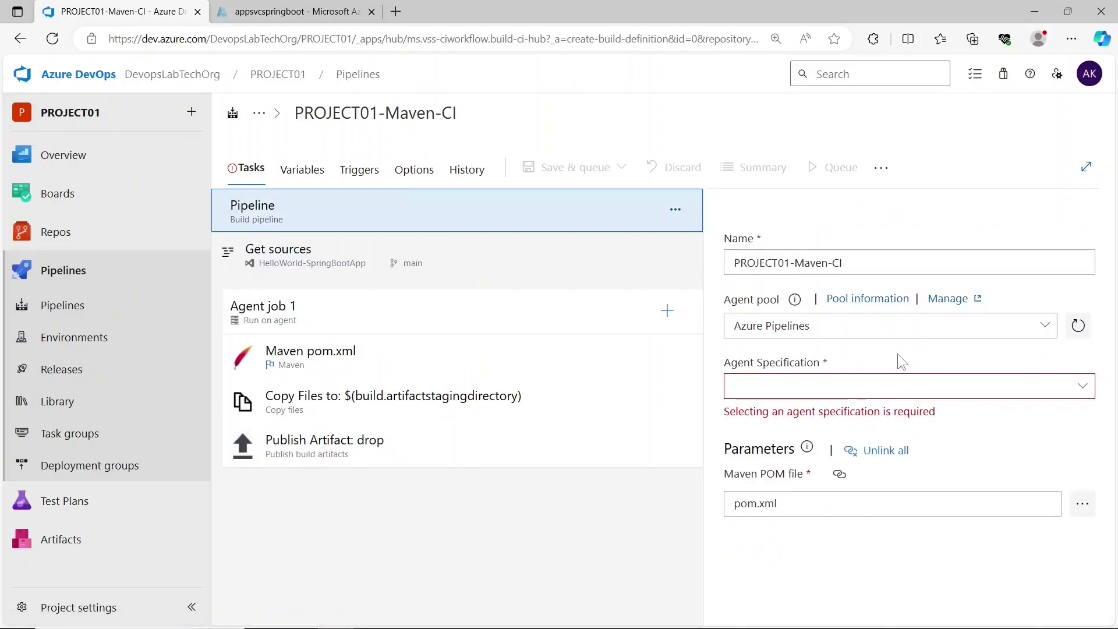
{"action": "left_click", "coordinate": [1085, 389]}
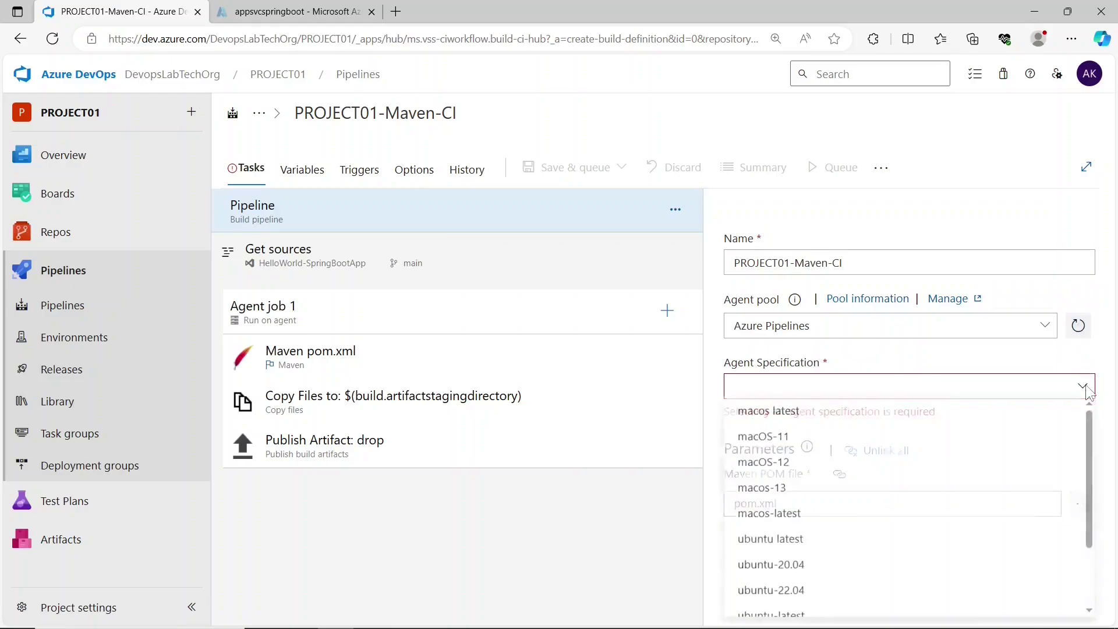
{"action": "left_click", "coordinate": [781, 542]}
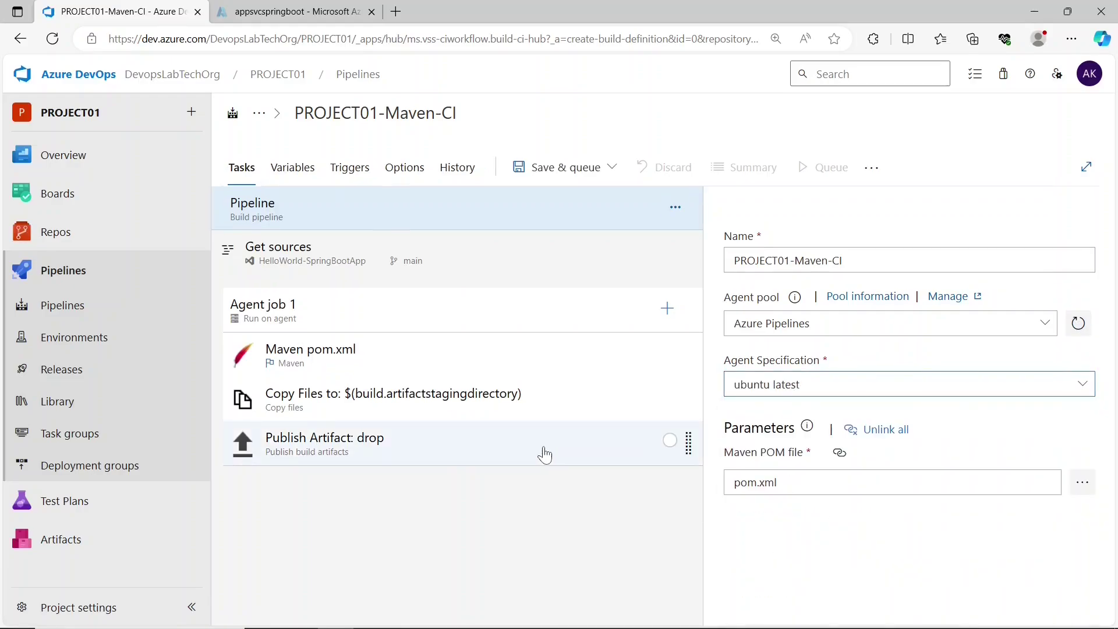
{"action": "left_click", "coordinate": [1078, 383]}
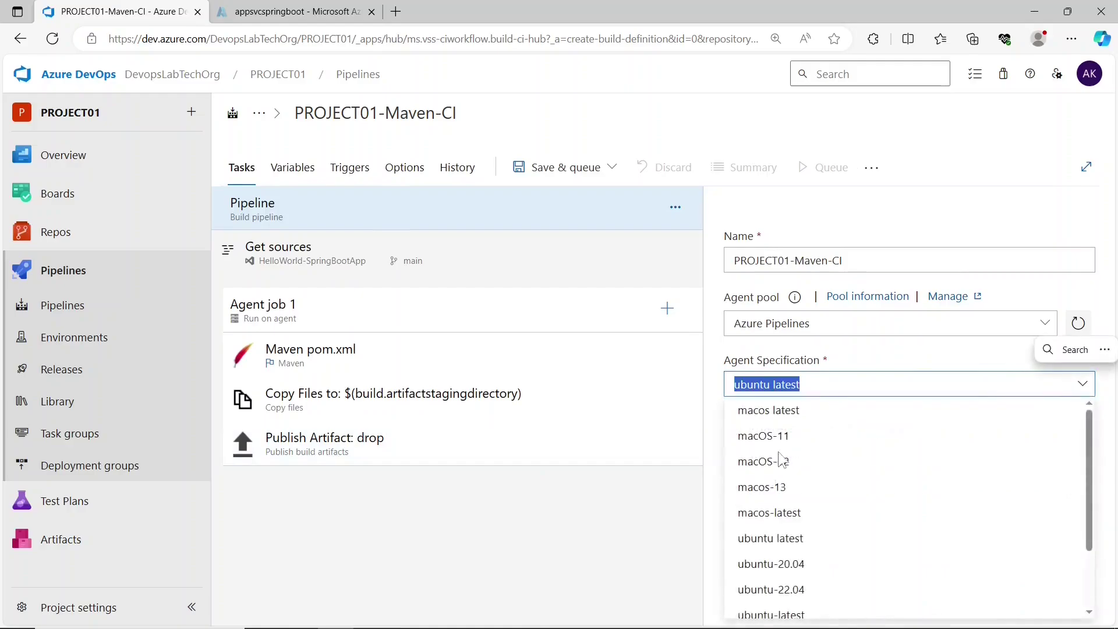
{"action": "left_click", "coordinate": [657, 519]}
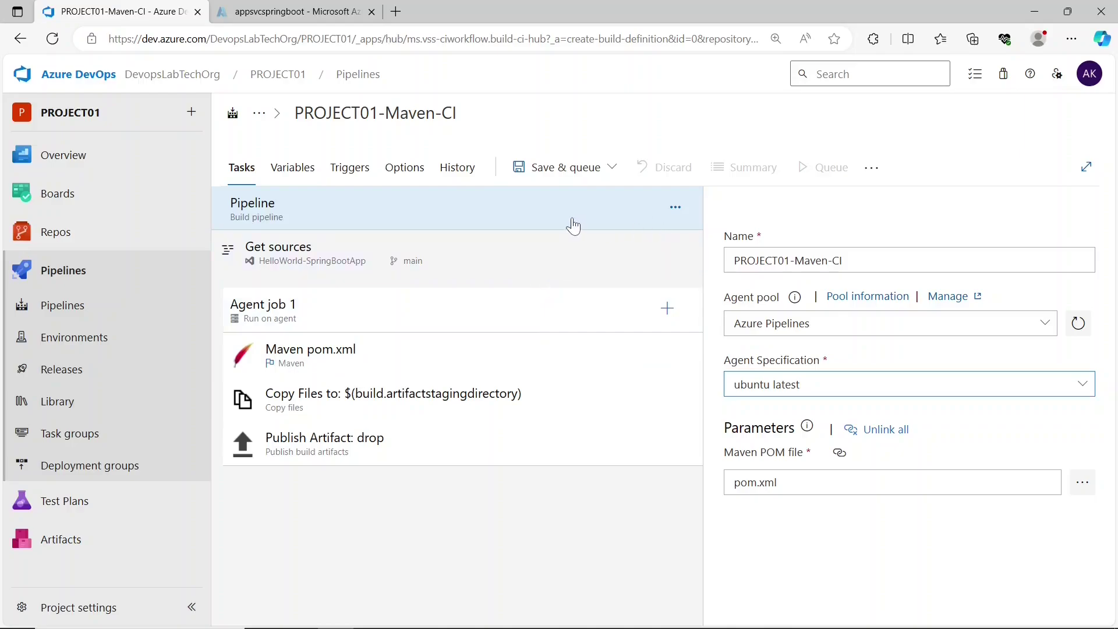
{"action": "left_click", "coordinate": [560, 169]}
{"action": "left_click", "coordinate": [527, 226]}
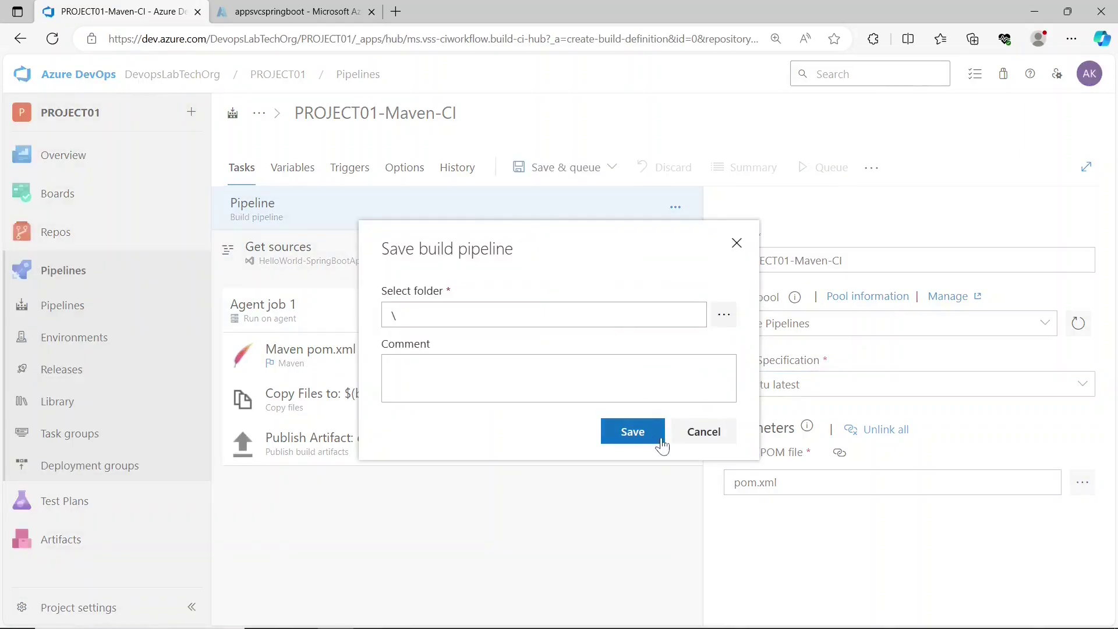
{"action": "left_click", "coordinate": [705, 445]}
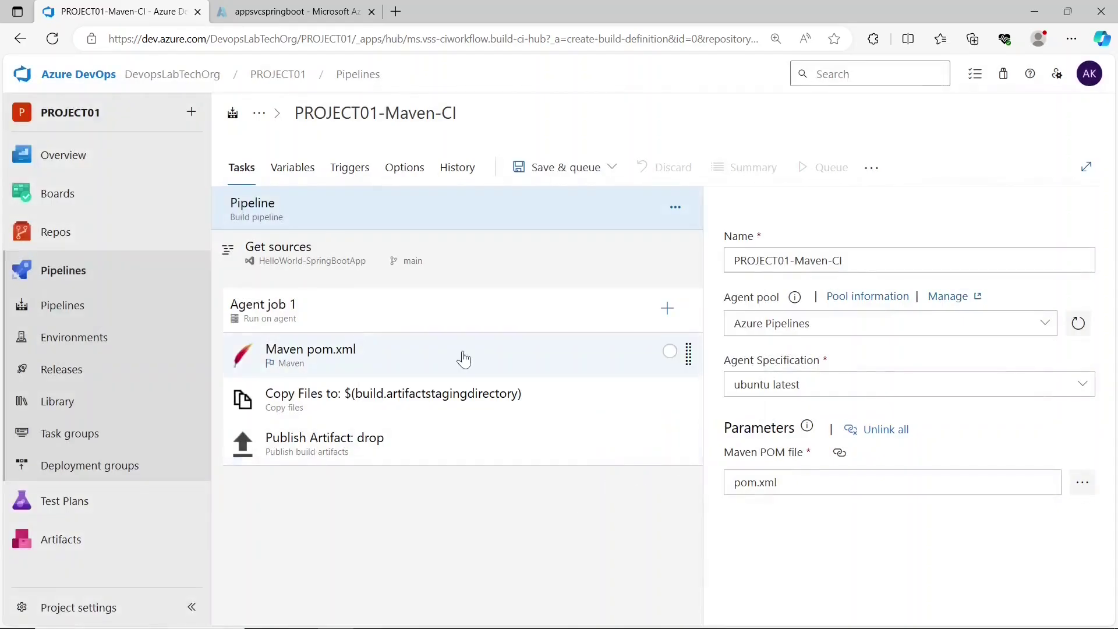
{"action": "left_click", "coordinate": [463, 358]}
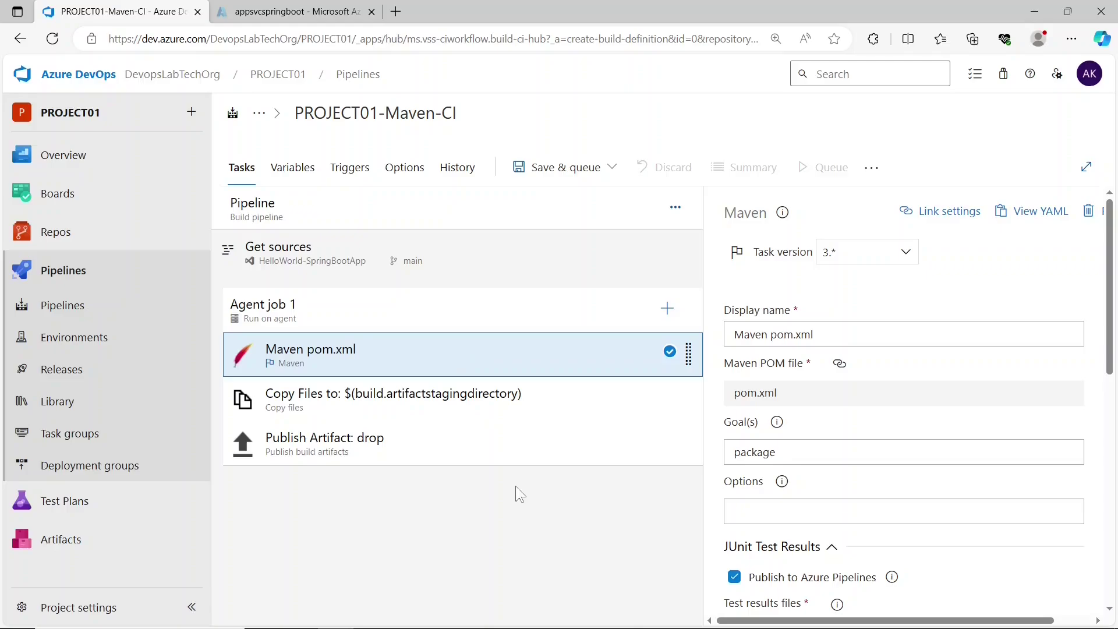
- View the Maven task's YAML
{"action": "left_click", "coordinate": [1019, 221]}
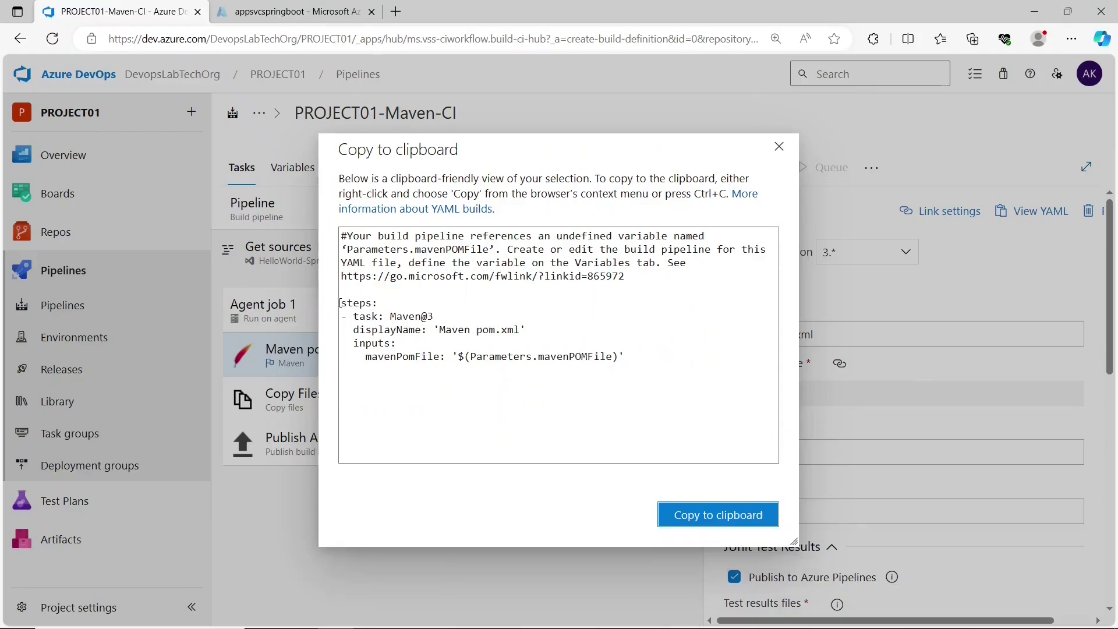
{"action": "left_click_drag", "start_coordinate": [340, 303], "coordinate": [634, 380]}
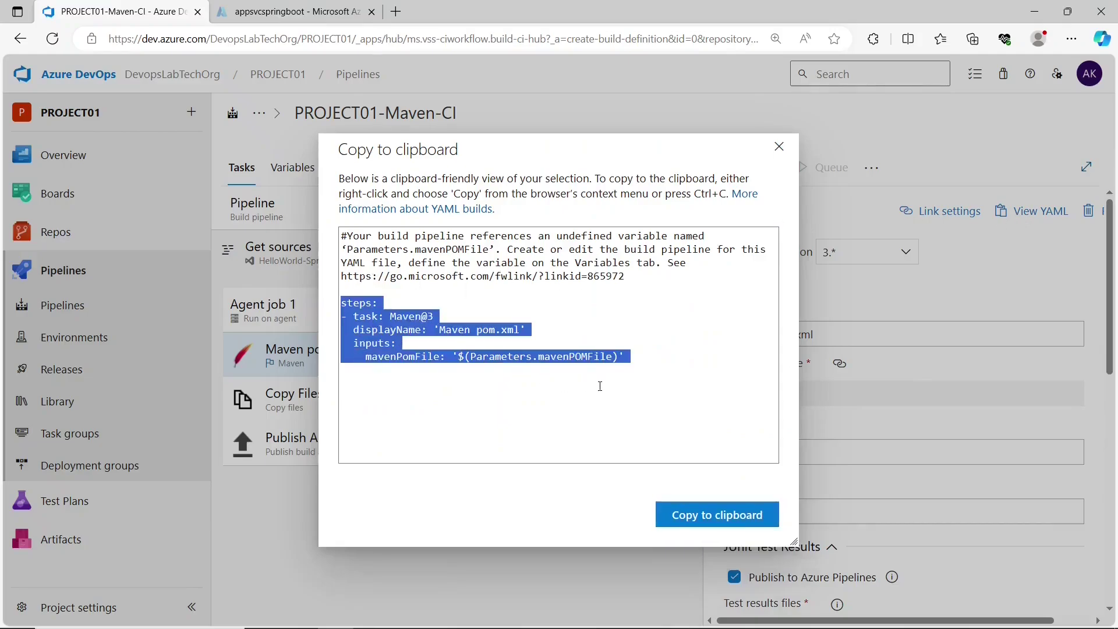
{"action": "left_click", "coordinate": [636, 380]}
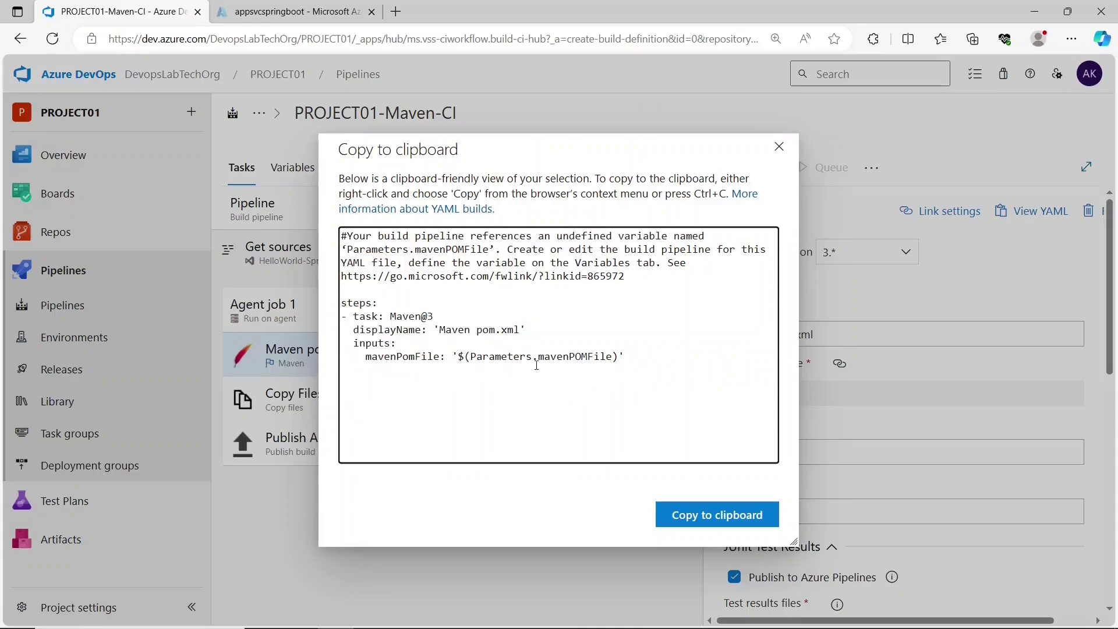
{"action": "left_click", "coordinate": [778, 146]}
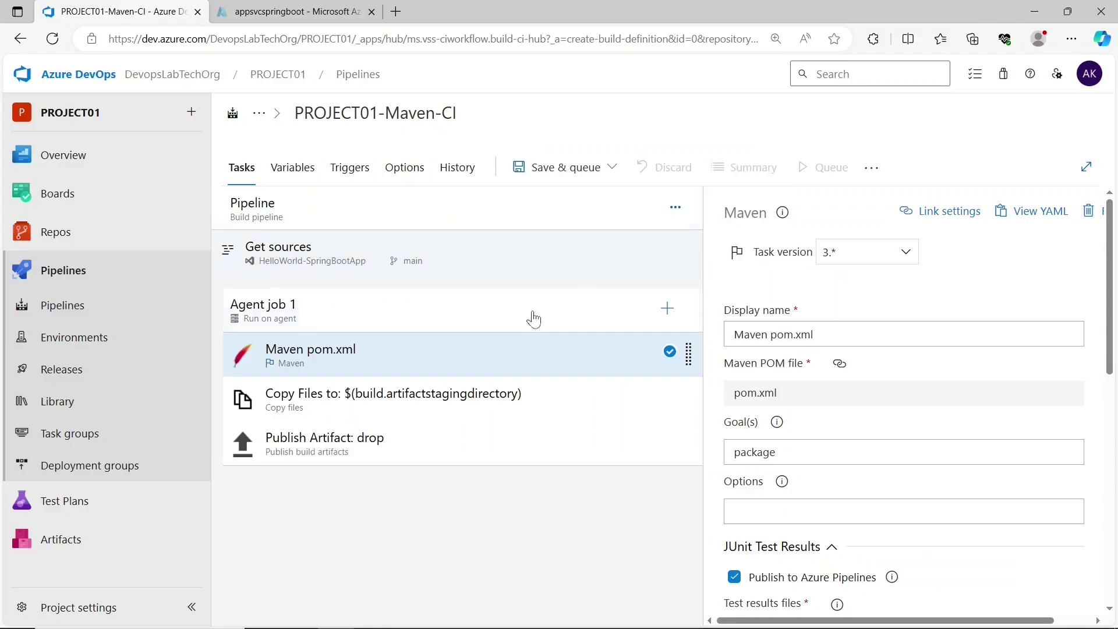
- Review the Copy Files task YAML, including its SourceFolder and TargetFolder lines
{"action": "left_click", "coordinate": [434, 408]}
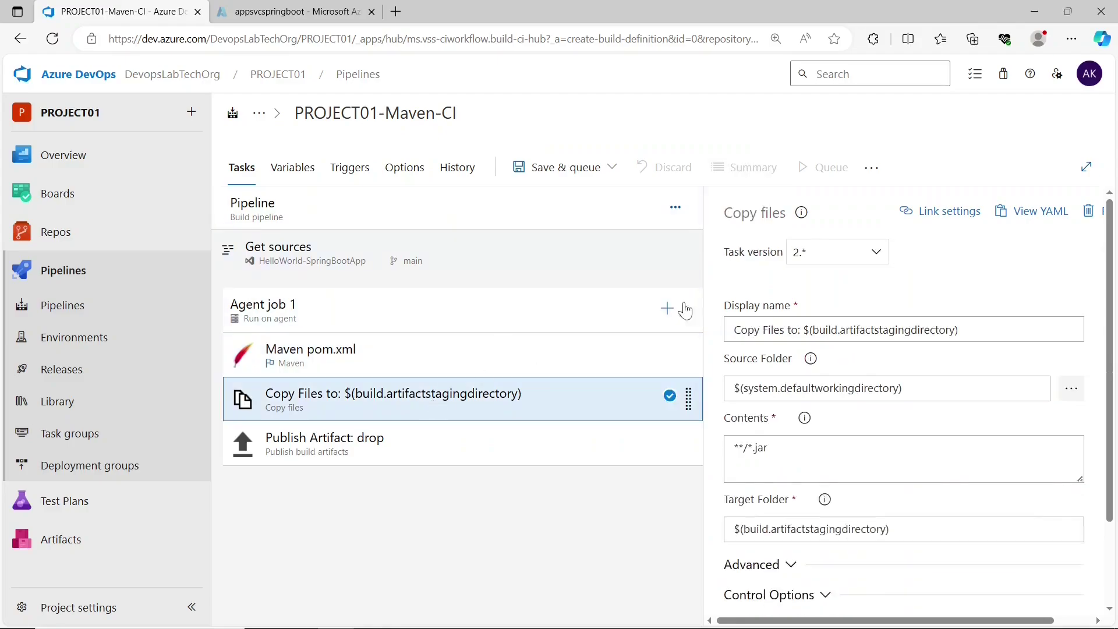
{"action": "left_click", "coordinate": [1029, 215]}
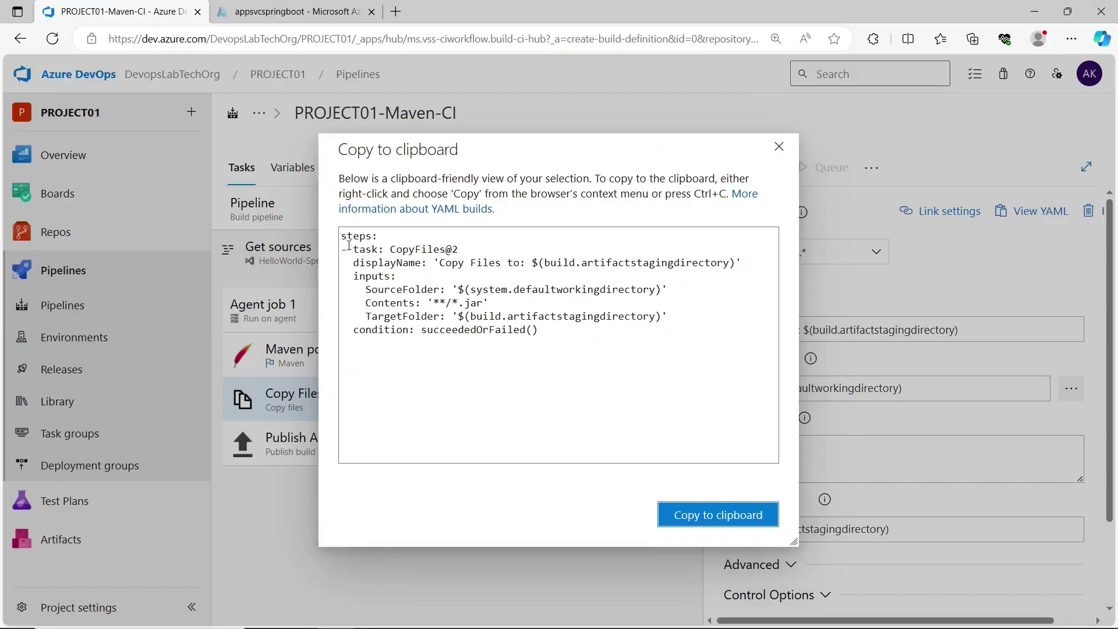
{"action": "left_click_drag", "start_coordinate": [342, 235], "coordinate": [551, 347]}
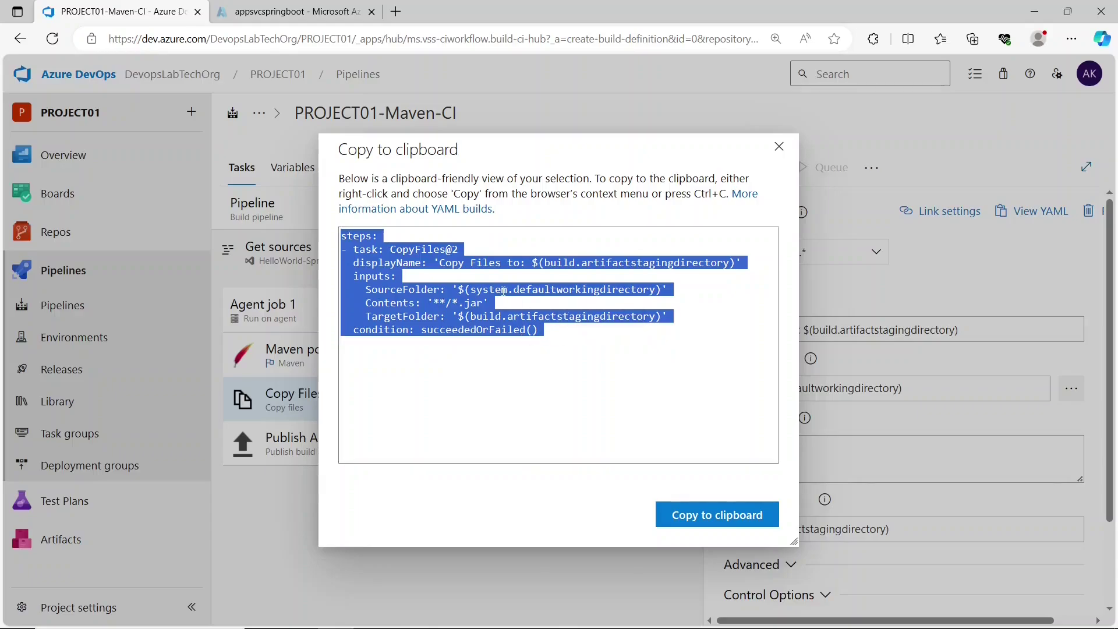
{"action": "left_click", "coordinate": [474, 261]}
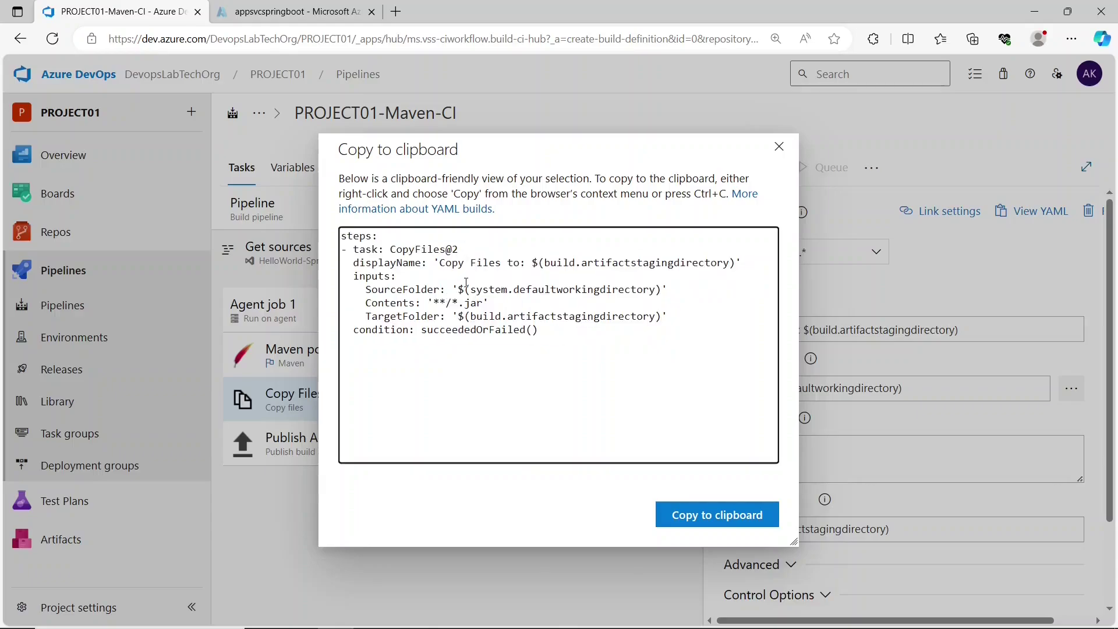
{"action": "left_click_drag", "start_coordinate": [467, 283], "coordinate": [662, 293]}
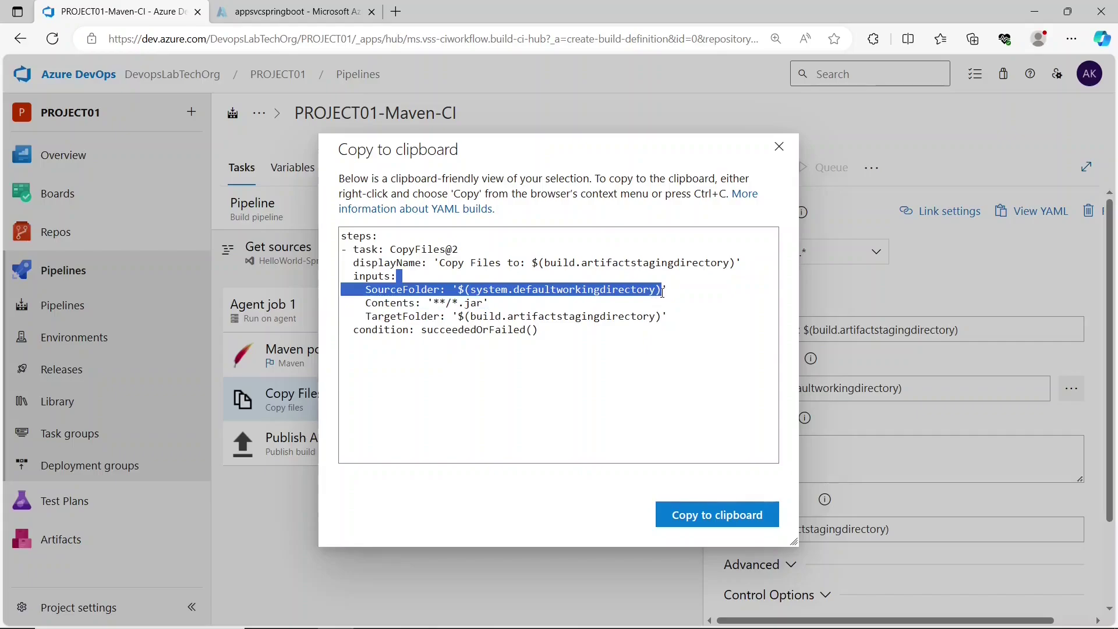
{"action": "left_click", "coordinate": [499, 298]}
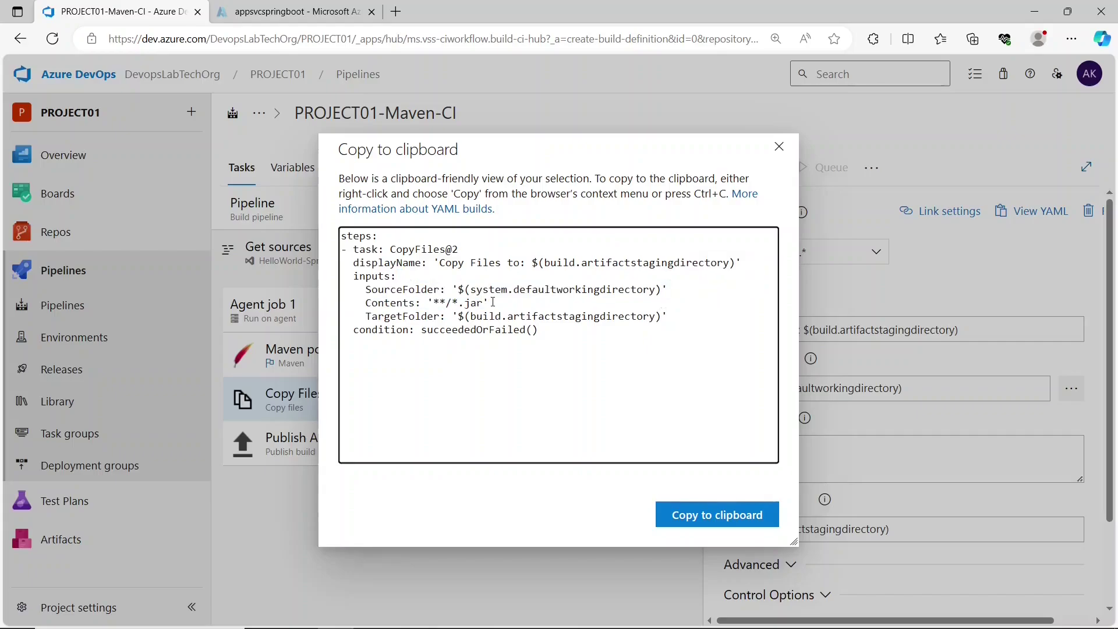
{"action": "left_click_drag", "start_coordinate": [489, 303], "coordinate": [649, 341]}
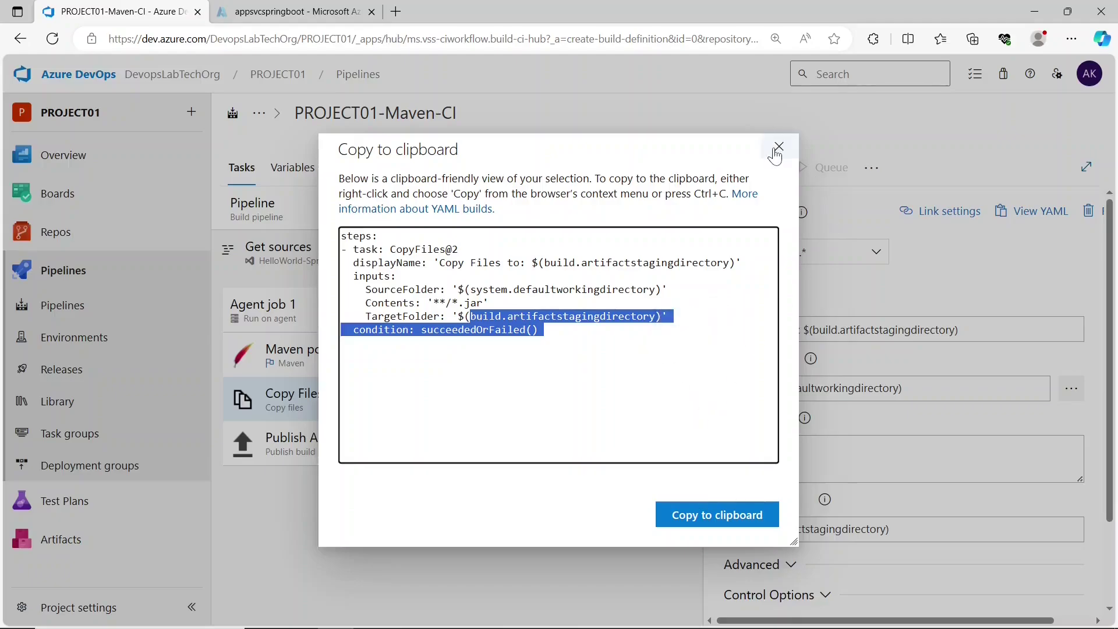
{"action": "left_click", "coordinate": [779, 147]}
- Review the Publish Artifact: drop YAML, then choose Save from Save & queue
{"action": "left_click", "coordinate": [360, 437]}
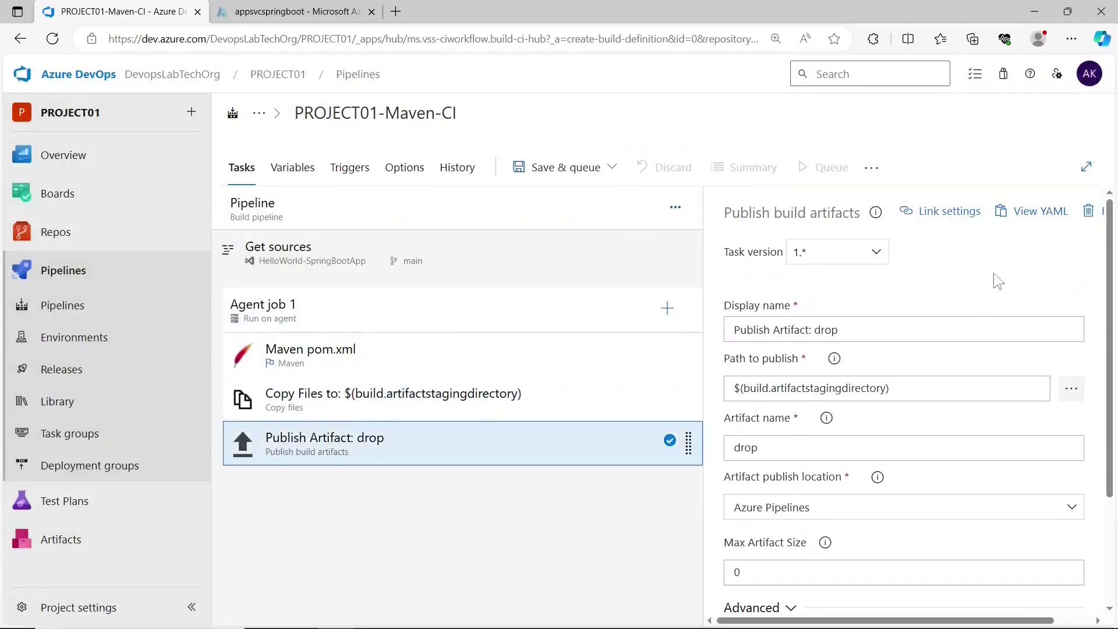
{"action": "left_click", "coordinate": [1014, 212]}
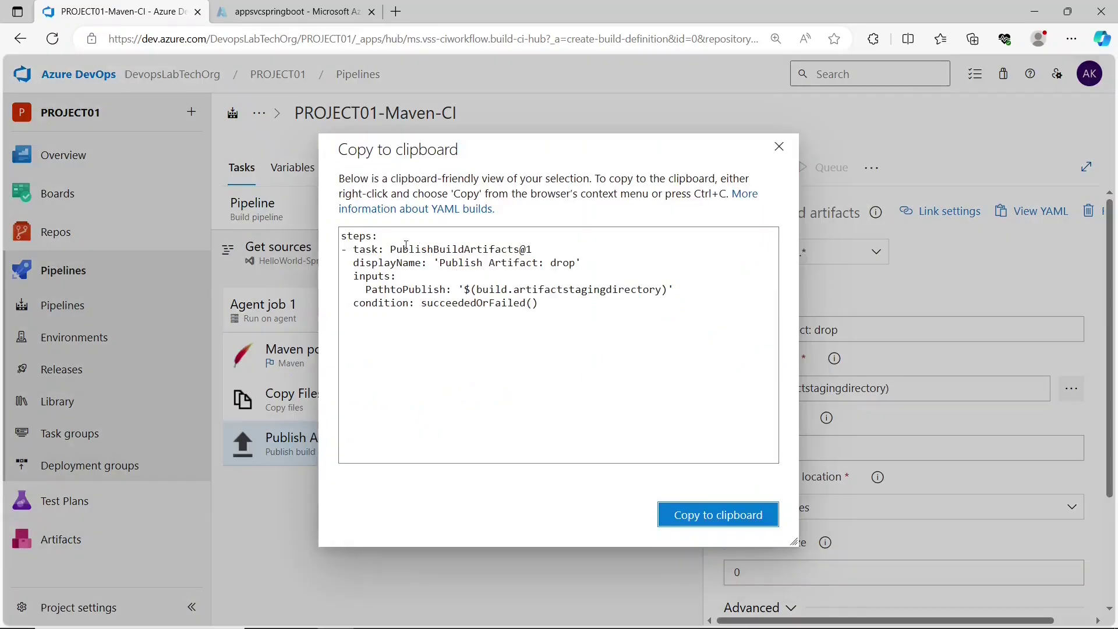
{"action": "left_click_drag", "start_coordinate": [392, 248], "coordinate": [534, 249]}
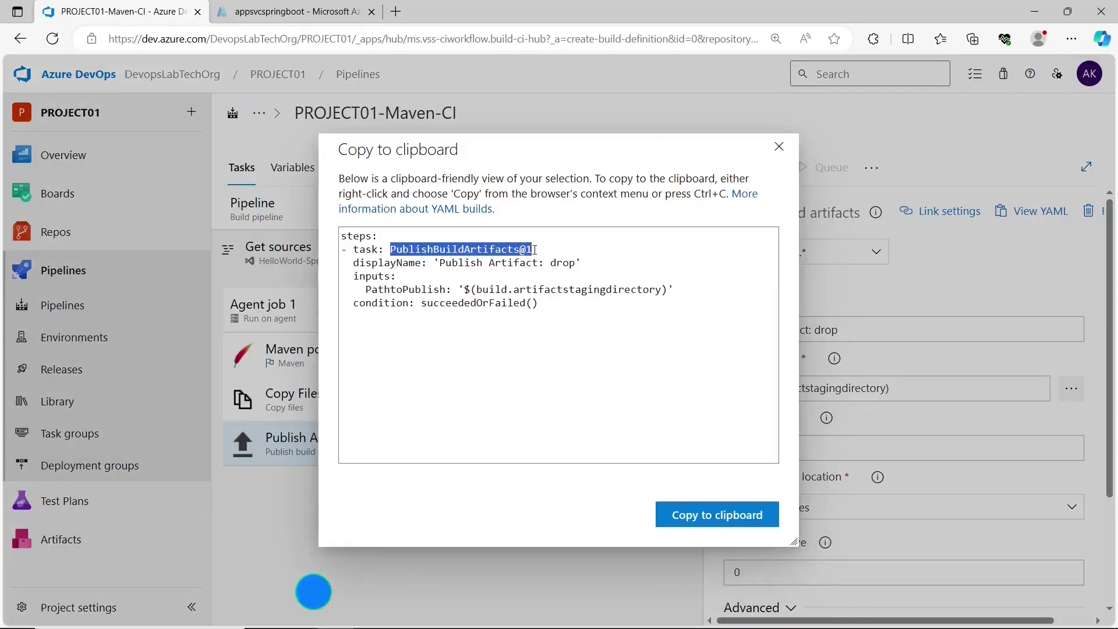
{"action": "left_click", "coordinate": [486, 273]}
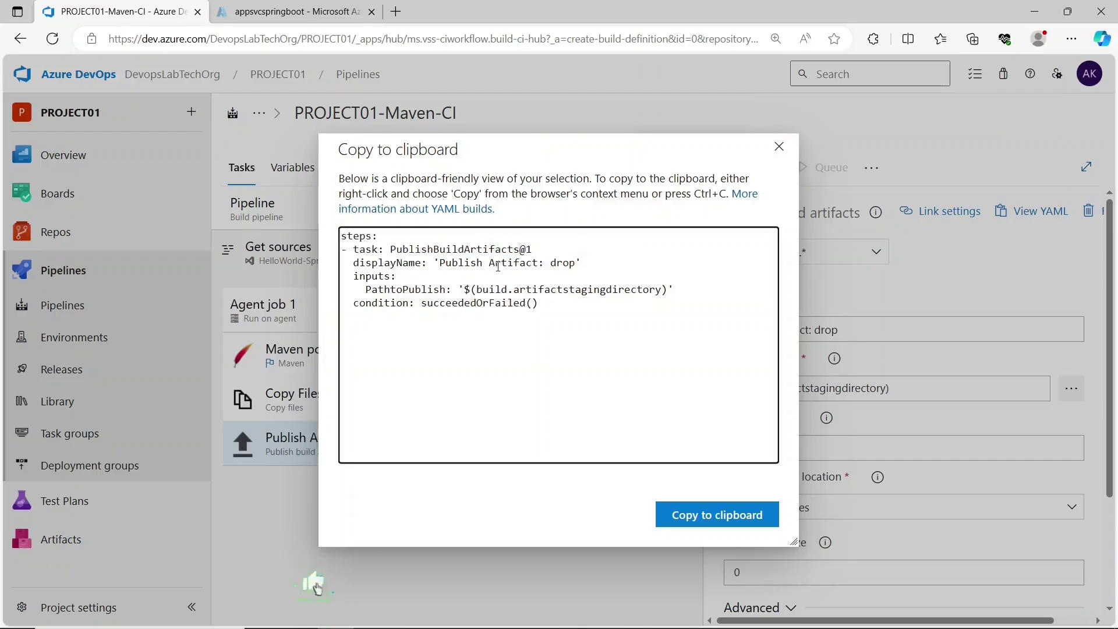
{"action": "left_click_drag", "start_coordinate": [467, 290], "coordinate": [635, 315]}
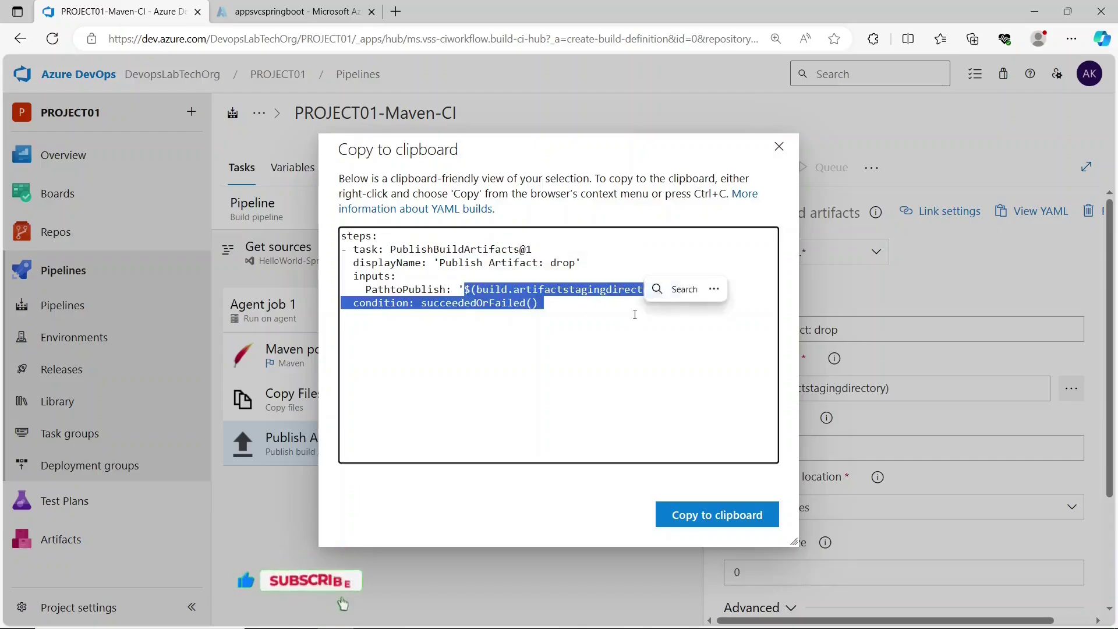
{"action": "left_click", "coordinate": [635, 314]}
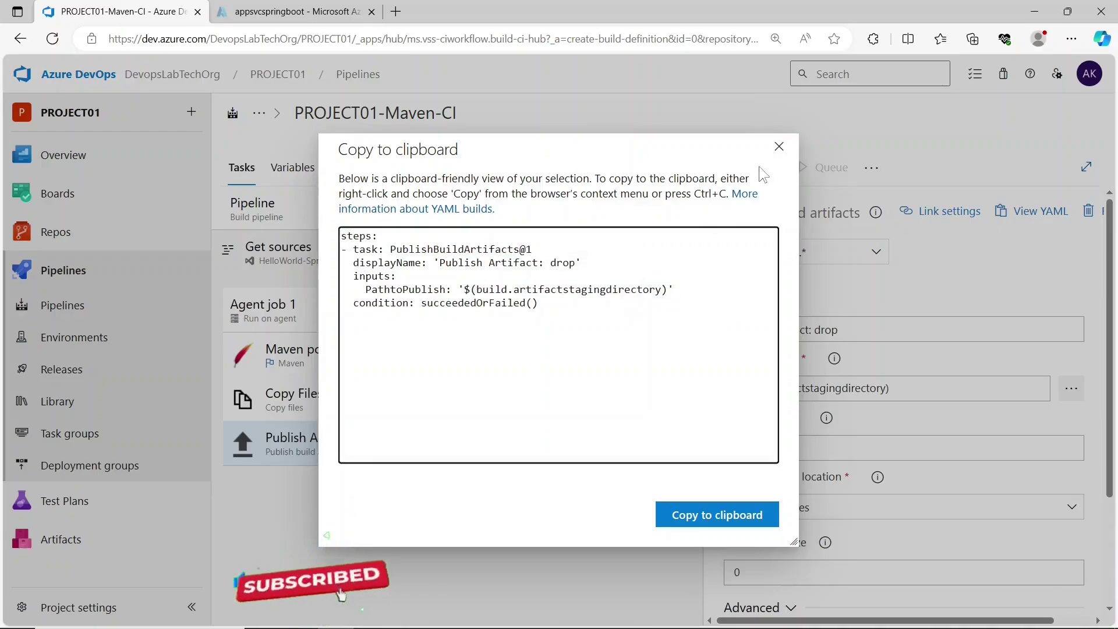
{"action": "left_click", "coordinate": [776, 153]}
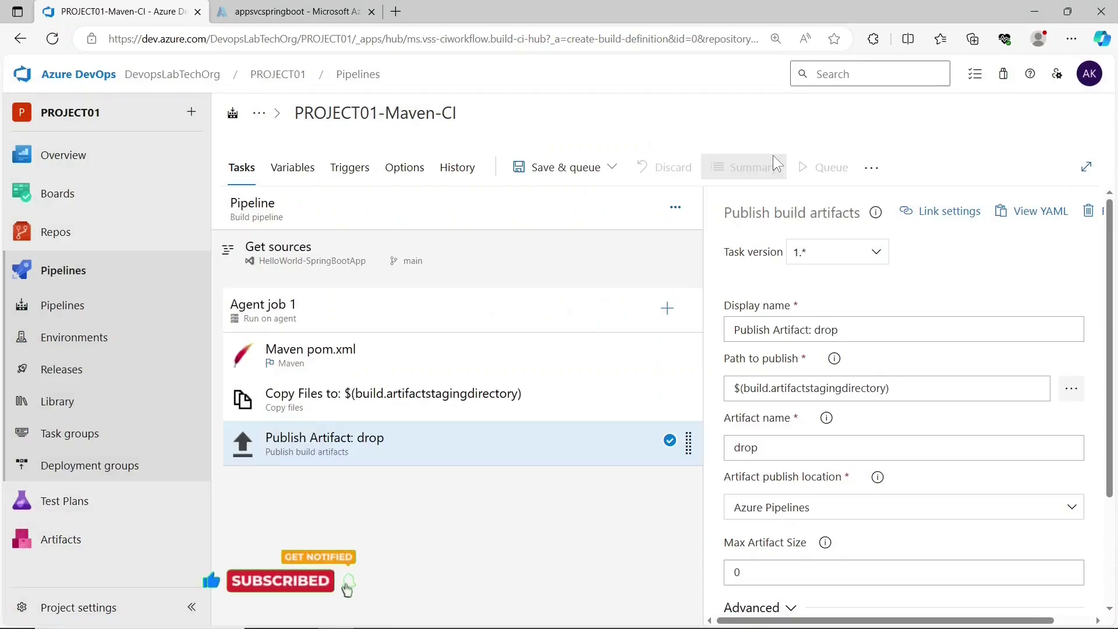
{"action": "left_click", "coordinate": [562, 167]}
{"action": "left_click", "coordinate": [528, 224]}
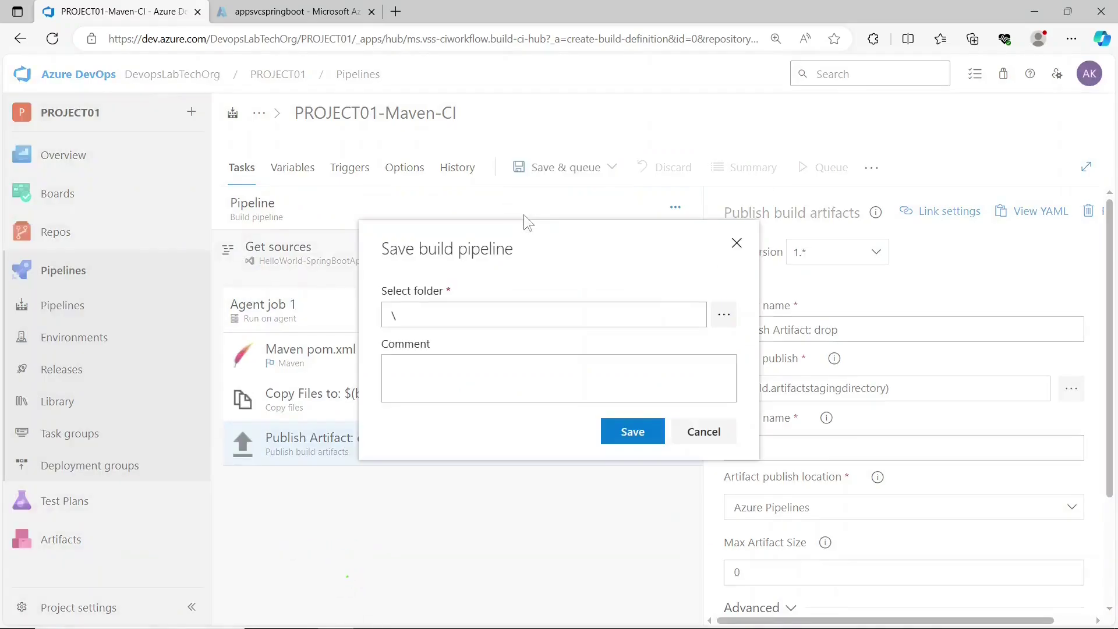
- Save PROJECT01-Maven-CI, run it on main, and open run 20231116.1's Agent job 1 logs
{"action": "left_click", "coordinate": [608, 430]}
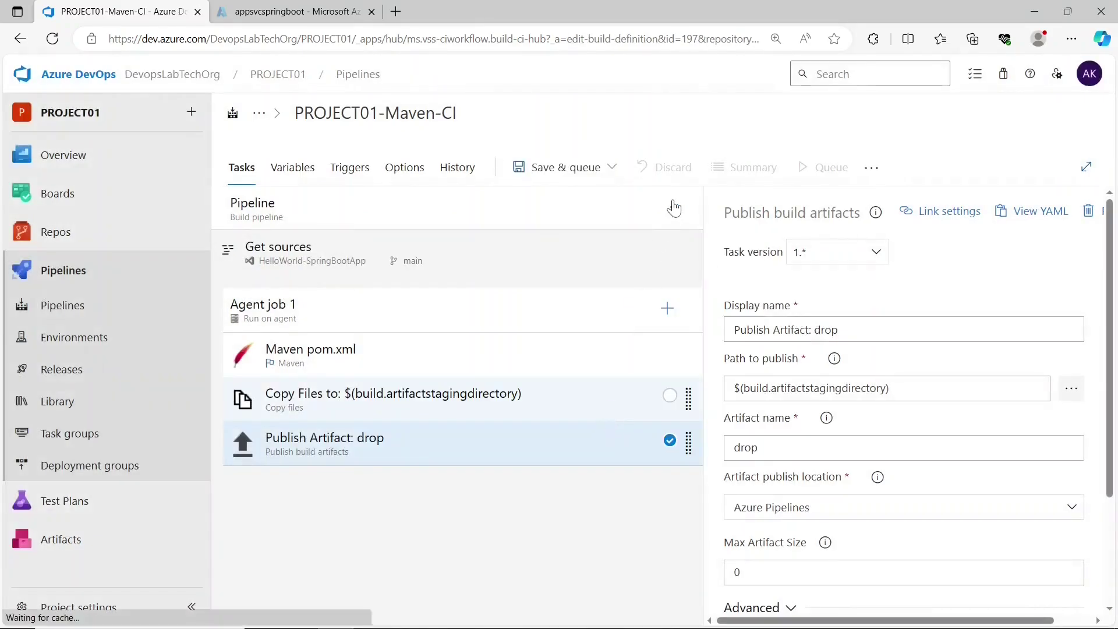
{"action": "left_click", "coordinate": [812, 169]}
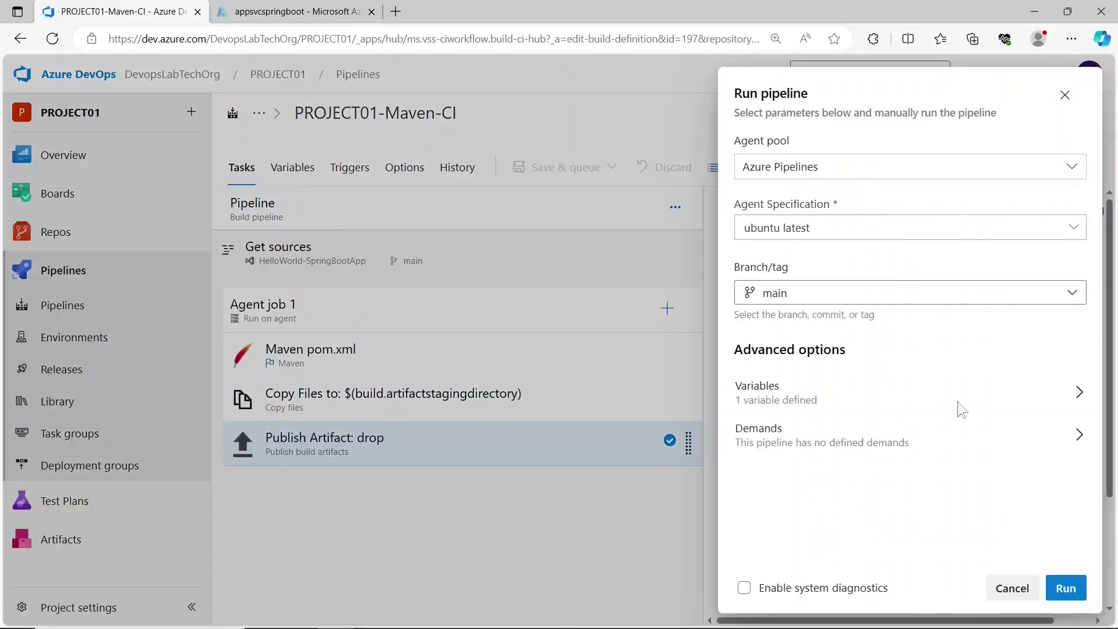
{"action": "left_click", "coordinate": [1067, 590]}
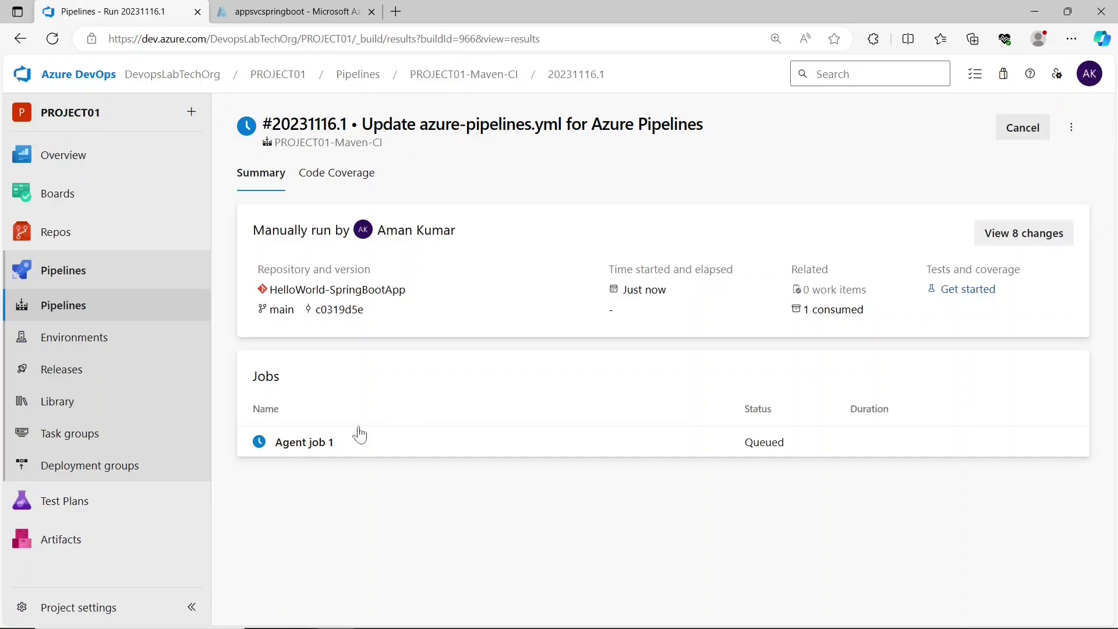
{"action": "left_click", "coordinate": [334, 440]}
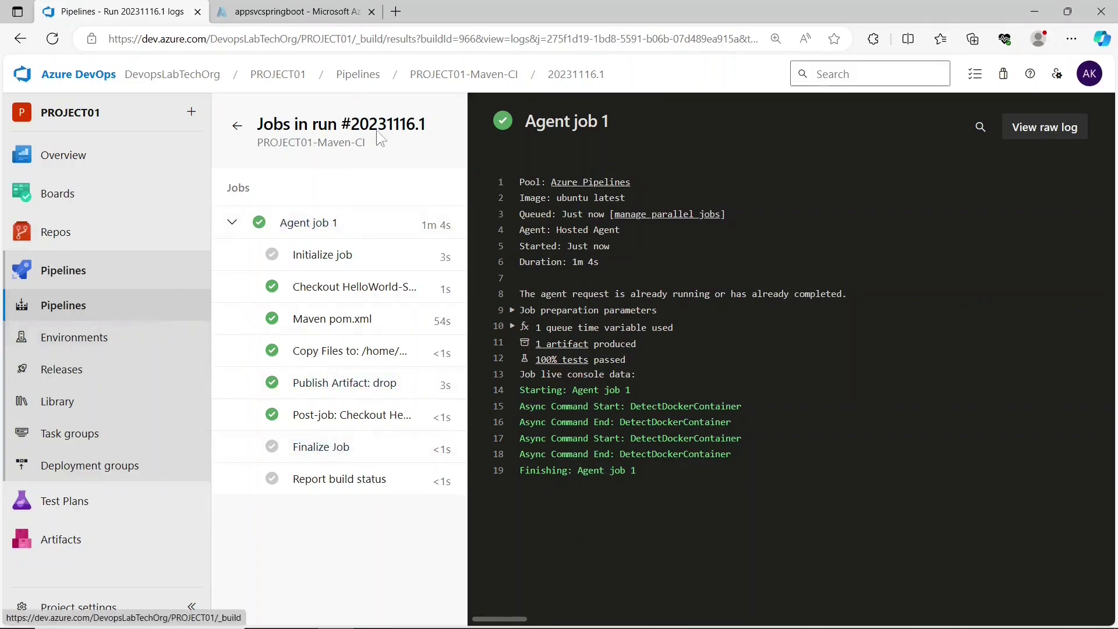
- Open run #20231116.1's published drop artifact and expand target to reveal the jar
{"action": "left_click", "coordinate": [410, 82]}
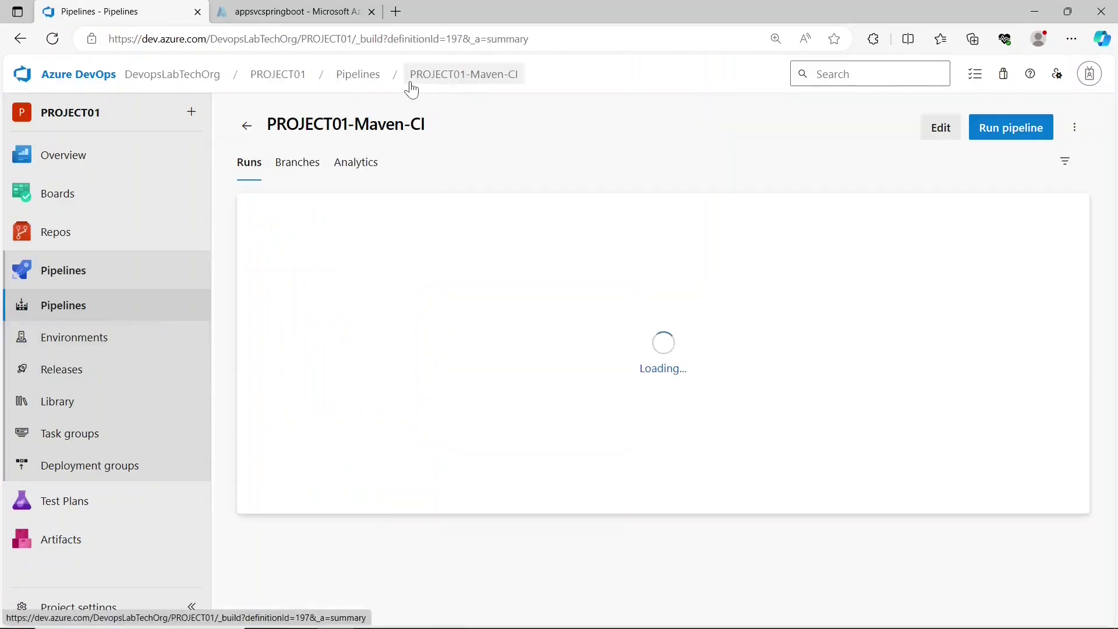
{"action": "left_click", "coordinate": [721, 271]}
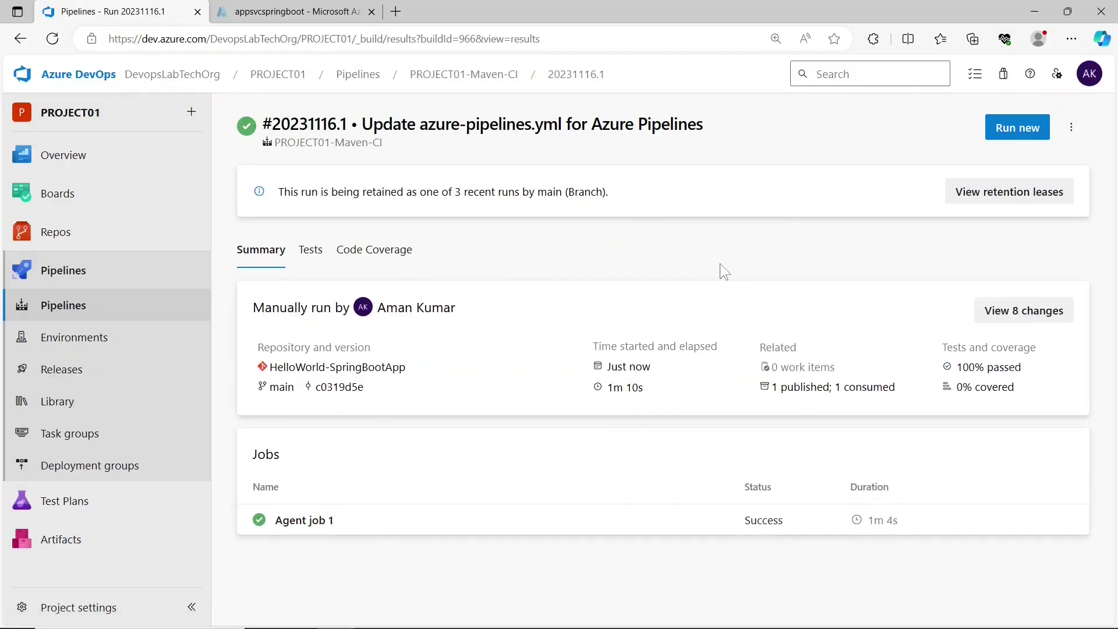
{"action": "left_click", "coordinate": [845, 389]}
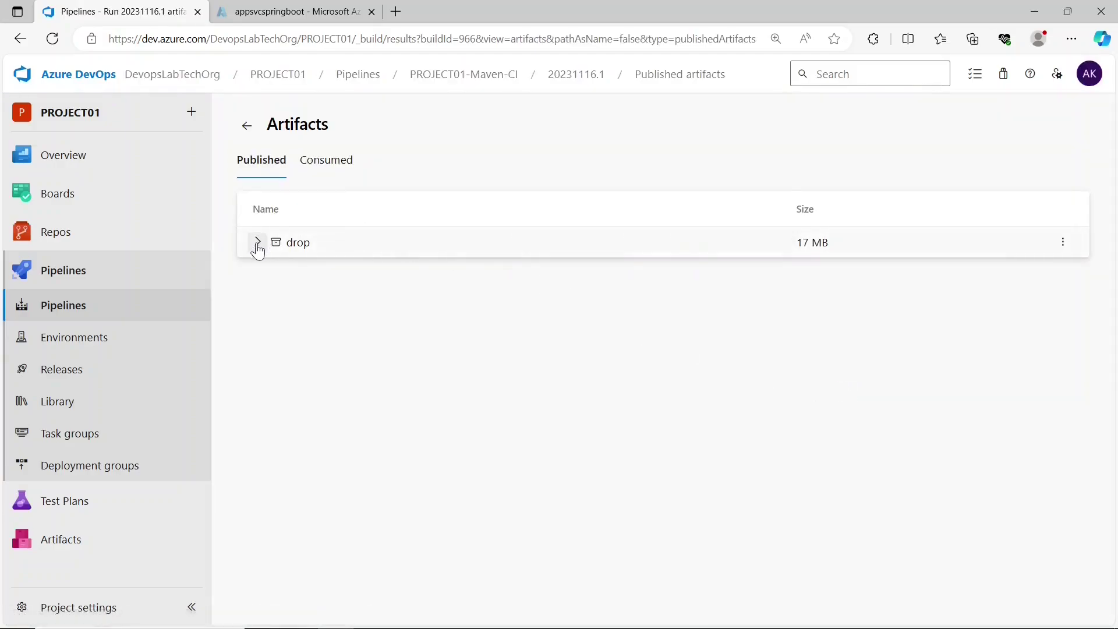
{"action": "left_click", "coordinate": [261, 244]}
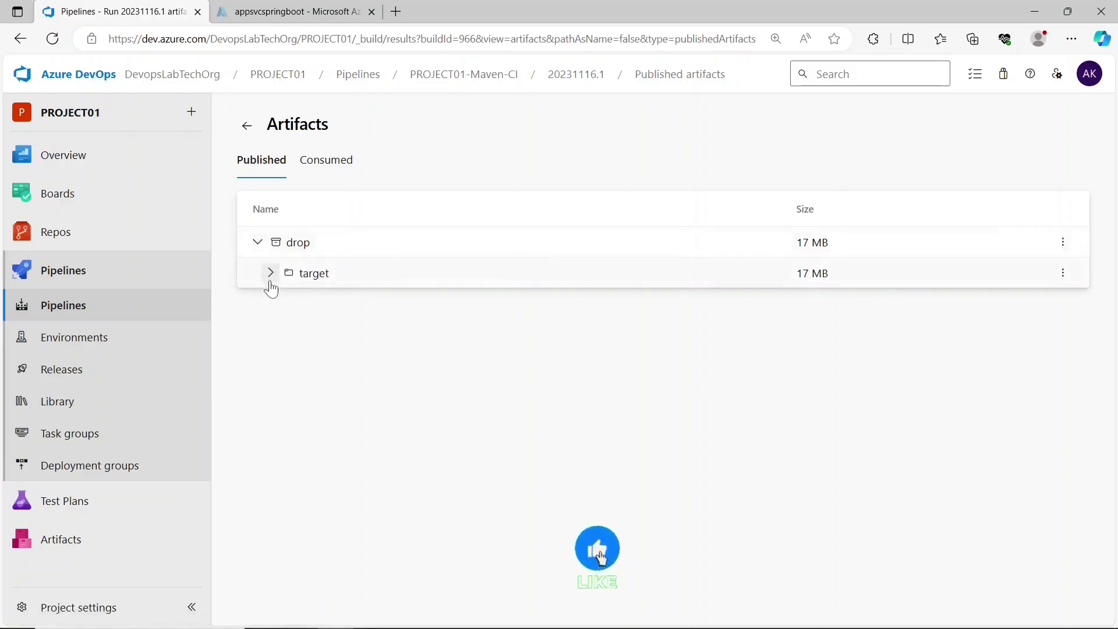
{"action": "left_click", "coordinate": [269, 274]}
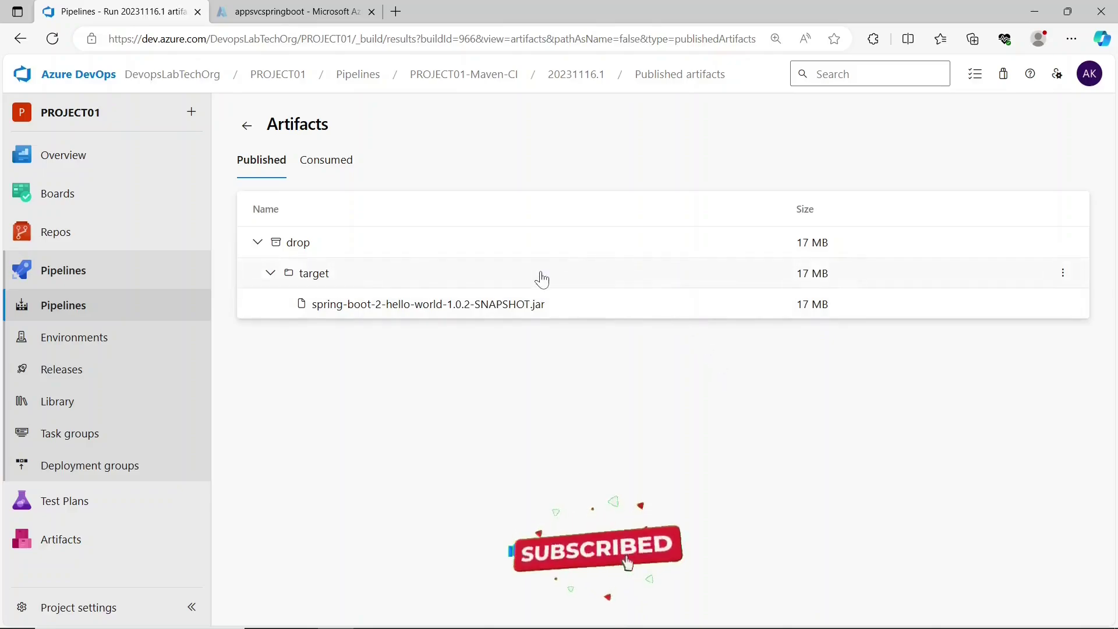
{"action": "left_click", "coordinate": [142, 370]}
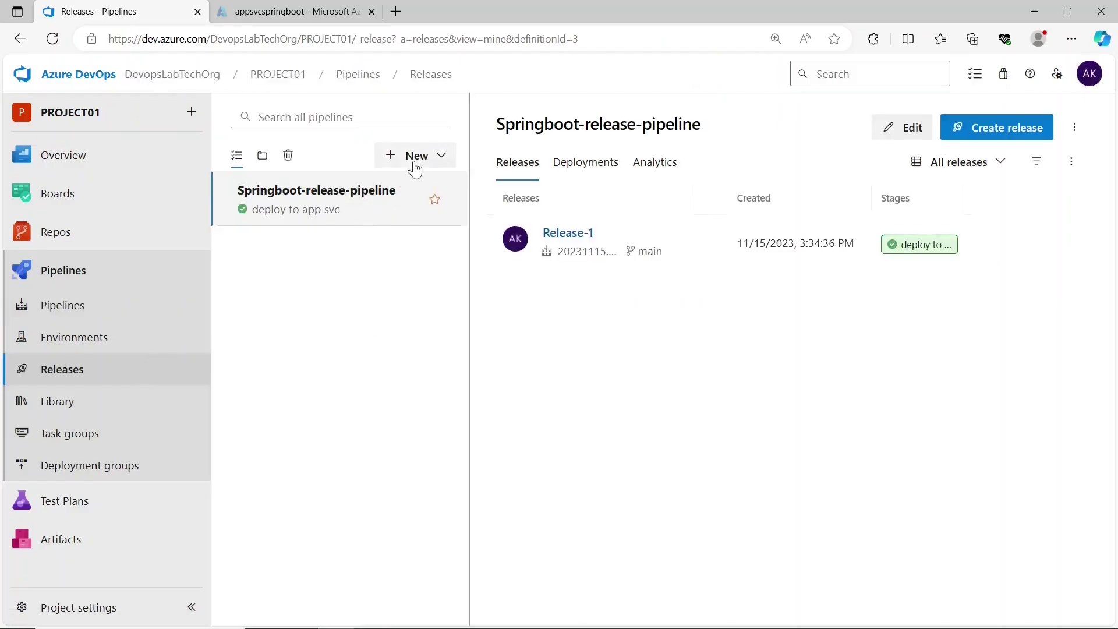
- Start a new release pipeline from the 'Deploy a Java app to Azure App Service' template
{"action": "left_click", "coordinate": [414, 157]}
{"action": "left_click", "coordinate": [392, 192]}
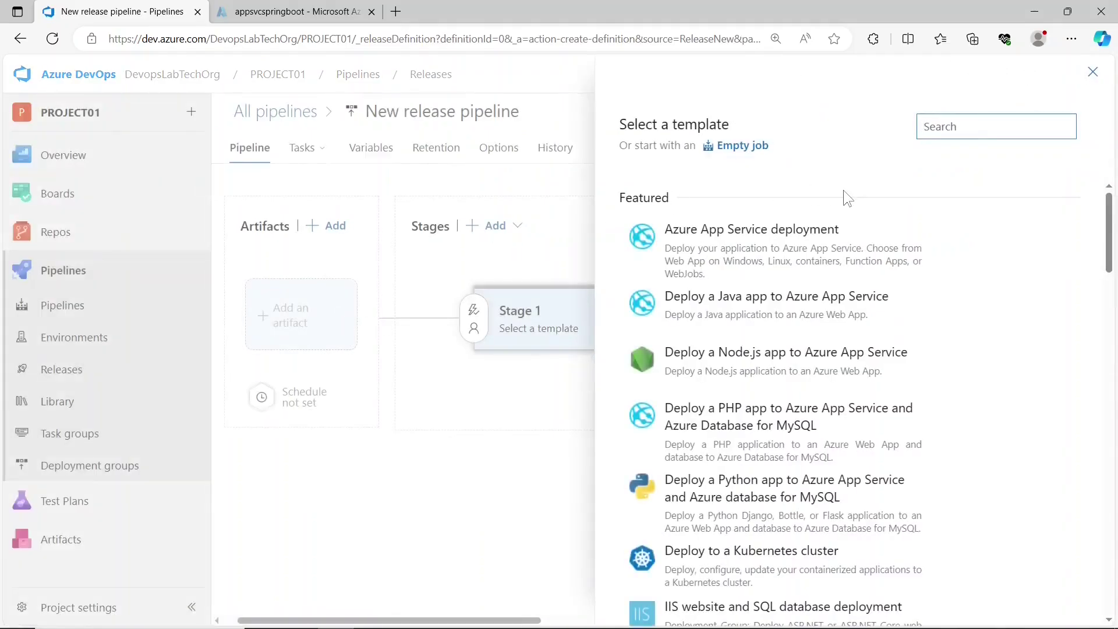
{"action": "left_click", "coordinate": [795, 311]}
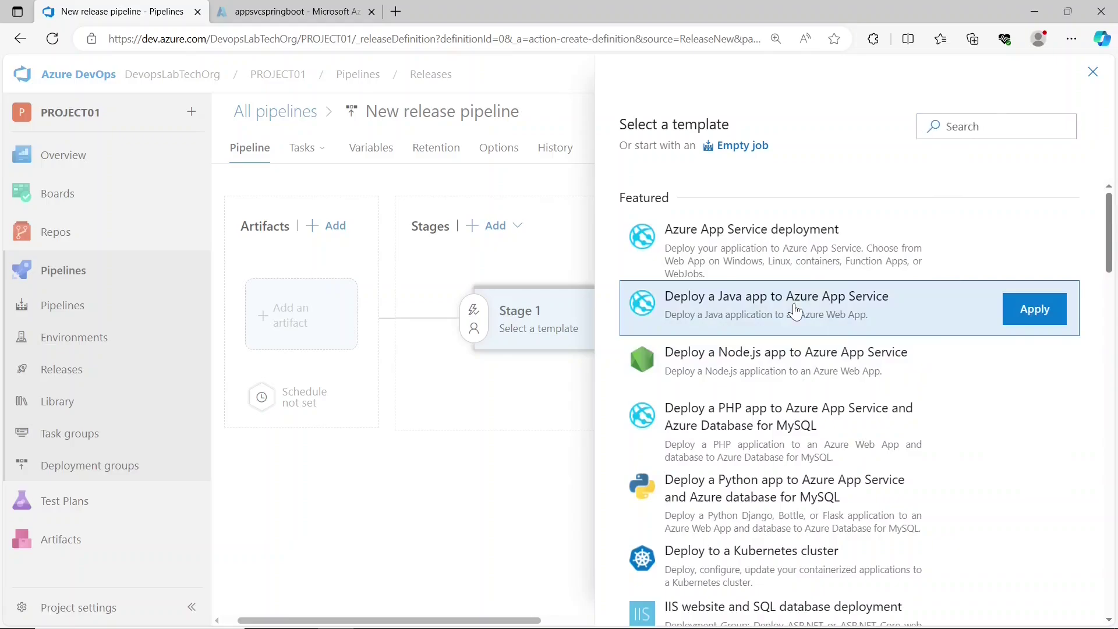
{"action": "left_click", "coordinate": [1035, 310]}
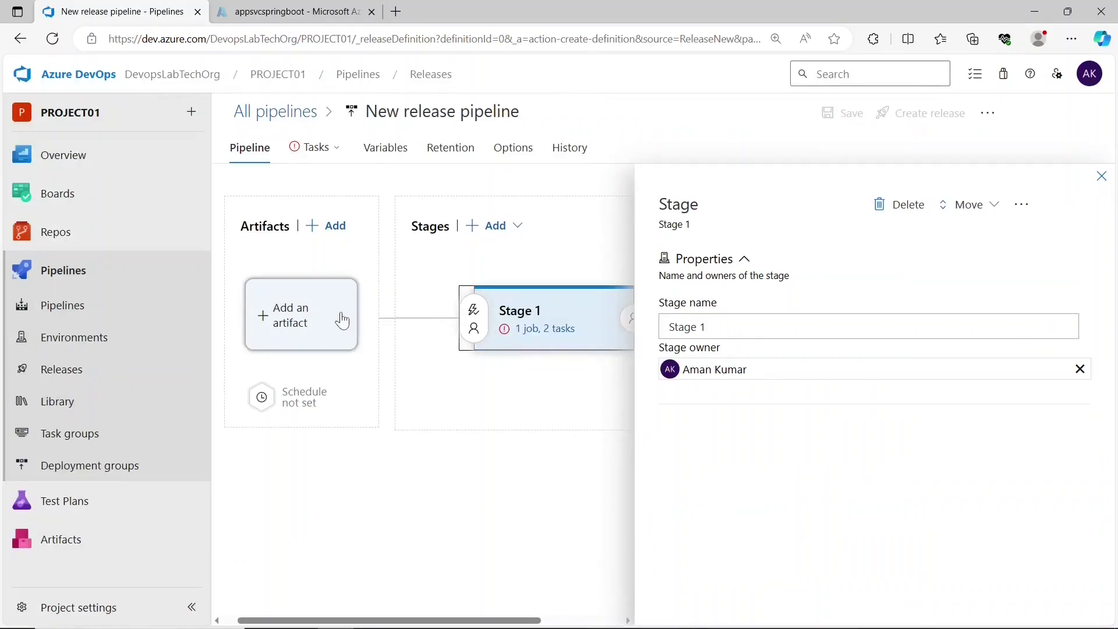
- Add PROJECT01-Maven-CI's build artifact to the release pipeline
{"action": "left_click", "coordinate": [342, 321]}
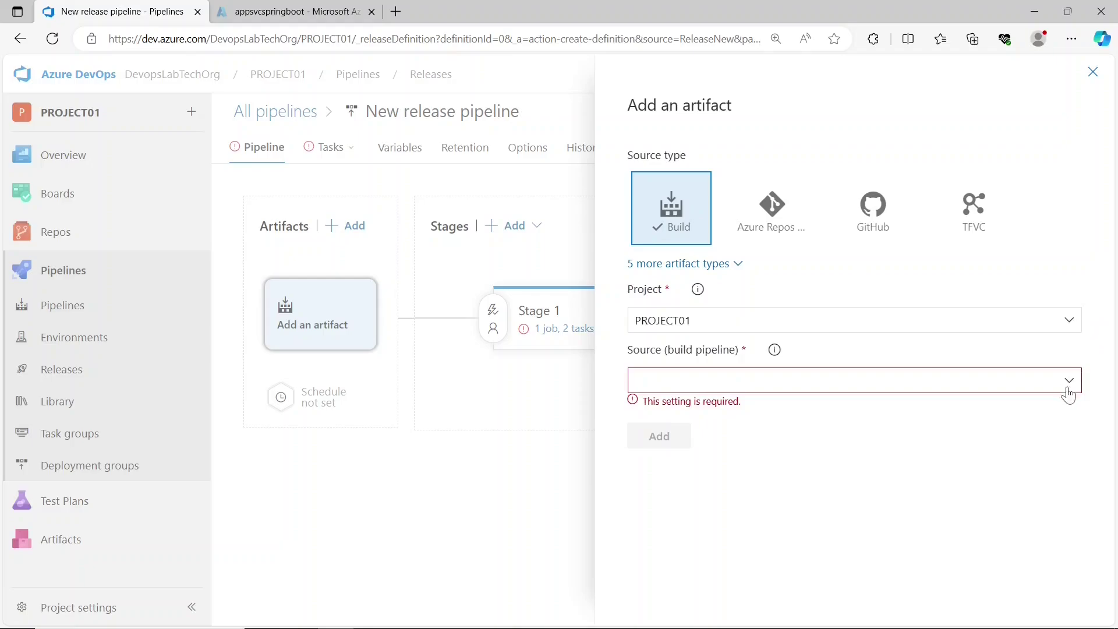
{"action": "left_click", "coordinate": [1070, 391]}
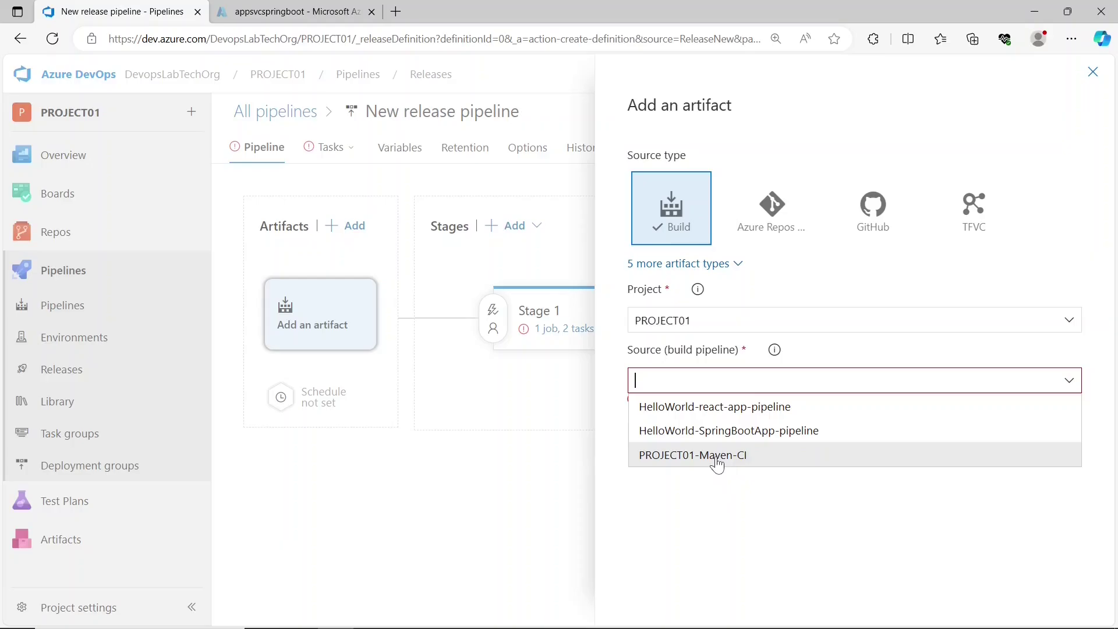
{"action": "left_click", "coordinate": [717, 460]}
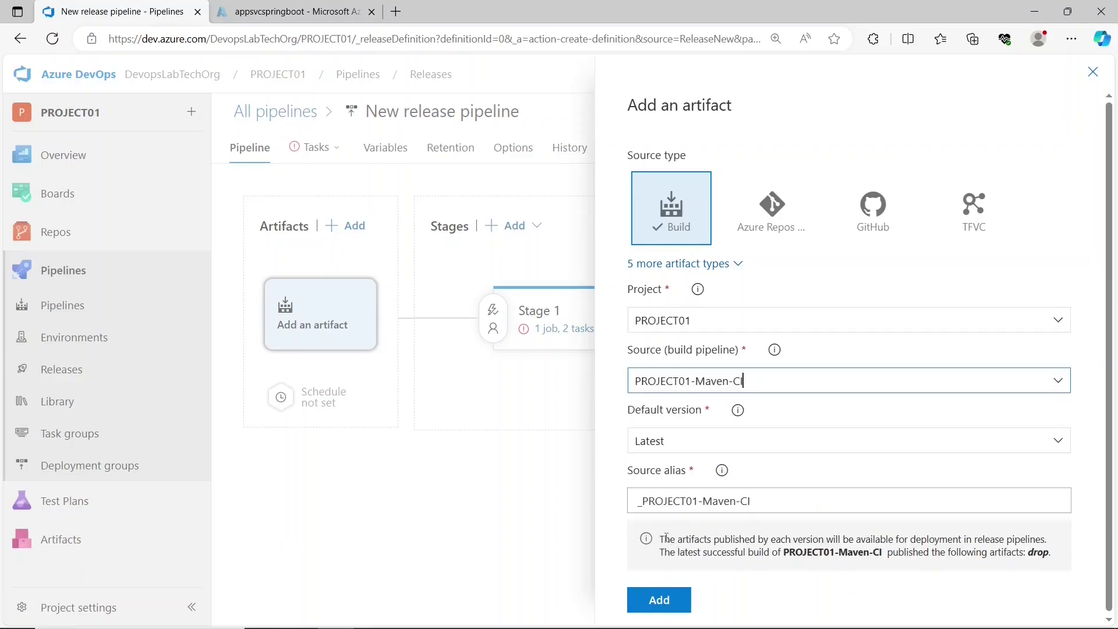
{"action": "left_click", "coordinate": [657, 600]}
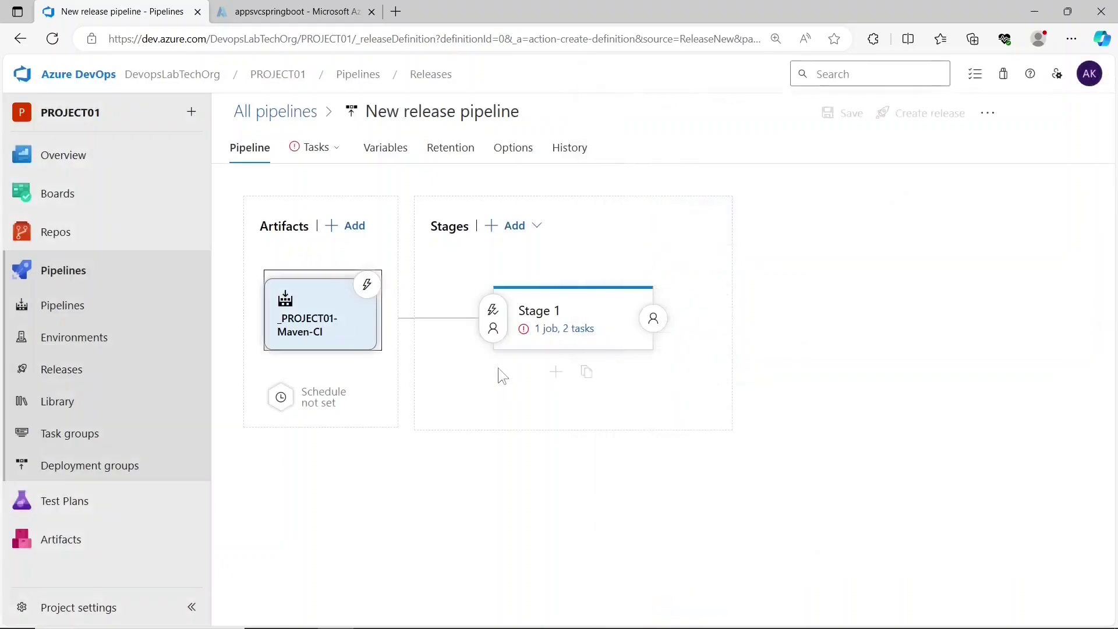
{"action": "left_click", "coordinate": [549, 329]}
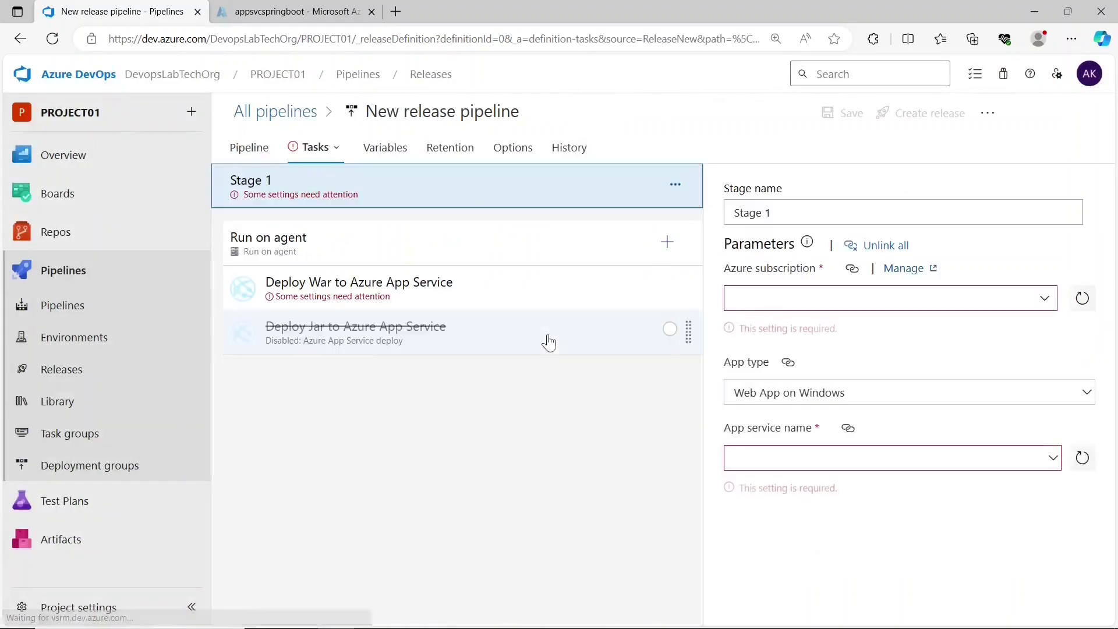
- Disable the Deploy War task, keep Deploy Jar enabled, and choose Stage 1's Azure subscription
{"action": "left_click", "coordinate": [498, 312]}
{"action": "right_click", "coordinate": [498, 312]}
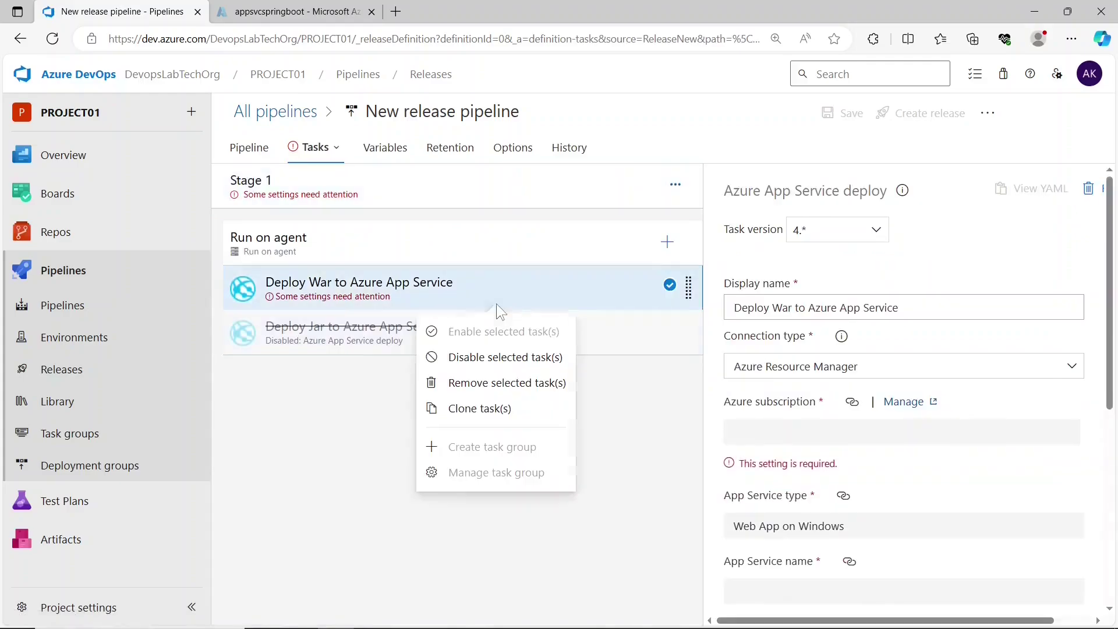
{"action": "left_click", "coordinate": [489, 357]}
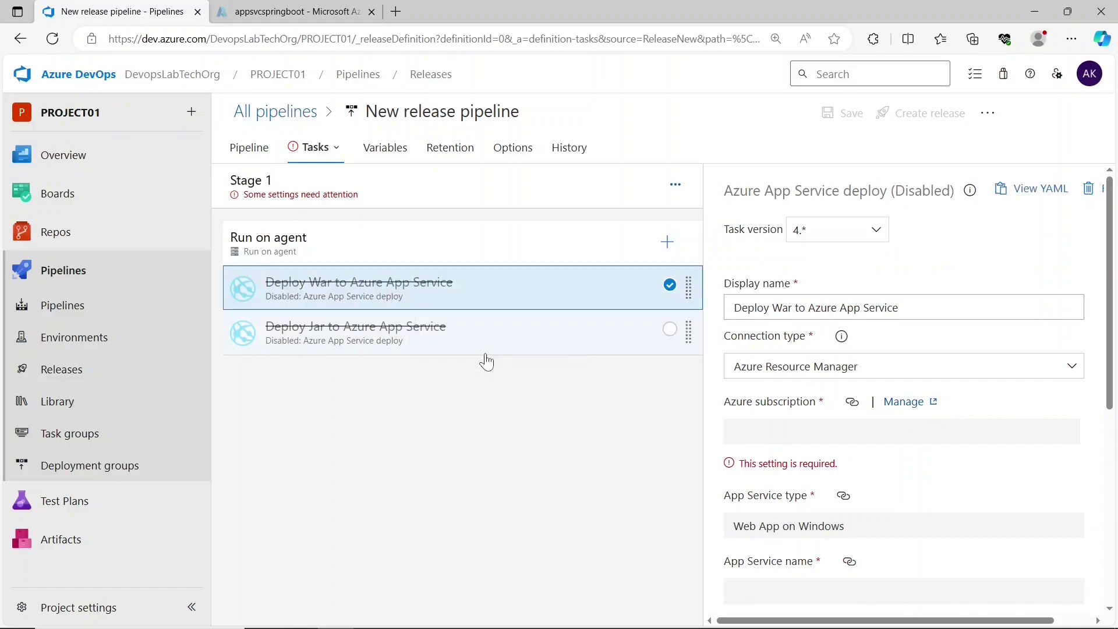
{"action": "left_click", "coordinate": [461, 349]}
{"action": "right_click", "coordinate": [463, 349]}
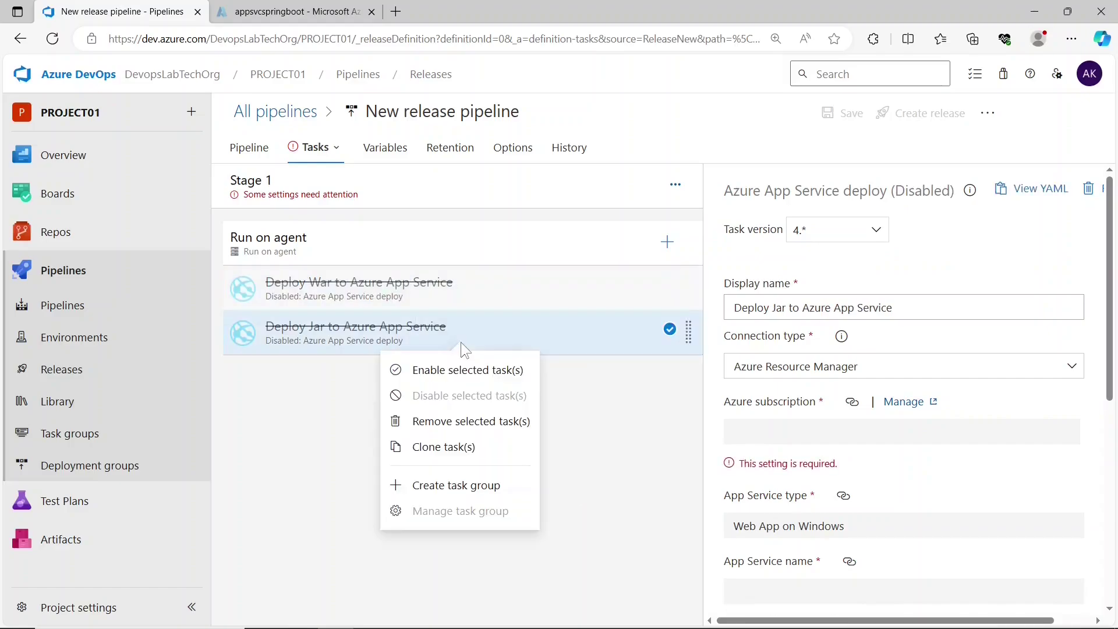
{"action": "left_click", "coordinate": [457, 368]}
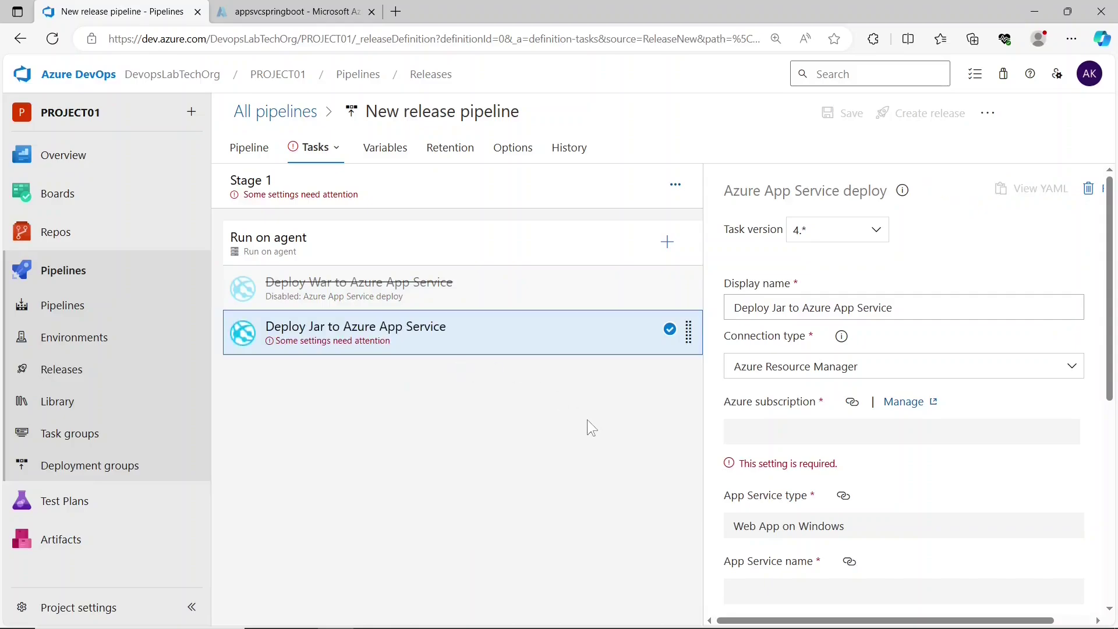
{"action": "left_click", "coordinate": [484, 190]}
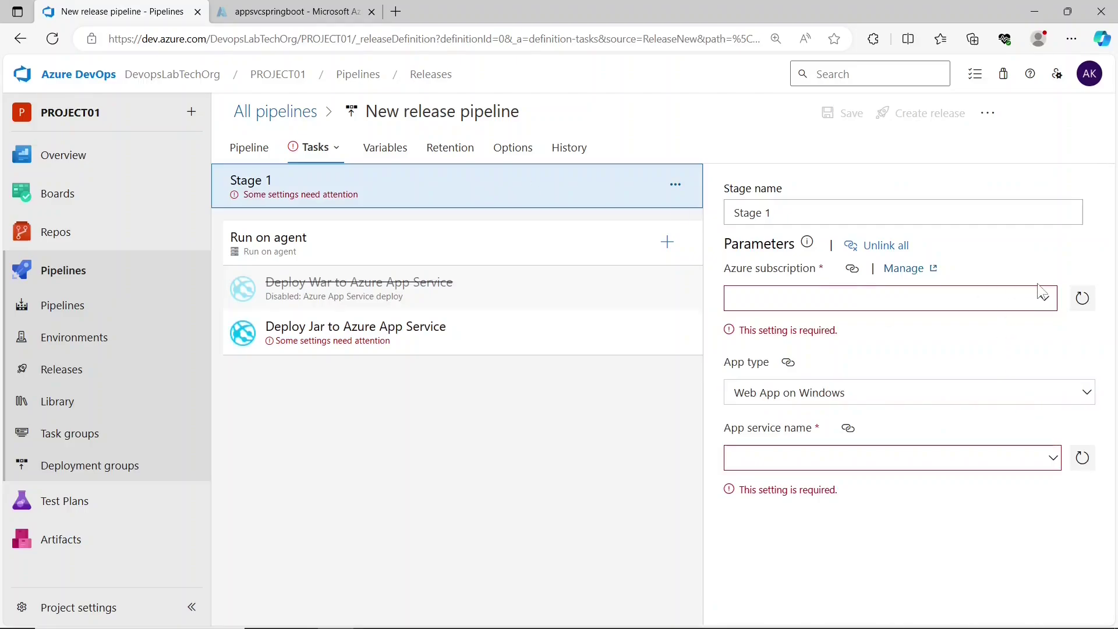
{"action": "left_click", "coordinate": [1047, 304]}
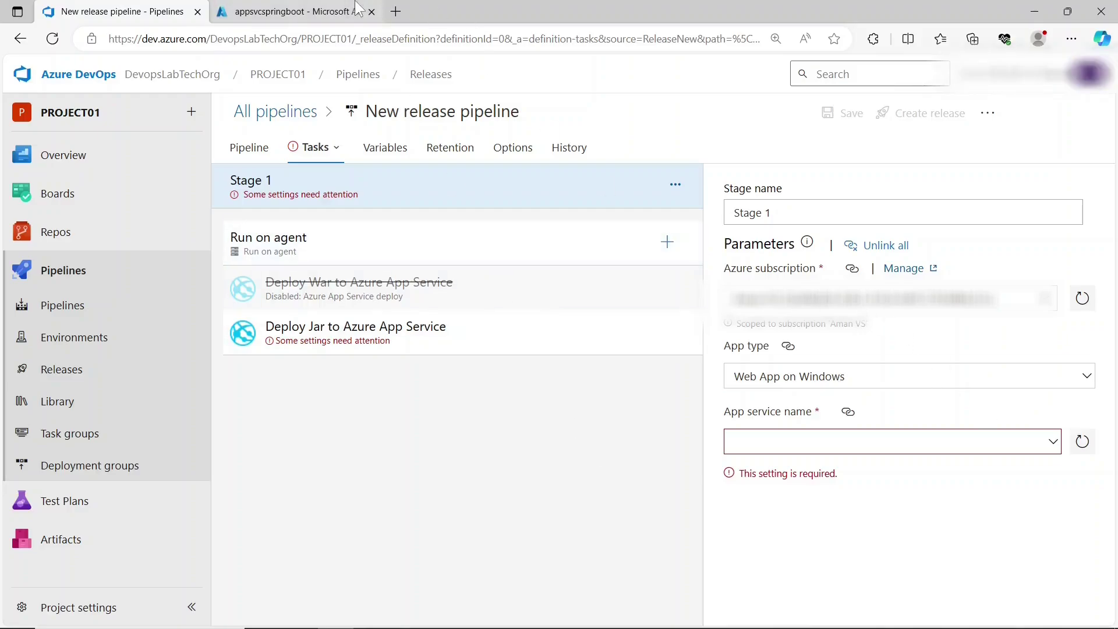
{"action": "left_click", "coordinate": [291, 11]}
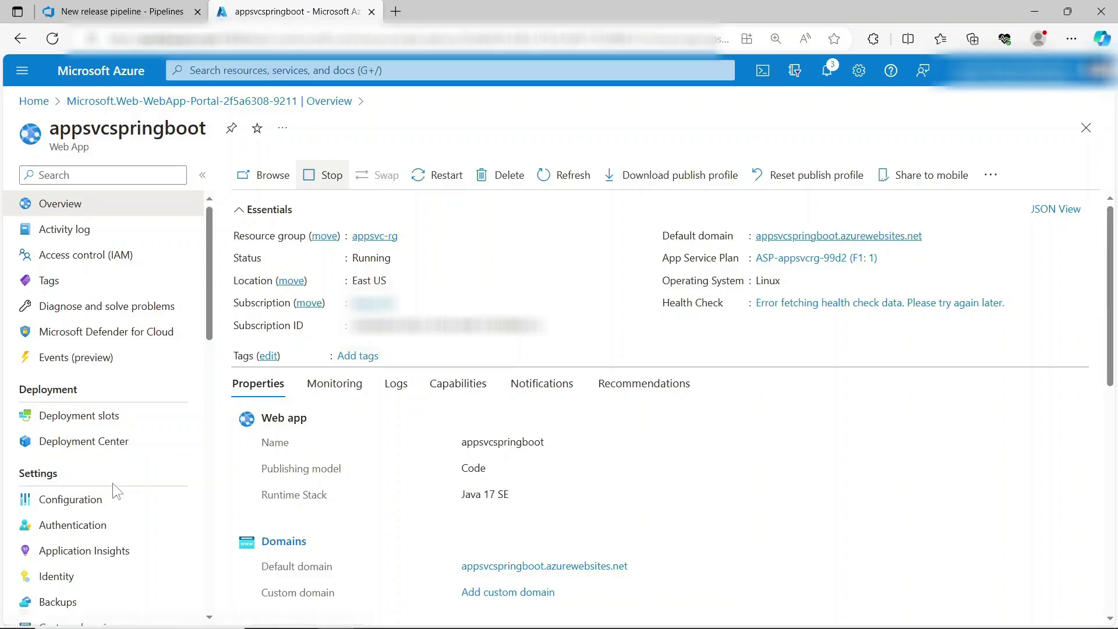
{"action": "left_click", "coordinate": [102, 500]}
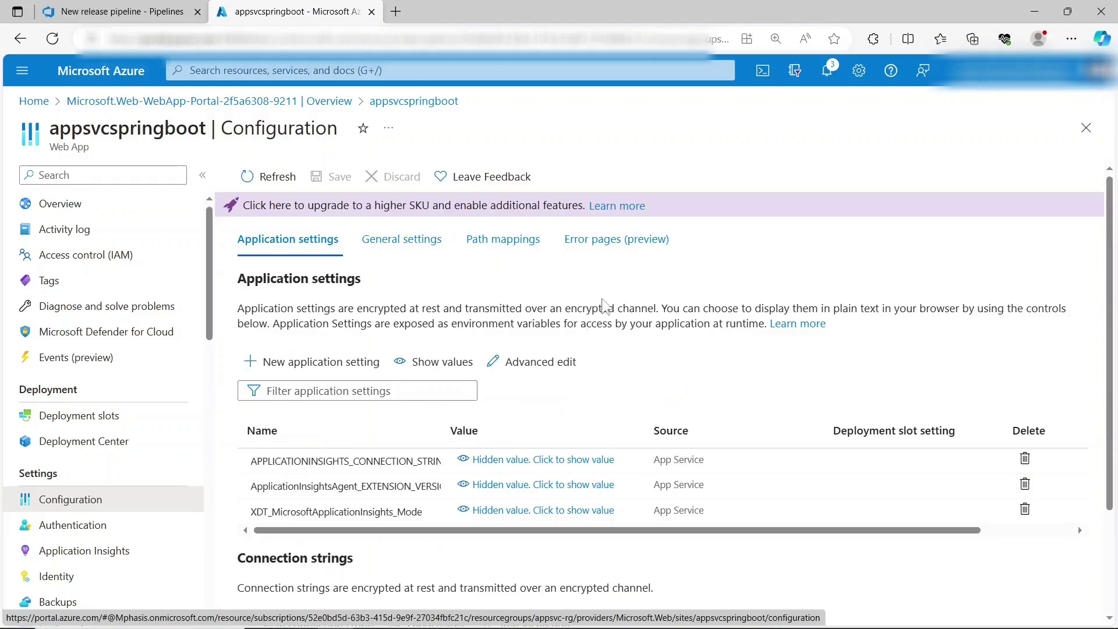
{"action": "left_click", "coordinate": [421, 244]}
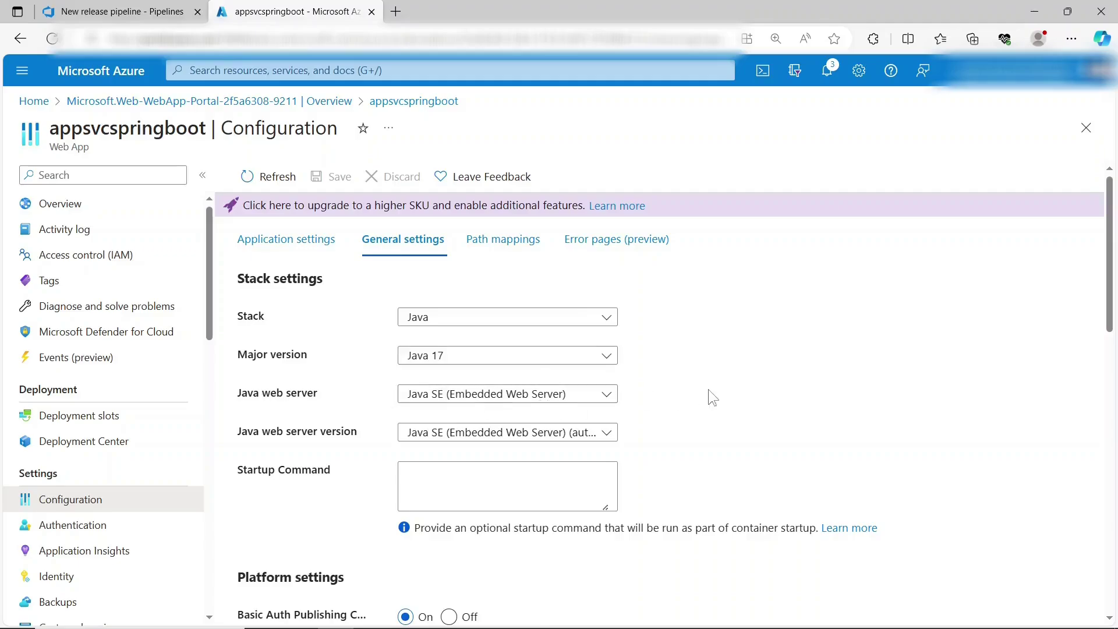
{"action": "left_click", "coordinate": [117, 11]}
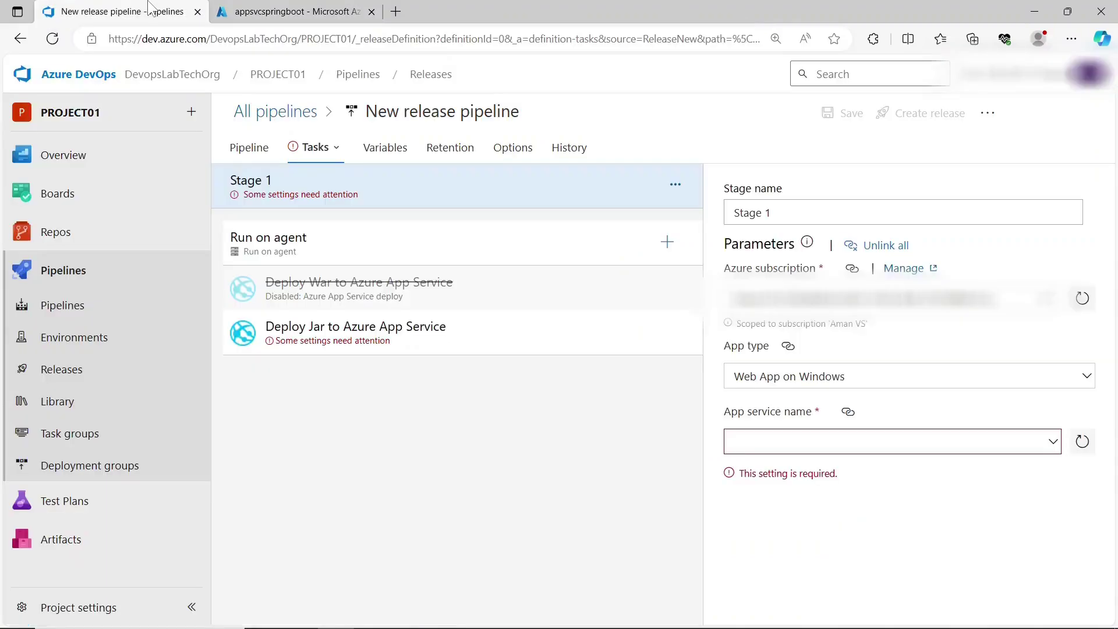
- Set Stage 1 to Web App on Linux targeting appsvcspringboot and save
{"action": "left_click", "coordinate": [989, 376]}
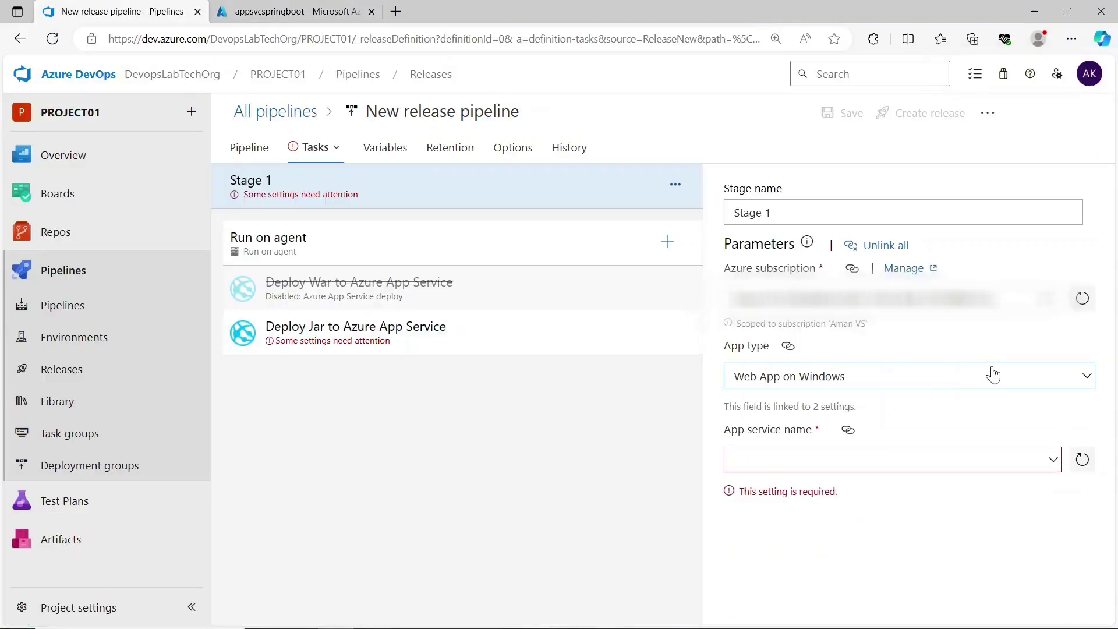
{"action": "left_click", "coordinate": [1088, 376]}
{"action": "left_click", "coordinate": [940, 431]}
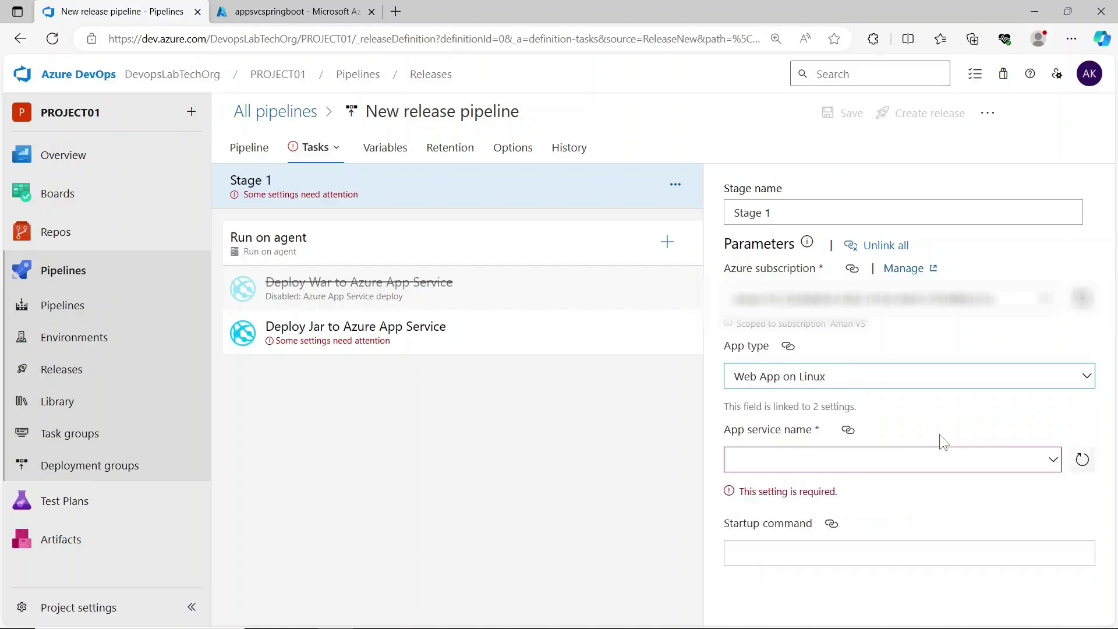
{"action": "left_click", "coordinate": [1058, 460]}
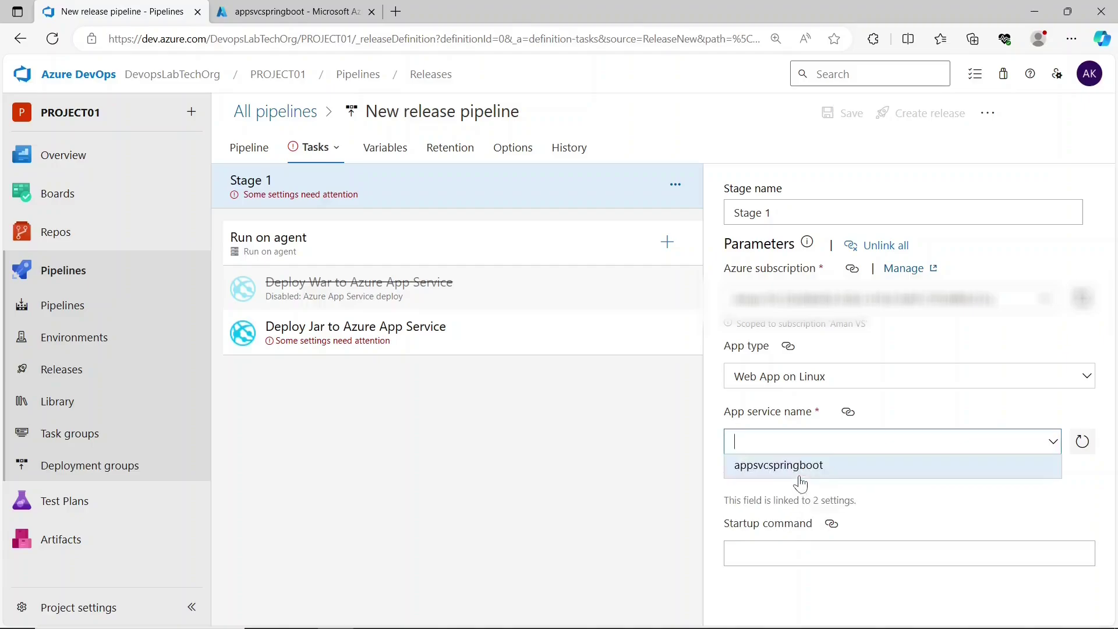
{"action": "left_click", "coordinate": [800, 476]}
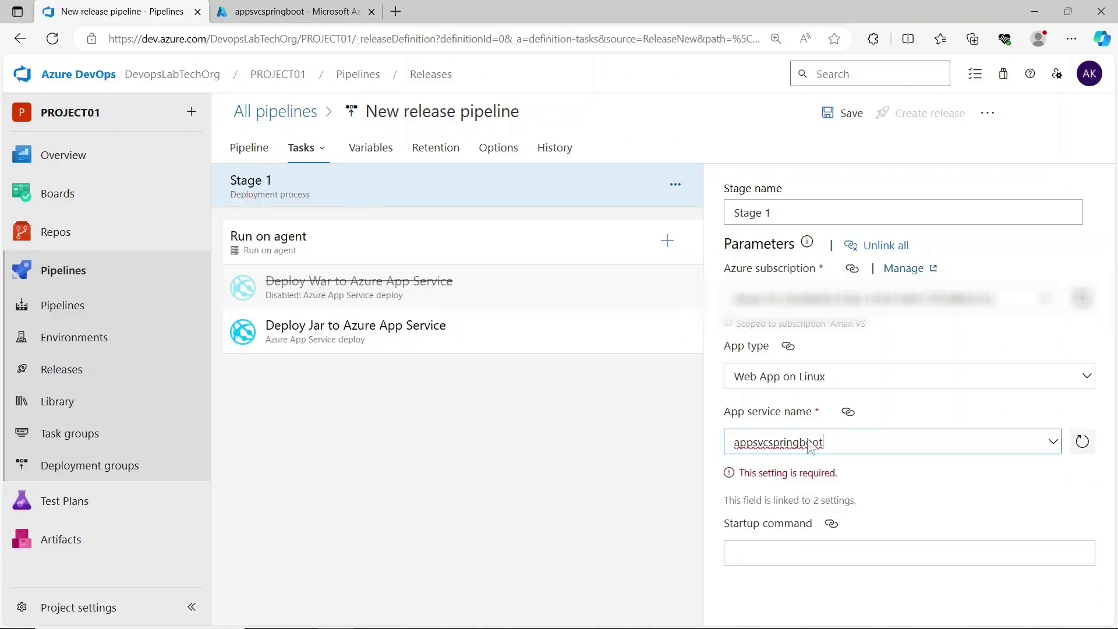
{"action": "left_click", "coordinate": [848, 119]}
{"action": "left_click", "coordinate": [626, 433]}
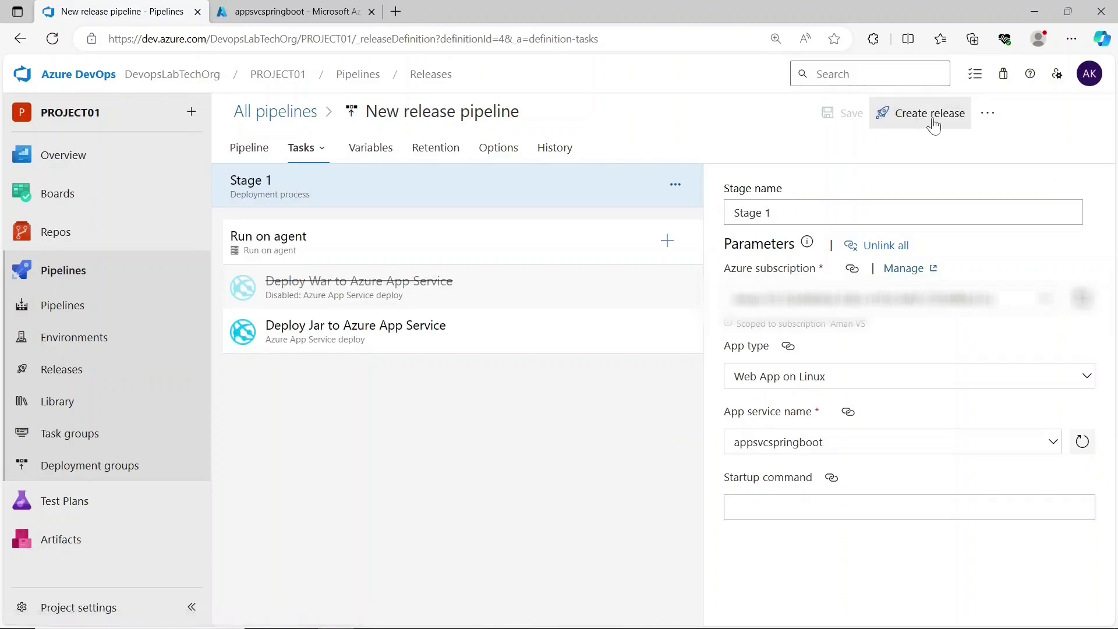
- Create a release, then rename the pipeline Classic-deploypipeline and save it
{"action": "left_click", "coordinate": [933, 116]}
{"action": "left_click", "coordinate": [669, 597]}
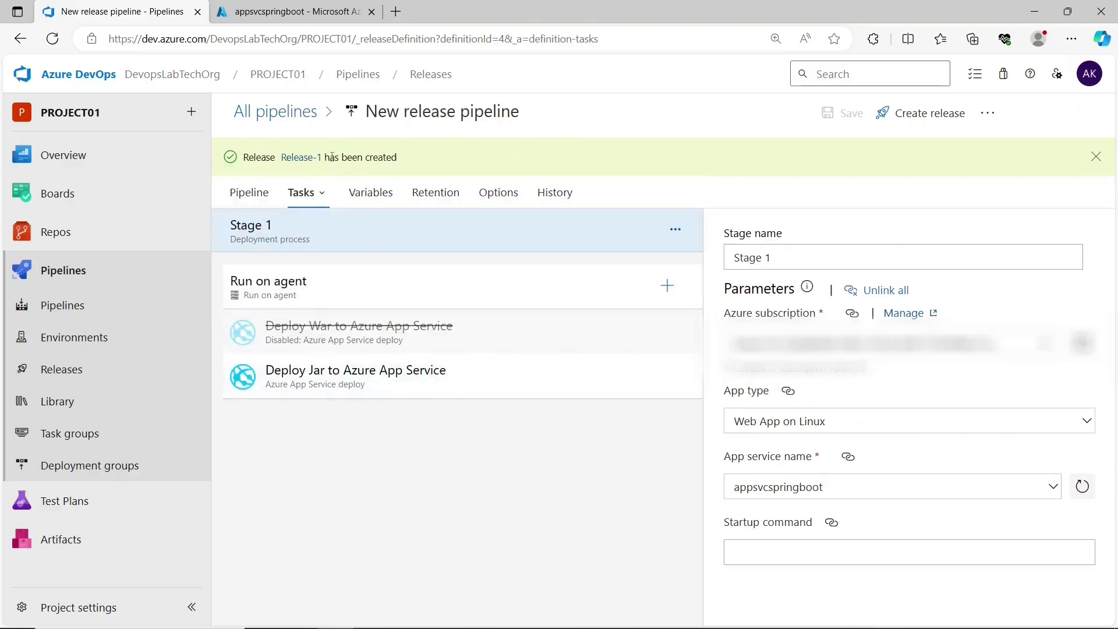
{"action": "left_click", "coordinate": [405, 116]}
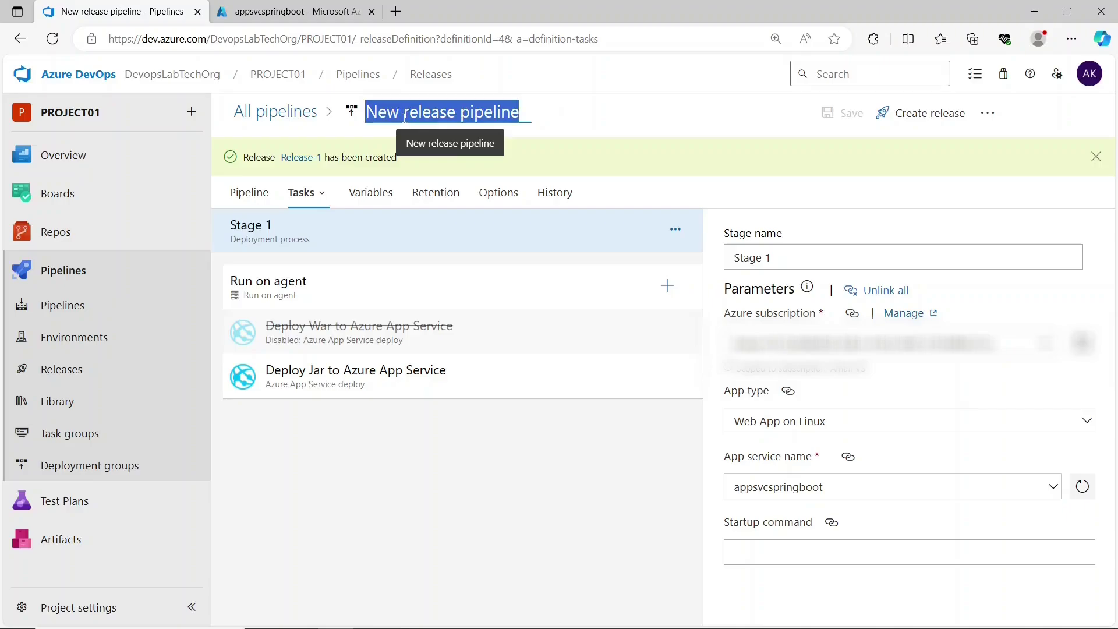
{"action": "key", "text": "BackSpace"}
{"action": "type", "text": "Classi"}
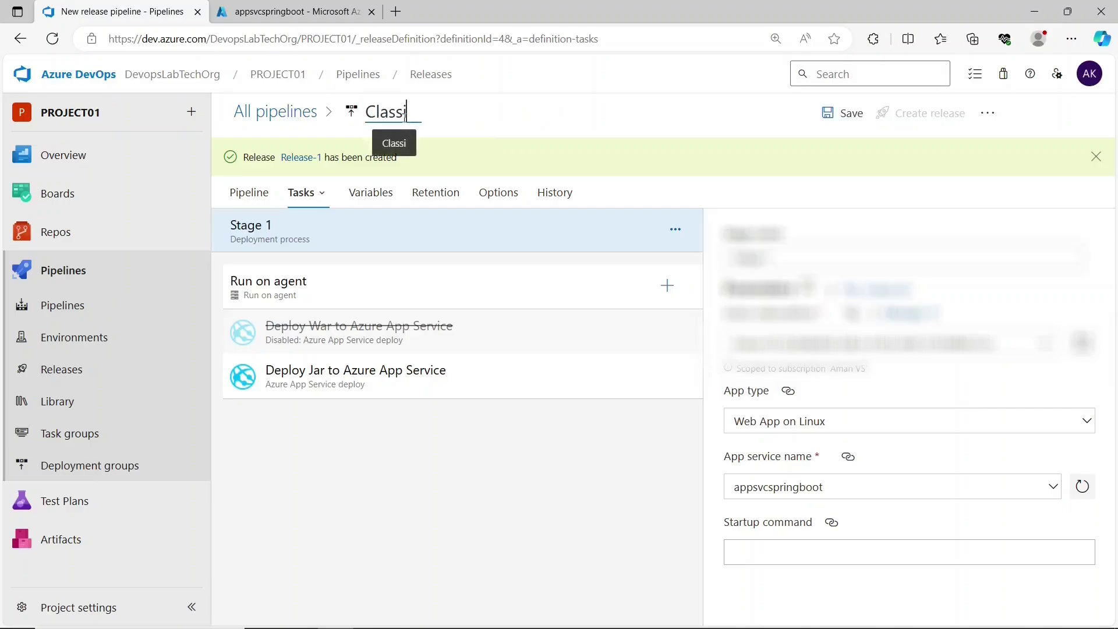
{"action": "type", "text": "c-deploy"}
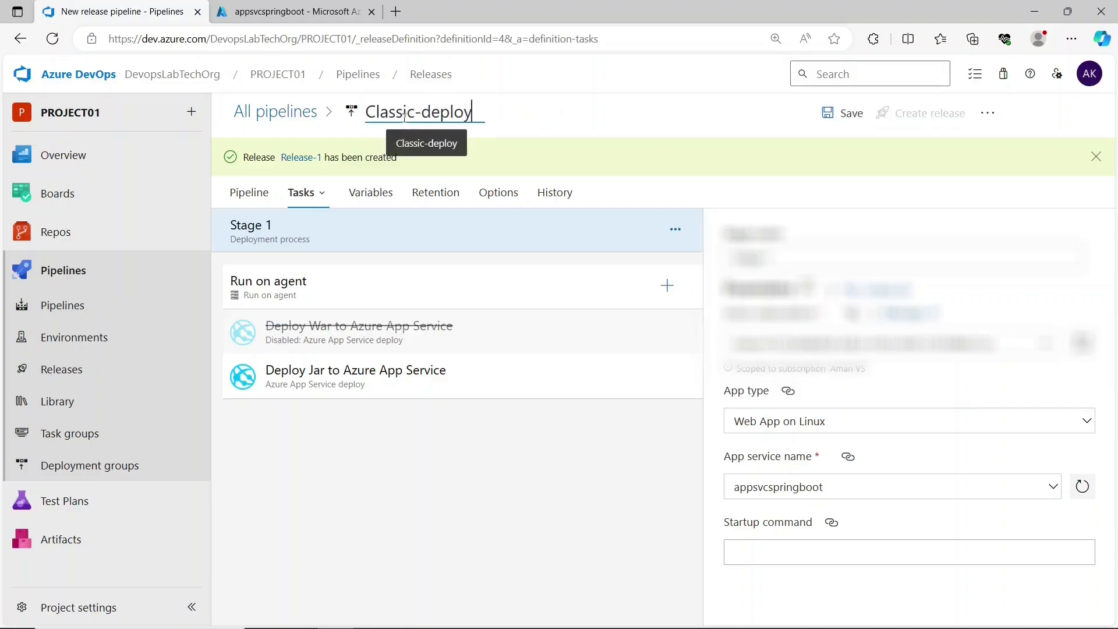
{"action": "type", "text": "pipeline"}
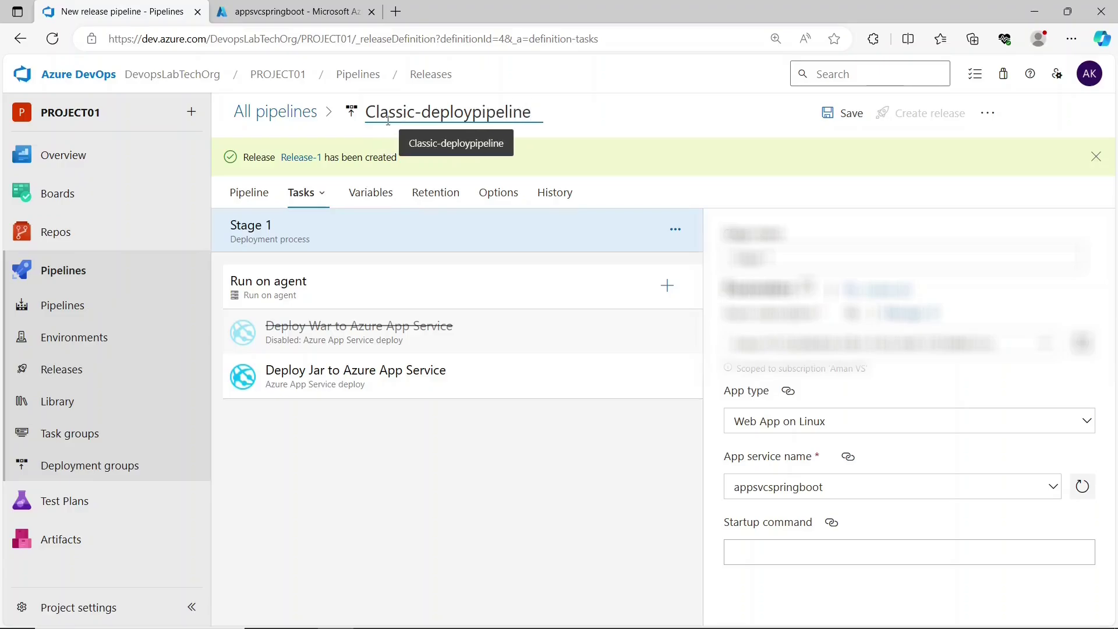
{"action": "left_click", "coordinate": [833, 114]}
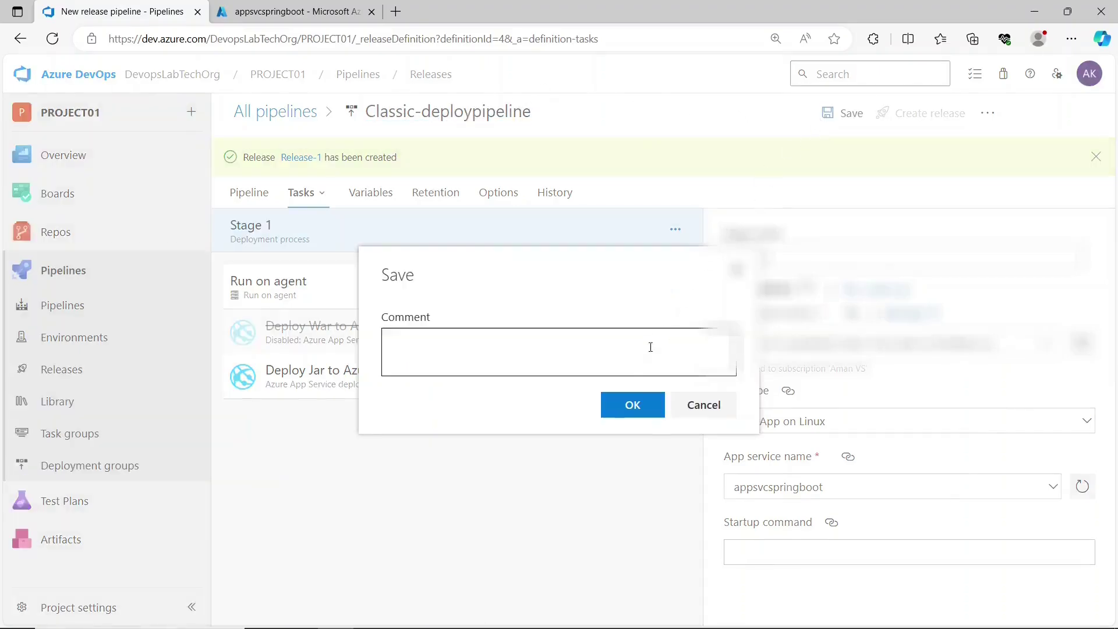
{"action": "left_click", "coordinate": [629, 403]}
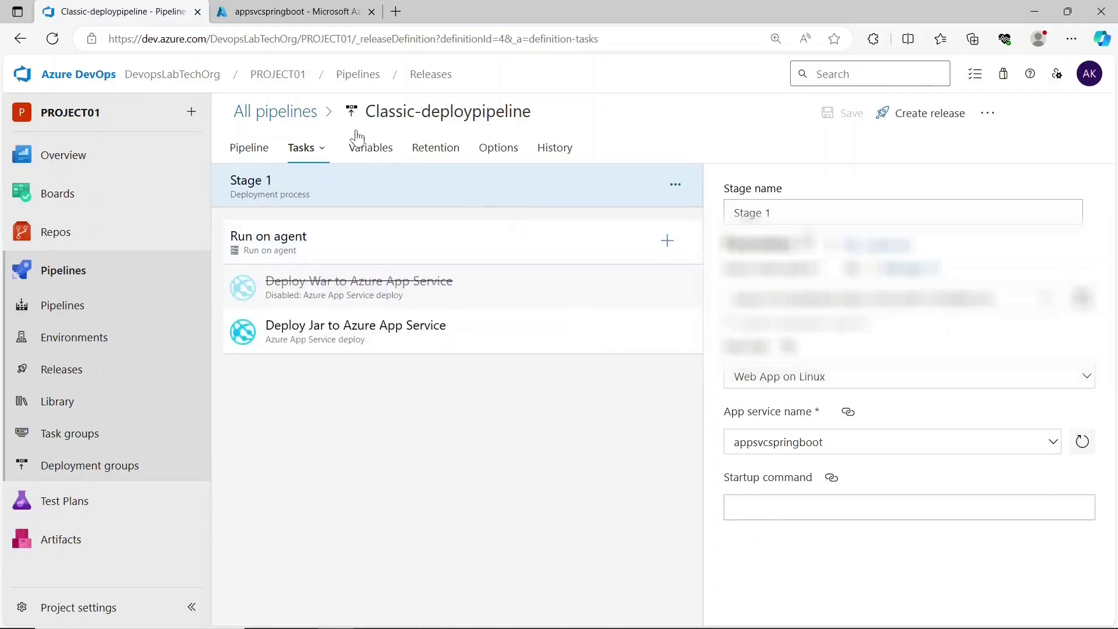
- Check Release-1's Stage 1 deployment logs, then switch to the appsvcspringboot portal overview
{"action": "left_click", "coordinate": [406, 87]}
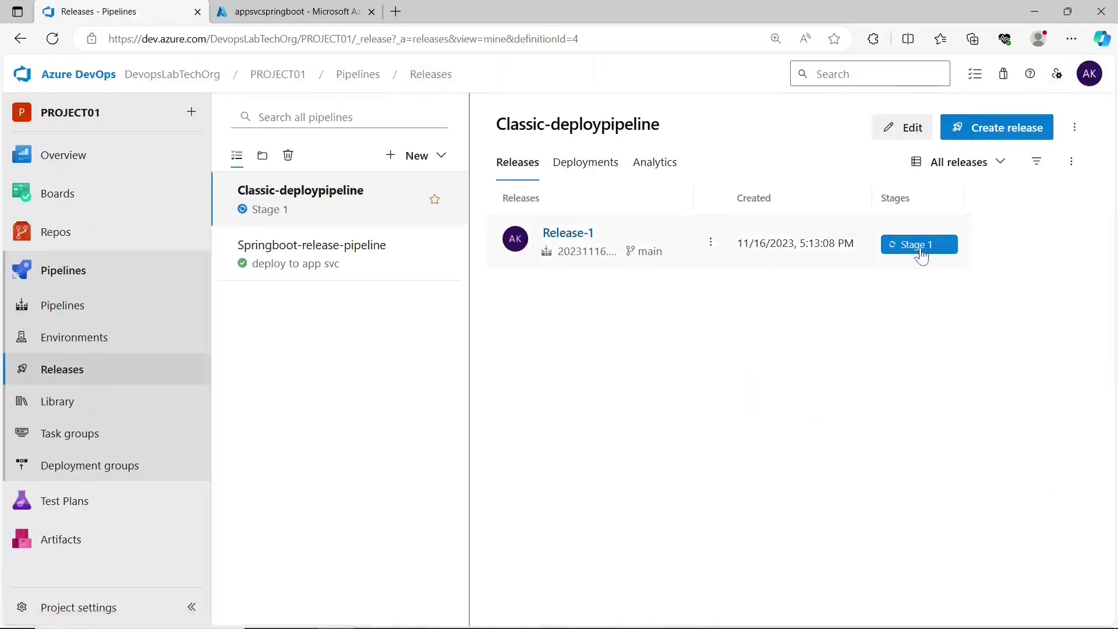
{"action": "left_click", "coordinate": [920, 247]}
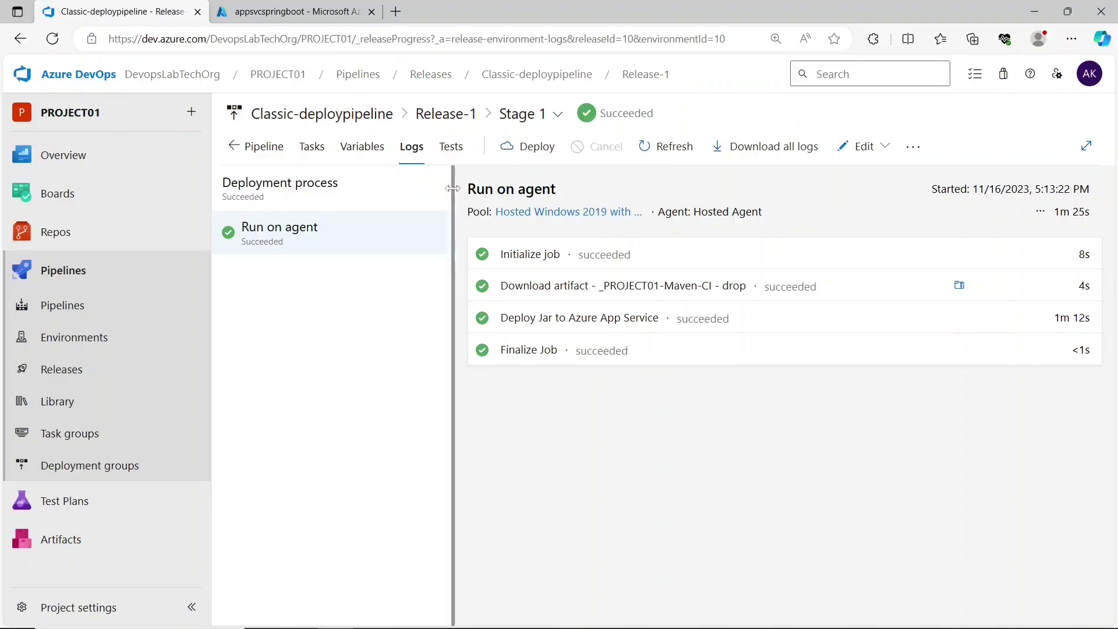
{"action": "left_click", "coordinate": [284, 8]}
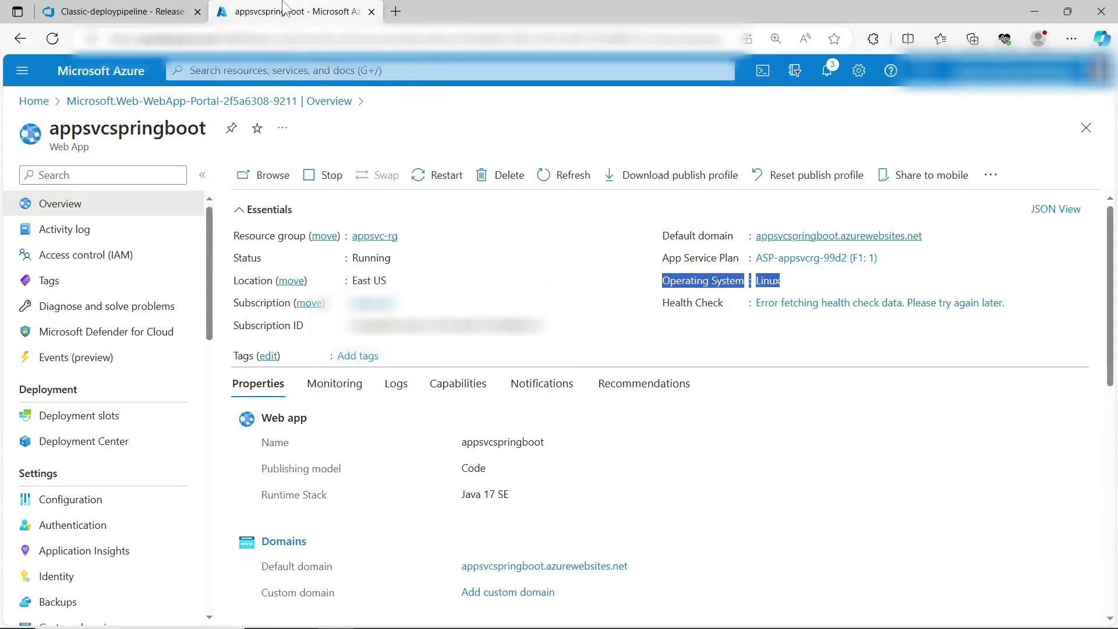
- Browse the appsvcspringboot web app and load its /hello page showing 'Hello, World!'
{"action": "left_click", "coordinate": [271, 175]}
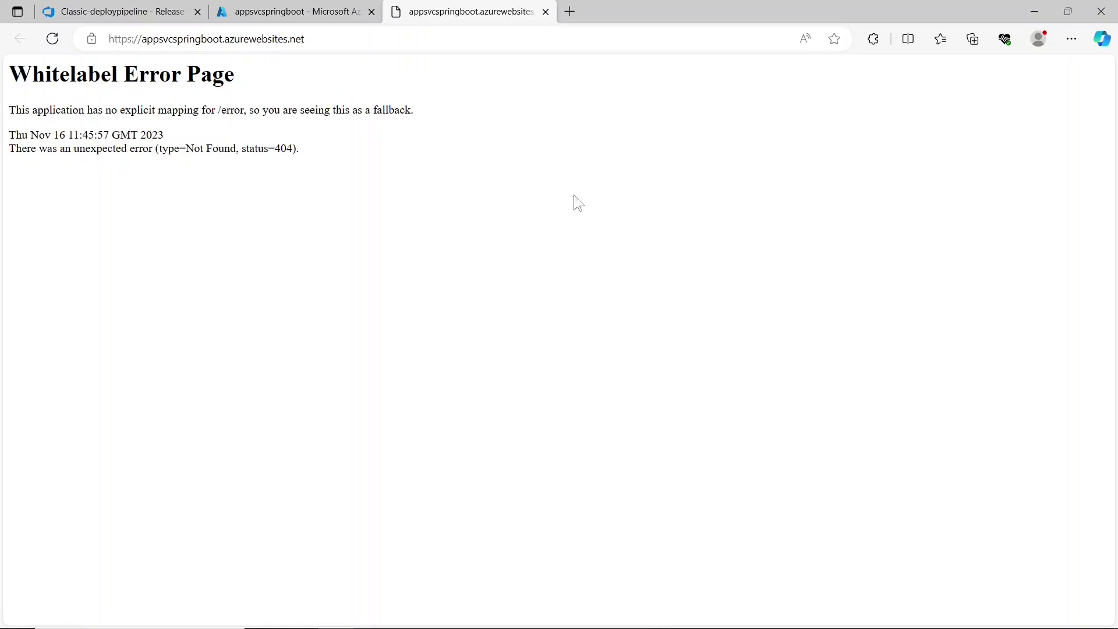
{"action": "left_click", "coordinate": [438, 36]}
{"action": "left_click", "coordinate": [438, 37]}
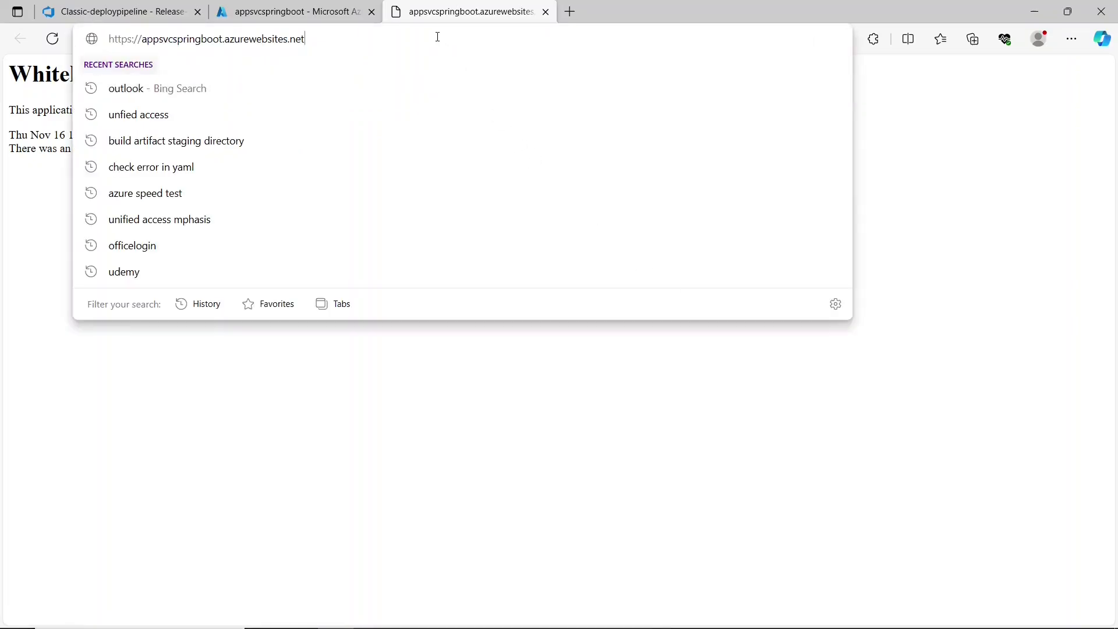
{"action": "type", "text": "/"}
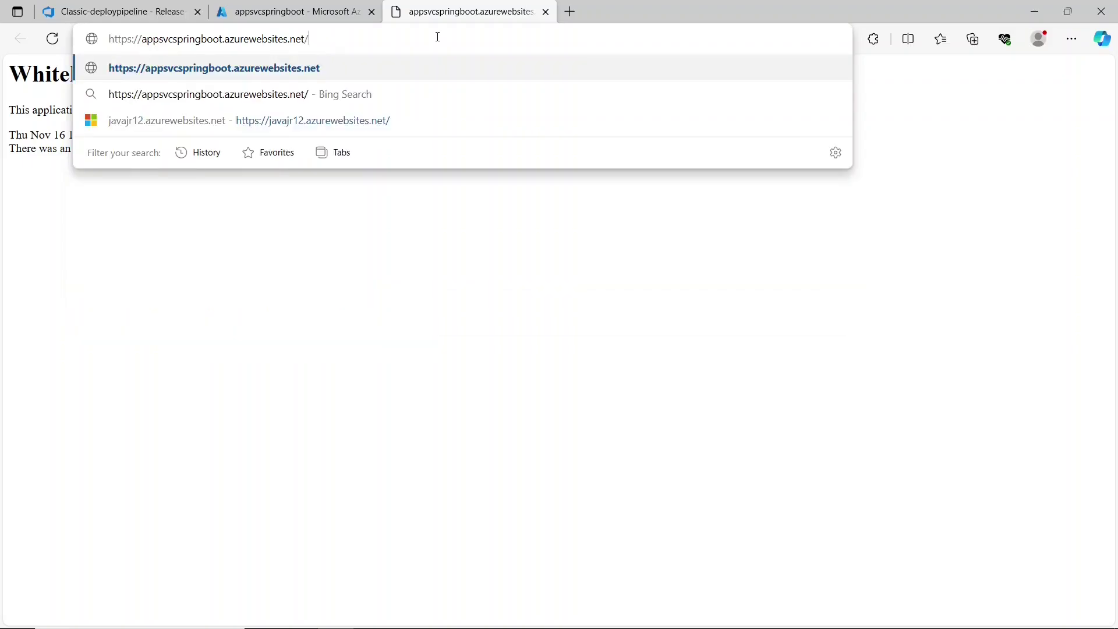
{"action": "type", "text": "hello"}
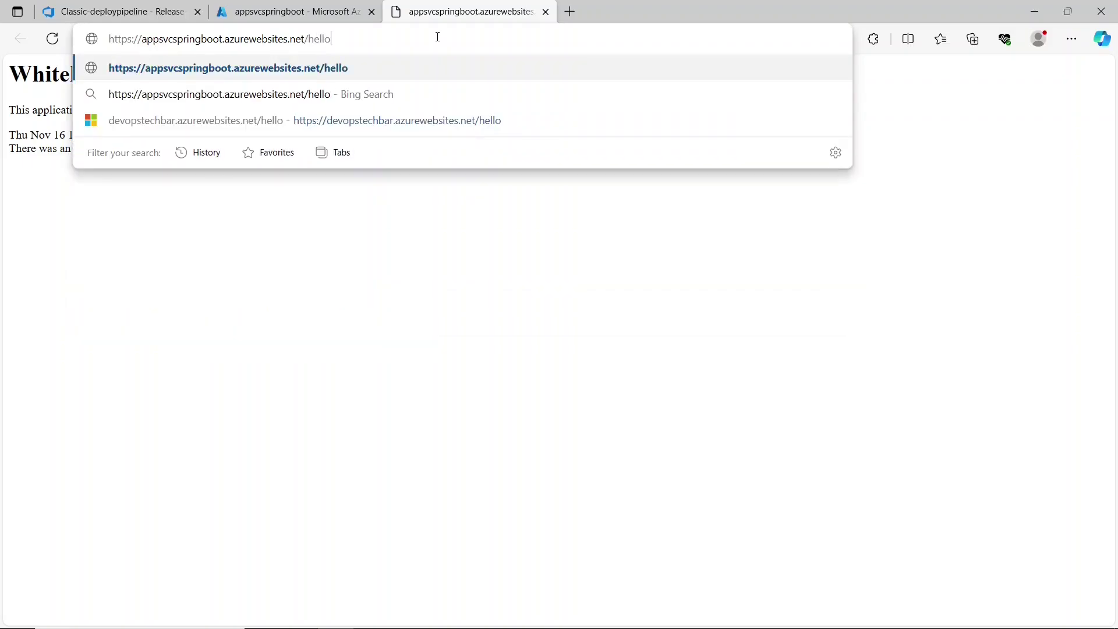
{"action": "key", "text": "Return"}
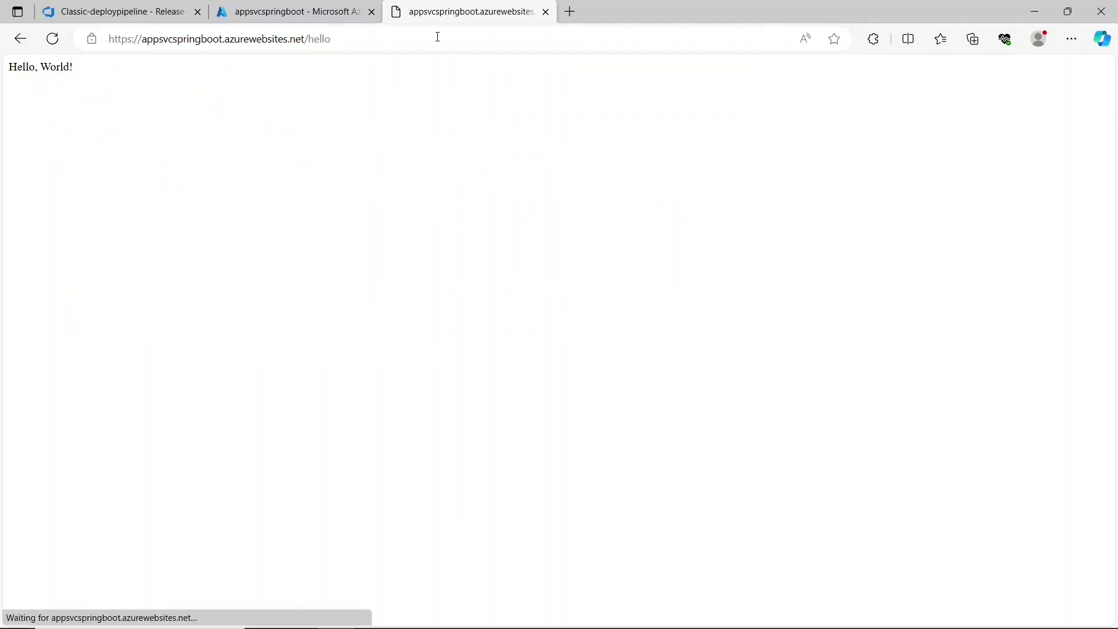
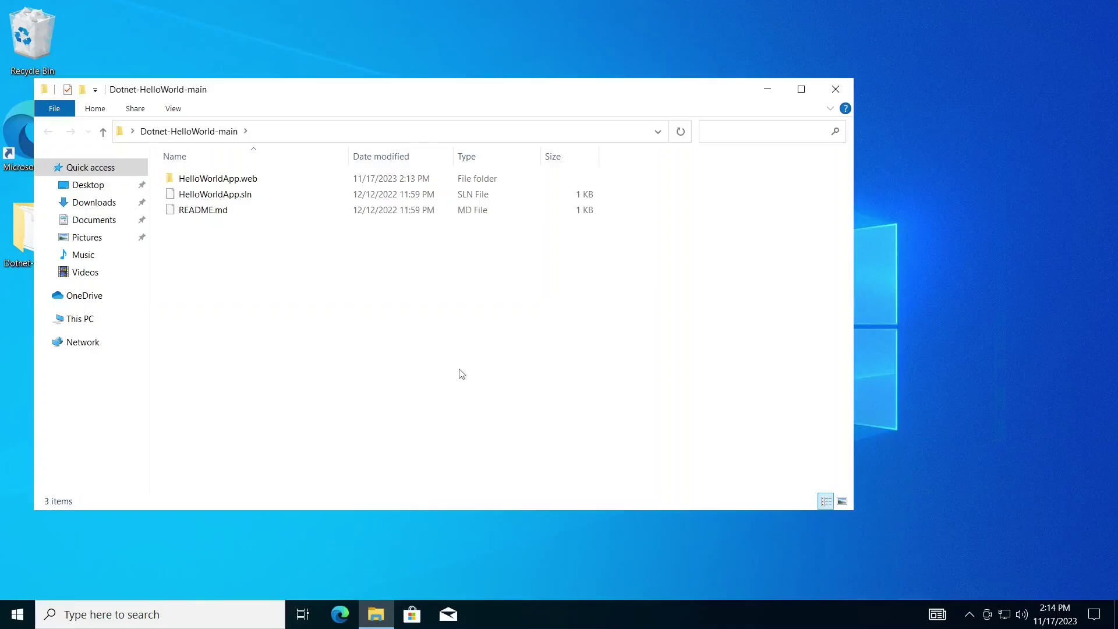
- Open a new Microsoft Edge tab from the taskbar
{"action": "left_click", "coordinate": [340, 614]}
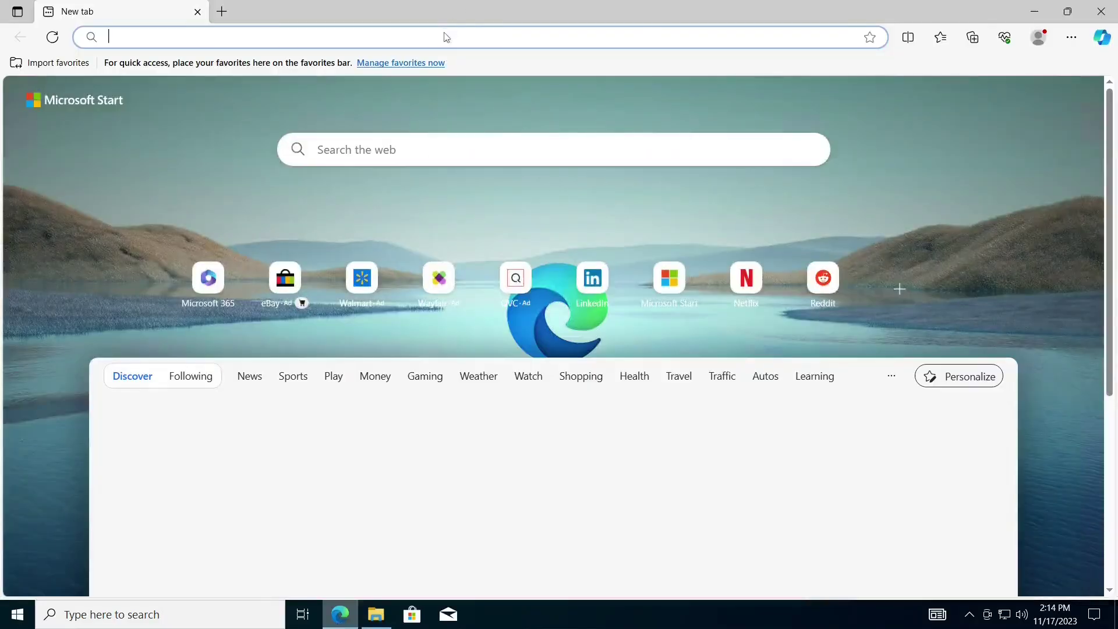
- Search Google for 'dotnet 7 download' and open the Download .NET 7.0 page
{"action": "left_click", "coordinate": [446, 37]}
{"action": "type", "text": "google.com"}
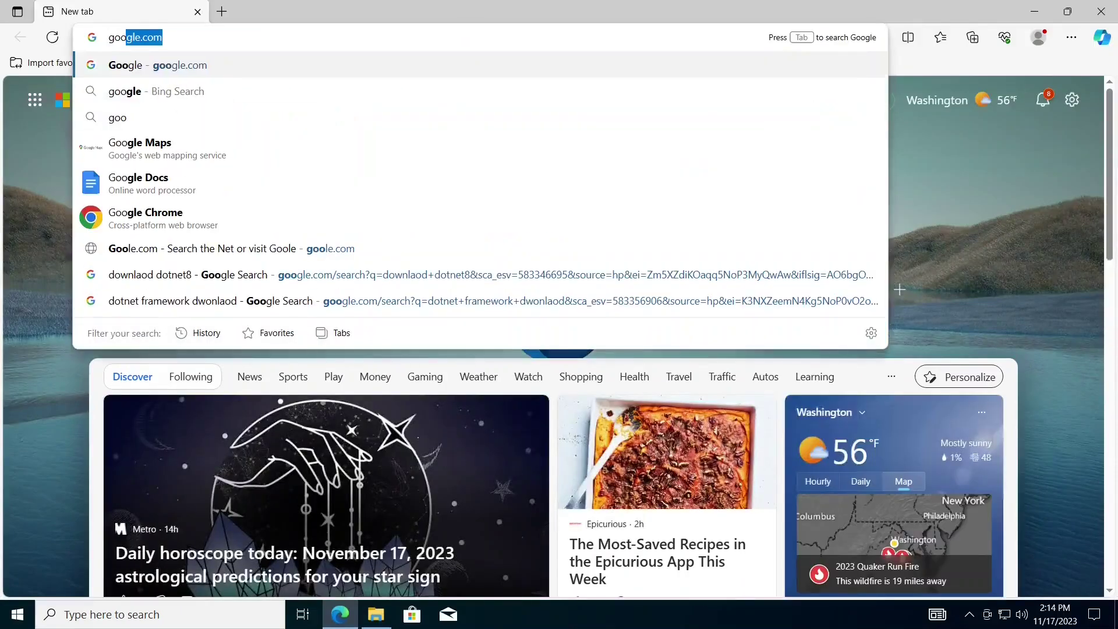
{"action": "key", "text": "Return"}
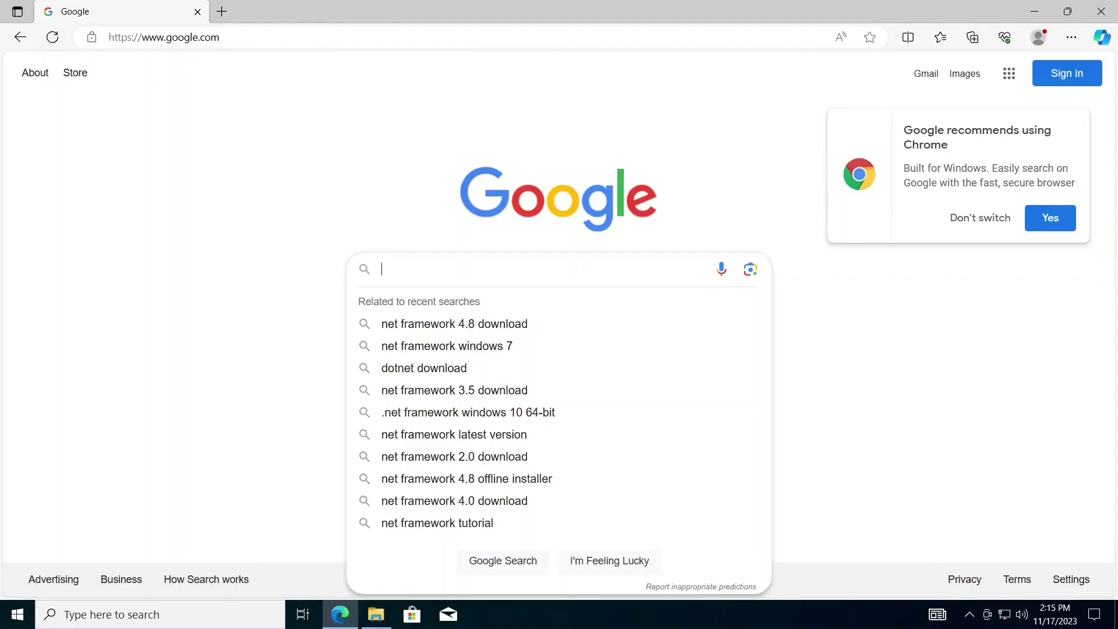
{"action": "type", "text": "dont"}
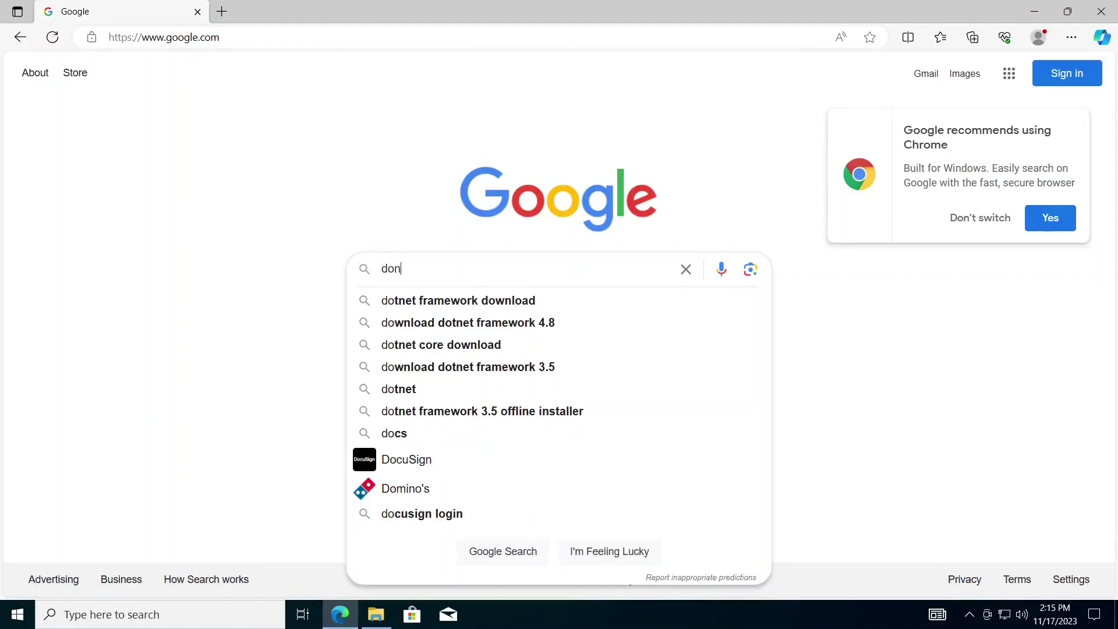
{"action": "key", "text": "BackSpace"}
{"action": "key", "text": "BackSpace"}
{"action": "type", "text": "tnet"}
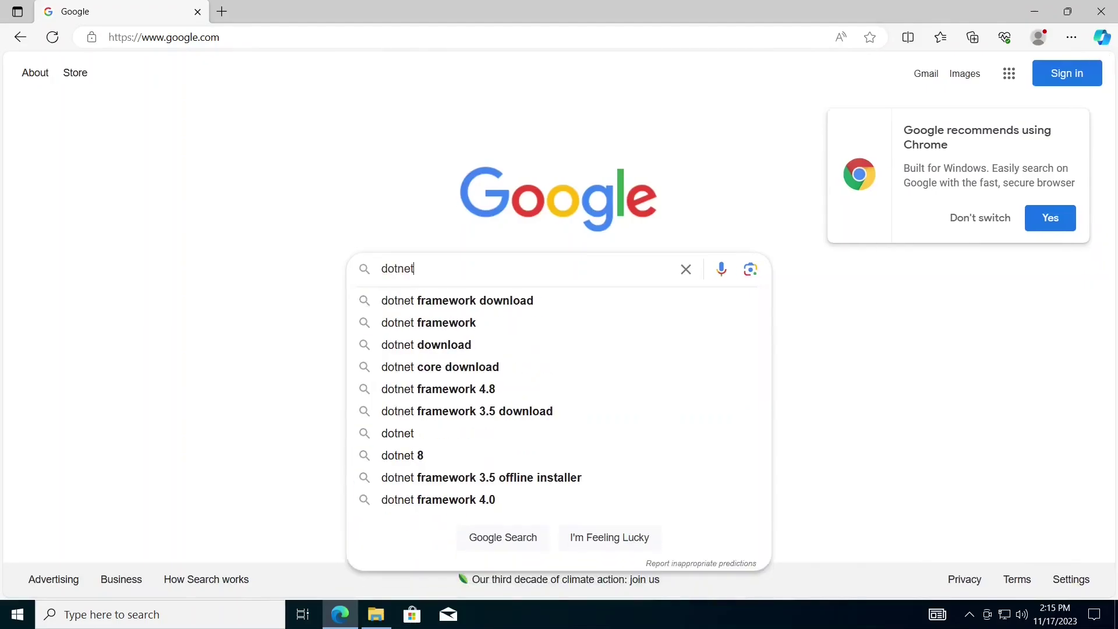
{"action": "type", "text": " 7 dwonload"}
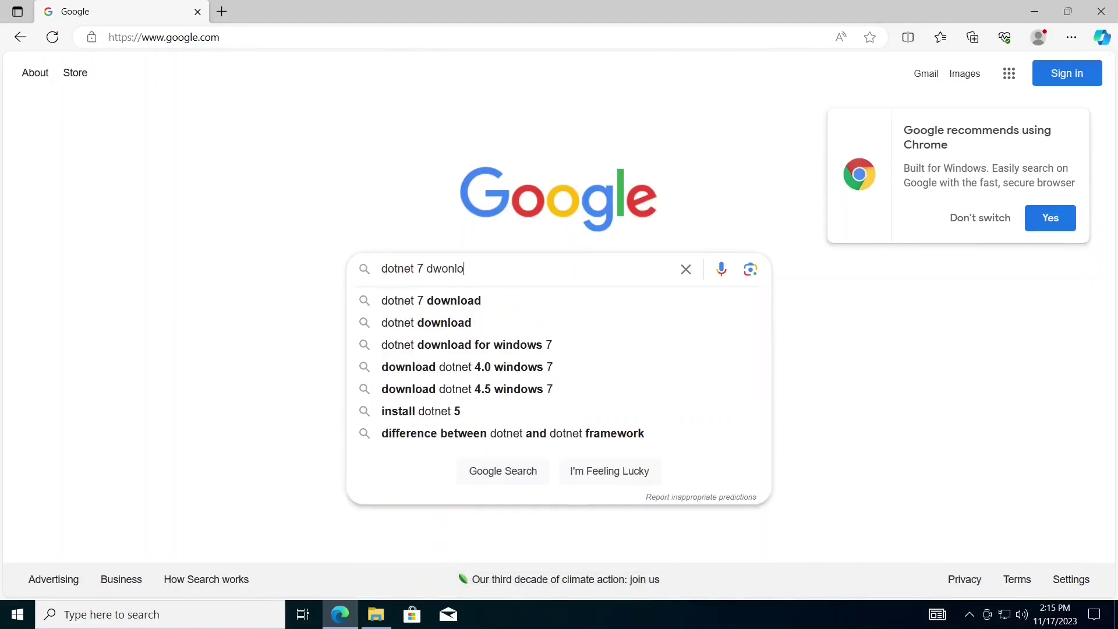
{"action": "key", "text": "Return"}
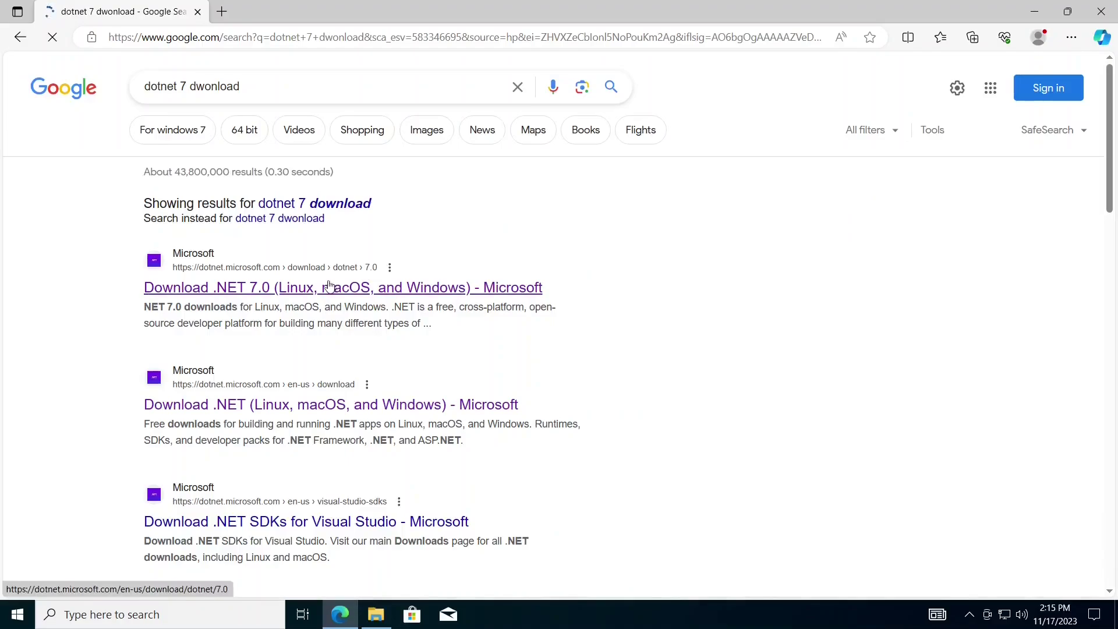
{"action": "left_click", "coordinate": [330, 285]}
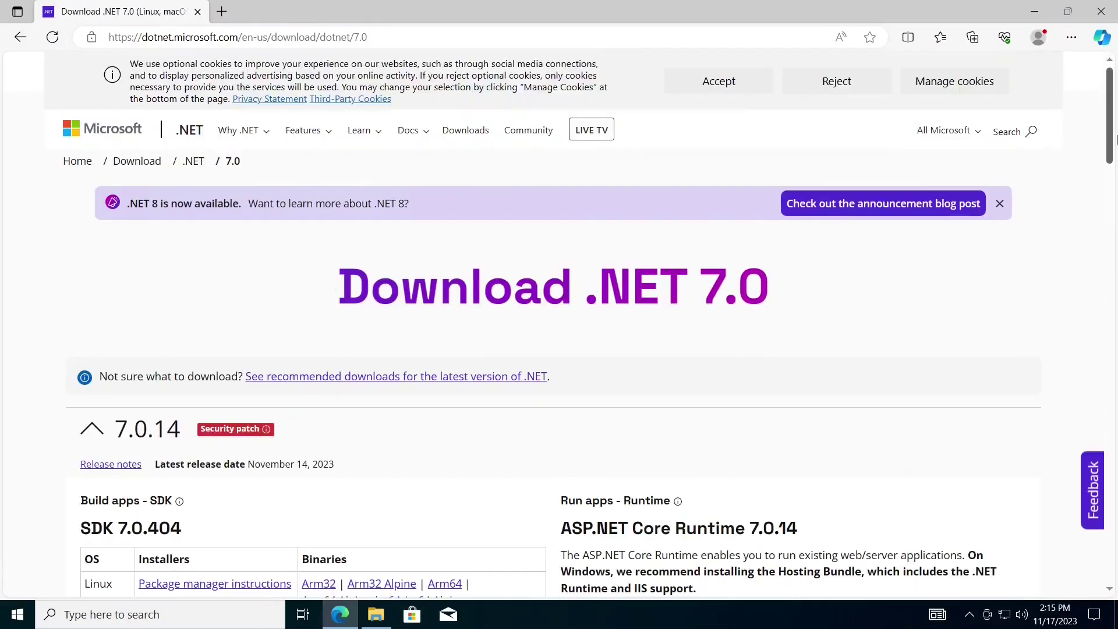
- Download the .NET 7.0 SDK Windows x64 installer
{"action": "scroll", "coordinate": [1110, 163], "scroll_direction": "down", "scroll_amount": 3}
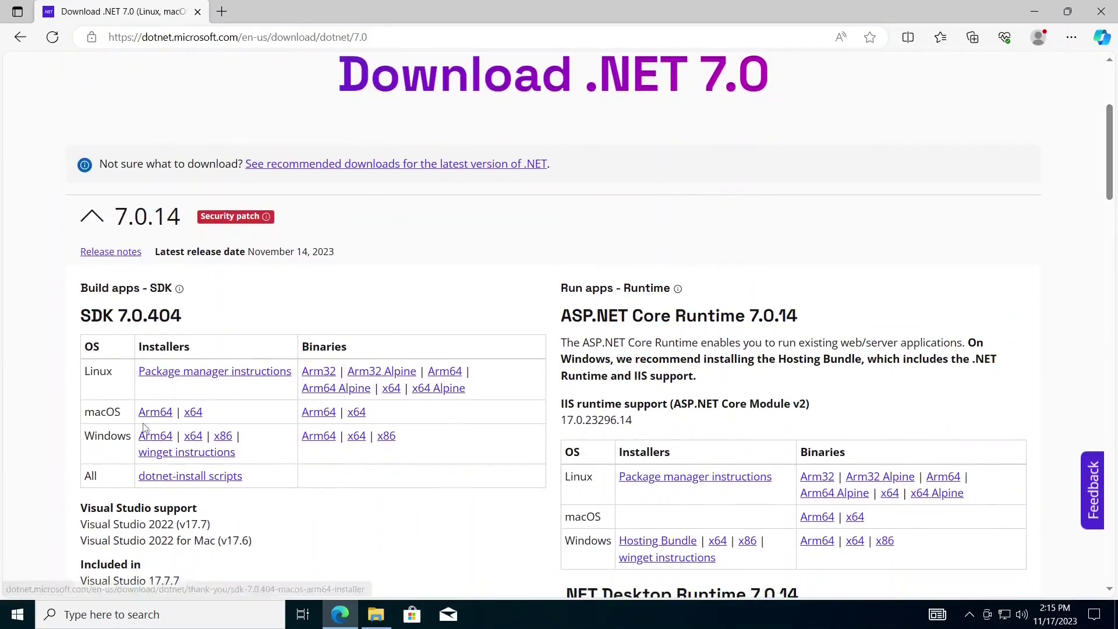
{"action": "left_click", "coordinate": [199, 440]}
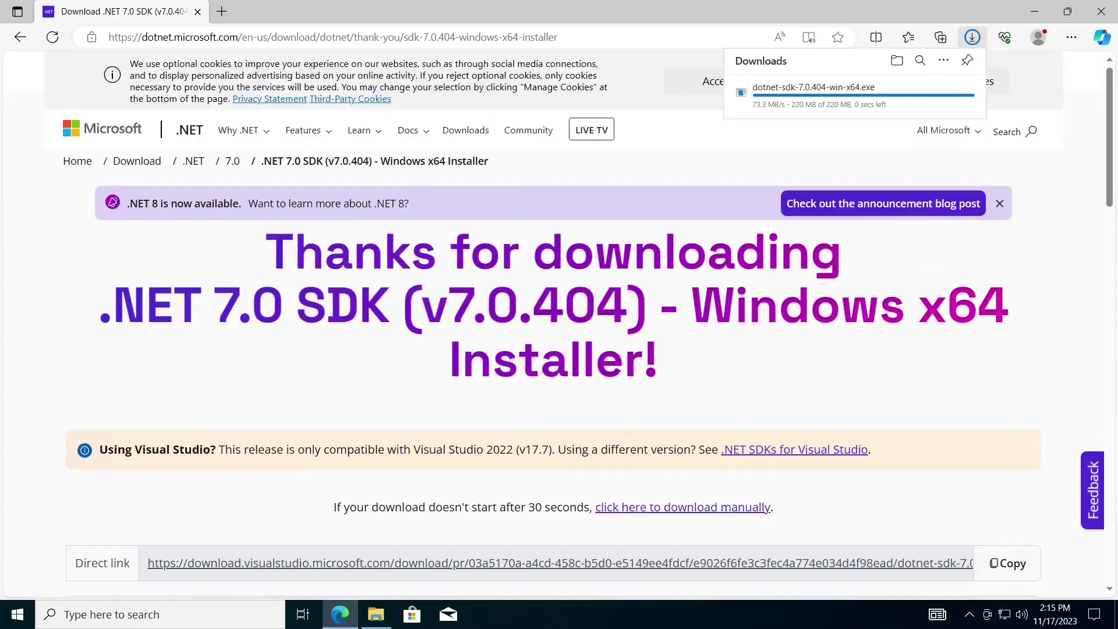
{"action": "mouse_move", "coordinate": [828, 115]}
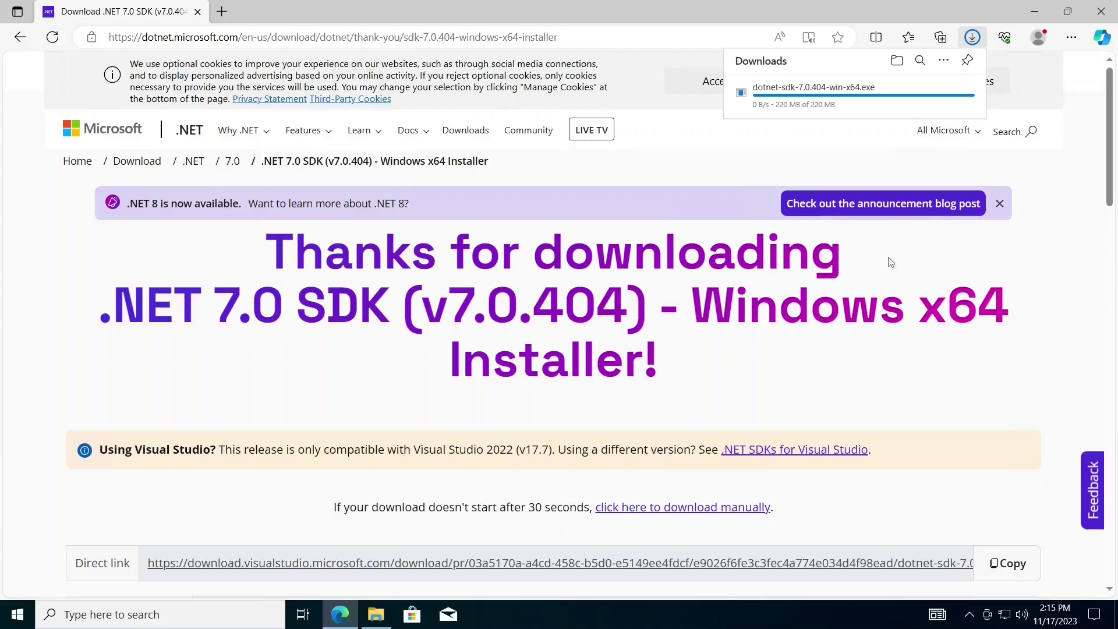
- Highlight the .NET 7.0 heading, then show dotnet-sdk-7.0.404-win-x64.exe in the Downloads folder
{"action": "left_click_drag", "start_coordinate": [98, 301], "coordinate": [291, 301]}
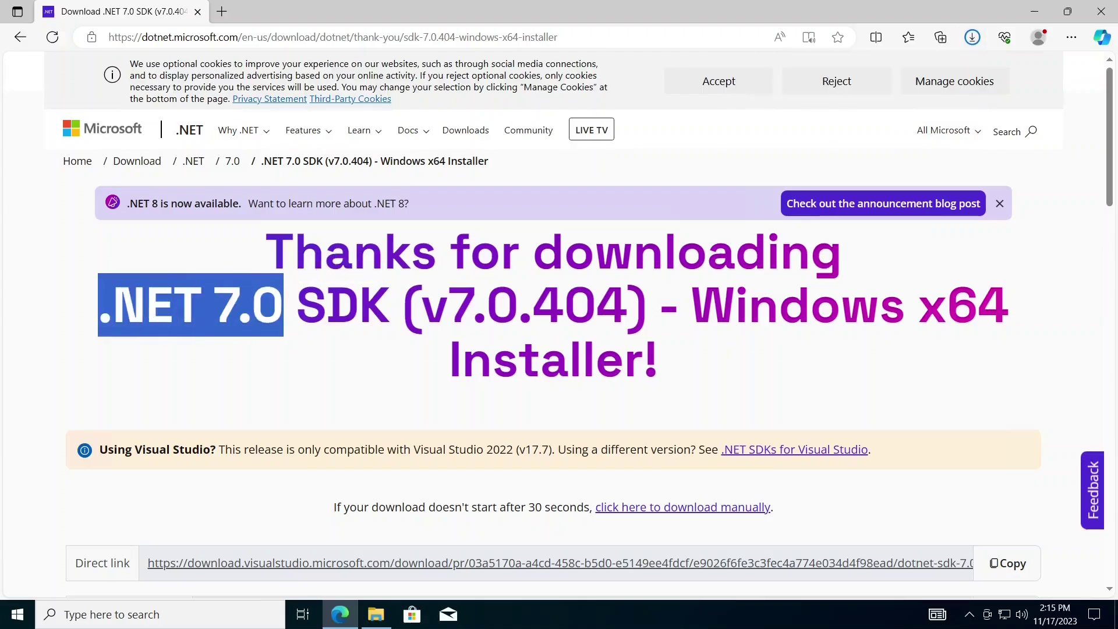
{"action": "left_click", "coordinate": [291, 301]}
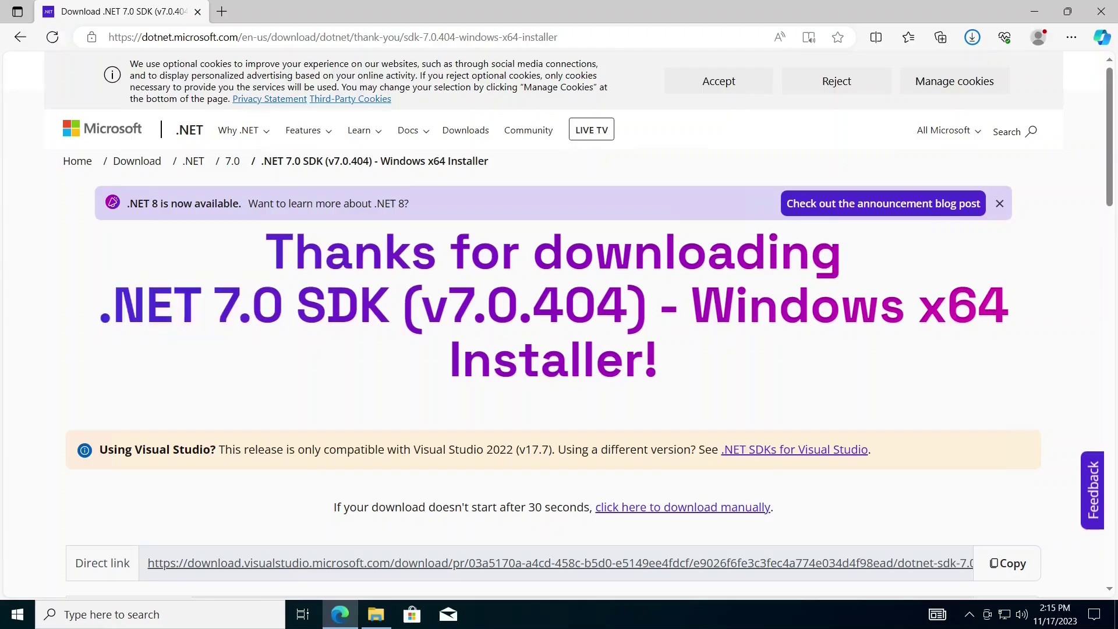
{"action": "left_click_drag", "start_coordinate": [285, 301], "coordinate": [215, 300]}
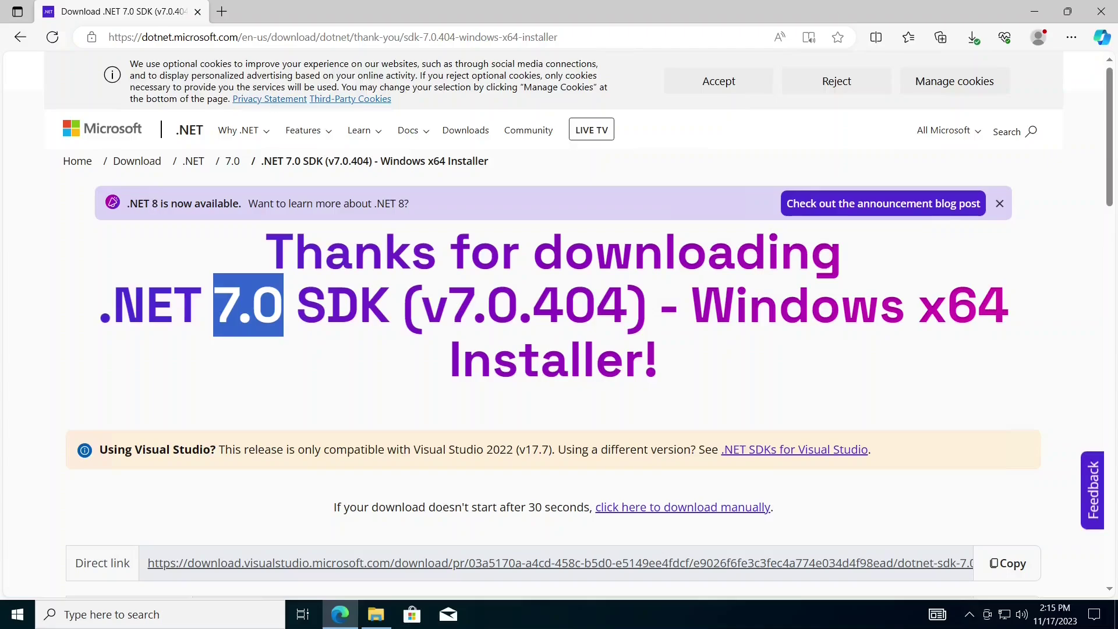
{"action": "left_click_drag", "start_coordinate": [159, 203], "coordinate": [144, 203]}
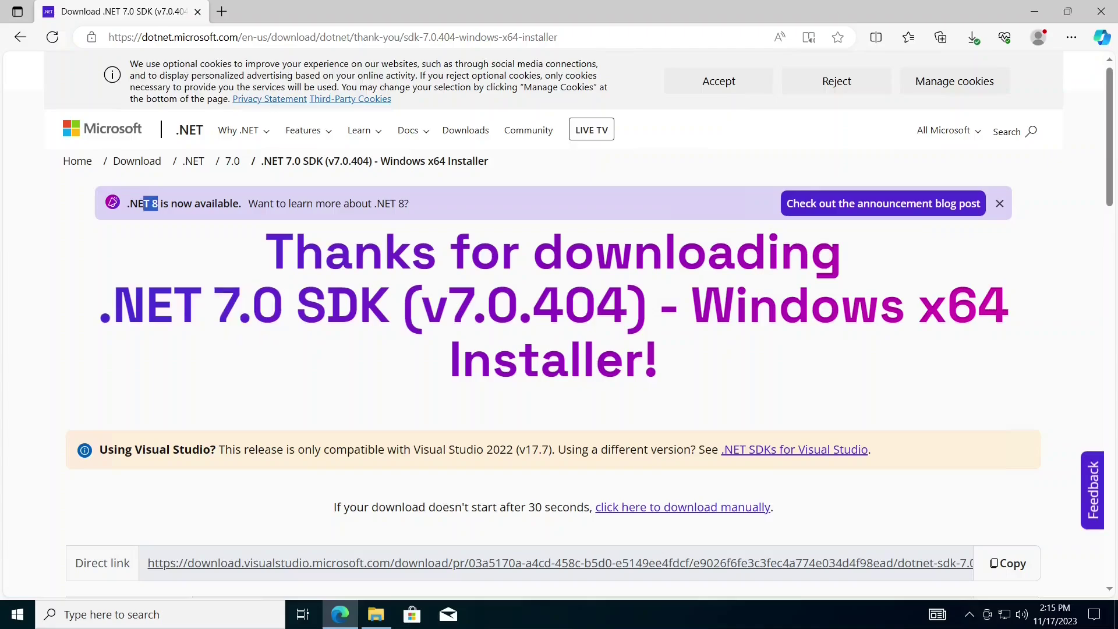
{"action": "left_click", "coordinate": [237, 330]}
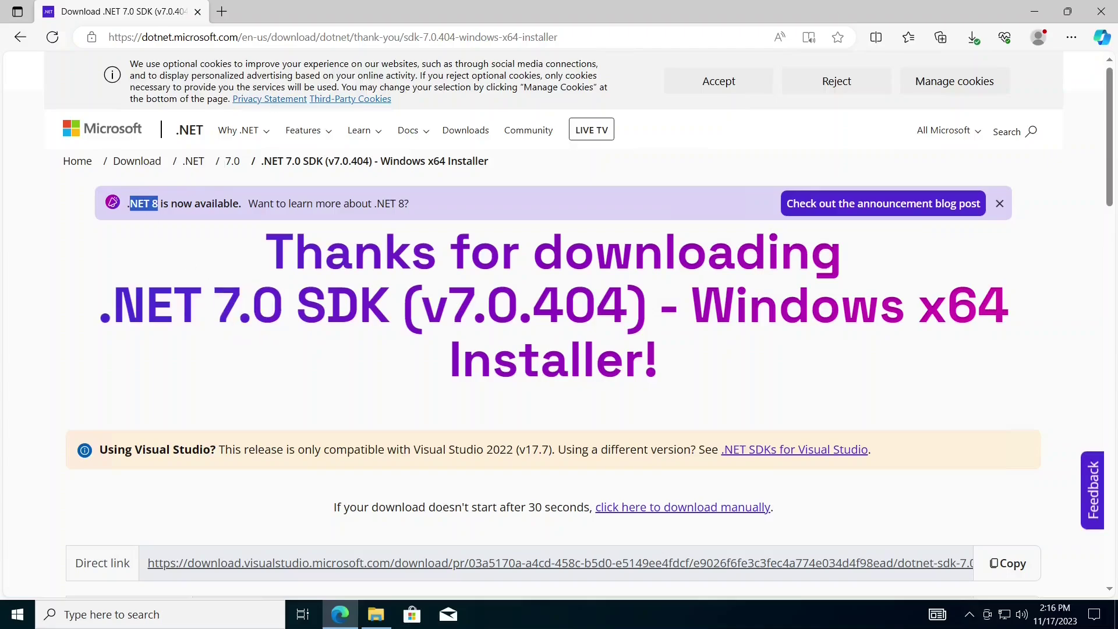
{"action": "left_click", "coordinate": [973, 38]}
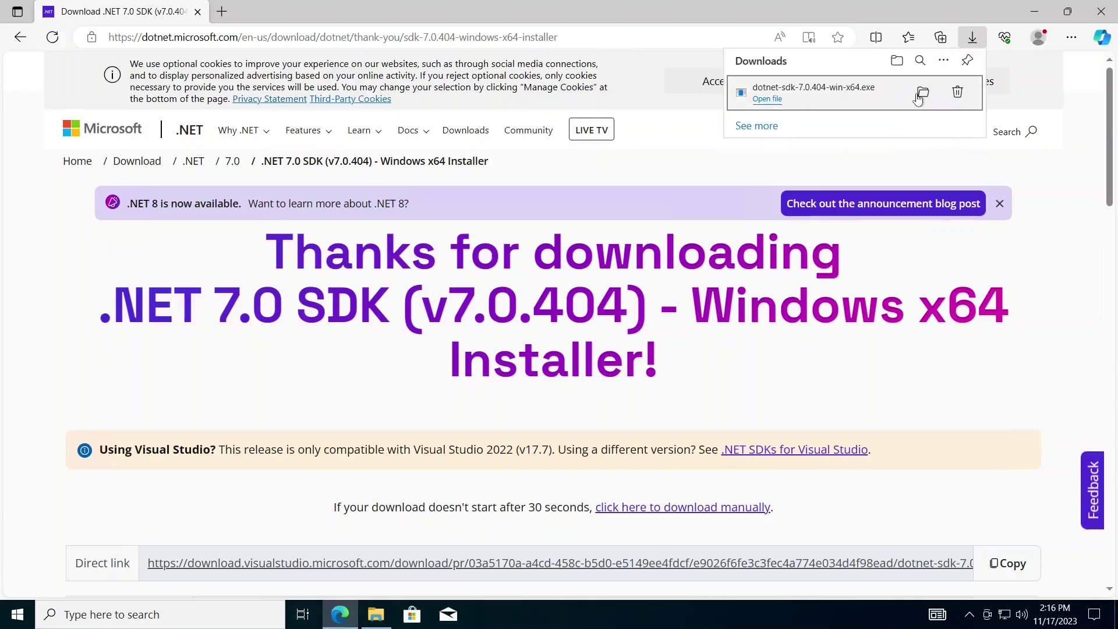
{"action": "left_click", "coordinate": [922, 94]}
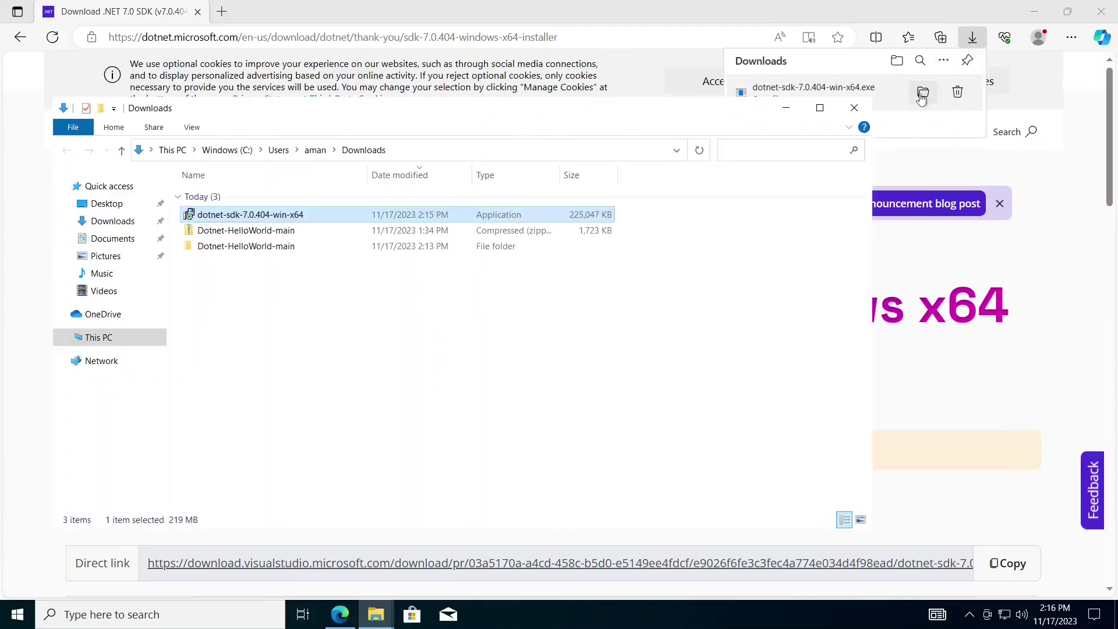
- Install .NET SDK 7.0.404 from the downloaded installer, then close it and the Downloads window
{"action": "double_click", "coordinate": [443, 217]}
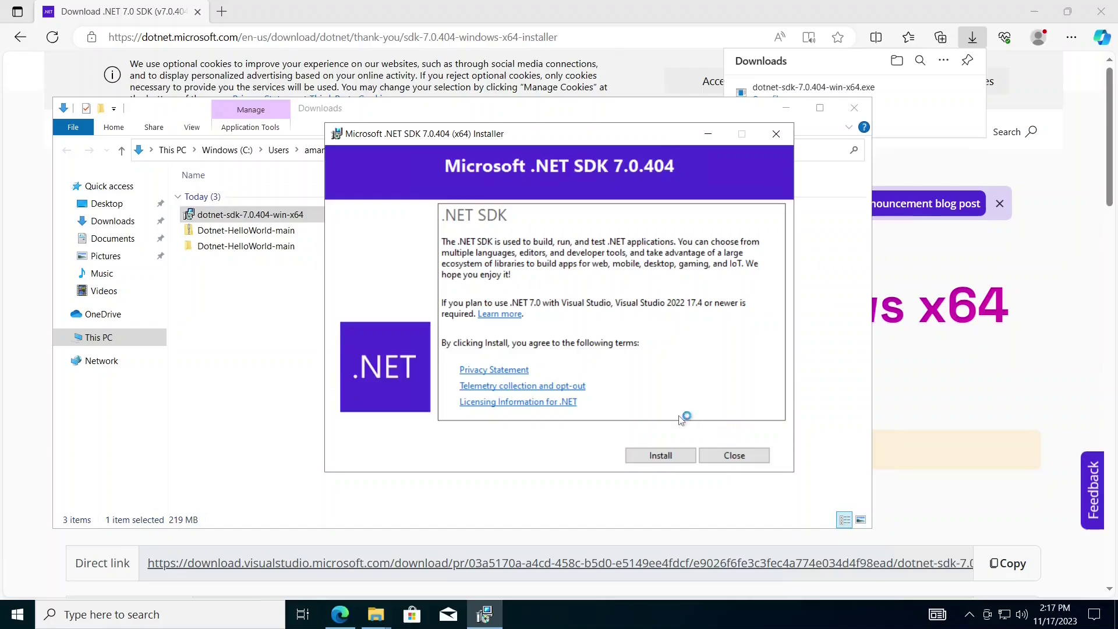
{"action": "left_click", "coordinate": [661, 456]}
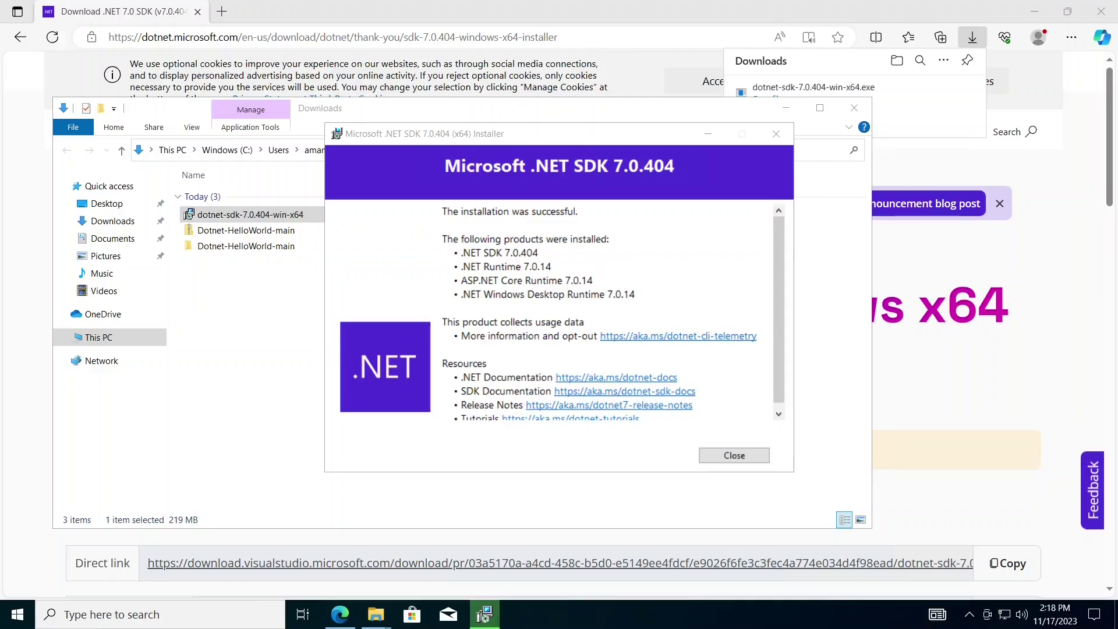
{"action": "left_click_drag", "start_coordinate": [443, 212], "coordinate": [443, 224]}
{"action": "left_click", "coordinate": [443, 224]}
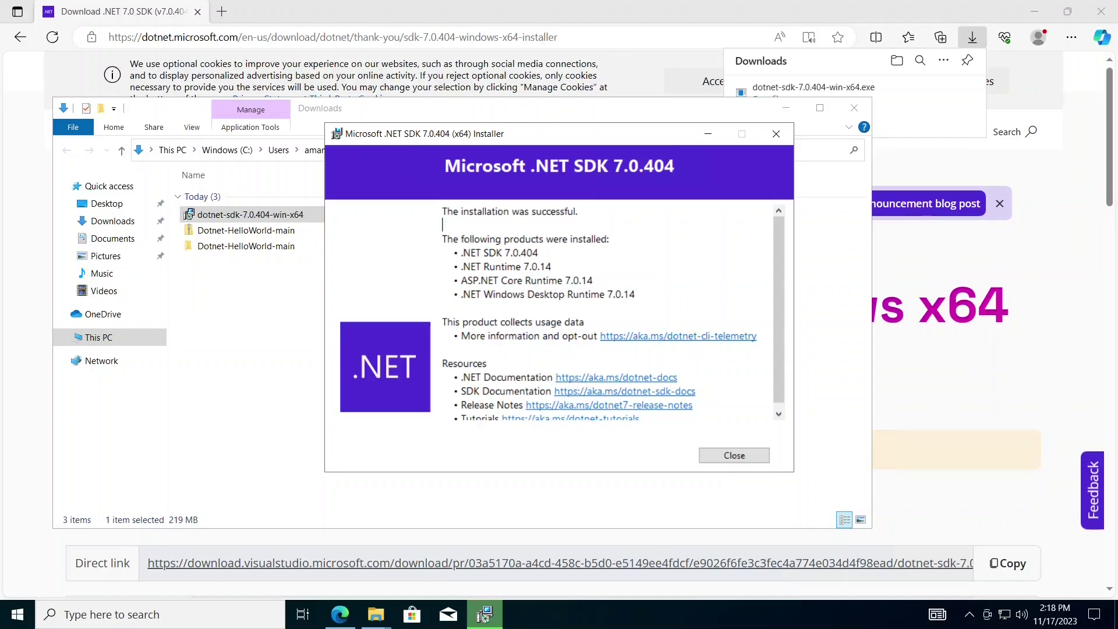
{"action": "left_click", "coordinate": [735, 457]}
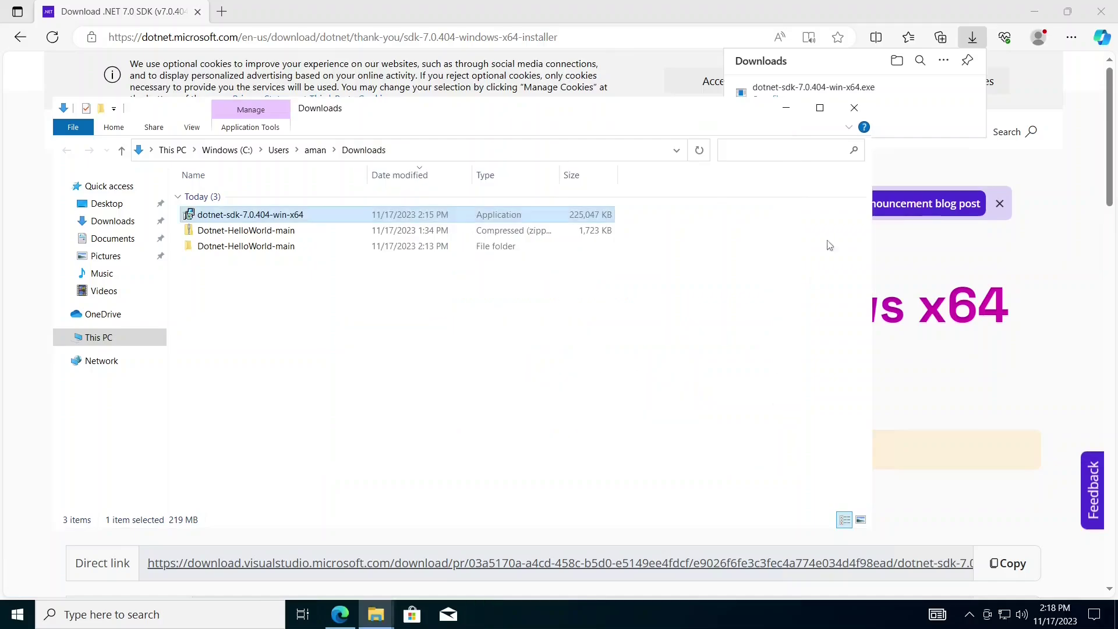
{"action": "left_click", "coordinate": [855, 107]}
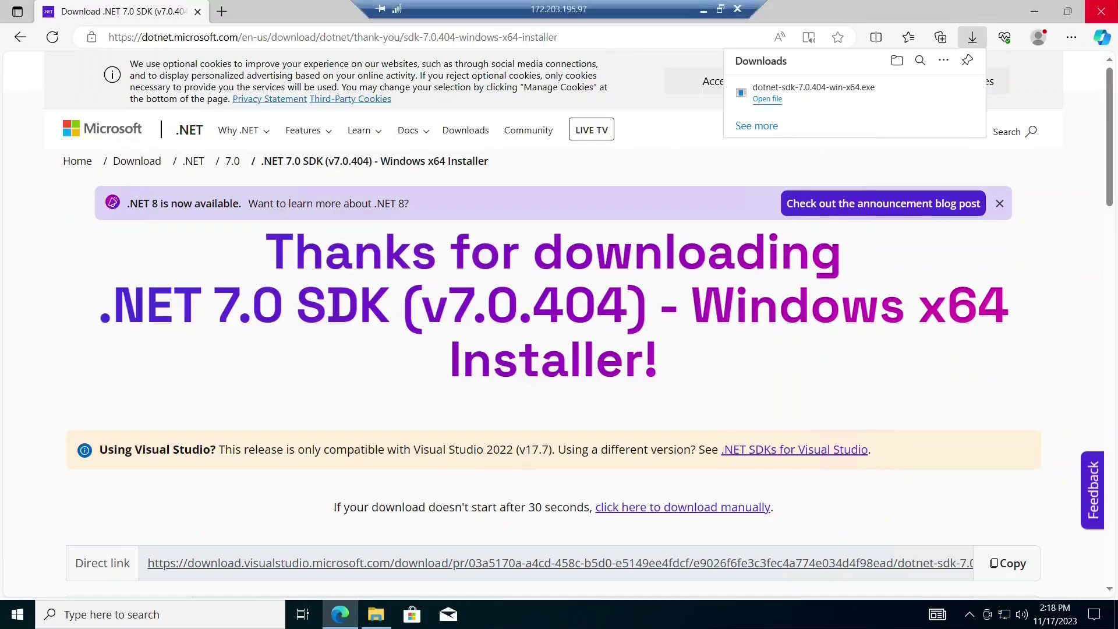
- Close Edge and open the HelloWorldApp.web folder inside the desktop's Dotnet-HelloWorld-main folder
{"action": "key", "text": "alt+F4"}
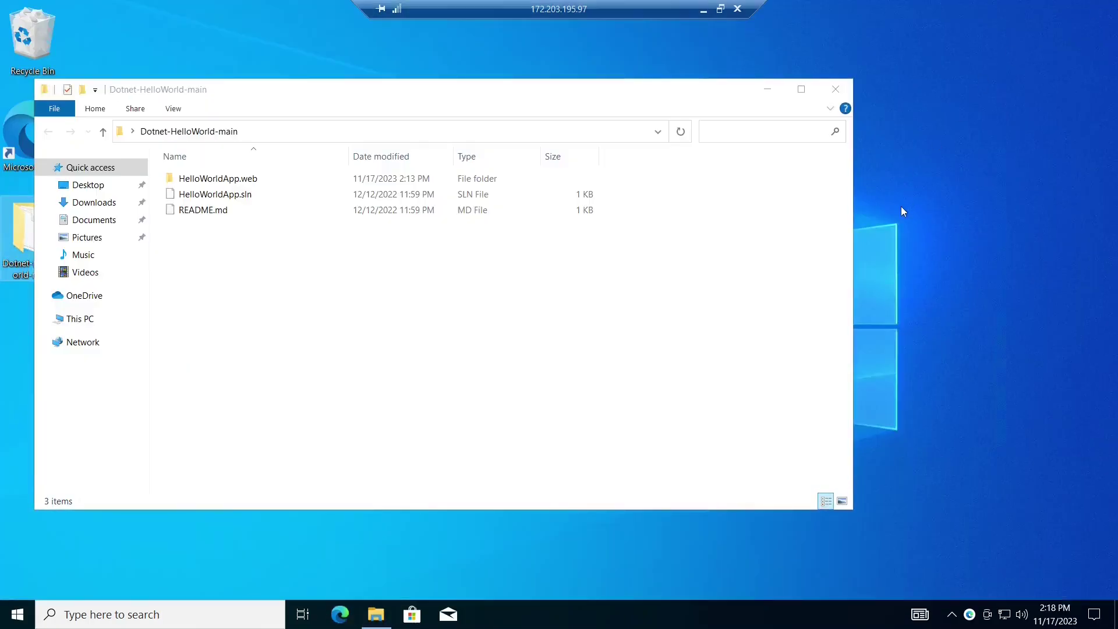
{"action": "left_click", "coordinate": [845, 88]}
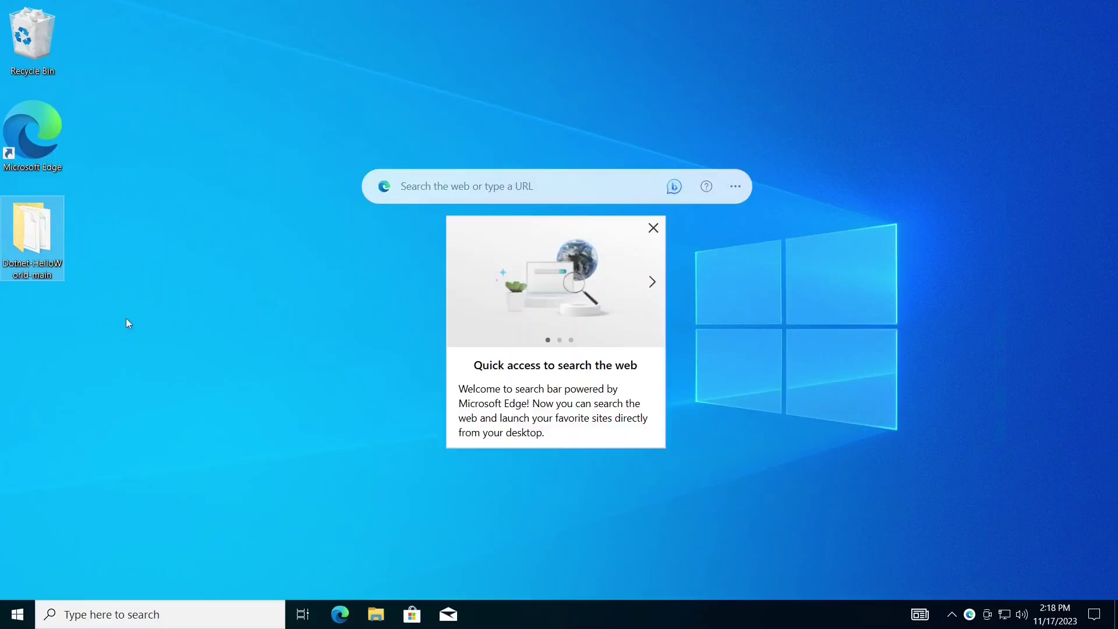
{"action": "double_click", "coordinate": [58, 261]}
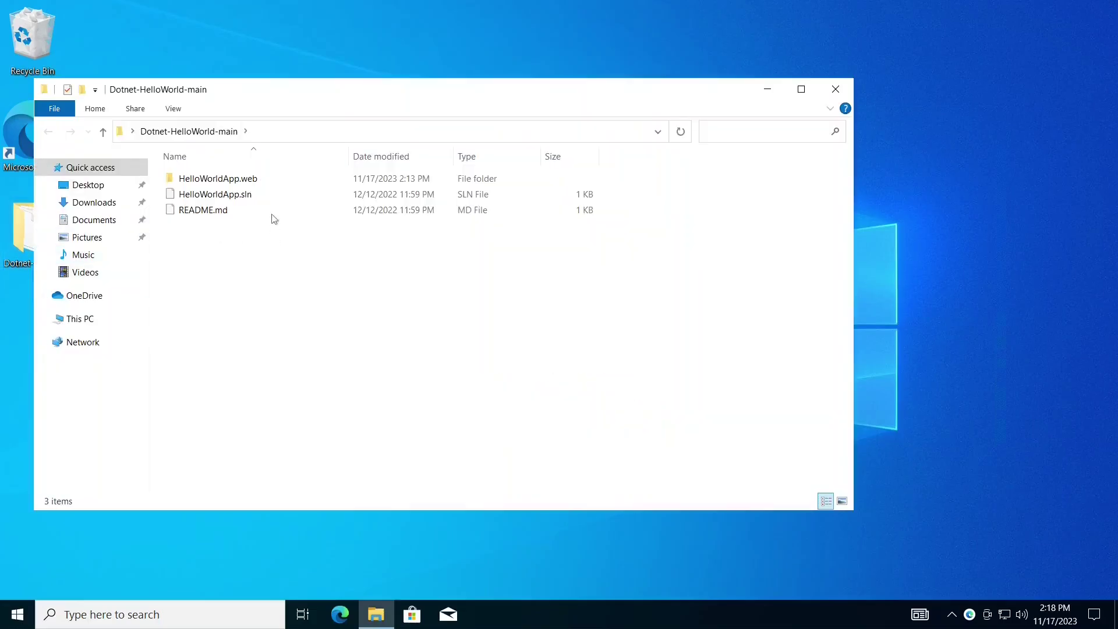
{"action": "key", "text": "ctrl+a"}
{"action": "left_click", "coordinate": [315, 310]}
{"action": "double_click", "coordinate": [247, 184]}
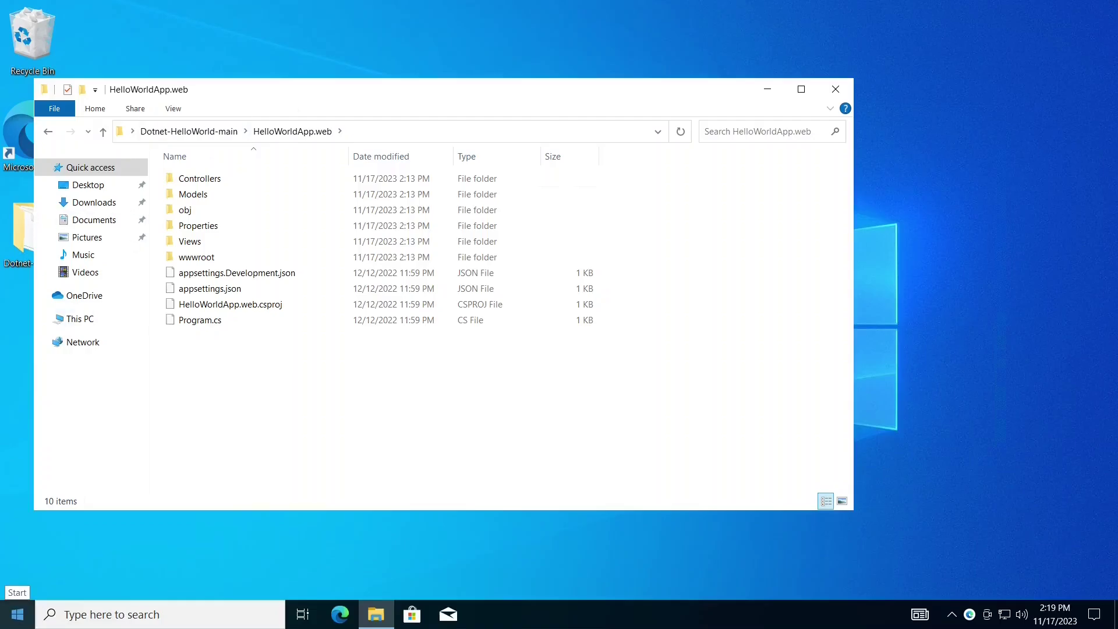
{"action": "left_click", "coordinate": [17, 615]}
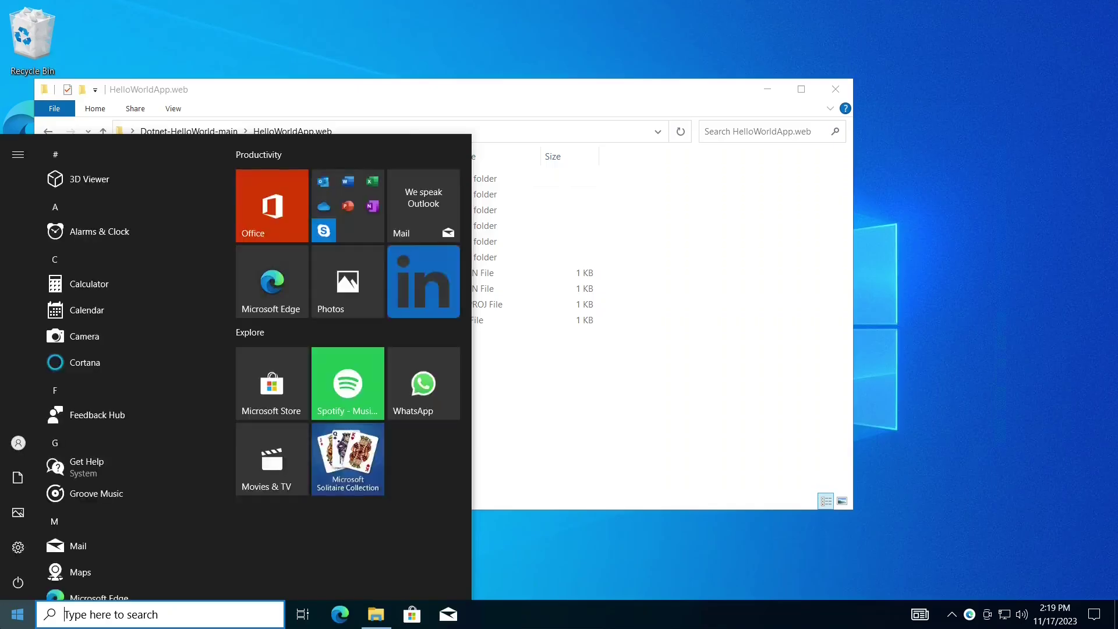
- Open an administrator Command Prompt and confirm dotnet --version reports 7.0.404
{"action": "type", "text": "cmd"}
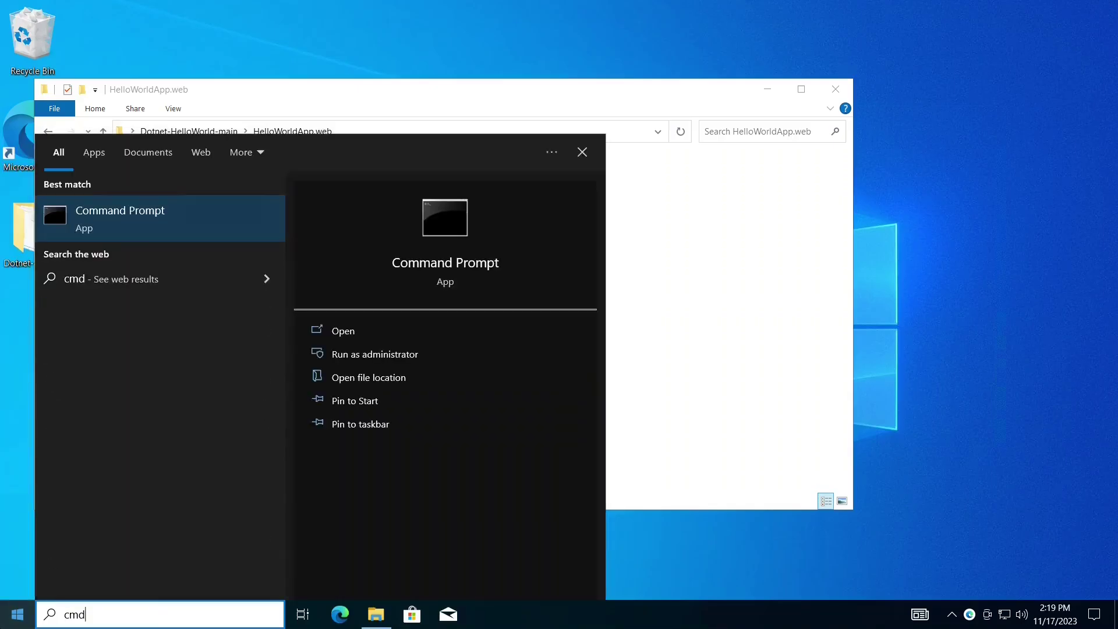
{"action": "key", "text": "ctrl+shift+Return"}
{"action": "left_click", "coordinate": [849, 123]}
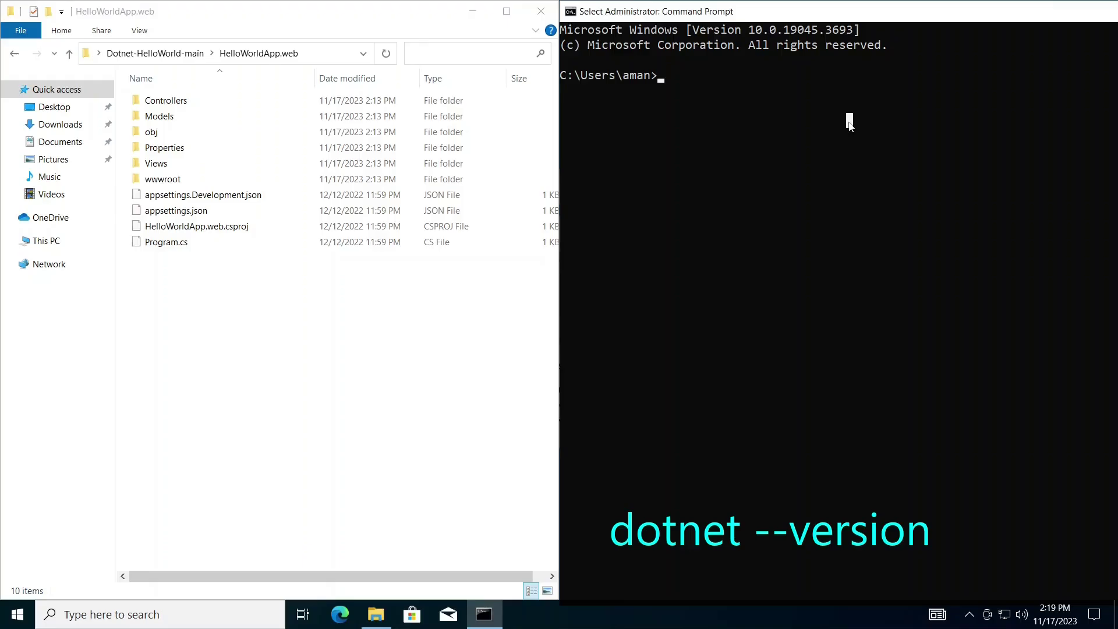
{"action": "type", "text": "d"}
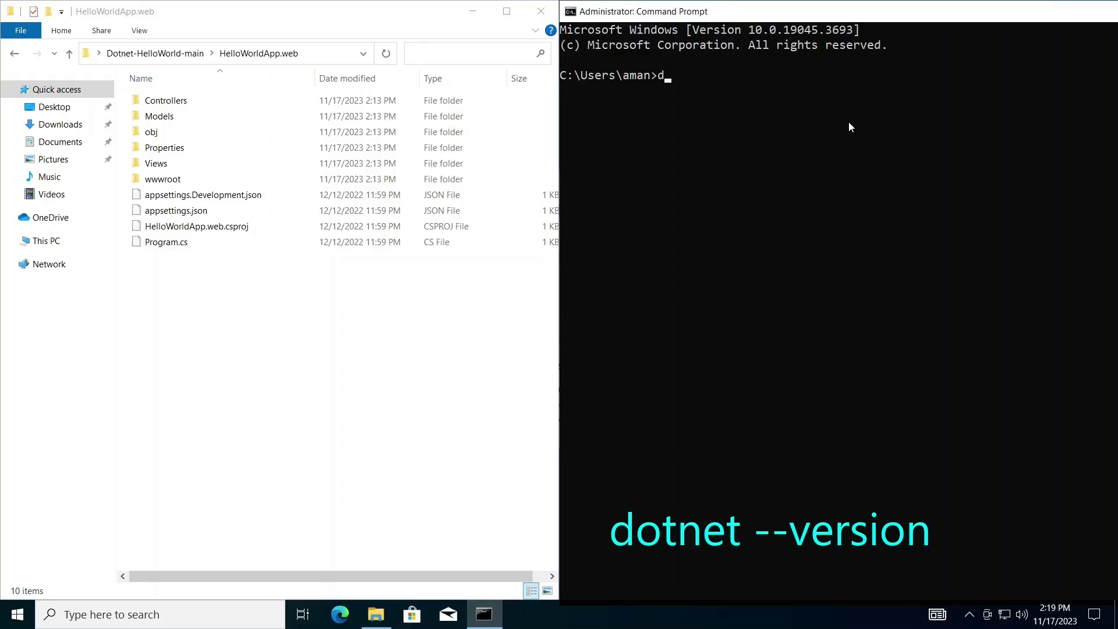
{"action": "type", "text": "otnet --version"}
{"action": "key", "text": "Return"}
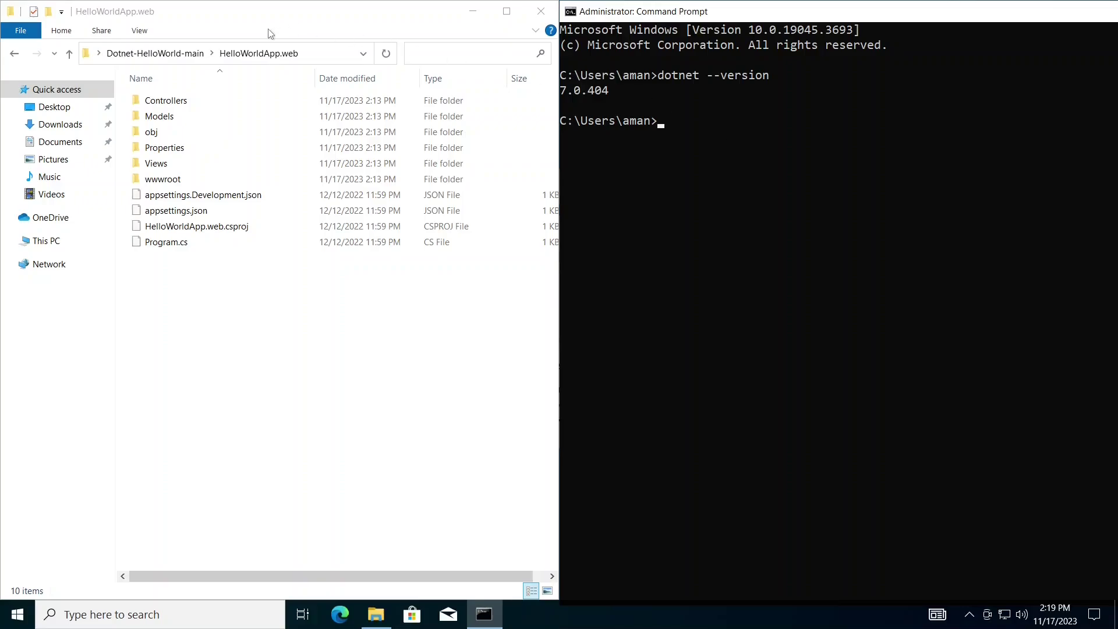
- Copy the Dotnet-HelloWorld-main path from Explorer, cd into it and list it with dir
{"action": "left_click", "coordinate": [16, 56]}
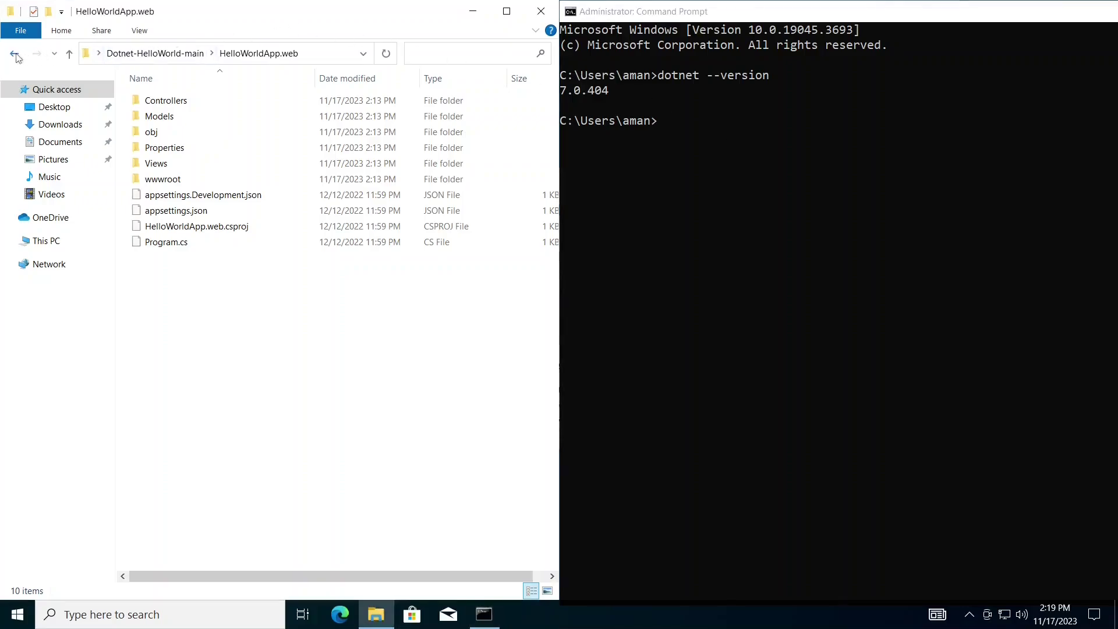
{"action": "left_click", "coordinate": [16, 55]}
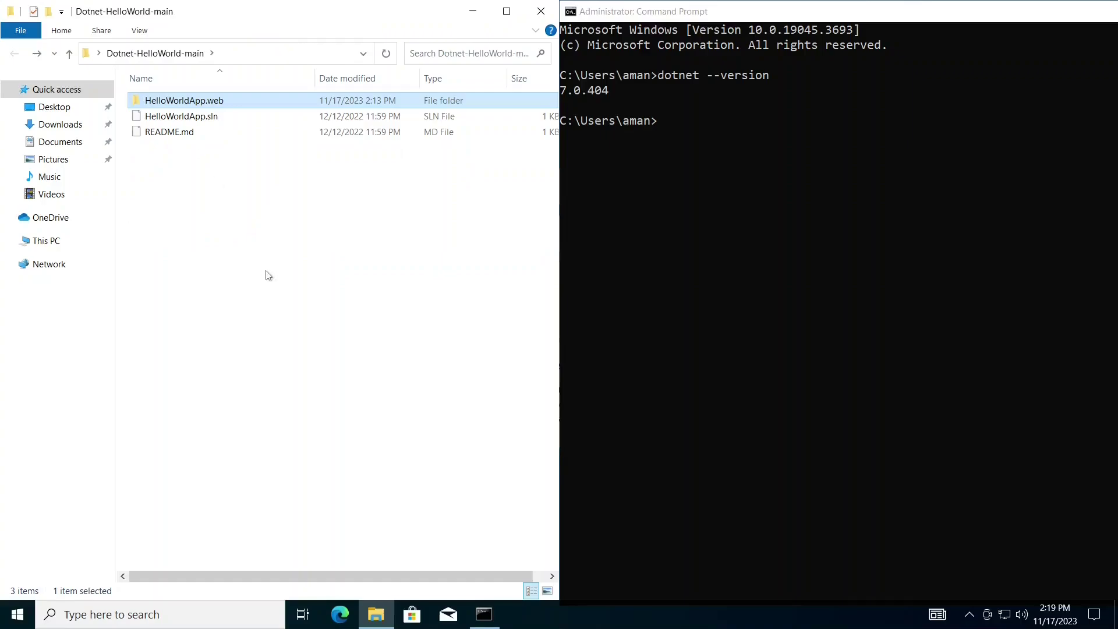
{"action": "left_click", "coordinate": [298, 50]}
{"action": "key", "text": "ctrl+c"}
{"action": "left_click", "coordinate": [666, 216]}
{"action": "type", "text": "cd"}
{"action": "key", "text": "ctrl+v"}
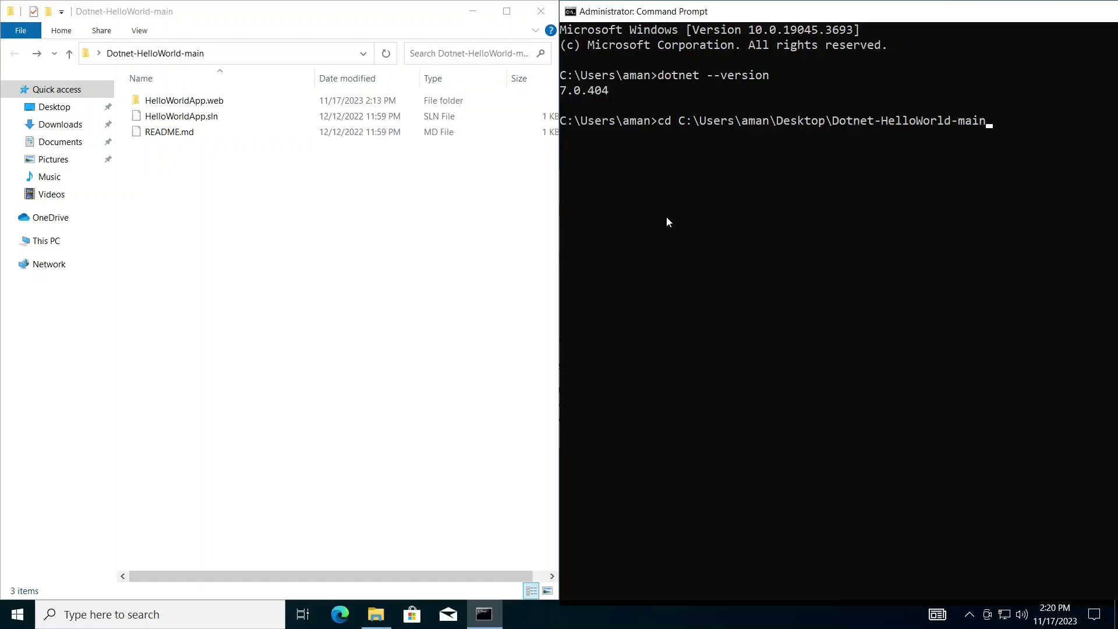
{"action": "key", "text": "Return"}
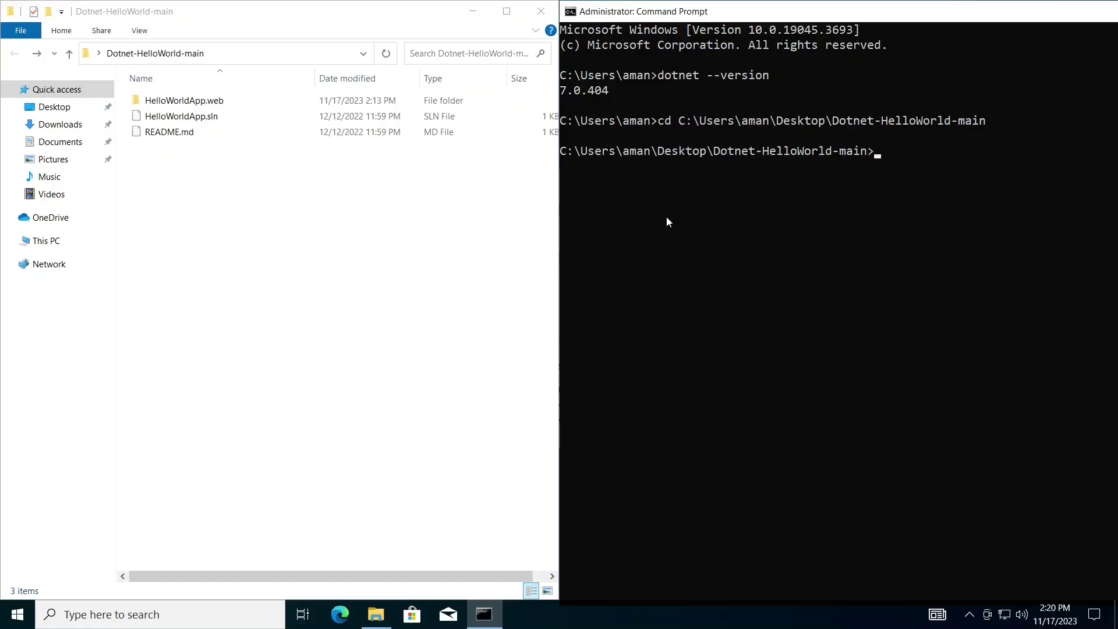
{"action": "type", "text": "dir"}
{"action": "key", "text": "Return"}
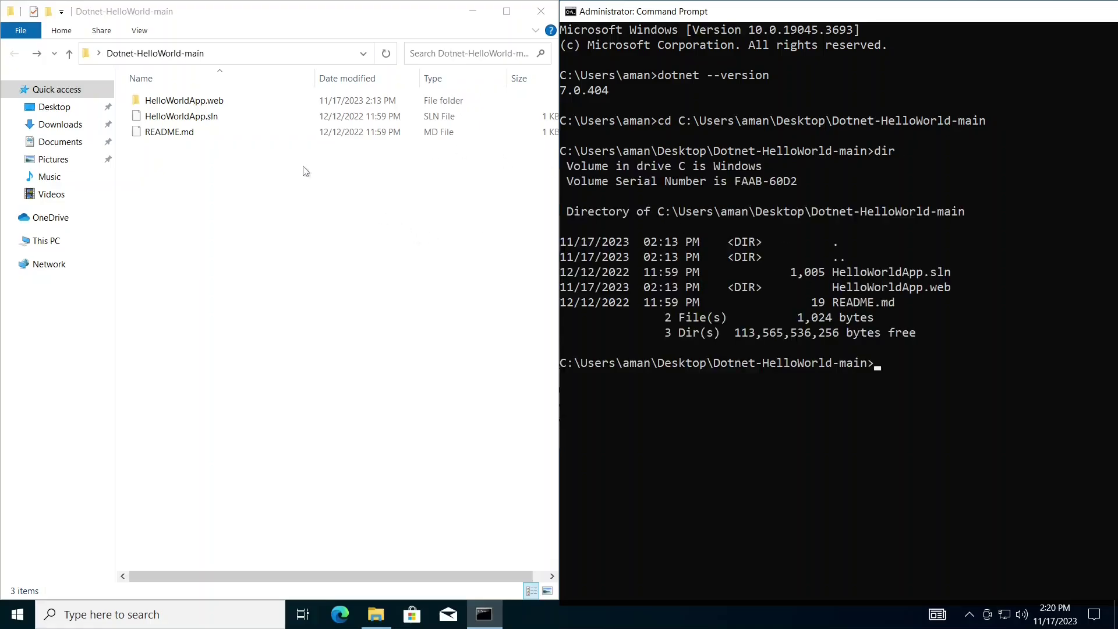
- Compare the listing with the folder's three items and reopen HelloWorldApp.web in Explorer
{"action": "left_click_drag", "start_coordinate": [303, 171], "coordinate": [268, 72]}
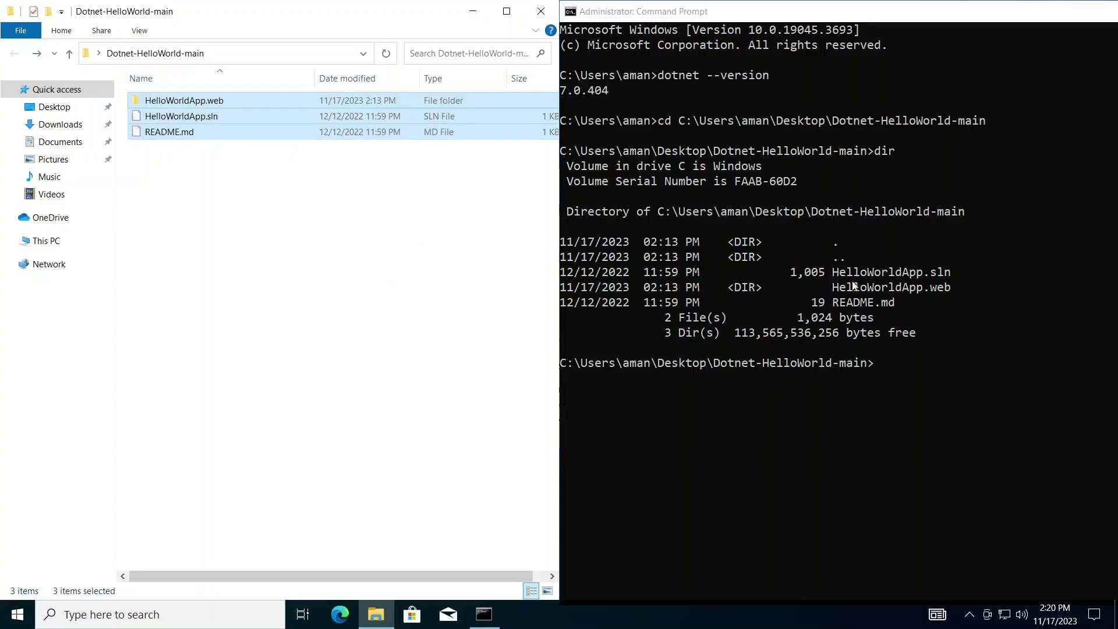
{"action": "left_click", "coordinate": [887, 289]}
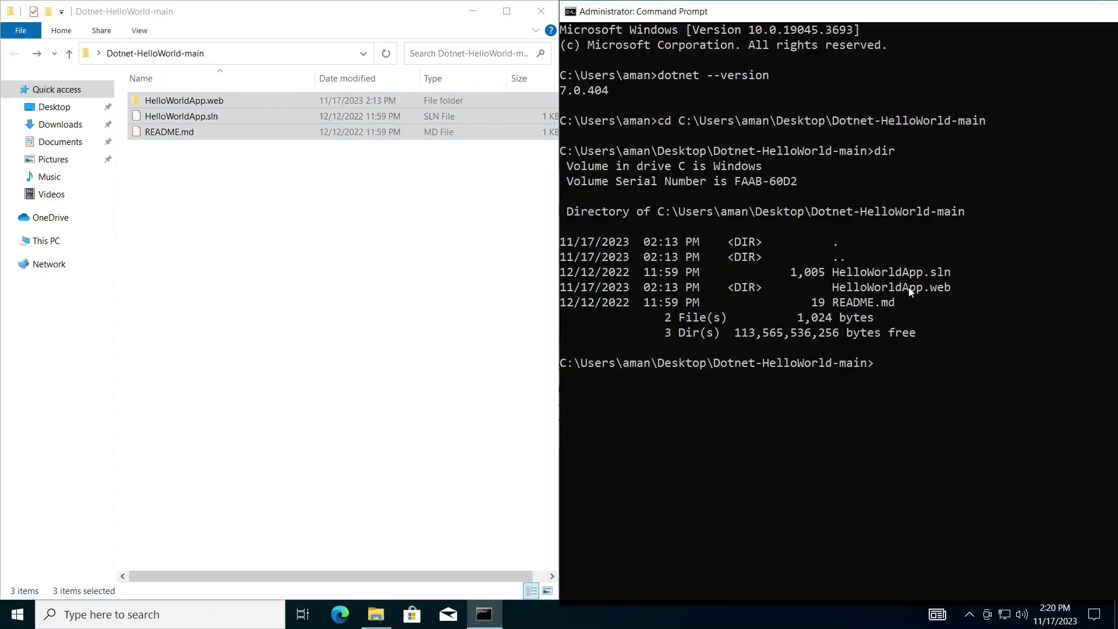
{"action": "left_click", "coordinate": [927, 289]}
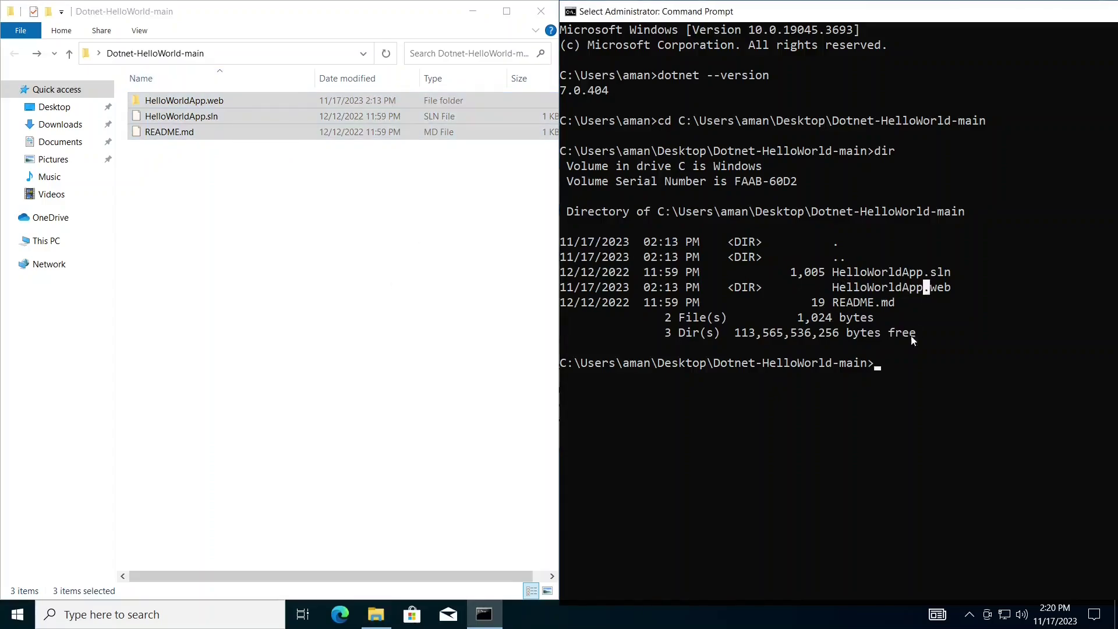
{"action": "left_click", "coordinate": [895, 376]}
{"action": "left_click", "coordinate": [308, 105]}
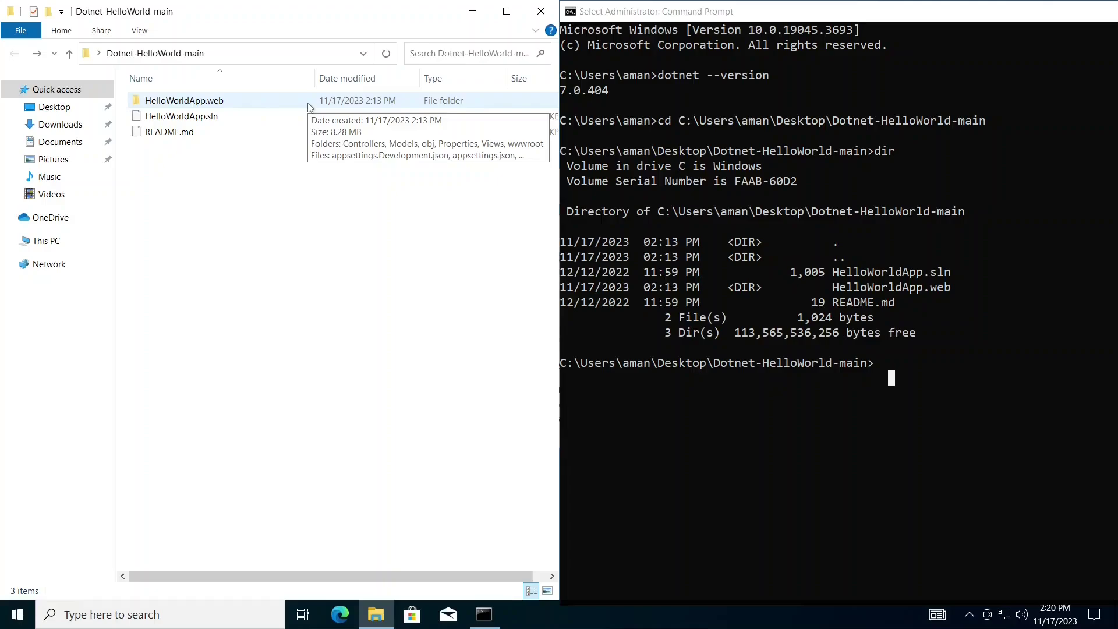
{"action": "double_click", "coordinate": [219, 100]}
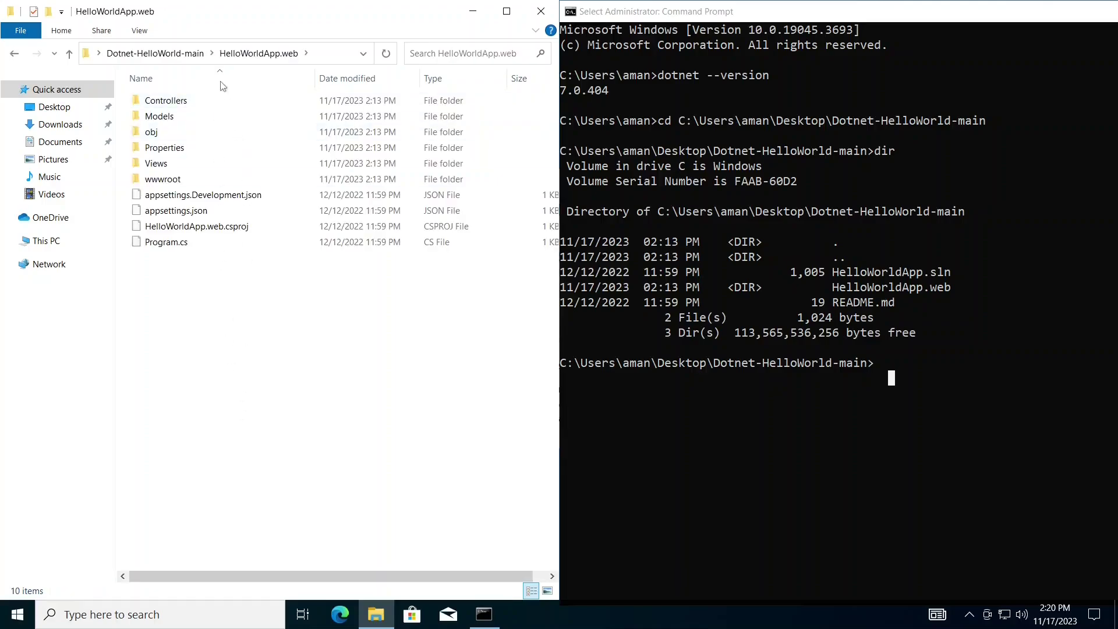
- Run dotnet build in Dotnet-HelloWorld-main, producing HelloWorldApp.web.dll with 0 warnings and 0 errors
{"action": "left_click", "coordinate": [191, 99]}
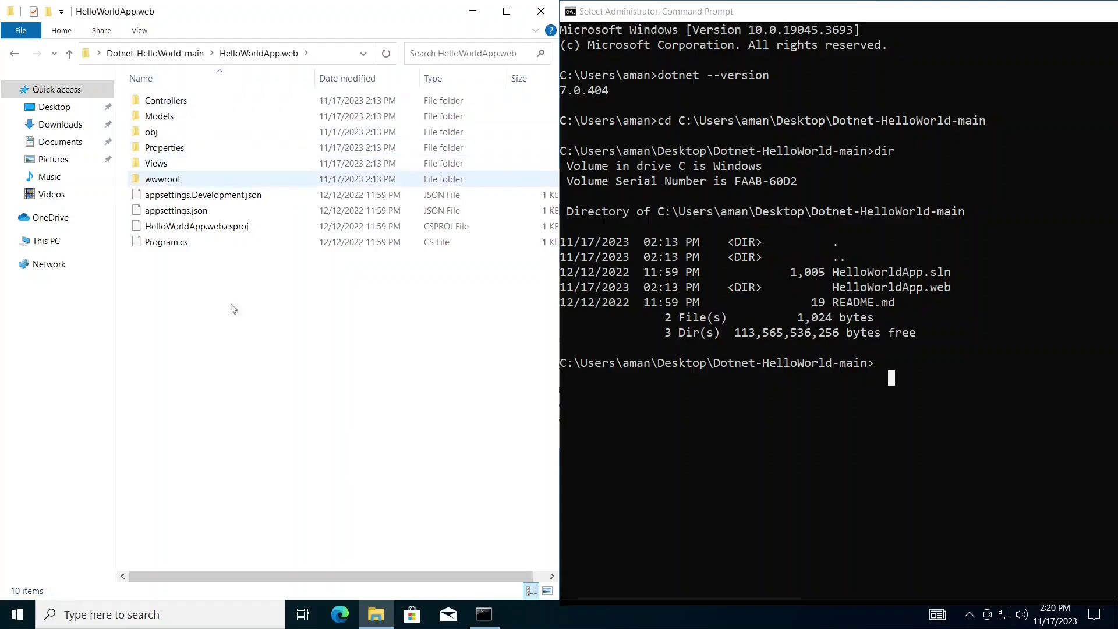
{"action": "left_click", "coordinate": [924, 372]}
{"action": "type", "text": "dot"}
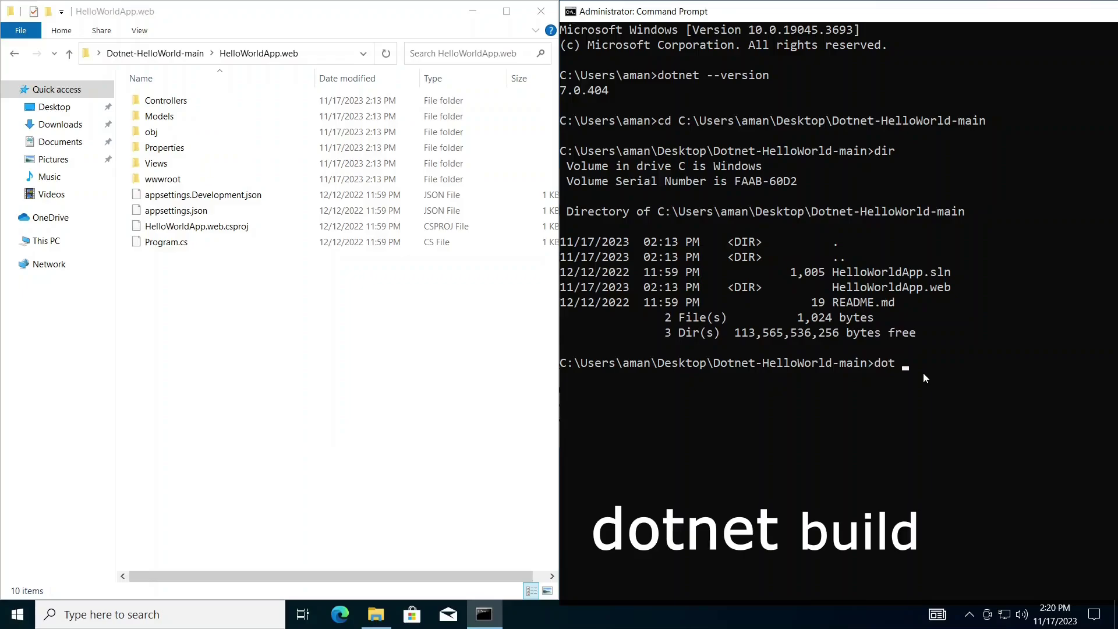
{"action": "key", "text": "BackSpace"}
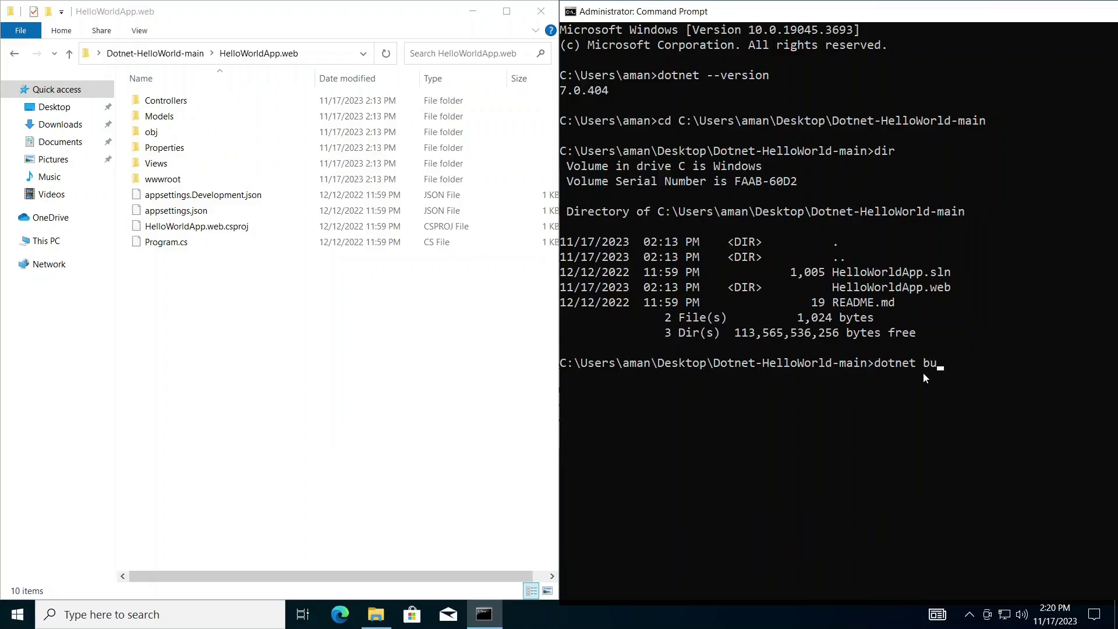
{"action": "type", "text": "net build"}
{"action": "left_click", "coordinate": [965, 392]}
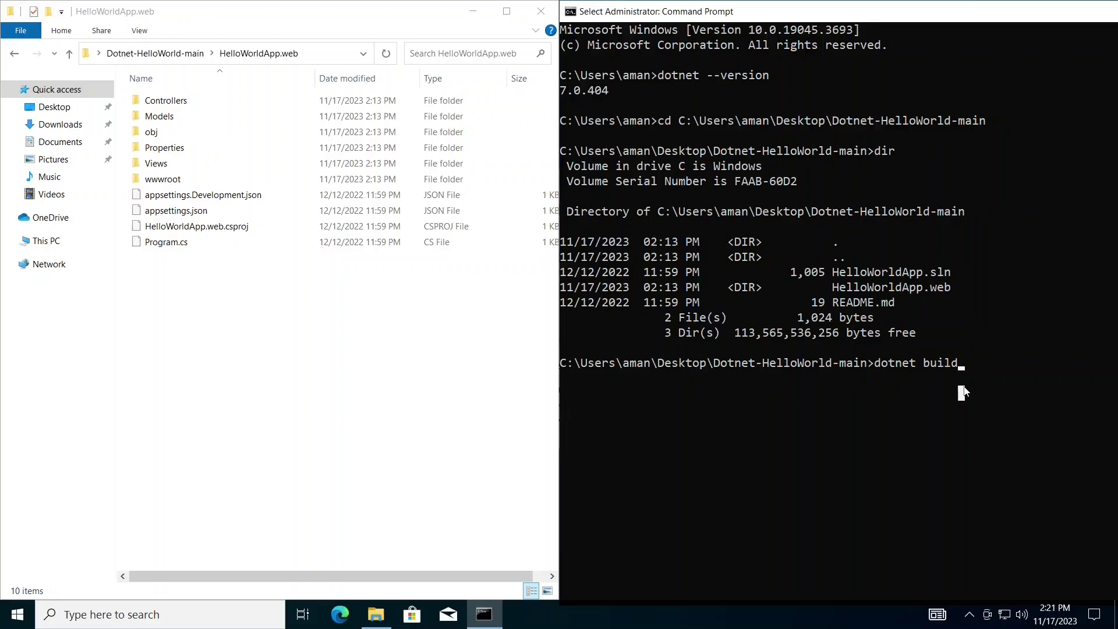
{"action": "key", "text": "Return"}
{"action": "key", "text": "Return"}
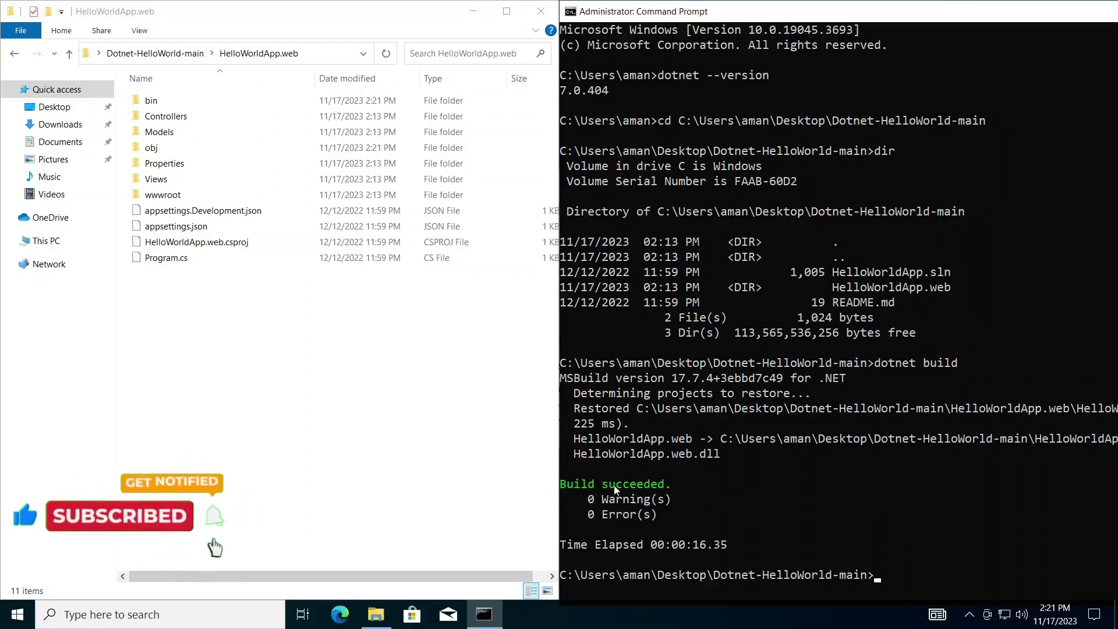
- Browse to HelloWorldApp.web's bin\Debug\net7.0 folder and locate the 46 KB HelloWorldApp.web.dll
{"action": "left_click_drag", "start_coordinate": [560, 484], "coordinate": [664, 484]}
{"action": "left_click", "coordinate": [272, 138]}
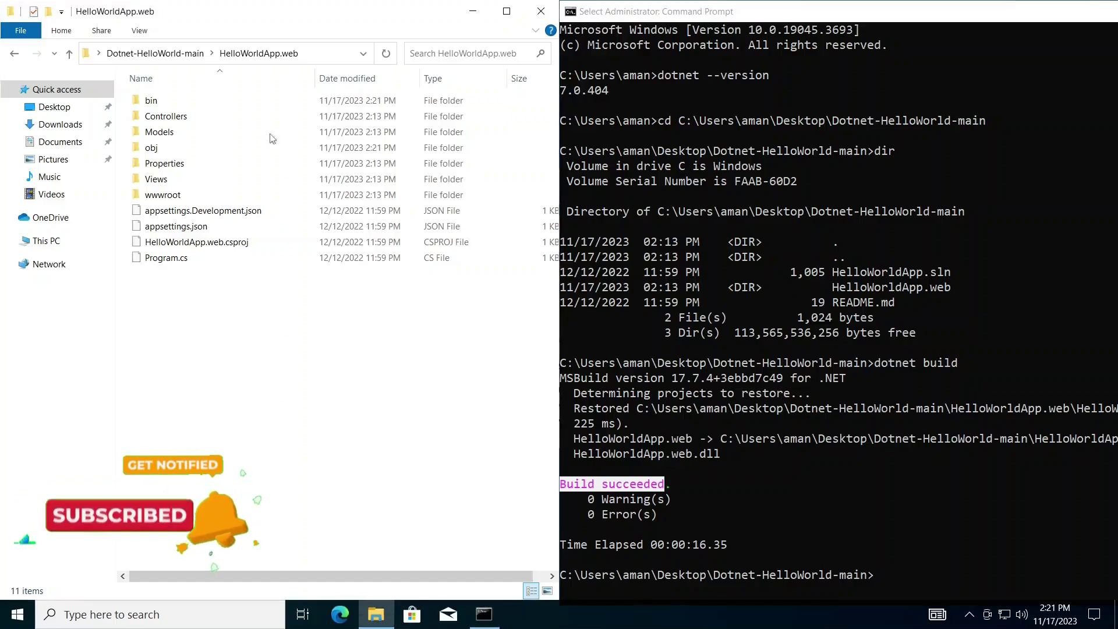
{"action": "double_click", "coordinate": [248, 97]}
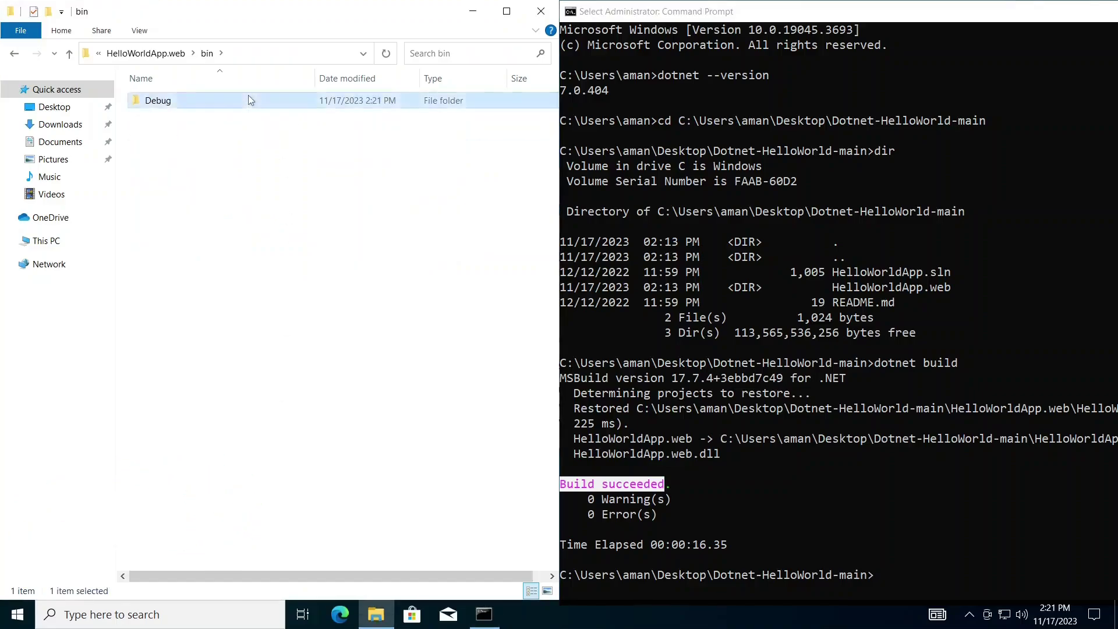
{"action": "double_click", "coordinate": [248, 99]}
{"action": "double_click", "coordinate": [248, 100]}
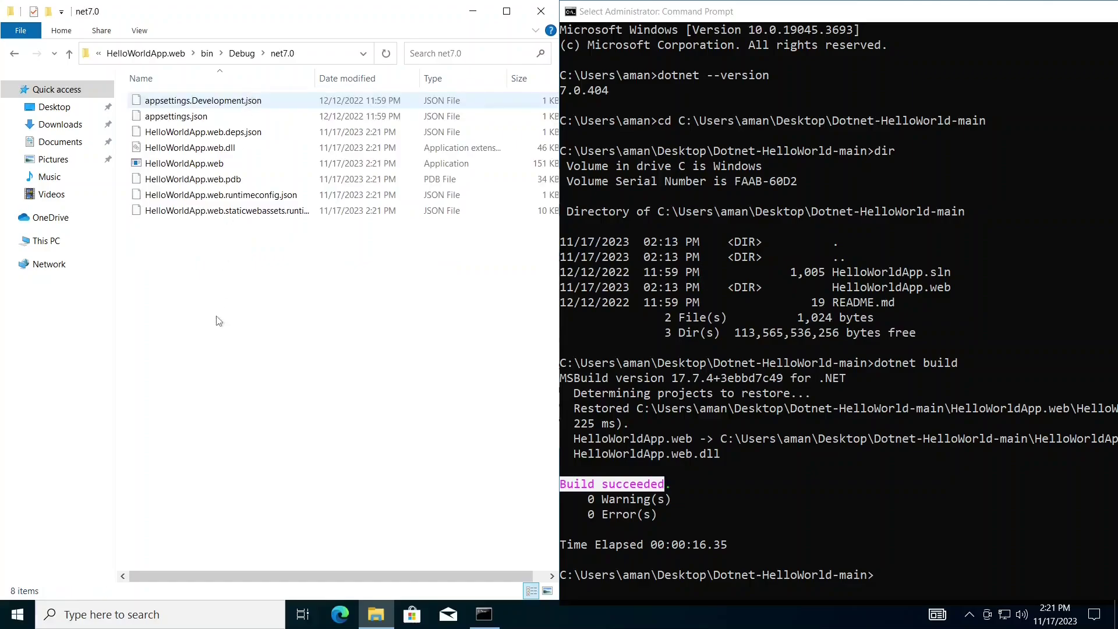
{"action": "left_click_drag", "start_coordinate": [220, 316], "coordinate": [243, 81]}
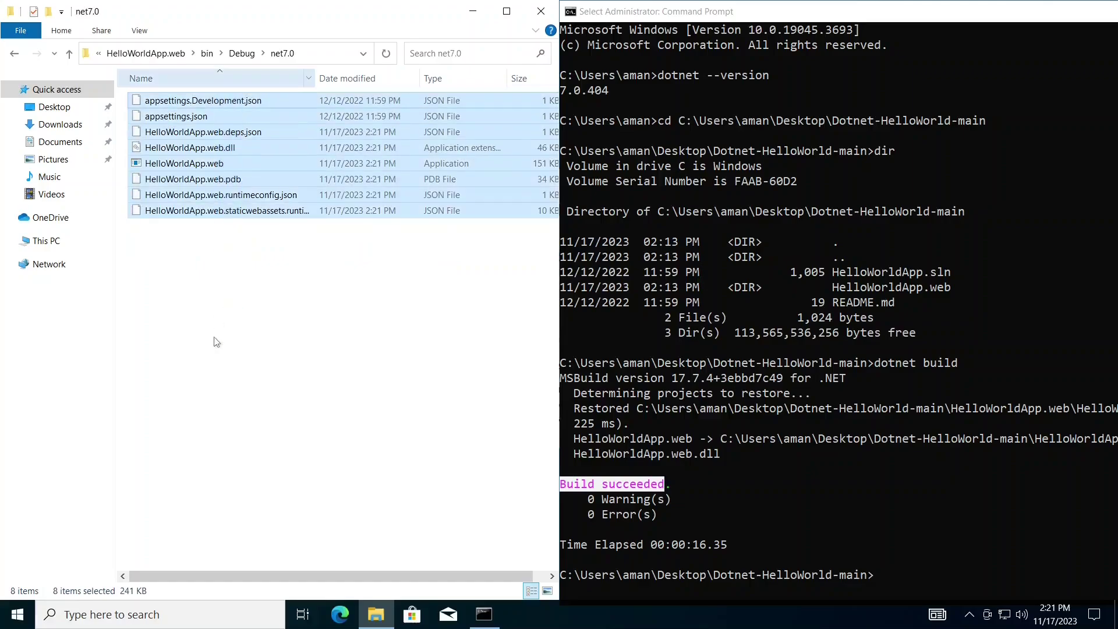
{"action": "left_click", "coordinate": [268, 260]}
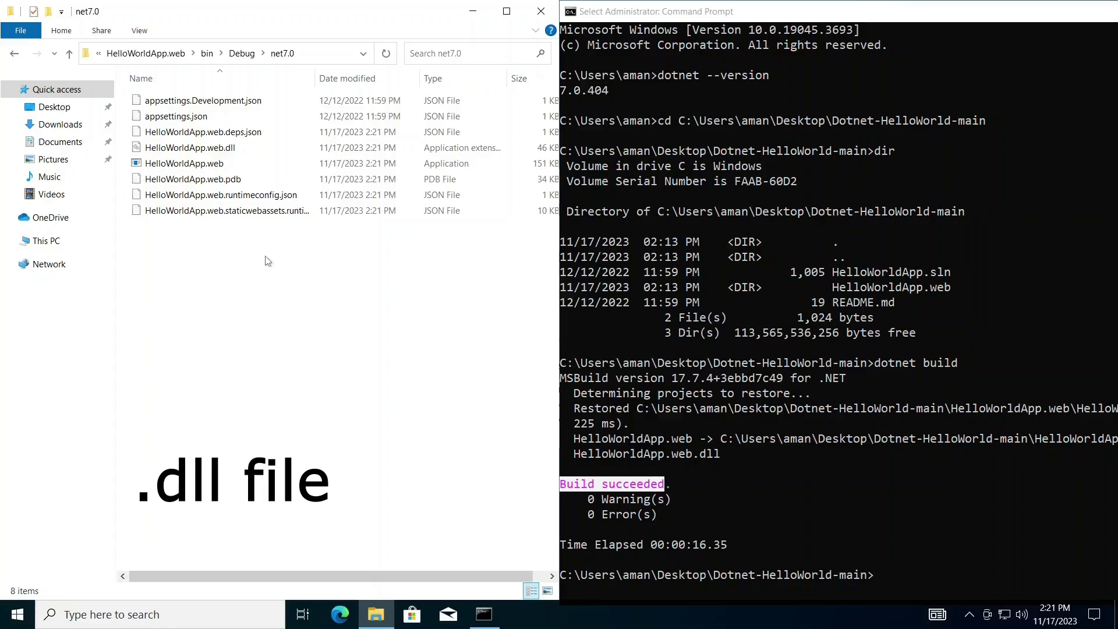
{"action": "left_click", "coordinate": [245, 153]}
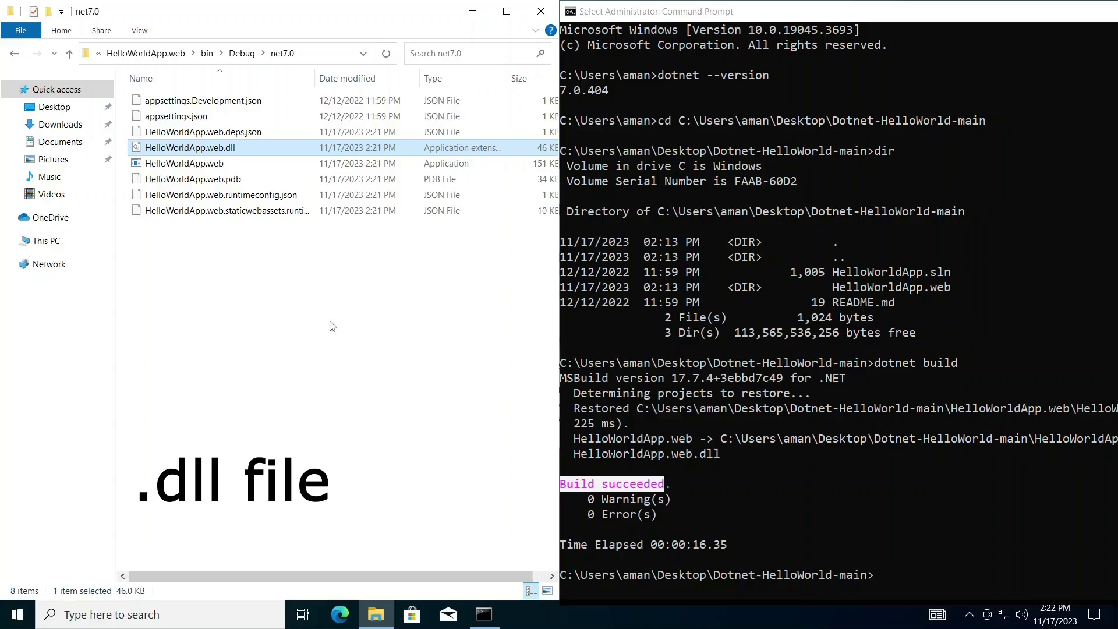
{"action": "mouse_move", "coordinate": [276, 152]}
- Change the Command Prompt into the net7.0 output folder and list its build files
{"action": "left_click", "coordinate": [329, 54]}
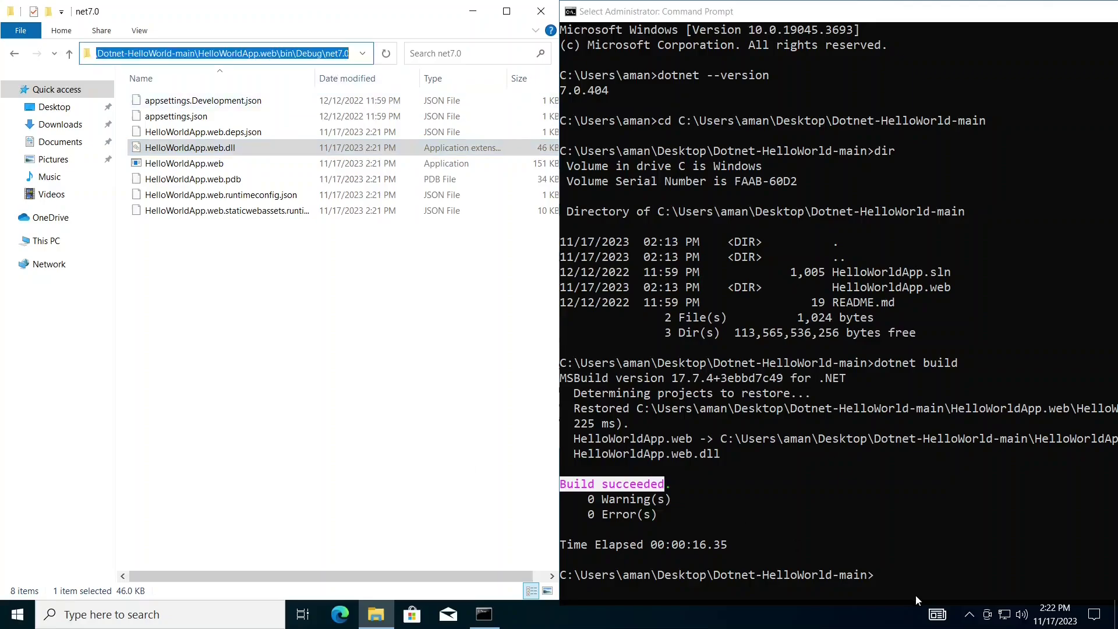
{"action": "left_click", "coordinate": [915, 596]}
{"action": "type", "text": "cd"}
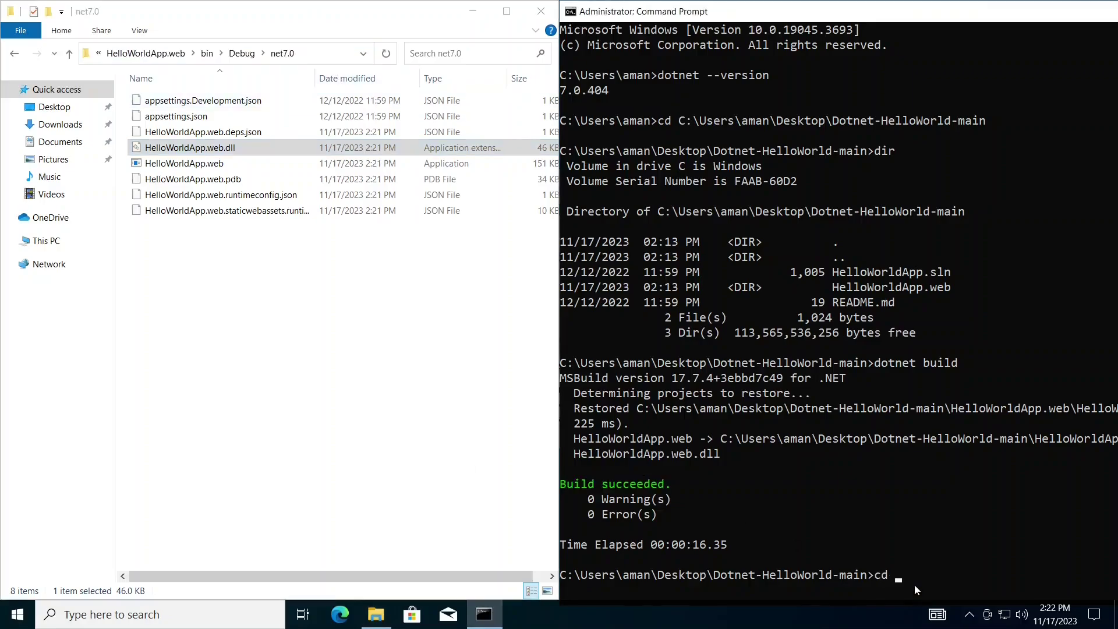
{"action": "type", "text": "C:\\Users\\aman\\Desktop\\Dotnet-HelloWorld-main\\HelloWorldApp.web\\bin\\Debug\\net7.0"}
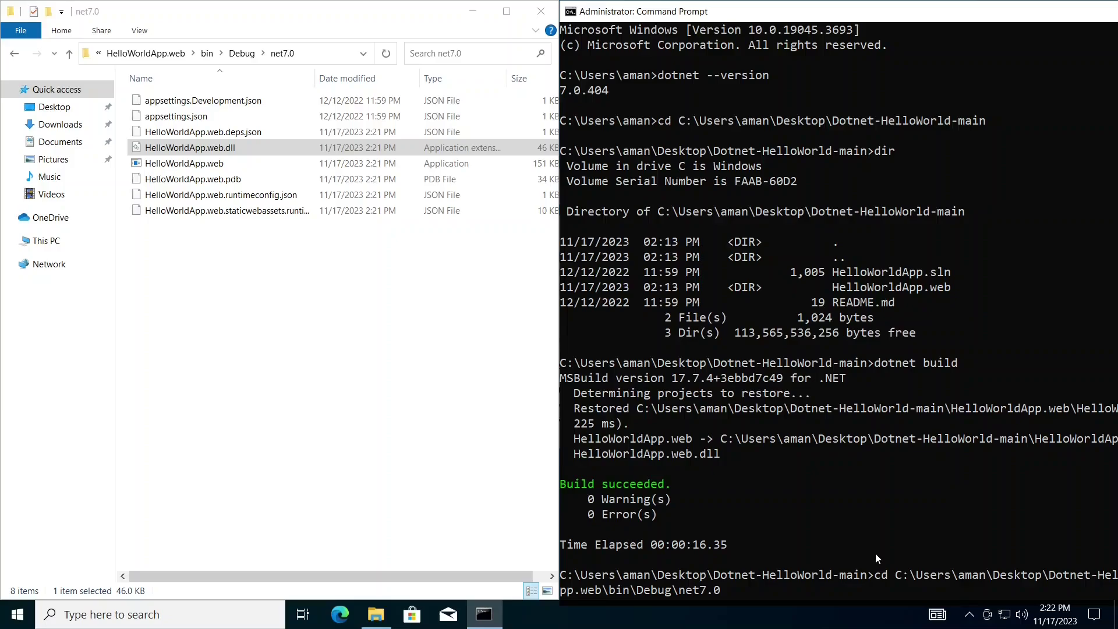
{"action": "key", "text": "Return"}
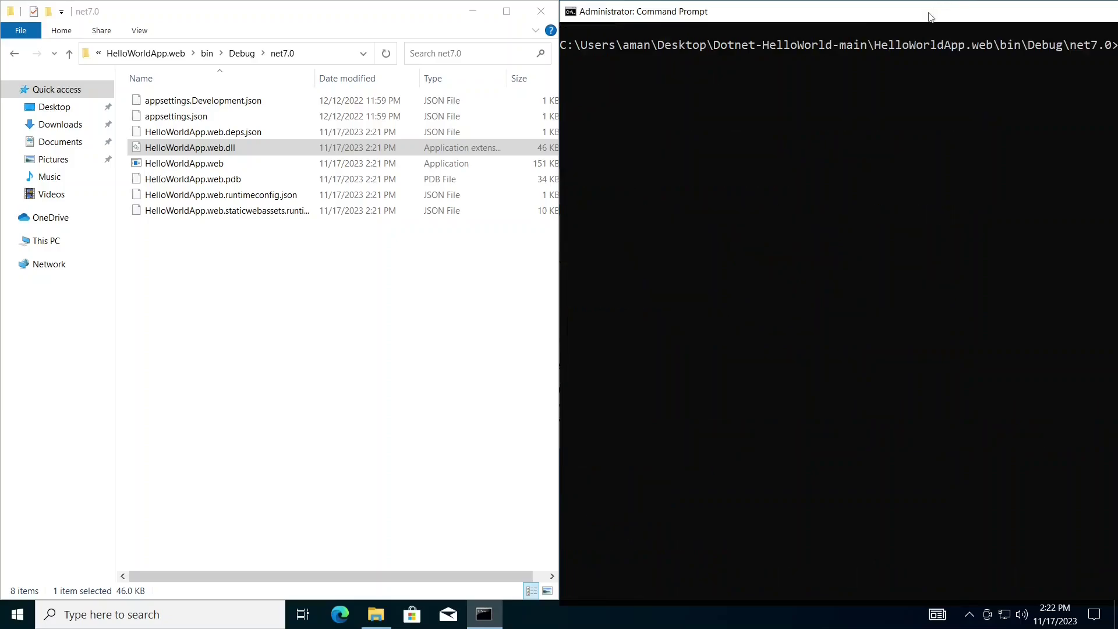
{"action": "left_click", "coordinate": [956, 100]}
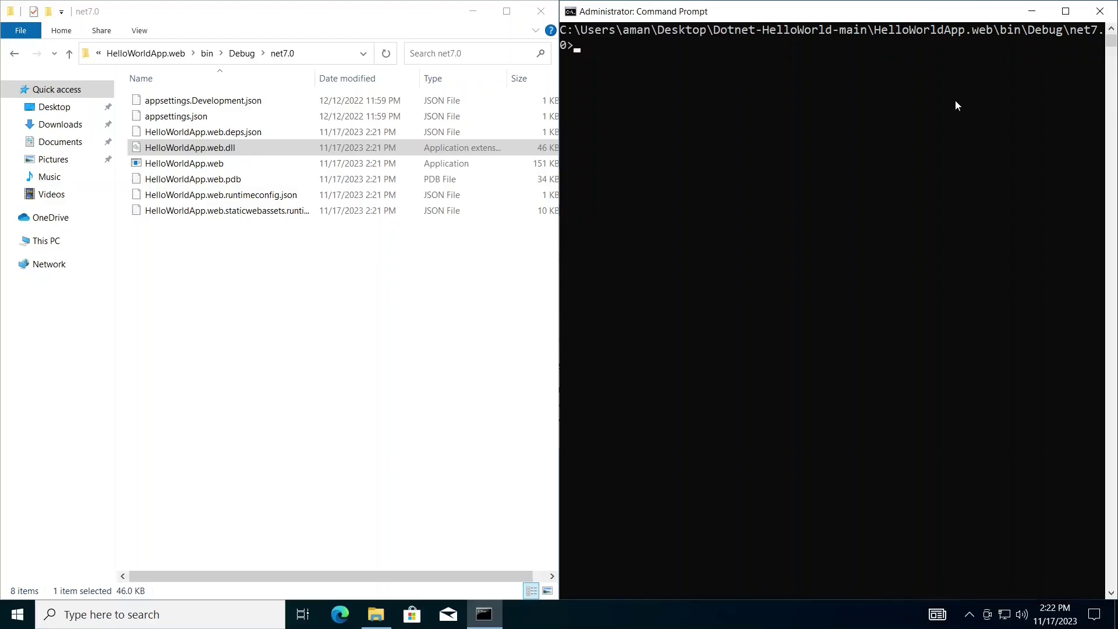
{"action": "type", "text": "dir"}
{"action": "key", "text": "Return"}
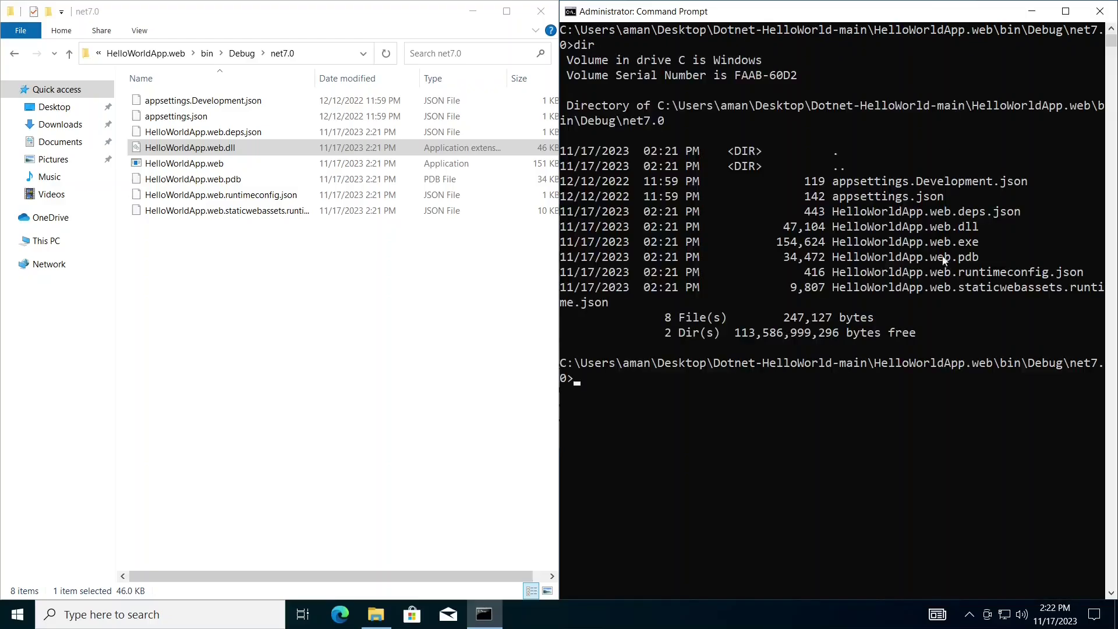
{"action": "left_click_drag", "start_coordinate": [836, 233], "coordinate": [978, 226]}
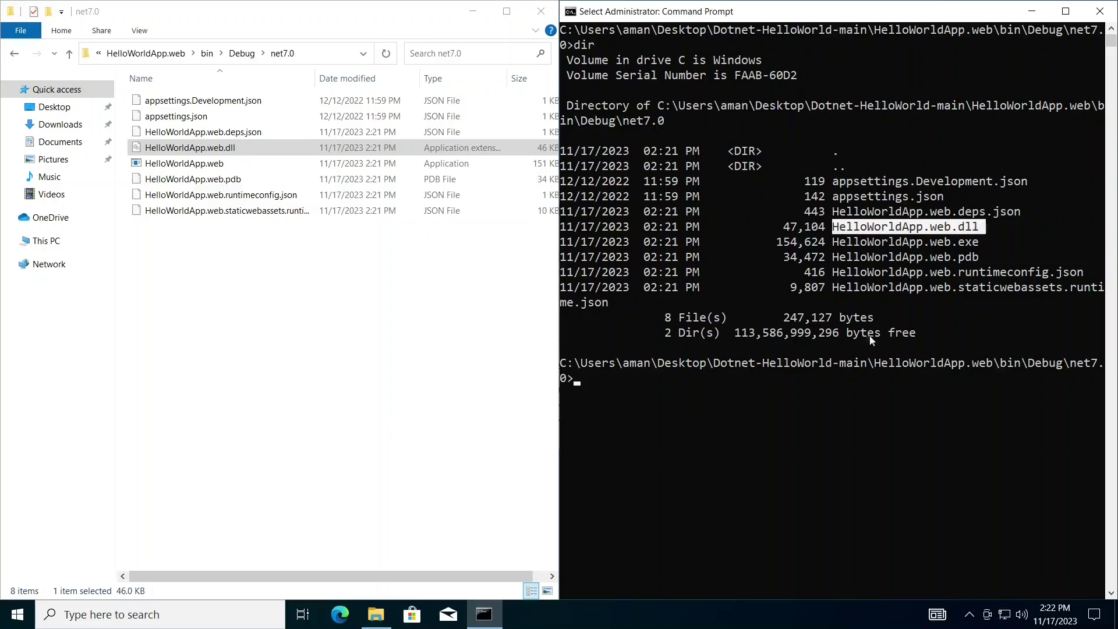
{"action": "left_click", "coordinate": [815, 392]}
{"action": "type", "text": "dot"}
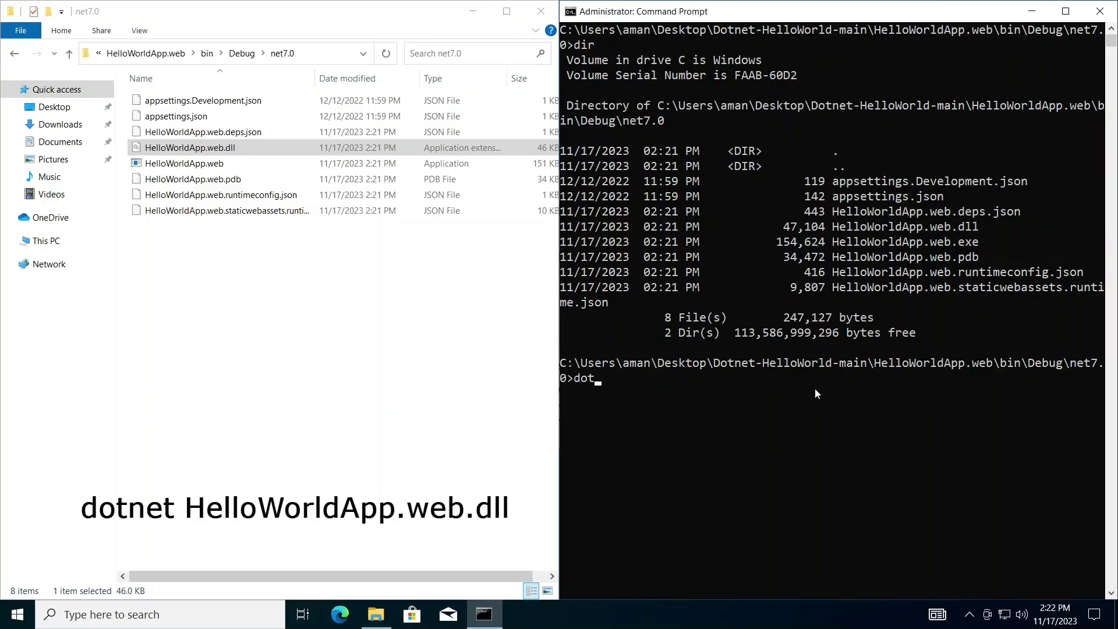
{"action": "type", "text": "net H"}
{"action": "key", "text": "Tab"}
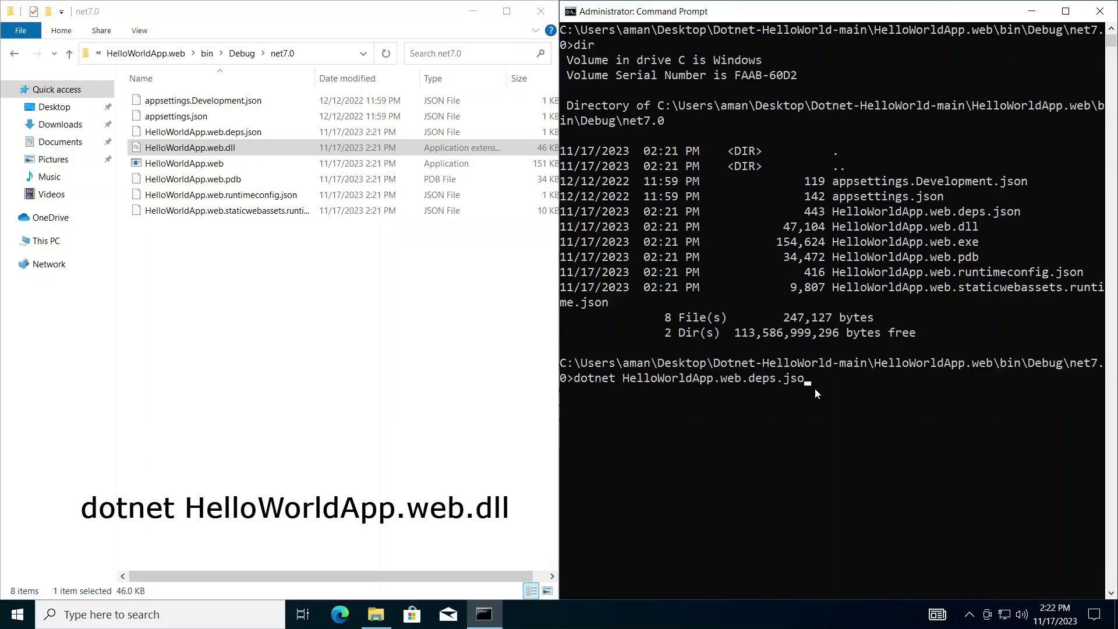
{"action": "key", "text": "BackSpace"}
{"action": "key", "text": "BackSpace"}
{"action": "key", "text": "BackSpace"}
{"action": "key", "text": "BackSpace"}
{"action": "type", "text": "ll"}
{"action": "key", "text": "Return"}
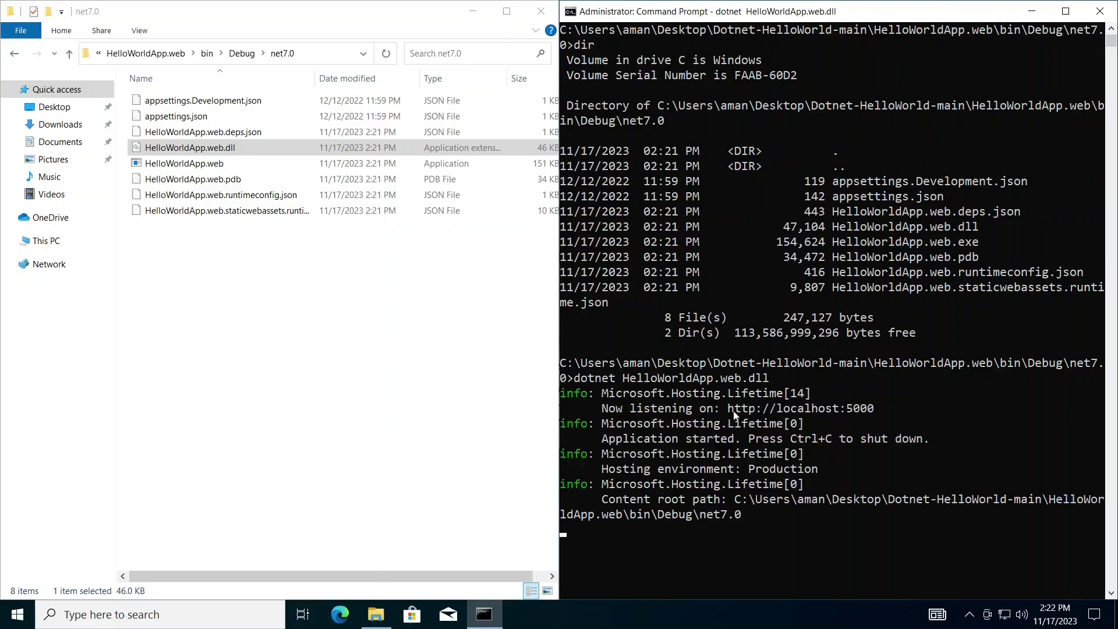
{"action": "left_click_drag", "start_coordinate": [729, 409], "coordinate": [872, 412]}
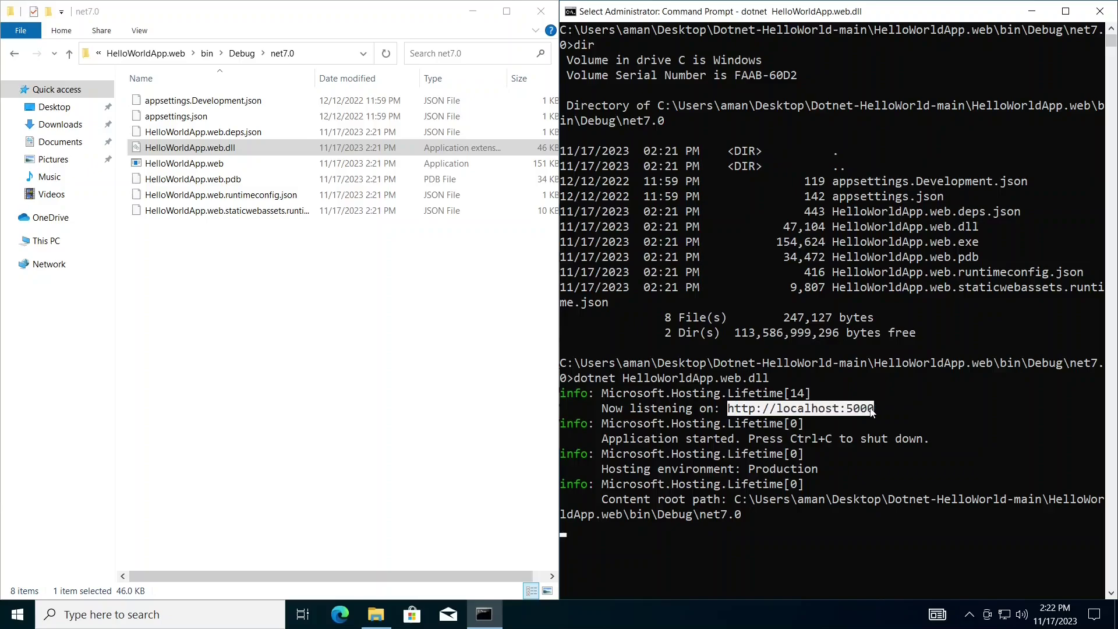
{"action": "right_click", "coordinate": [872, 412]}
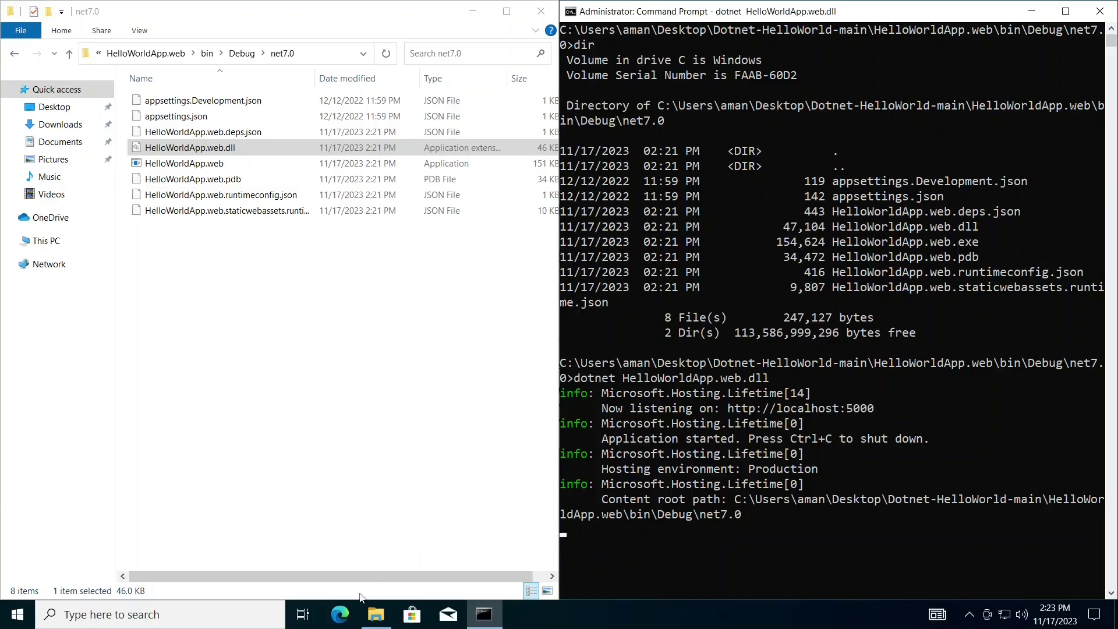
{"action": "left_click", "coordinate": [346, 622]}
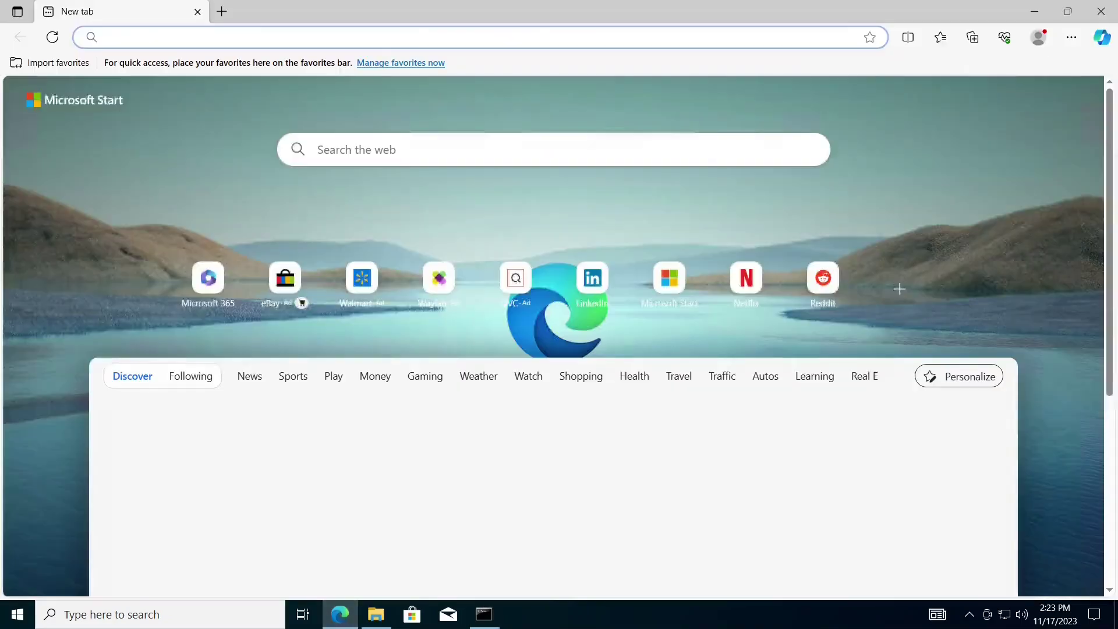
{"action": "type", "text": "http://localhost:5000"}
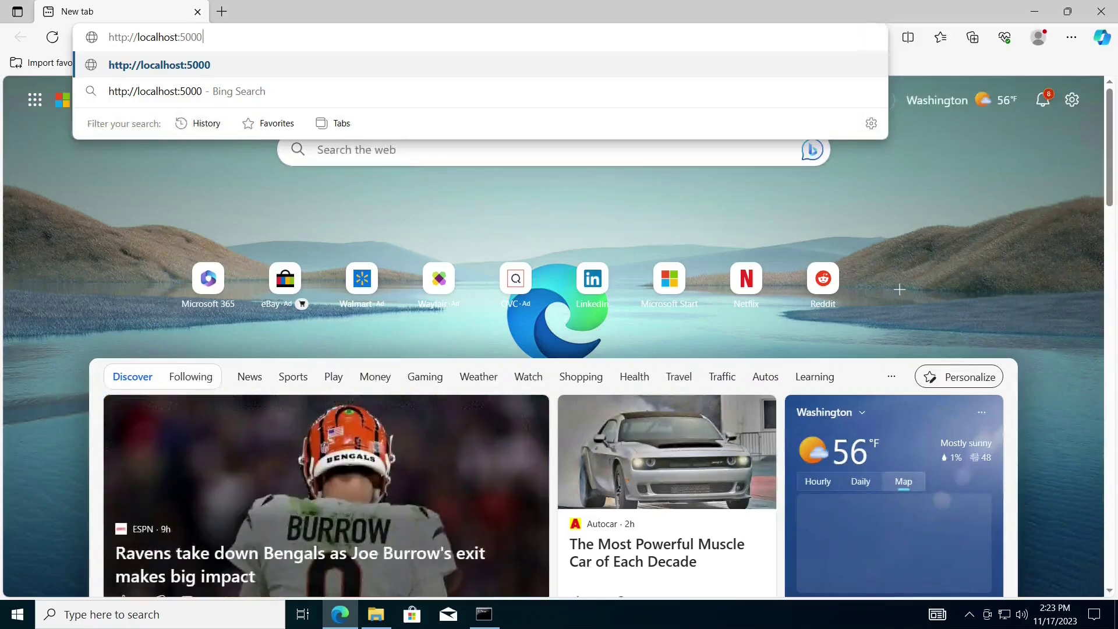
{"action": "key", "text": "Return"}
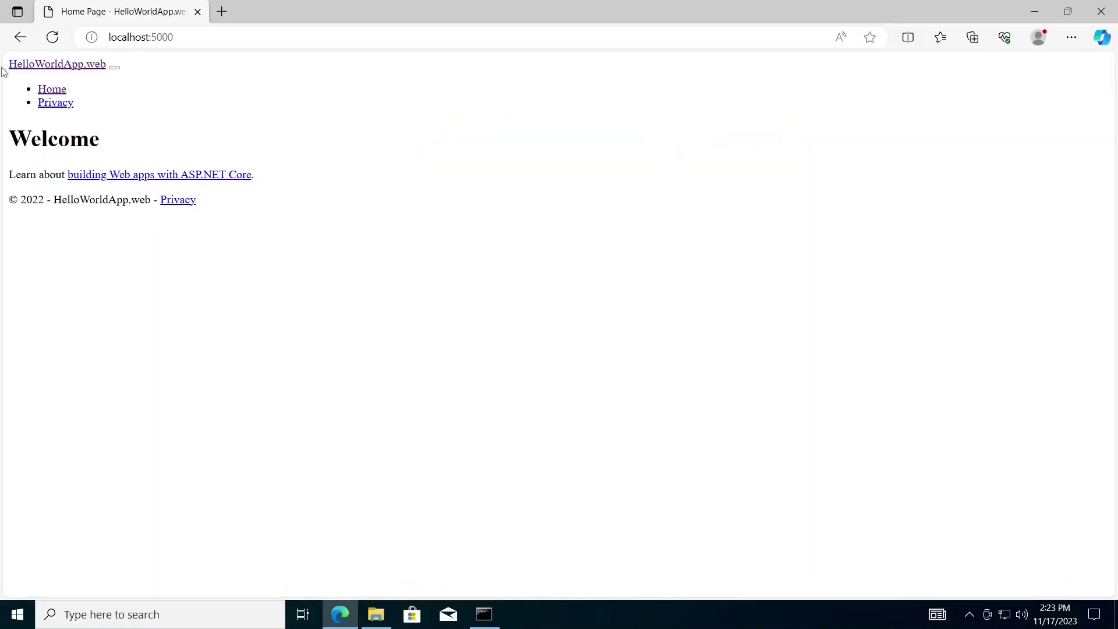
{"action": "left_click_drag", "start_coordinate": [8, 63], "coordinate": [232, 204]}
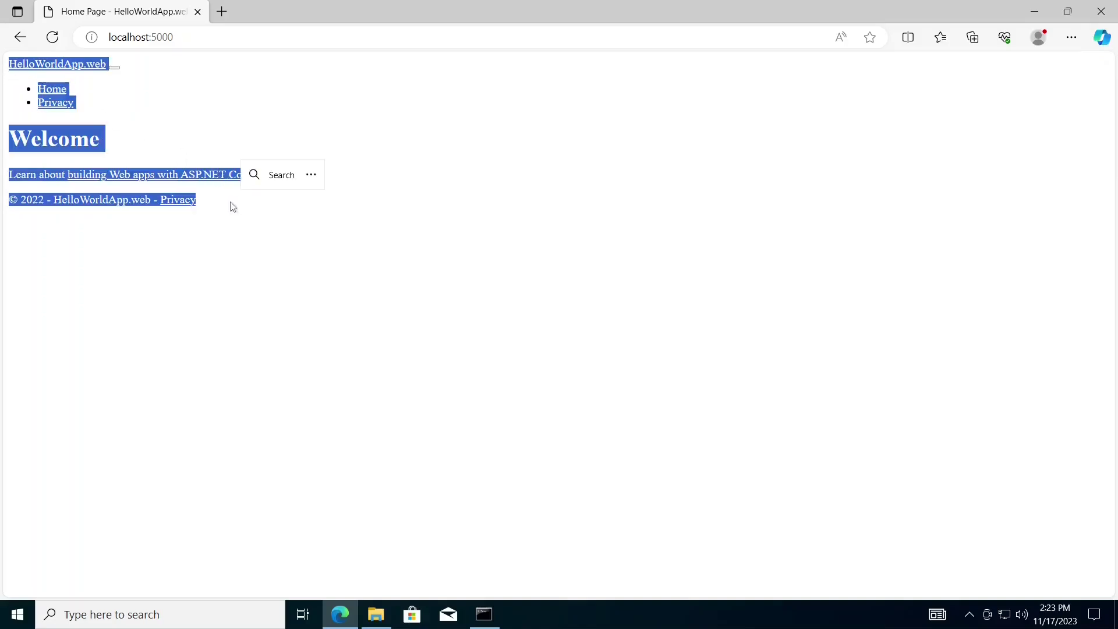
{"action": "left_click", "coordinate": [232, 207]}
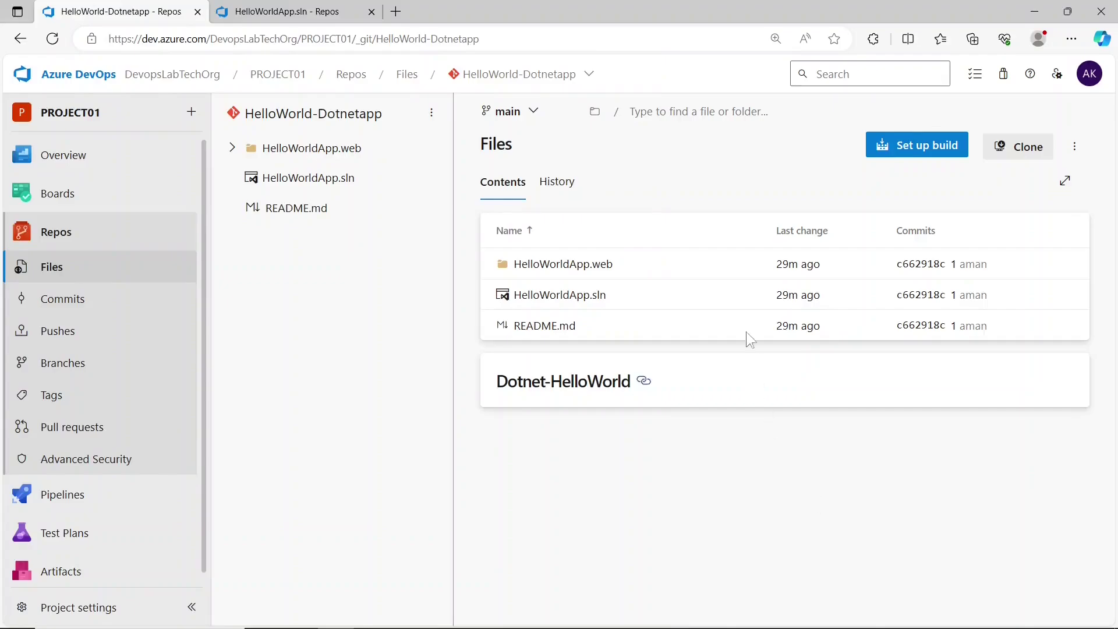
- Set up a build for HelloWorld-Dotnetapp using the ASP.NET pipeline template
{"action": "left_click", "coordinate": [901, 155]}
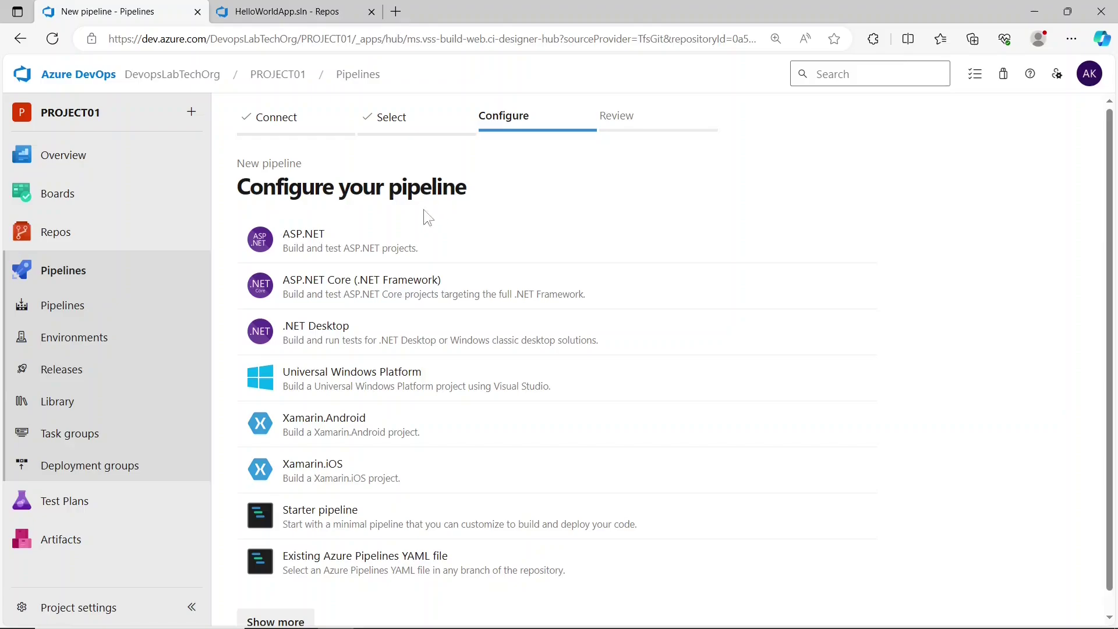
{"action": "left_click", "coordinate": [358, 245]}
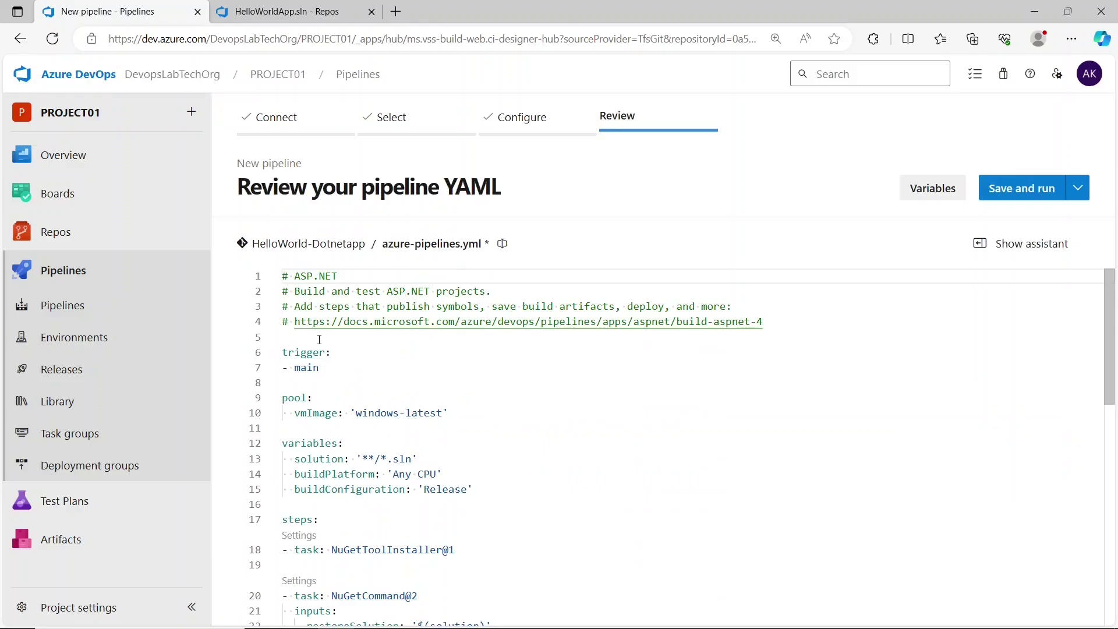
{"action": "left_click_drag", "start_coordinate": [283, 337], "coordinate": [282, 277]}
{"action": "key", "text": "Delete"}
{"action": "key", "text": "Delete"}
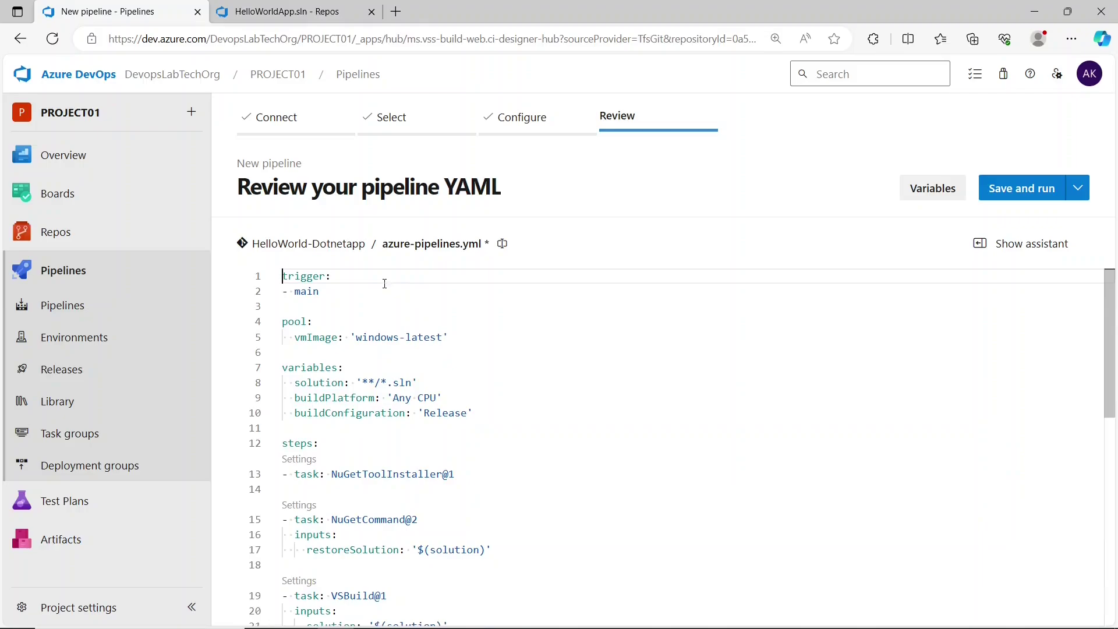
{"action": "left_click", "coordinate": [308, 276]}
{"action": "left_click", "coordinate": [328, 294]}
{"action": "left_click", "coordinate": [345, 324]}
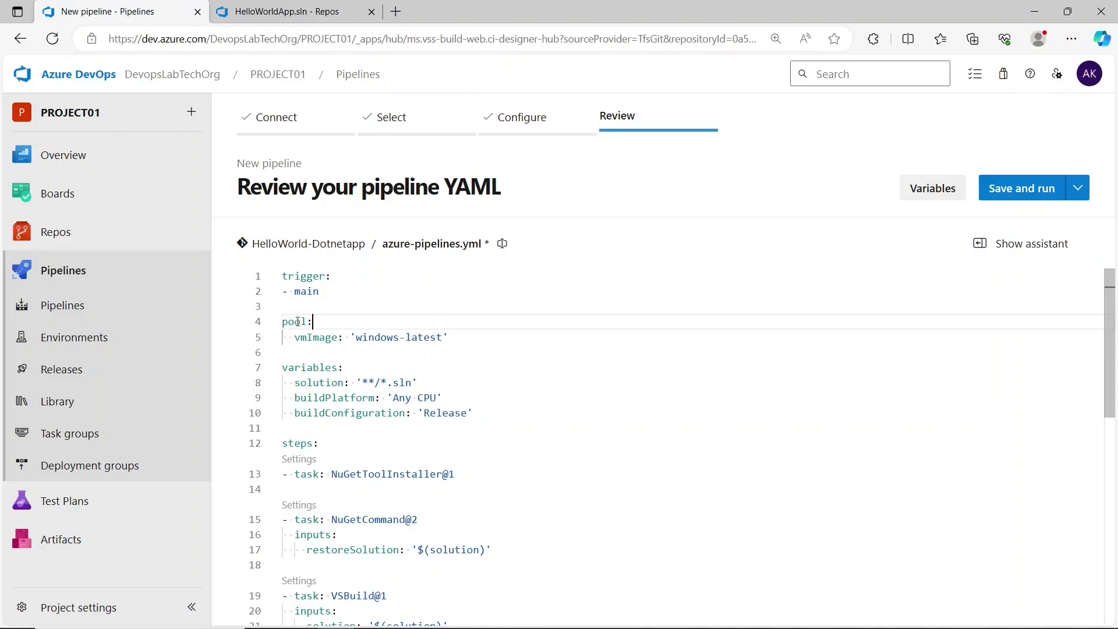
{"action": "left_click_drag", "start_coordinate": [353, 337], "coordinate": [455, 340]}
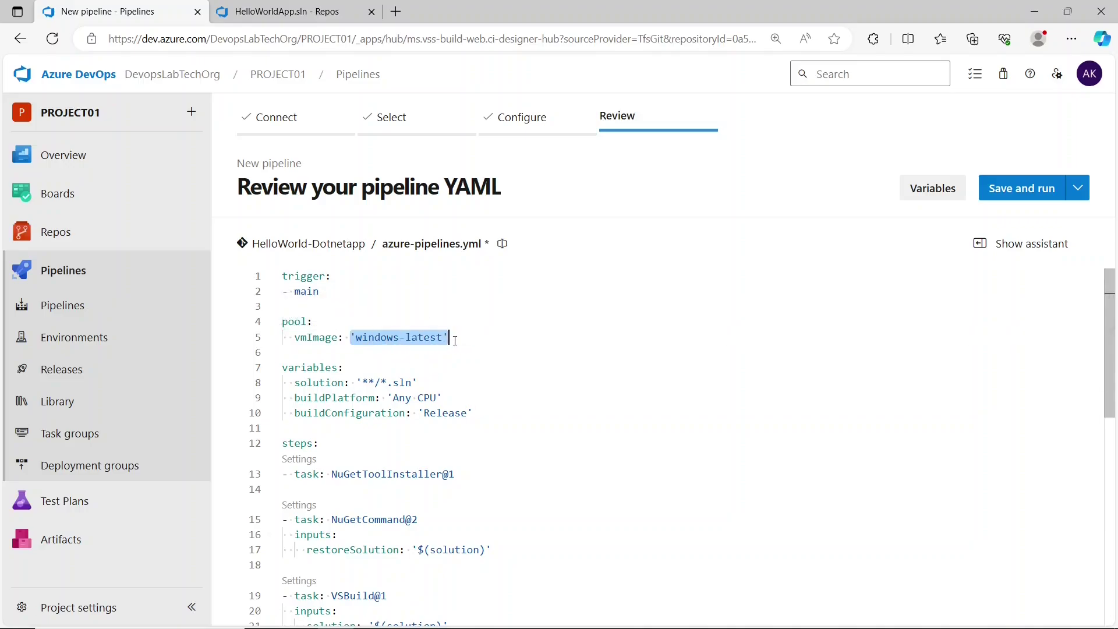
{"action": "left_click", "coordinate": [454, 337]}
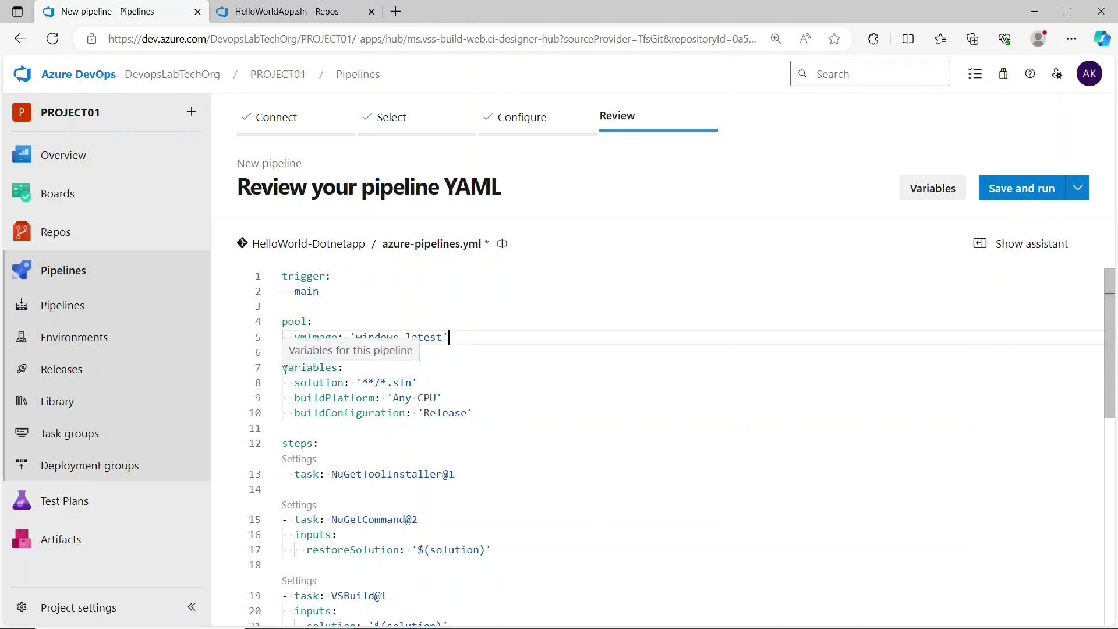
{"action": "left_click_drag", "start_coordinate": [285, 369], "coordinate": [412, 383]}
{"action": "left_click", "coordinate": [344, 367]}
{"action": "left_click", "coordinate": [363, 384]}
{"action": "left_click", "coordinate": [387, 382]}
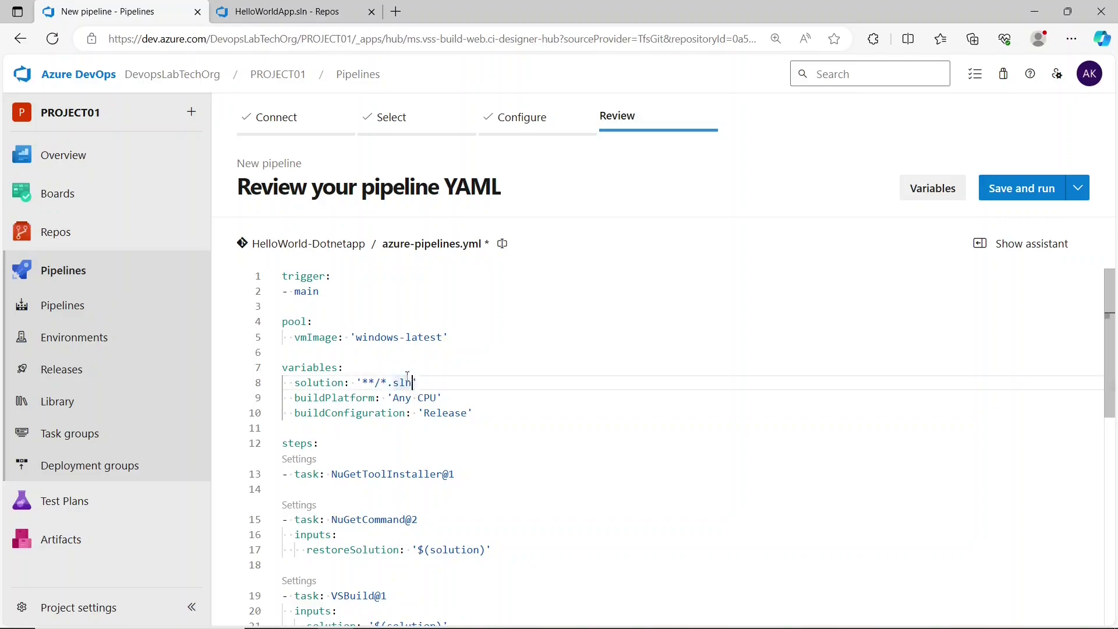
{"action": "left_click", "coordinate": [286, 11]}
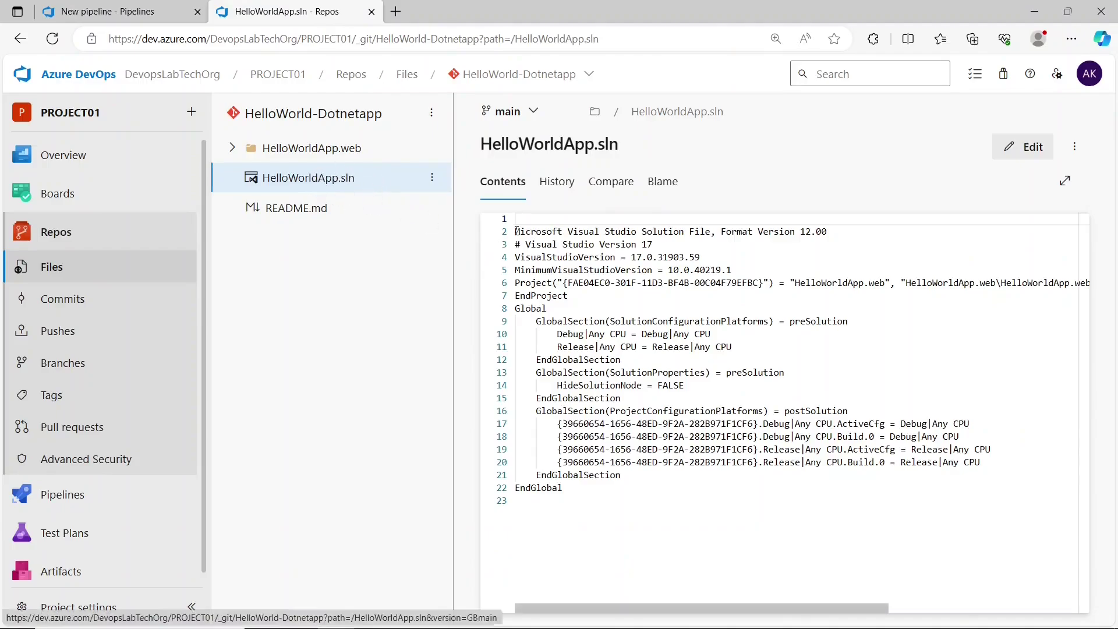
{"action": "left_click_drag", "start_coordinate": [515, 232], "coordinate": [502, 436]}
{"action": "left_click", "coordinate": [127, 13]}
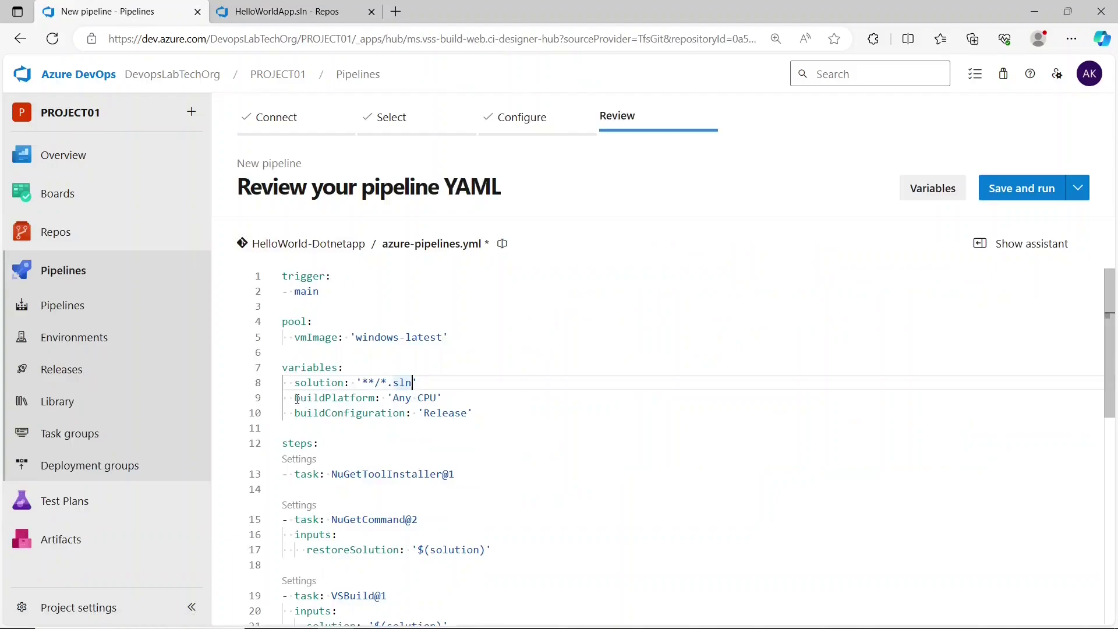
{"action": "left_click_drag", "start_coordinate": [295, 398], "coordinate": [443, 398]}
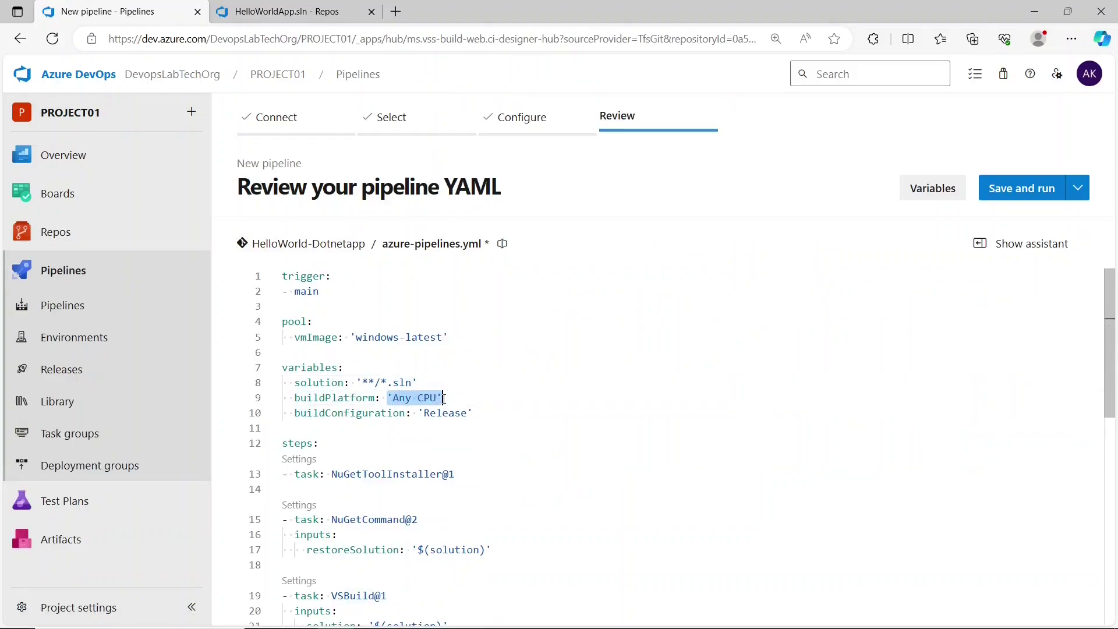
{"action": "left_click", "coordinate": [442, 399]}
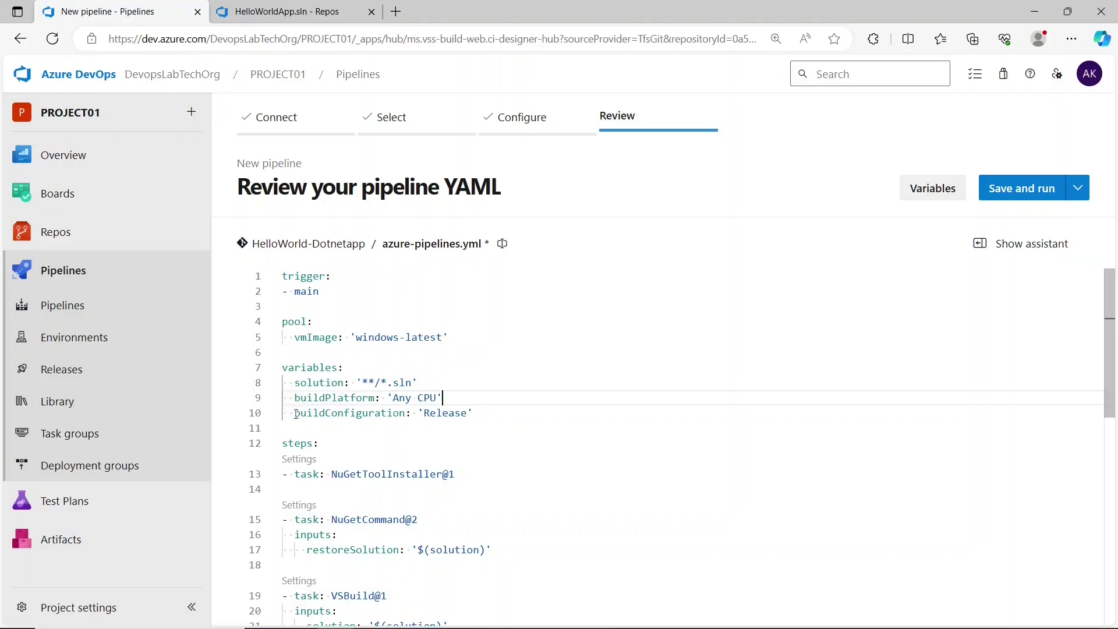
{"action": "left_click_drag", "start_coordinate": [294, 413], "coordinate": [415, 413]}
{"action": "left_click", "coordinate": [424, 414]}
{"action": "double_click", "coordinate": [452, 413]}
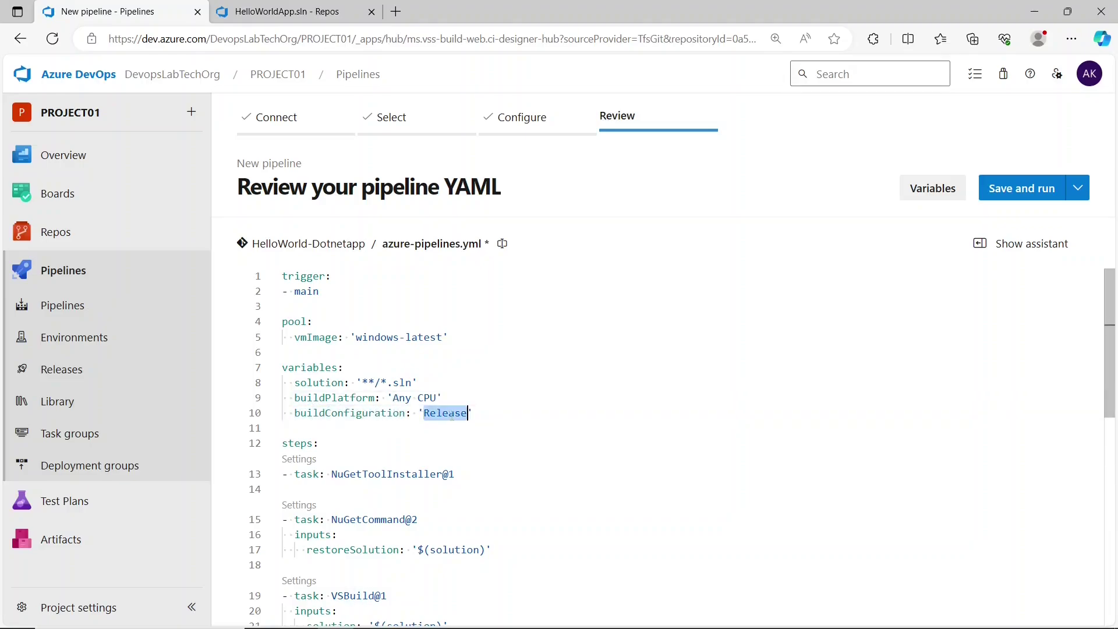
{"action": "scroll", "coordinate": [453, 416], "scroll_direction": "down", "scroll_amount": 3}
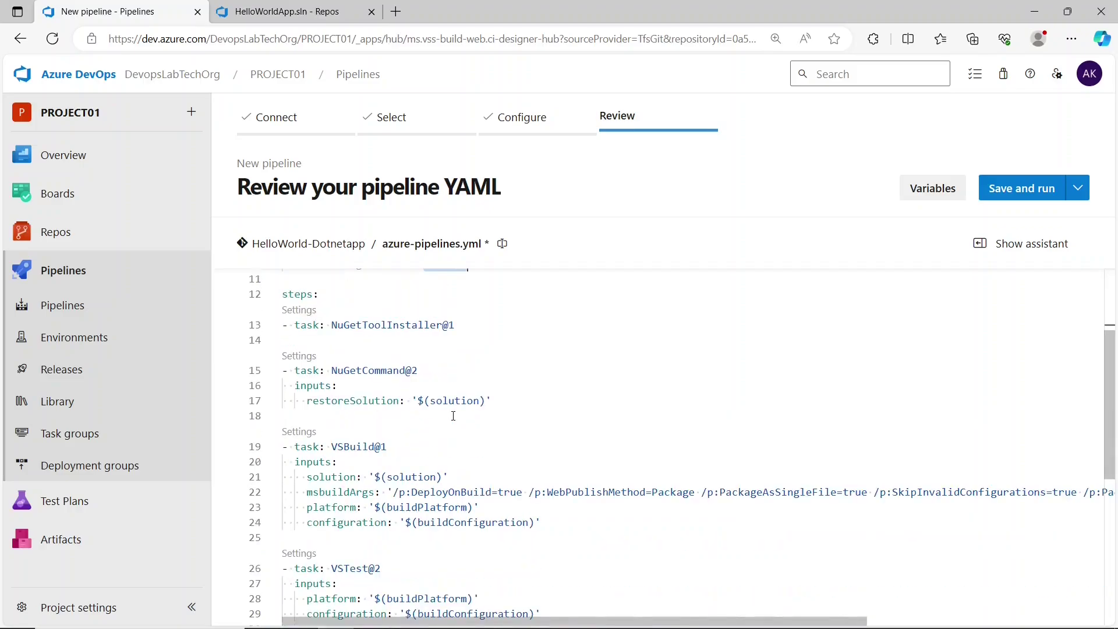
{"action": "left_click", "coordinate": [369, 325]}
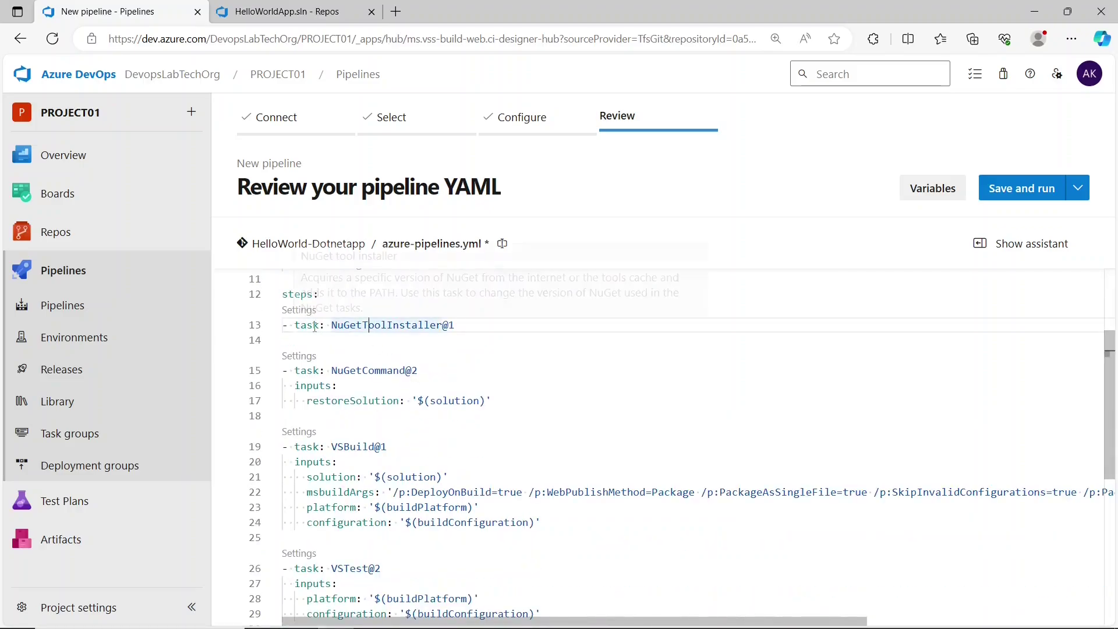
{"action": "left_click_drag", "start_coordinate": [333, 325], "coordinate": [457, 325]}
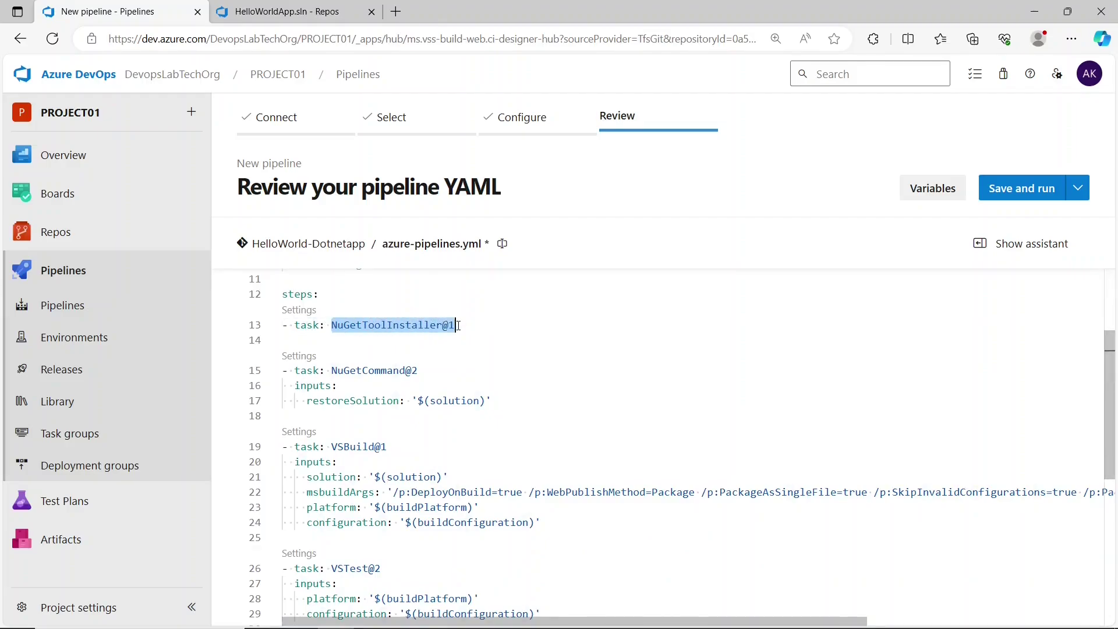
{"action": "key", "text": "Escape"}
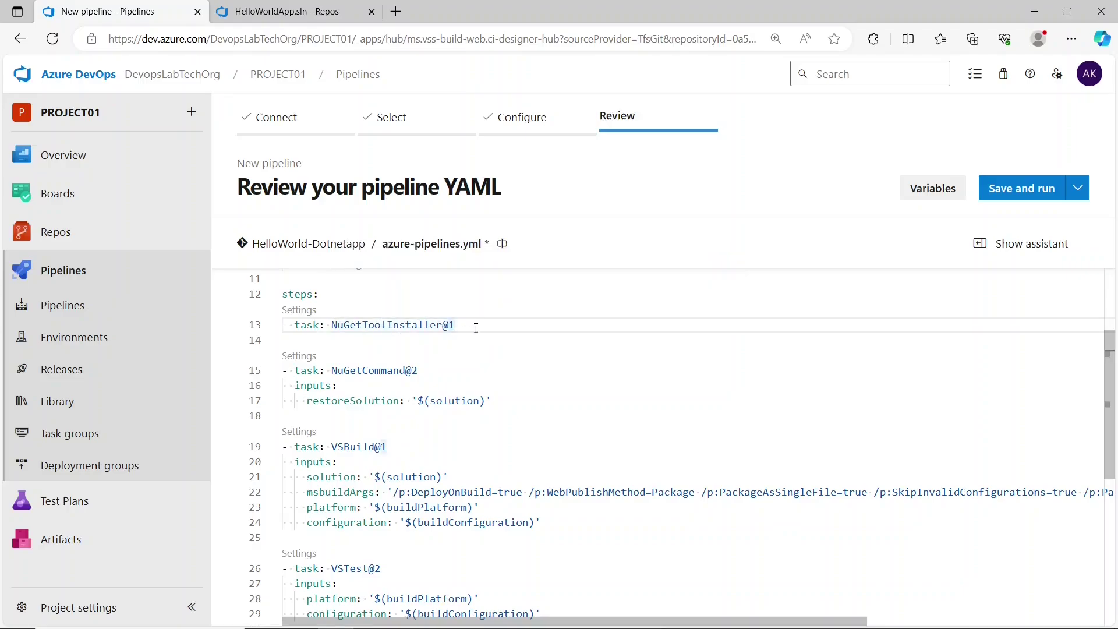
{"action": "scroll", "coordinate": [449, 332], "scroll_direction": "up", "scroll_amount": 1}
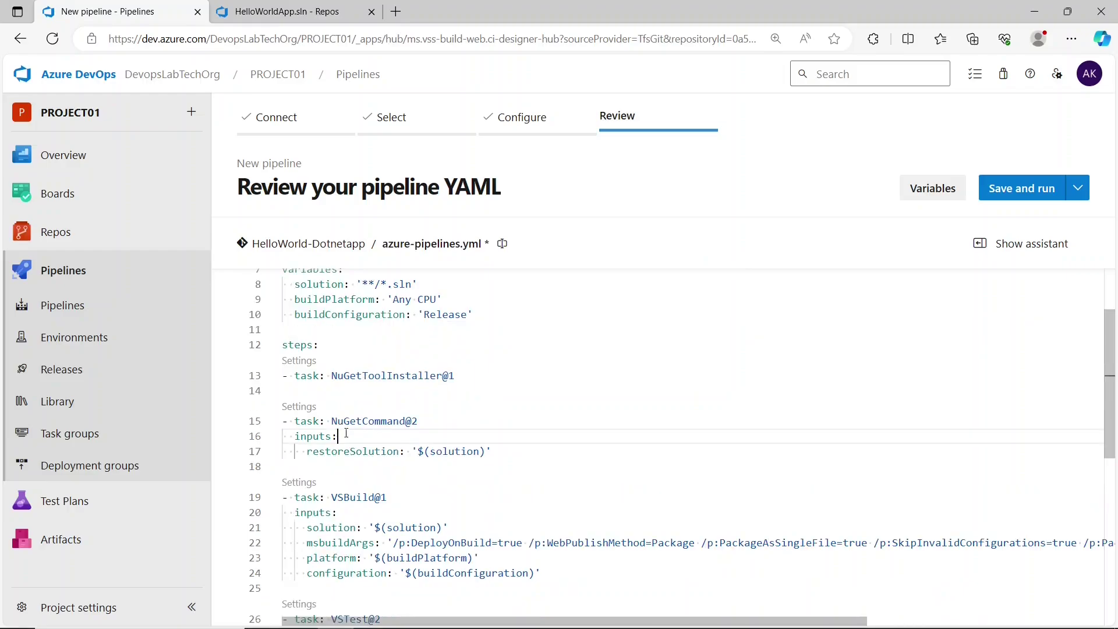
{"action": "left_click_drag", "start_coordinate": [331, 421], "coordinate": [413, 421]}
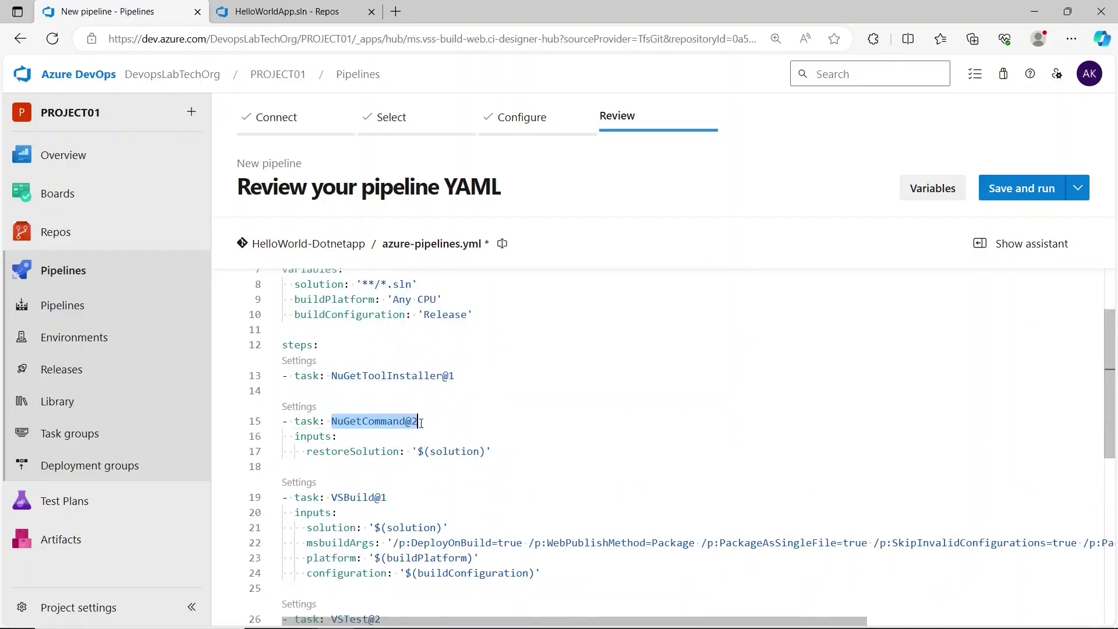
{"action": "left_click", "coordinate": [351, 452]}
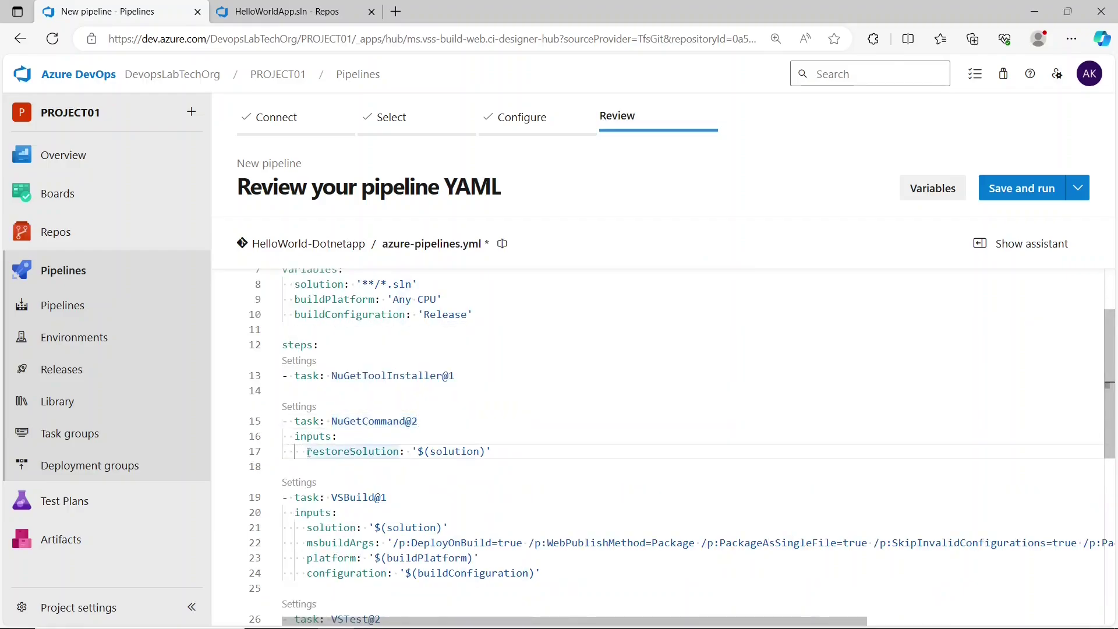
{"action": "left_click_drag", "start_coordinate": [307, 451], "coordinate": [487, 455]}
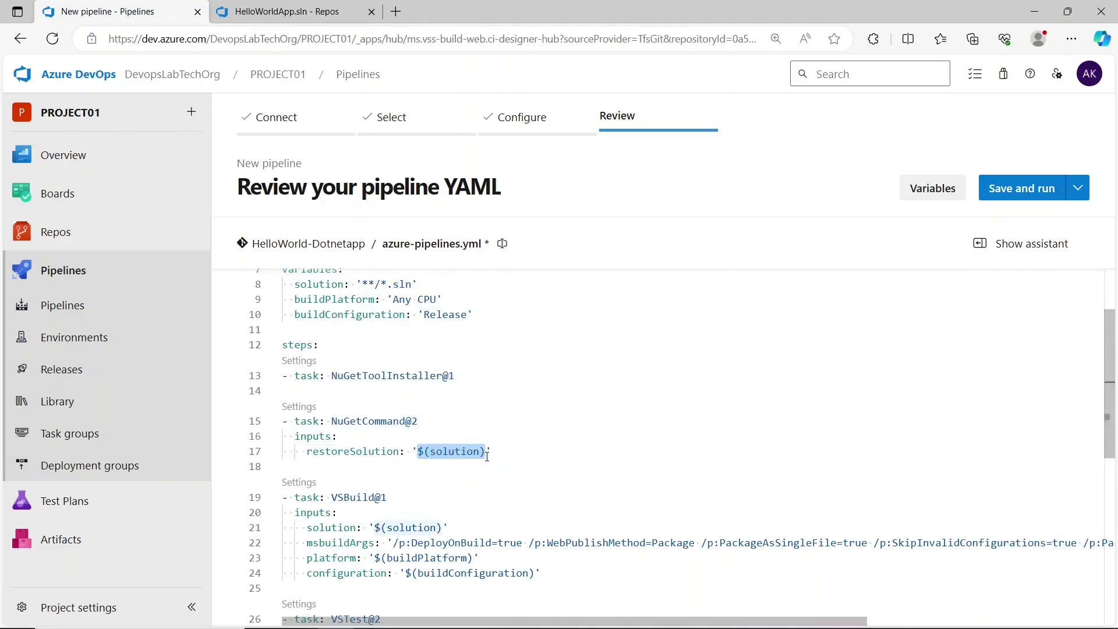
{"action": "left_click", "coordinate": [487, 455]}
{"action": "left_click_drag", "start_coordinate": [294, 284], "coordinate": [419, 283]}
{"action": "left_click", "coordinate": [401, 284]}
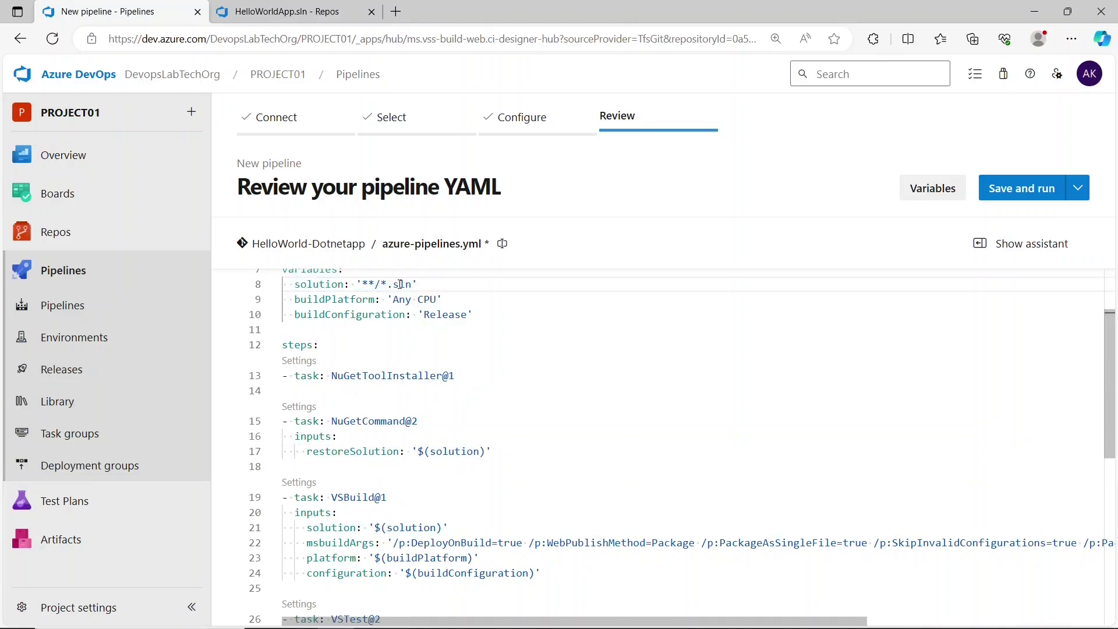
{"action": "left_click_drag", "start_coordinate": [330, 421], "coordinate": [418, 421]}
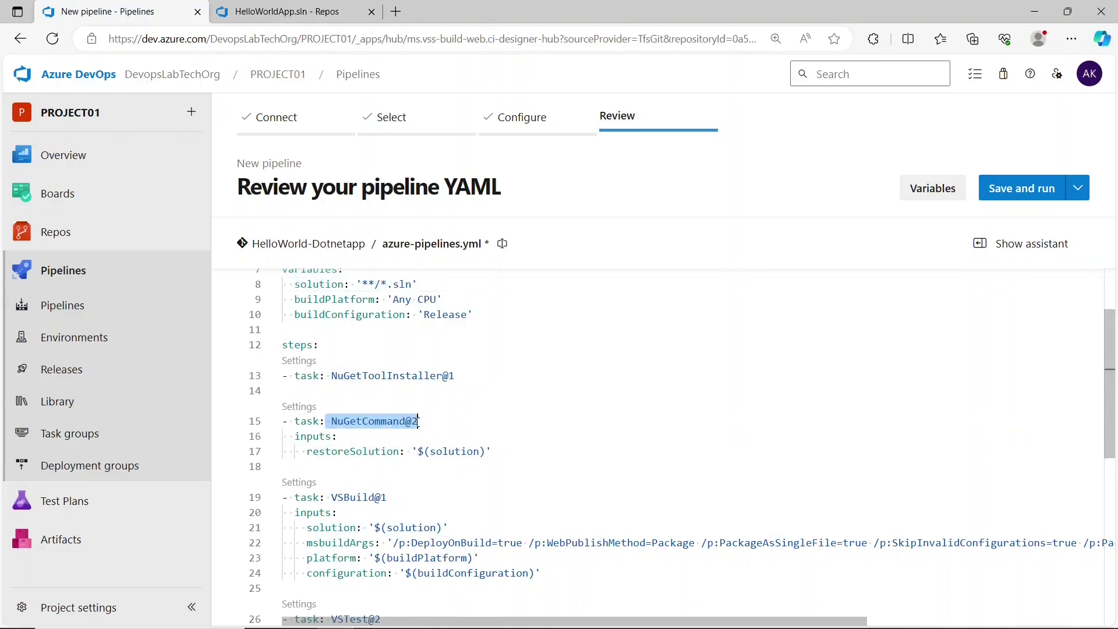
{"action": "left_click", "coordinate": [282, 13]}
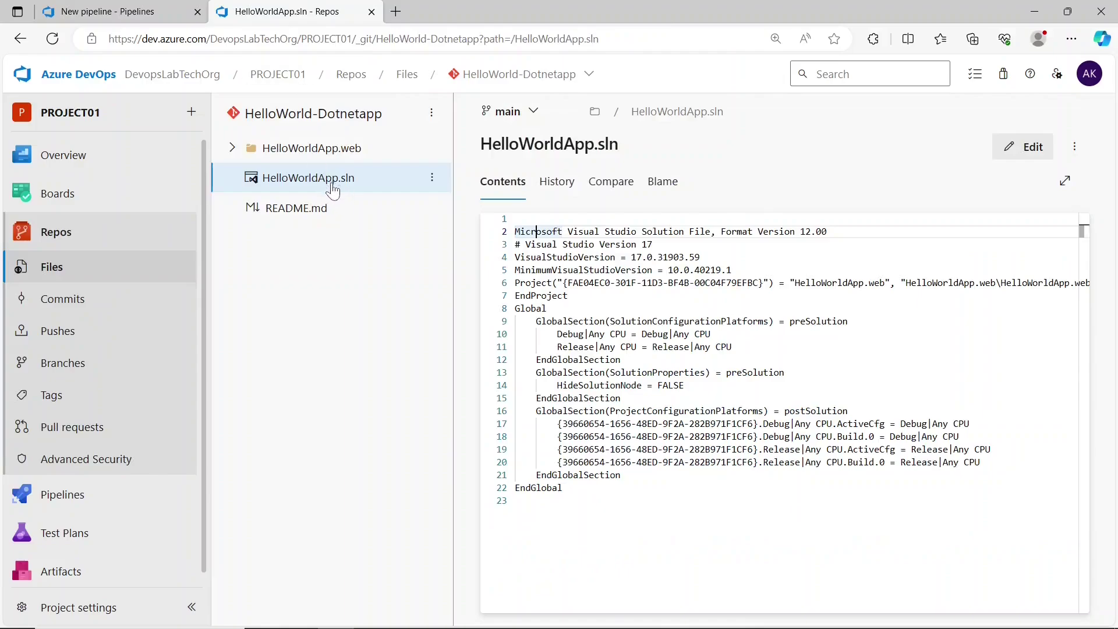
{"action": "left_click", "coordinate": [128, 11]}
{"action": "left_click", "coordinate": [461, 451]}
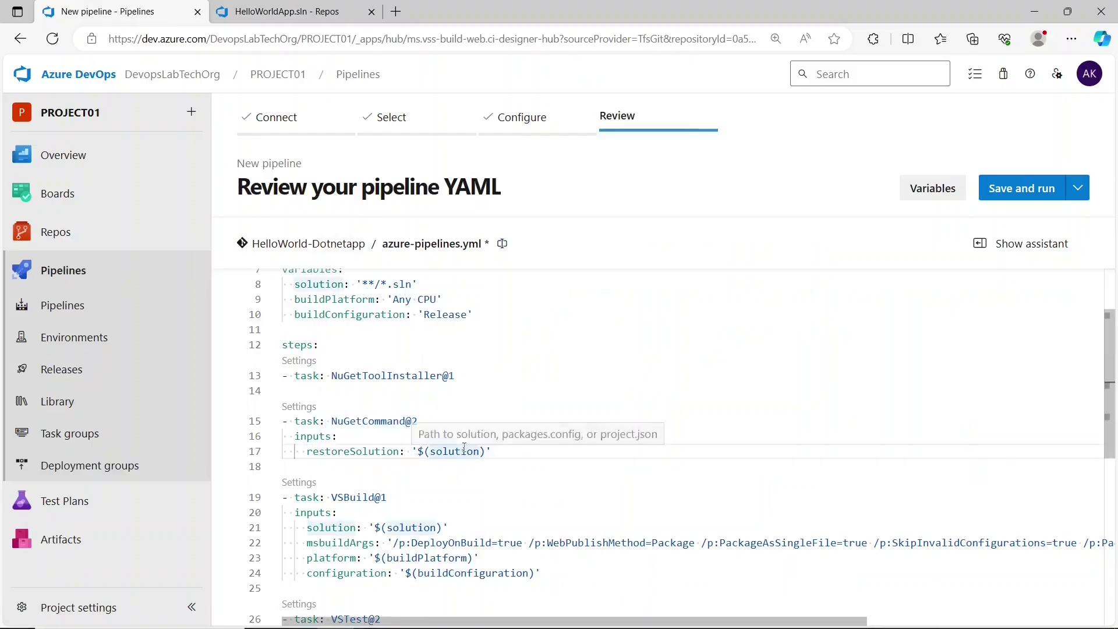
{"action": "double_click", "coordinate": [328, 452]}
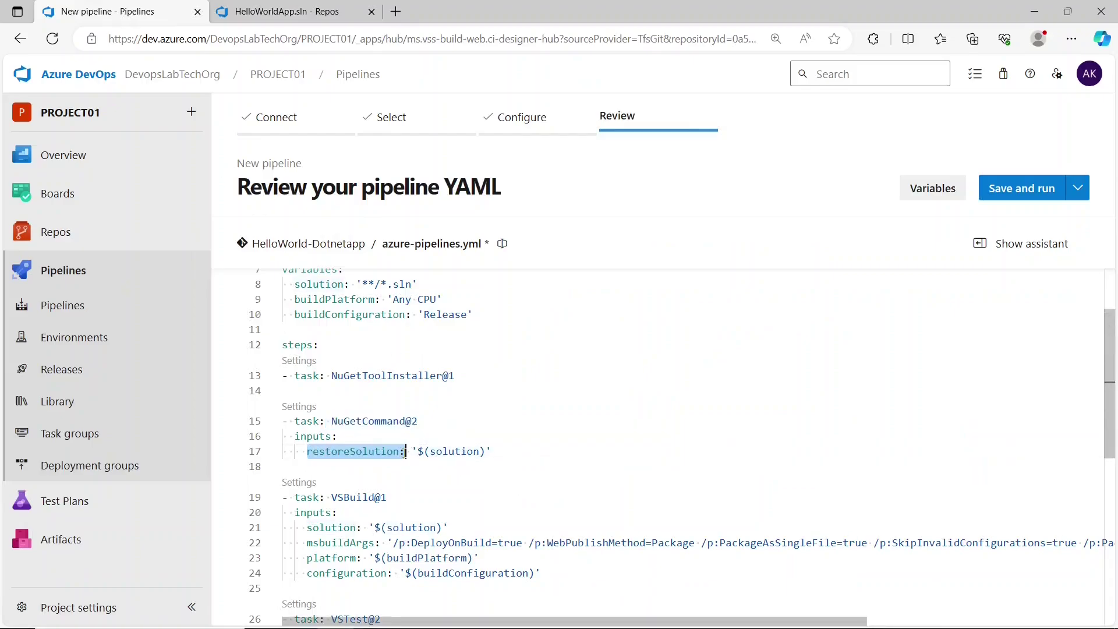
{"action": "scroll", "coordinate": [341, 449], "scroll_direction": "down", "scroll_amount": 1}
{"action": "left_click_drag", "start_coordinate": [326, 448], "coordinate": [392, 452]}
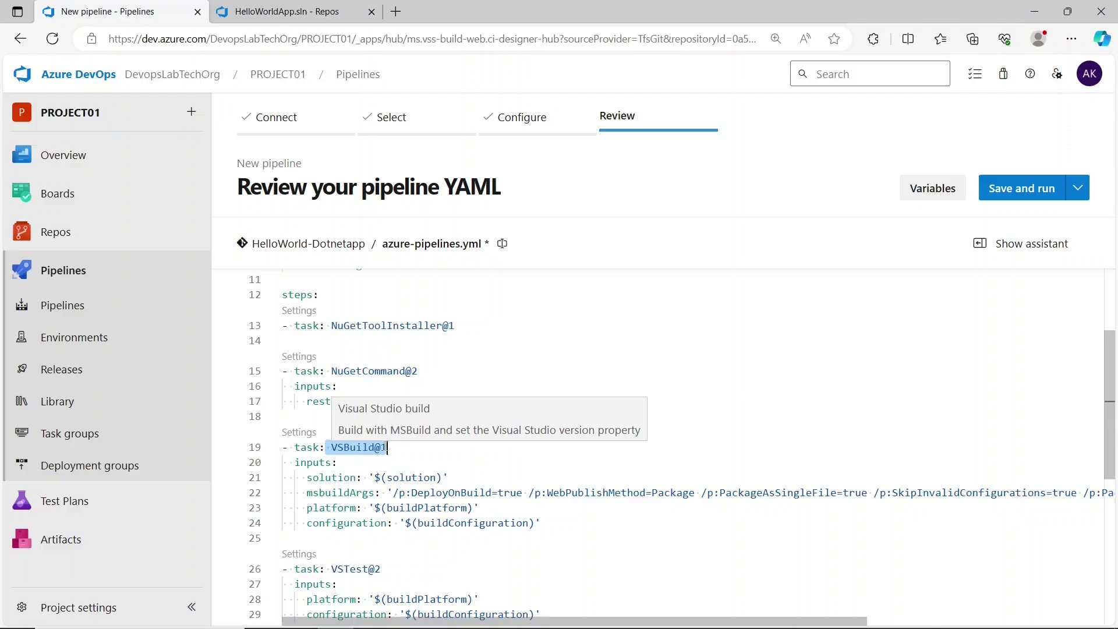
{"action": "left_click", "coordinate": [384, 447]}
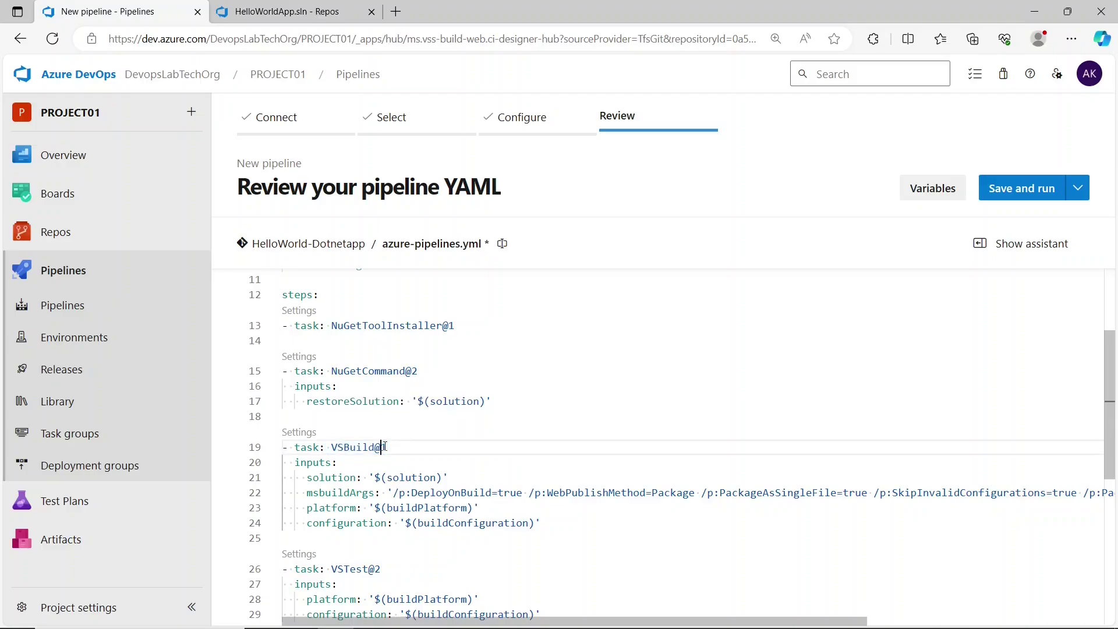
{"action": "left_click", "coordinate": [391, 449]}
{"action": "left_click_drag", "start_coordinate": [307, 478], "coordinate": [457, 477]}
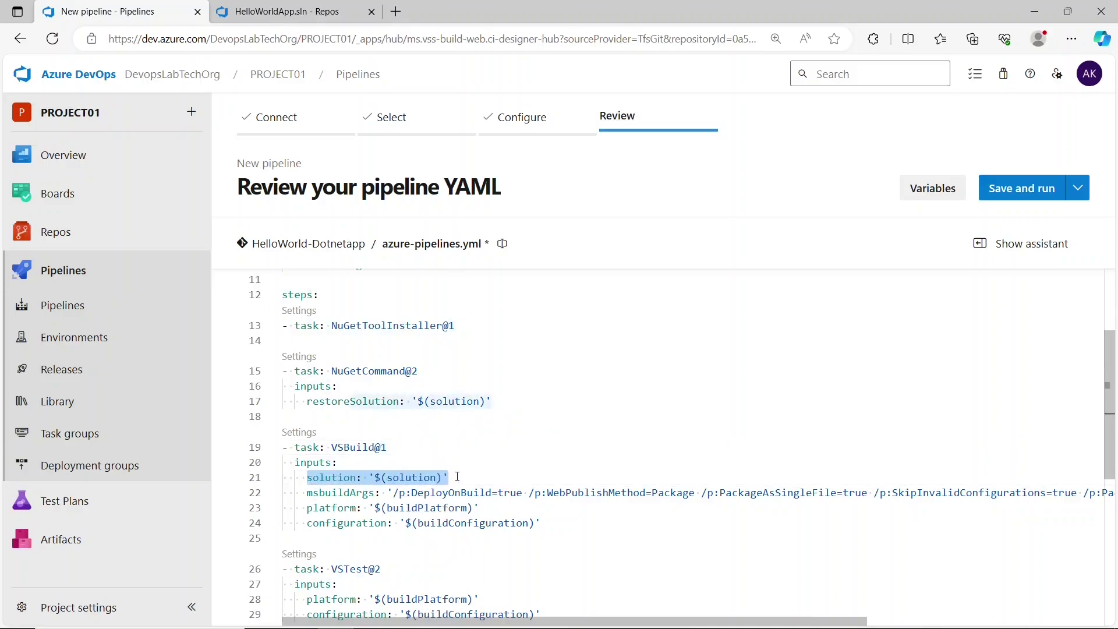
{"action": "left_click", "coordinate": [458, 477]}
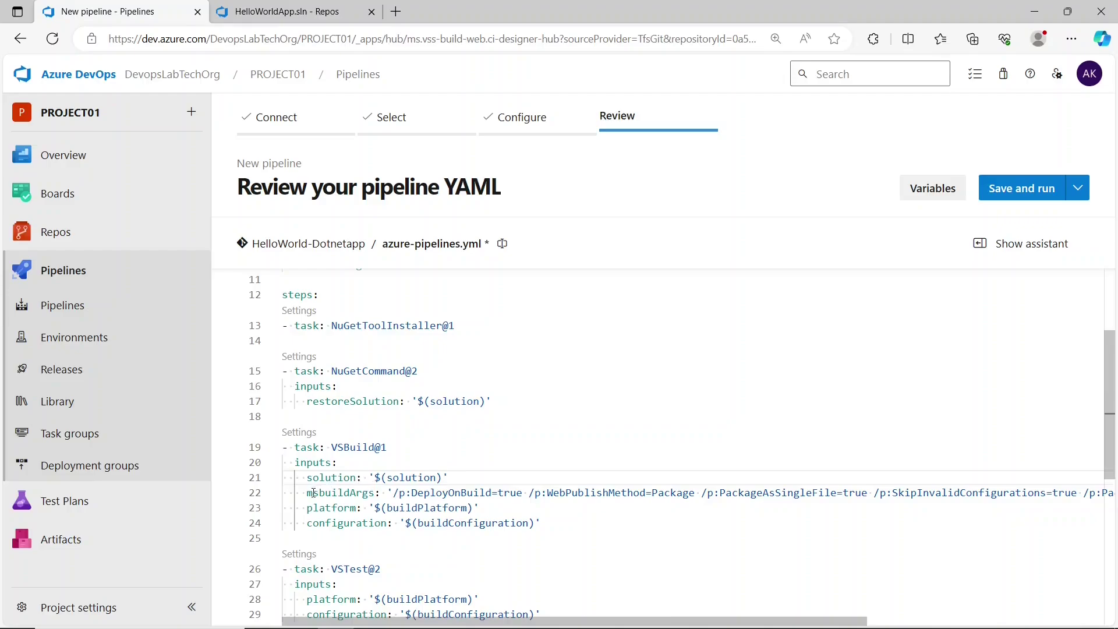
{"action": "left_click_drag", "start_coordinate": [307, 494], "coordinate": [518, 498]}
{"action": "double_click", "coordinate": [444, 494]}
{"action": "left_click", "coordinate": [445, 494]}
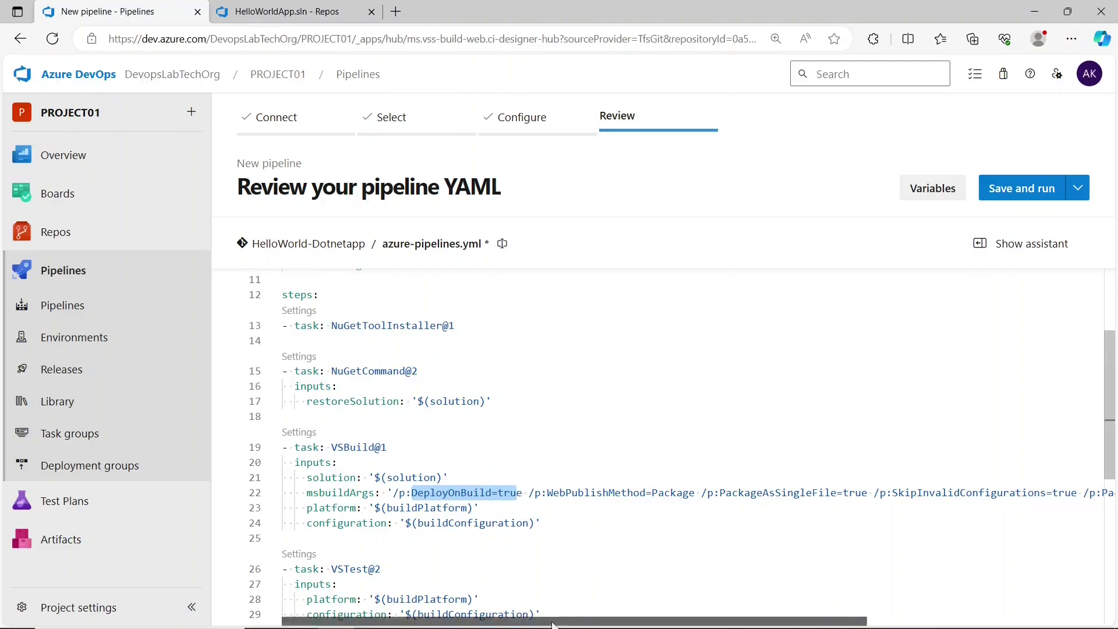
{"action": "scroll", "coordinate": [528, 558], "scroll_direction": "right", "scroll_amount": 1}
{"action": "left_click_drag", "start_coordinate": [508, 494], "coordinate": [834, 493]}
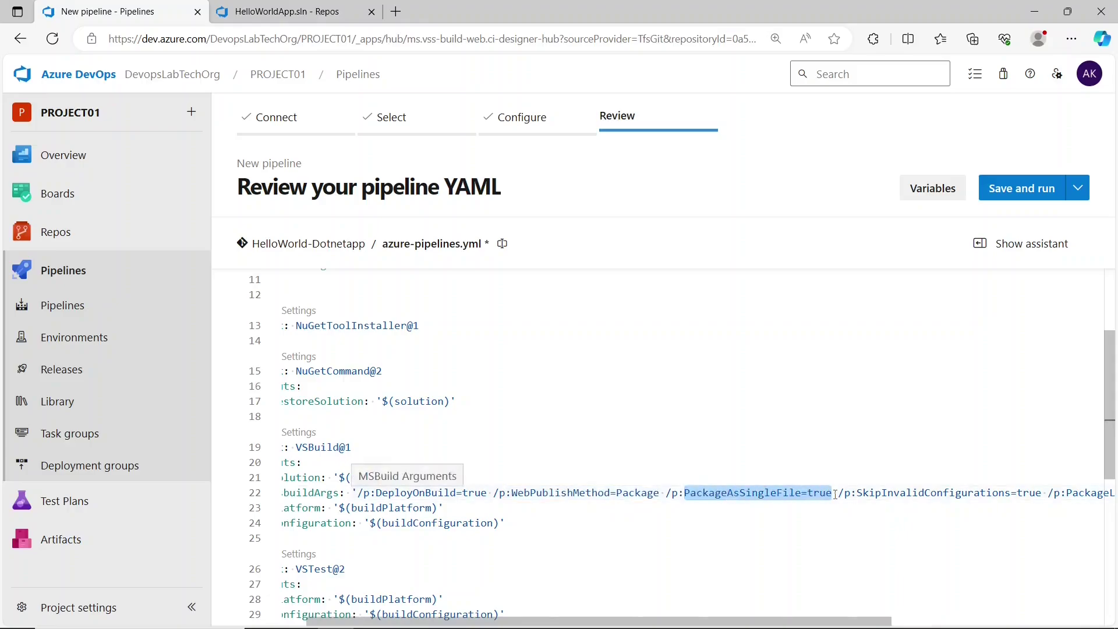
{"action": "left_click_drag", "start_coordinate": [732, 621], "coordinate": [938, 609]}
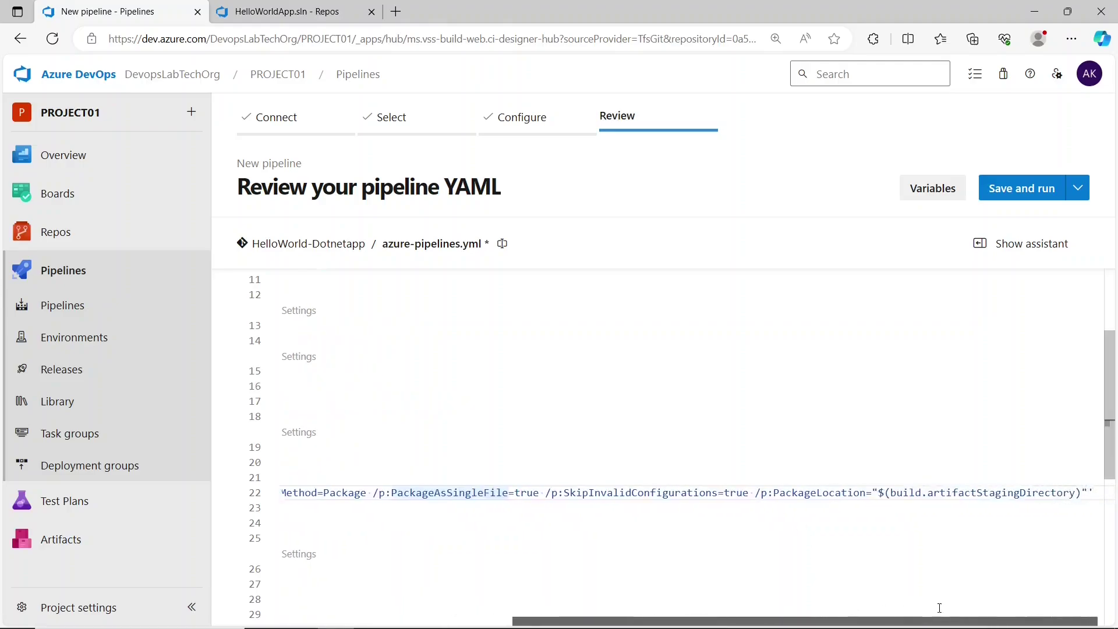
{"action": "left_click_drag", "start_coordinate": [588, 493], "coordinate": [768, 493]}
{"action": "left_click", "coordinate": [767, 494]}
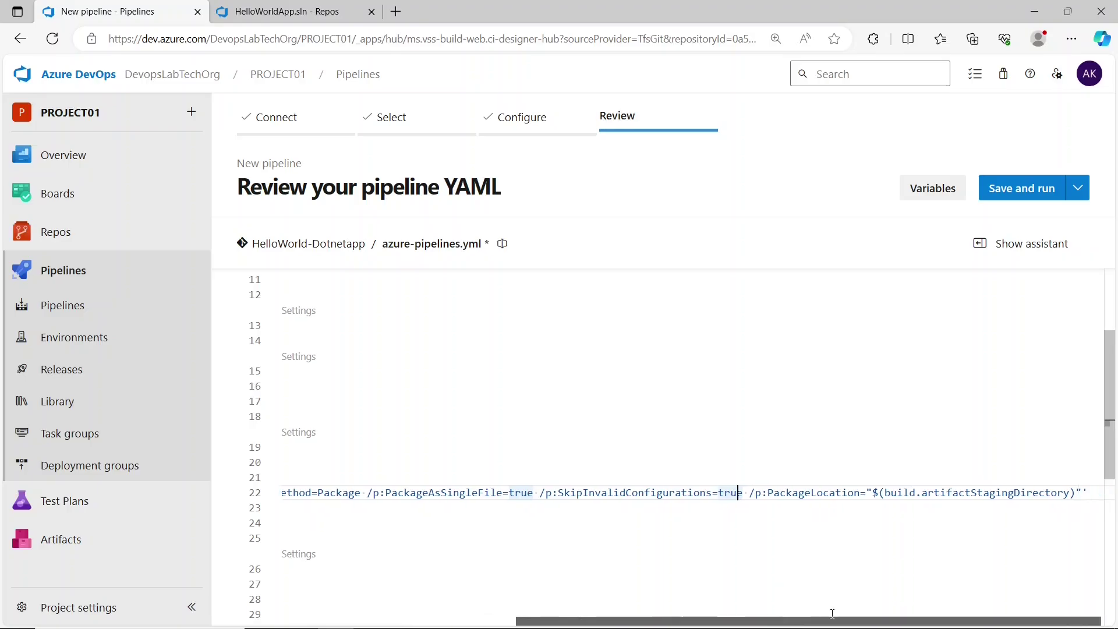
{"action": "left_click_drag", "start_coordinate": [814, 621], "coordinate": [841, 621]}
{"action": "left_click_drag", "start_coordinate": [768, 493], "coordinate": [865, 493]}
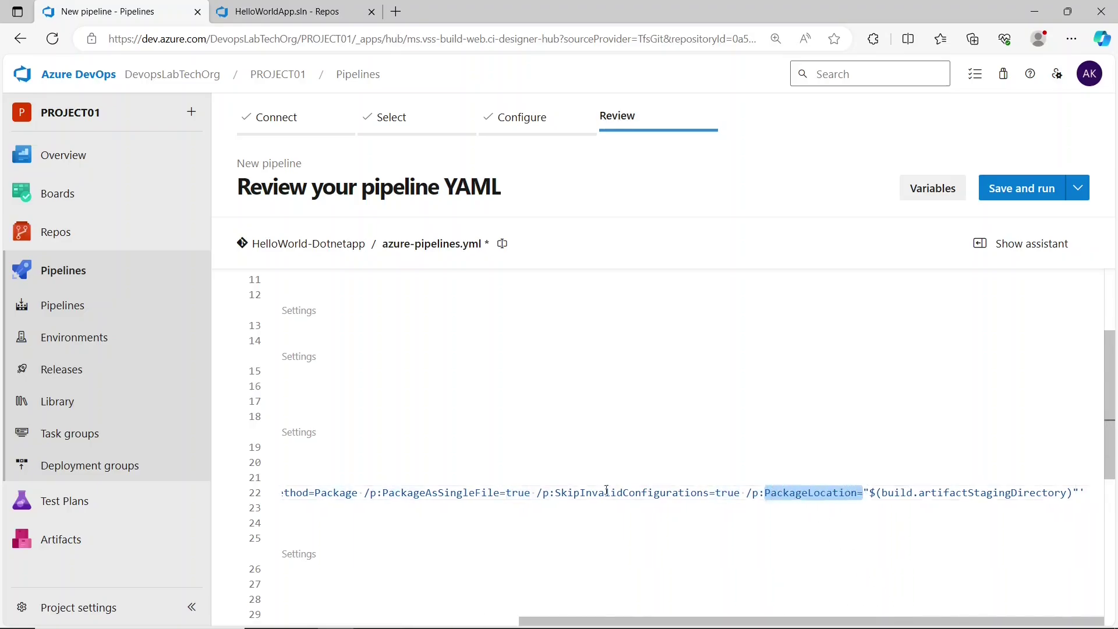
{"action": "left_click_drag", "start_coordinate": [316, 493], "coordinate": [670, 493]}
{"action": "left_click", "coordinate": [740, 493]}
{"action": "left_click_drag", "start_coordinate": [765, 493], "coordinate": [1077, 491]}
{"action": "left_click", "coordinate": [775, 491]}
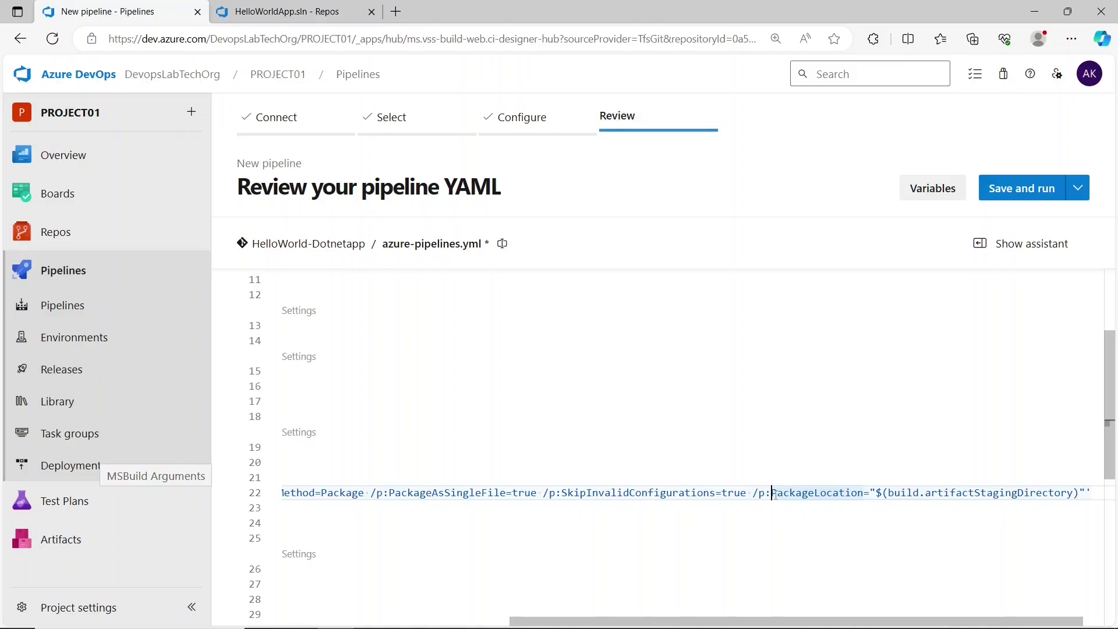
{"action": "left_click_drag", "start_coordinate": [774, 494], "coordinate": [982, 499]}
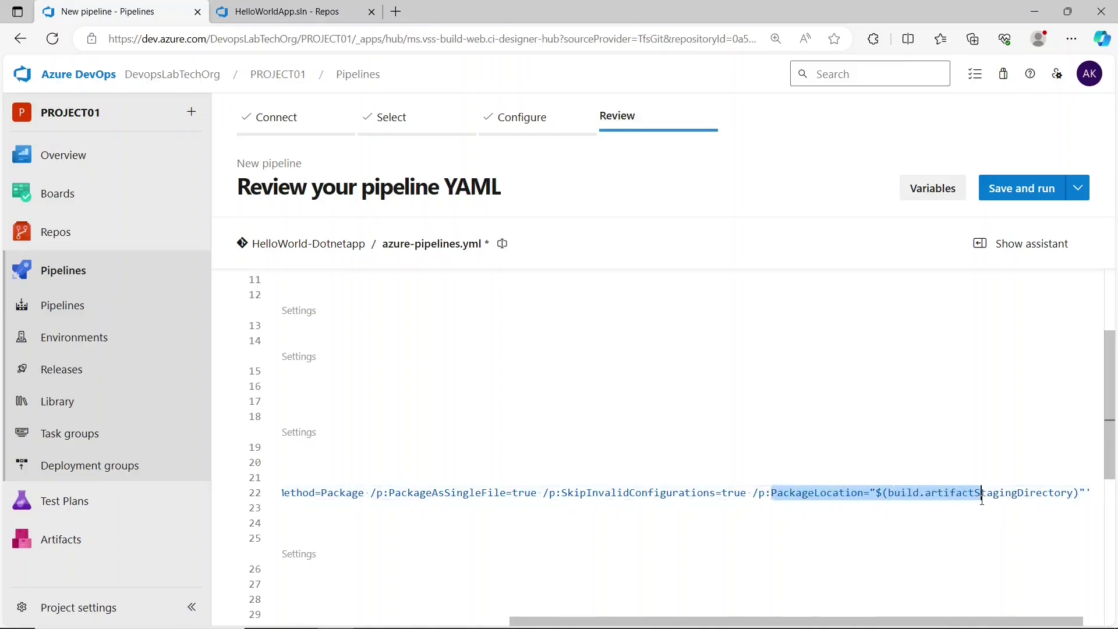
{"action": "left_click", "coordinate": [982, 500]}
{"action": "scroll", "coordinate": [595, 483], "scroll_direction": "down", "scroll_amount": 3}
{"action": "left_click", "coordinate": [596, 483]}
{"action": "left_click", "coordinate": [555, 473]}
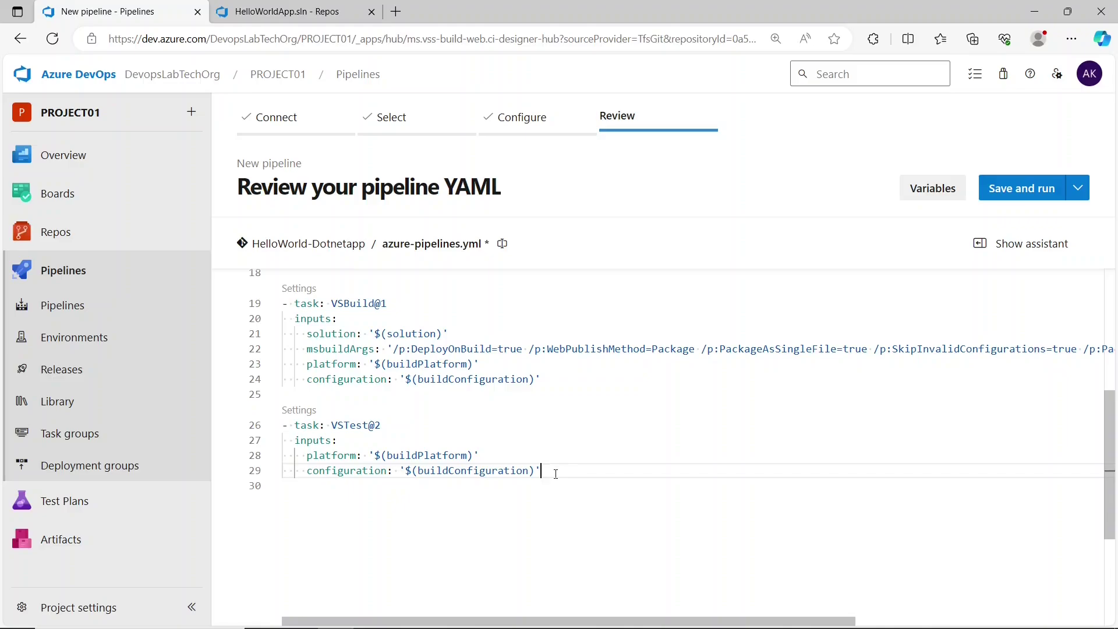
- Delete the VSTest@2 task block from the pipeline YAML
{"action": "left_click_drag", "start_coordinate": [556, 473], "coordinate": [291, 423]}
{"action": "key", "text": "Delete"}
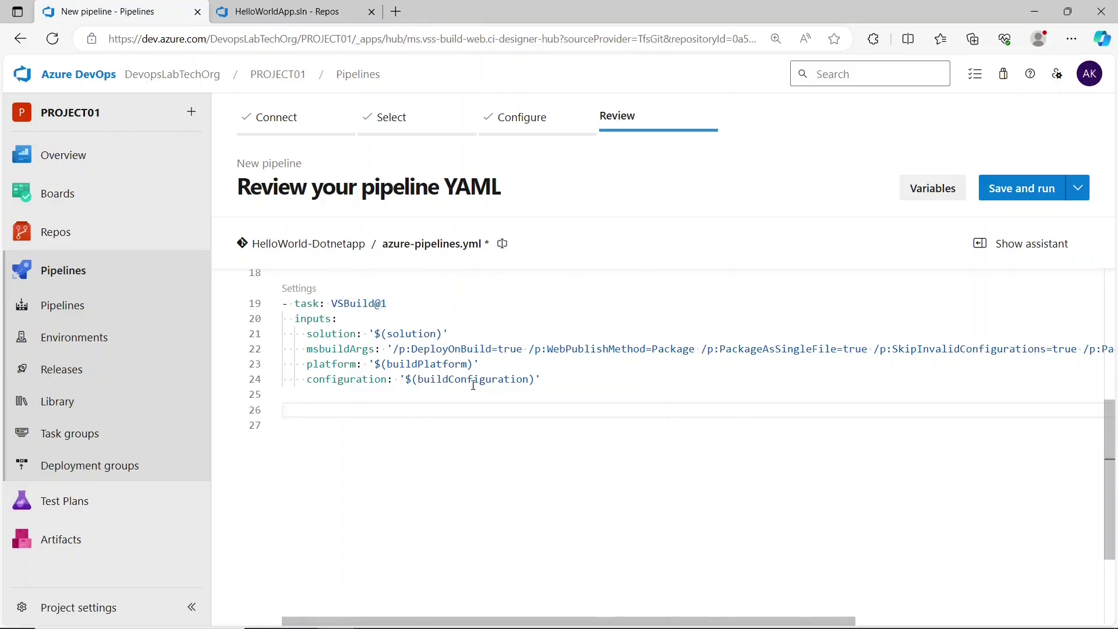
{"action": "scroll", "coordinate": [655, 607], "scroll_direction": "right", "scroll_amount": 5}
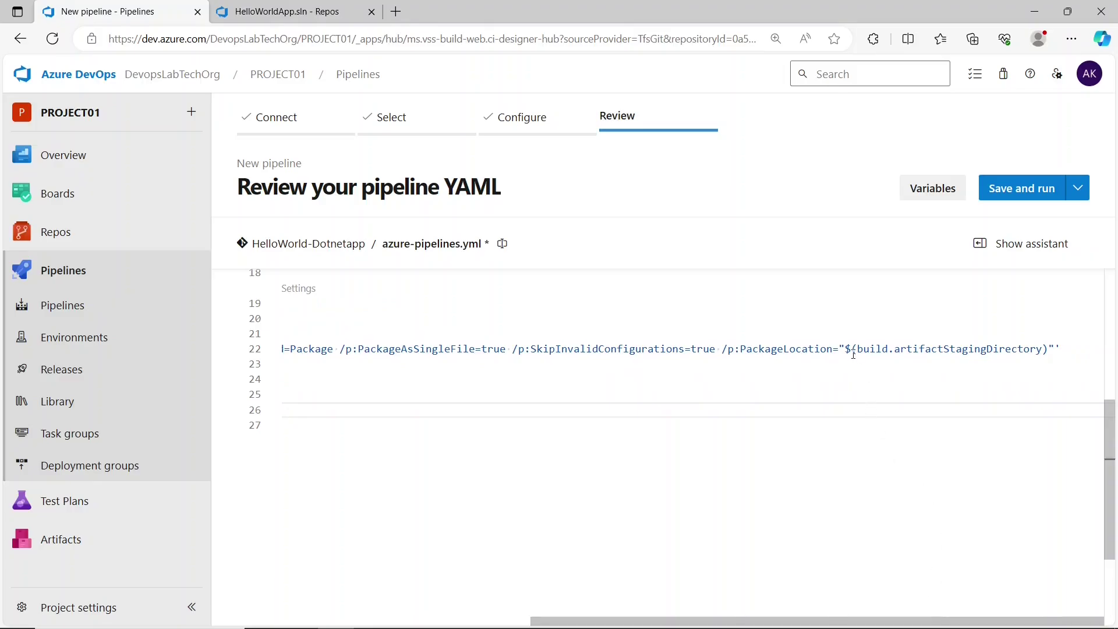
{"action": "left_click_drag", "start_coordinate": [845, 349], "coordinate": [1049, 349]}
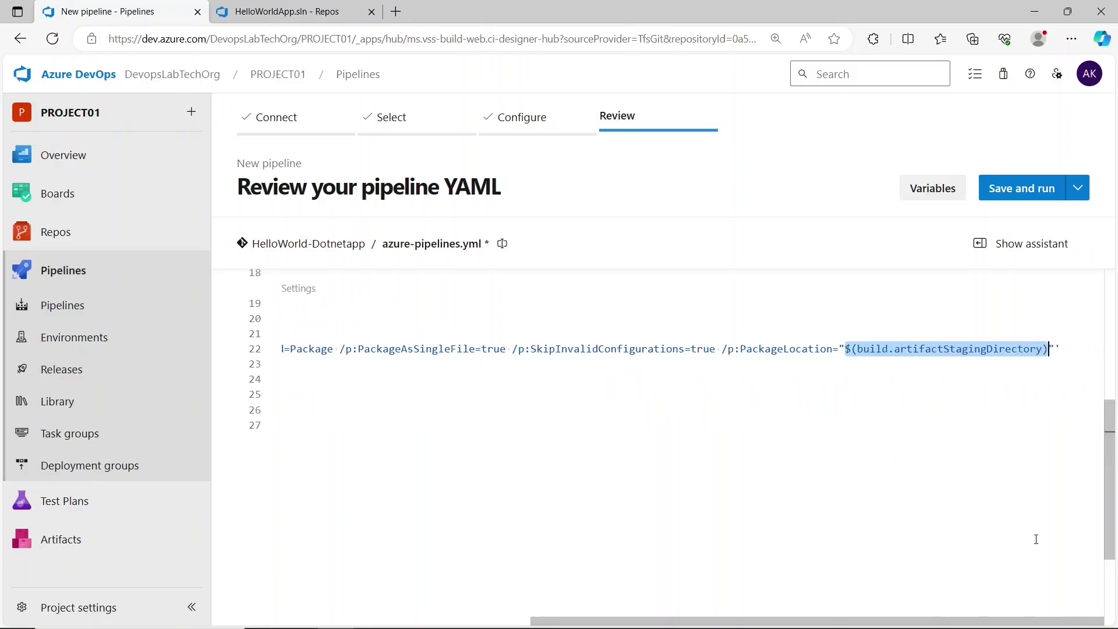
{"action": "scroll", "coordinate": [655, 606], "scroll_direction": "left", "scroll_amount": 5}
- Insert a Publish build artifacts task publishing drop at line 27, then start Save and run
{"action": "left_click", "coordinate": [408, 426]}
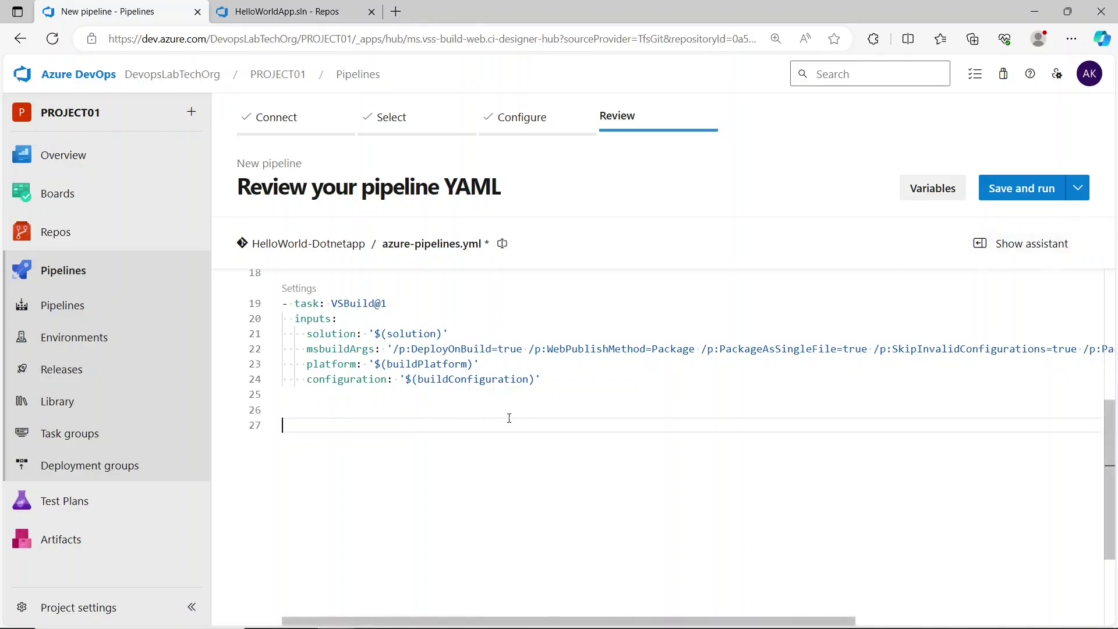
{"action": "left_click", "coordinate": [1012, 245]}
{"action": "left_click", "coordinate": [981, 282]}
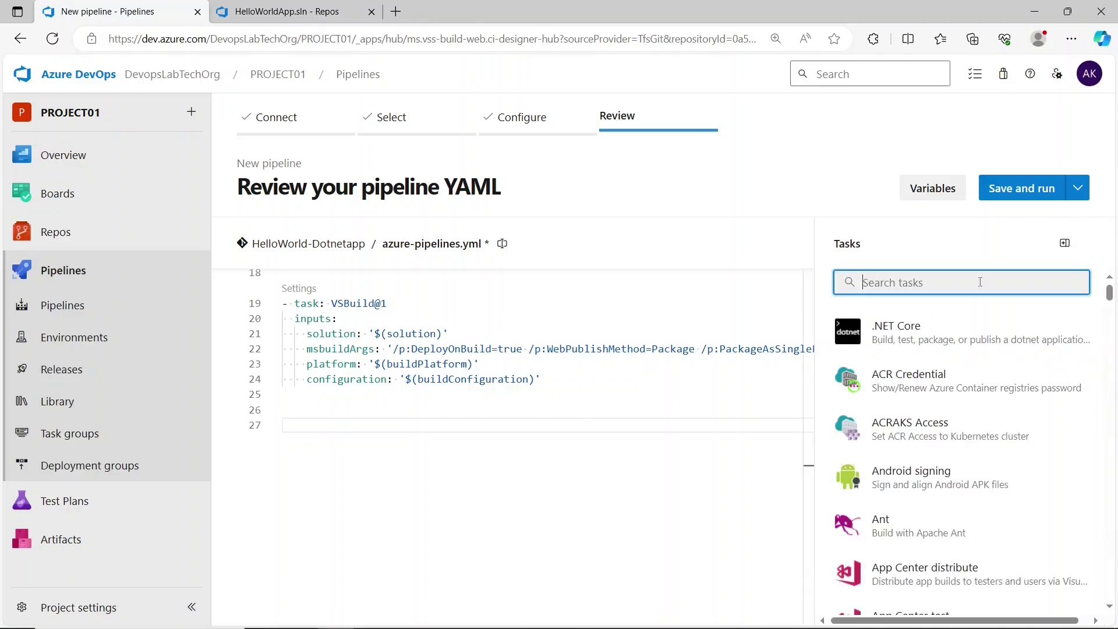
{"action": "type", "text": "publis"}
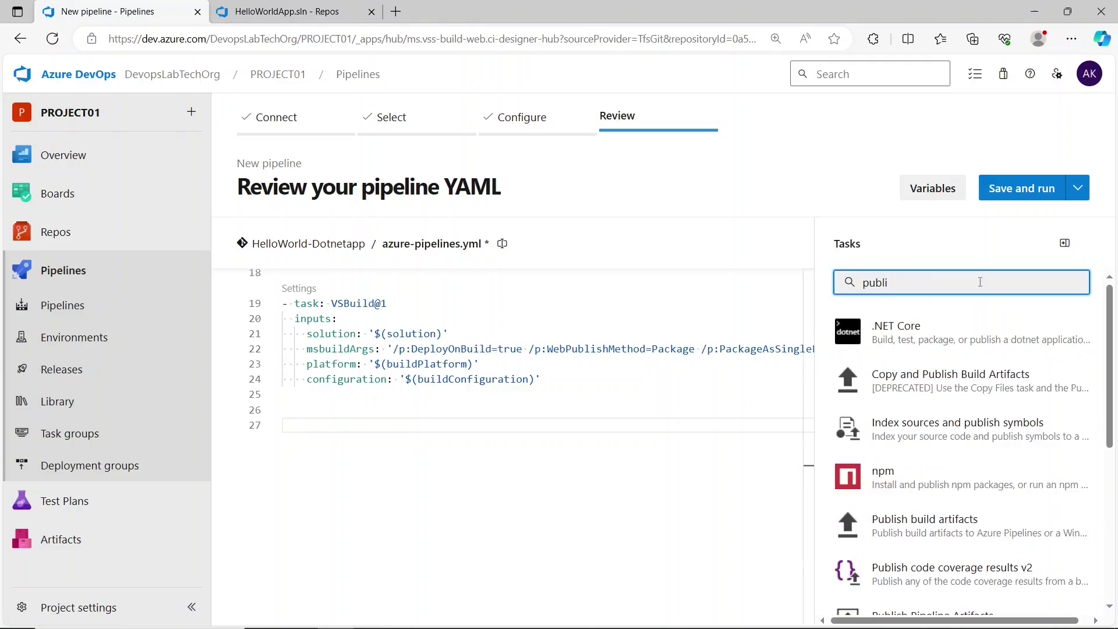
{"action": "left_click", "coordinate": [932, 525]}
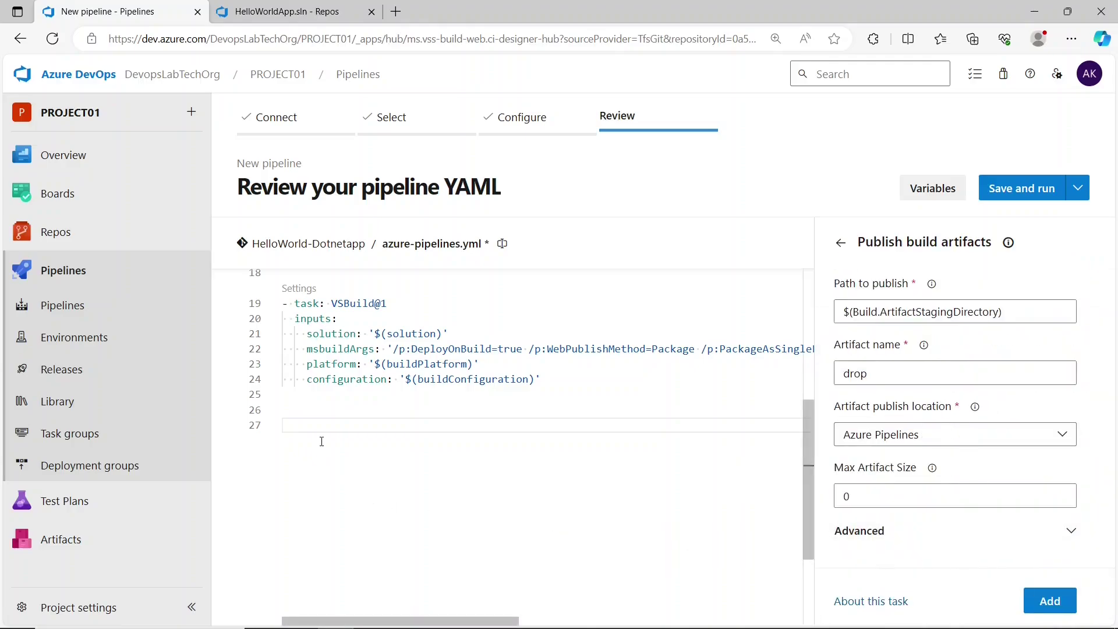
{"action": "left_click", "coordinate": [1050, 600]}
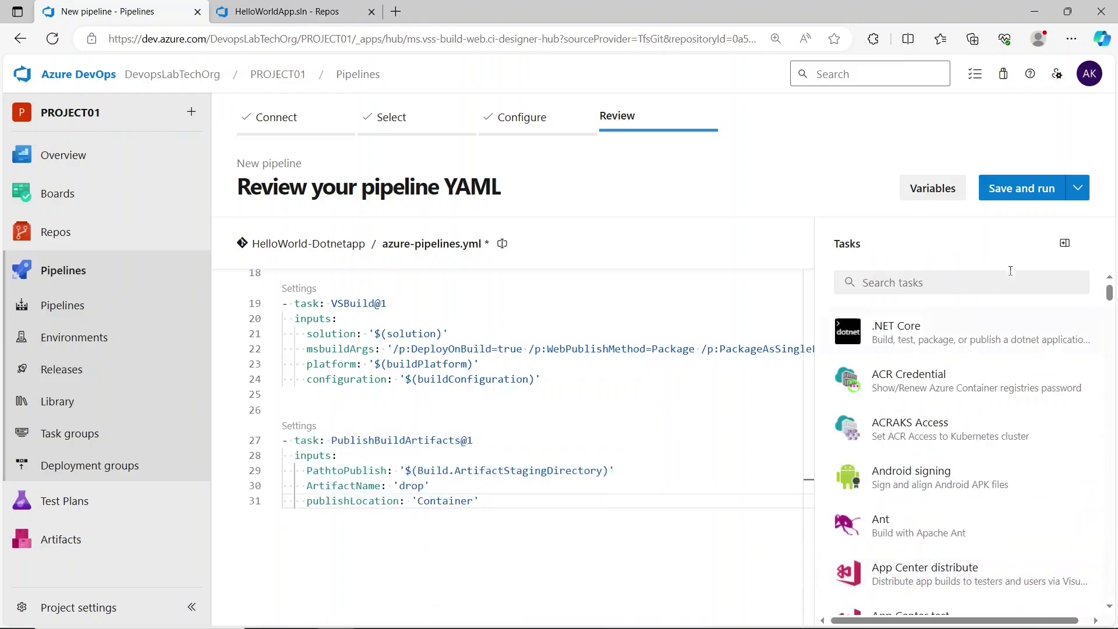
{"action": "left_click", "coordinate": [1027, 197]}
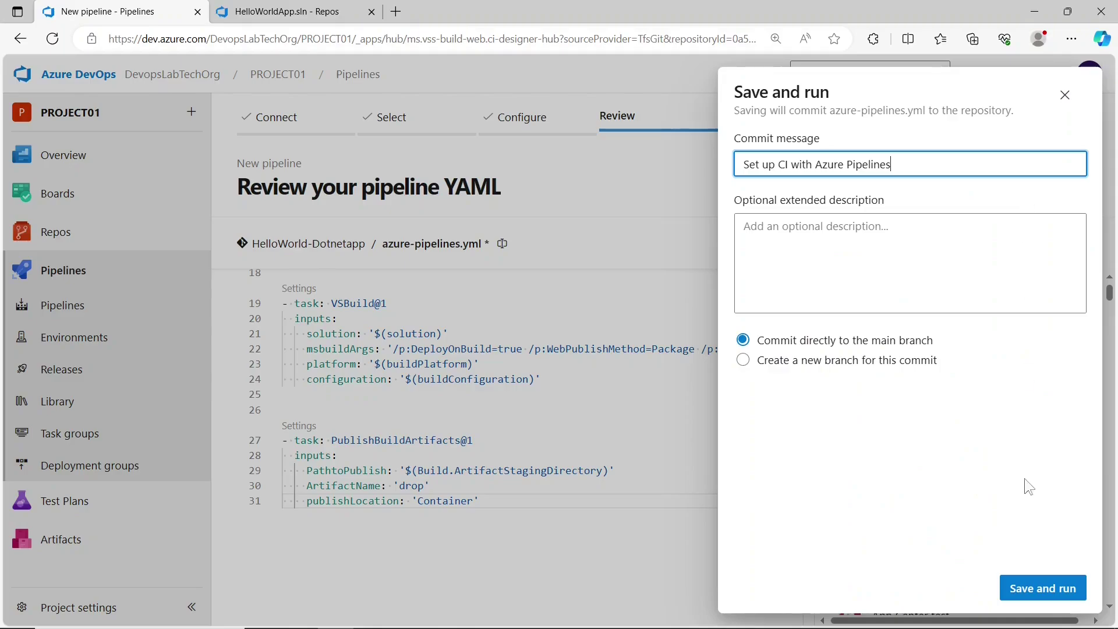
- Commit and run the pipeline, check the PublishBuildArtifacts log, then open HelloWorld-Dotnetapp's runs
{"action": "left_click", "coordinate": [1029, 581]}
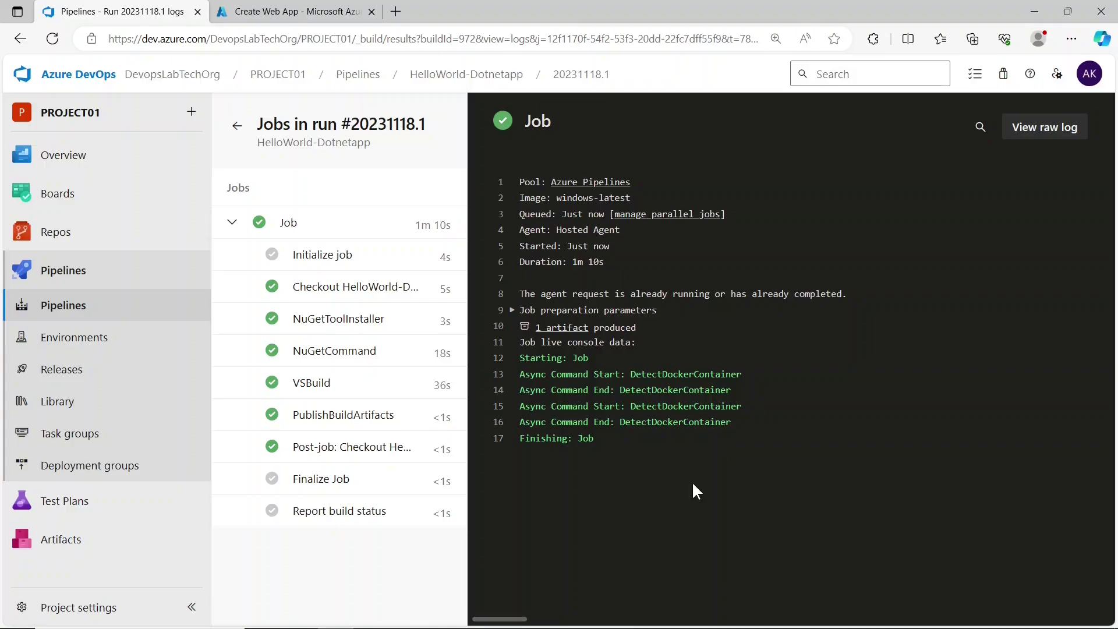
{"action": "left_click", "coordinate": [379, 418]}
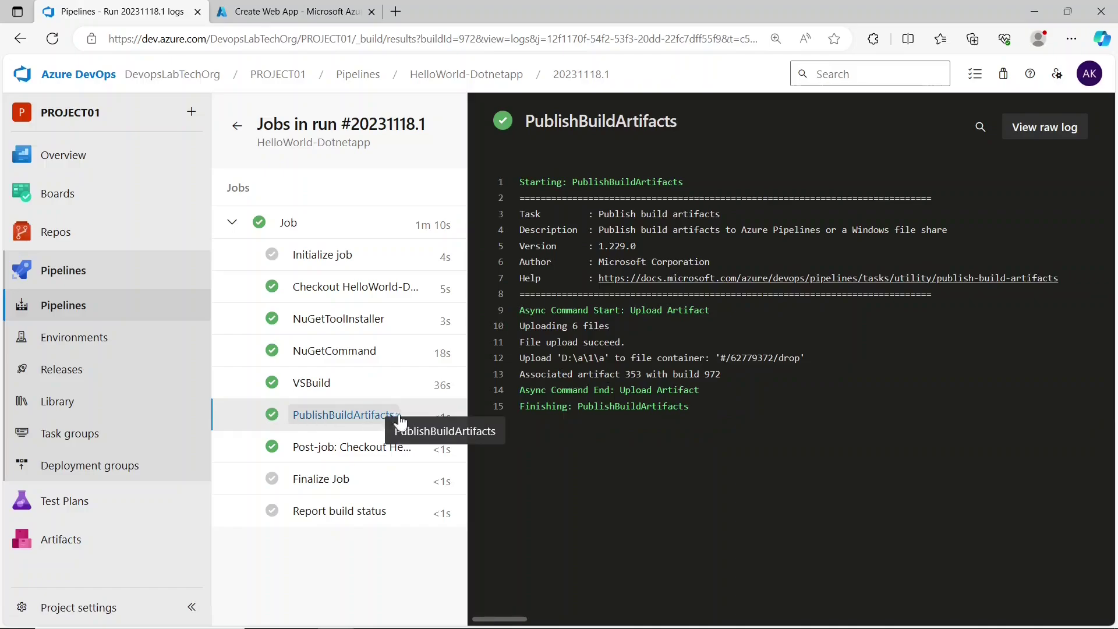
{"action": "left_click", "coordinate": [128, 309]}
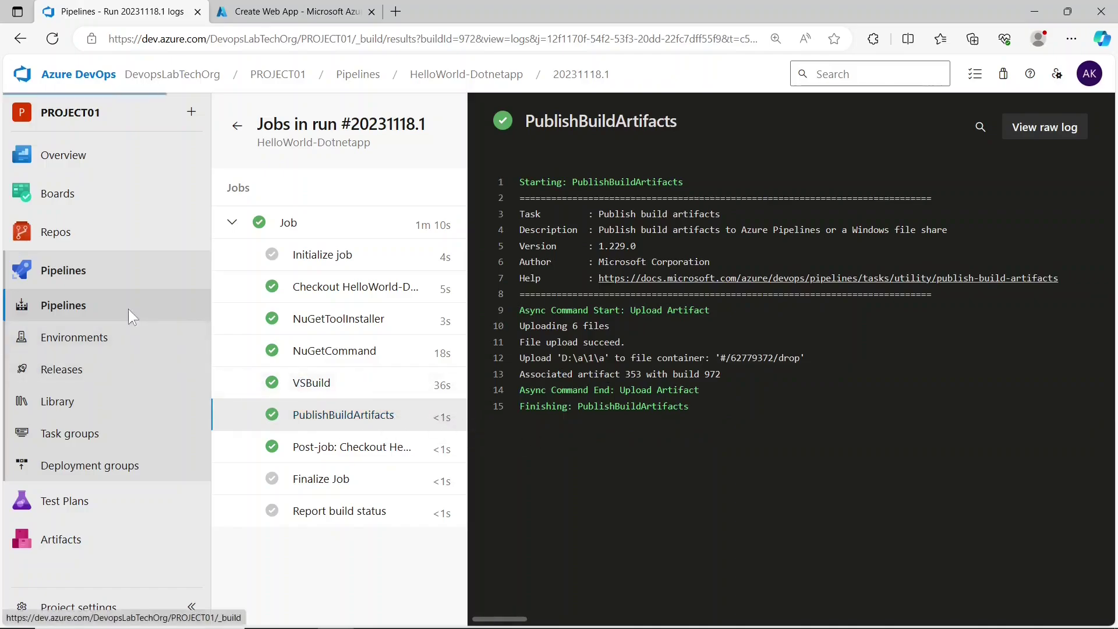
{"action": "left_click", "coordinate": [403, 295]}
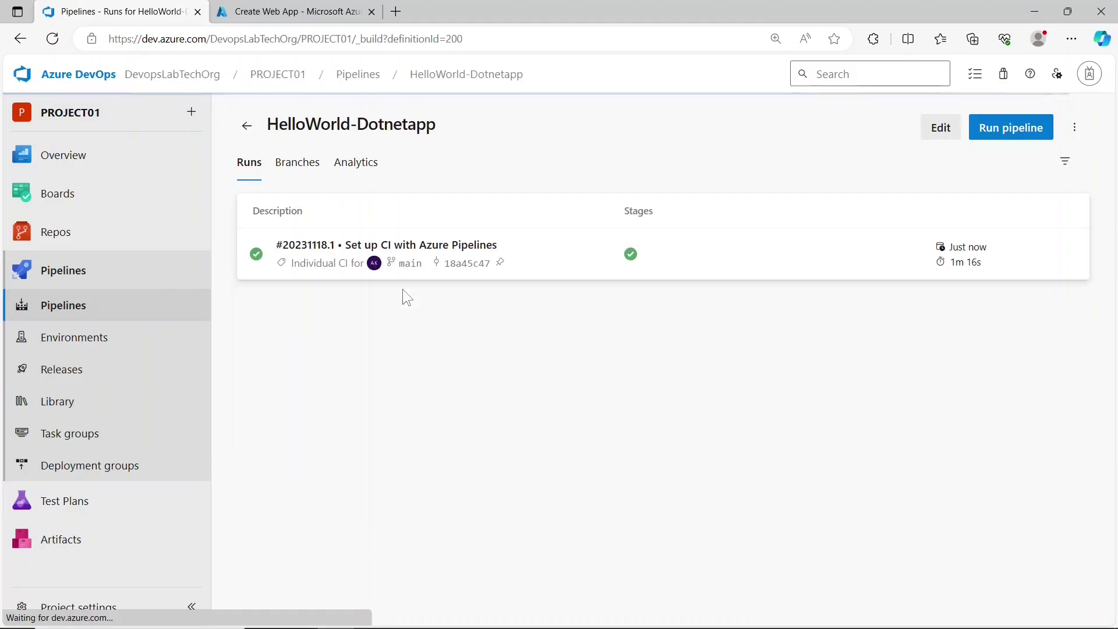
- Download HelloWorldApp.web.zip from run 20231118.1's drop artifact
{"action": "left_click", "coordinate": [543, 266]}
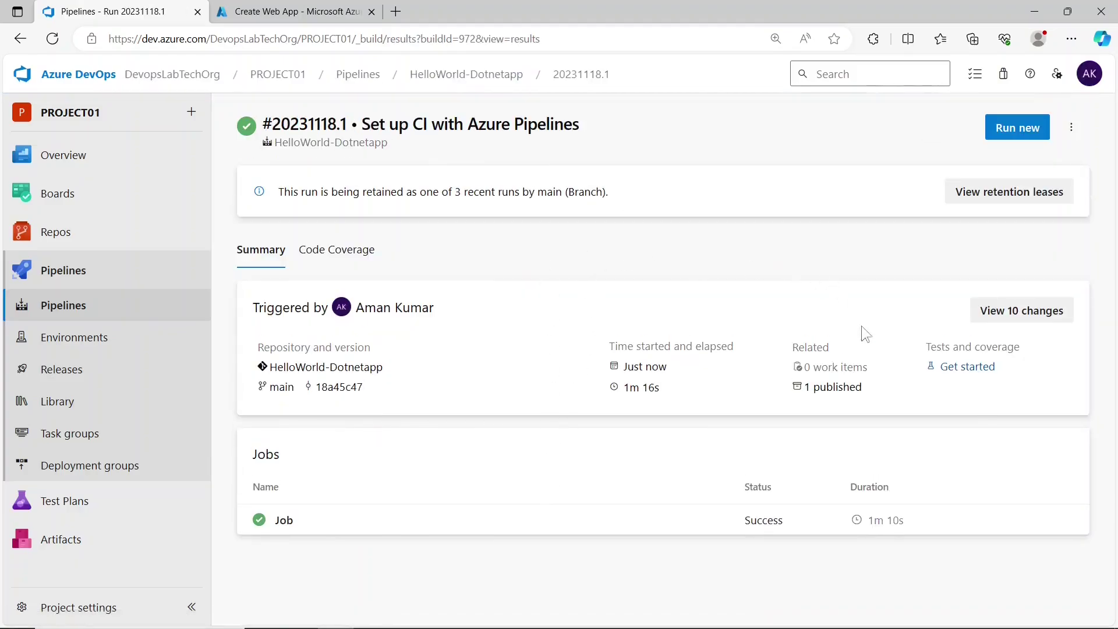
{"action": "left_click", "coordinate": [854, 390]}
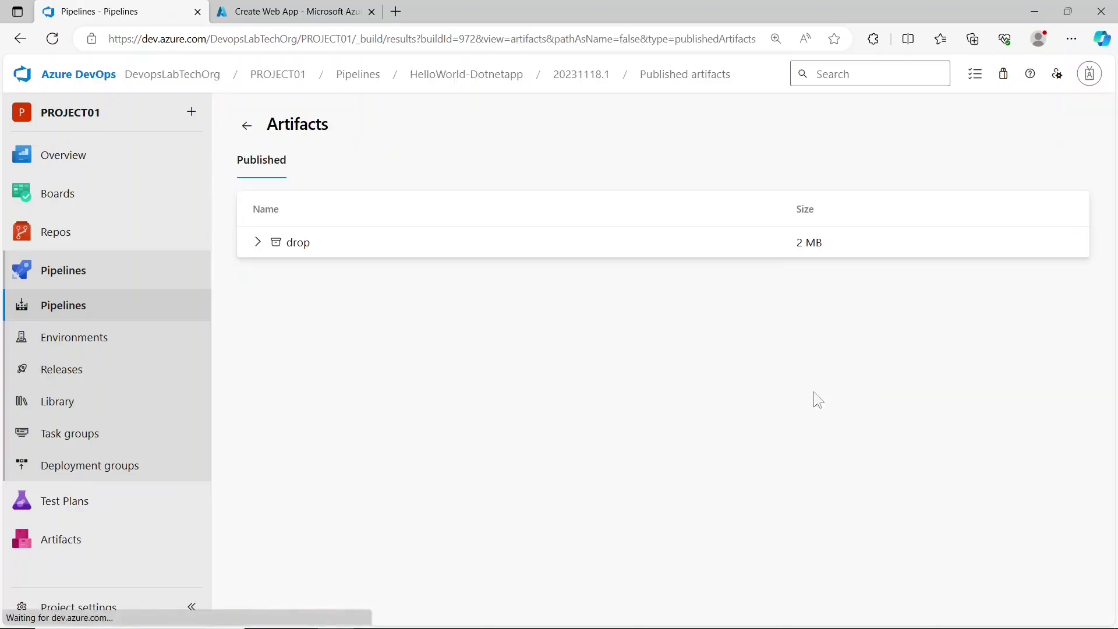
{"action": "left_click", "coordinate": [345, 250]}
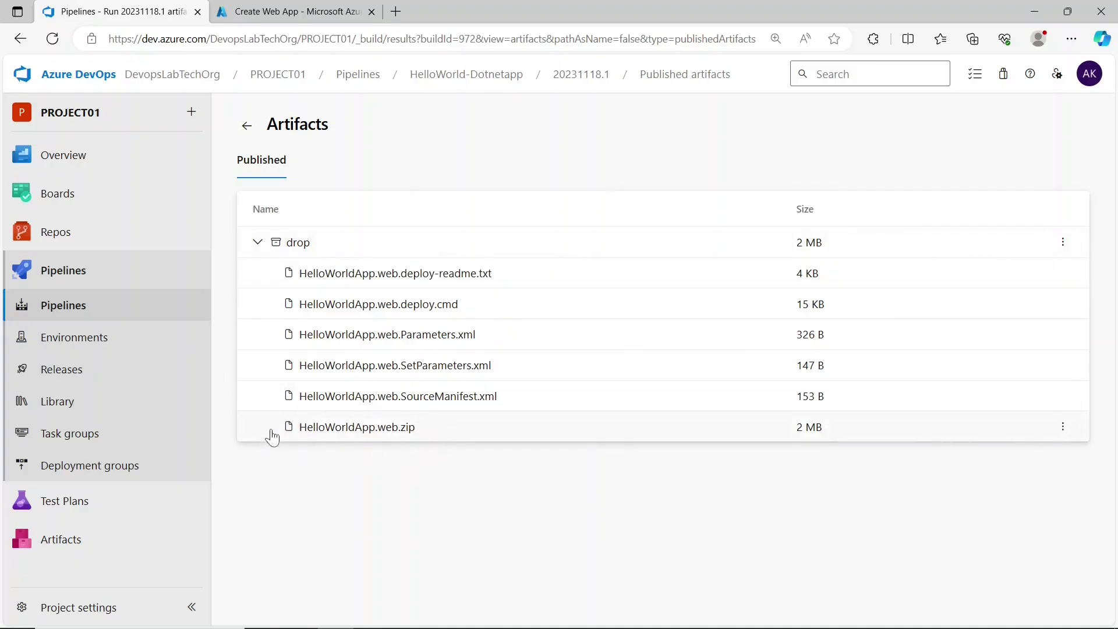
{"action": "left_click", "coordinate": [389, 432]}
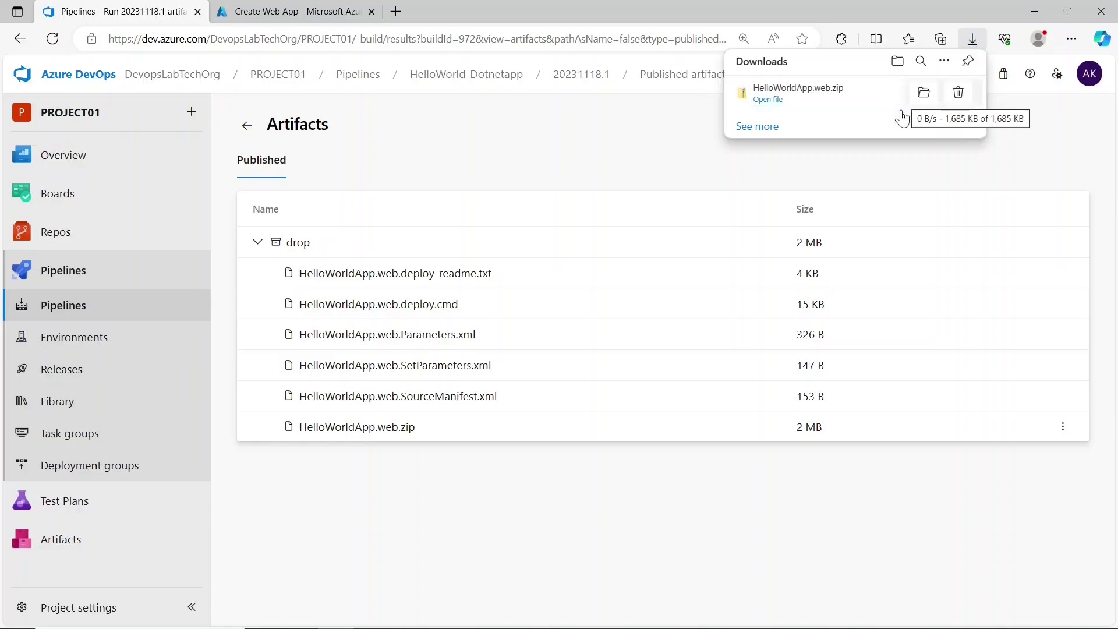
{"action": "left_click", "coordinate": [923, 93]}
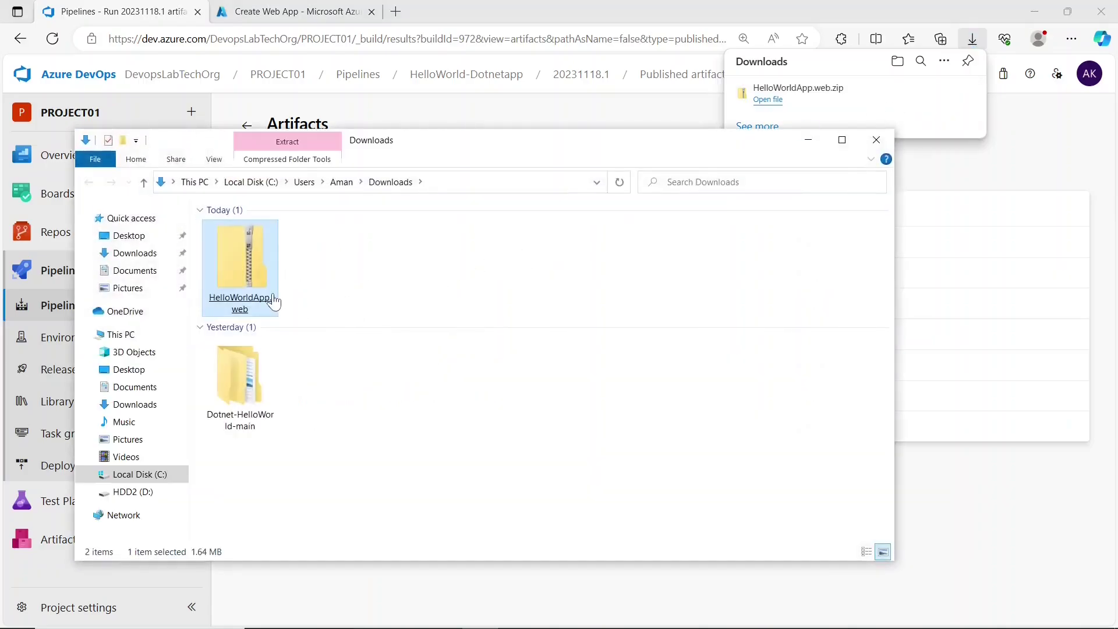
{"action": "double_click", "coordinate": [273, 302]}
{"action": "left_click", "coordinate": [507, 414]}
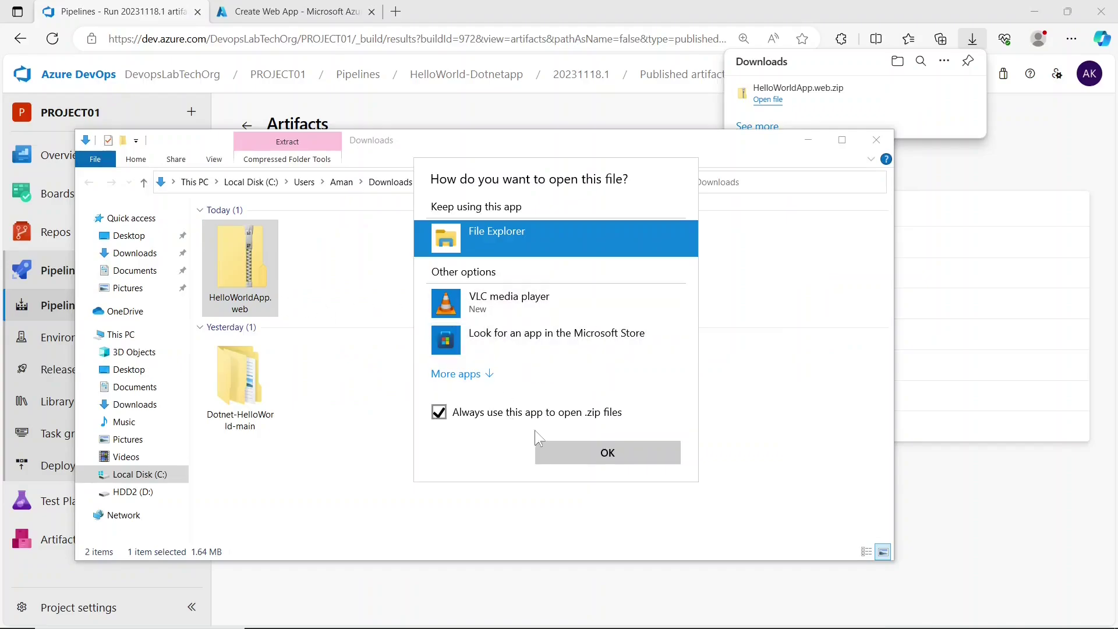
{"action": "left_click", "coordinate": [576, 457]}
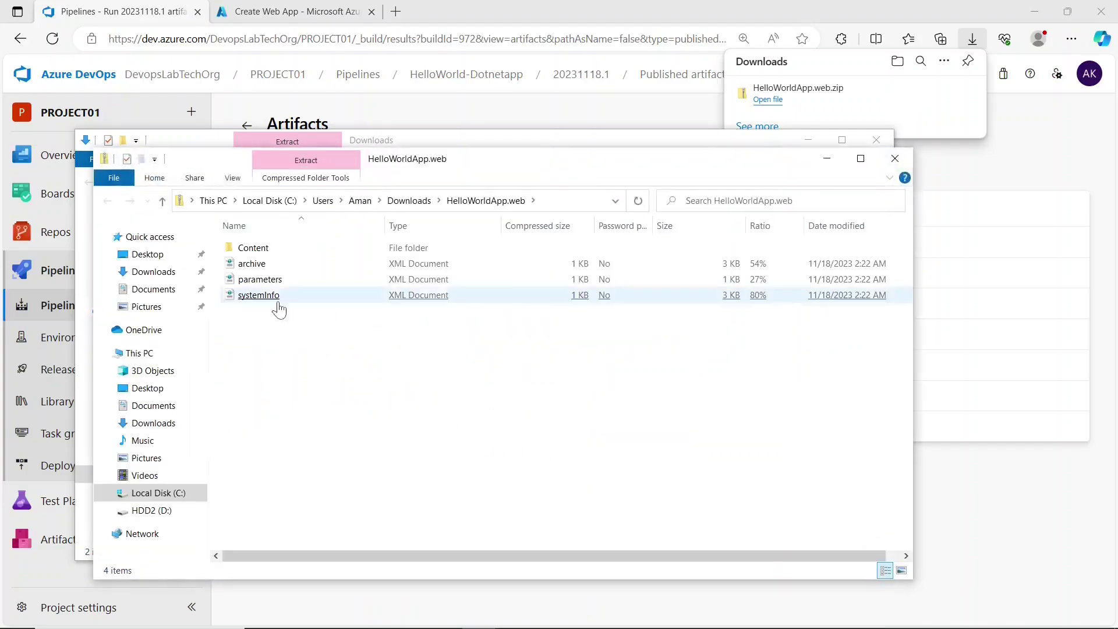
{"action": "left_click", "coordinate": [276, 254]}
{"action": "double_click", "coordinate": [277, 254]}
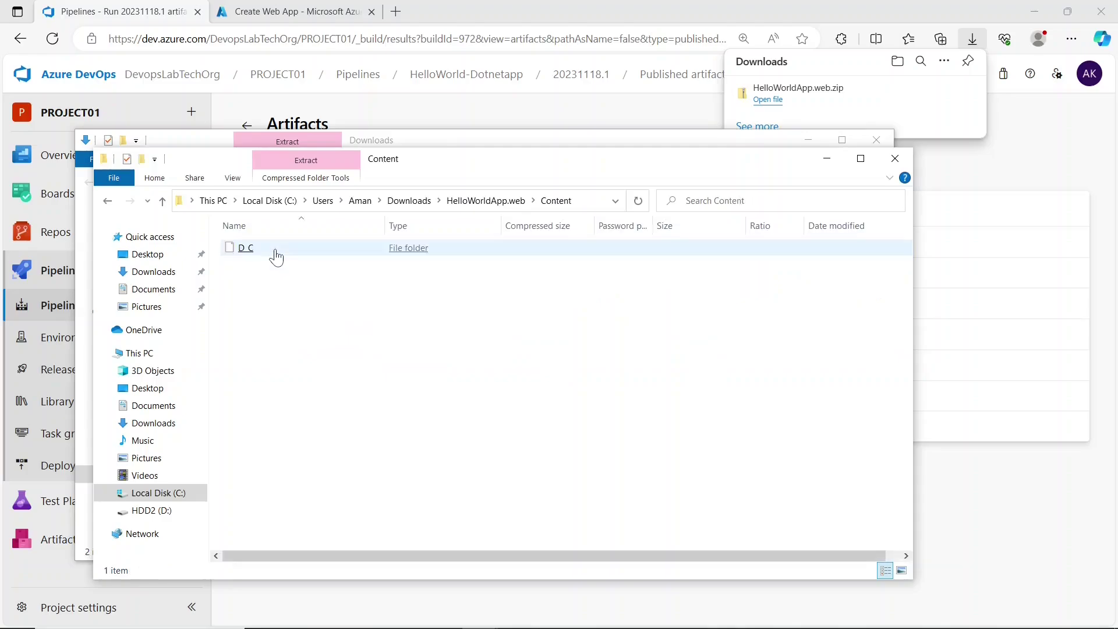
{"action": "double_click", "coordinate": [276, 254]}
{"action": "double_click", "coordinate": [277, 254]}
{"action": "double_click", "coordinate": [276, 254]}
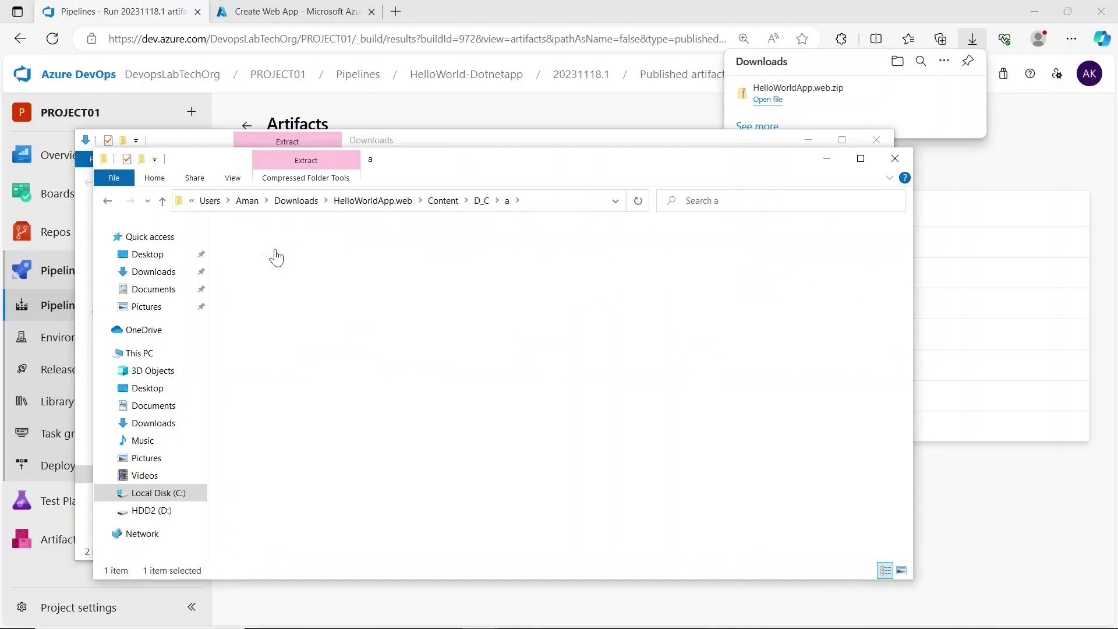
{"action": "double_click", "coordinate": [276, 254]}
{"action": "left_click", "coordinate": [276, 254]}
{"action": "double_click", "coordinate": [276, 254]}
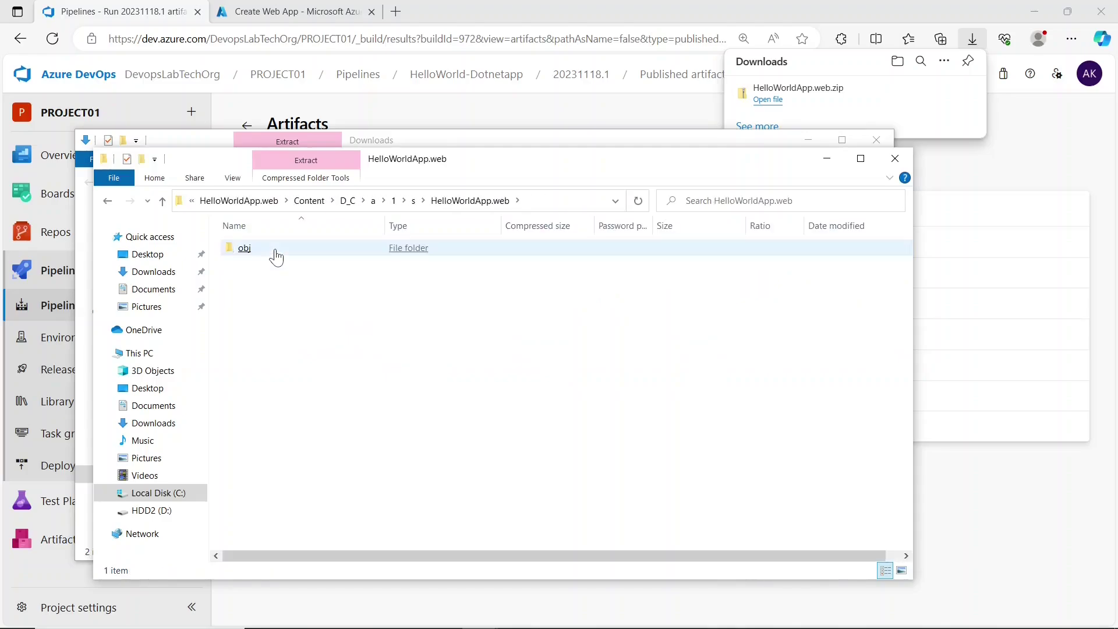
{"action": "double_click", "coordinate": [276, 254]}
{"action": "double_click", "coordinate": [276, 254]}
{"action": "double_click", "coordinate": [276, 254]}
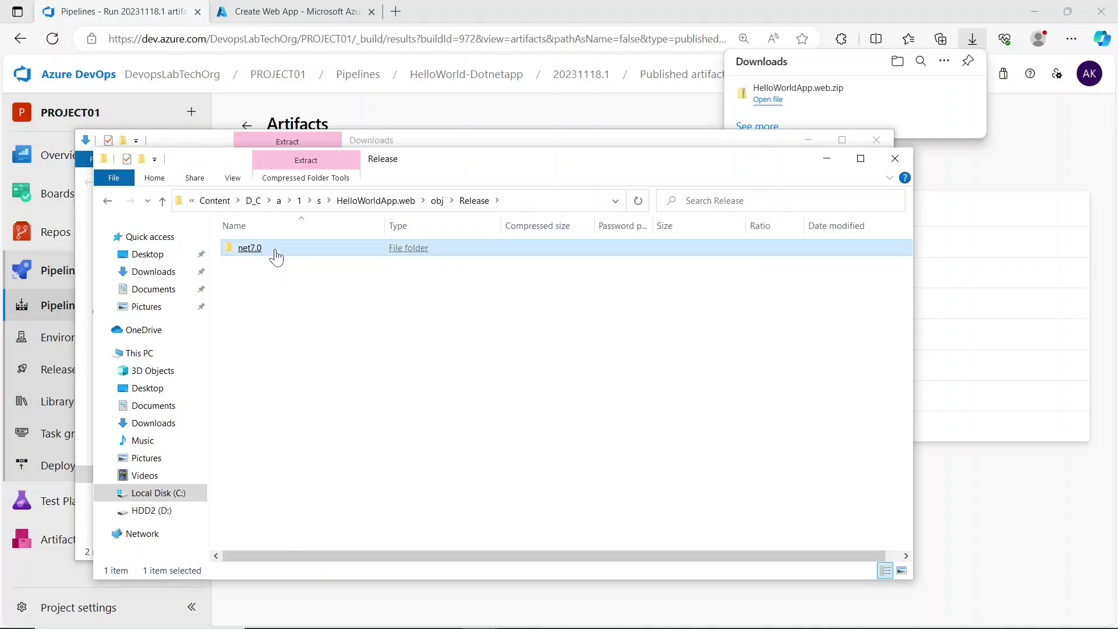
{"action": "double_click", "coordinate": [277, 254]}
{"action": "double_click", "coordinate": [276, 253]}
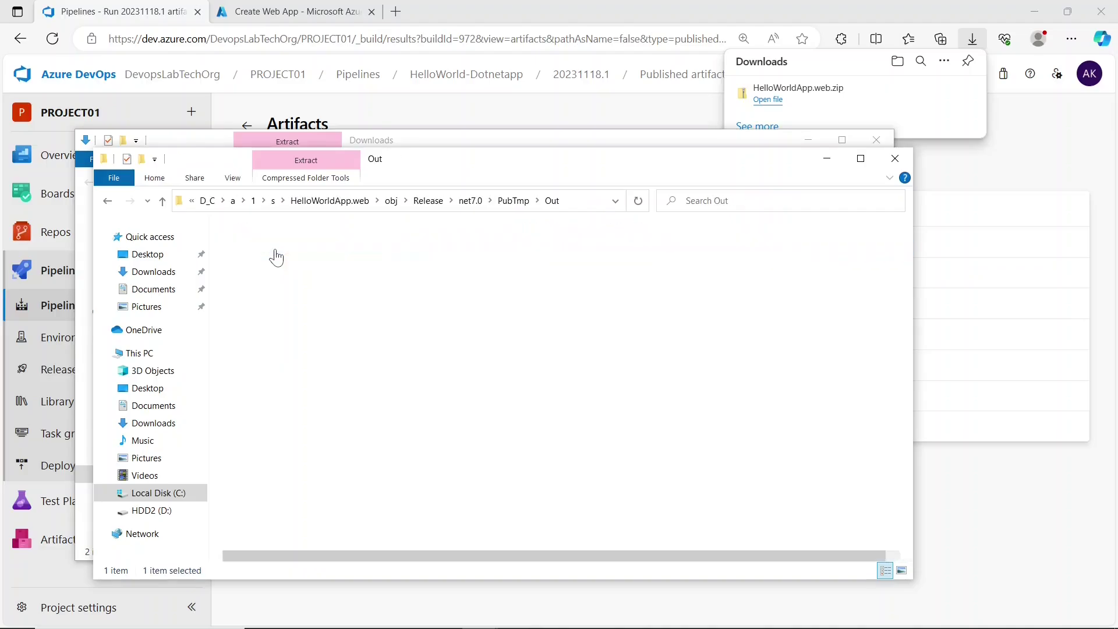
{"action": "left_click_drag", "start_coordinate": [308, 403], "coordinate": [344, 255]}
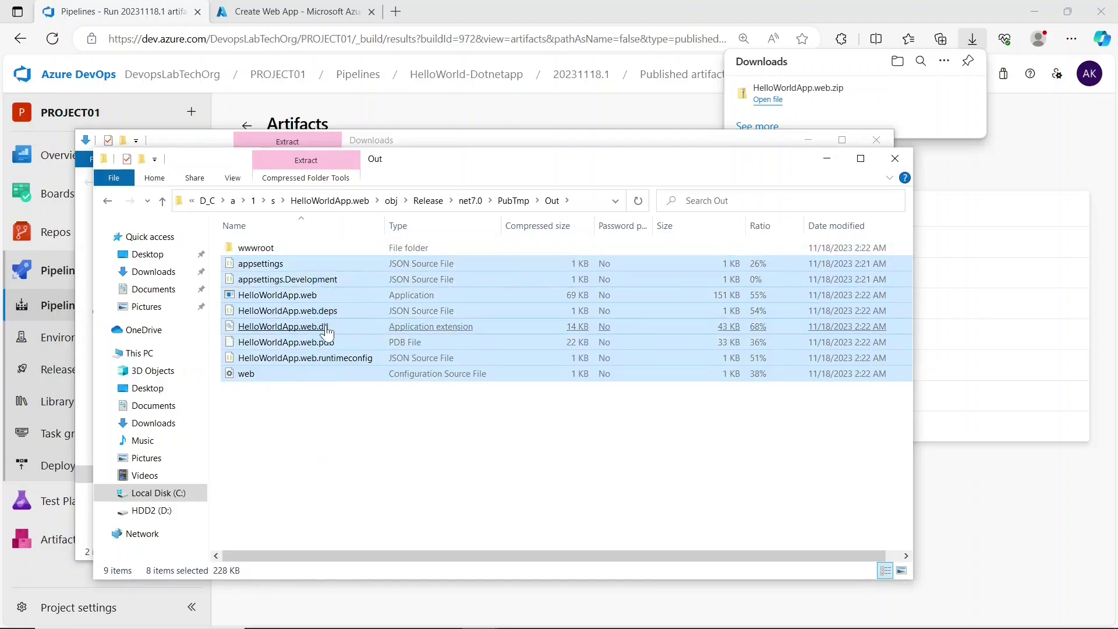
{"action": "left_click", "coordinate": [335, 430]}
{"action": "left_click", "coordinate": [314, 333]}
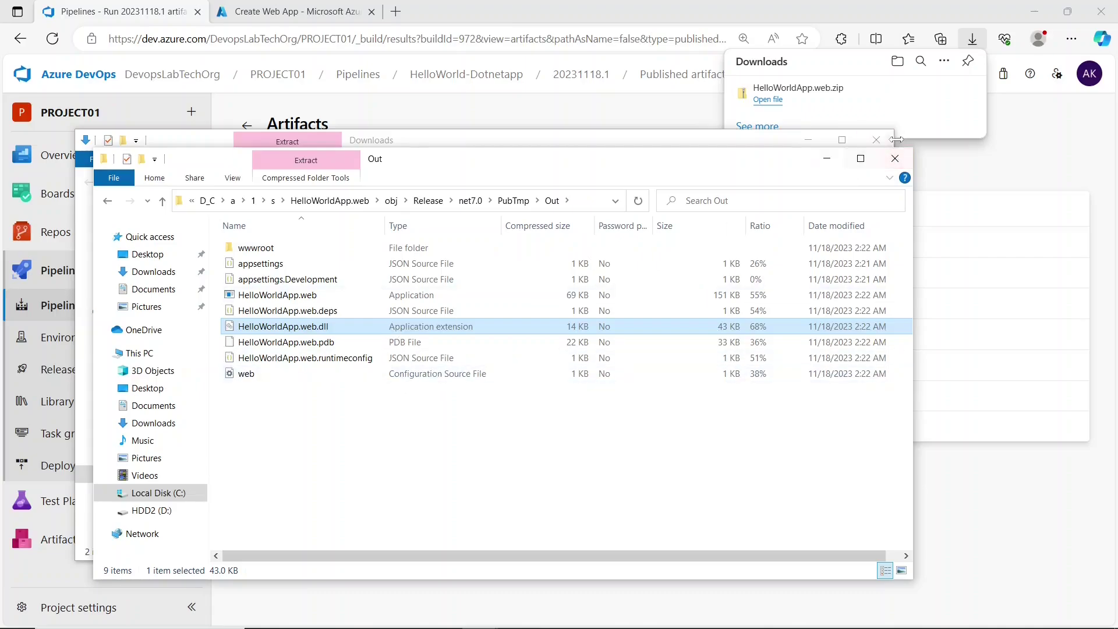
{"action": "left_click", "coordinate": [896, 158]}
{"action": "left_click", "coordinate": [877, 140]}
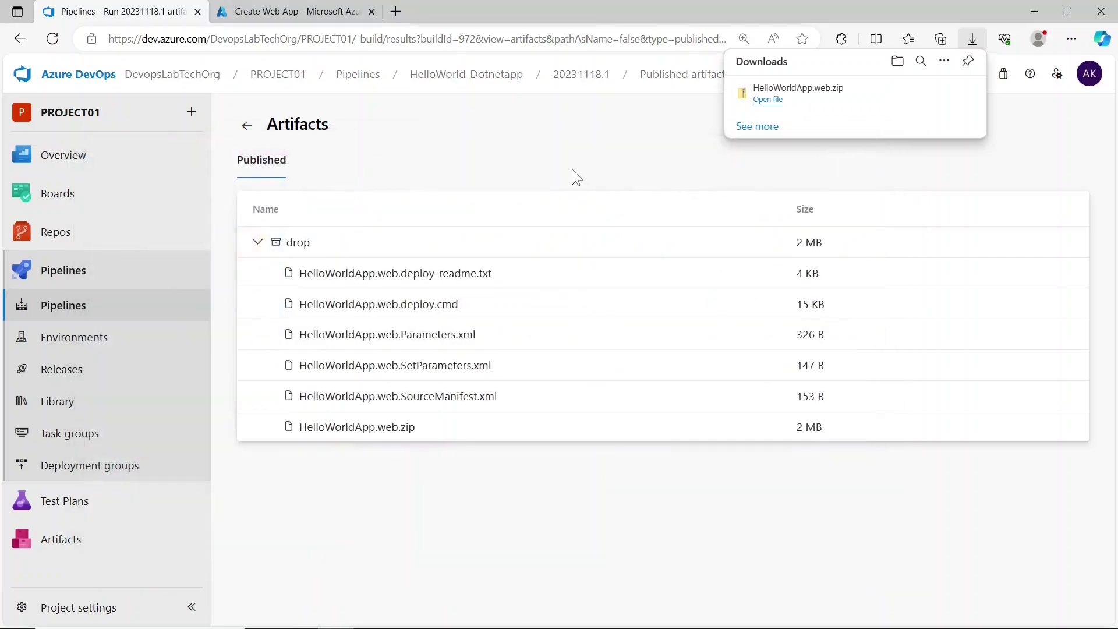
- Close the Downloads list and return to the Azure portal's Create Web App form
{"action": "left_click", "coordinate": [572, 169]}
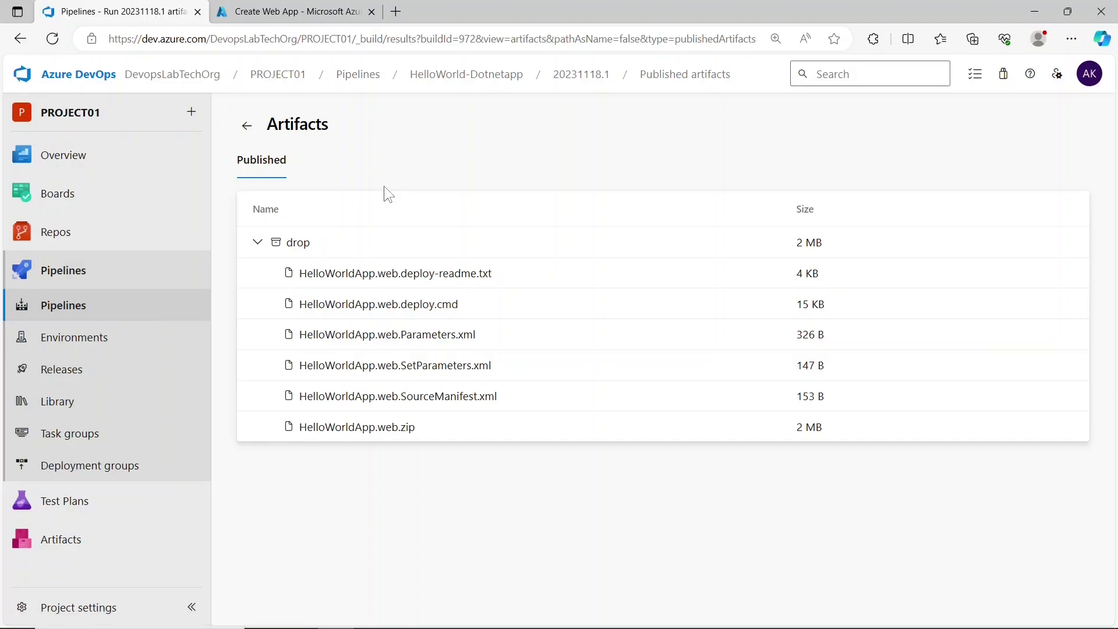
{"action": "left_click", "coordinate": [301, 14]}
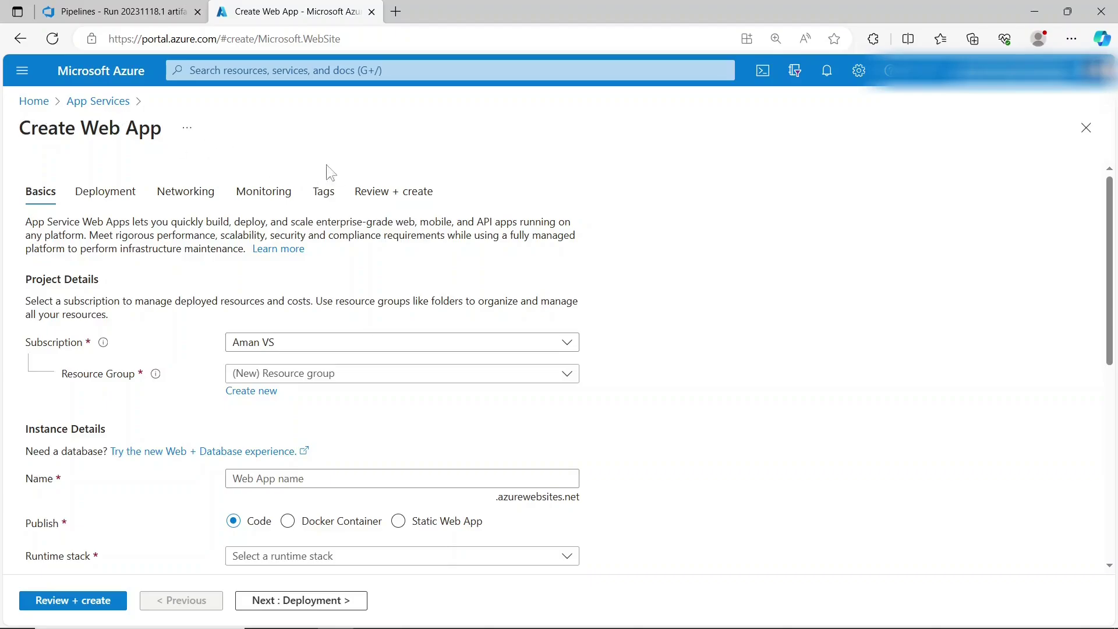
- Set the resource group to vm-rg and the web app name to dotnet007
{"action": "scroll", "coordinate": [358, 187], "scroll_direction": "down", "scroll_amount": 2}
{"action": "left_click", "coordinate": [396, 254]}
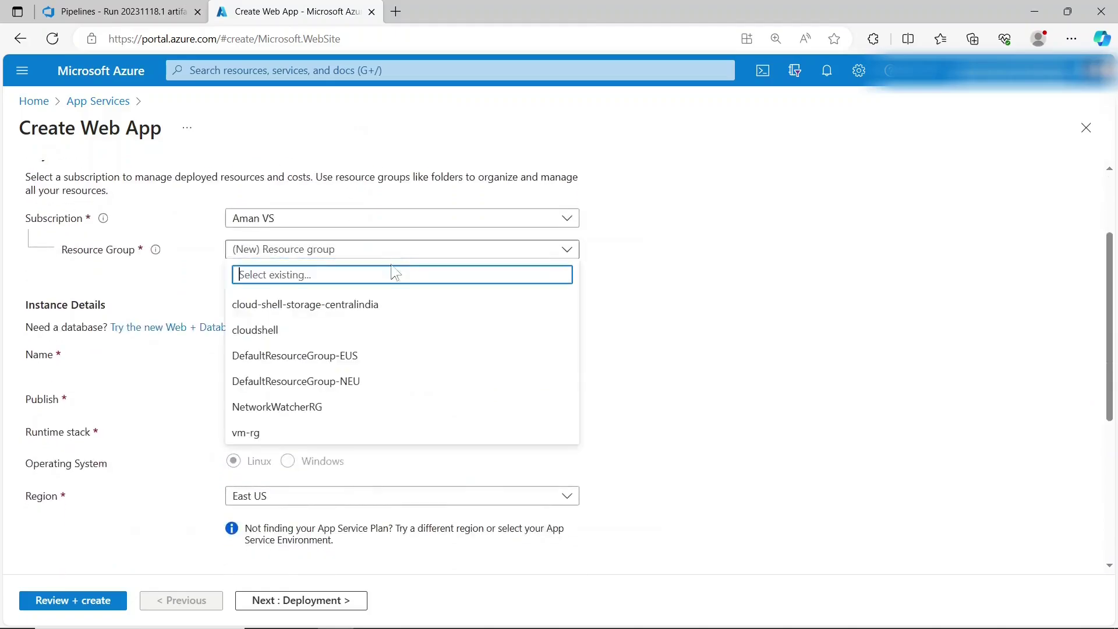
{"action": "left_click", "coordinate": [283, 436]}
{"action": "left_click", "coordinate": [258, 355]}
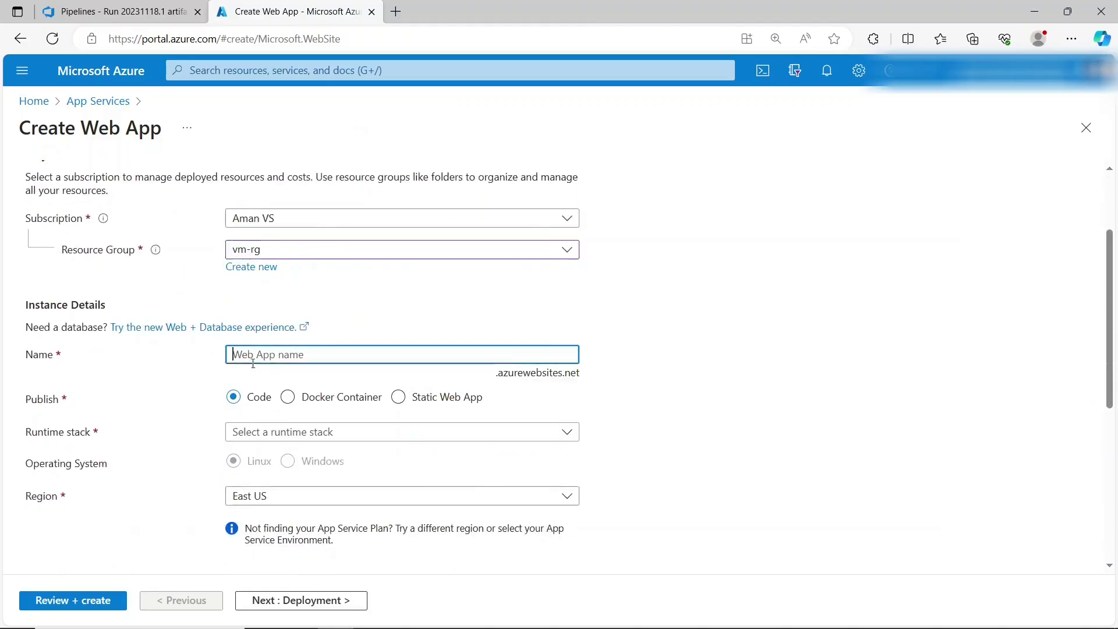
{"action": "type", "text": "donet007"}
{"action": "left_click", "coordinate": [914, 389]}
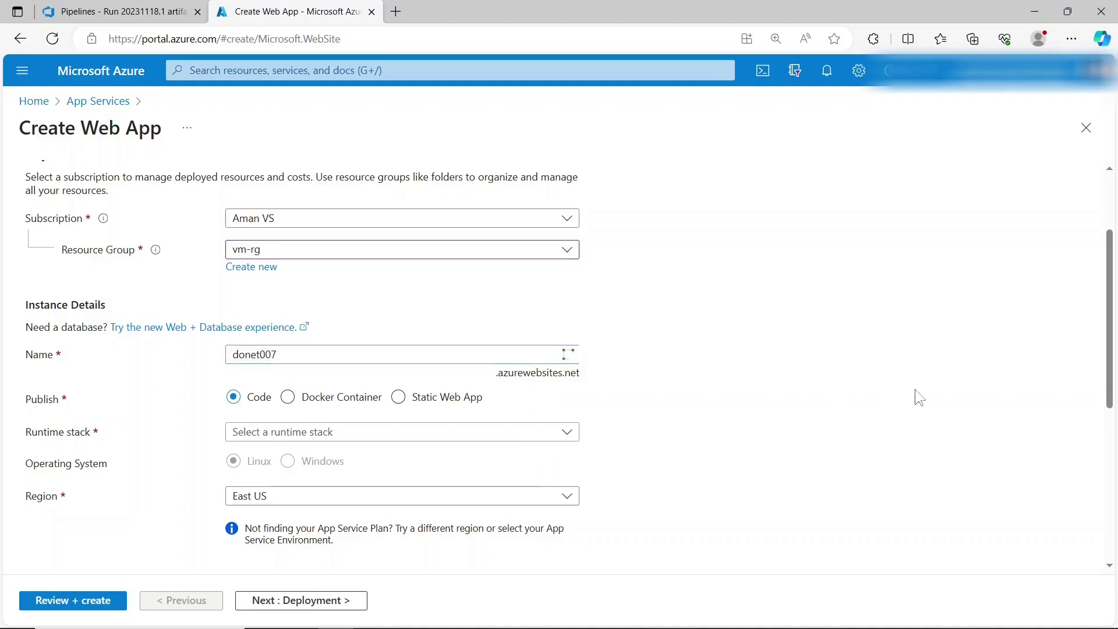
- Choose the .NET 7 (STS) runtime stack and the Free F1 pricing plan
{"action": "scroll", "coordinate": [913, 390], "scroll_direction": "down", "scroll_amount": 1}
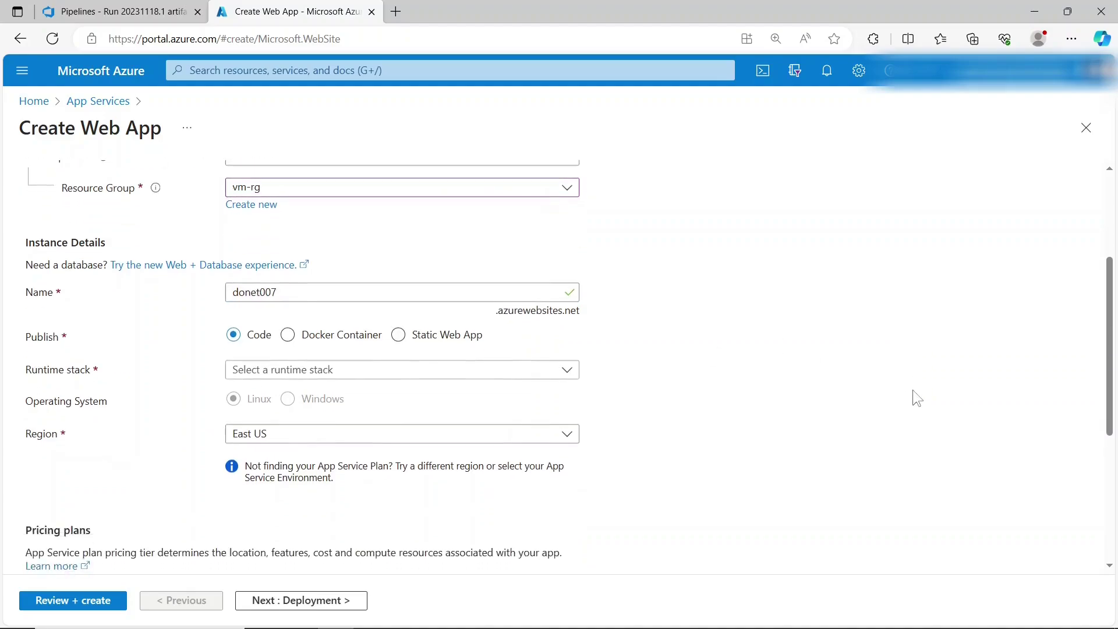
{"action": "left_click", "coordinate": [361, 375]}
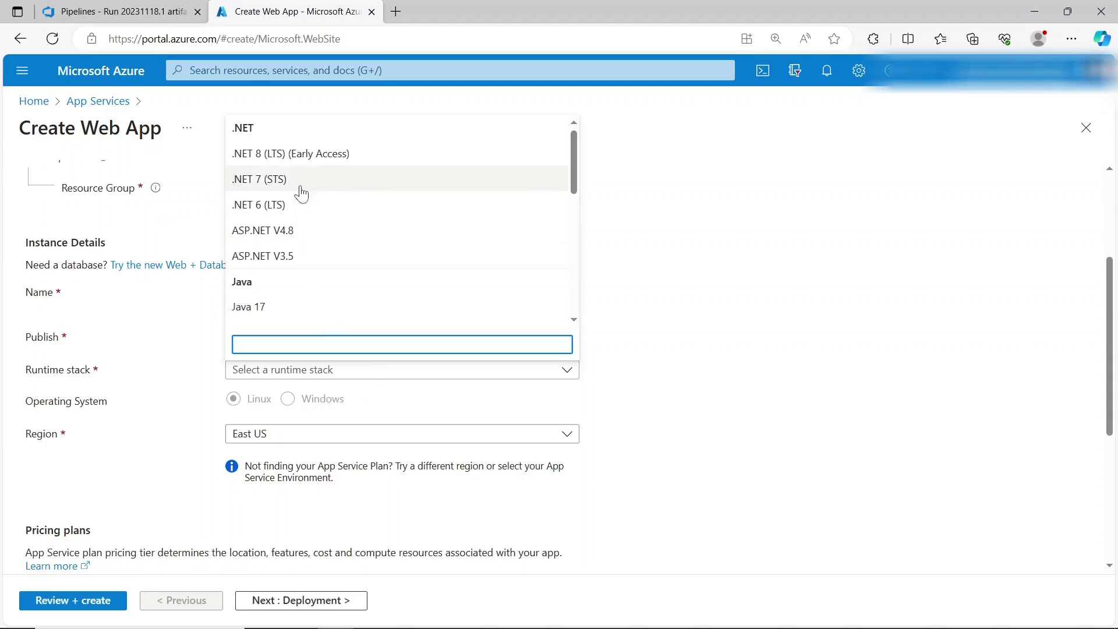
{"action": "left_click", "coordinate": [302, 181]}
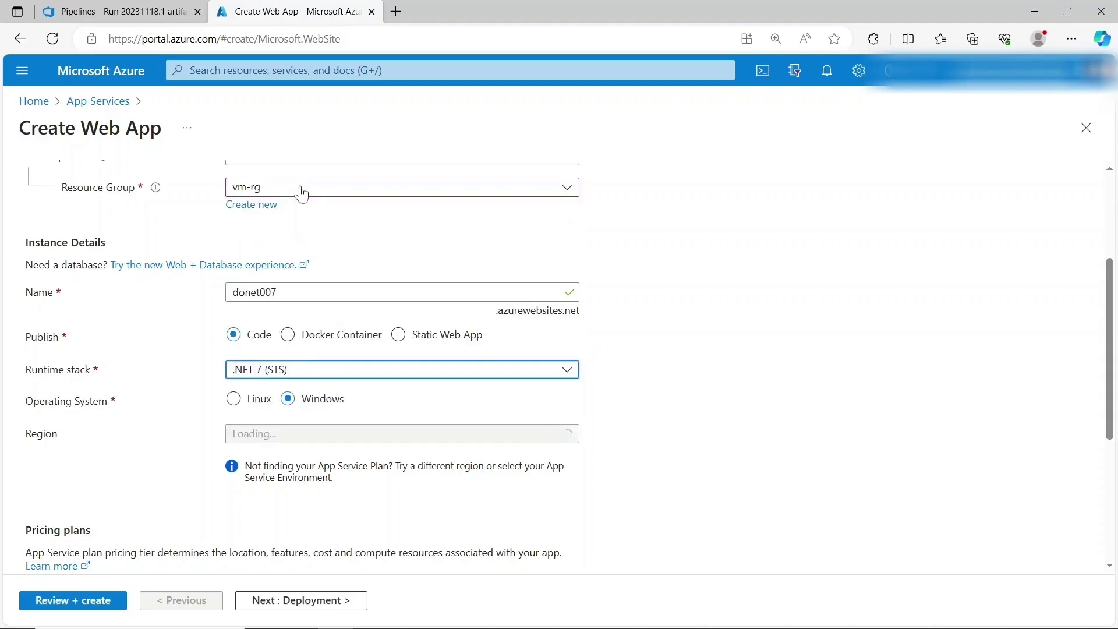
{"action": "left_click", "coordinate": [301, 372]}
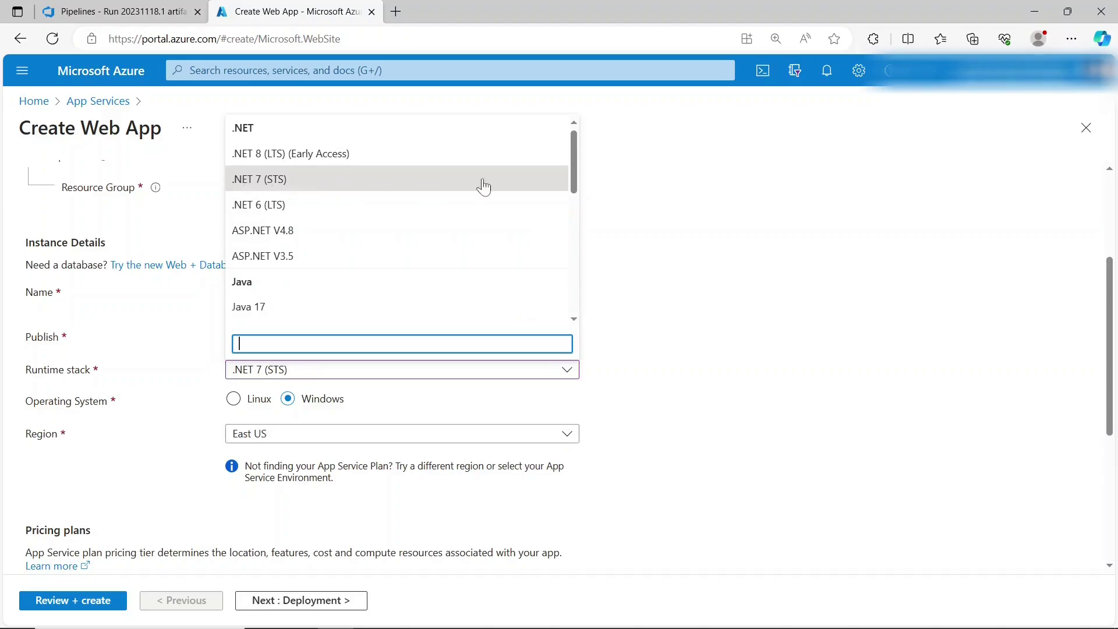
{"action": "left_click", "coordinate": [854, 195]}
{"action": "scroll", "coordinate": [816, 277], "scroll_direction": "down", "scroll_amount": 3}
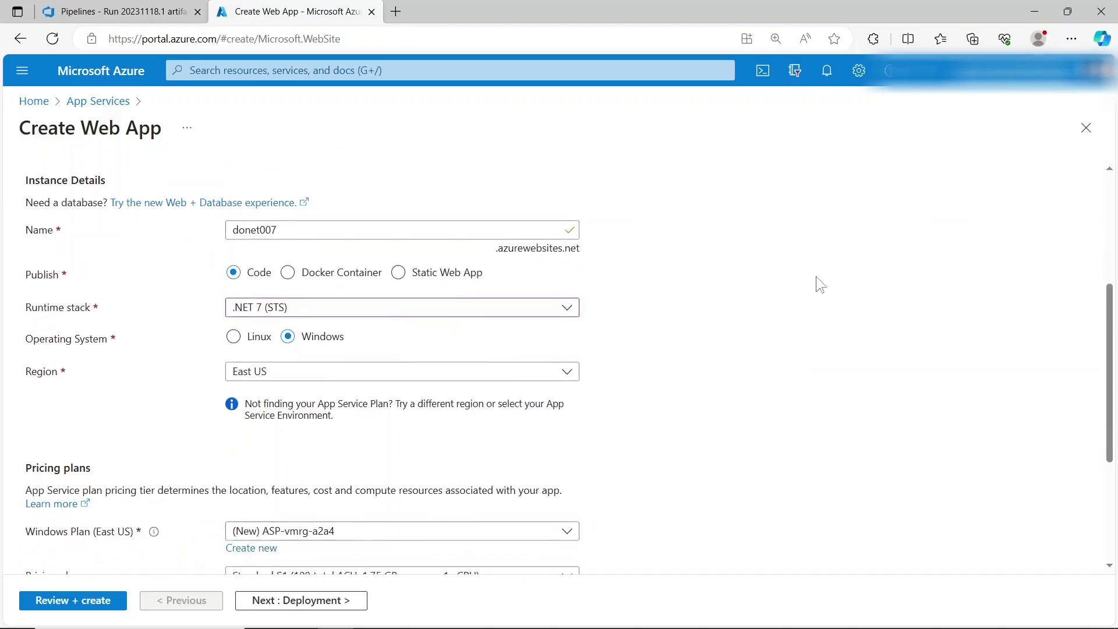
{"action": "scroll", "coordinate": [816, 276], "scroll_direction": "down", "scroll_amount": 1}
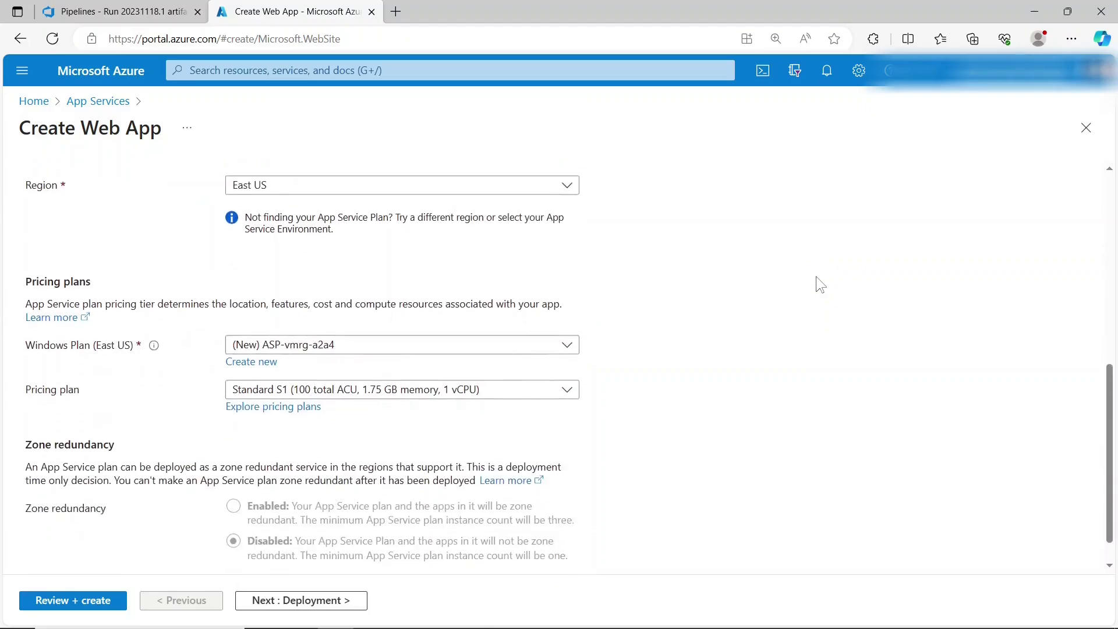
{"action": "left_click", "coordinate": [483, 382]}
{"action": "left_click", "coordinate": [348, 165]}
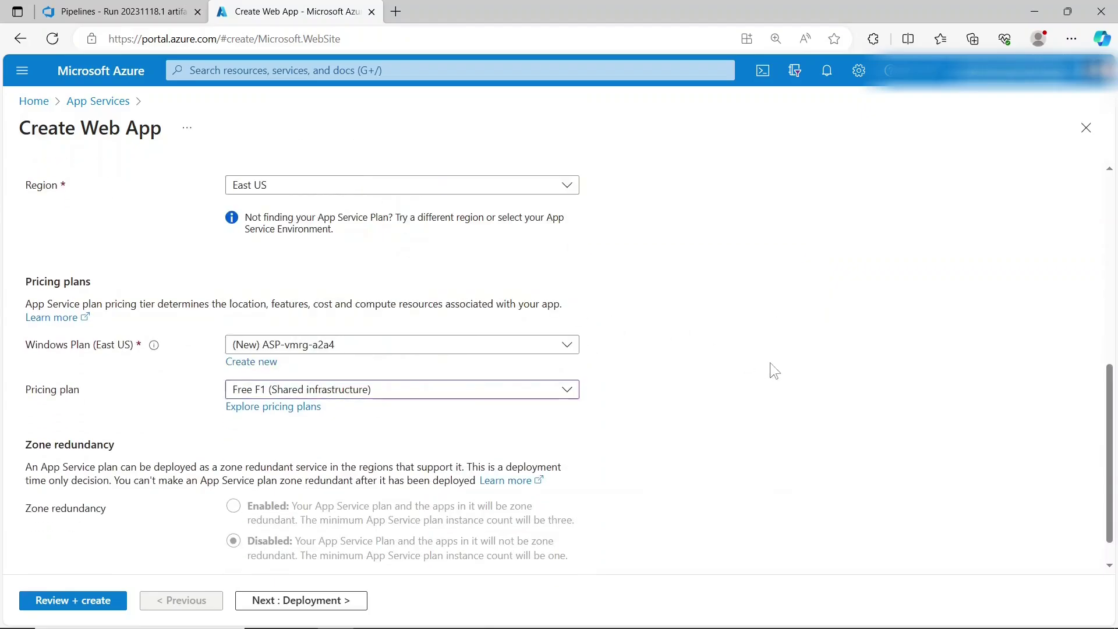
- Create the web app, review its Running status and details, then return to Azure DevOps
{"action": "left_click", "coordinate": [103, 601]}
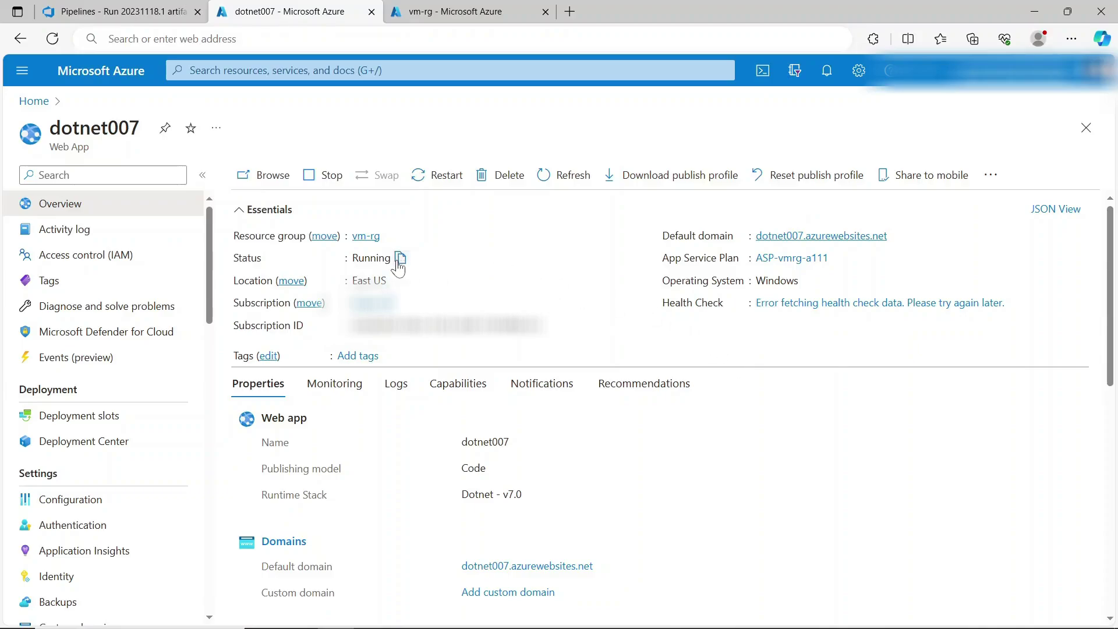
{"action": "left_click_drag", "start_coordinate": [352, 257], "coordinate": [388, 257]}
{"action": "left_click", "coordinate": [319, 449]}
{"action": "left_click_drag", "start_coordinate": [261, 418], "coordinate": [536, 498]}
{"action": "left_click", "coordinate": [530, 502]}
{"action": "left_click", "coordinate": [537, 500]}
{"action": "left_click", "coordinate": [102, 13]}
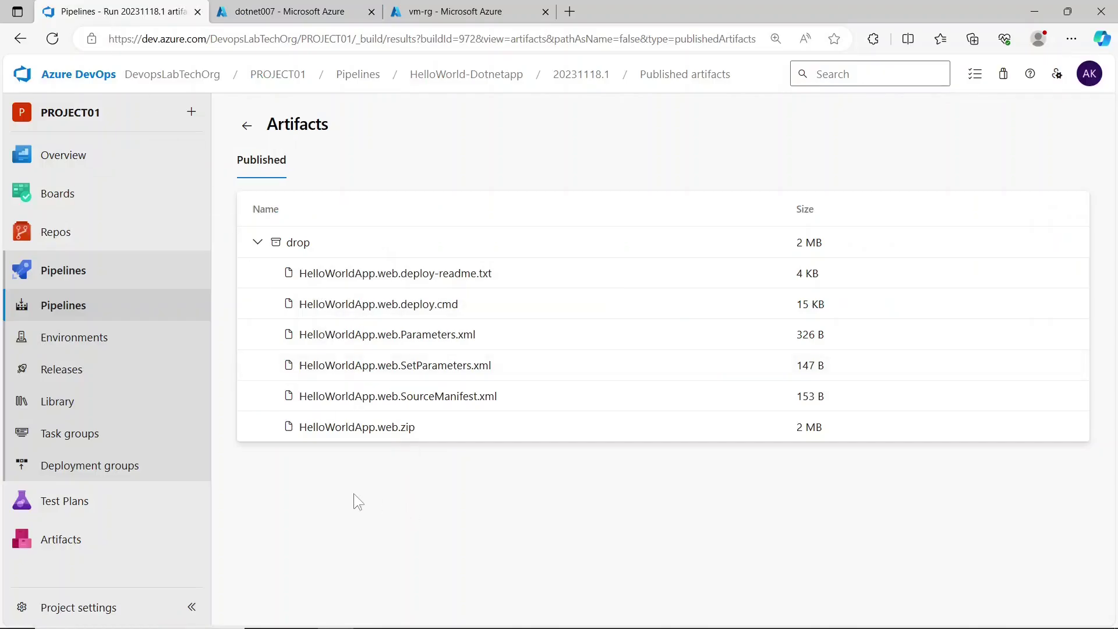
- Create a new empty release pipeline named dotnet-release
{"action": "left_click", "coordinate": [157, 380]}
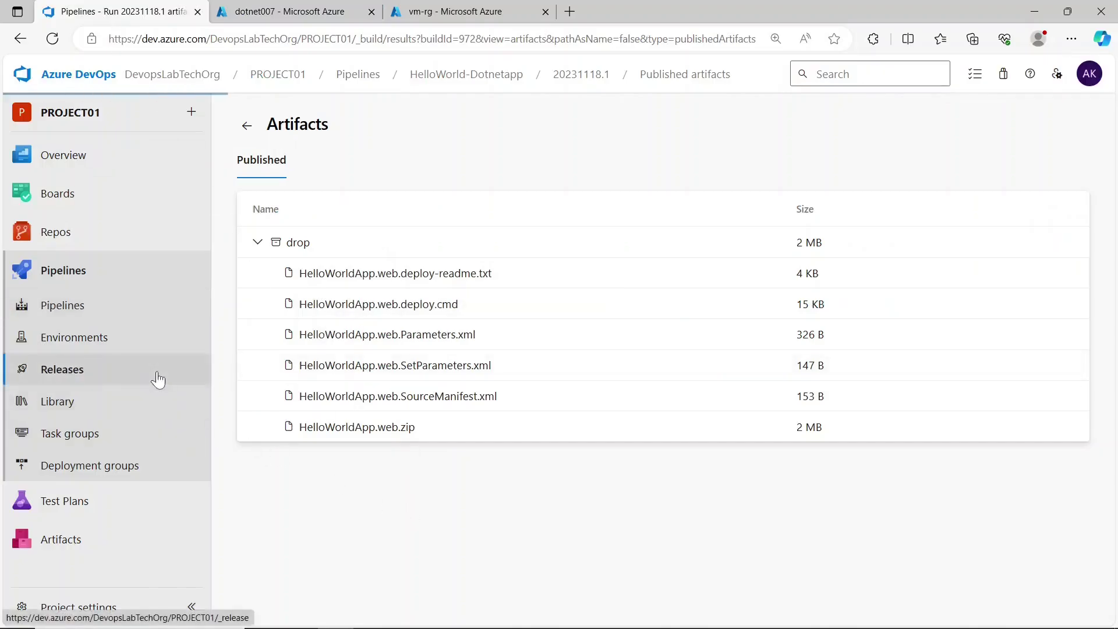
{"action": "left_click", "coordinate": [435, 156]}
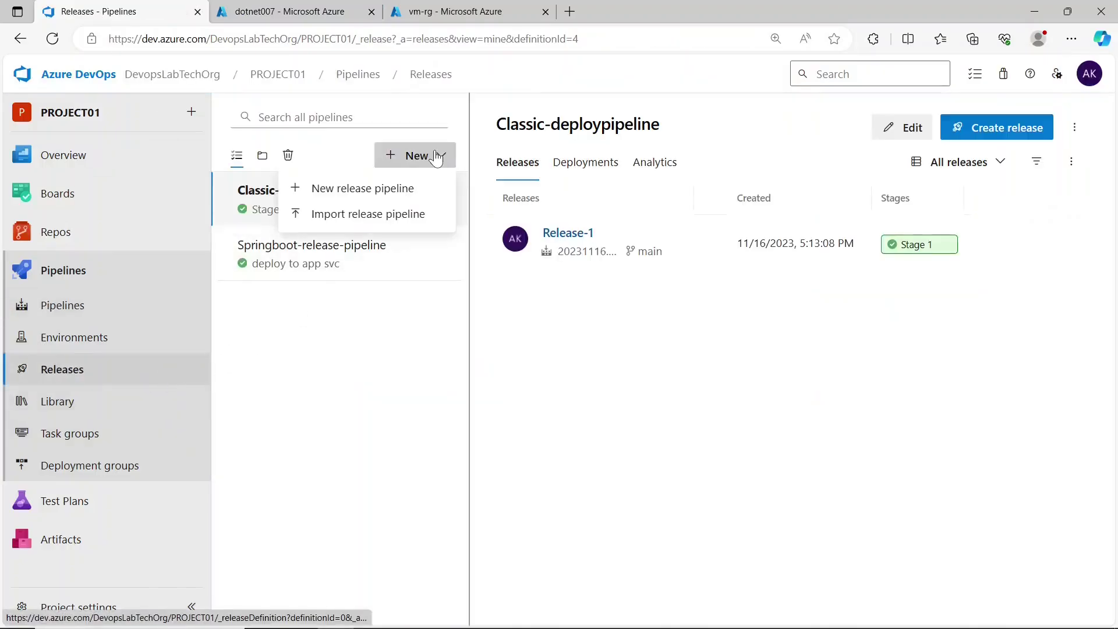
{"action": "left_click", "coordinate": [410, 188]}
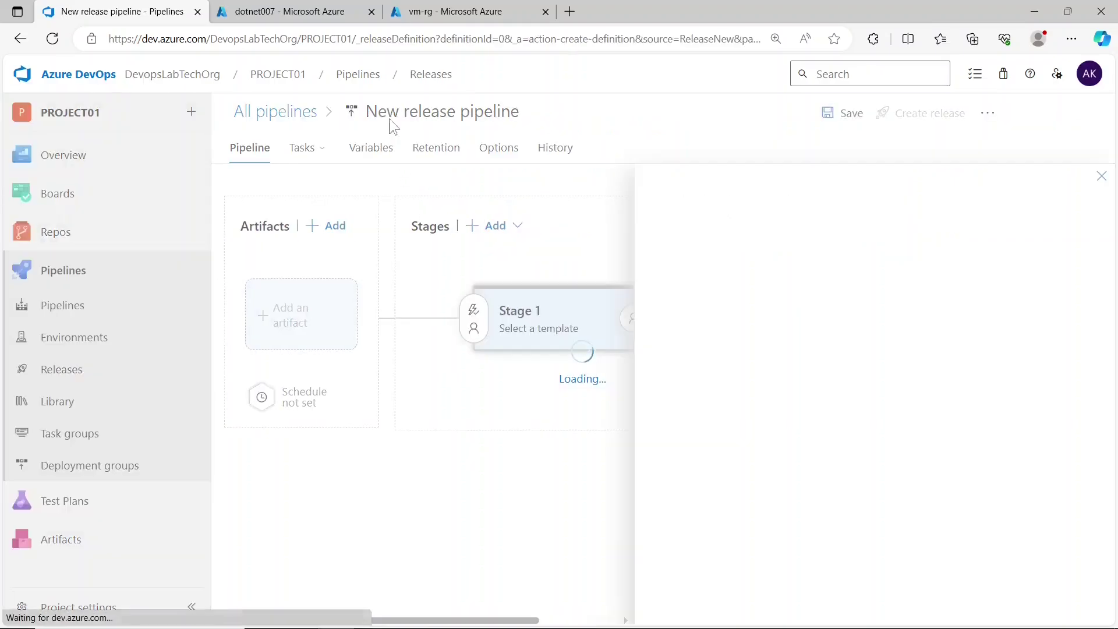
{"action": "left_click", "coordinate": [1091, 73]}
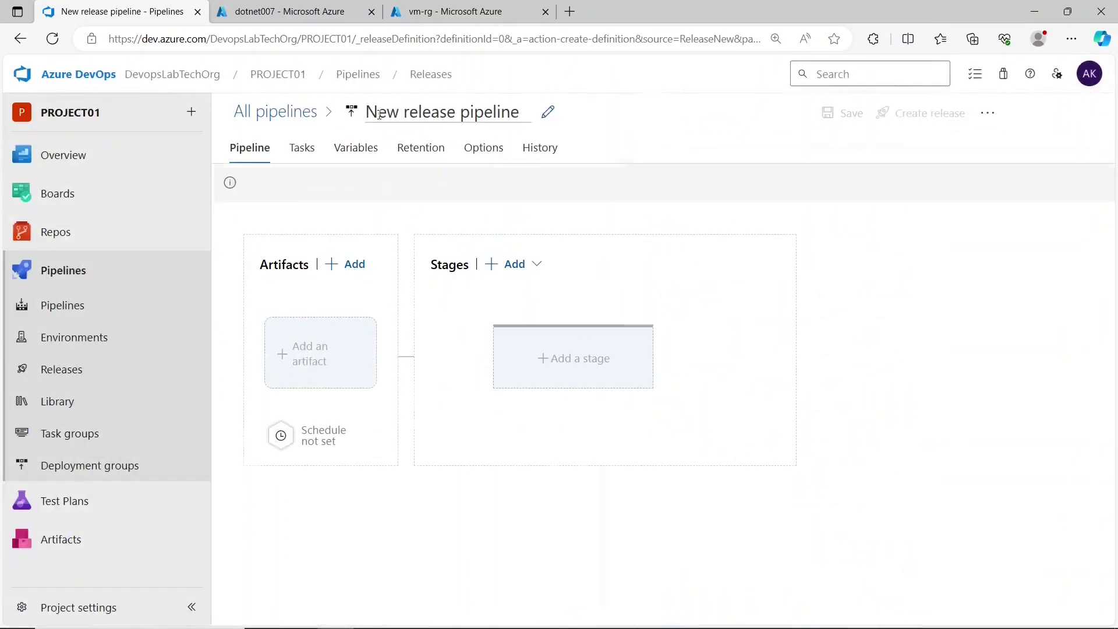
{"action": "left_click", "coordinate": [379, 112]}
{"action": "key", "text": "BackSpace"}
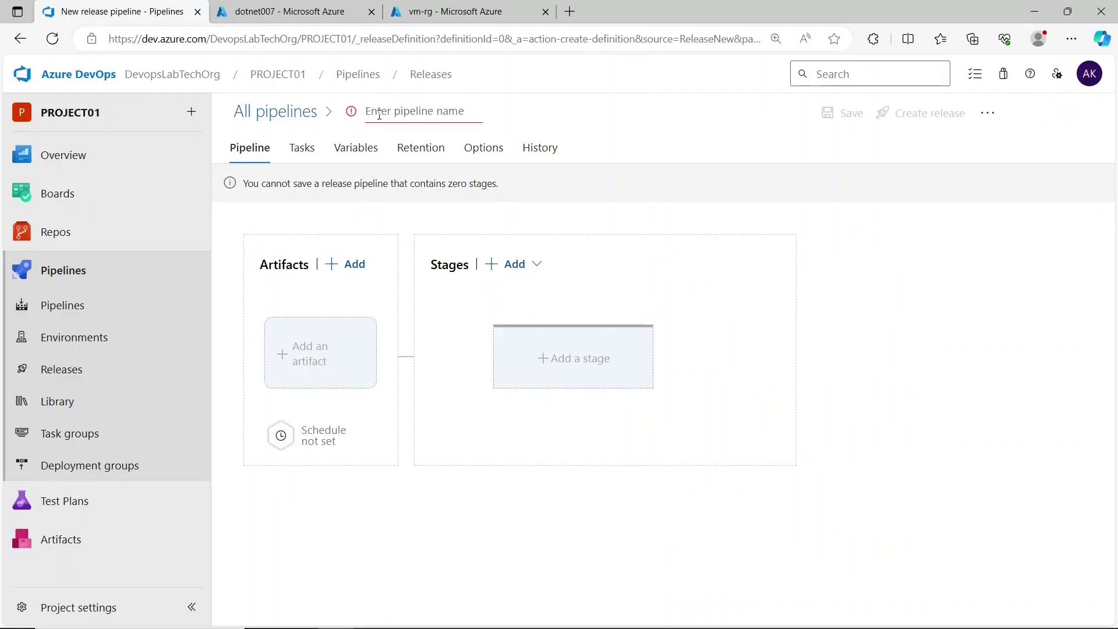
{"action": "type", "text": "dotnet-rele"}
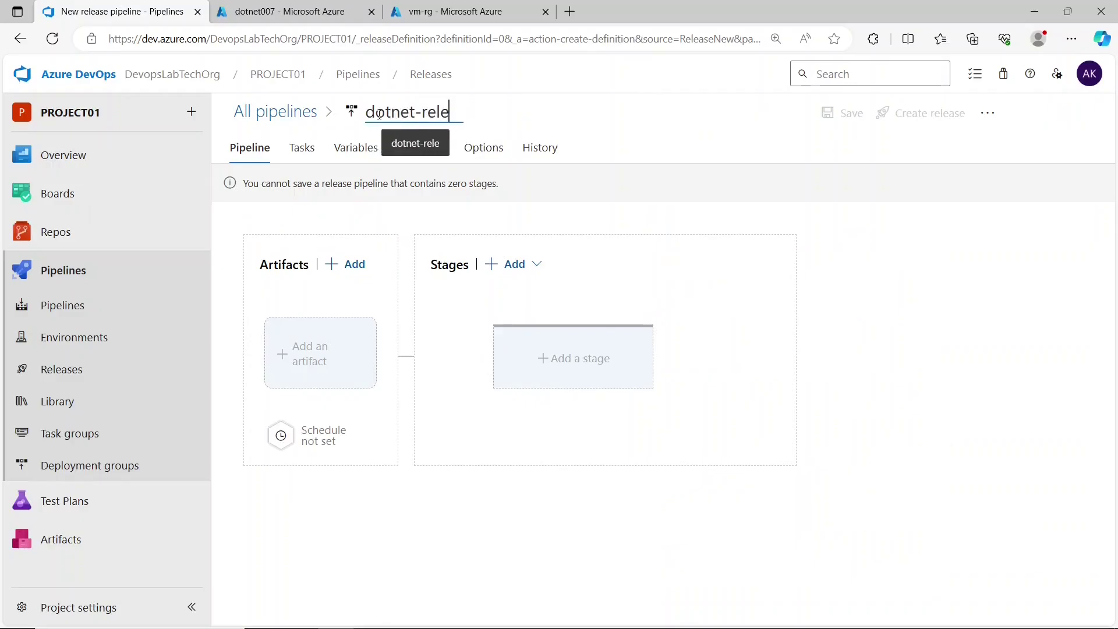
{"action": "type", "text": "ase"}
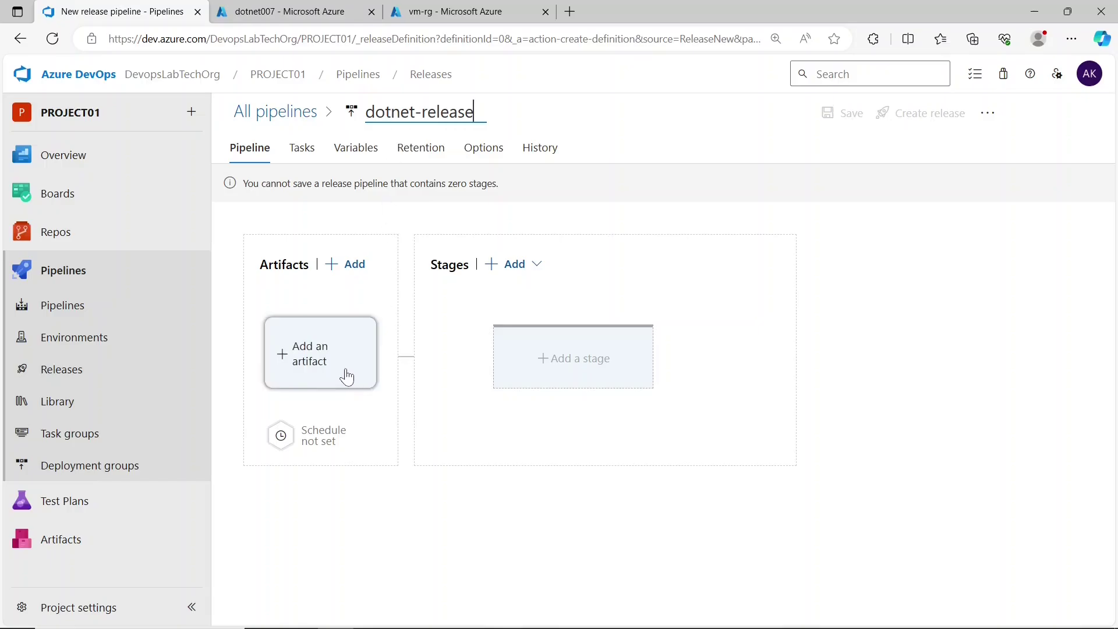
- Link the HelloWorld-Dotnetapp build as the artifact and add a new stage
{"action": "left_click", "coordinate": [347, 377]}
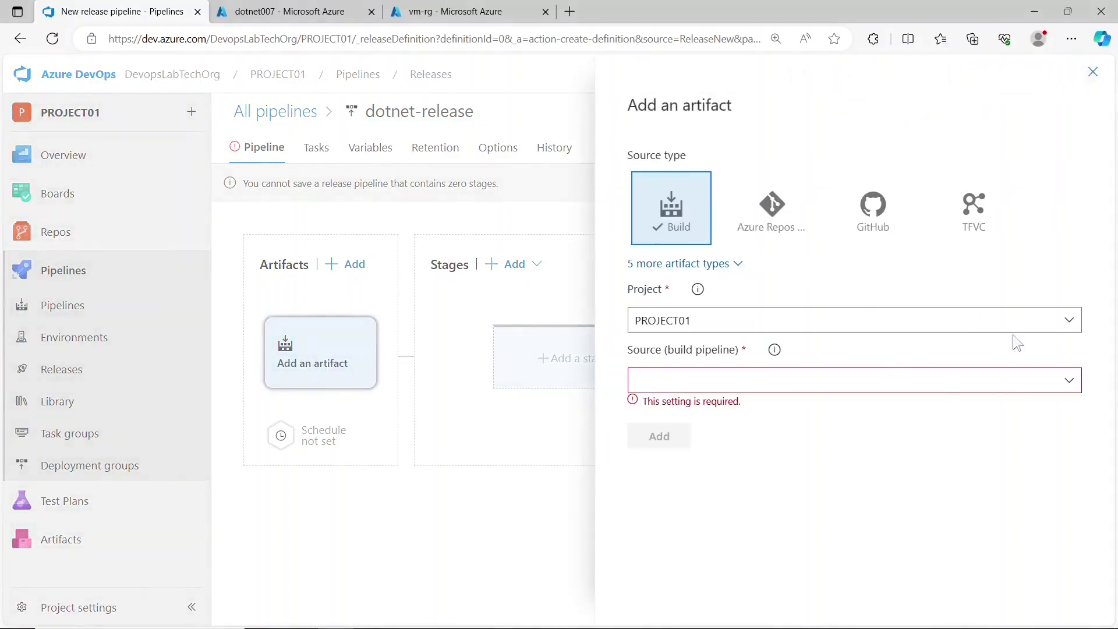
{"action": "left_click", "coordinate": [1071, 381]}
{"action": "left_click", "coordinate": [843, 415]}
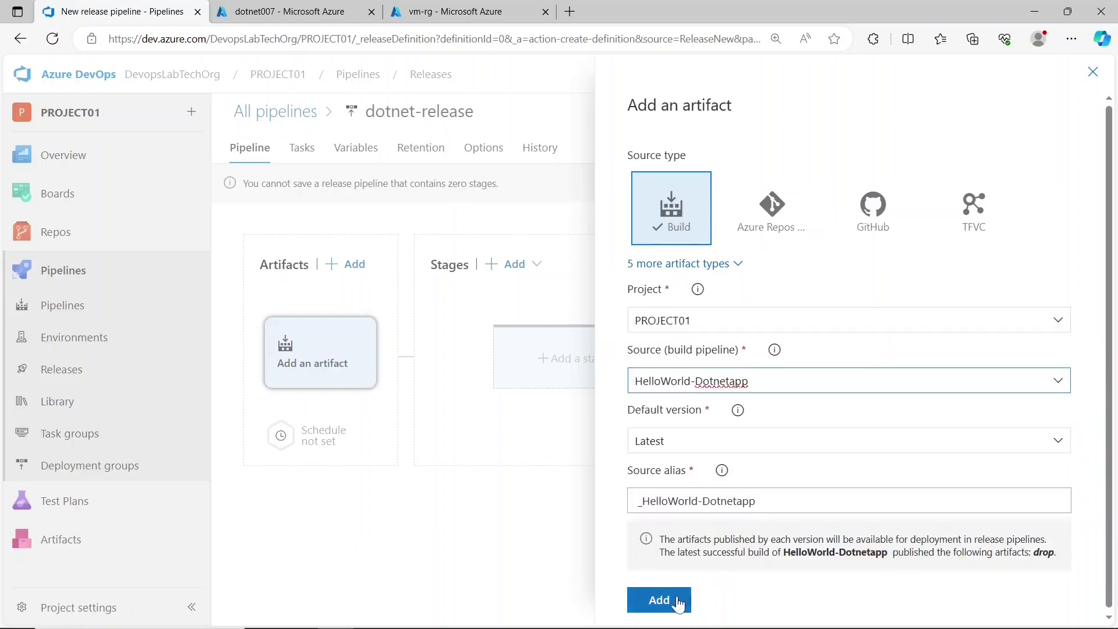
{"action": "left_click", "coordinate": [677, 602]}
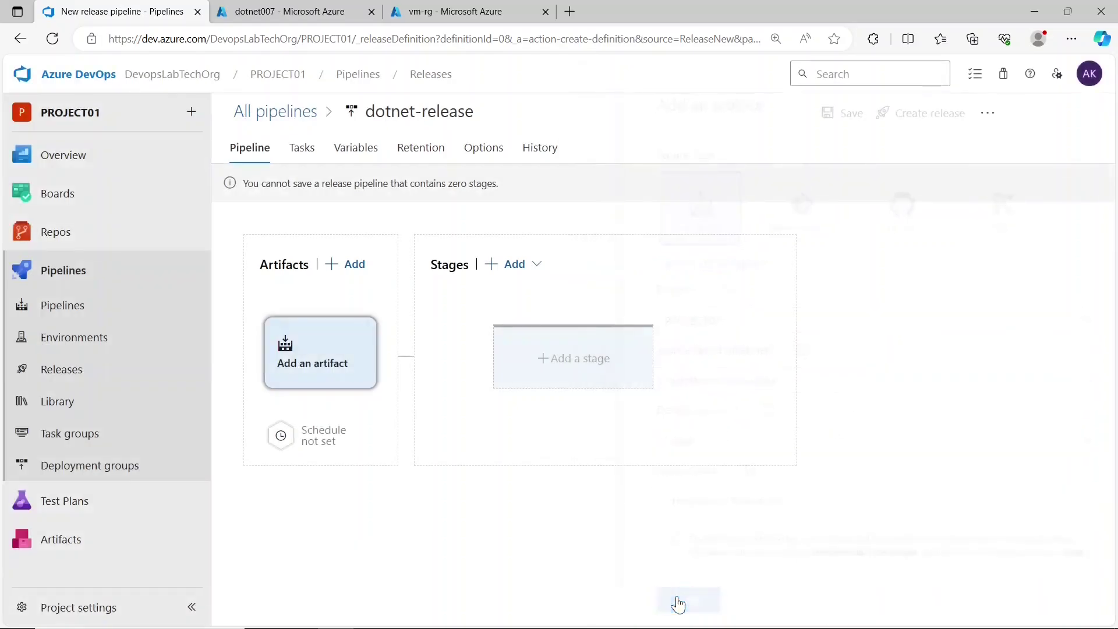
{"action": "left_click", "coordinate": [561, 365]}
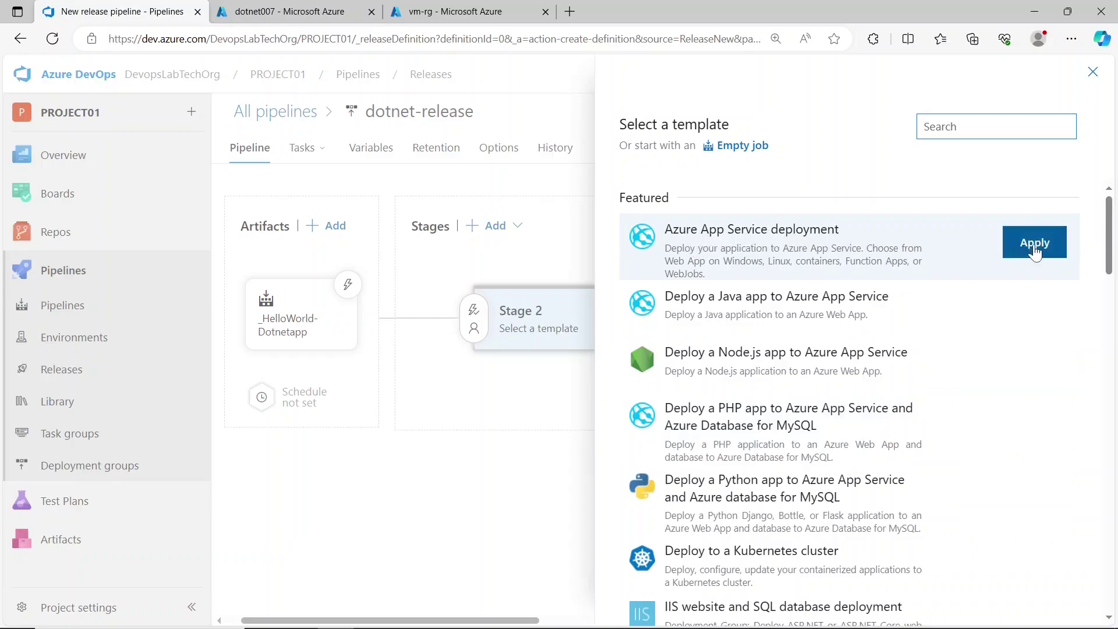
- Apply the Azure App Service deployment template, choosing the Azure subscription and dotnet007 app service
{"action": "left_click", "coordinate": [1035, 252]}
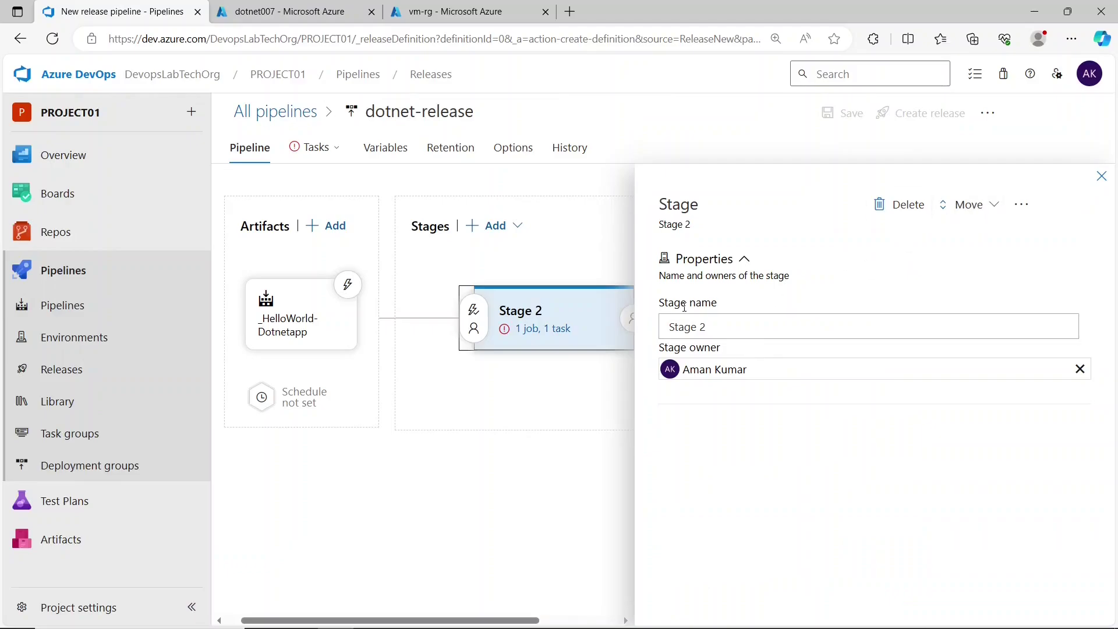
{"action": "left_click", "coordinate": [546, 330]}
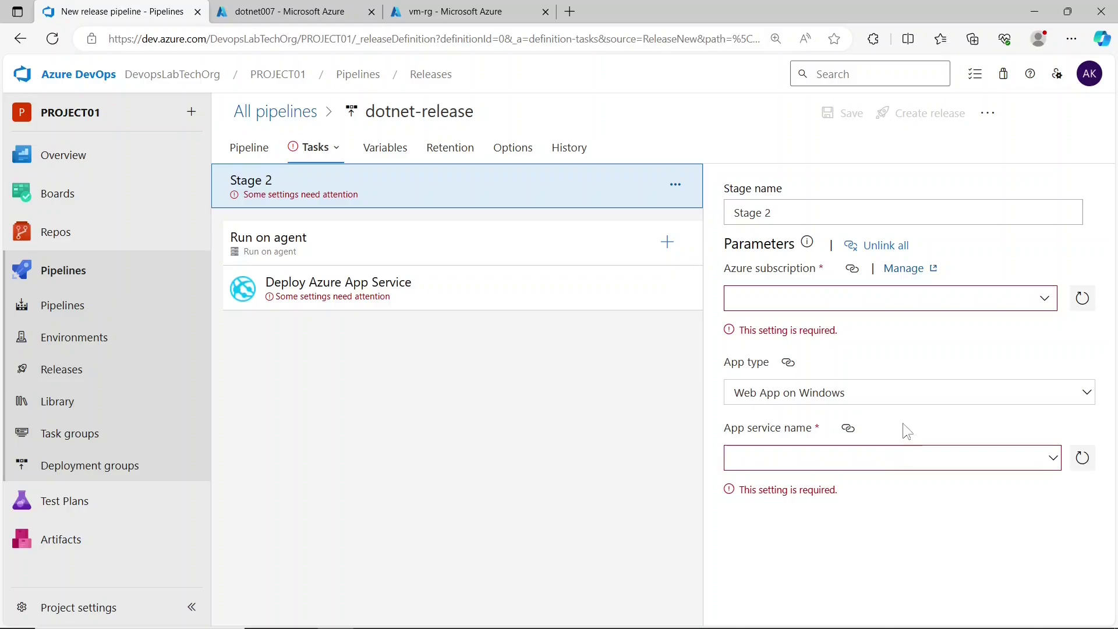
{"action": "left_click", "coordinate": [1045, 299]}
{"action": "left_click", "coordinate": [908, 334]}
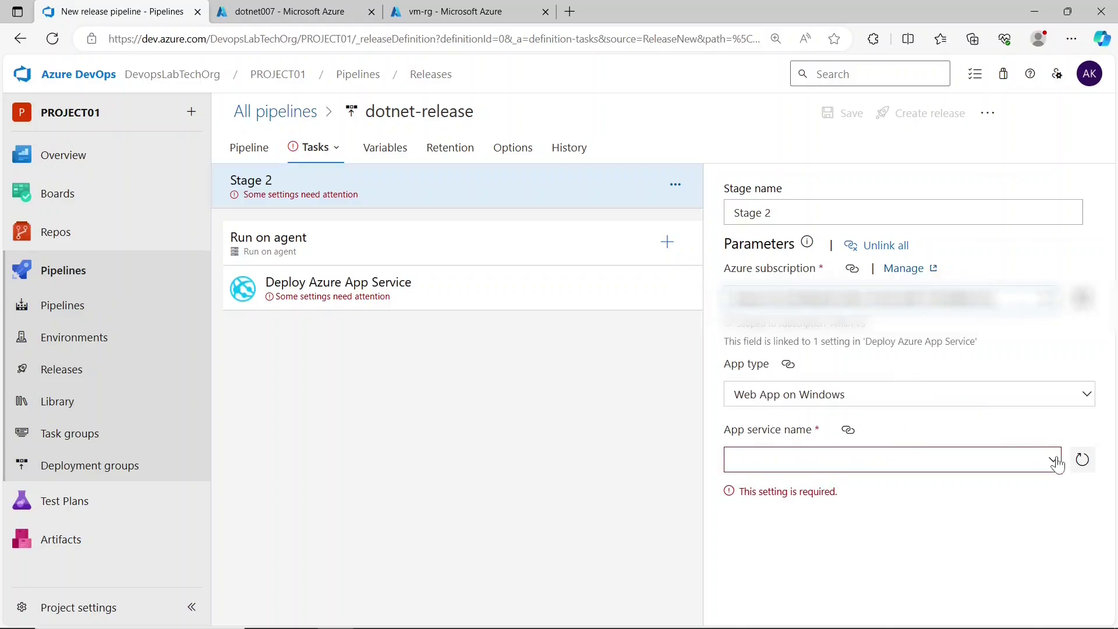
{"action": "left_click", "coordinate": [988, 448]}
{"action": "left_click", "coordinate": [854, 465]}
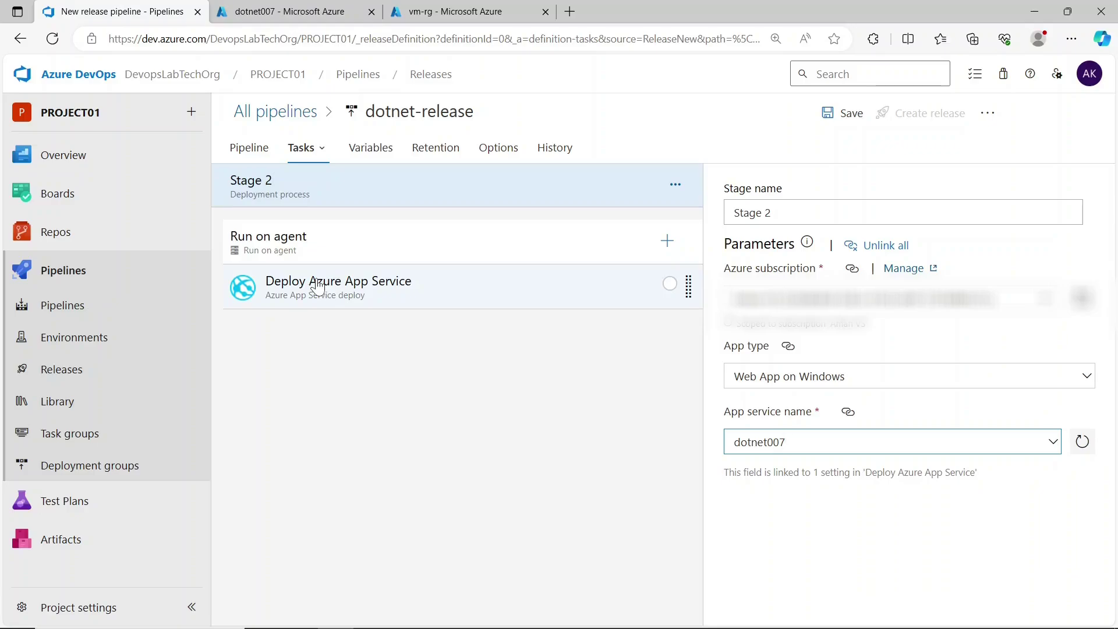
{"action": "left_click", "coordinate": [445, 291]}
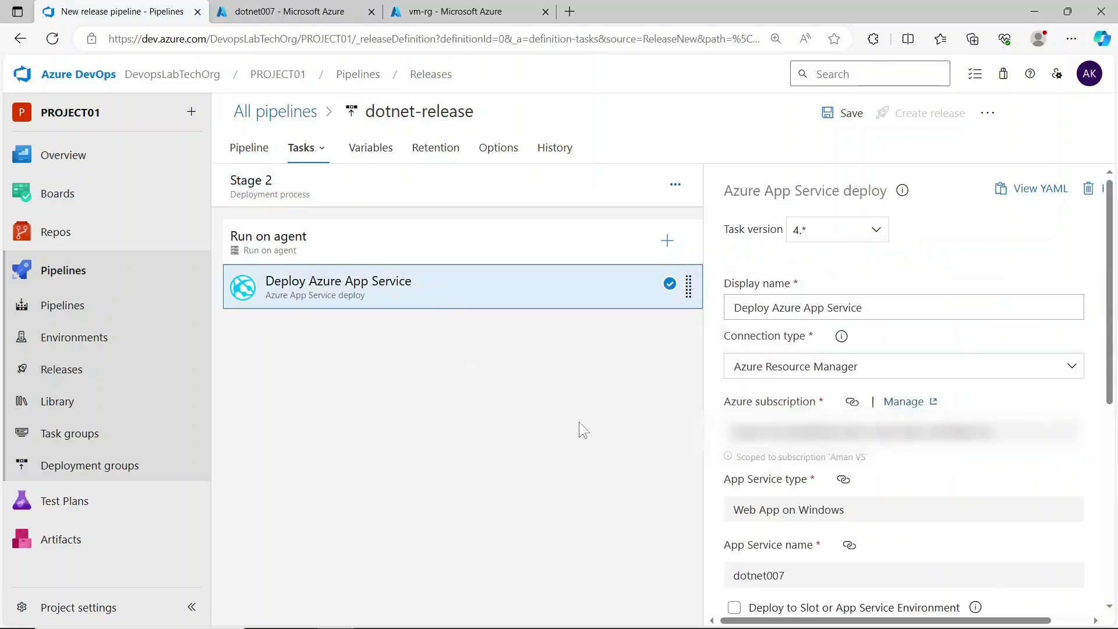
{"action": "scroll", "coordinate": [1078, 458], "scroll_direction": "down", "scroll_amount": 5}
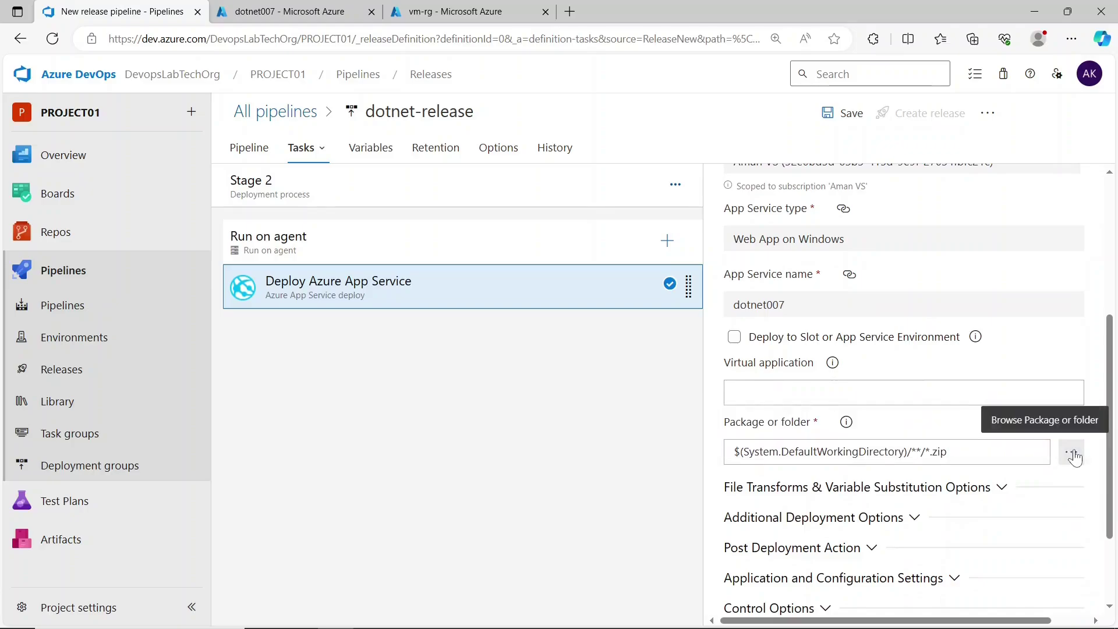
{"action": "left_click", "coordinate": [437, 198]}
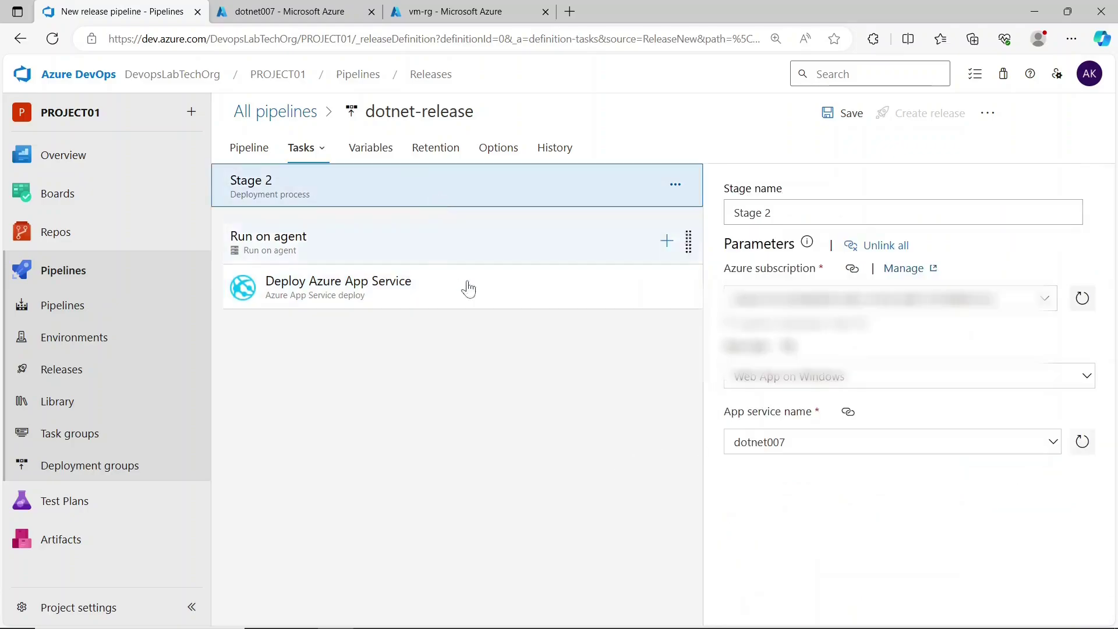
- Save dotnet-release, create Release-1 from the latest build, and open Release-1
{"action": "left_click", "coordinate": [839, 117]}
{"action": "left_click", "coordinate": [646, 439]}
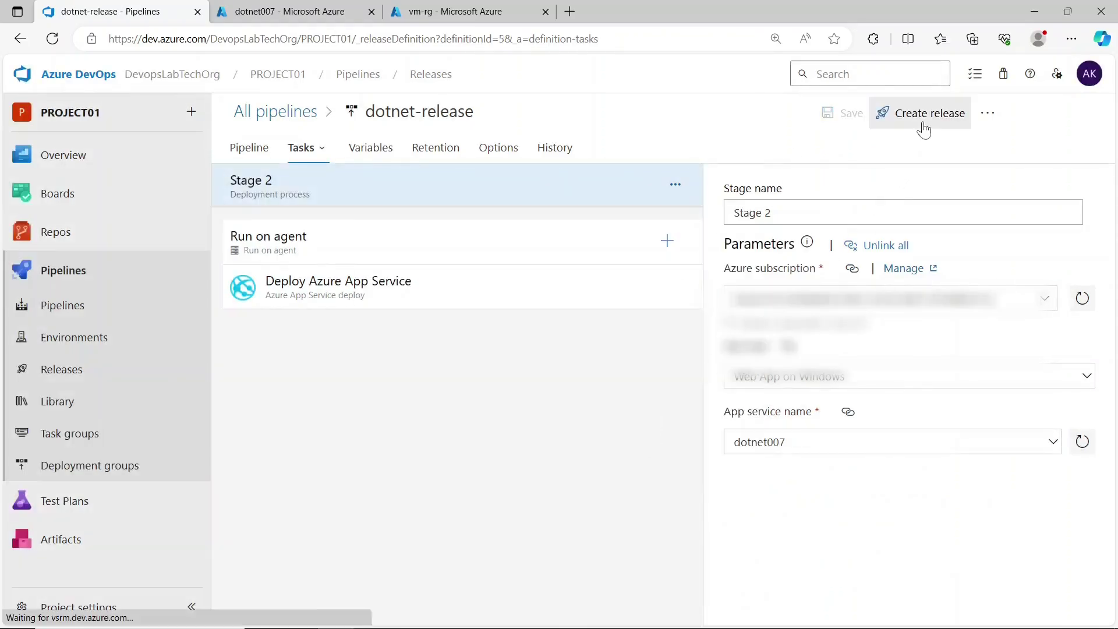
{"action": "left_click", "coordinate": [922, 120]}
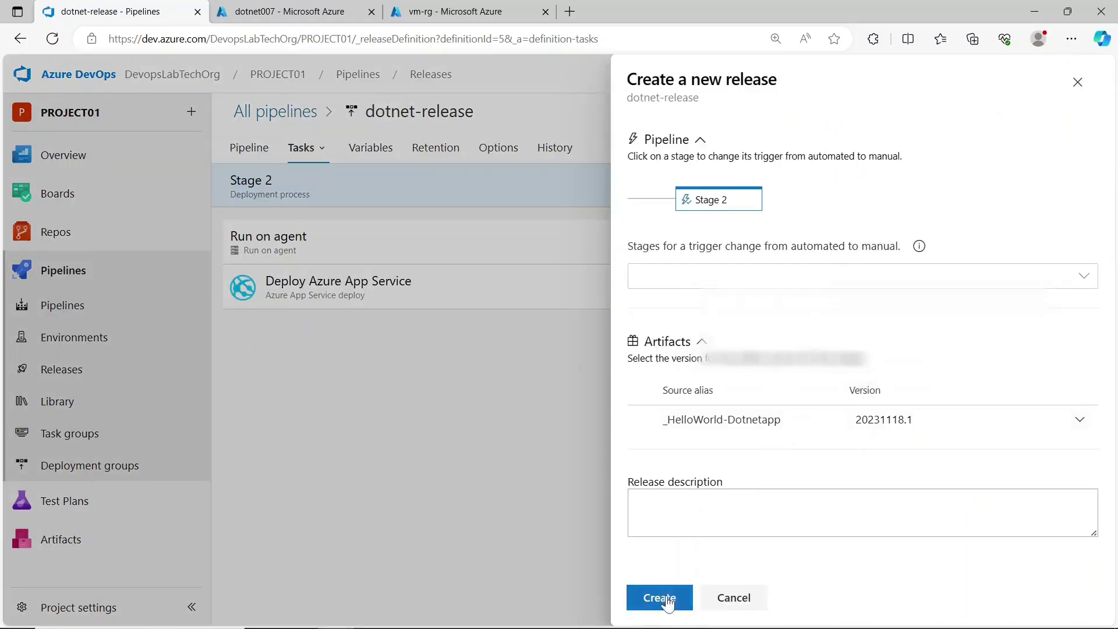
{"action": "left_click", "coordinate": [662, 597]}
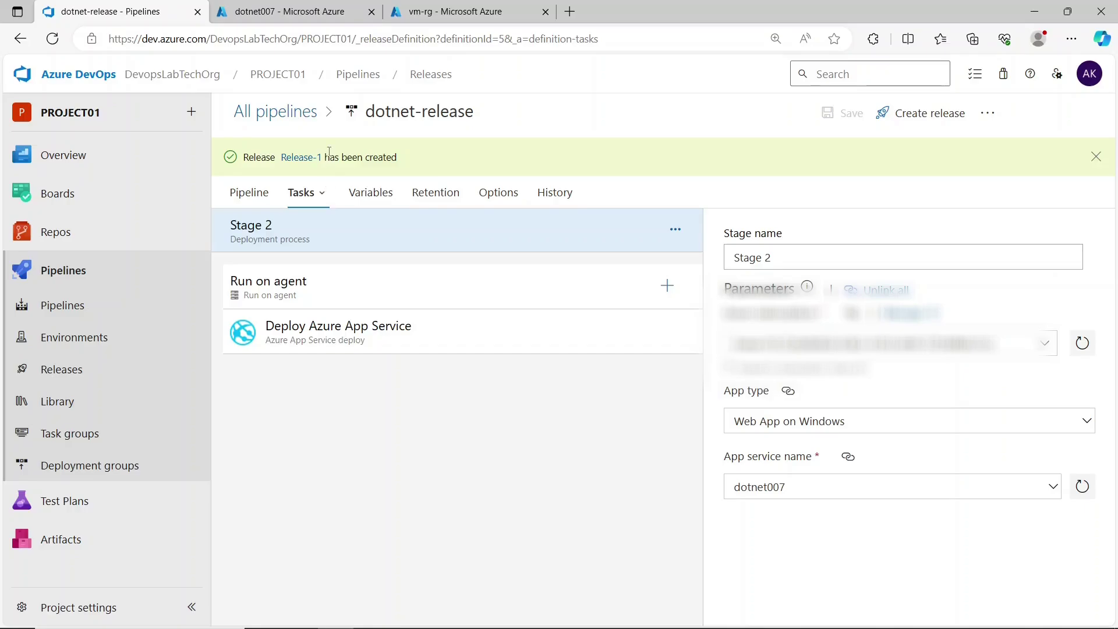
{"action": "left_click", "coordinate": [294, 157]}
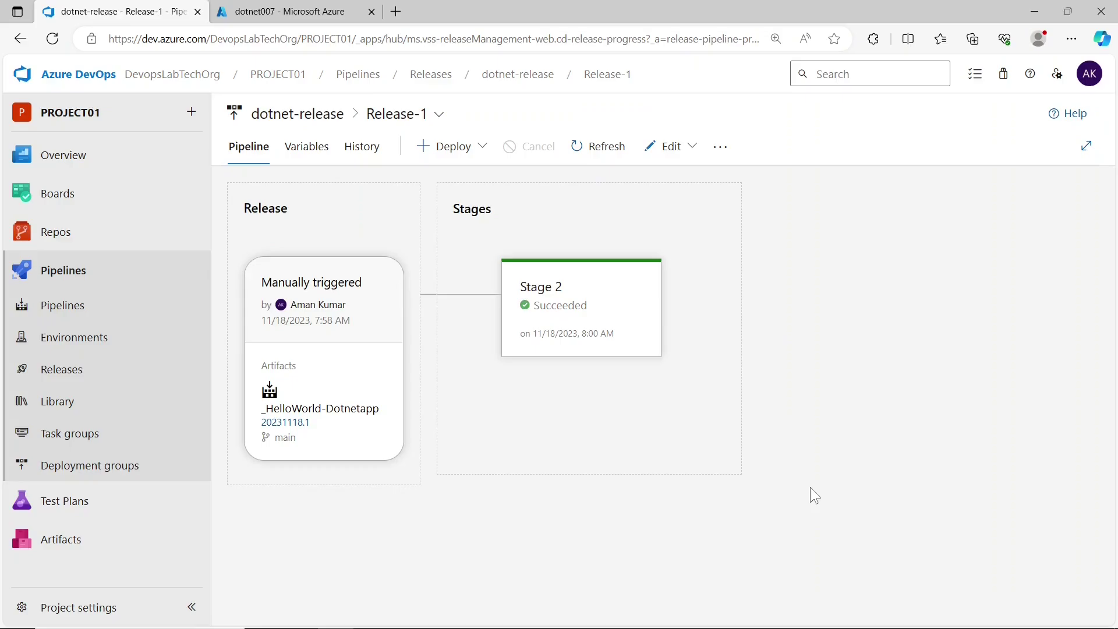
- Open the deployment logs for Release-1's succeeded Stage 2
{"action": "mouse_move", "coordinate": [643, 312]}
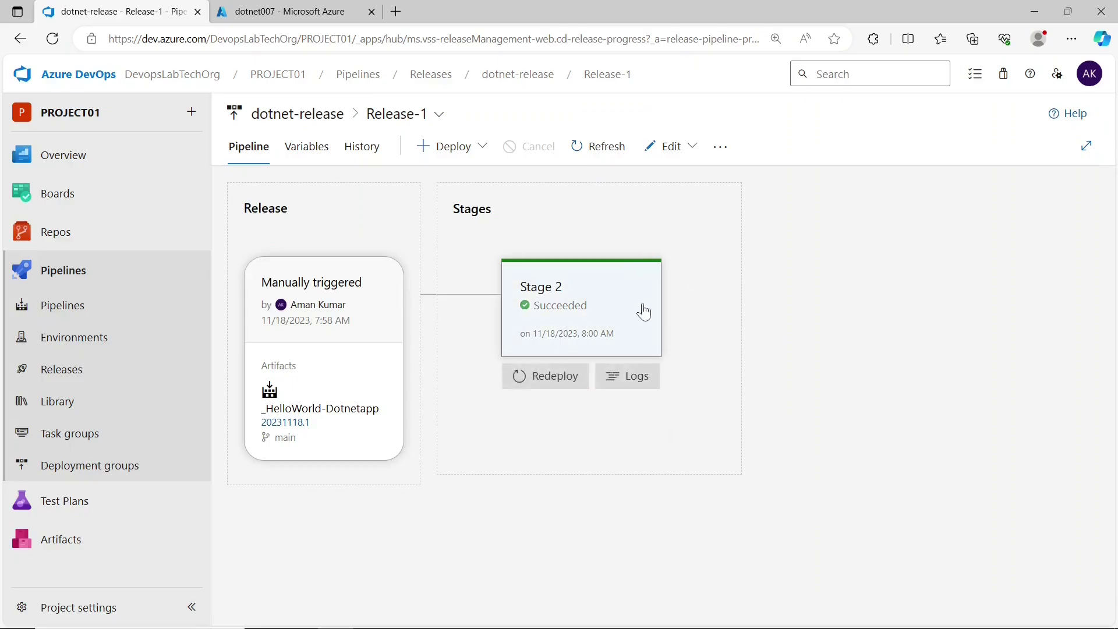
{"action": "left_click", "coordinate": [641, 382]}
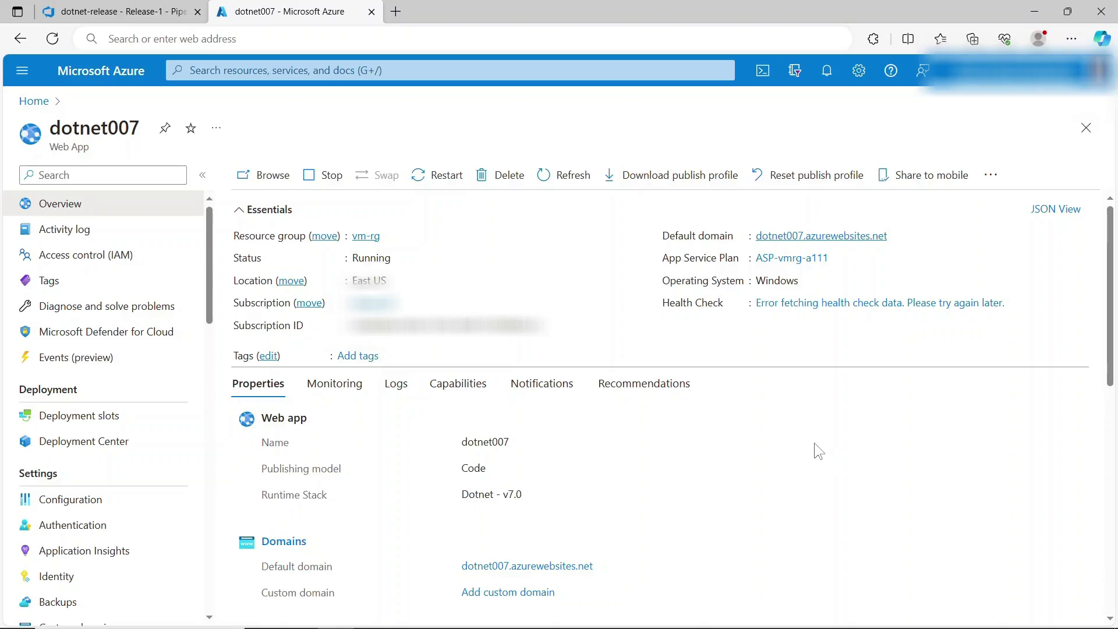
- Browse to the deployed dotnet007.azurewebsites.net site from the web app overview
{"action": "left_click", "coordinate": [263, 175]}
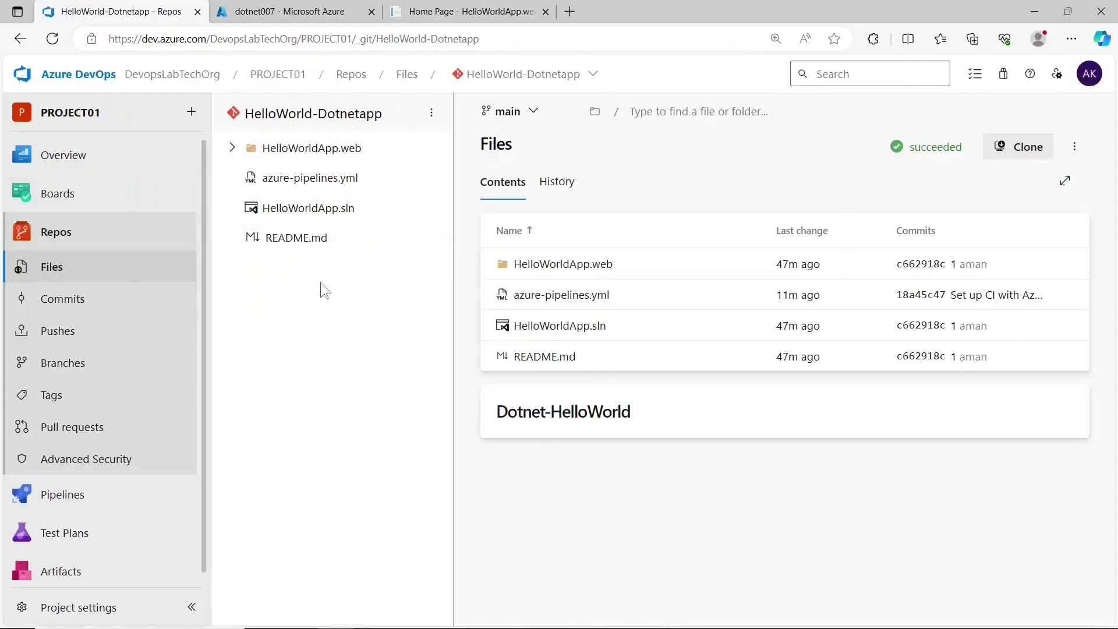
- Create a classic-editor build pipeline for HelloWorld-Dotnetapp on main using the ASP.NET Core template
{"action": "left_click", "coordinate": [119, 493]}
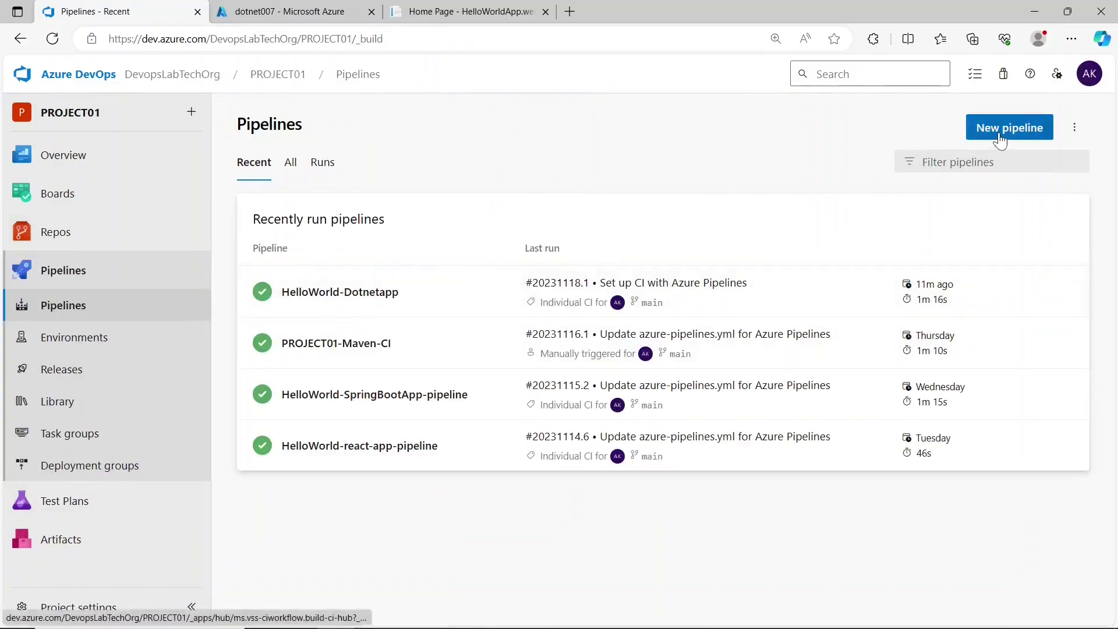
{"action": "left_click", "coordinate": [1000, 137]}
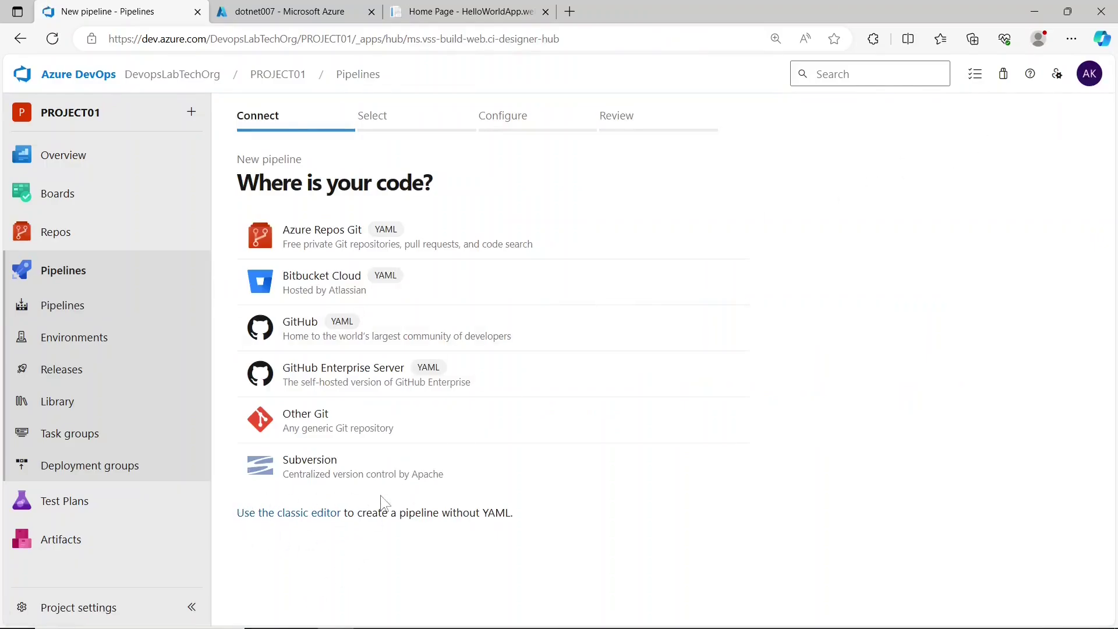
{"action": "left_click", "coordinate": [323, 516]}
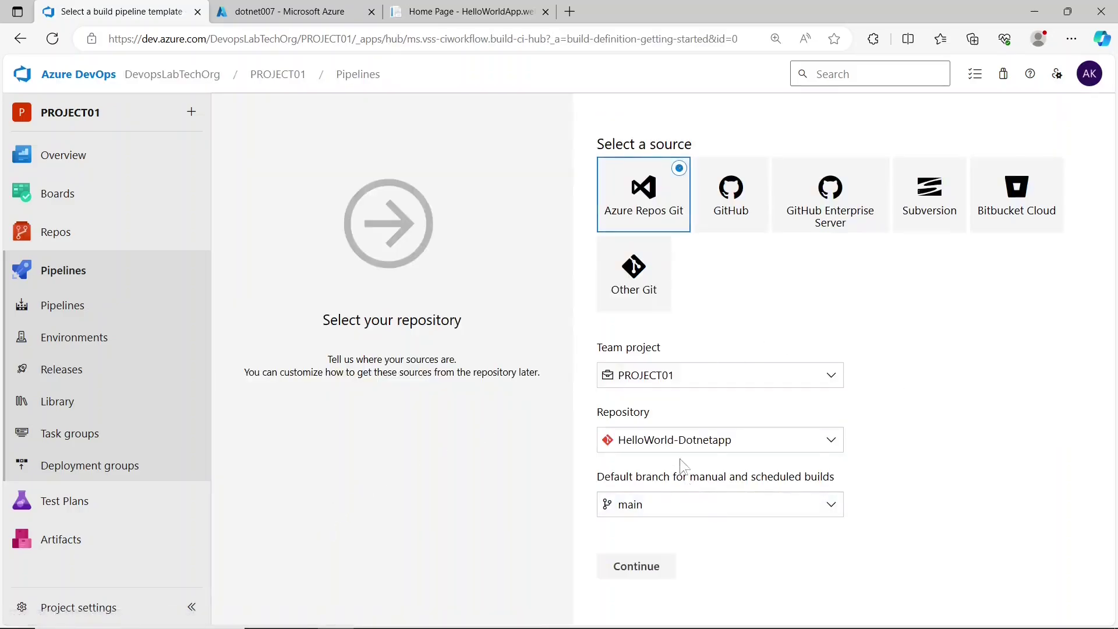
{"action": "left_click", "coordinate": [636, 566]}
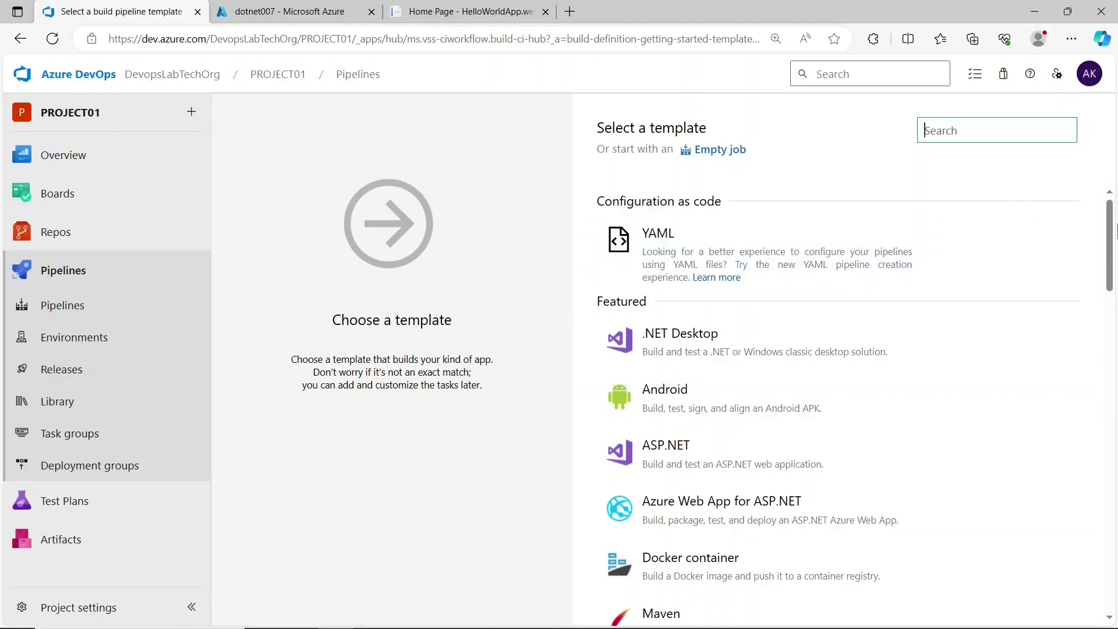
{"action": "left_click", "coordinate": [870, 460]}
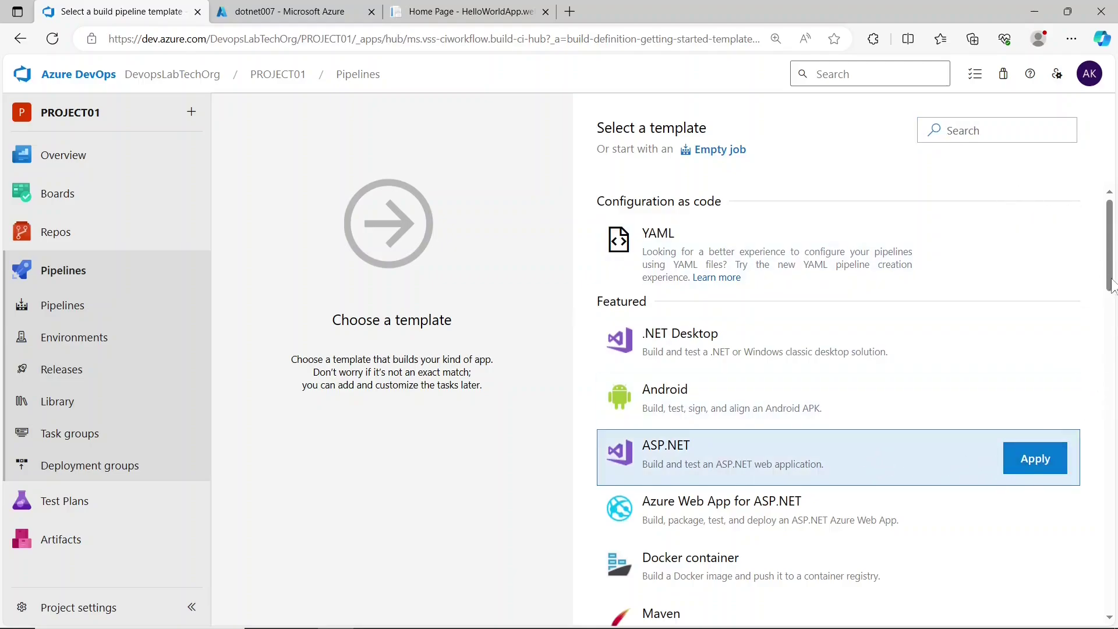
{"action": "left_click_drag", "start_coordinate": [1109, 289], "coordinate": [1107, 393]}
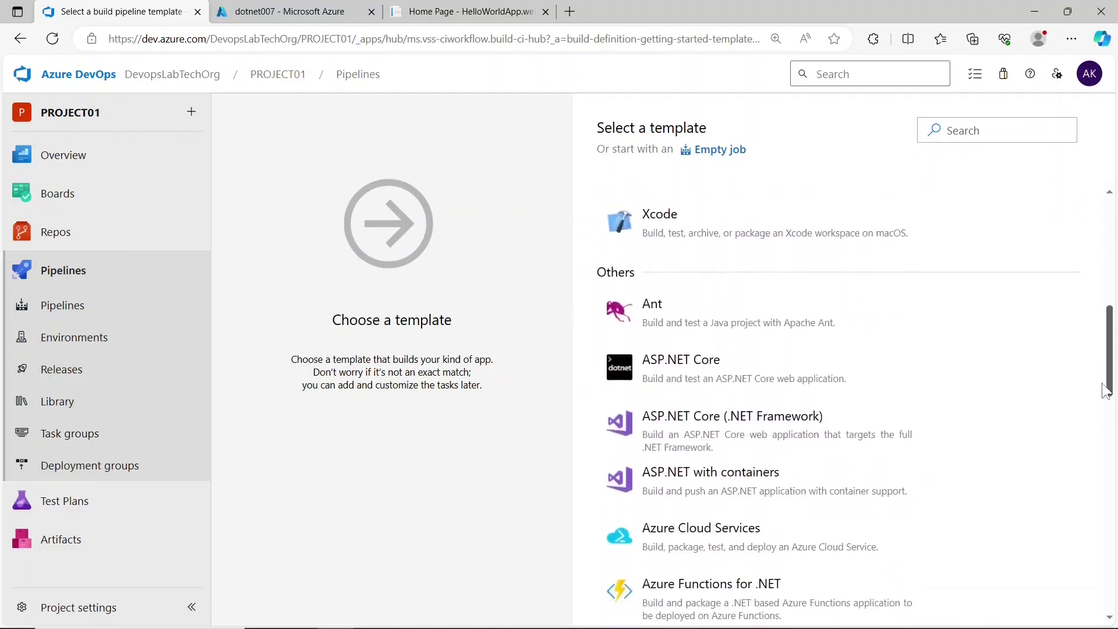
{"action": "left_click", "coordinate": [765, 391]}
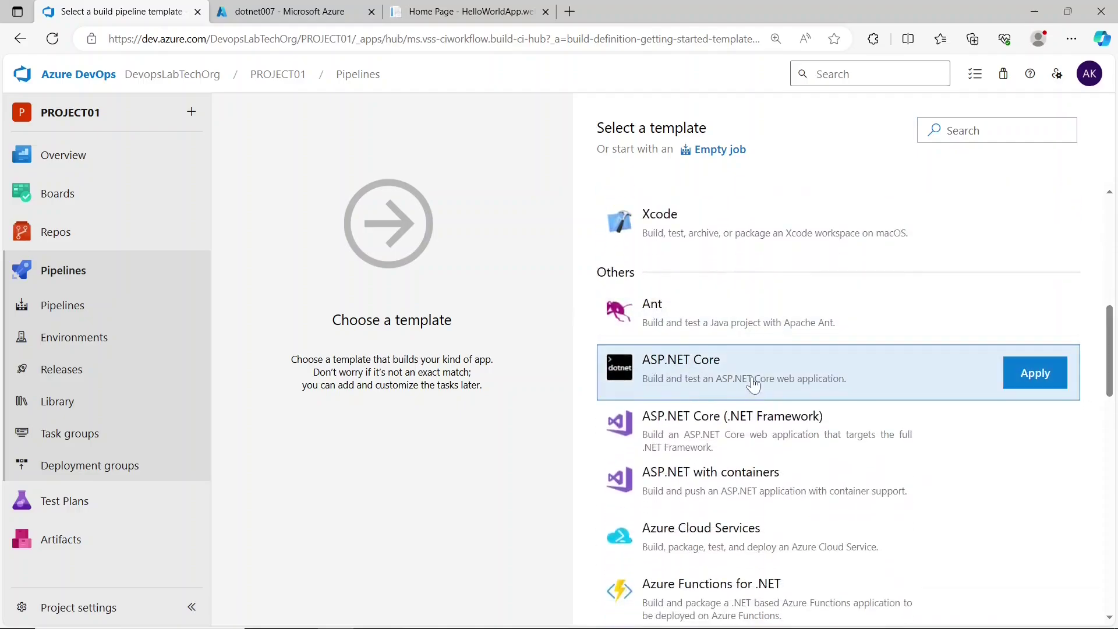
{"action": "left_click", "coordinate": [1042, 384]}
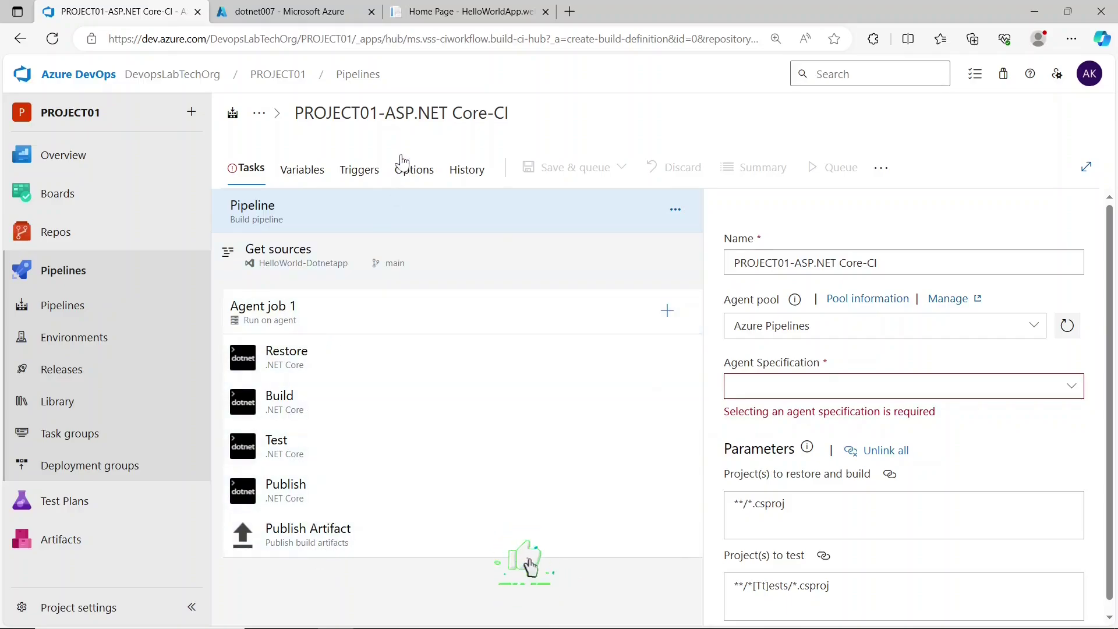
- Rename the pipeline from PROJECT01-ASP.NET Core-CI to ASP.NET Core-classicpipeline
{"action": "left_click", "coordinate": [506, 113]}
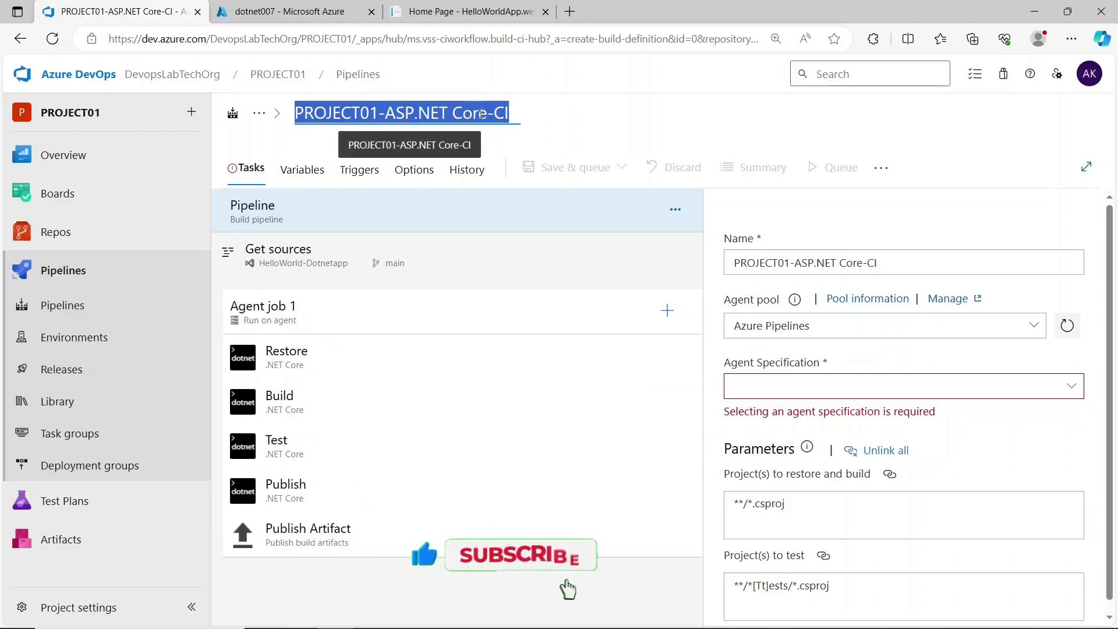
{"action": "left_click", "coordinate": [505, 113]}
{"action": "type", "text": "-"}
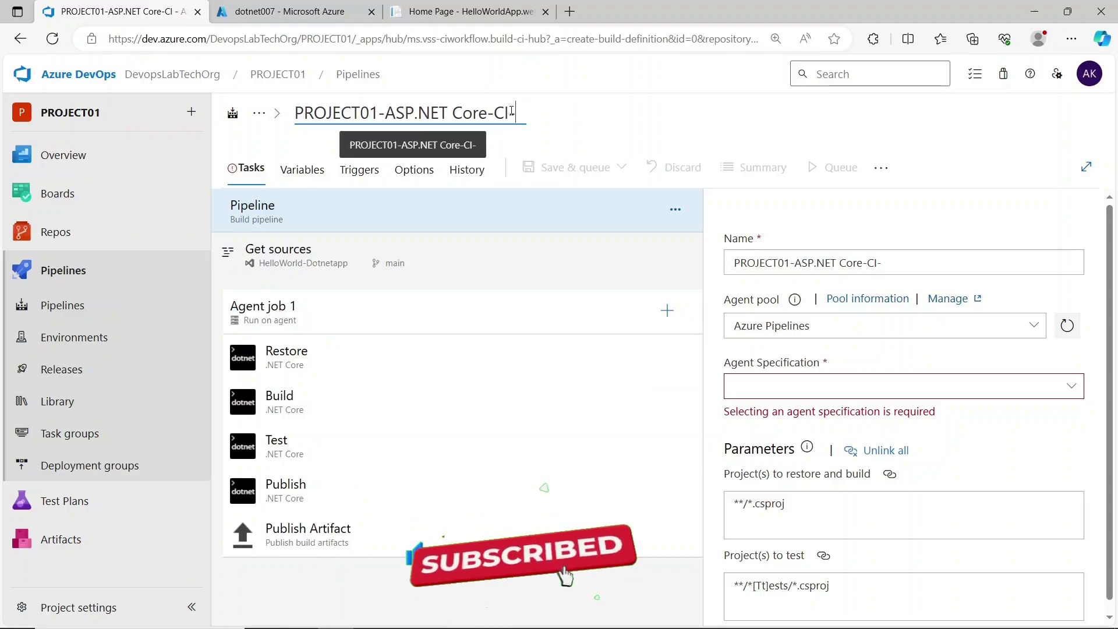
{"action": "type", "text": "classic"}
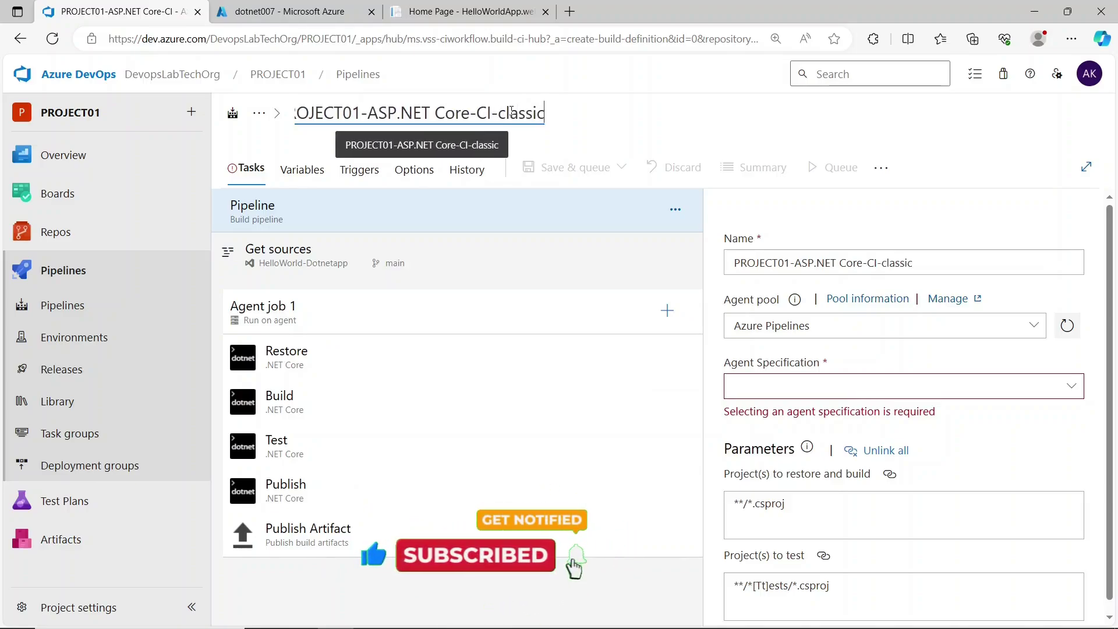
{"action": "type", "text": "pipeline"}
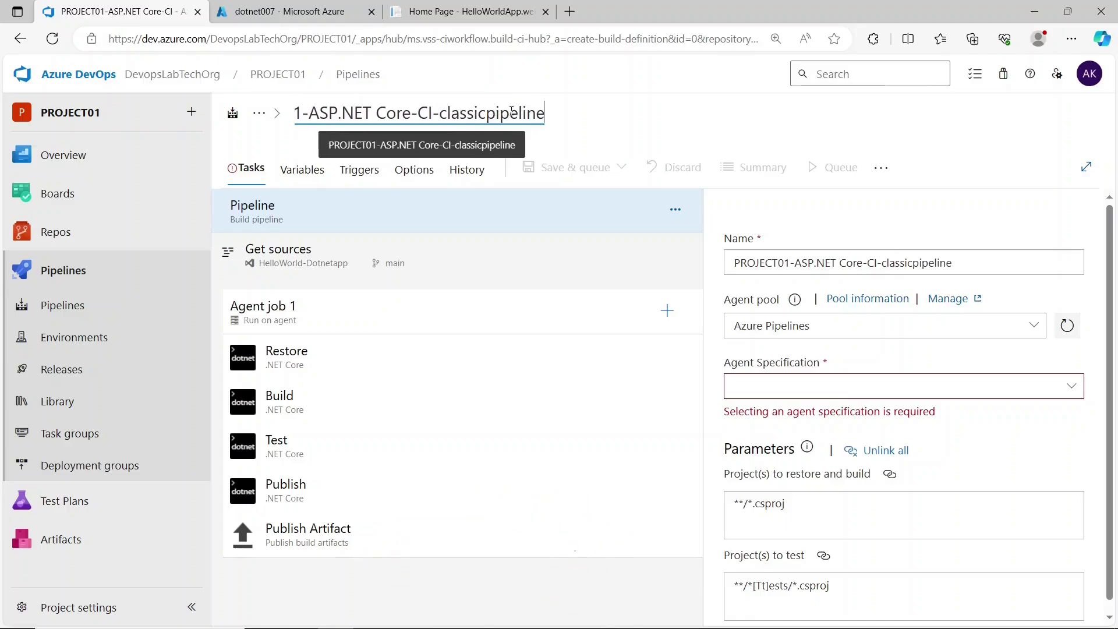
{"action": "left_click_drag", "start_coordinate": [435, 113], "coordinate": [411, 113]}
{"action": "key", "text": "BackSpace"}
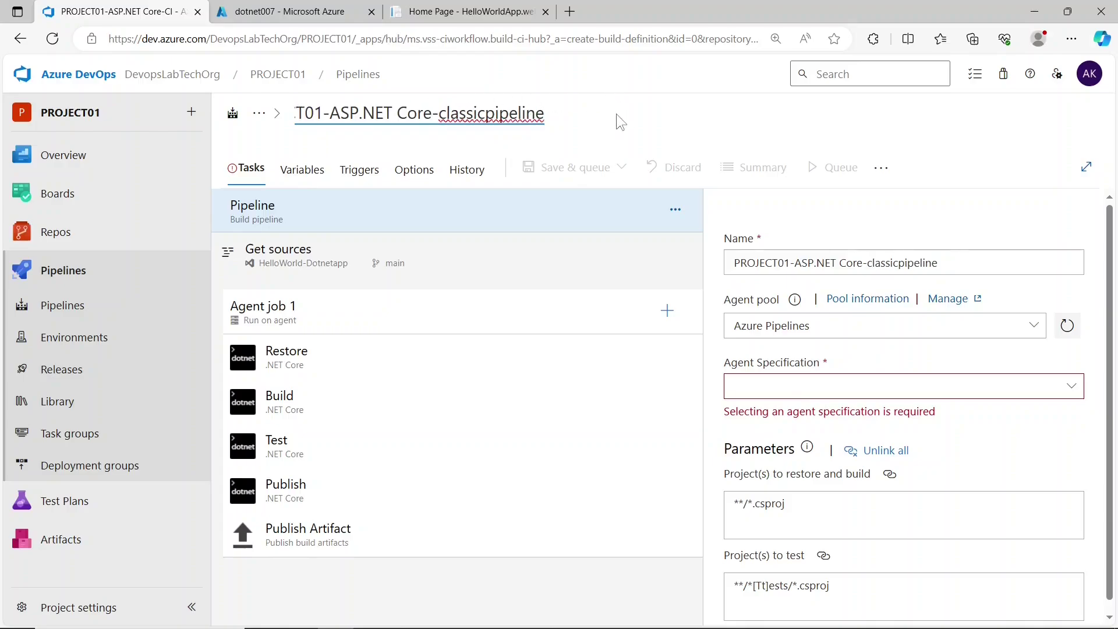
{"action": "left_click", "coordinate": [619, 120]}
{"action": "left_click", "coordinate": [385, 113]}
{"action": "left_click", "coordinate": [384, 113]}
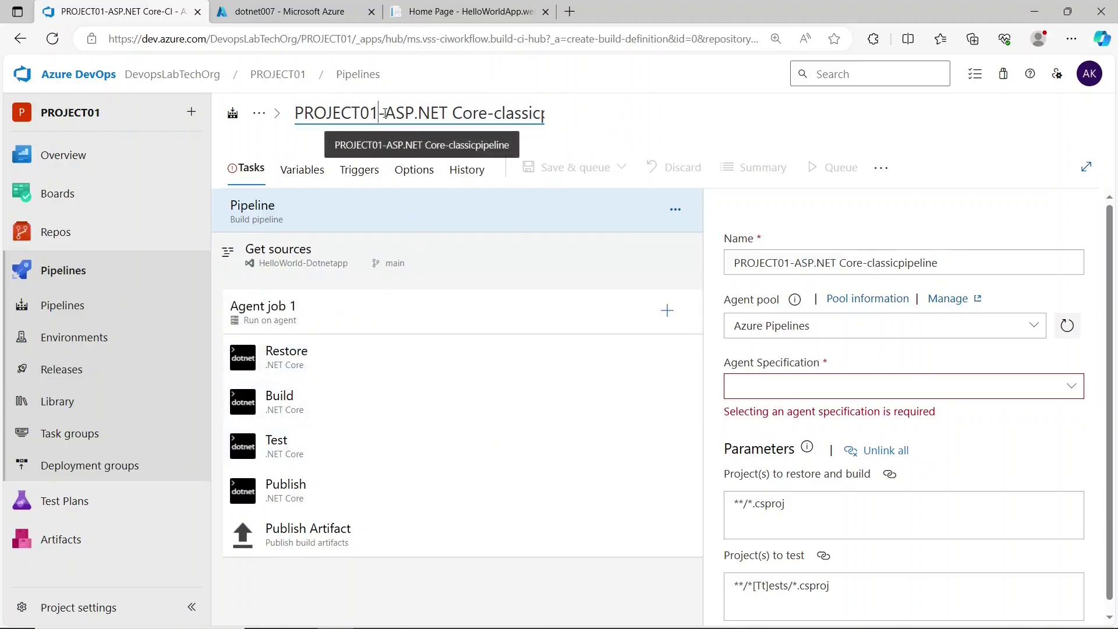
{"action": "key", "text": "BackSpace"}
{"action": "key", "text": "BackSpace"}
{"action": "key", "text": "BackSpace"}
{"action": "key", "text": "BackSpace"}
{"action": "key", "text": "BackSpace"}
{"action": "key", "text": "BackSpace"}
{"action": "key", "text": "BackSpace"}
{"action": "key", "text": "BackSpace"}
{"action": "key", "text": "BackSpace"}
{"action": "key", "text": "BackSpace"}
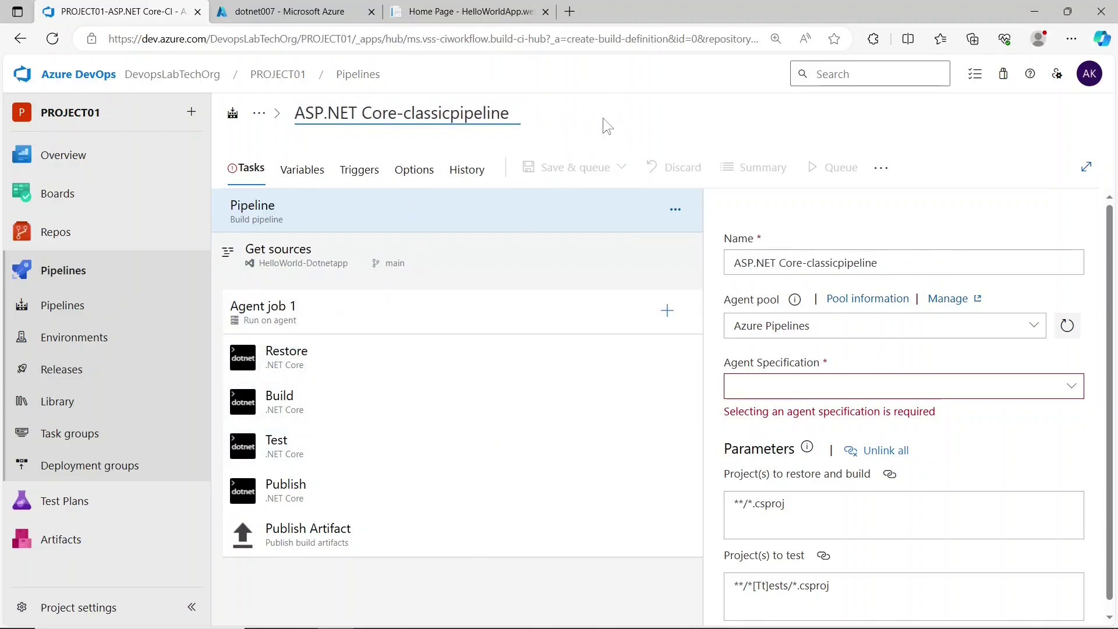
{"action": "left_click", "coordinate": [603, 117]}
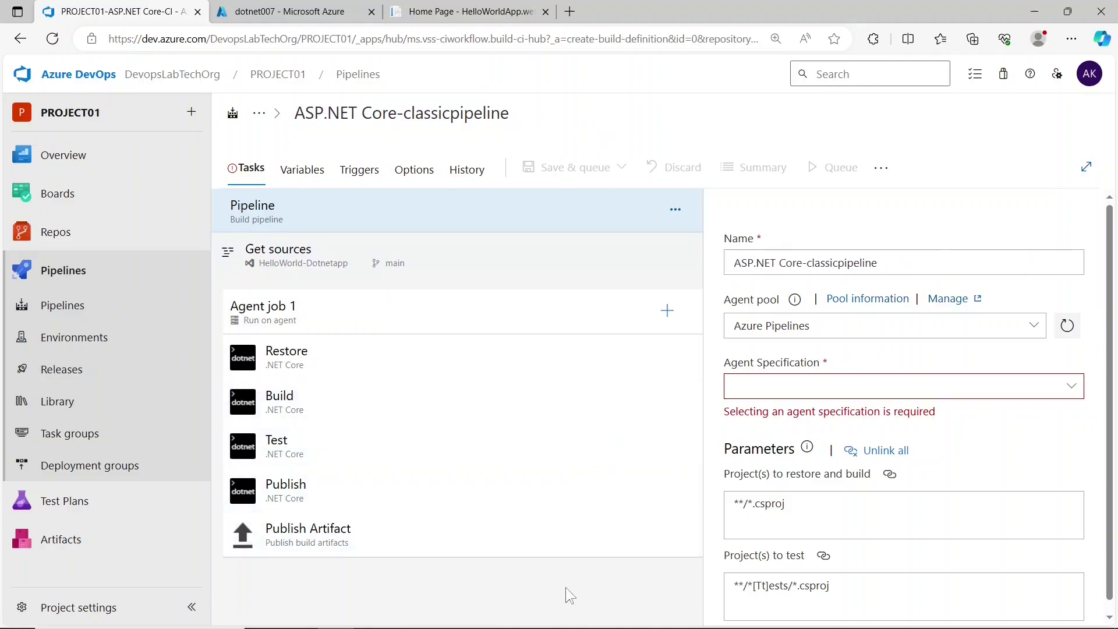
- Review the Restore and Build tasks, then remove the Test task from the pipeline
{"action": "left_click", "coordinate": [313, 367]}
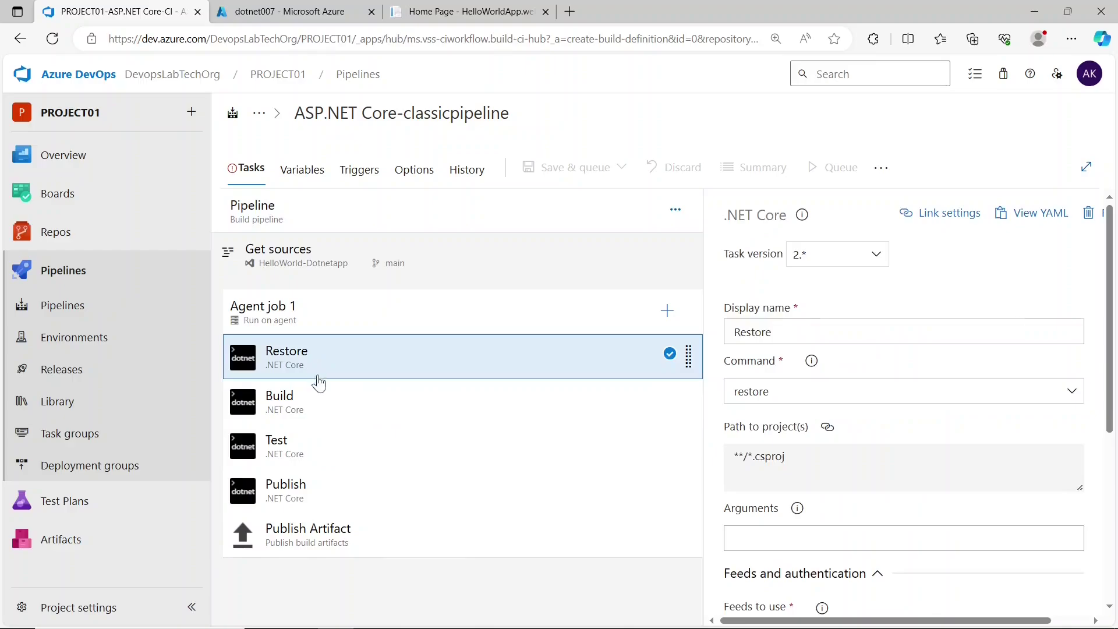
{"action": "left_click", "coordinate": [328, 409]}
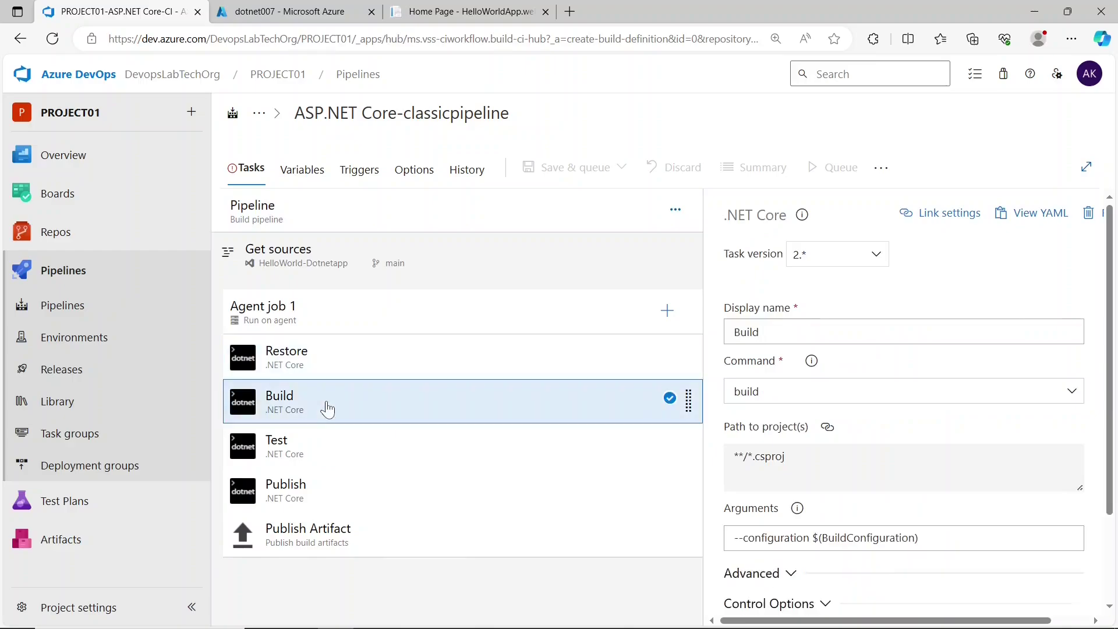
{"action": "left_click", "coordinate": [342, 462]}
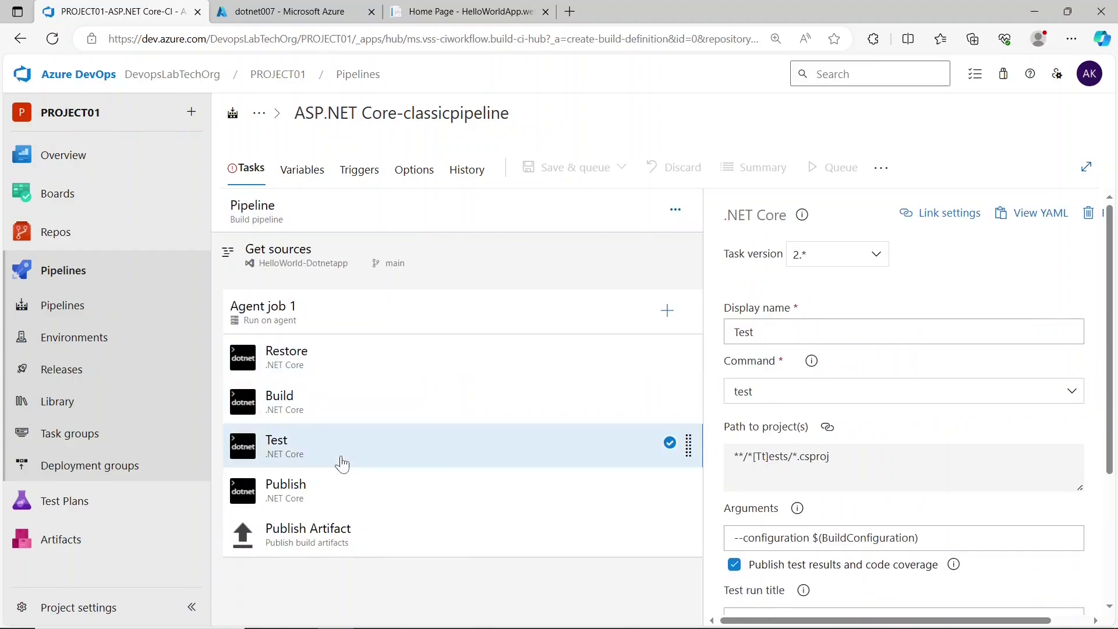
{"action": "right_click", "coordinate": [342, 464]}
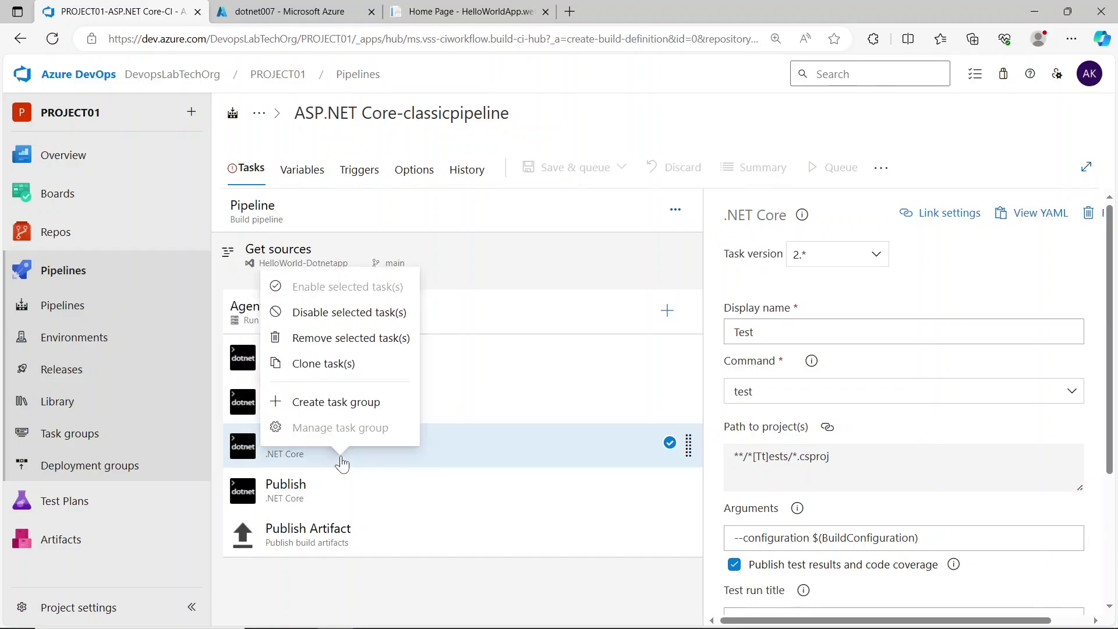
{"action": "left_click", "coordinate": [341, 338]}
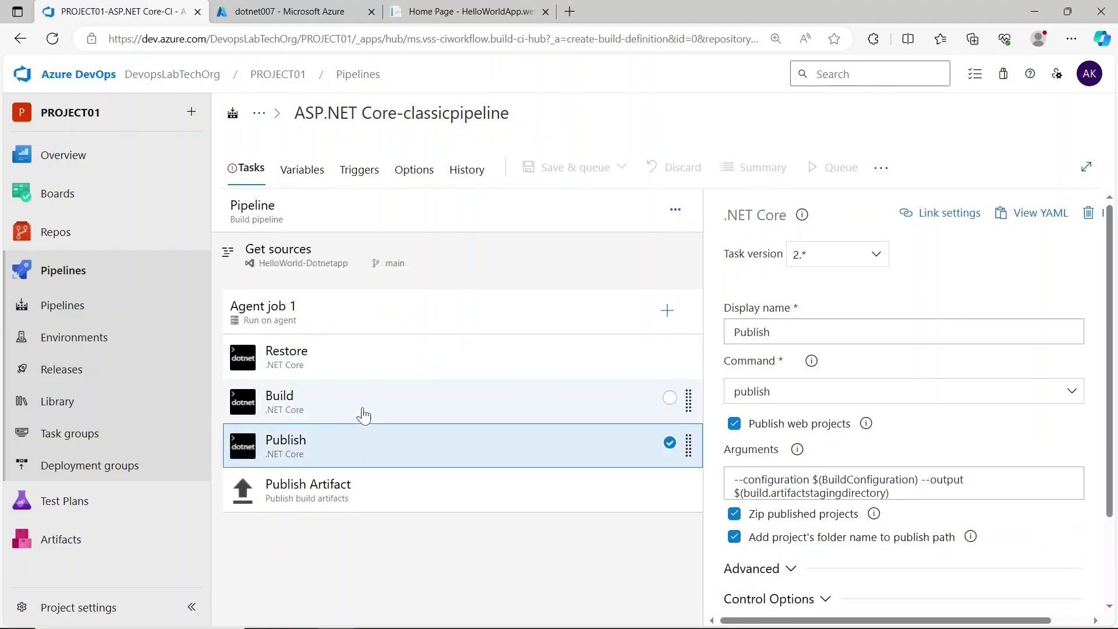
- Review the remaining Build, Publish and Publish Artifact tasks and the pipeline-level settings
{"action": "left_click", "coordinate": [362, 418]}
{"action": "left_click", "coordinate": [383, 442]}
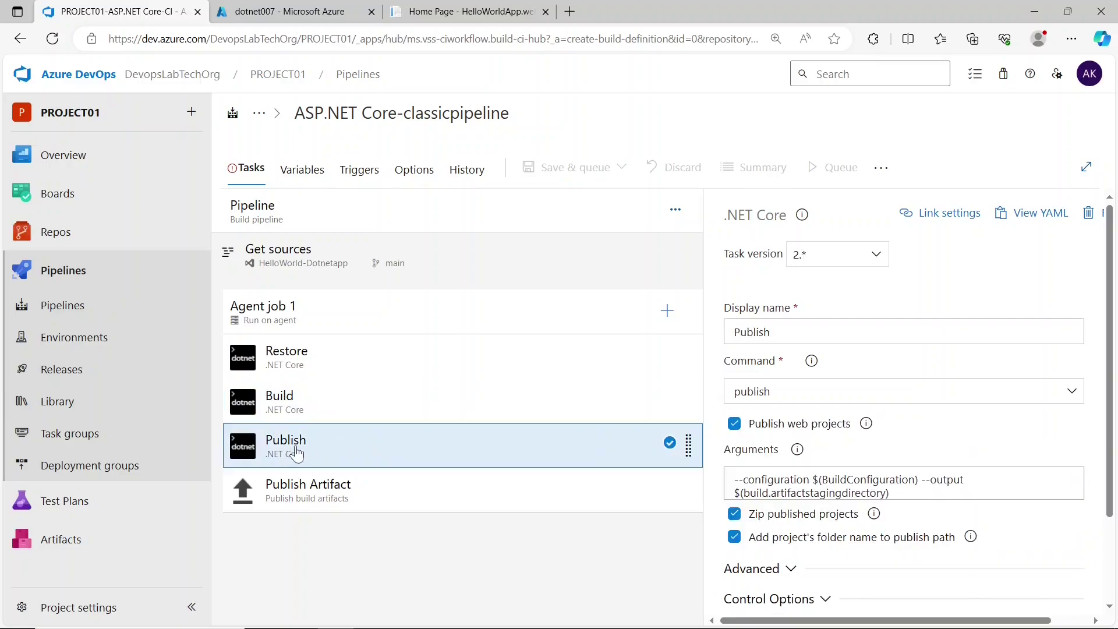
{"action": "left_click", "coordinate": [376, 492]}
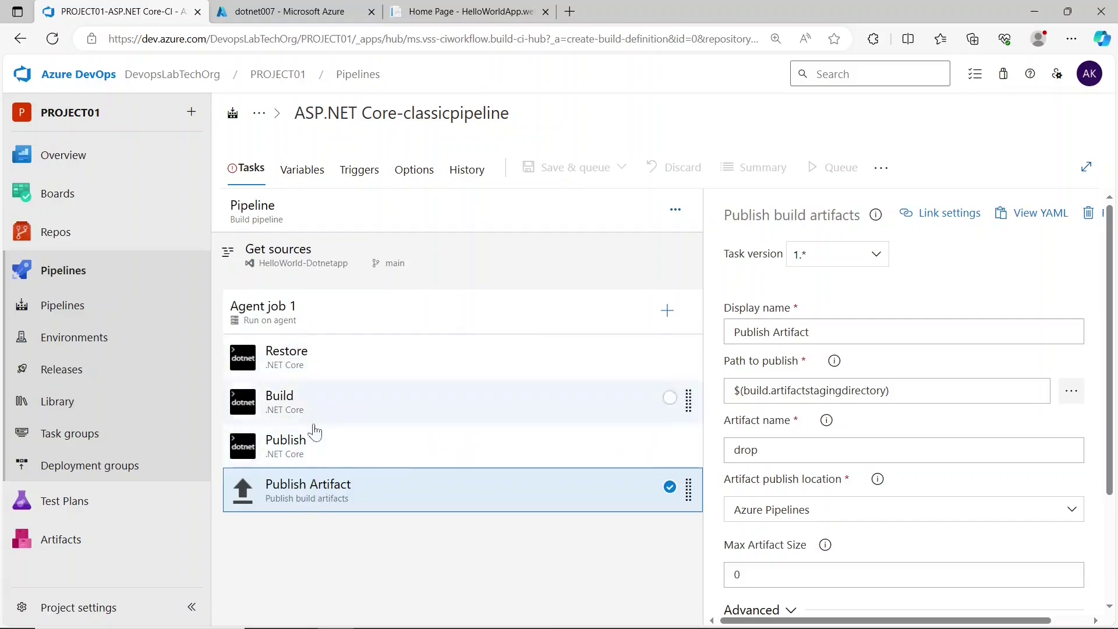
{"action": "left_click", "coordinate": [369, 224]}
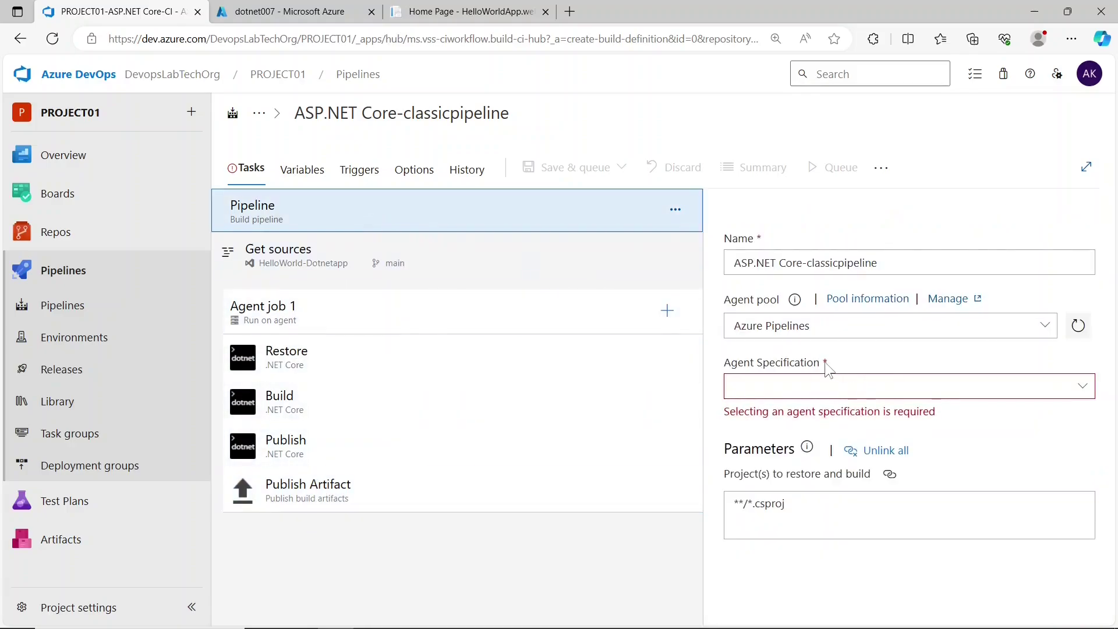
- Set the pipeline's agent specification to windows-latest
{"action": "left_click", "coordinate": [1083, 387]}
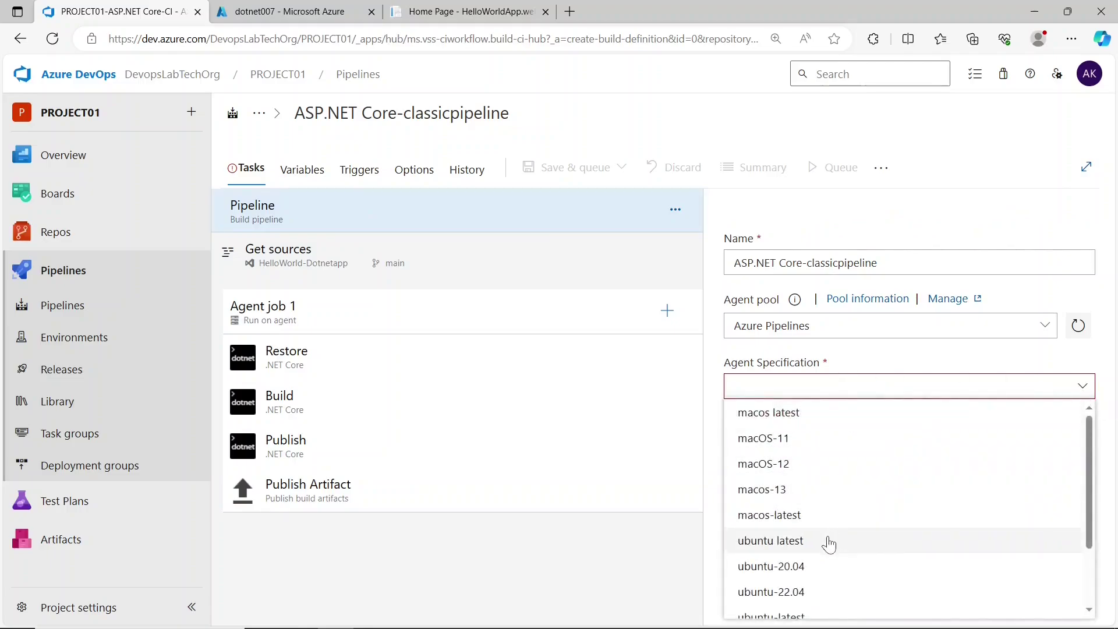
{"action": "scroll", "coordinate": [828, 543], "scroll_direction": "down", "scroll_amount": 2}
{"action": "scroll", "coordinate": [826, 544], "scroll_direction": "down", "scroll_amount": 1}
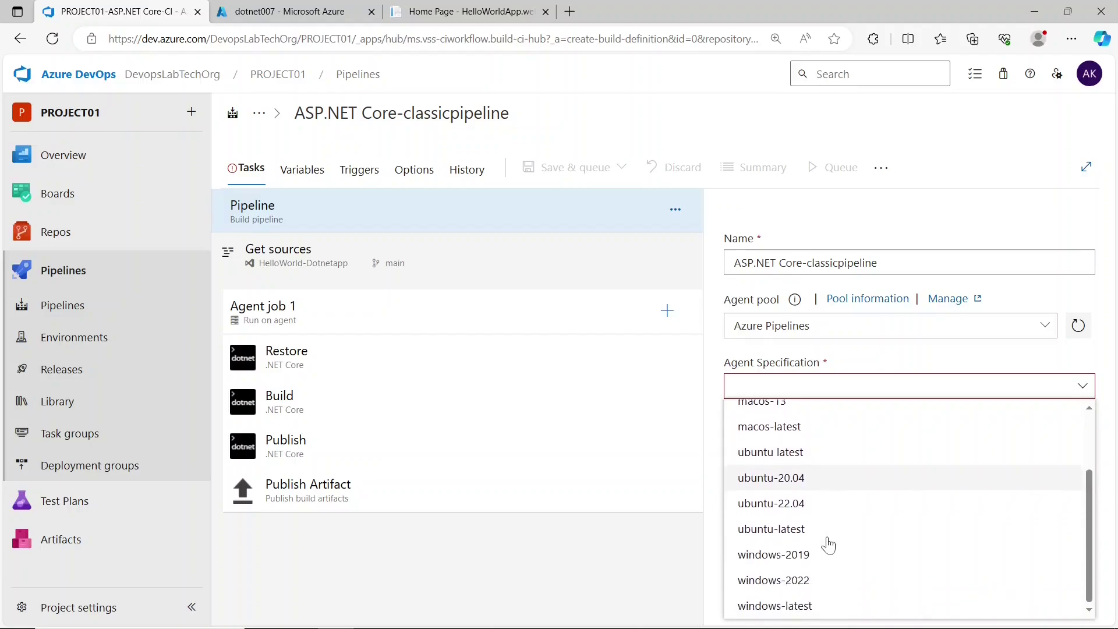
{"action": "left_click", "coordinate": [820, 609]}
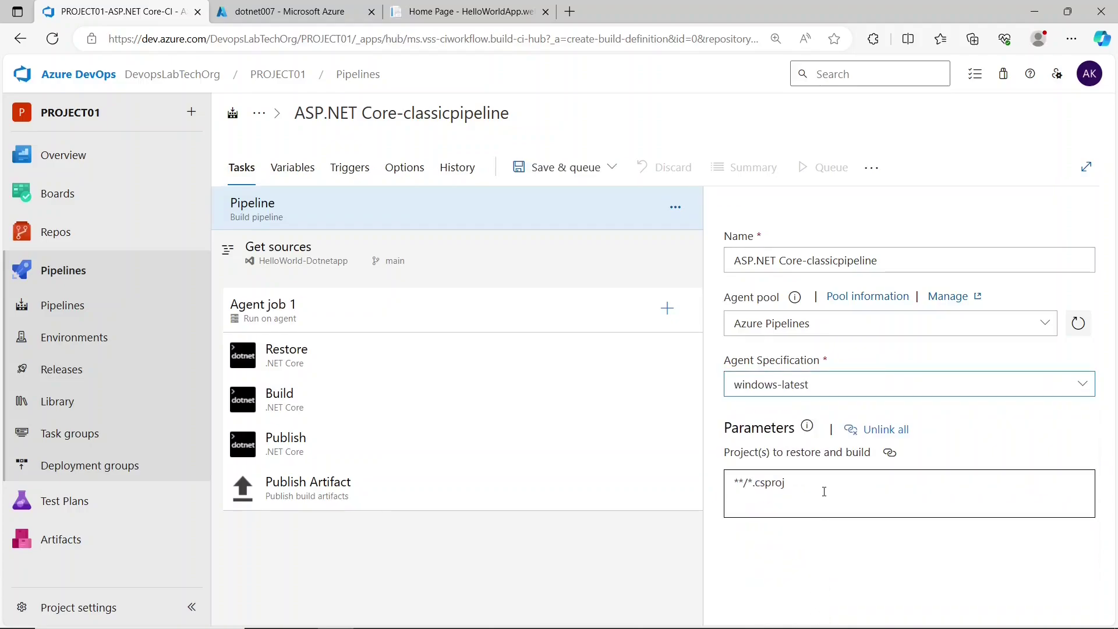
- Save the pipeline and queue run #20231118.1
{"action": "left_click", "coordinate": [524, 173]}
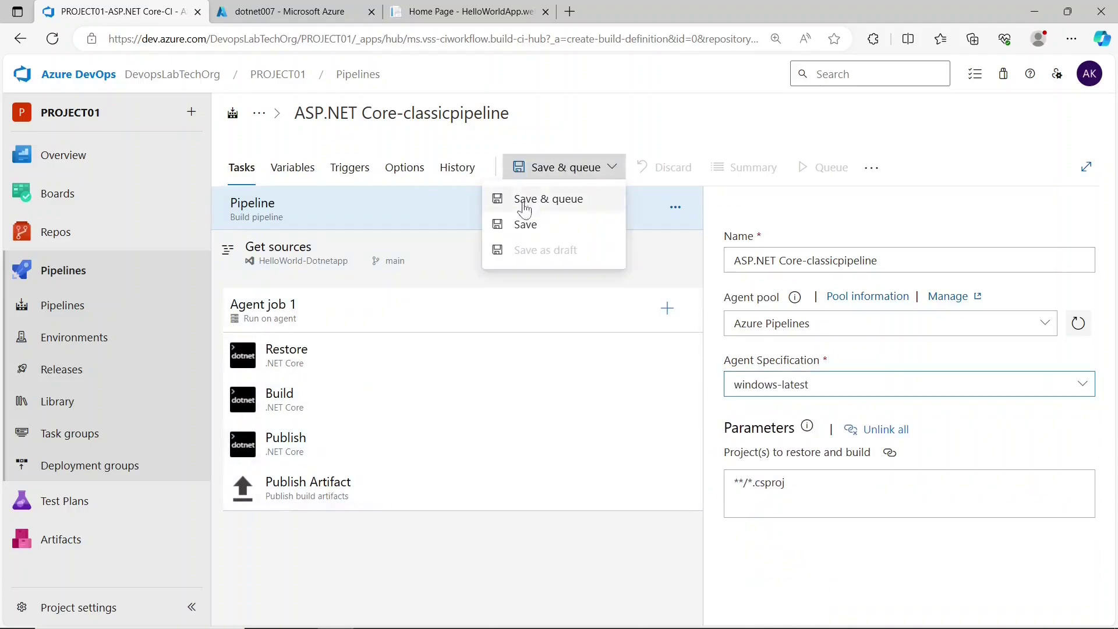
{"action": "left_click", "coordinate": [520, 224]}
{"action": "left_click", "coordinate": [640, 436]}
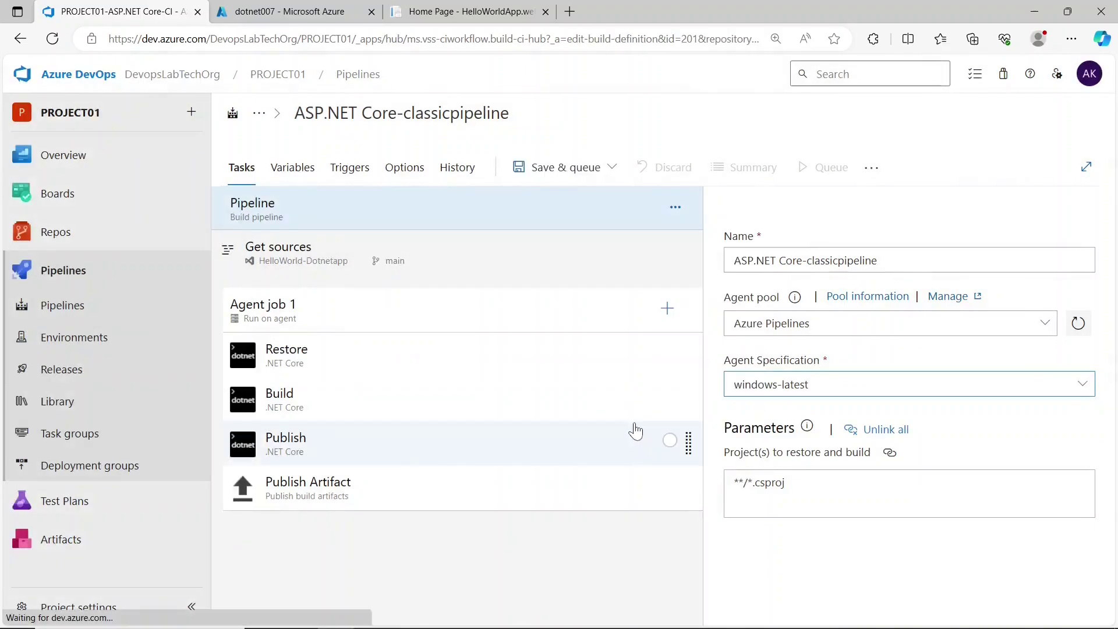
{"action": "left_click", "coordinate": [821, 172]}
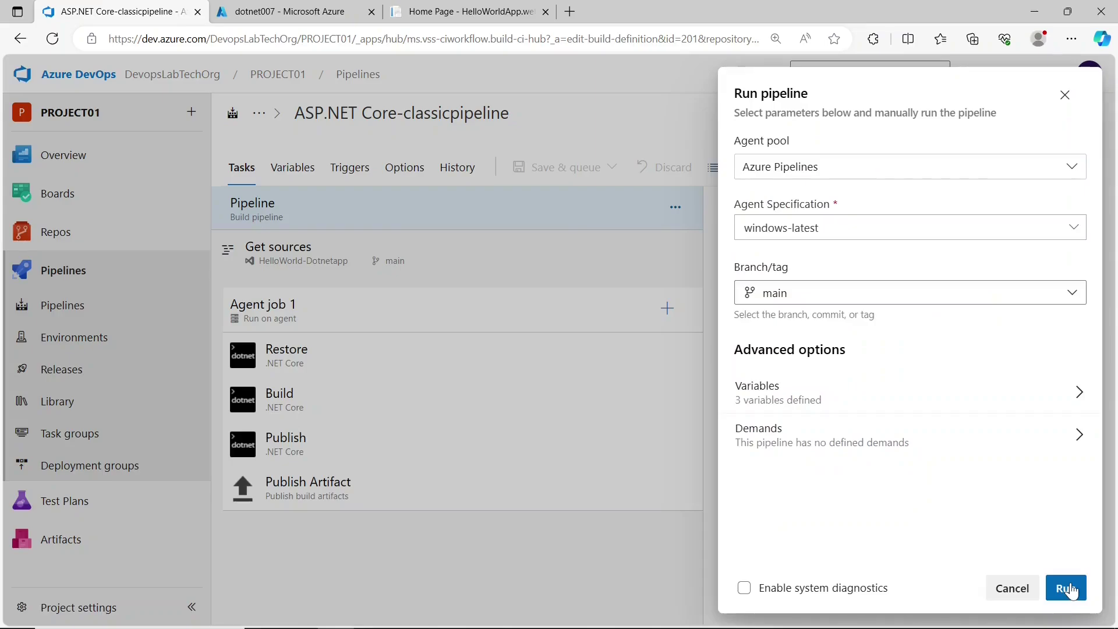
{"action": "left_click", "coordinate": [1066, 588]}
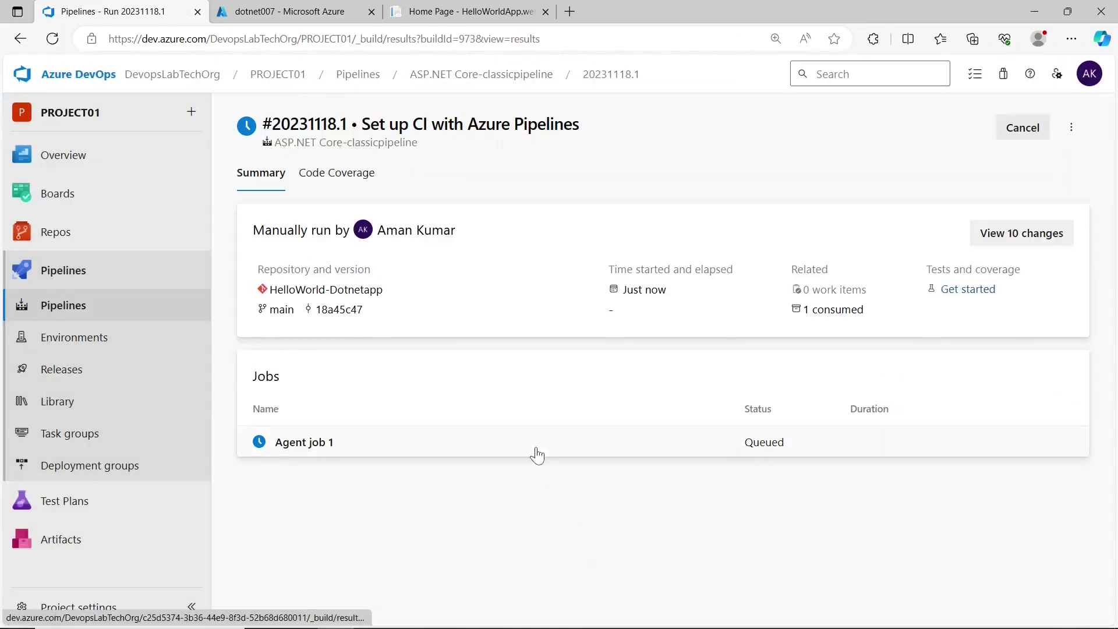
- Check Agent job 1's logs for successful build steps, then return to the pipelines list
{"action": "left_click", "coordinate": [536, 447]}
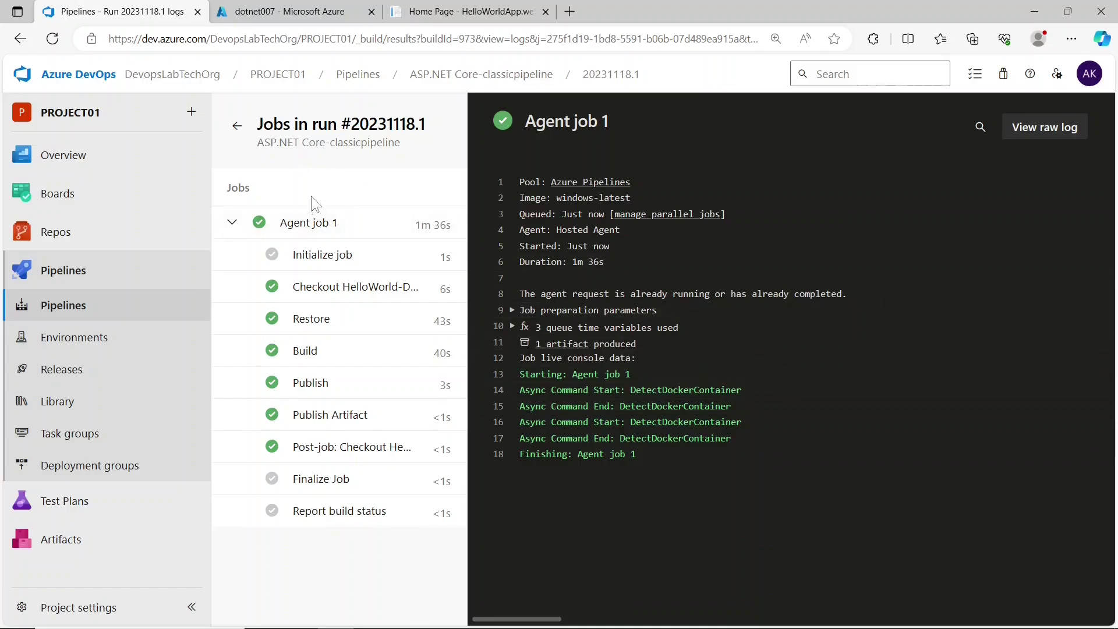
{"action": "left_click", "coordinate": [135, 309]}
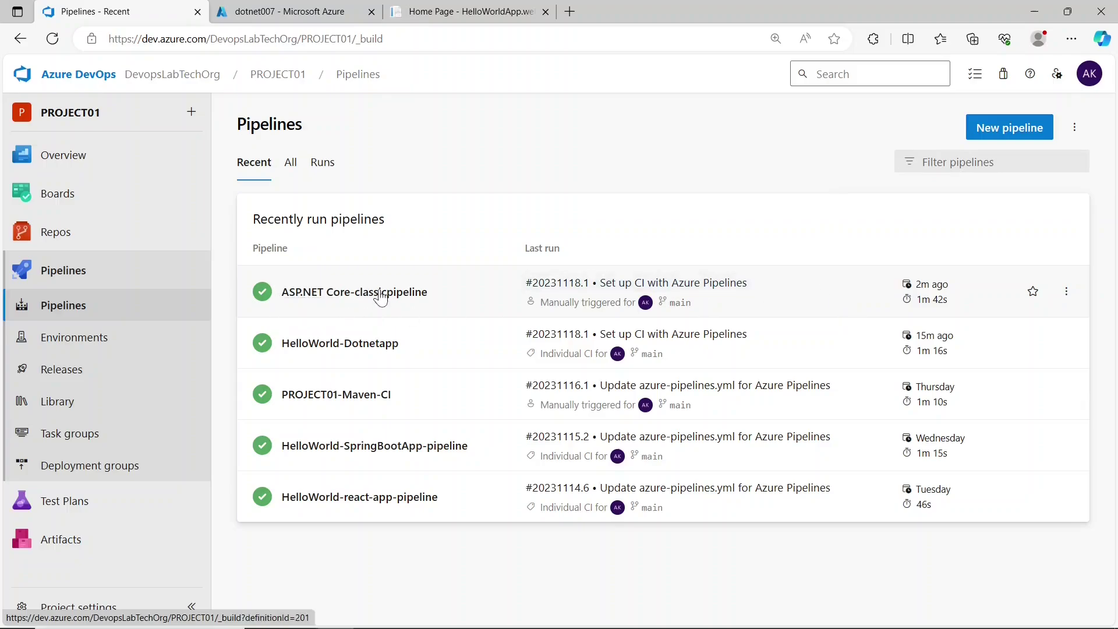
- Open run #20231118.1's published drop artifact and expand it to show HelloWorldApp.web.zip
{"action": "left_click", "coordinate": [432, 291]}
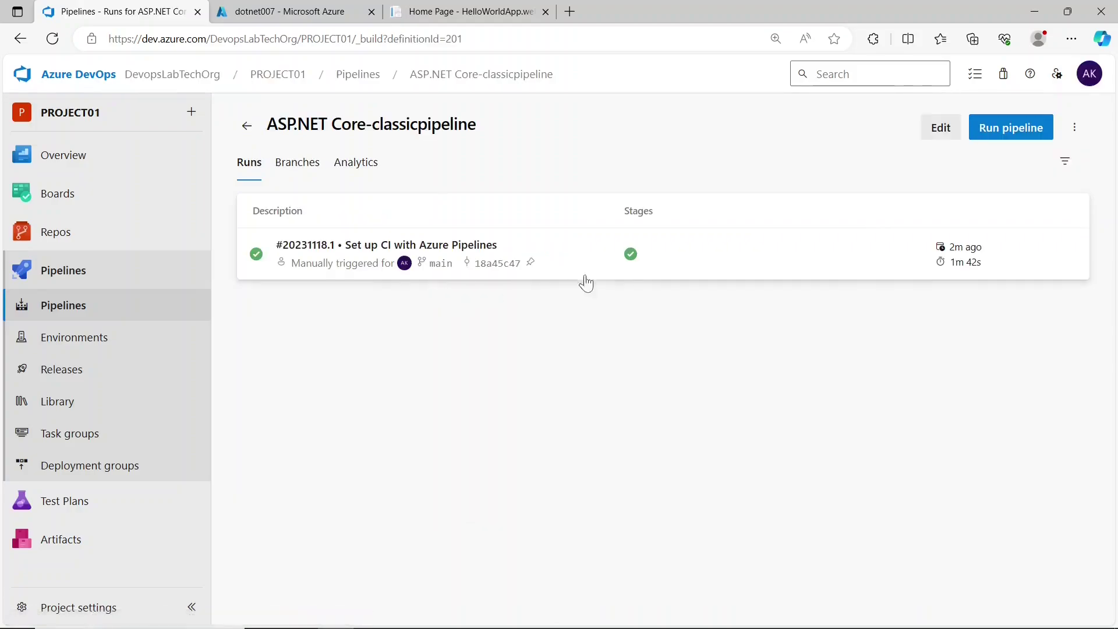
{"action": "left_click", "coordinate": [687, 261]}
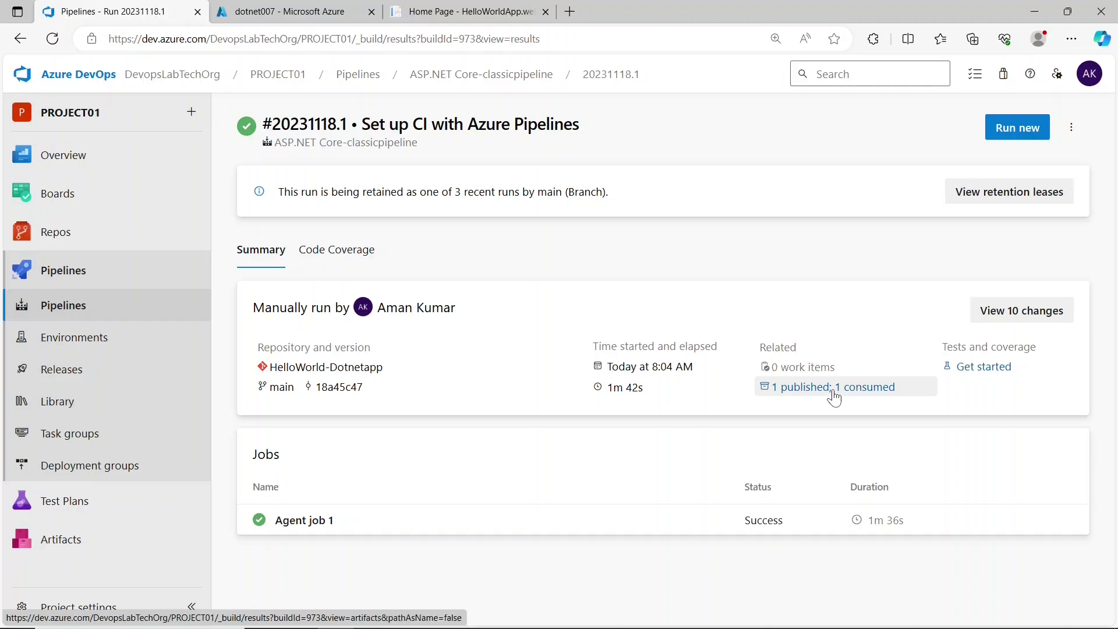
{"action": "left_click", "coordinate": [834, 393]}
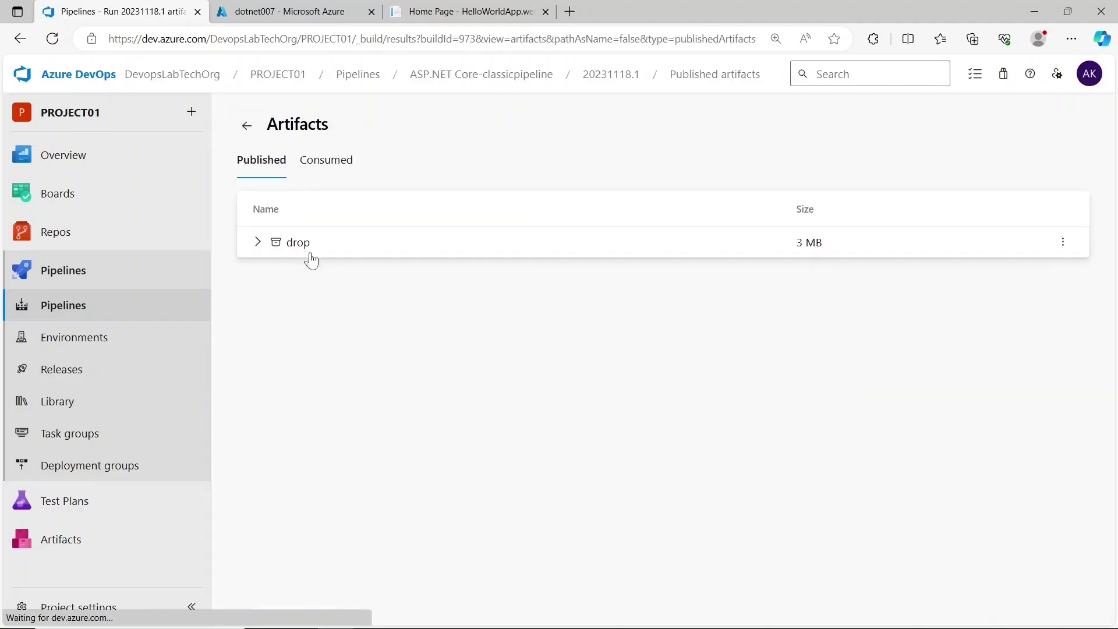
{"action": "left_click", "coordinate": [258, 243]}
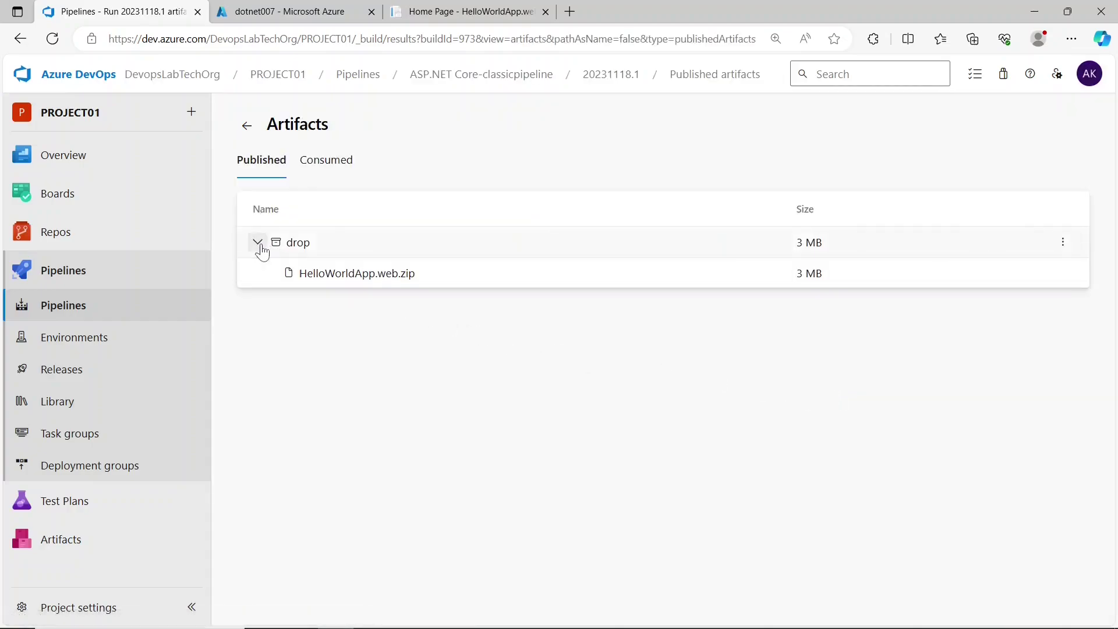
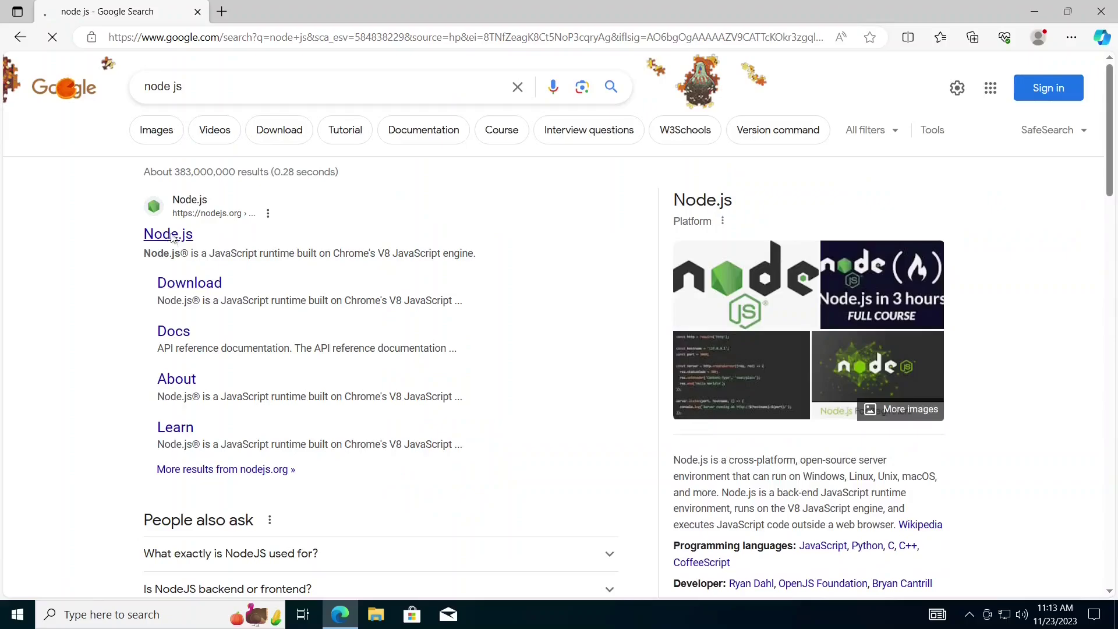
- Download the Node.js 20.10.0 LTS installer and run its setup with default folder and features, then close it
{"action": "left_click", "coordinate": [402, 229]}
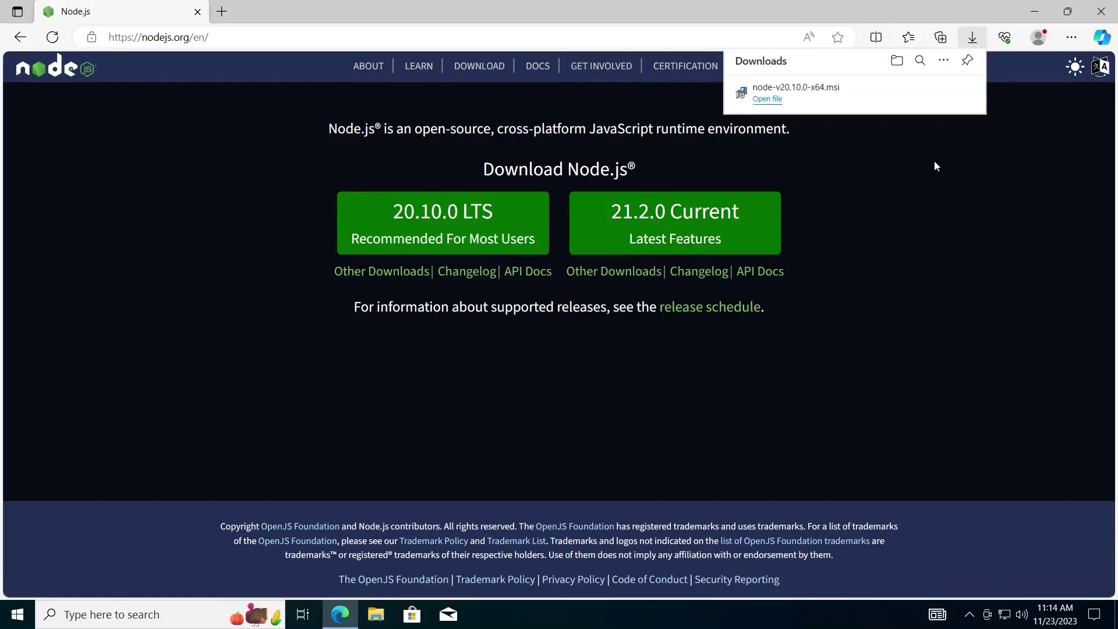
{"action": "left_click", "coordinate": [767, 100]}
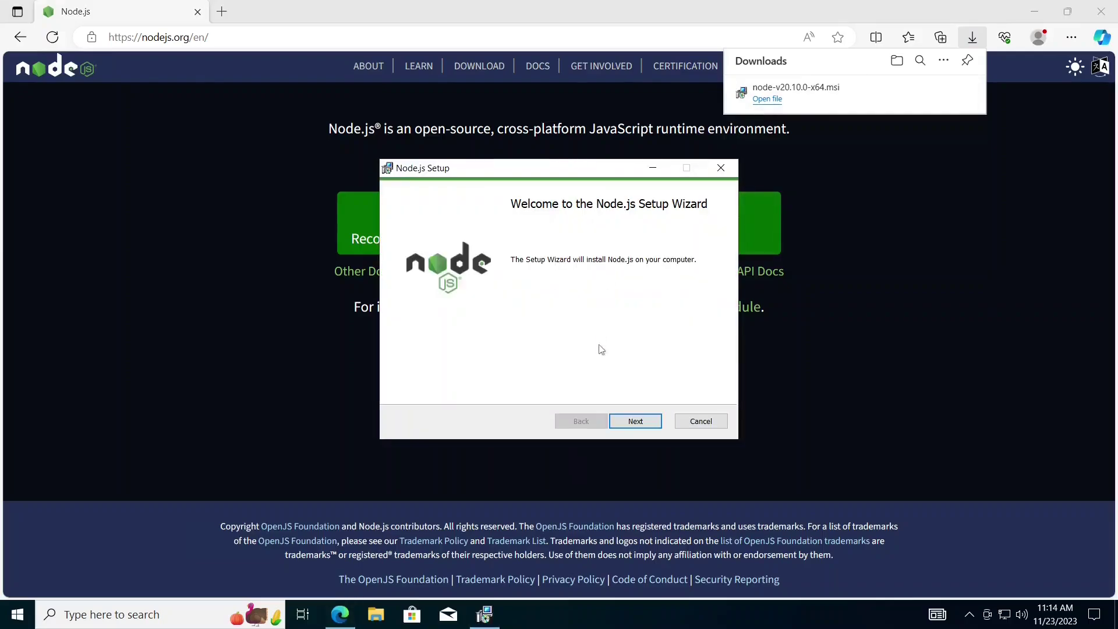
{"action": "left_click", "coordinate": [627, 424]}
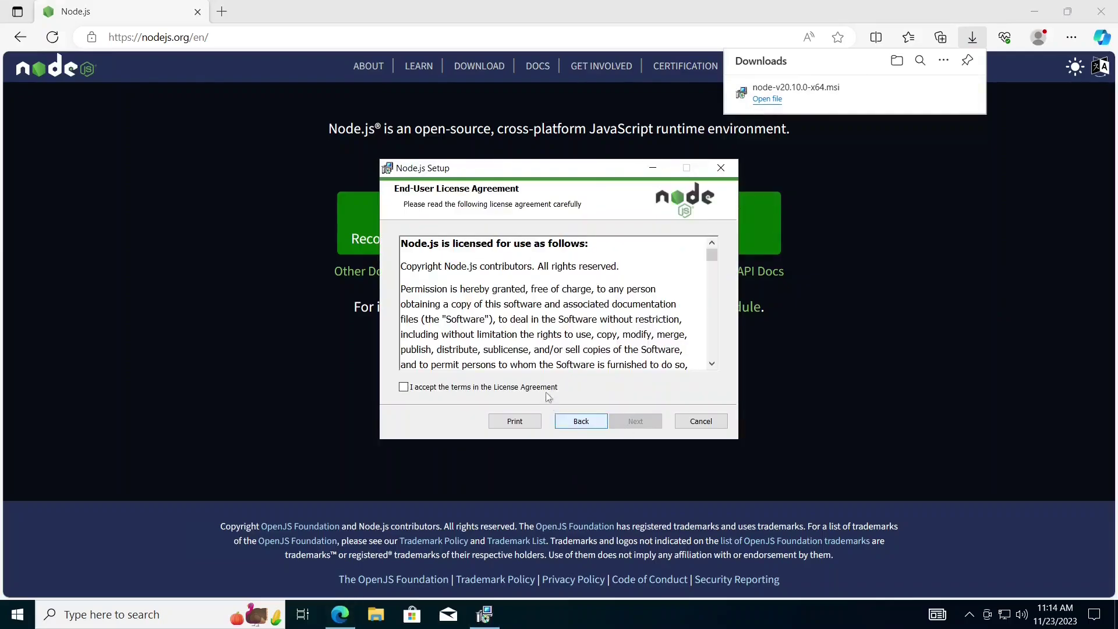
{"action": "left_click", "coordinate": [544, 389]}
{"action": "left_click", "coordinate": [651, 428]}
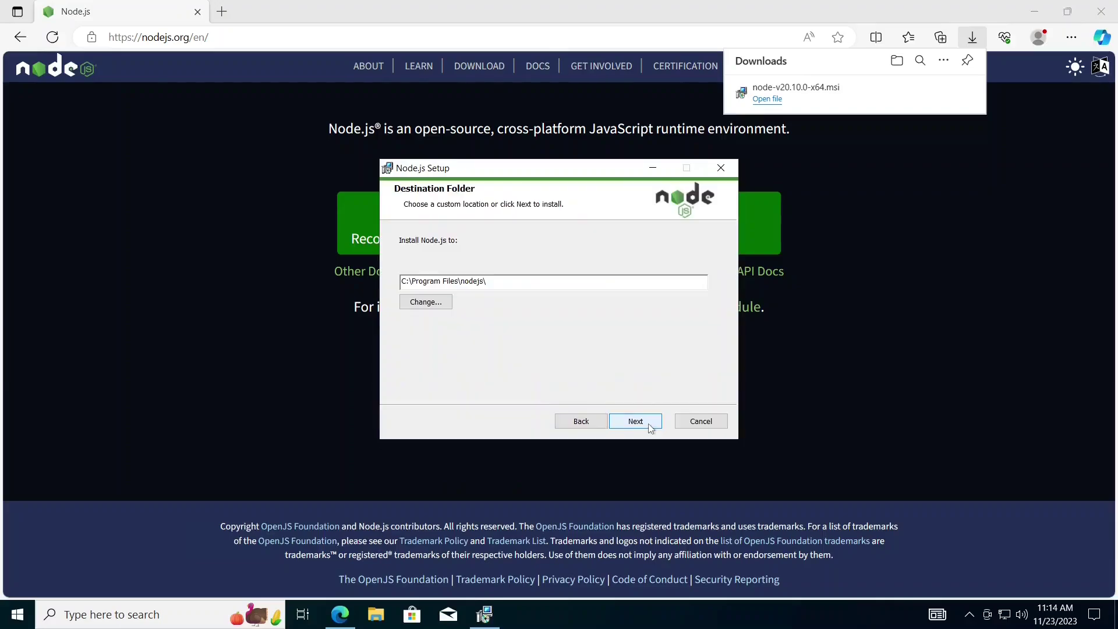
{"action": "left_click", "coordinate": [650, 428]}
{"action": "left_click", "coordinate": [650, 428]}
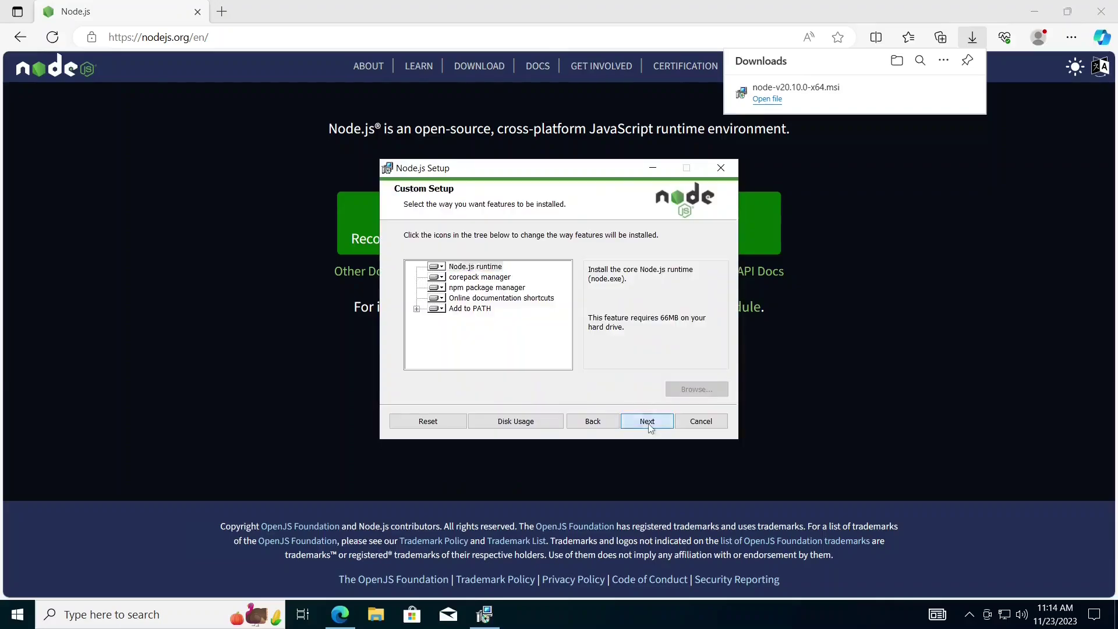
{"action": "left_click", "coordinate": [650, 428]}
{"action": "left_click", "coordinate": [647, 424]}
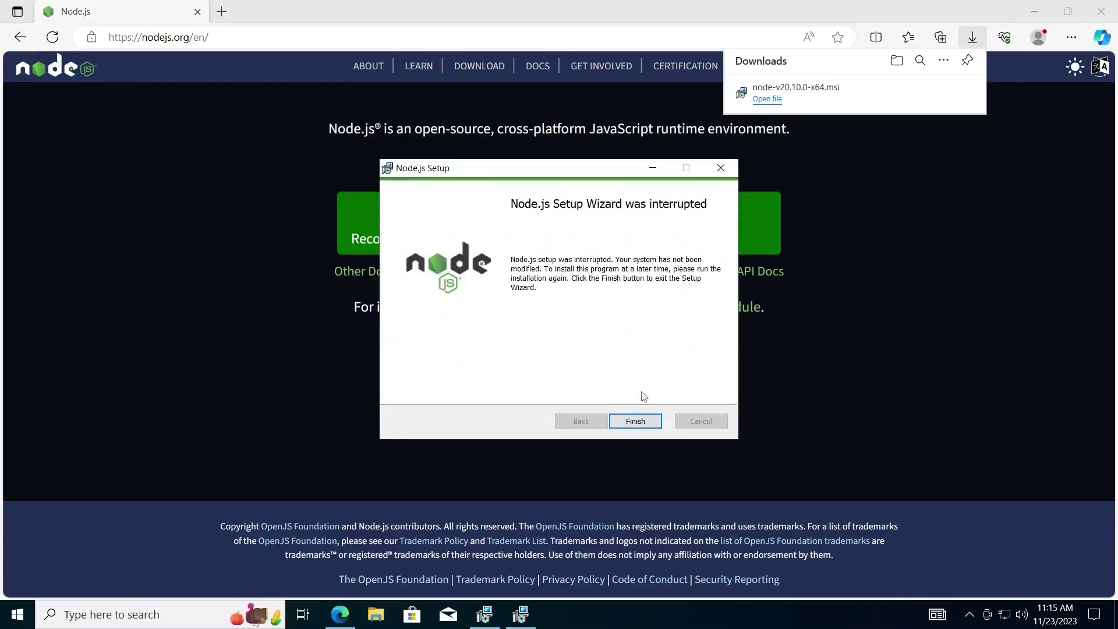
{"action": "left_click", "coordinate": [645, 420]}
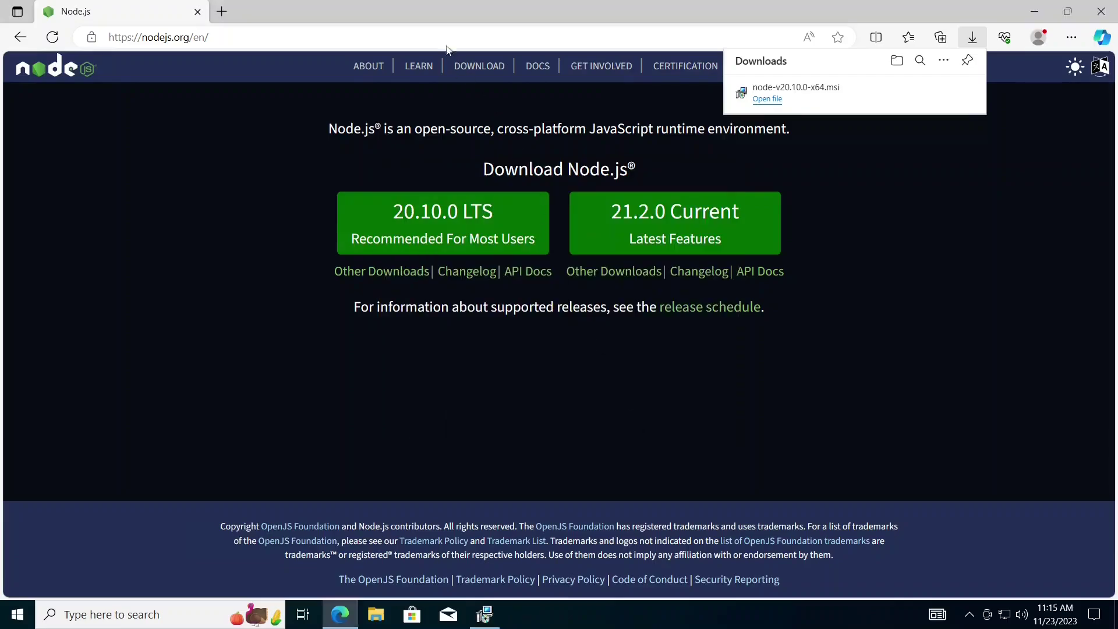
{"action": "key", "text": "ctrl+l"}
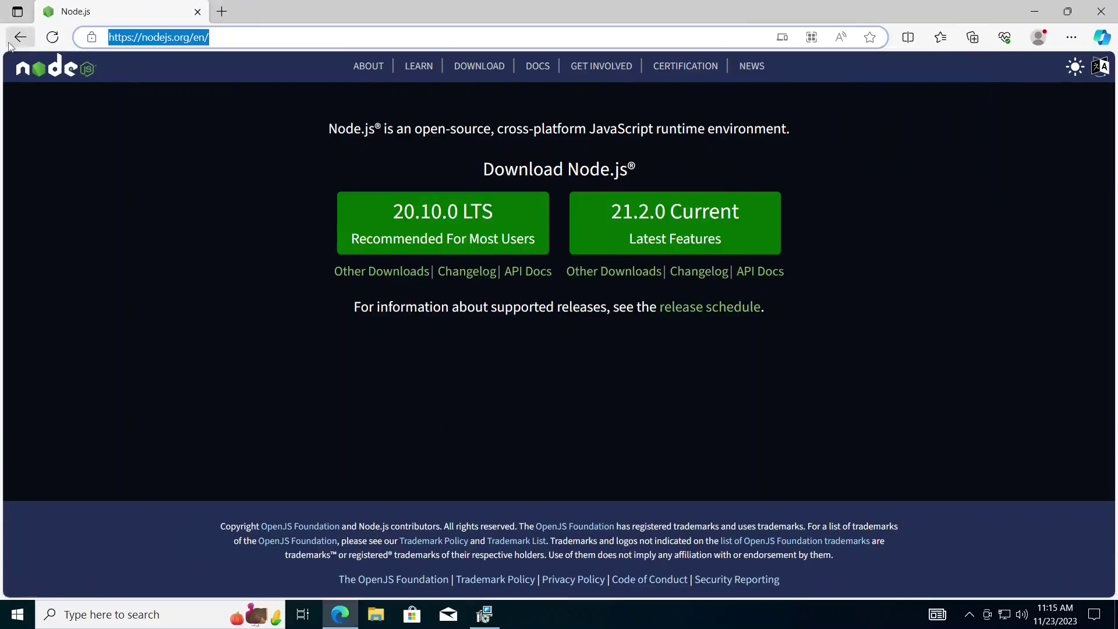
- Search Google for 'angular cli install' and open angular.io's CLI Overview page at Installing Angular CLI
{"action": "left_click", "coordinate": [21, 37]}
{"action": "left_click_drag", "start_coordinate": [244, 95], "coordinate": [130, 90]}
{"action": "type", "text": "anglu"}
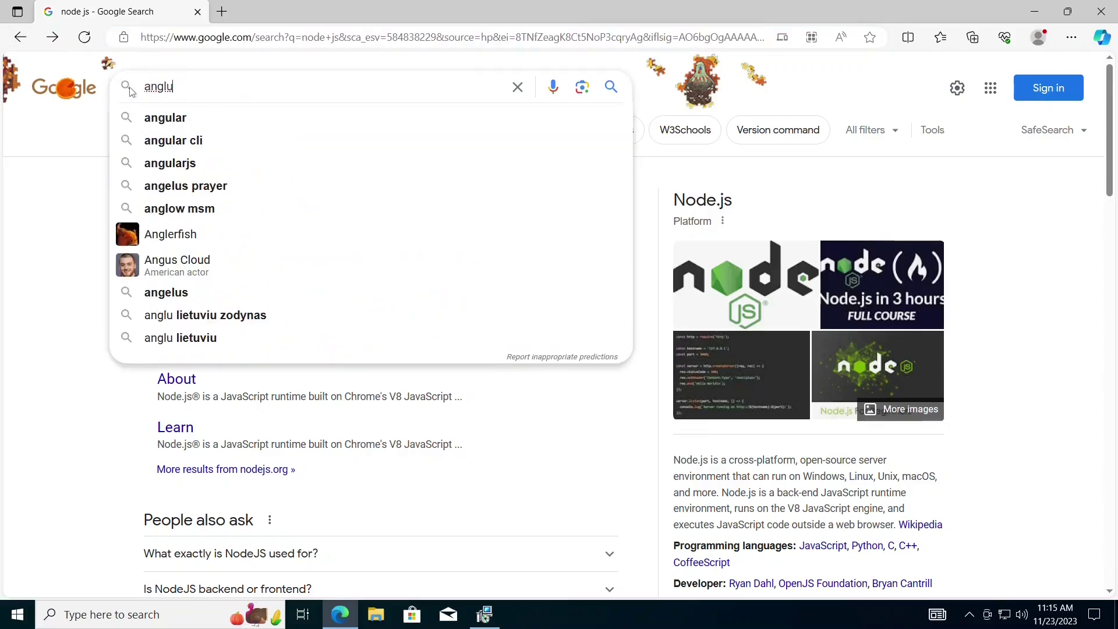
{"action": "type", "text": "a"}
{"action": "key", "text": "BackSpace"}
{"action": "key", "text": "BackSpace"}
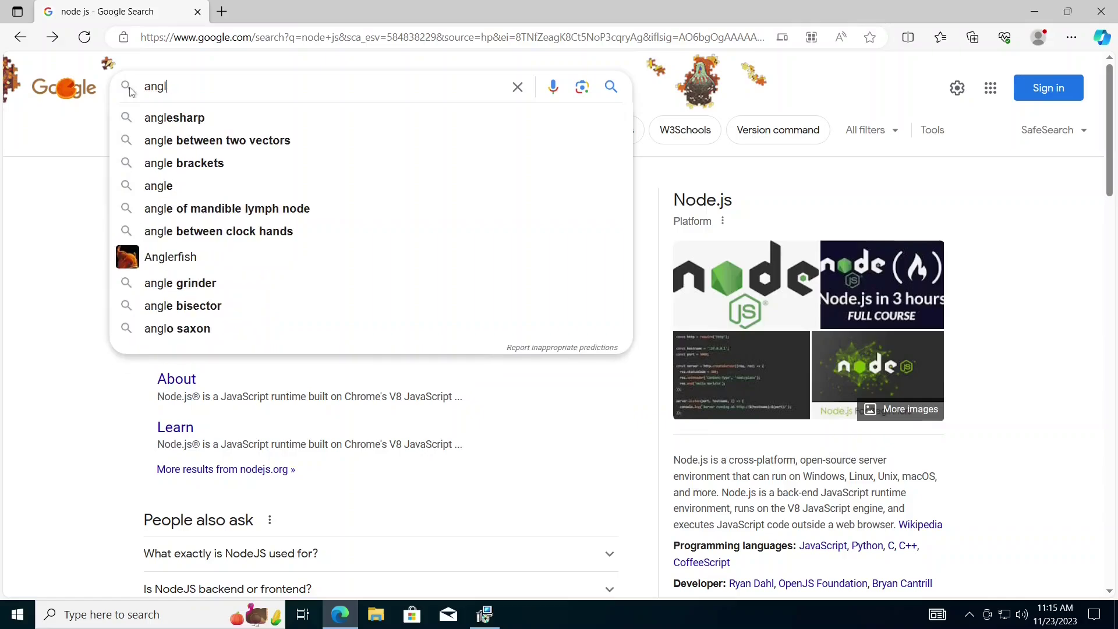
{"action": "type", "text": "ular cli d"}
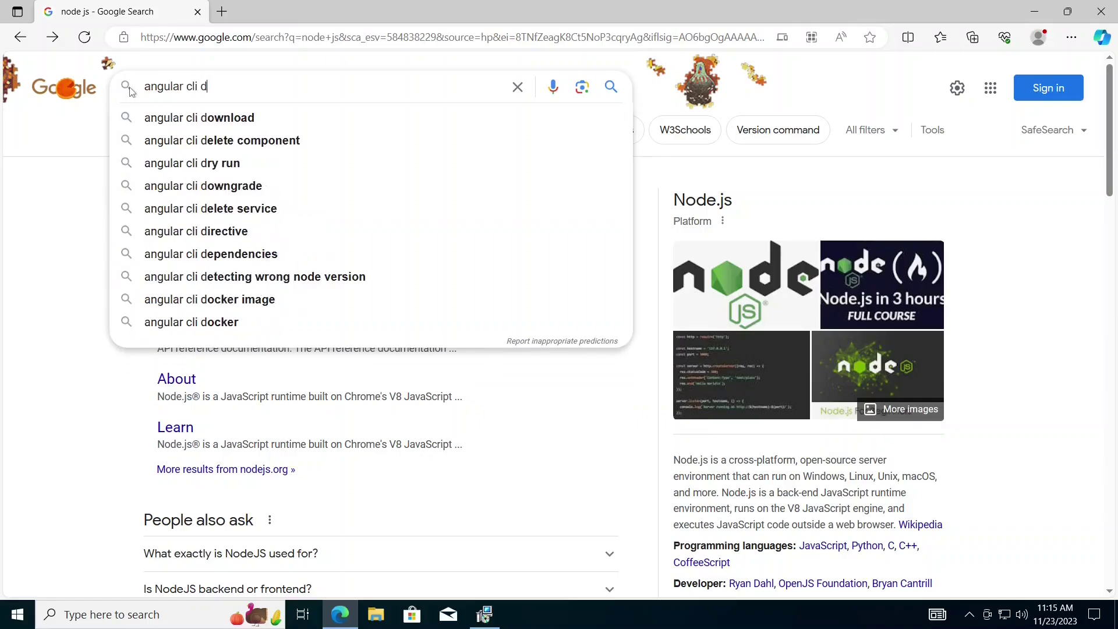
{"action": "key", "text": "BackSpace"}
{"action": "type", "text": "install"}
{"action": "key", "text": "Return"}
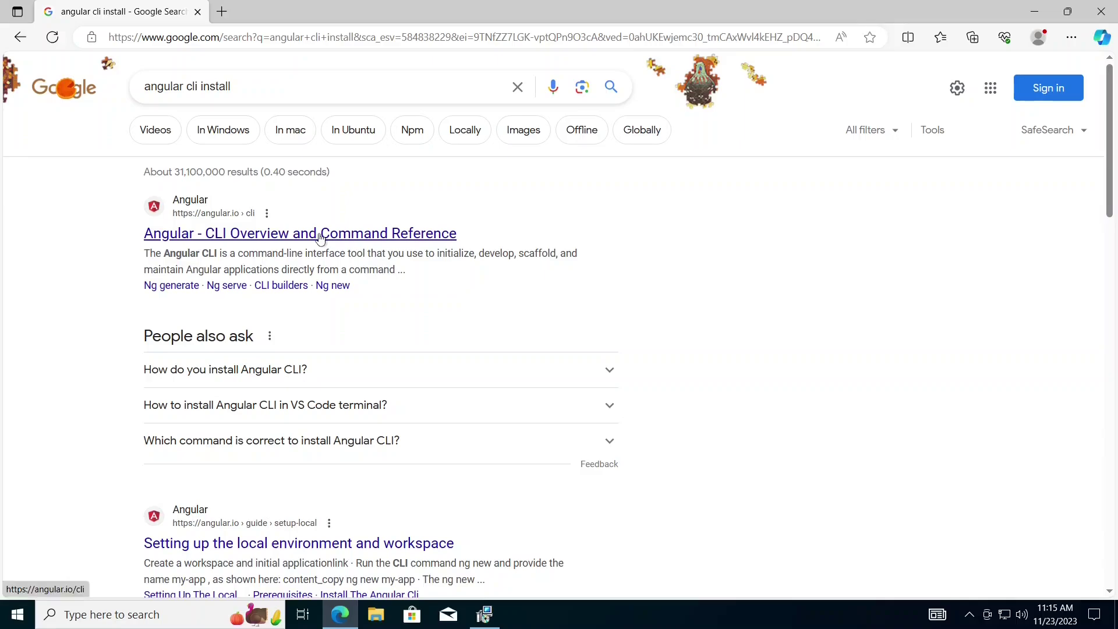
{"action": "left_click", "coordinate": [320, 233]}
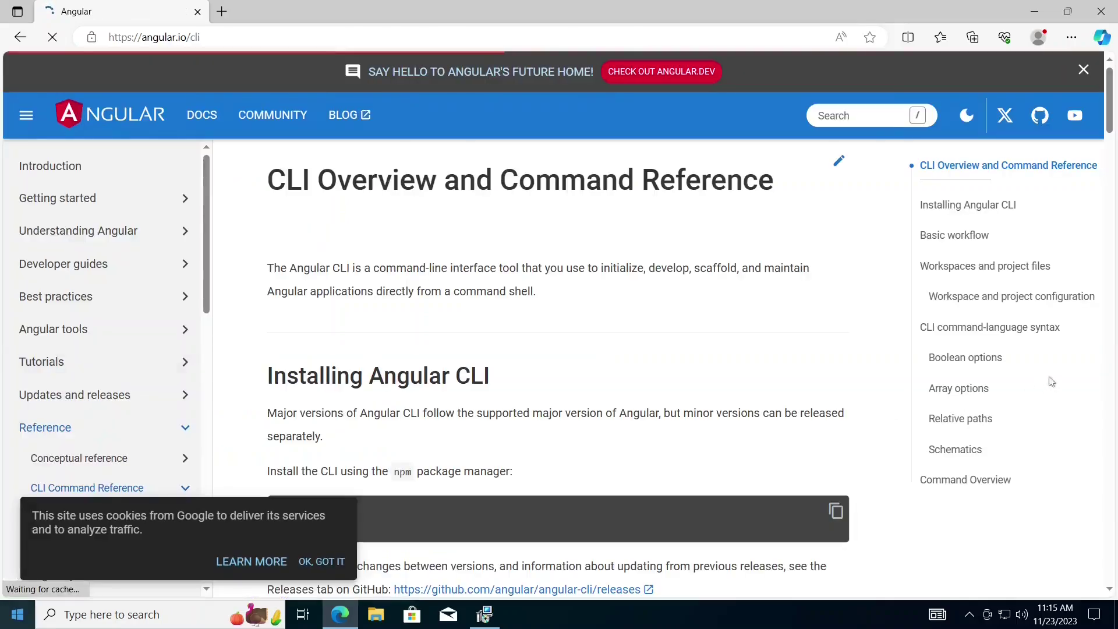
{"action": "scroll", "coordinate": [786, 352], "scroll_direction": "down", "scroll_amount": 1}
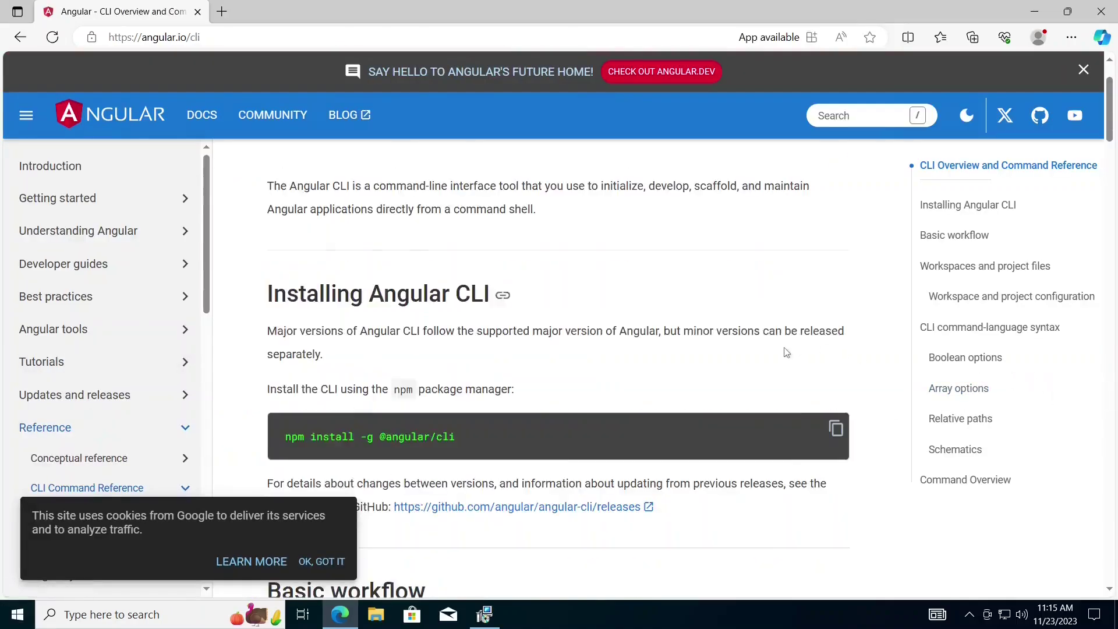
{"action": "scroll", "coordinate": [787, 352], "scroll_direction": "down", "scroll_amount": 2}
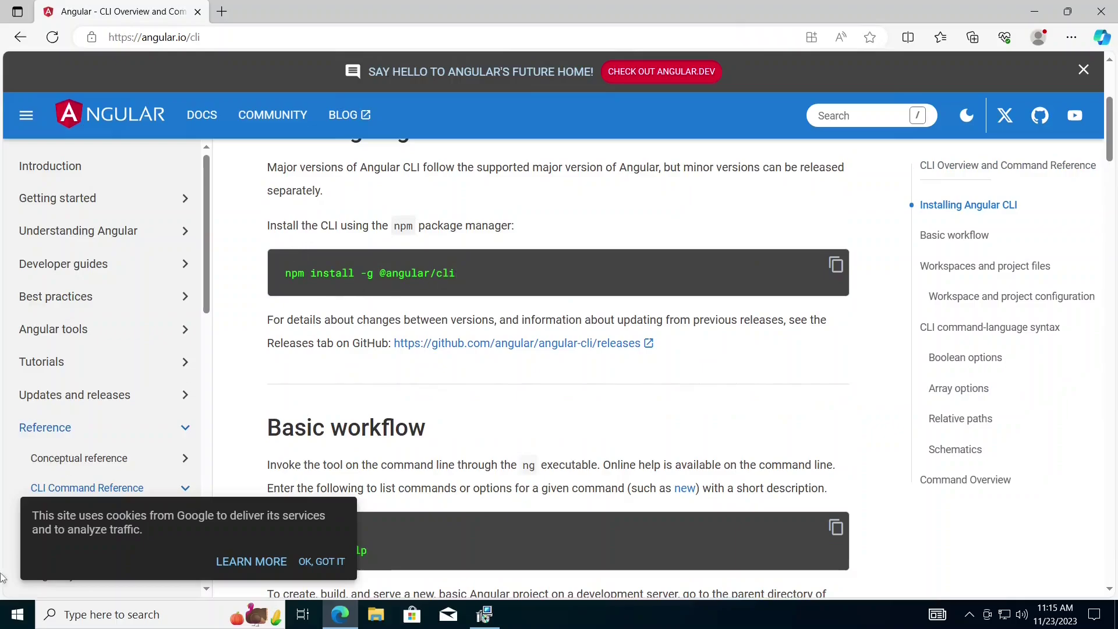
{"action": "left_click", "coordinate": [17, 615]}
- Launch Command Prompt and snap it to the right half beside Edge
{"action": "type", "text": "com"}
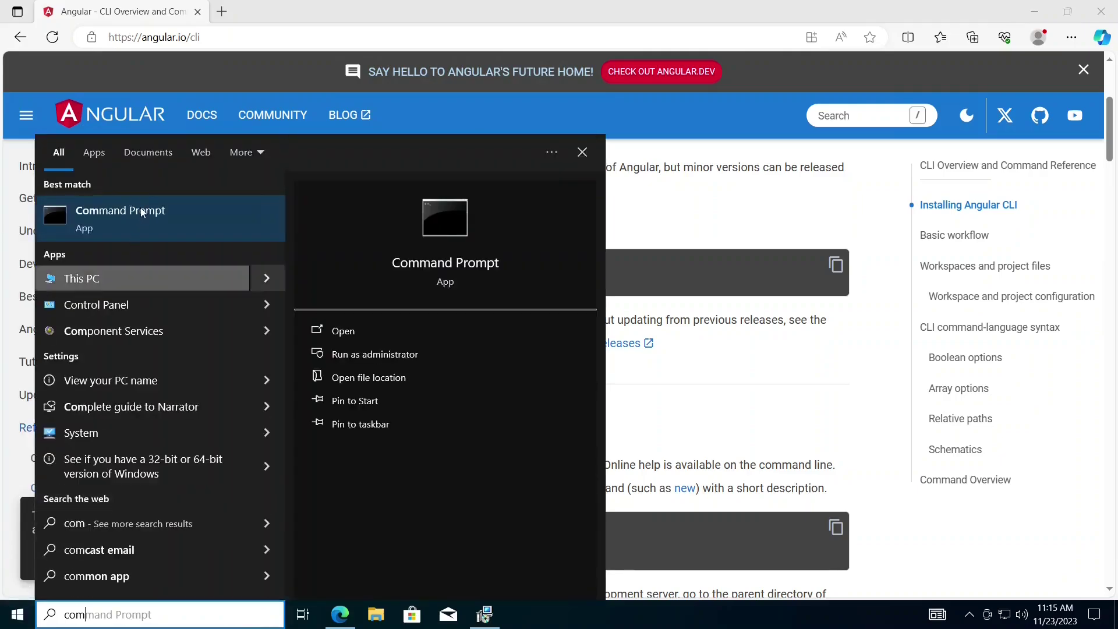
{"action": "left_click", "coordinate": [143, 213], "text": "ctrl+shift"}
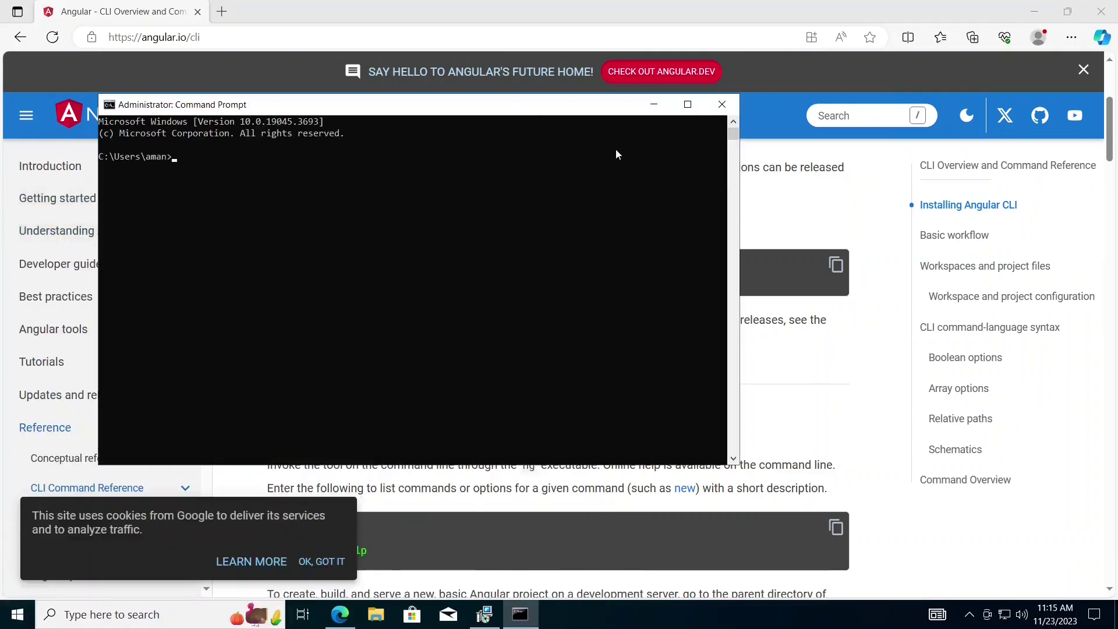
{"action": "left_click_drag", "start_coordinate": [339, 104], "coordinate": [670, 221]}
{"action": "scroll", "coordinate": [668, 224], "scroll_direction": "up", "scroll_amount": 2}
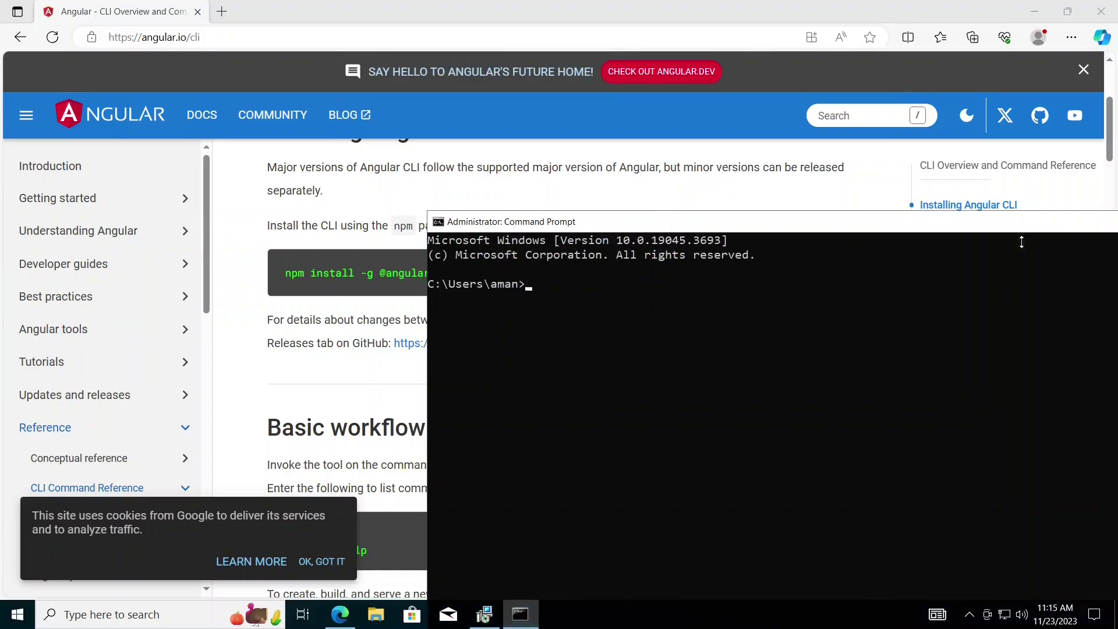
{"action": "left_click_drag", "start_coordinate": [977, 232], "coordinate": [986, 253]}
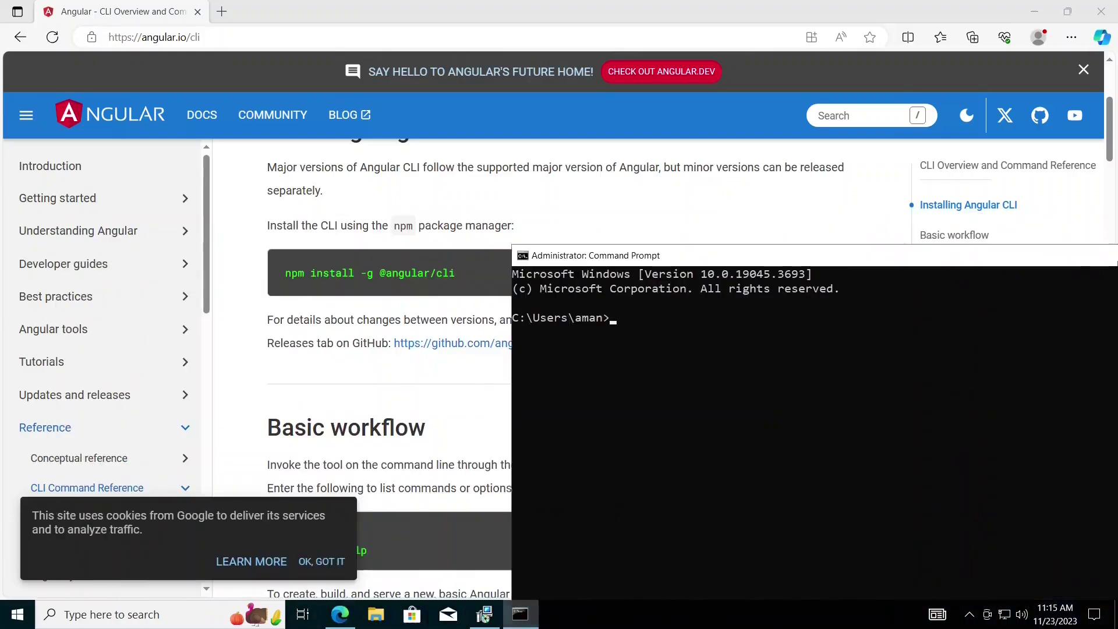
{"action": "key", "text": "super+Right"}
{"action": "left_click", "coordinate": [365, 260]}
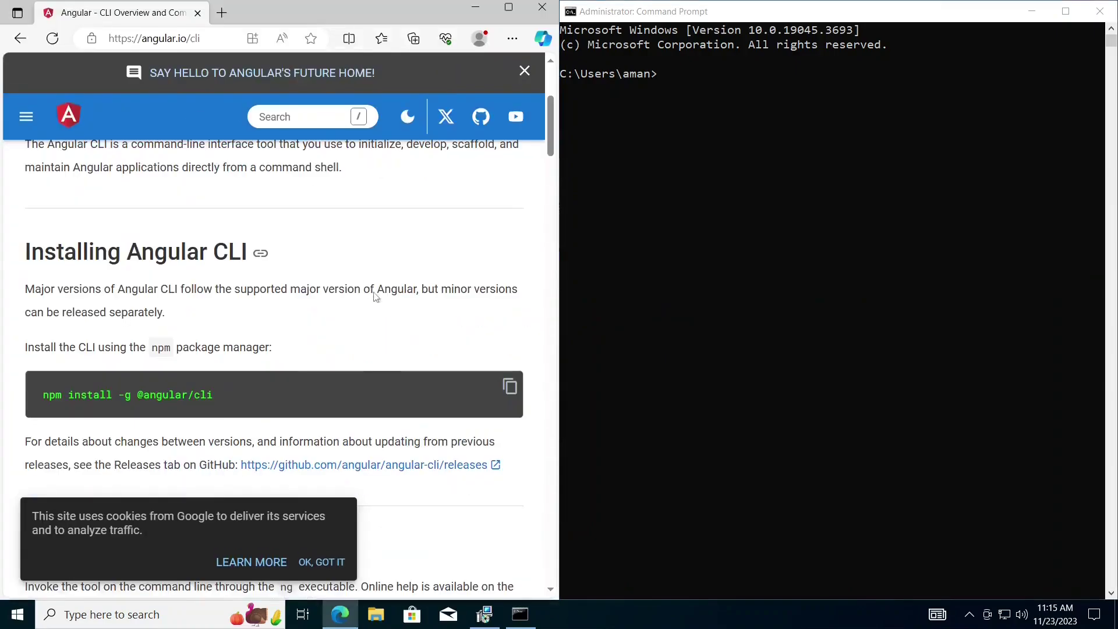
{"action": "left_click", "coordinate": [508, 387]}
{"action": "right_click", "coordinate": [660, 217]}
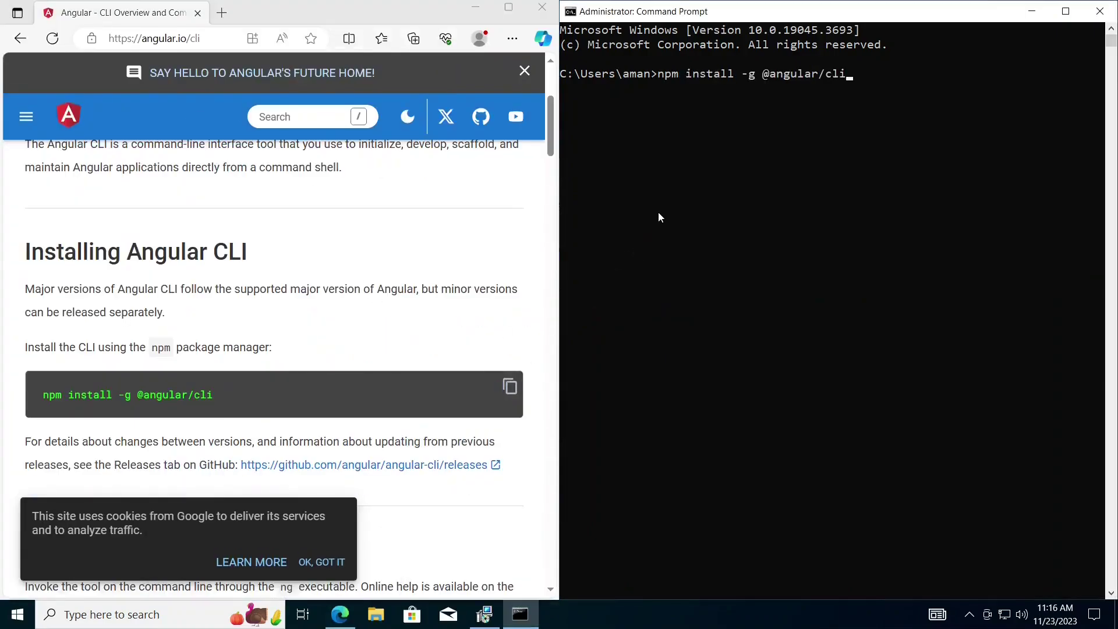
{"action": "key", "text": "Return"}
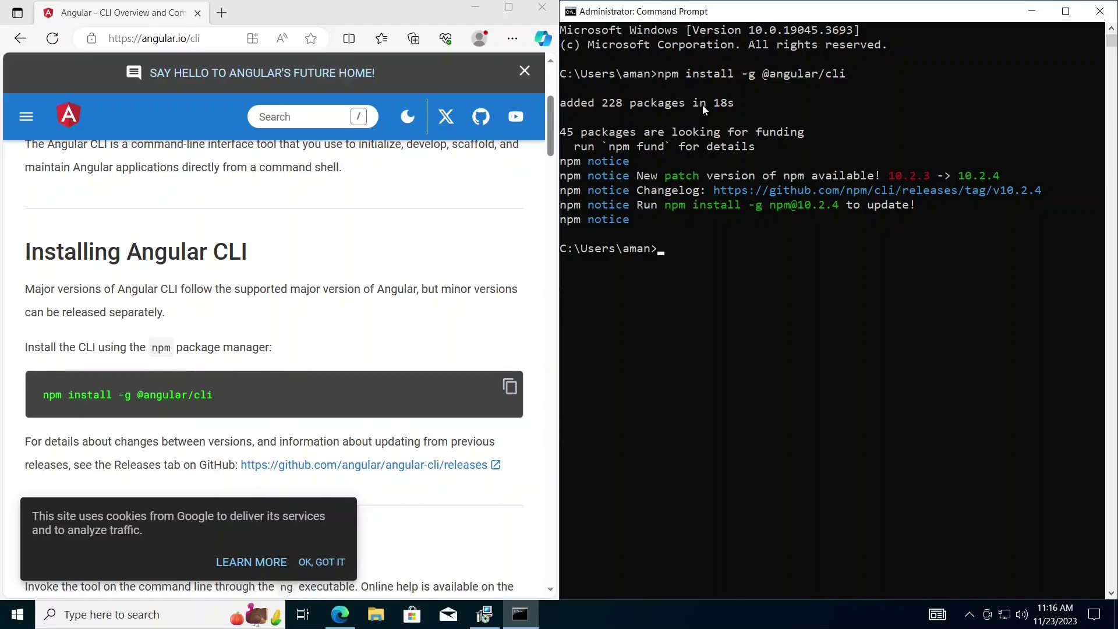
- Run ng version, answer y, and confirm Angular CLI 17.0.3 on Node 20.10.0
{"action": "left_click", "coordinate": [730, 280]}
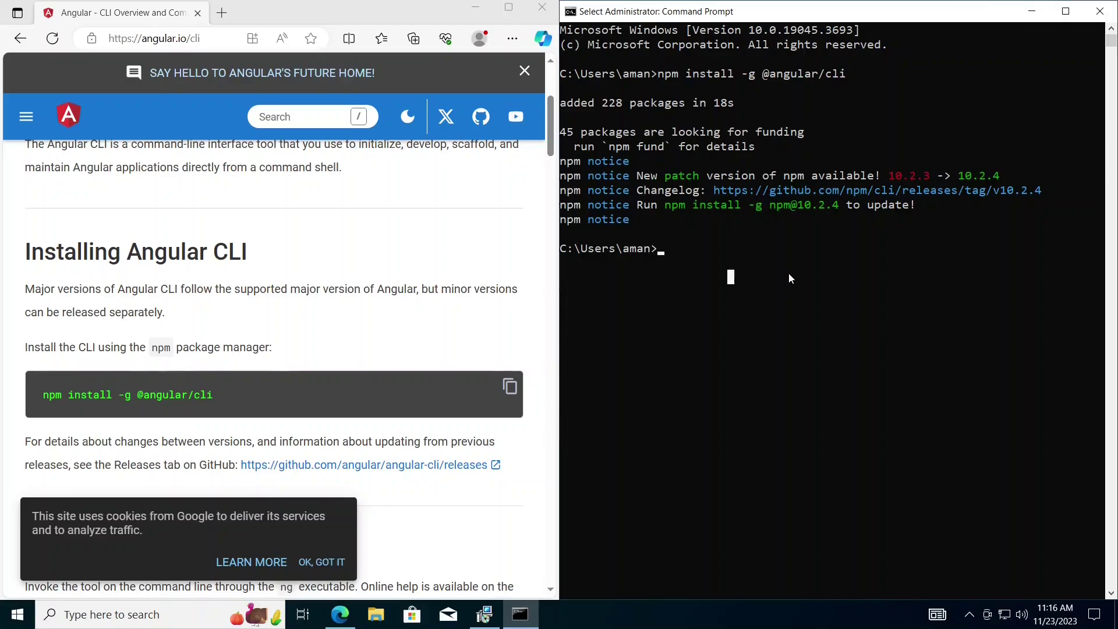
{"action": "type", "text": "ng version"}
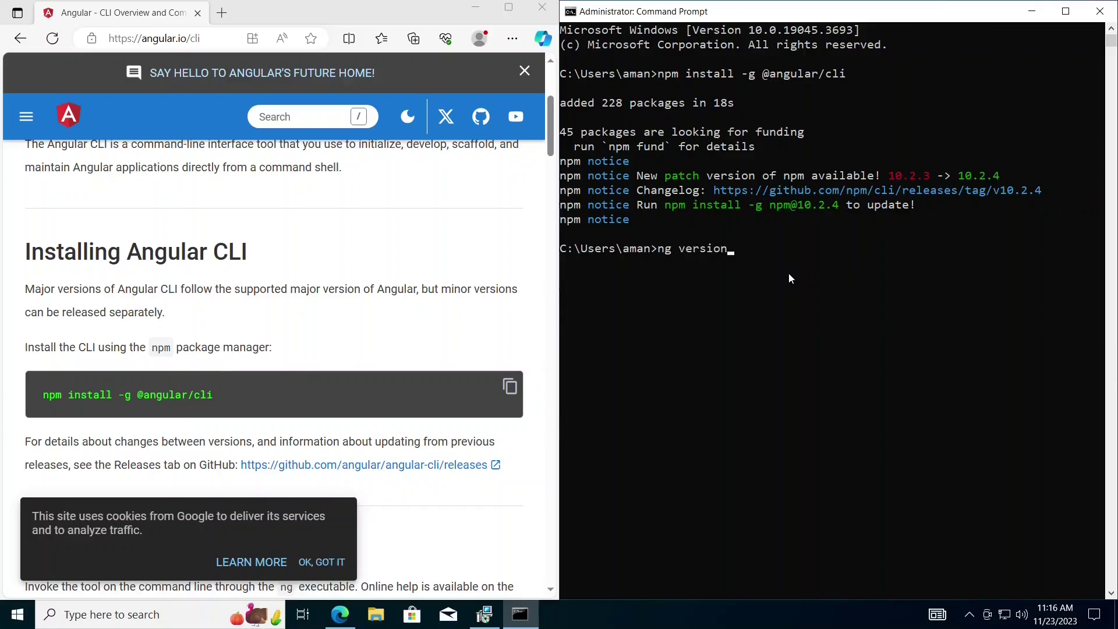
{"action": "key", "text": "Return"}
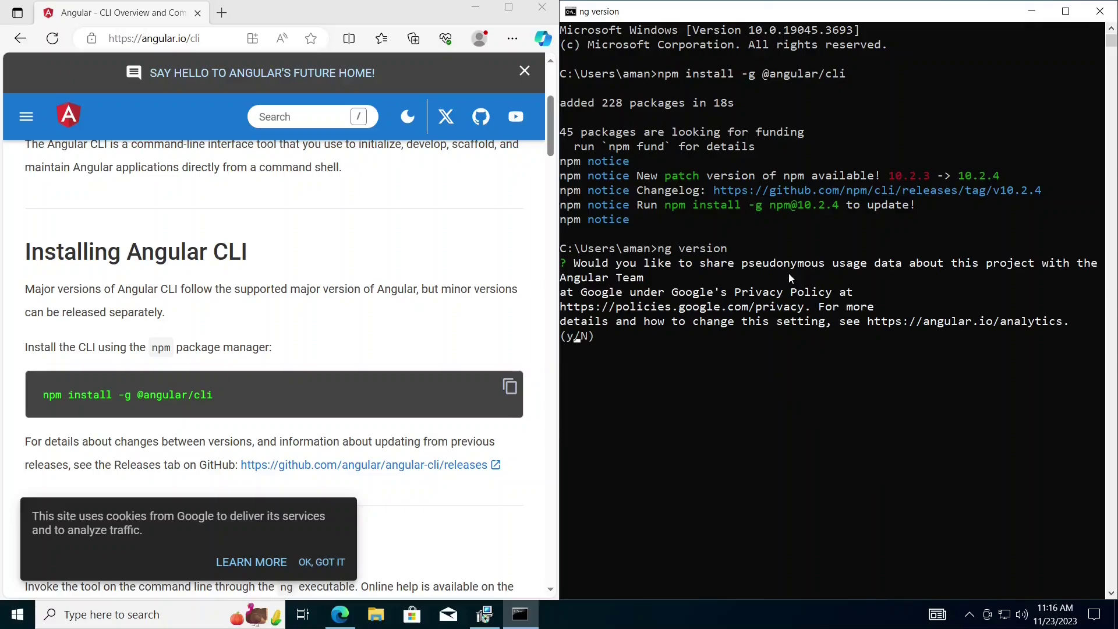
{"action": "type", "text": "y"}
{"action": "key", "text": "Return"}
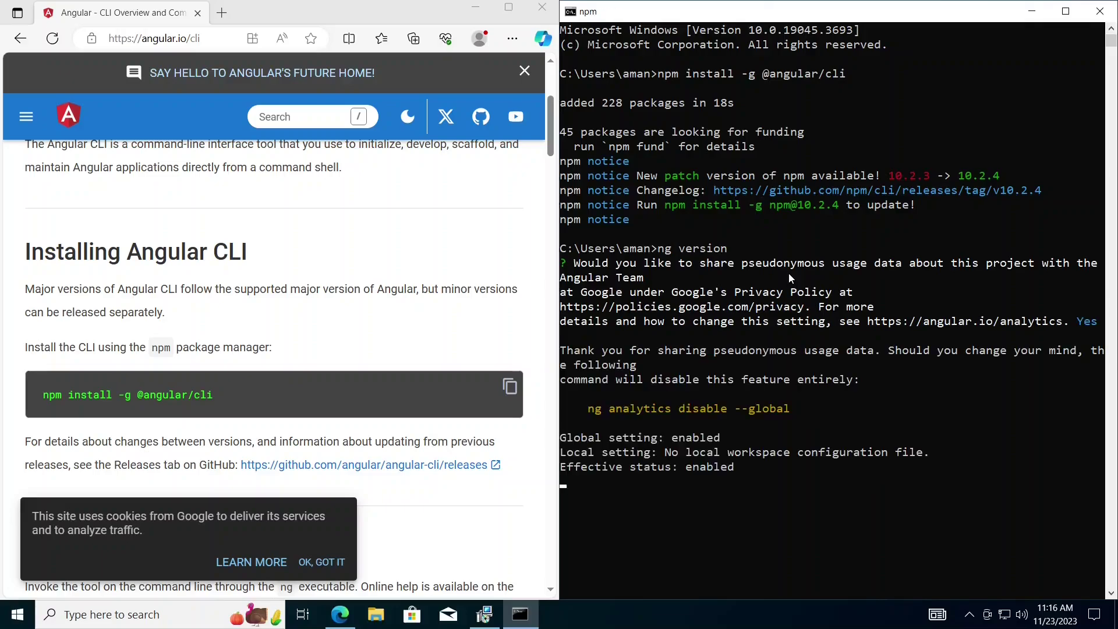
{"action": "scroll", "coordinate": [812, 315], "scroll_direction": "down", "scroll_amount": 1}
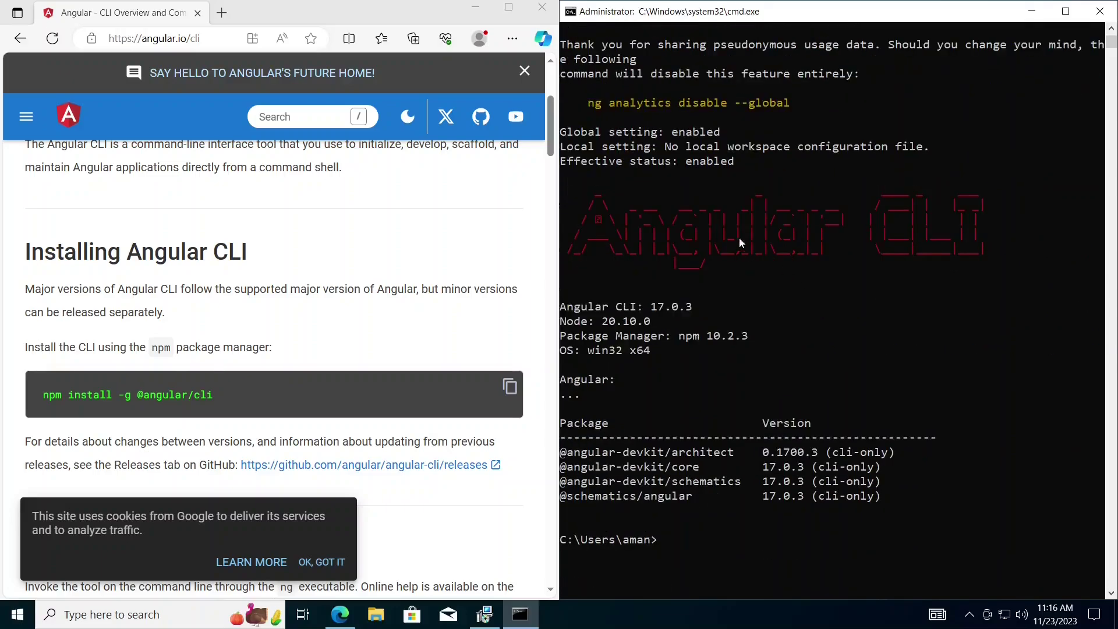
{"action": "left_click", "coordinate": [1066, 11]}
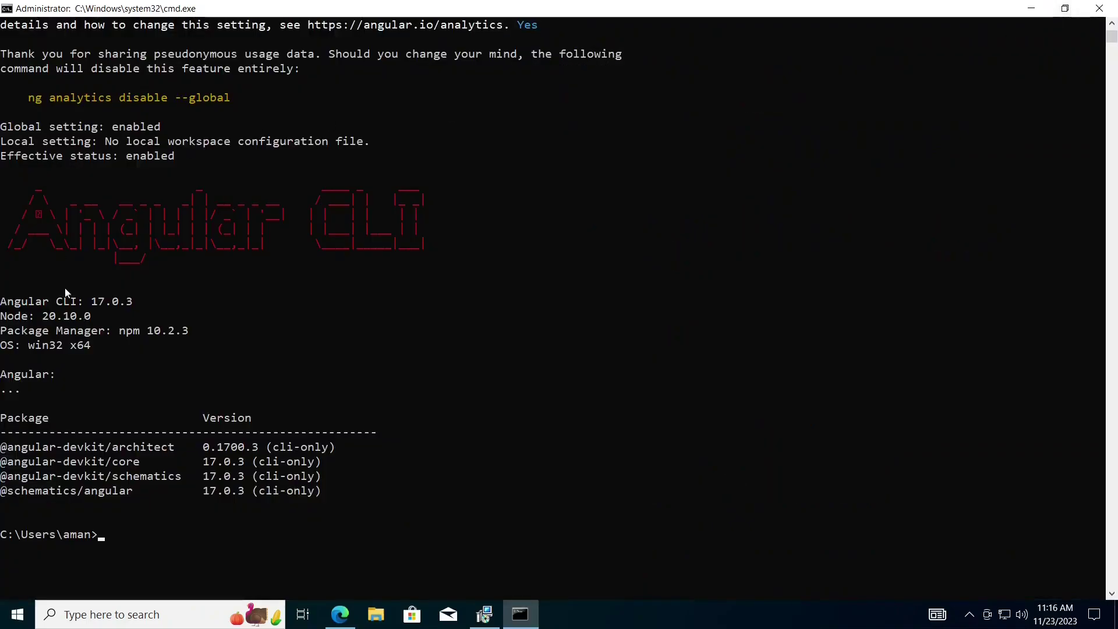
{"action": "left_click_drag", "start_coordinate": [2, 306], "coordinate": [91, 321]}
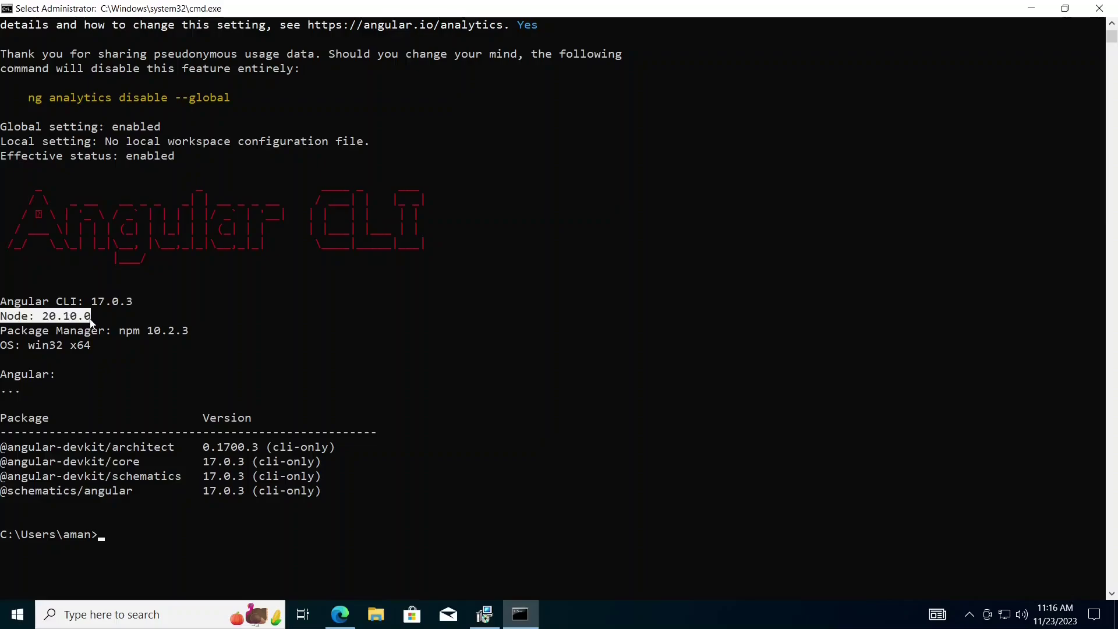
{"action": "left_click", "coordinate": [90, 318]}
{"action": "left_click", "coordinate": [103, 317]}
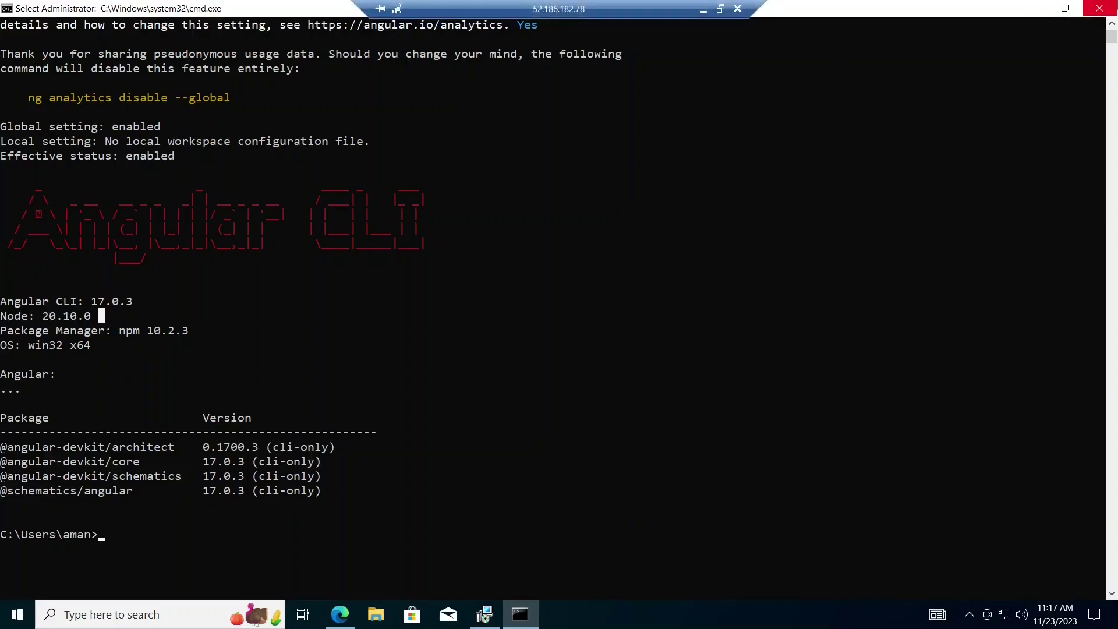
- Close Command Prompt, the Node.js setup wizard and the Edge browser
{"action": "left_click", "coordinate": [1097, 10]}
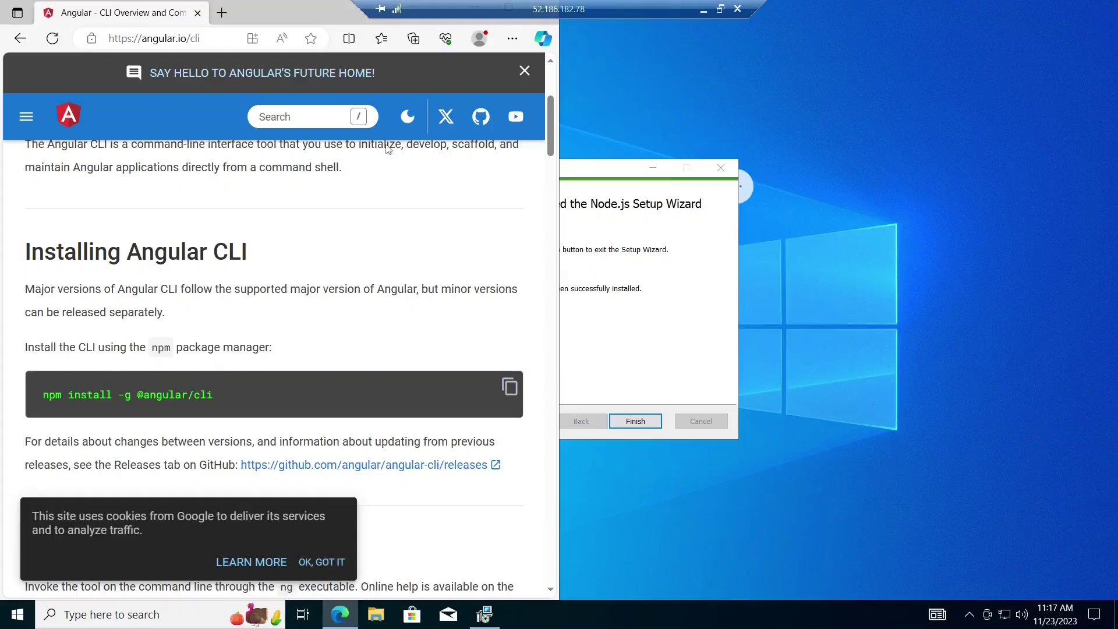
{"action": "left_click", "coordinate": [623, 424]}
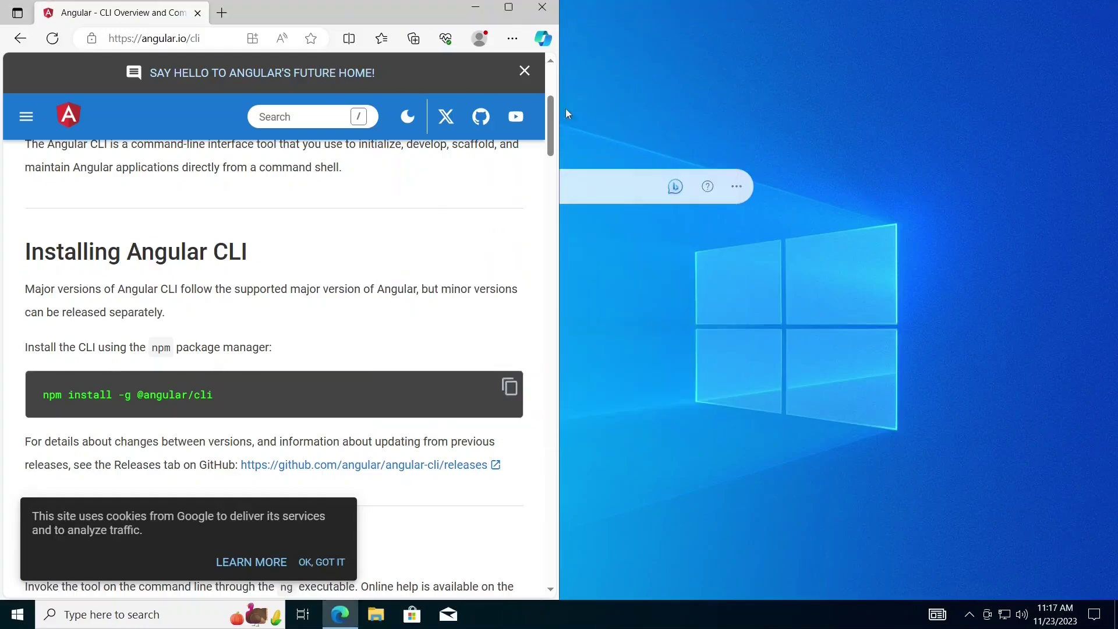
{"action": "left_click", "coordinate": [542, 16]}
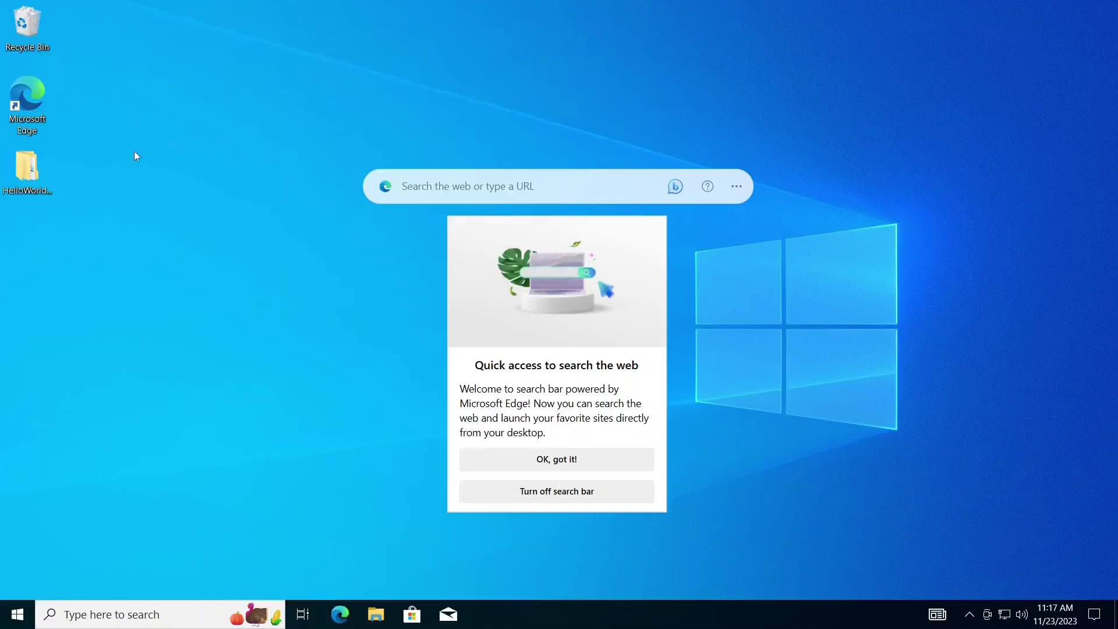
- Open the desktop HelloWorld-AngularApplication folder and launch cmd from its address bar
{"action": "double_click", "coordinate": [12, 185]}
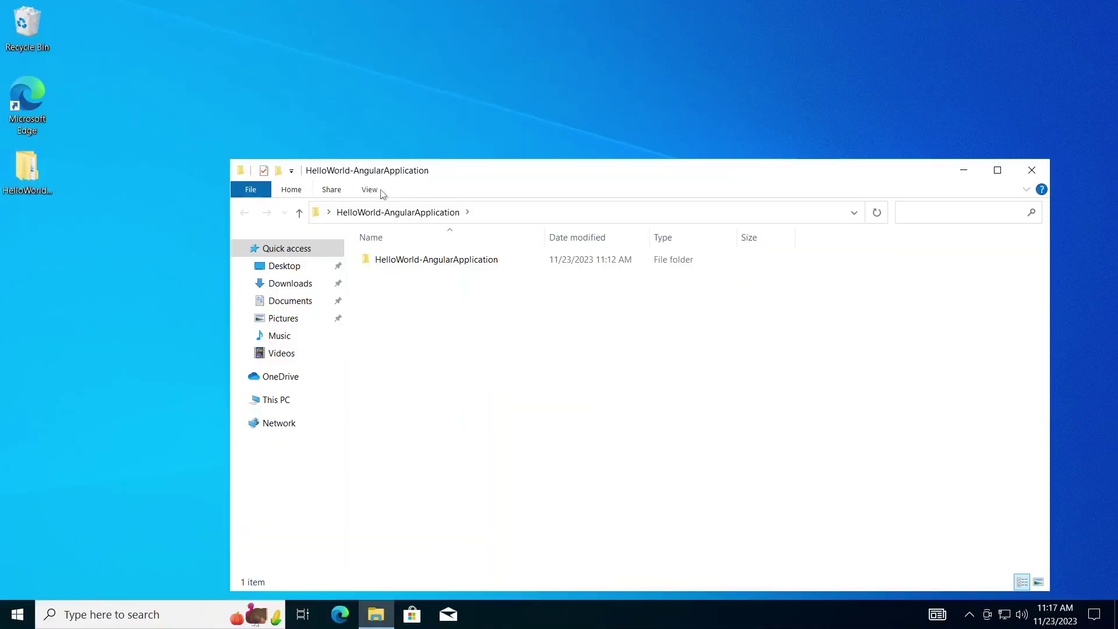
{"action": "double_click", "coordinate": [445, 260]}
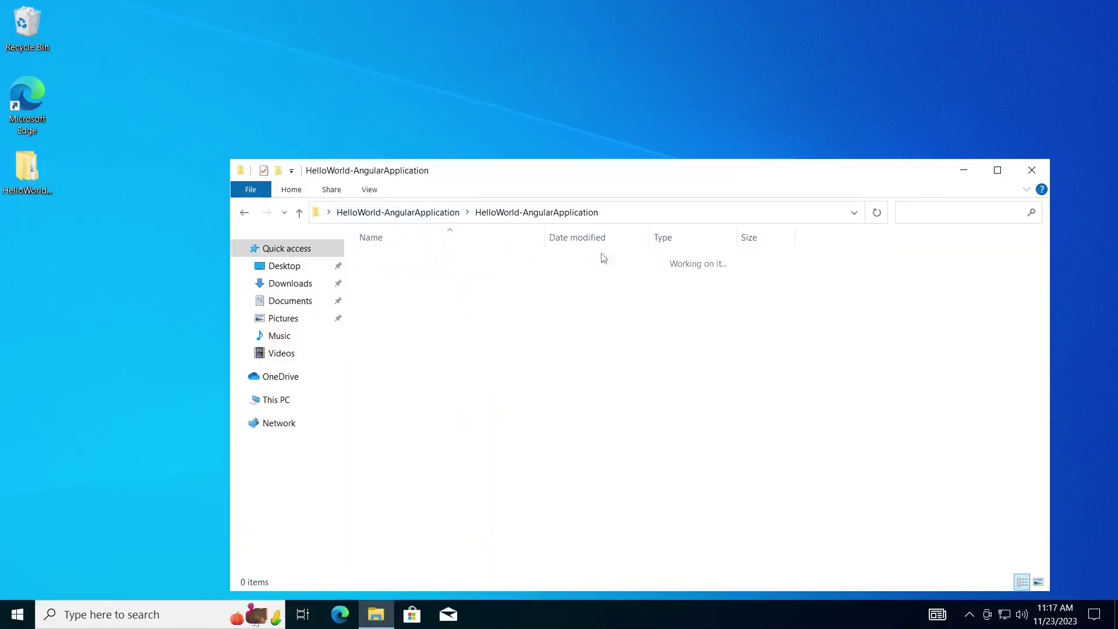
{"action": "left_click", "coordinate": [1007, 176]}
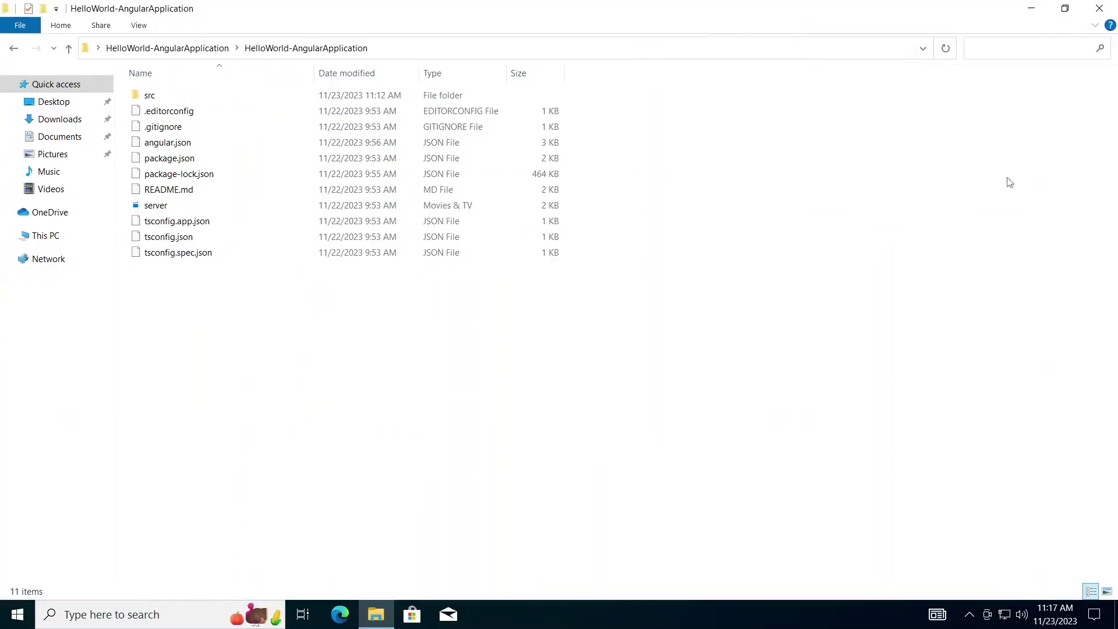
{"action": "left_click", "coordinate": [701, 51]}
{"action": "type", "text": "cmd"}
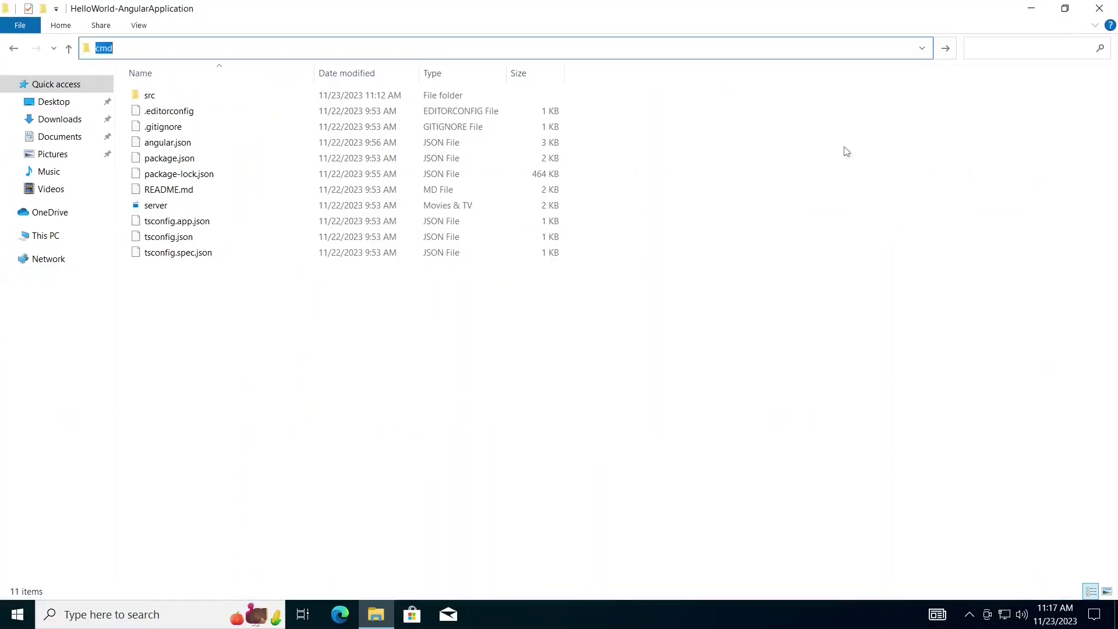
{"action": "key", "text": "Return"}
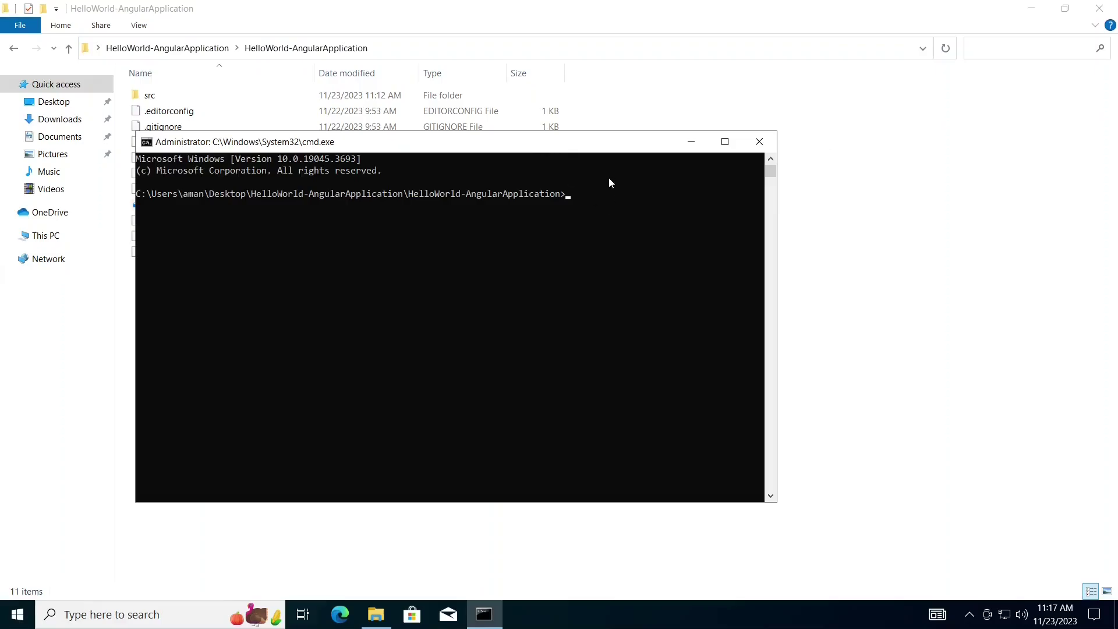
- Snap the command prompt right and the project folder left, then list the folder with dir
{"action": "left_click_drag", "start_coordinate": [604, 147], "coordinate": [1117, 146]}
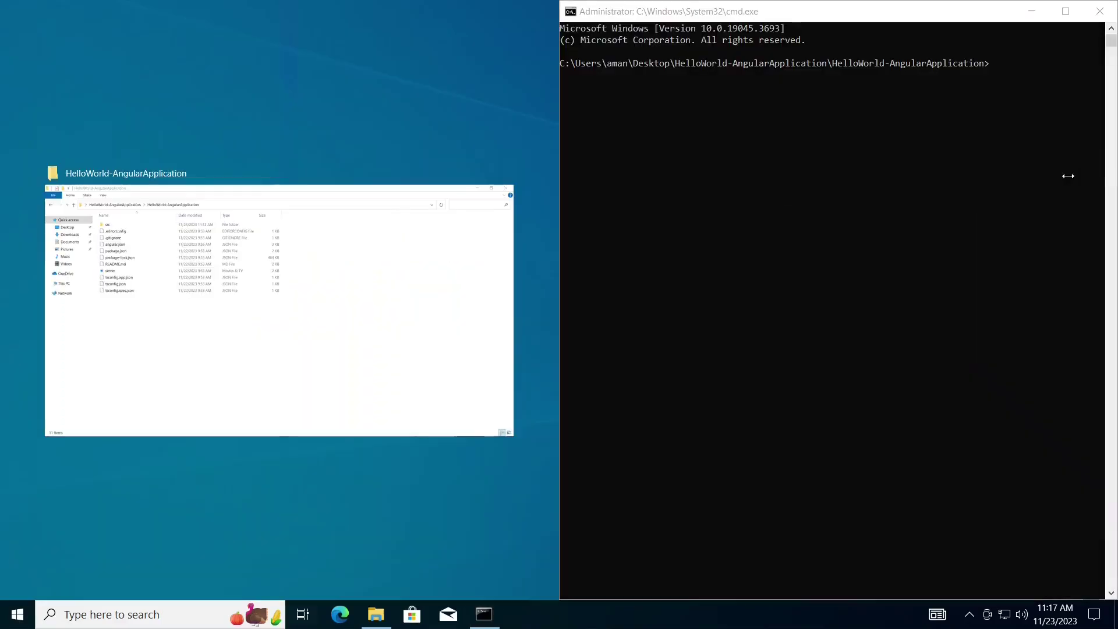
{"action": "left_click", "coordinate": [421, 275]}
{"action": "scroll", "coordinate": [898, 270], "scroll_direction": "up", "scroll_amount": 2}
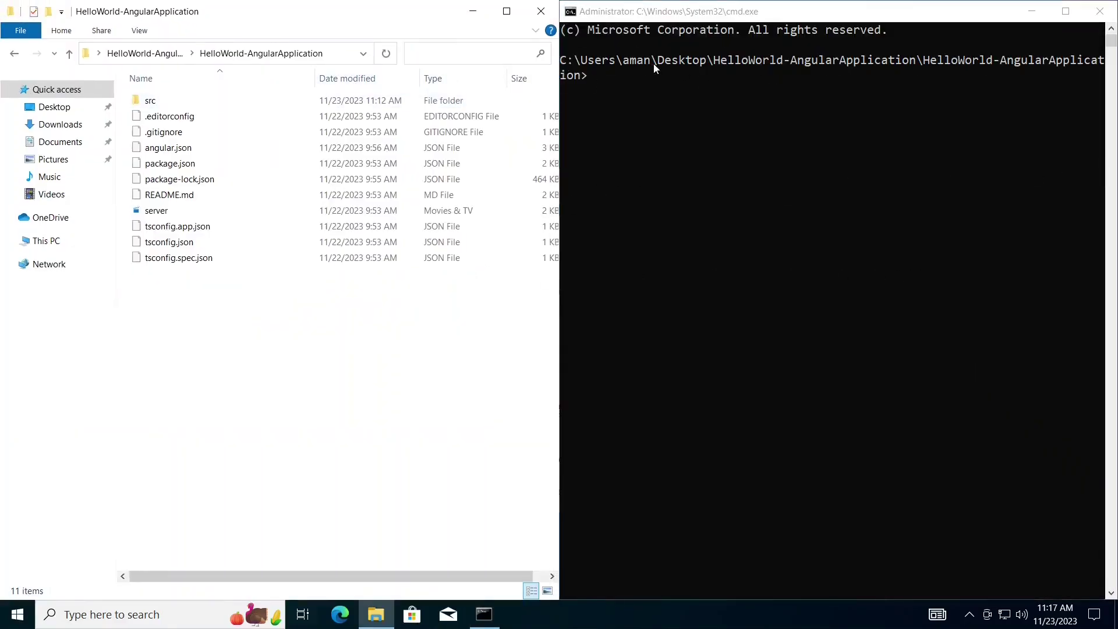
{"action": "left_click", "coordinate": [670, 67]}
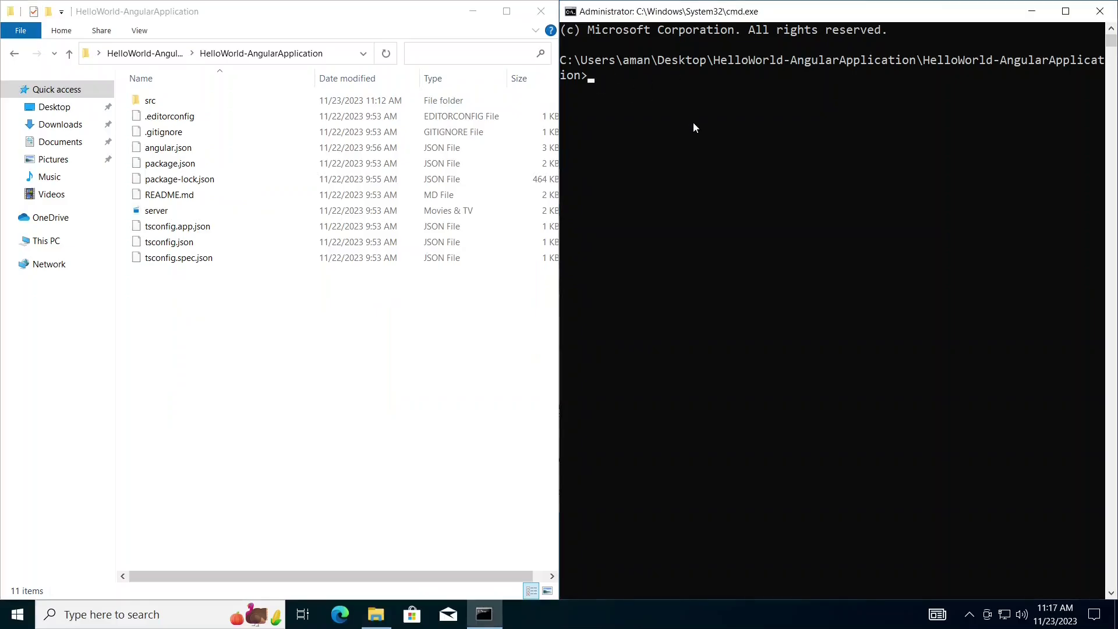
{"action": "type", "text": "dir"}
{"action": "key", "text": "Return"}
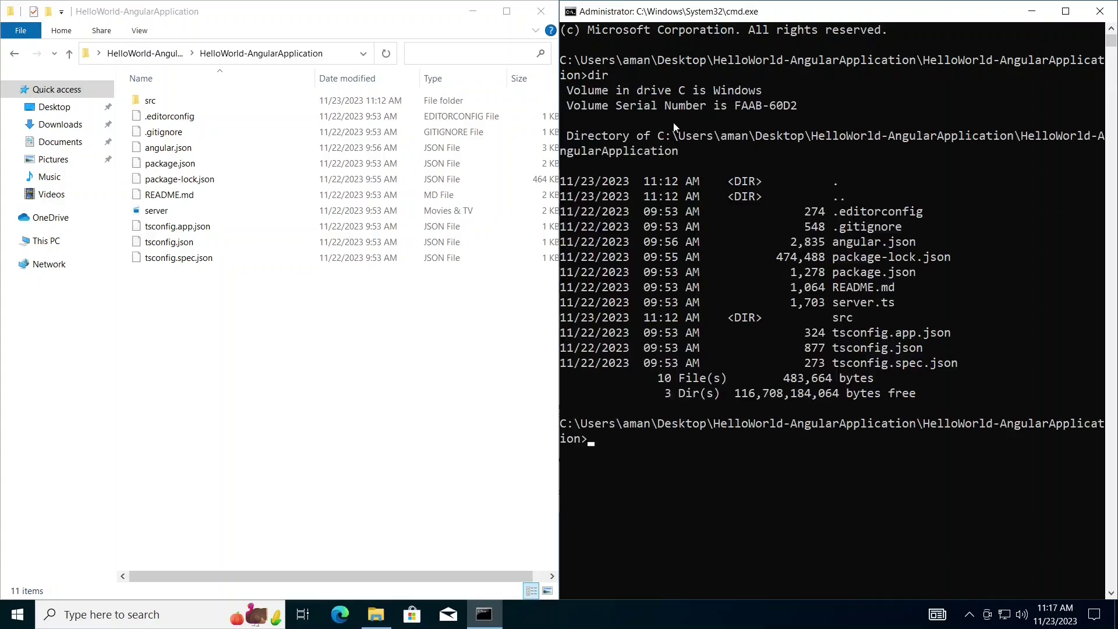
{"action": "left_click_drag", "start_coordinate": [829, 211], "coordinate": [743, 410]}
{"action": "left_click", "coordinate": [774, 431]}
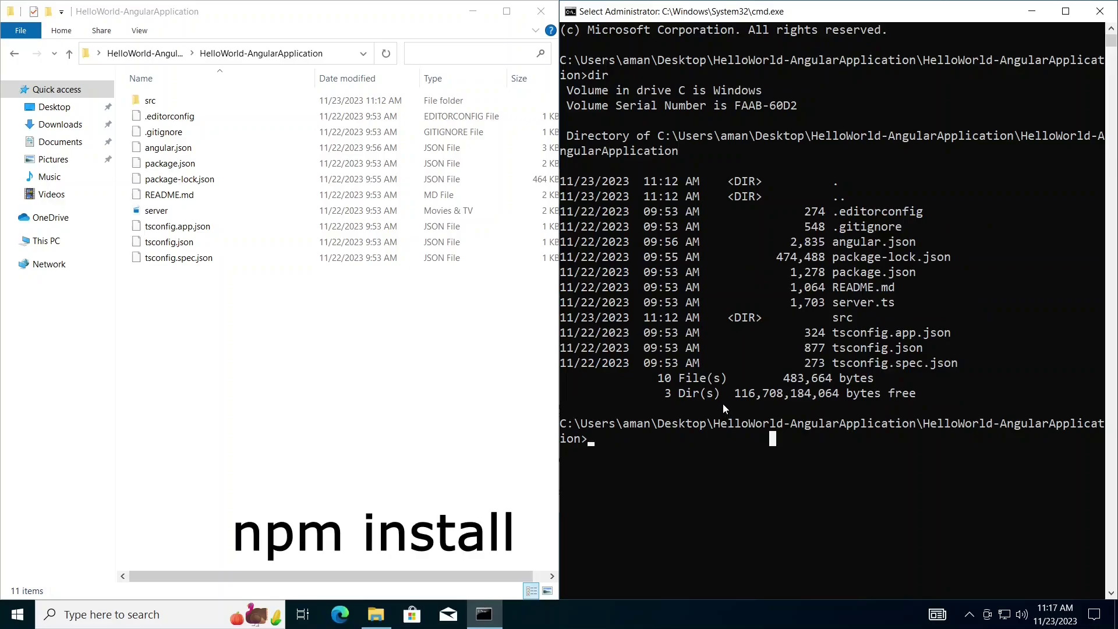
- Run npm install in the project folder, adding 989 packages and node_modules
{"action": "type", "text": "npm install"}
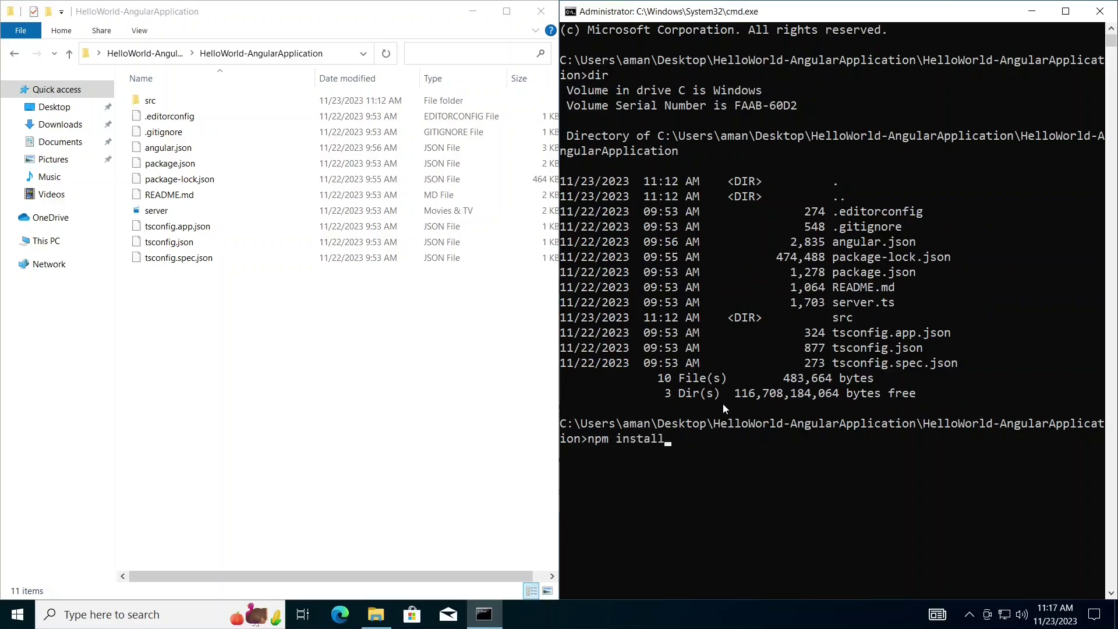
{"action": "key", "text": "Return"}
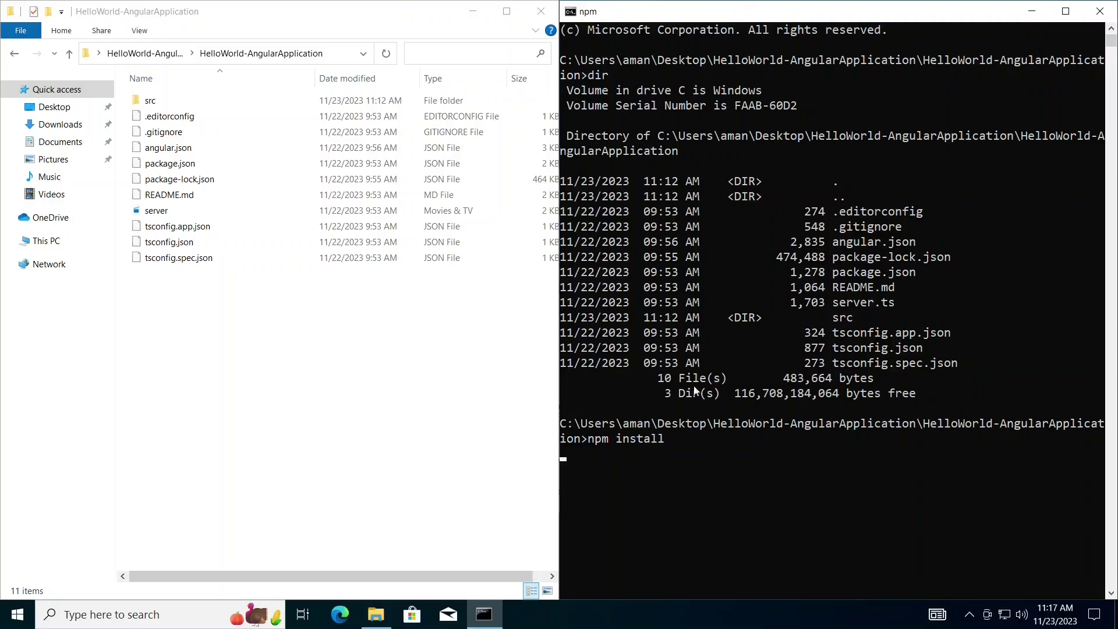
{"action": "left_click", "coordinate": [287, 299]}
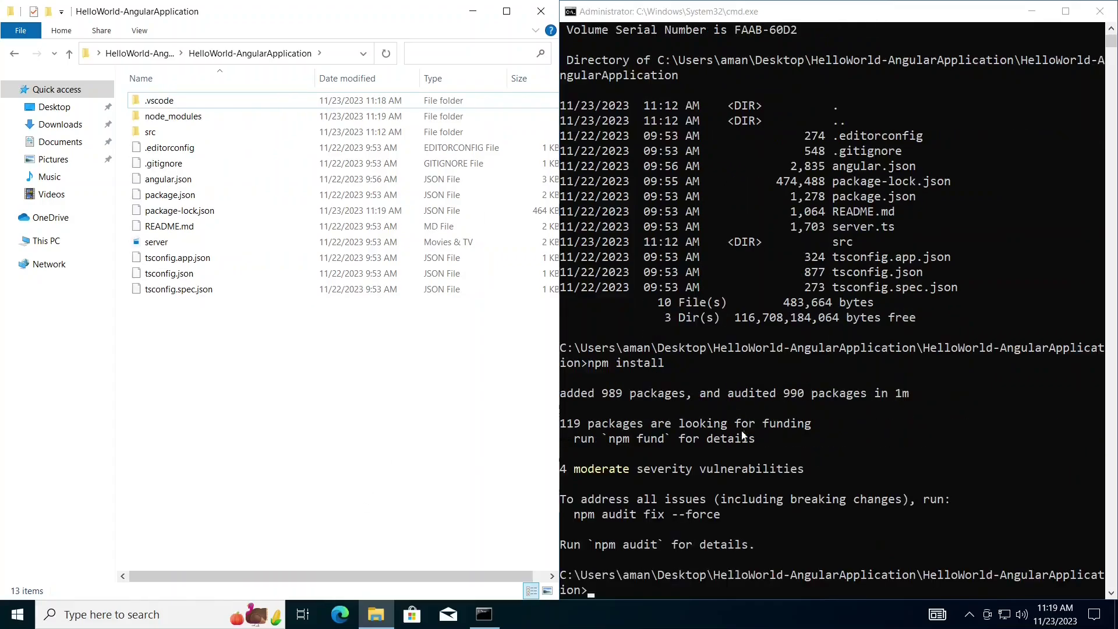
{"action": "scroll", "coordinate": [759, 457], "scroll_direction": "down", "scroll_amount": 1}
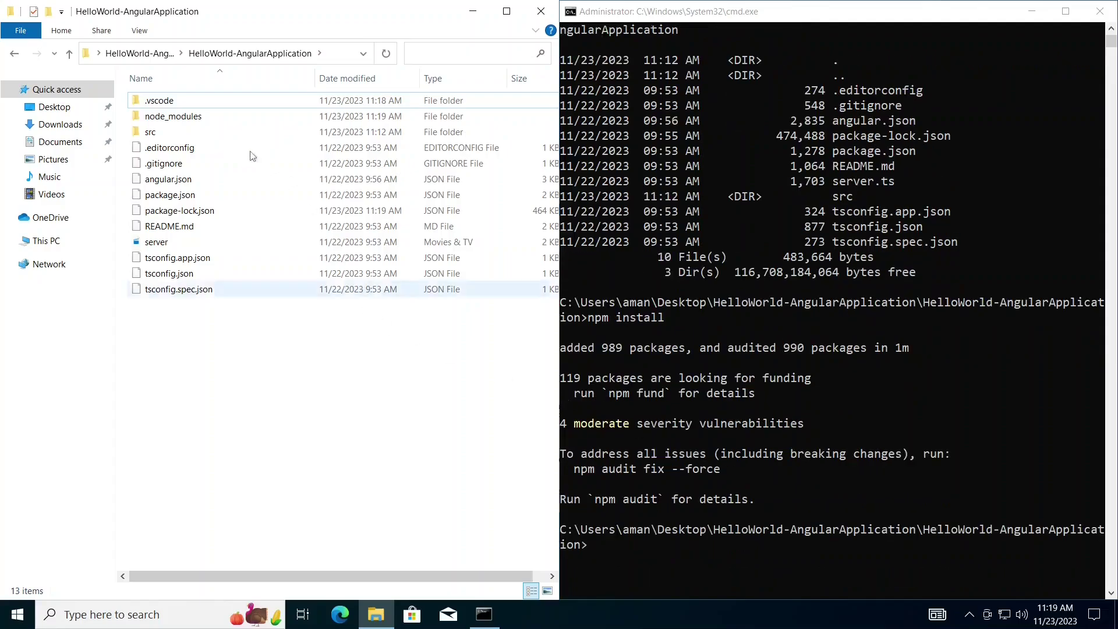
- Clear the console screen with cls after 'clear' fails
{"action": "left_click", "coordinate": [620, 546]}
{"action": "type", "text": "clear"}
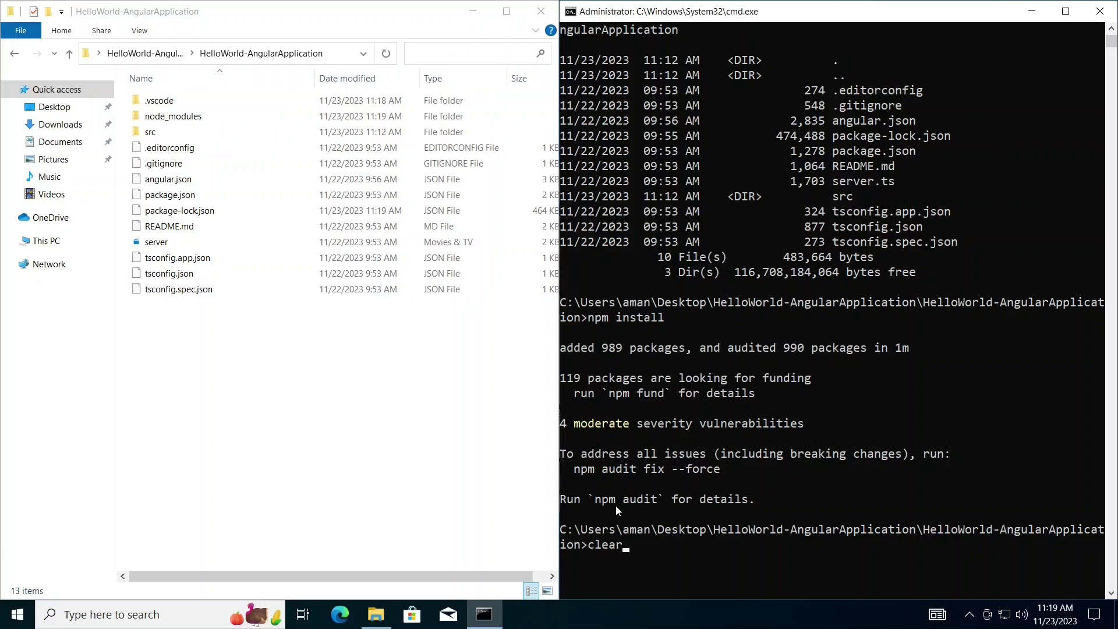
{"action": "key", "text": "Return"}
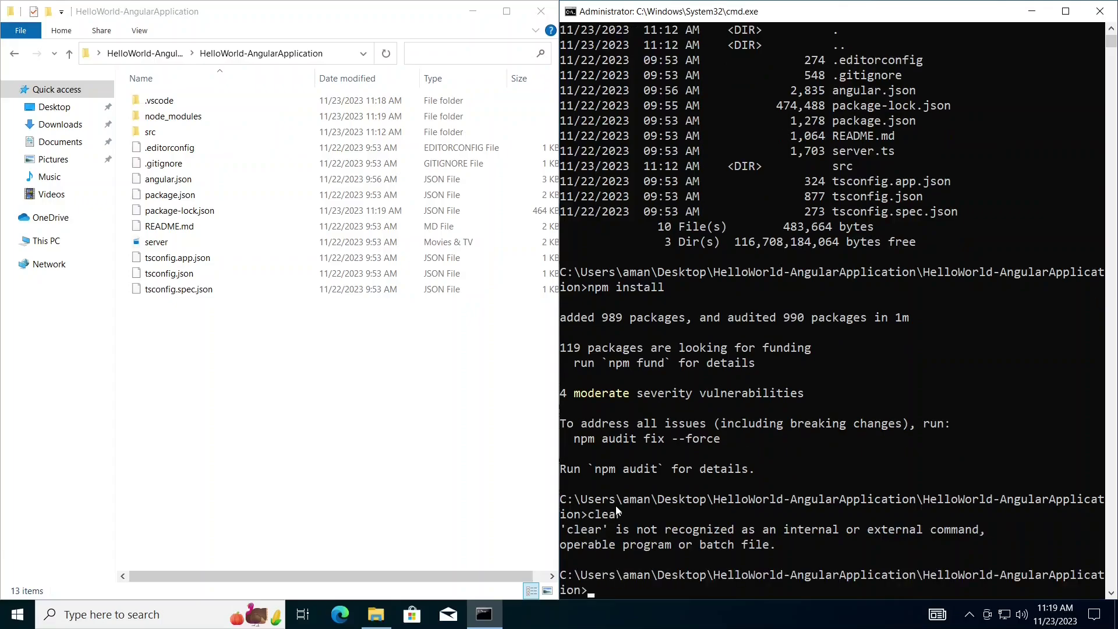
{"action": "type", "text": "cls"}
{"action": "key", "text": "Return"}
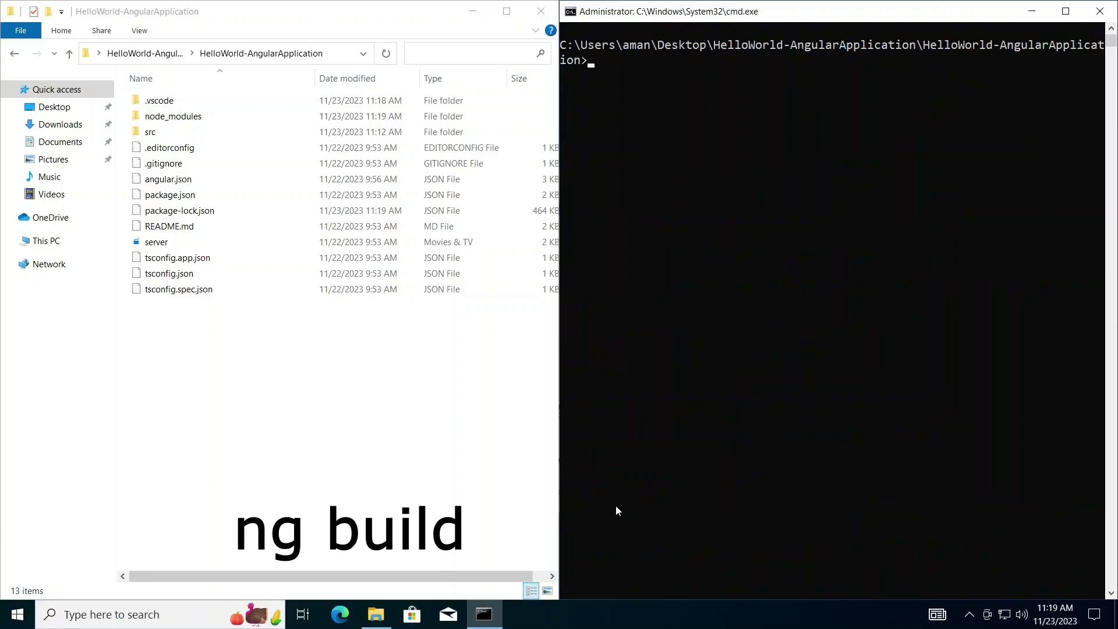
- Run ng build and inspect the five built files in dist > hello-world > browser
{"action": "type", "text": "ng build"}
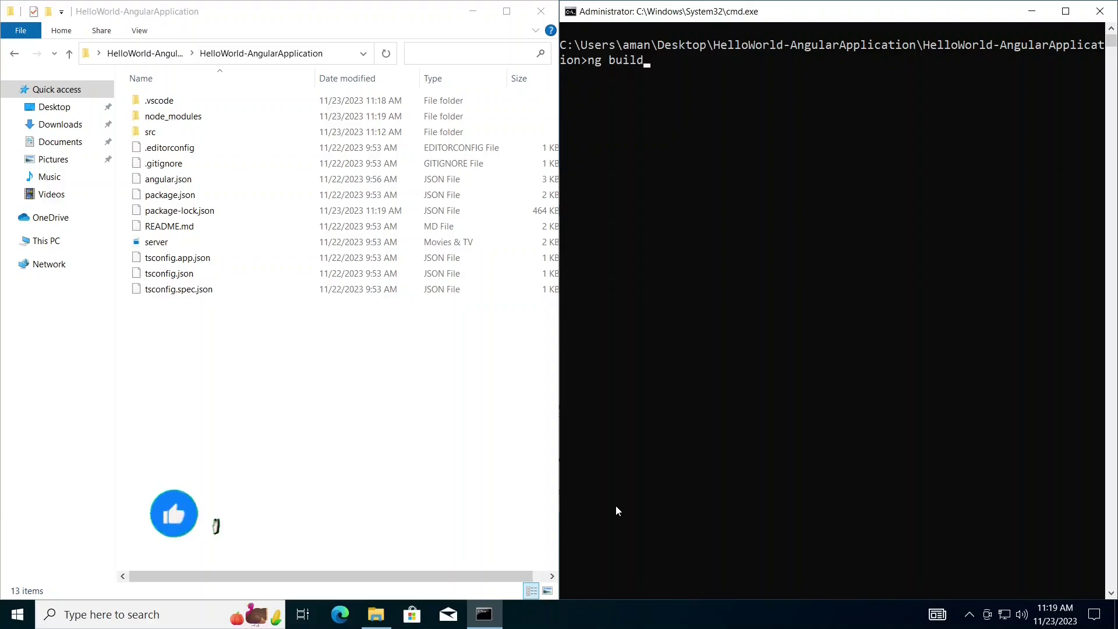
{"action": "key", "text": "Return"}
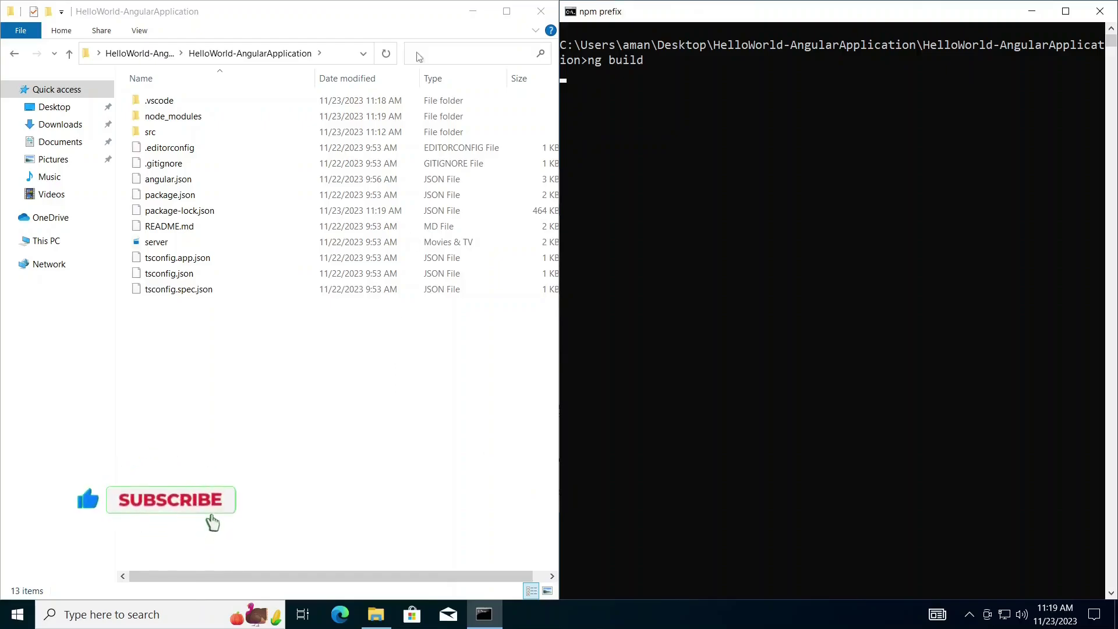
{"action": "left_click", "coordinate": [221, 343]}
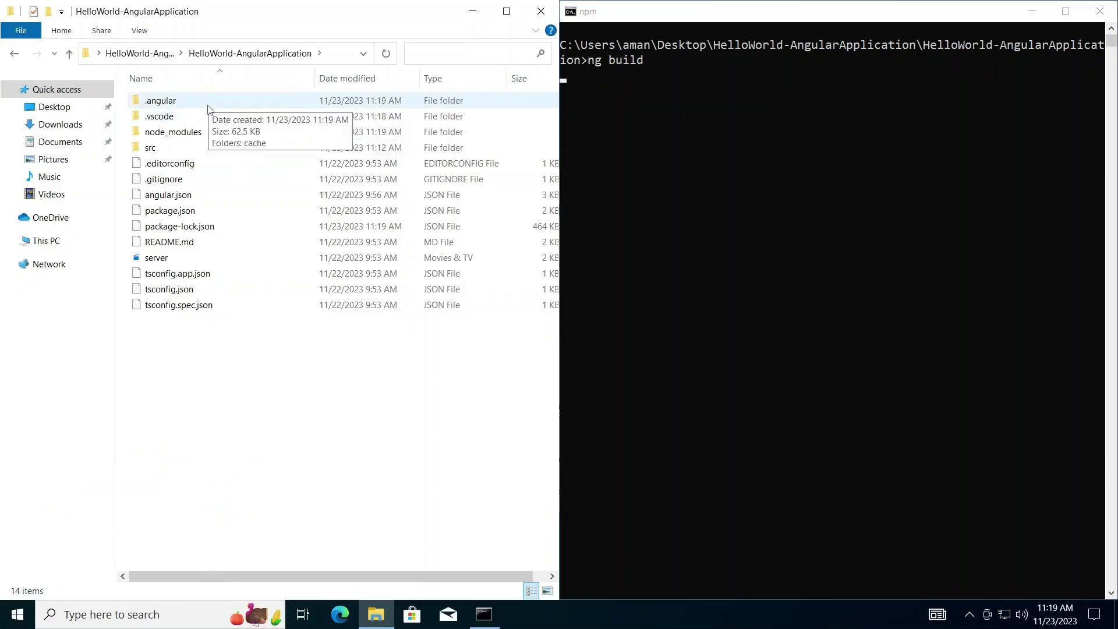
{"action": "mouse_move", "coordinate": [162, 138]}
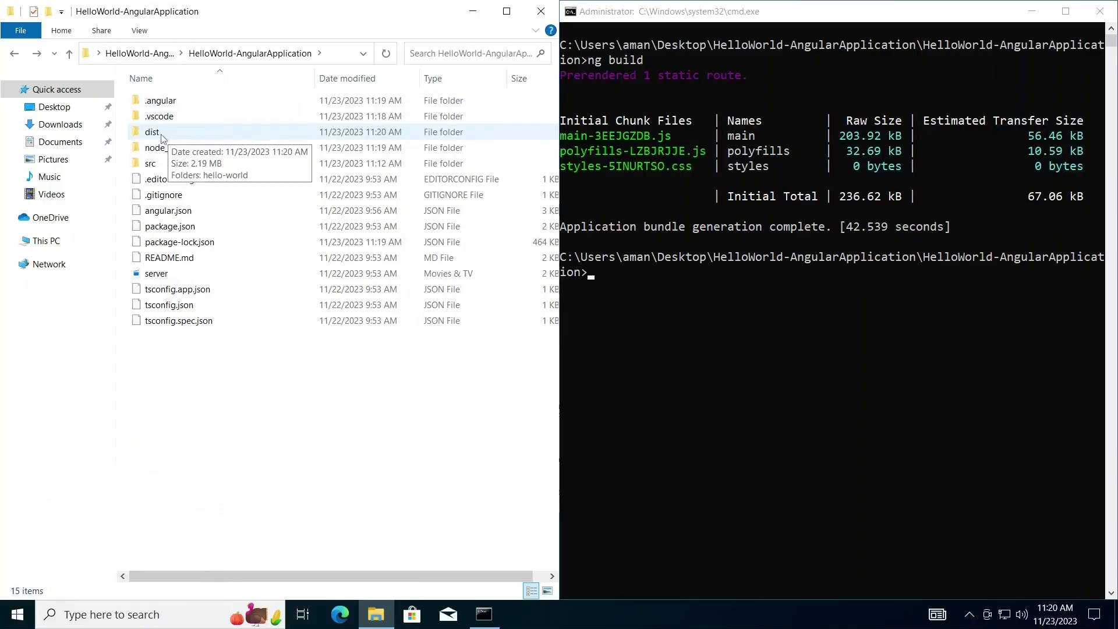
{"action": "double_click", "coordinate": [162, 135]}
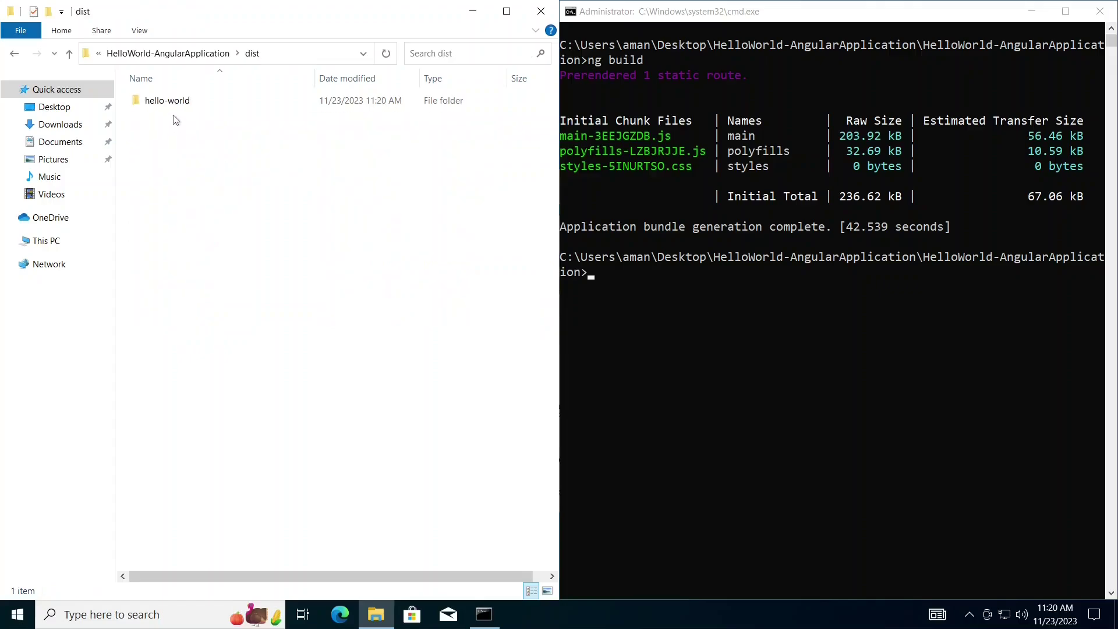
{"action": "double_click", "coordinate": [170, 100]}
{"action": "left_click_drag", "start_coordinate": [177, 174], "coordinate": [174, 87]}
{"action": "left_click", "coordinate": [178, 226]}
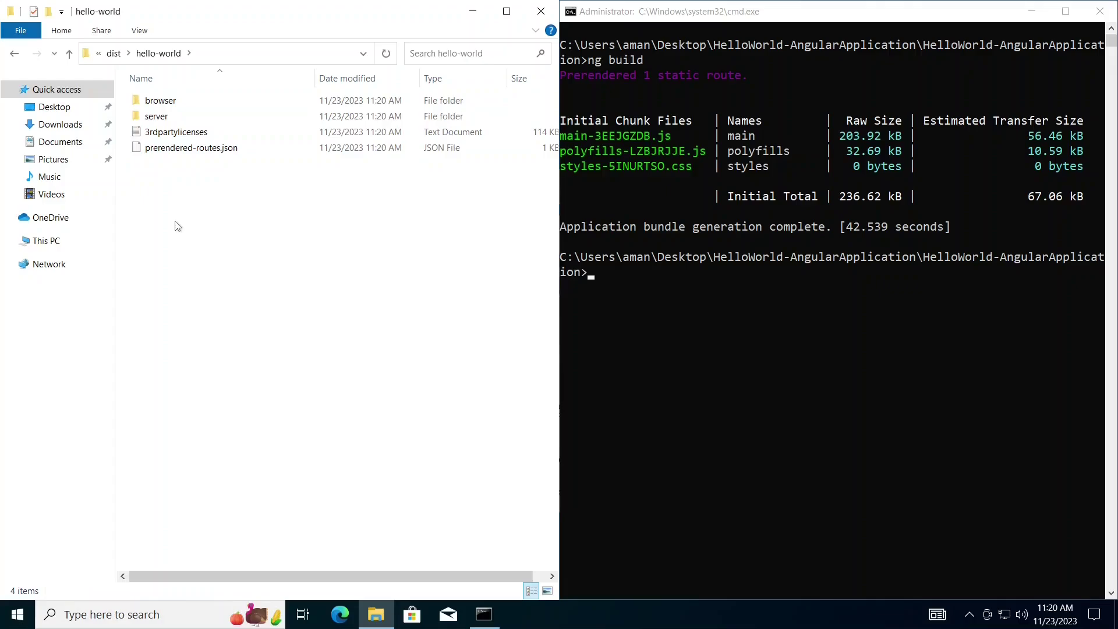
{"action": "double_click", "coordinate": [163, 101]}
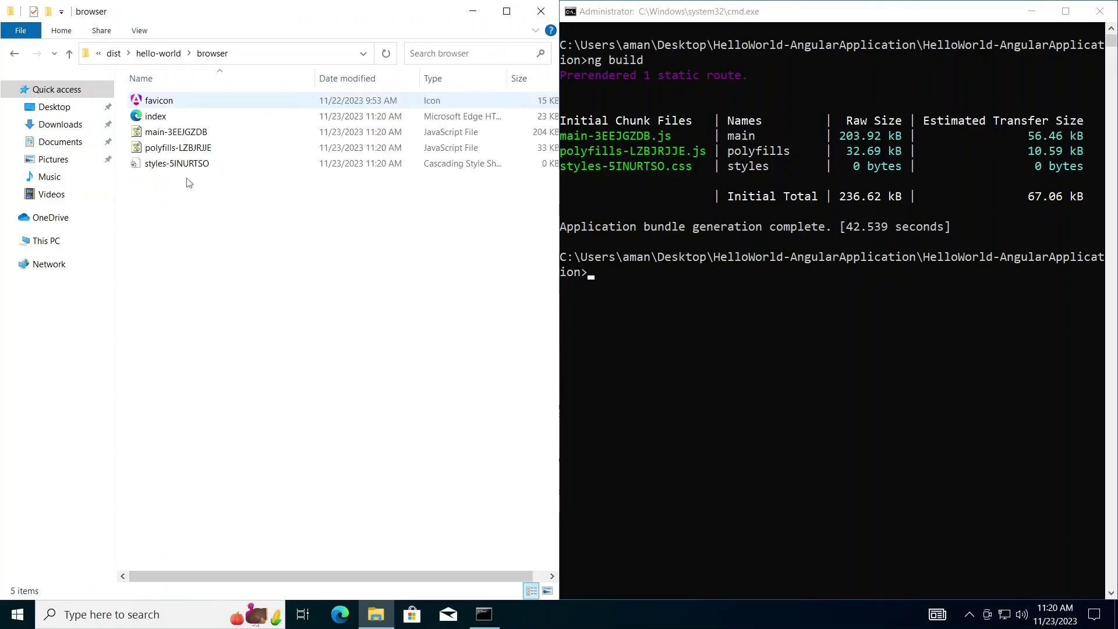
{"action": "left_click_drag", "start_coordinate": [188, 211], "coordinate": [175, 86]}
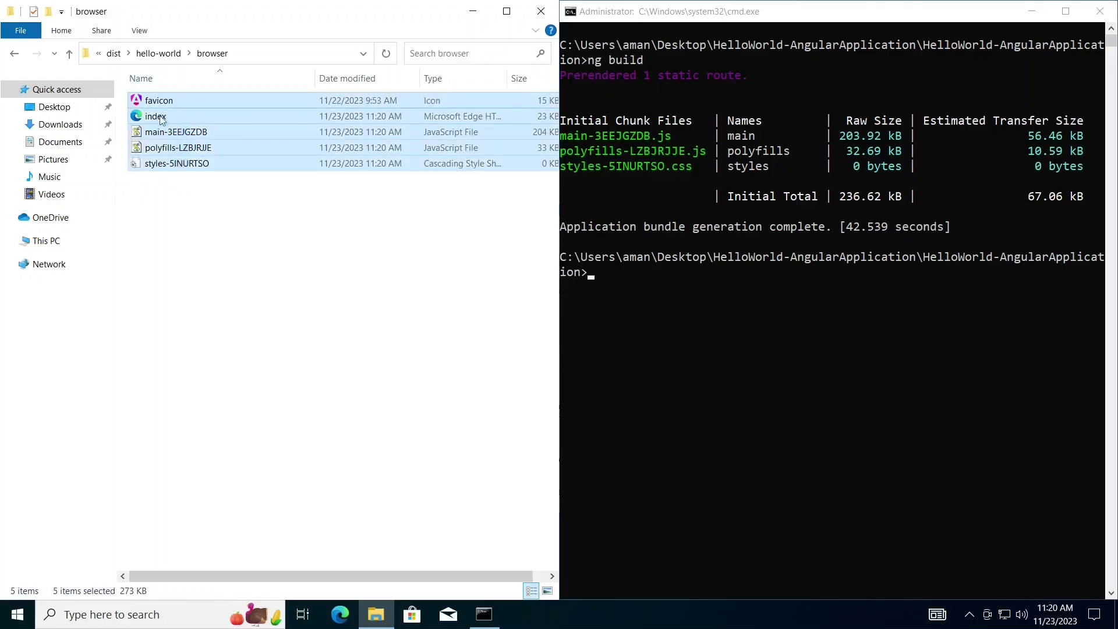
{"action": "left_click", "coordinate": [200, 207]}
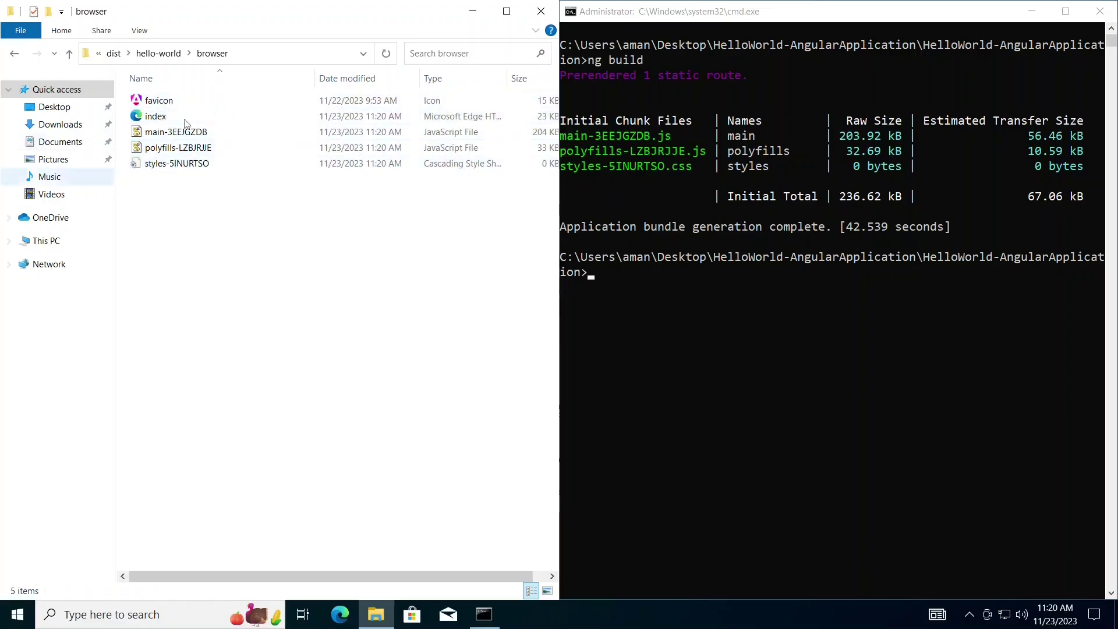
- Navigate File Explorer from the browser output folder back up to the project root
{"action": "left_click", "coordinate": [699, 334]}
{"action": "left_click", "coordinate": [165, 58]}
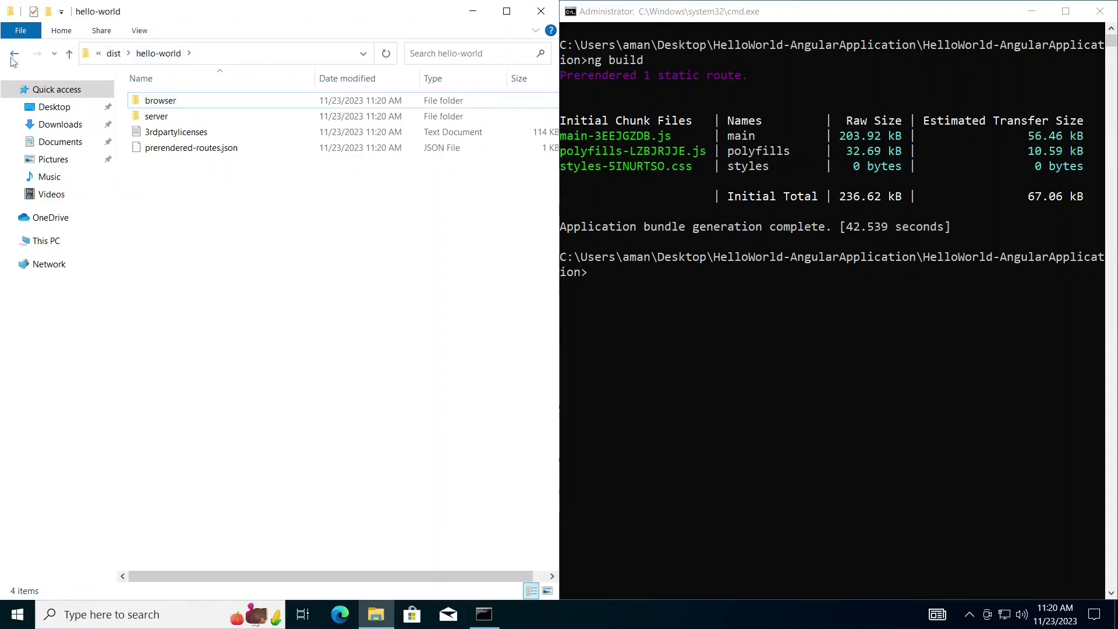
{"action": "key", "text": "Return"}
{"action": "key", "text": "alt+Left"}
{"action": "key", "text": "alt+Left"}
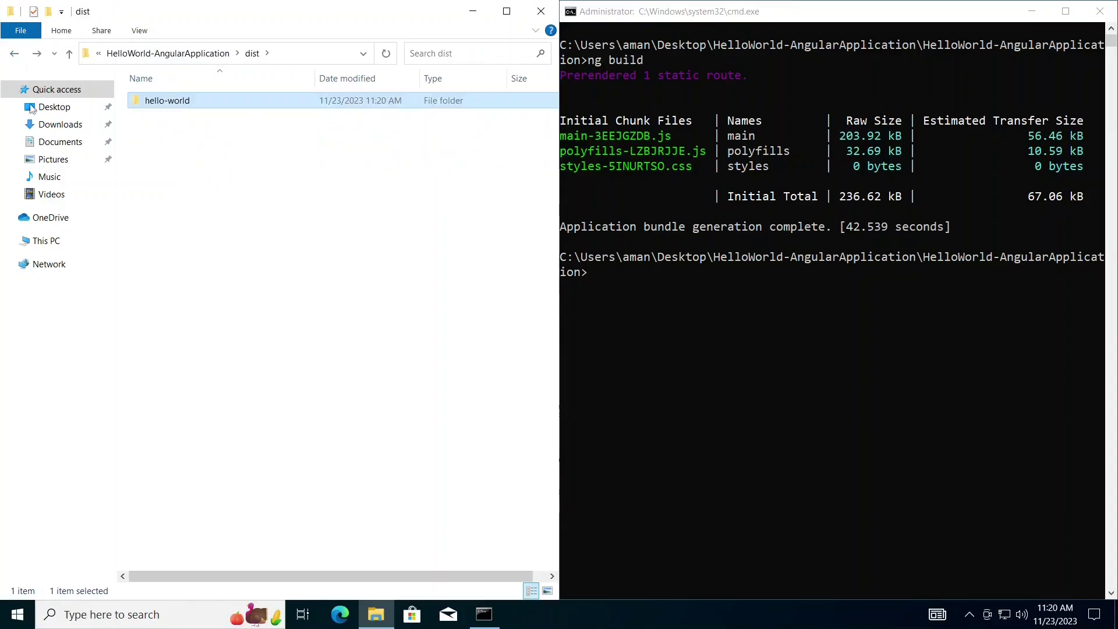
{"action": "left_click", "coordinate": [12, 56]}
{"action": "left_click", "coordinate": [848, 348]}
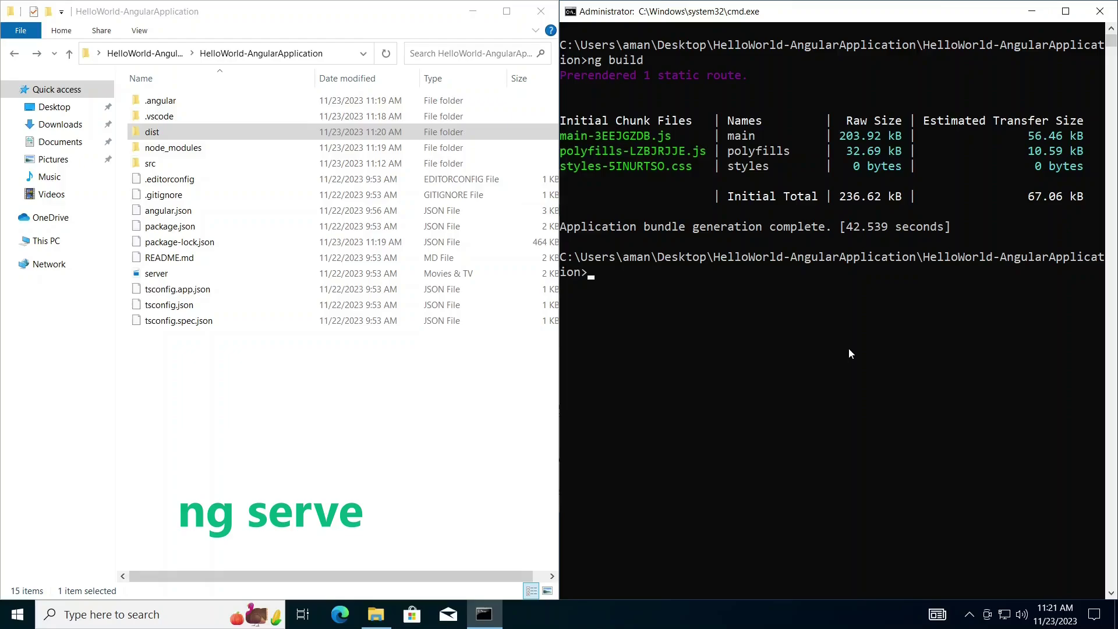
{"action": "type", "text": "ng serve"}
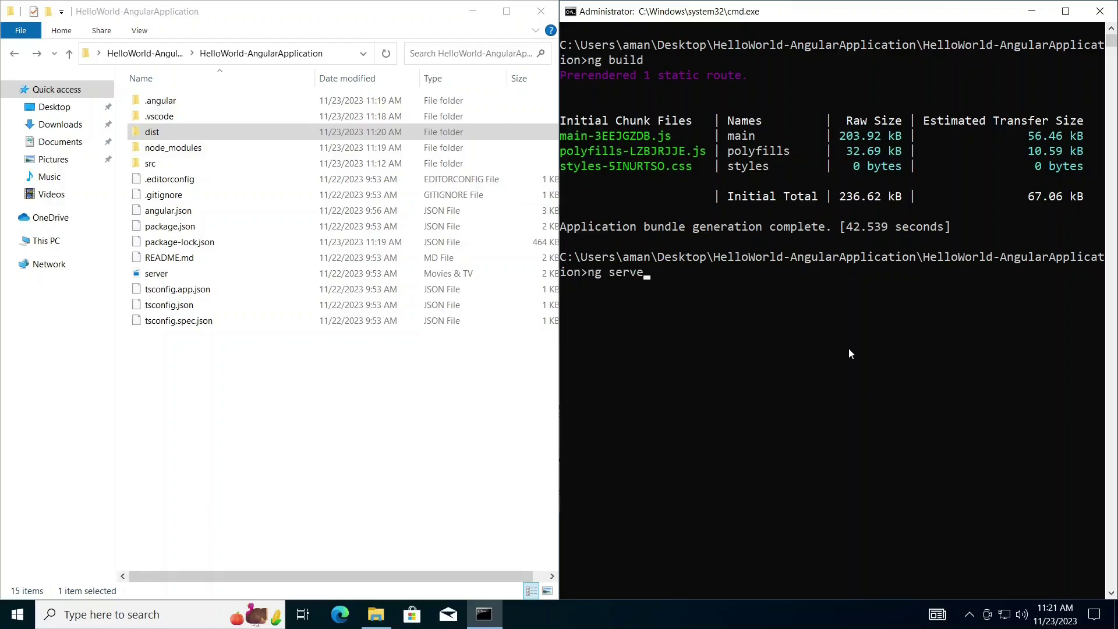
{"action": "key", "text": "Return"}
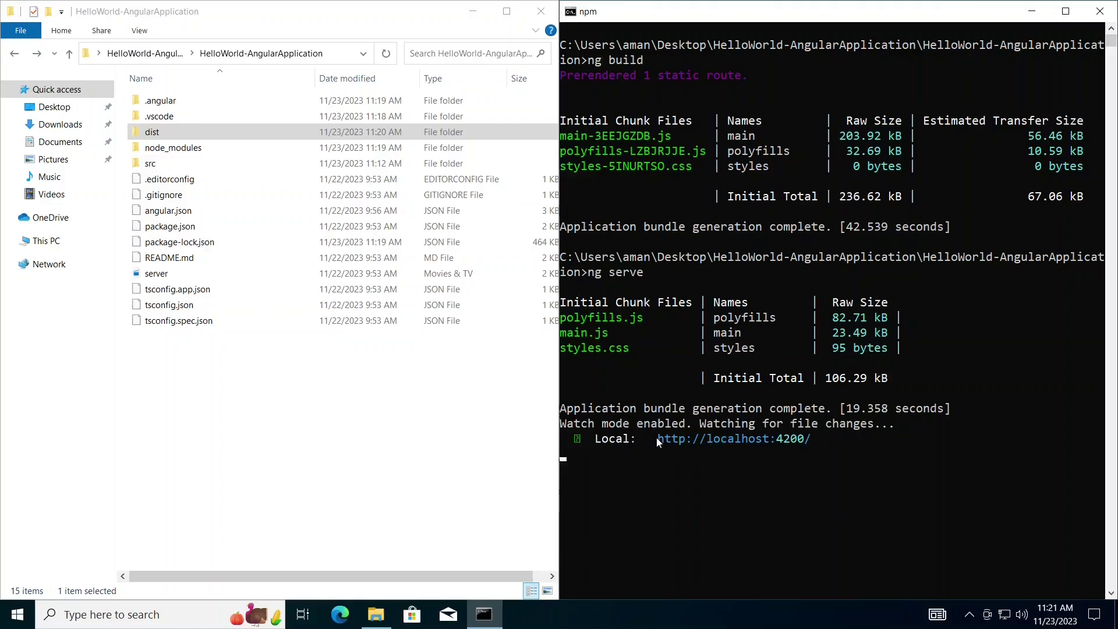
{"action": "left_click_drag", "start_coordinate": [656, 438], "coordinate": [809, 442]}
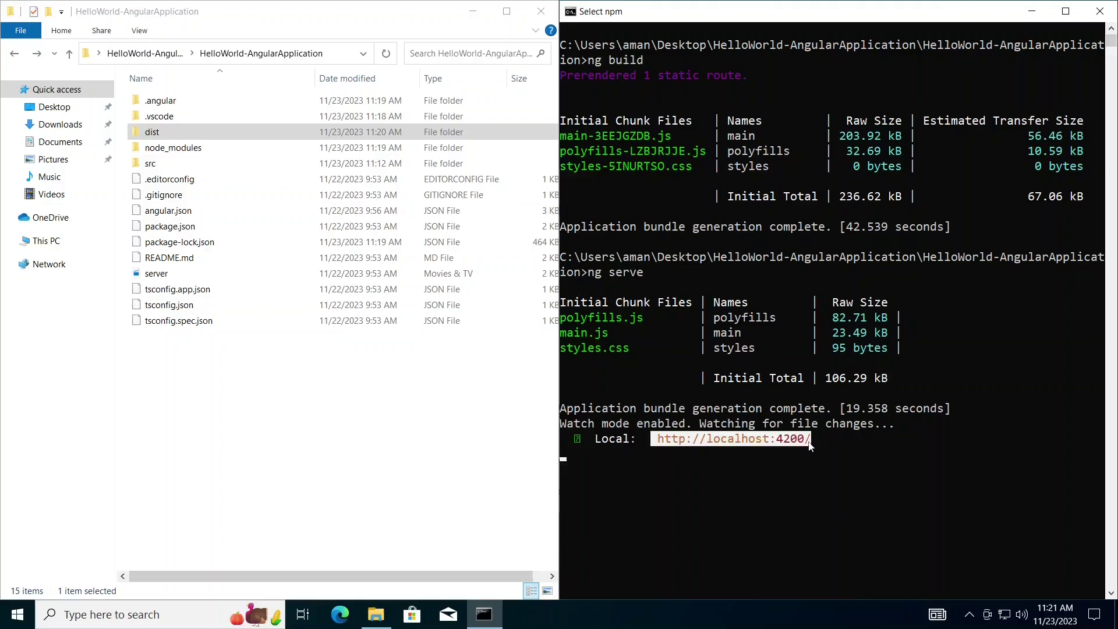
{"action": "right_click", "coordinate": [809, 442]}
{"action": "left_click", "coordinate": [344, 620]}
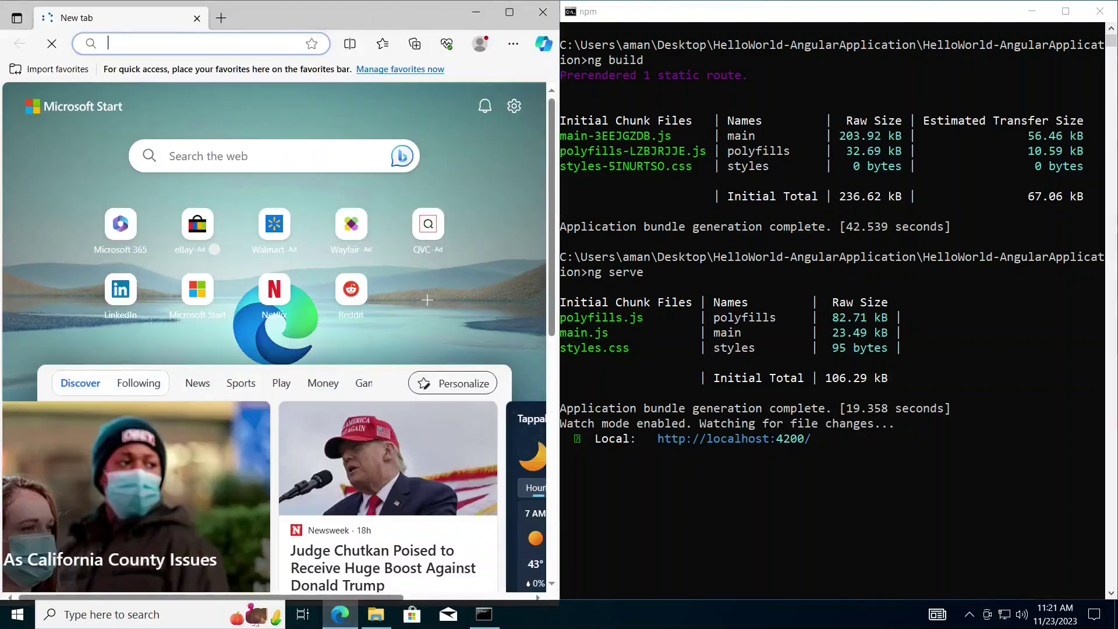
{"action": "type", "text": "http://localhost:4200/"}
{"action": "left_click", "coordinate": [519, 10]}
{"action": "key", "text": "Return"}
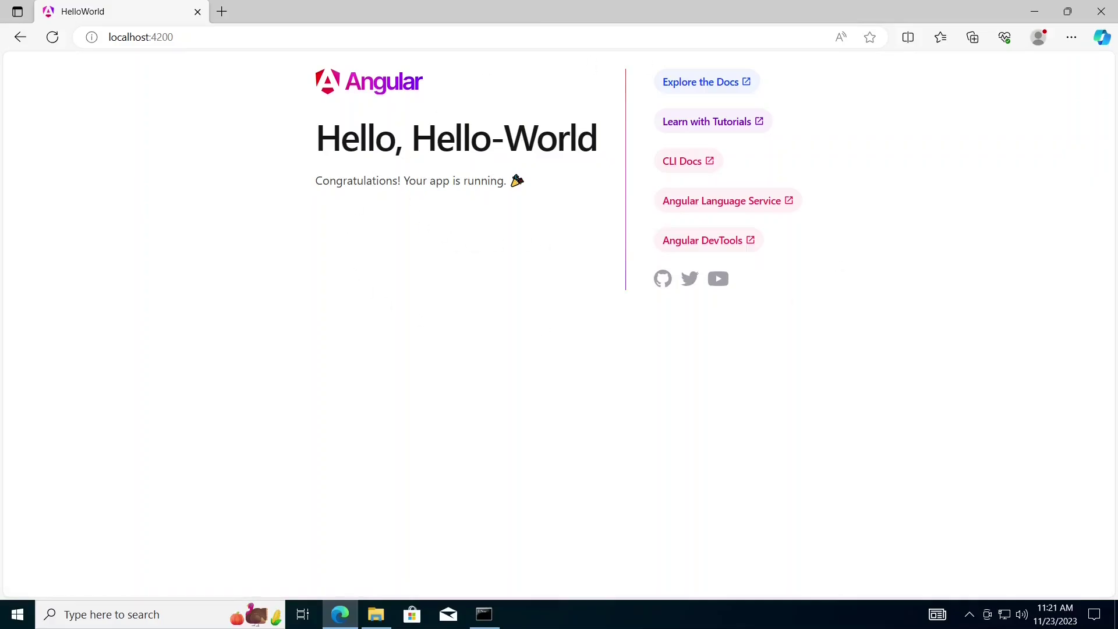
{"action": "left_click_drag", "start_coordinate": [412, 140], "coordinate": [602, 146]}
{"action": "left_click", "coordinate": [572, 256]}
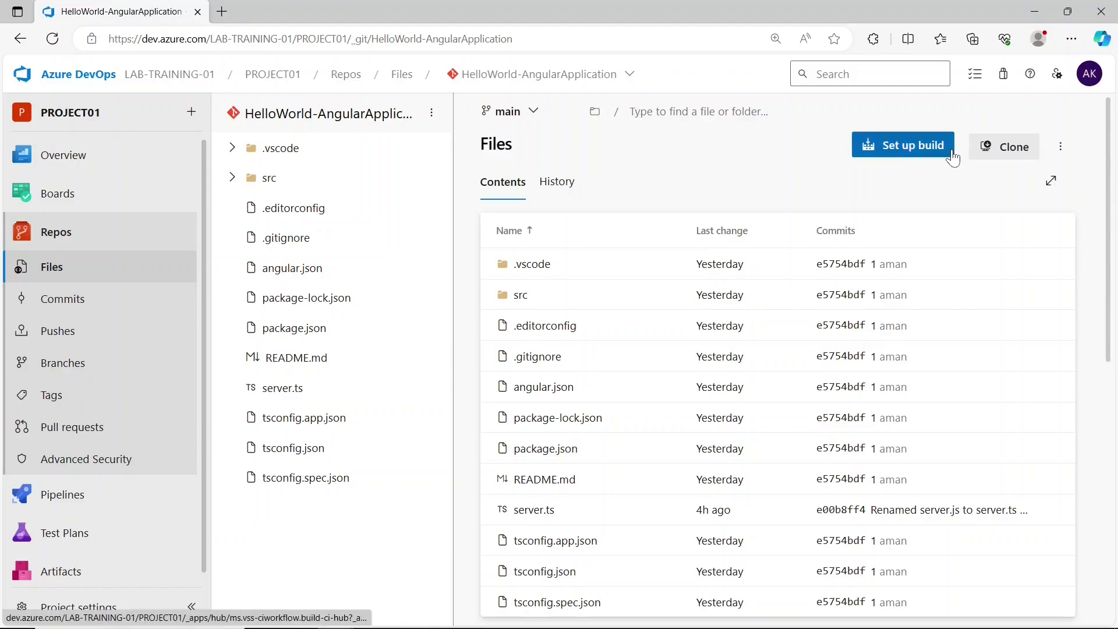
- Set up a build from the Node.js with Angular template and delete YAML header lines 1–5
{"action": "left_click", "coordinate": [932, 143]}
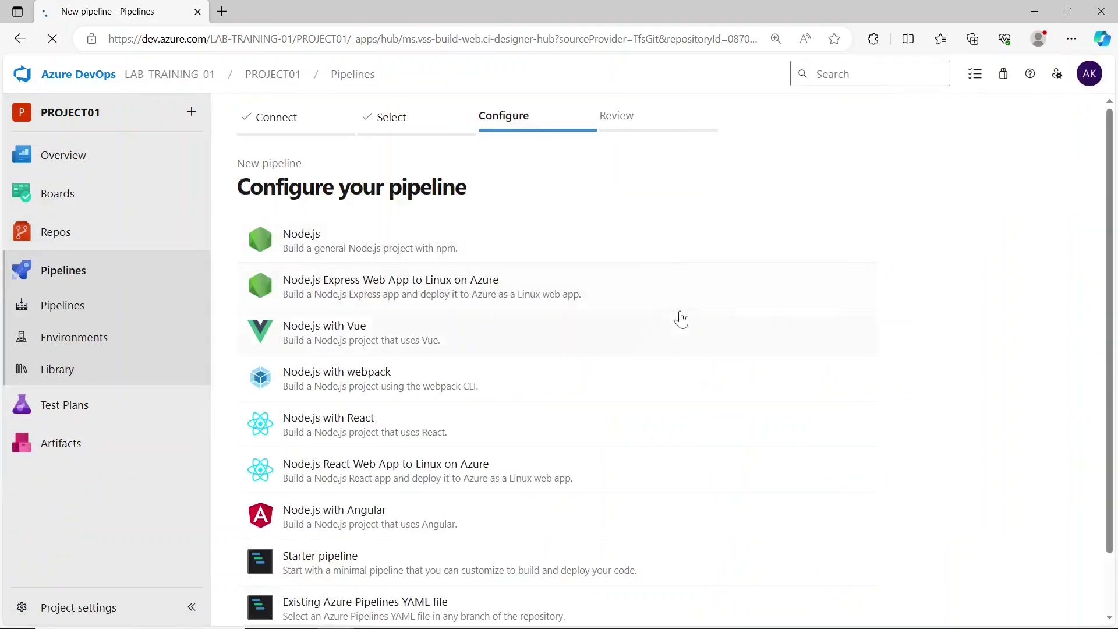
{"action": "scroll", "coordinate": [676, 317], "scroll_direction": "down", "scroll_amount": 1}
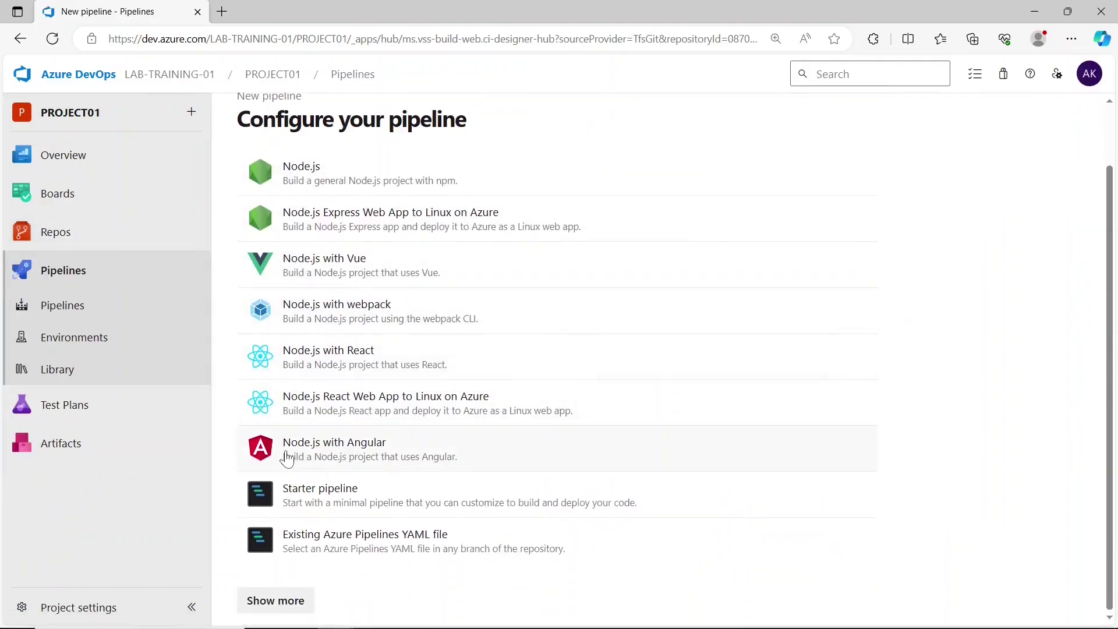
{"action": "left_click", "coordinate": [361, 459]}
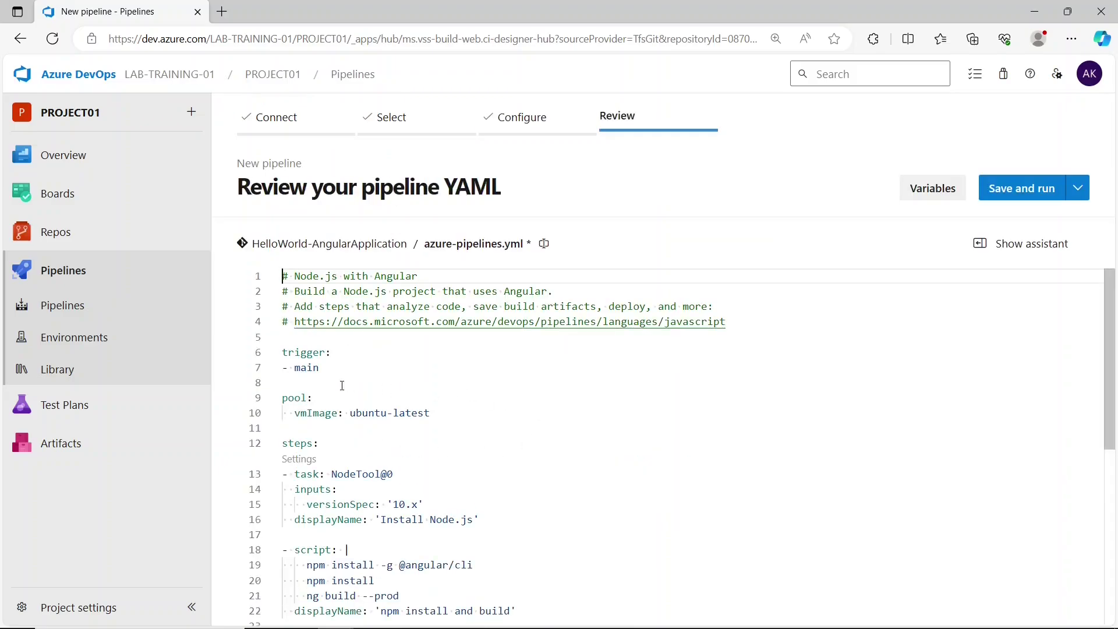
{"action": "left_click_drag", "start_coordinate": [282, 352], "coordinate": [283, 277]}
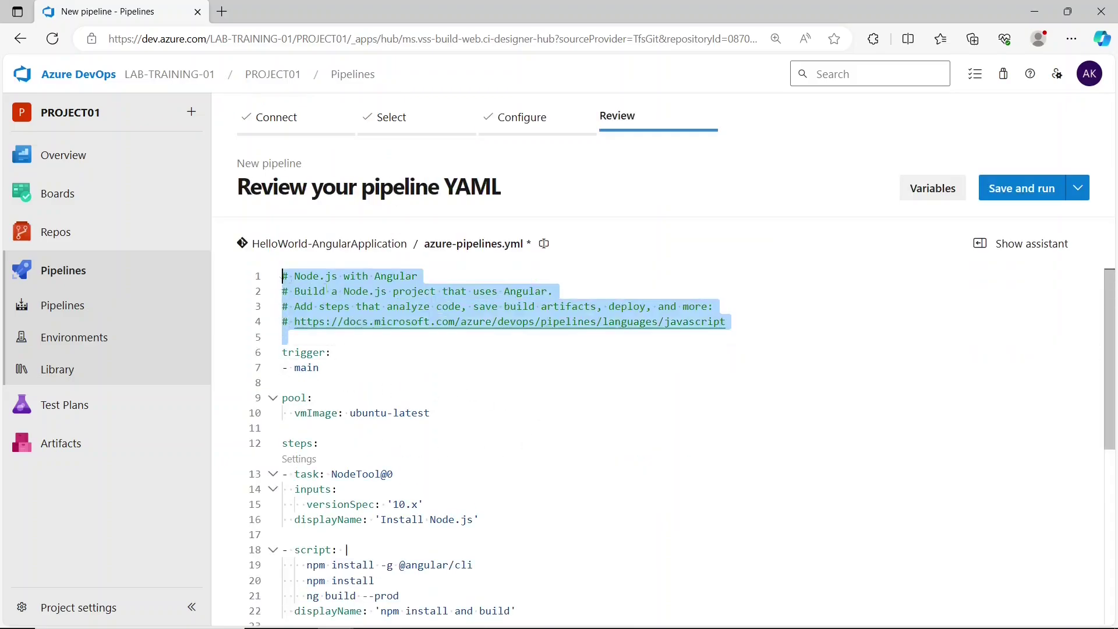
{"action": "key", "text": "BackSpace"}
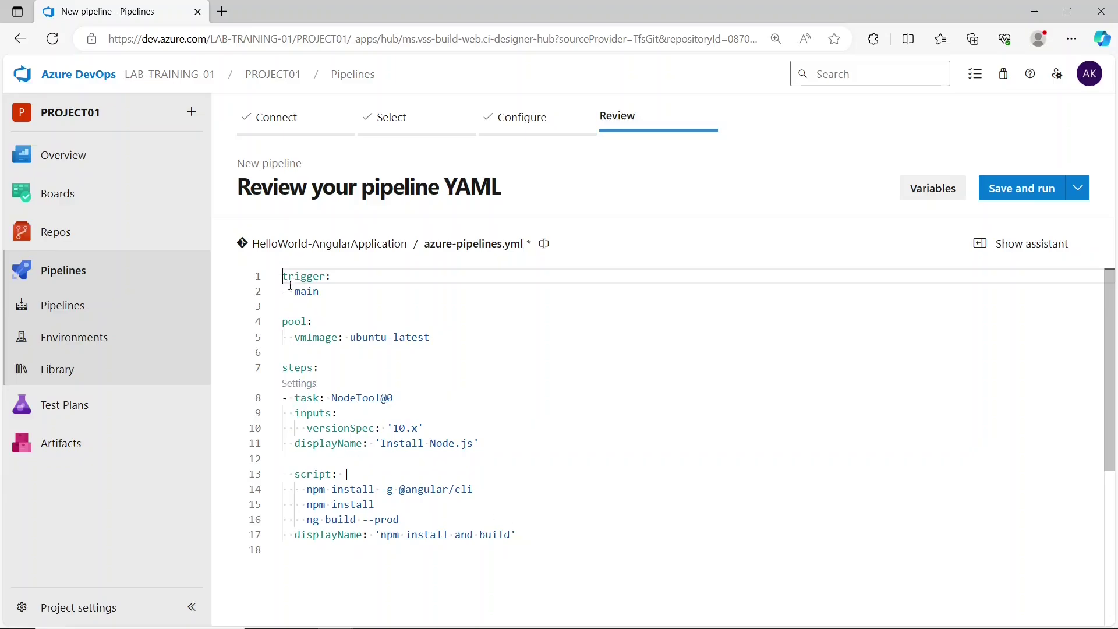
- Review the YAML's main branch trigger, vmImage setting and NodeTool task
{"action": "left_click_drag", "start_coordinate": [290, 291], "coordinate": [320, 291]}
{"action": "left_click", "coordinate": [321, 292]}
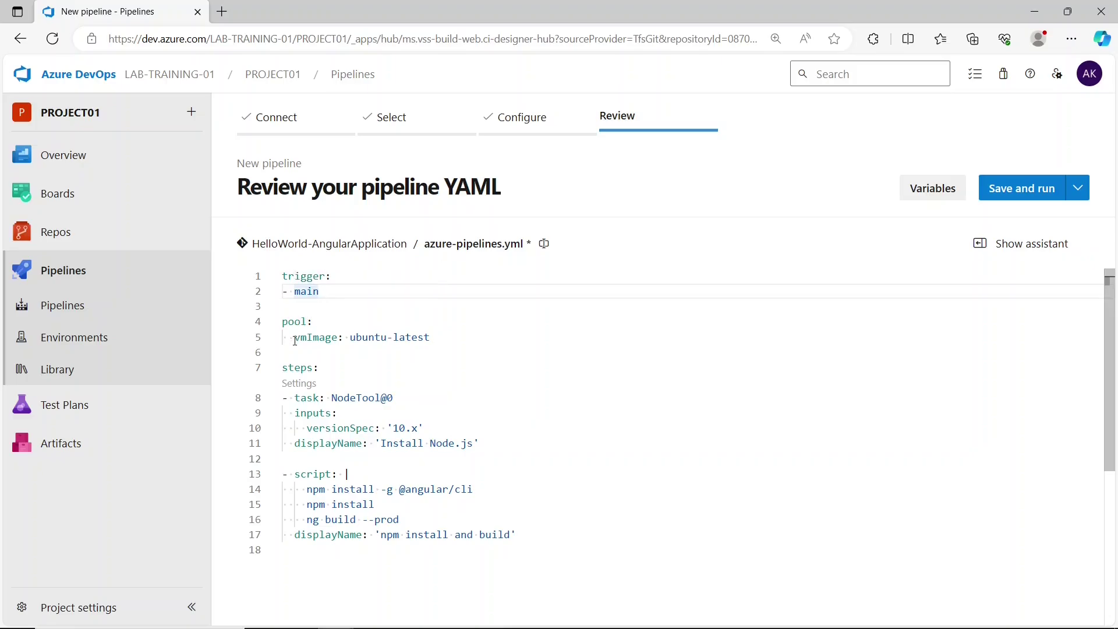
{"action": "left_click_drag", "start_coordinate": [295, 338], "coordinate": [440, 340]}
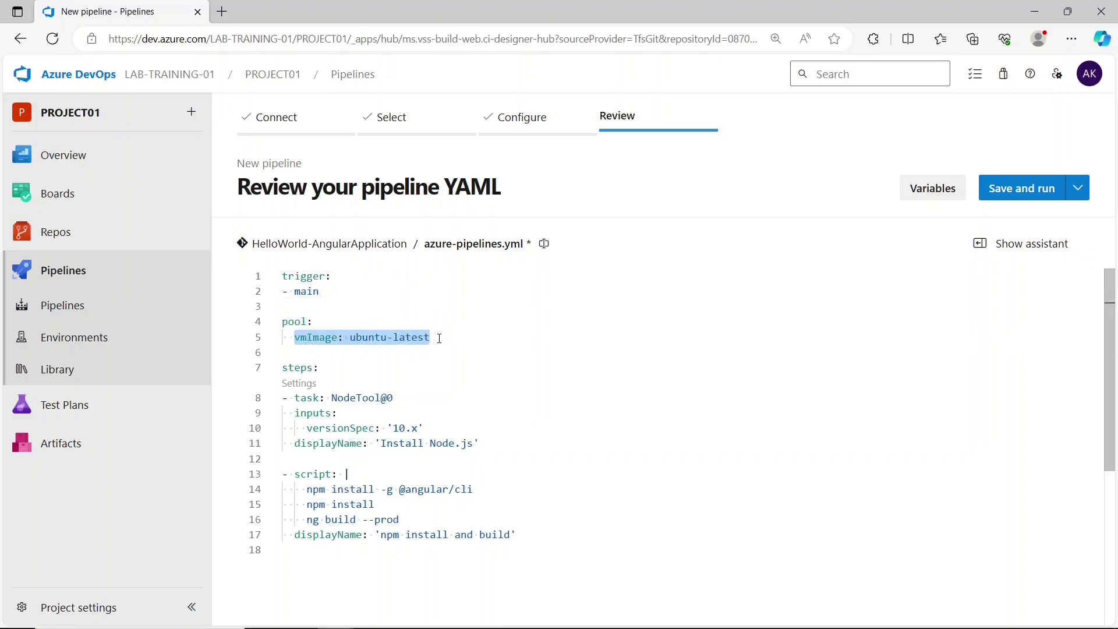
{"action": "left_click", "coordinate": [440, 339]}
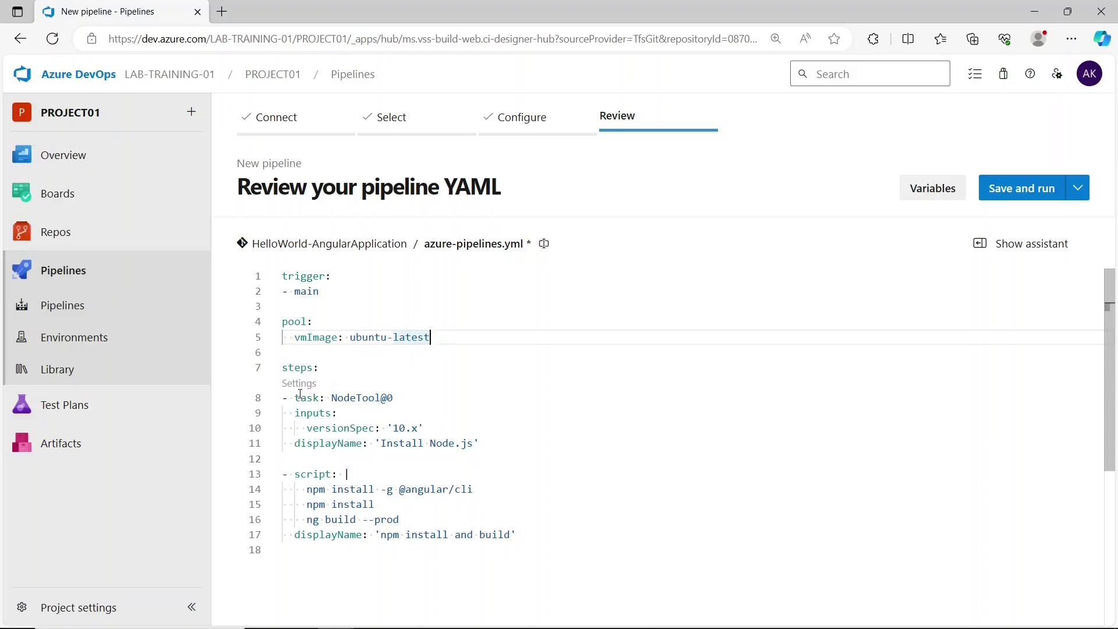
{"action": "left_click_drag", "start_coordinate": [300, 398], "coordinate": [484, 444]}
{"action": "left_click", "coordinate": [484, 444]}
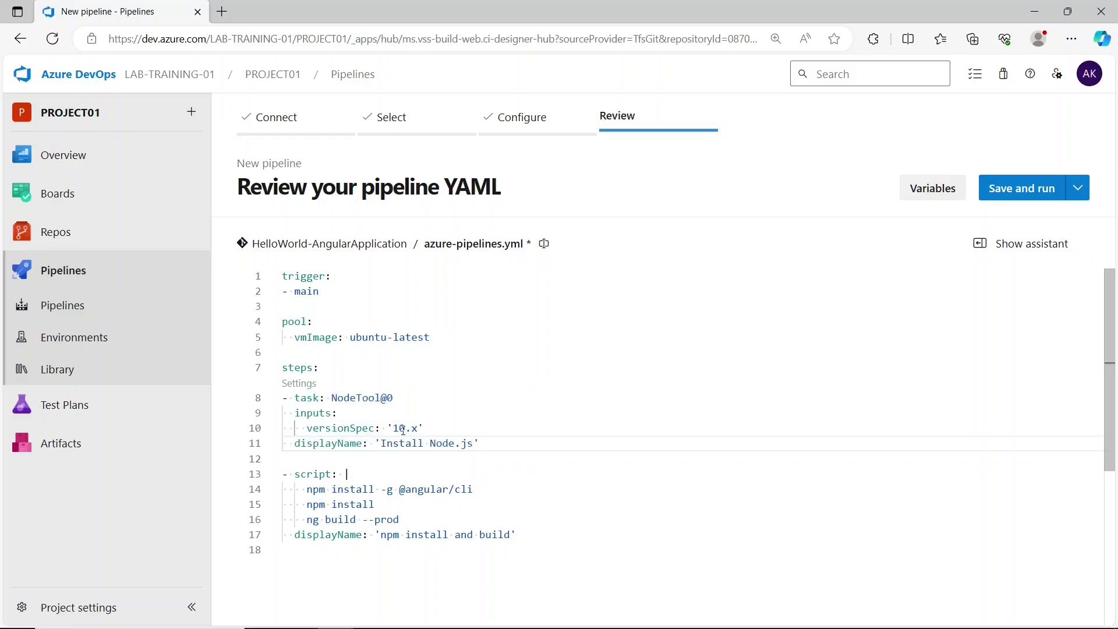
- Change the NodeTool versionSpec from '10.x' to '18.x' and review the install lines
{"action": "left_click", "coordinate": [398, 429]}
{"action": "type", "text": "18"}
{"action": "left_click_drag", "start_coordinate": [302, 490], "coordinate": [478, 494]}
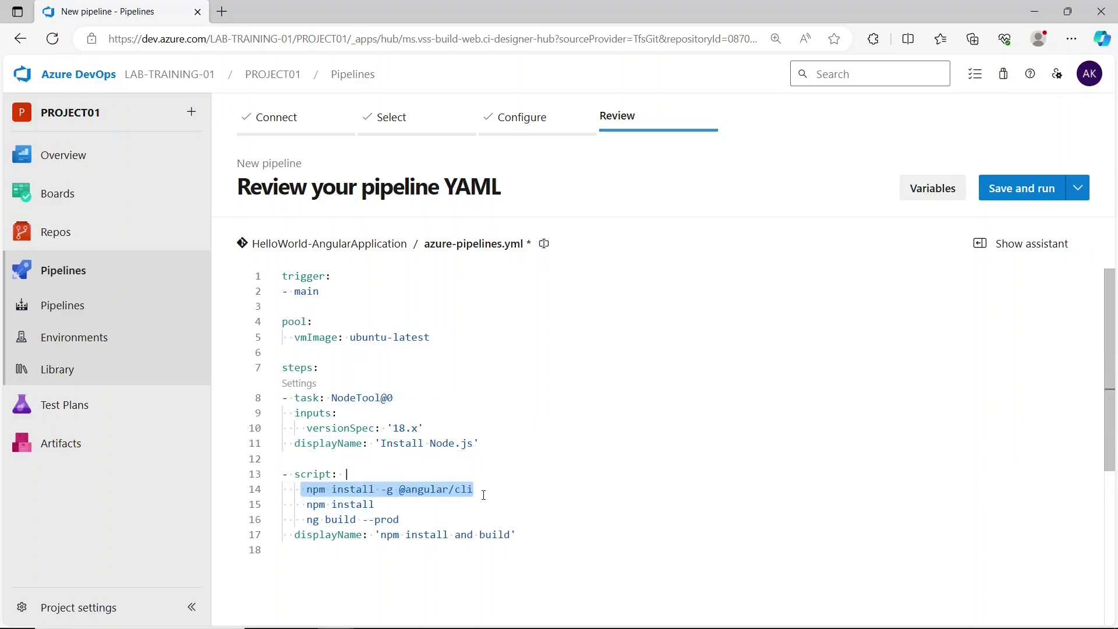
{"action": "left_click", "coordinate": [483, 495]}
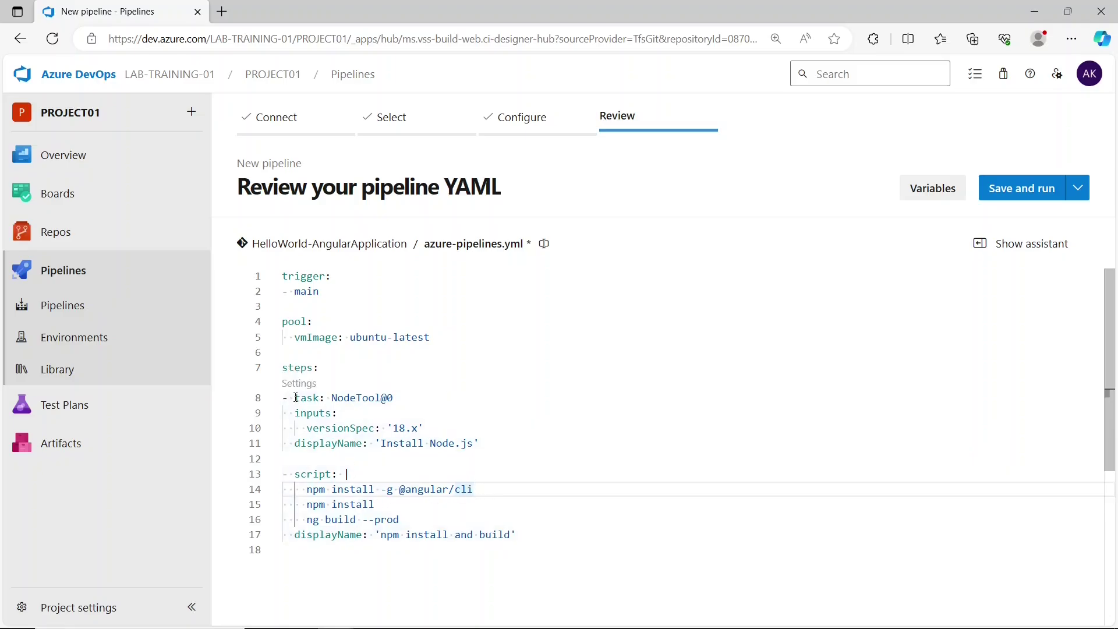
{"action": "left_click_drag", "start_coordinate": [294, 398], "coordinate": [480, 446]}
{"action": "left_click", "coordinate": [481, 445]}
{"action": "left_click_drag", "start_coordinate": [475, 491], "coordinate": [310, 492]}
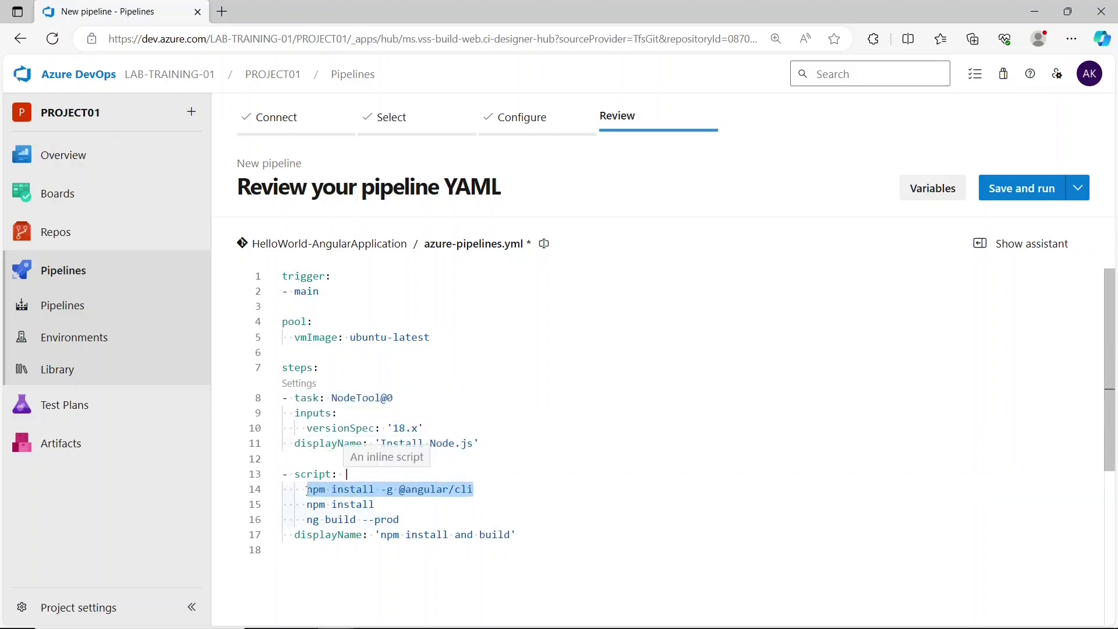
{"action": "left_click", "coordinate": [310, 492]}
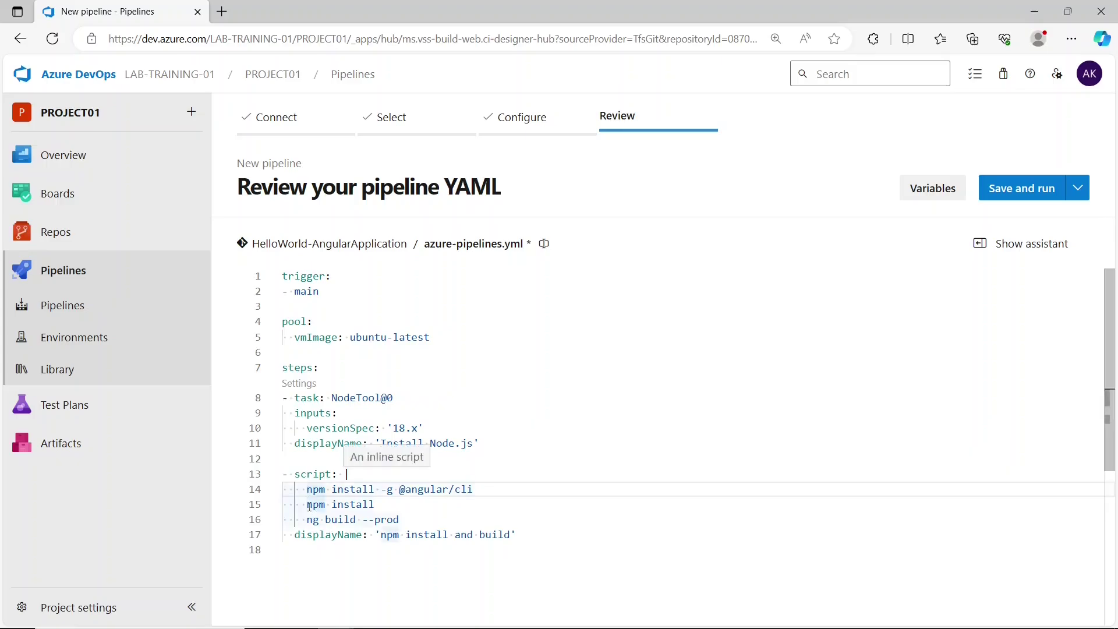
{"action": "left_click_drag", "start_coordinate": [308, 504], "coordinate": [400, 520]}
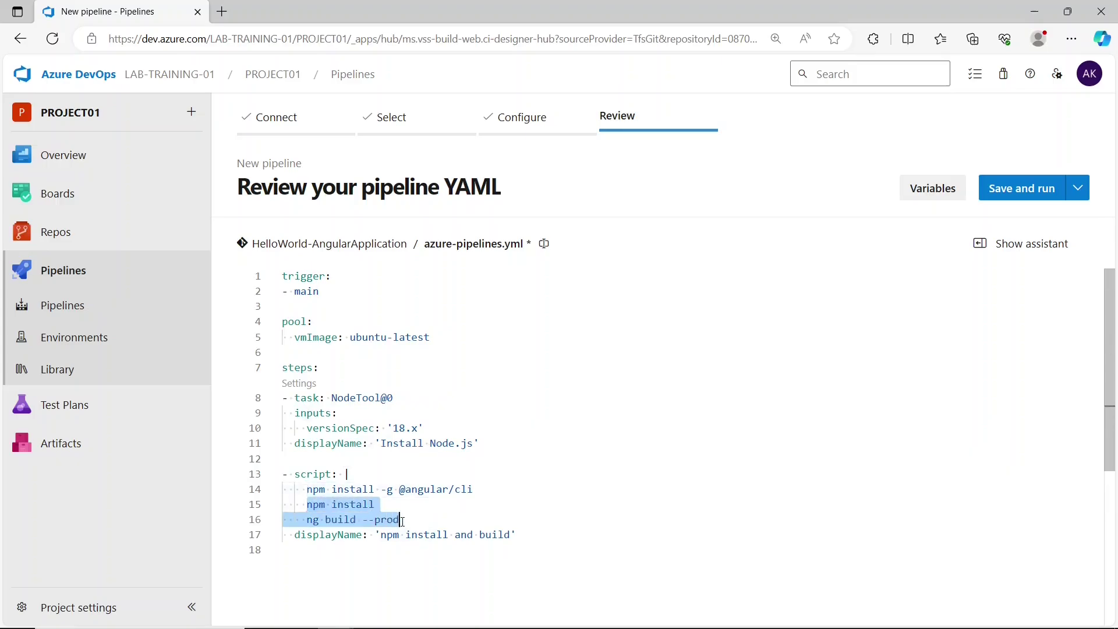
{"action": "left_click", "coordinate": [405, 521]}
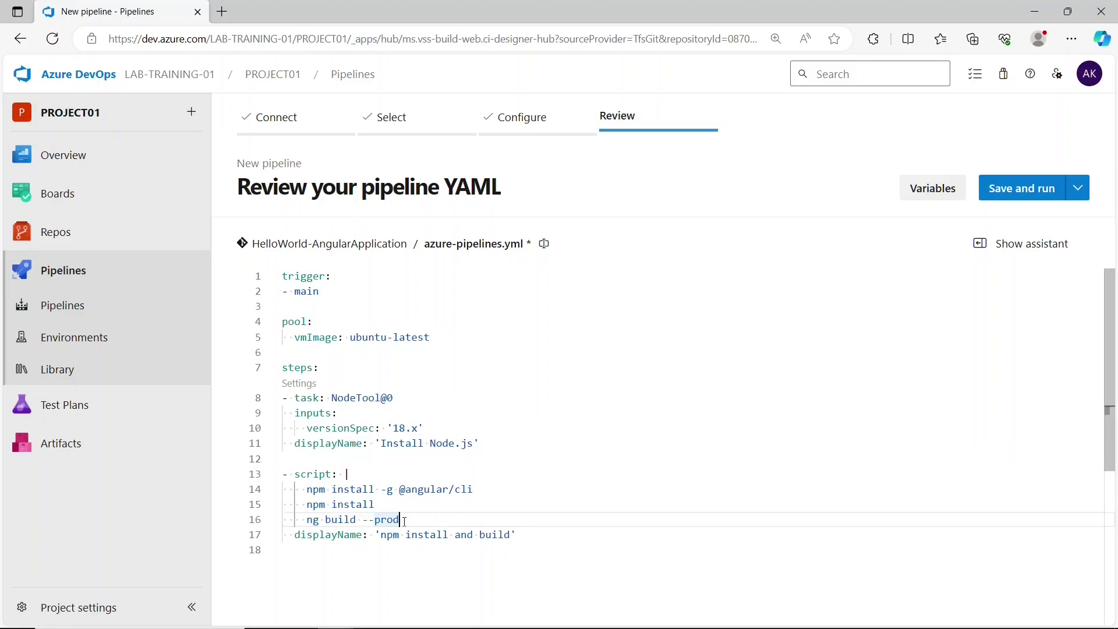
{"action": "mouse_move", "coordinate": [376, 504]}
{"action": "left_mouse_down"}
{"action": "mouse_move", "coordinate": [307, 504]}
{"action": "mouse_move", "coordinate": [377, 522]}
{"action": "left_mouse_up"}
{"action": "left_click", "coordinate": [313, 521]}
- Remove --prod from the ng build script and add a blank line at the file's end
{"action": "left_click_drag", "start_coordinate": [400, 520], "coordinate": [363, 524]}
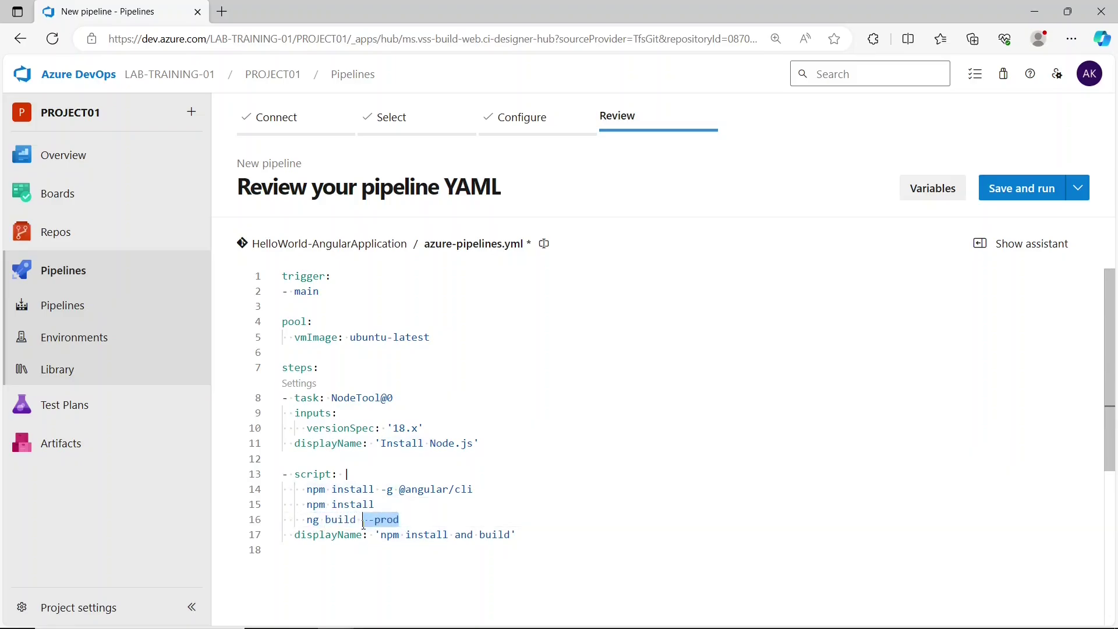
{"action": "key", "text": "BackSpace"}
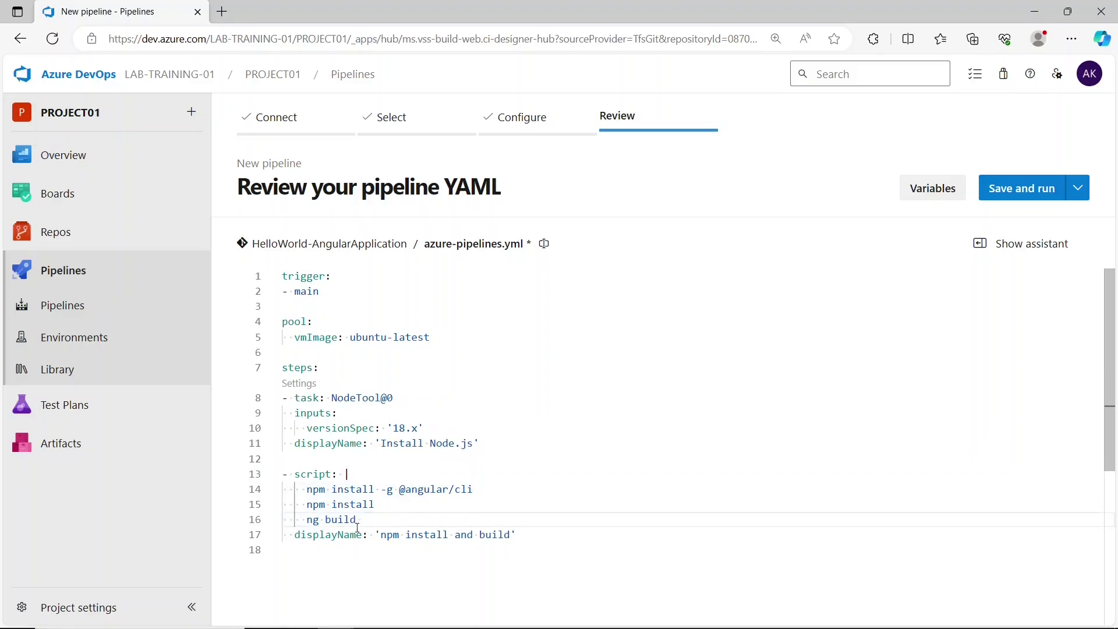
{"action": "left_click_drag", "start_coordinate": [307, 505], "coordinate": [382, 507]}
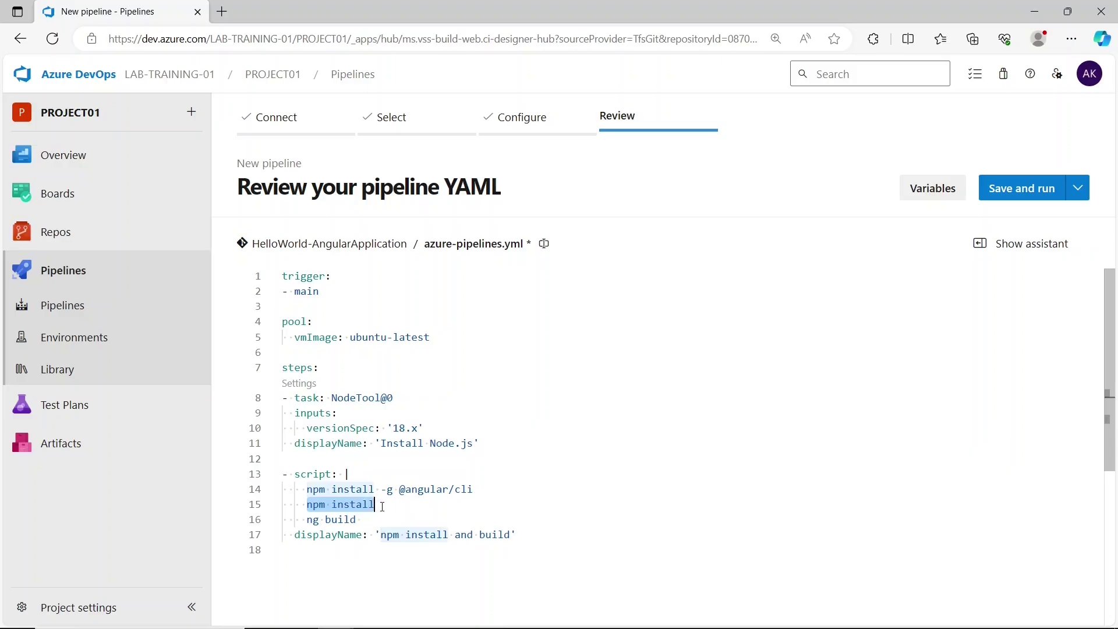
{"action": "left_click", "coordinate": [383, 506]}
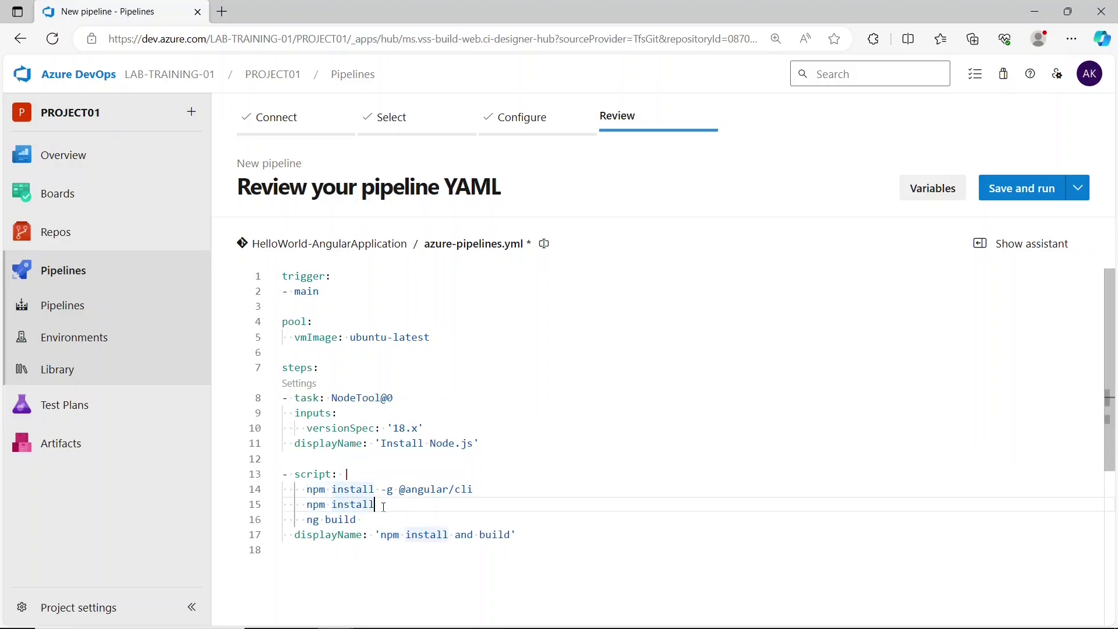
{"action": "left_click", "coordinate": [367, 519]}
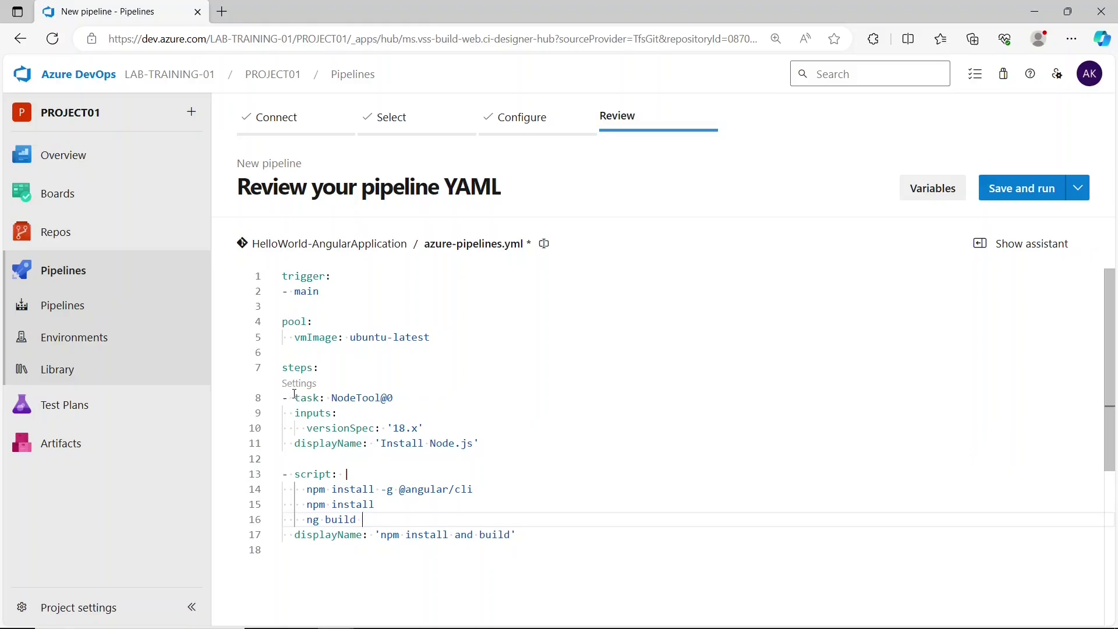
{"action": "left_click_drag", "start_coordinate": [290, 398], "coordinate": [520, 548]}
{"action": "left_click", "coordinate": [528, 544]}
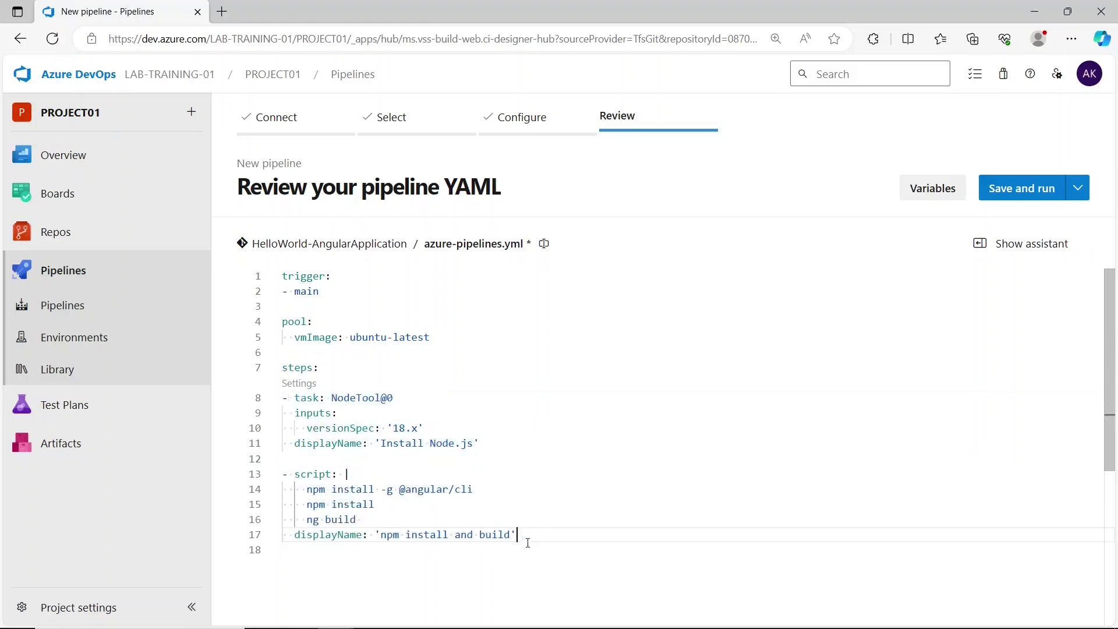
{"action": "left_click", "coordinate": [527, 562]}
{"action": "scroll", "coordinate": [527, 562], "scroll_direction": "down", "scroll_amount": 2}
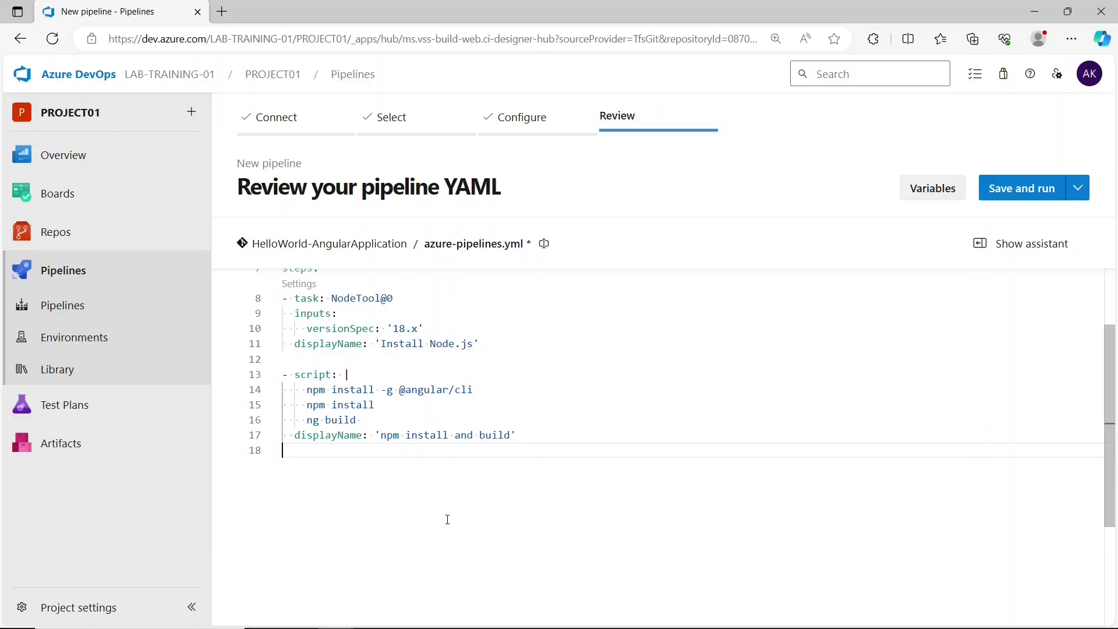
{"action": "key", "text": "Return"}
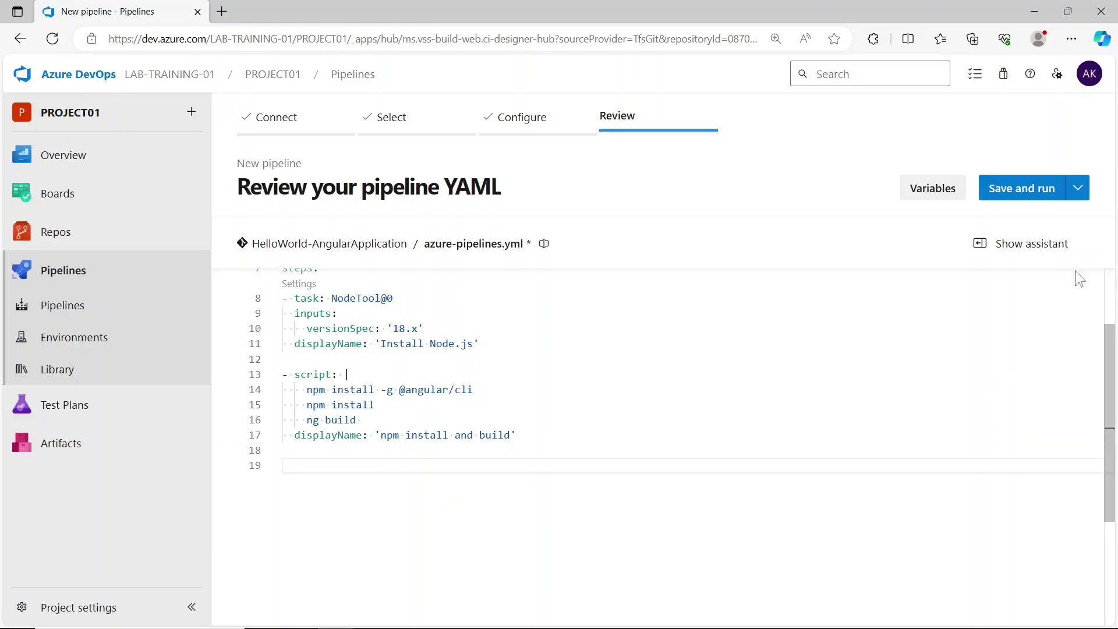
- Search the Tasks assistant for 'copy' and pick the Copy files task
{"action": "left_click", "coordinate": [1059, 251]}
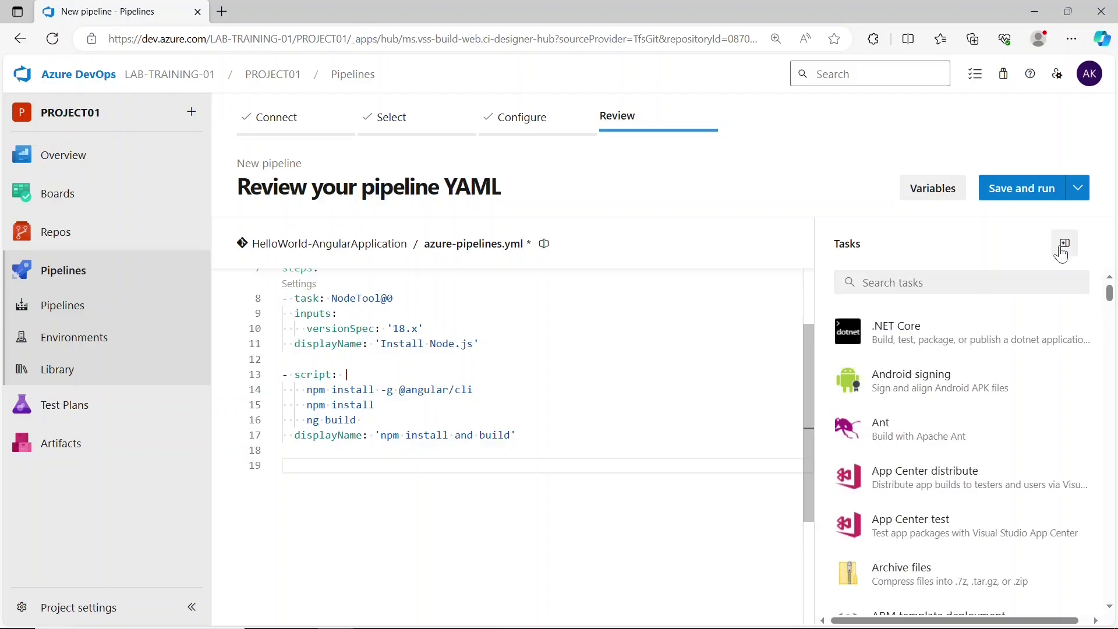
{"action": "left_click", "coordinate": [947, 286]}
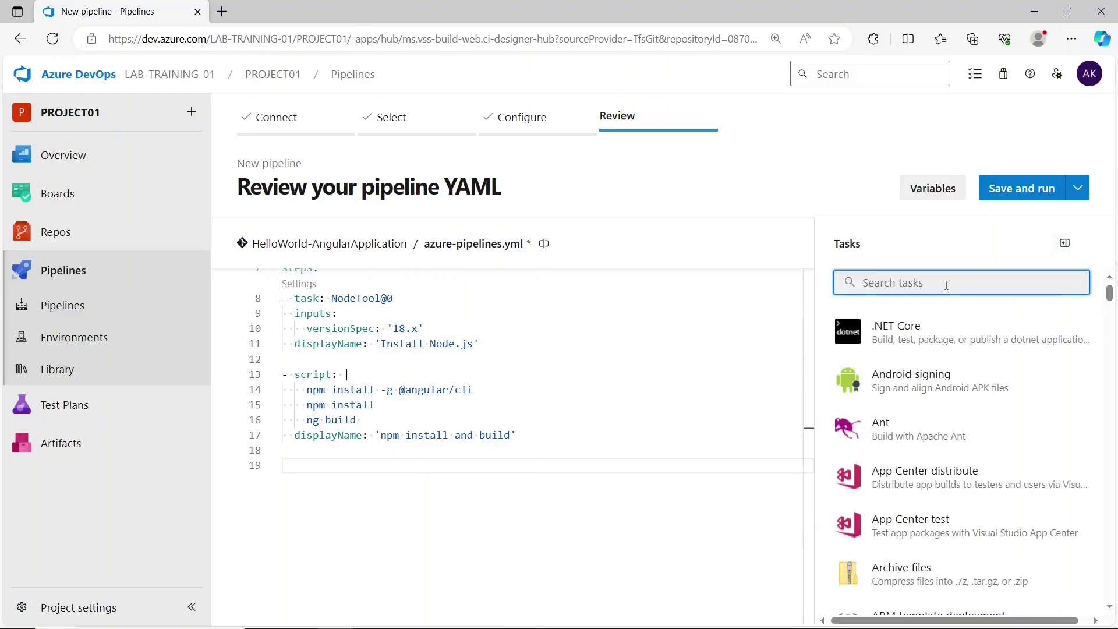
{"action": "type", "text": "copy"}
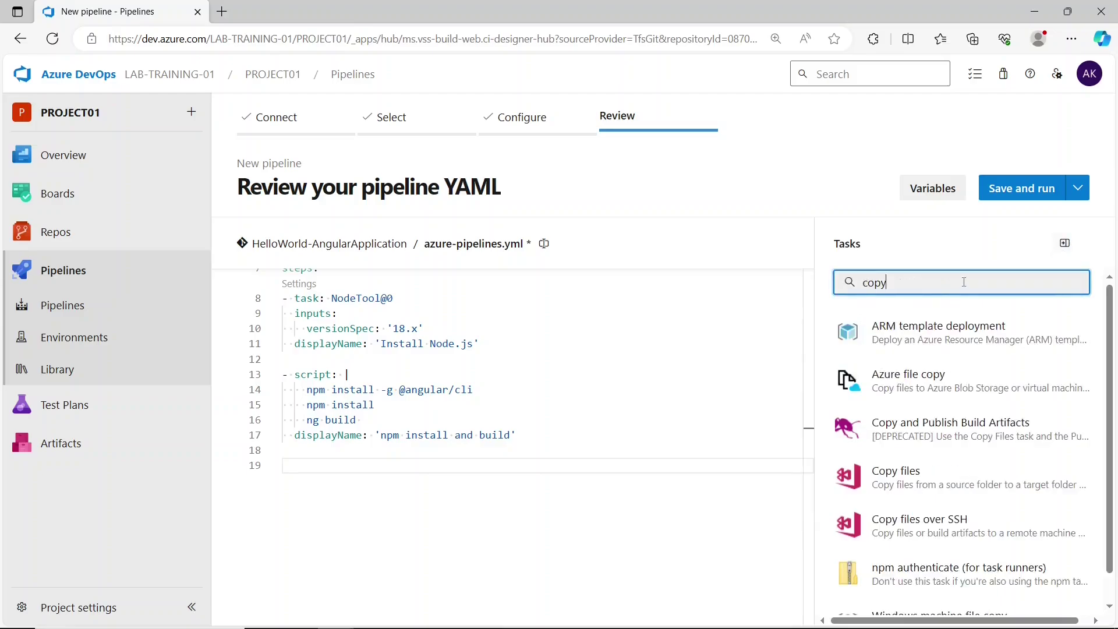
{"action": "left_click", "coordinate": [971, 417]}
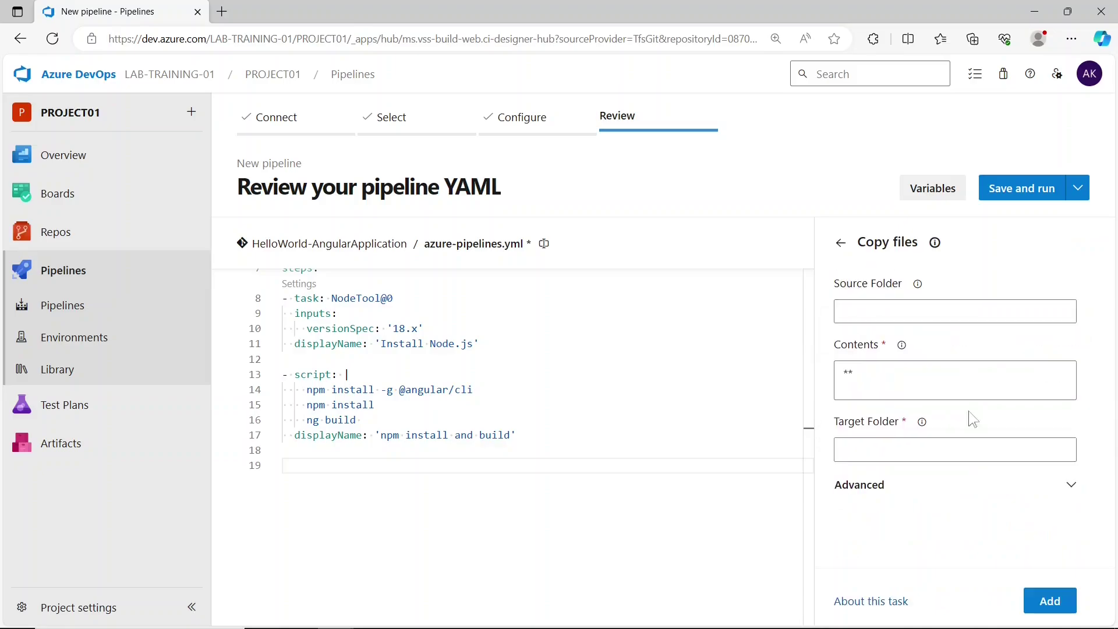
- Copy from $(Build.SourcesDirectory)/dist/hello-world to $(Build.ArtifactStagingDirectory) and add the task to the YAML
{"action": "left_click", "coordinate": [936, 308]}
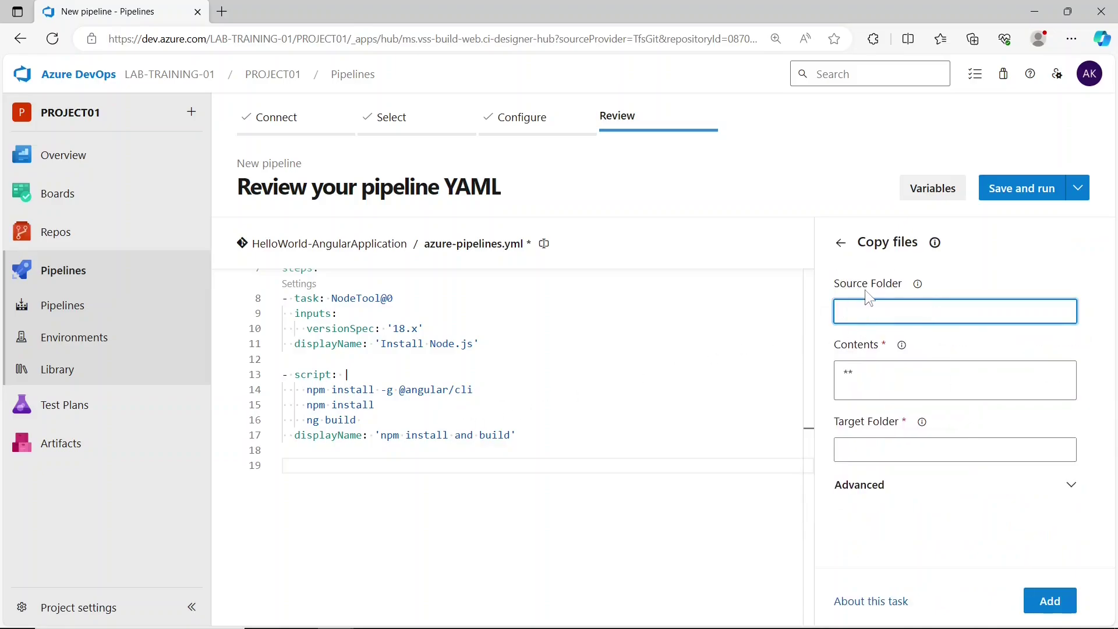
{"action": "type", "text": "$(Build.SourcesDirectory)/dist/hello-world"}
{"action": "left_click_drag", "start_coordinate": [972, 312], "coordinate": [860, 312]}
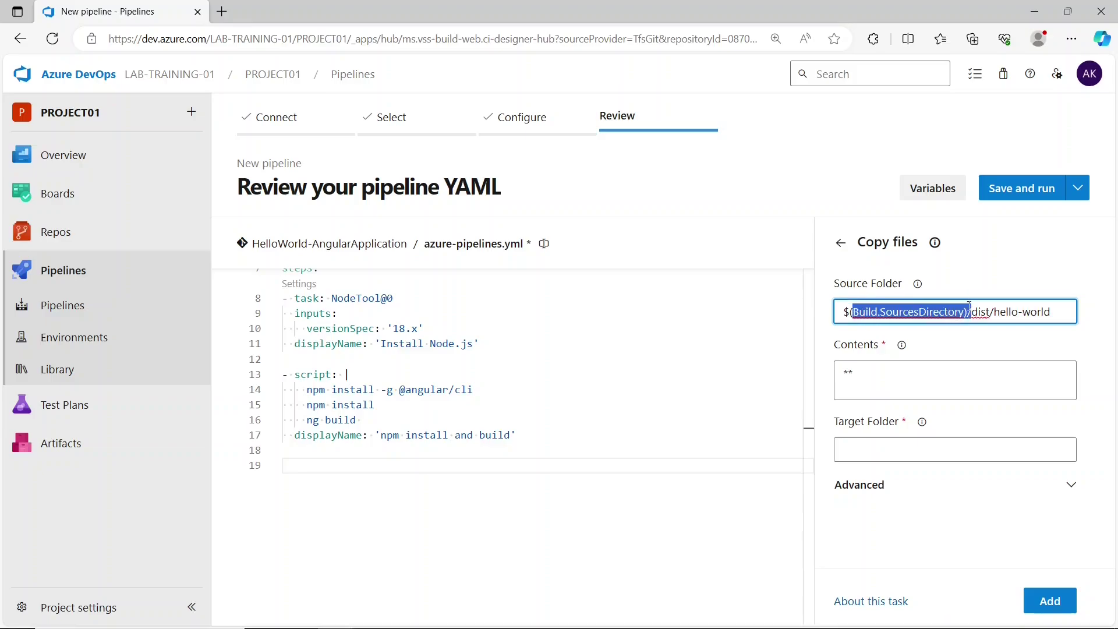
{"action": "left_click_drag", "start_coordinate": [971, 311], "coordinate": [999, 310]}
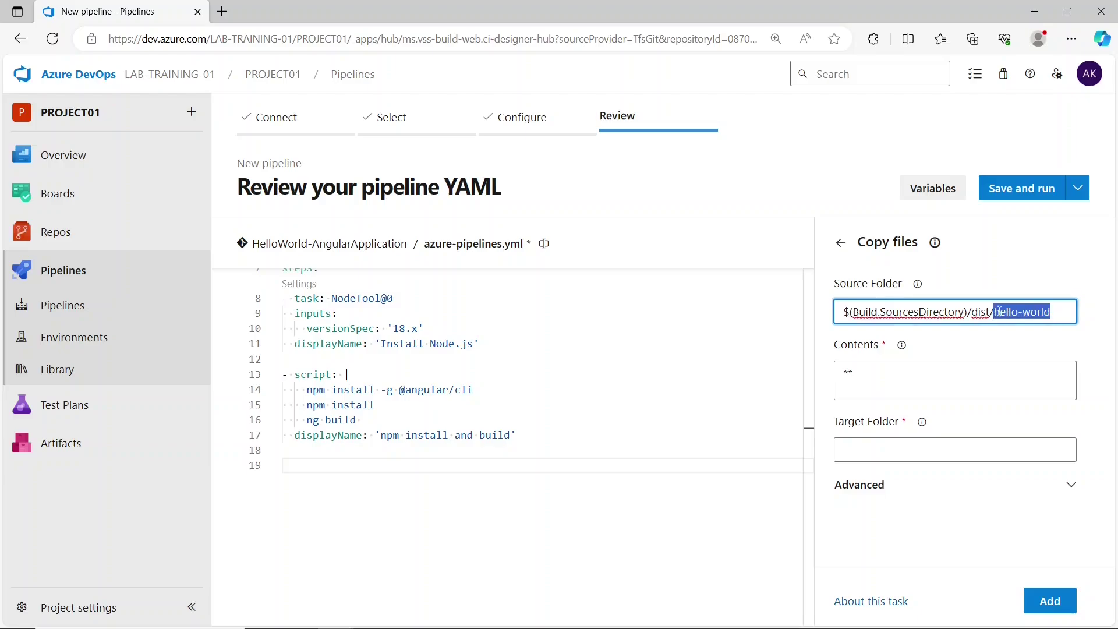
{"action": "left_click", "coordinate": [1059, 311]}
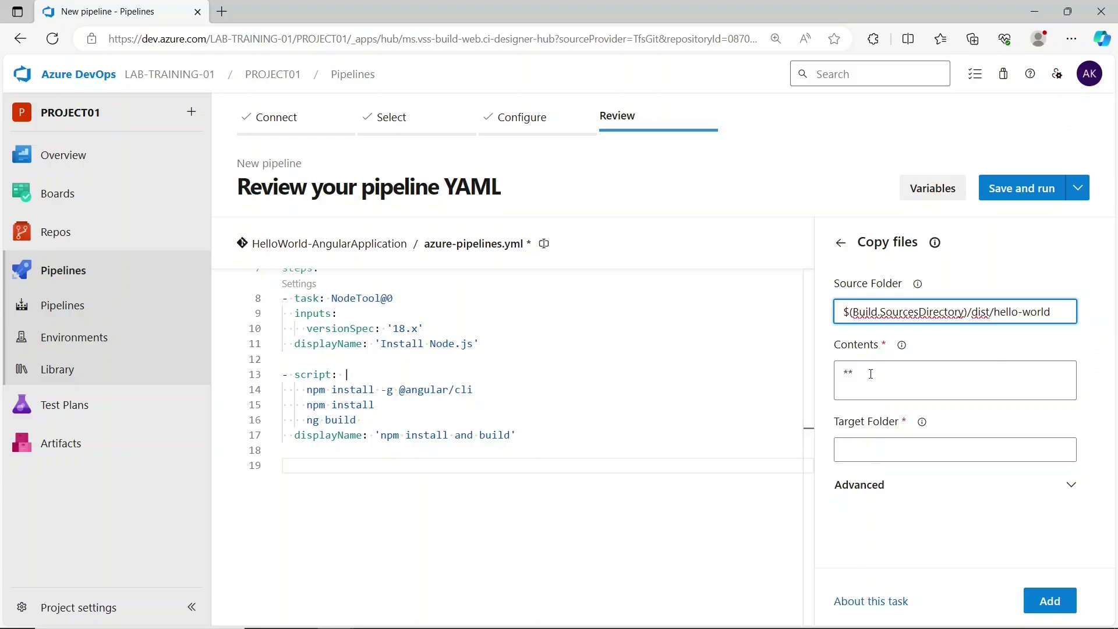
{"action": "double_click", "coordinate": [871, 374]}
{"action": "left_click", "coordinate": [886, 441]}
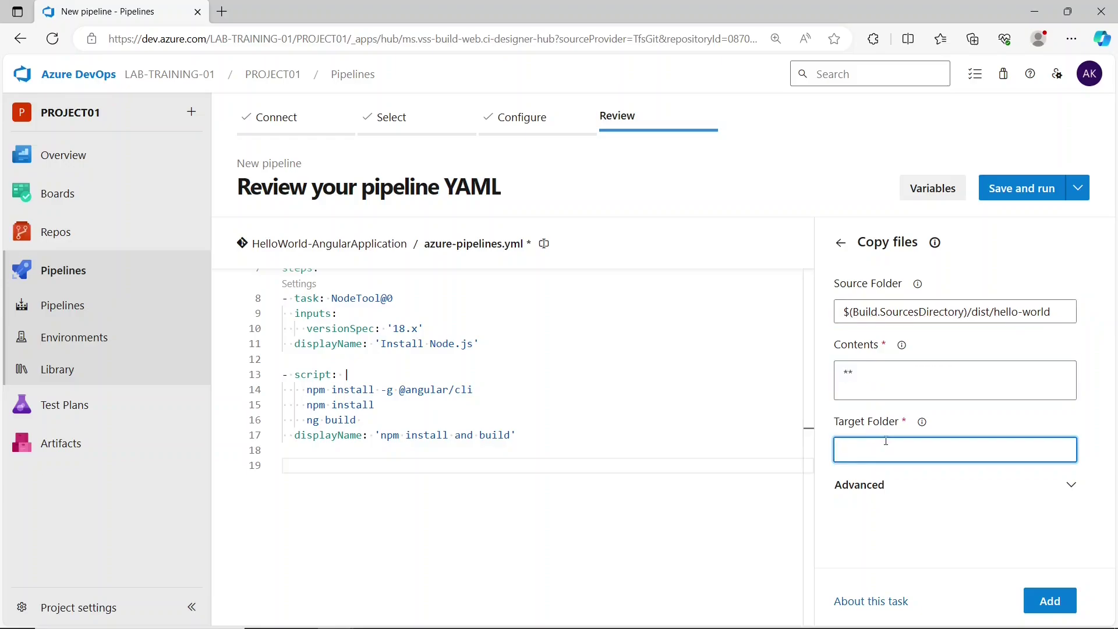
{"action": "type", "text": "$(Build.ArtifactStagingDirectory)"}
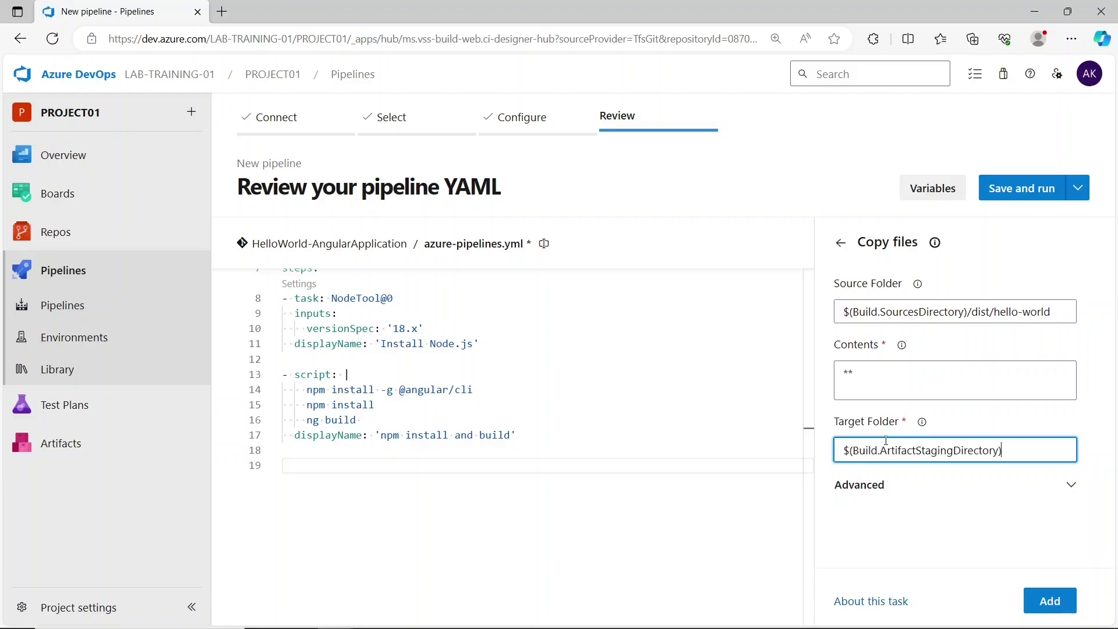
{"action": "left_click", "coordinate": [1051, 601]}
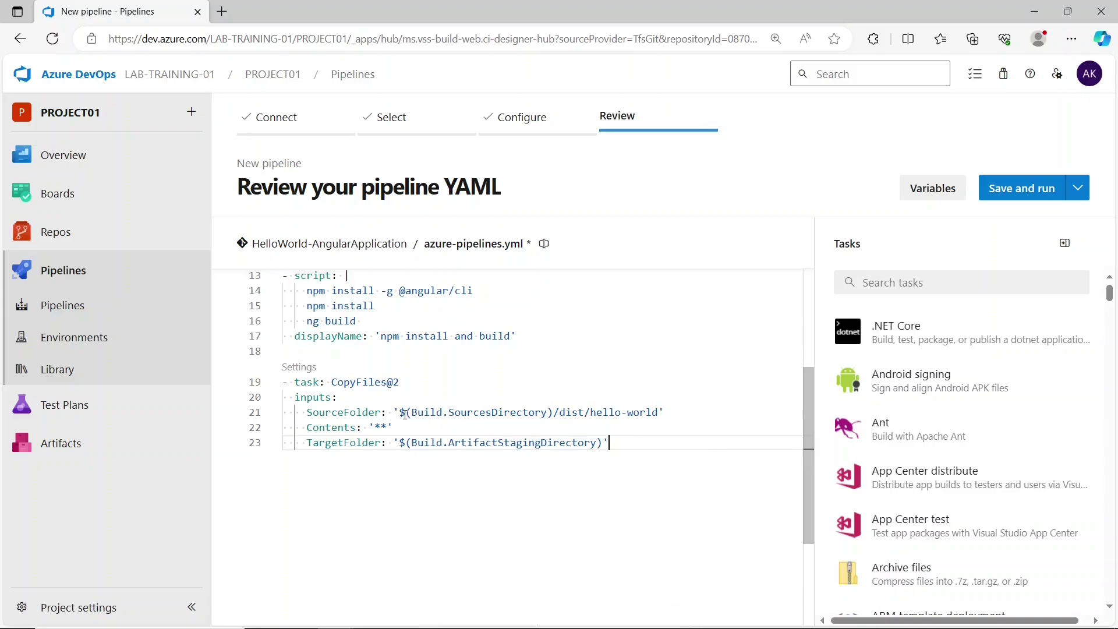
- Add blank lines after the copy task at the end of the YAML
{"action": "left_click_drag", "start_coordinate": [629, 444], "coordinate": [416, 445]}
{"action": "left_click", "coordinate": [709, 446]}
{"action": "key", "text": "Return"}
{"action": "key", "text": "Return"}
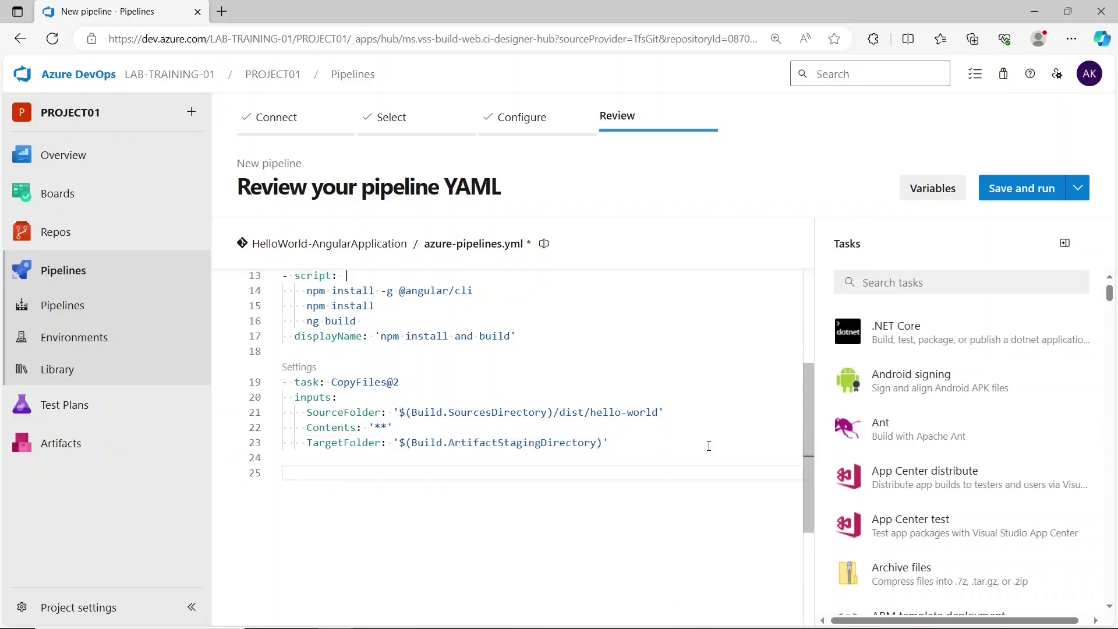
- Search 'pub' and insert Publish build artifacts with its default path and artifact name drop
{"action": "left_click", "coordinate": [910, 272]}
{"action": "type", "text": "pus"}
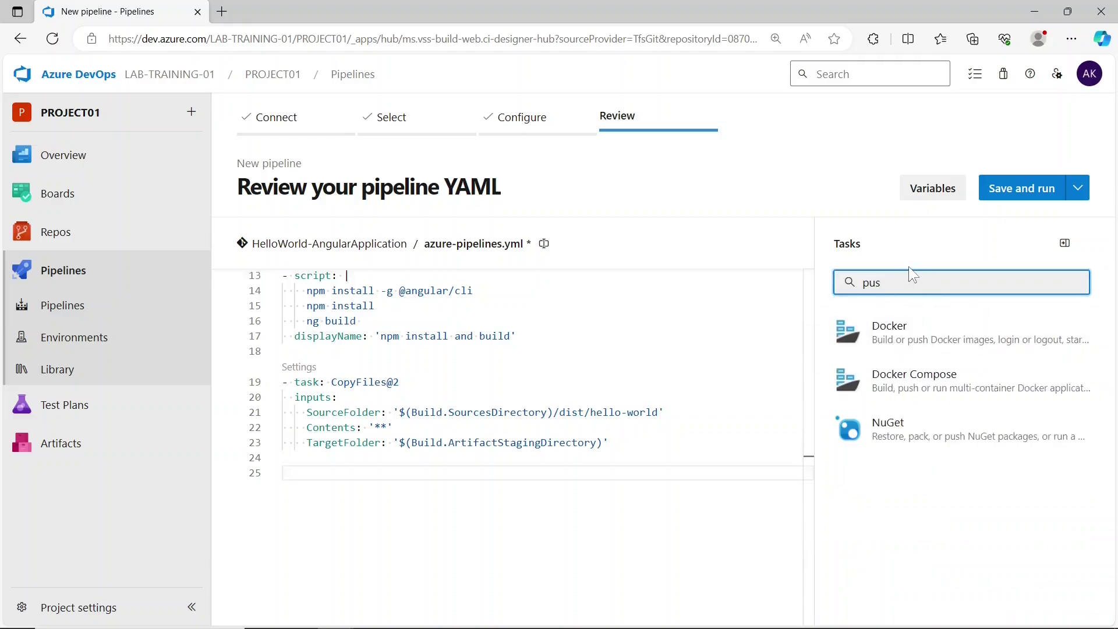
{"action": "key", "text": "BackSpace"}
{"action": "type", "text": "b"}
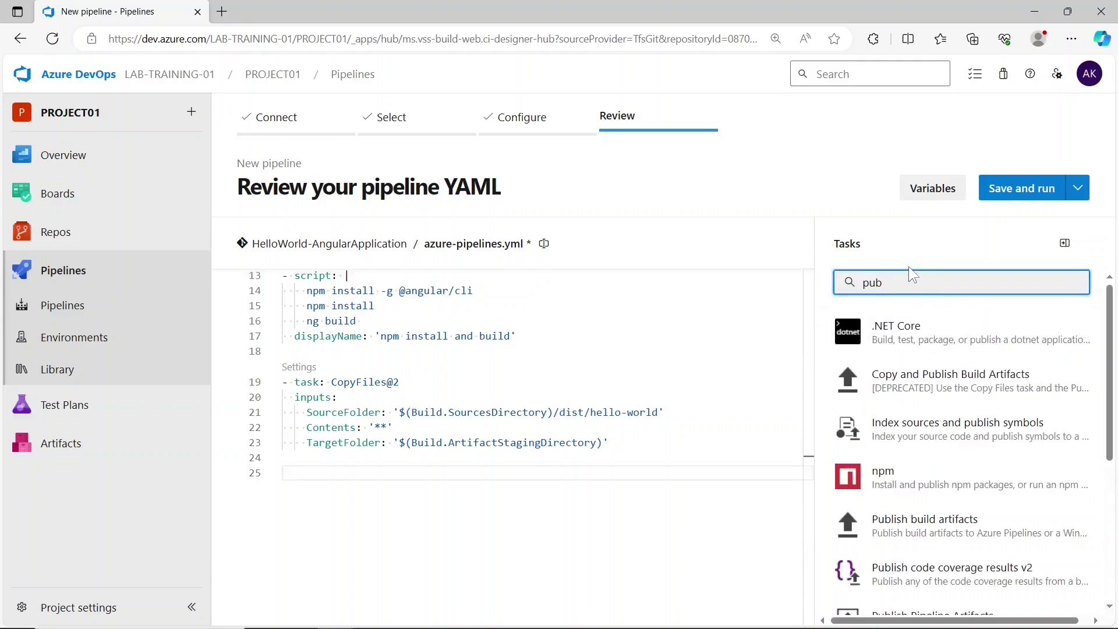
{"action": "left_click", "coordinate": [945, 523]}
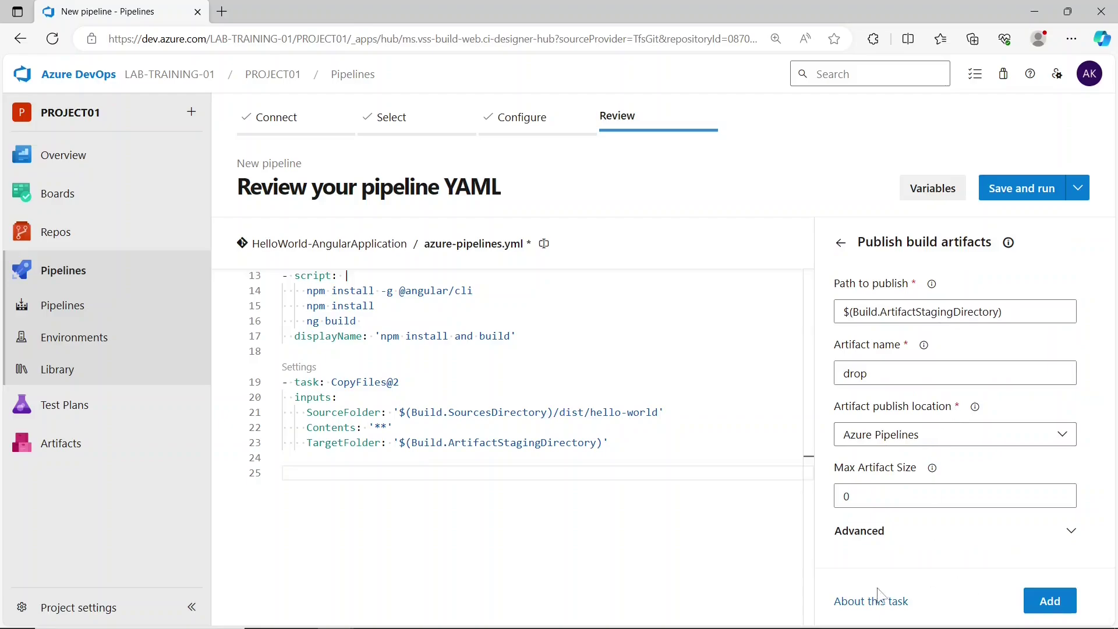
{"action": "left_click", "coordinate": [1049, 601]}
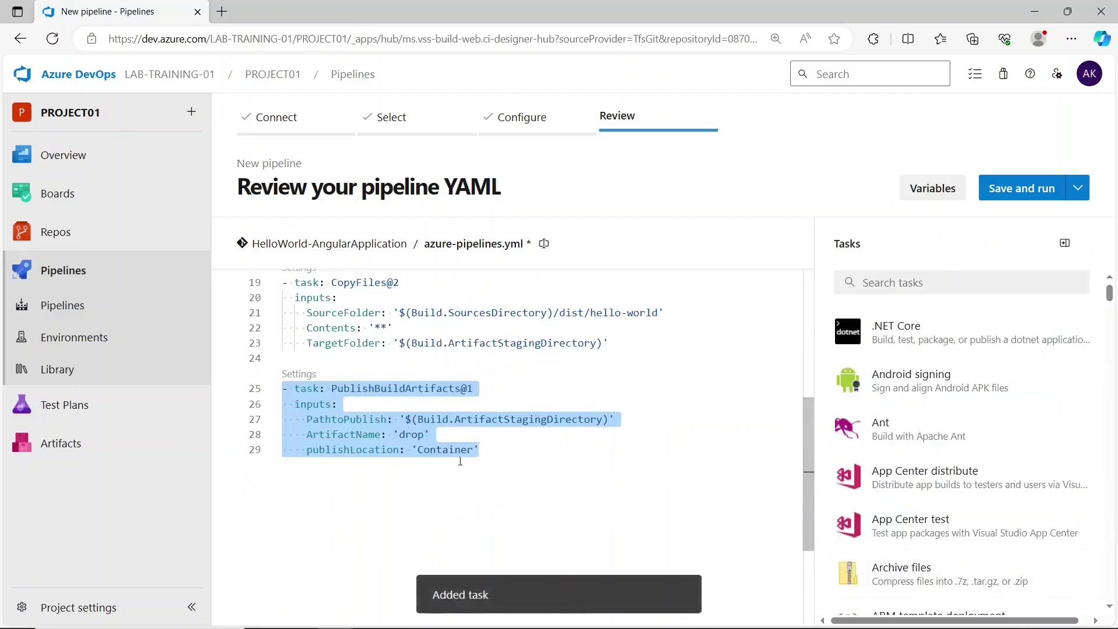
- Inspect the publish task's path and drop name, then undo the inserted block with Ctrl+Z
{"action": "left_click_drag", "start_coordinate": [406, 419], "coordinate": [614, 425]}
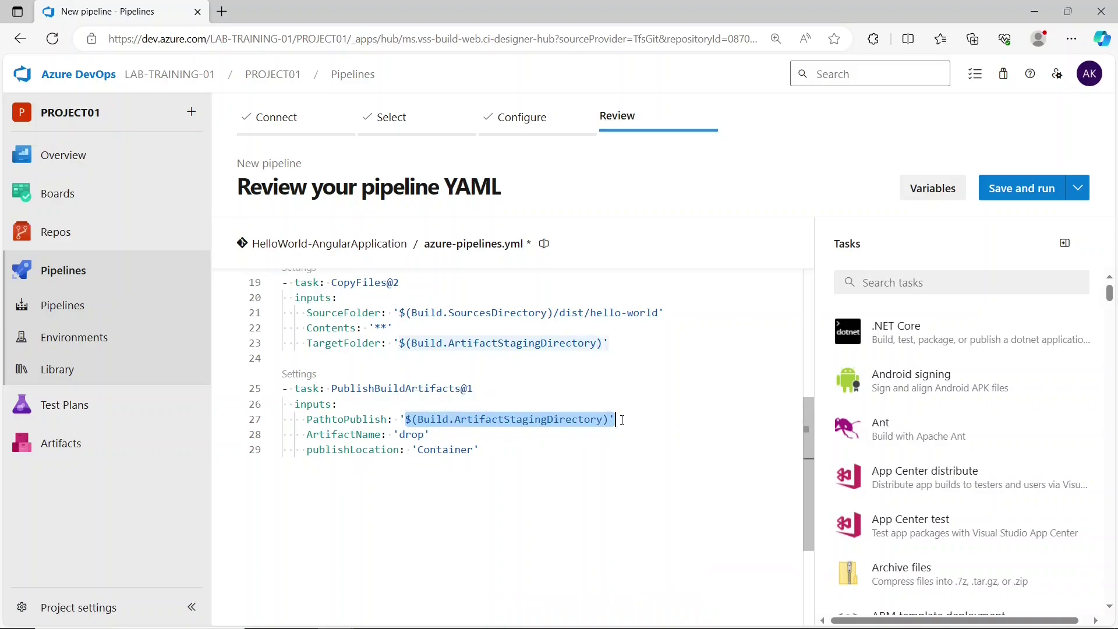
{"action": "left_click", "coordinate": [524, 450]}
{"action": "left_click", "coordinate": [617, 420]}
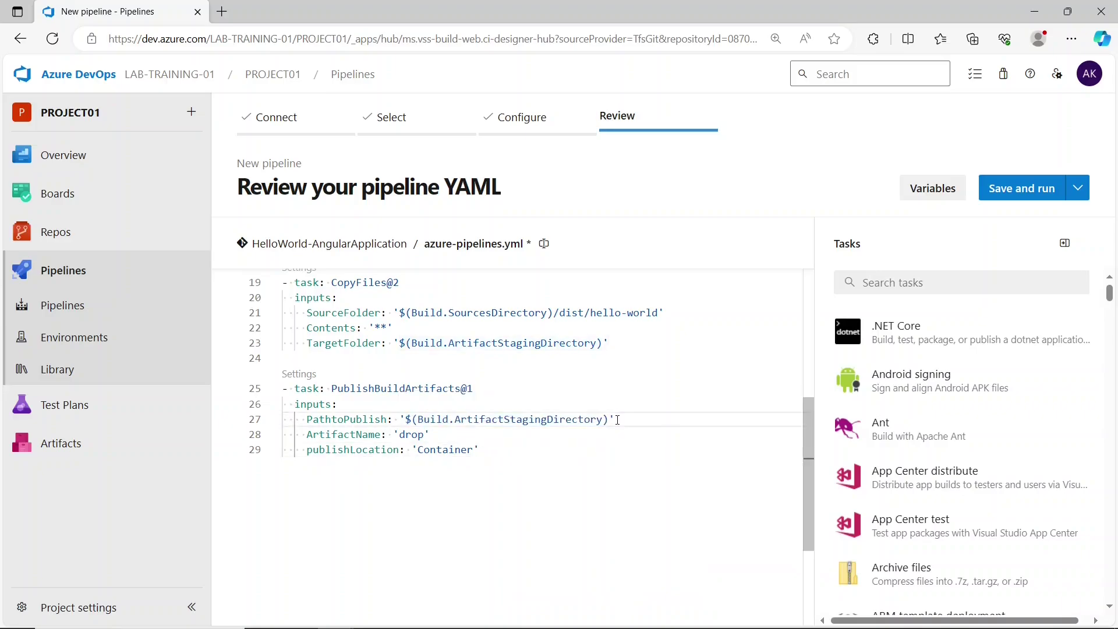
{"action": "left_click", "coordinate": [425, 434]}
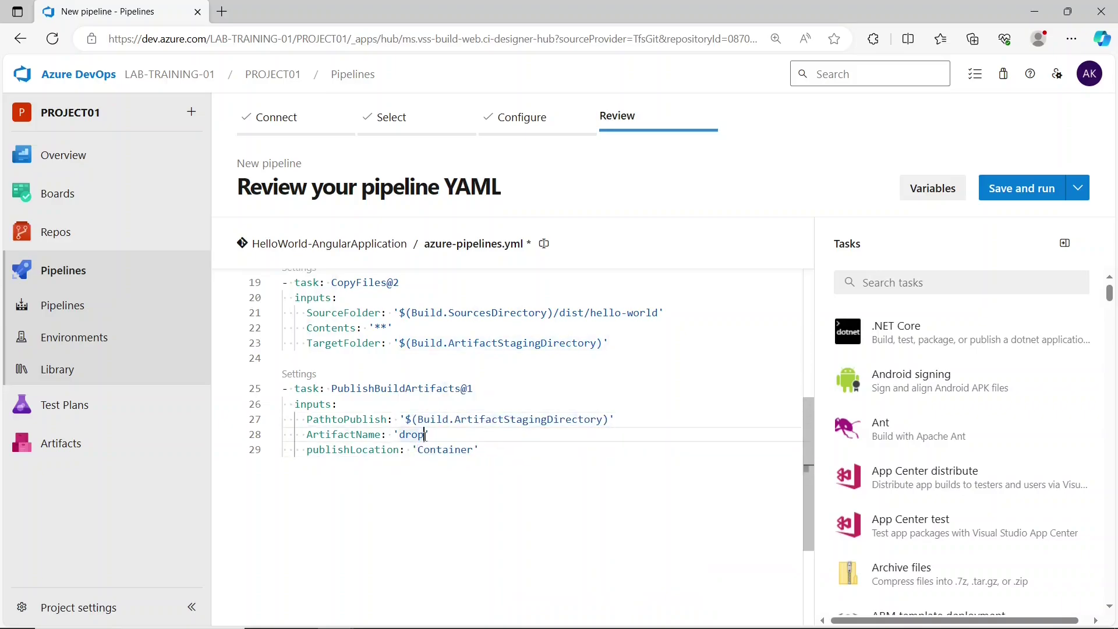
{"action": "left_click", "coordinate": [486, 455]}
{"action": "key", "text": "Return"}
{"action": "key", "text": "Return"}
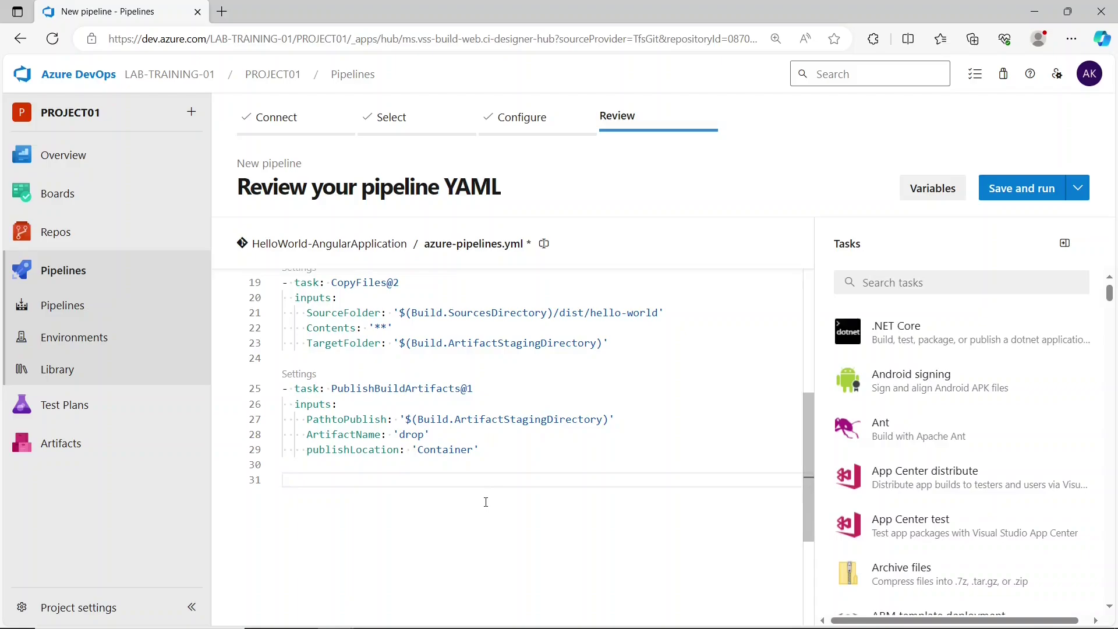
{"action": "key", "text": "ctrl+z"}
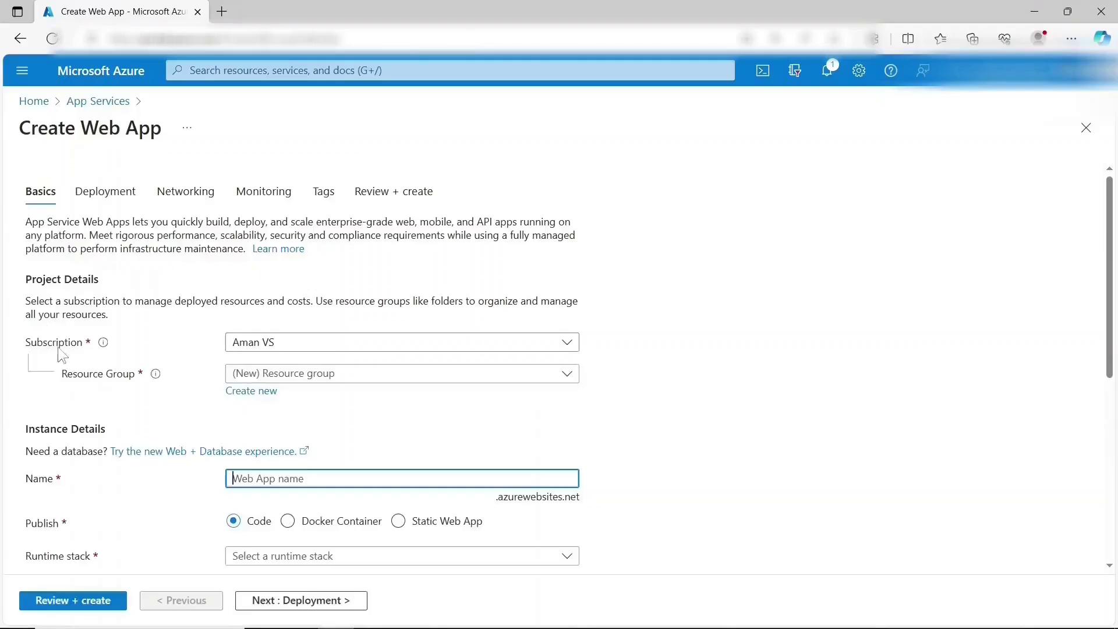
- Choose resource group LAB1 and name the web app reactapp12341 until it validates
{"action": "left_click", "coordinate": [310, 378]}
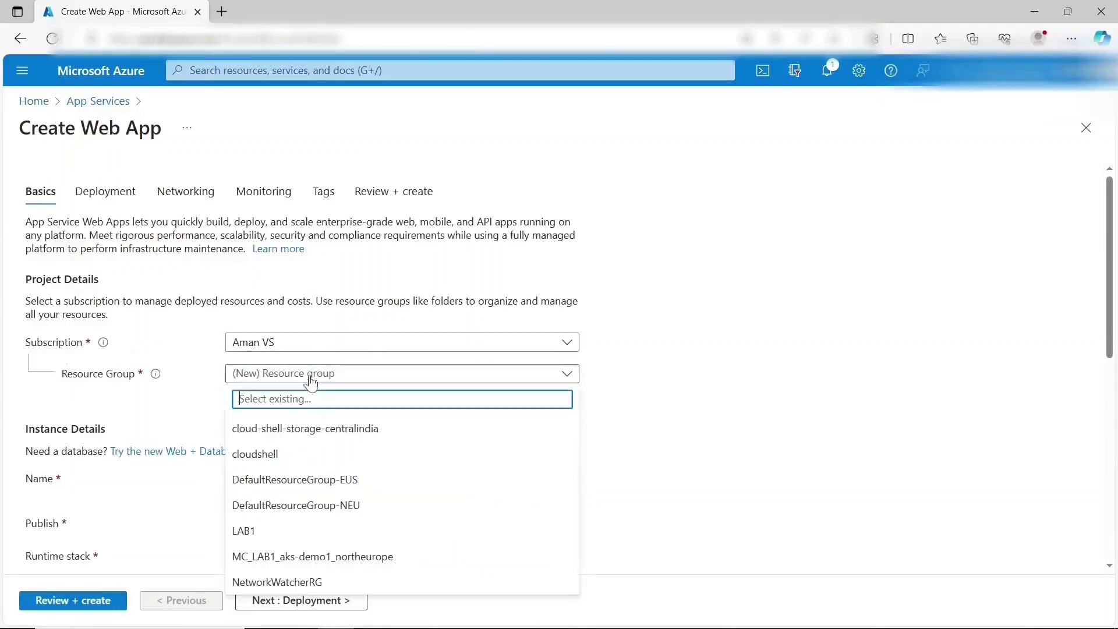
{"action": "left_click", "coordinate": [273, 529]}
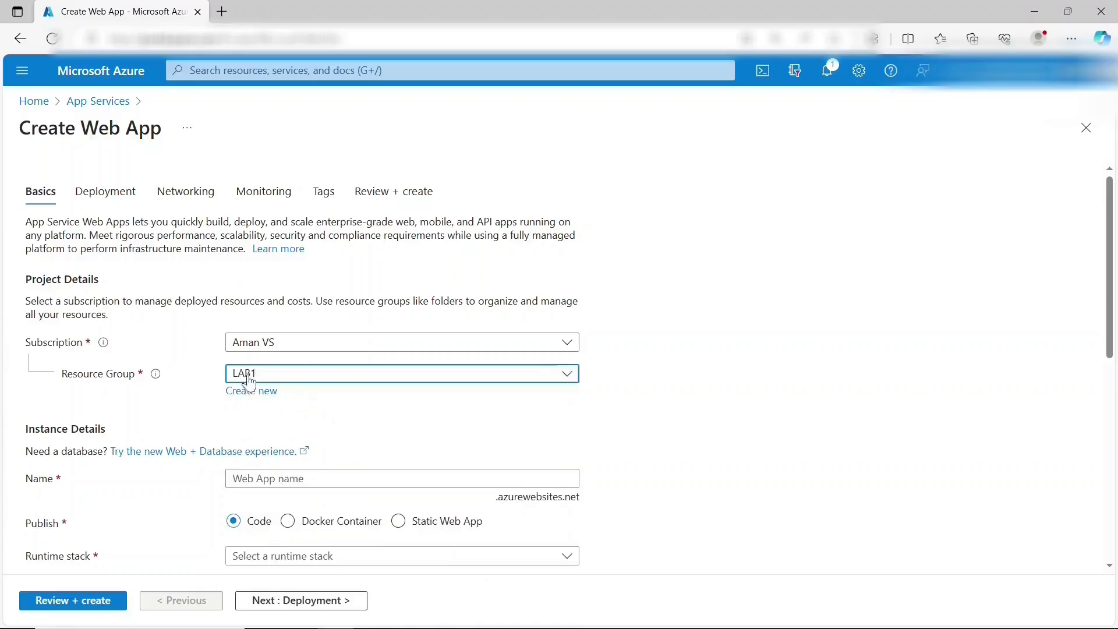
{"action": "scroll", "coordinate": [359, 431], "scroll_direction": "down", "scroll_amount": 2}
{"action": "left_click", "coordinate": [343, 353]}
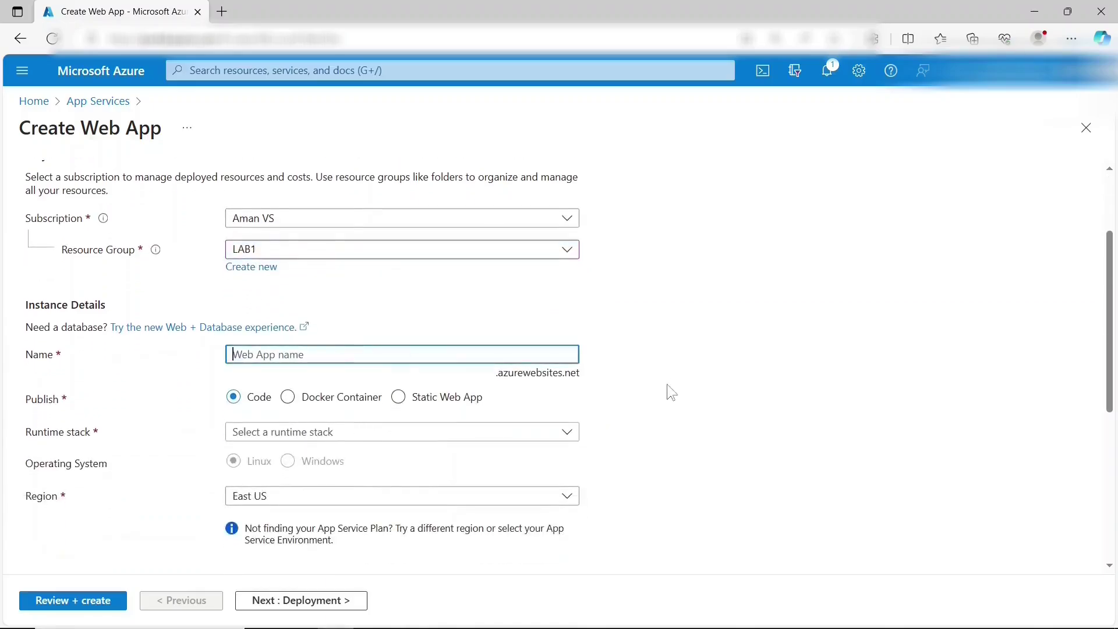
{"action": "type", "text": "reacrt"}
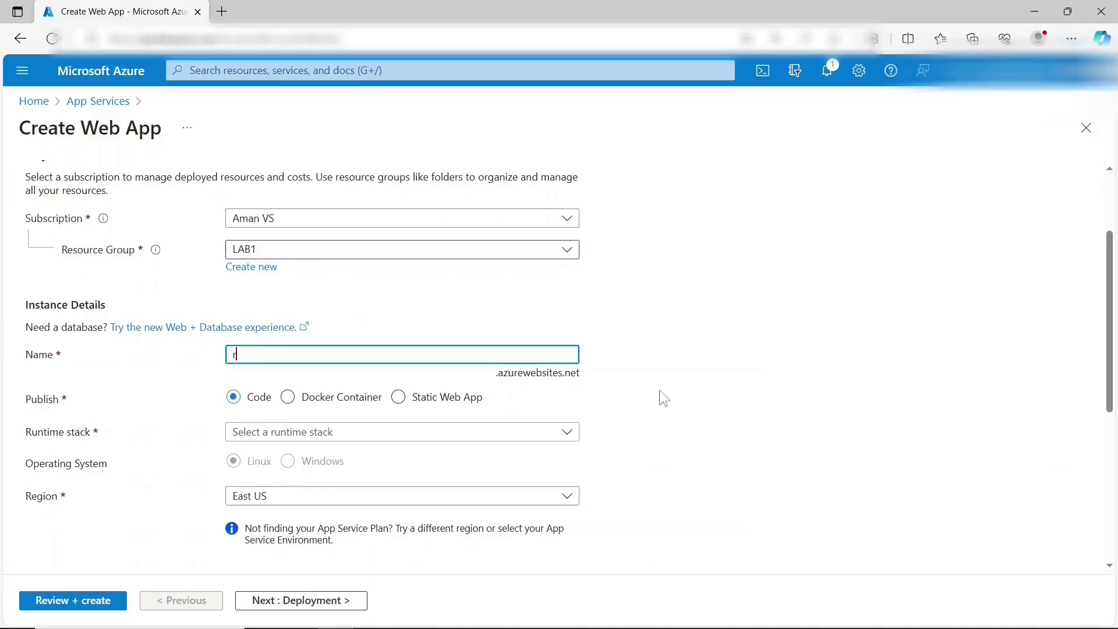
{"action": "key", "text": "BackSpace"}
{"action": "key", "text": "BackSpace"}
{"action": "type", "text": "tapp1234"}
{"action": "scroll", "coordinate": [312, 430], "scroll_direction": "down", "scroll_amount": 1}
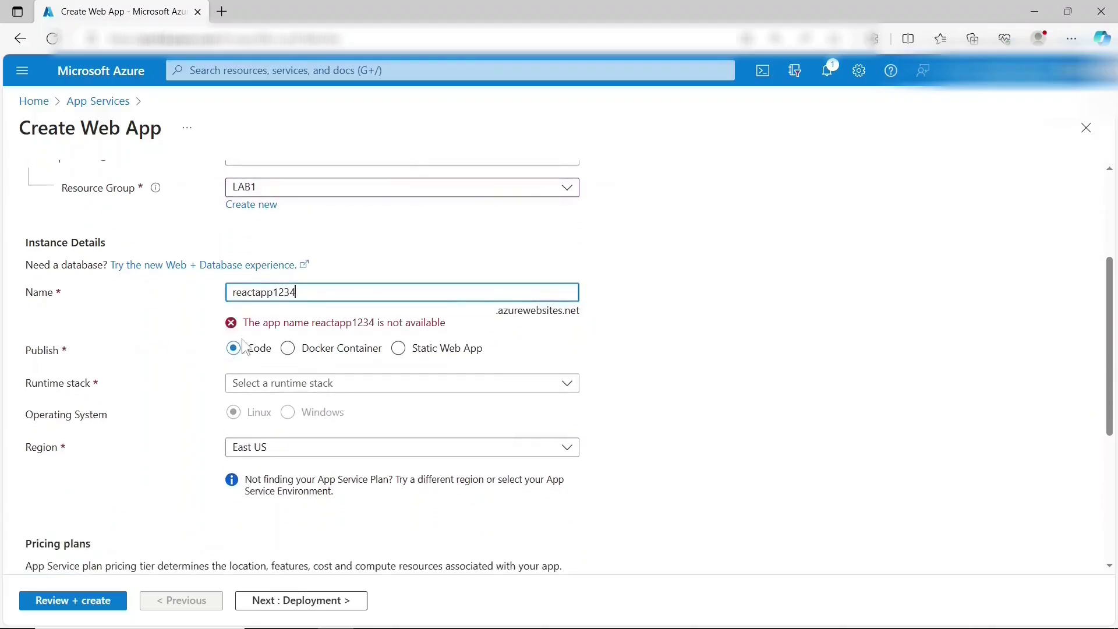
{"action": "type", "text": "1"}
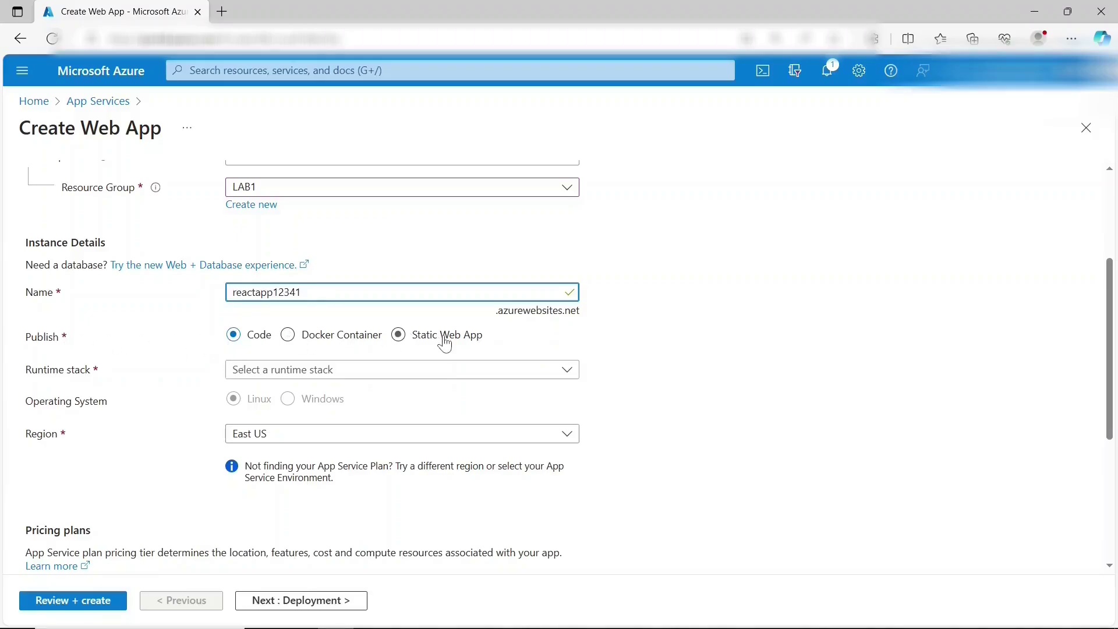
- Set the web app's runtime stack to Node 18 LTS on the Basics tab
{"action": "left_click", "coordinate": [255, 373]}
{"action": "scroll", "coordinate": [267, 300], "scroll_direction": "down", "scroll_amount": 3}
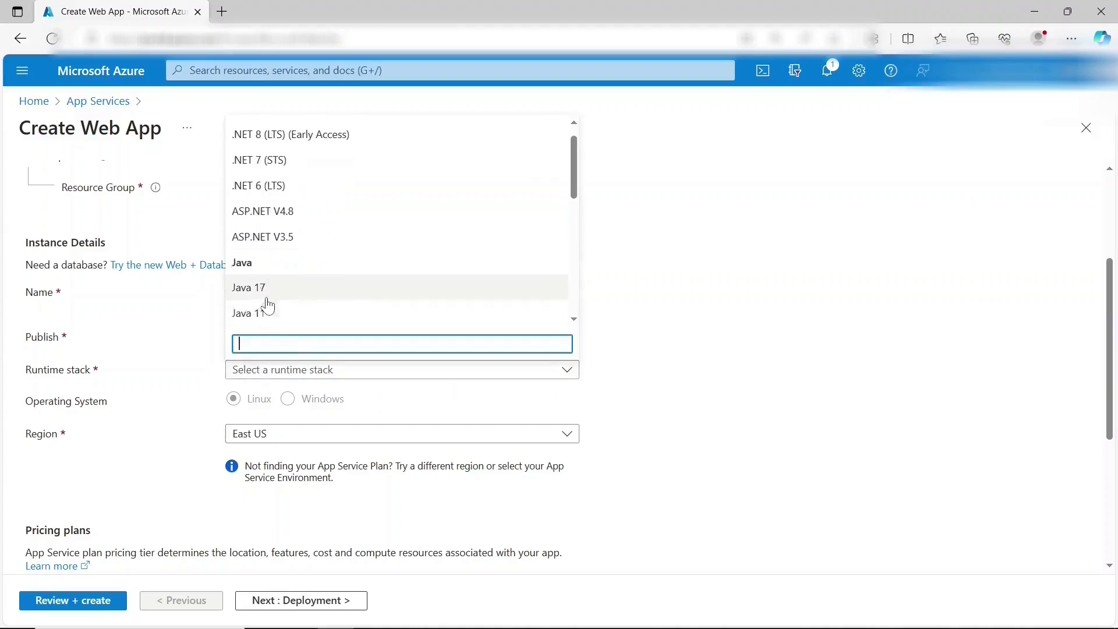
{"action": "scroll", "coordinate": [268, 305], "scroll_direction": "down", "scroll_amount": 3}
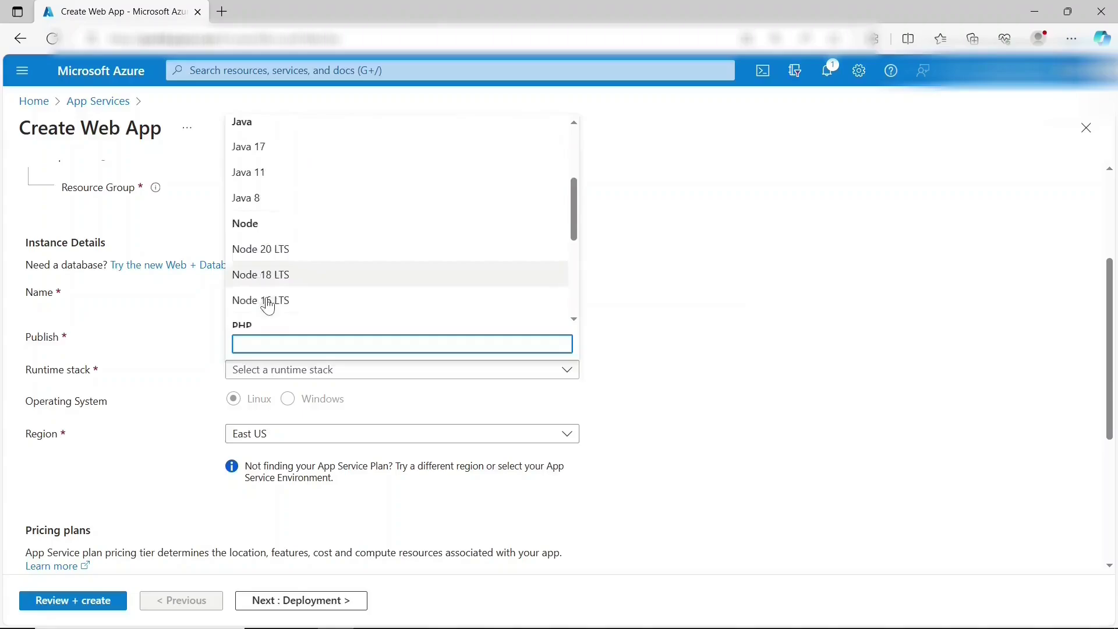
{"action": "left_click", "coordinate": [280, 284]}
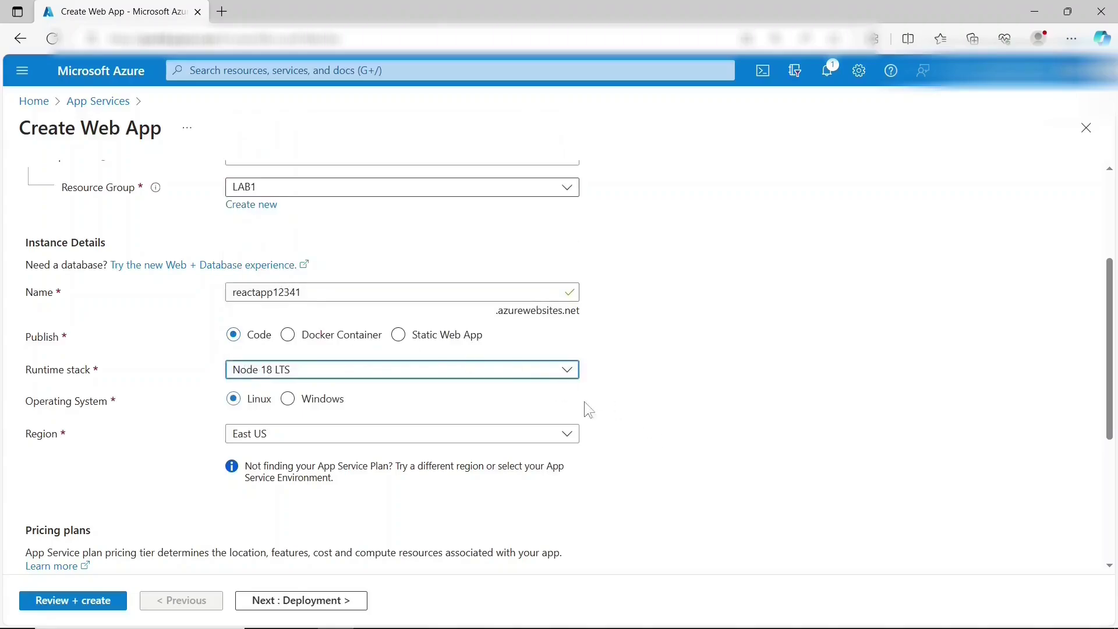
{"action": "left_click", "coordinate": [540, 378]}
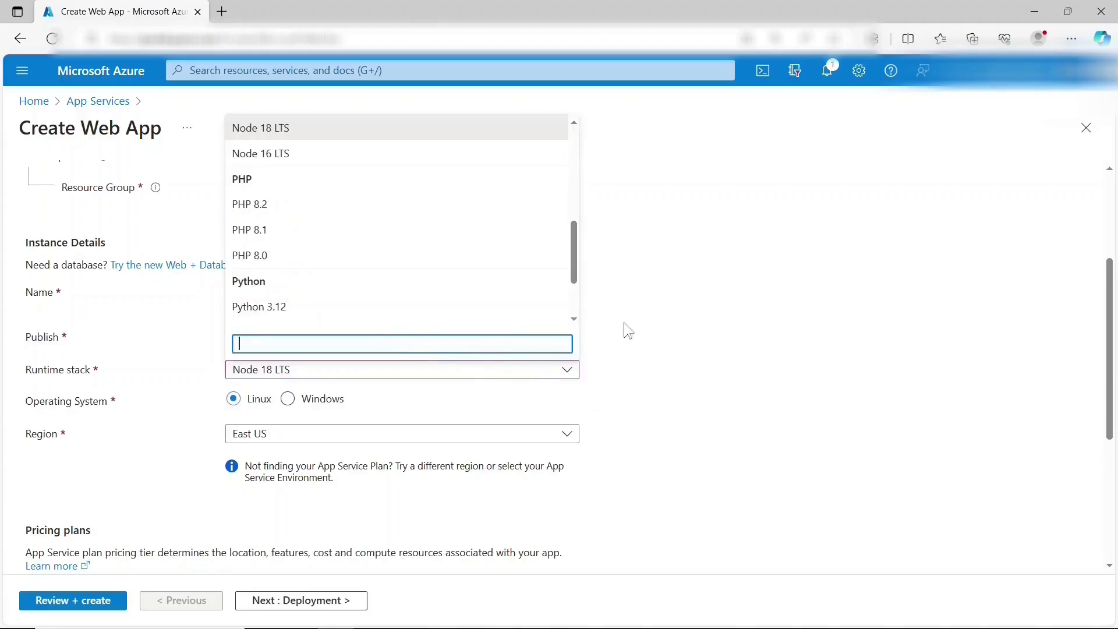
{"action": "left_click", "coordinate": [675, 337]}
{"action": "scroll", "coordinate": [674, 337], "scroll_direction": "down", "scroll_amount": 1}
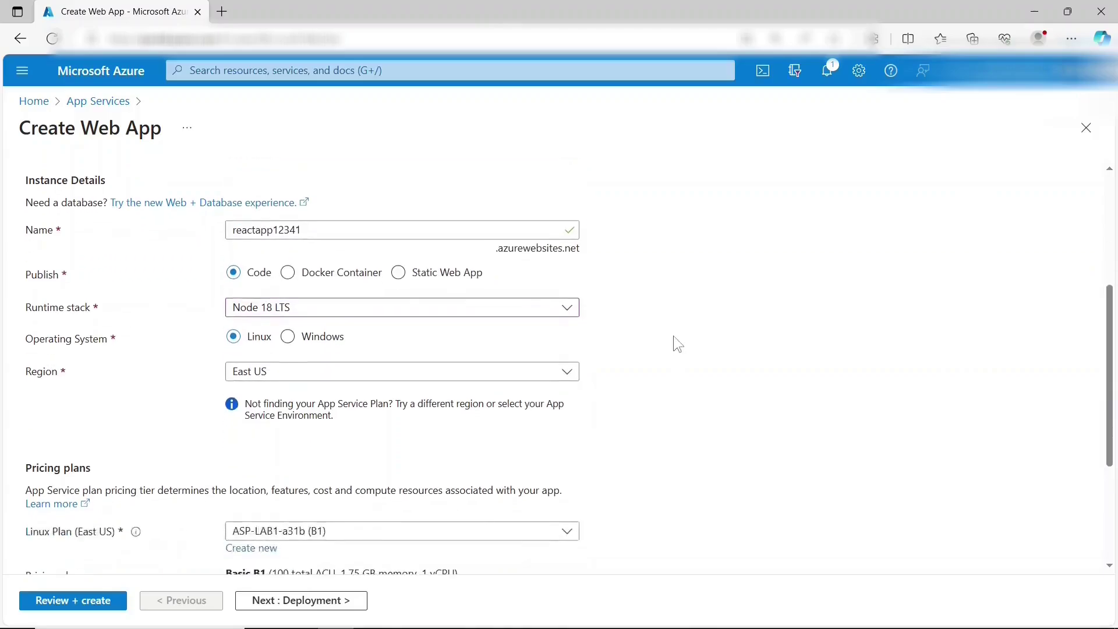
{"action": "scroll", "coordinate": [641, 349], "scroll_direction": "up", "scroll_amount": 1}
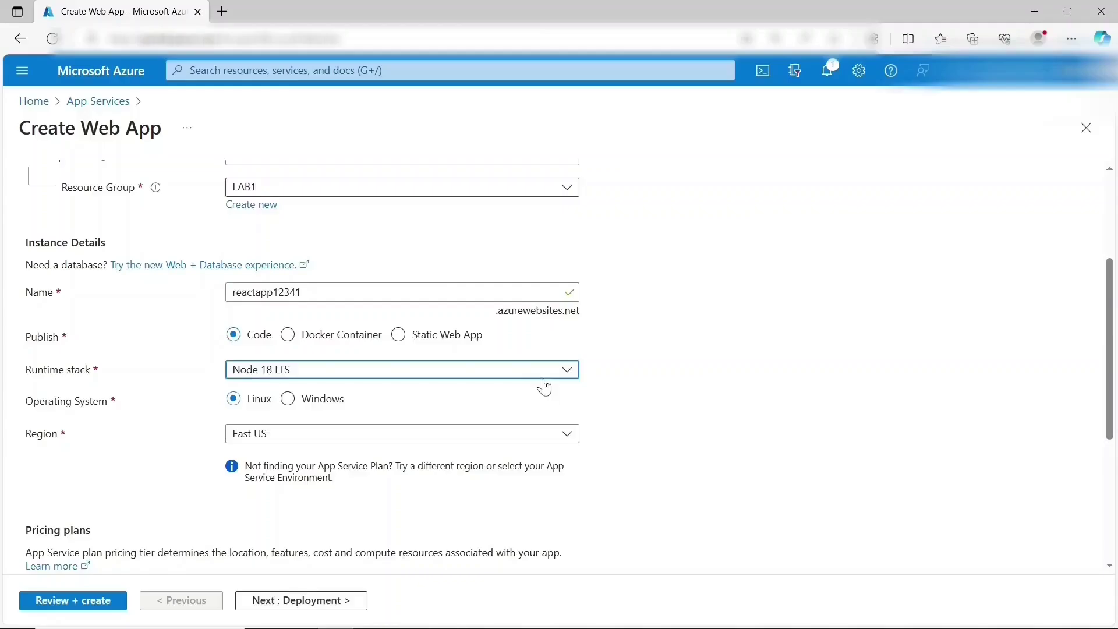
{"action": "scroll", "coordinate": [545, 388], "scroll_direction": "down", "scroll_amount": 4}
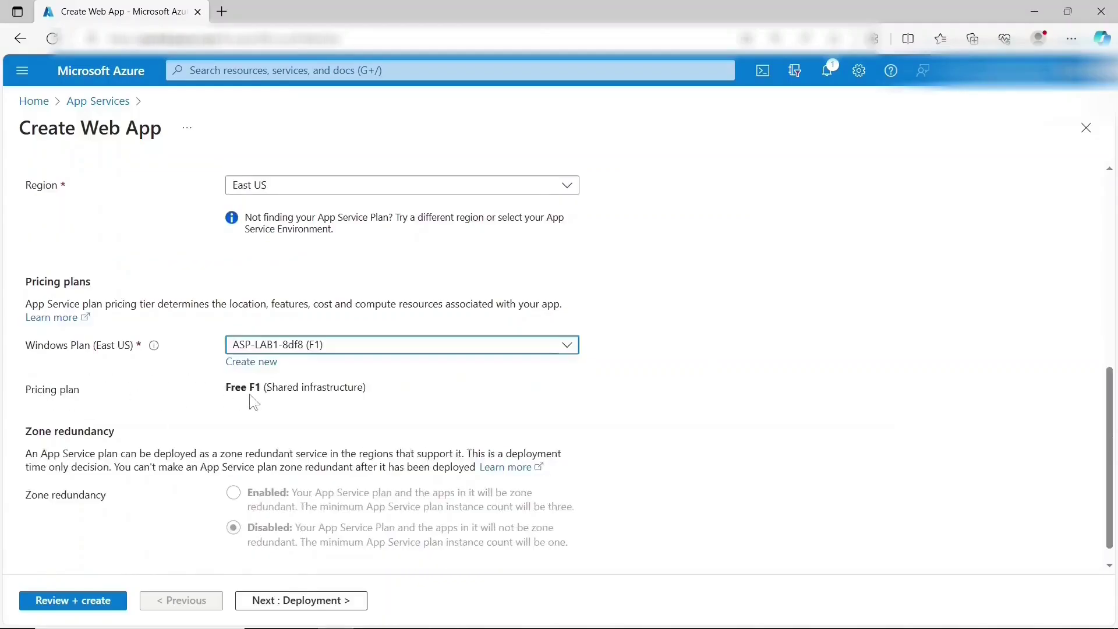
{"action": "scroll", "coordinate": [249, 393], "scroll_direction": "down", "scroll_amount": 1}
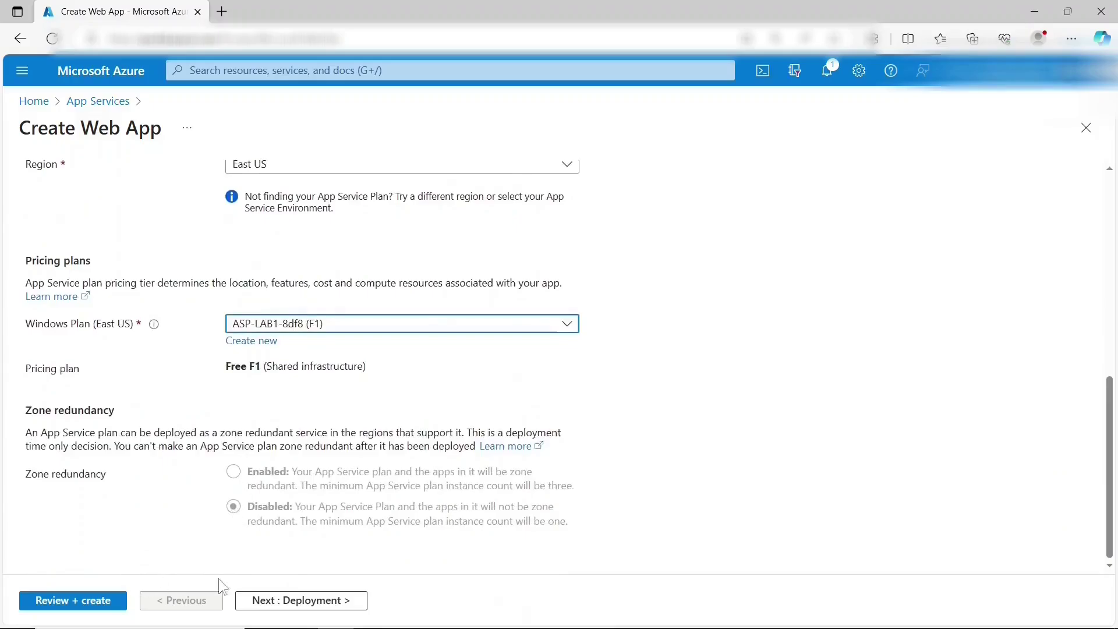
- Pass through Deployment, Networking, Monitoring and Tags to Review + create, then create the app
{"action": "left_click", "coordinate": [282, 606]}
{"action": "left_click", "coordinate": [283, 609]}
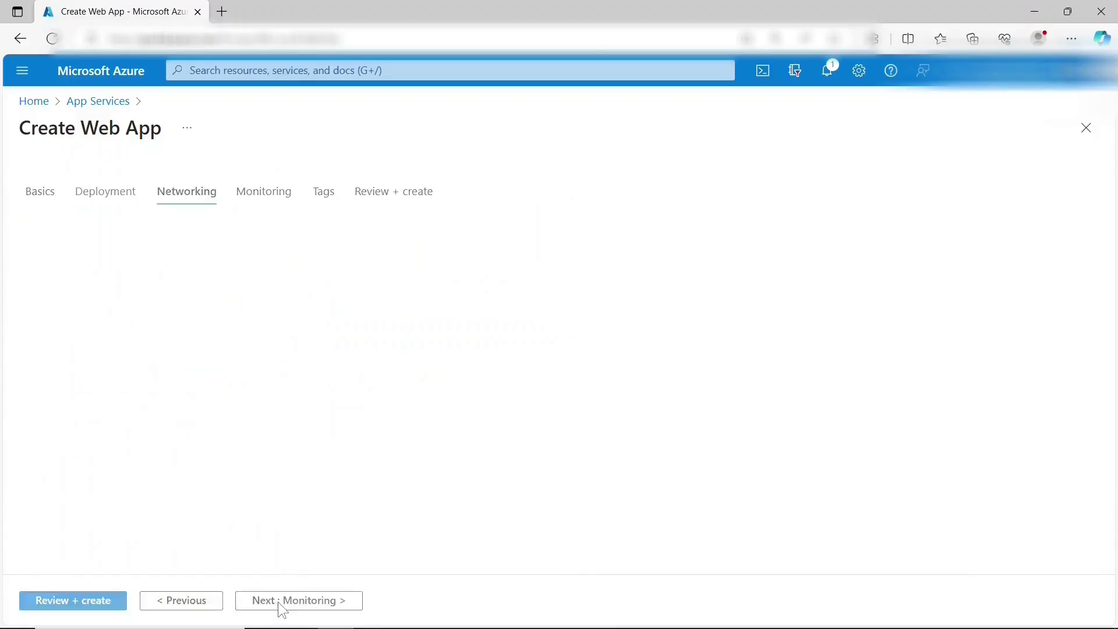
{"action": "left_click", "coordinate": [279, 609]}
{"action": "left_click", "coordinate": [278, 609]}
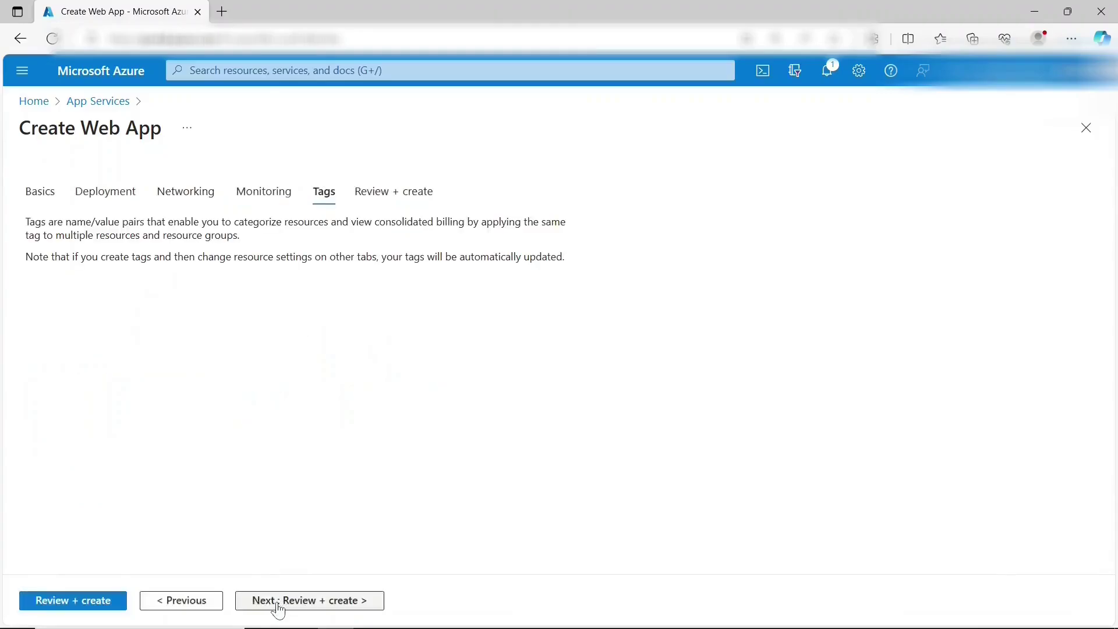
{"action": "left_click", "coordinate": [279, 609]}
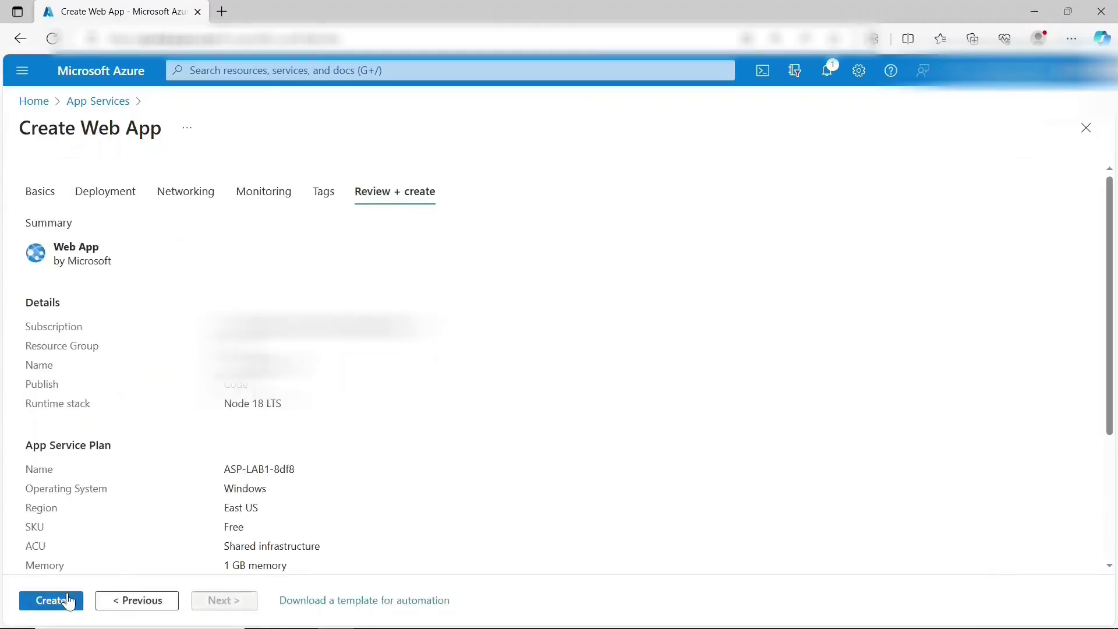
{"action": "left_click", "coordinate": [65, 600]}
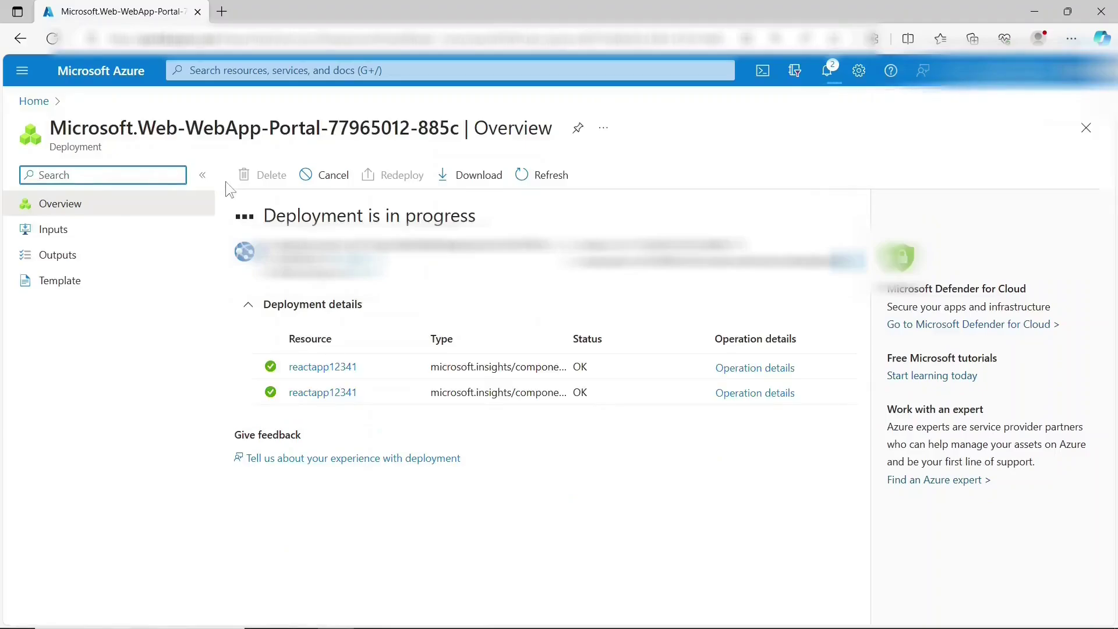
- Go to the new reactapp12341 resource and browse its default site in a new tab
{"action": "left_click", "coordinate": [901, 169]}
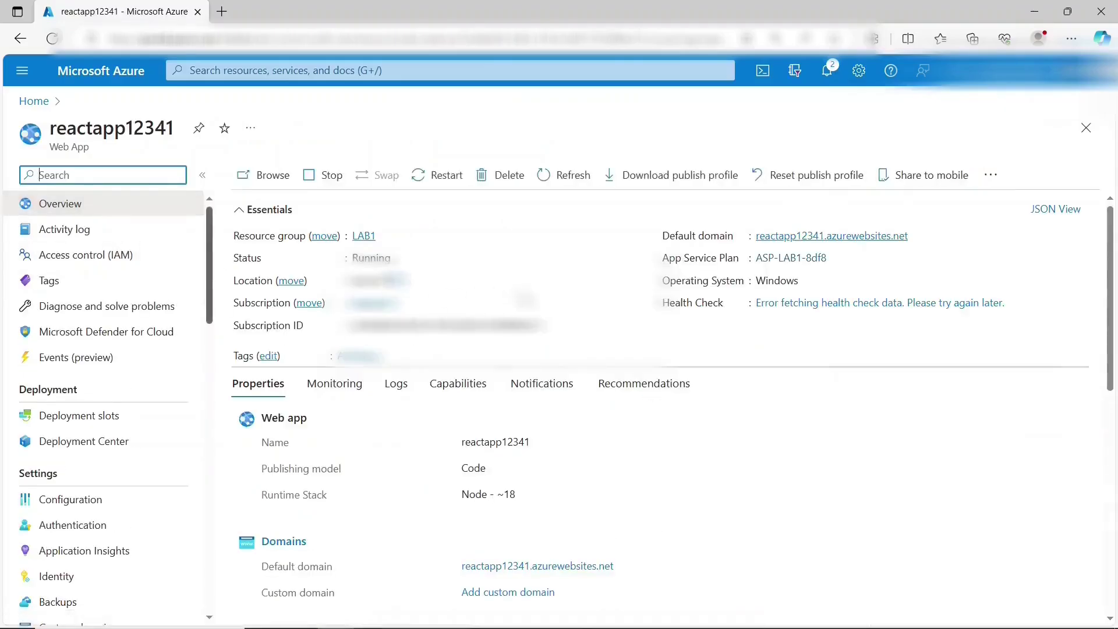
{"action": "left_click", "coordinate": [268, 174]}
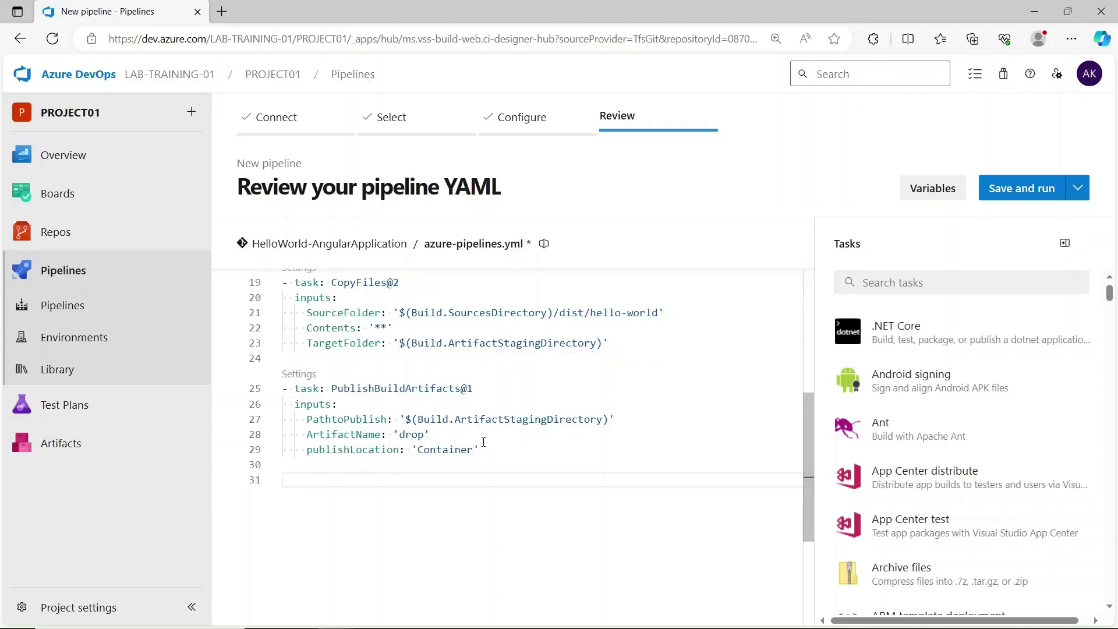
- Start an Azure App Service deploy task for Web App on Linux app reactapp12341
{"action": "key", "text": "Return"}
{"action": "scroll", "coordinate": [961, 379], "scroll_direction": "down", "scroll_amount": 3}
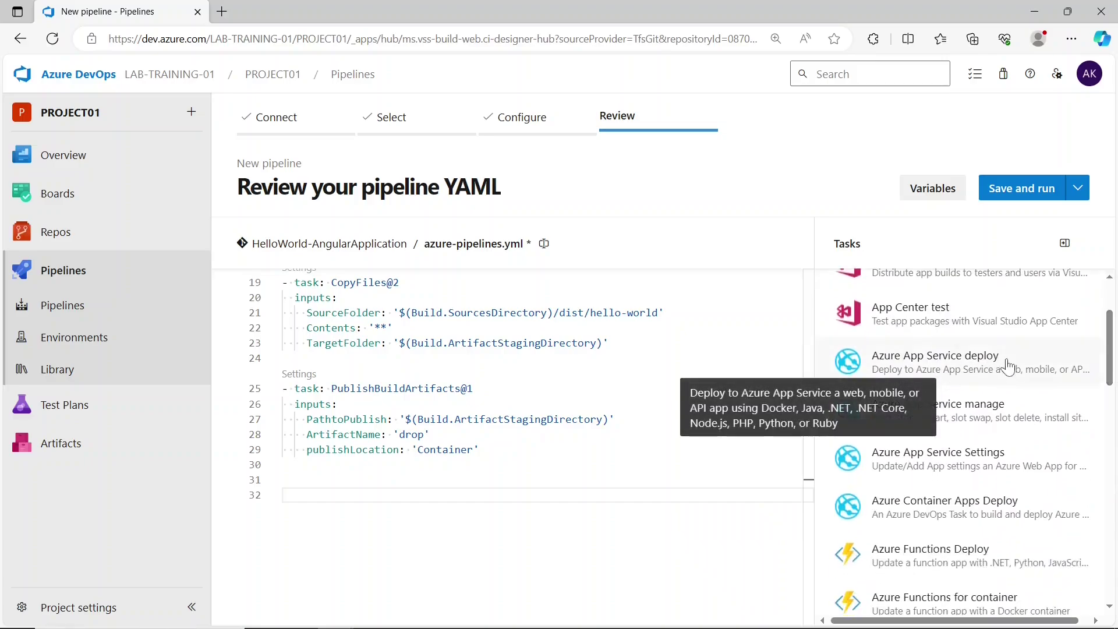
{"action": "left_click", "coordinate": [1008, 367]}
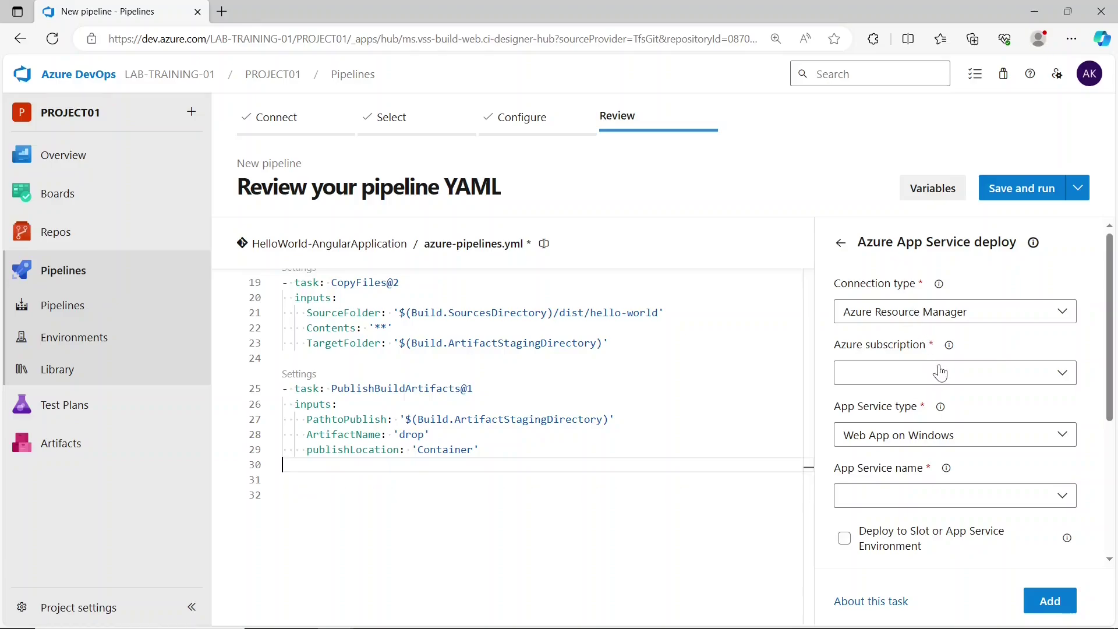
{"action": "scroll", "coordinate": [945, 390], "scroll_direction": "down", "scroll_amount": 1}
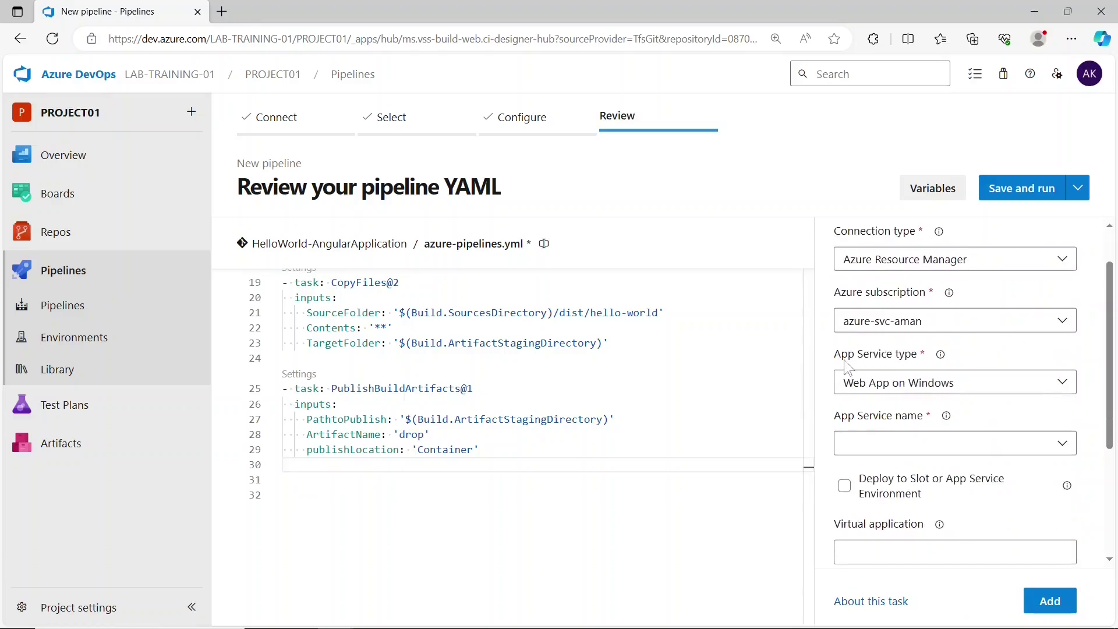
{"action": "left_click", "coordinate": [921, 385]}
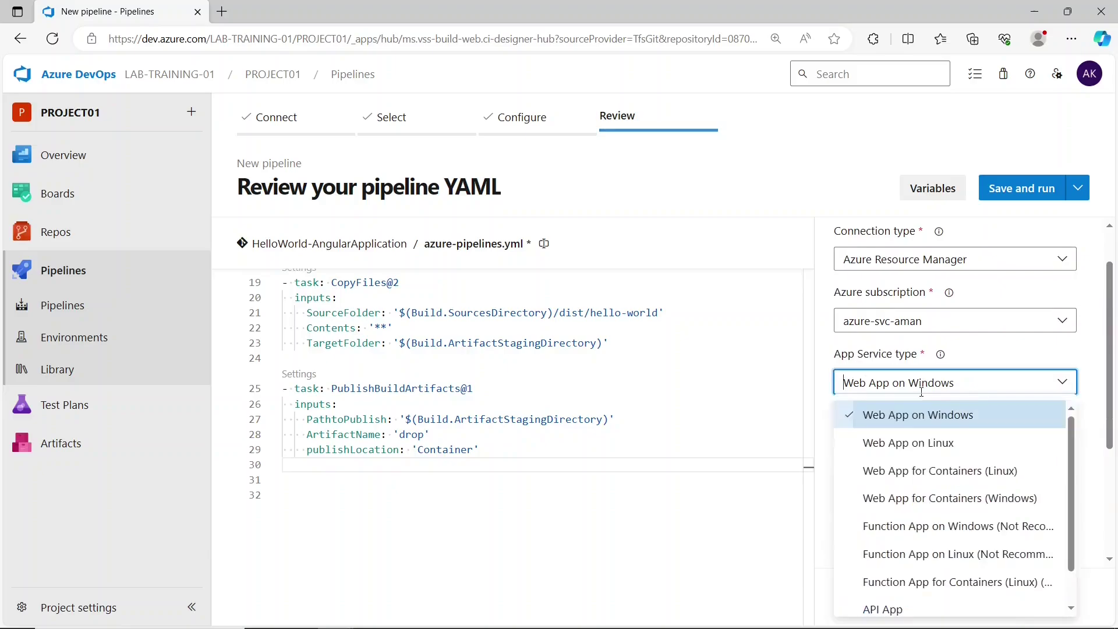
{"action": "left_click", "coordinate": [934, 443]}
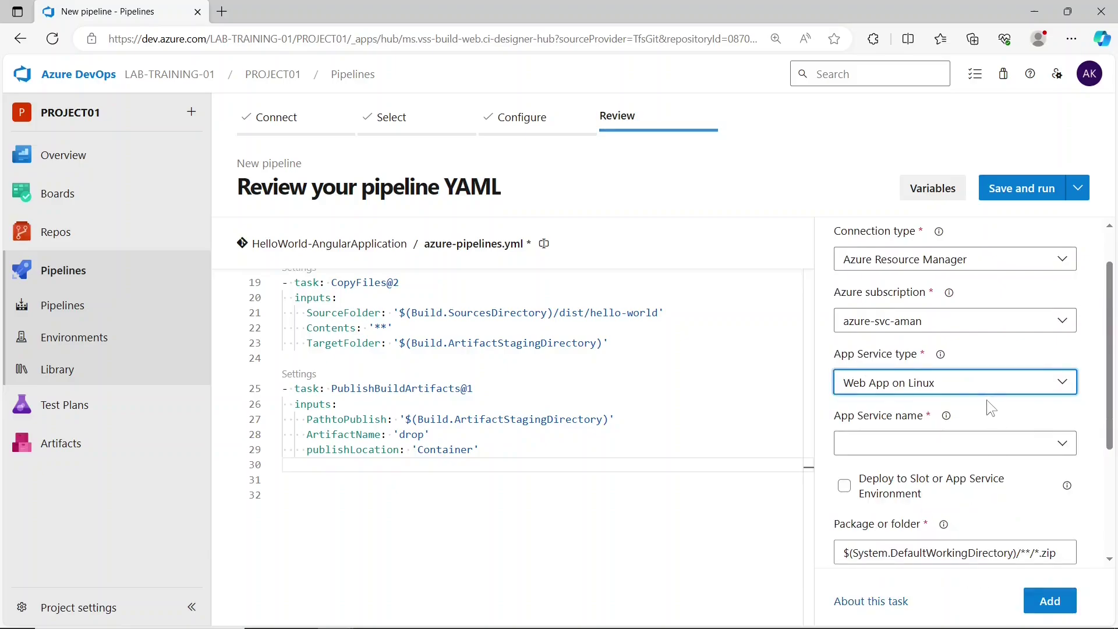
{"action": "left_click", "coordinate": [946, 451]}
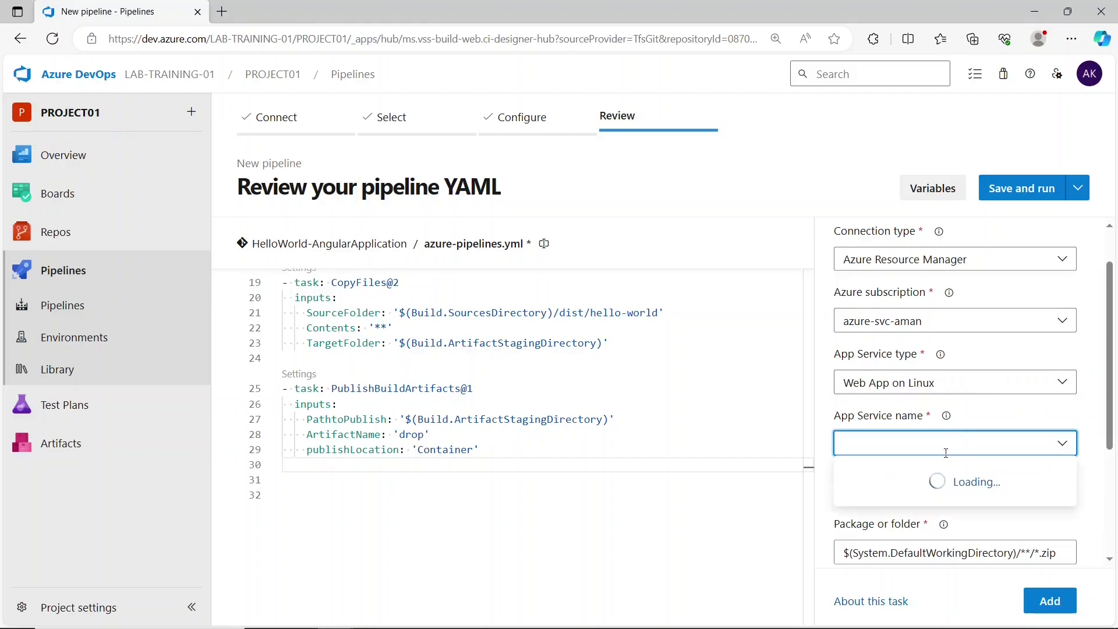
{"action": "left_click", "coordinate": [928, 478]}
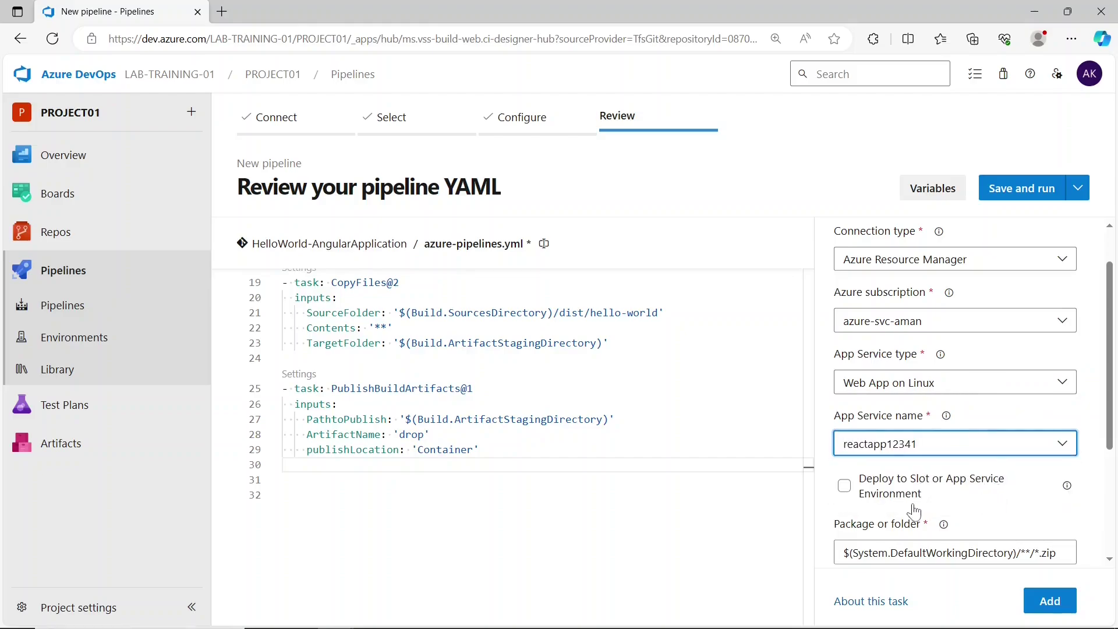
{"action": "left_click", "coordinate": [734, 536]}
- Set its package folder to $(Build.ArtifactStagingDirectory) and add the deploy task to the YAML
{"action": "scroll", "coordinate": [931, 543], "scroll_direction": "down", "scroll_amount": 2}
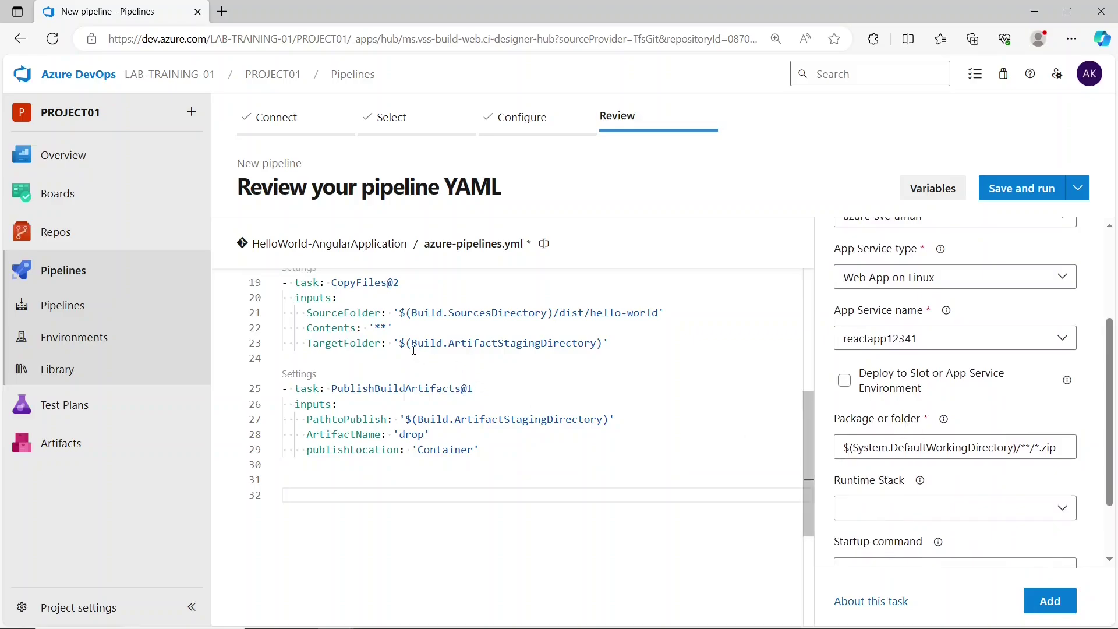
{"action": "left_click_drag", "start_coordinate": [399, 343], "coordinate": [604, 343]}
{"action": "key", "text": "ctrl+c"}
{"action": "left_click", "coordinate": [856, 448]}
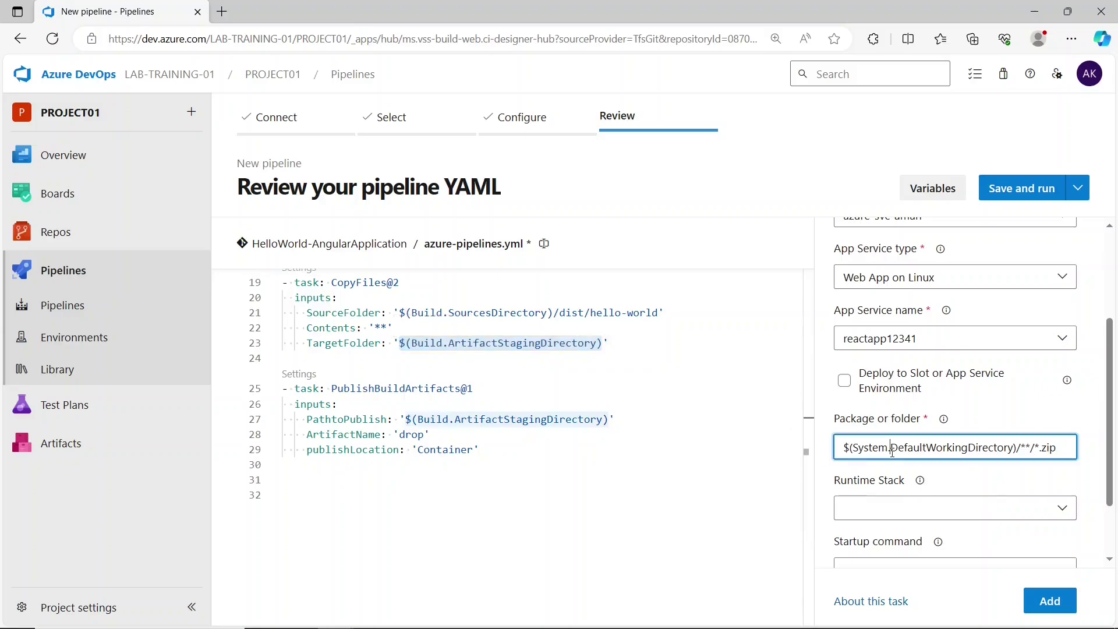
{"action": "key", "text": "ctrl+a"}
{"action": "key", "text": "BackSpace"}
{"action": "key", "text": "ctrl+v"}
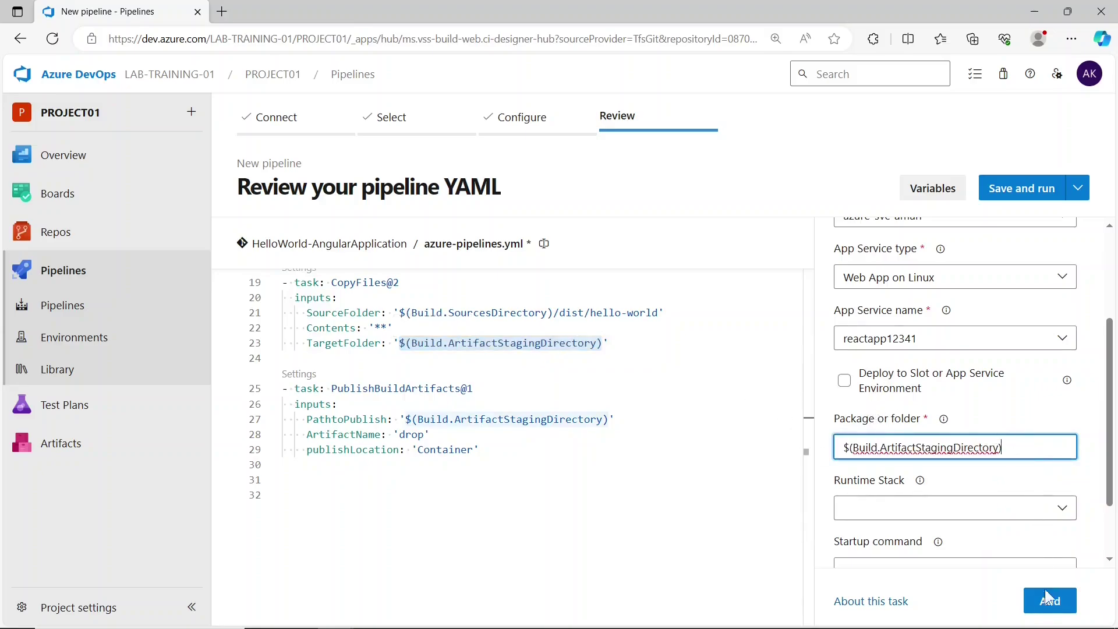
{"action": "left_click", "coordinate": [623, 529]}
{"action": "left_click", "coordinate": [1049, 603]}
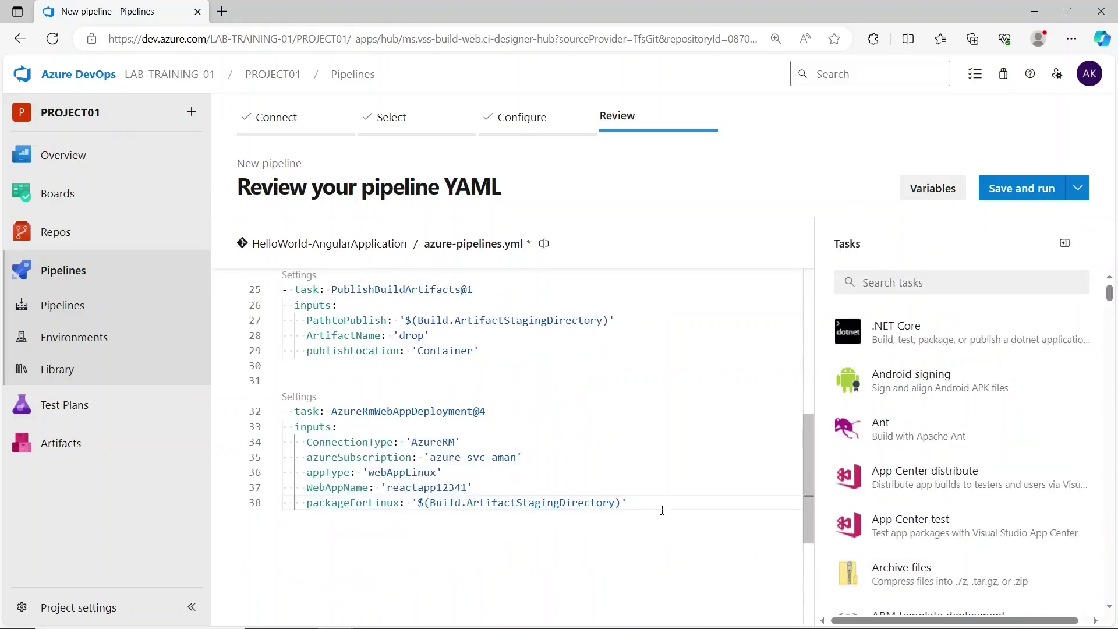
{"action": "scroll", "coordinate": [652, 408], "scroll_direction": "up", "scroll_amount": 6}
{"action": "left_click", "coordinate": [653, 339]}
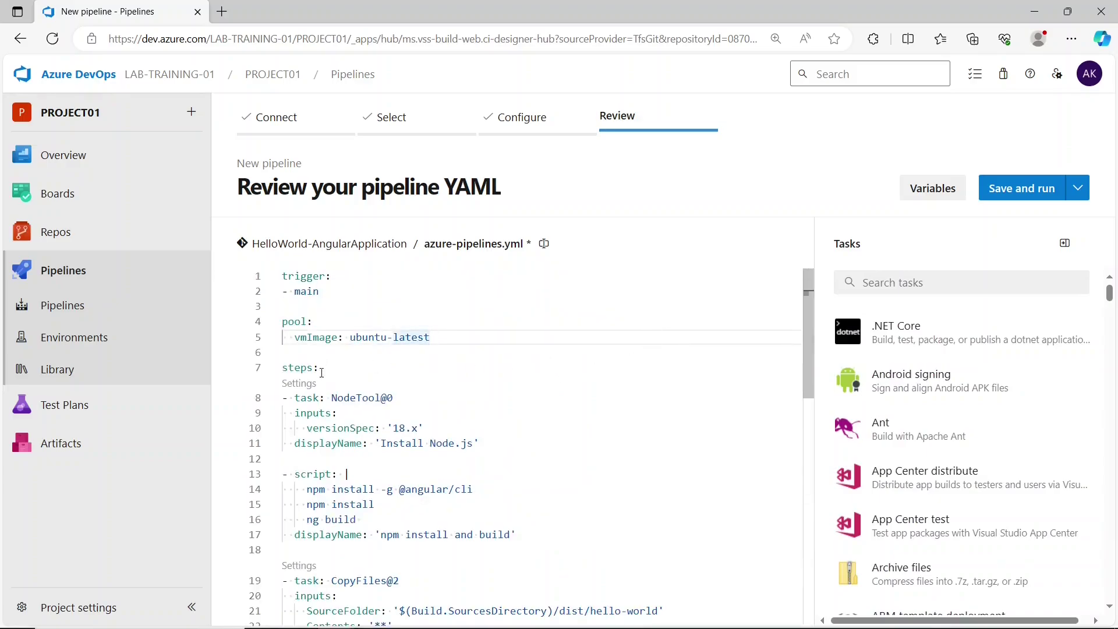
{"action": "left_click_drag", "start_coordinate": [332, 398], "coordinate": [478, 490]}
{"action": "left_click", "coordinate": [478, 490]}
{"action": "left_click_drag", "start_coordinate": [486, 447], "coordinate": [385, 444]}
{"action": "left_click_drag", "start_coordinate": [474, 491], "coordinate": [394, 491]}
{"action": "left_click", "coordinate": [393, 491]}
{"action": "left_click_drag", "start_coordinate": [302, 508], "coordinate": [364, 520]}
{"action": "left_click", "coordinate": [368, 520]}
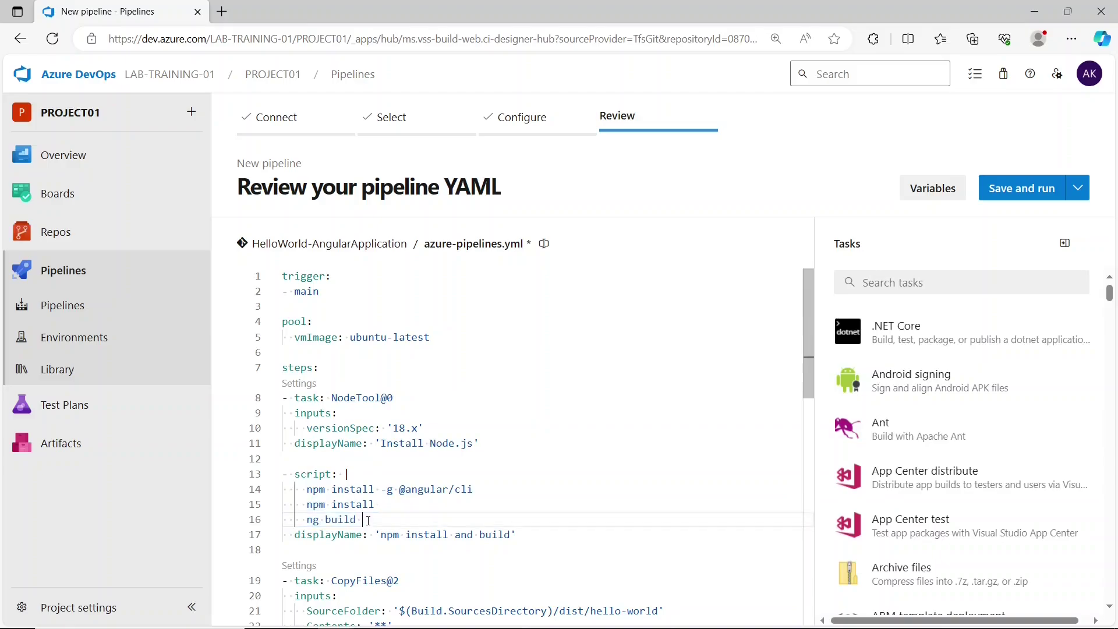
- Review the copy, publish (Container location) and App Service deploy steps, then bring up Save and run
{"action": "scroll", "coordinate": [380, 519], "scroll_direction": "down", "scroll_amount": 5}
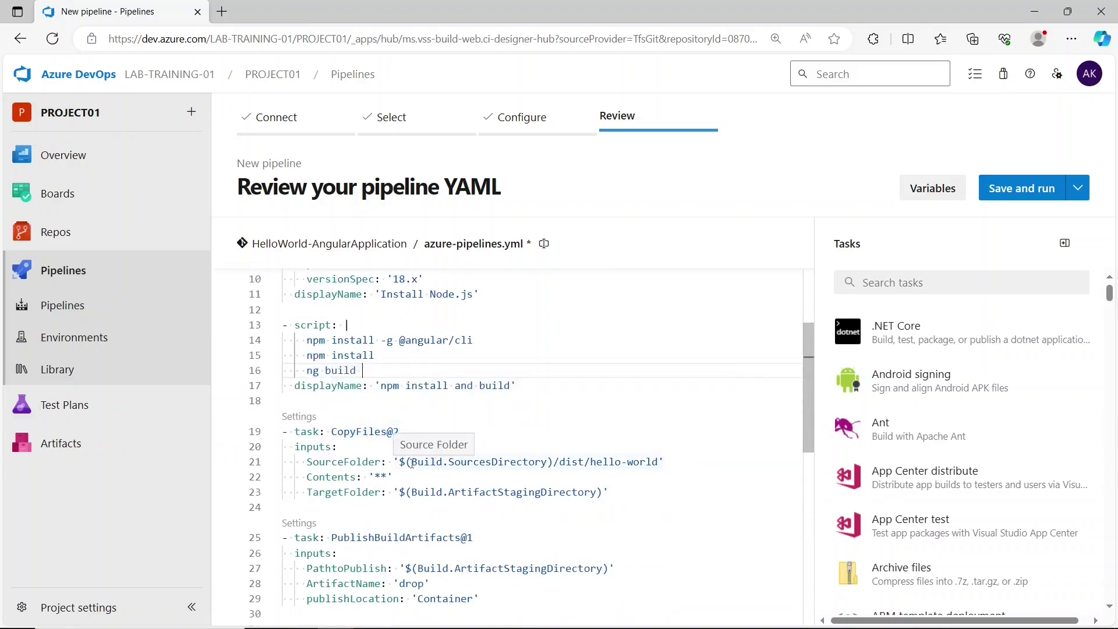
{"action": "left_click_drag", "start_coordinate": [412, 462], "coordinate": [663, 462]}
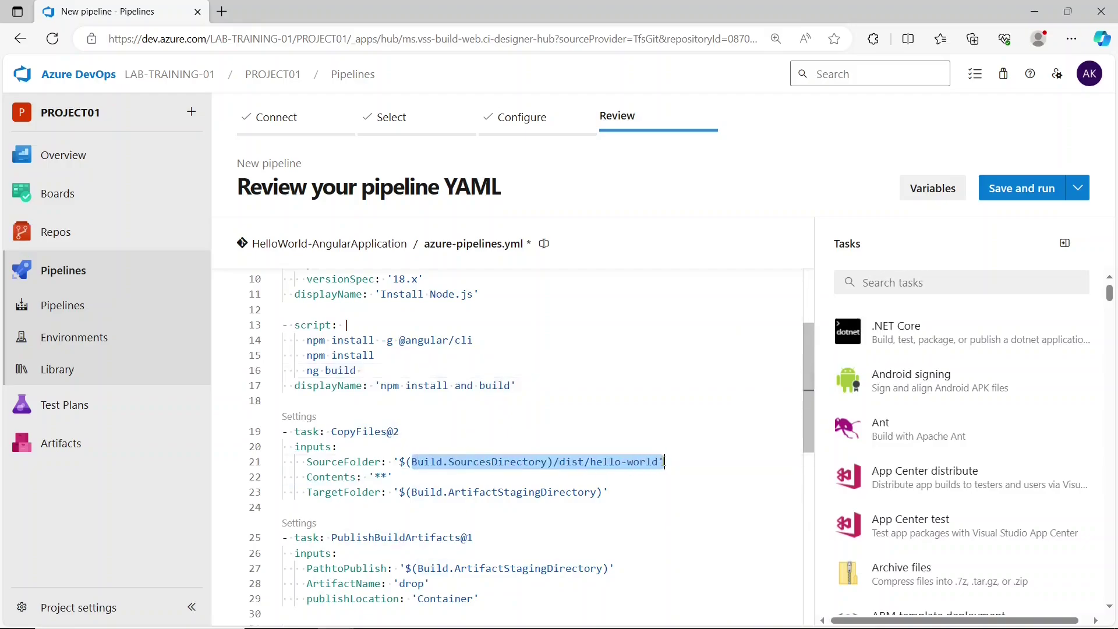
{"action": "left_click", "coordinate": [565, 462]}
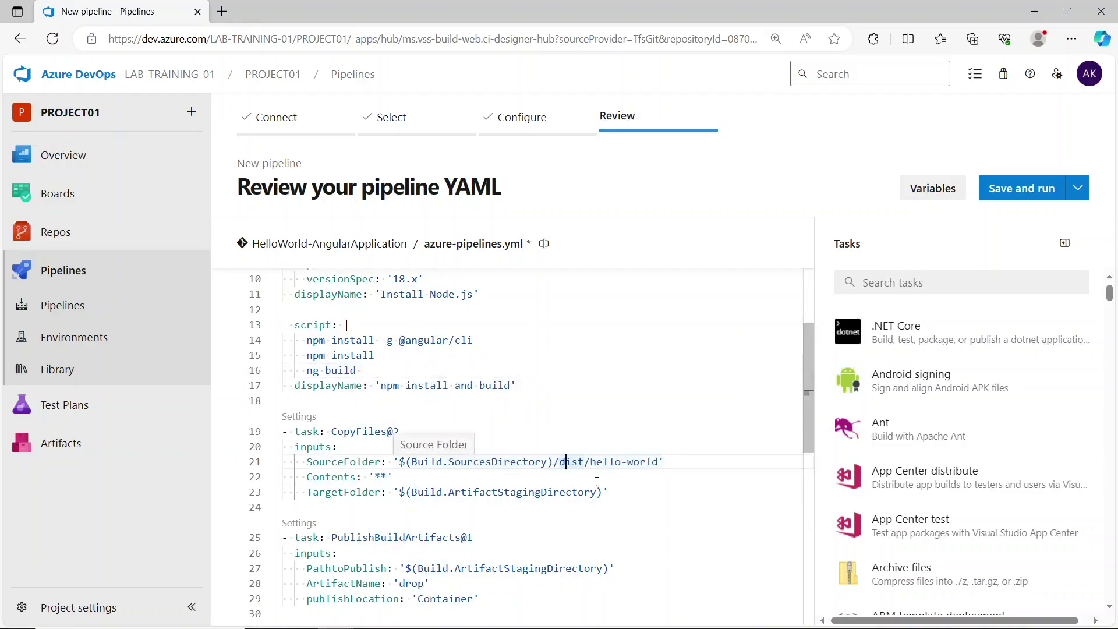
{"action": "mouse_move", "coordinate": [610, 492]}
{"action": "left_mouse_down"}
{"action": "mouse_move", "coordinate": [406, 495]}
{"action": "mouse_move", "coordinate": [519, 471]}
{"action": "mouse_move", "coordinate": [609, 472]}
{"action": "left_mouse_up"}
{"action": "left_click", "coordinate": [406, 495]}
{"action": "scroll", "coordinate": [411, 499], "scroll_direction": "down", "scroll_amount": 1}
{"action": "scroll", "coordinate": [411, 500], "scroll_direction": "down", "scroll_amount": 1}
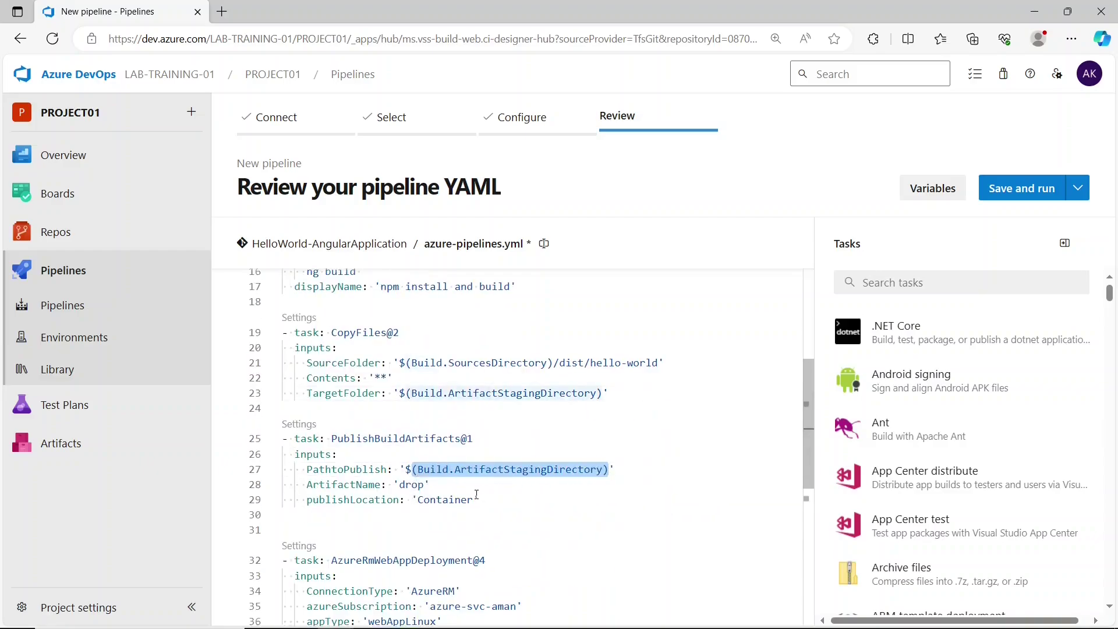
{"action": "left_click_drag", "start_coordinate": [412, 500], "coordinate": [526, 499]}
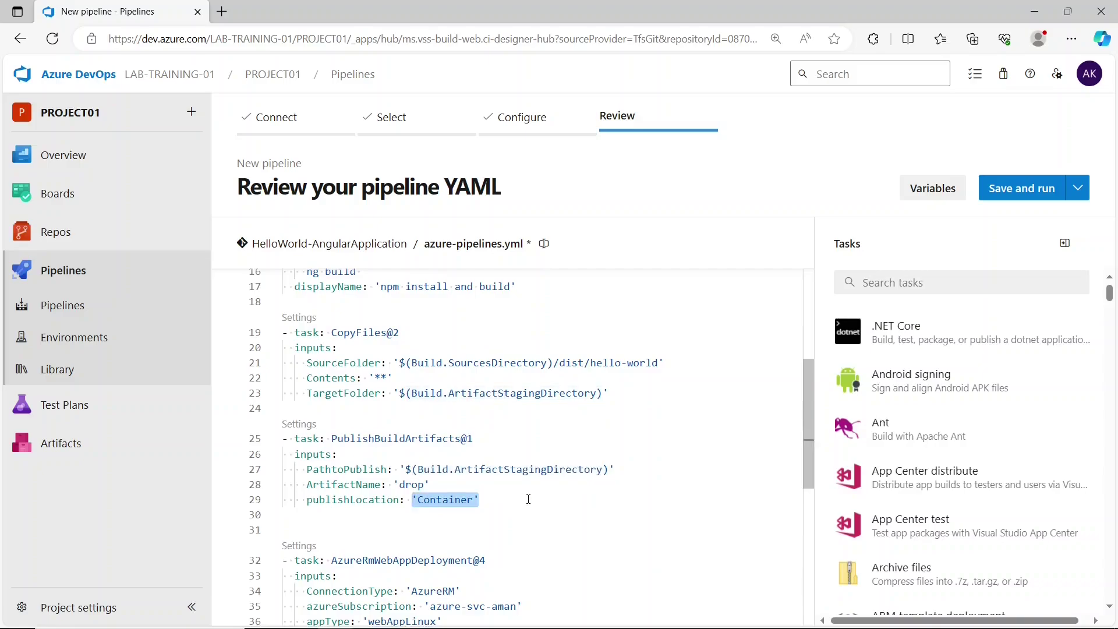
{"action": "left_click", "coordinate": [529, 500]}
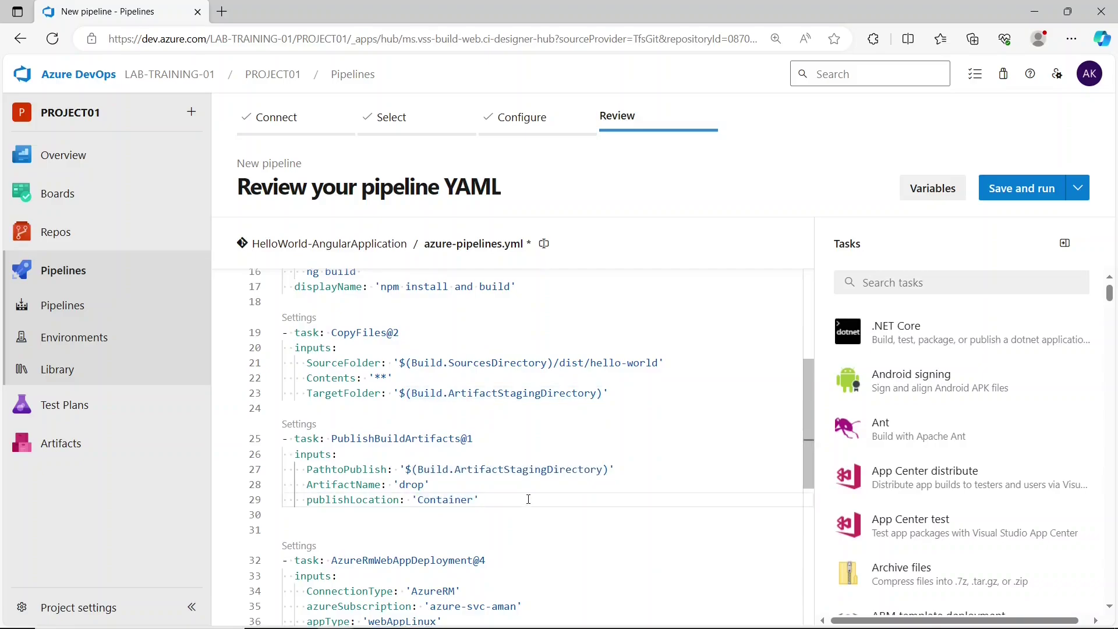
{"action": "scroll", "coordinate": [529, 499], "scroll_direction": "down", "scroll_amount": 3}
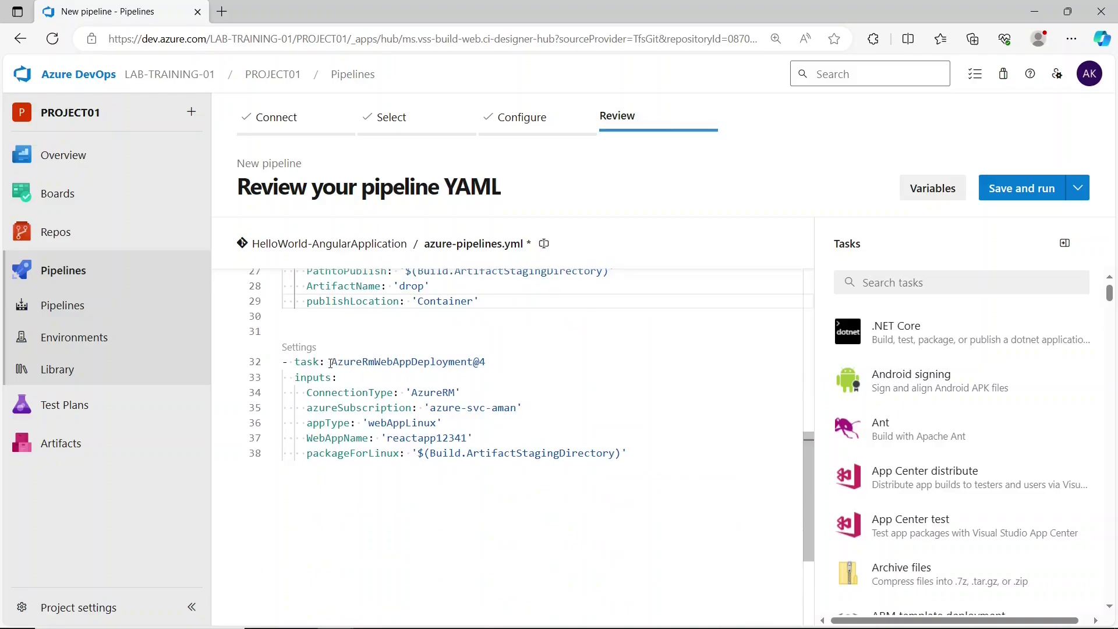
{"action": "left_click_drag", "start_coordinate": [331, 363], "coordinate": [627, 455]}
{"action": "left_click", "coordinate": [647, 456]}
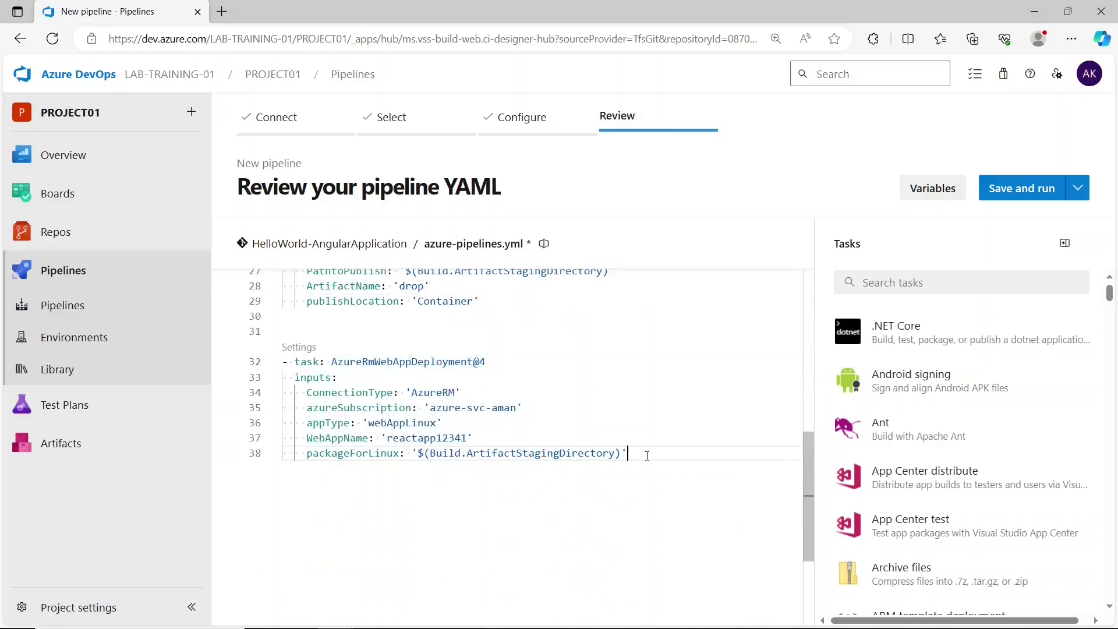
{"action": "left_click", "coordinate": [1028, 195]}
- Commit and run the pipeline, then follow the Install Node.js and npm build logs
{"action": "left_click", "coordinate": [1059, 587]}
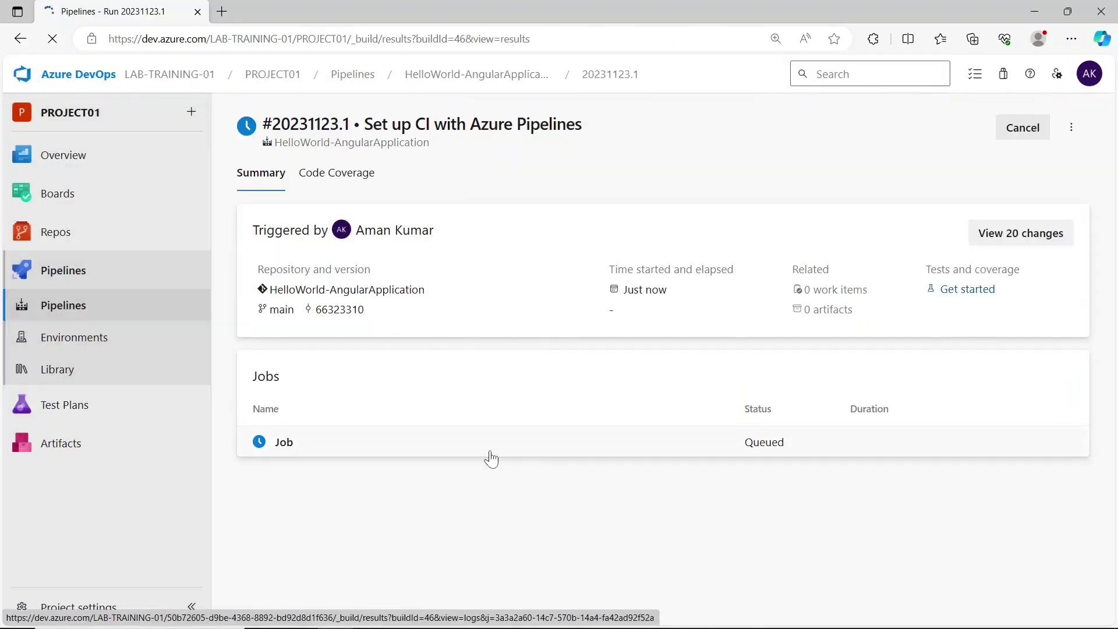
{"action": "left_click", "coordinate": [489, 453]}
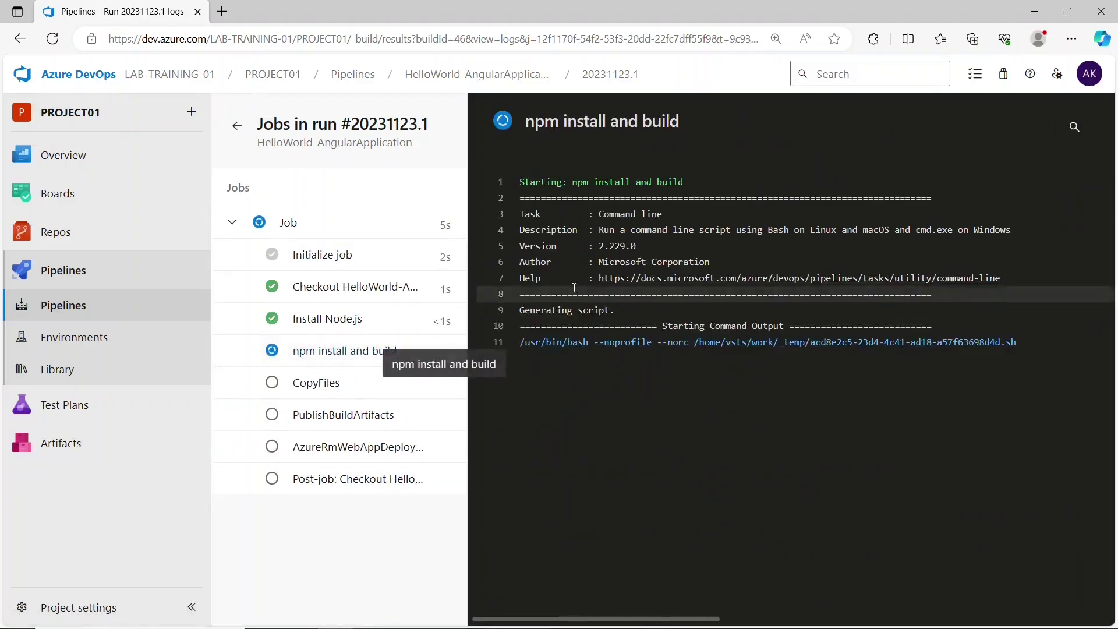
{"action": "left_click", "coordinate": [354, 331]}
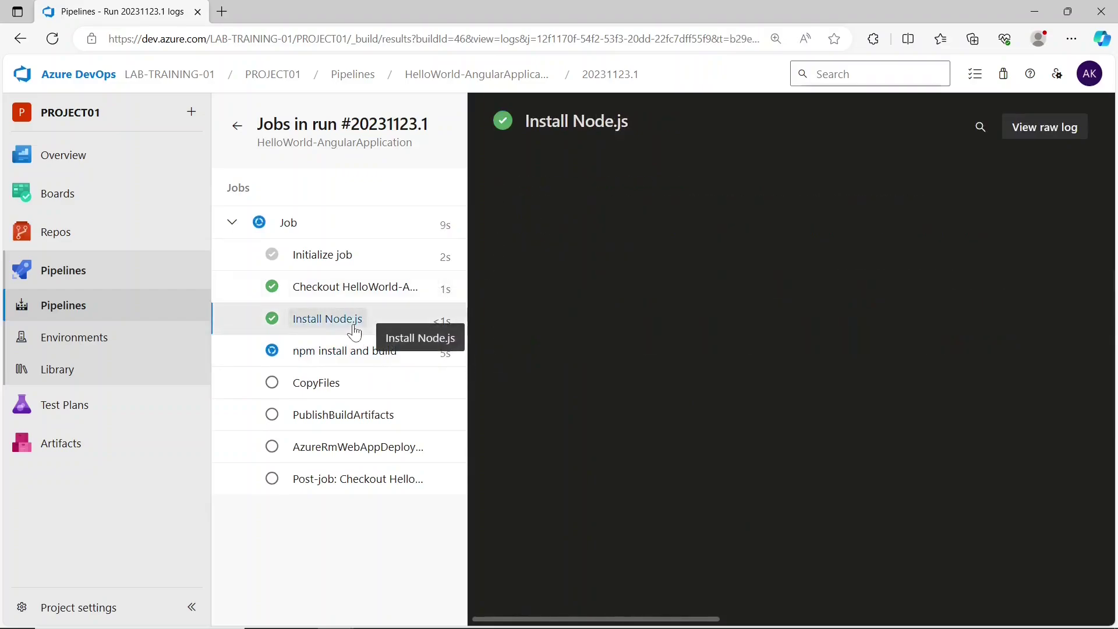
{"action": "left_click", "coordinate": [373, 365]}
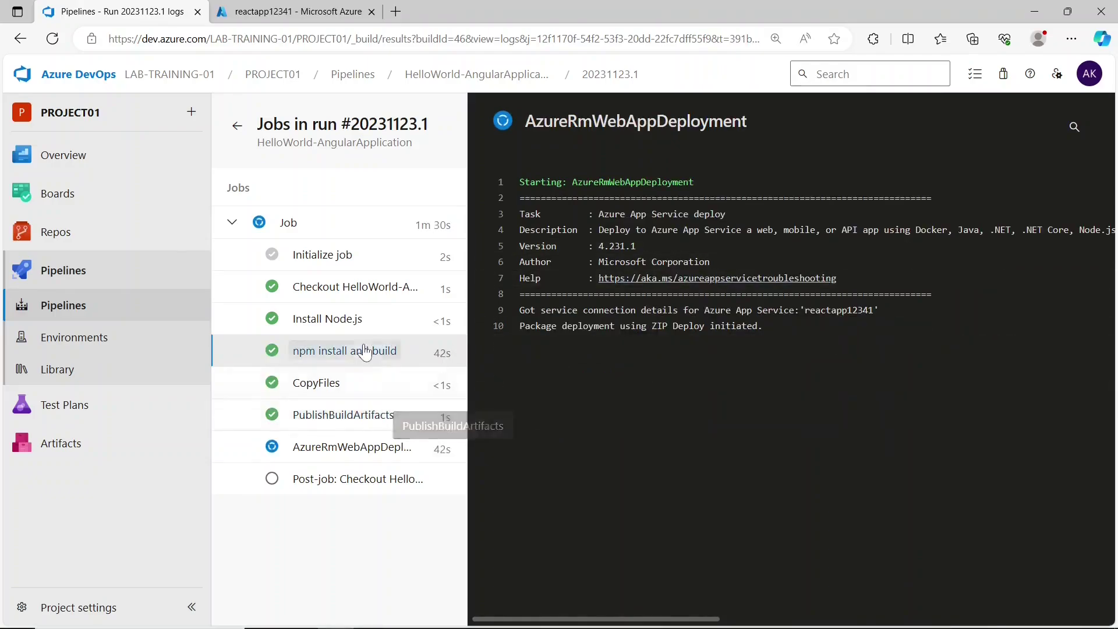
- Check the PublishBuildArtifacts log and confirm the successful App Service deployment line
{"action": "left_click", "coordinate": [323, 417]}
{"action": "left_click", "coordinate": [350, 447]}
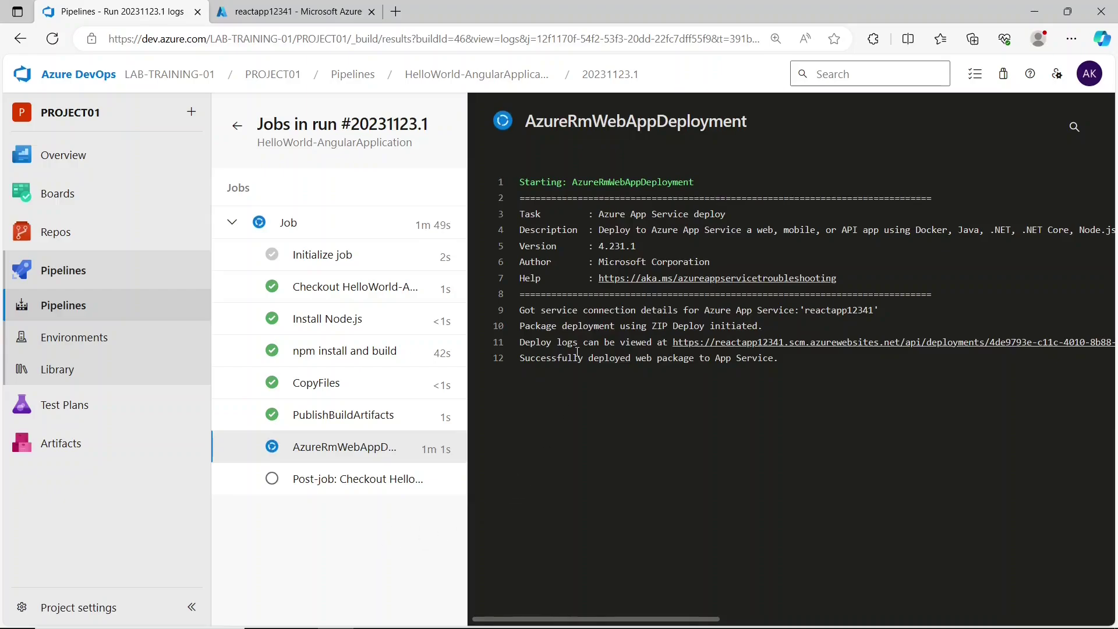
{"action": "left_click_drag", "start_coordinate": [520, 357], "coordinate": [783, 363]}
{"action": "left_click", "coordinate": [739, 467]}
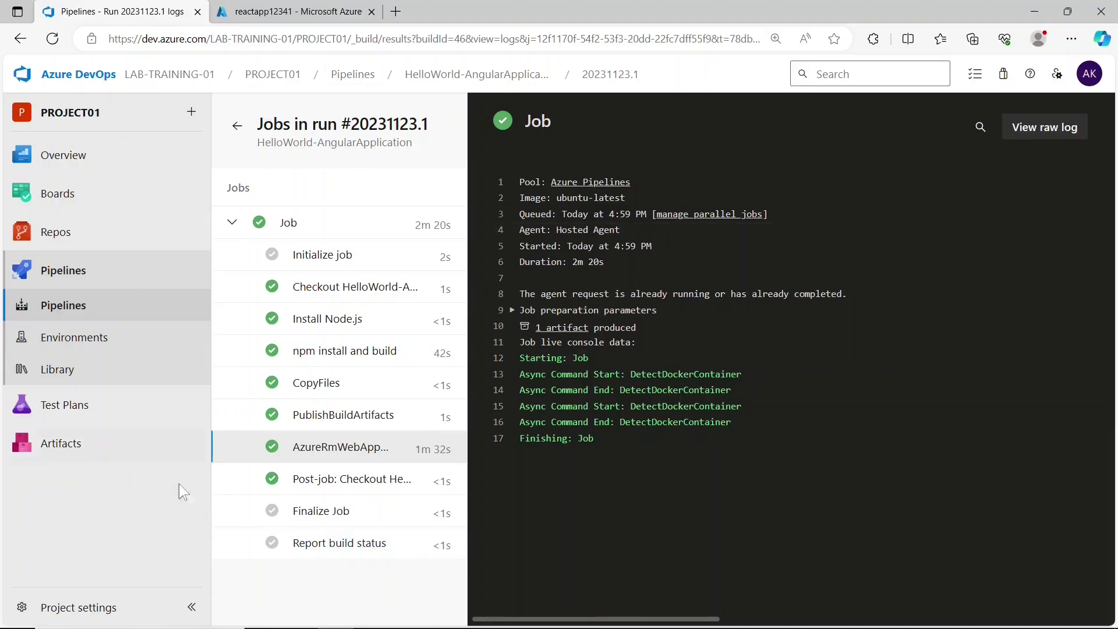
- Open run #20231123.1 of HelloWorld-AngularApplication and expand its drop artifact's browser folder
{"action": "left_click", "coordinate": [95, 306]}
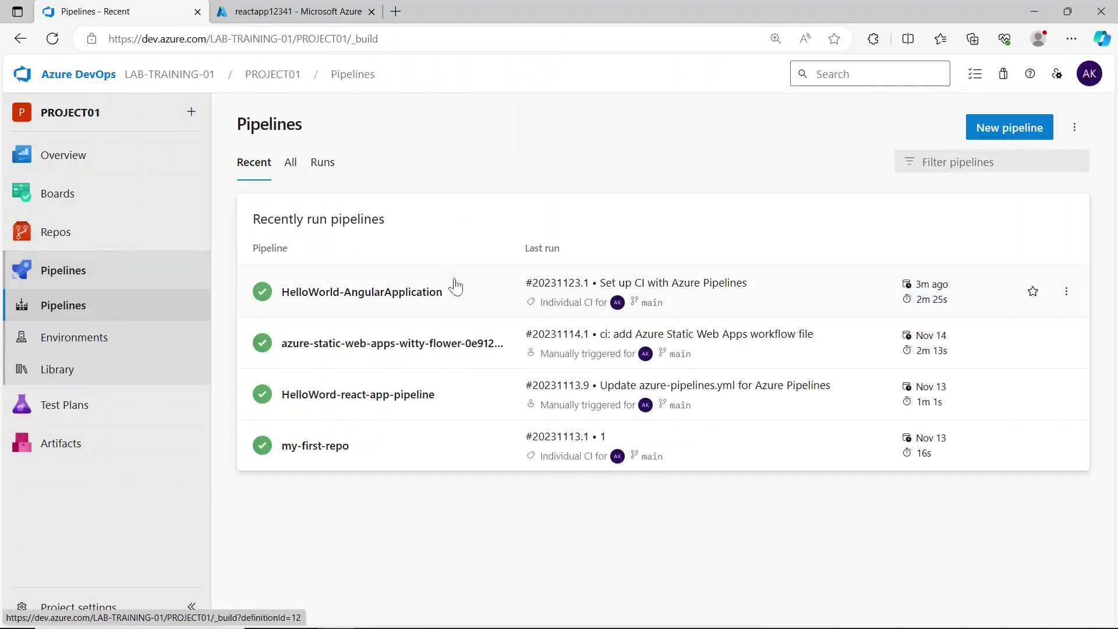
{"action": "left_click", "coordinate": [455, 295]}
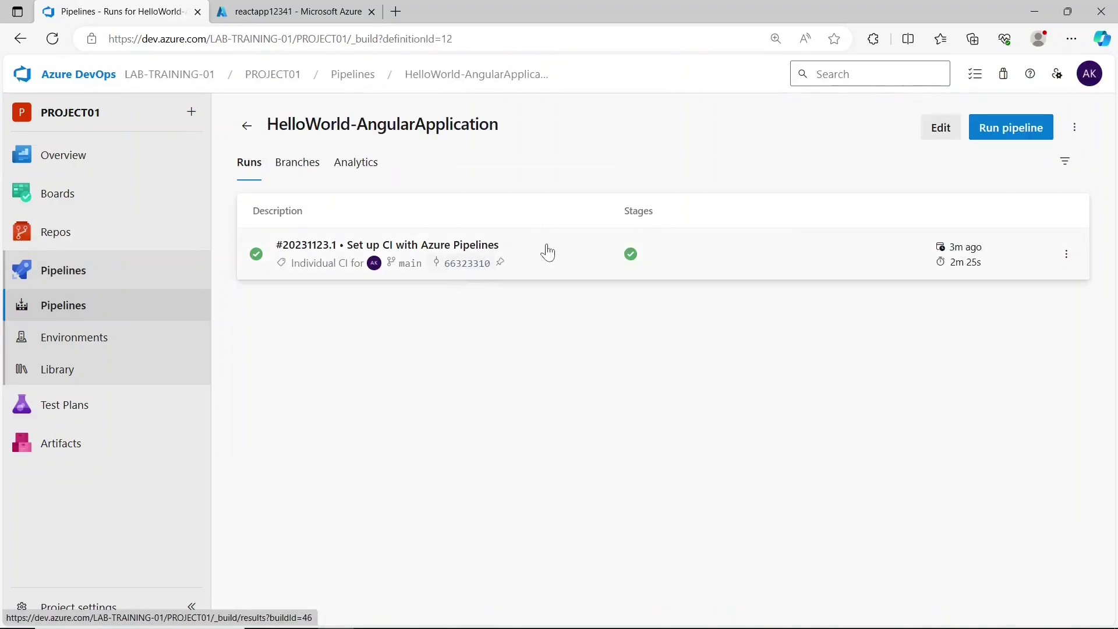
{"action": "left_click", "coordinate": [549, 256]}
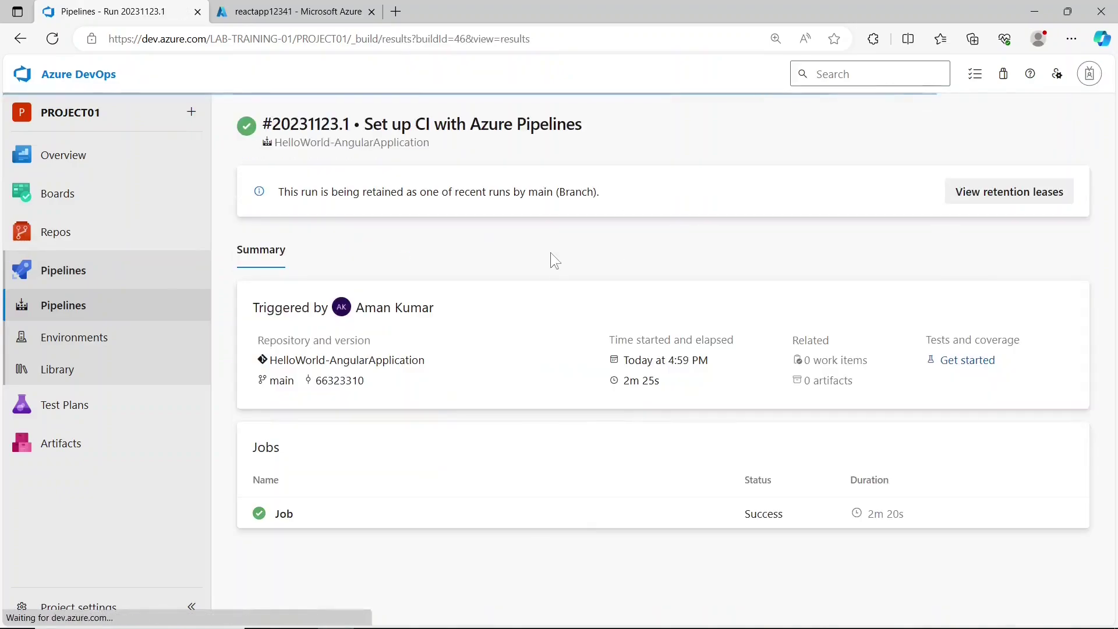
{"action": "left_click", "coordinate": [830, 393]}
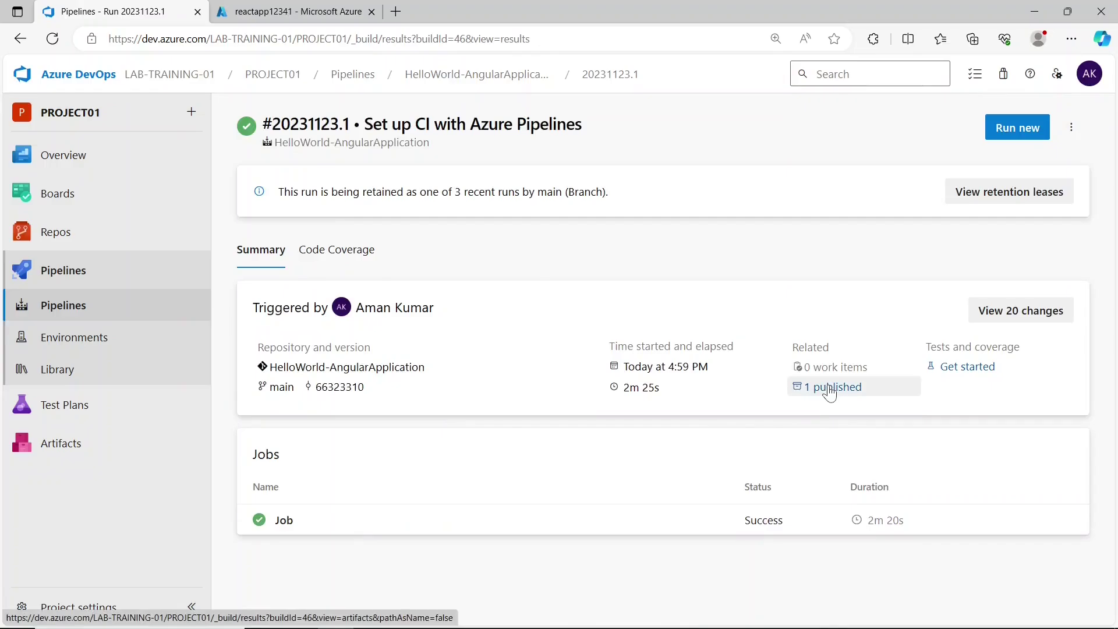
{"action": "left_click", "coordinate": [311, 252]}
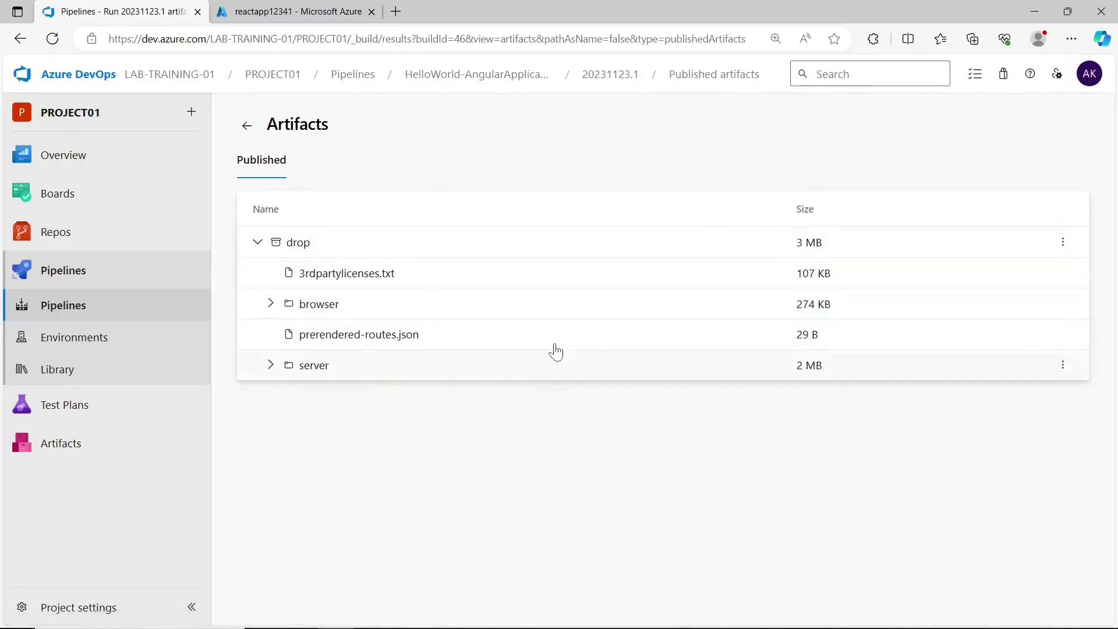
{"action": "left_click", "coordinate": [348, 313]}
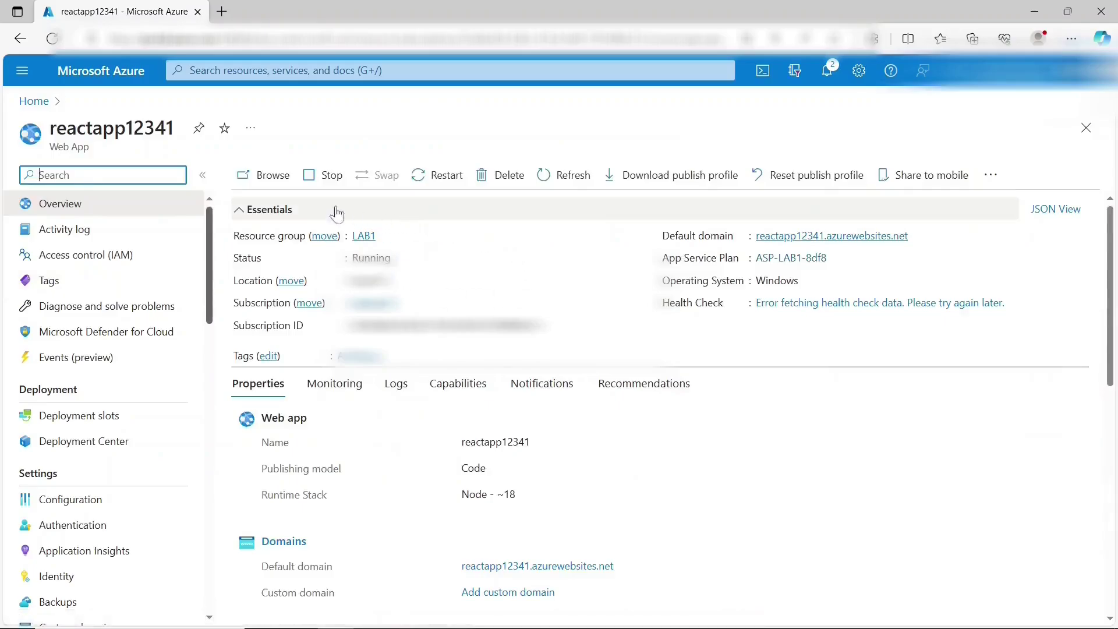
- Browse reactapp12341's live site and read its 'waiting for your content' heading and deployment-delay note
{"action": "left_click", "coordinate": [268, 176]}
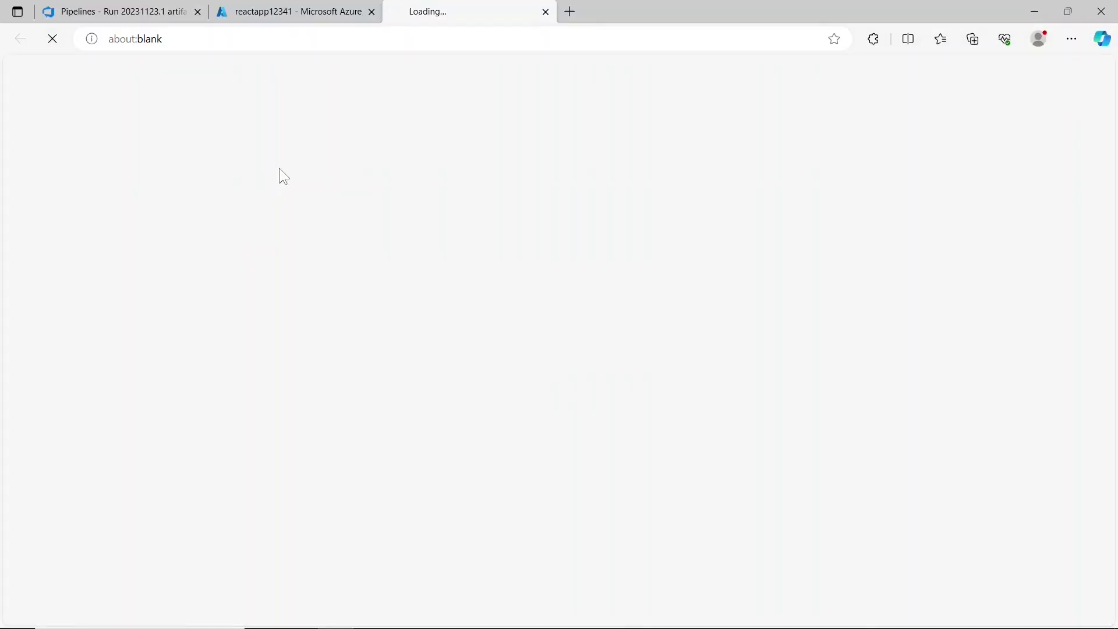
{"action": "left_click_drag", "start_coordinate": [65, 221], "coordinate": [129, 242]}
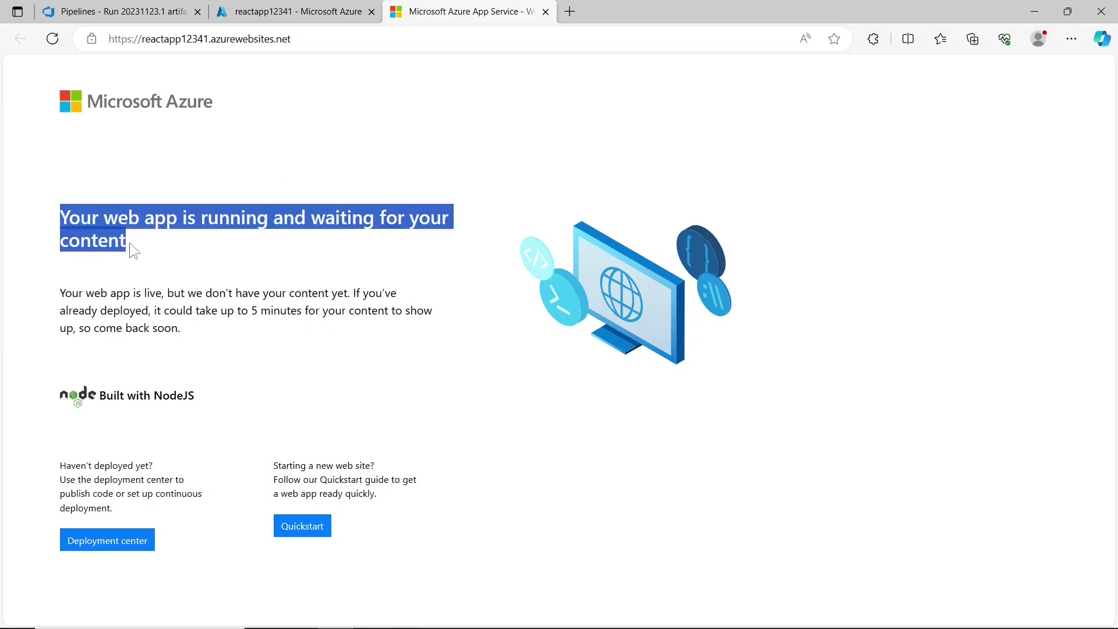
{"action": "left_click", "coordinate": [138, 246]}
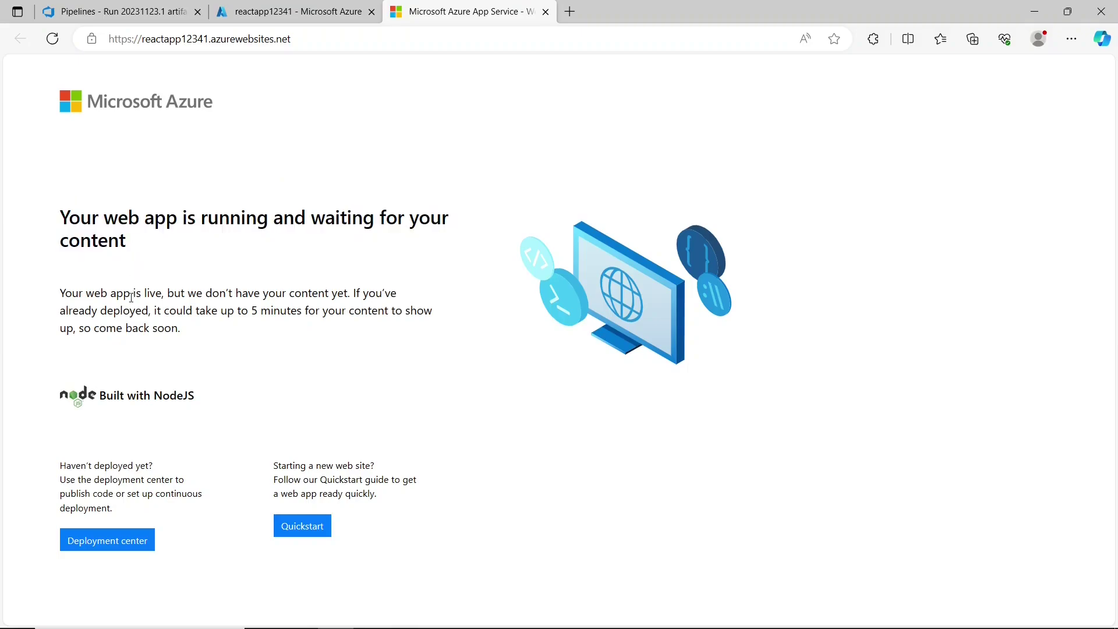
{"action": "left_click_drag", "start_coordinate": [153, 315], "coordinate": [236, 328]}
- Launch the reactapp12341 Kudu site from Advanced Tools in a new tab
{"action": "left_click", "coordinate": [324, 12]}
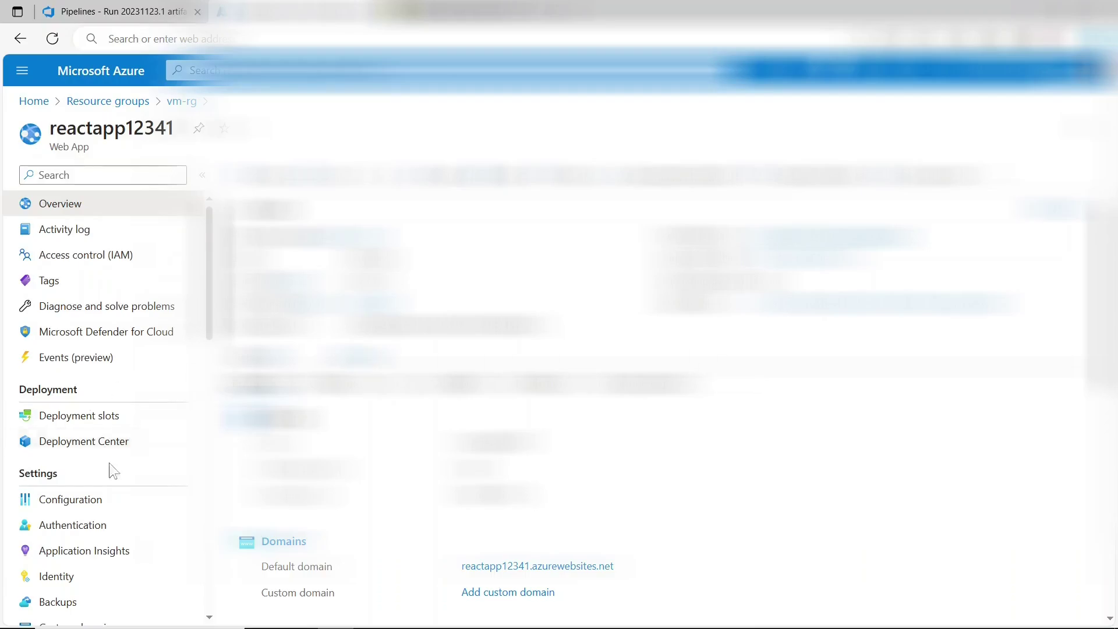
{"action": "scroll", "coordinate": [114, 473], "scroll_direction": "down", "scroll_amount": 6}
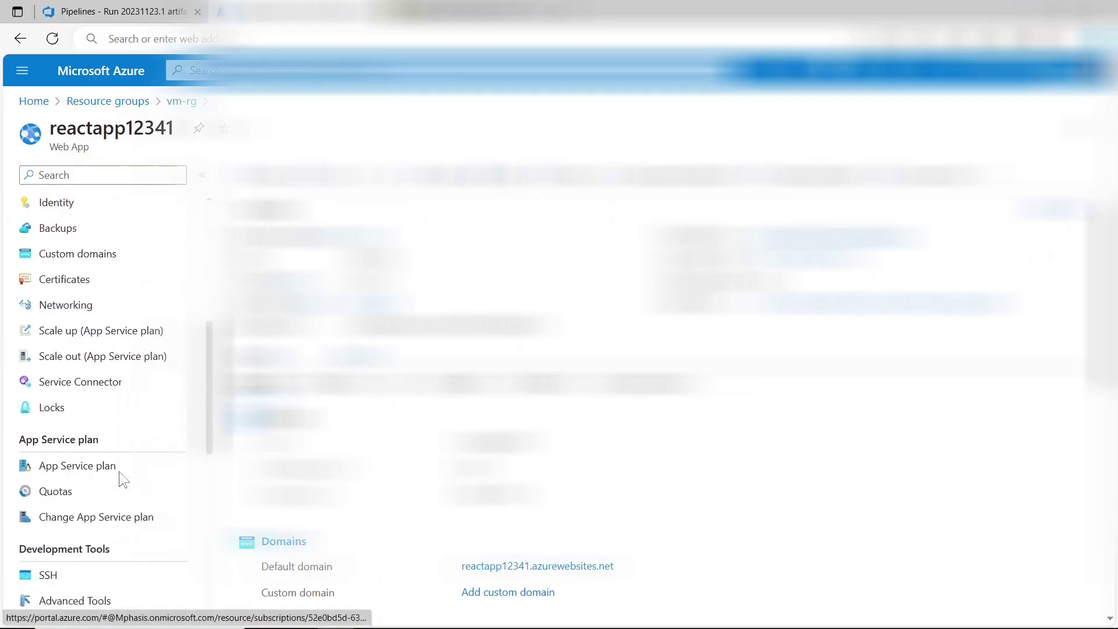
{"action": "scroll", "coordinate": [119, 473], "scroll_direction": "down", "scroll_amount": 3}
{"action": "left_click", "coordinate": [76, 454]}
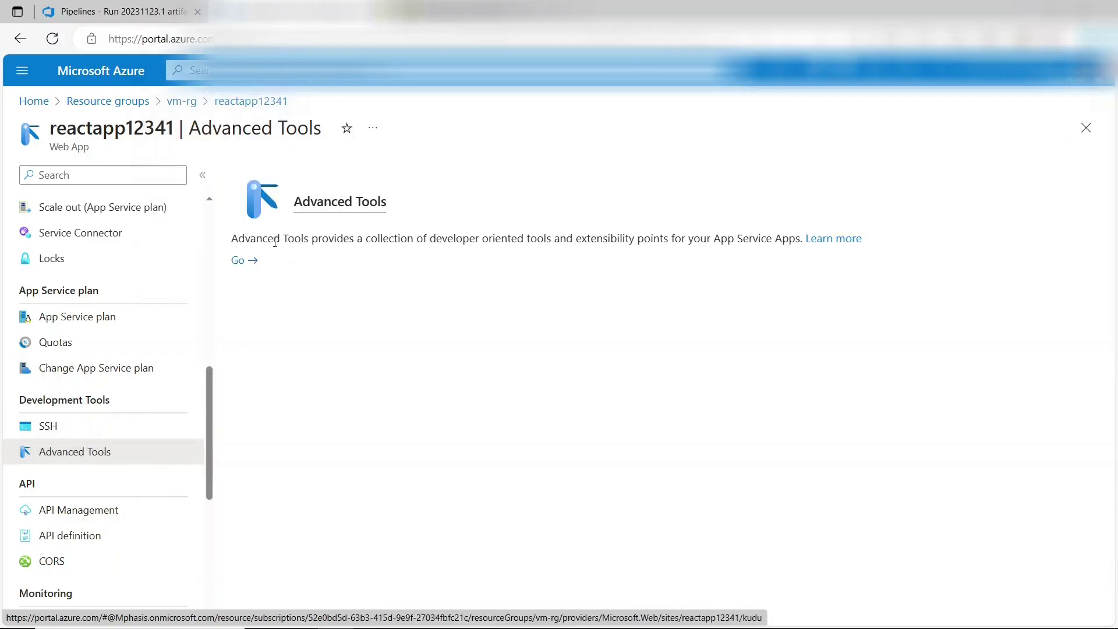
{"action": "left_click", "coordinate": [244, 261]}
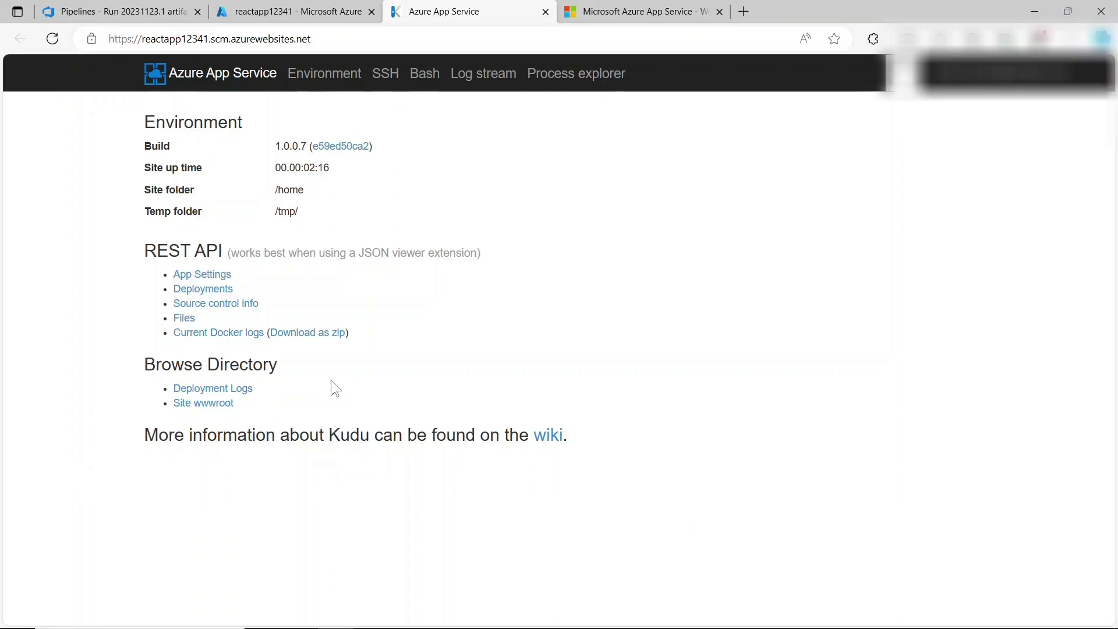
- Browse Kudu's Site wwwroot into browser/ to view the 'Hello, Hello-World' page, then return to Azure DevOps
{"action": "left_click", "coordinate": [228, 413]}
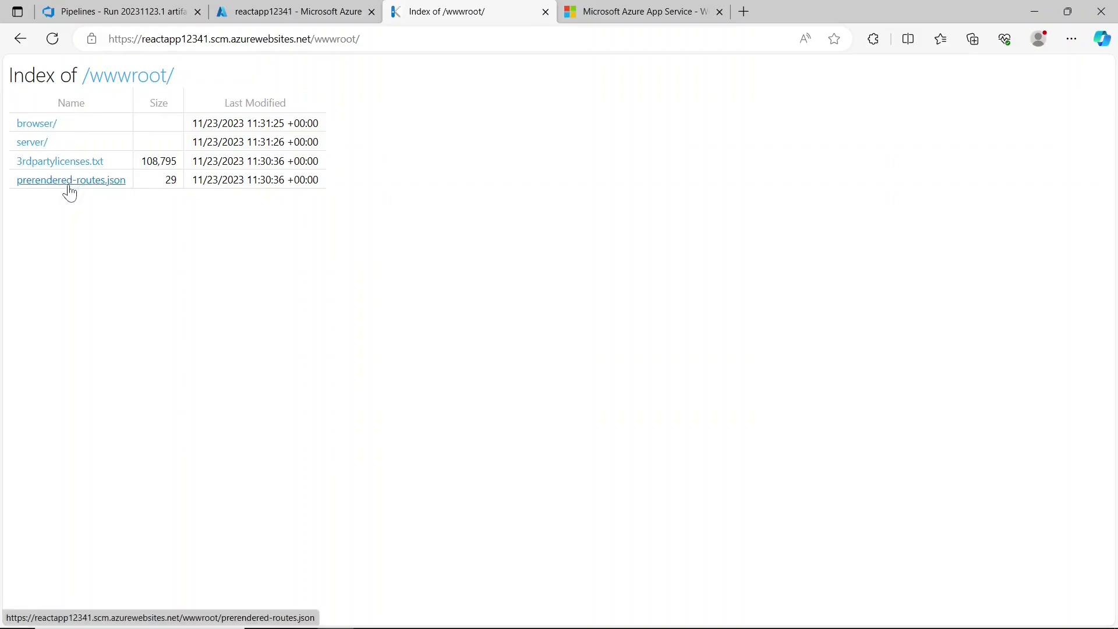
{"action": "left_click", "coordinate": [41, 128]}
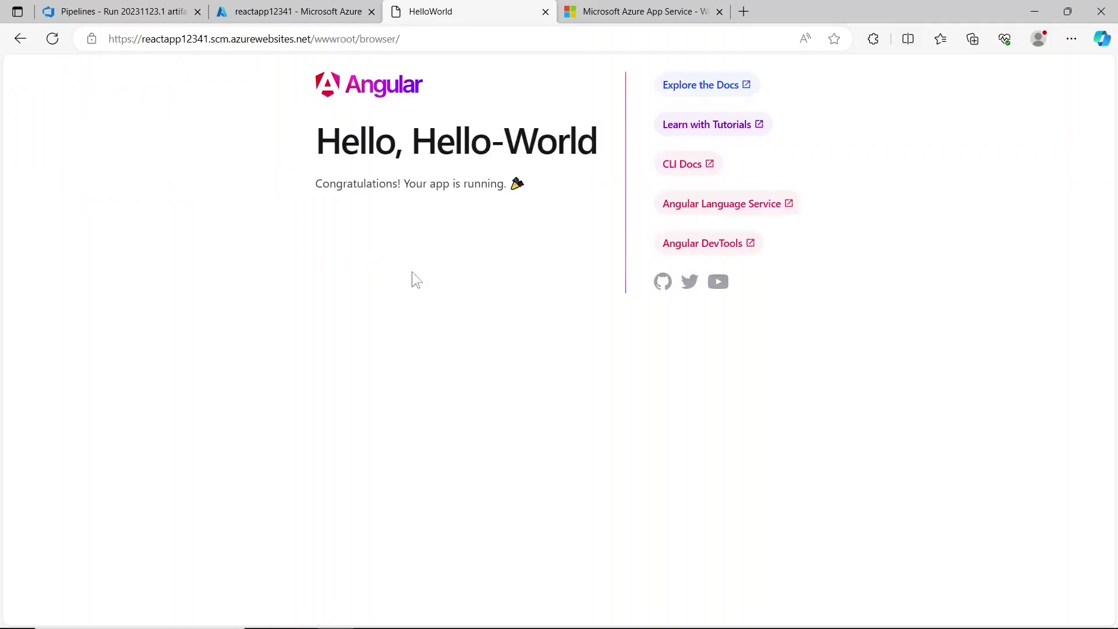
{"action": "left_click_drag", "start_coordinate": [345, 103], "coordinate": [831, 317]}
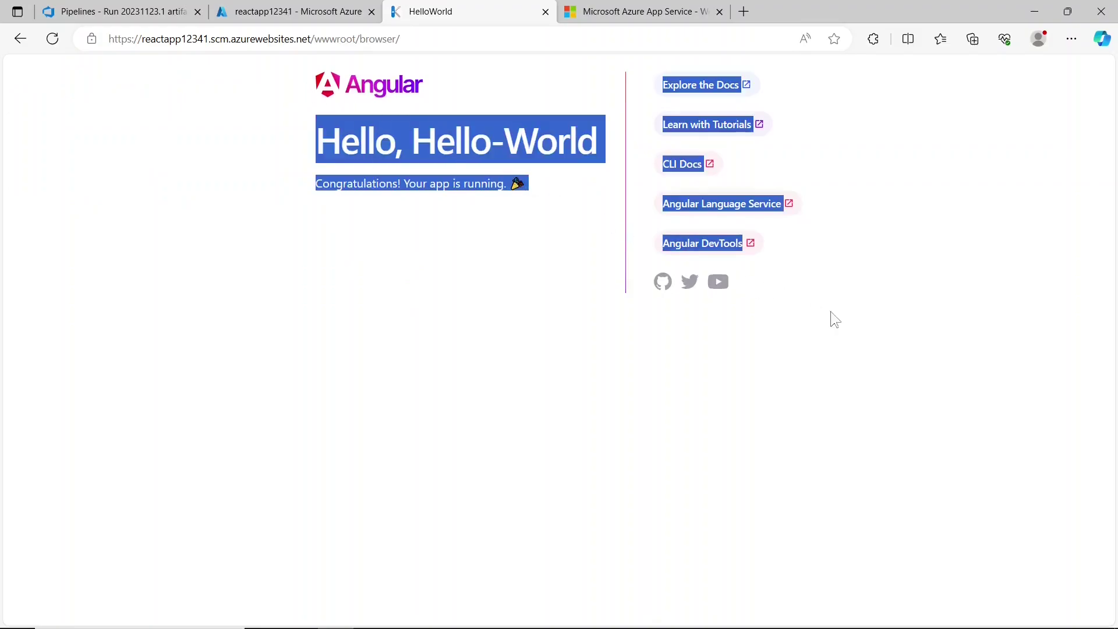
{"action": "left_click", "coordinate": [899, 341]}
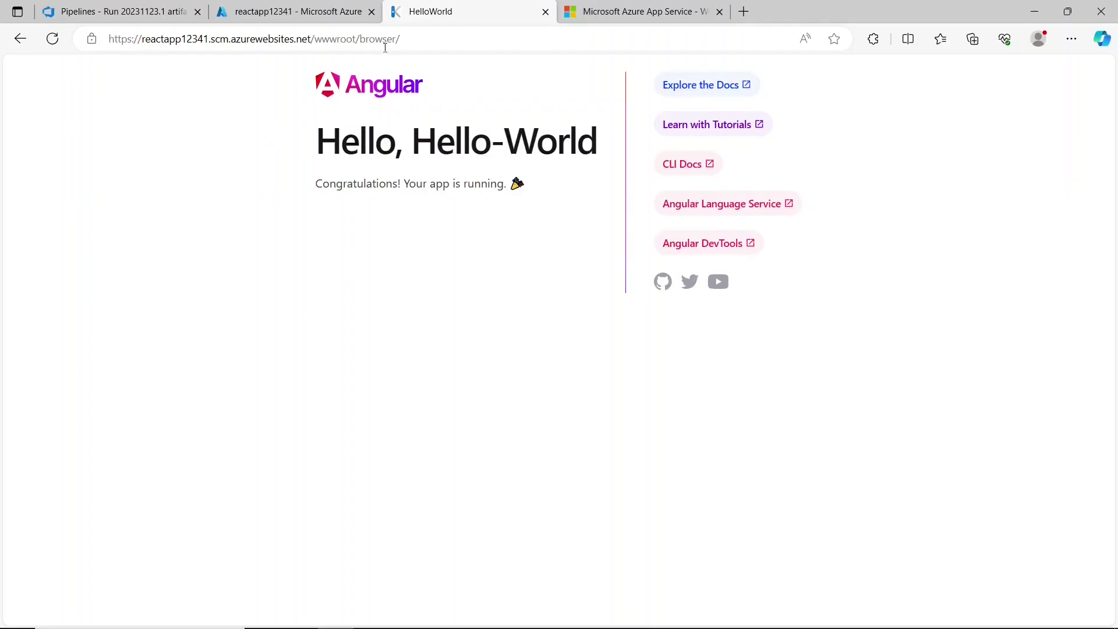
{"action": "left_click", "coordinate": [131, 13]}
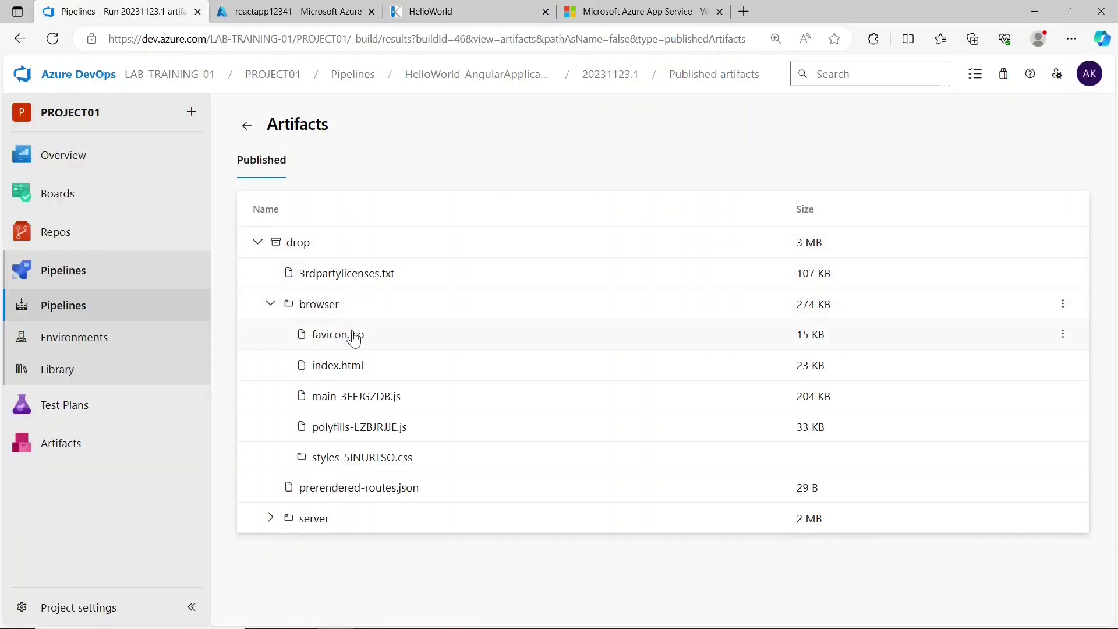
- Recheck the artifact's browser folder, then reopen Kudu's wwwroot/browser Hello-World page
{"action": "left_click", "coordinate": [271, 304]}
{"action": "left_click", "coordinate": [271, 304]}
{"action": "left_click", "coordinate": [443, 14]}
{"action": "left_click", "coordinate": [27, 40]}
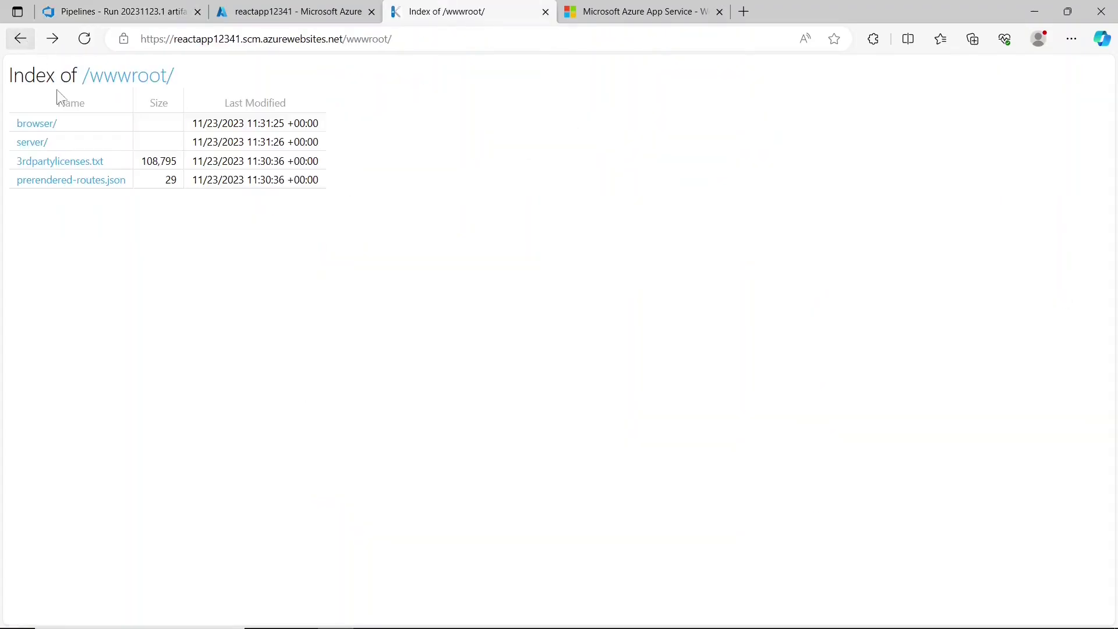
{"action": "left_click", "coordinate": [47, 124]}
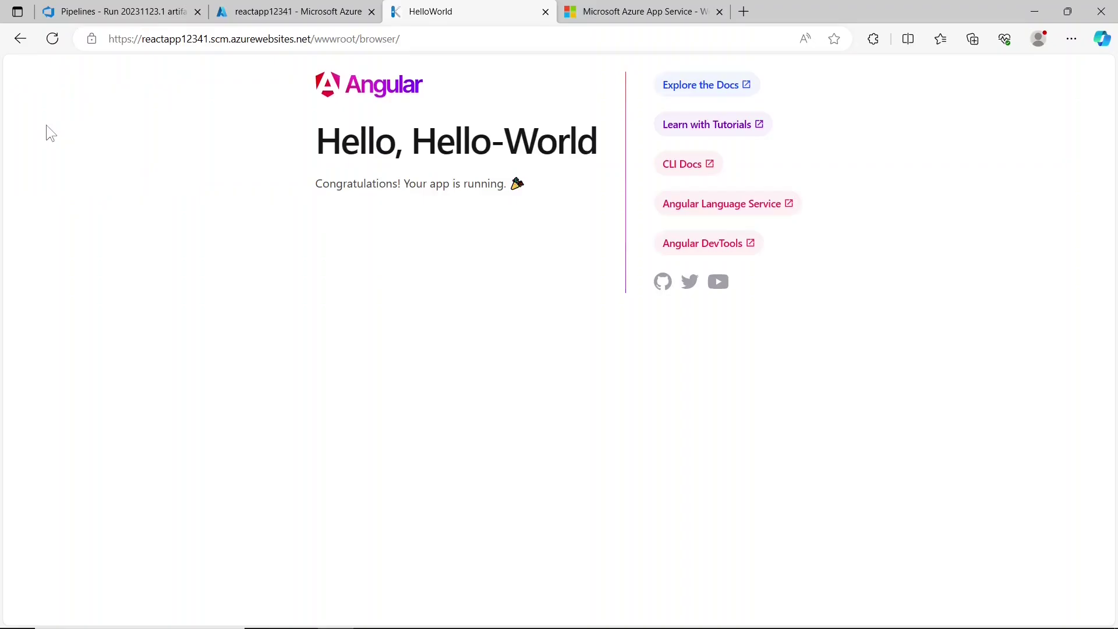
- Duplicate the Hello-World page into another tab, then close the duplicate
{"action": "left_click", "coordinate": [429, 44]}
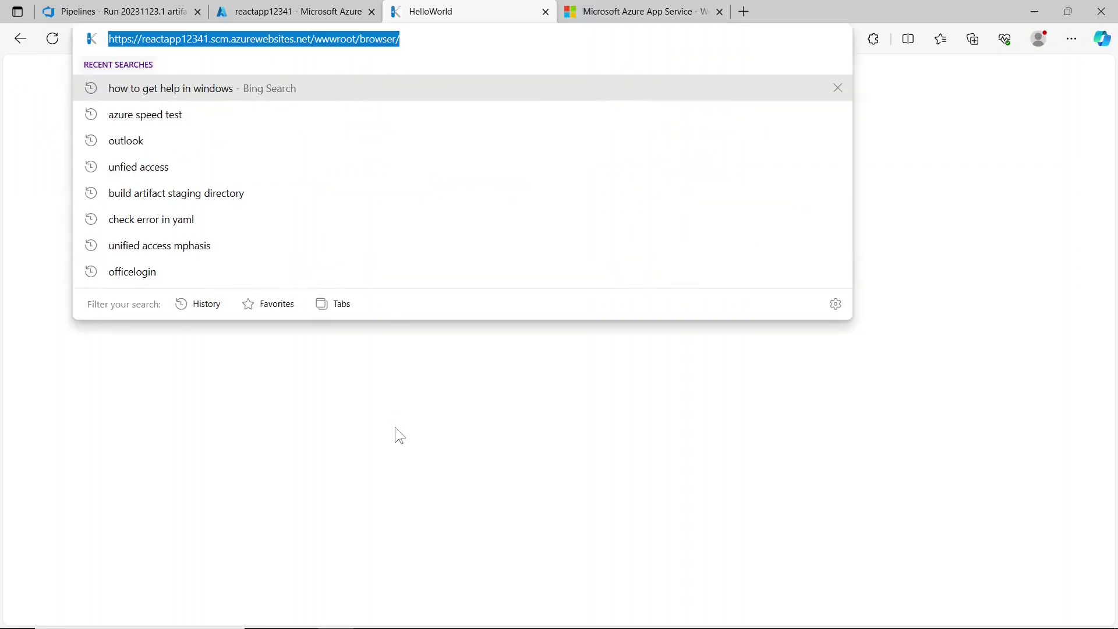
{"action": "left_click", "coordinate": [376, 437]}
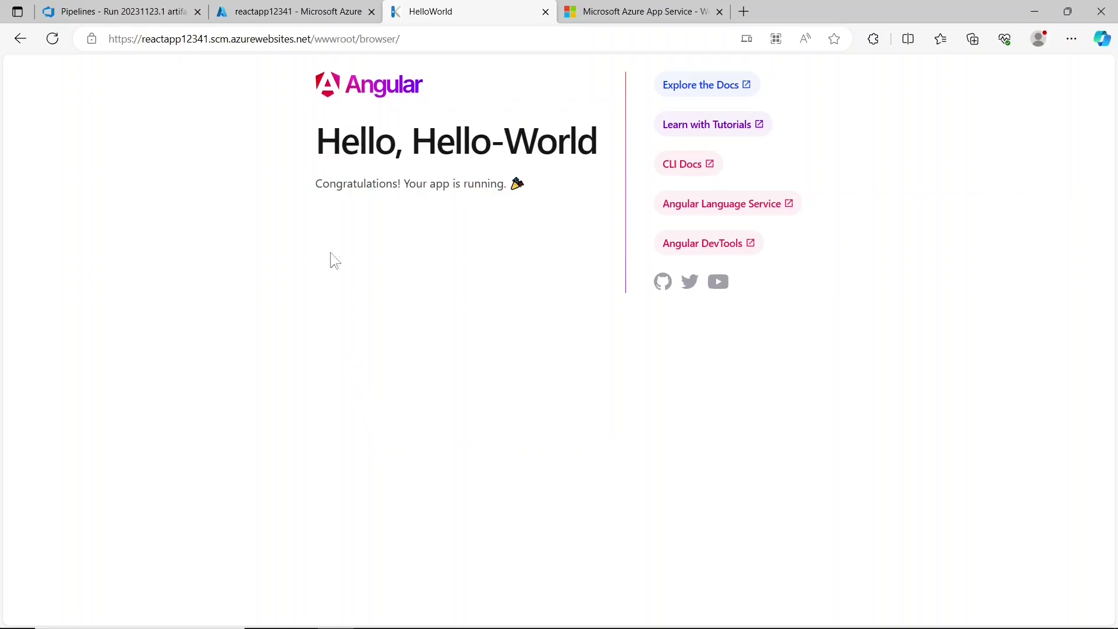
{"action": "key", "text": "ctrl+shift+k"}
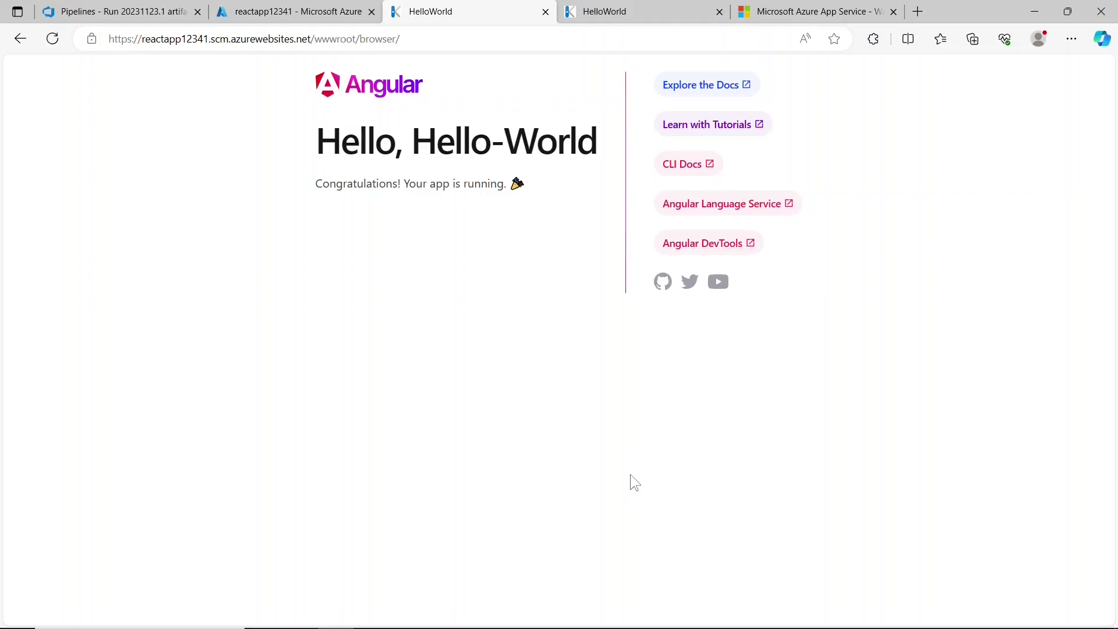
{"action": "key", "text": "ctrl+w"}
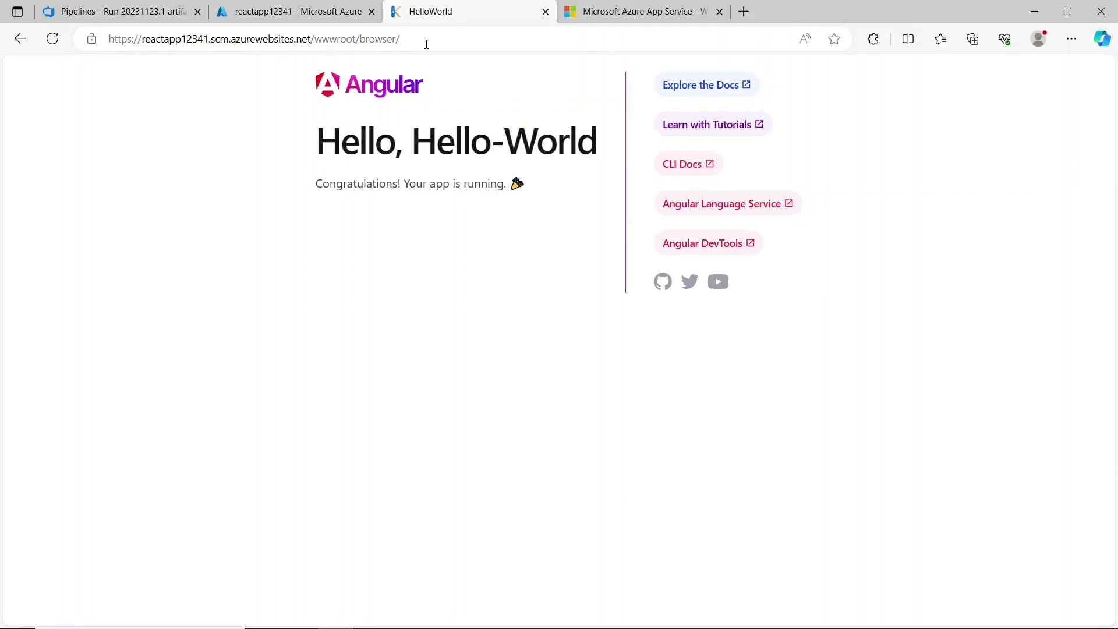
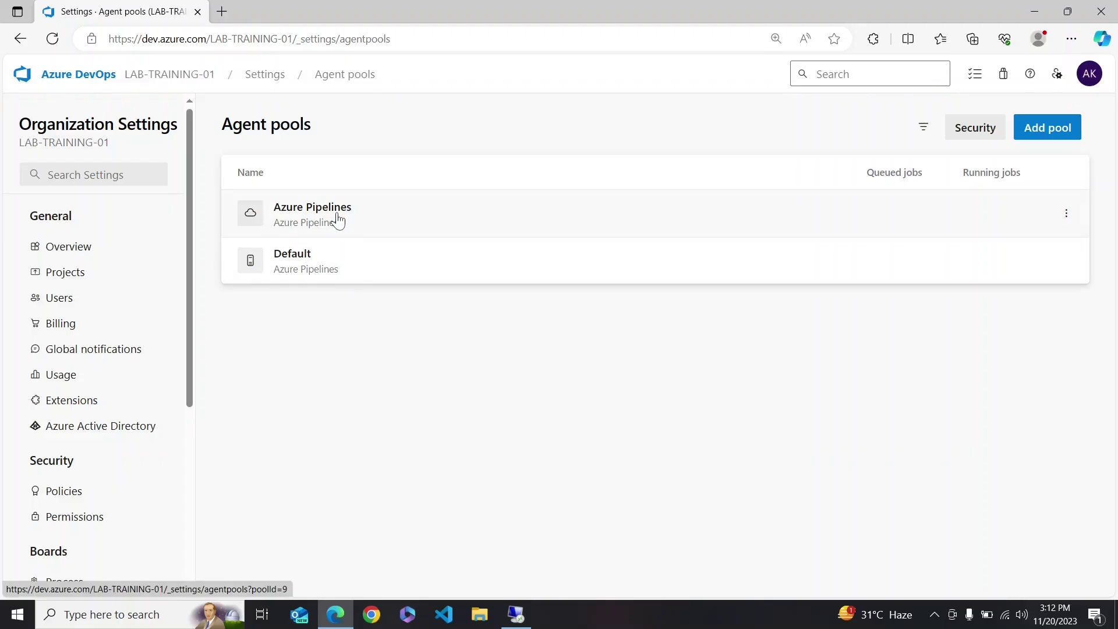
- Open the Default pool's Agents tab and start adding a new agent
{"action": "left_click", "coordinate": [341, 217]}
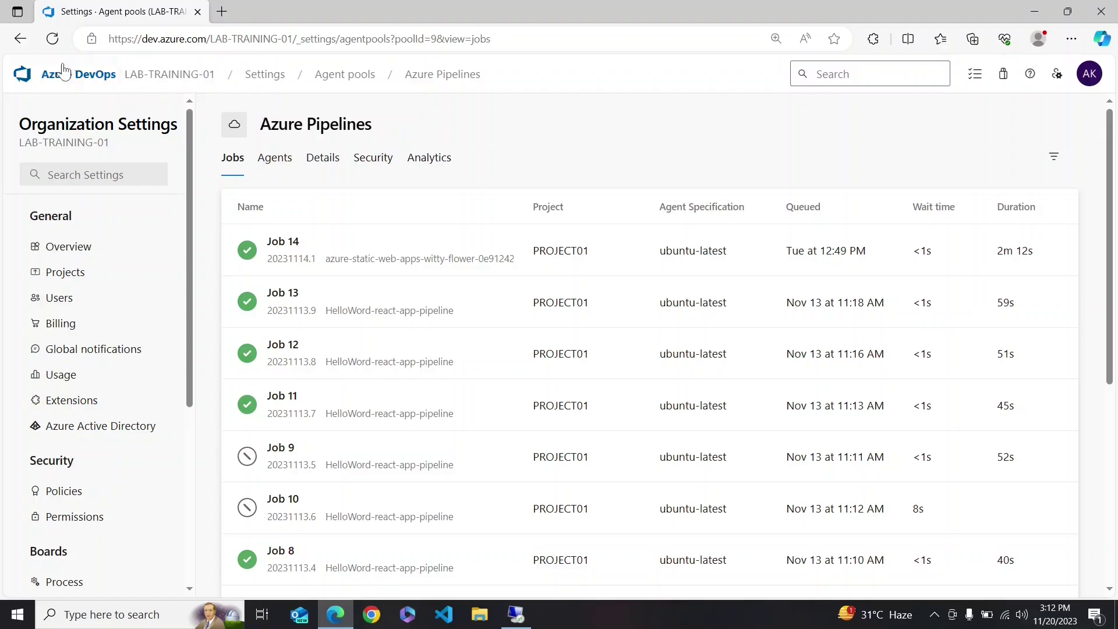
{"action": "left_click", "coordinate": [28, 44]}
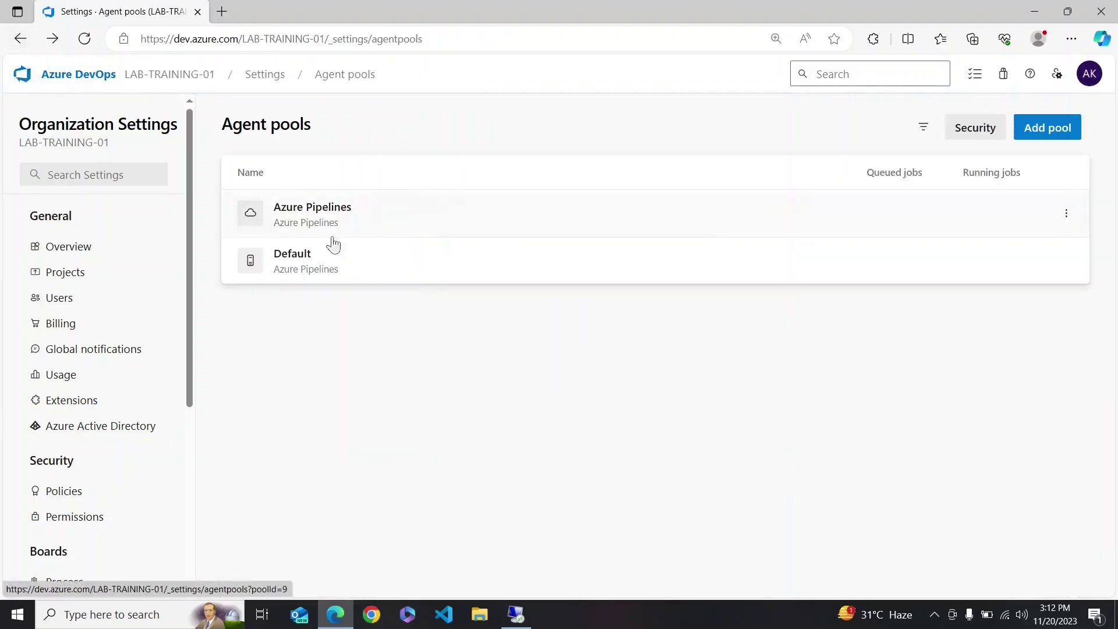
{"action": "left_click", "coordinate": [317, 272]}
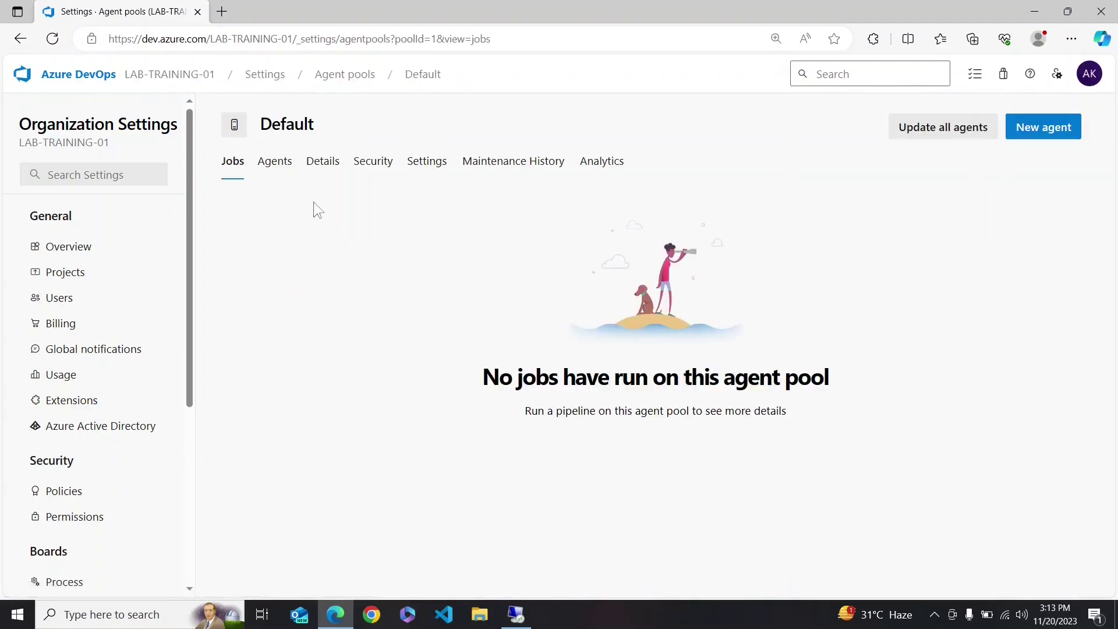
{"action": "left_click", "coordinate": [283, 171]}
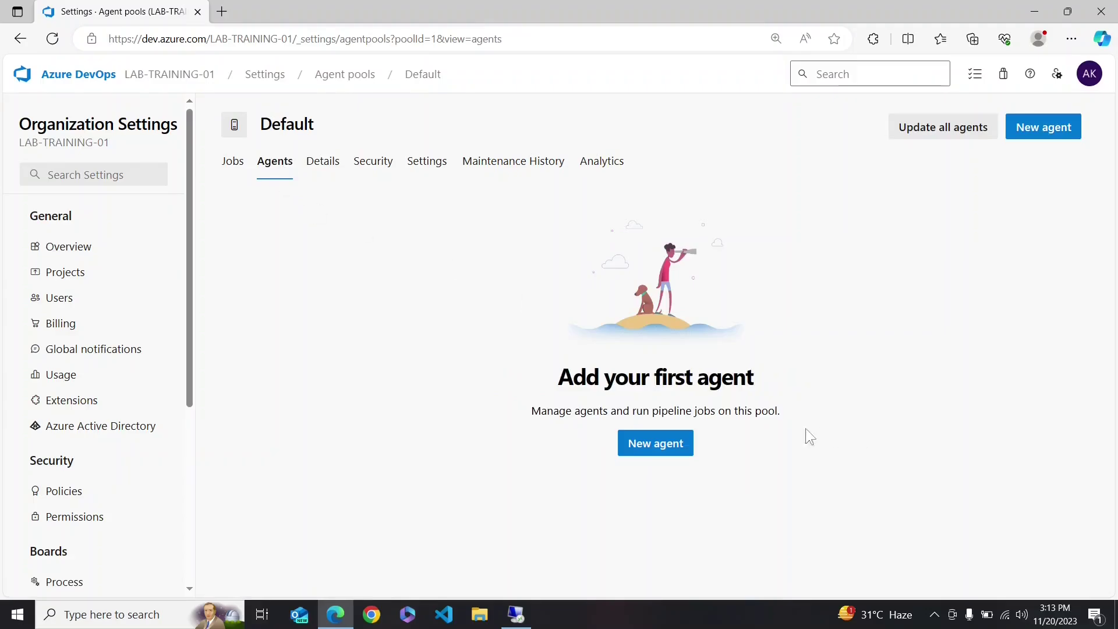
{"action": "left_click", "coordinate": [693, 448]}
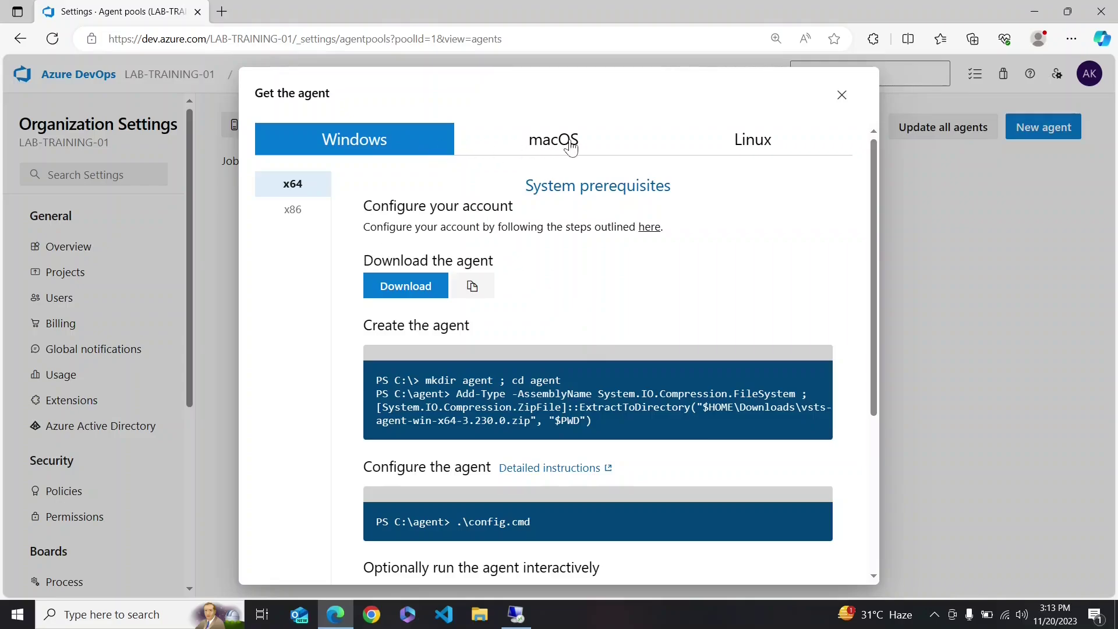
- Compare the macOS and Linux instructions, then review the Windows download and create-agent steps
{"action": "left_click", "coordinate": [571, 149]}
{"action": "left_click", "coordinate": [744, 142]}
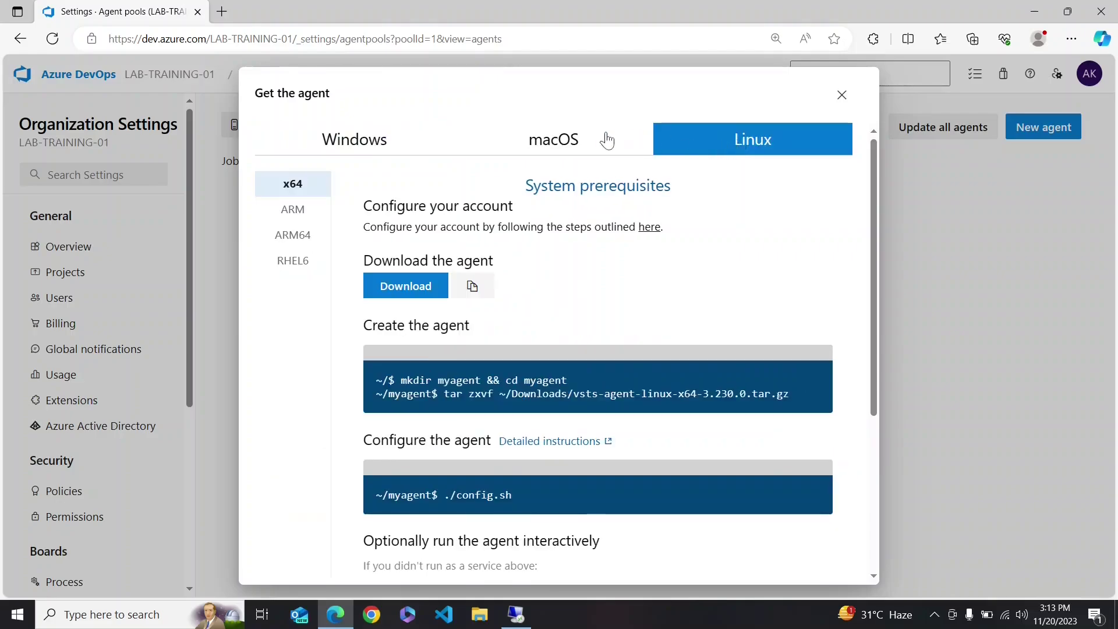
{"action": "left_click", "coordinate": [356, 140]}
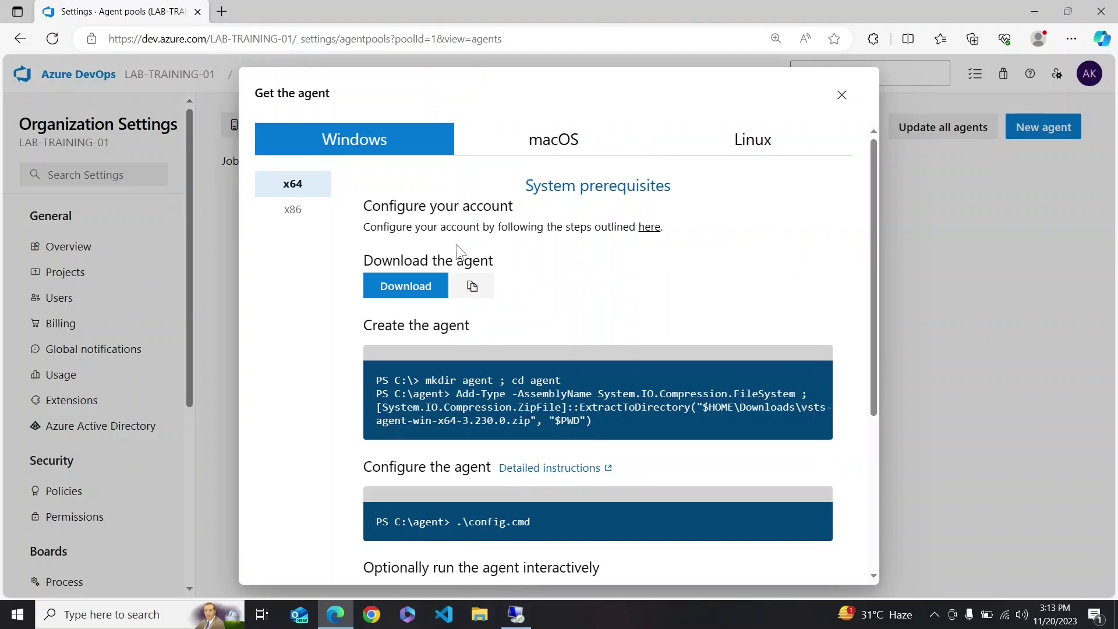
{"action": "left_click_drag", "start_coordinate": [365, 260], "coordinate": [523, 266]}
{"action": "left_click", "coordinate": [522, 268]}
{"action": "left_click_drag", "start_coordinate": [366, 325], "coordinate": [477, 337]}
{"action": "left_click", "coordinate": [480, 340]}
- Review the config.cmd configure command, then switch to the remote machine's desktop
{"action": "scroll", "coordinate": [427, 485], "scroll_direction": "down", "scroll_amount": 2}
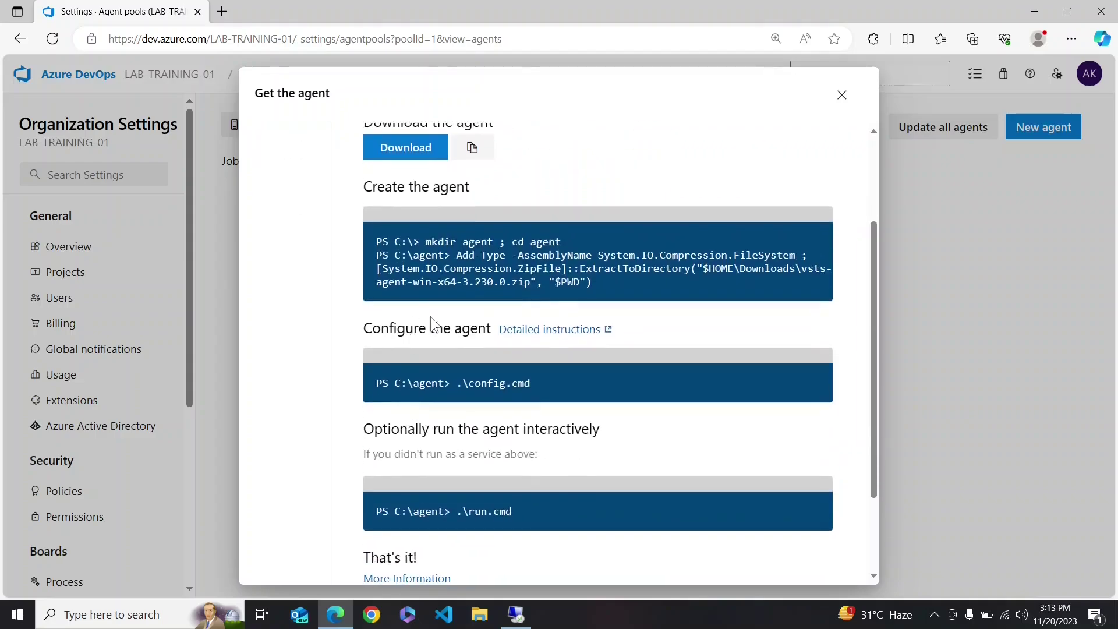
{"action": "left_click_drag", "start_coordinate": [394, 384], "coordinate": [535, 382]}
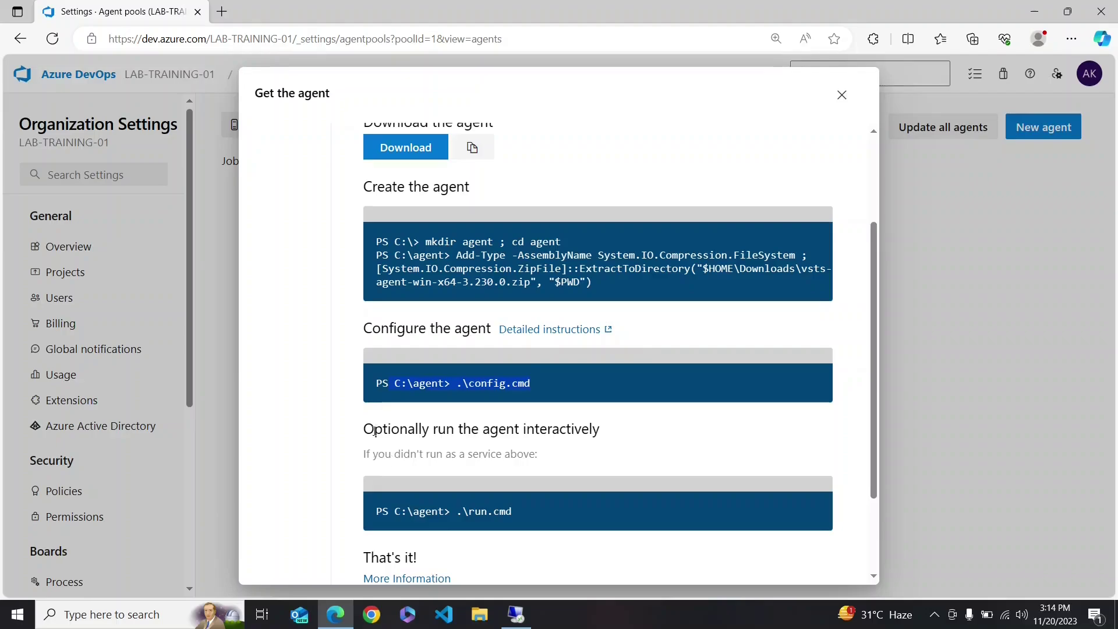
{"action": "left_click", "coordinate": [503, 512]}
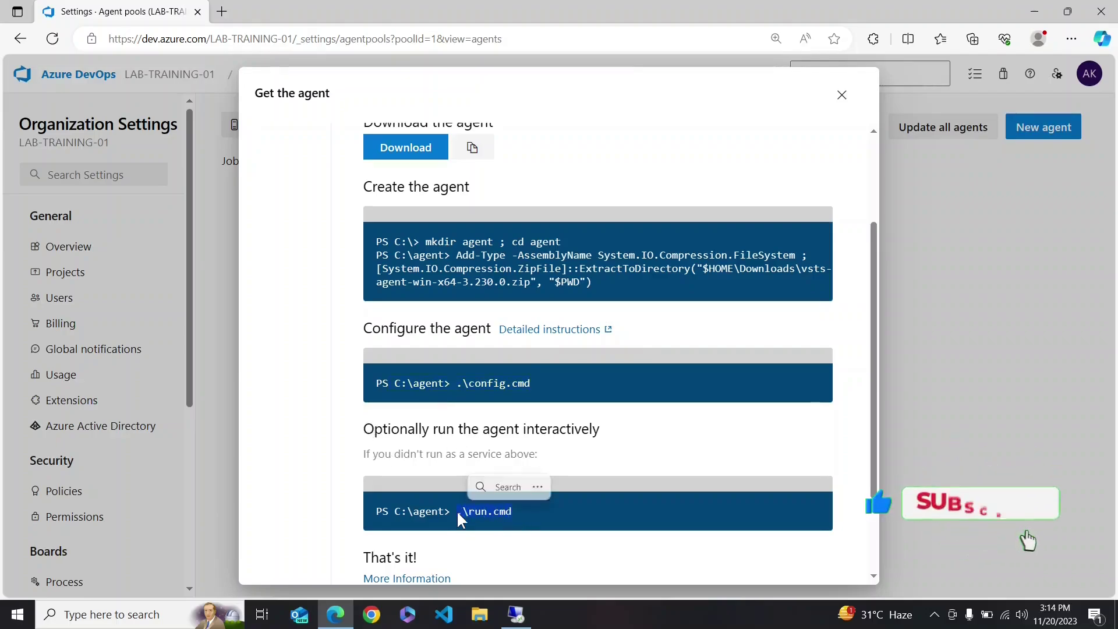
{"action": "scroll", "coordinate": [551, 314], "scroll_direction": "up", "scroll_amount": 2}
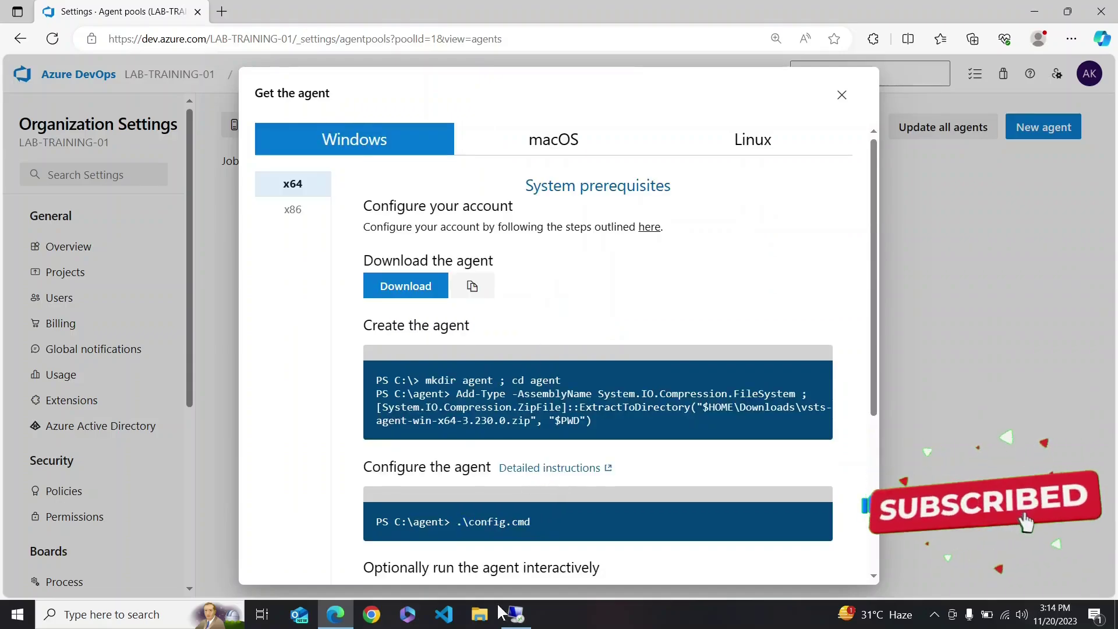
{"action": "mouse_move", "coordinate": [515, 616]}
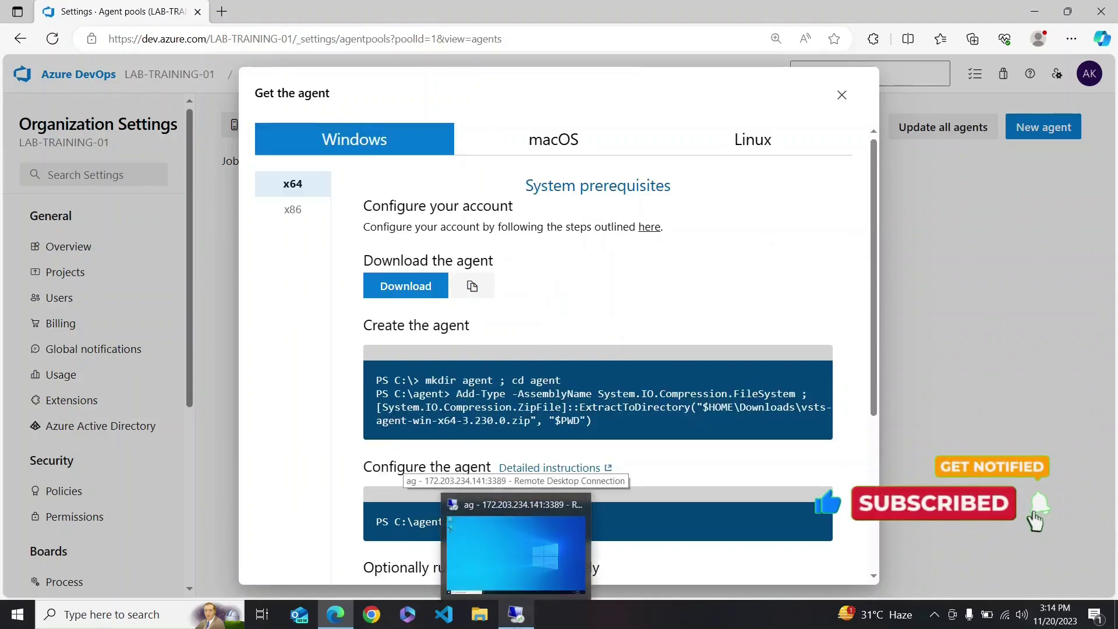
{"action": "left_click", "coordinate": [516, 554]}
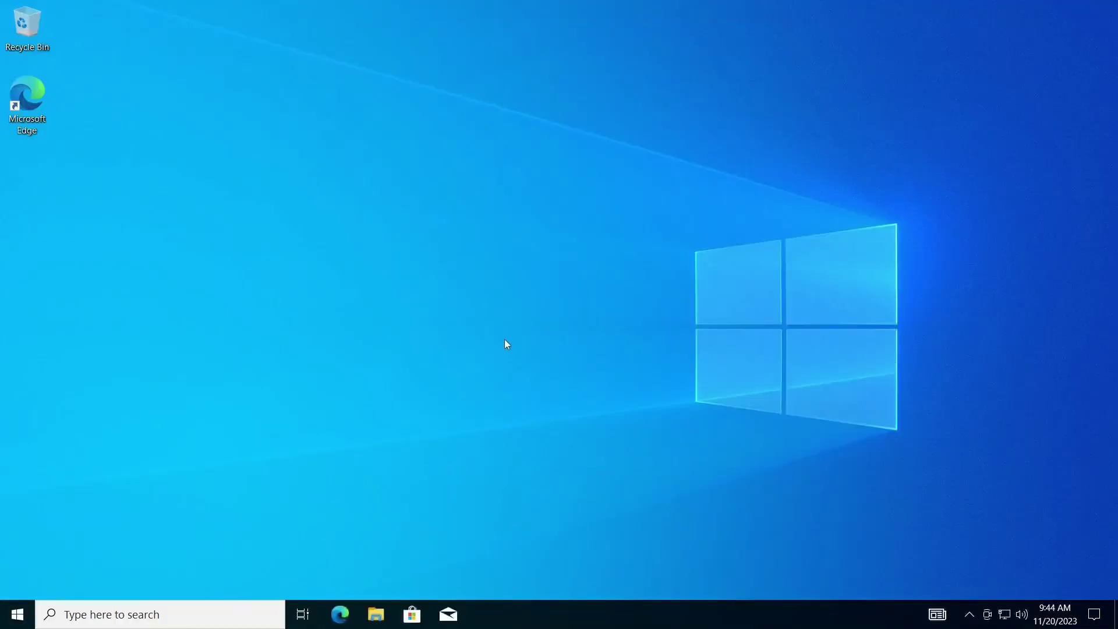
- Copy the agent download link and download vsts-agent-win-x64-3.230.0.zip in the remote machine's Edge
{"action": "mouse_move", "coordinate": [618, 7]}
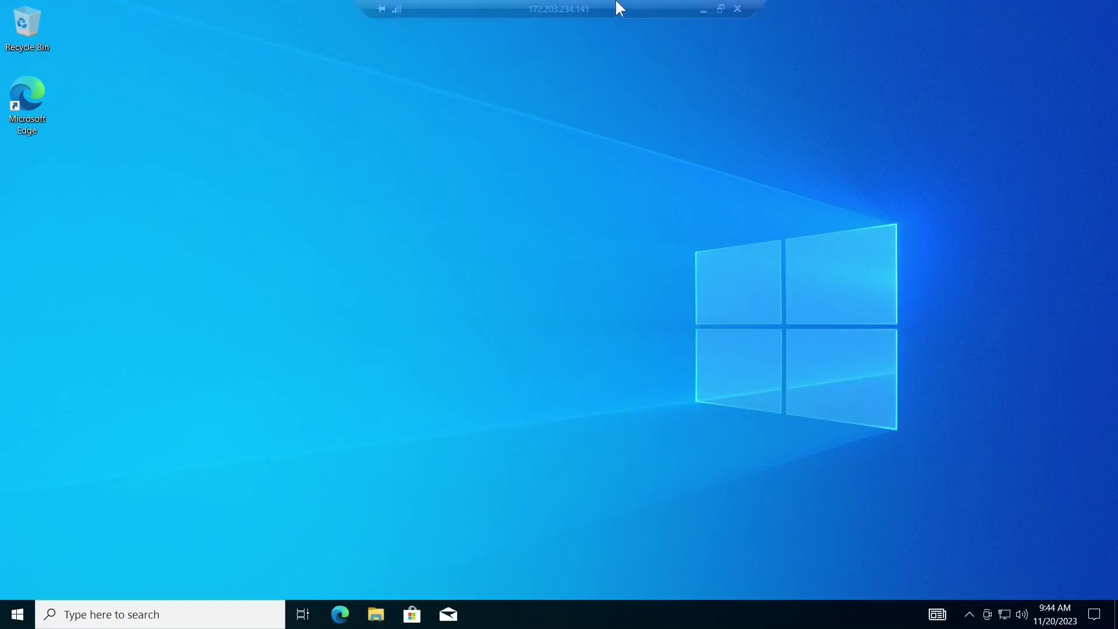
{"action": "left_click", "coordinate": [698, 9]}
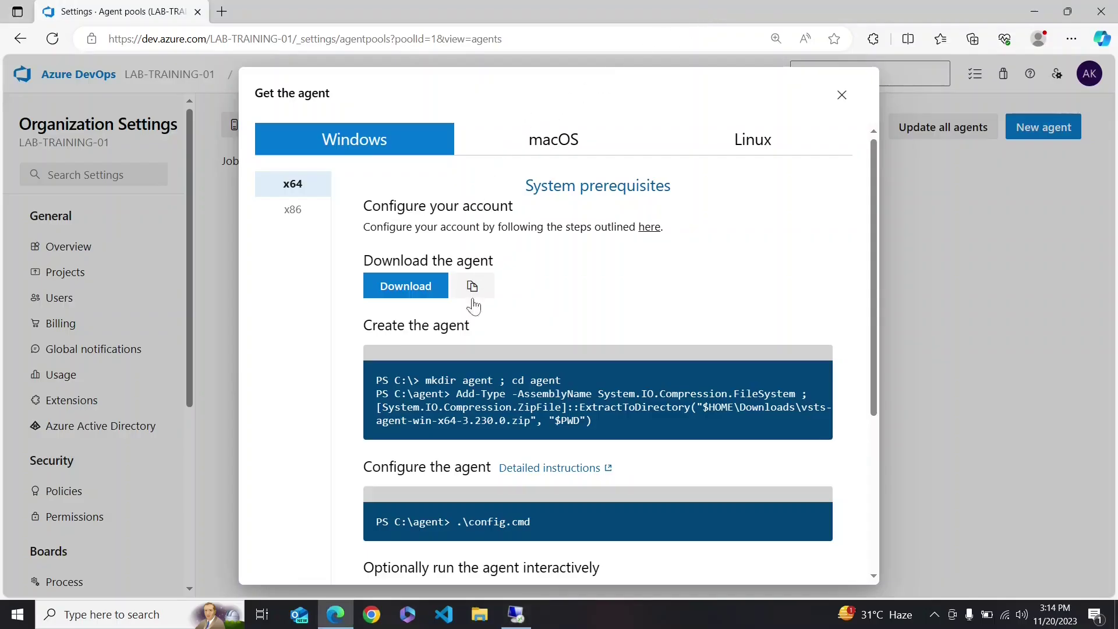
{"action": "left_click", "coordinate": [473, 287]}
{"action": "left_click", "coordinate": [516, 615]}
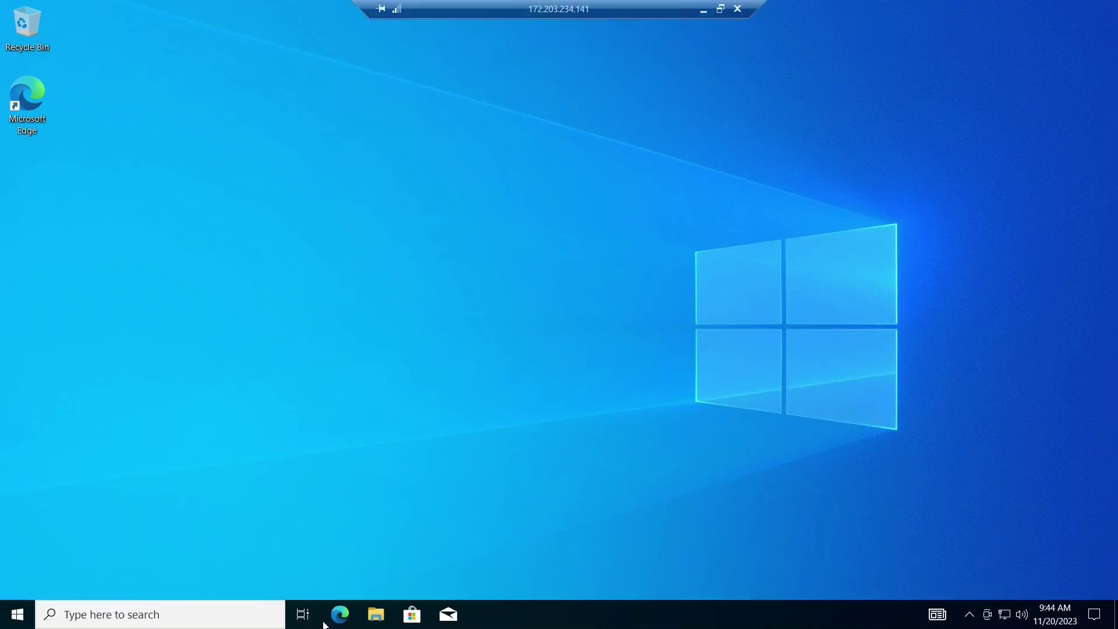
{"action": "left_click", "coordinate": [340, 615]}
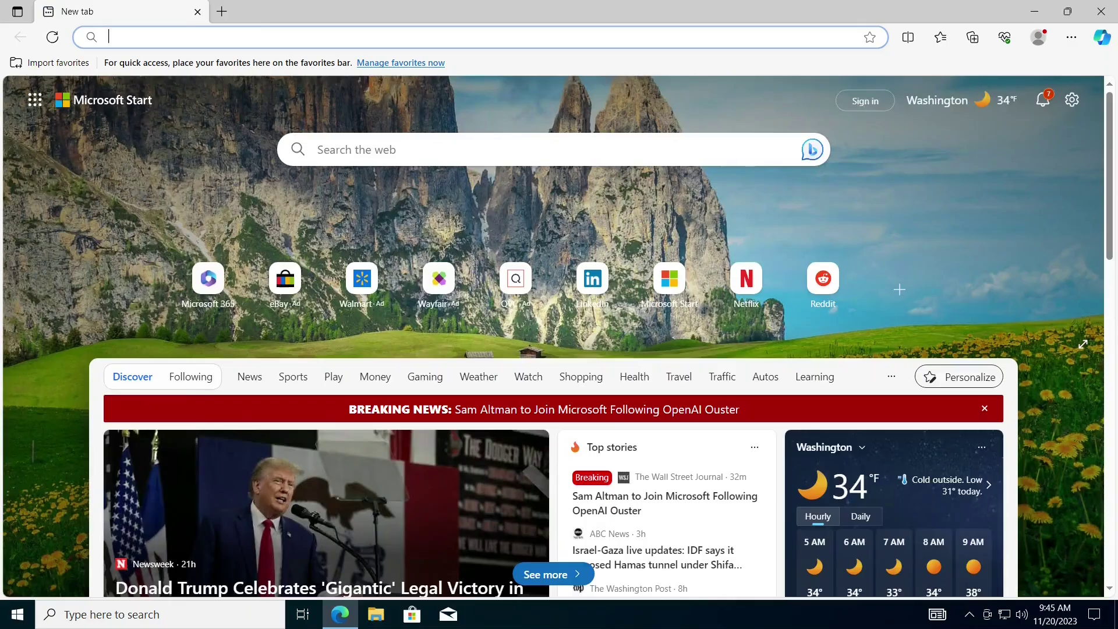
{"action": "right_click", "coordinate": [200, 41]}
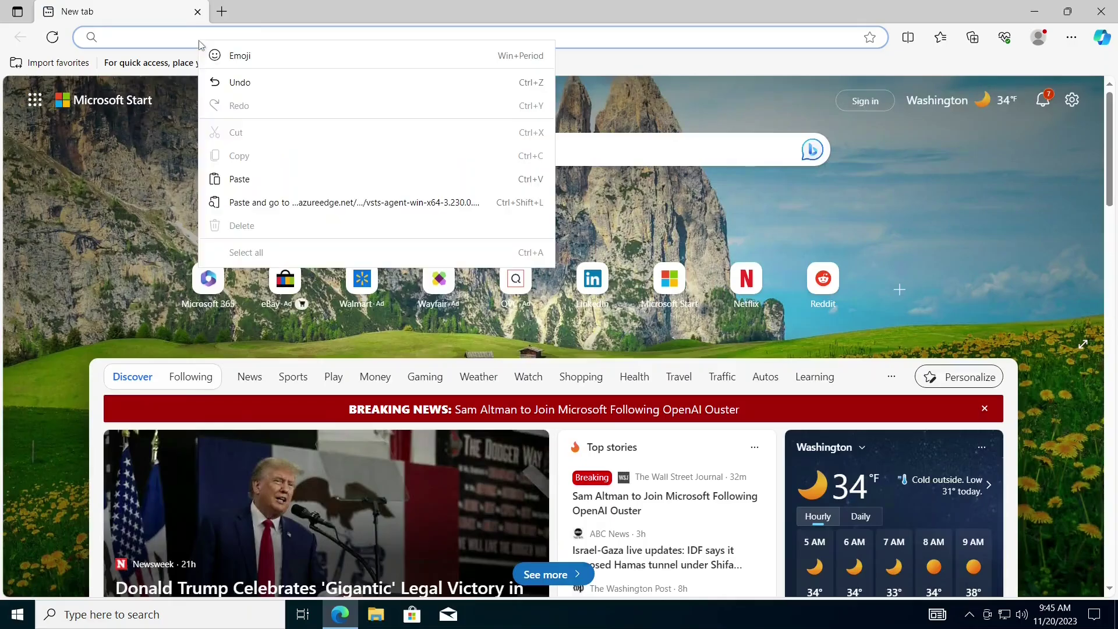
{"action": "left_click", "coordinate": [239, 204]}
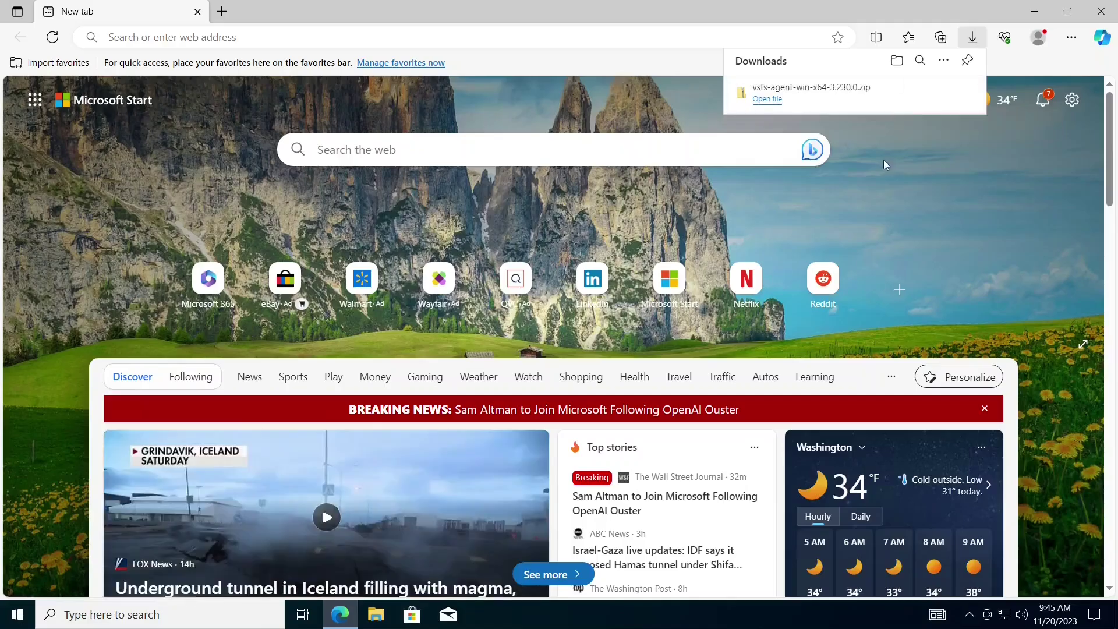
{"action": "left_click", "coordinate": [923, 92]}
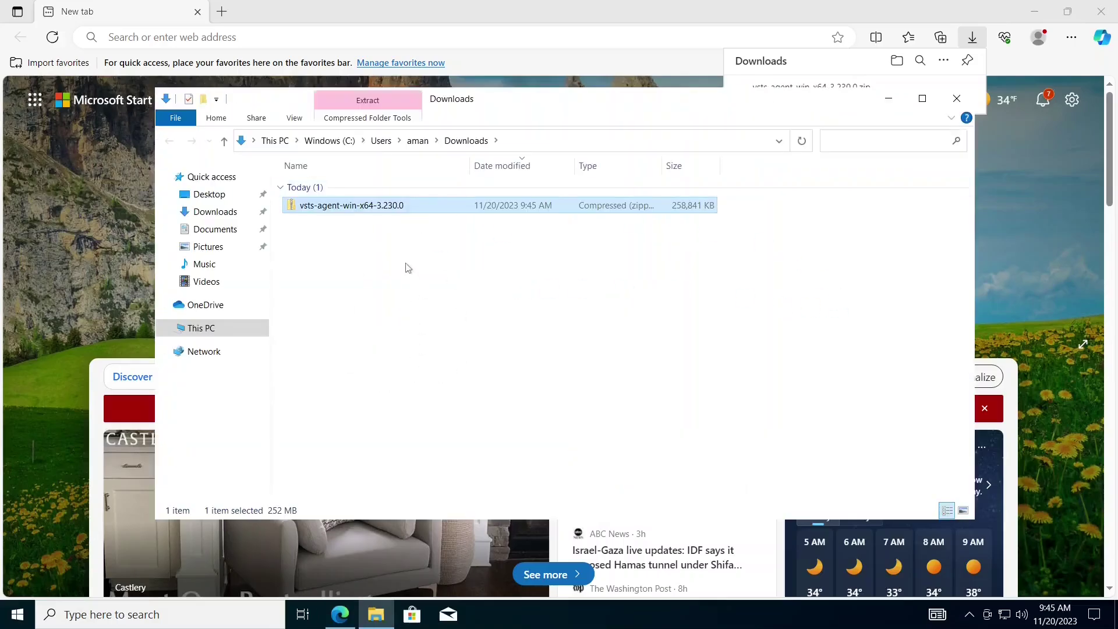
- Open an administrator Windows PowerShell on the remote machine, maximized with larger text
{"action": "left_click", "coordinate": [951, 106]}
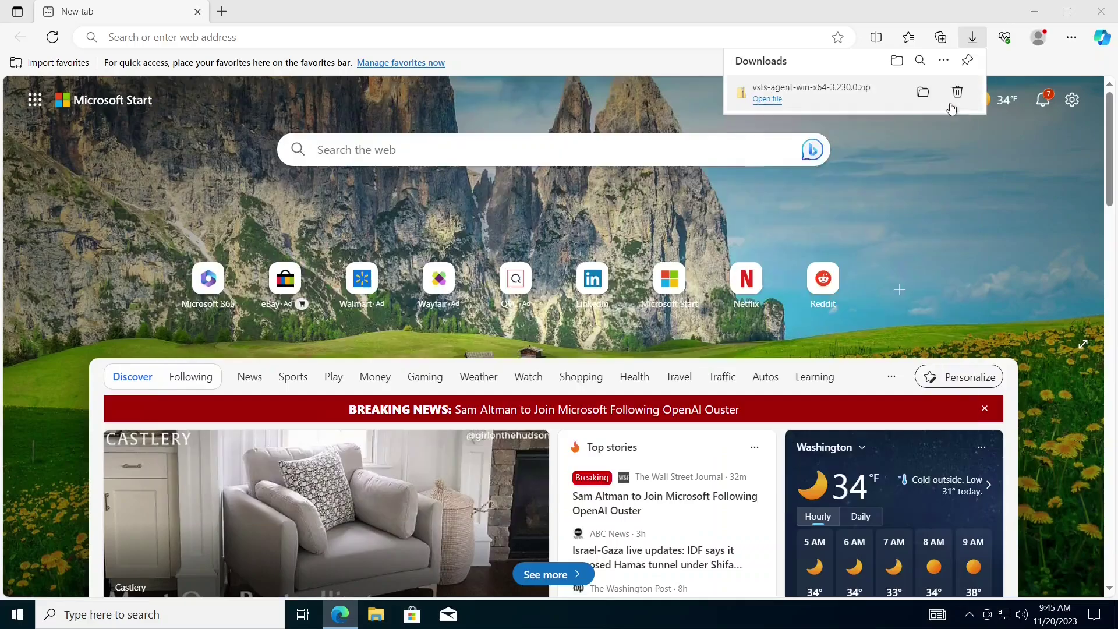
{"action": "key", "text": "super"}
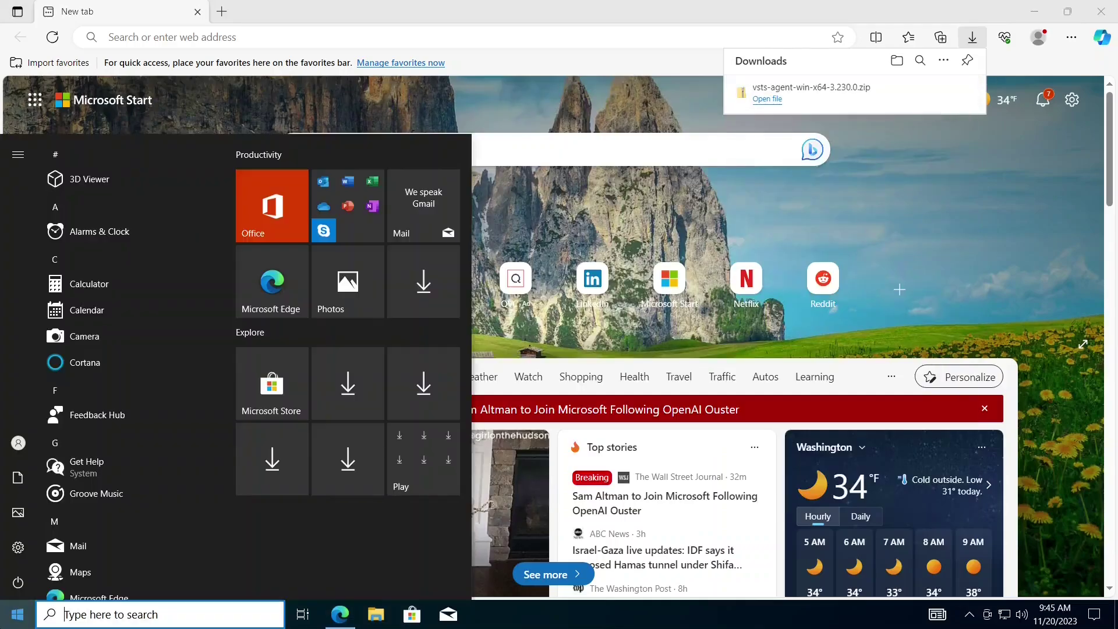
{"action": "type", "text": "powe"}
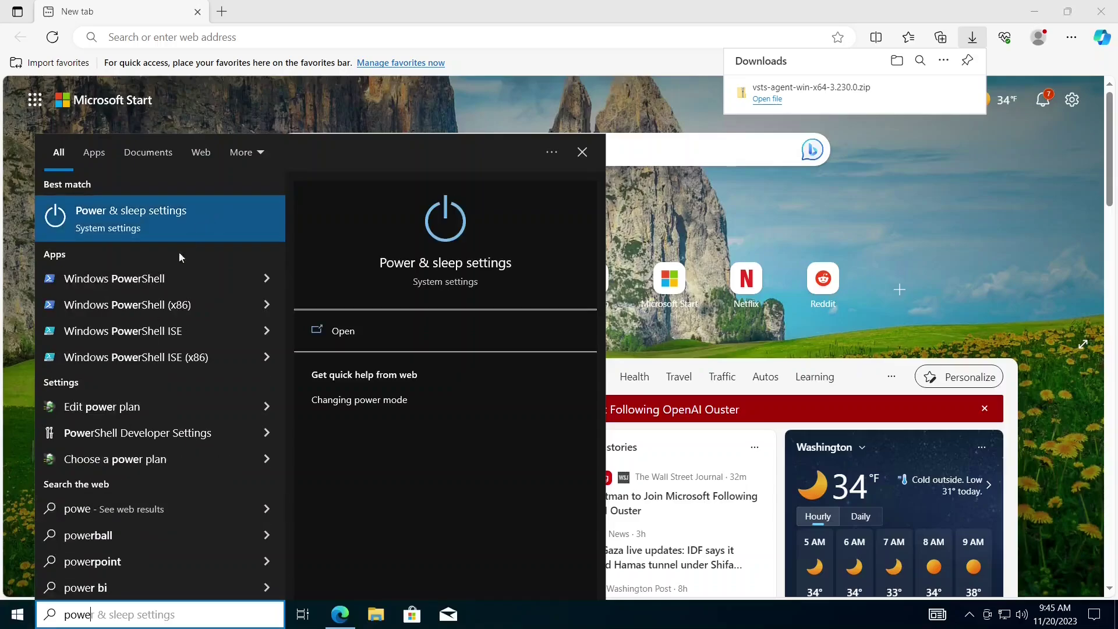
{"action": "right_click", "coordinate": [155, 285]}
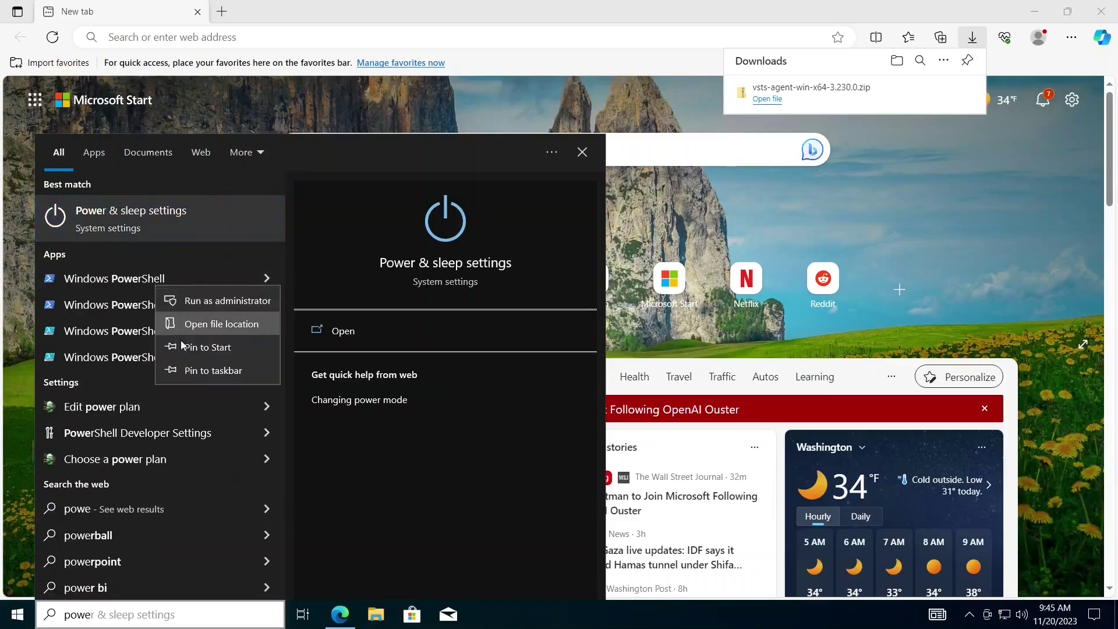
{"action": "right_click", "coordinate": [120, 282]}
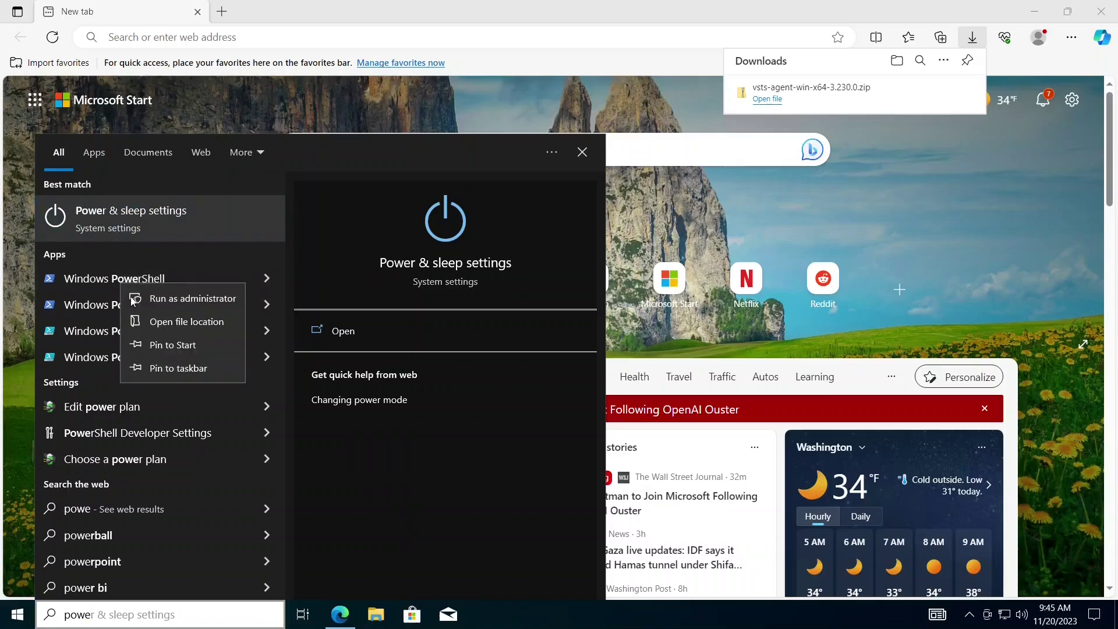
{"action": "key", "text": "Escape"}
{"action": "key", "text": "Escape"}
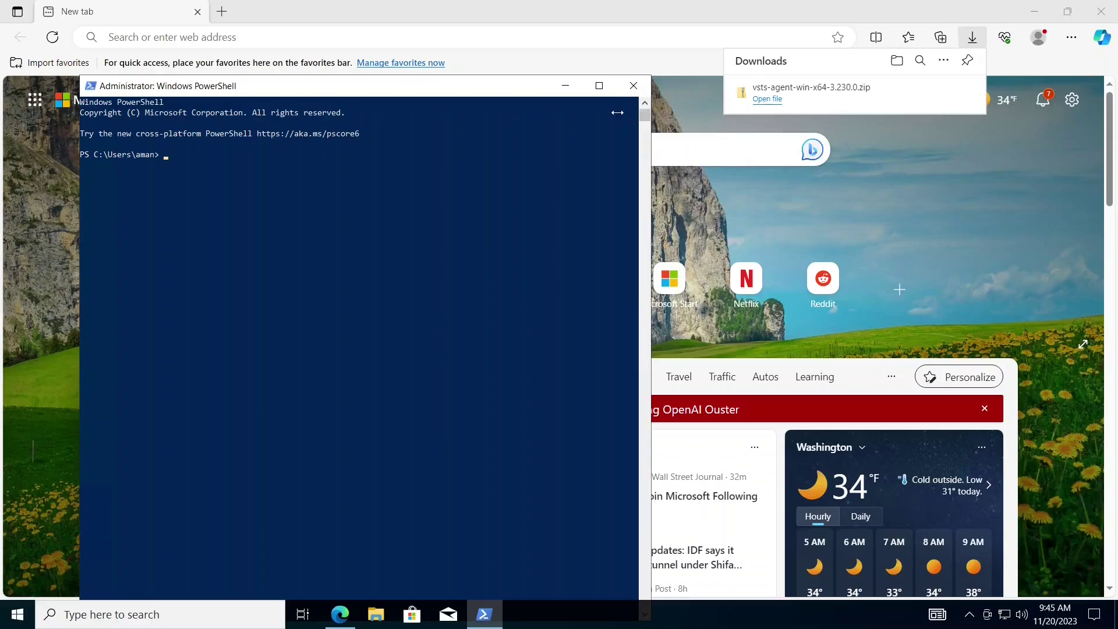
{"action": "left_click", "coordinate": [599, 86]}
{"action": "scroll", "coordinate": [541, 234], "scroll_direction": "up", "scroll_amount": 5}
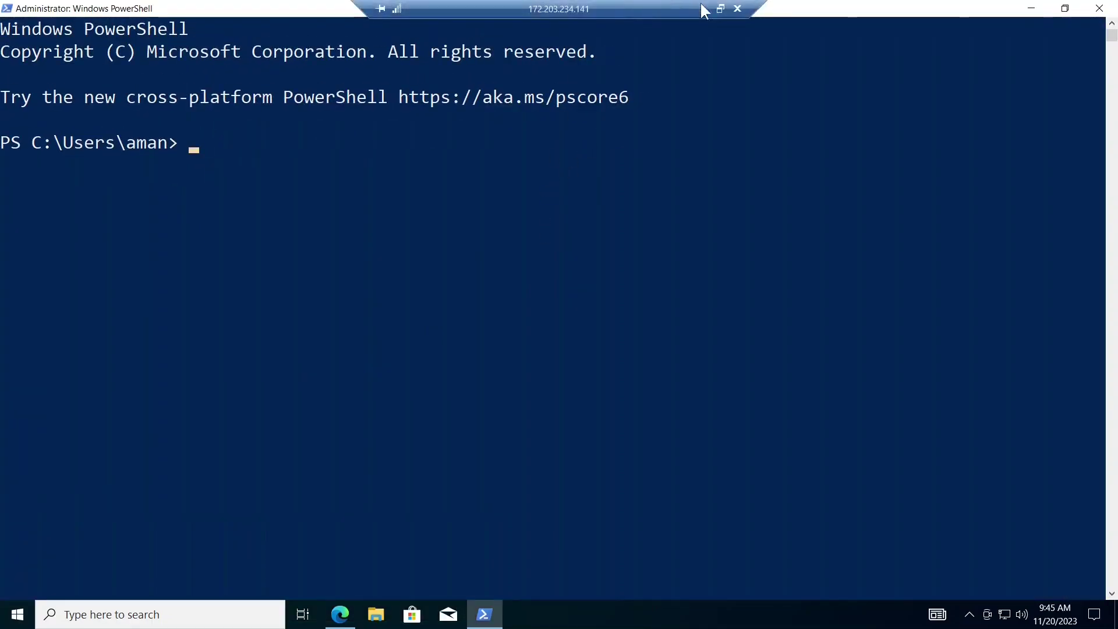
{"action": "left_click", "coordinate": [704, 9]}
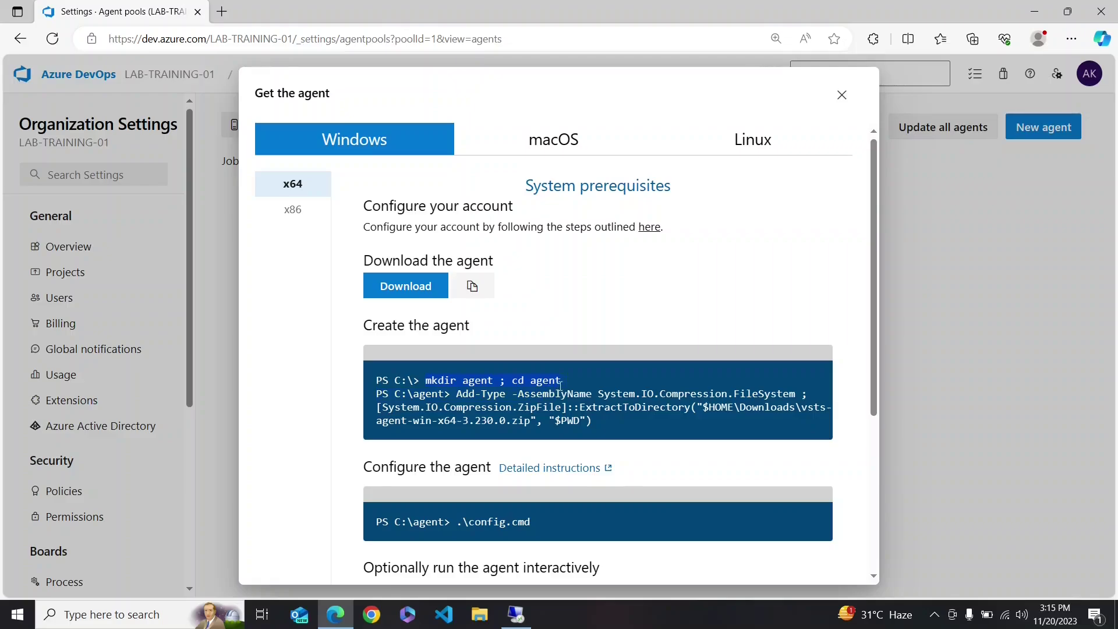
- Create the agent folder with mkdir agent; cd agent and extract the agent package into it
{"action": "left_click", "coordinate": [516, 615]}
{"action": "right_click", "coordinate": [496, 299]}
{"action": "key", "text": "Return"}
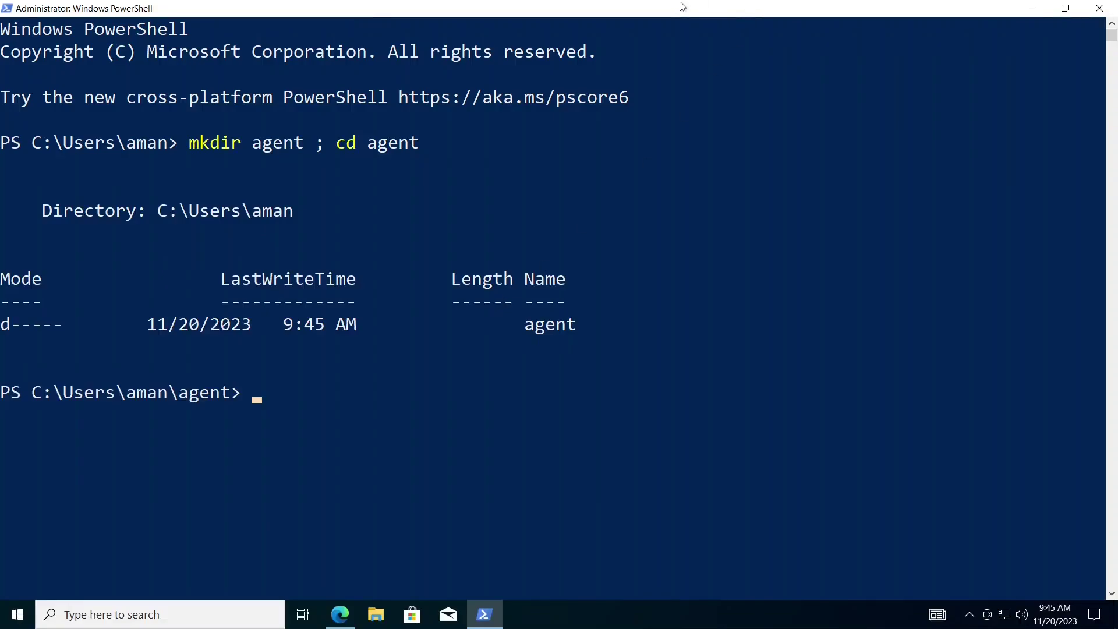
{"action": "left_click", "coordinate": [700, 3]}
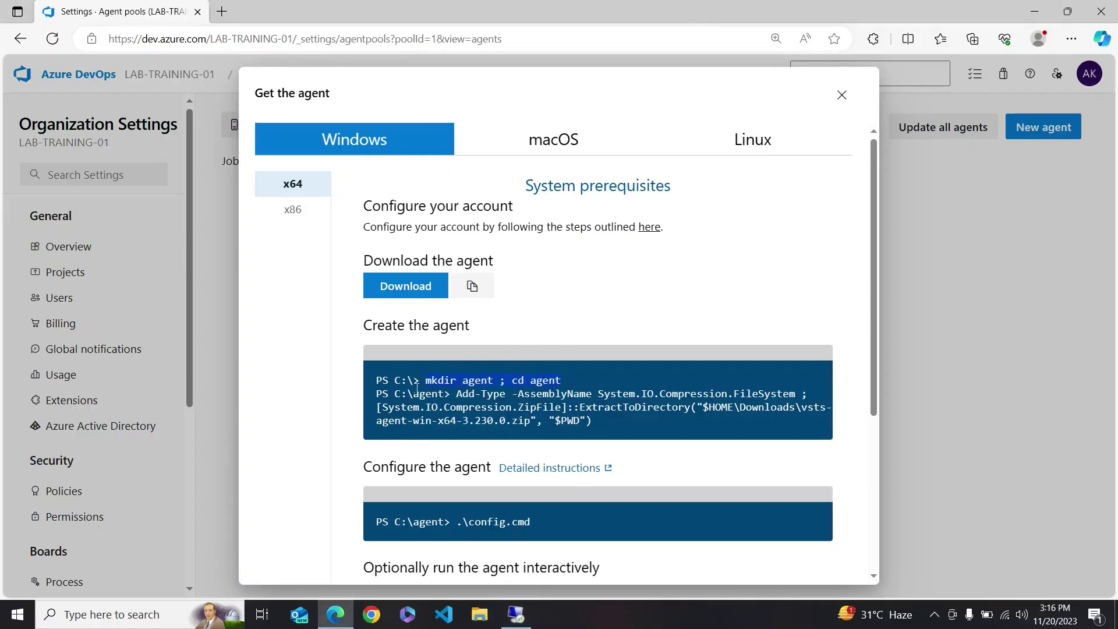
{"action": "left_click_drag", "start_coordinate": [453, 393], "coordinate": [598, 428]}
{"action": "right_click", "coordinate": [598, 425]}
{"action": "left_click", "coordinate": [647, 191]}
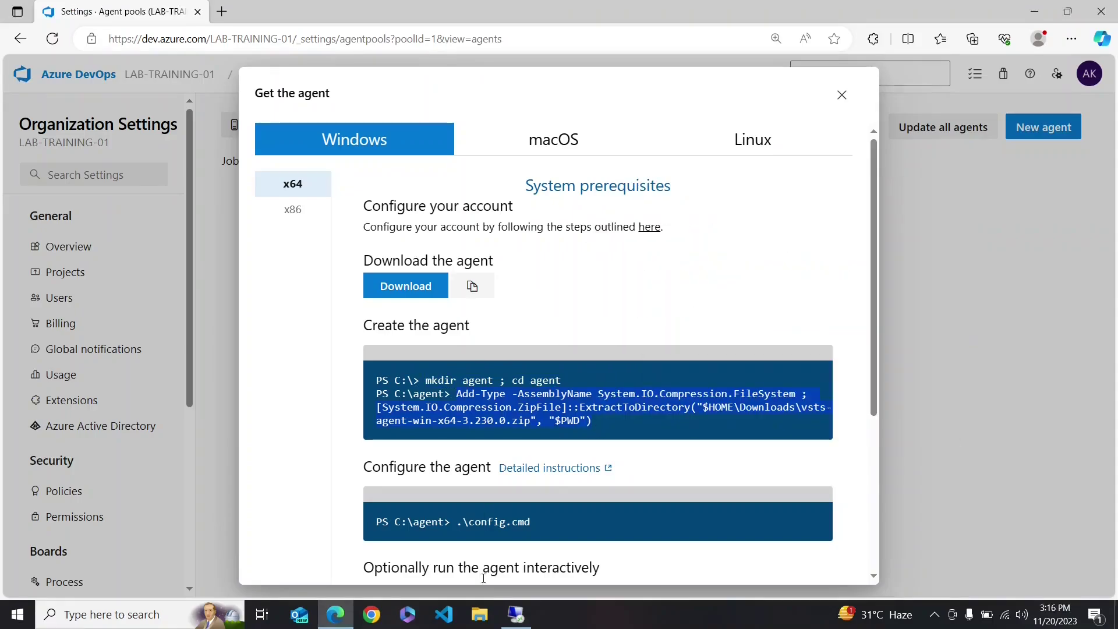
{"action": "left_click", "coordinate": [517, 615]}
{"action": "right_click", "coordinate": [446, 442]}
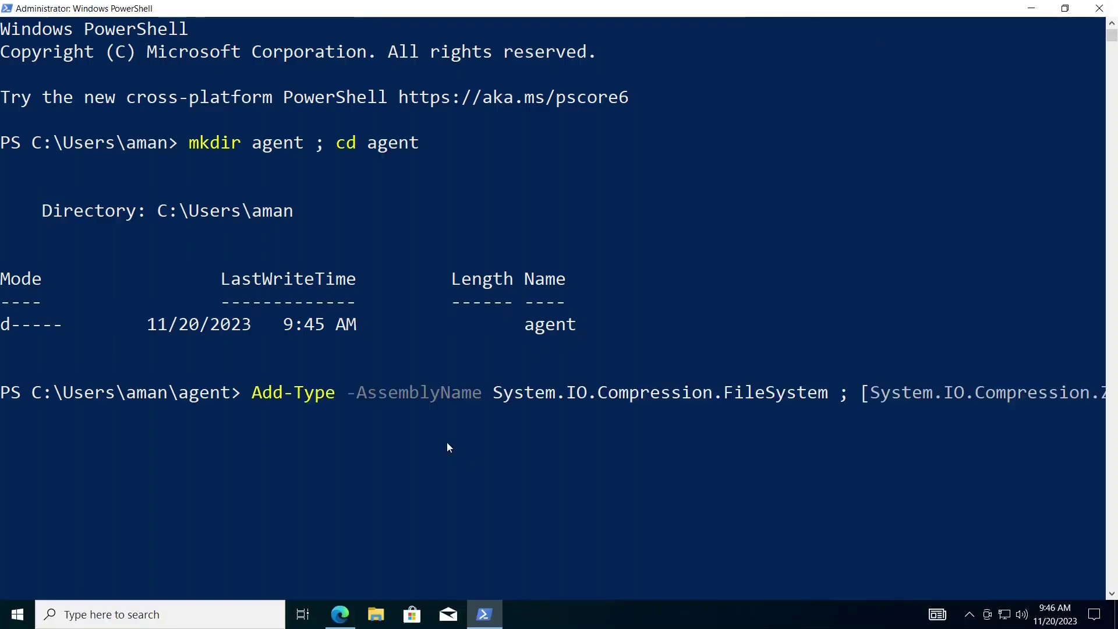
{"action": "scroll", "coordinate": [545, 479], "scroll_direction": "down", "scroll_amount": 1, "text": "ctrl"}
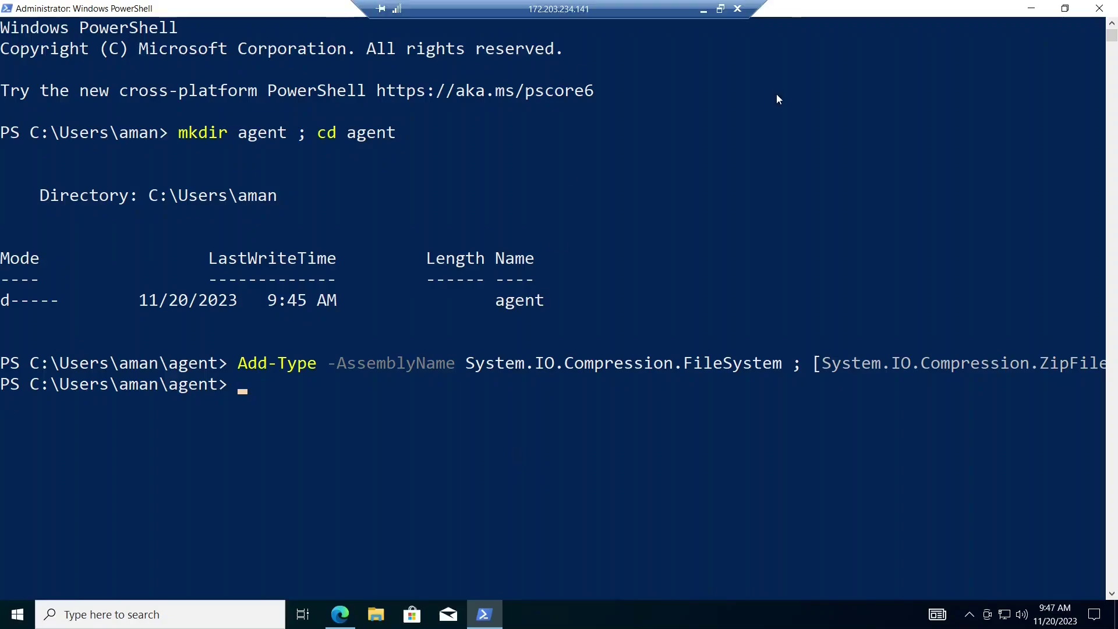
- Copy .\config.cmd from the instructions and run it in PowerShell
{"action": "left_click", "coordinate": [704, 10]}
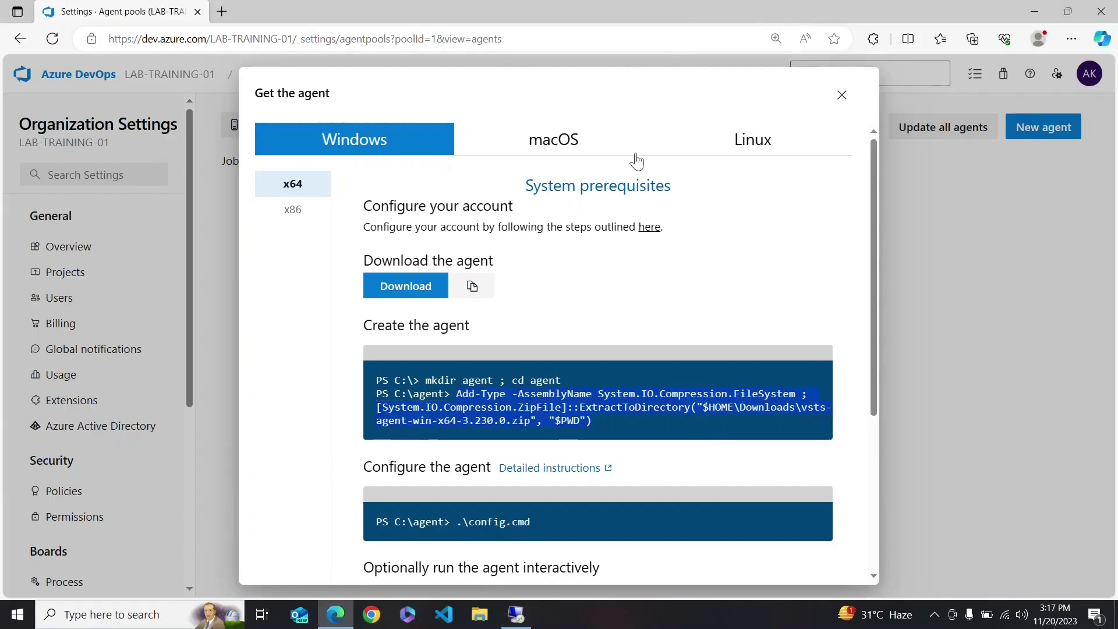
{"action": "left_click_drag", "start_coordinate": [553, 532], "coordinate": [462, 524]}
{"action": "right_click", "coordinate": [462, 524]}
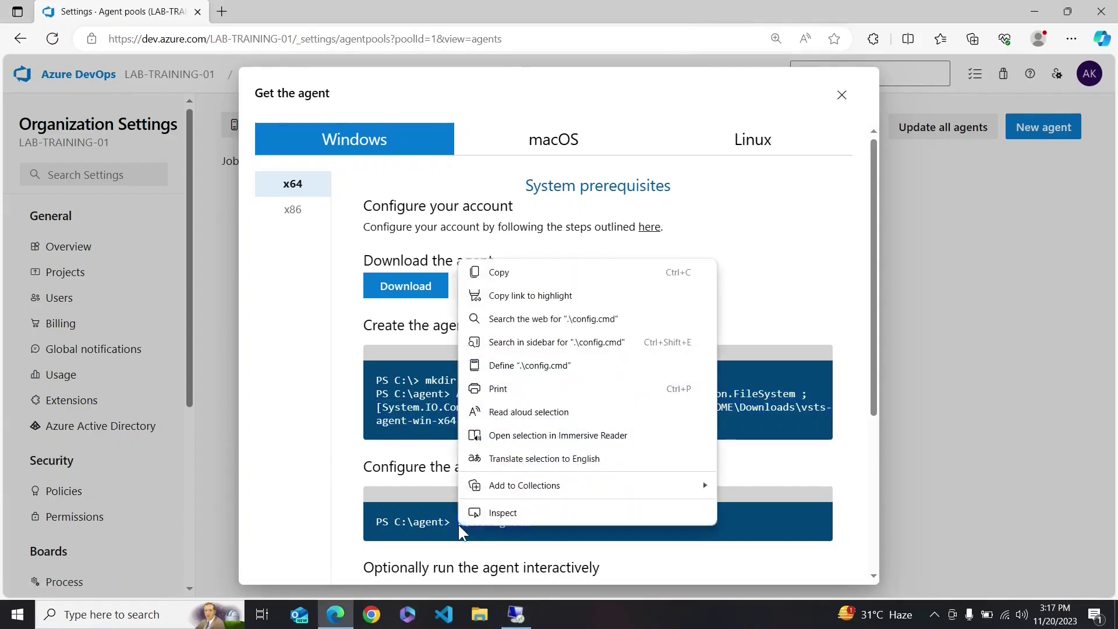
{"action": "left_click", "coordinate": [502, 271]}
{"action": "left_click", "coordinate": [515, 614]}
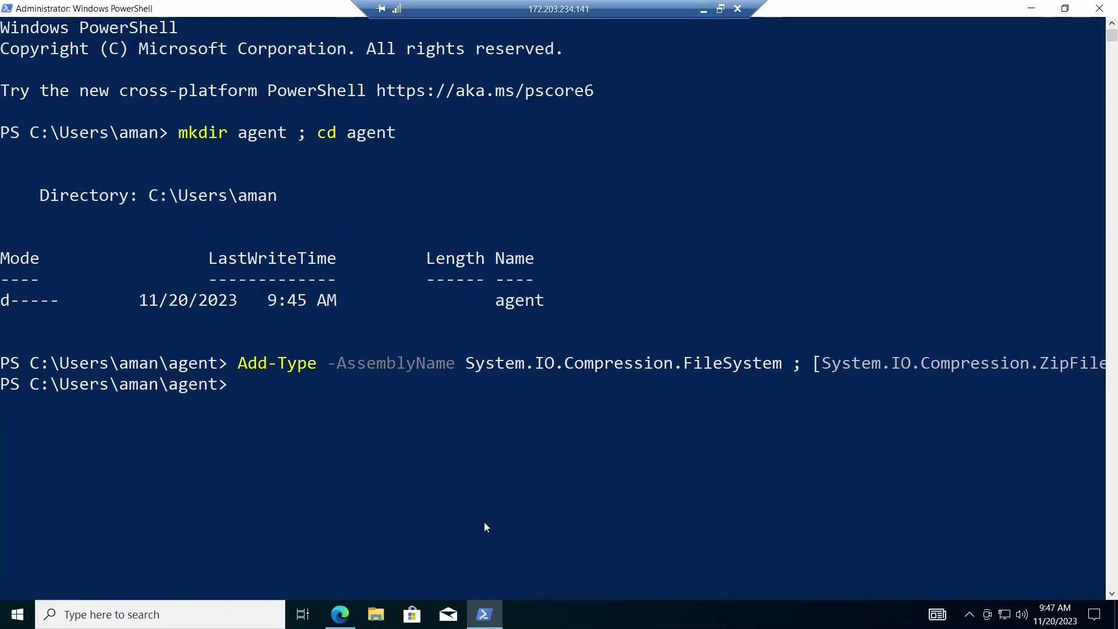
{"action": "right_click", "coordinate": [430, 464]}
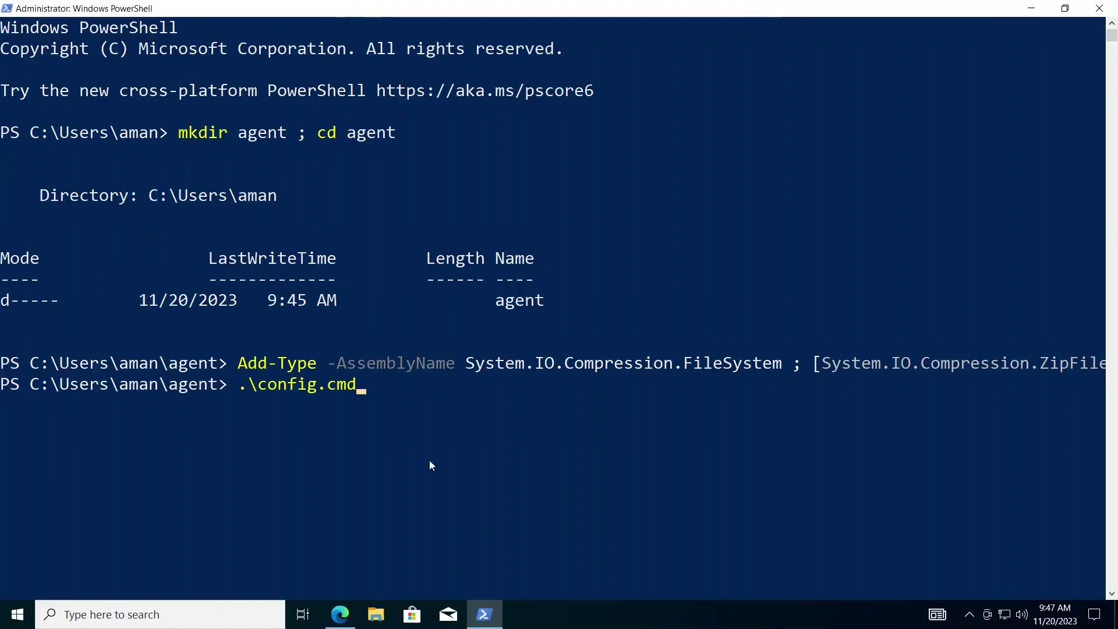
{"action": "key", "text": "Return"}
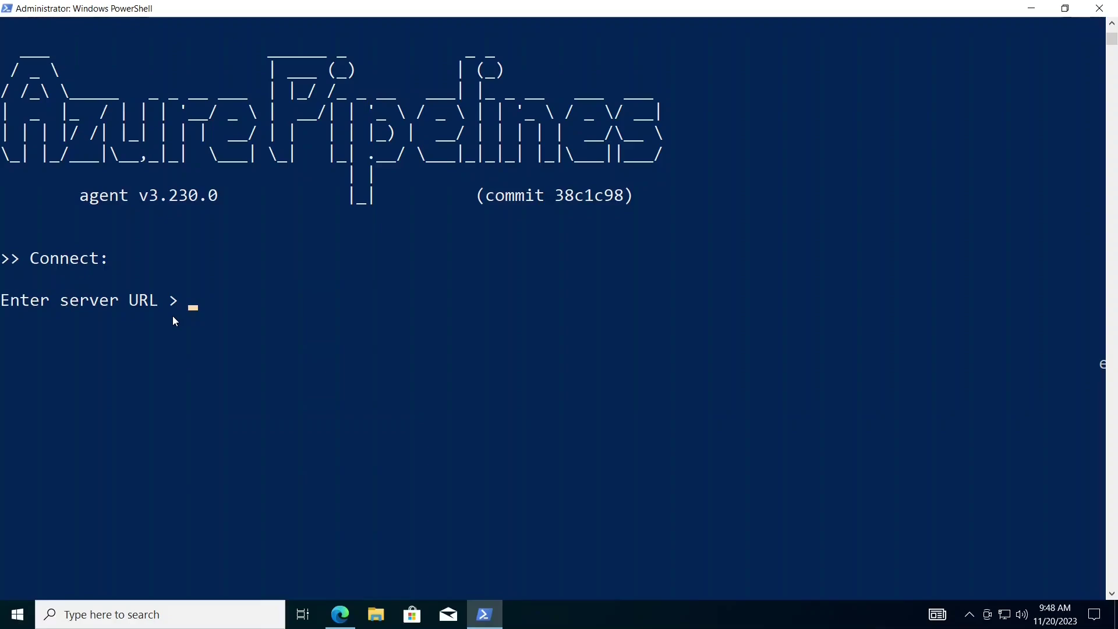
- Enter the LAB-TRAINING-01 organization URL as the server URL and choose PAT authentication
{"action": "left_click", "coordinate": [341, 614]}
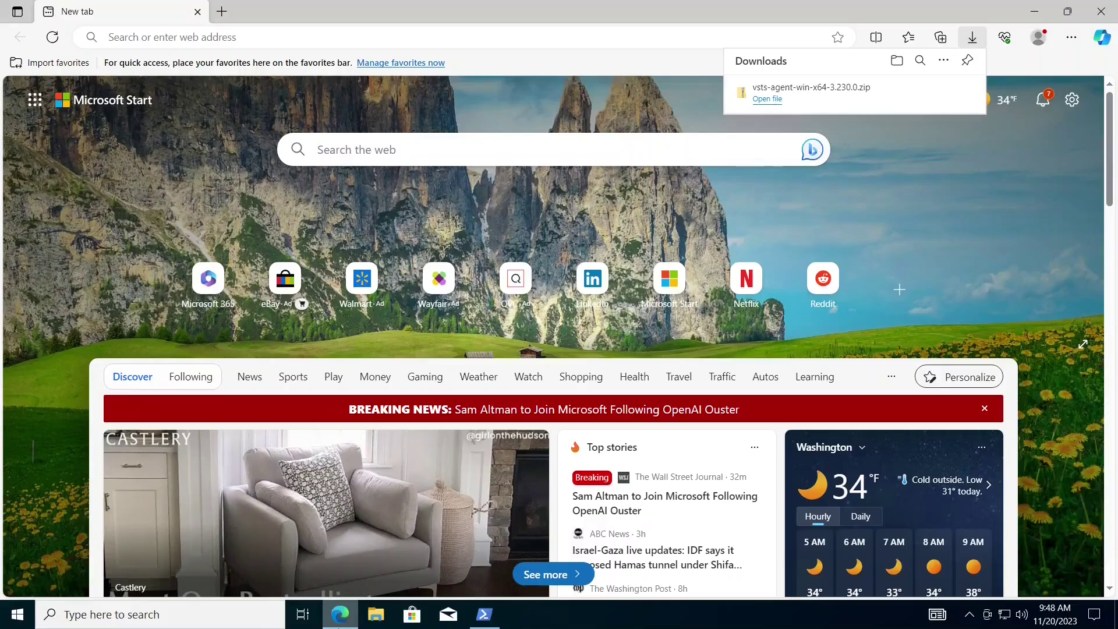
{"action": "left_click", "coordinate": [341, 615]}
{"action": "left_click", "coordinate": [702, 9]}
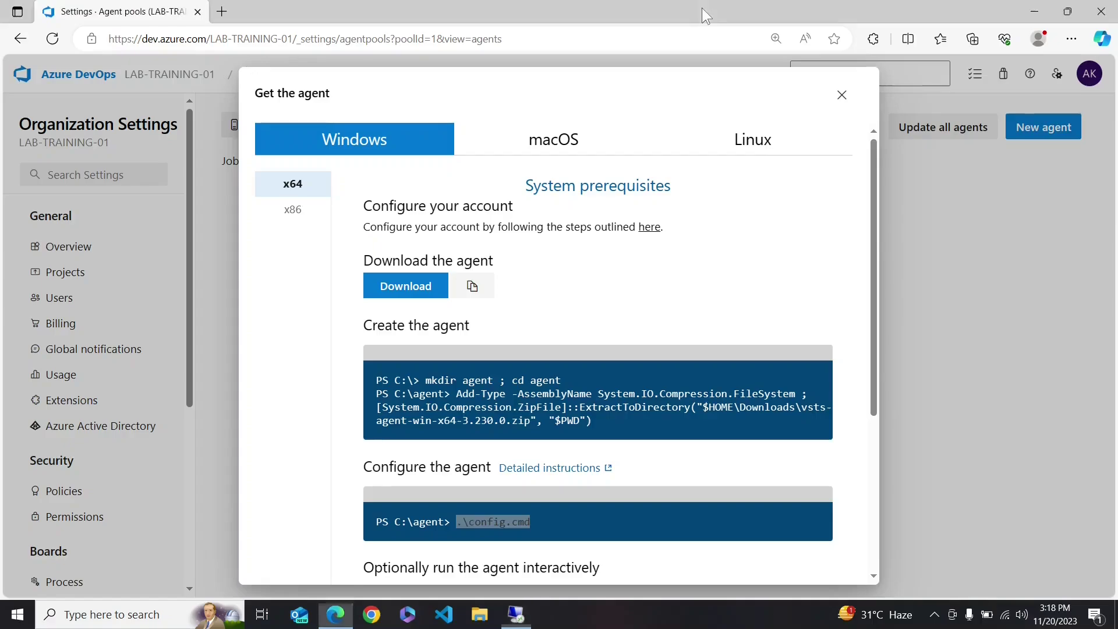
{"action": "left_click", "coordinate": [222, 12]}
{"action": "left_click", "coordinate": [325, 41]}
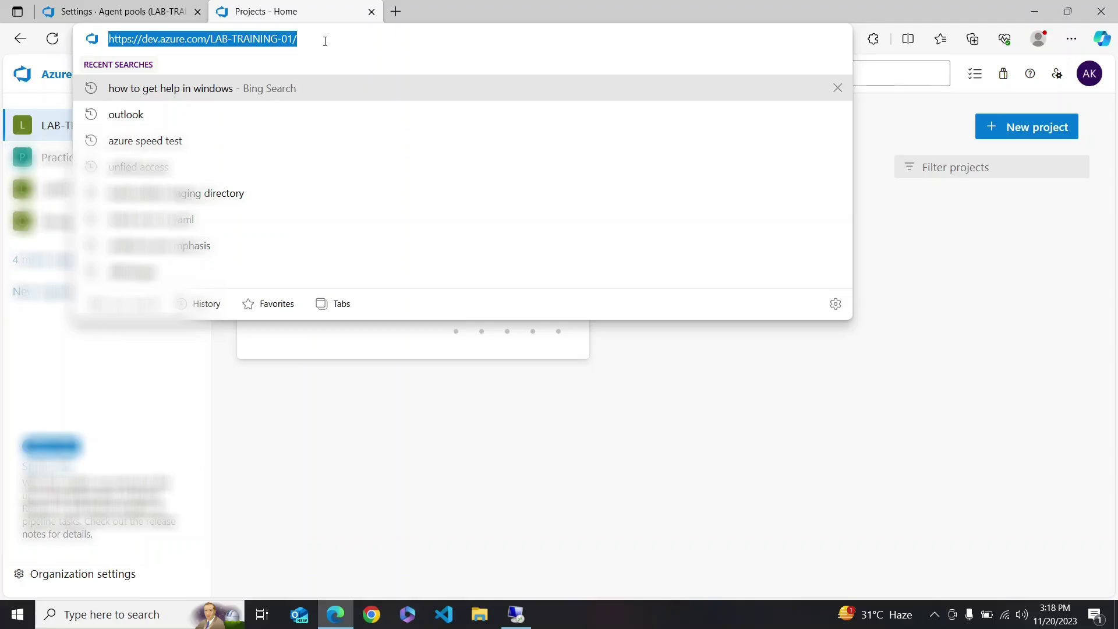
{"action": "left_click", "coordinate": [516, 614]}
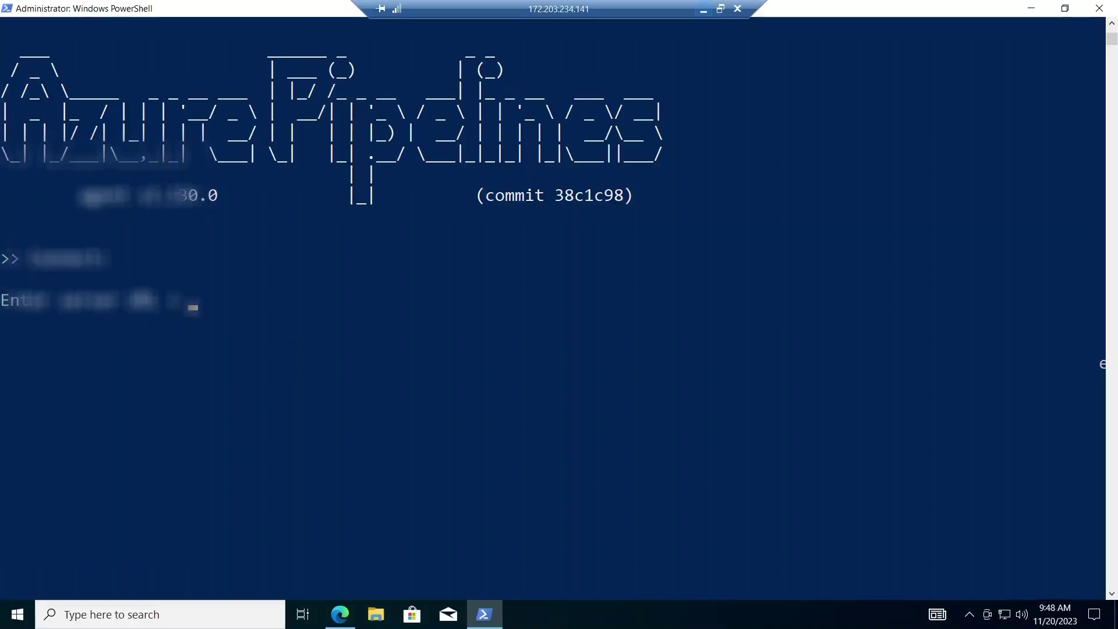
{"action": "key", "text": "ctrl+v"}
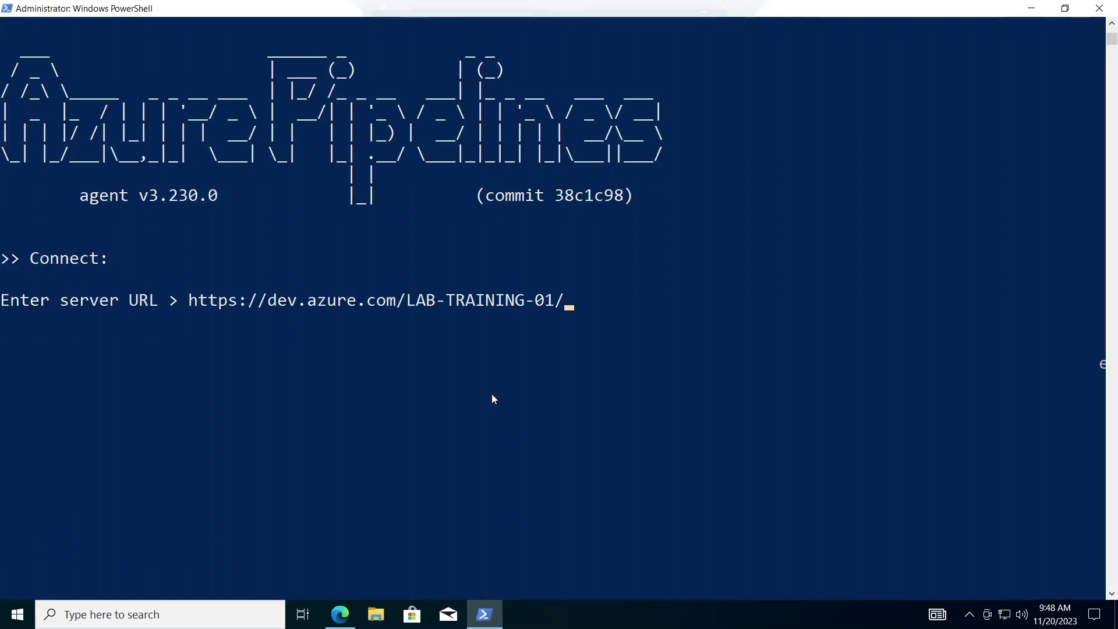
{"action": "key", "text": "Return"}
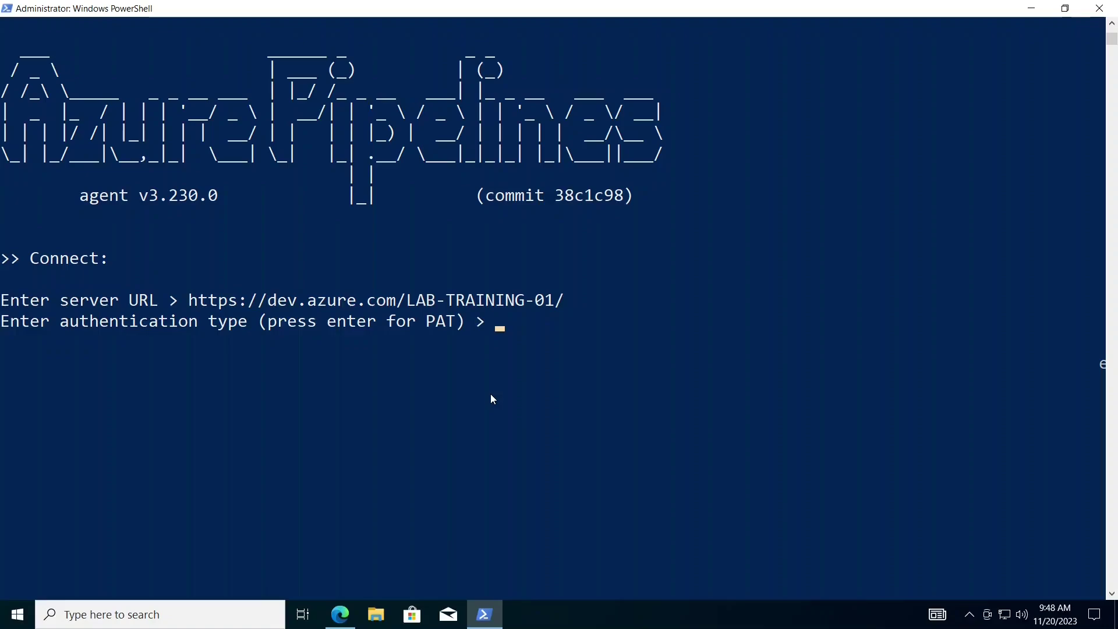
{"action": "key", "text": "Return"}
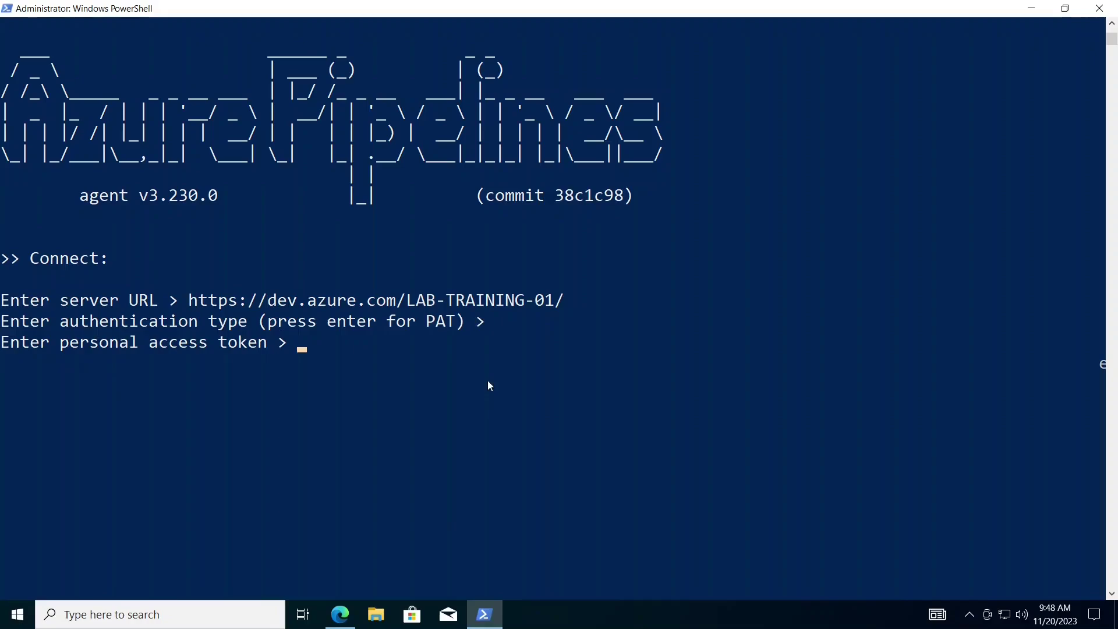
{"action": "left_click", "coordinate": [704, 9]}
{"action": "left_click", "coordinate": [766, 223]}
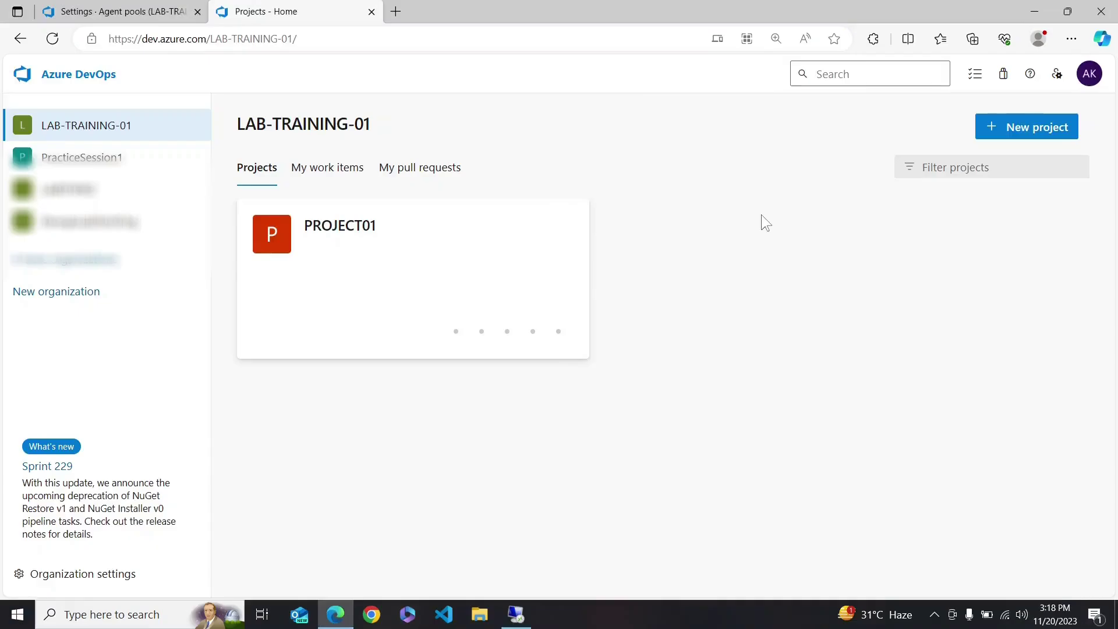
- Create a full-access personal access token named agent-apt and copy its value
{"action": "key", "text": "ctrl+plus"}
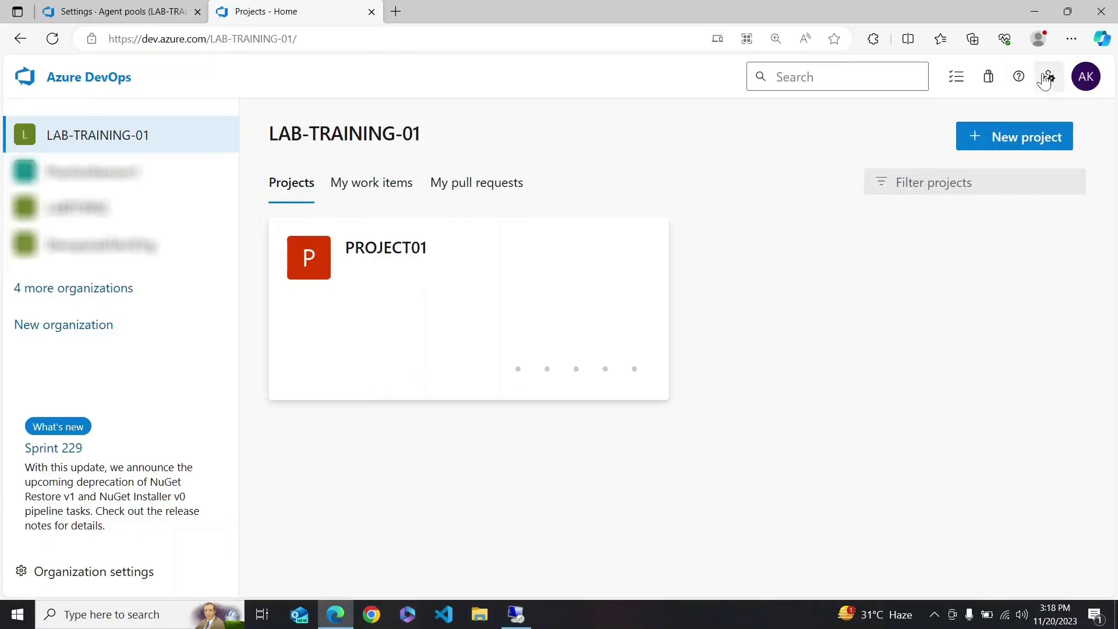
{"action": "left_click", "coordinate": [1046, 82]}
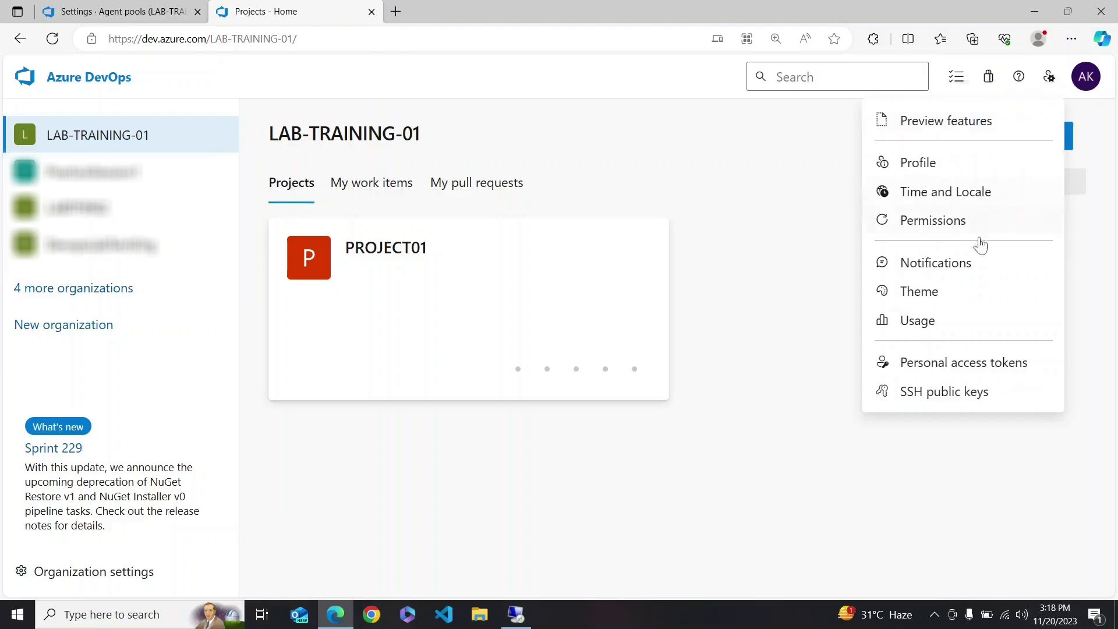
{"action": "left_click", "coordinate": [965, 366]}
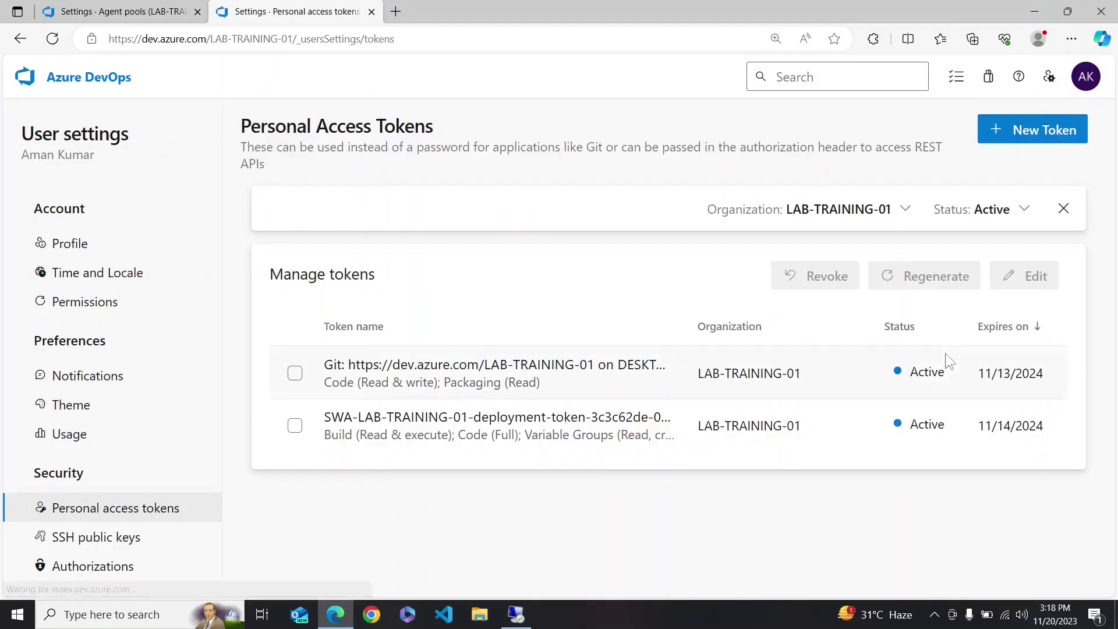
{"action": "left_click", "coordinate": [1012, 131]}
{"action": "left_click", "coordinate": [935, 169]}
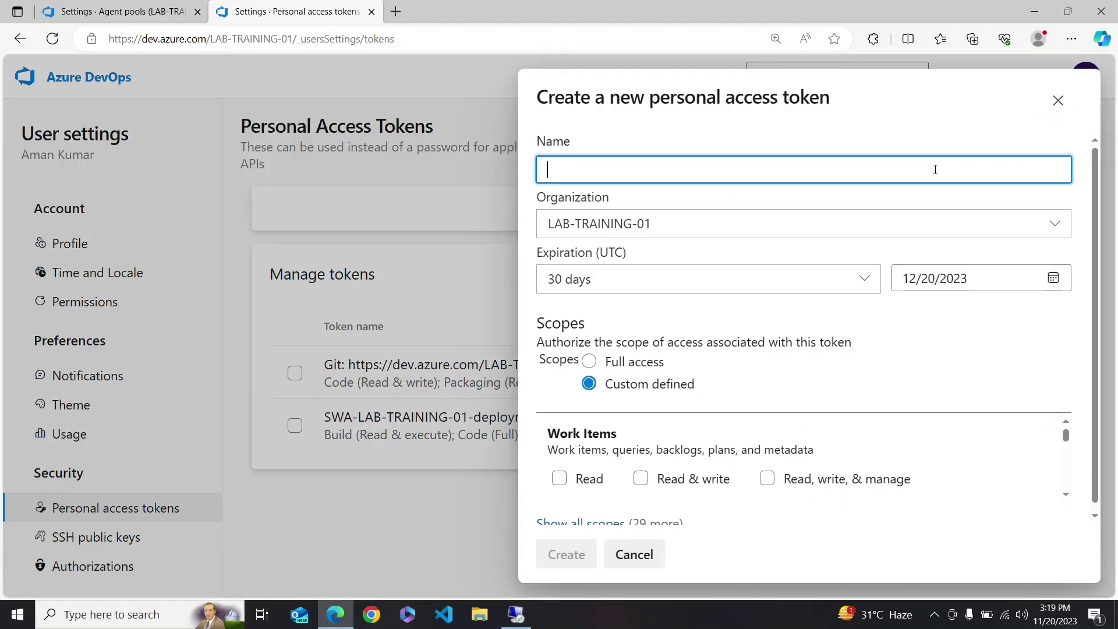
{"action": "type", "text": "agent-apt"}
{"action": "left_click", "coordinate": [590, 361]}
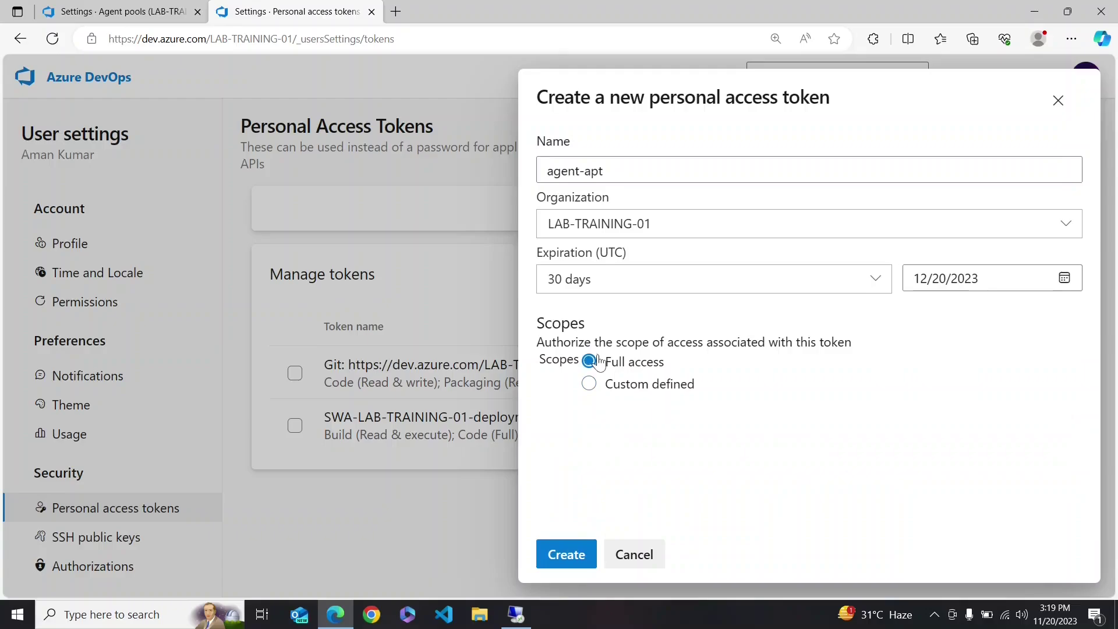
{"action": "left_click", "coordinate": [567, 554]}
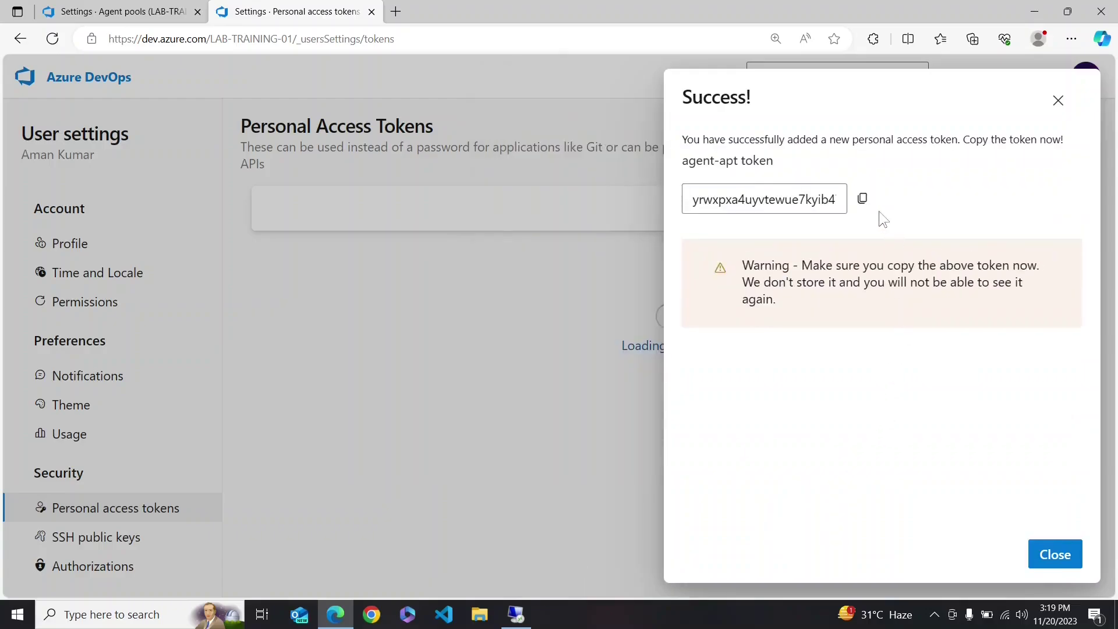
{"action": "left_click", "coordinate": [863, 199]}
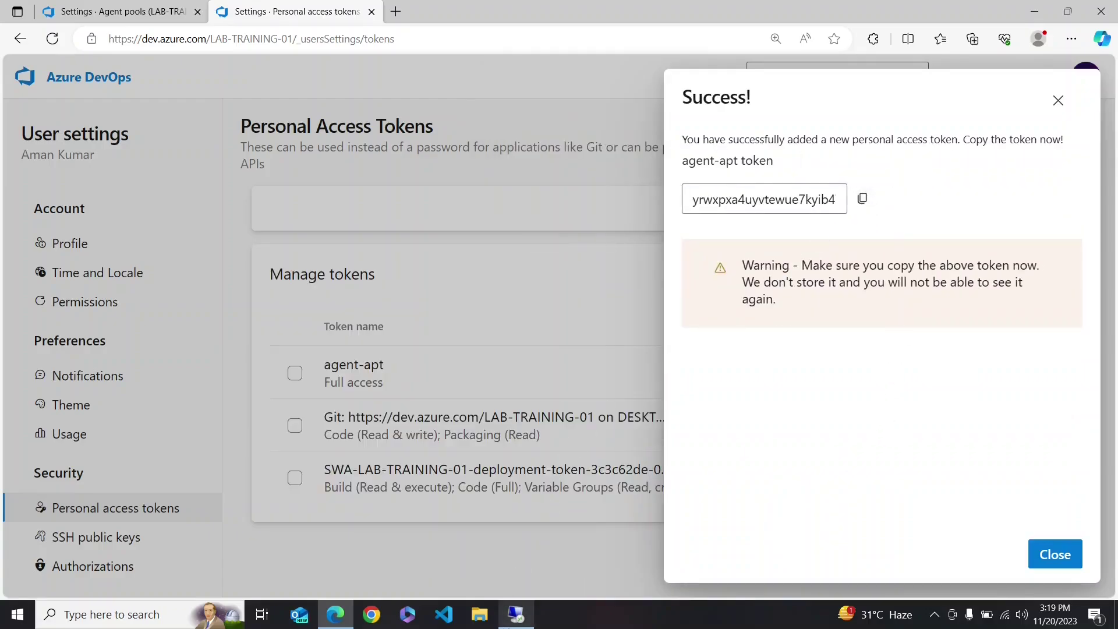
{"action": "left_click", "coordinate": [517, 615]}
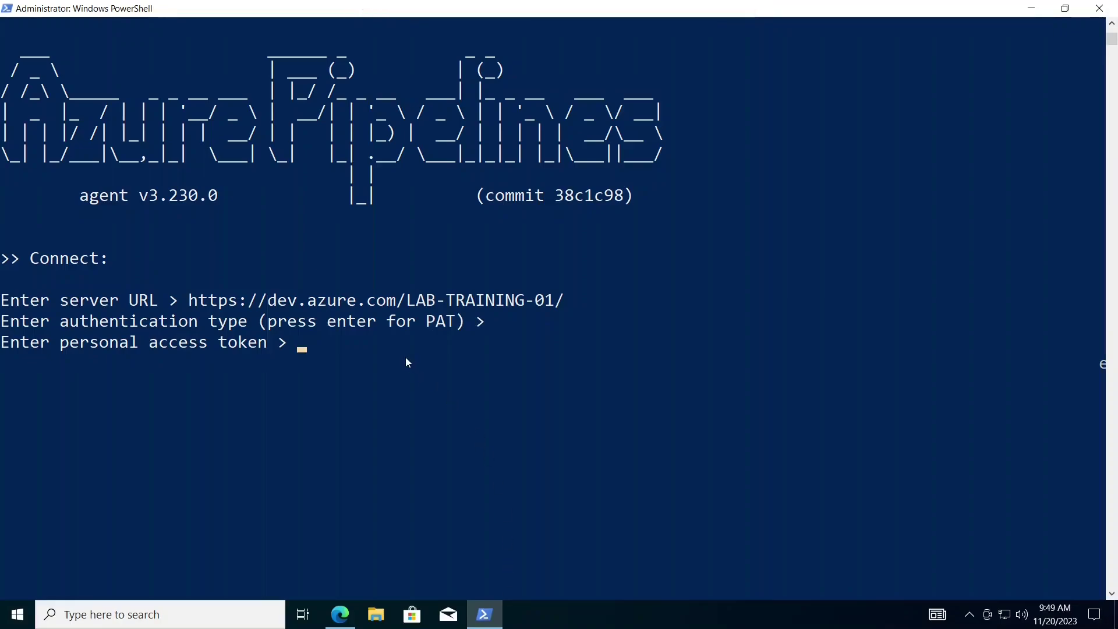
- Paste the token, then register agent01 in the Default pool with the default _work folder
{"action": "key", "text": "ctrl+v"}
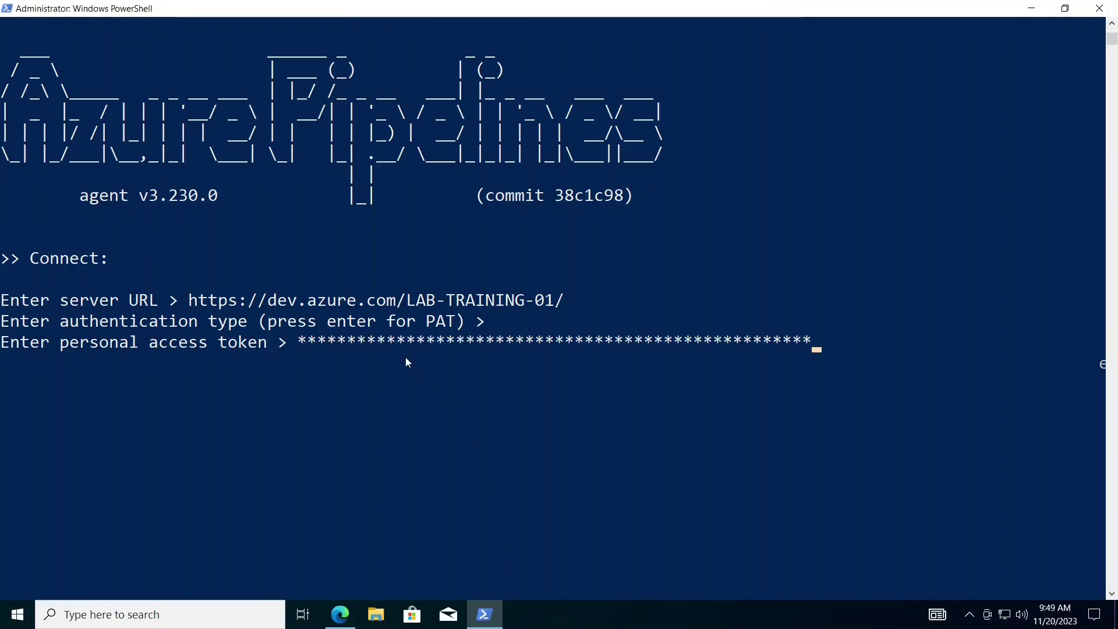
{"action": "key", "text": "Return"}
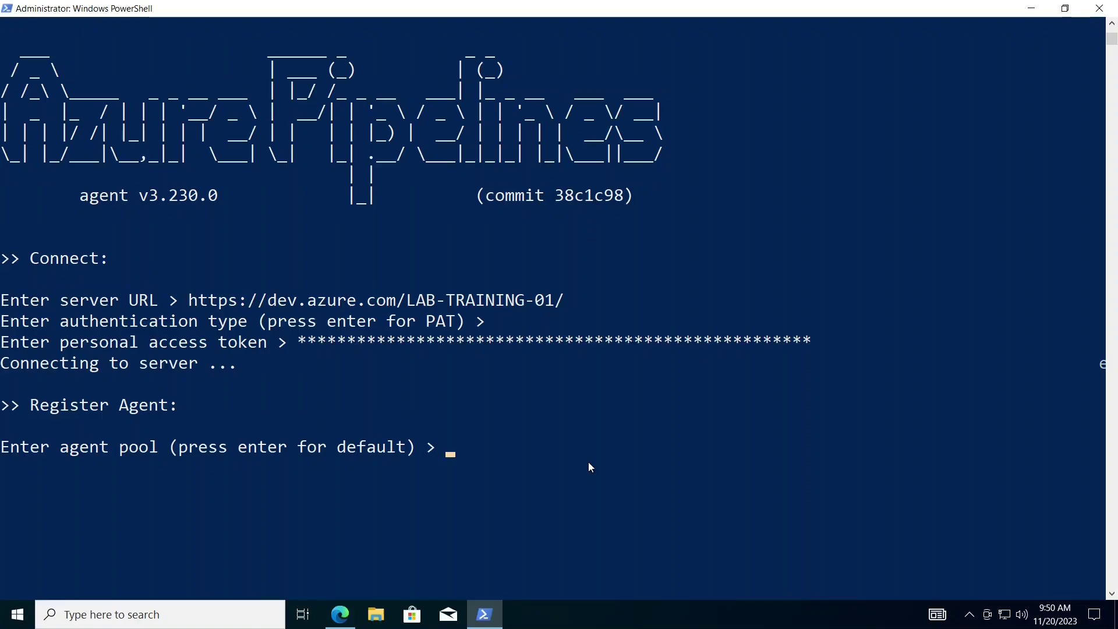
{"action": "key", "text": "Return"}
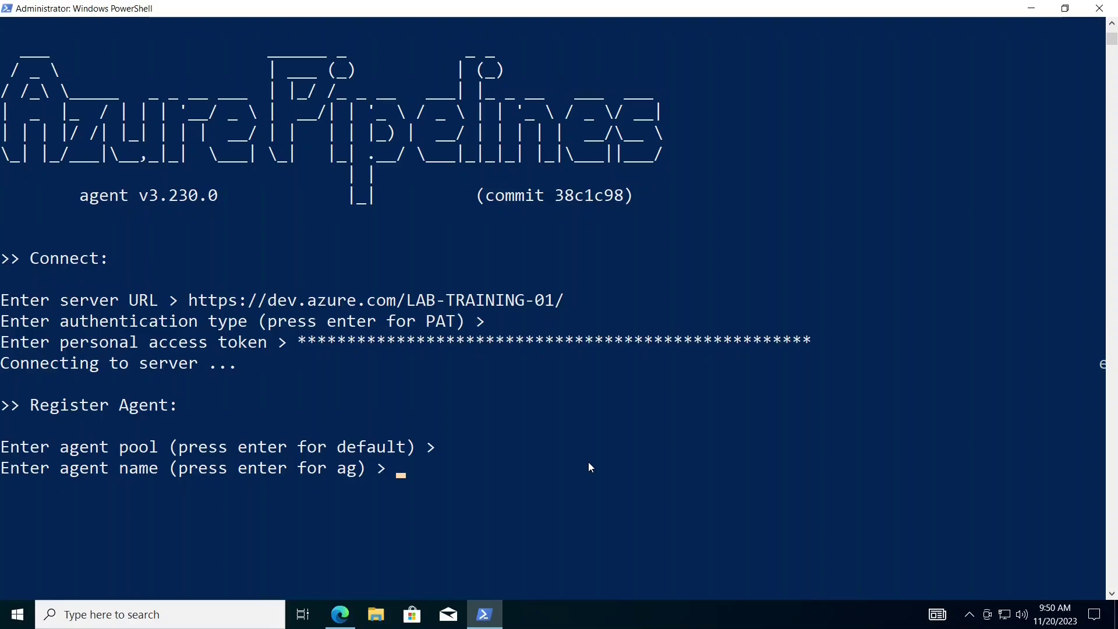
{"action": "type", "text": "agent01"}
{"action": "key", "text": "Return"}
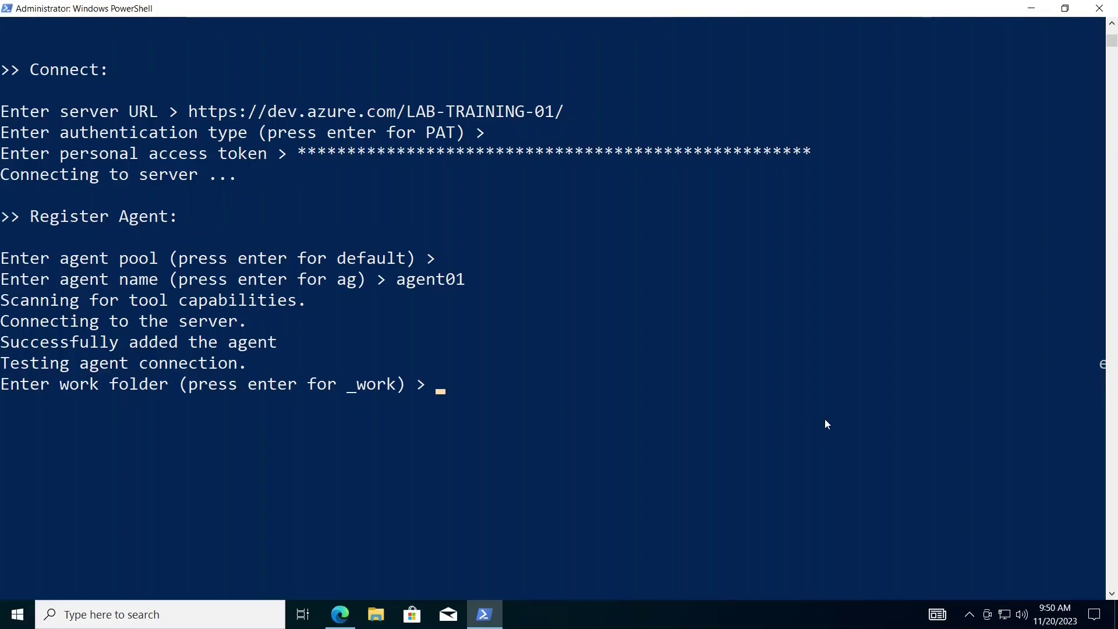
{"action": "key", "text": "Return"}
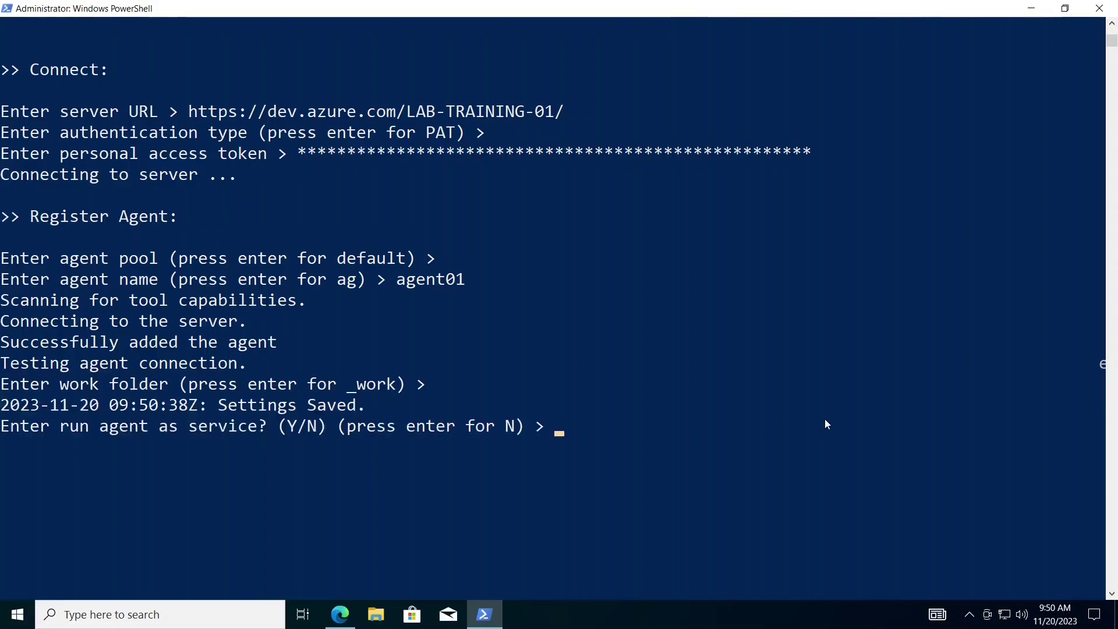
{"action": "left_click", "coordinate": [10, 431]}
{"action": "left_click_drag", "start_coordinate": [4, 430], "coordinate": [267, 429]}
{"action": "left_click", "coordinate": [371, 430]}
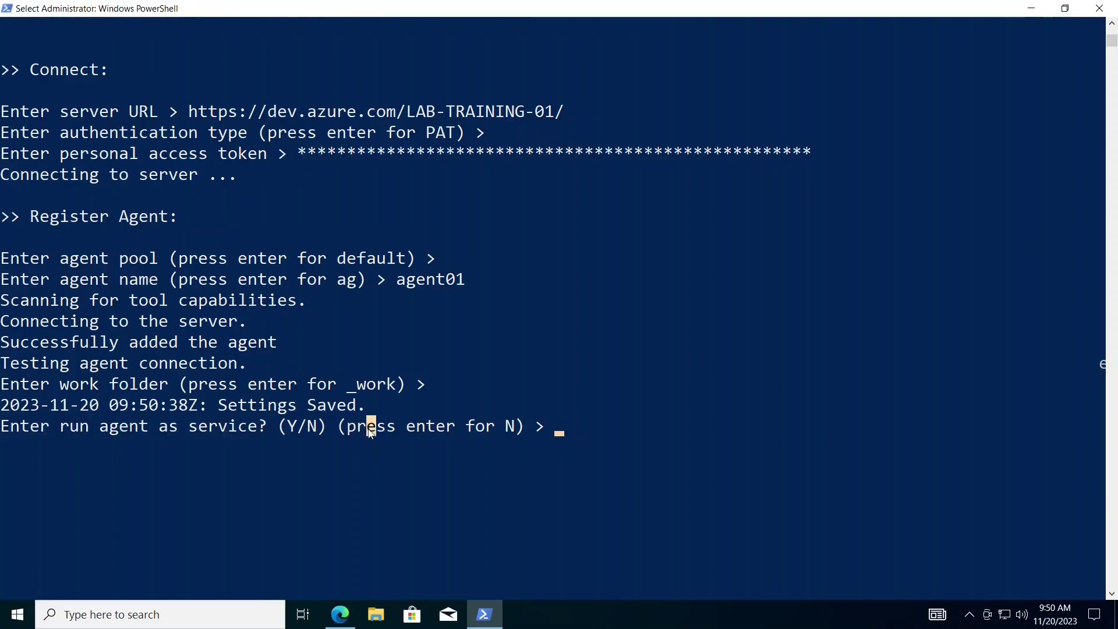
- Answer Y to run agent01 as a service under NETWORK SERVICE, and Y to prevent immediate start
{"action": "type", "text": "Y"}
{"action": "key", "text": "Return"}
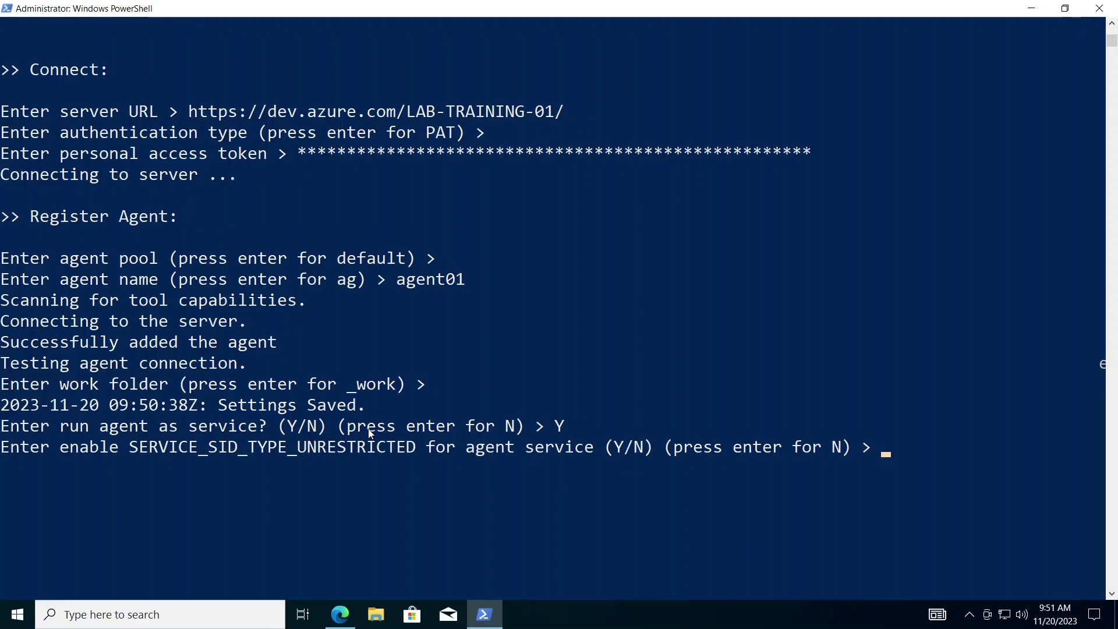
{"action": "key", "text": "Return"}
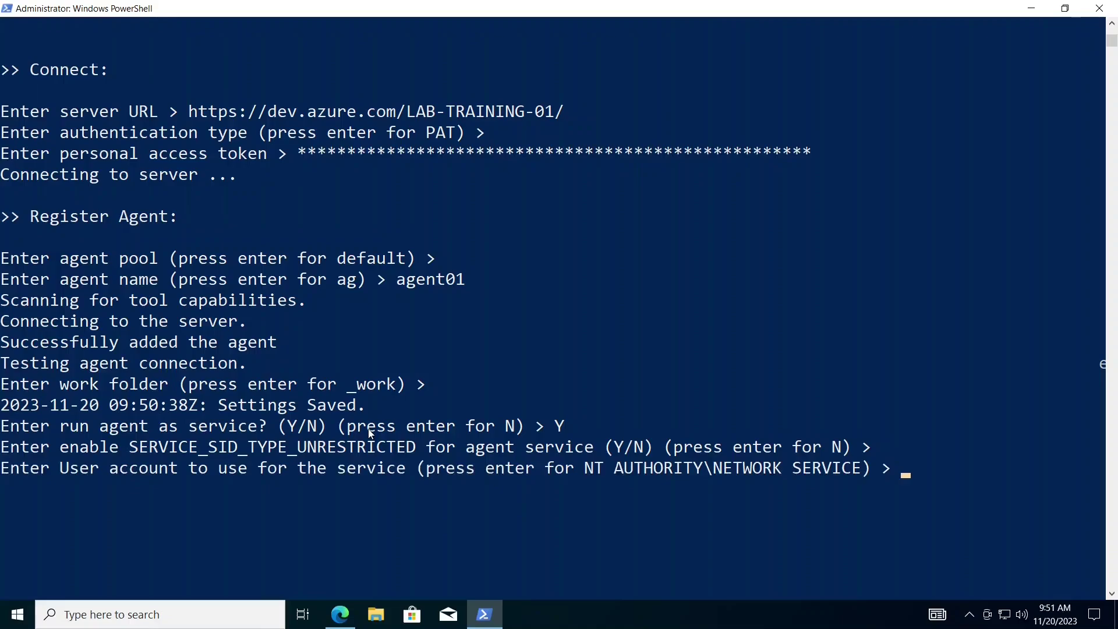
{"action": "key", "text": "Return"}
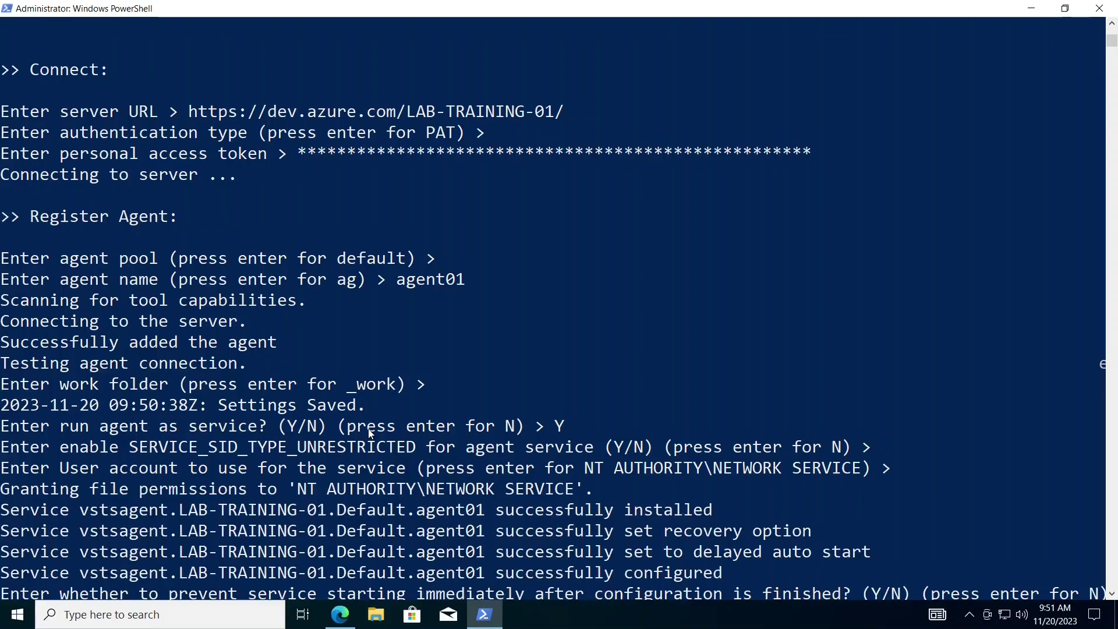
{"action": "scroll", "coordinate": [315, 449], "scroll_direction": "down", "scroll_amount": 2}
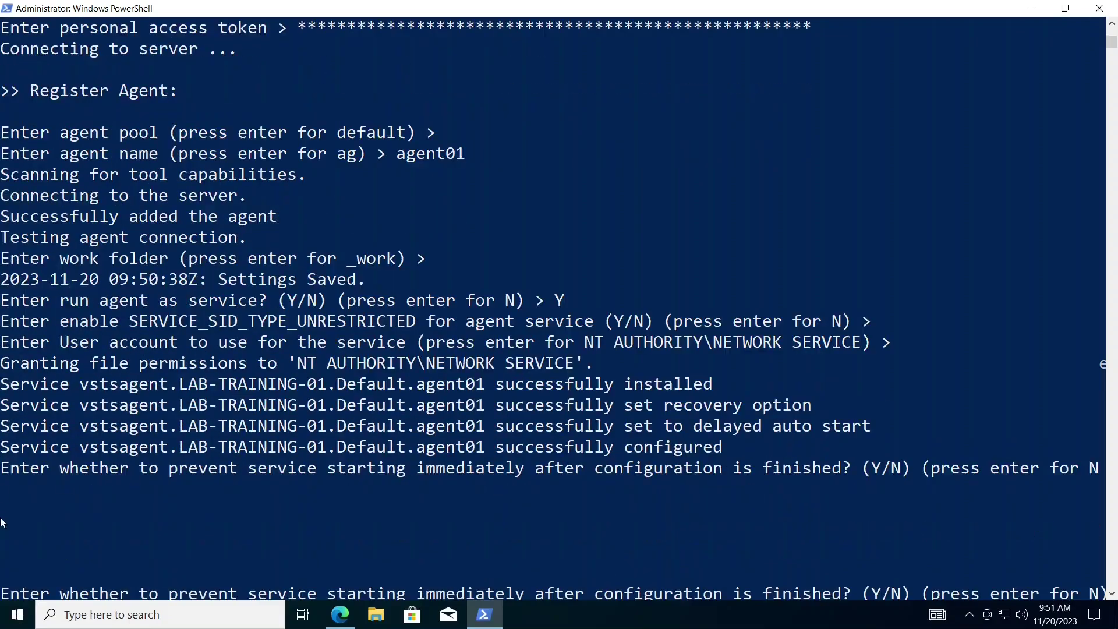
{"action": "left_click", "coordinate": [5, 447]}
{"action": "left_click_drag", "start_coordinate": [213, 453], "coordinate": [736, 449]}
{"action": "scroll", "coordinate": [228, 446], "scroll_direction": "down", "scroll_amount": 1}
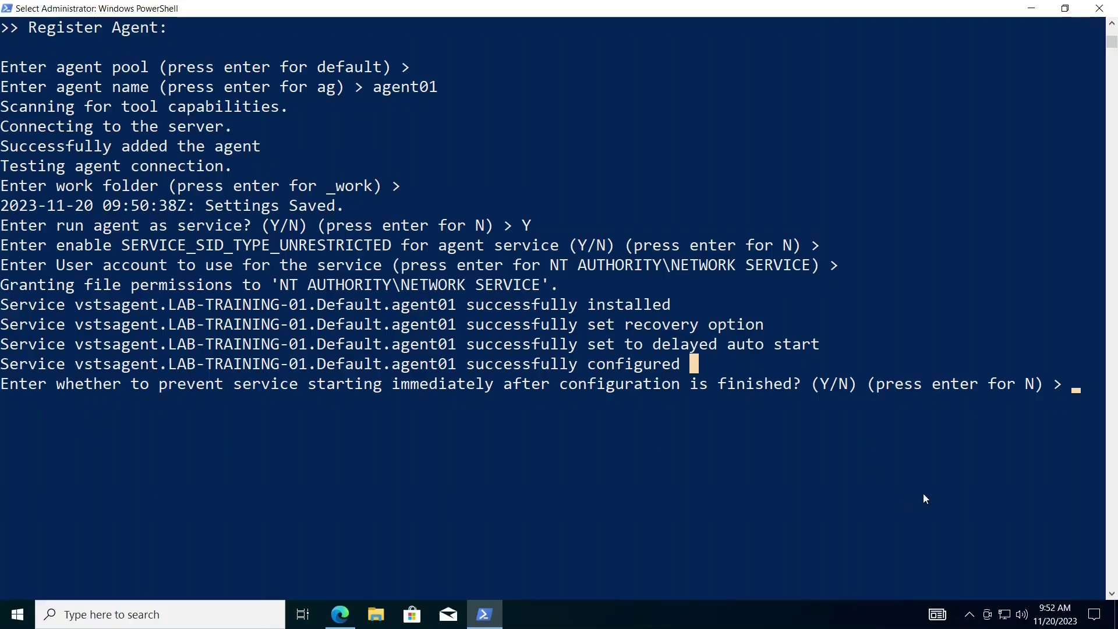
{"action": "type", "text": "Y"}
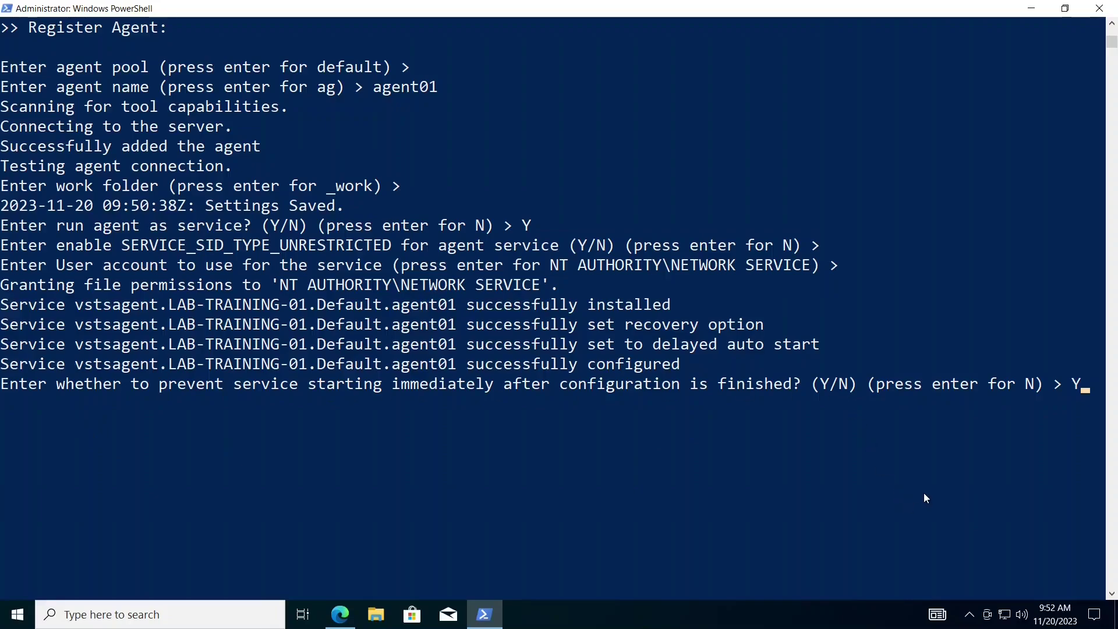
{"action": "key", "text": "Return"}
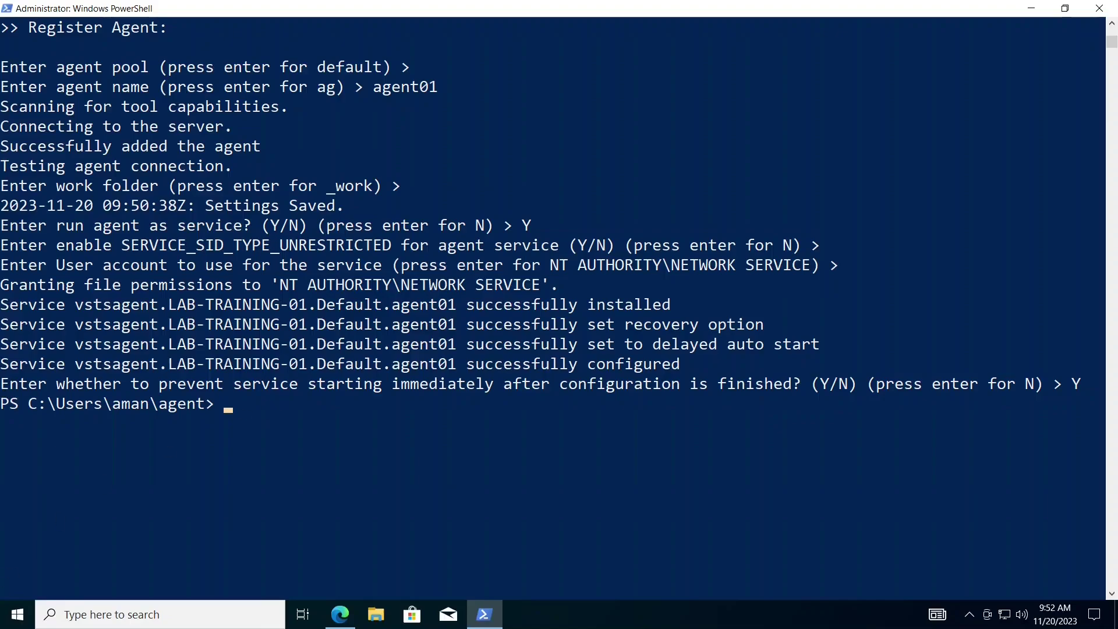
{"action": "left_click", "coordinate": [18, 614]}
- Open Services, widen the Name column, and start the Azure Pipelines Agent service
{"action": "type", "text": "services"}
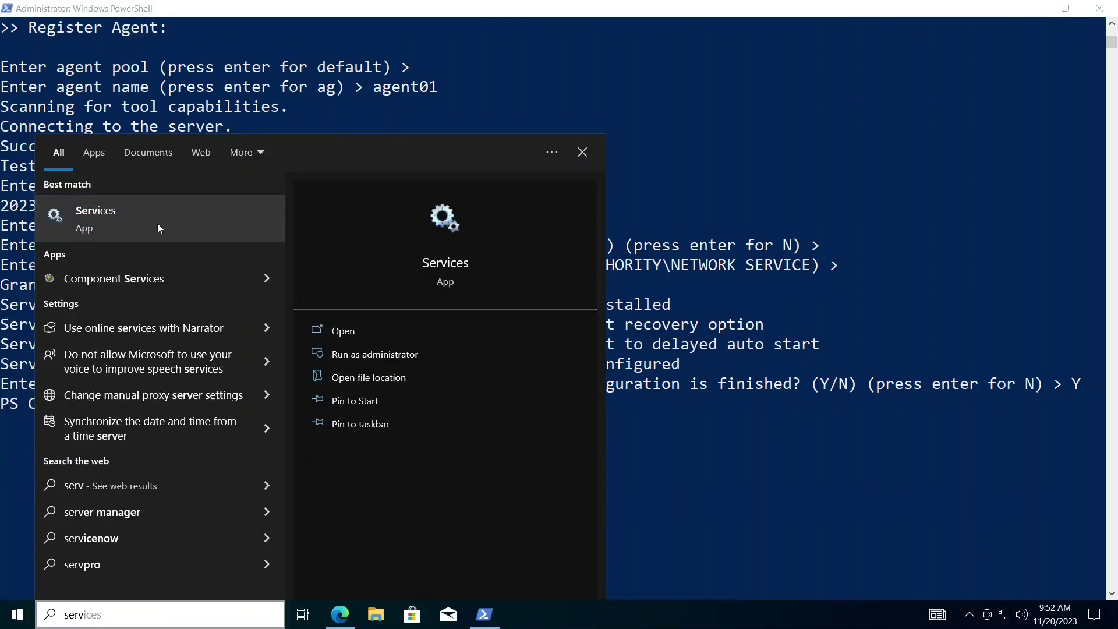
{"action": "left_click", "coordinate": [157, 224]}
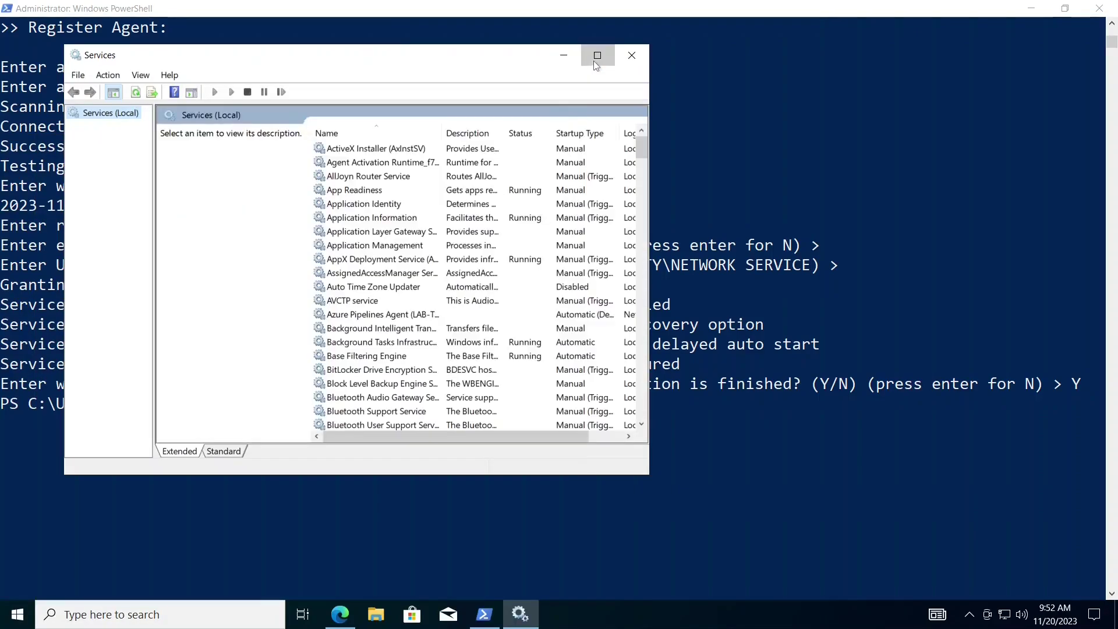
{"action": "left_click", "coordinate": [597, 56]}
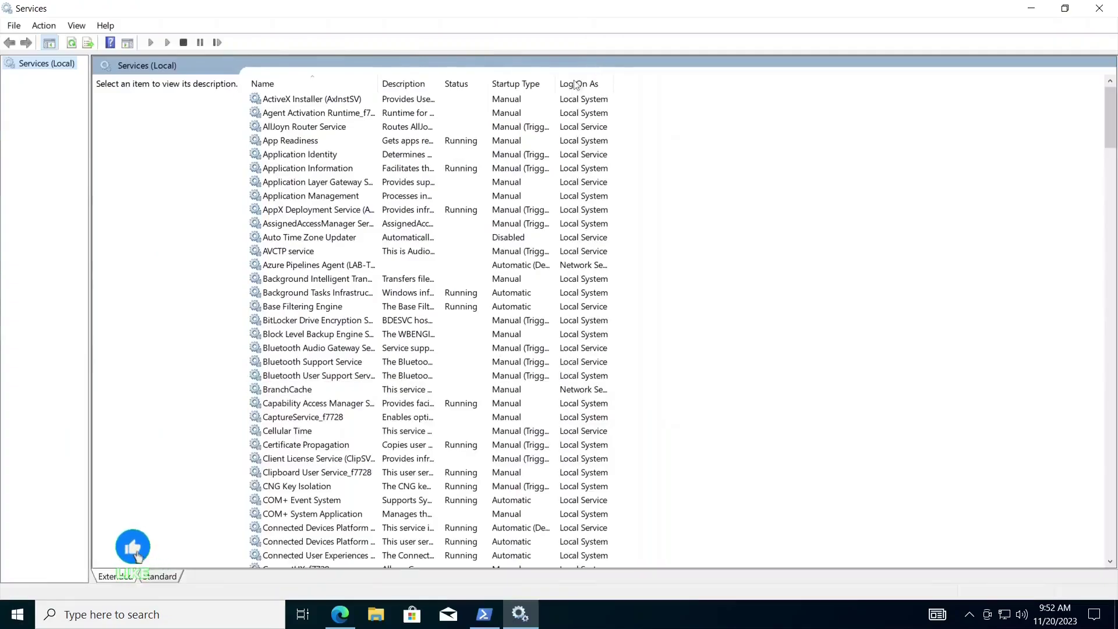
{"action": "double_click", "coordinate": [377, 83]}
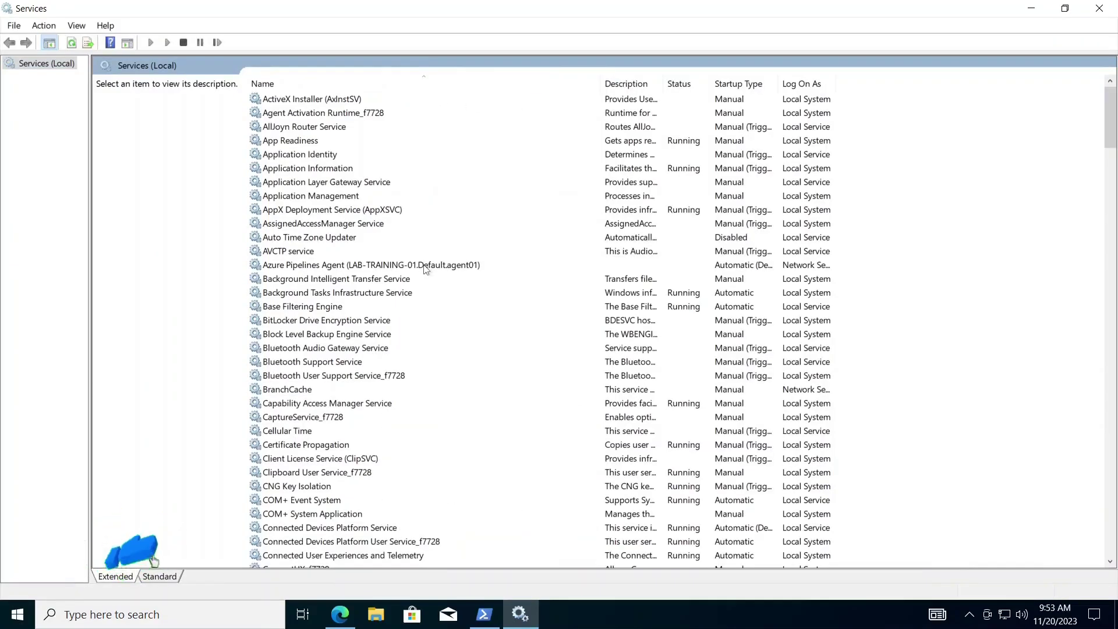
{"action": "left_click", "coordinate": [425, 267]}
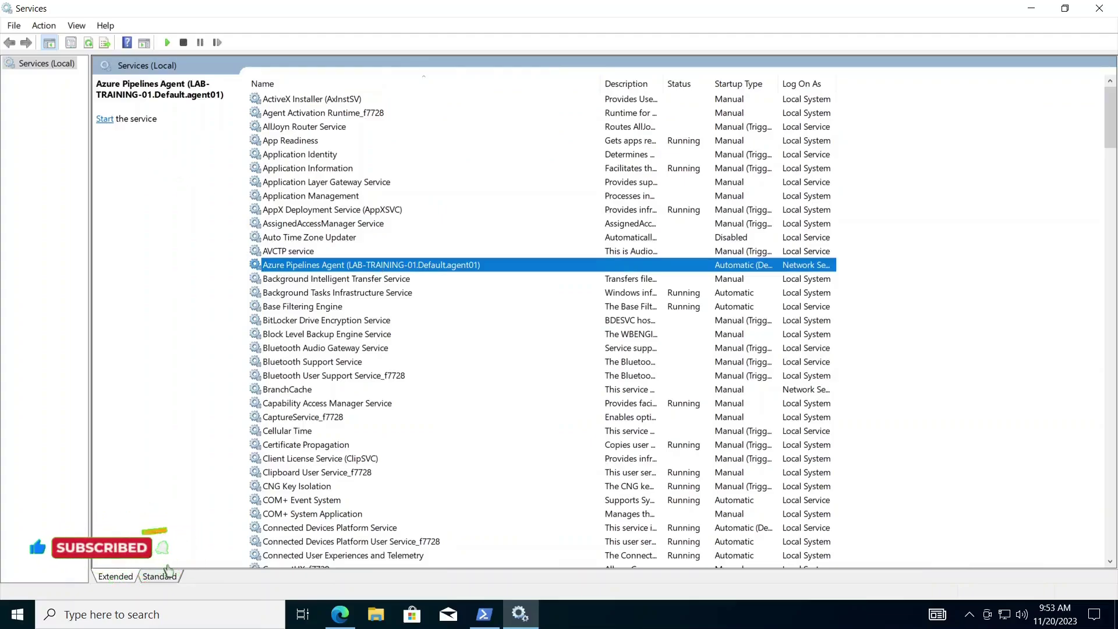
{"action": "left_click", "coordinate": [106, 120]}
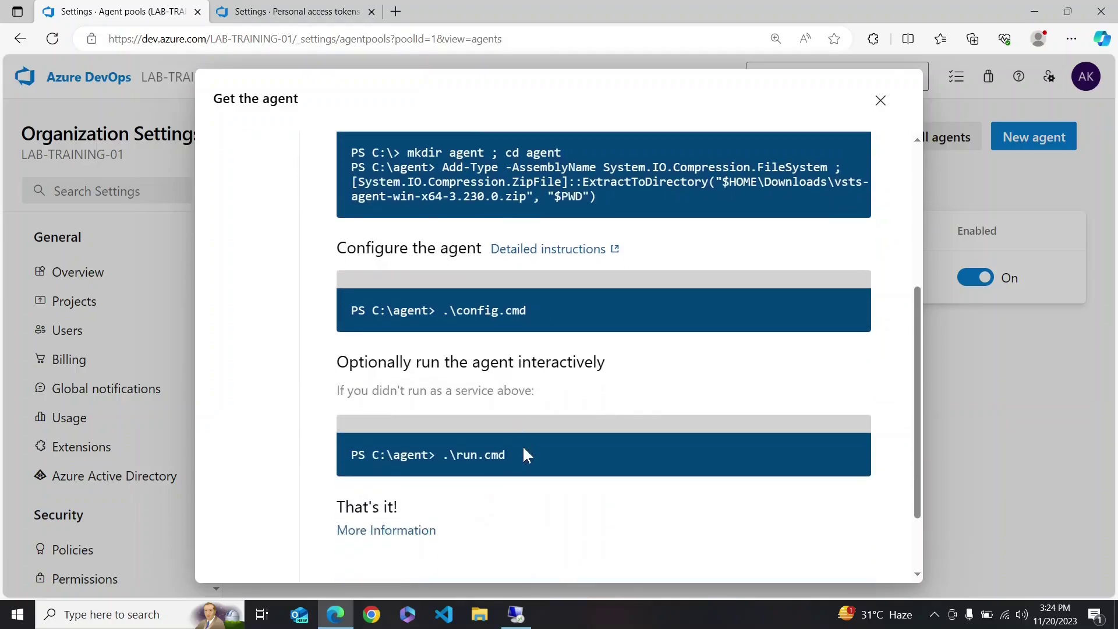
- Copy .\run.cmd from the instructions and run it at the agent folder prompt
{"action": "left_click_drag", "start_coordinate": [519, 457], "coordinate": [447, 464]}
{"action": "key", "text": "ctrl+c"}
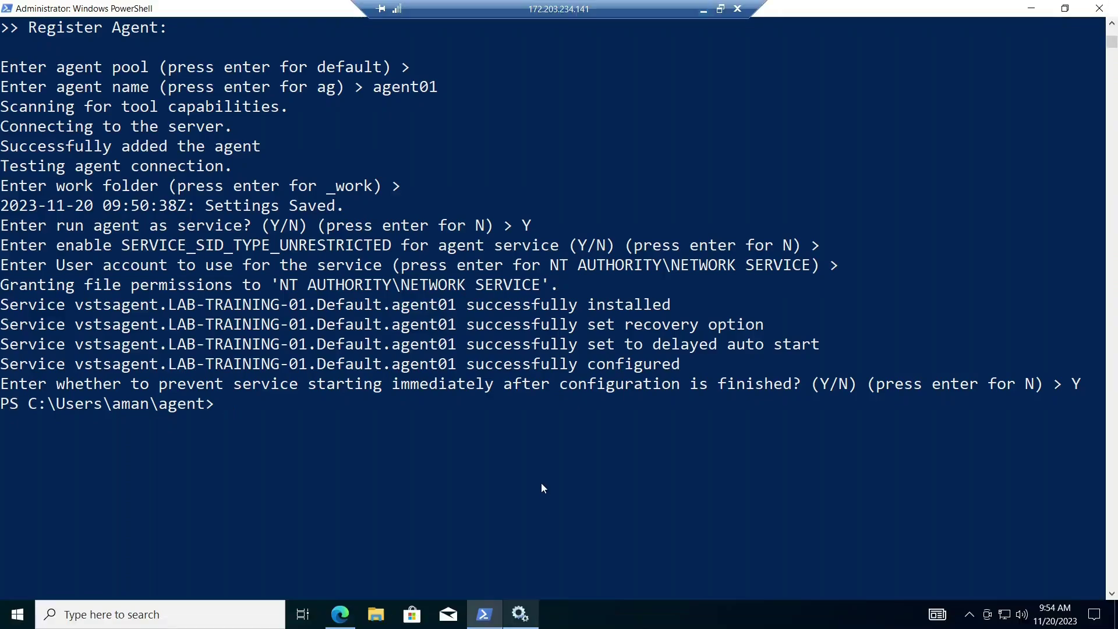
{"action": "key", "text": "ctrl+v"}
{"action": "key", "text": "Return"}
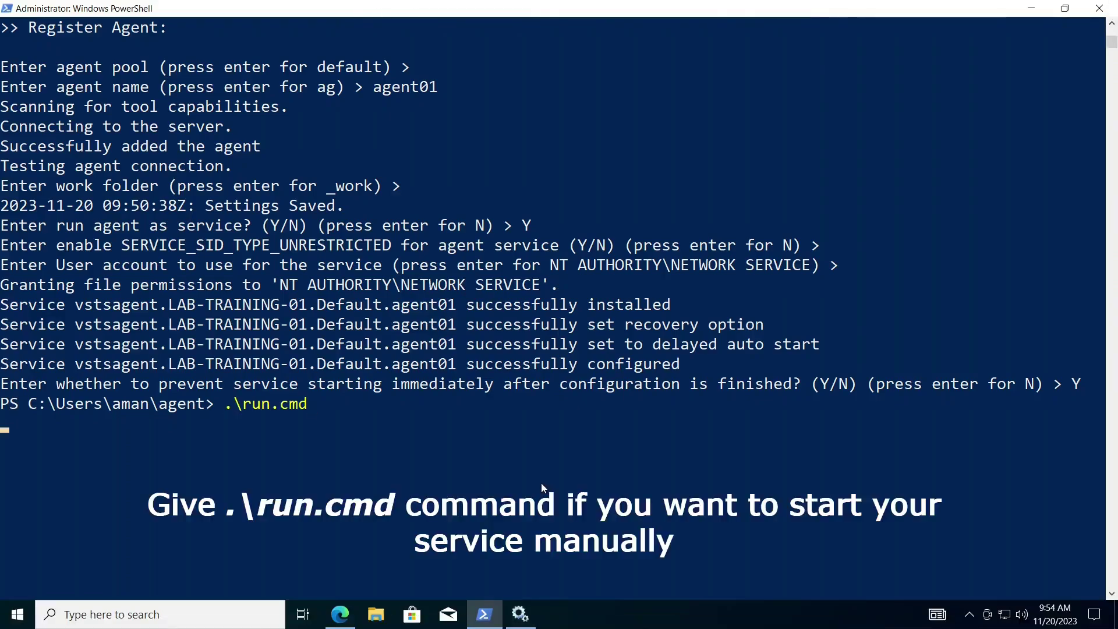
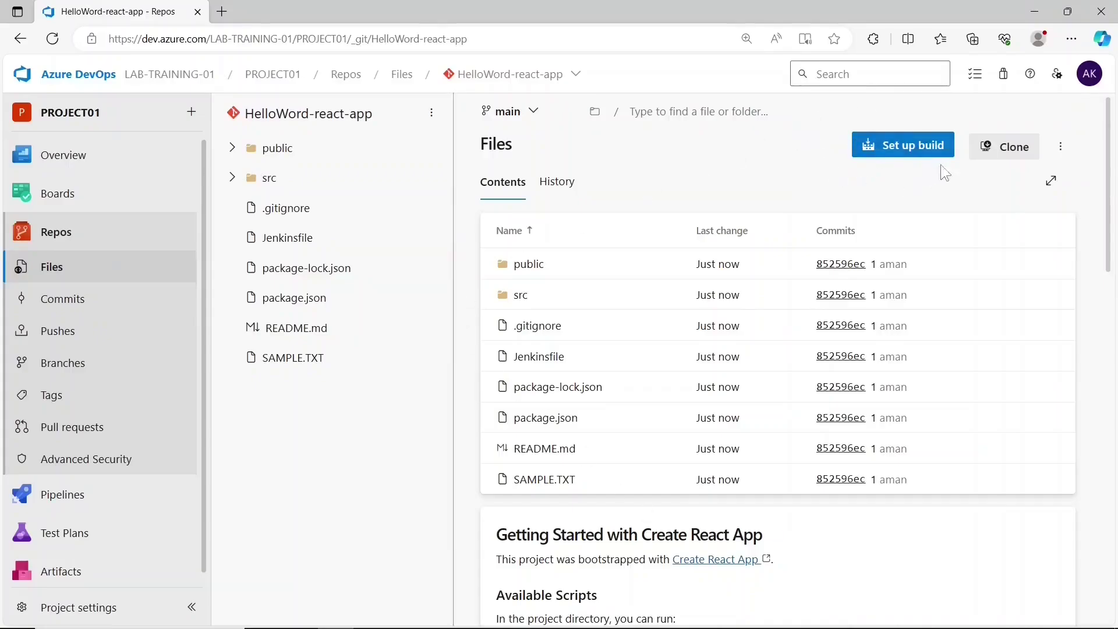
- Create a new pipeline for the Azure Repos Git repo HelloWord-react-app from the Node.js with React template
{"action": "left_click", "coordinate": [111, 499]}
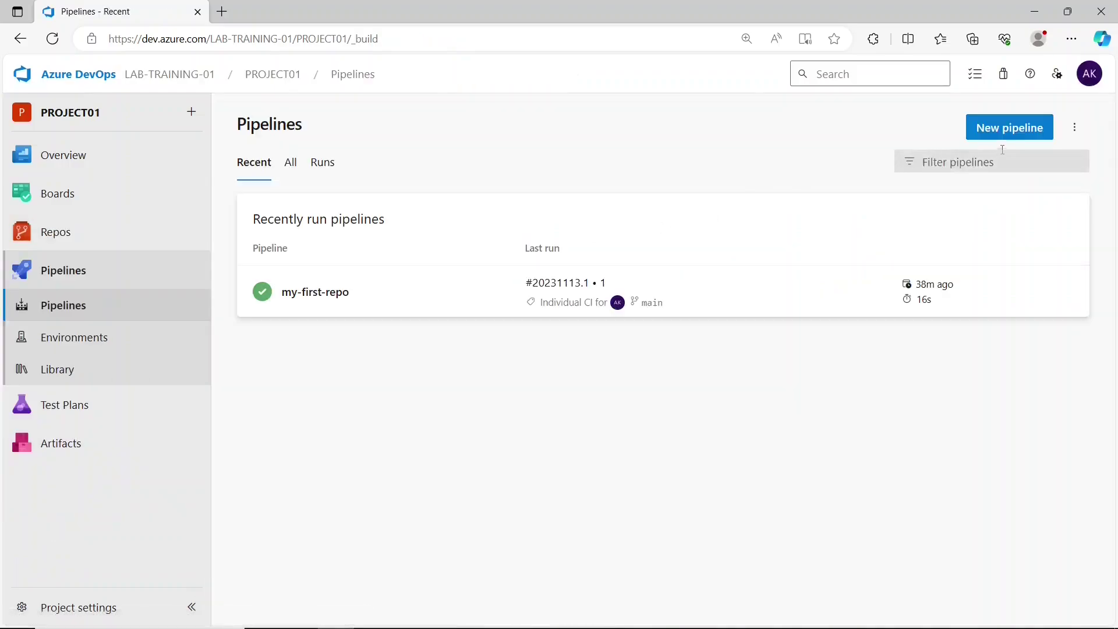
{"action": "left_click", "coordinate": [1006, 144]}
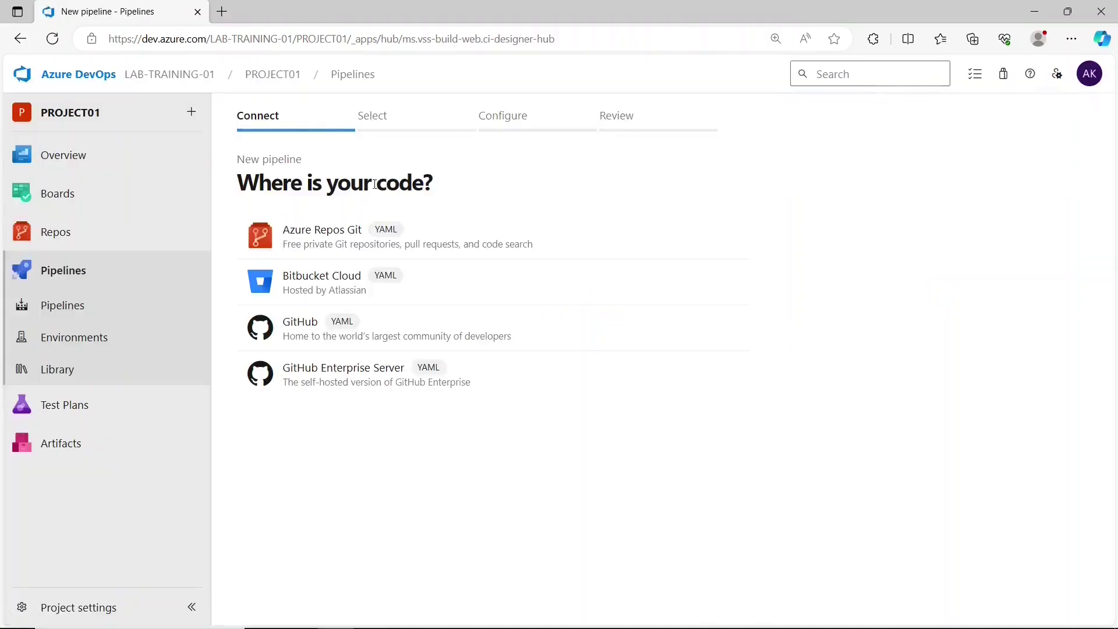
{"action": "left_click", "coordinate": [344, 241]}
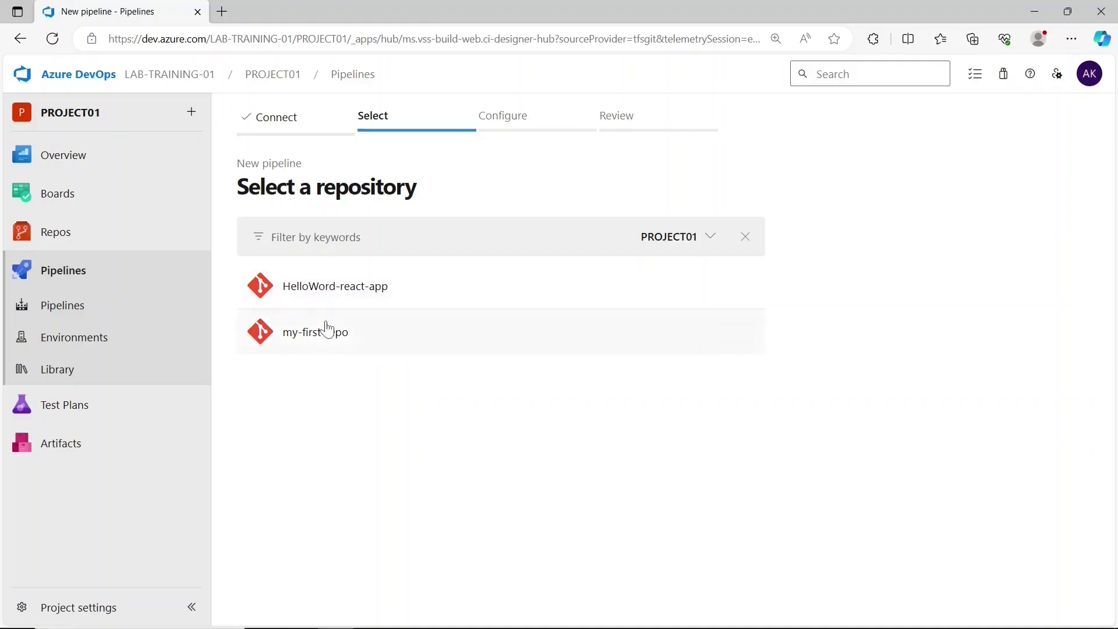
{"action": "left_click", "coordinate": [332, 284]}
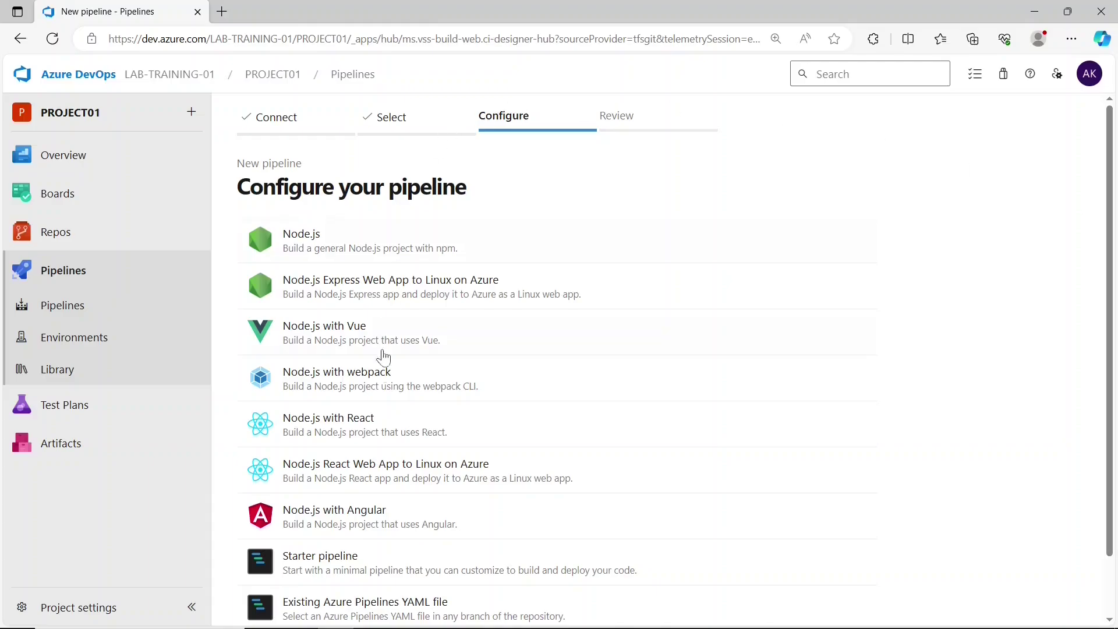
{"action": "left_click", "coordinate": [354, 429]}
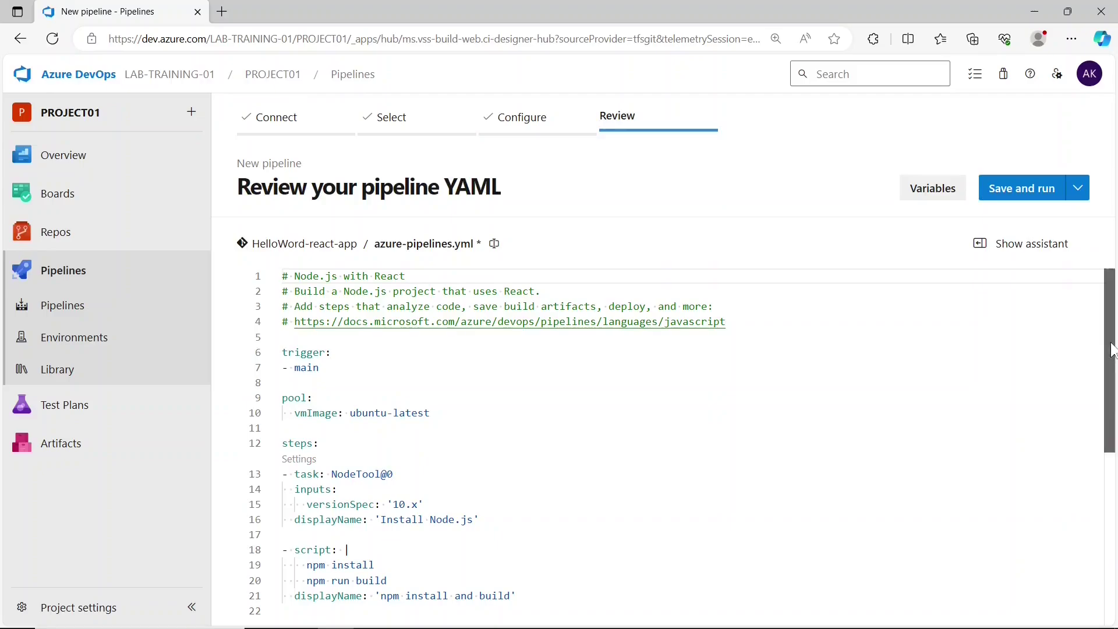
- Review the generated YAML's steps section and its NodeTool@0 'Install Node.js' task
{"action": "mouse_move", "coordinate": [1114, 340]}
{"action": "left_mouse_down"}
{"action": "mouse_move", "coordinate": [1114, 417]}
{"action": "mouse_move", "coordinate": [1115, 320]}
{"action": "left_mouse_up"}
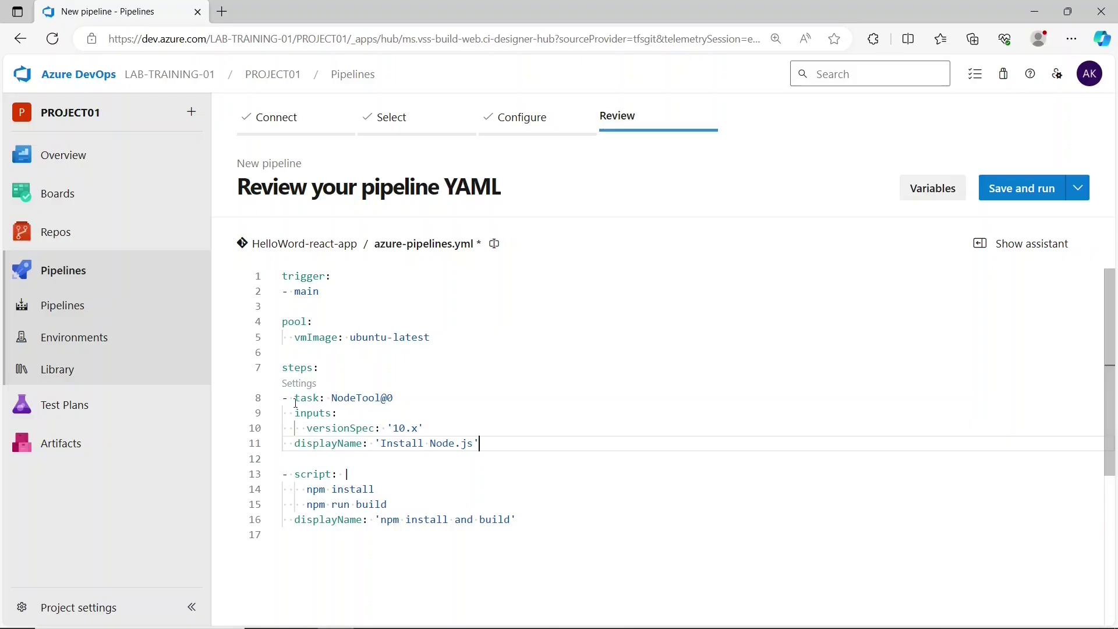
{"action": "left_click", "coordinate": [322, 368]}
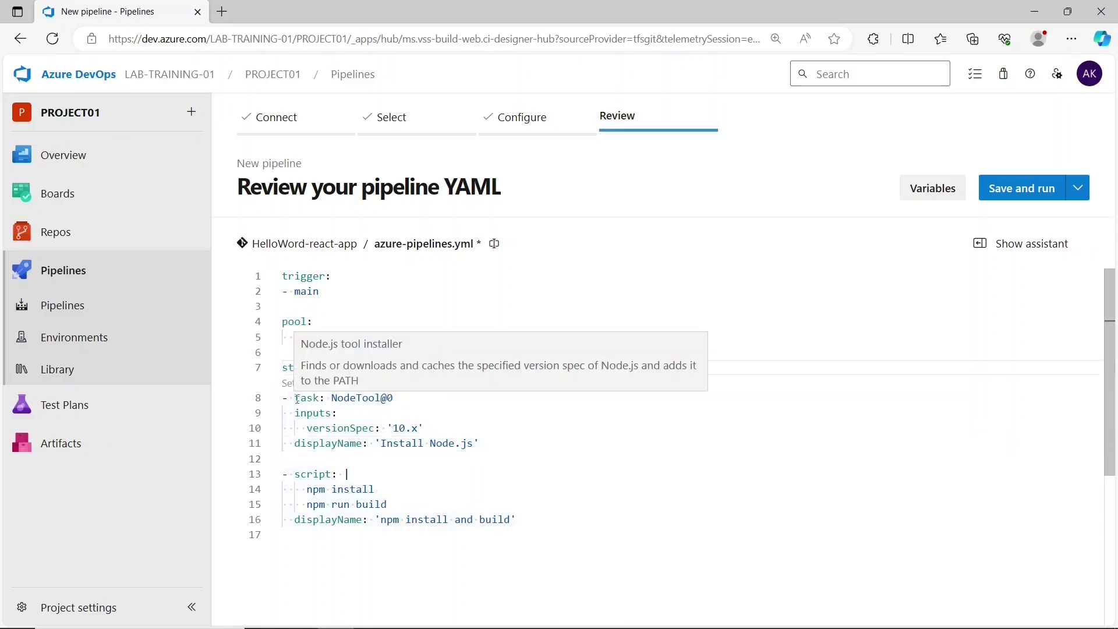
{"action": "left_click_drag", "start_coordinate": [331, 398], "coordinate": [394, 398]}
{"action": "left_click", "coordinate": [394, 398]}
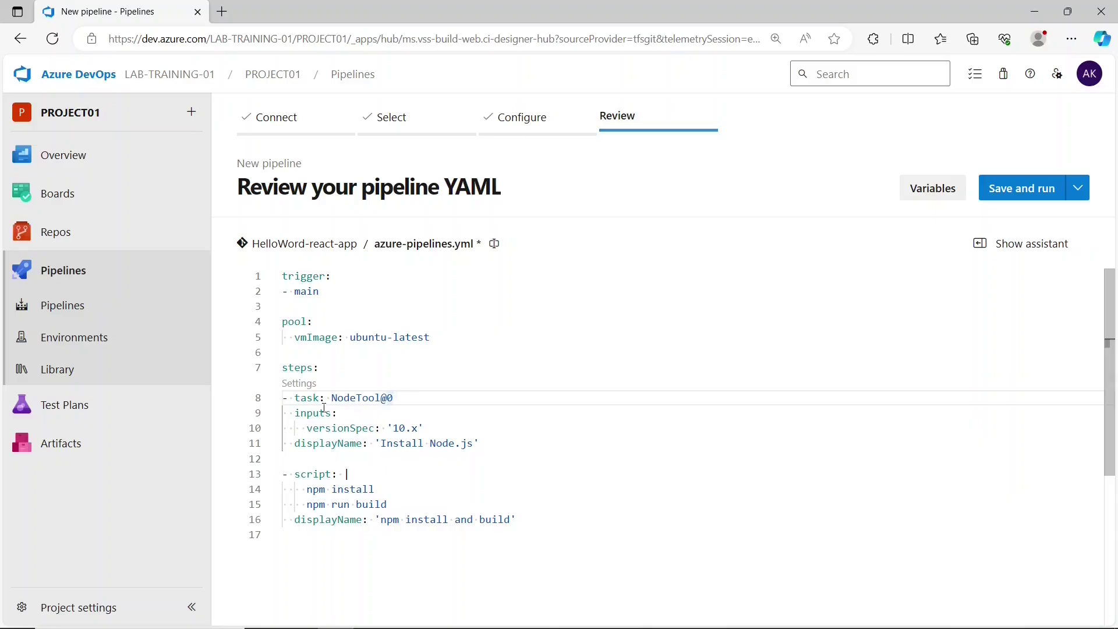
{"action": "left_click", "coordinate": [427, 429]}
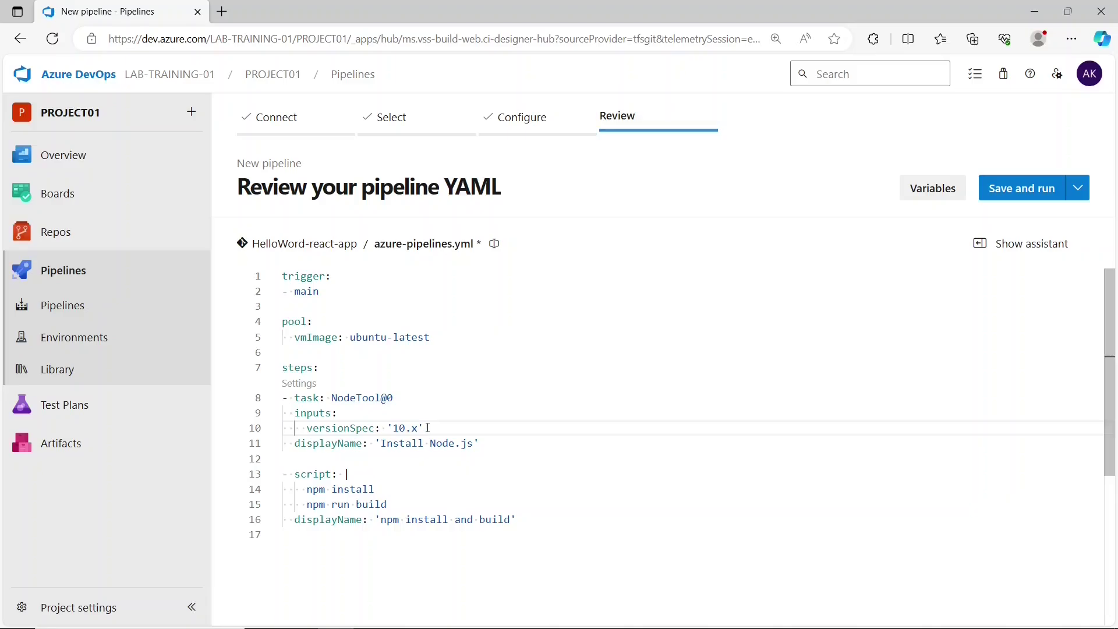
{"action": "left_click_drag", "start_coordinate": [386, 444], "coordinate": [476, 445]}
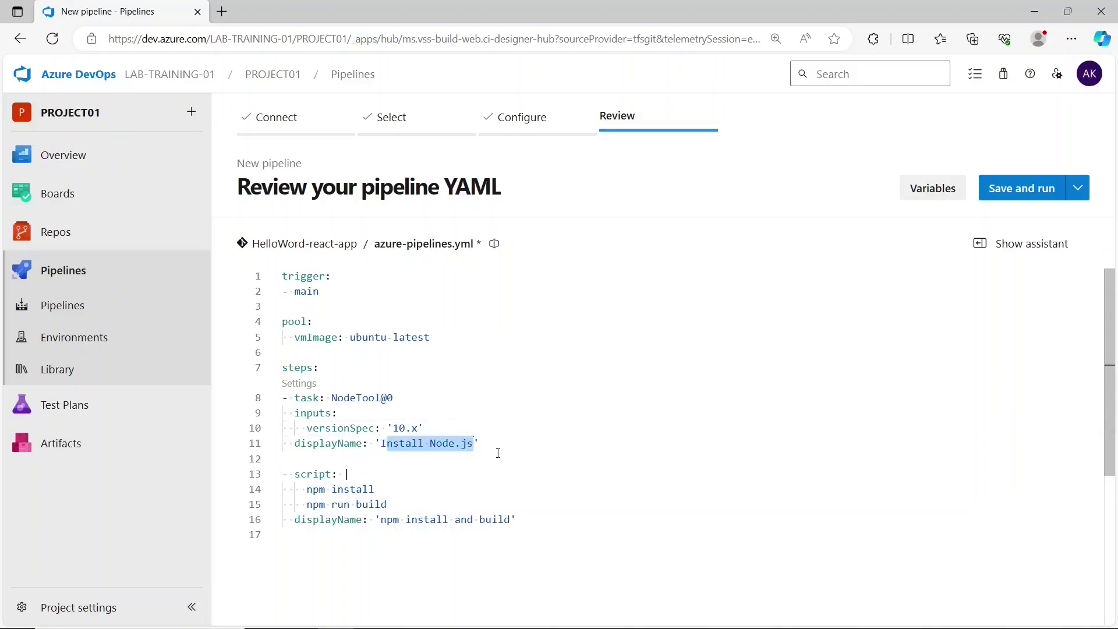
{"action": "left_click", "coordinate": [499, 453]}
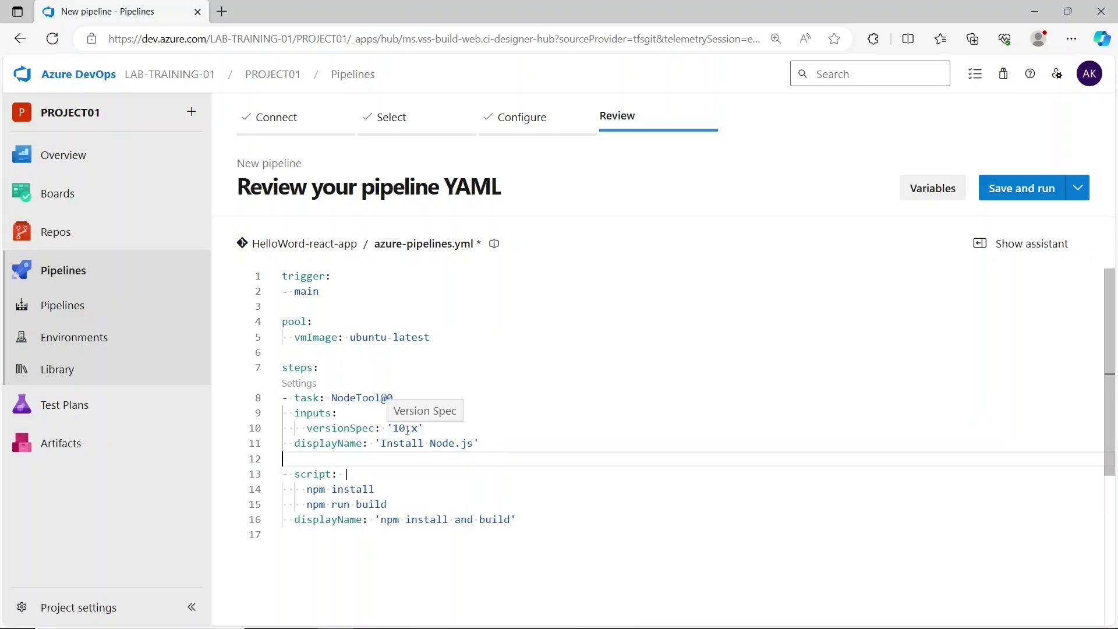
- Change the Node.js versionSpec from '10.x' to '16.x'
{"action": "left_click", "coordinate": [407, 430]}
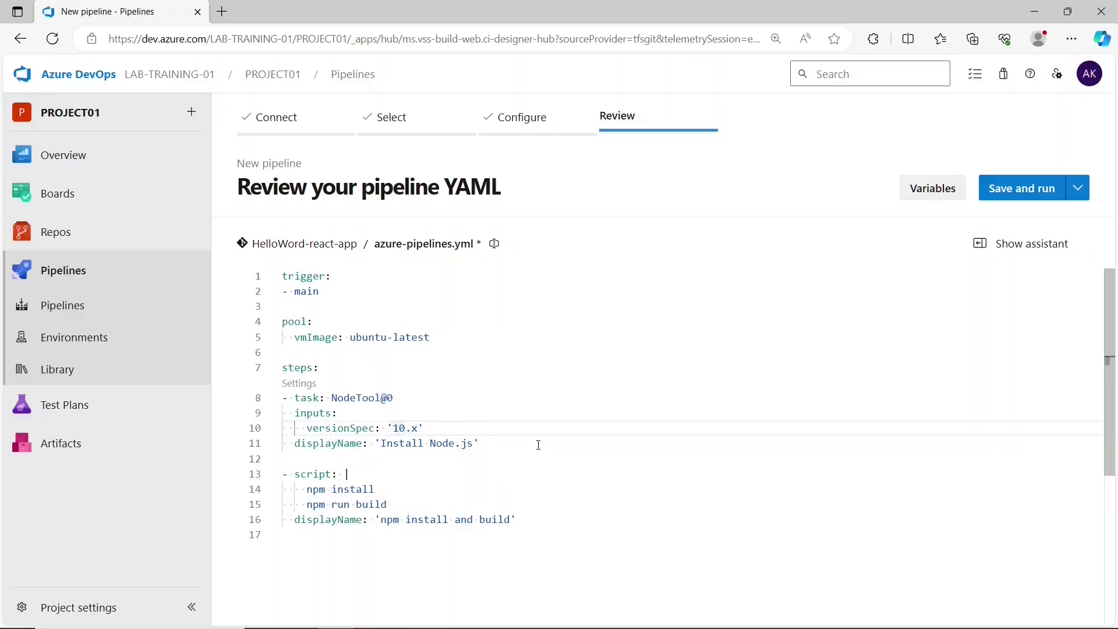
{"action": "key", "text": "BackSpace"}
{"action": "type", "text": "6"}
{"action": "left_click", "coordinate": [538, 445]}
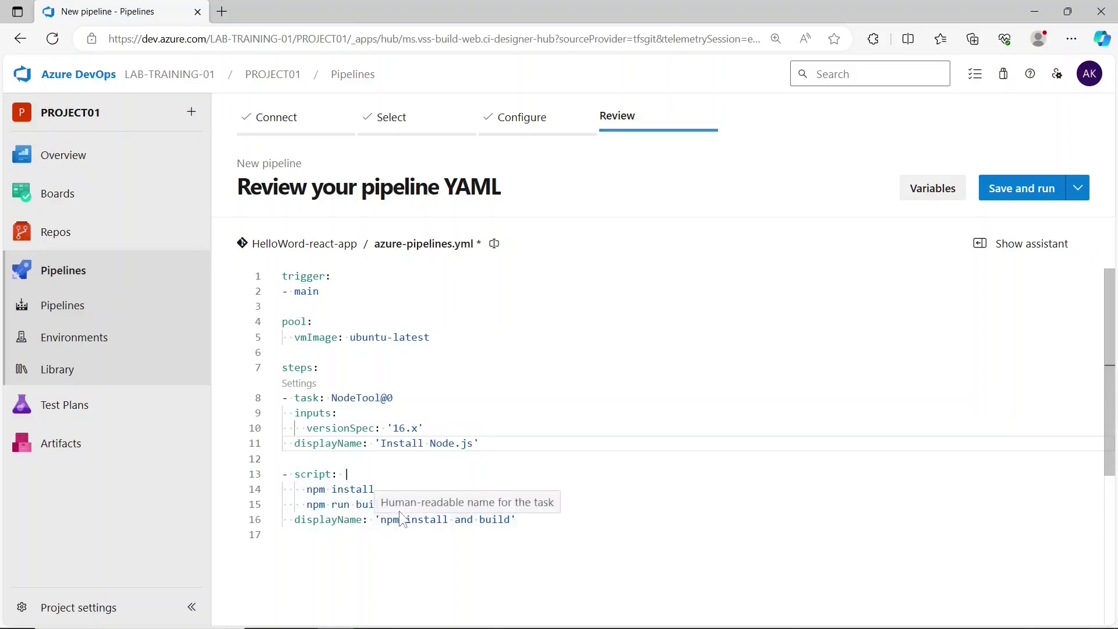
- Look over the npm install and build script, then place the caret on empty line 12
{"action": "left_click", "coordinate": [644, 538]}
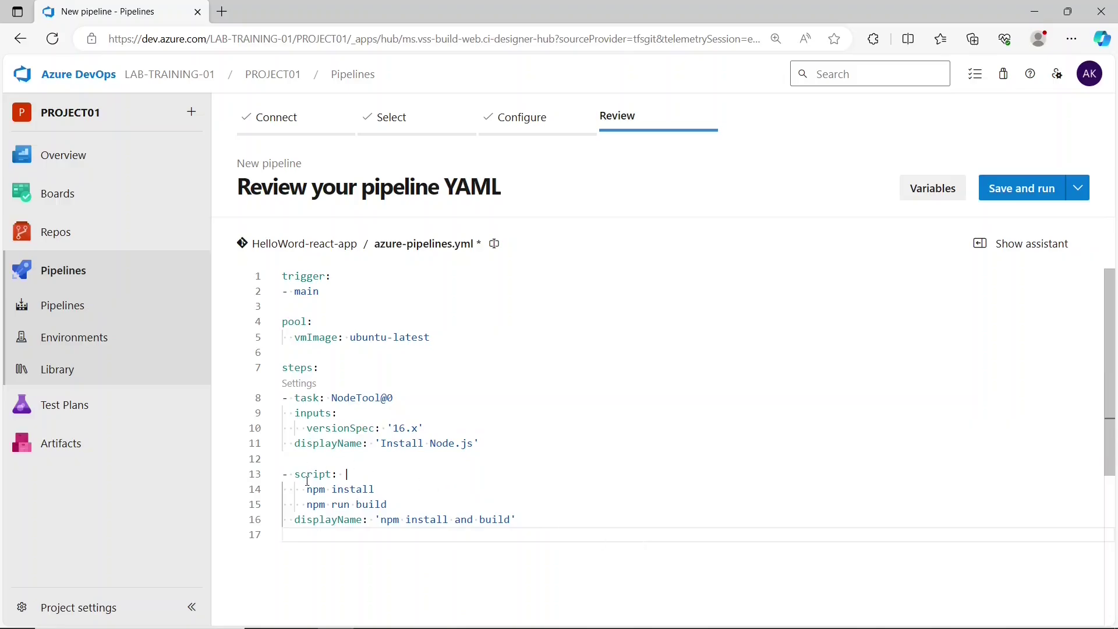
{"action": "left_click_drag", "start_coordinate": [307, 489], "coordinate": [388, 506]}
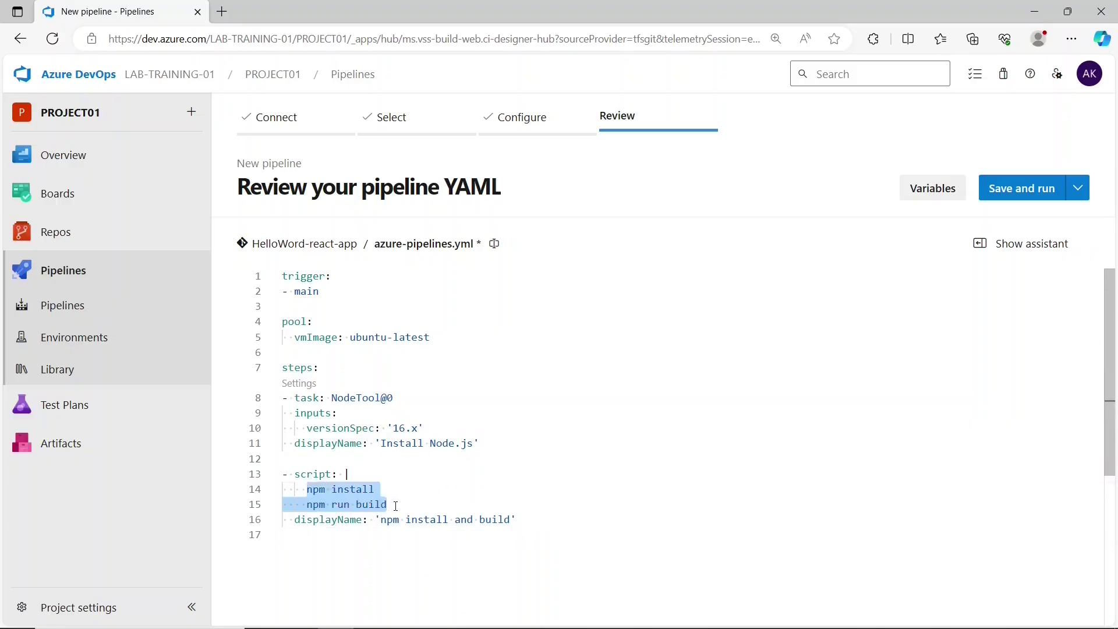
{"action": "left_click", "coordinate": [396, 506]}
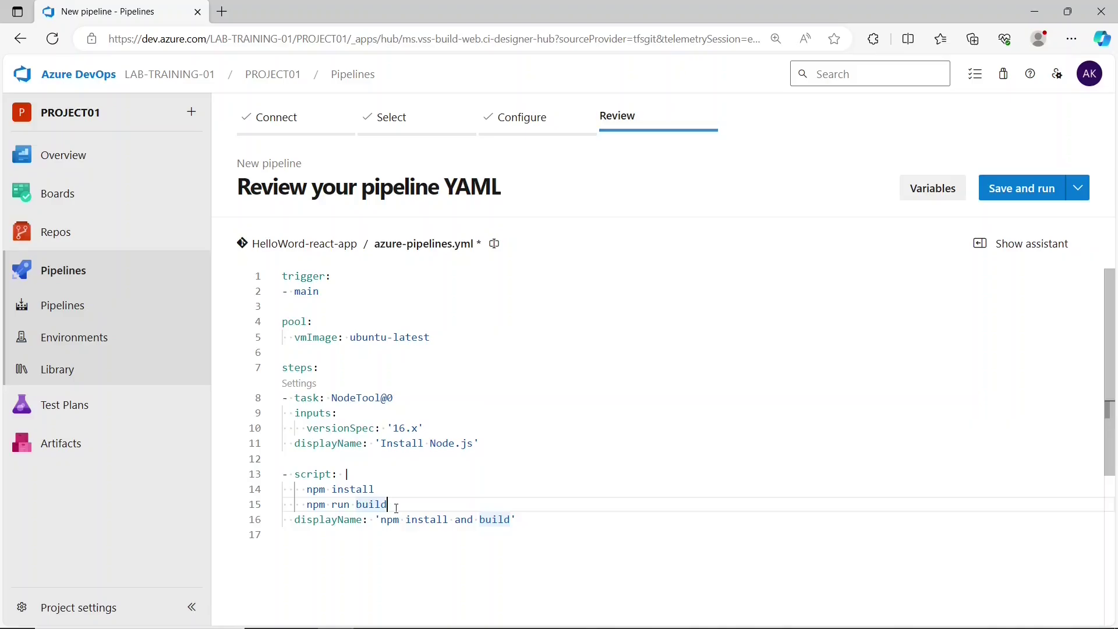
{"action": "left_click", "coordinate": [360, 474]}
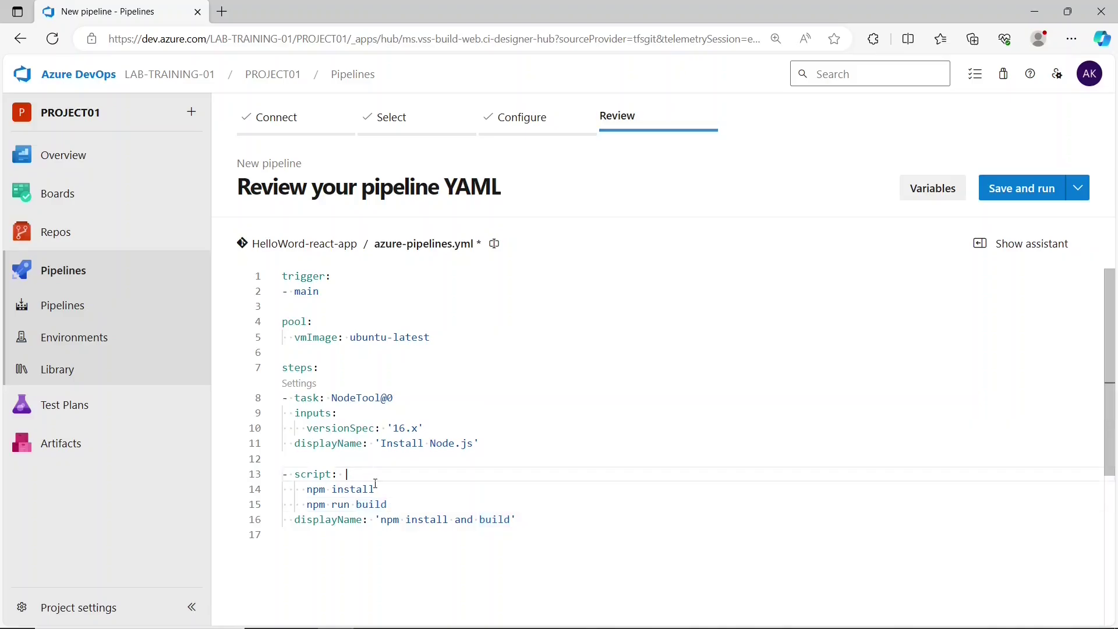
{"action": "left_click", "coordinate": [390, 500]}
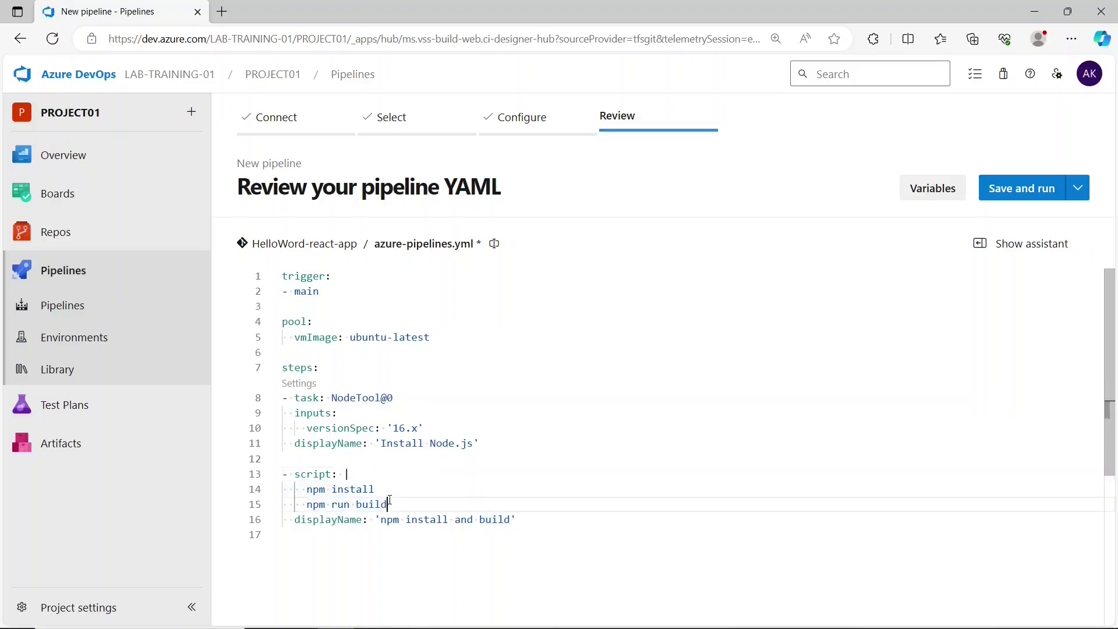
{"action": "left_click", "coordinate": [365, 475]}
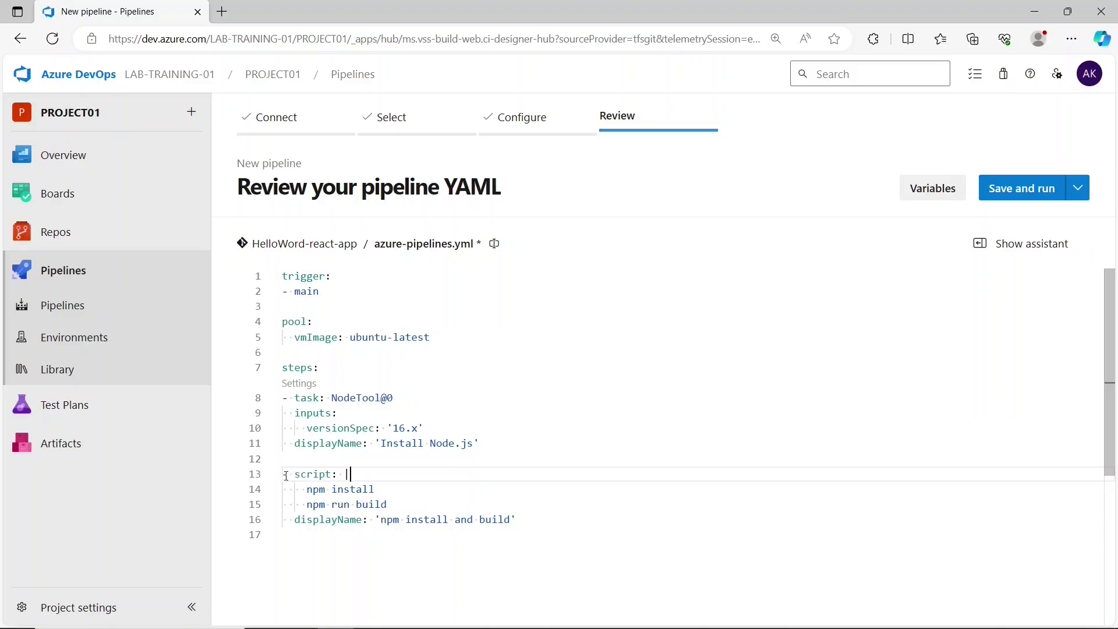
{"action": "left_click", "coordinate": [314, 461]}
- Add a script step that echoes "Viewing FIles before compilation" above the npm build step
{"action": "key", "text": "Return"}
{"action": "key", "text": "Return"}
{"action": "key", "text": "Up"}
{"action": "type", "text": "-sc"}
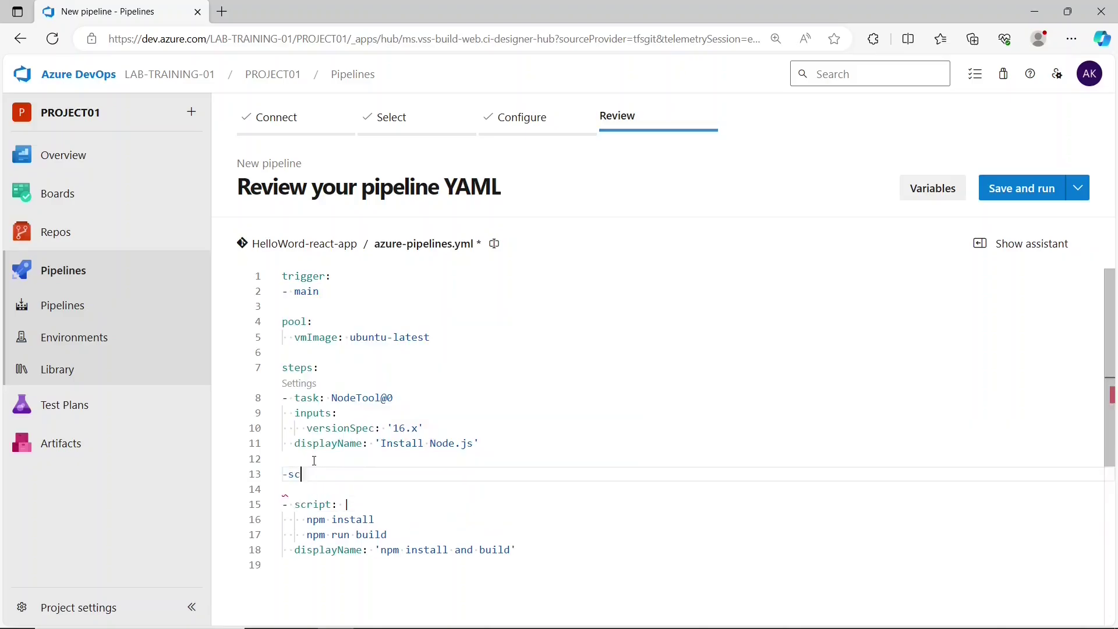
{"action": "key", "text": "BackSpace"}
{"action": "key", "text": "BackSpace"}
{"action": "type", "text": "s"}
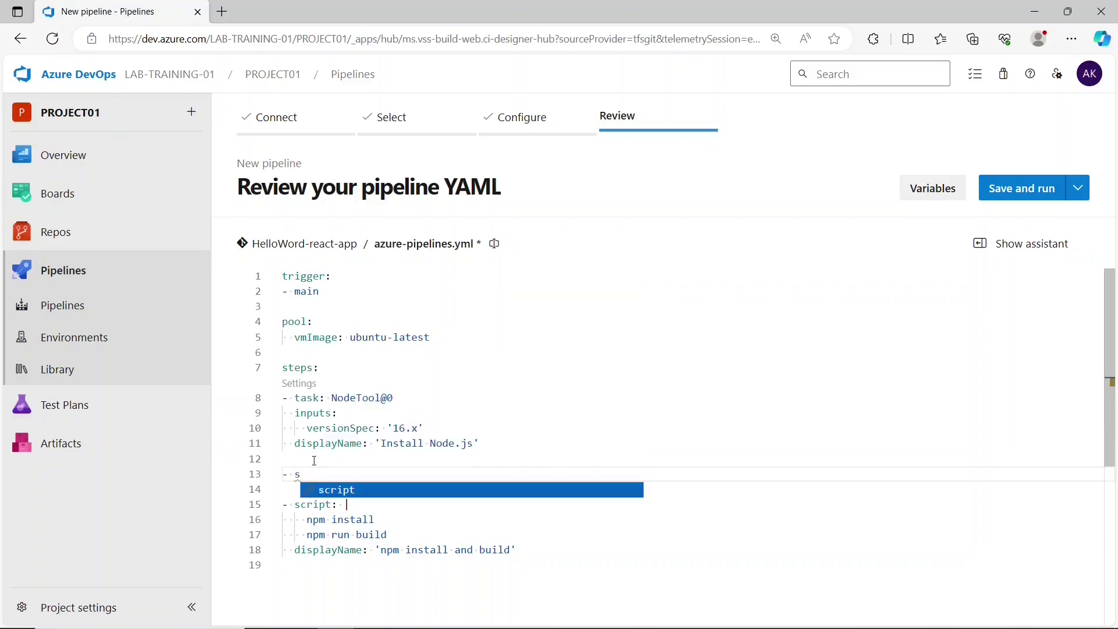
{"action": "key", "text": "Tab"}
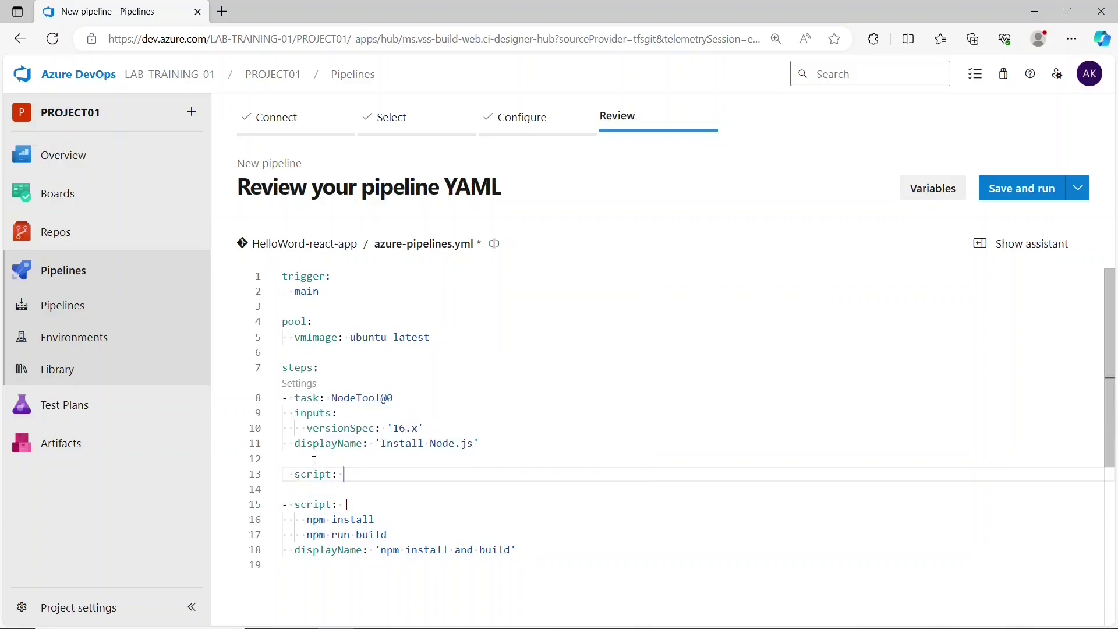
{"action": "type", "text": "echo \""}
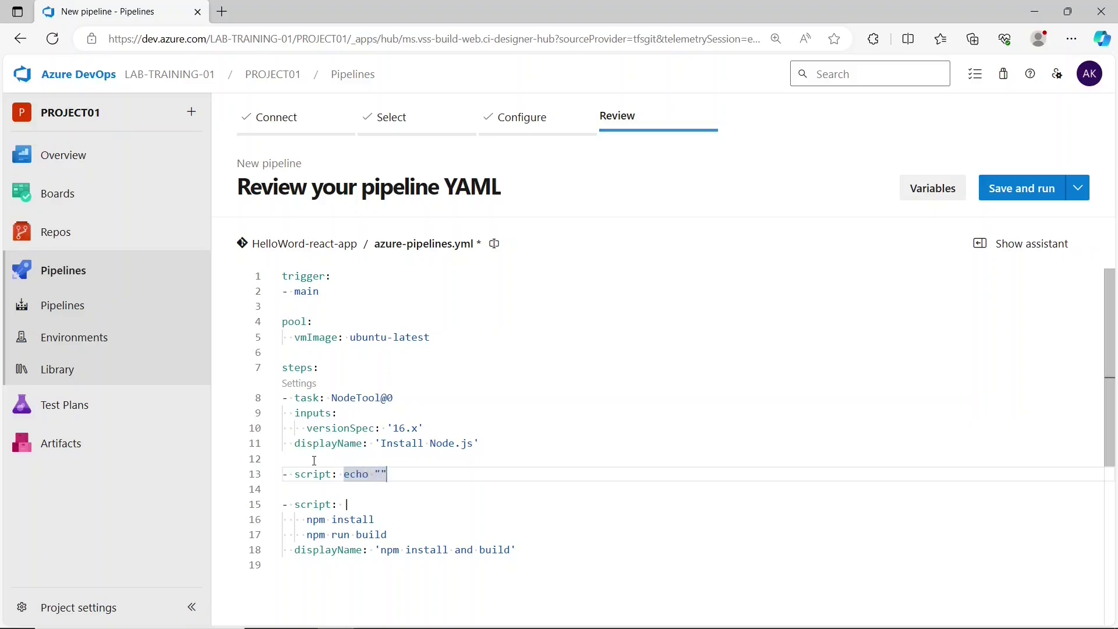
{"action": "type", "text": "Build"}
{"action": "key", "text": "BackSpace"}
{"action": "key", "text": "BackSpace"}
{"action": "key", "text": "BackSpace"}
{"action": "key", "text": "BackSpace"}
{"action": "key", "text": "BackSpace"}
{"action": "type", "text": "Viewing "}
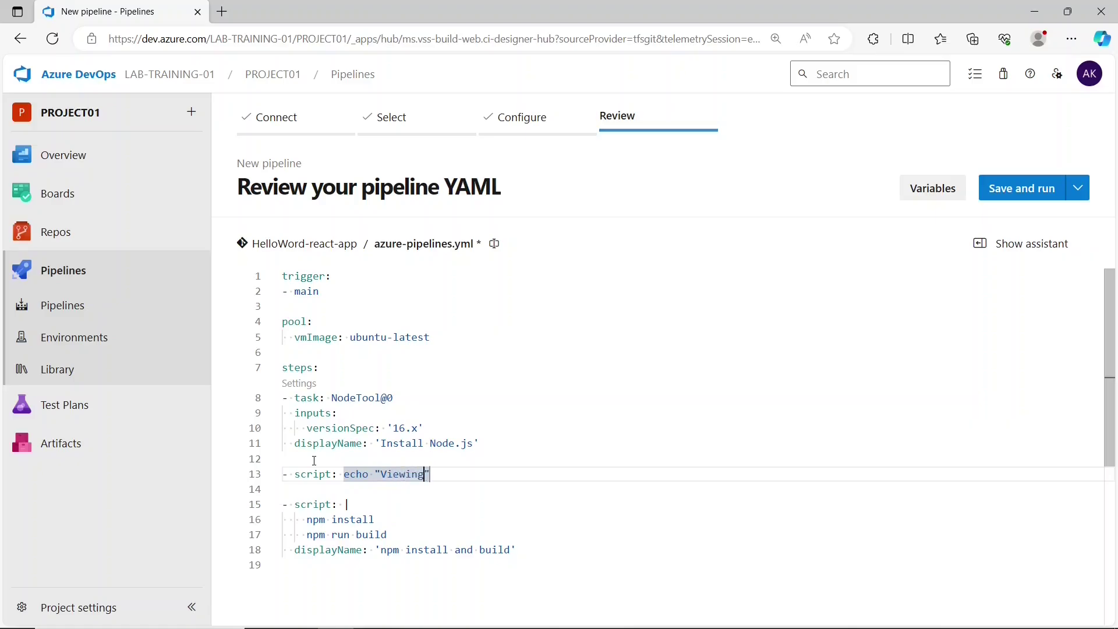
{"action": "type", "text": "FIles "}
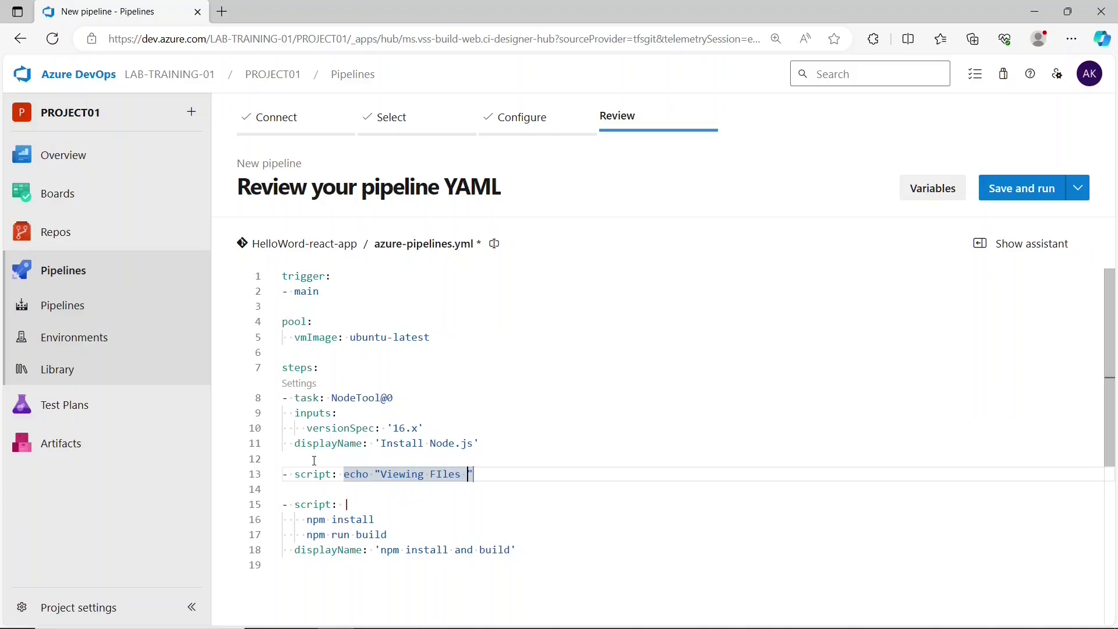
{"action": "type", "text": "before vo"}
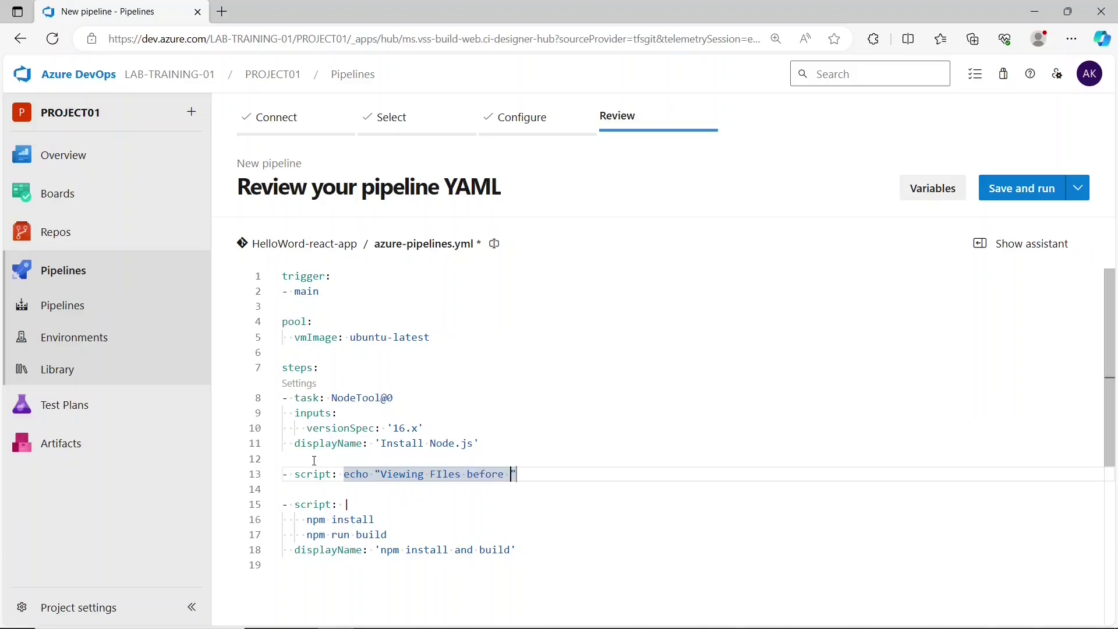
{"action": "key", "text": "BackSpace"}
{"action": "key", "text": "BackSpace"}
{"action": "type", "text": "compli"}
{"action": "key", "text": "Left"}
{"action": "key", "text": "BackSpace"}
{"action": "key", "text": "BackSpace"}
{"action": "type", "text": "ilation"}
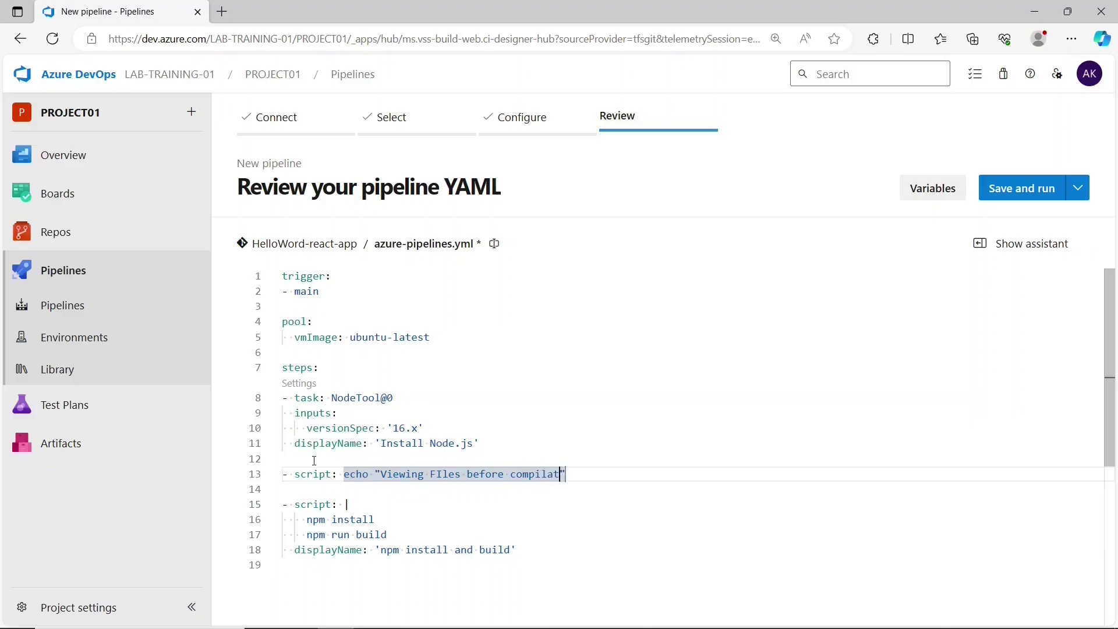
{"action": "key", "text": "Down"}
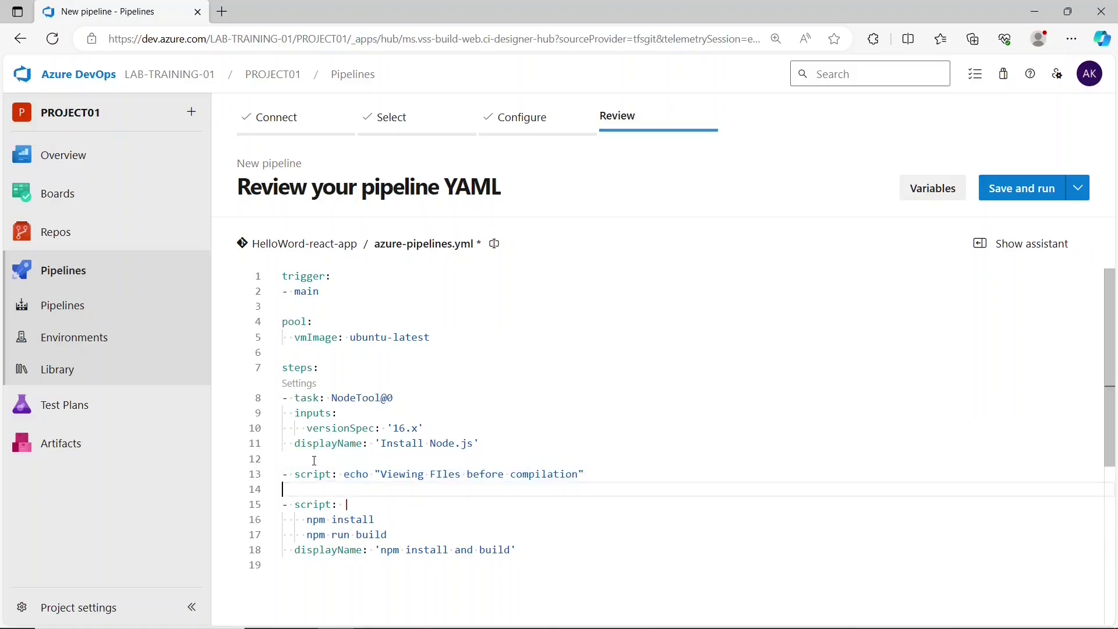
{"action": "key", "text": "Left"}
{"action": "key", "text": "Left"}
{"action": "key", "text": "Left"}
{"action": "key", "text": "Left"}
{"action": "key", "text": "Left"}
{"action": "key", "text": "Left"}
{"action": "key", "text": "Left"}
{"action": "key", "text": "Left"}
{"action": "key", "text": "Left"}
{"action": "key", "text": "Left"}
{"action": "key", "text": "Left"}
{"action": "key", "text": "Left"}
{"action": "key", "text": "Left"}
{"action": "key", "text": "Left"}
{"action": "key", "text": "Left"}
{"action": "key", "text": "Left"}
{"action": "key", "text": "Left"}
{"action": "key", "text": "Left"}
{"action": "key", "text": "Left"}
{"action": "key", "text": "Left"}
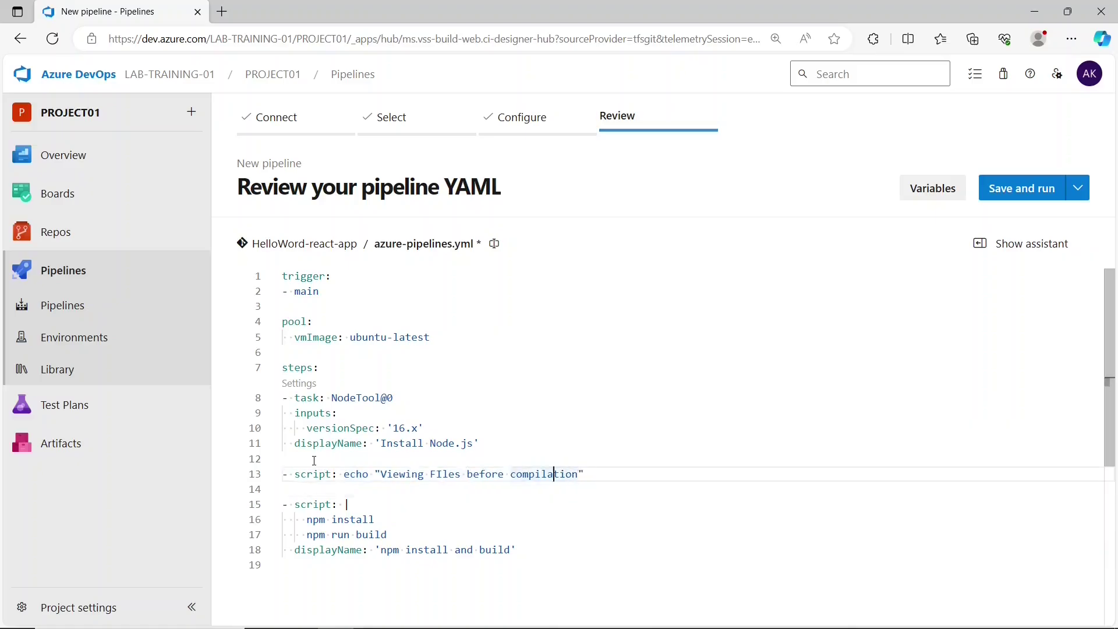
{"action": "key", "text": "Left"}
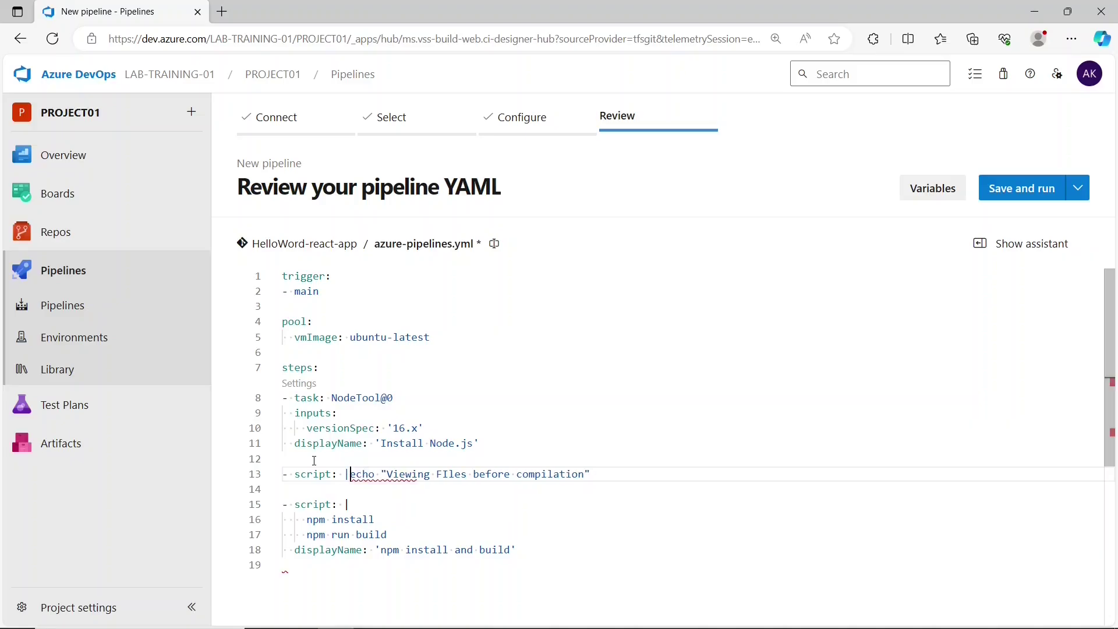
{"action": "key", "text": "Return"}
{"action": "key", "text": "Tab"}
{"action": "key", "text": "Tab"}
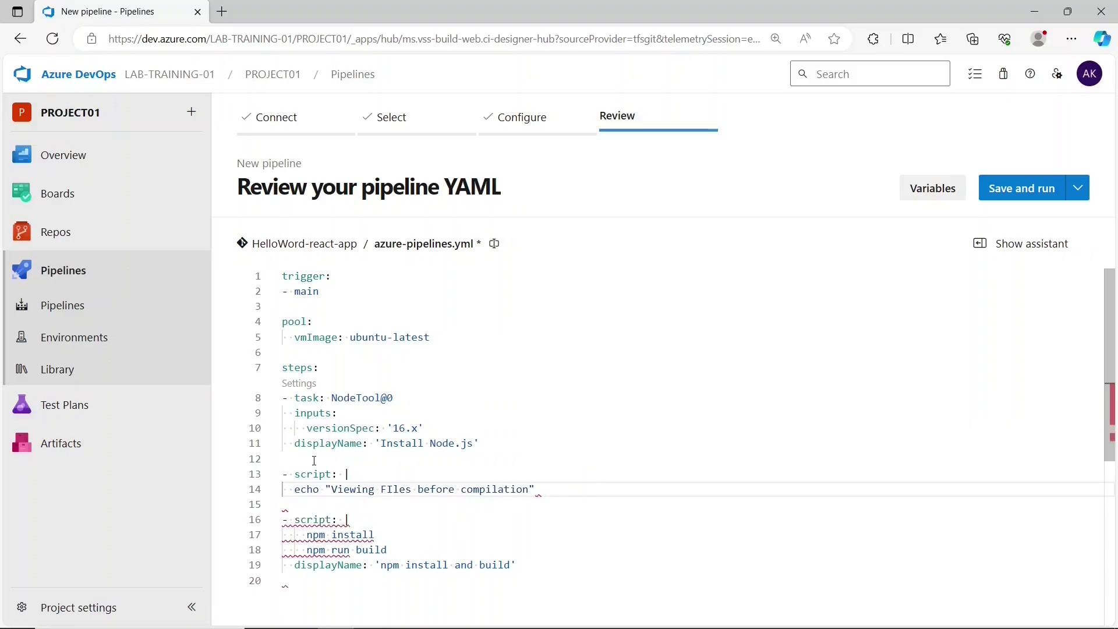
- Add 'ls $(Build.SourcesDirectory)' as a second line of that script step
{"action": "key", "text": "Down"}
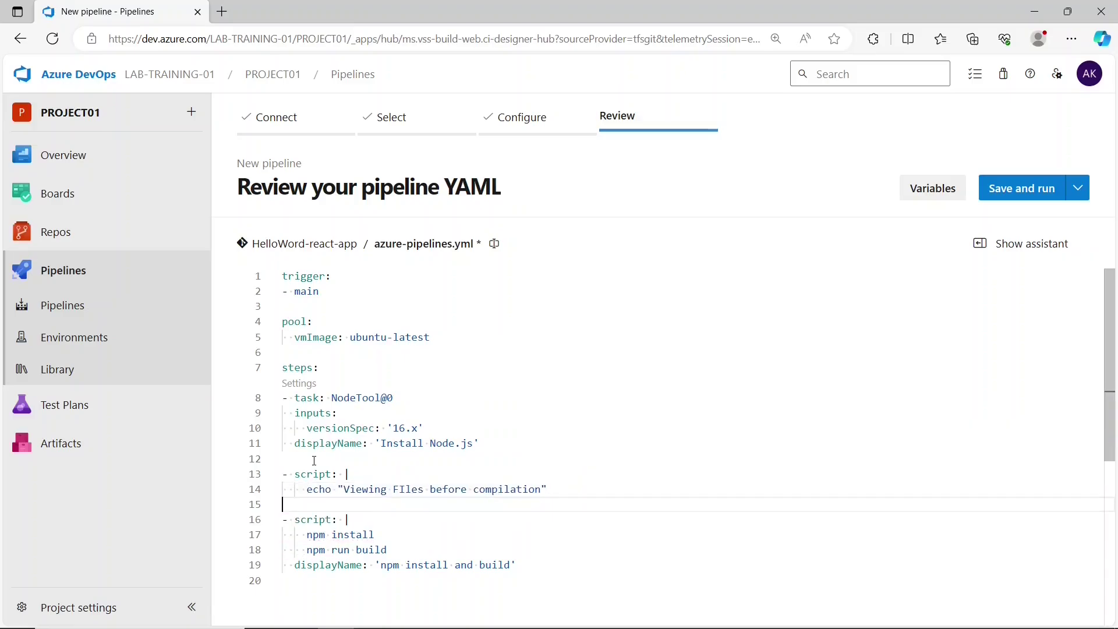
{"action": "key", "text": "Return"}
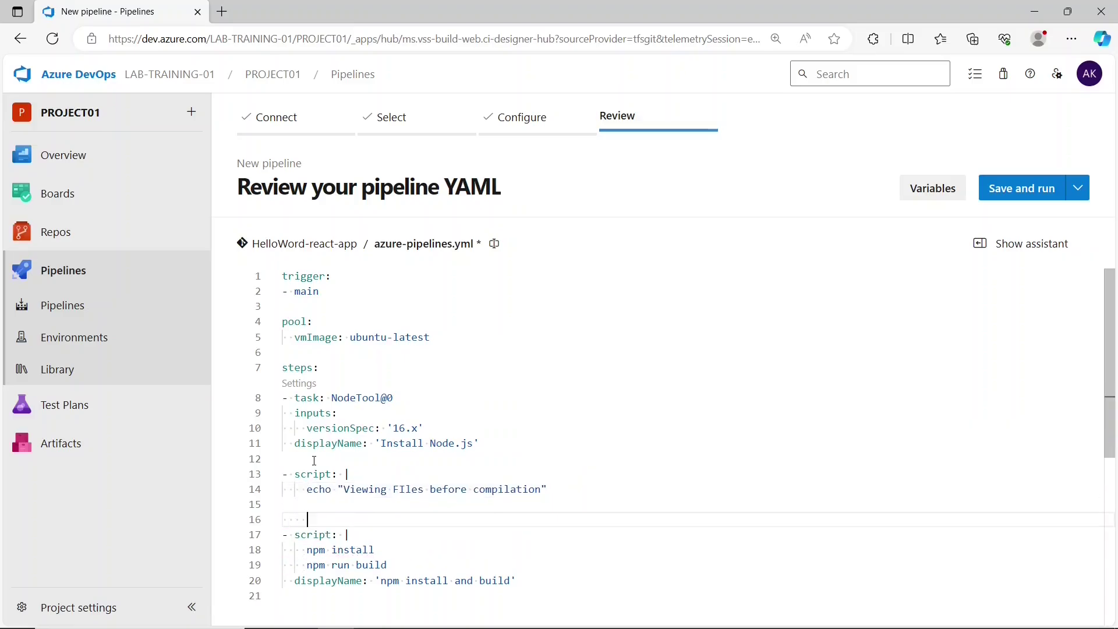
{"action": "key", "text": "Up"}
{"action": "key", "text": "Tab"}
{"action": "key", "text": "Tab"}
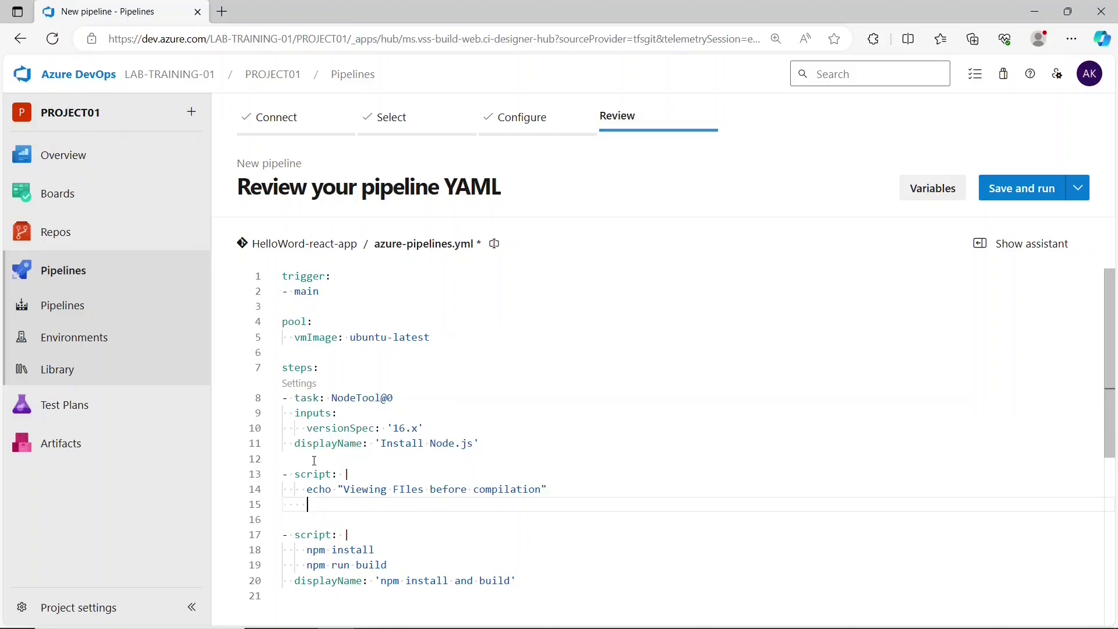
{"action": "type", "text": "ls $(Build.SourcesDir"}
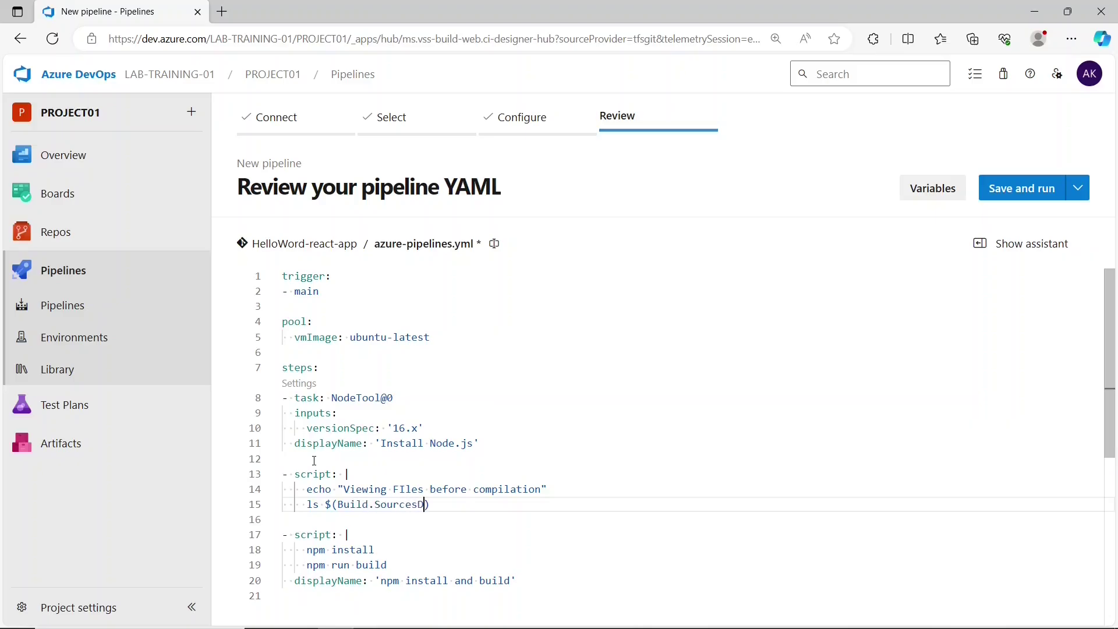
{"action": "type", "text": "ectory"}
{"action": "left_click_drag", "start_coordinate": [503, 505], "coordinate": [327, 506]}
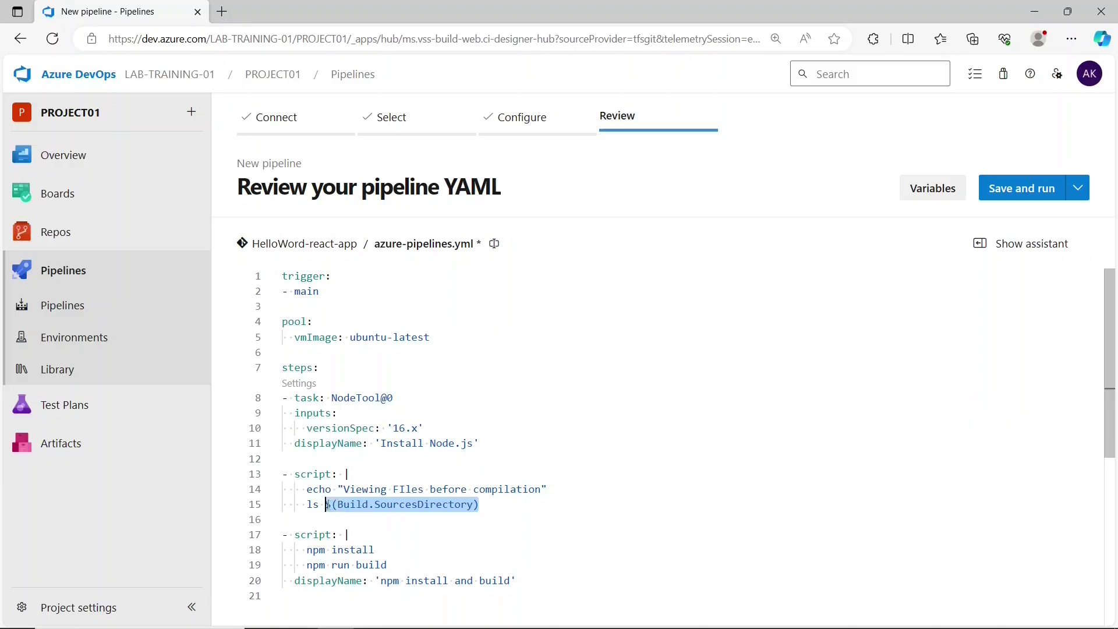
{"action": "left_click", "coordinate": [491, 507]}
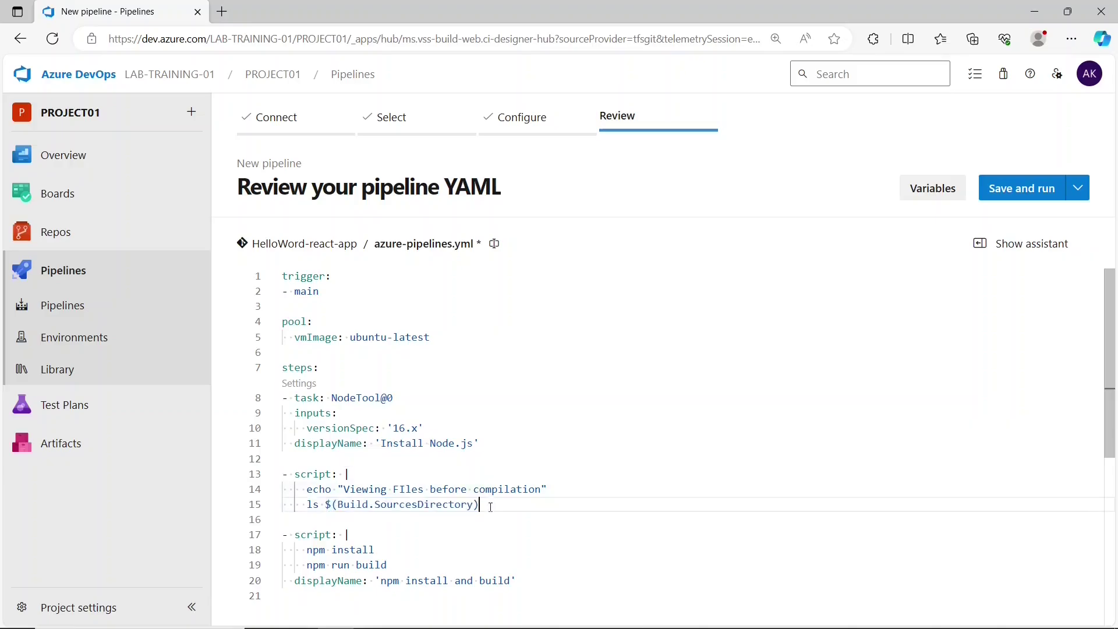
- Duplicate the script step after the npm build step, changing 'before' to 'after'
{"action": "scroll", "coordinate": [491, 507], "scroll_direction": "down", "scroll_amount": 2}
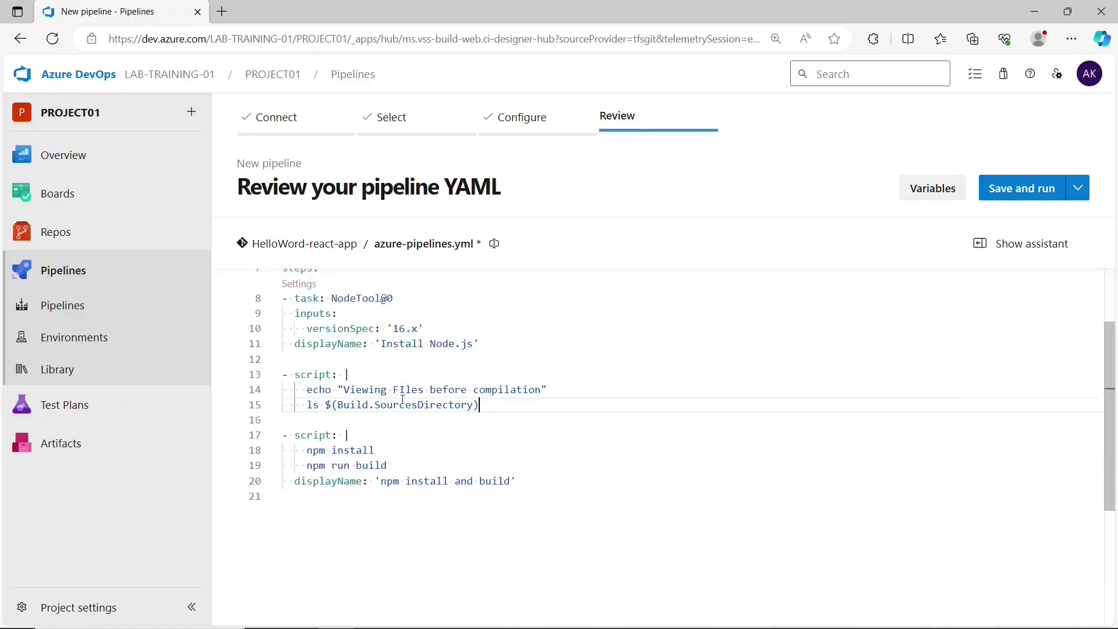
{"action": "left_click_drag", "start_coordinate": [492, 406], "coordinate": [283, 374]}
{"action": "key", "text": "ctrl+c"}
{"action": "left_click", "coordinate": [543, 487]}
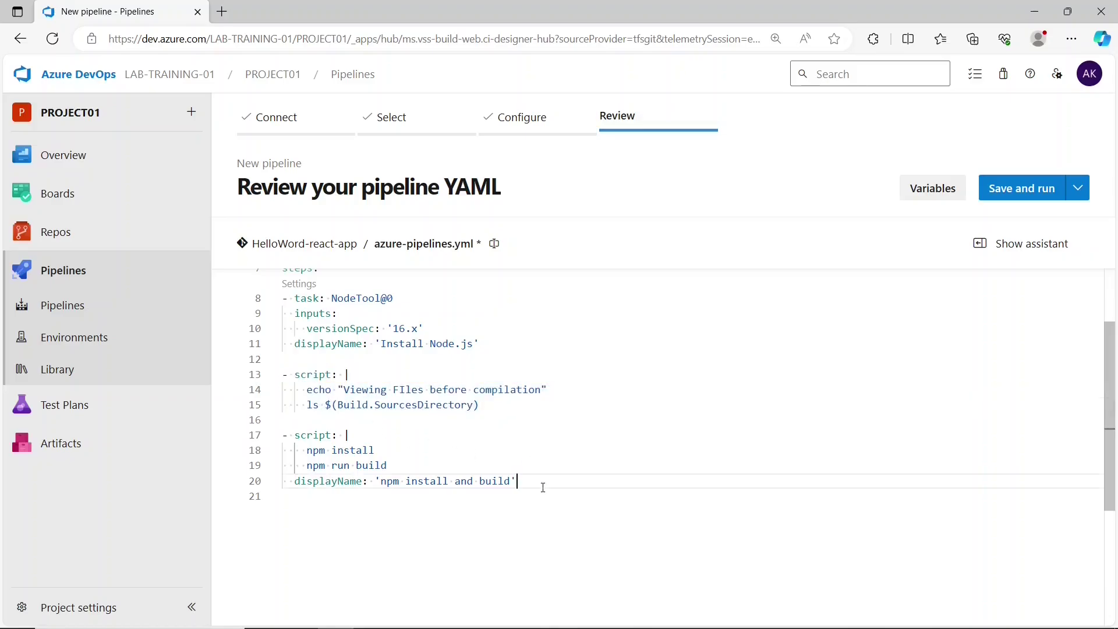
{"action": "key", "text": "Return"}
{"action": "key", "text": "Return"}
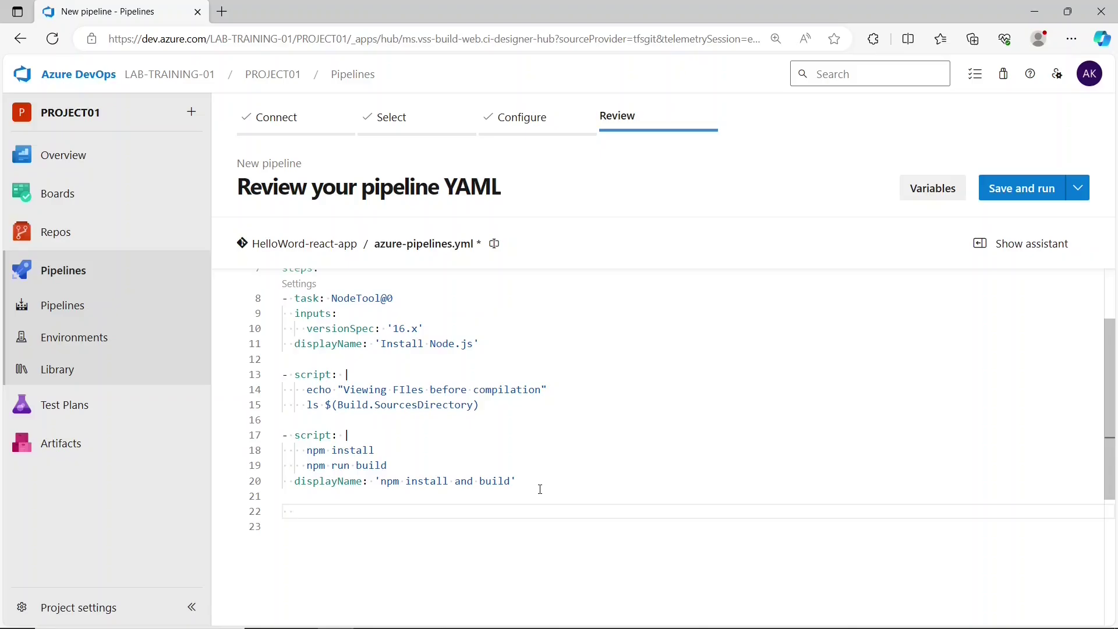
{"action": "key", "text": "ctrl+v"}
{"action": "left_click", "coordinate": [468, 526]}
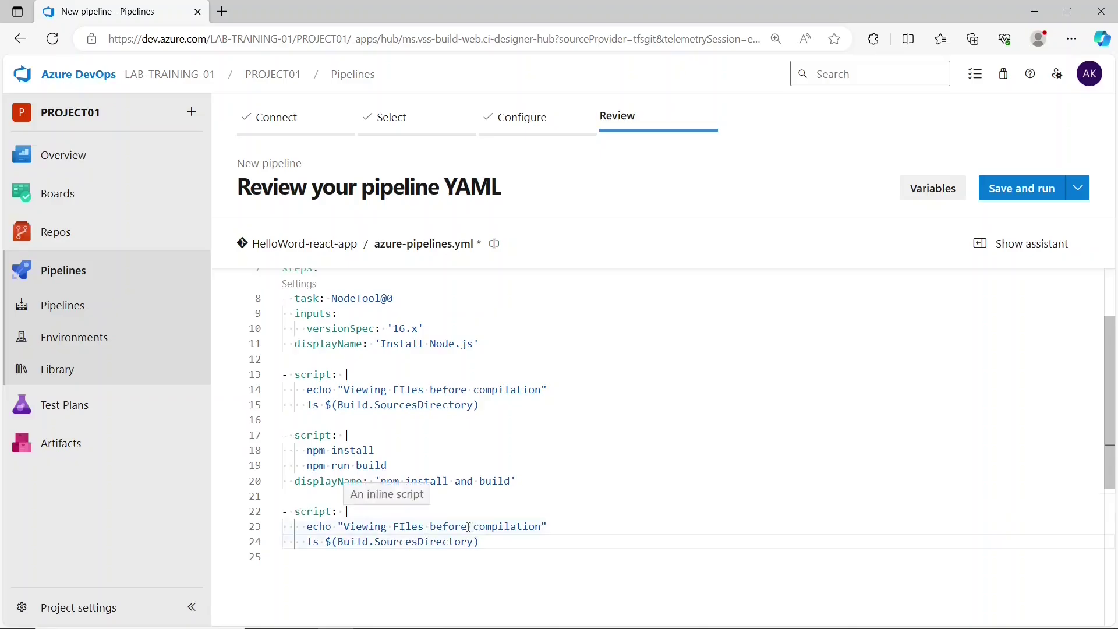
{"action": "key", "text": "BackSpace"}
{"action": "key", "text": "BackSpace"}
{"action": "key", "text": "BackSpace"}
{"action": "key", "text": "BackSpace"}
{"action": "key", "text": "BackSpace"}
{"action": "key", "text": "BackSpace"}
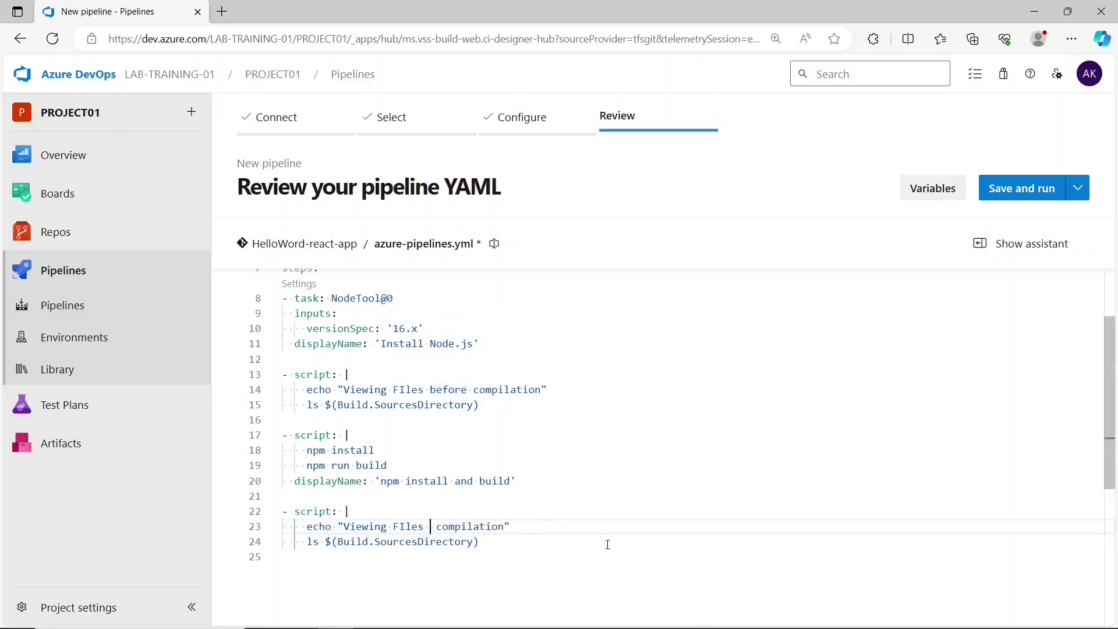
{"action": "type", "text": "after"}
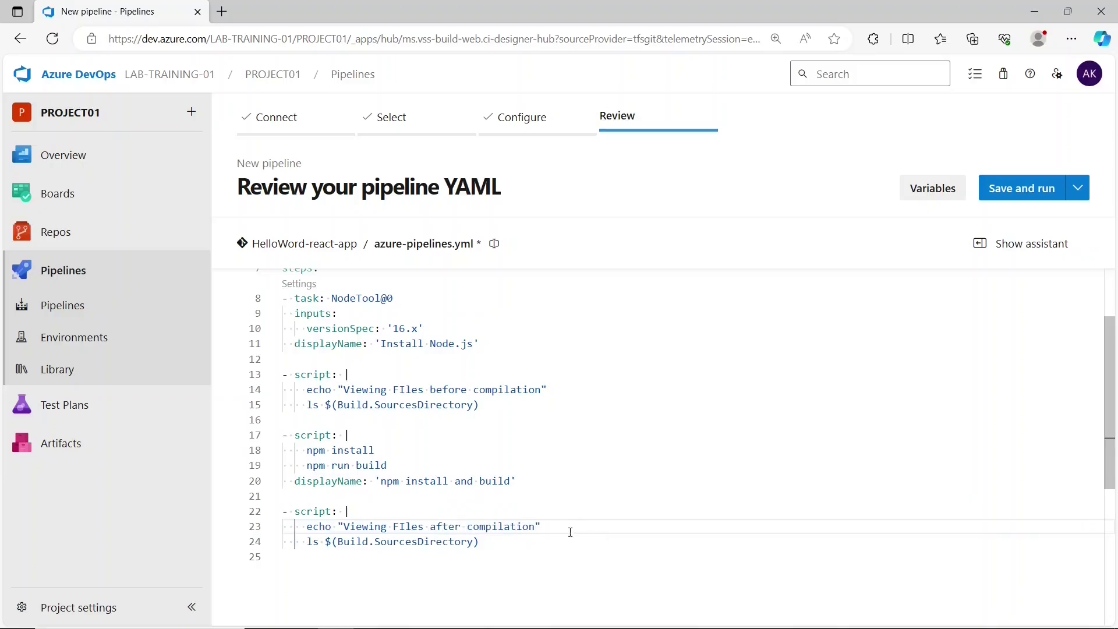
- Give the first file-listing script step displayName 'Before build'
{"action": "left_click_drag", "start_coordinate": [515, 481], "coordinate": [289, 481]}
{"action": "key", "text": "ctrl+c"}
{"action": "left_click", "coordinate": [395, 420]}
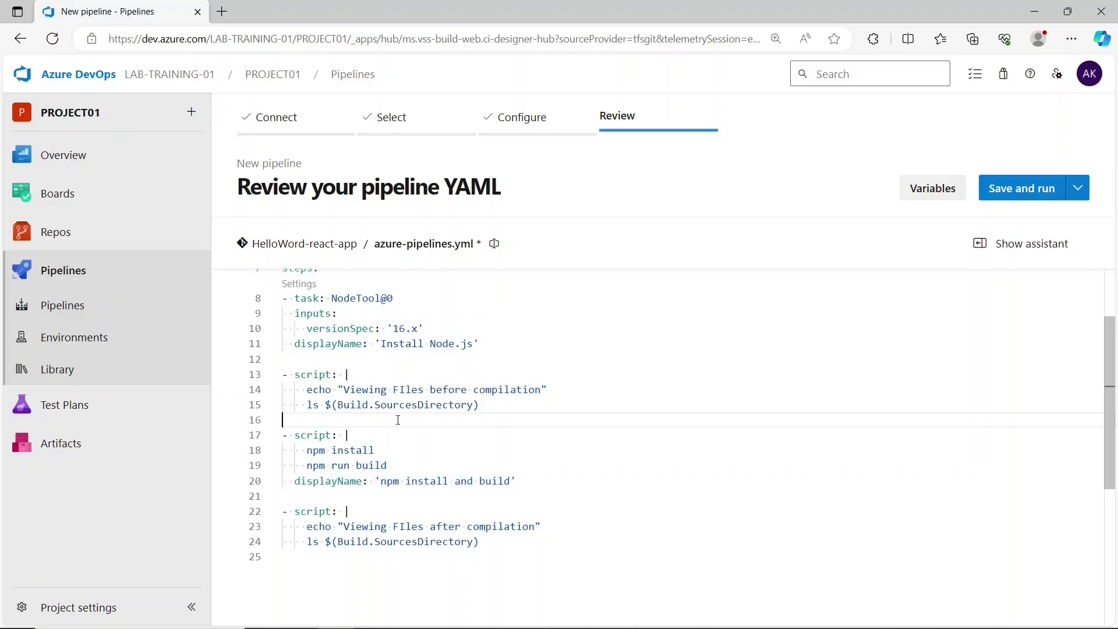
{"action": "key", "text": "ctrl+v"}
{"action": "key", "text": "Return"}
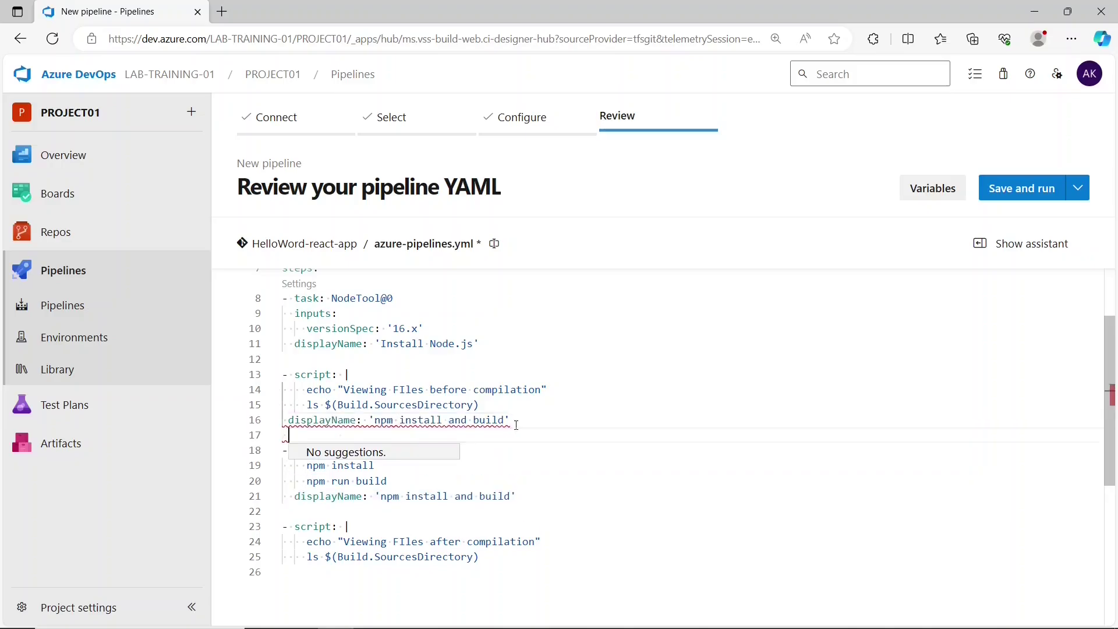
{"action": "left_click_drag", "start_coordinate": [504, 421], "coordinate": [383, 427]}
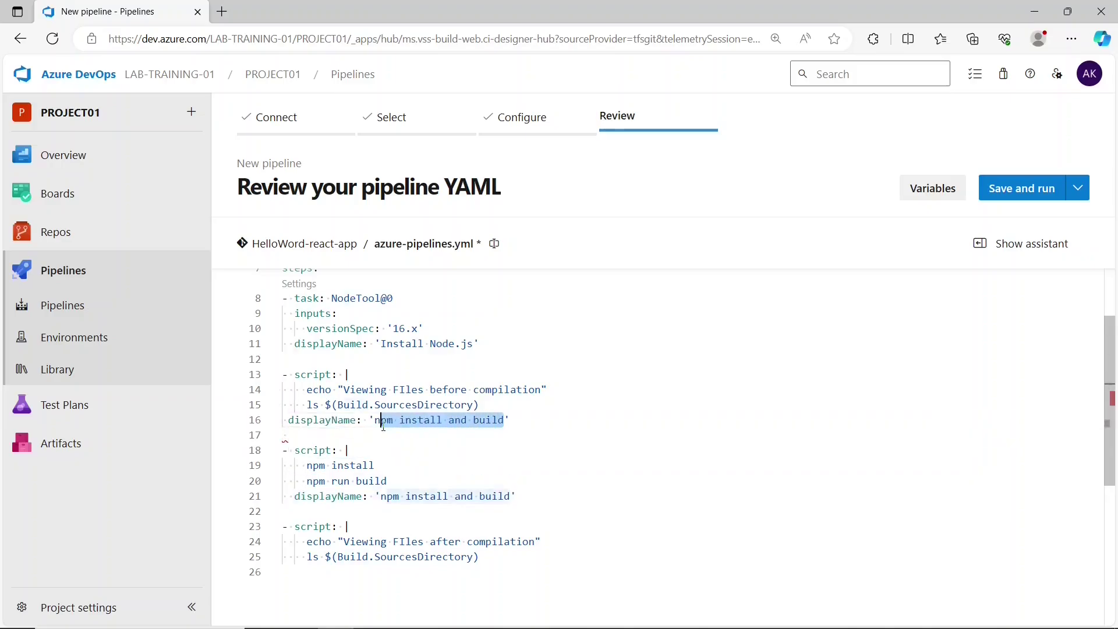
{"action": "left_click_drag", "start_coordinate": [344, 390], "coordinate": [376, 424]}
{"action": "left_click", "coordinate": [486, 421]}
{"action": "type", "text": "am"}
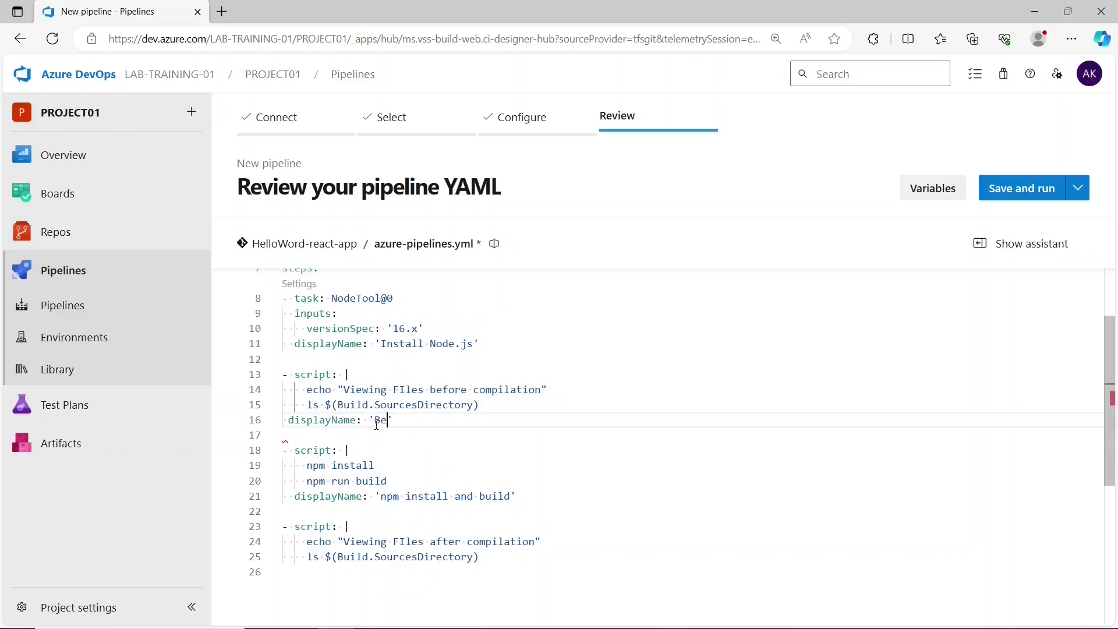
{"action": "type", "text": "e: 'Before build"}
- Give the second script step displayName 'After build', then save and run the pipeline
{"action": "left_click", "coordinate": [497, 567]}
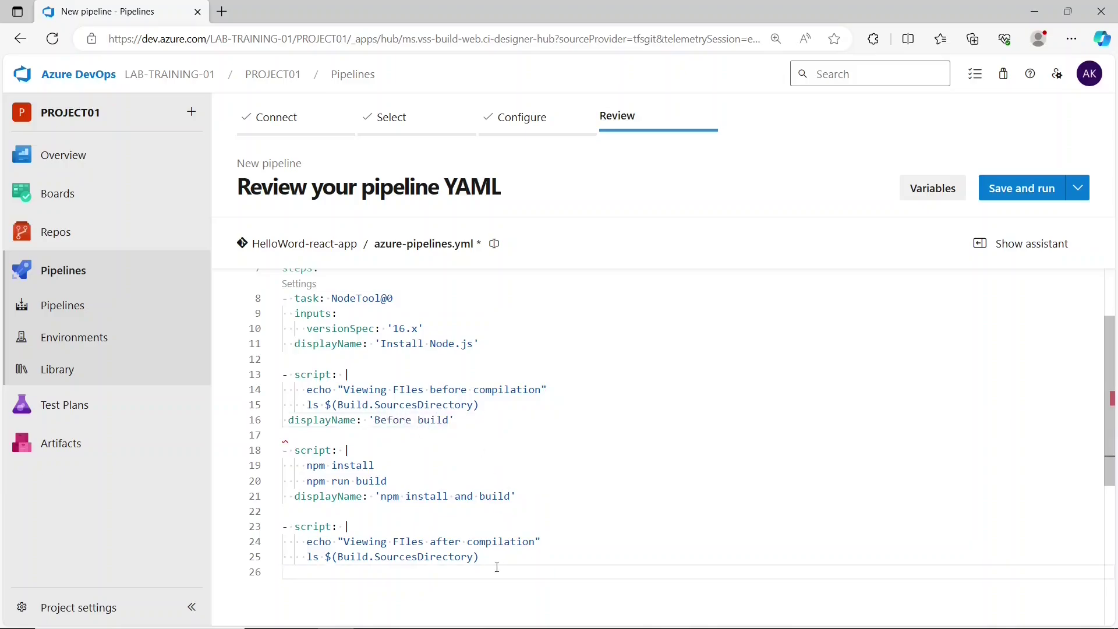
{"action": "key", "text": "ctrl+v"}
{"action": "left_click_drag", "start_coordinate": [505, 572], "coordinate": [375, 572]}
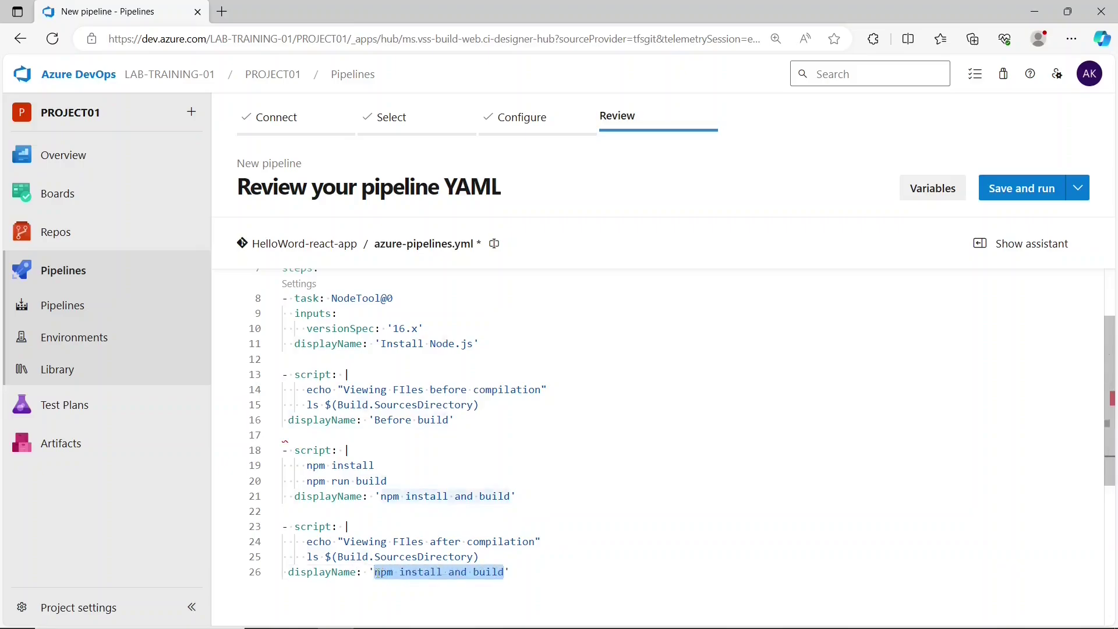
{"action": "type", "text": "af"}
{"action": "right_click", "coordinate": [378, 574]}
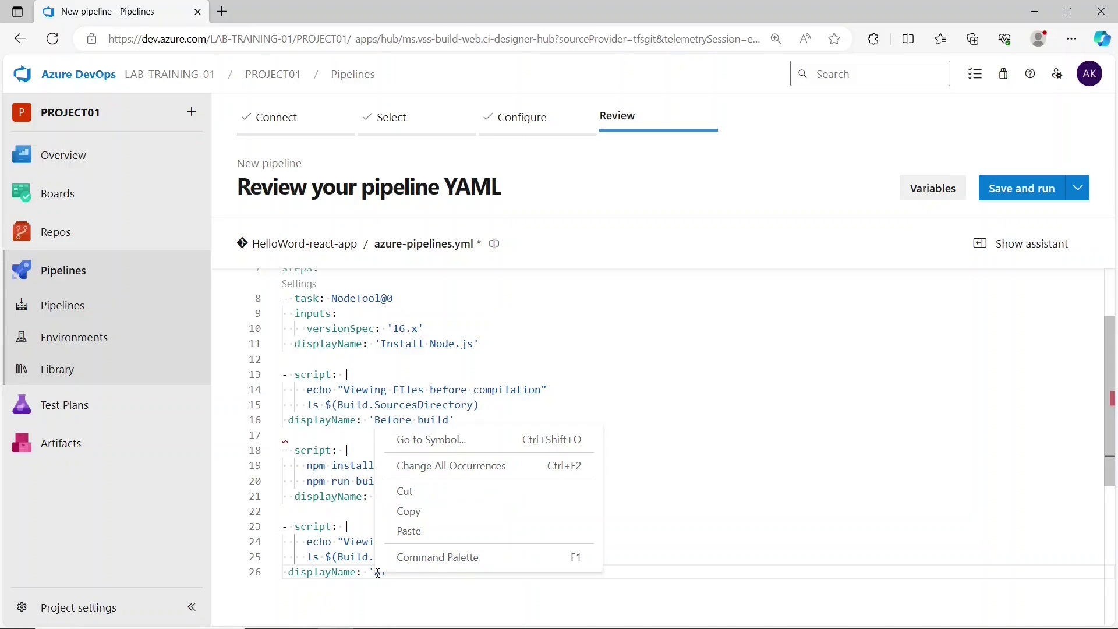
{"action": "left_click", "coordinate": [376, 573]}
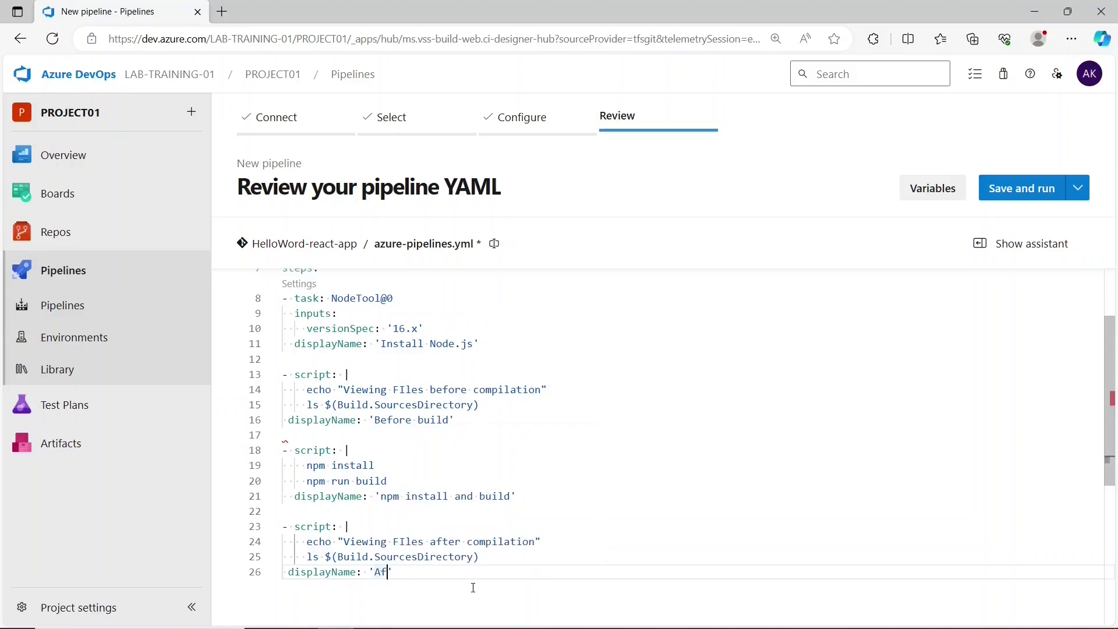
{"action": "type", "text": "ter build"}
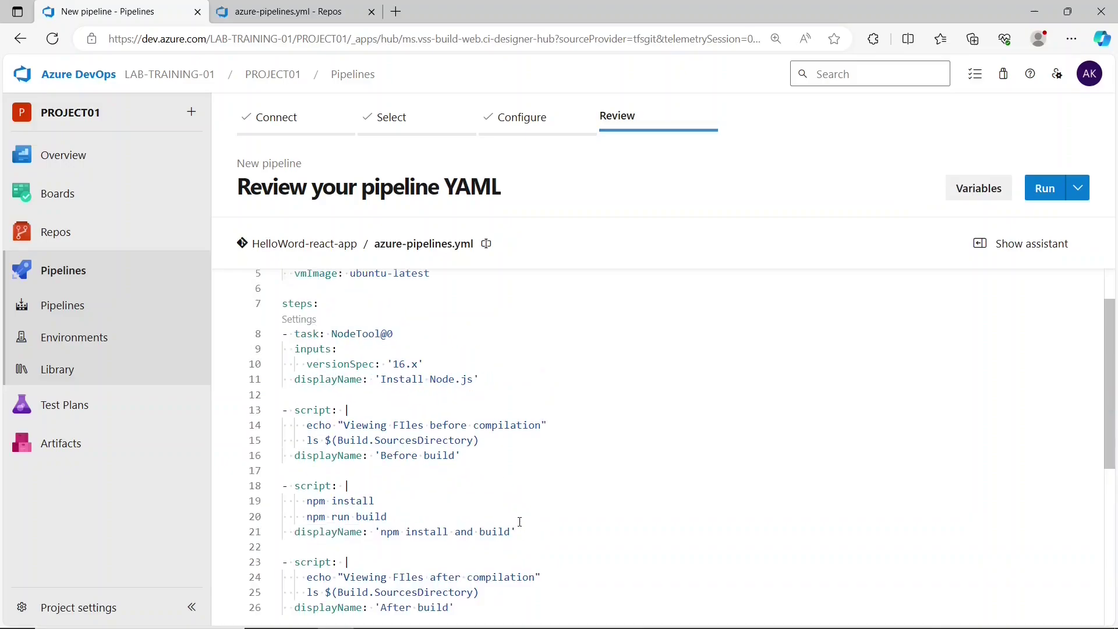
{"action": "left_click", "coordinate": [1038, 184]}
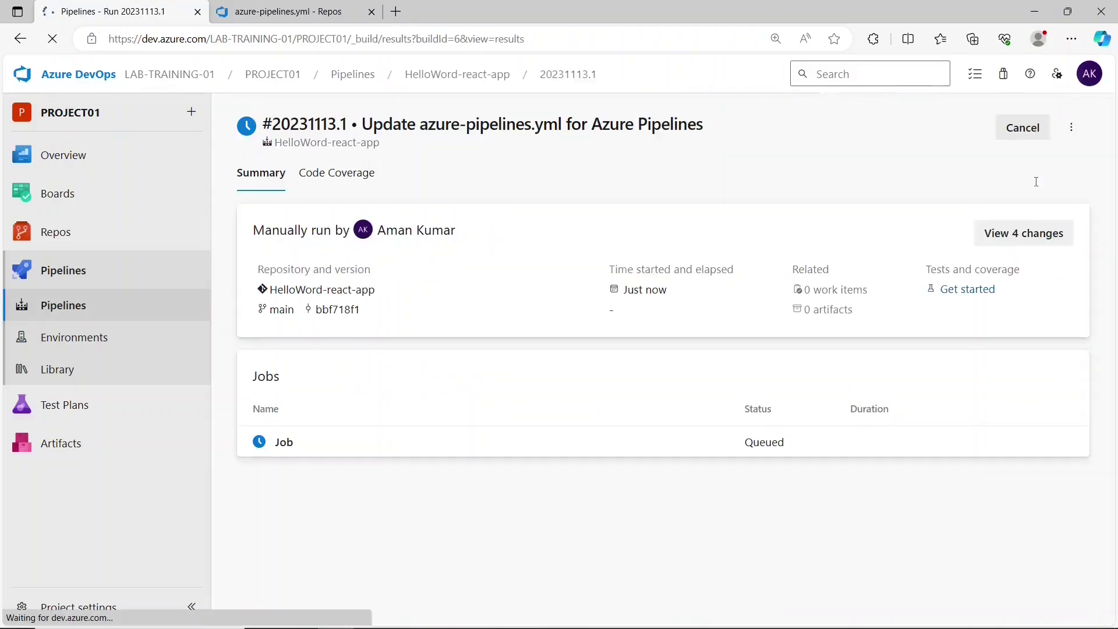
- Inspect the Checkout, Install Node.js (16.20.2 x64) and Before build logs, highlighting the listed files
{"action": "left_click", "coordinate": [367, 445]}
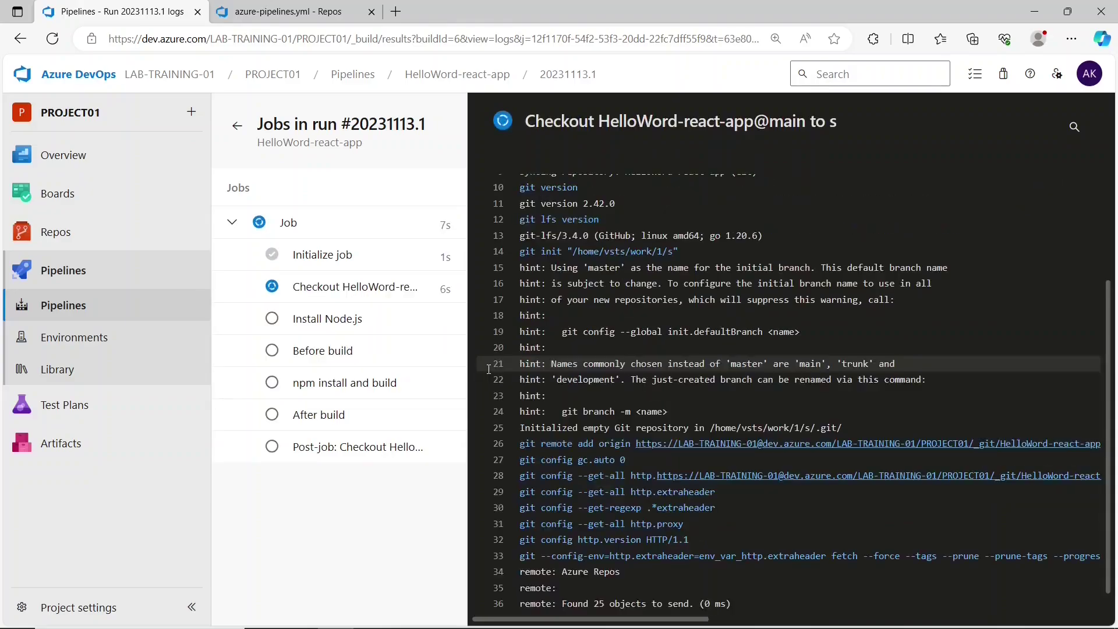
{"action": "left_click", "coordinate": [394, 293]}
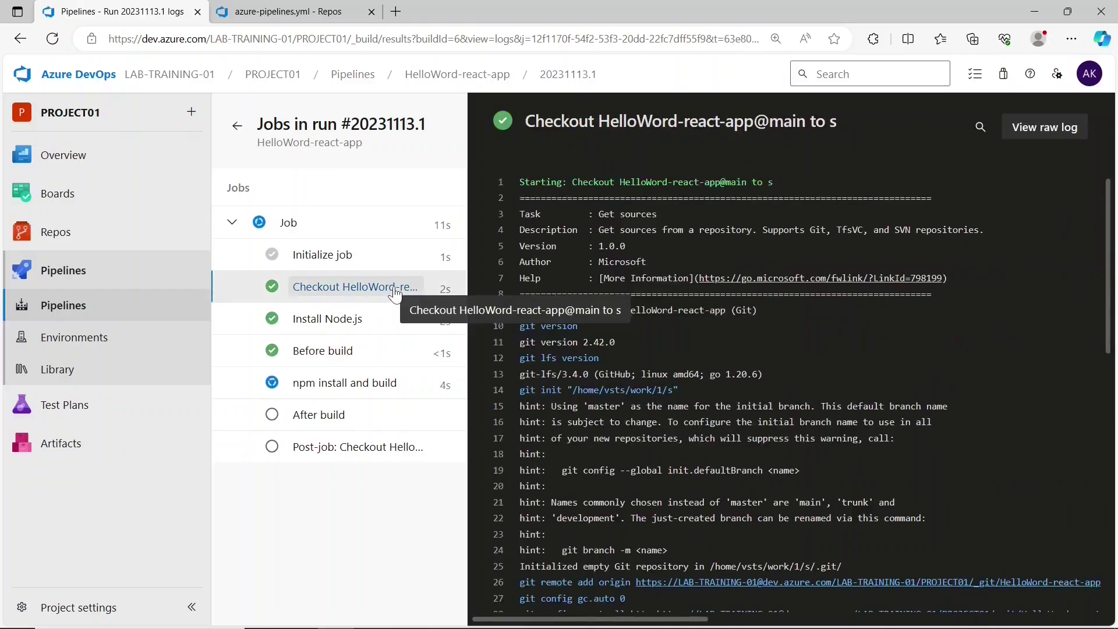
{"action": "left_click", "coordinate": [355, 321]}
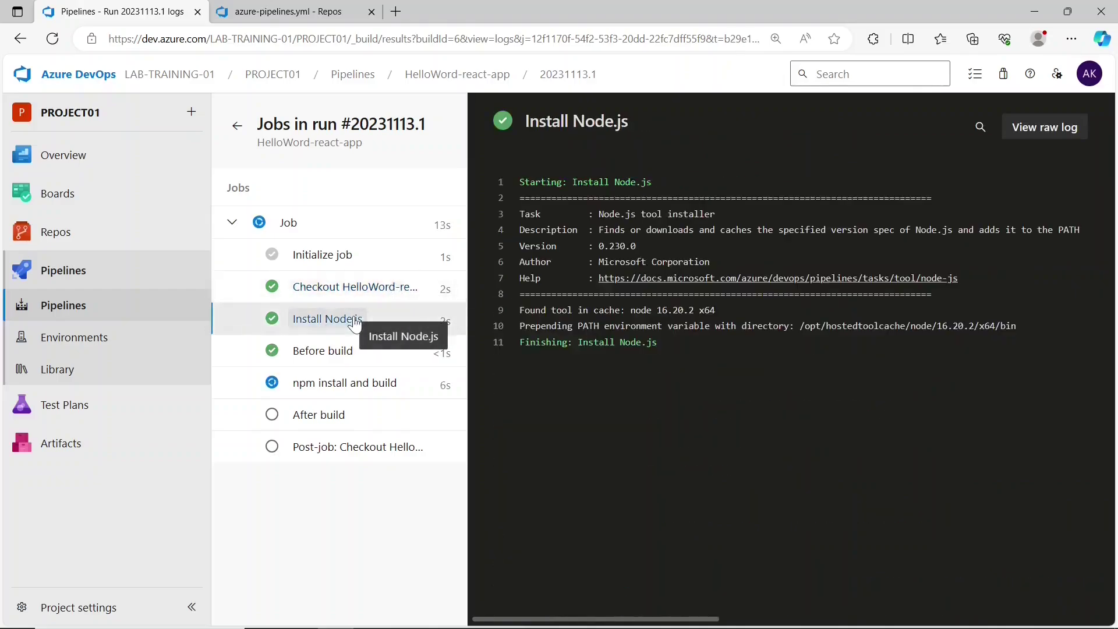
{"action": "left_click_drag", "start_coordinate": [716, 310], "coordinate": [663, 310]}
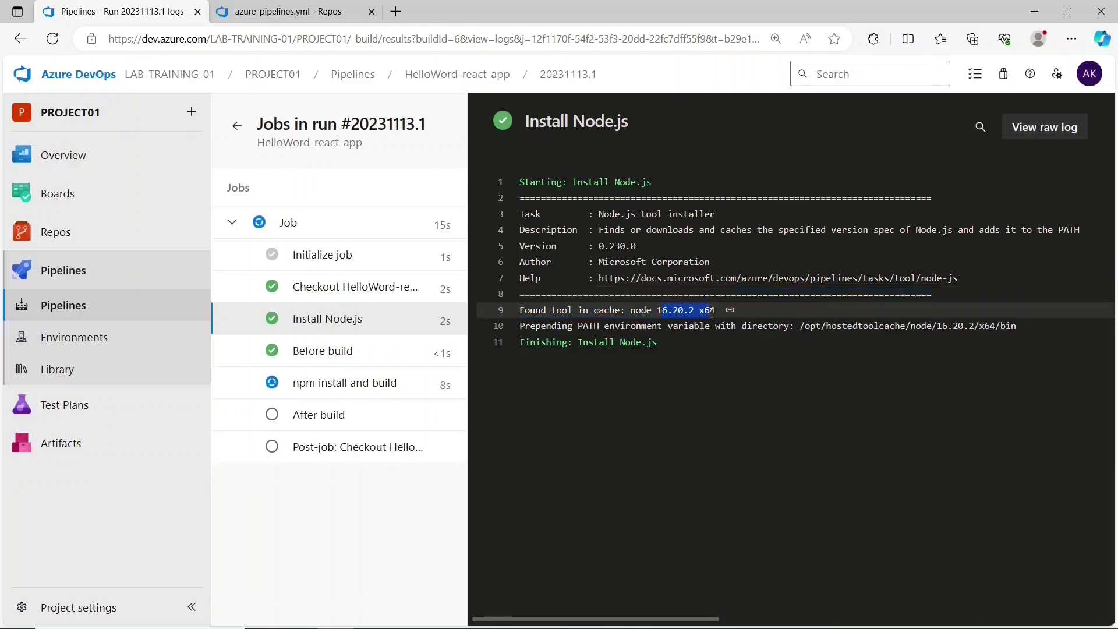
{"action": "left_click", "coordinate": [337, 352]}
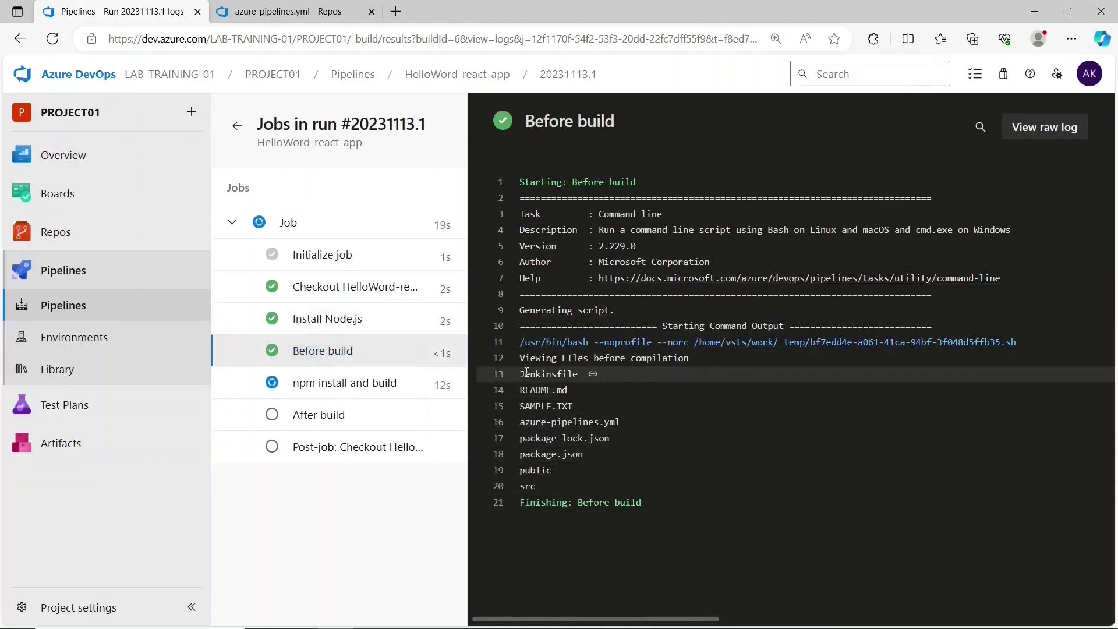
{"action": "left_click_drag", "start_coordinate": [519, 356], "coordinate": [542, 485]}
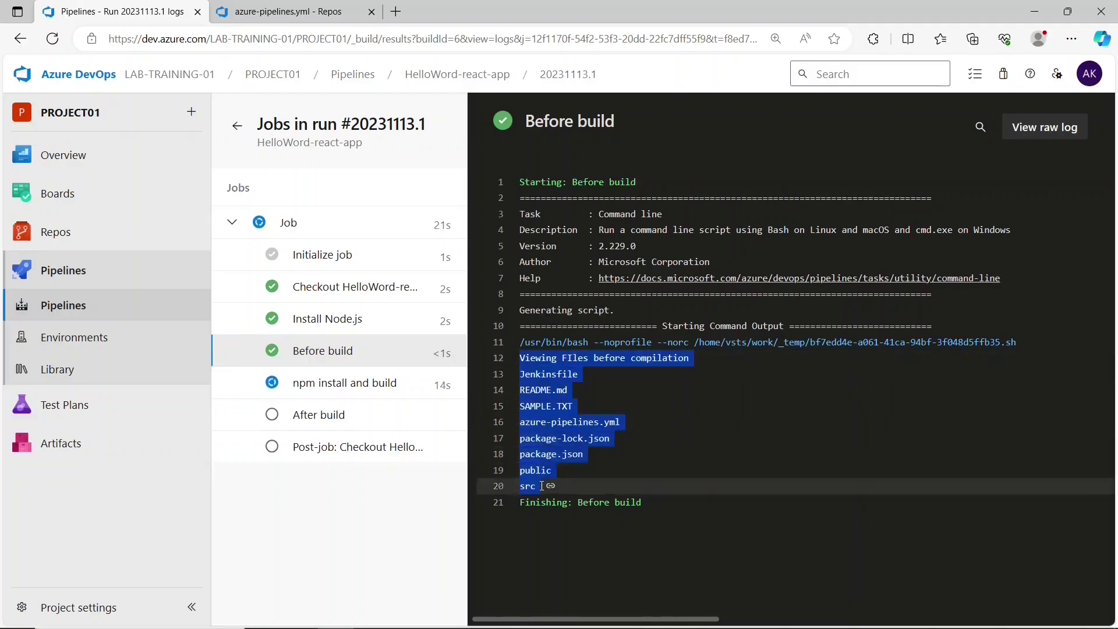
{"action": "left_click", "coordinate": [561, 551]}
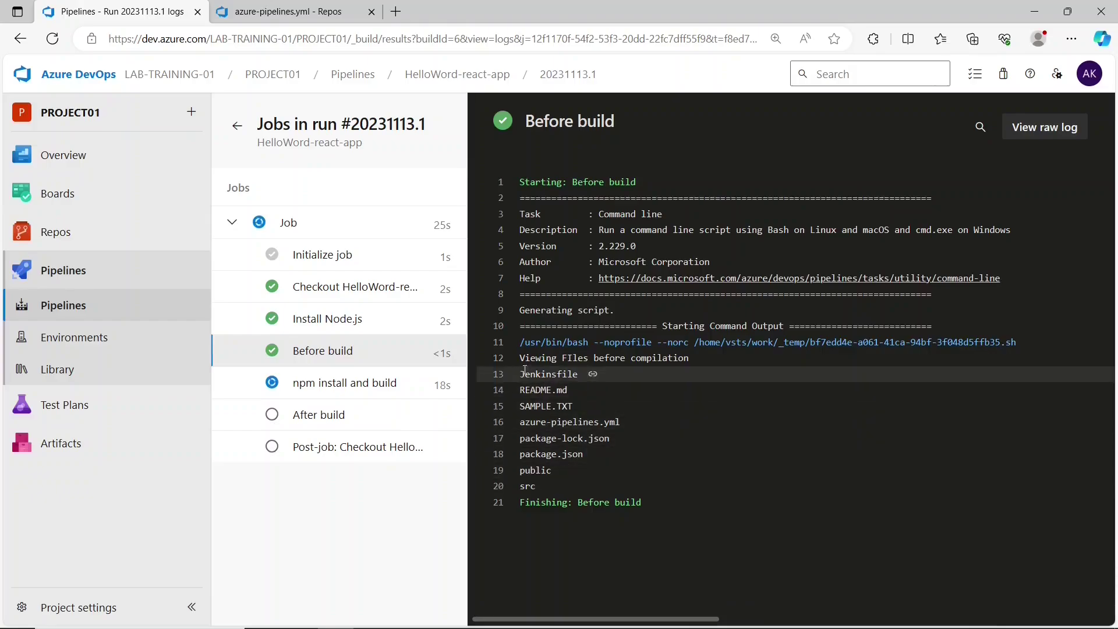
{"action": "left_click_drag", "start_coordinate": [519, 374], "coordinate": [542, 486]}
- Compare the Before build file list, Jenkinsfile through src, with the repository's Files page
{"action": "key", "text": "ctrl+Tab"}
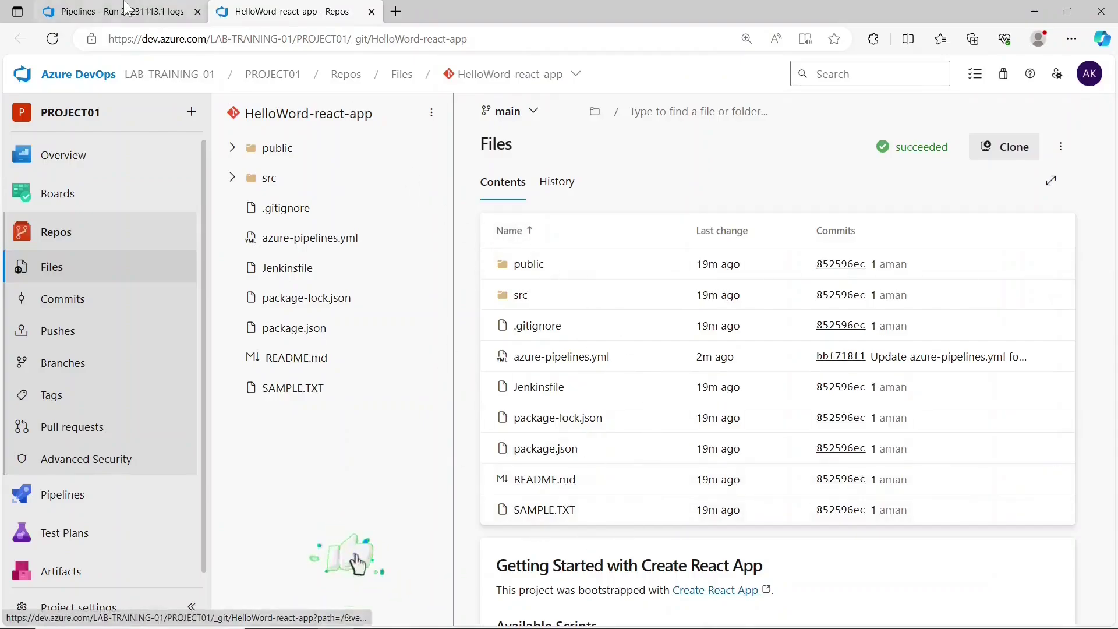
{"action": "key", "text": "ctrl+Tab"}
{"action": "left_click_drag", "start_coordinate": [524, 373], "coordinate": [536, 486]}
{"action": "left_click", "coordinate": [482, 425]}
{"action": "key", "text": "ctrl+Tab"}
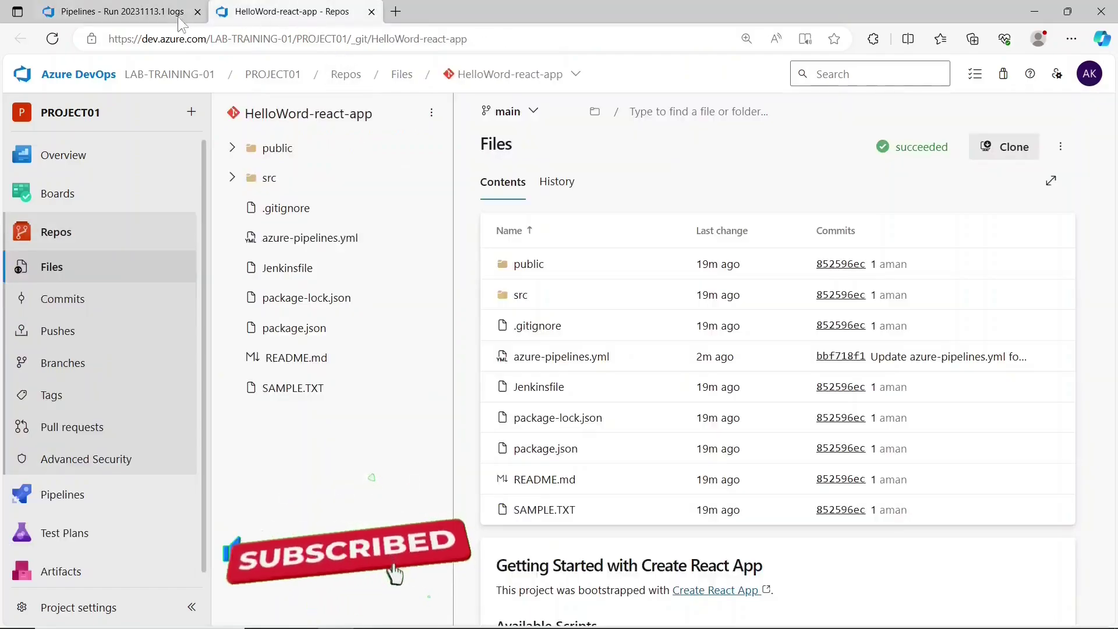
{"action": "key", "text": "ctrl+Tab"}
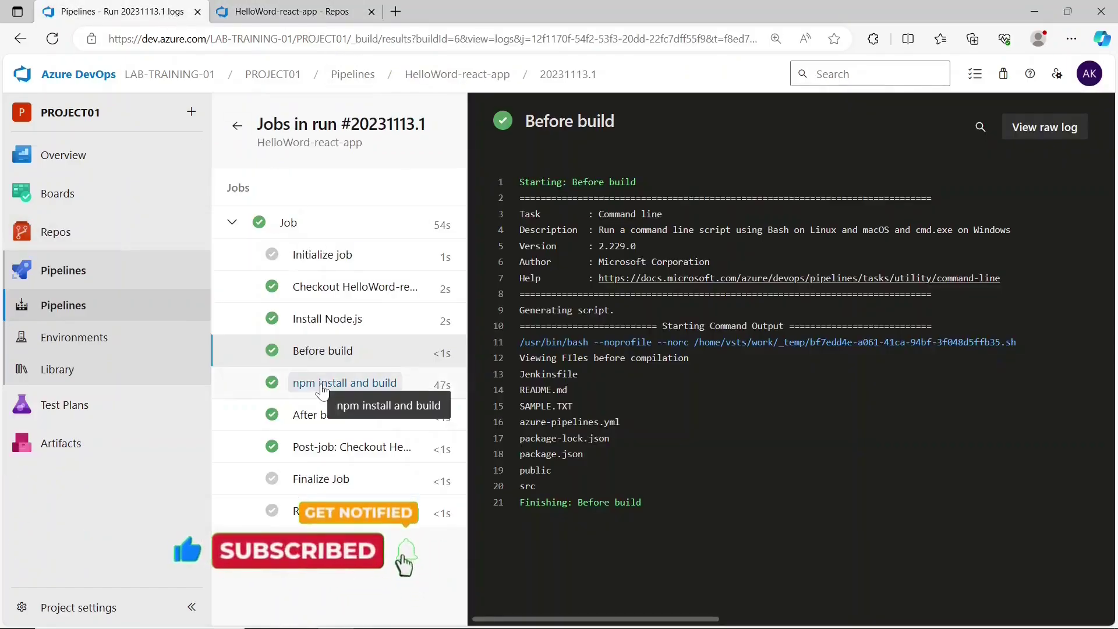
- View the 'npm install and build' log, then the After build log showing the build folder
{"action": "left_click", "coordinate": [322, 389]}
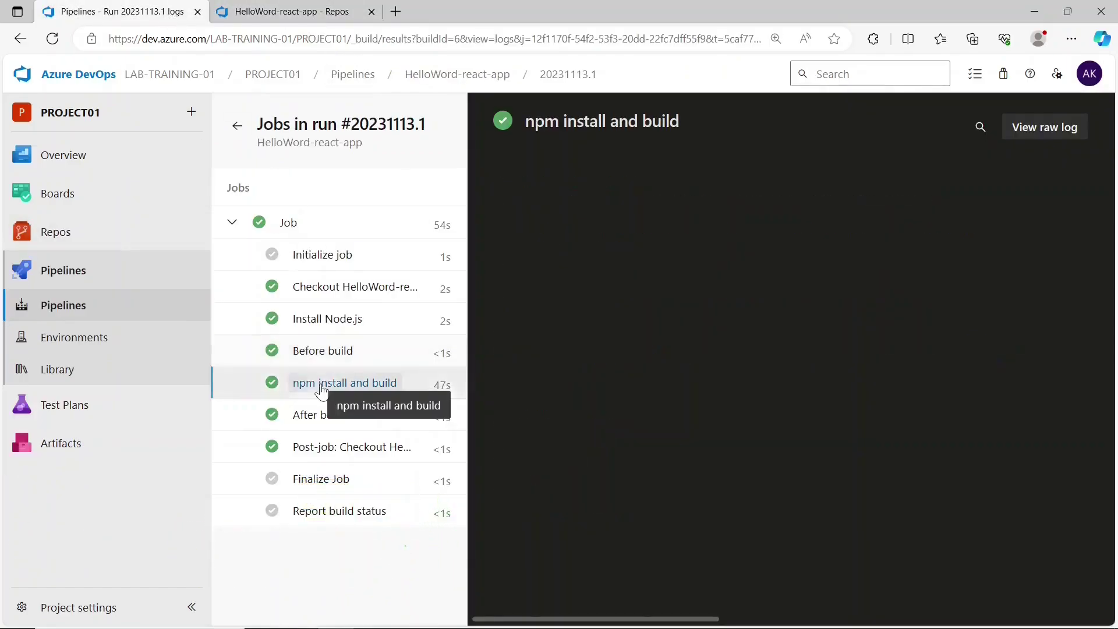
{"action": "scroll", "coordinate": [588, 510], "scroll_direction": "down", "scroll_amount": 10}
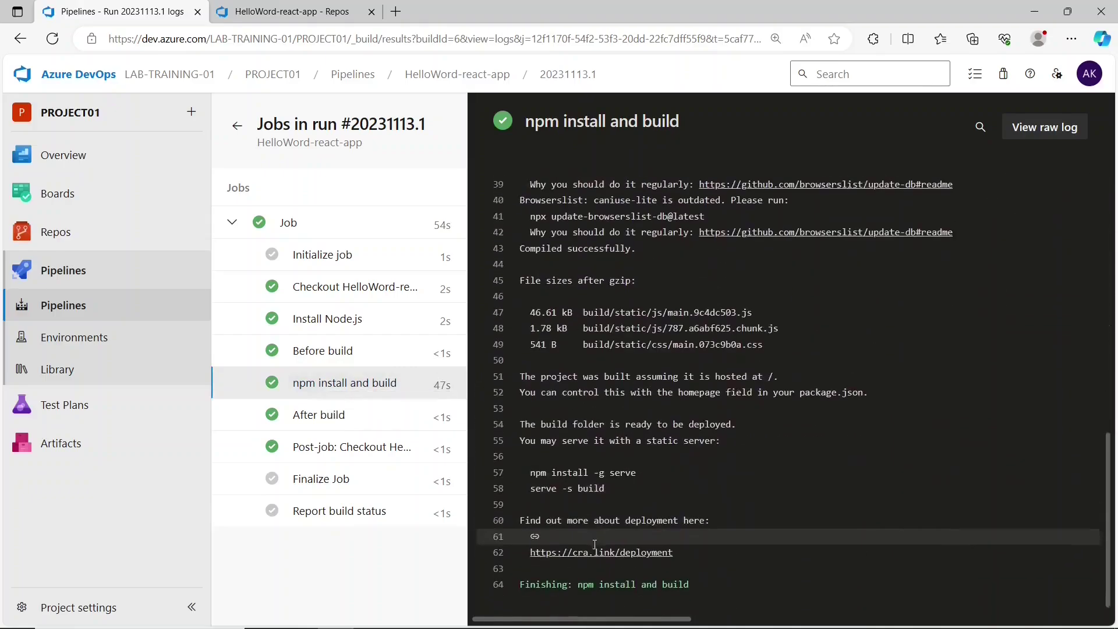
{"action": "scroll", "coordinate": [620, 469], "scroll_direction": "up", "scroll_amount": 7}
{"action": "scroll", "coordinate": [619, 470], "scroll_direction": "up", "scroll_amount": 3}
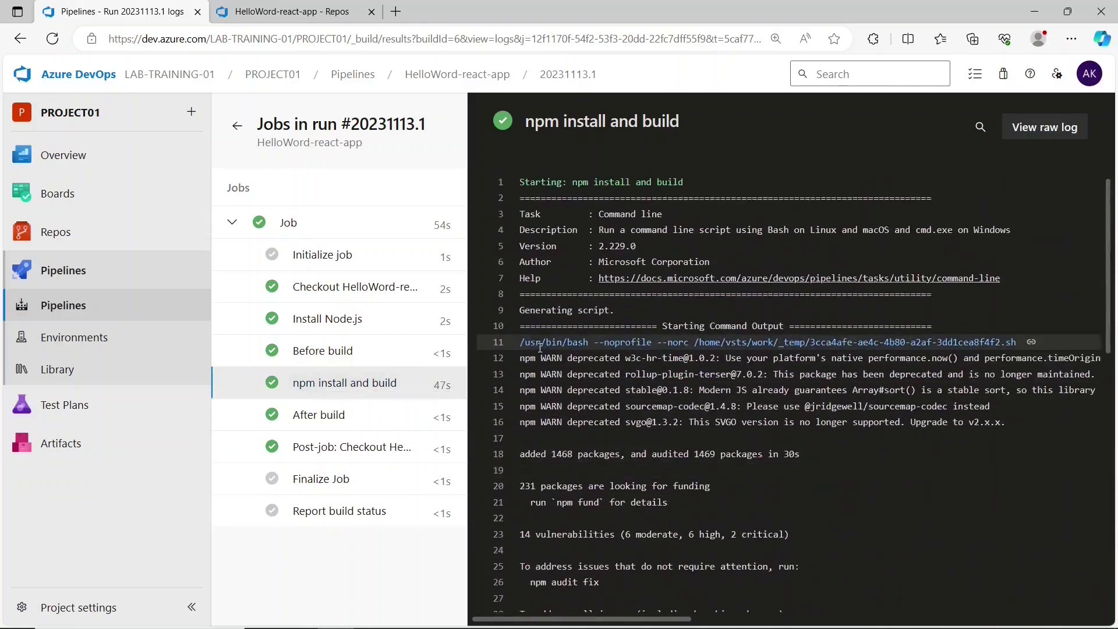
{"action": "left_click", "coordinate": [334, 420]}
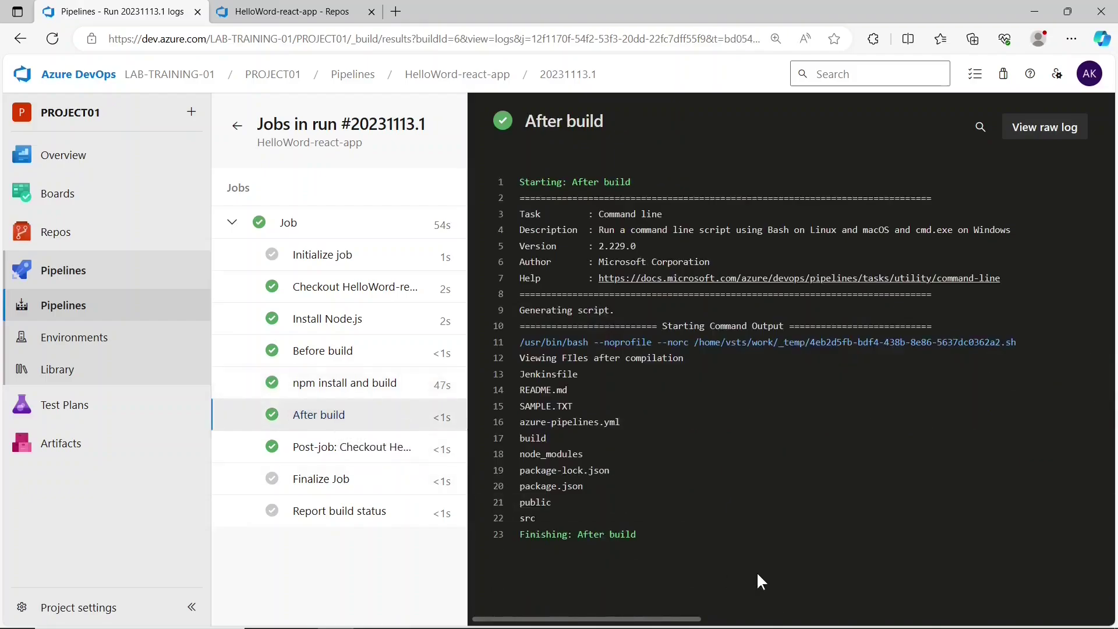
{"action": "mouse_move", "coordinate": [522, 455]}
{"action": "left_mouse_down"}
{"action": "mouse_move", "coordinate": [584, 455]}
{"action": "mouse_move", "coordinate": [521, 438]}
{"action": "left_mouse_up"}
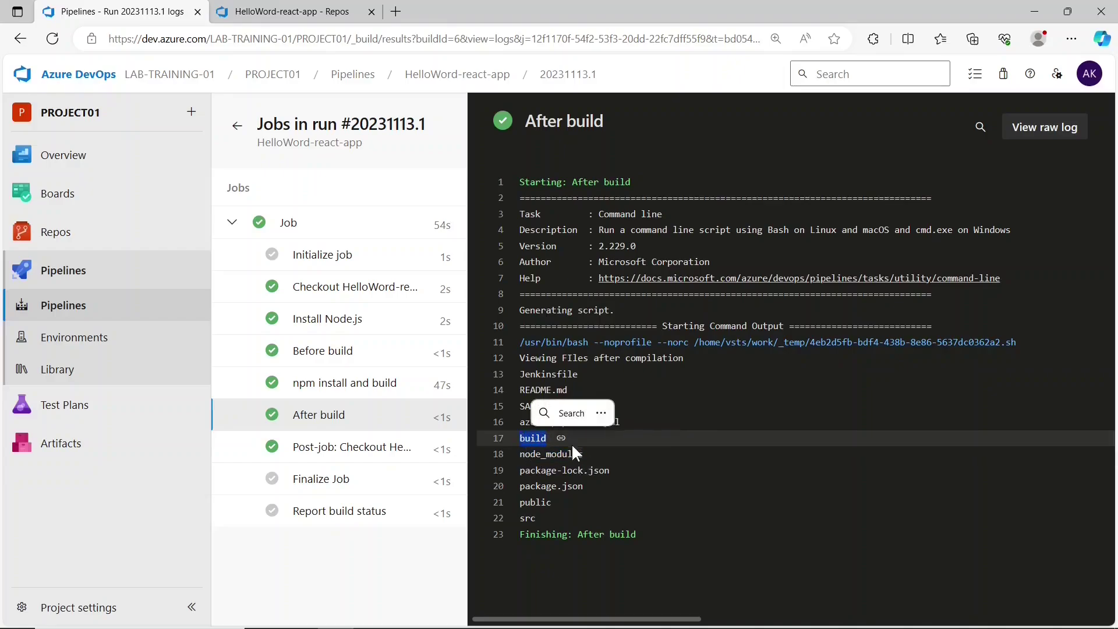
{"action": "left_click", "coordinate": [545, 446]}
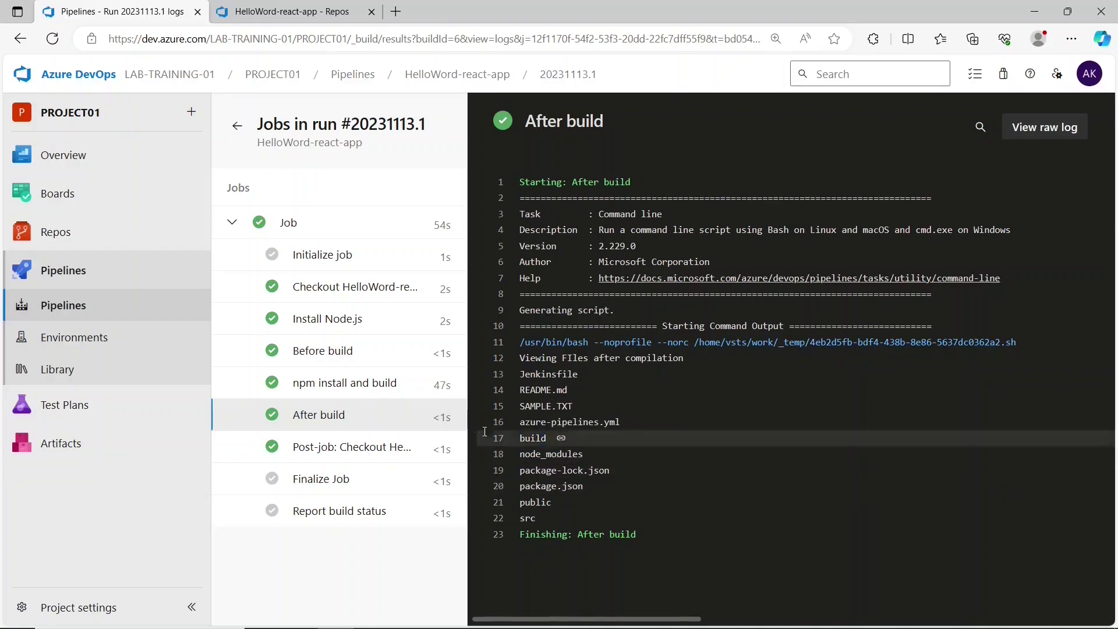
- Compare Before build with After build, noting the new node_modules and build entries
{"action": "left_click", "coordinate": [352, 353]}
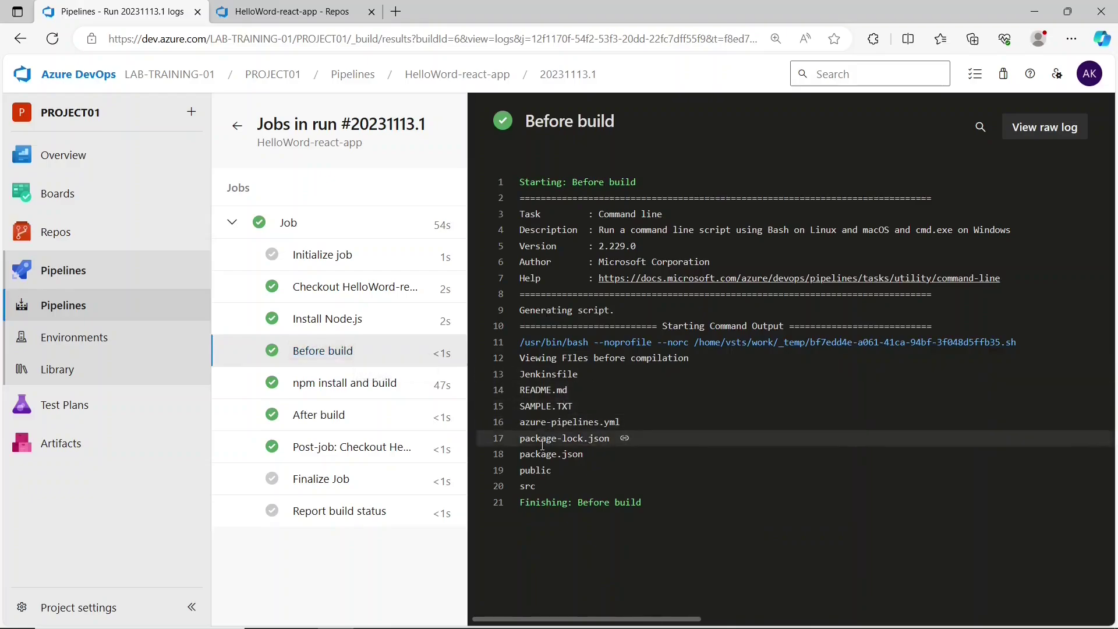
{"action": "left_click", "coordinate": [402, 423]}
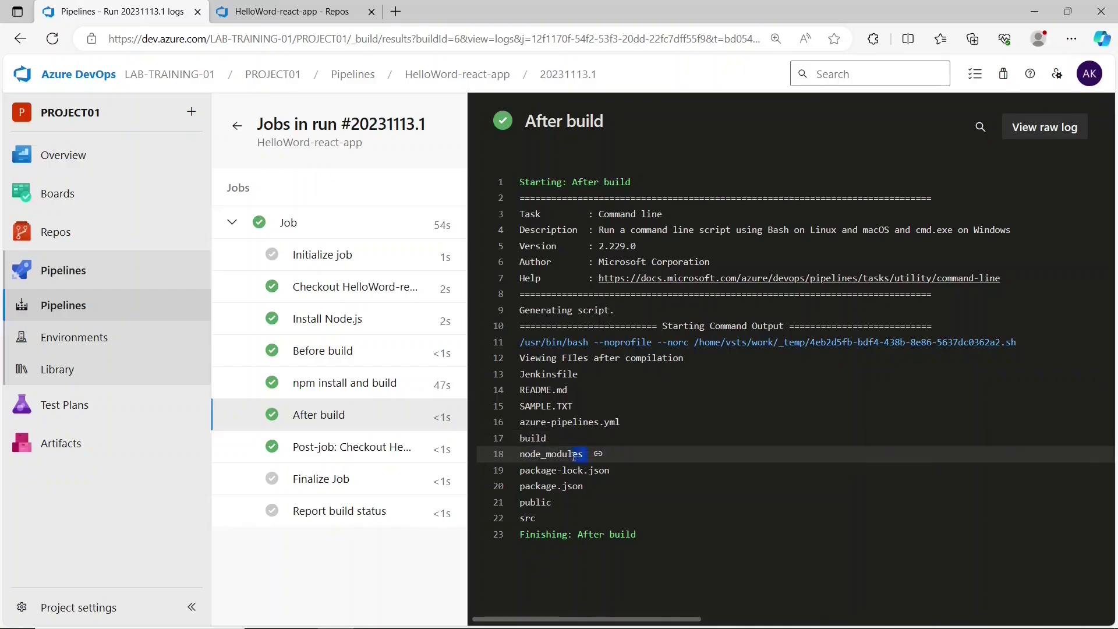
{"action": "left_click_drag", "start_coordinate": [574, 456], "coordinate": [522, 452]}
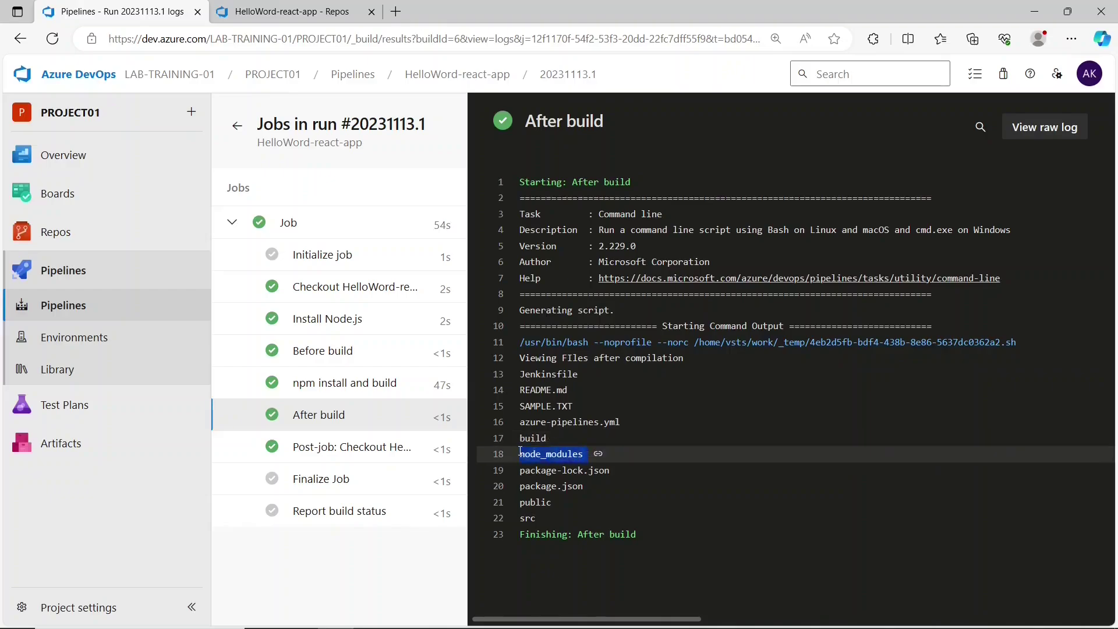
{"action": "left_click", "coordinate": [589, 454]}
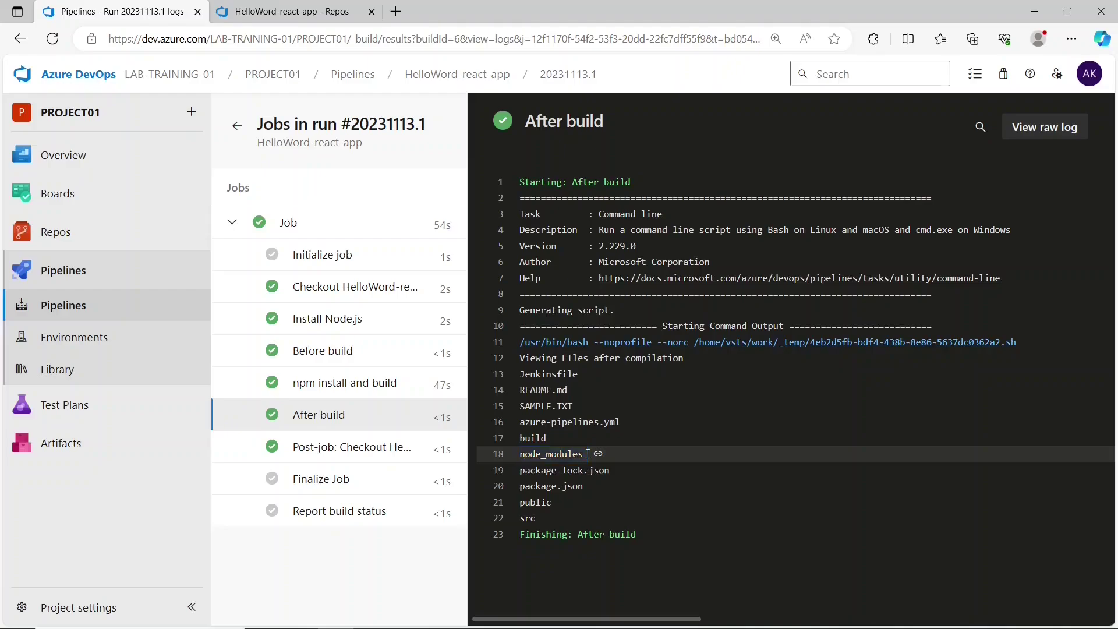
{"action": "left_click_drag", "start_coordinate": [588, 453], "coordinate": [530, 451]}
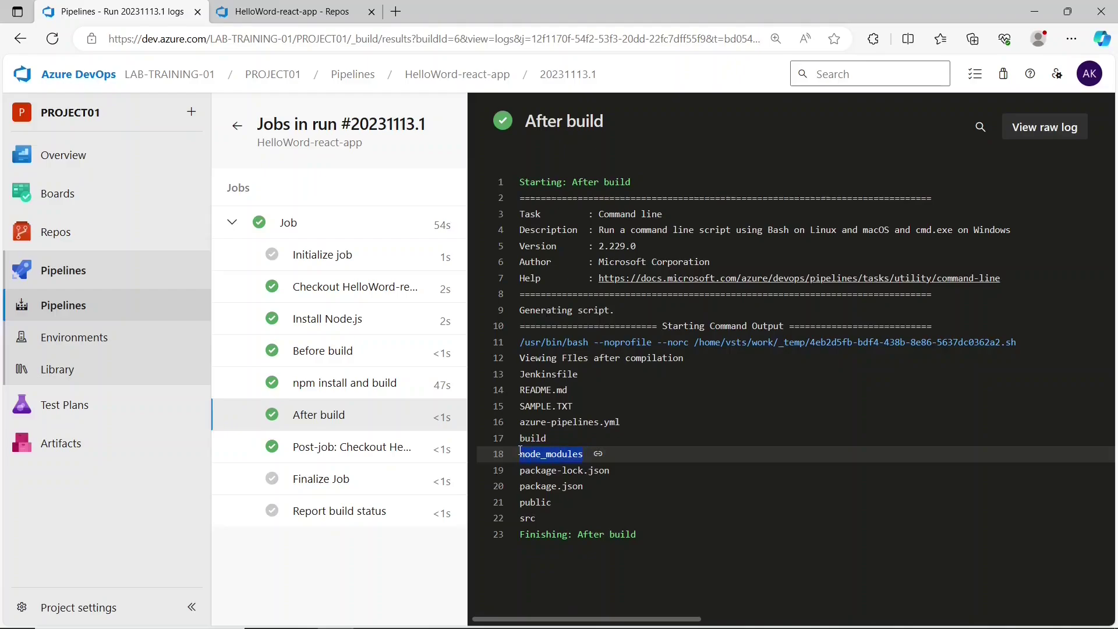
{"action": "left_click", "coordinate": [555, 438]}
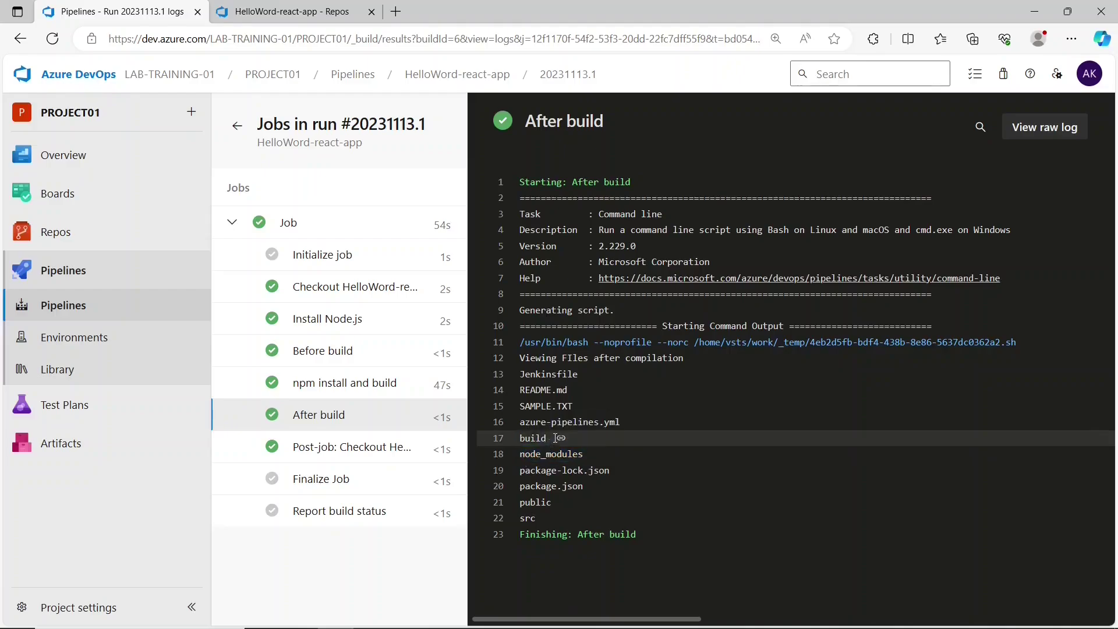
{"action": "left_click_drag", "start_coordinate": [548, 440], "coordinate": [529, 438]}
{"action": "left_click", "coordinate": [537, 442]}
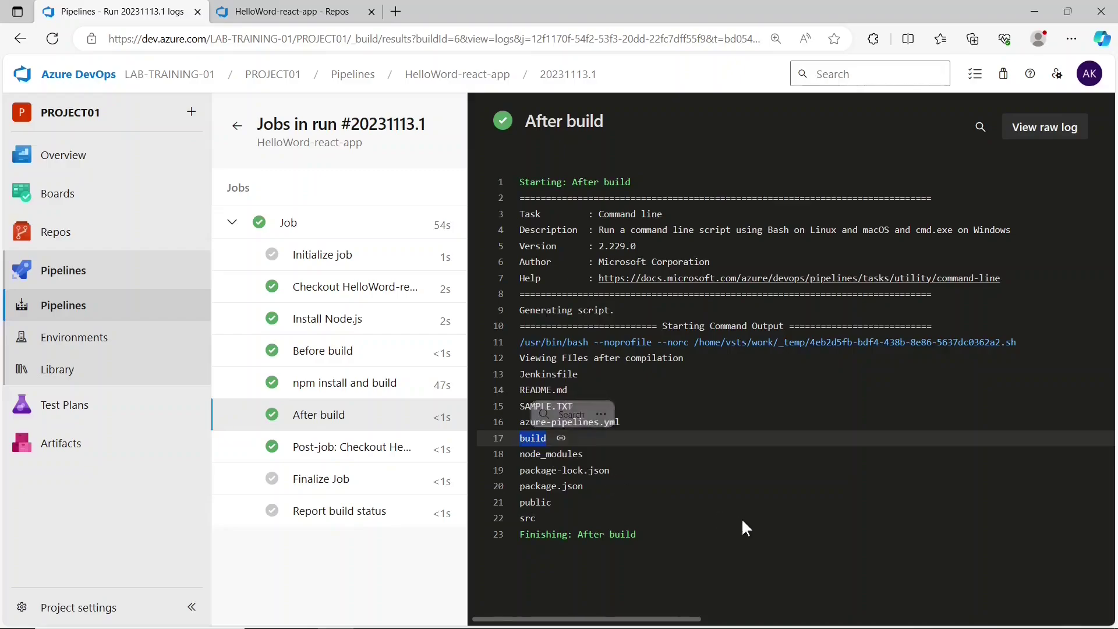
{"action": "left_click", "coordinate": [576, 496]}
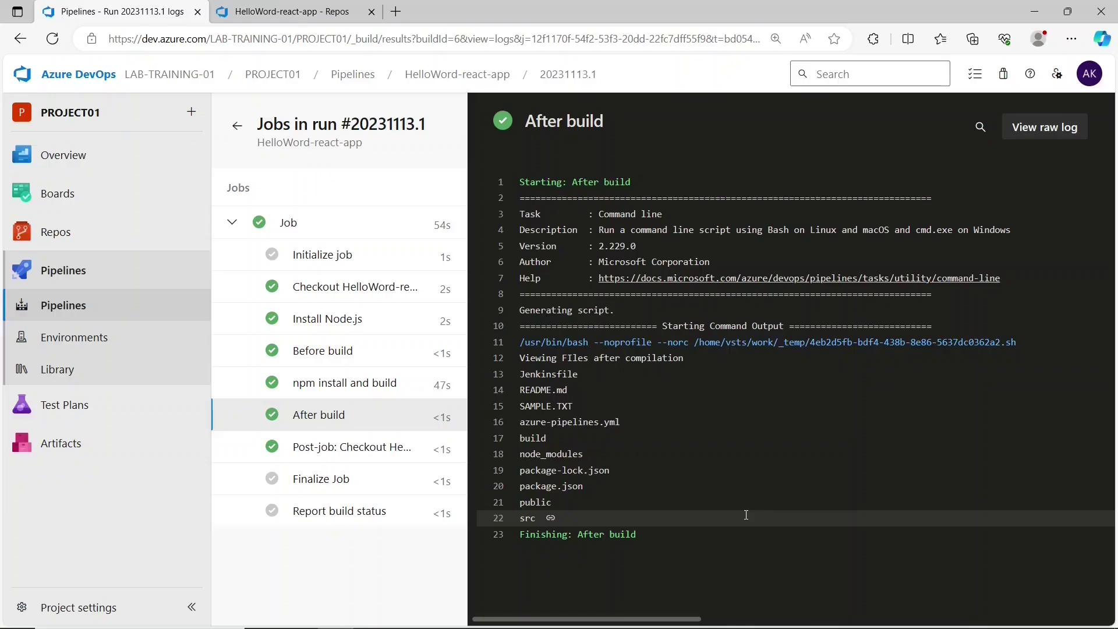
- From the Pipelines list, start a manual run of HelloWord-react-app and cancel it
{"action": "left_click", "coordinate": [100, 271]}
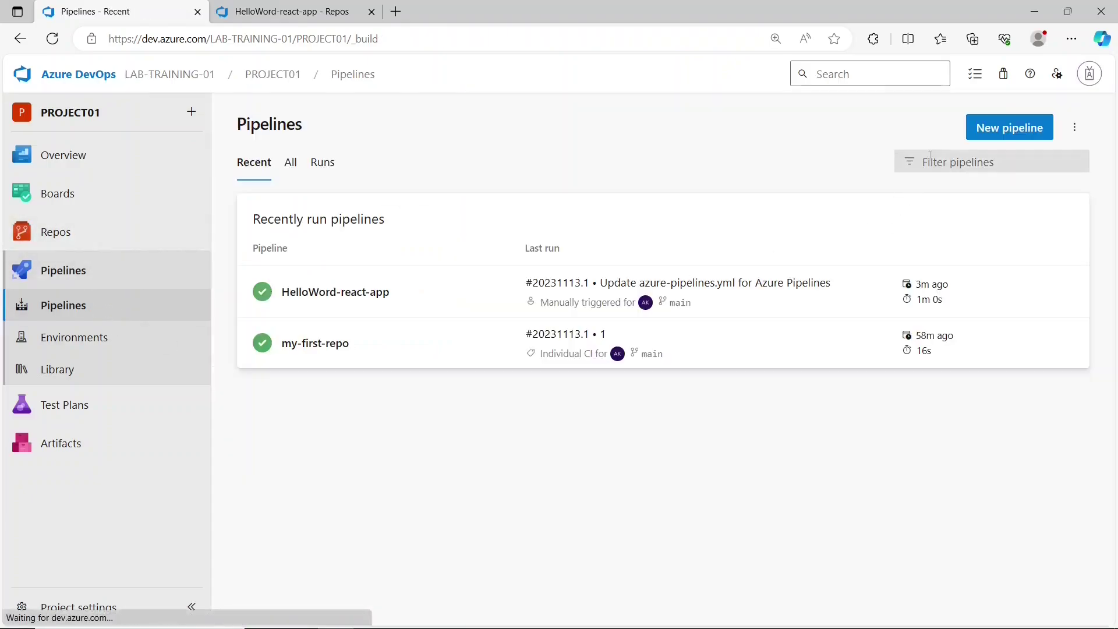
{"action": "left_click", "coordinate": [1066, 291]}
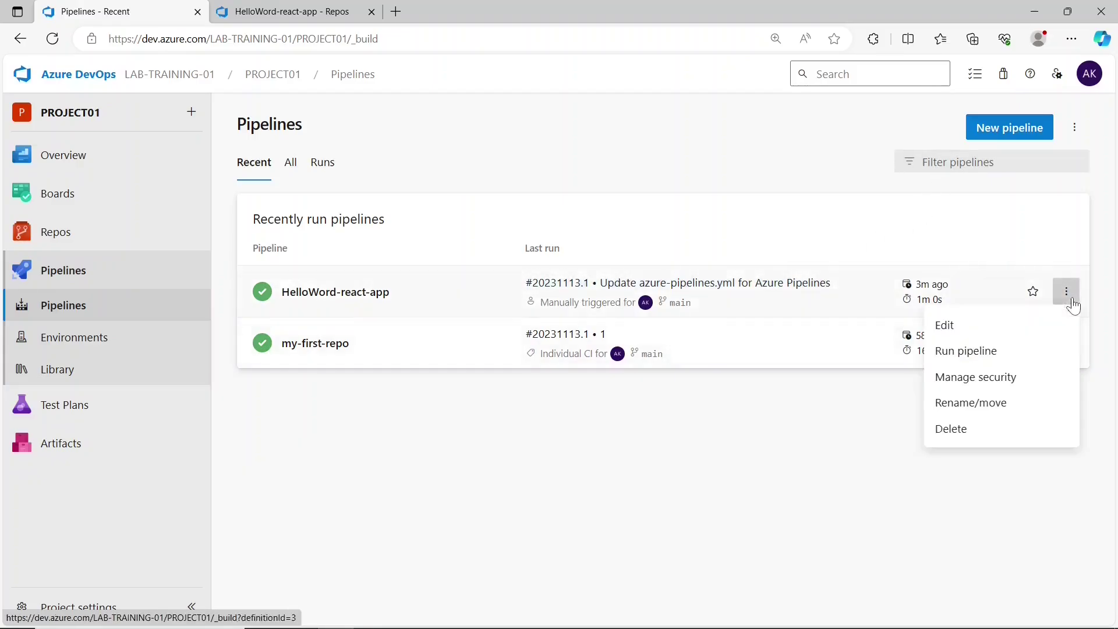
{"action": "left_click", "coordinate": [984, 352]}
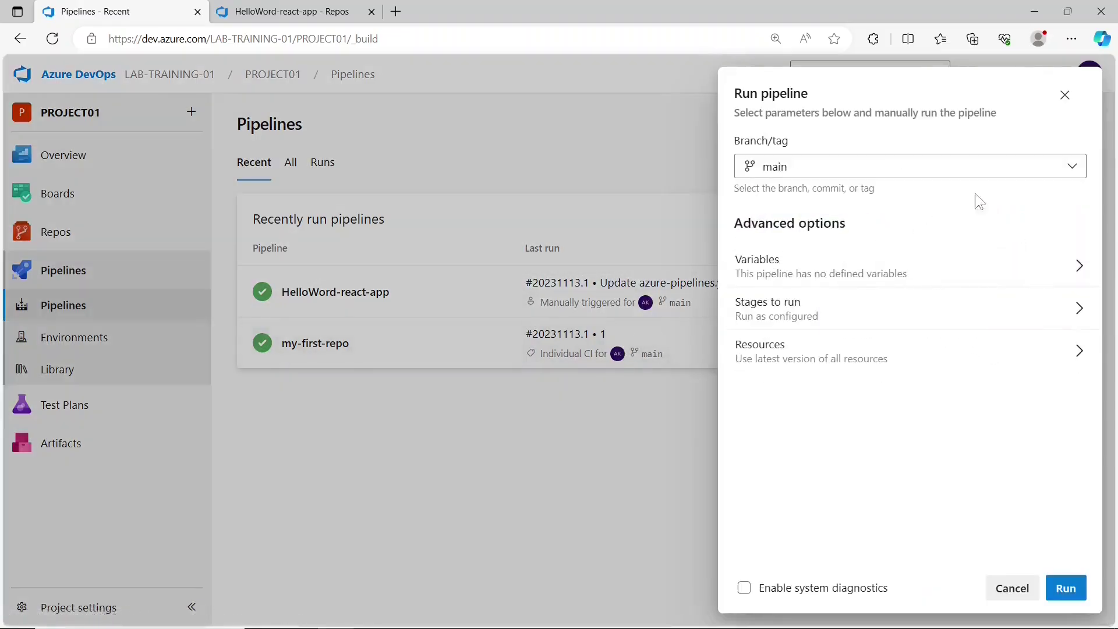
{"action": "left_click", "coordinate": [998, 583]}
- Rename the pipeline to HelloWord-react-app-pipeline and open its runs page
{"action": "left_click", "coordinate": [1067, 291]}
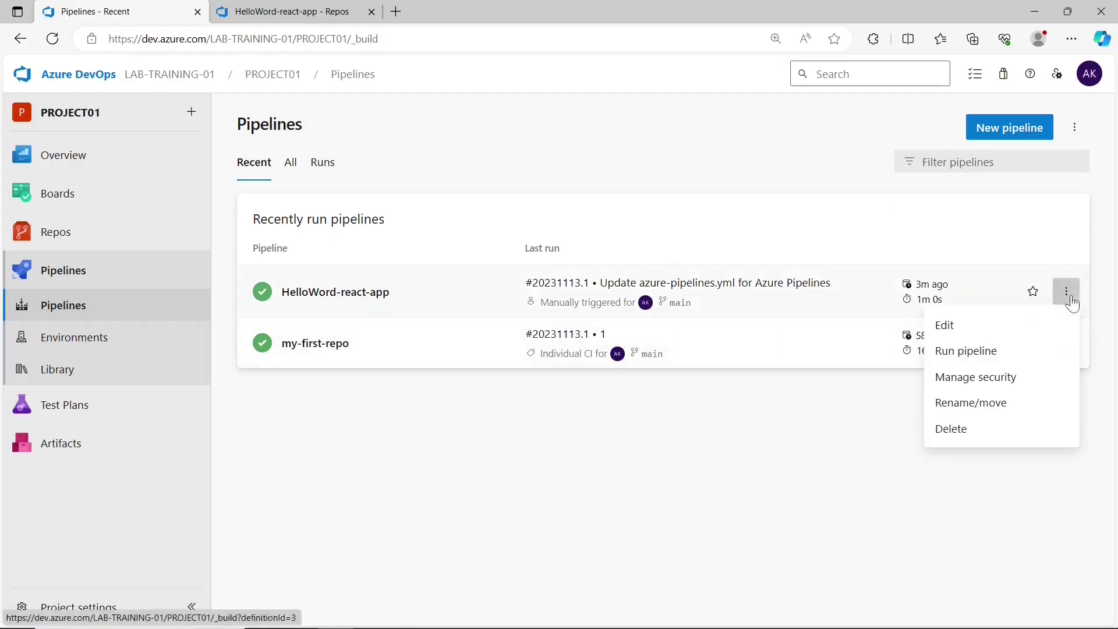
{"action": "left_click", "coordinate": [970, 404]}
{"action": "left_click", "coordinate": [554, 319]}
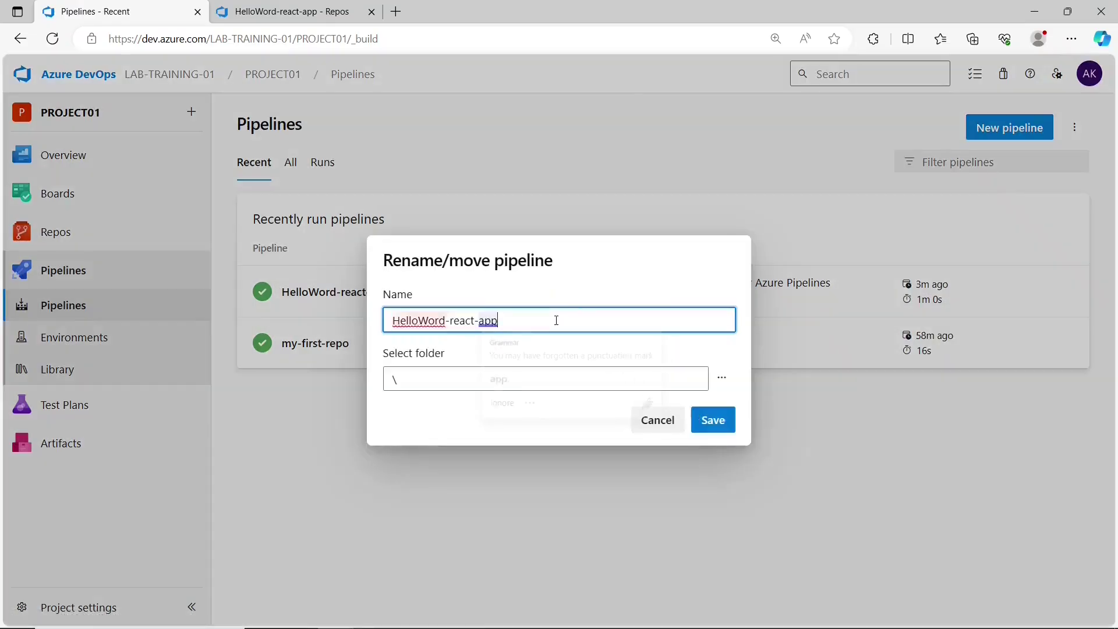
{"action": "type", "text": "-pipel"}
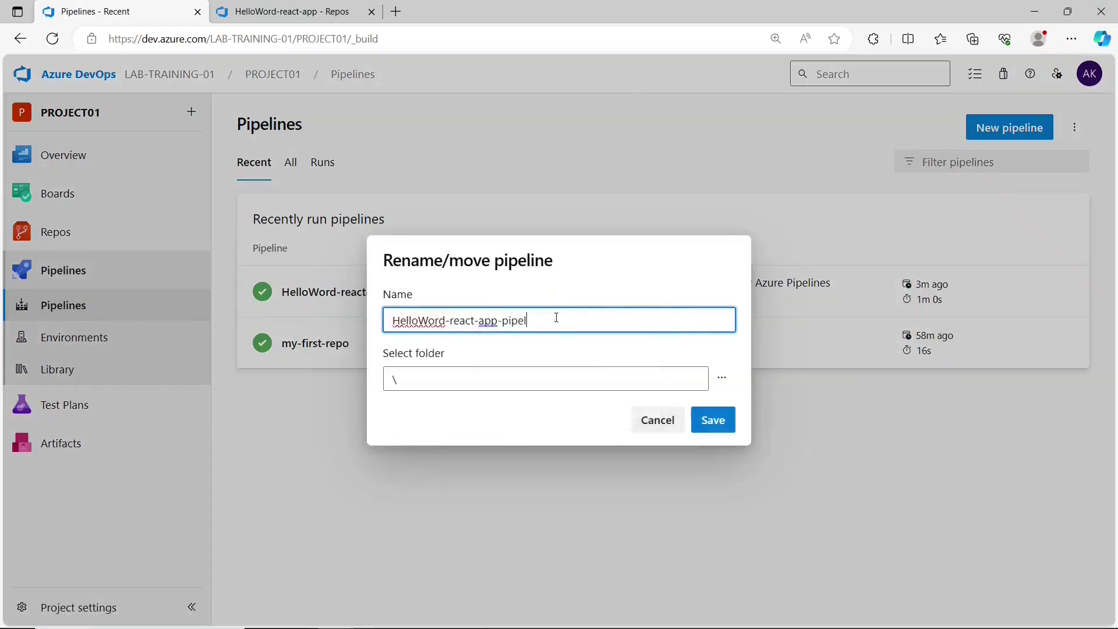
{"action": "type", "text": "ine"}
{"action": "left_click", "coordinate": [714, 420]}
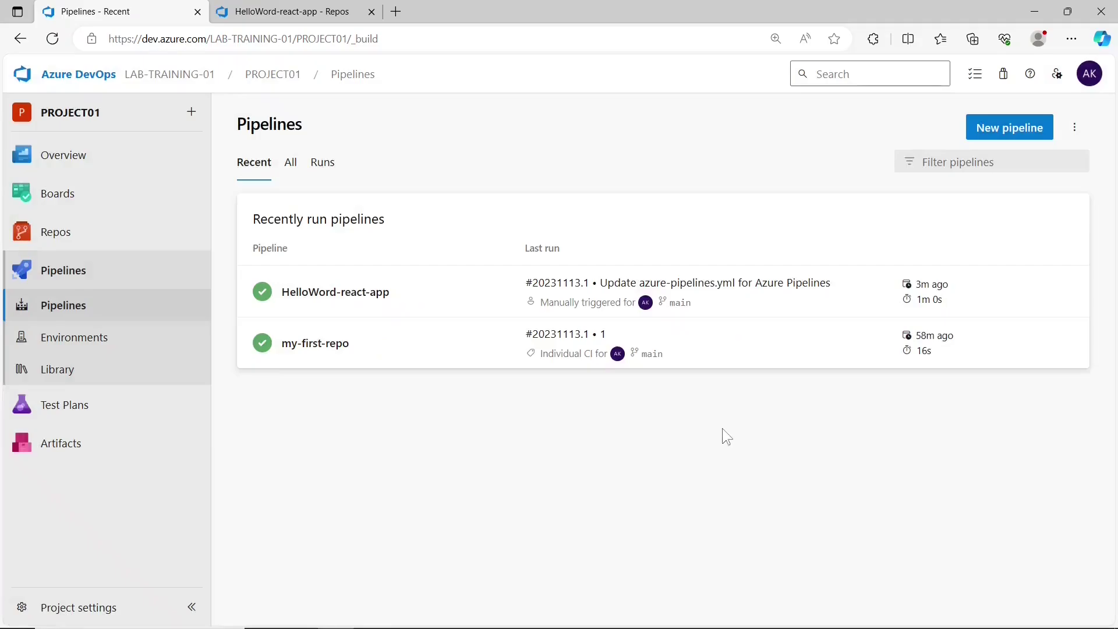
{"action": "left_click", "coordinate": [449, 290]}
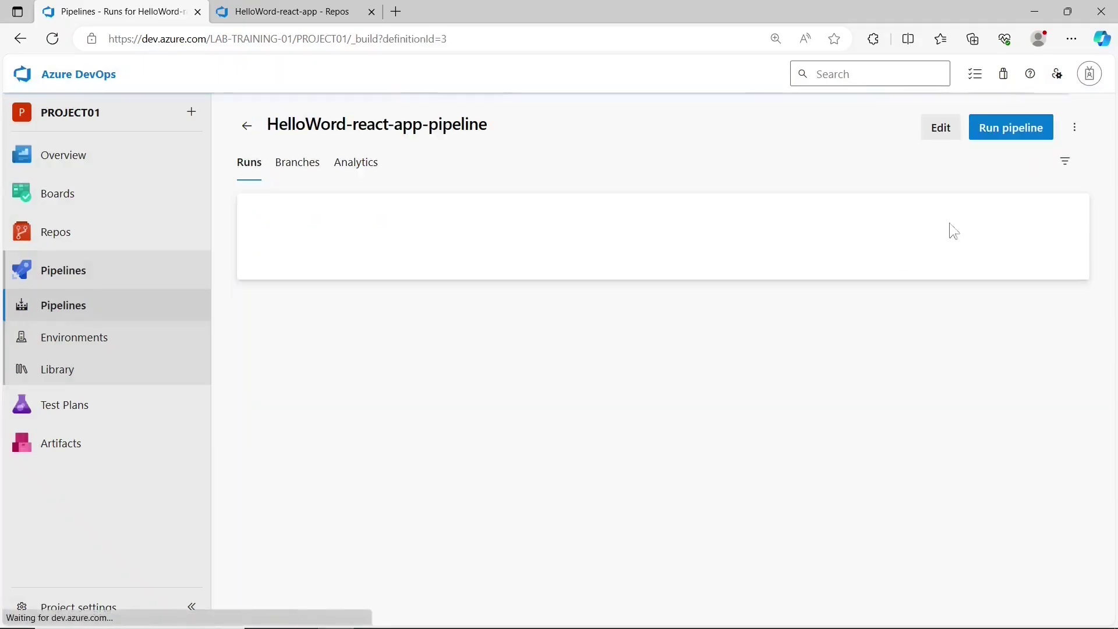
- Edit azure-pipelines.yml, add blank lines after the After build step up to line 28, and focus task search
{"action": "left_click", "coordinate": [942, 128]}
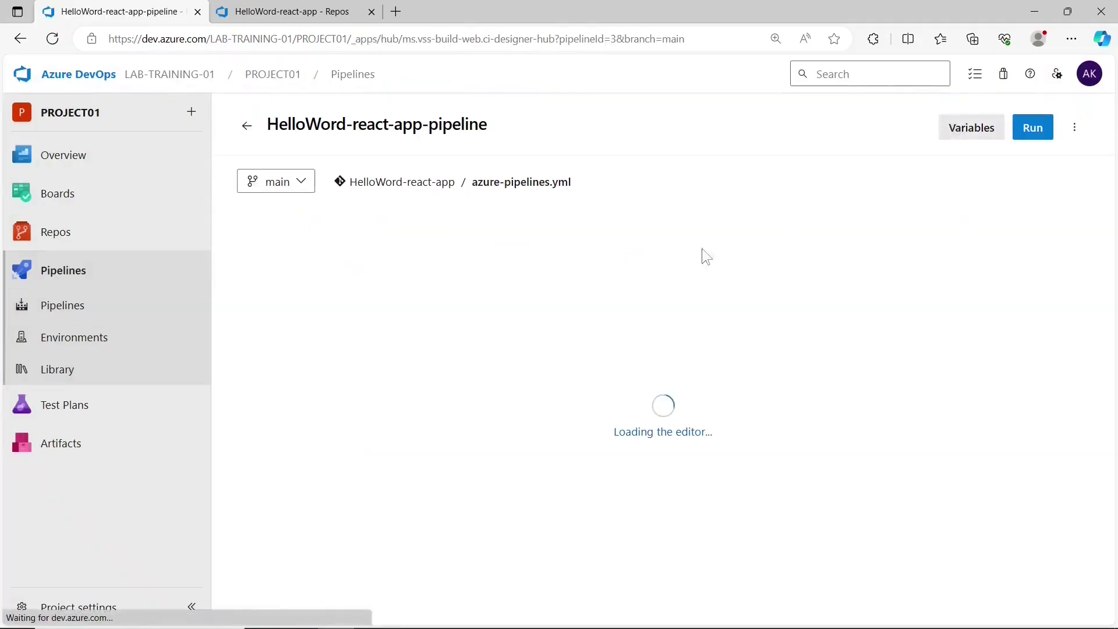
{"action": "scroll", "coordinate": [442, 448], "scroll_direction": "down", "scroll_amount": 3}
{"action": "left_click", "coordinate": [469, 466]}
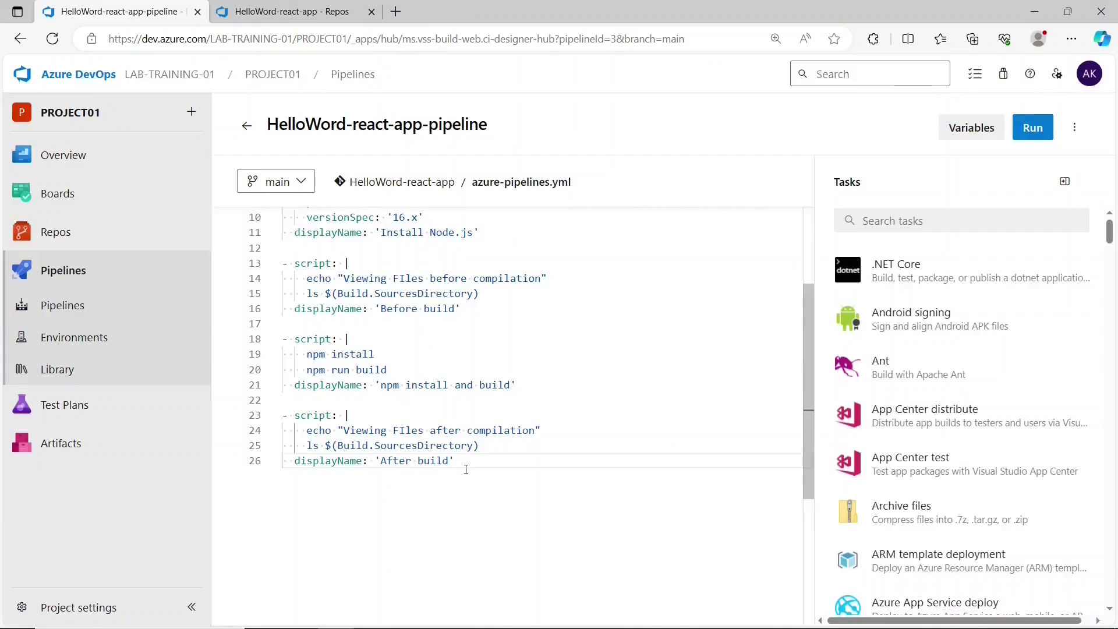
{"action": "key", "text": "Return"}
{"action": "key", "text": "Return"}
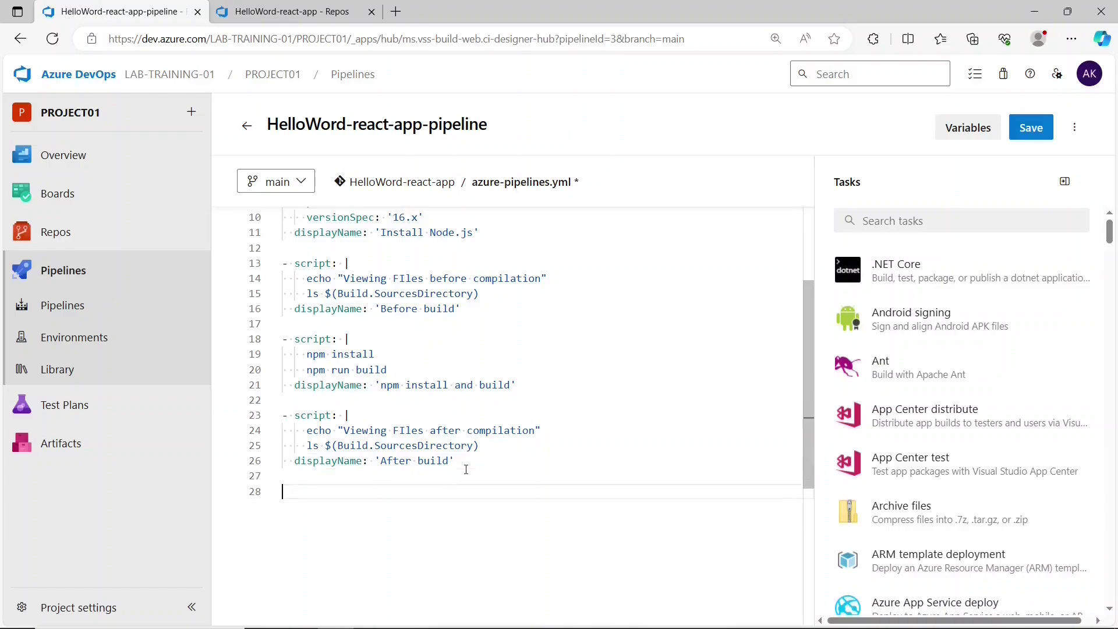
{"action": "left_click", "coordinate": [881, 224]}
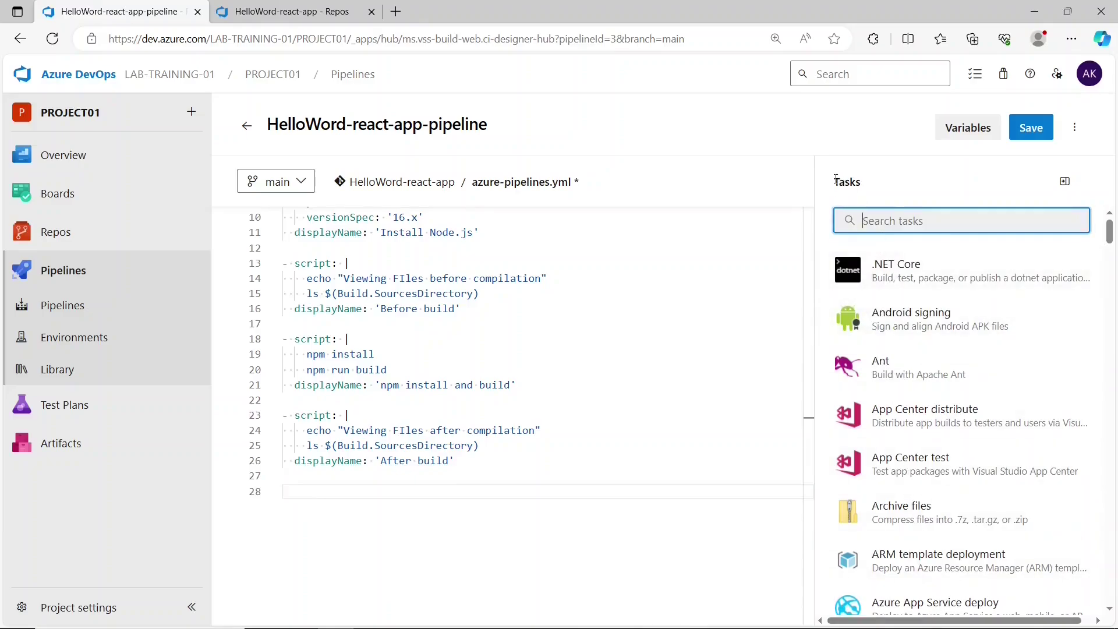
{"action": "scroll", "coordinate": [946, 382], "scroll_direction": "down", "scroll_amount": 10}
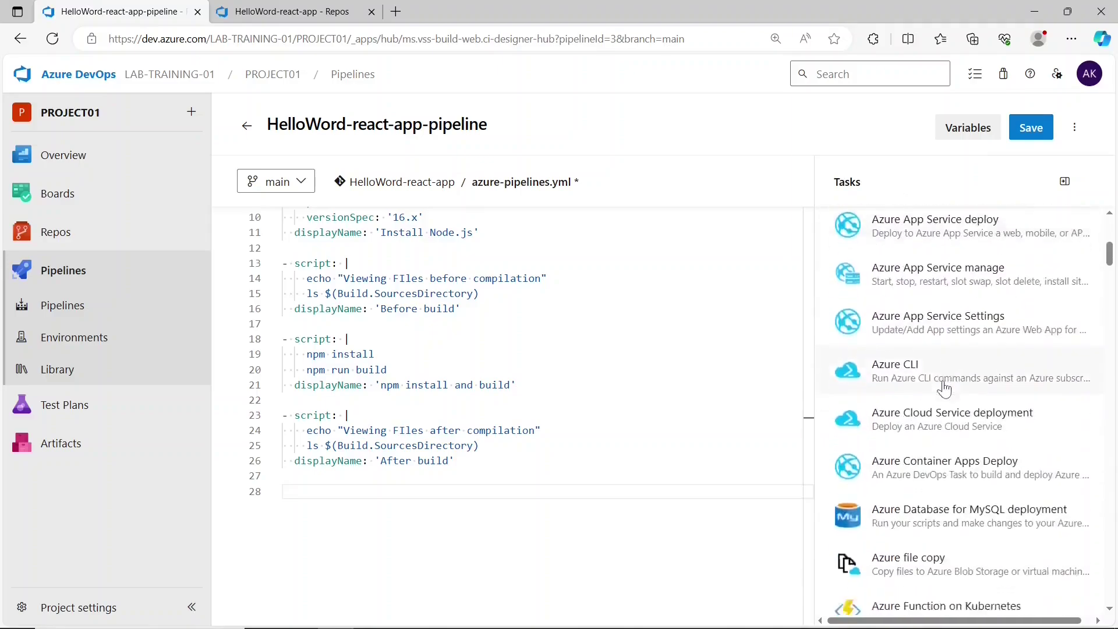
{"action": "scroll", "coordinate": [948, 350], "scroll_direction": "down", "scroll_amount": 5}
{"action": "left_click", "coordinate": [350, 482]}
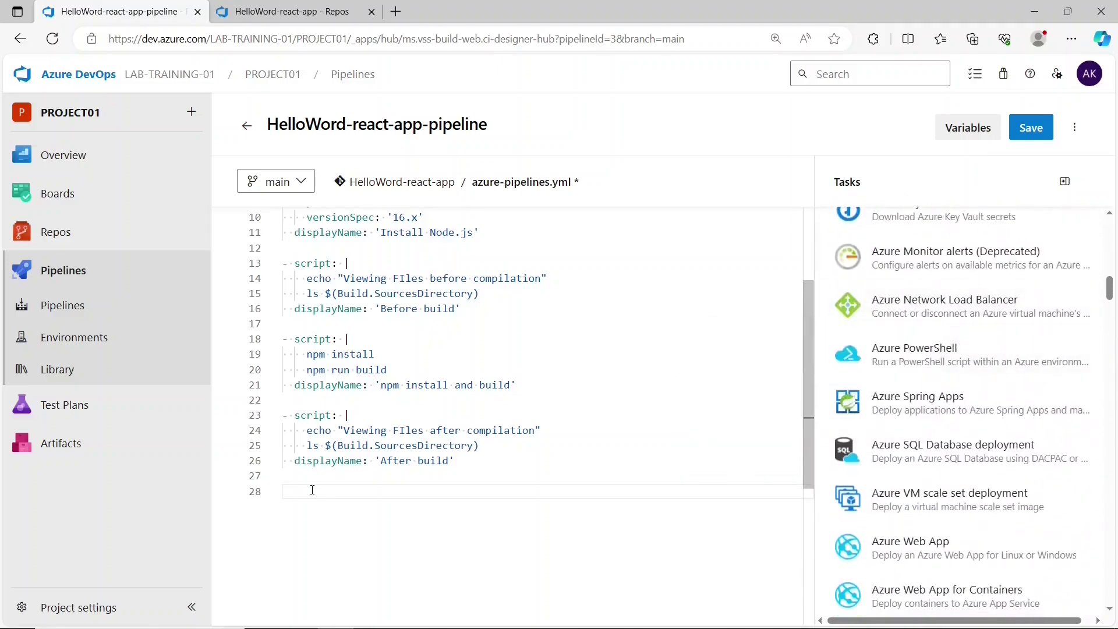
{"action": "scroll", "coordinate": [990, 250], "scroll_direction": "up", "scroll_amount": 15}
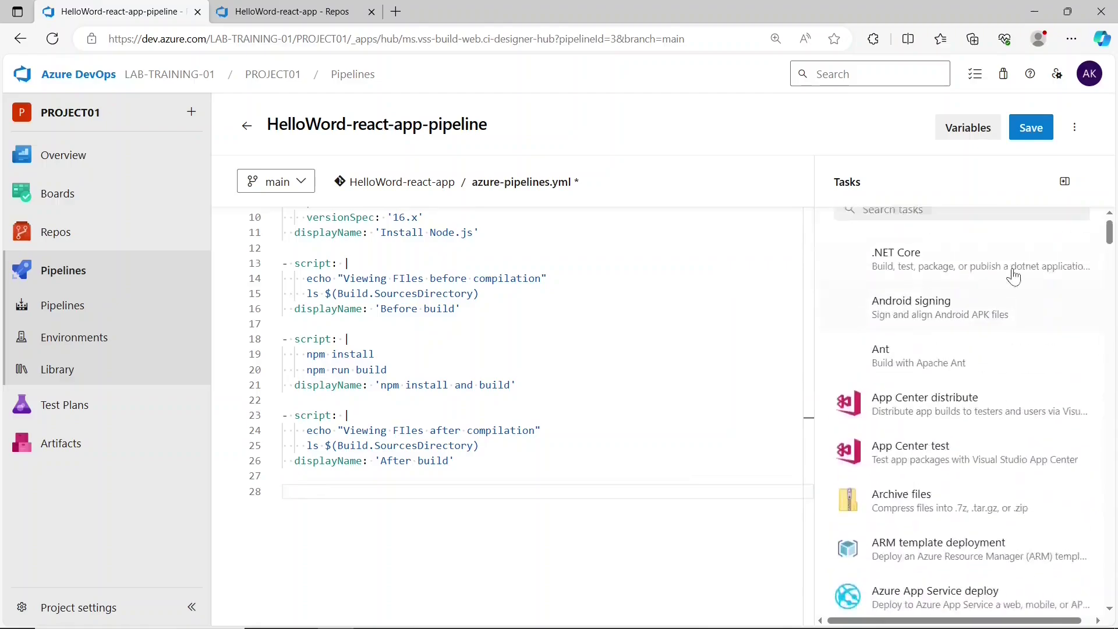
{"action": "left_click", "coordinate": [926, 222]}
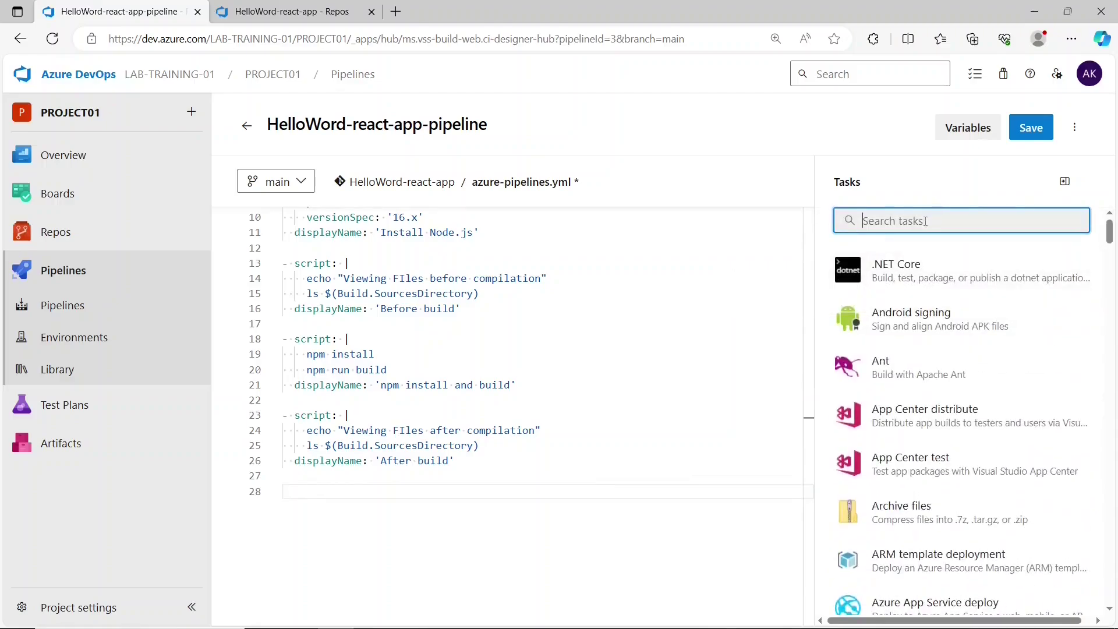
- Pick the Copy files task and set its source folder to $(Build.SourcesDirectory)/build
{"action": "type", "text": "copy fil"}
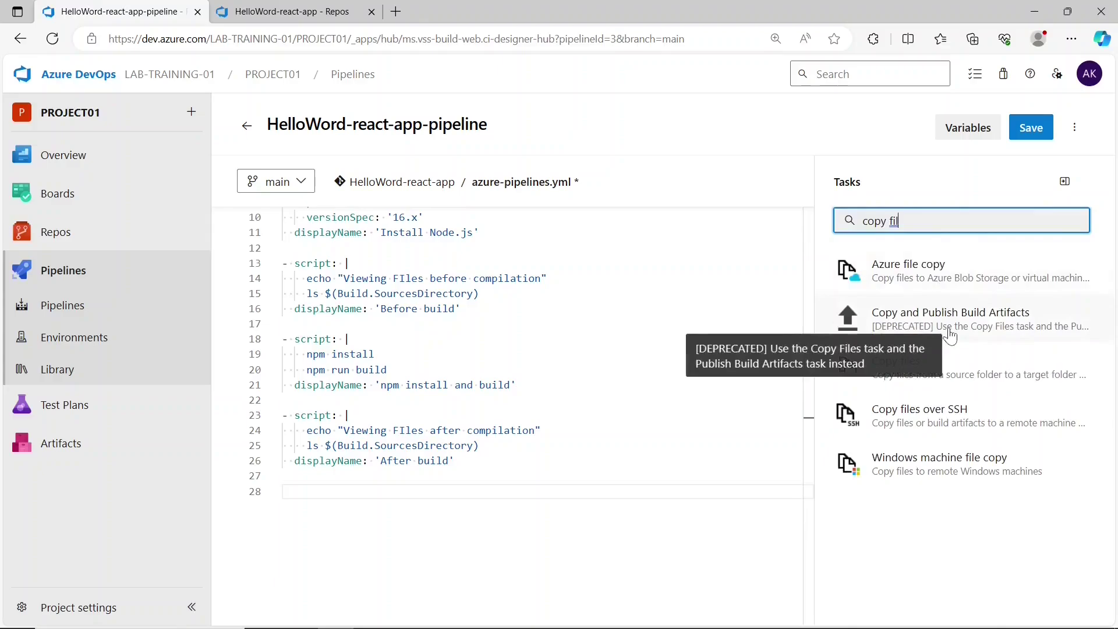
{"action": "left_click", "coordinate": [979, 373]}
{"action": "left_click", "coordinate": [933, 256]}
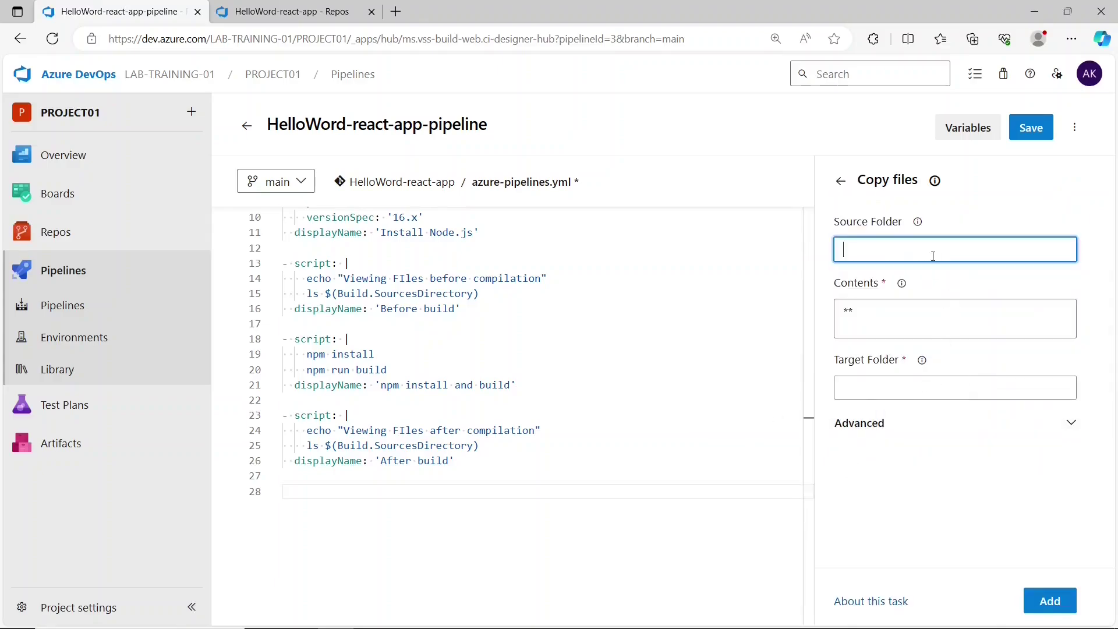
{"action": "mouse_move", "coordinate": [326, 445]}
{"action": "left_mouse_down"}
{"action": "mouse_move", "coordinate": [470, 445]}
{"action": "mouse_move", "coordinate": [323, 445]}
{"action": "left_mouse_up"}
{"action": "key", "text": "ctrl+c"}
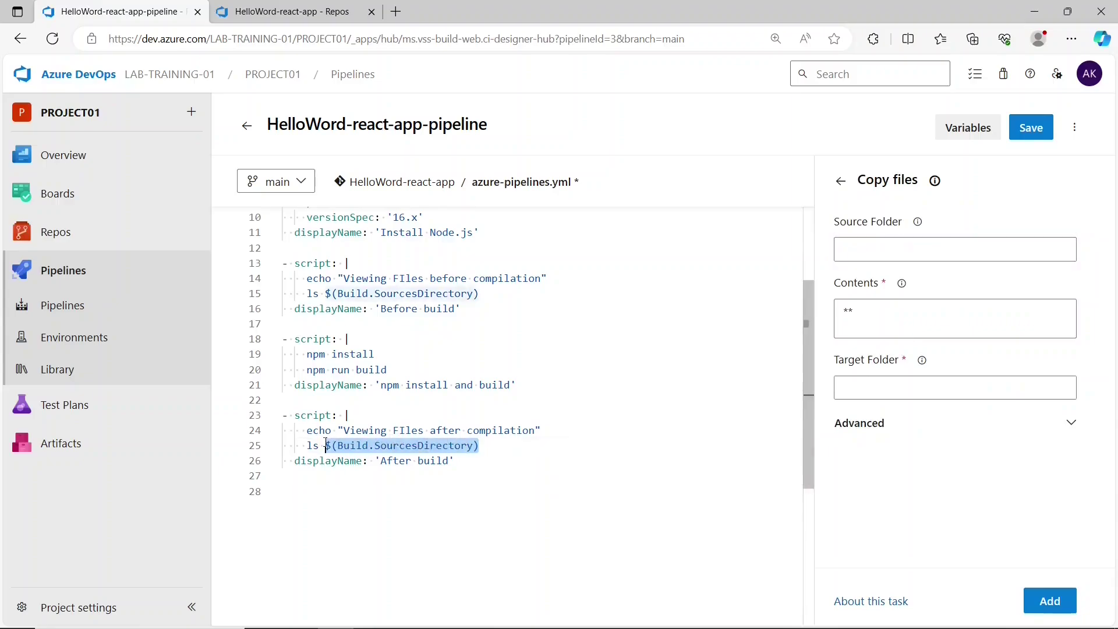
{"action": "left_click", "coordinate": [940, 252]}
{"action": "key", "text": "ctrl+v"}
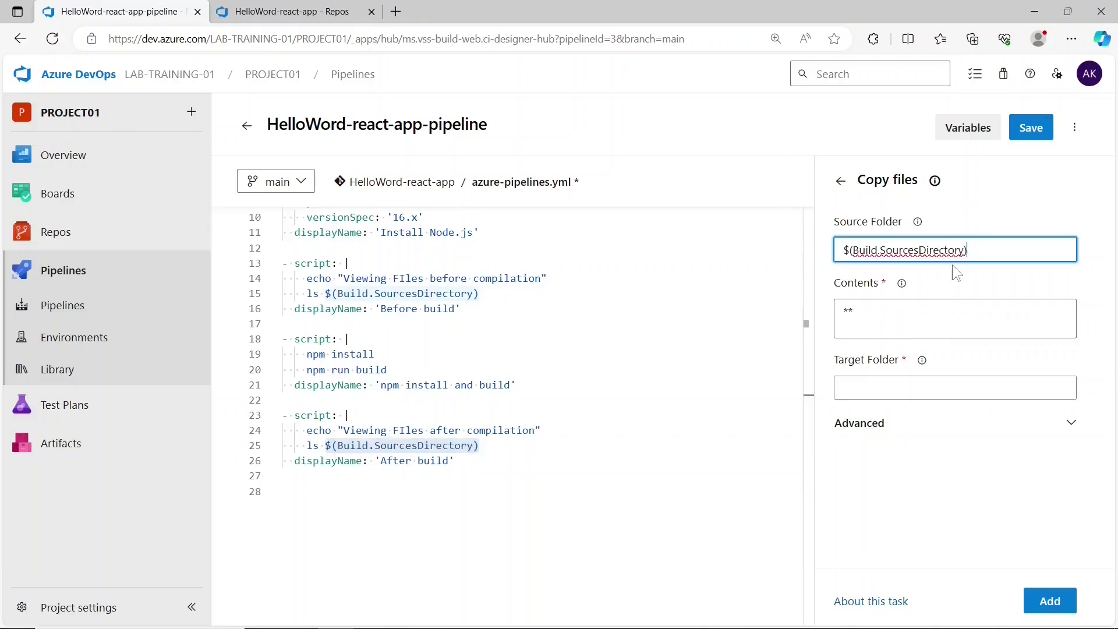
{"action": "type", "text": "/build"}
- Set target folder $(Build.ArtifactStagingDirectory) and insert the CopyFiles@2 step at line 28
{"action": "left_click", "coordinate": [894, 328]}
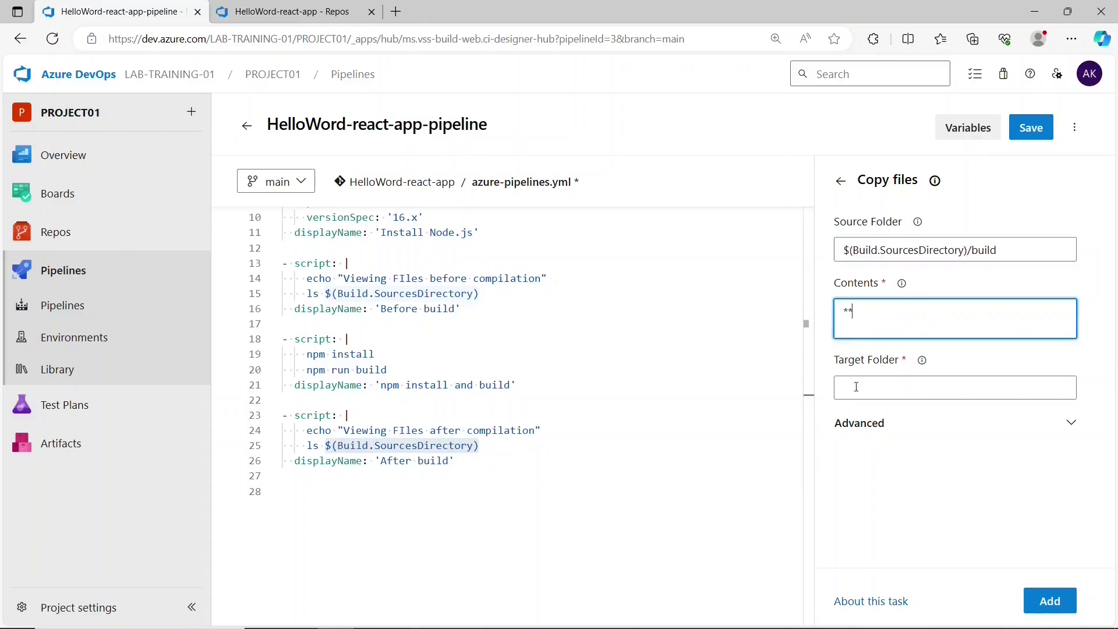
{"action": "left_click", "coordinate": [884, 389]}
{"action": "type", "text": "$"}
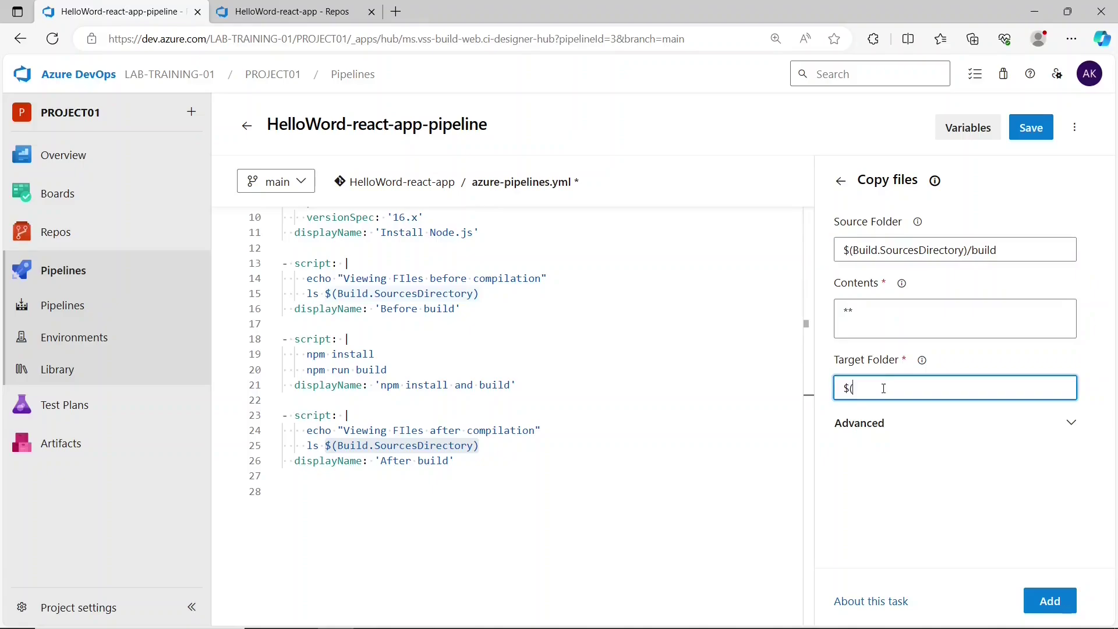
{"action": "type", "text": "(Build.ArtifactStagingDriectory"}
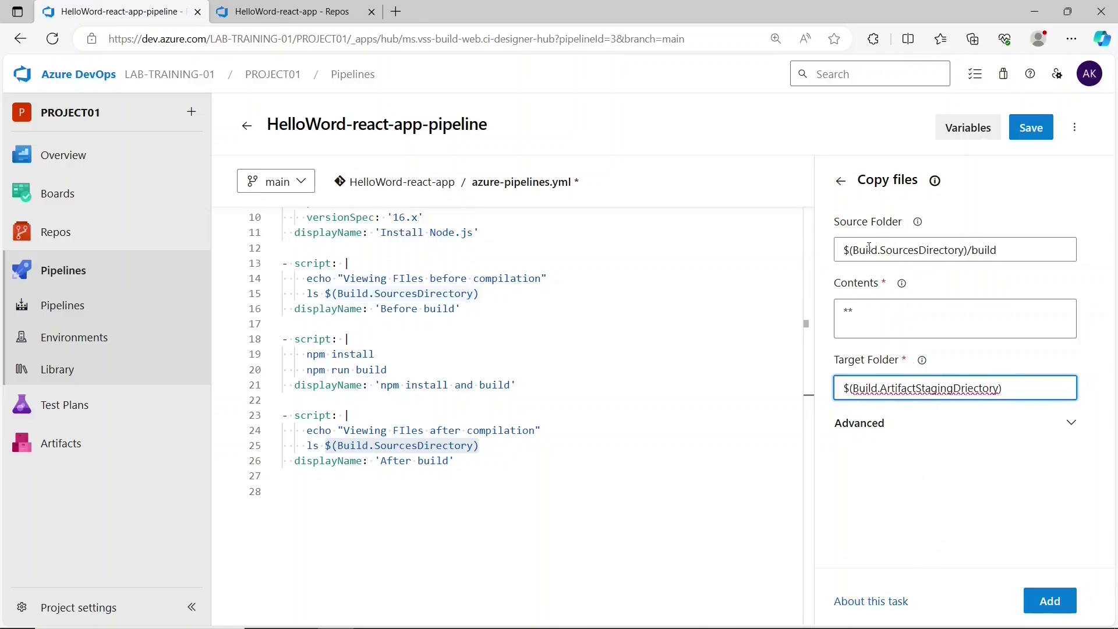
{"action": "left_click_drag", "start_coordinate": [857, 180], "coordinate": [909, 183]}
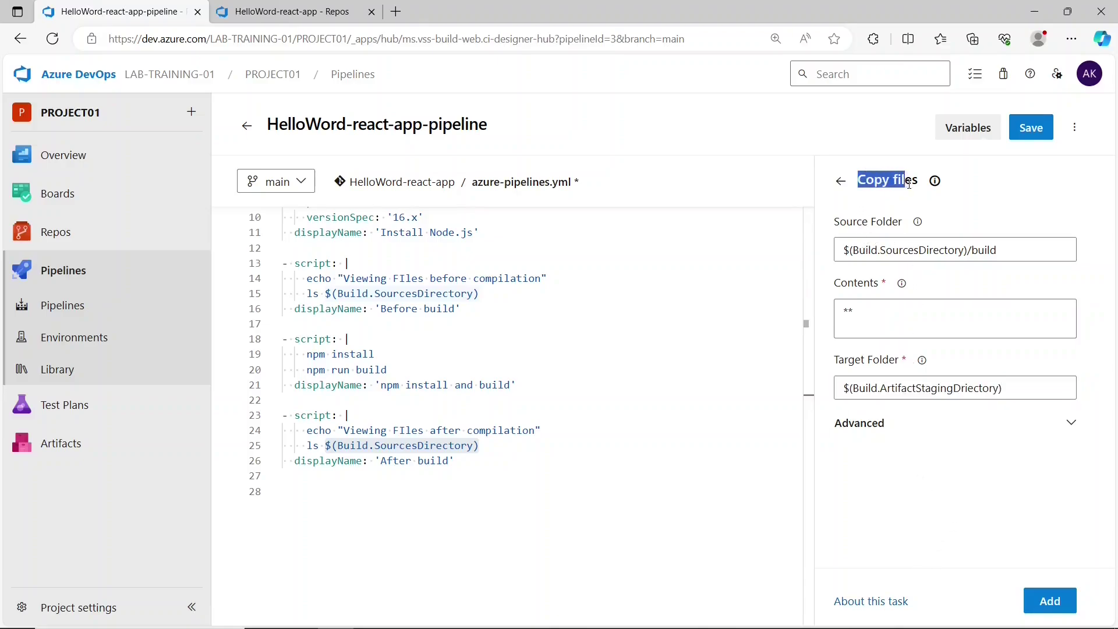
{"action": "left_click", "coordinate": [332, 510]}
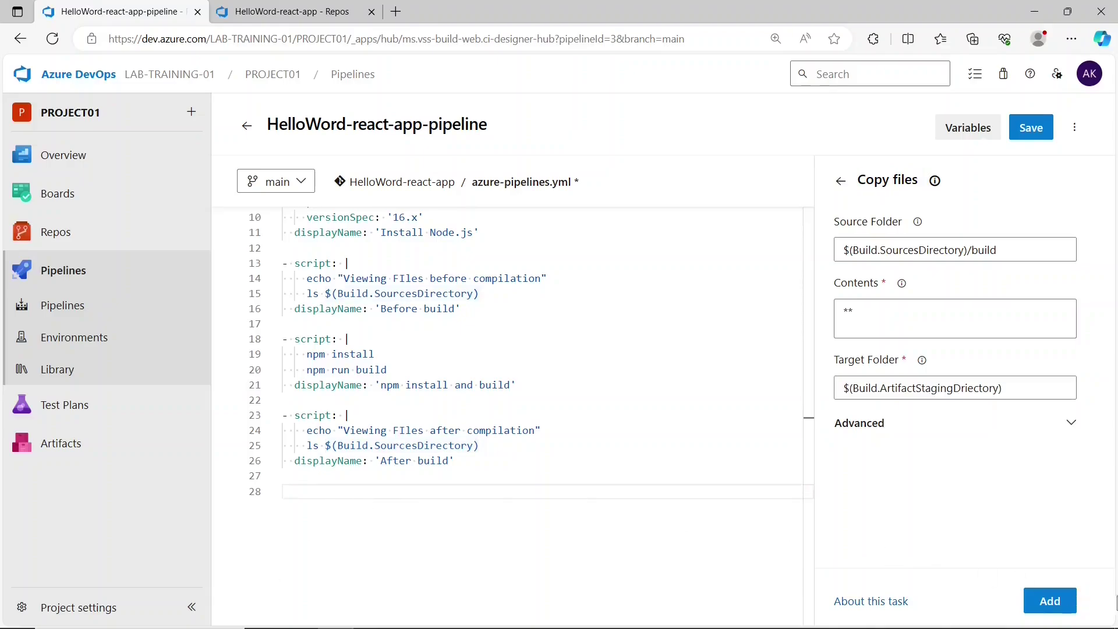
{"action": "left_click", "coordinate": [1050, 601]}
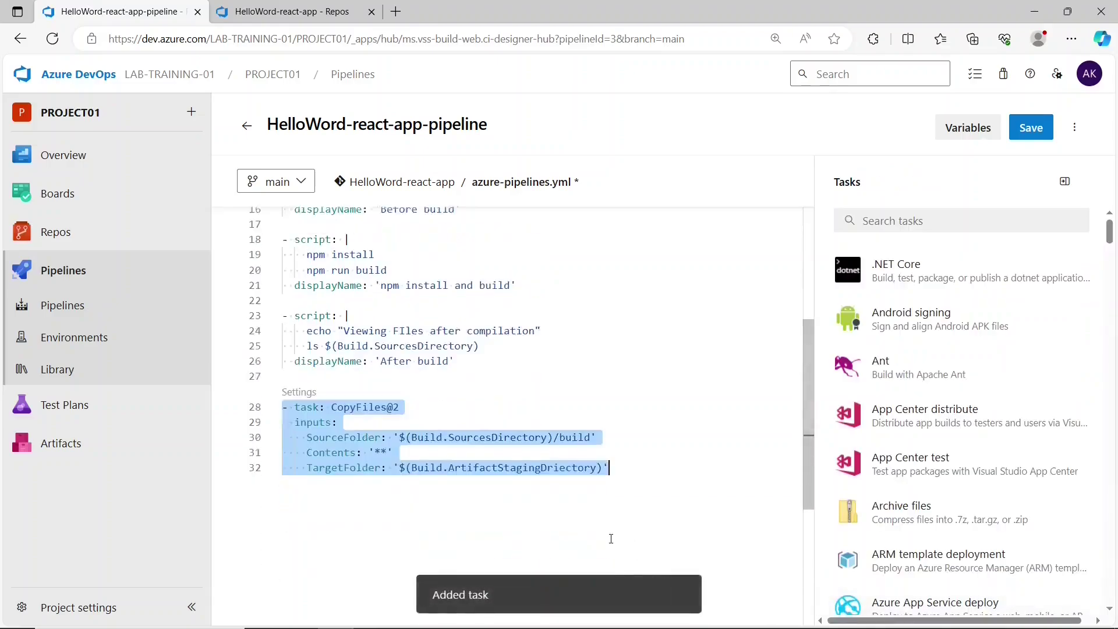
- Review the CopyFiles@2 task's SourceFolder, Contents and TargetFolder inputs
{"action": "left_click", "coordinate": [611, 539]}
{"action": "mouse_move", "coordinate": [309, 415]}
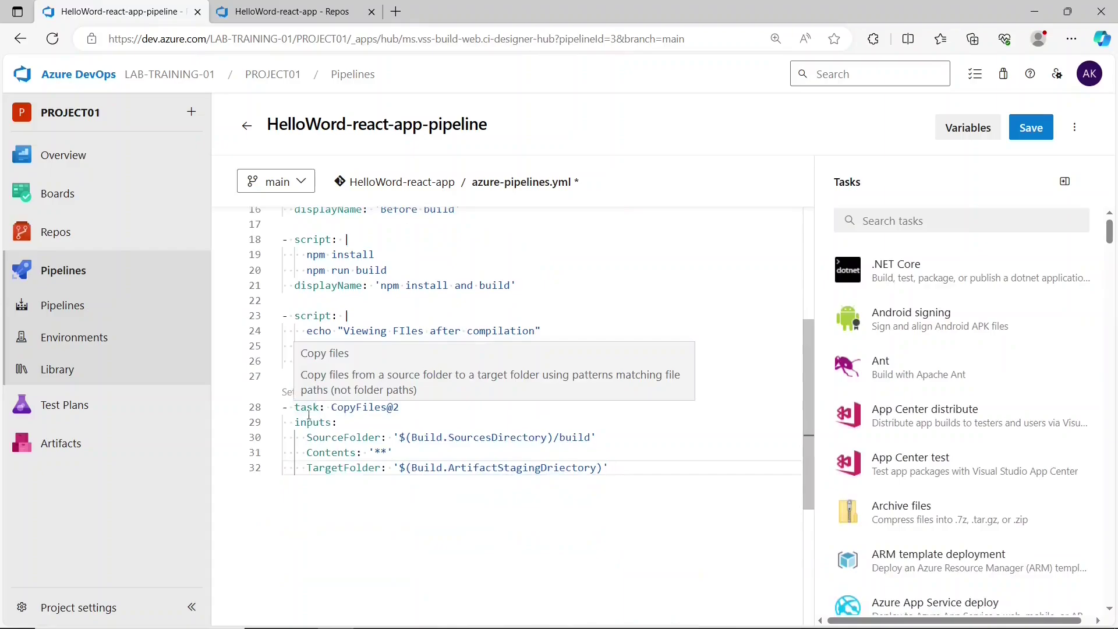
{"action": "left_click_drag", "start_coordinate": [333, 409], "coordinate": [591, 438]}
{"action": "left_click", "coordinate": [382, 446]}
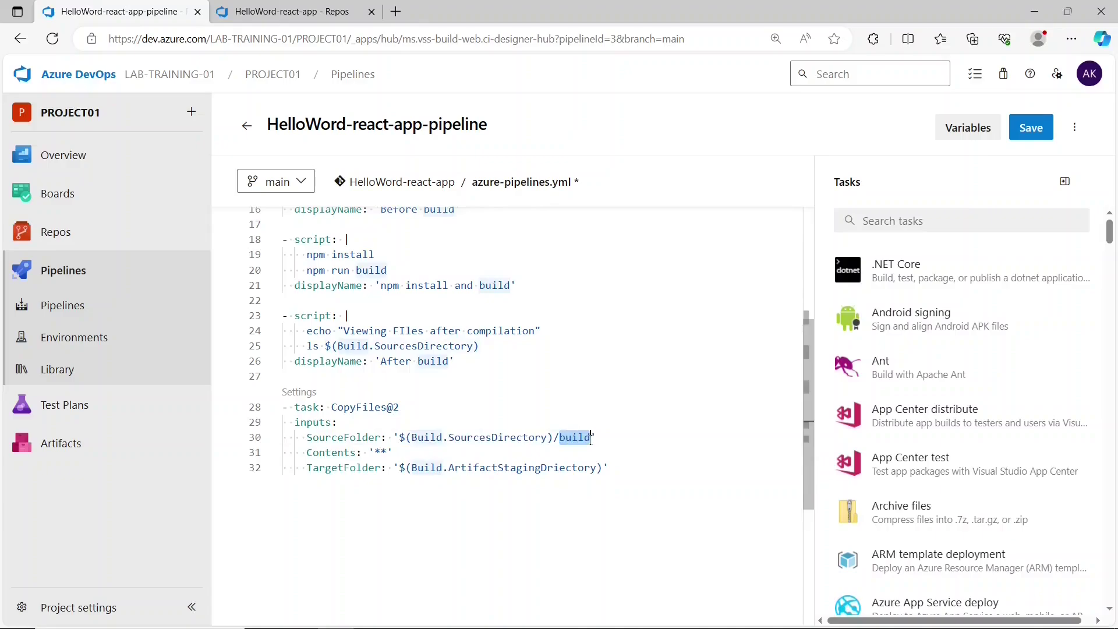
{"action": "left_click", "coordinate": [591, 438]}
{"action": "left_click_drag", "start_coordinate": [393, 453], "coordinate": [604, 470]}
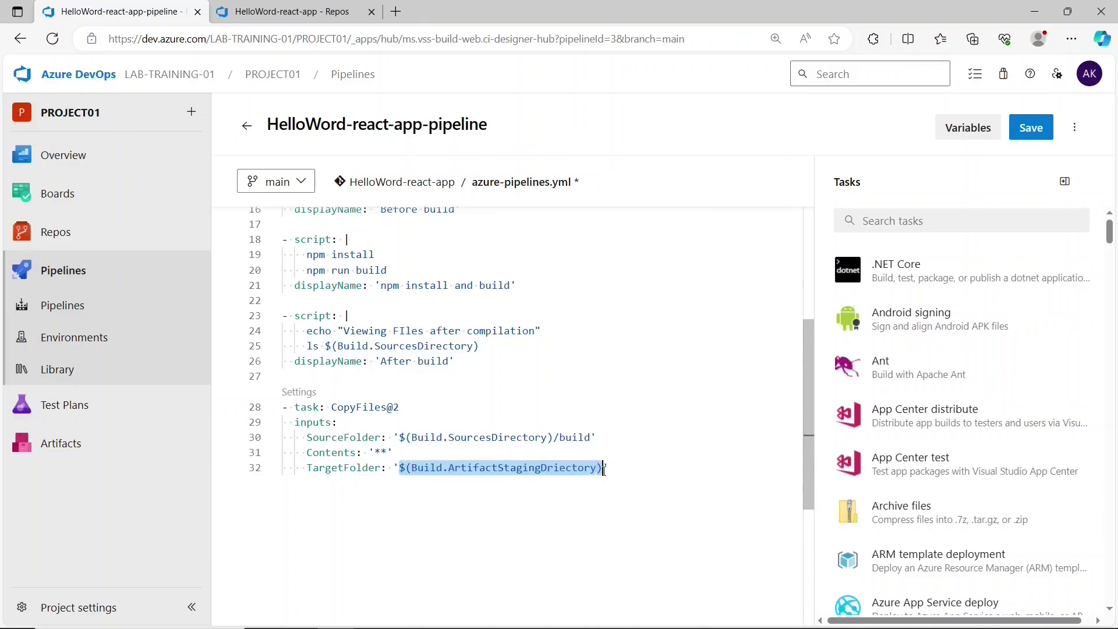
{"action": "left_click", "coordinate": [604, 470]}
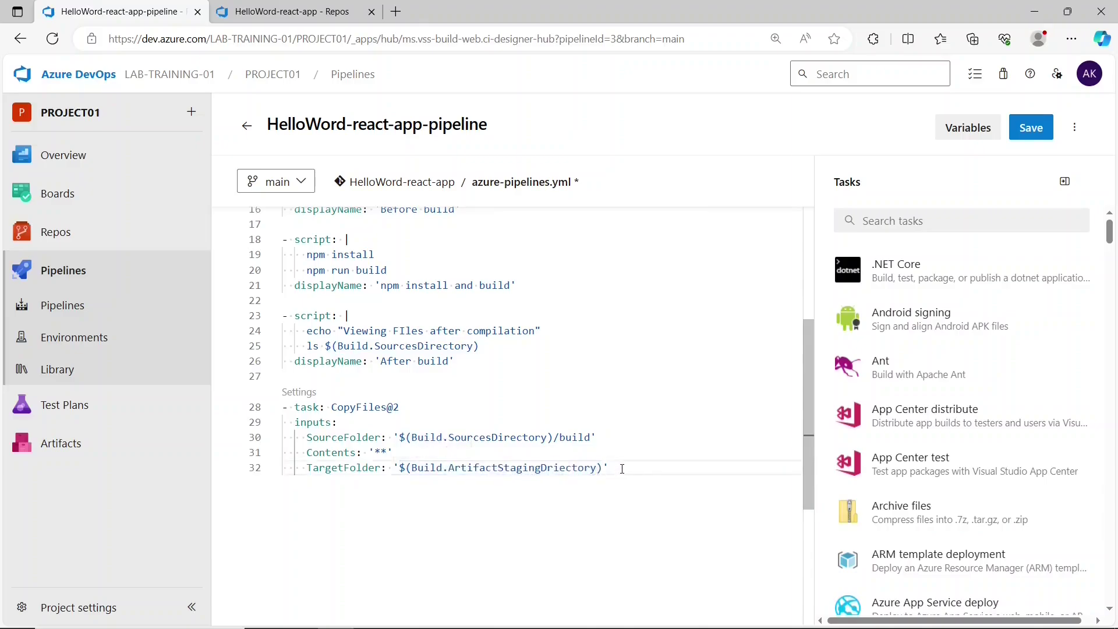
{"action": "left_click_drag", "start_coordinate": [622, 469], "coordinate": [409, 473]}
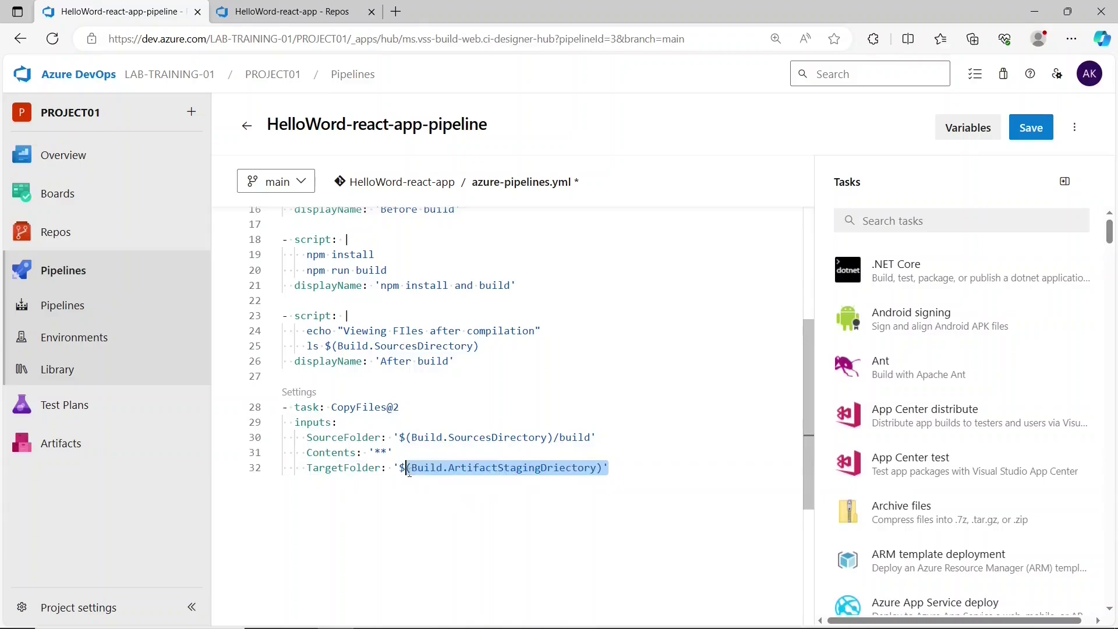
{"action": "left_click_drag", "start_coordinate": [596, 438], "coordinate": [402, 433]}
- Add a CleanTargetFolder input below TargetFolder, then undo it
{"action": "left_click", "coordinate": [649, 506]}
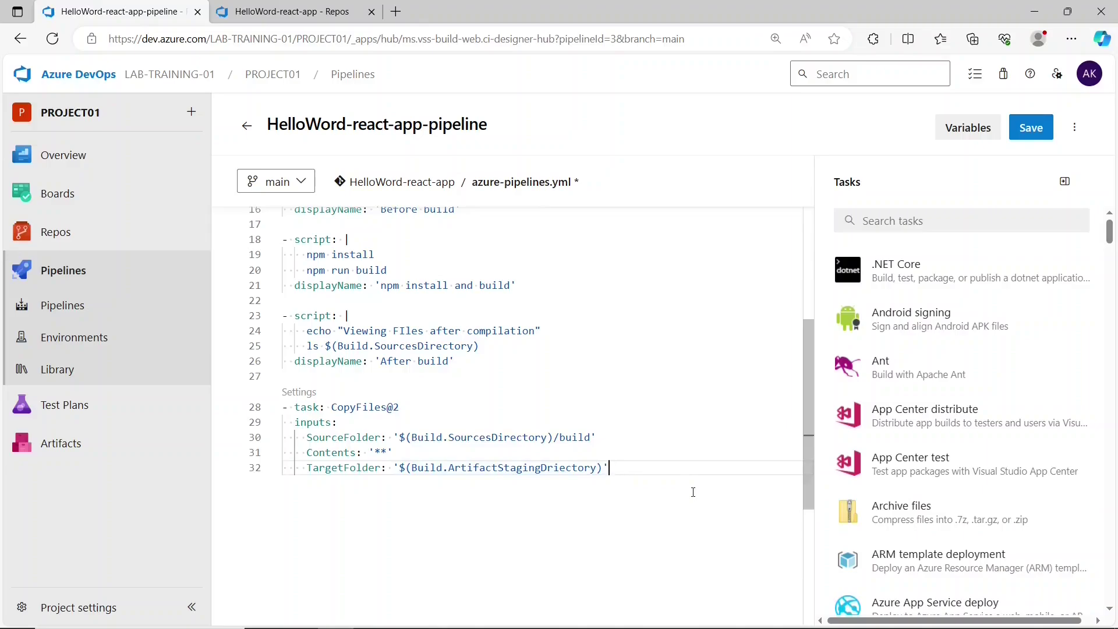
{"action": "key", "text": "Return"}
{"action": "key", "text": "ctrl+space"}
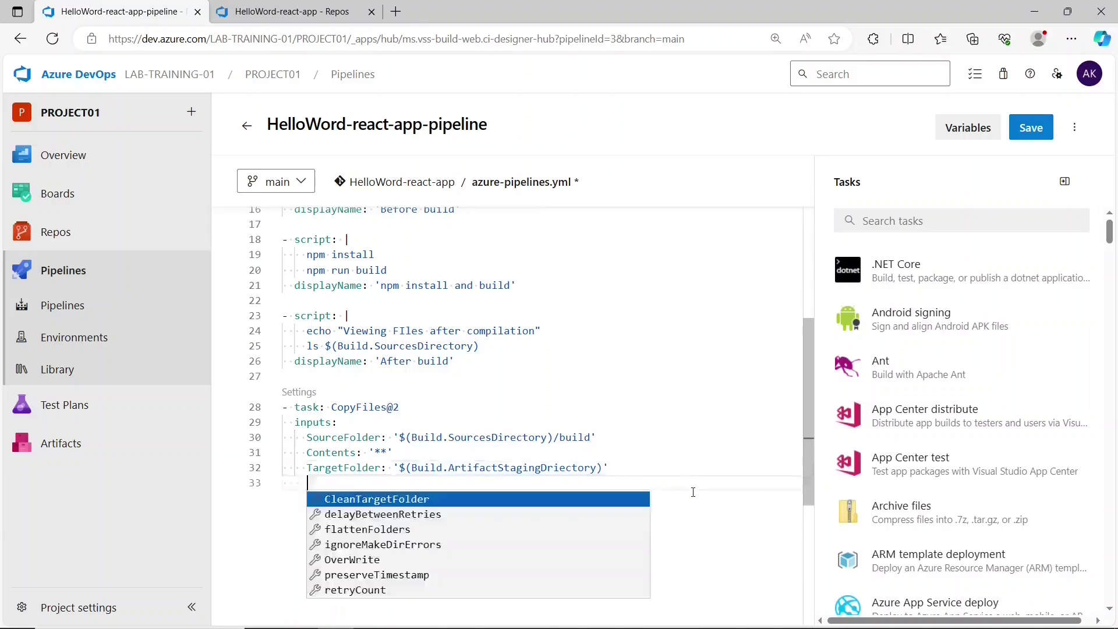
{"action": "key", "text": "Return"}
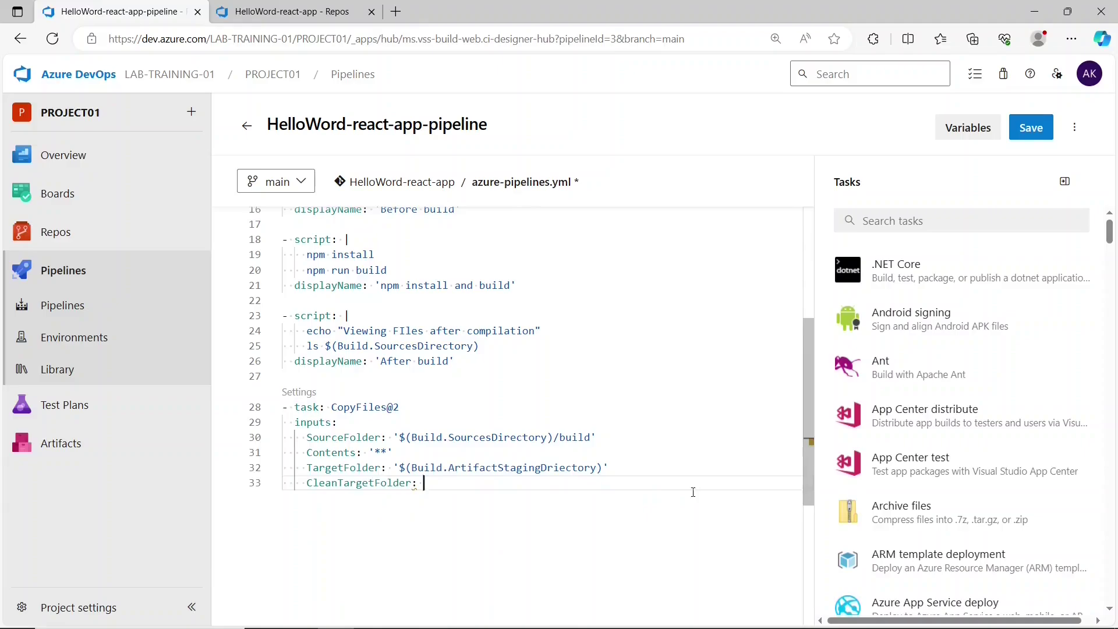
{"action": "key", "text": "ctrl+z"}
- Add a new blank line after the CopyFiles@2 step's TargetFolder line
{"action": "left_click_drag", "start_coordinate": [411, 437], "coordinate": [554, 437]}
{"action": "left_click", "coordinate": [557, 437]}
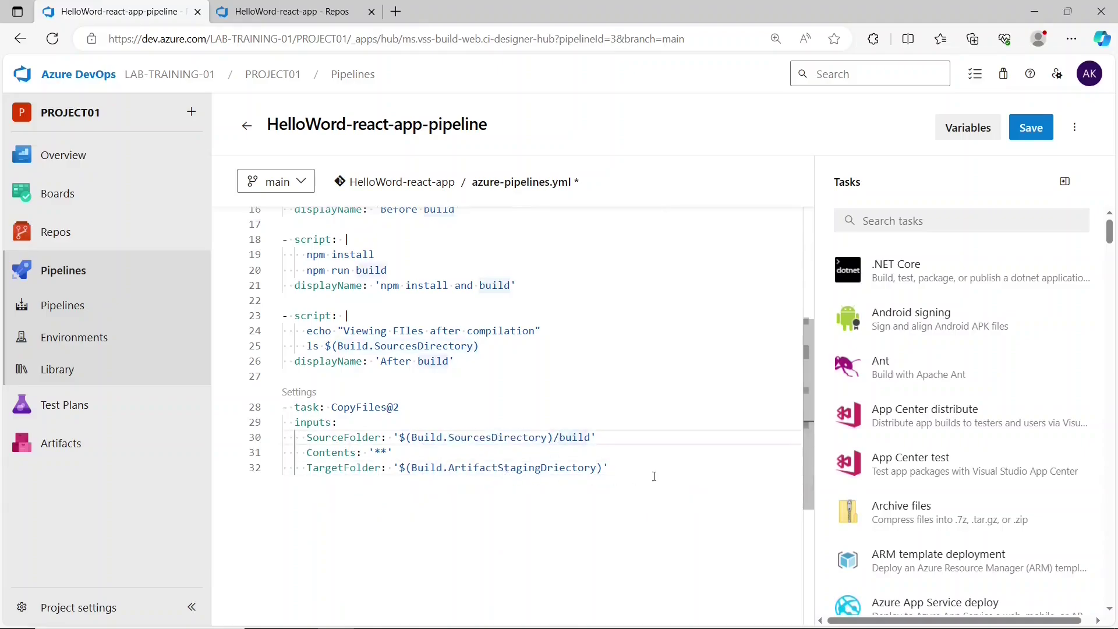
{"action": "left_click", "coordinate": [629, 469]}
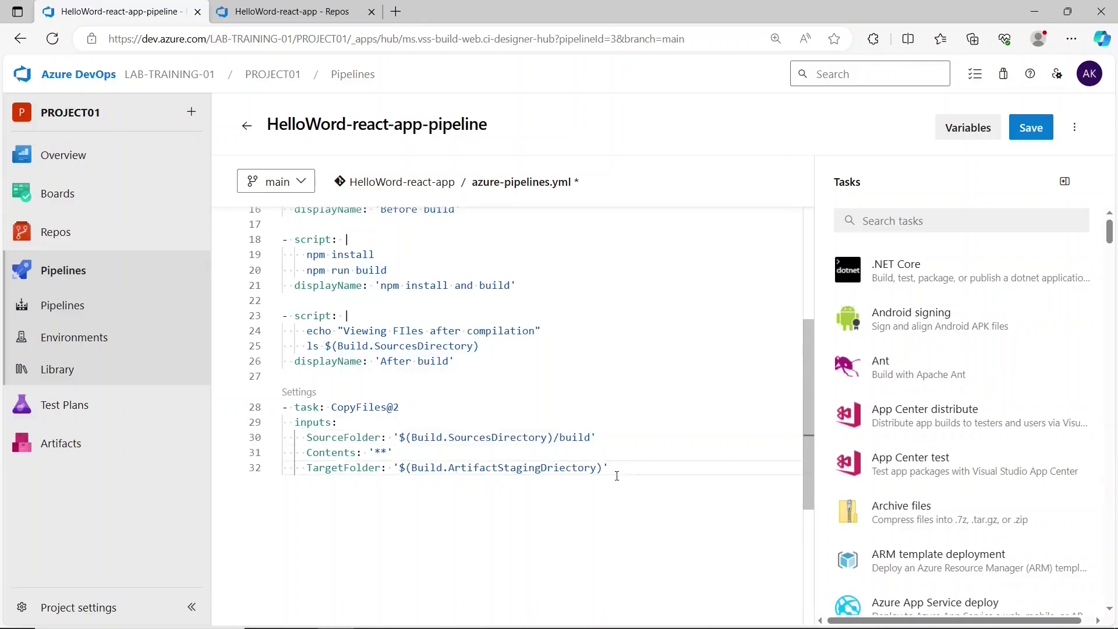
{"action": "key", "text": "Return"}
{"action": "key", "text": "Return"}
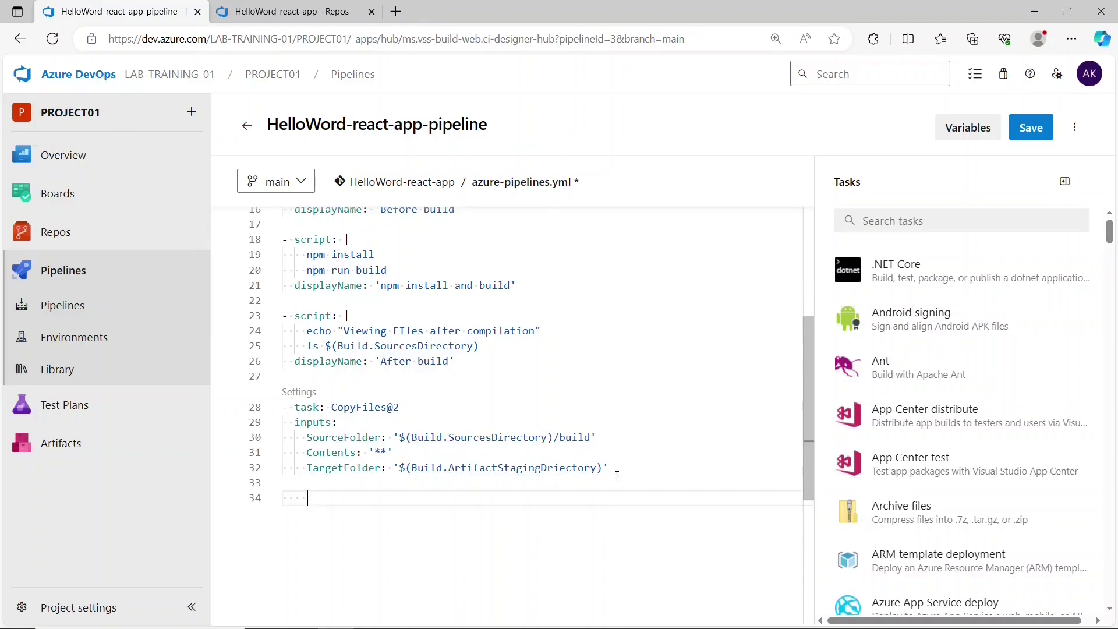
- Search the tasks for 'publish' and choose Publish build artifacts
{"action": "left_click", "coordinate": [968, 225]}
{"action": "type", "text": "pubish"}
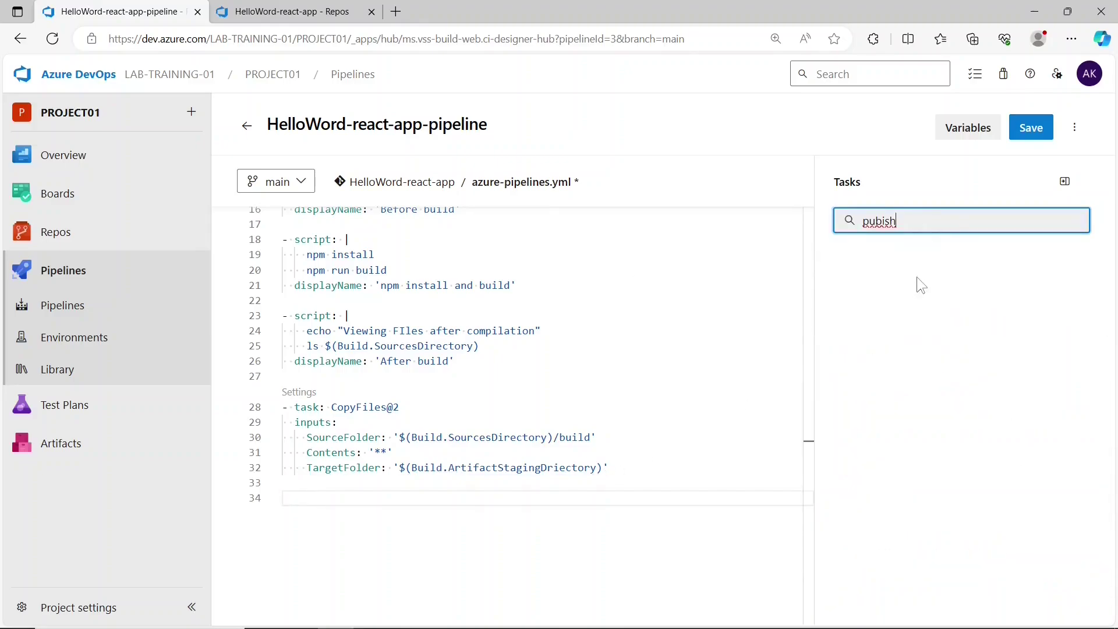
{"action": "key", "text": "BackSpace"}
{"action": "key", "text": "BackSpace"}
{"action": "key", "text": "BackSpace"}
{"action": "type", "text": "lis"}
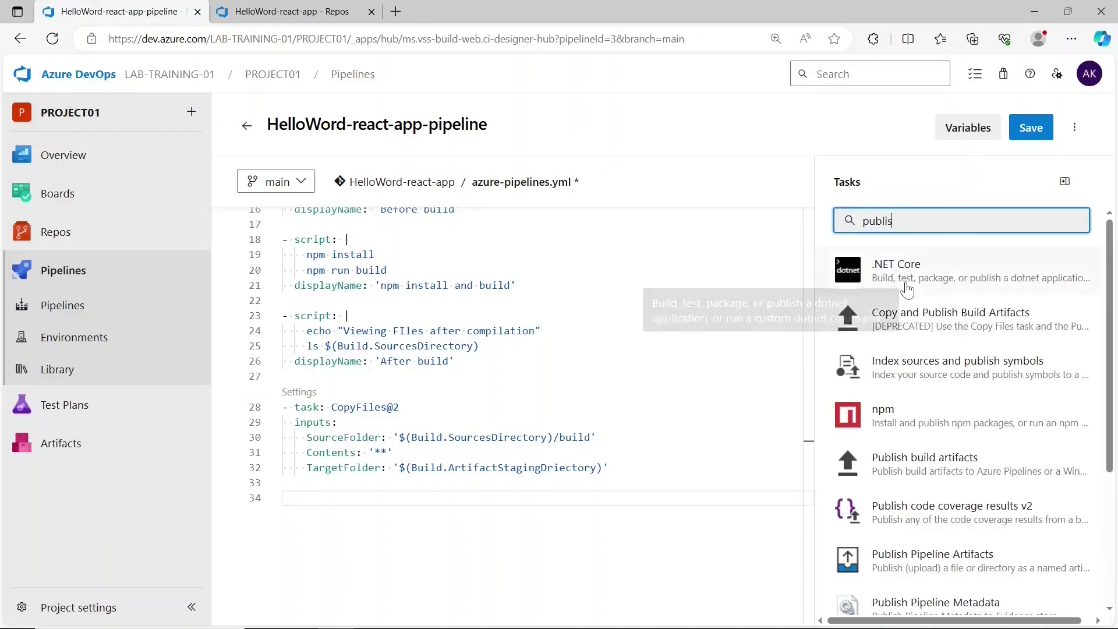
{"action": "type", "text": "h"}
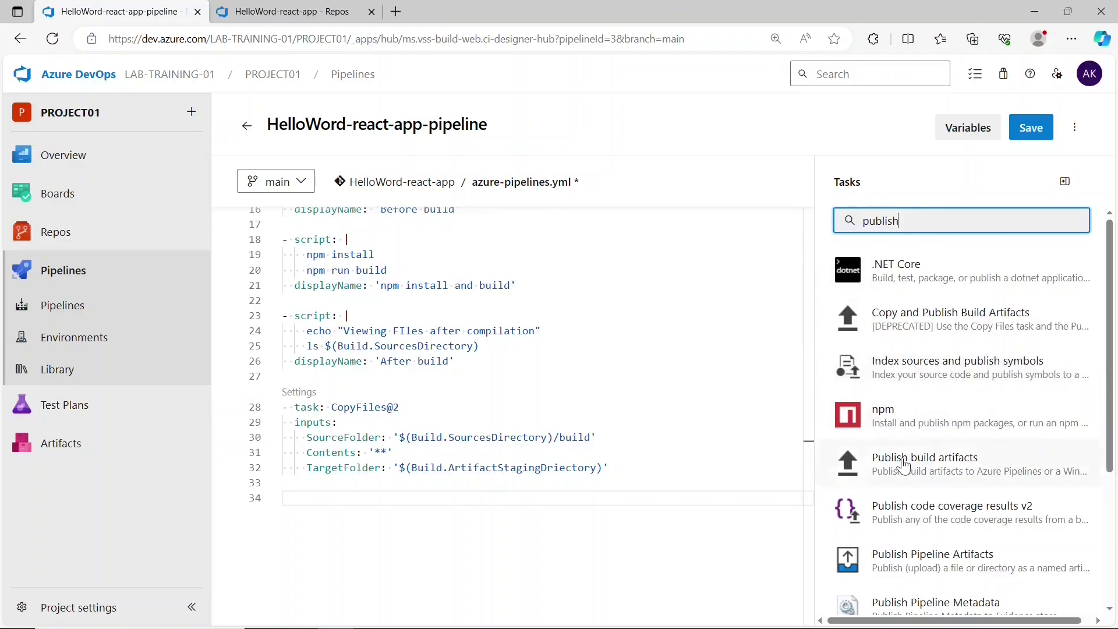
{"action": "left_click", "coordinate": [930, 478]}
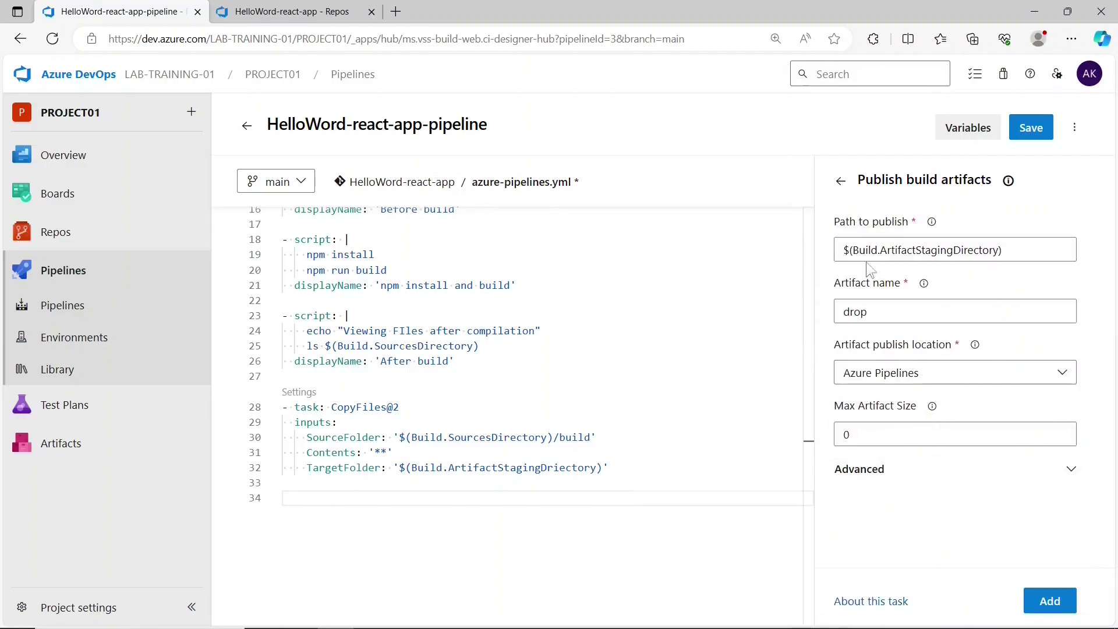
- Keep the staging-directory path, artifact name 'drop' and Azure Pipelines location, and add the step
{"action": "left_click_drag", "start_coordinate": [846, 251], "coordinate": [1022, 257]}
{"action": "left_click", "coordinate": [1031, 254]}
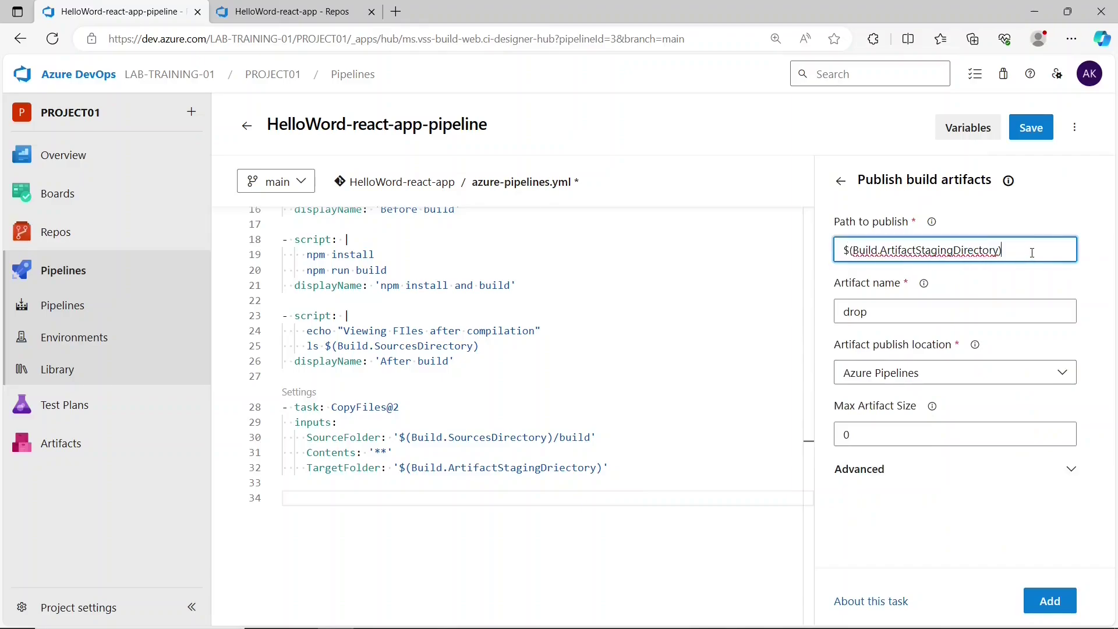
{"action": "left_click", "coordinate": [911, 314]}
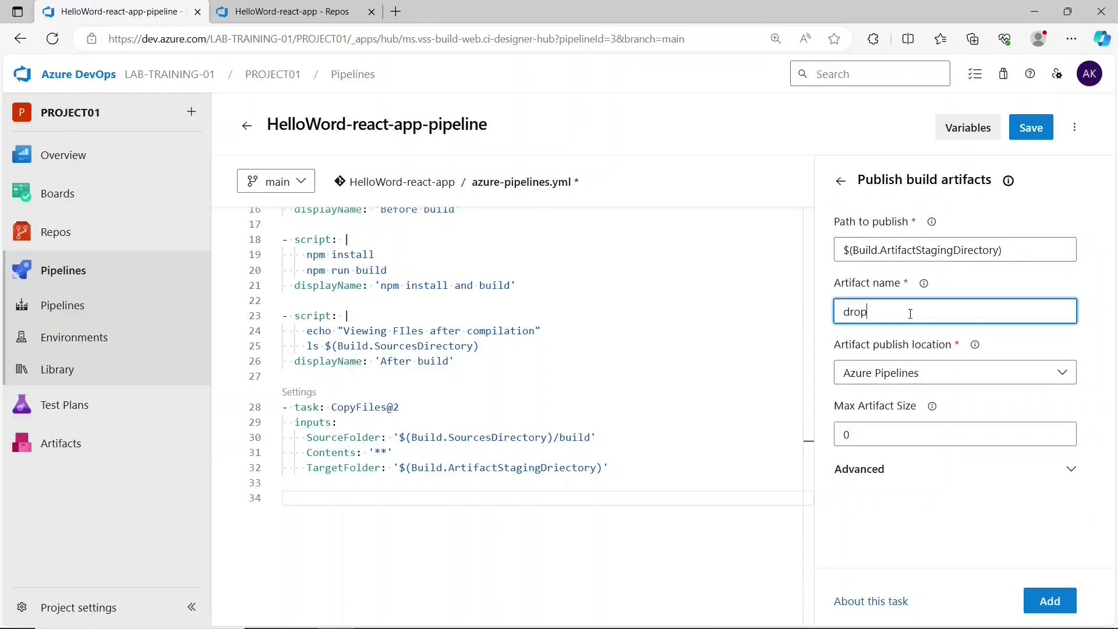
{"action": "left_click", "coordinate": [888, 389]}
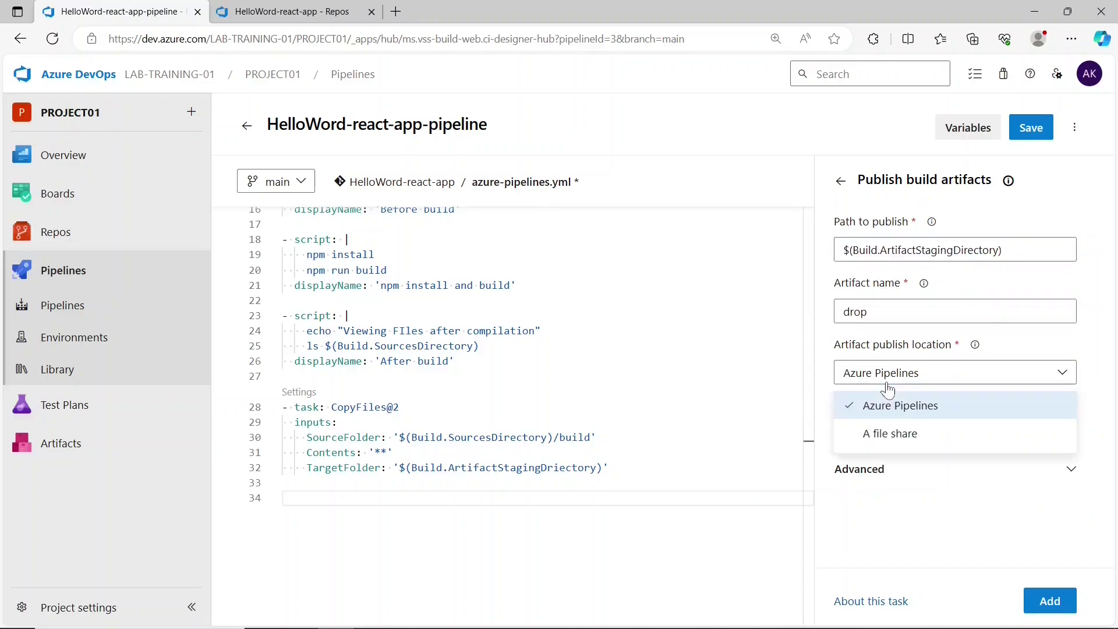
{"action": "left_click", "coordinate": [891, 406]}
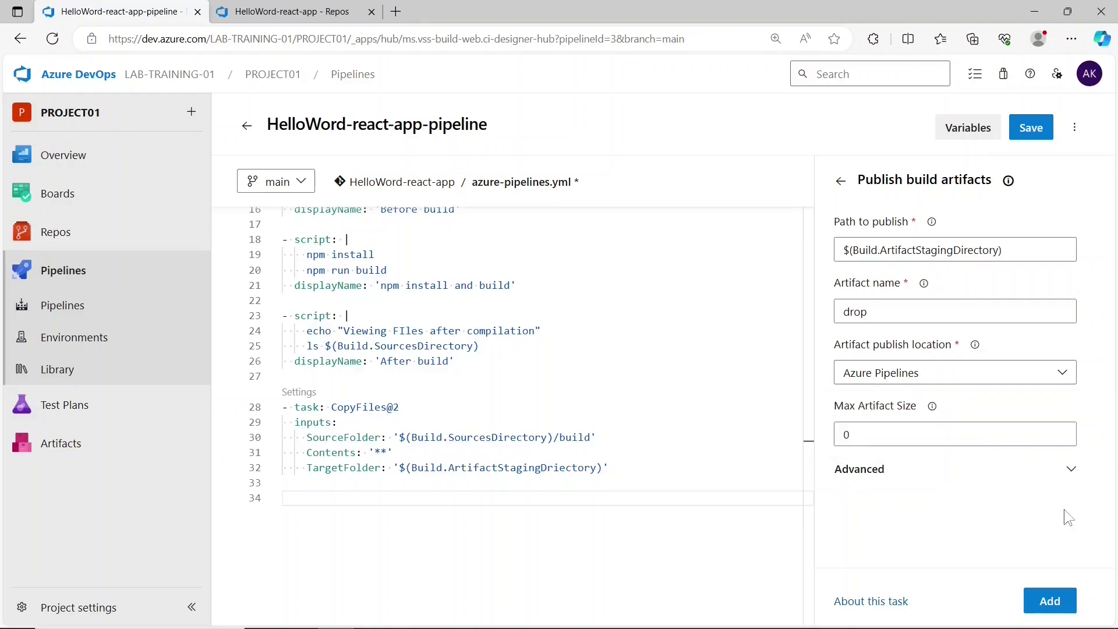
{"action": "left_click", "coordinate": [1050, 601]}
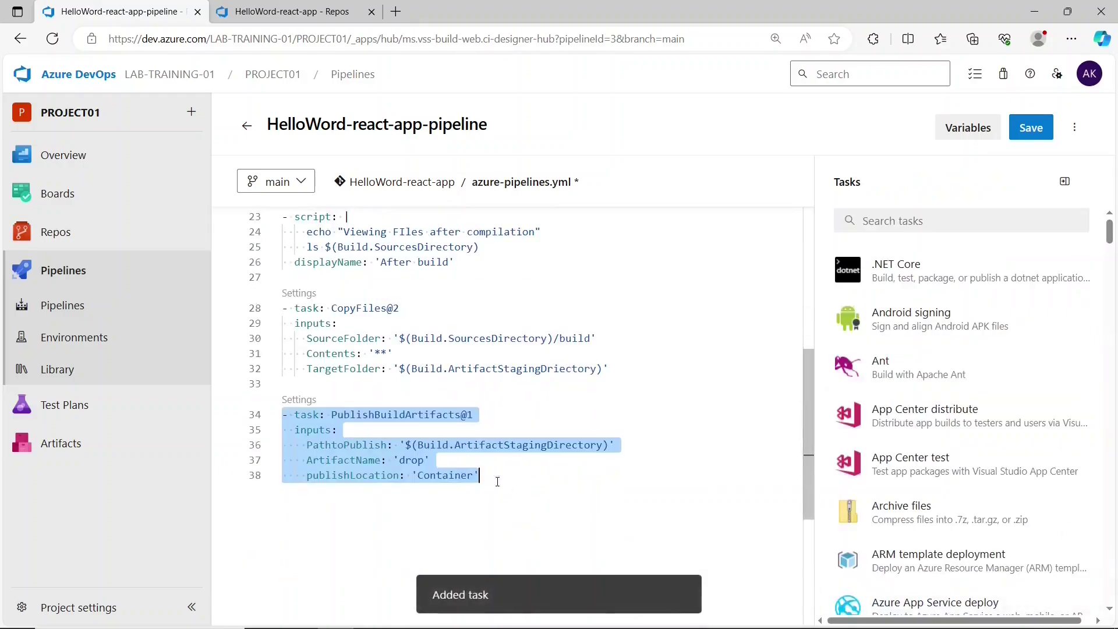
- Review the CopyFiles TargetFolder value and the PublishBuildArtifacts Container location in the YAML
{"action": "left_click", "coordinate": [497, 481]}
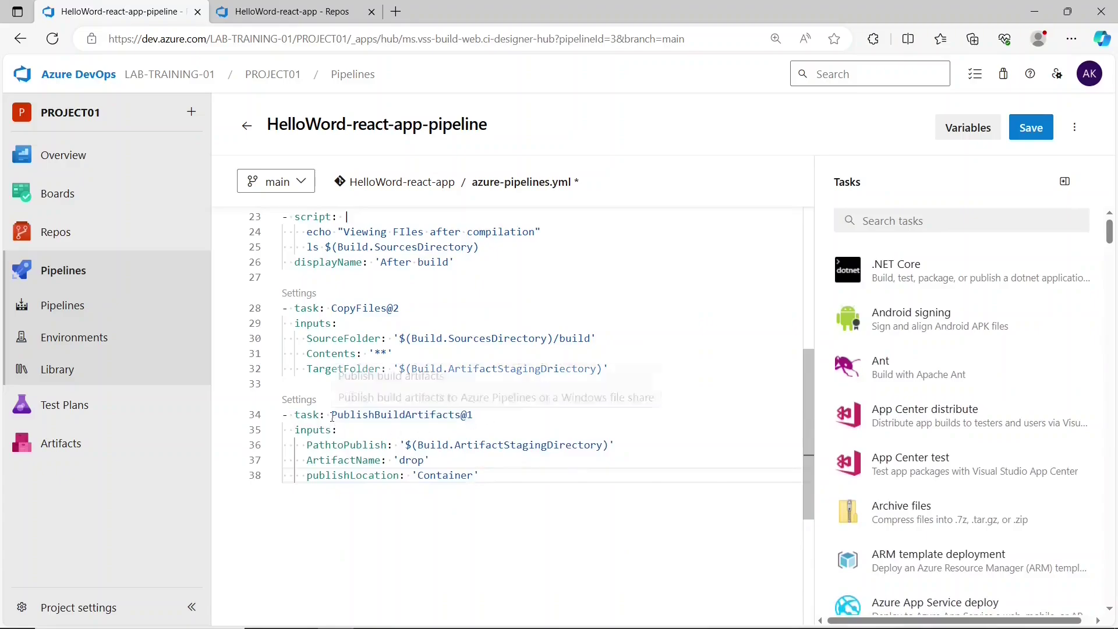
{"action": "left_click", "coordinate": [477, 418]}
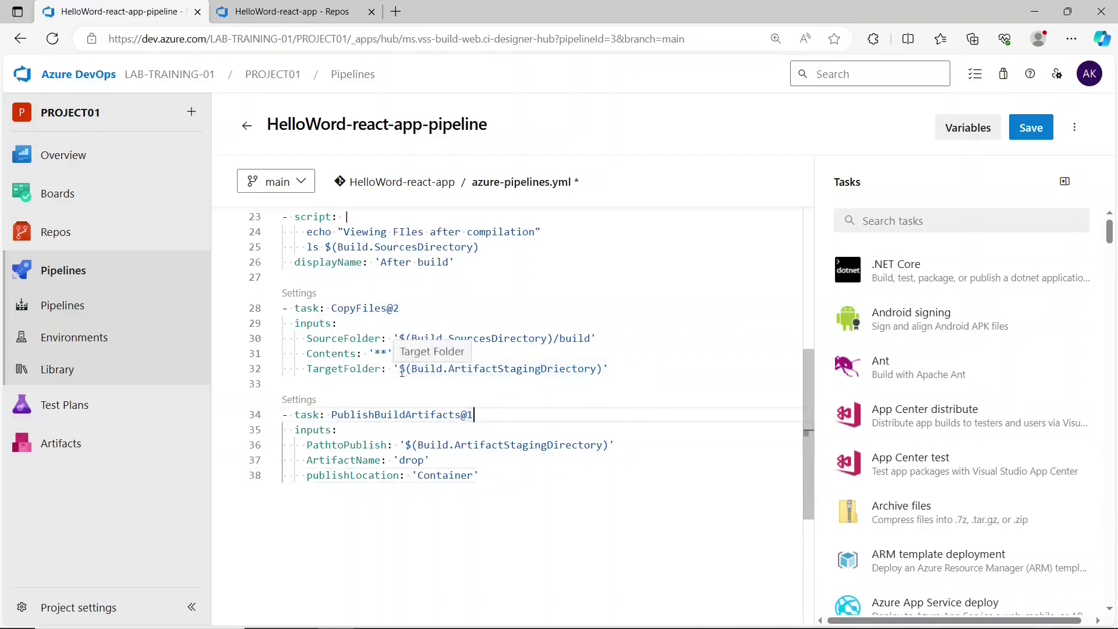
{"action": "left_click_drag", "start_coordinate": [401, 373], "coordinate": [604, 377]}
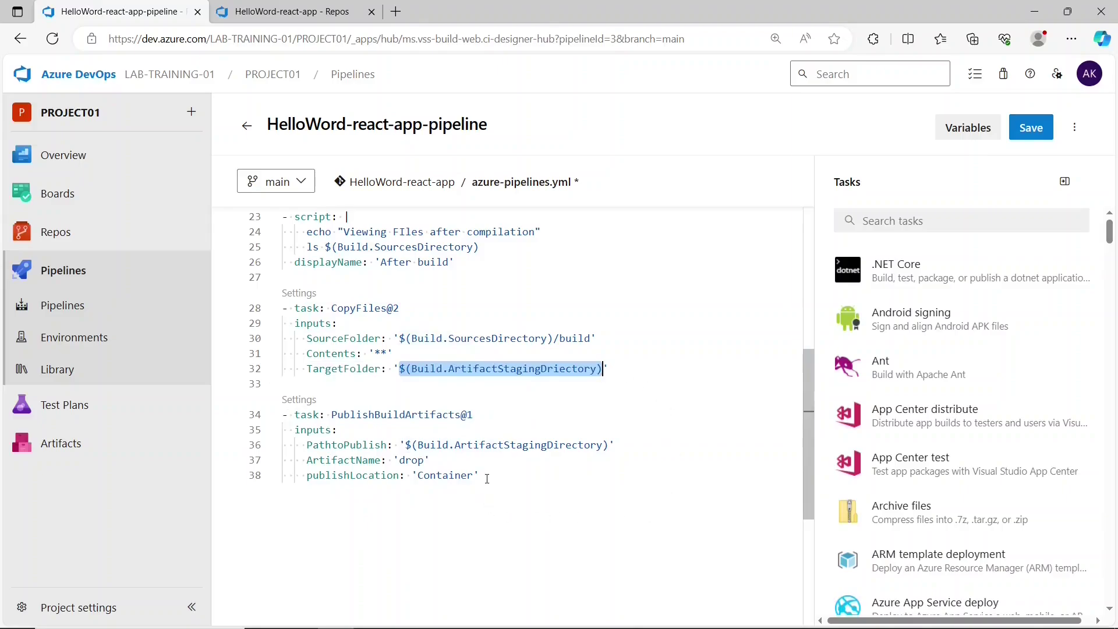
{"action": "left_click_drag", "start_coordinate": [487, 479], "coordinate": [409, 471]}
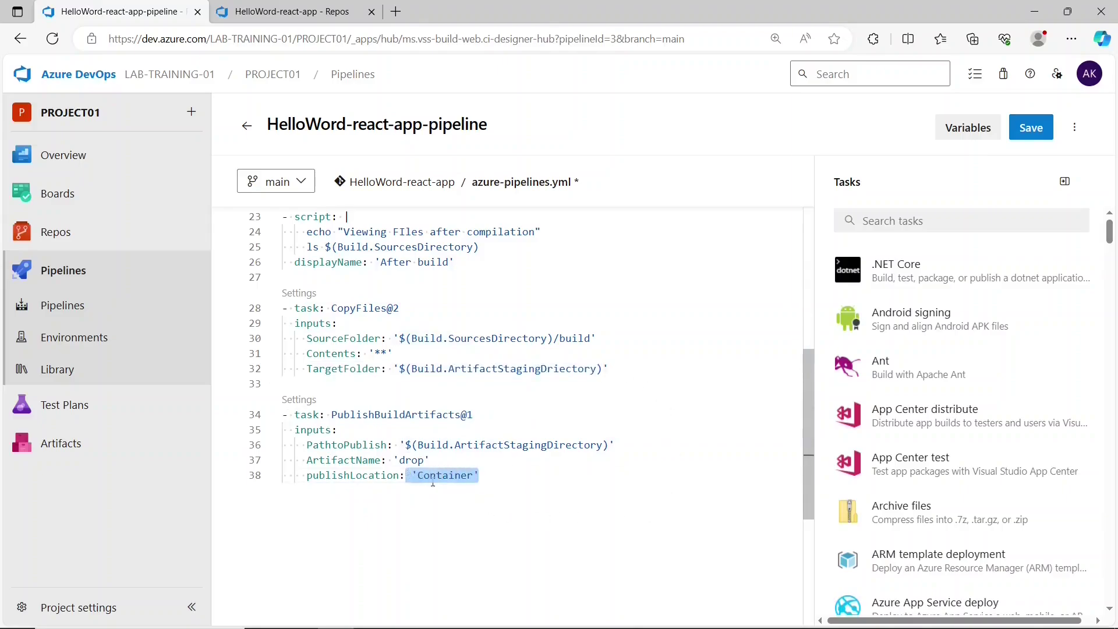
{"action": "left_click", "coordinate": [433, 482]}
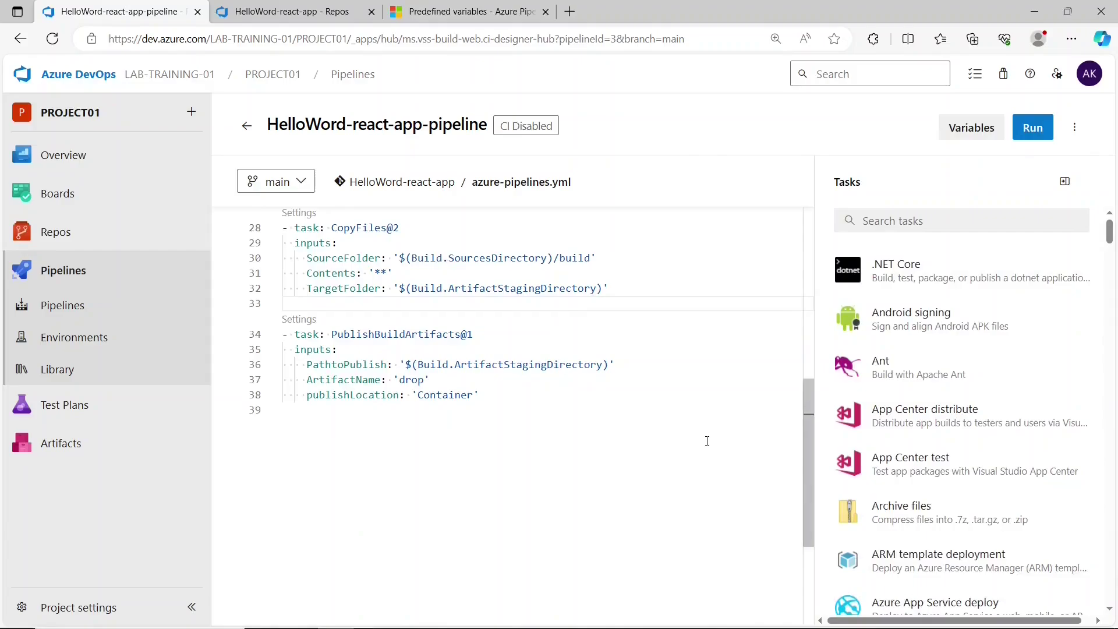
{"action": "scroll", "coordinate": [699, 448], "scroll_direction": "up", "scroll_amount": 1}
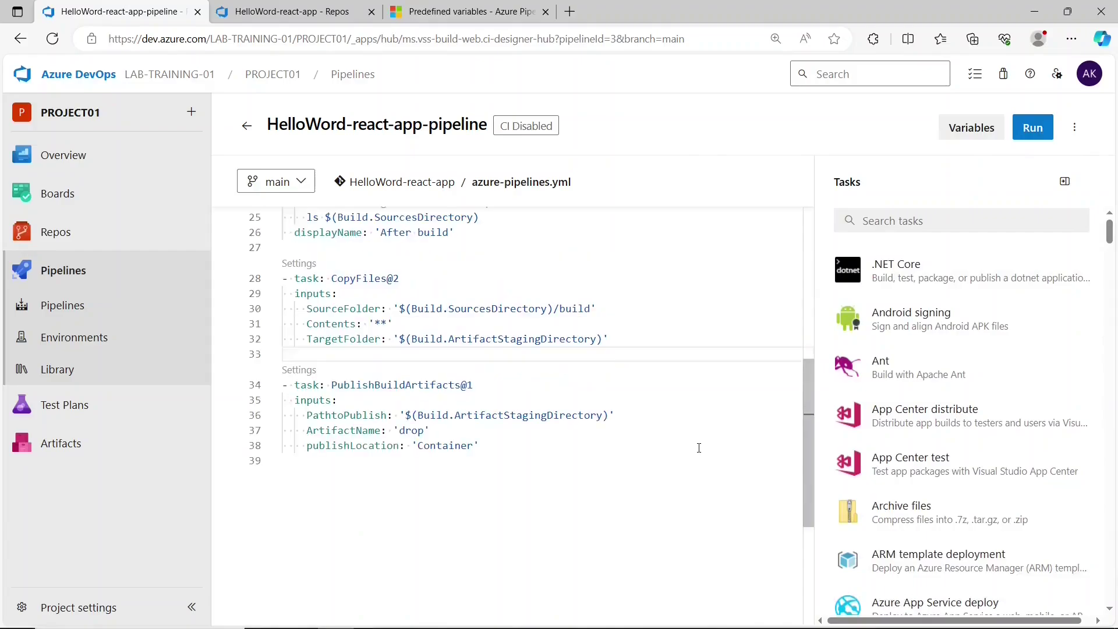
- Run the pipeline and open the queued job's log for run #20231113.9
{"action": "left_click", "coordinate": [1034, 130]}
{"action": "left_click", "coordinate": [1068, 588]}
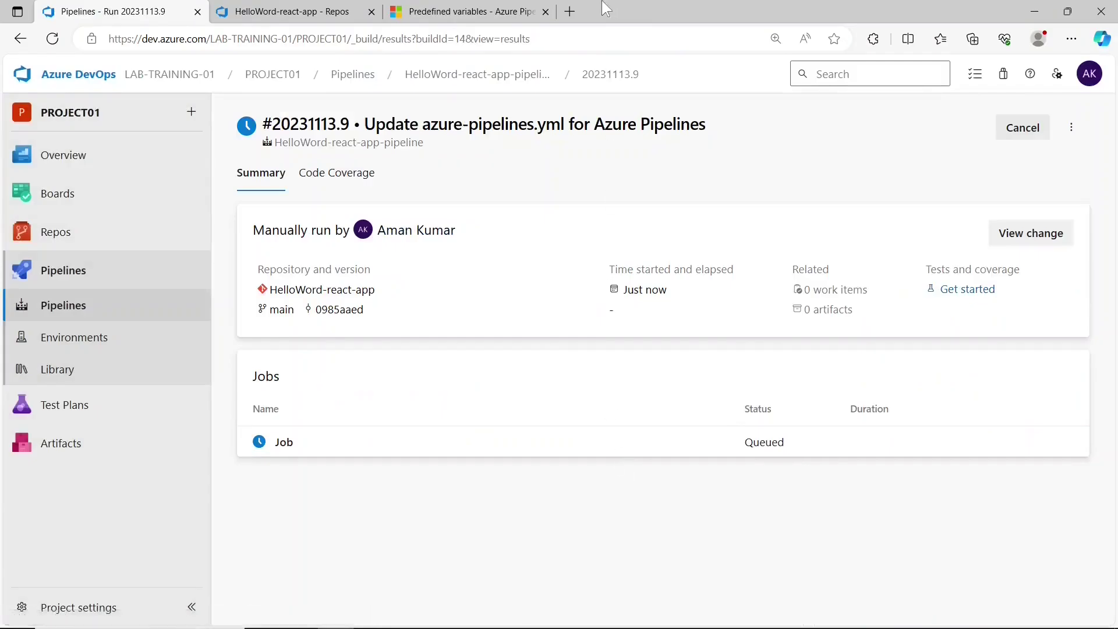
{"action": "left_click", "coordinate": [385, 443]}
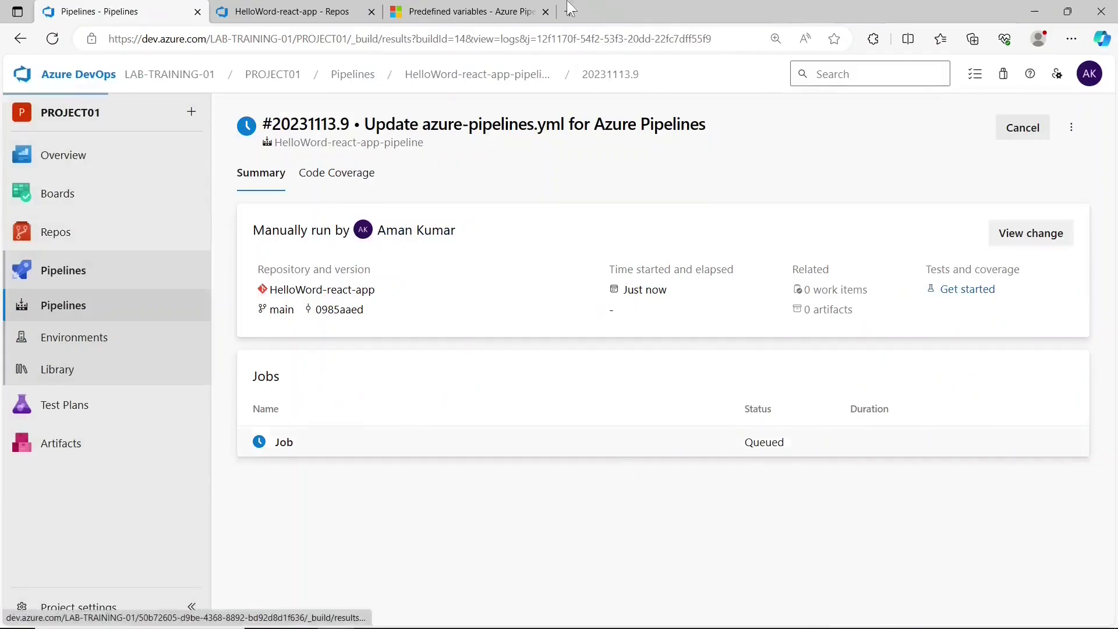
{"action": "left_click", "coordinate": [545, 11]}
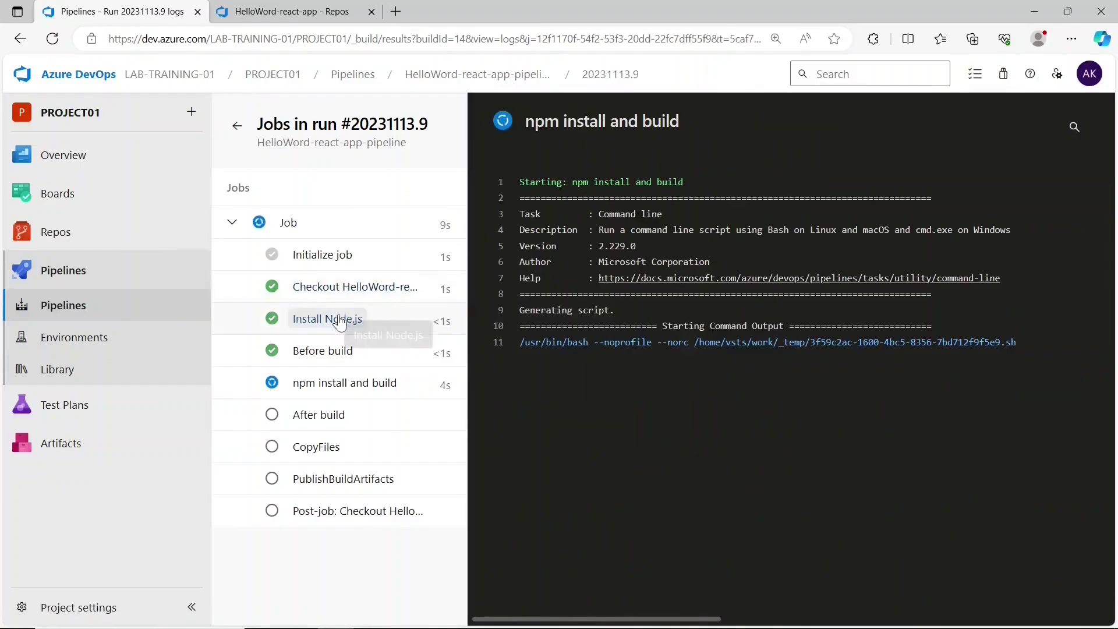
- Inspect the Before build log's repository file listing and the npm install and build log
{"action": "left_click", "coordinate": [330, 351]}
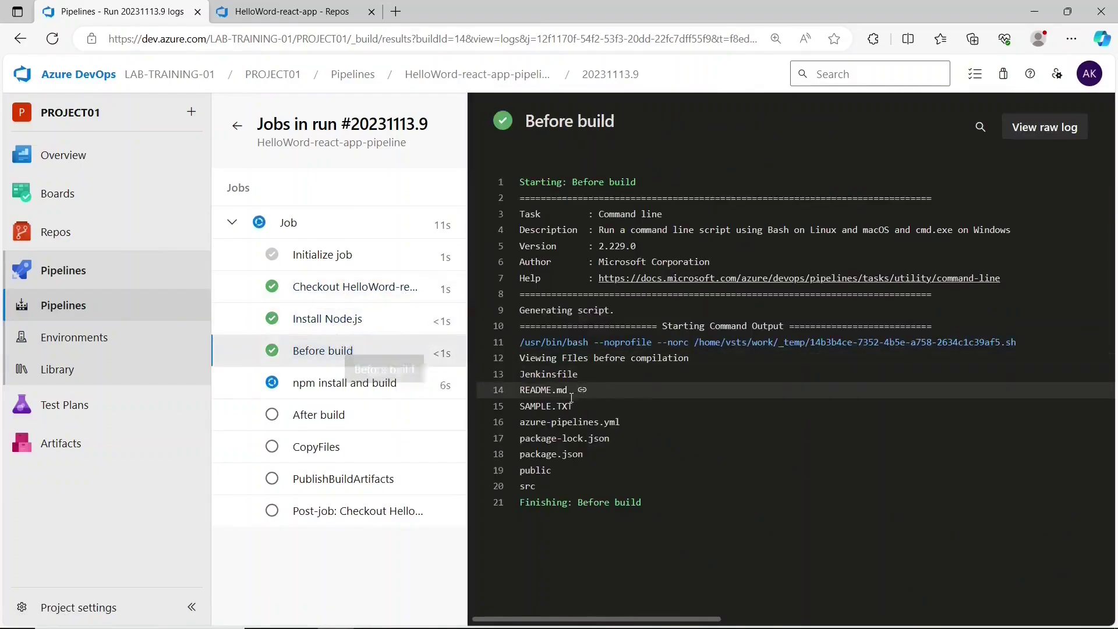
{"action": "left_click_drag", "start_coordinate": [519, 374], "coordinate": [546, 478]}
{"action": "left_click", "coordinate": [503, 505]}
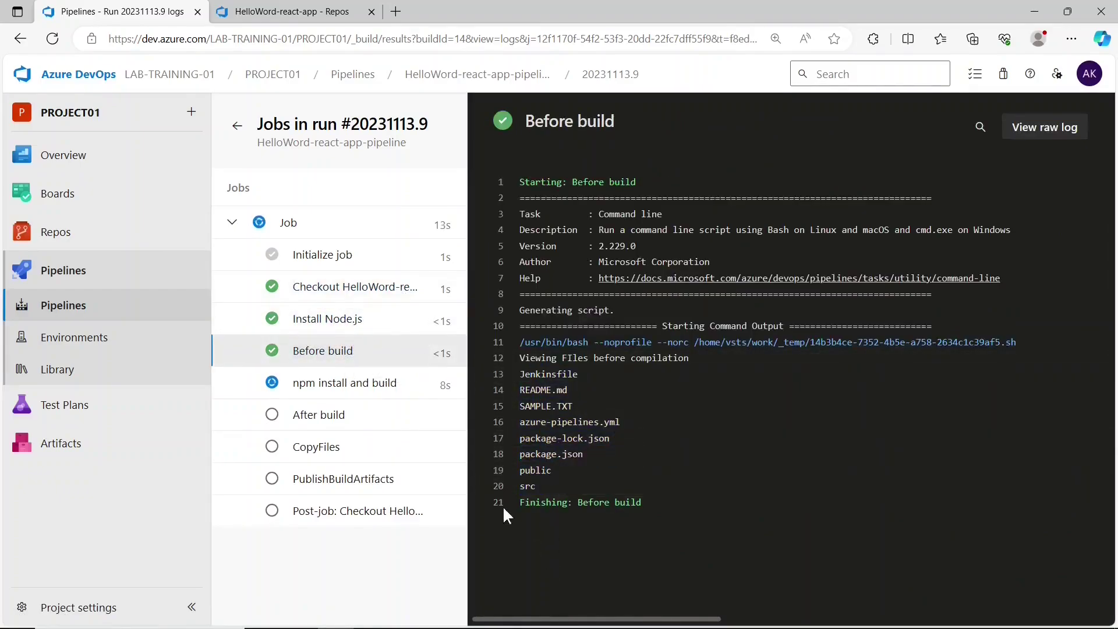
{"action": "left_click", "coordinate": [402, 391]}
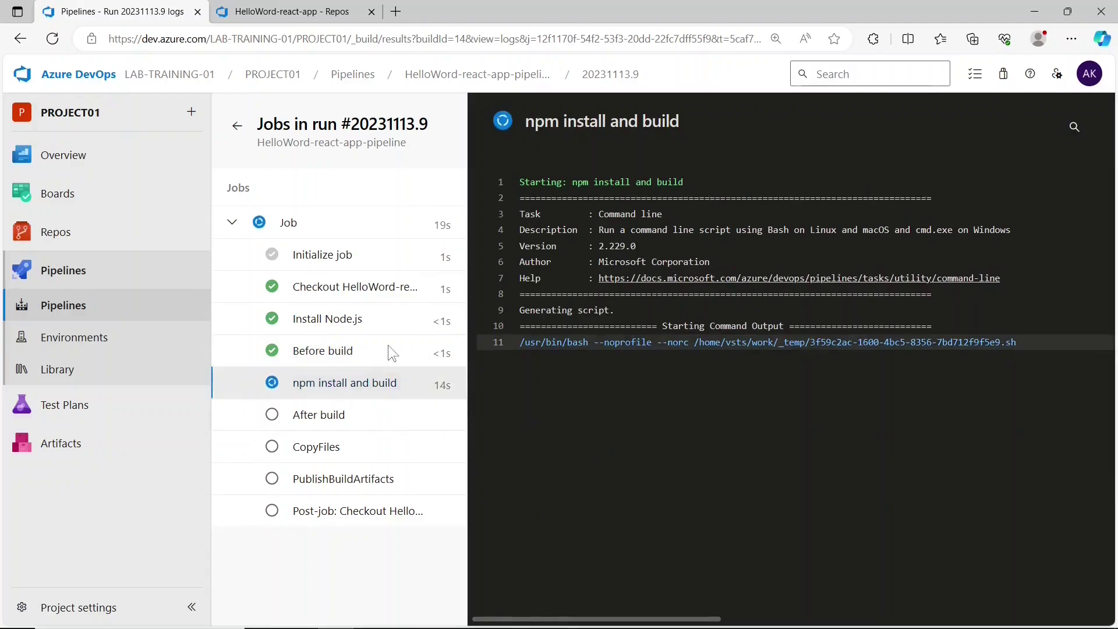
{"action": "left_click", "coordinate": [361, 349]}
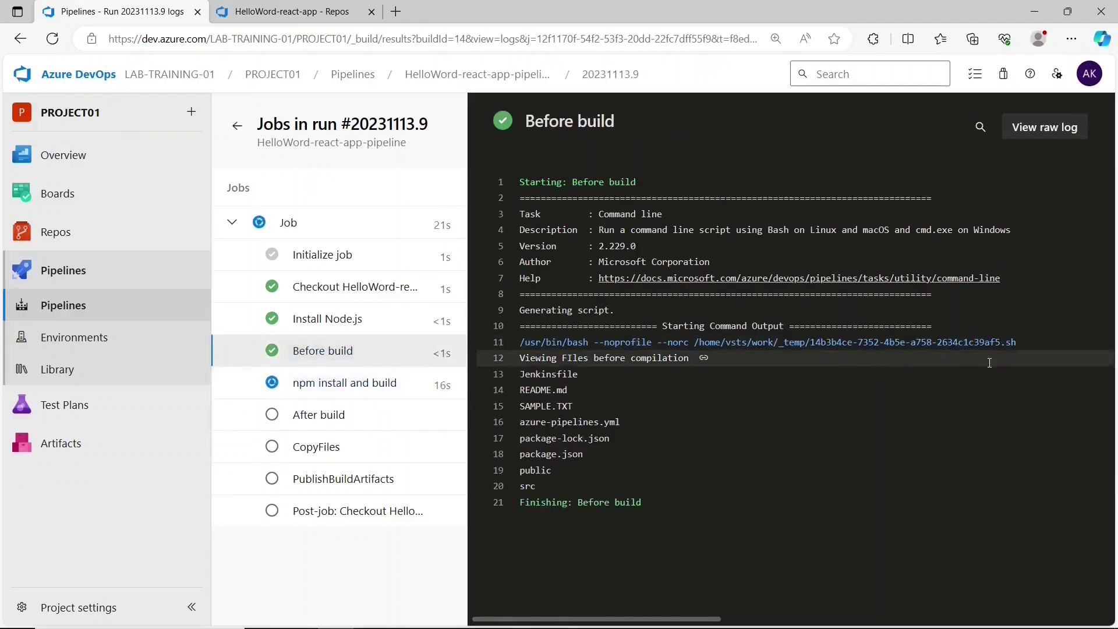
{"action": "left_click", "coordinate": [344, 389]}
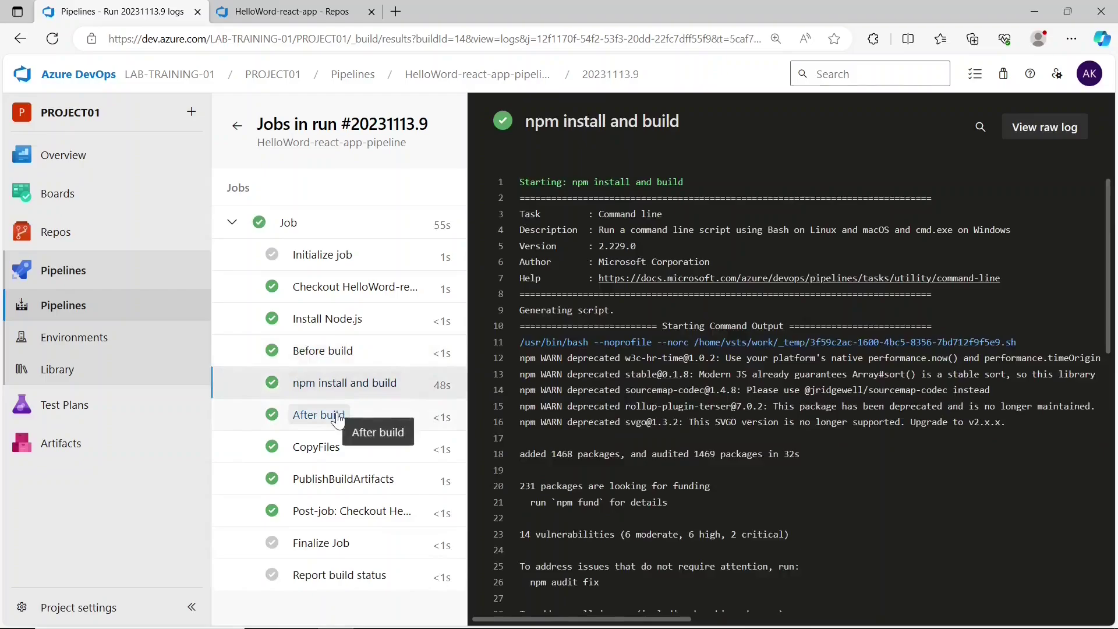
- Check the After build log showing the build and node_modules folders
{"action": "left_click", "coordinate": [347, 414]}
{"action": "double_click", "coordinate": [548, 441]}
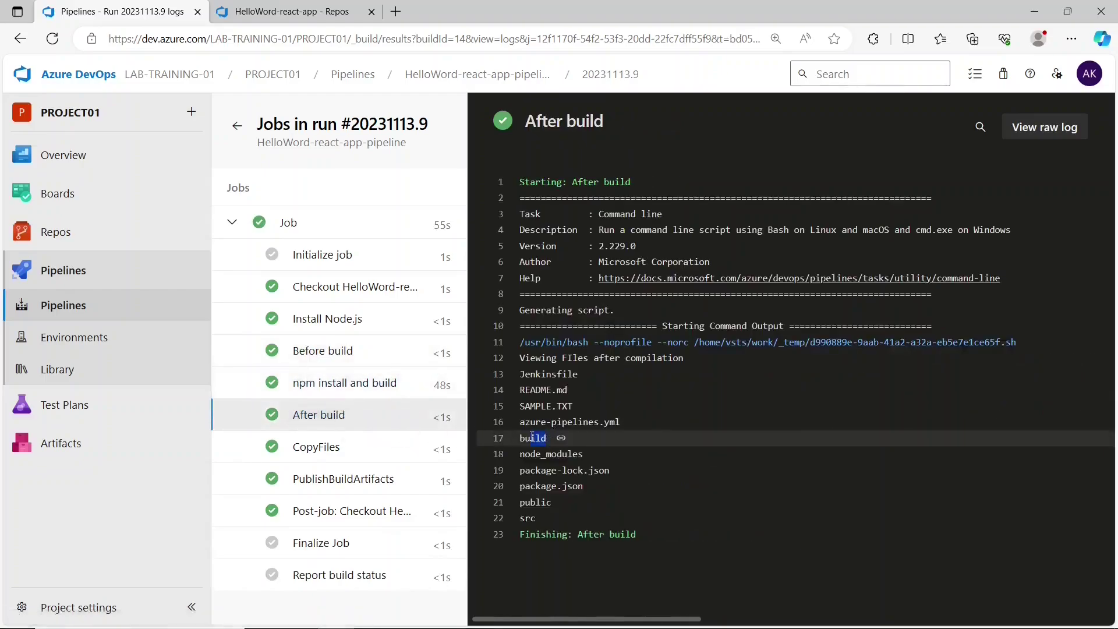
{"action": "left_click", "coordinate": [592, 454]}
{"action": "double_click", "coordinate": [589, 454]}
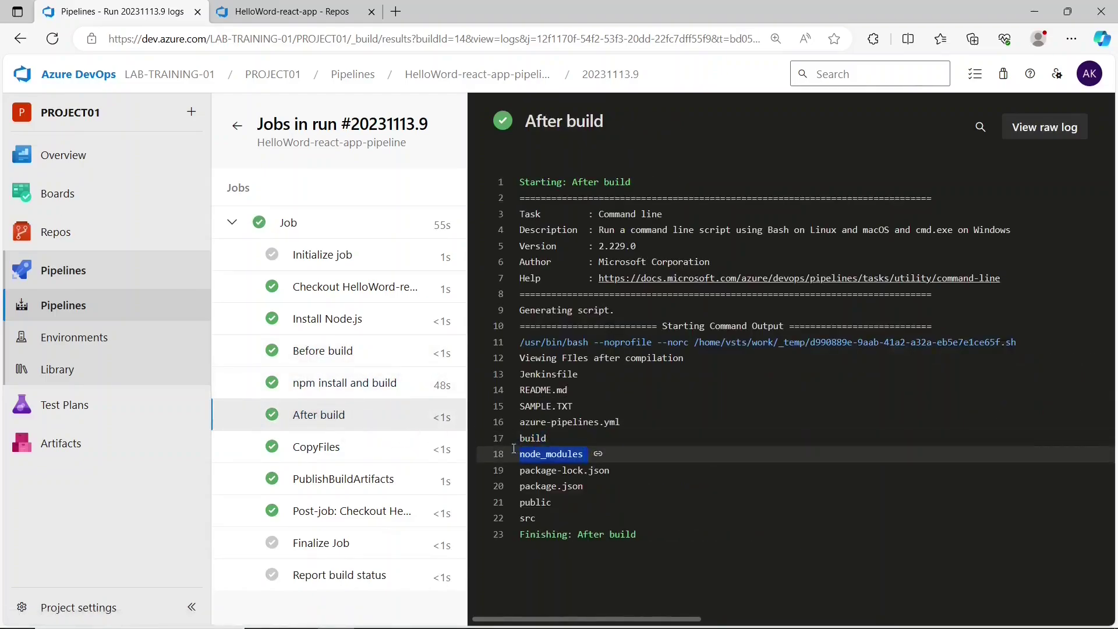
{"action": "left_click", "coordinate": [588, 457]}
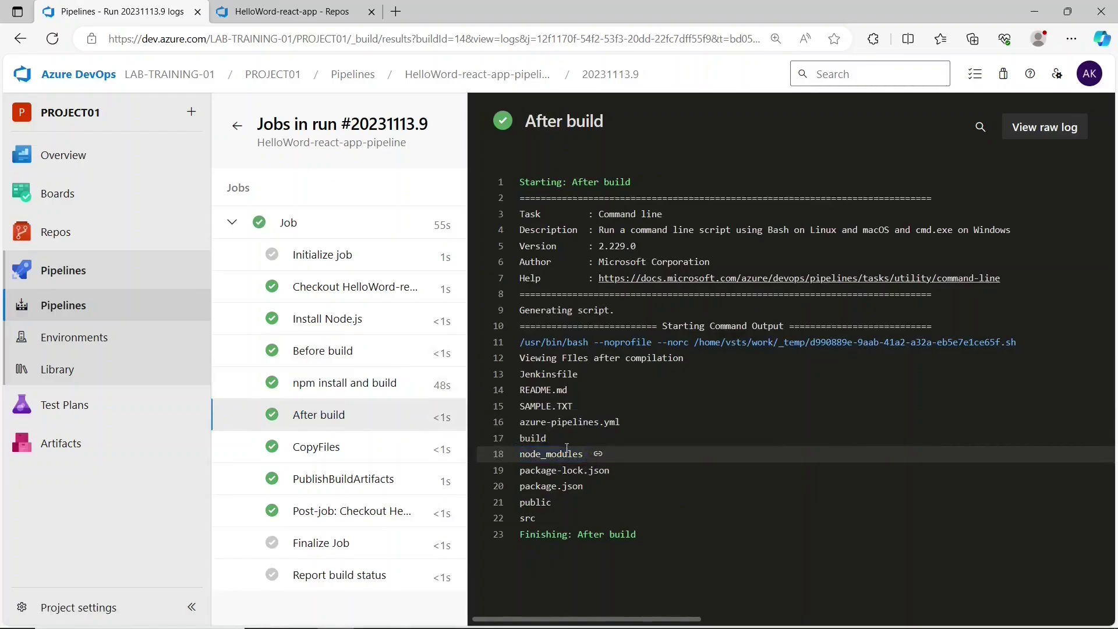
{"action": "left_click_drag", "start_coordinate": [552, 438], "coordinate": [516, 436]}
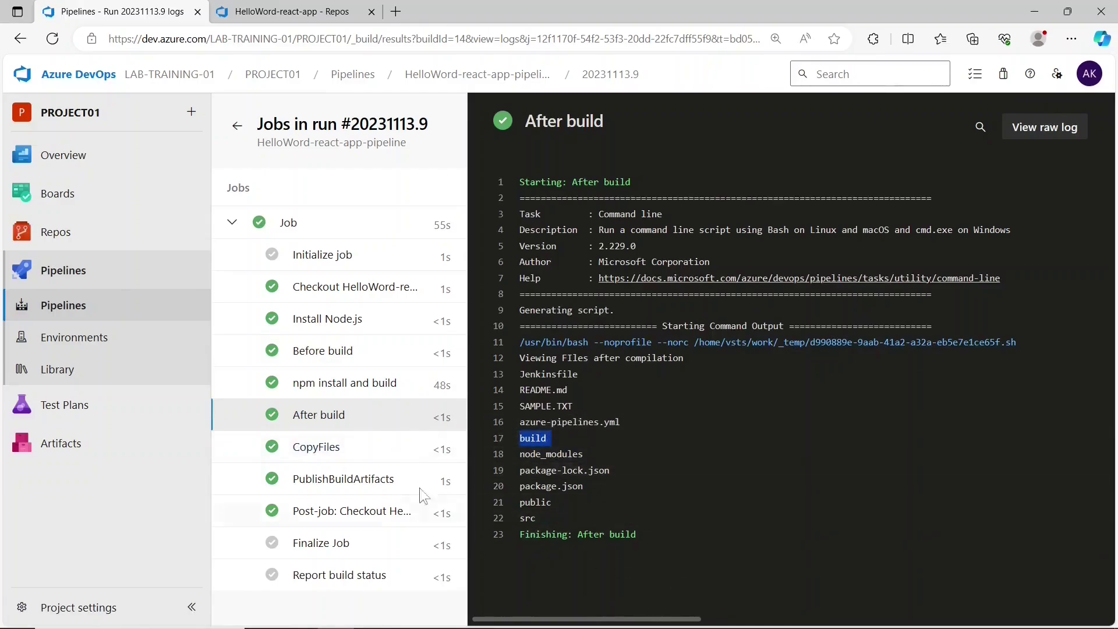
- Check the CopyFiles staging path and PublishBuildArtifacts upload lines, then return to Pipelines
{"action": "left_click", "coordinate": [323, 454]}
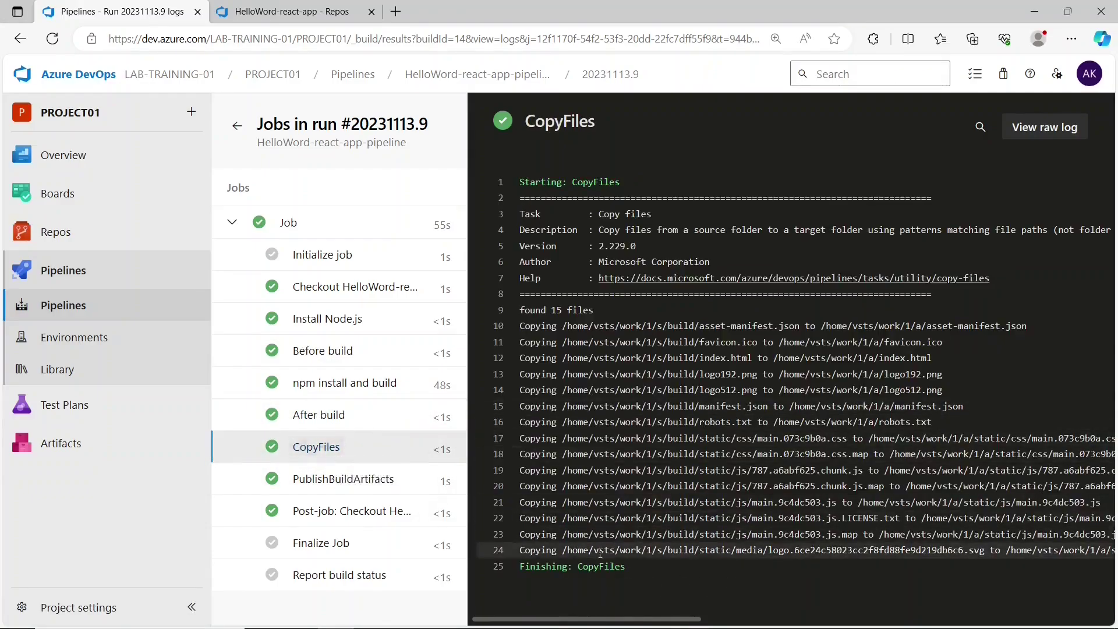
{"action": "left_click_drag", "start_coordinate": [652, 551], "coordinate": [812, 550]}
{"action": "left_click_drag", "start_coordinate": [681, 619], "coordinate": [807, 620]}
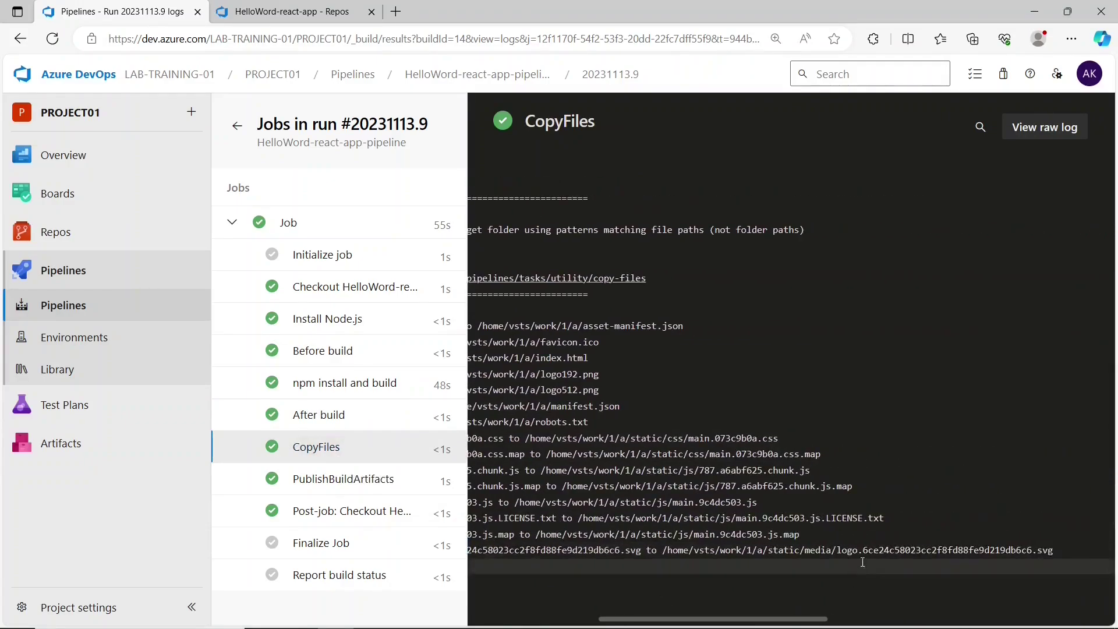
{"action": "left_click_drag", "start_coordinate": [679, 551], "coordinate": [765, 549]}
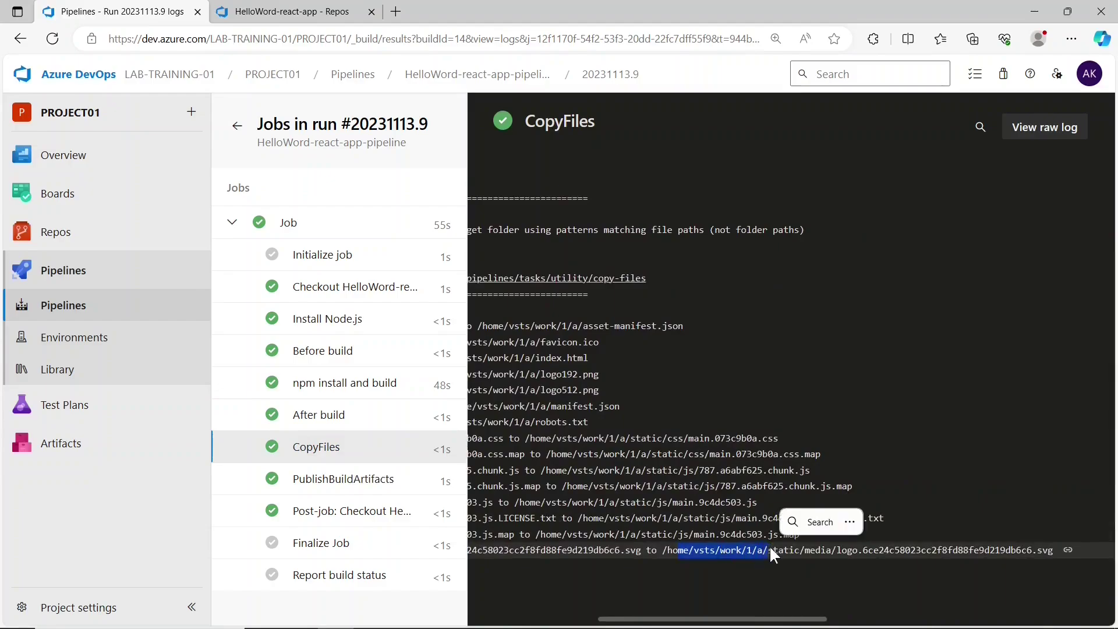
{"action": "left_click", "coordinate": [380, 491]}
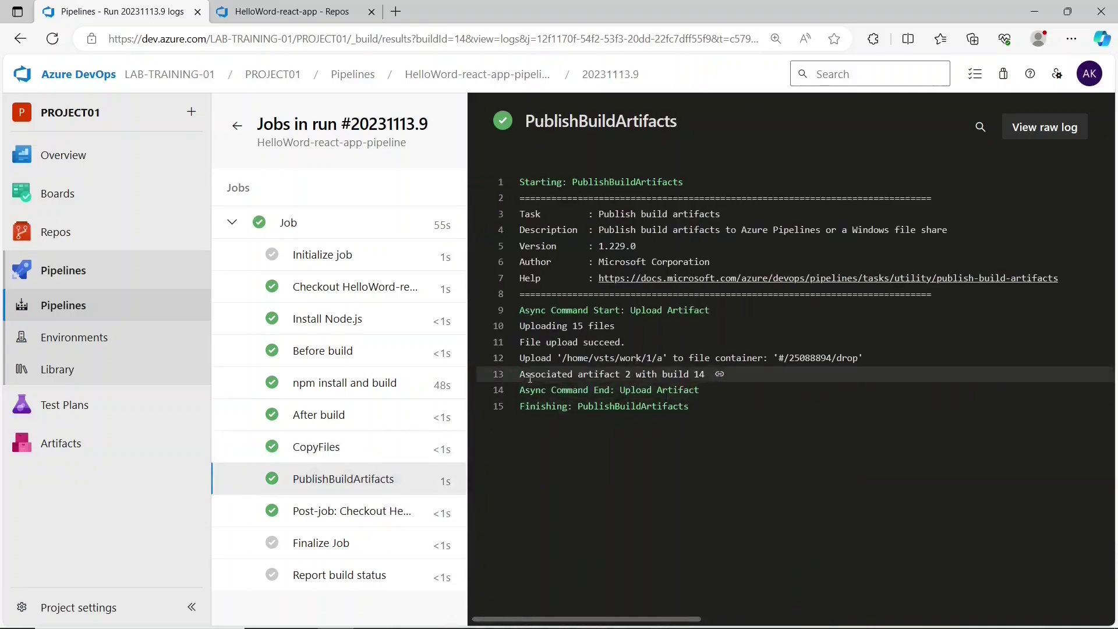
{"action": "left_click_drag", "start_coordinate": [522, 358], "coordinate": [718, 376]}
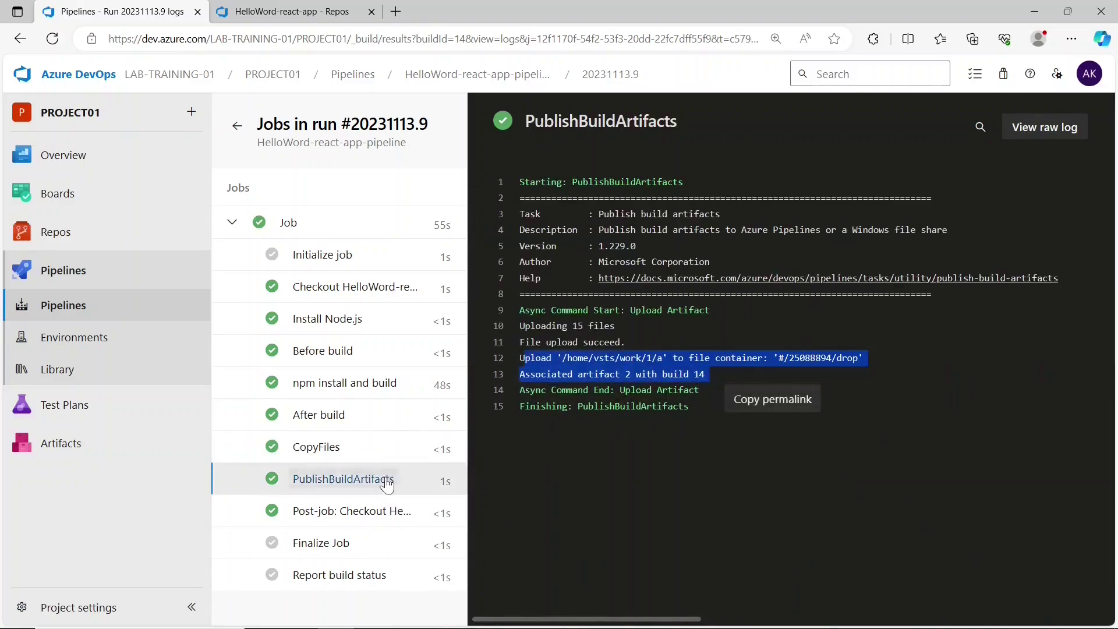
{"action": "left_click", "coordinate": [352, 592]}
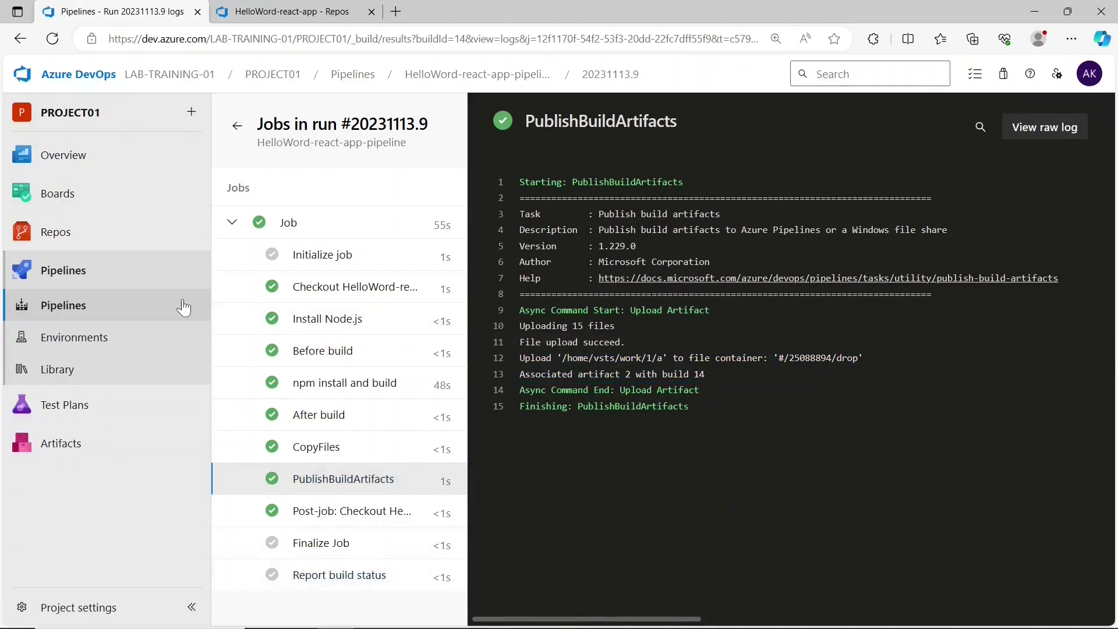
{"action": "left_click", "coordinate": [159, 307]}
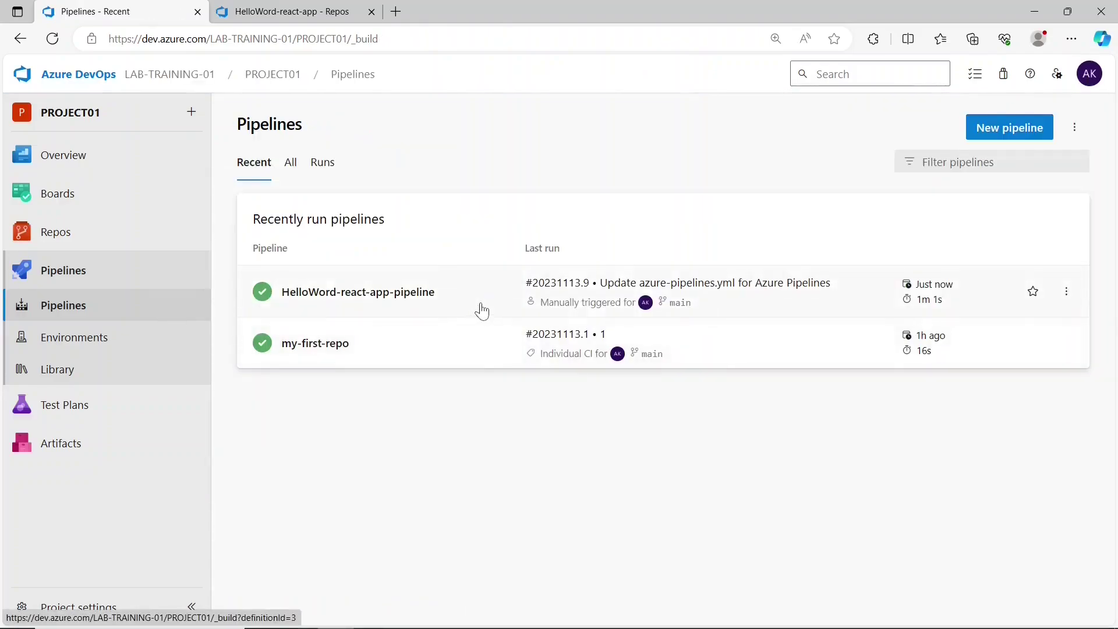
- Open run #20231113.9's summary and expand the published drop artifact's file list
{"action": "left_click", "coordinate": [481, 302]}
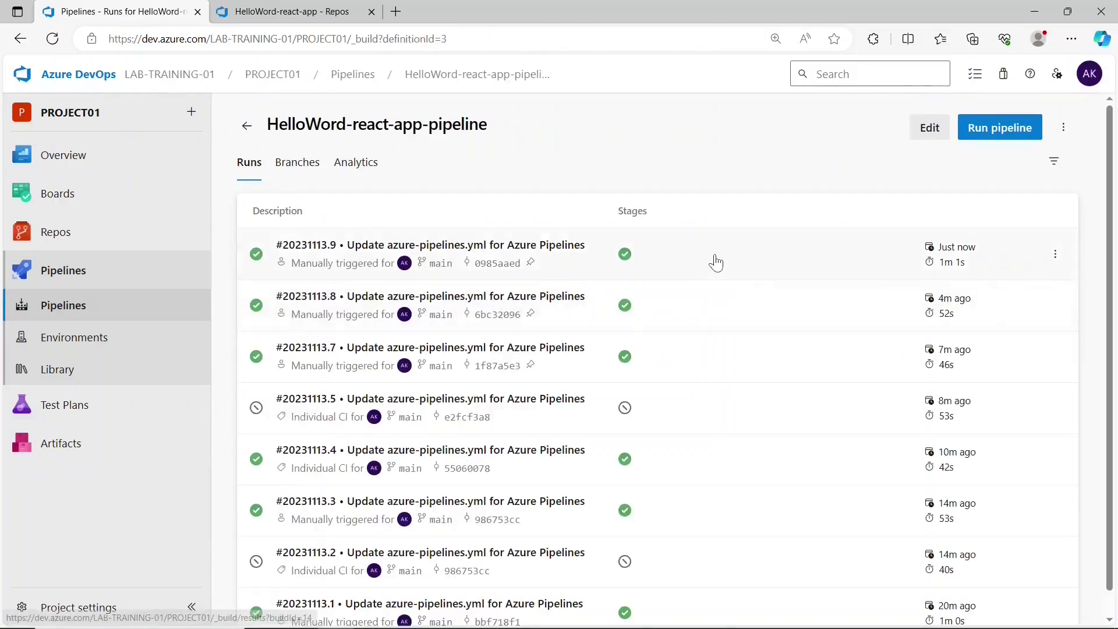
{"action": "left_click", "coordinate": [714, 254]}
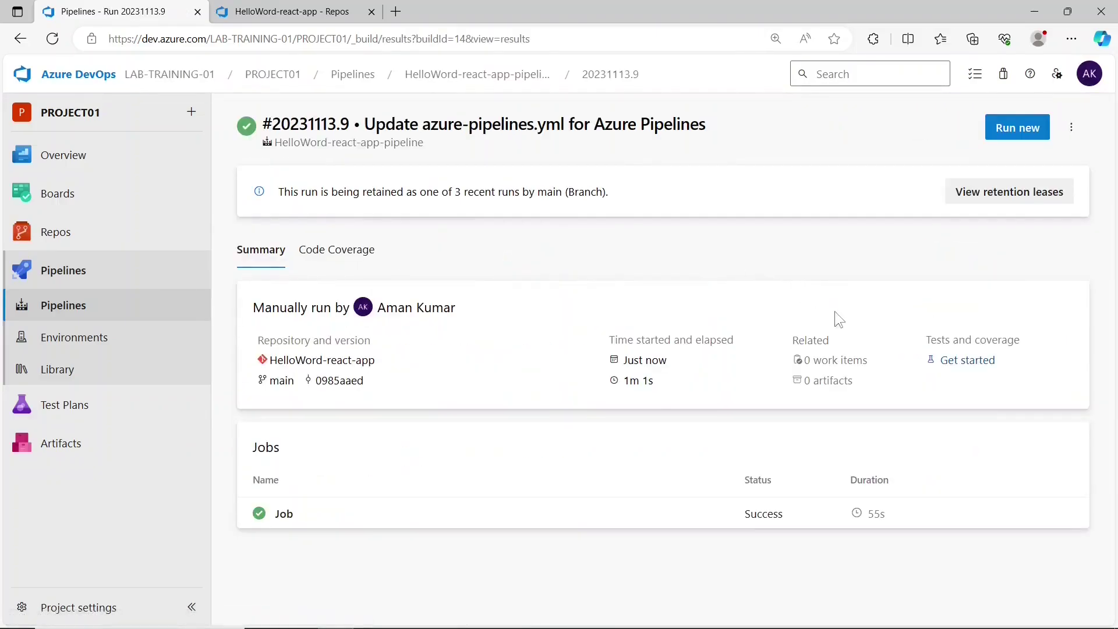
{"action": "left_click_drag", "start_coordinate": [777, 346], "coordinate": [829, 346]}
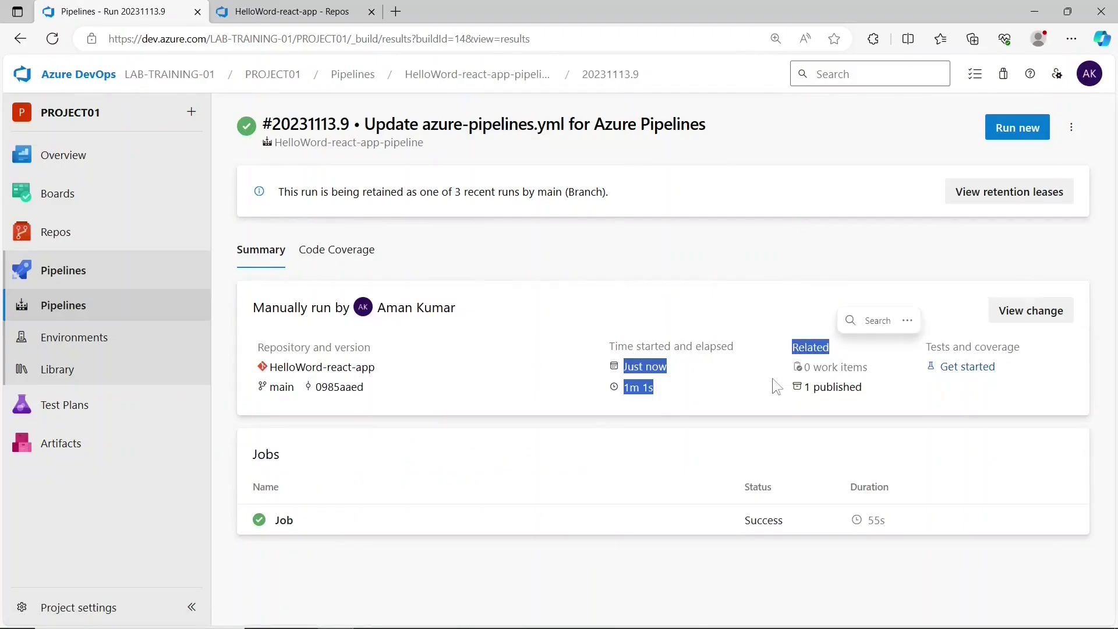
{"action": "left_click", "coordinate": [830, 402]}
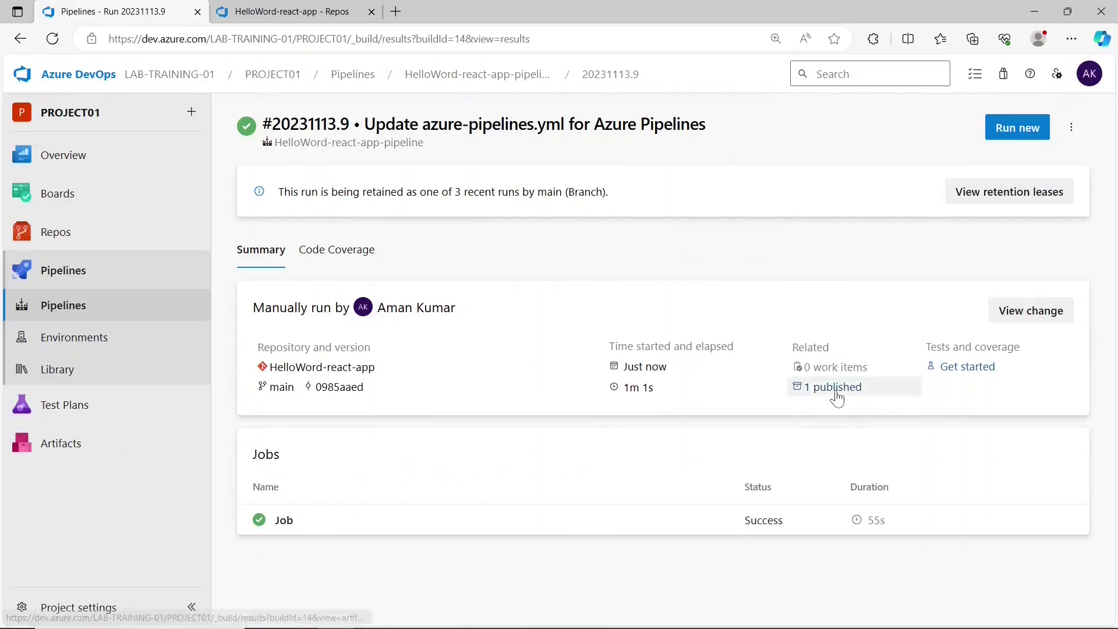
{"action": "left_click", "coordinate": [837, 387]}
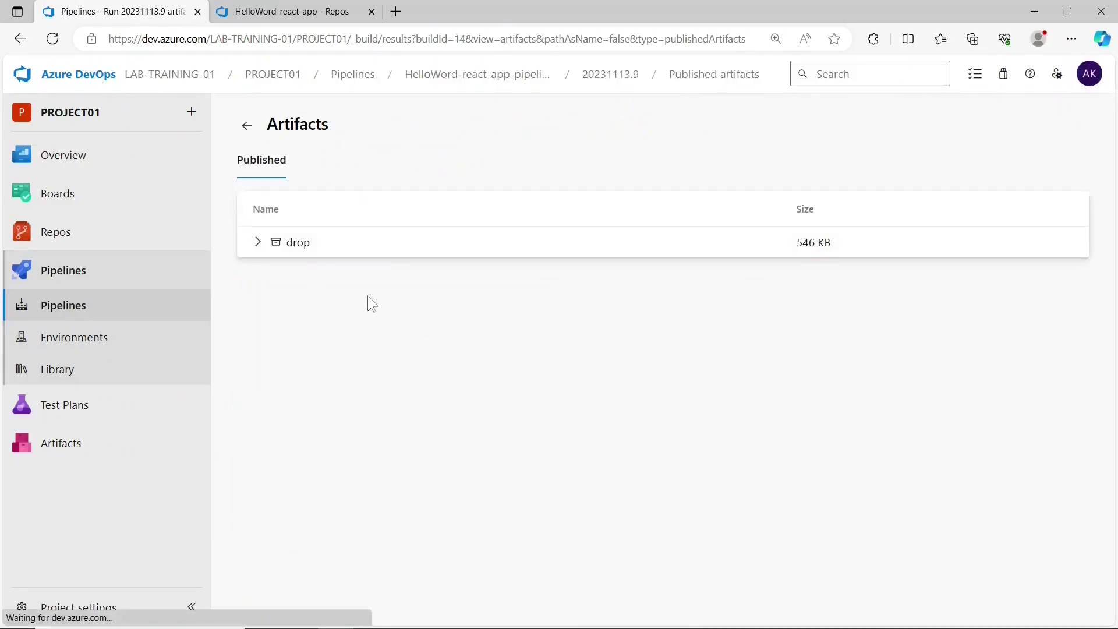
{"action": "left_click", "coordinate": [257, 242]}
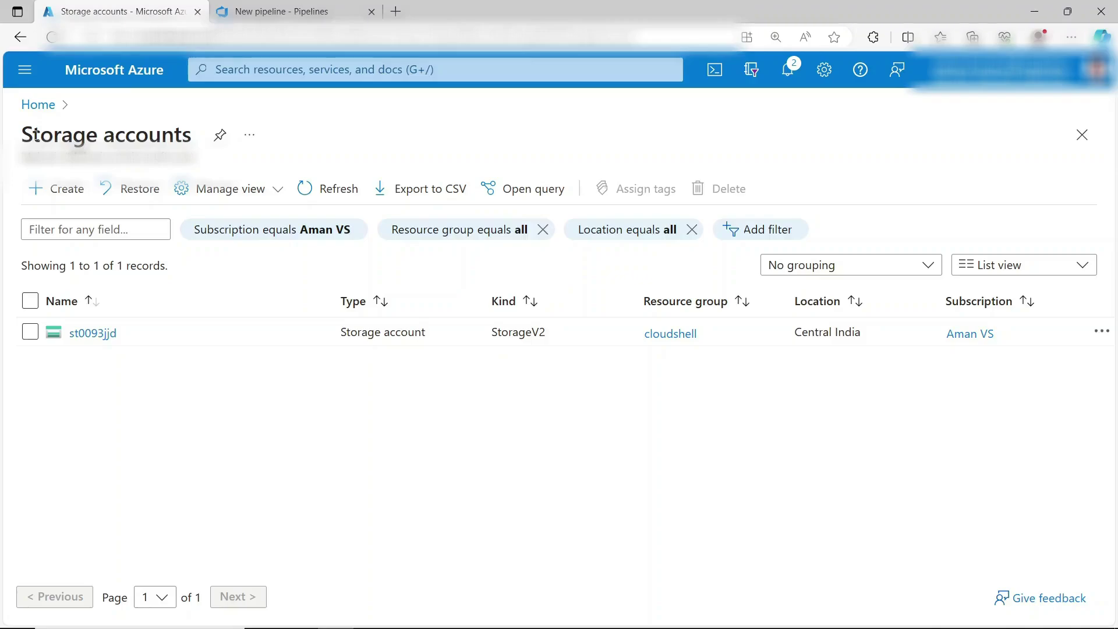
- Create storage account sotk567 in resource group vm-rg through Review and Create
{"action": "left_click", "coordinate": [65, 187]}
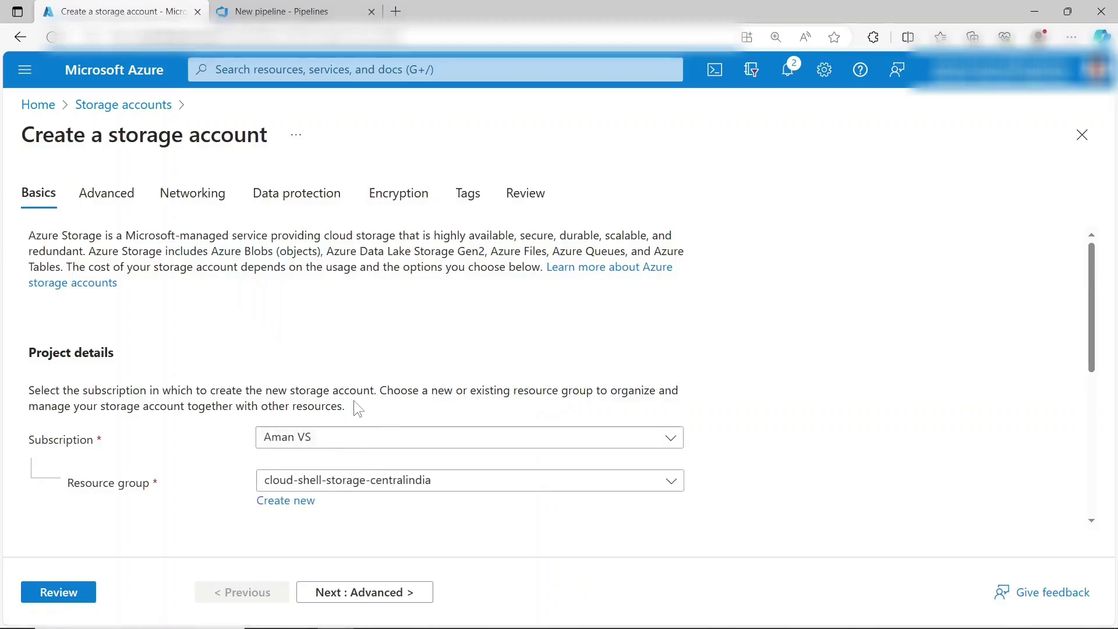
{"action": "scroll", "coordinate": [1093, 341], "scroll_direction": "down", "scroll_amount": 2}
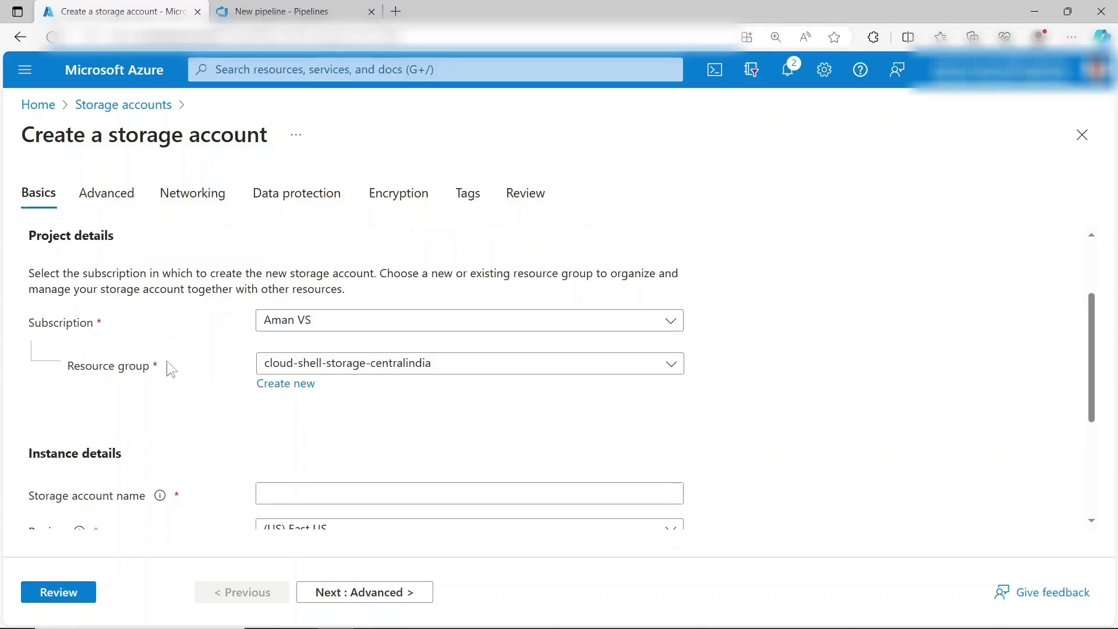
{"action": "left_click", "coordinate": [357, 364]}
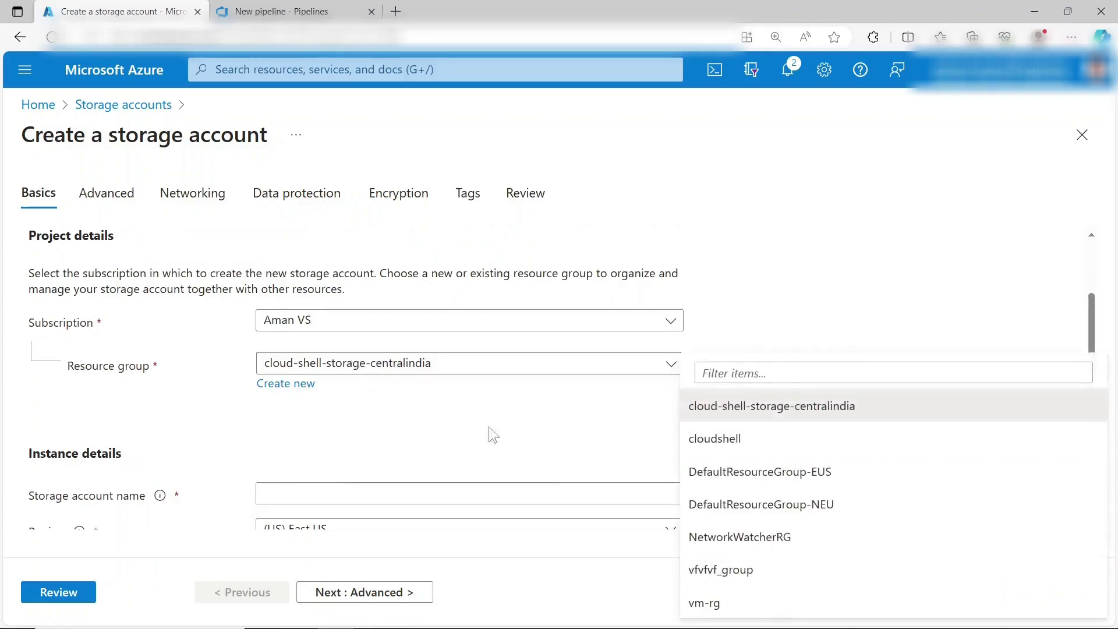
{"action": "left_click", "coordinate": [716, 603]}
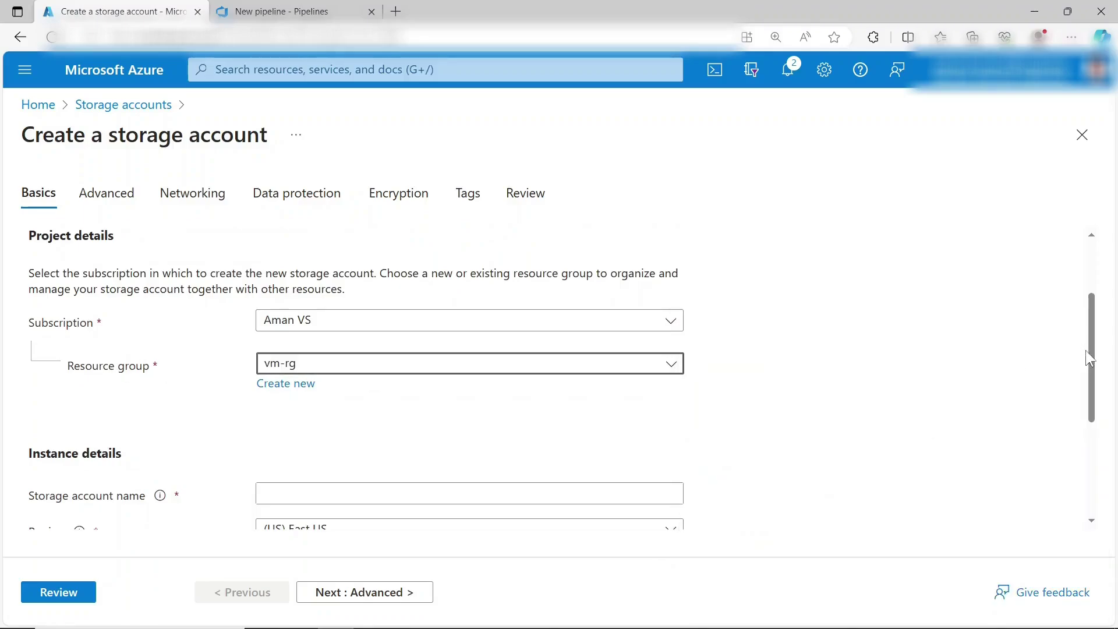
{"action": "left_click_drag", "start_coordinate": [1090, 359], "coordinate": [1091, 418]}
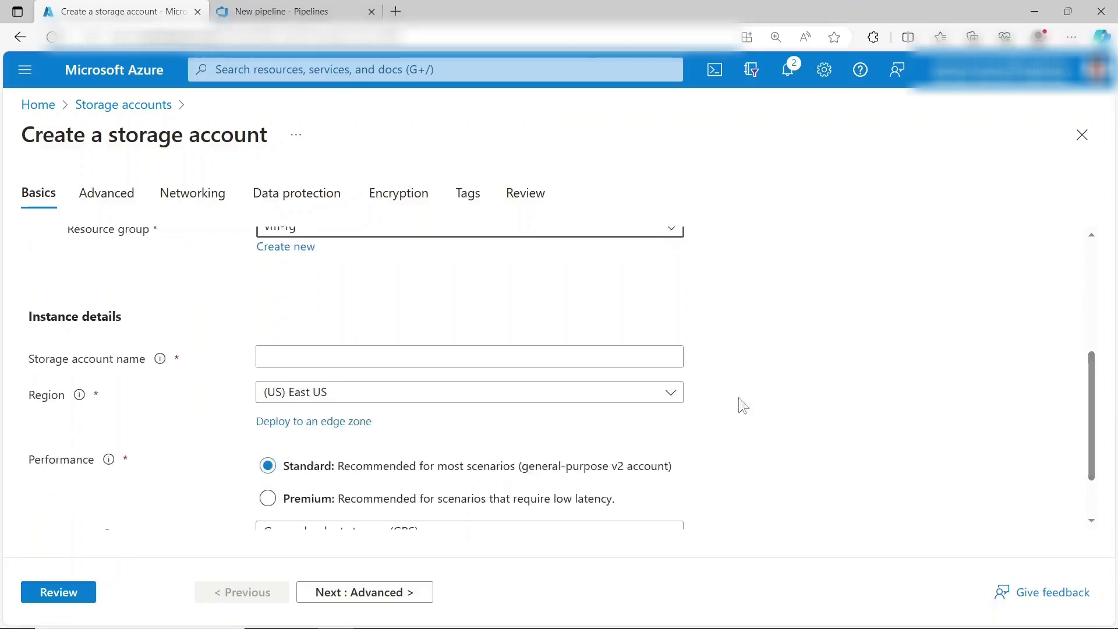
{"action": "left_click", "coordinate": [549, 360]}
{"action": "type", "text": "s"}
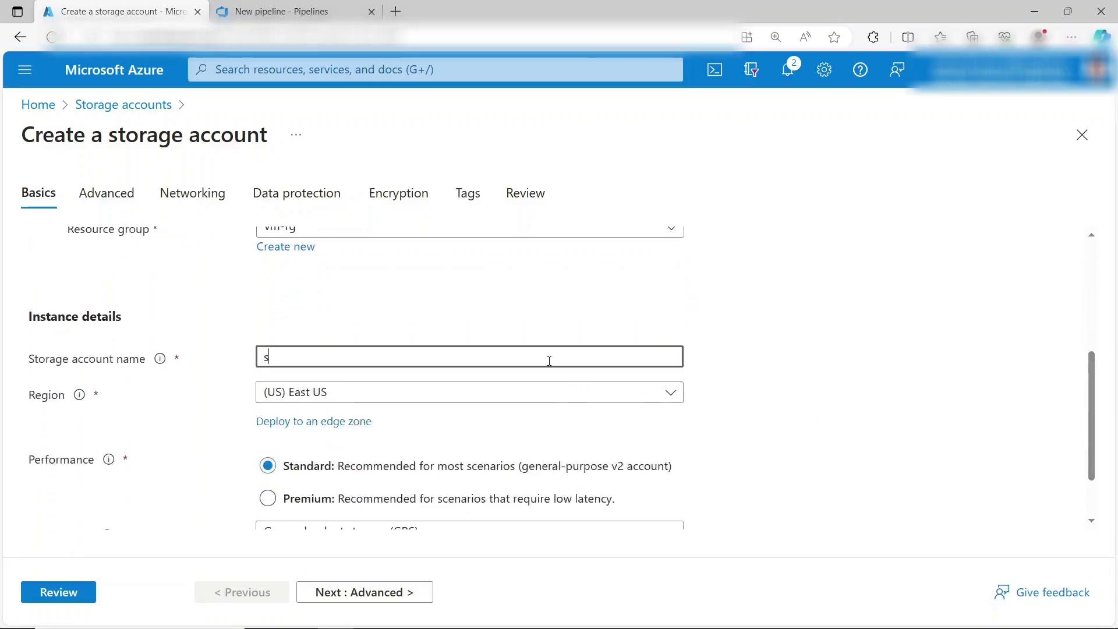
{"action": "type", "text": "otk567"}
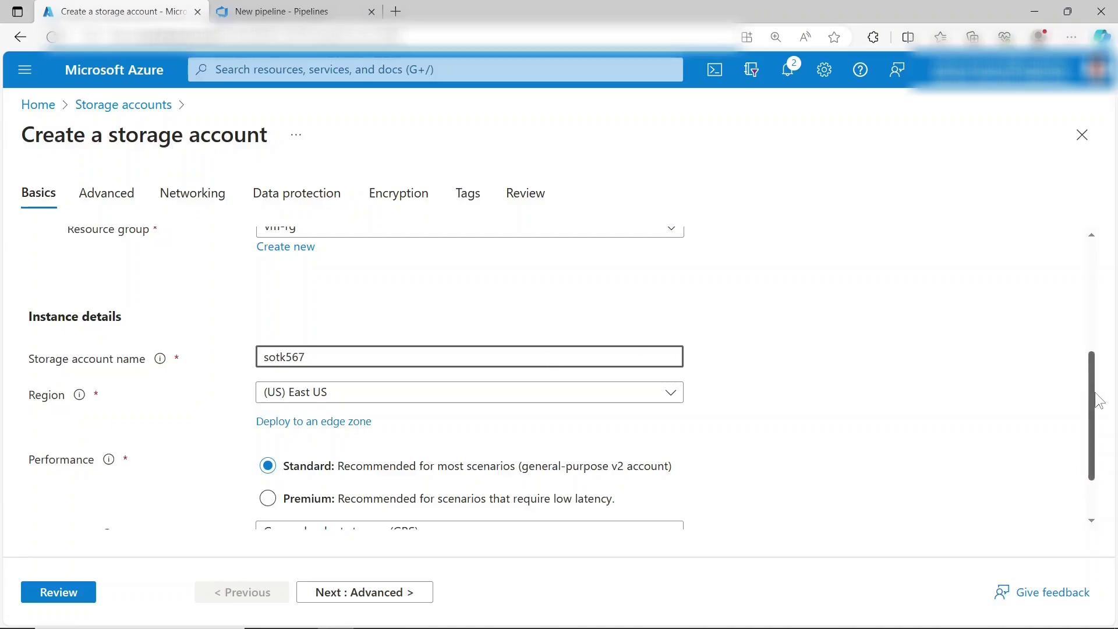
{"action": "left_click_drag", "start_coordinate": [1091, 387], "coordinate": [1103, 412]}
{"action": "scroll", "coordinate": [1103, 412], "scroll_direction": "down", "scroll_amount": 1}
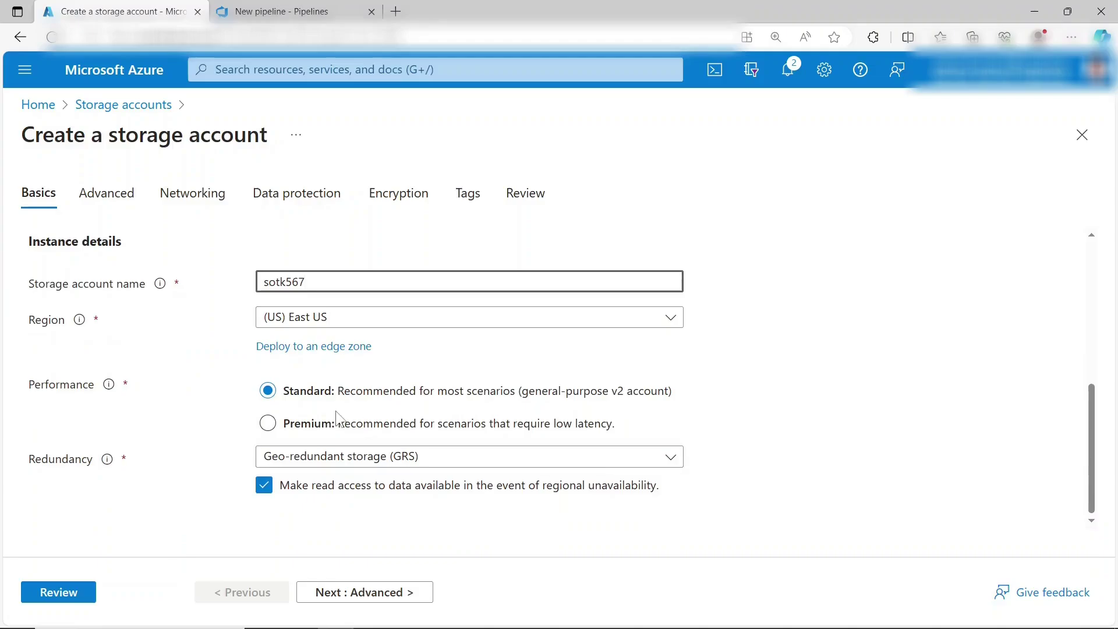
{"action": "left_click", "coordinate": [68, 592]}
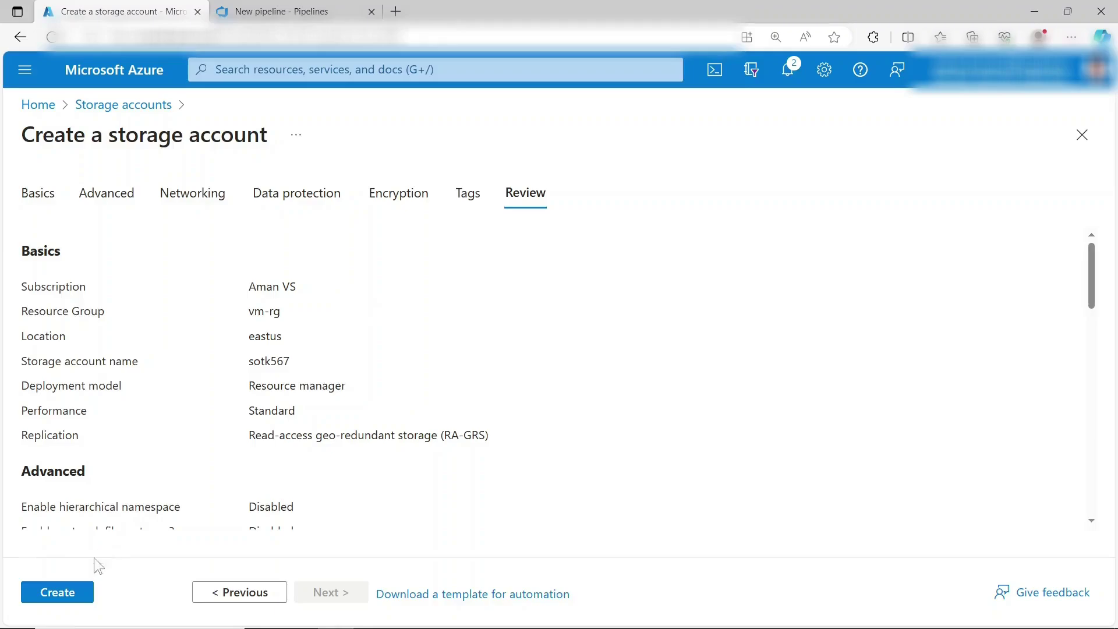
{"action": "left_click", "coordinate": [82, 593]}
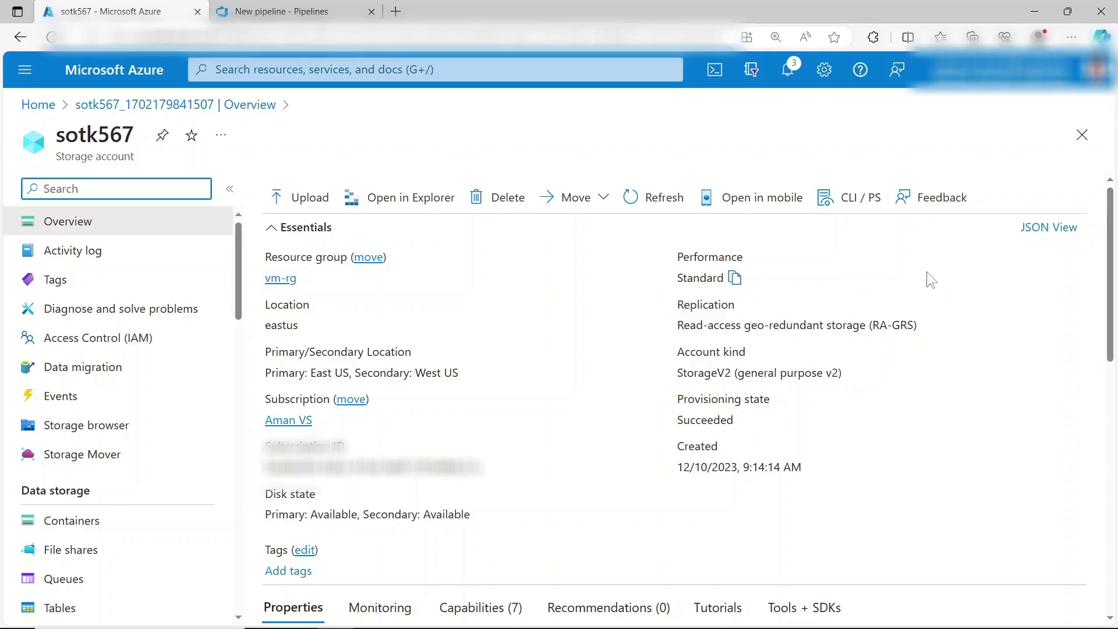
- Add a $web container to sotk567 and open it to confirm it is empty
{"action": "left_click", "coordinate": [139, 526]}
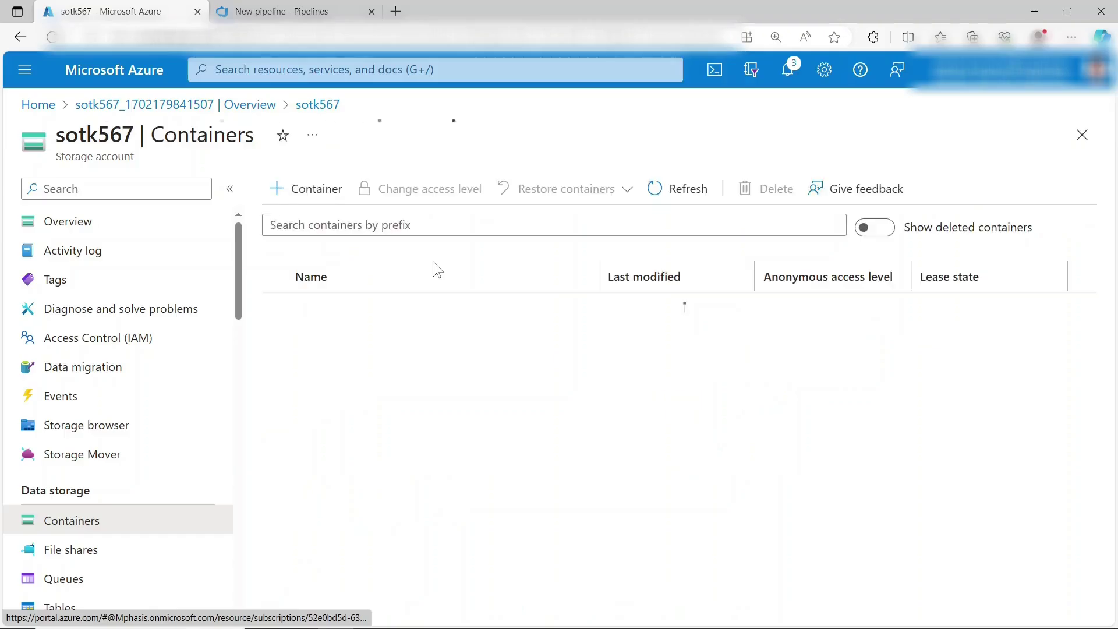
{"action": "left_click", "coordinate": [307, 200]}
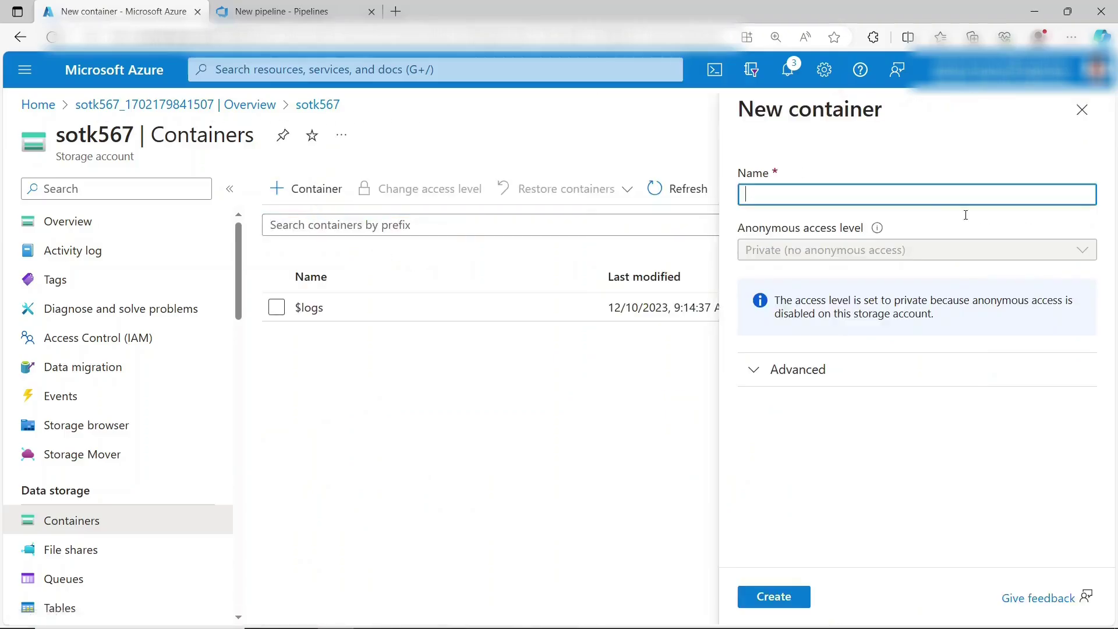
{"action": "type", "text": "$web"}
{"action": "left_click", "coordinate": [775, 596]}
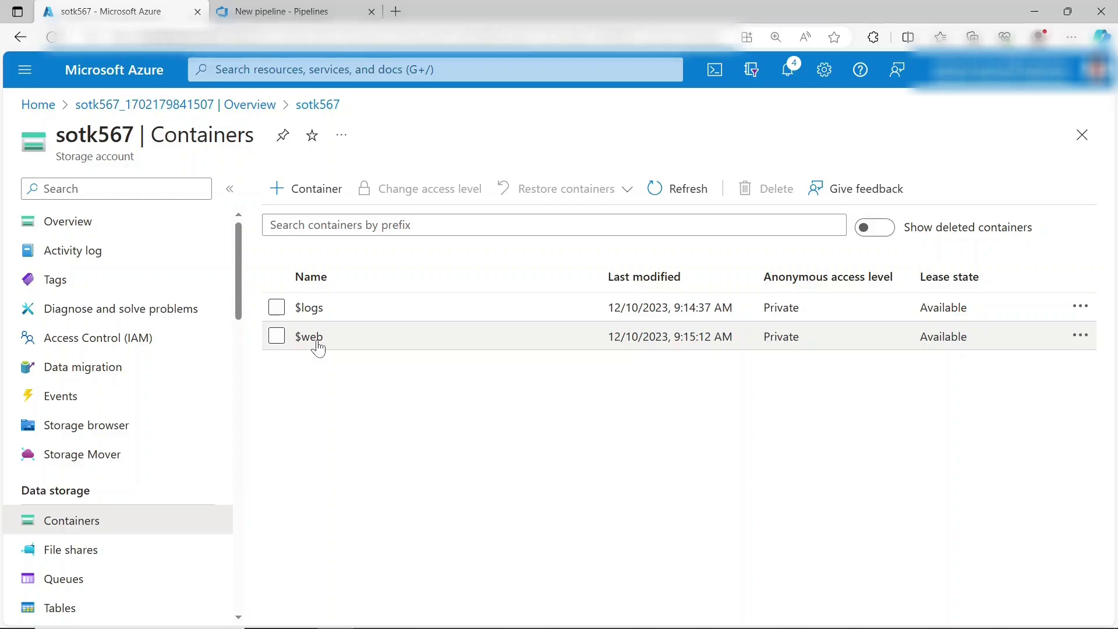
{"action": "left_click", "coordinate": [309, 337]}
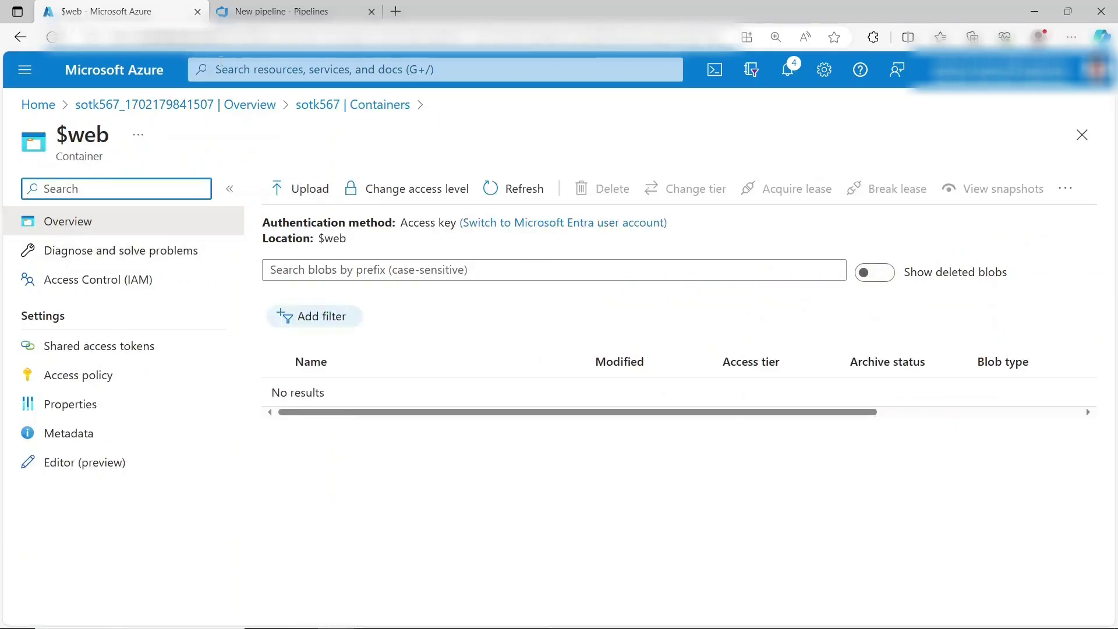
{"action": "left_click", "coordinate": [217, 105]}
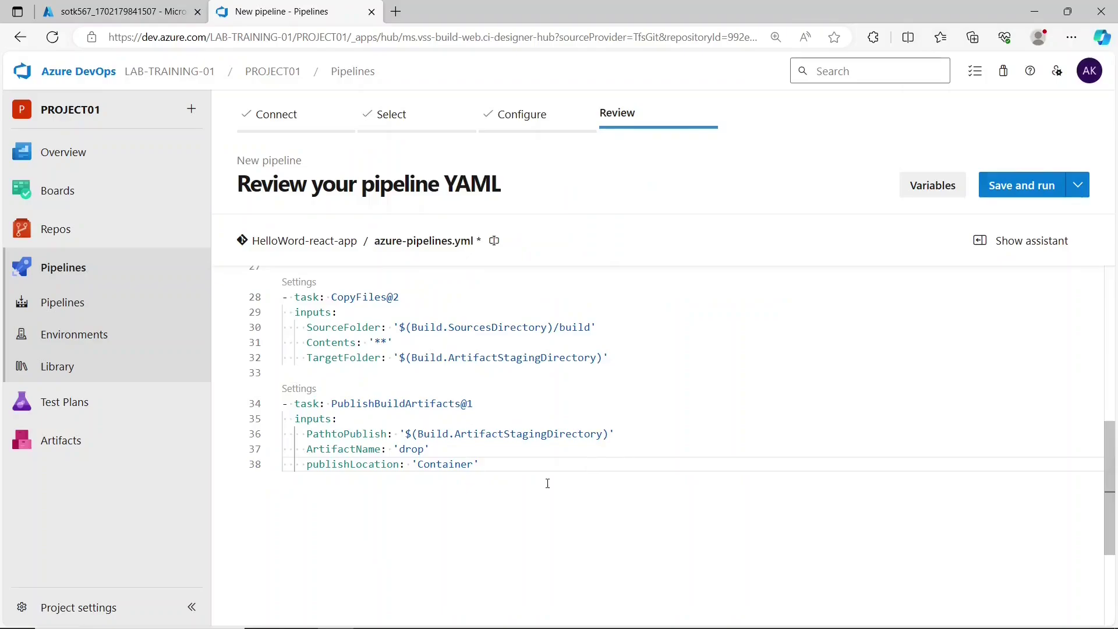
- Add a blank line after the publish step and choose the Azure CLI task
{"action": "key", "text": "Return"}
{"action": "key", "text": "Return"}
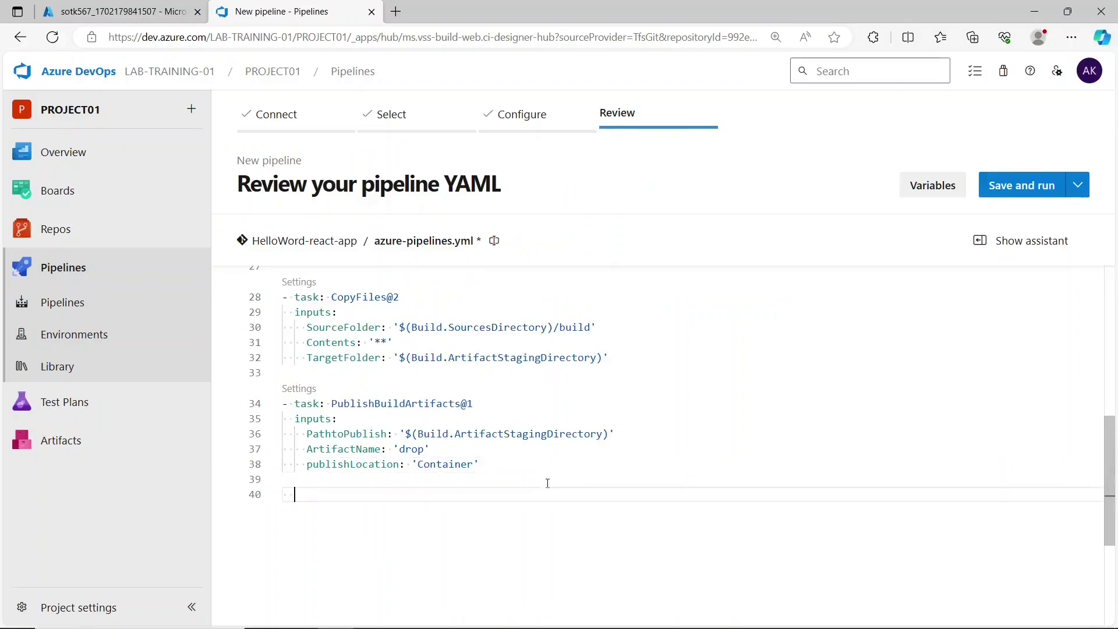
{"action": "left_click", "coordinate": [997, 241]}
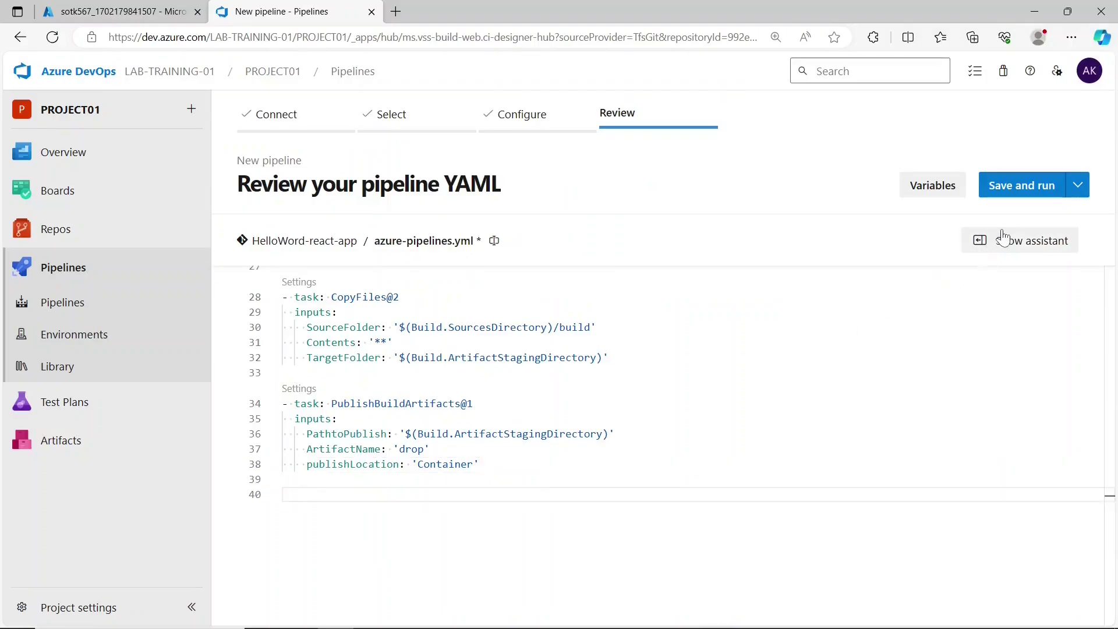
{"action": "left_click", "coordinate": [955, 282]}
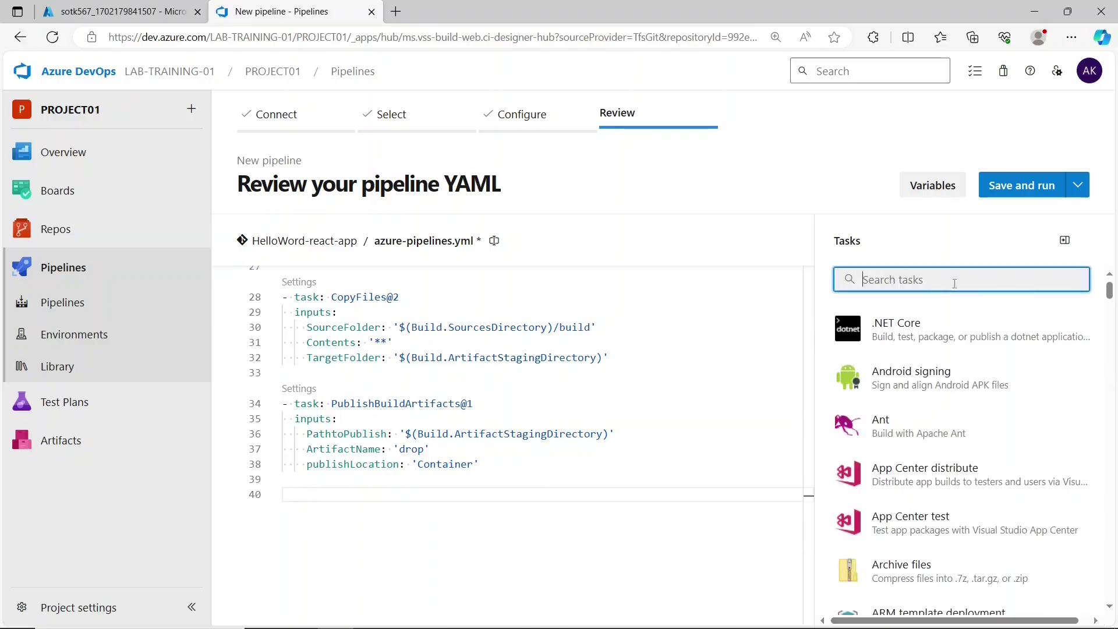
{"action": "type", "text": "powe"}
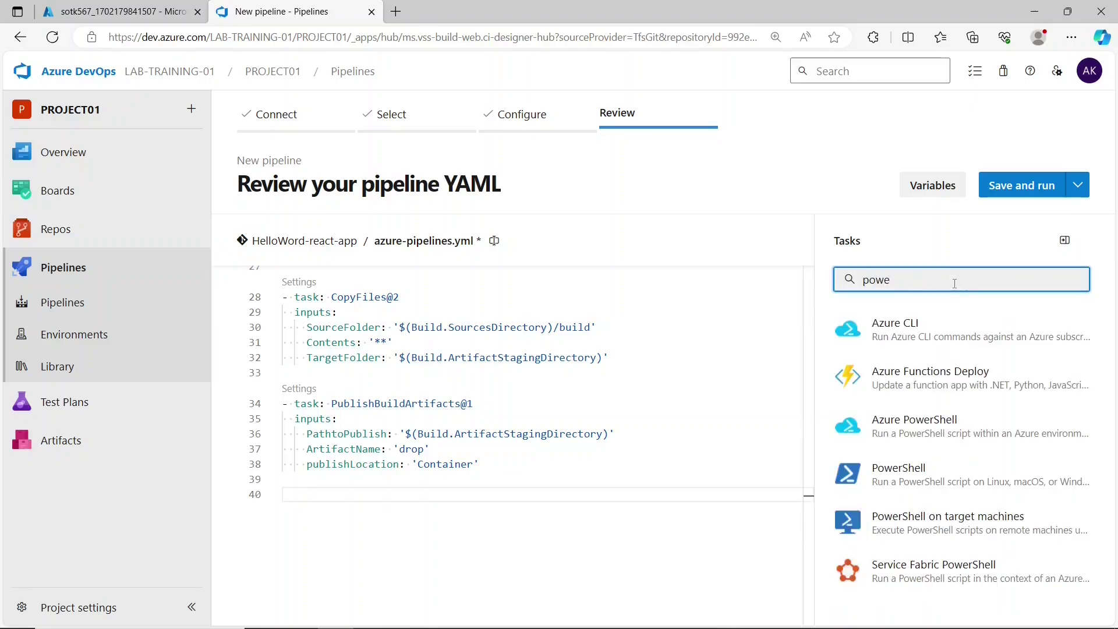
{"action": "left_click", "coordinate": [953, 332]}
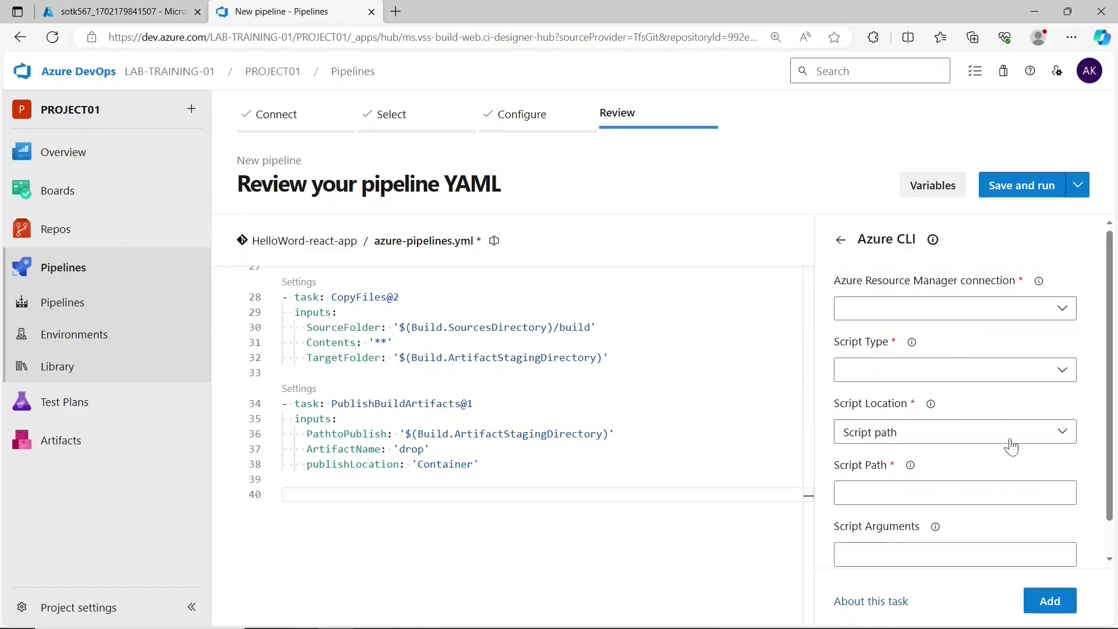
- Set the service connection, Batch script type and pasted inline upload-batch script, then add the task
{"action": "left_click", "coordinate": [1003, 313]}
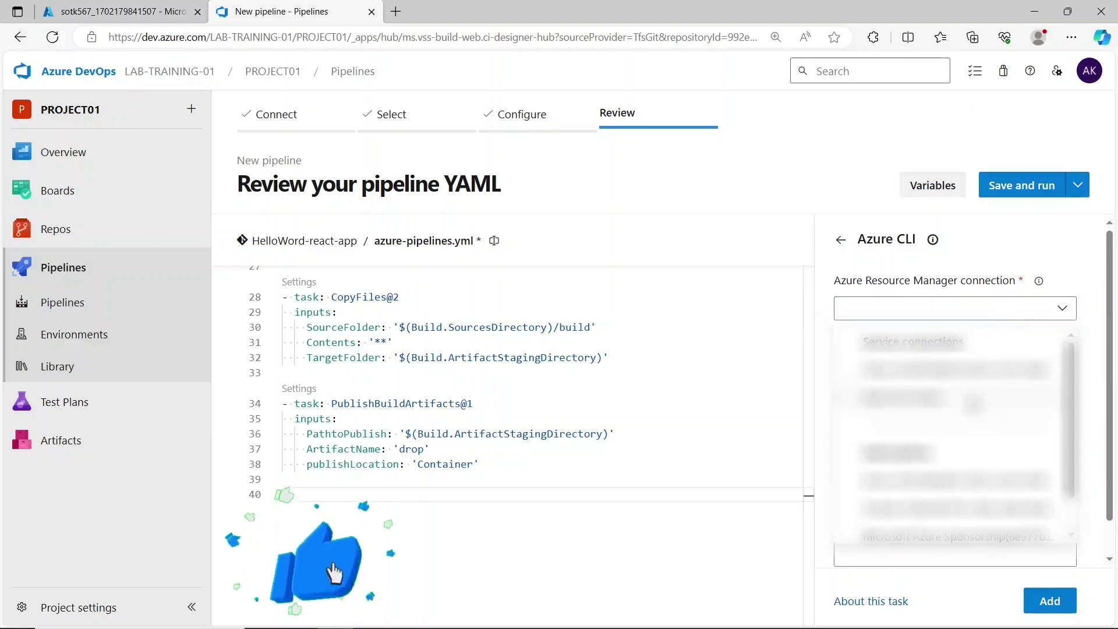
{"action": "left_click", "coordinate": [977, 402]}
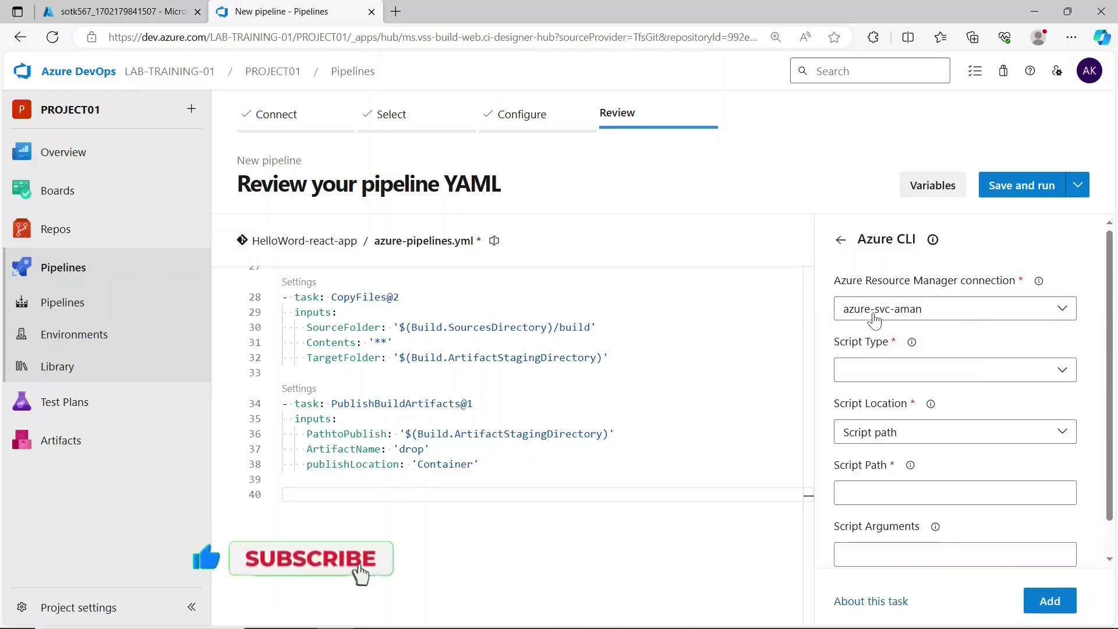
{"action": "left_click", "coordinate": [945, 370]}
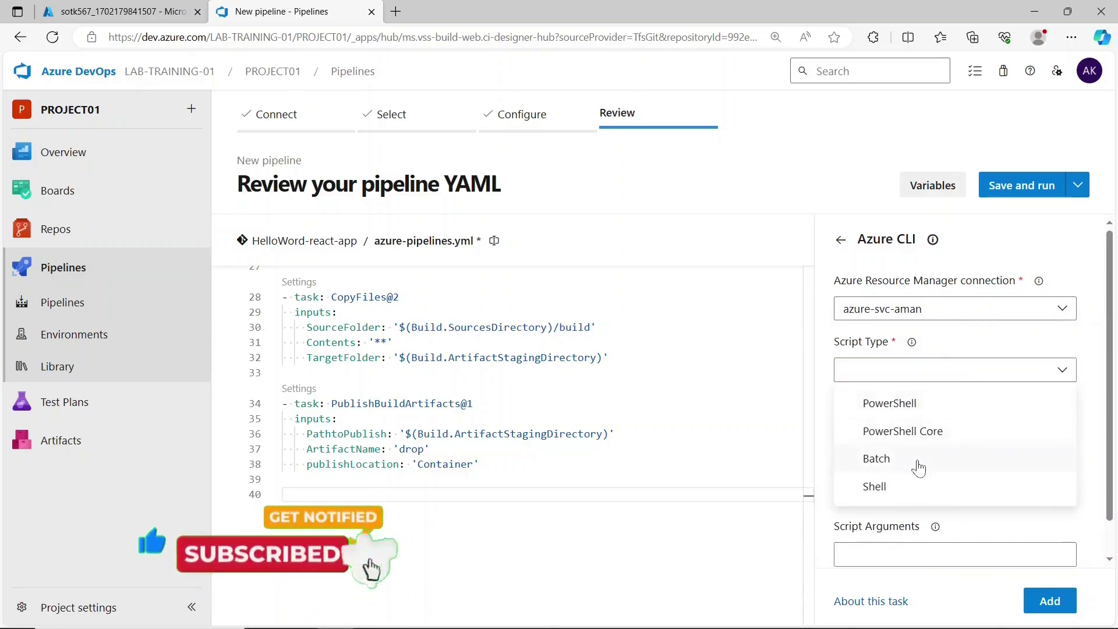
{"action": "left_click", "coordinate": [918, 465]}
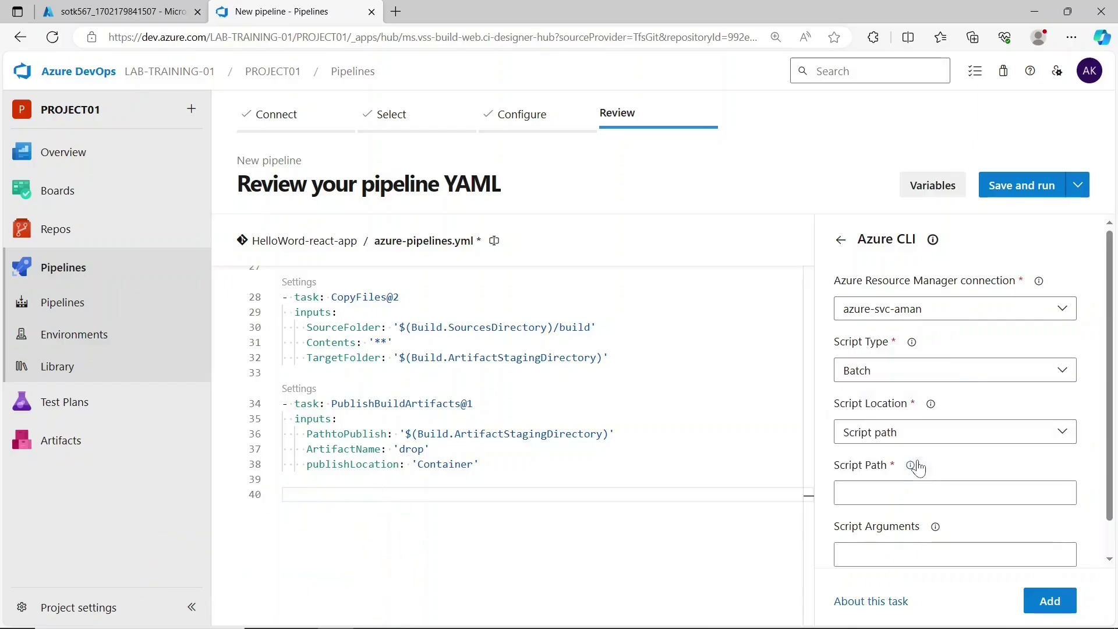
{"action": "left_click", "coordinate": [906, 434]}
{"action": "left_click", "coordinate": [901, 467]}
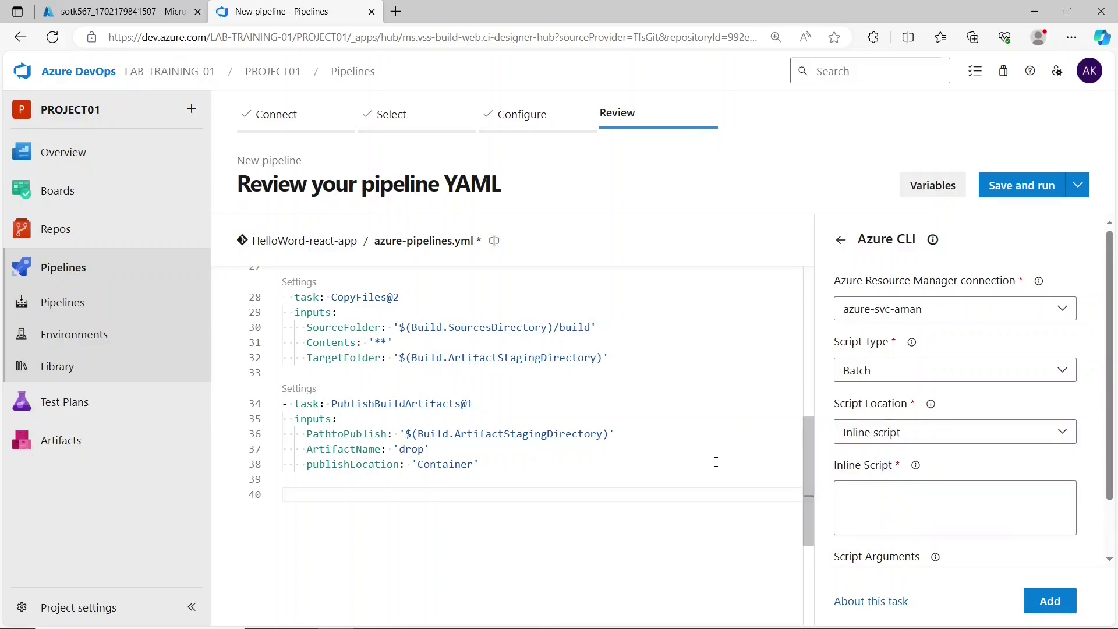
{"action": "left_click", "coordinate": [938, 525]}
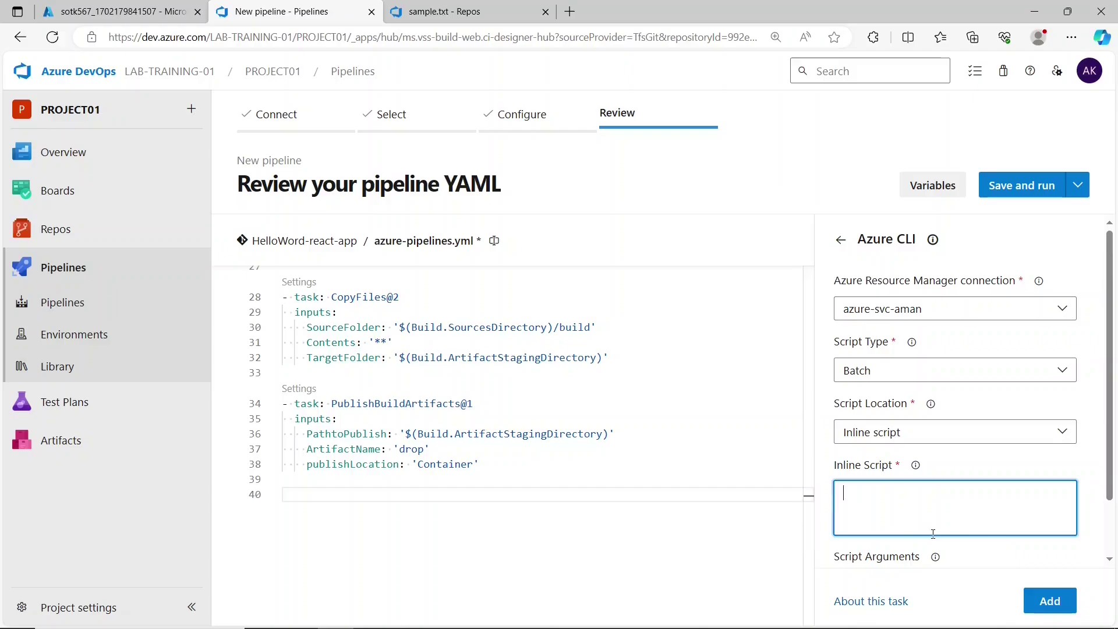
{"action": "type", "text": "az storage blob upload-batch -s $(Build.ArtifactStagingDirectory) -d '$web' --account-name $(STORAGE_ACCOUNT_NAME) --account-key $(STORAGE_ACCOUNT_KEY) --overwrite"}
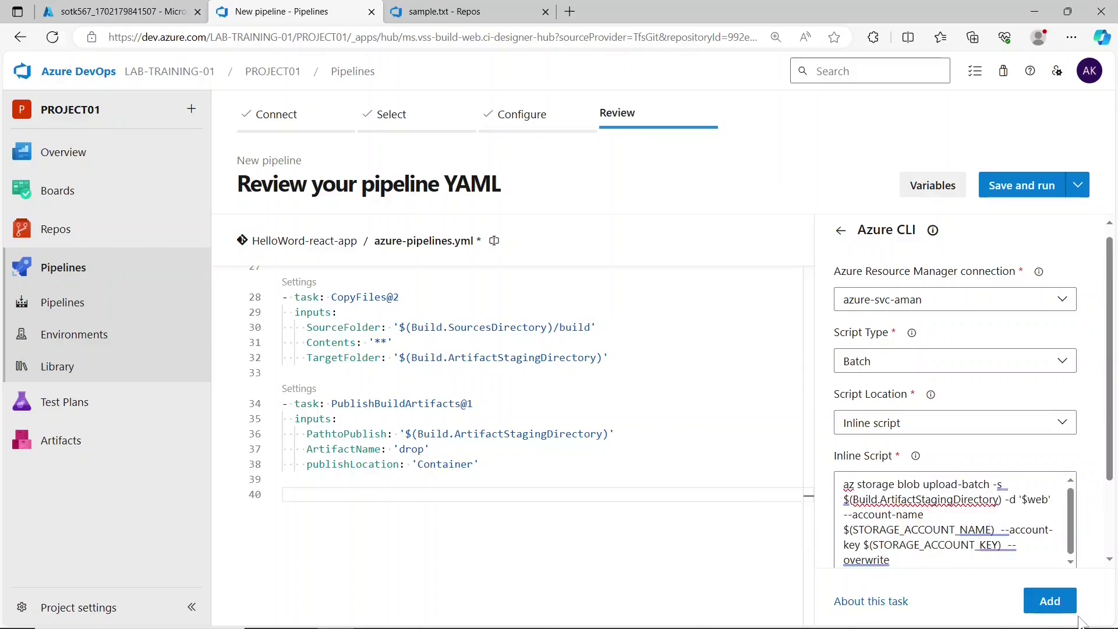
{"action": "left_click", "coordinate": [1062, 607]}
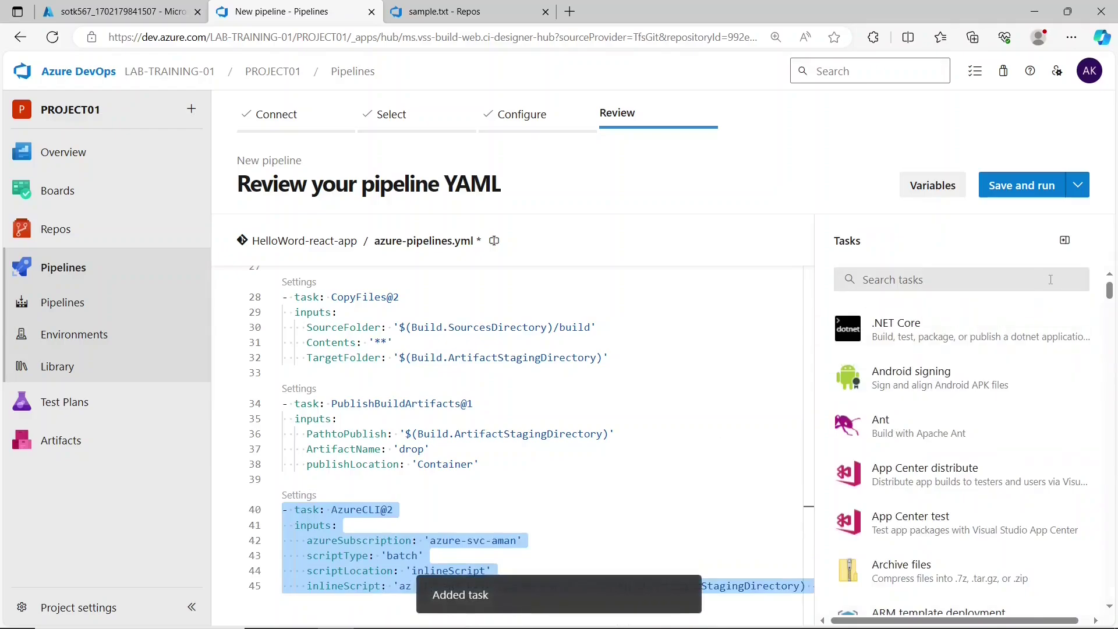
- Change the AzureCLI task's scriptType value from 'batch' to 'bash'
{"action": "left_click", "coordinate": [1060, 250]}
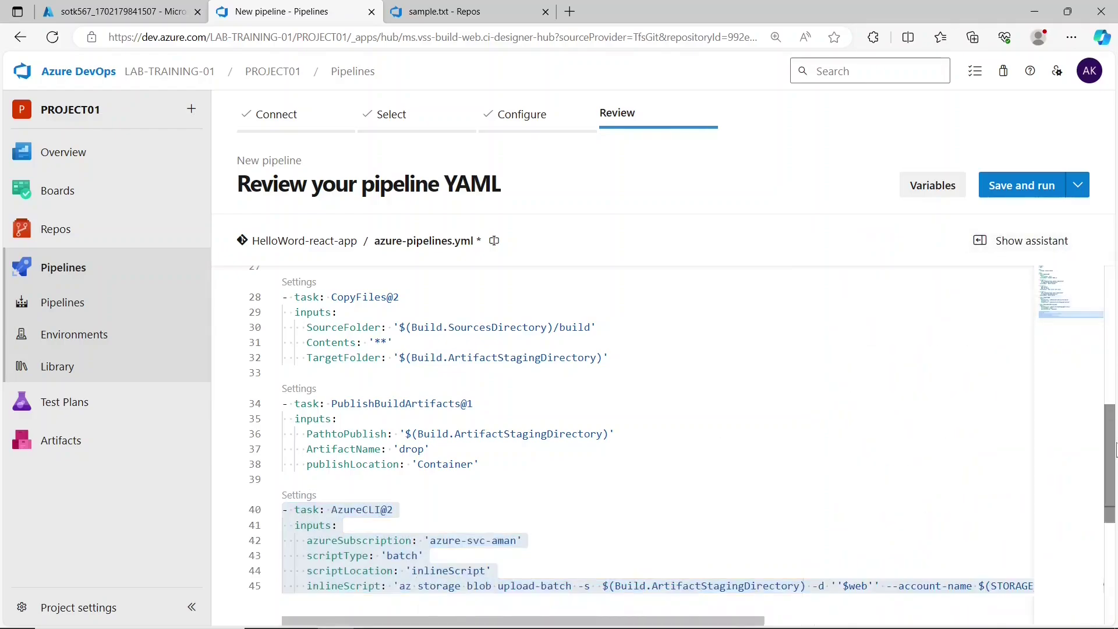
{"action": "scroll", "coordinate": [1116, 466], "scroll_direction": "down", "scroll_amount": 1}
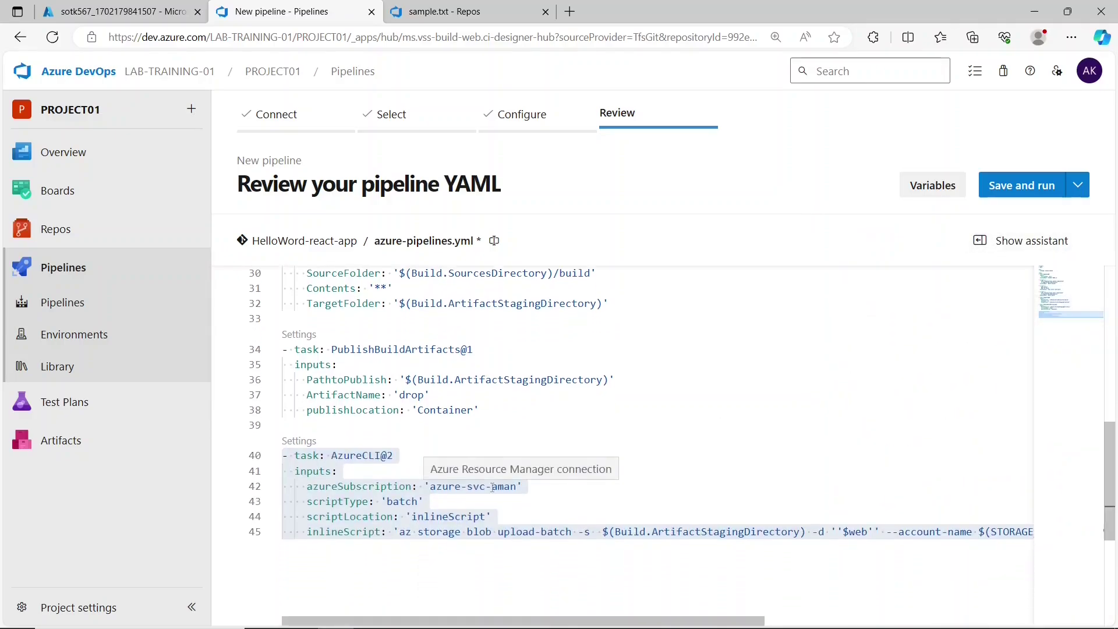
{"action": "left_click", "coordinate": [554, 554]}
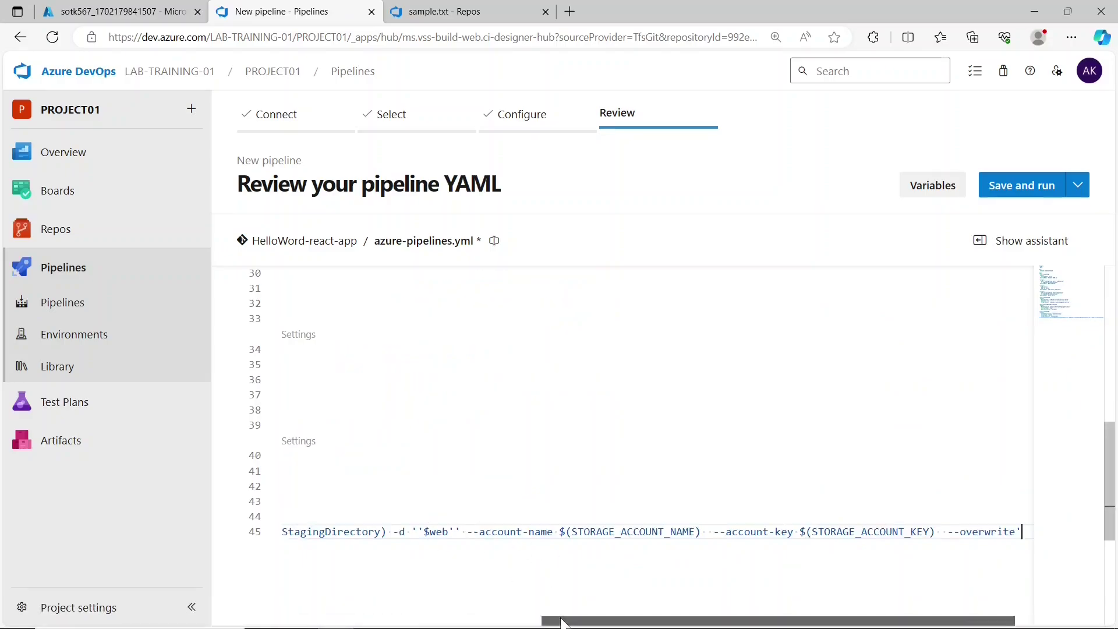
{"action": "left_click_drag", "start_coordinate": [559, 621], "coordinate": [299, 621]}
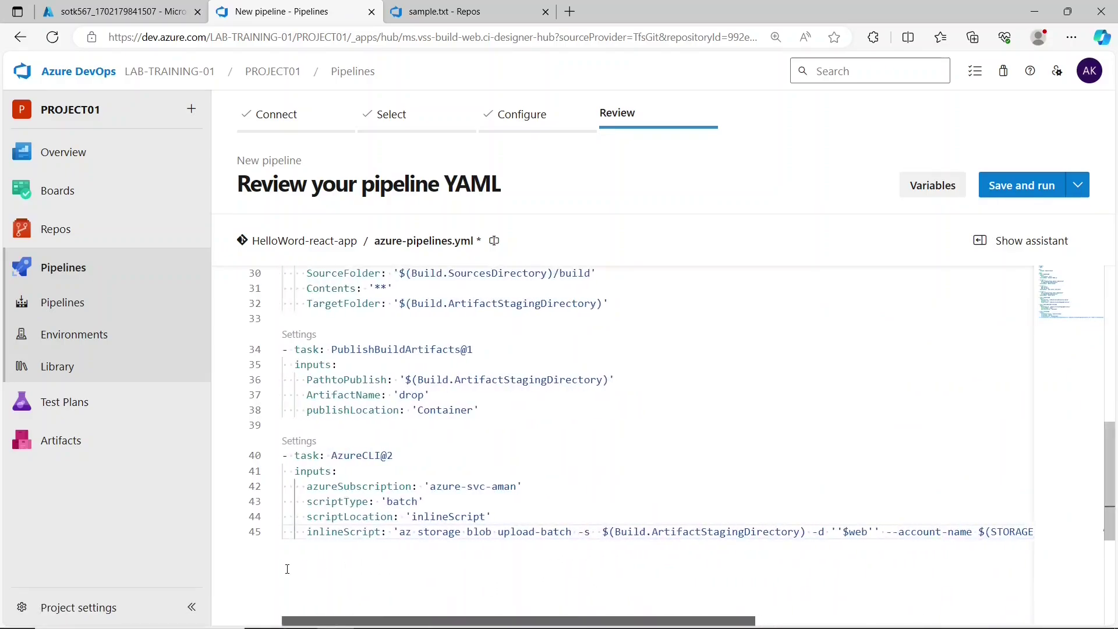
{"action": "left_click", "coordinate": [412, 502]}
{"action": "key", "text": "BackSpace"}
{"action": "key", "text": "BackSpace"}
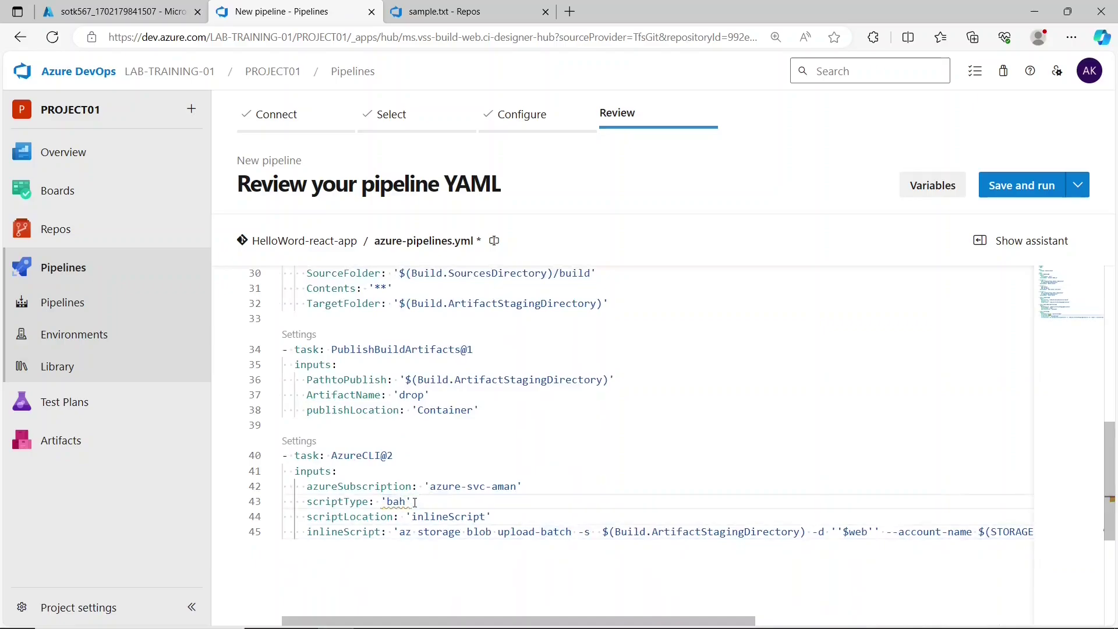
{"action": "type", "text": "s"}
- Review the upload-batch arguments: source directory, $web destination, account name, account key and overwrite
{"action": "left_click", "coordinate": [486, 534]}
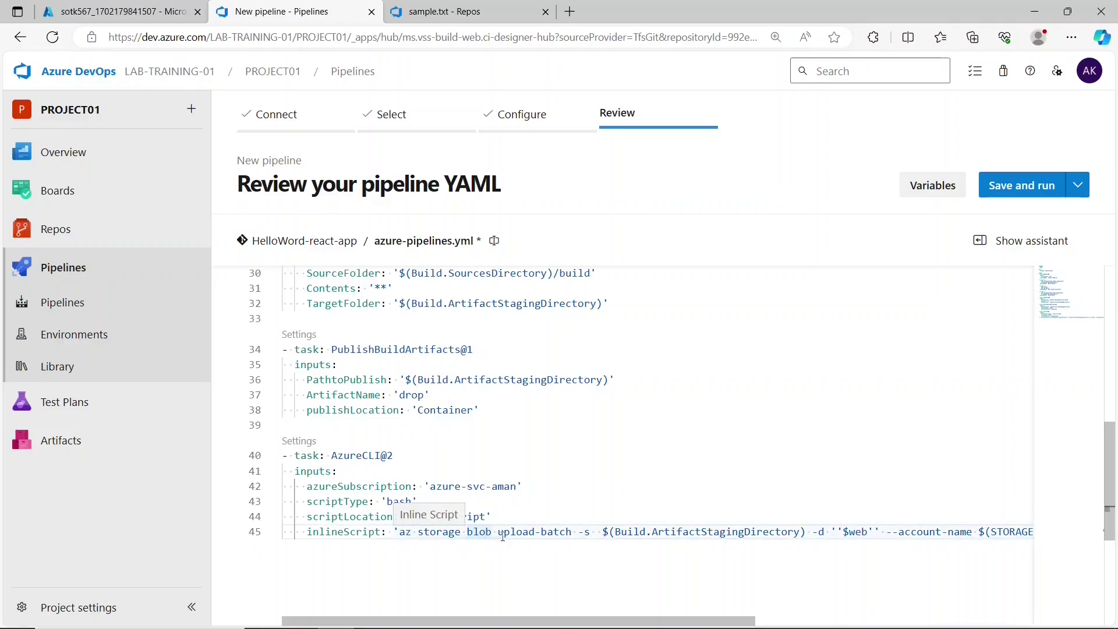
{"action": "left_click_drag", "start_coordinate": [542, 534], "coordinate": [566, 534]}
{"action": "left_click", "coordinate": [564, 533]}
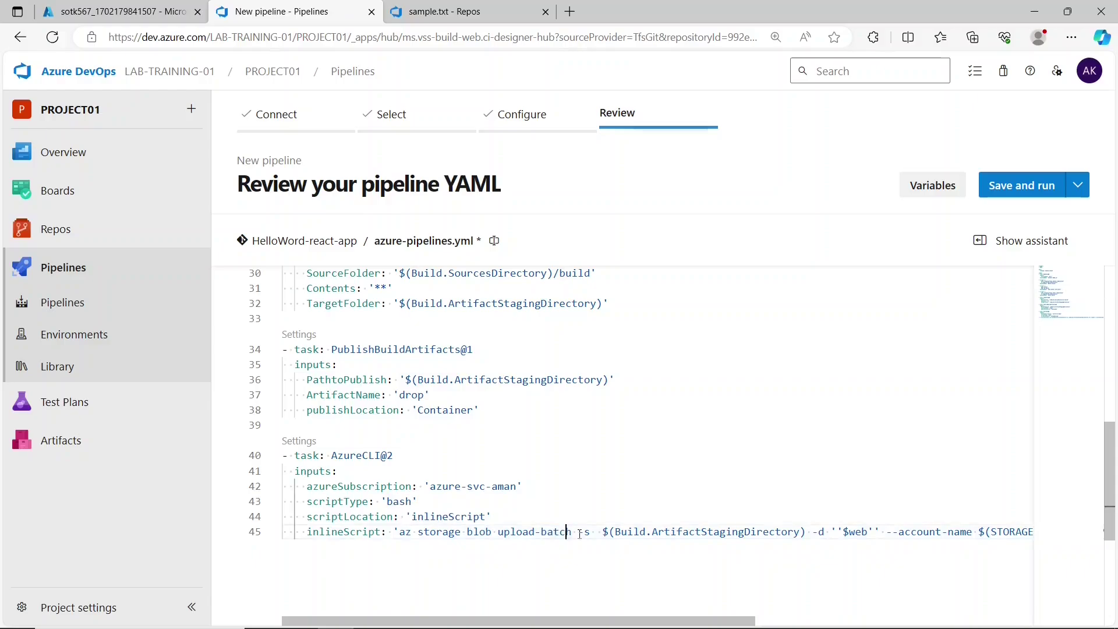
{"action": "left_click_drag", "start_coordinate": [623, 533], "coordinate": [590, 532]}
{"action": "left_click", "coordinate": [590, 532]}
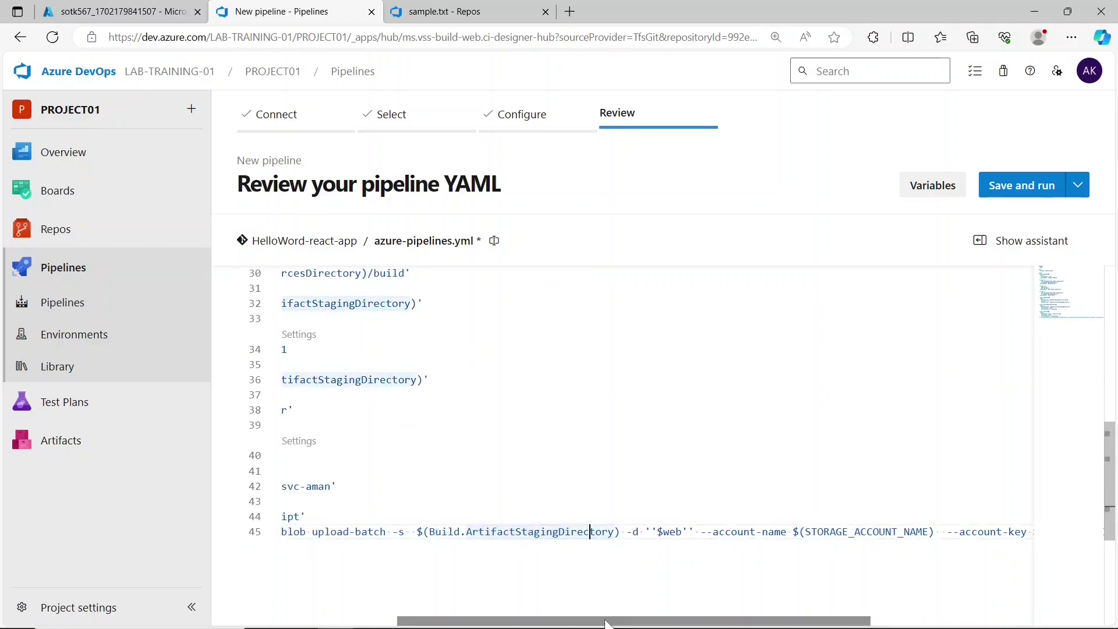
{"action": "left_click_drag", "start_coordinate": [609, 622], "coordinate": [669, 622]}
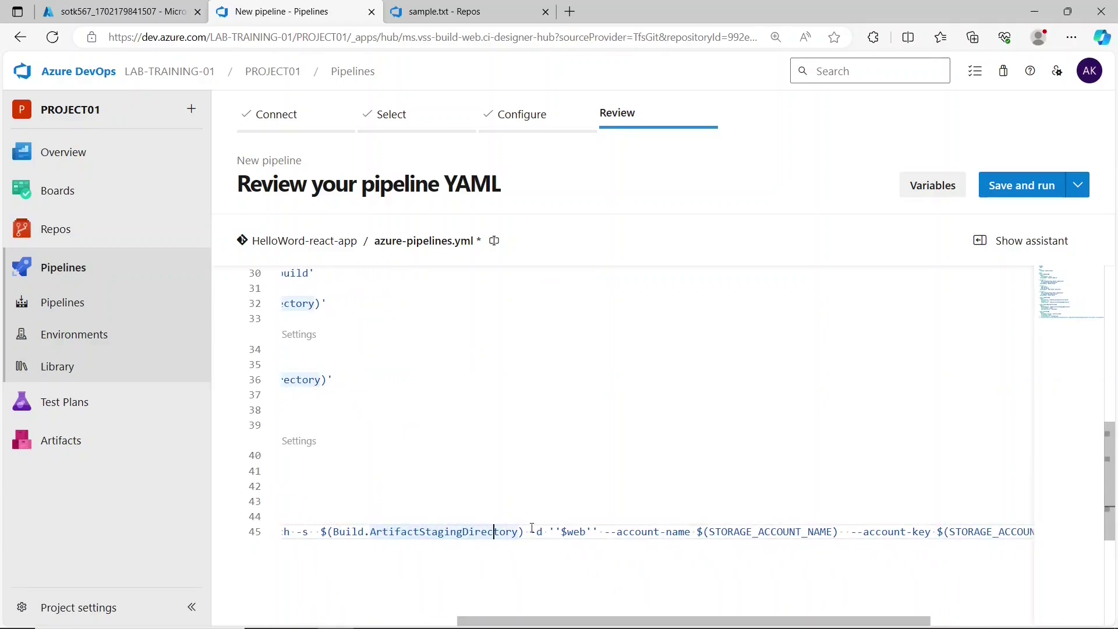
{"action": "left_click_drag", "start_coordinate": [532, 532], "coordinate": [593, 532]}
{"action": "left_click", "coordinate": [593, 532]}
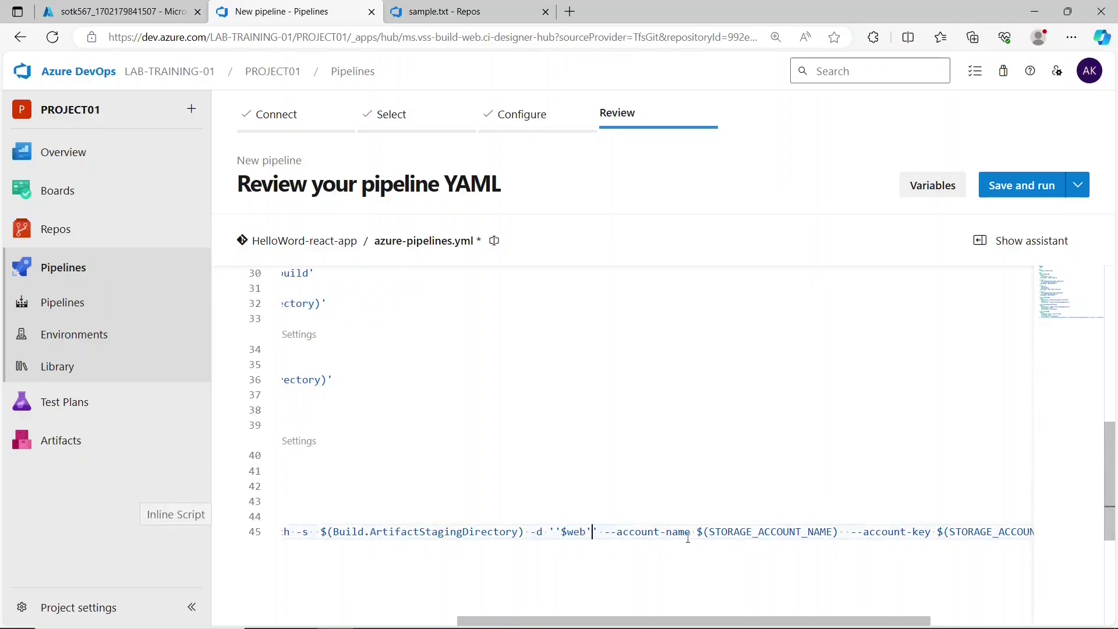
{"action": "left_click_drag", "start_coordinate": [697, 531], "coordinate": [840, 532]}
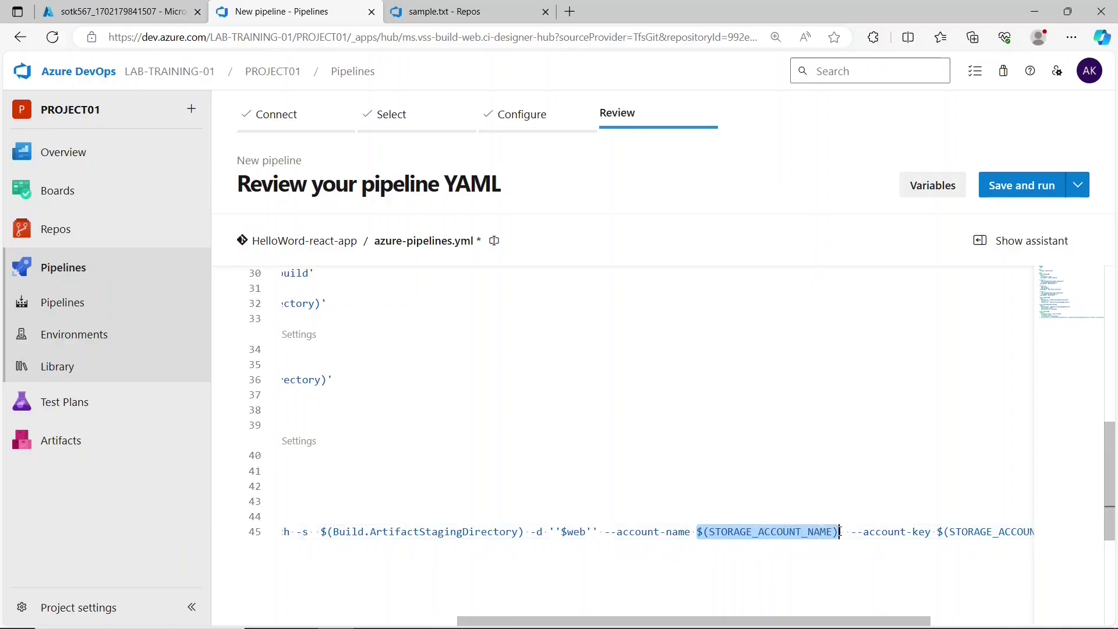
{"action": "left_click", "coordinate": [841, 532]}
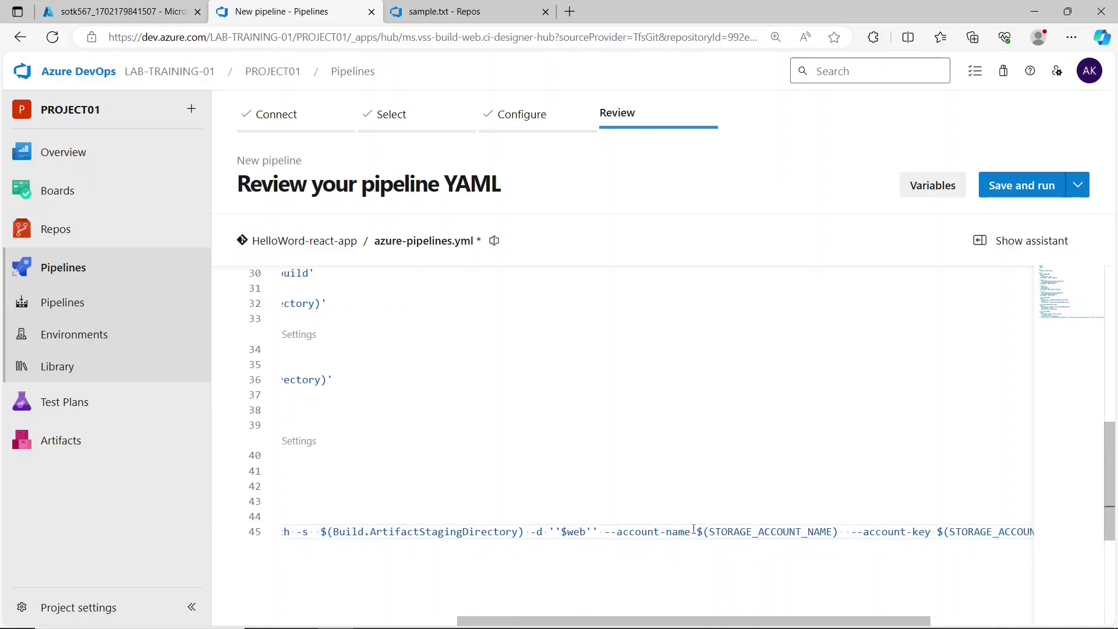
{"action": "left_click_drag", "start_coordinate": [697, 531], "coordinate": [834, 532]}
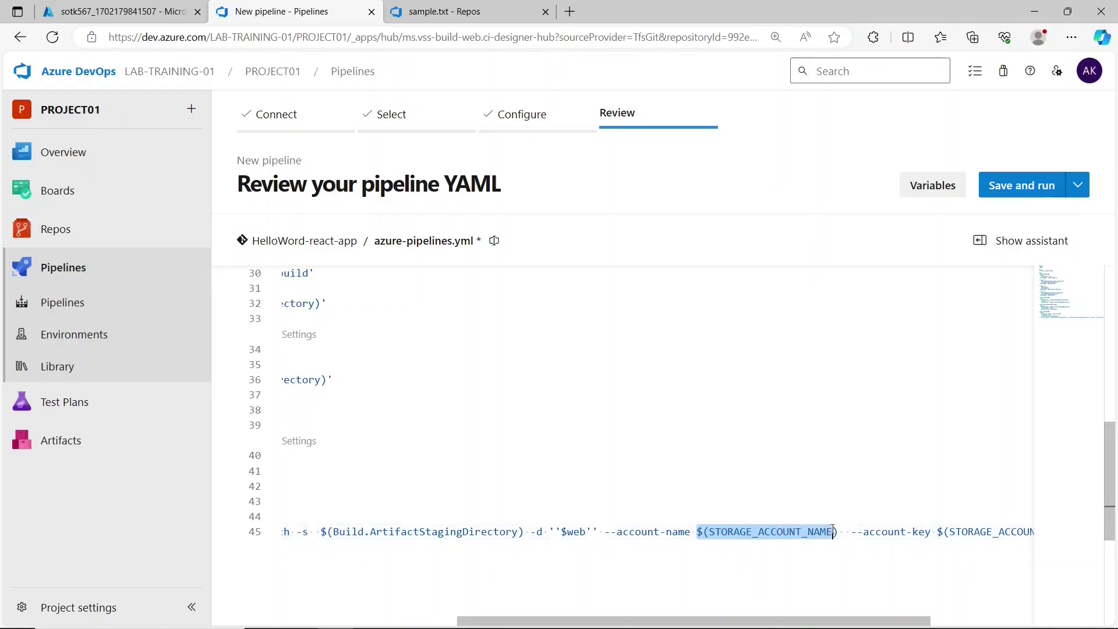
{"action": "left_click", "coordinate": [834, 532]}
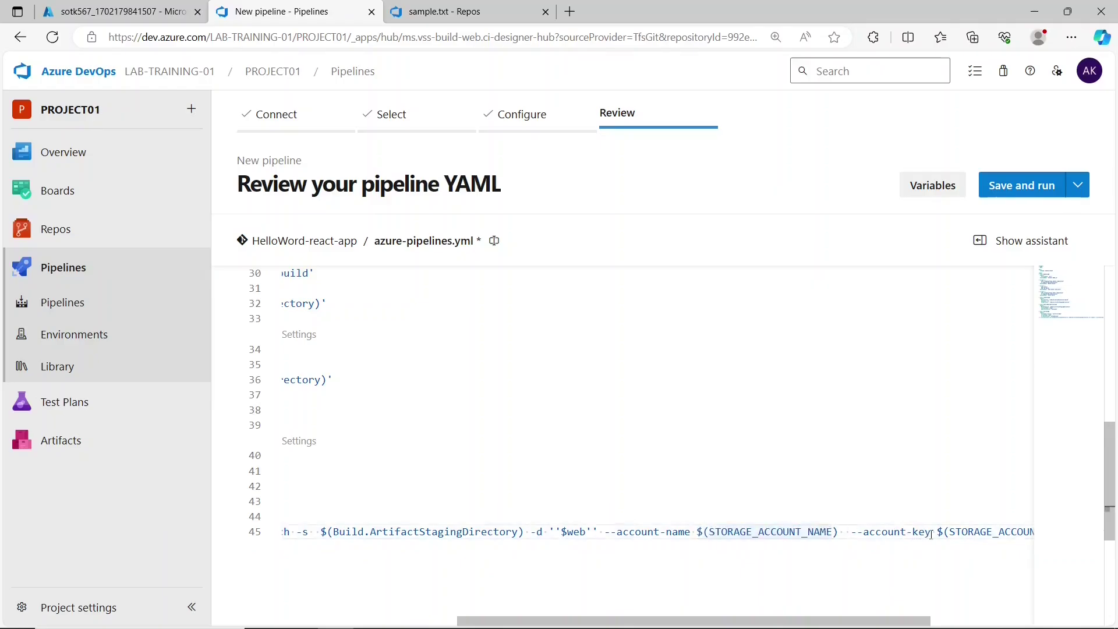
{"action": "left_click_drag", "start_coordinate": [931, 534], "coordinate": [1017, 535]}
{"action": "left_click", "coordinate": [950, 533]}
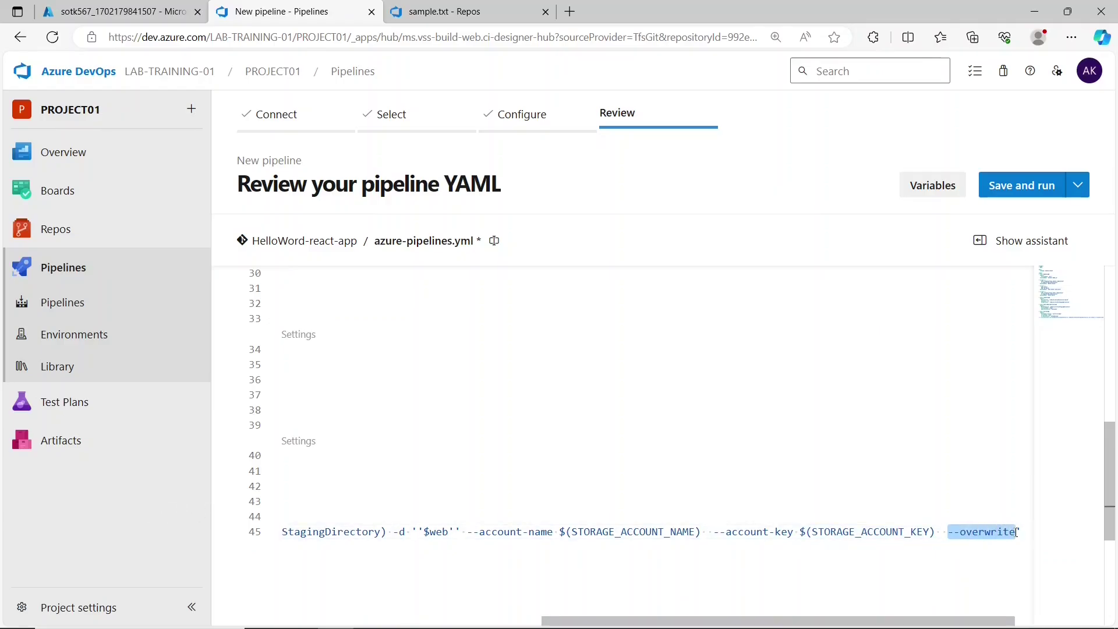
{"action": "left_click", "coordinate": [1017, 532]}
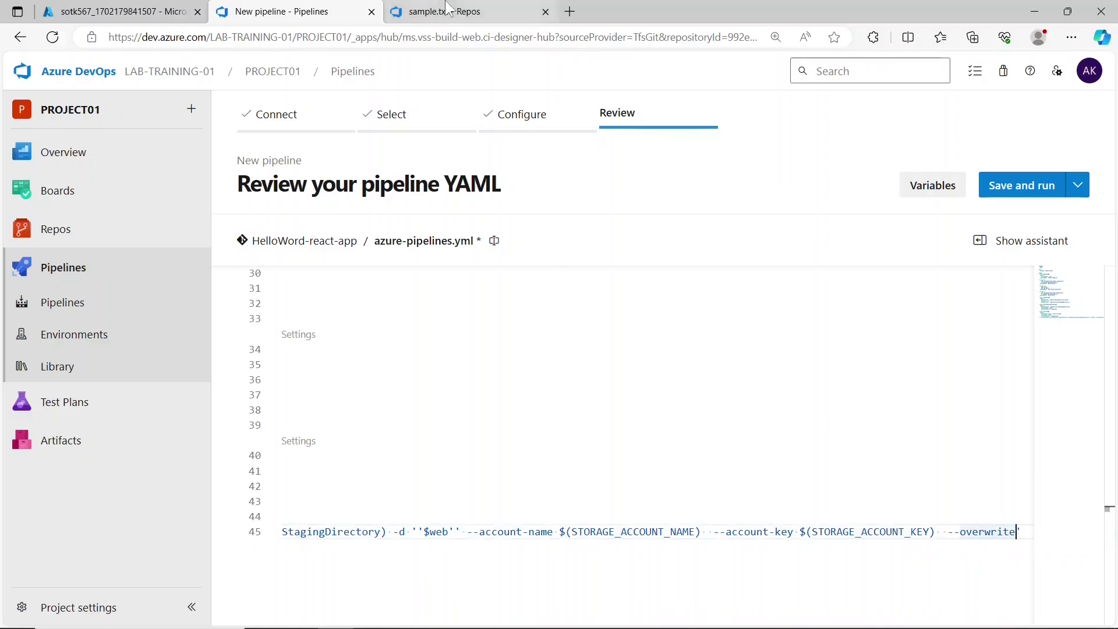
- Delete the extra single quote on each side of '$web' in the line 45 command
{"action": "left_click", "coordinate": [462, 534]}
{"action": "key", "text": "BackSpace"}
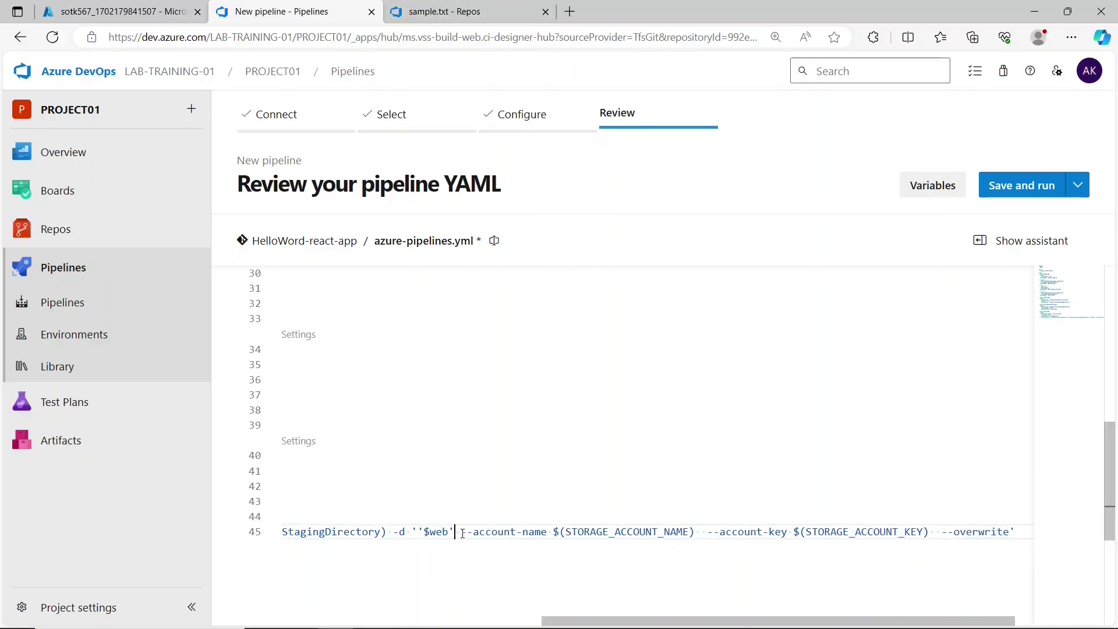
{"action": "left_click", "coordinate": [417, 532]}
{"action": "key", "text": "BackSpace"}
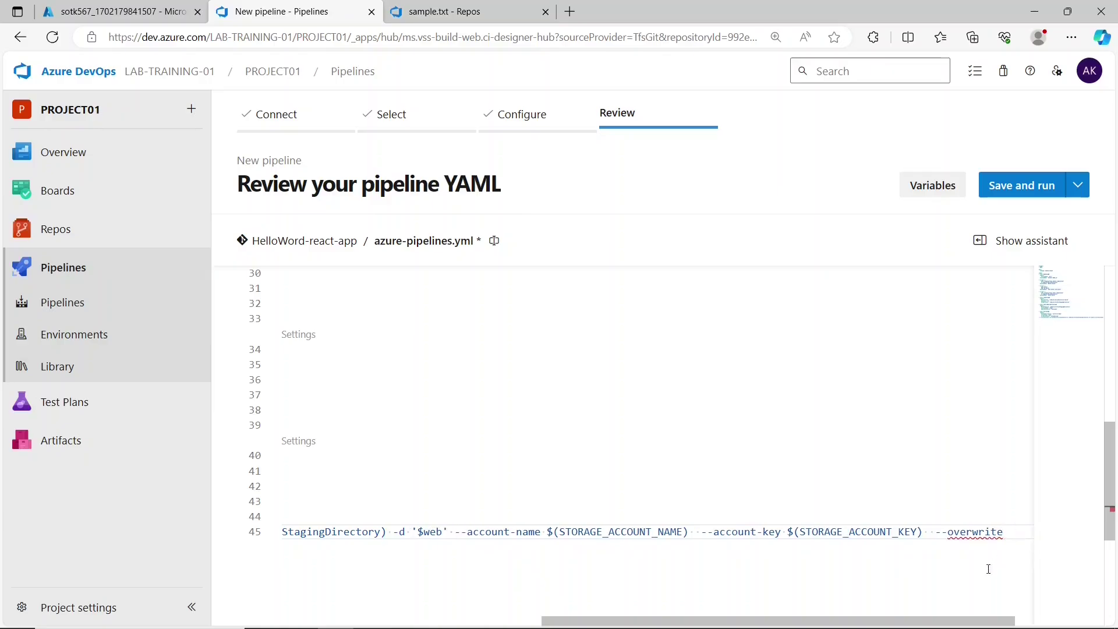
{"action": "left_click_drag", "start_coordinate": [925, 620], "coordinate": [665, 620]}
{"action": "left_click", "coordinate": [395, 531]}
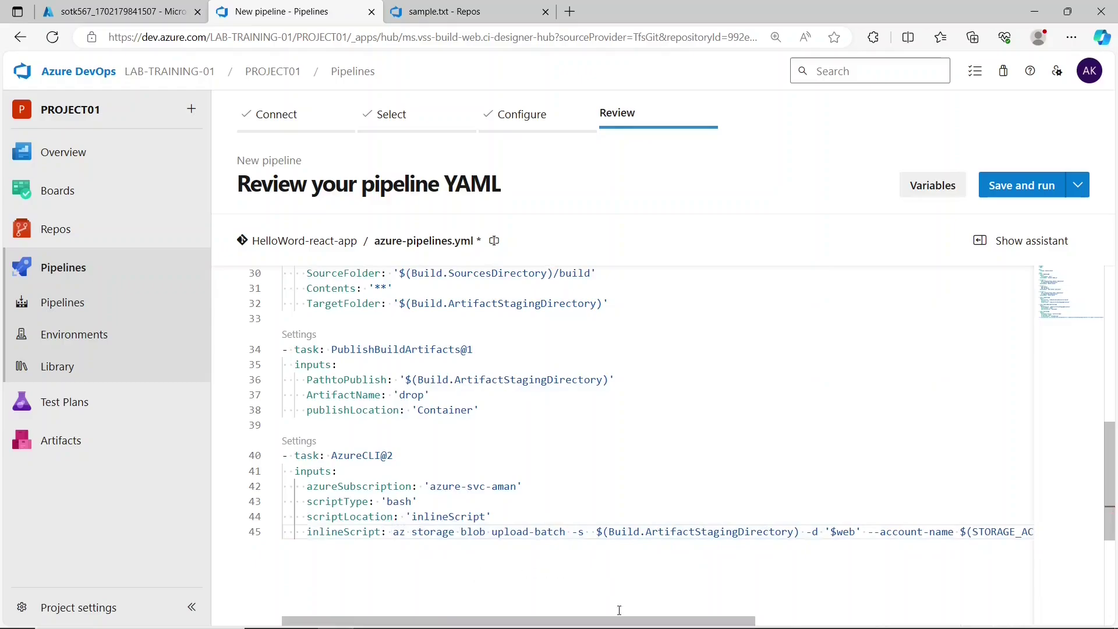
{"action": "left_click_drag", "start_coordinate": [619, 620], "coordinate": [833, 613]}
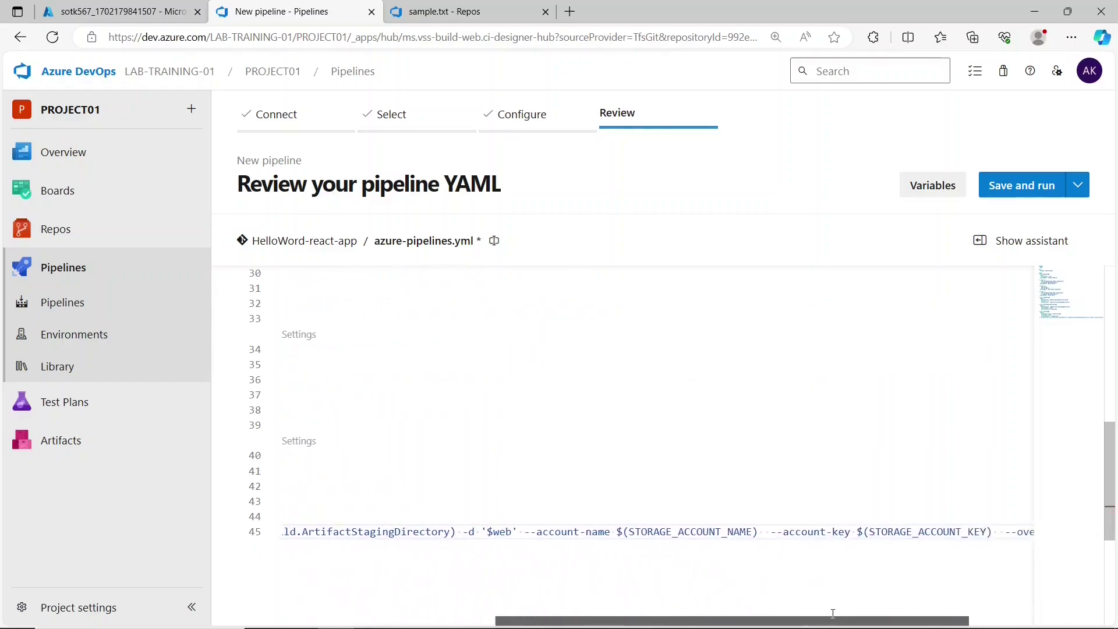
{"action": "left_click", "coordinate": [678, 573]}
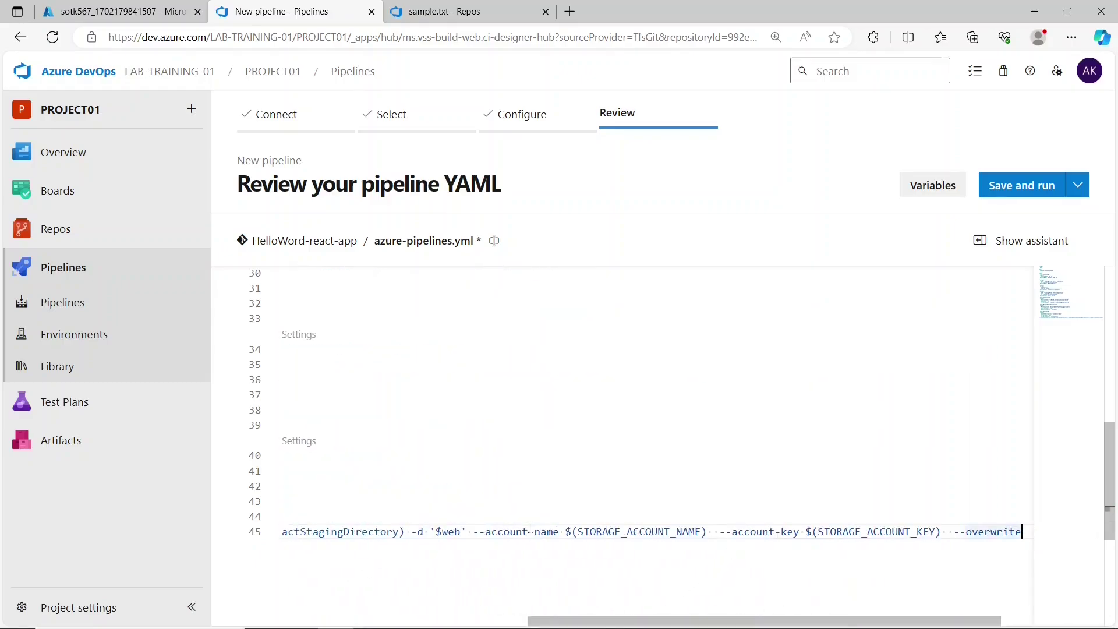
{"action": "left_click_drag", "start_coordinate": [583, 535], "coordinate": [675, 522]}
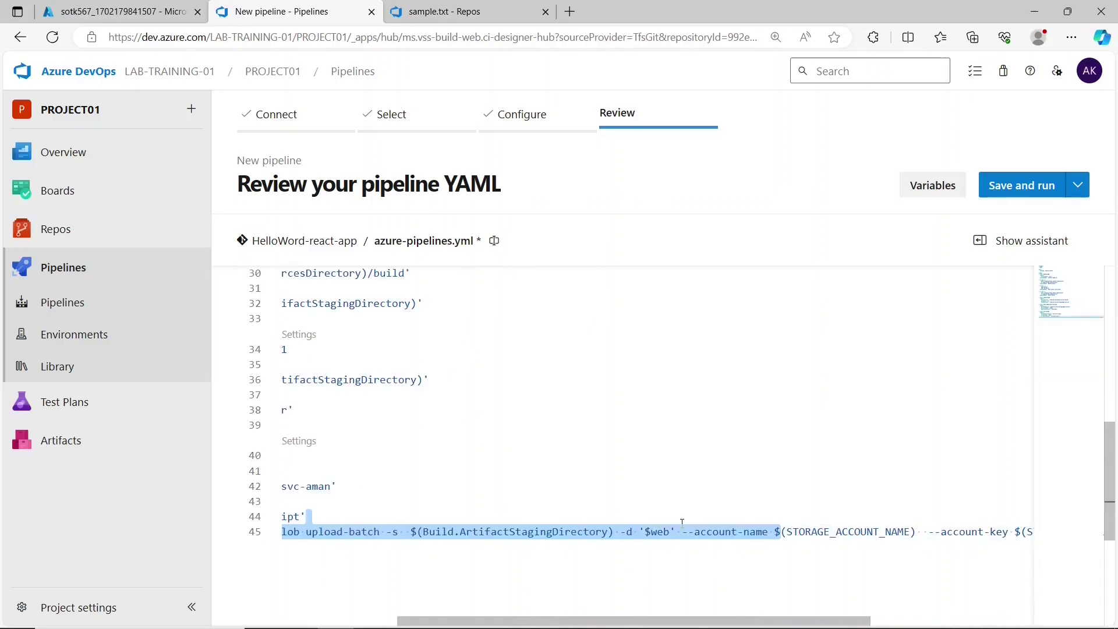
{"action": "left_click", "coordinate": [838, 535]}
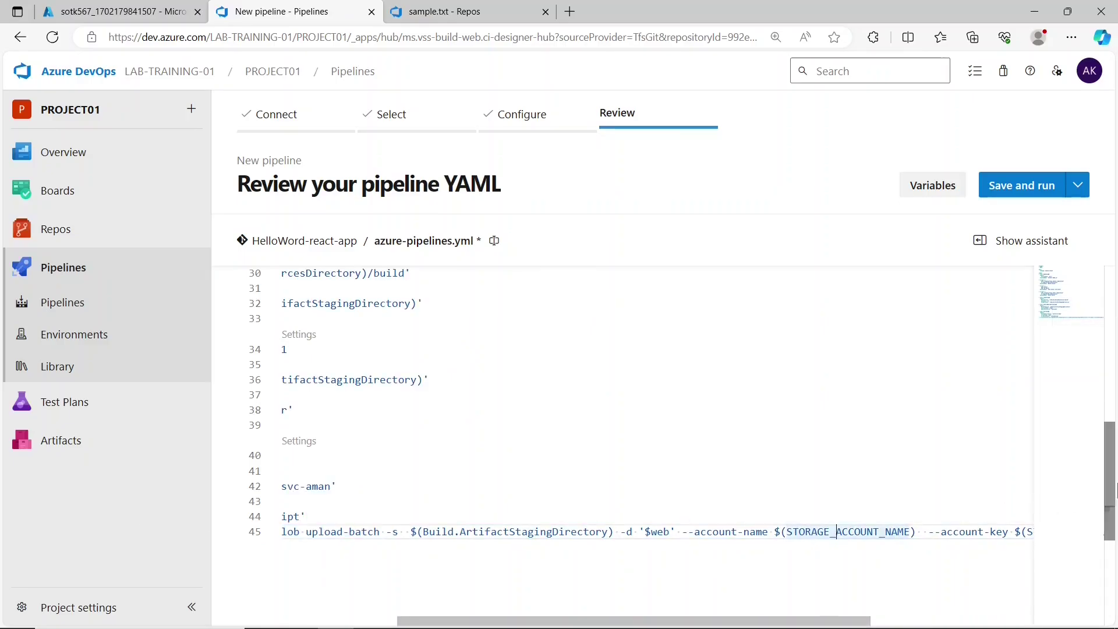
{"action": "scroll", "coordinate": [778, 530], "scroll_direction": "up", "scroll_amount": 10}
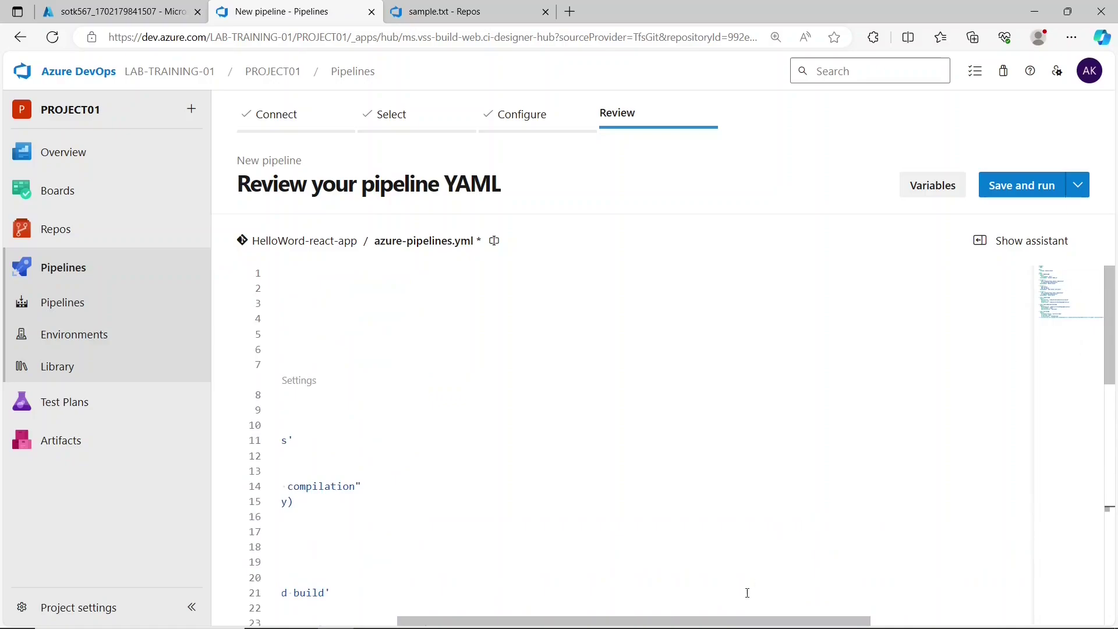
- Add a 'variables:' block below pool with a STORAGE_ACCOUNT_NAME entry copied from the upload command
{"action": "left_click_drag", "start_coordinate": [731, 622], "coordinate": [449, 601]}
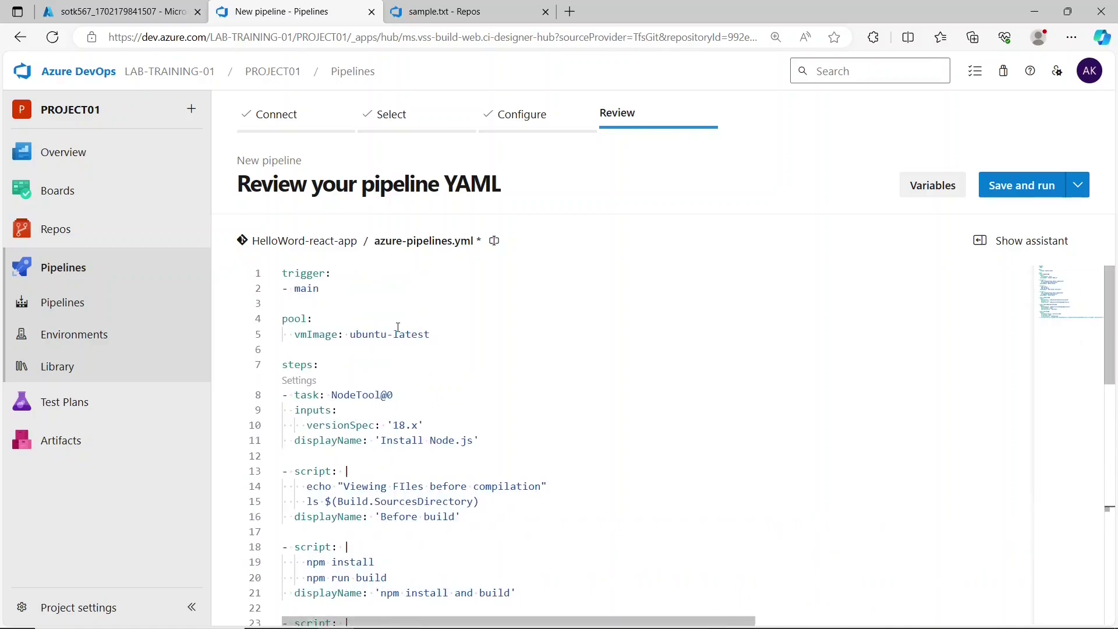
{"action": "left_click", "coordinate": [438, 336]}
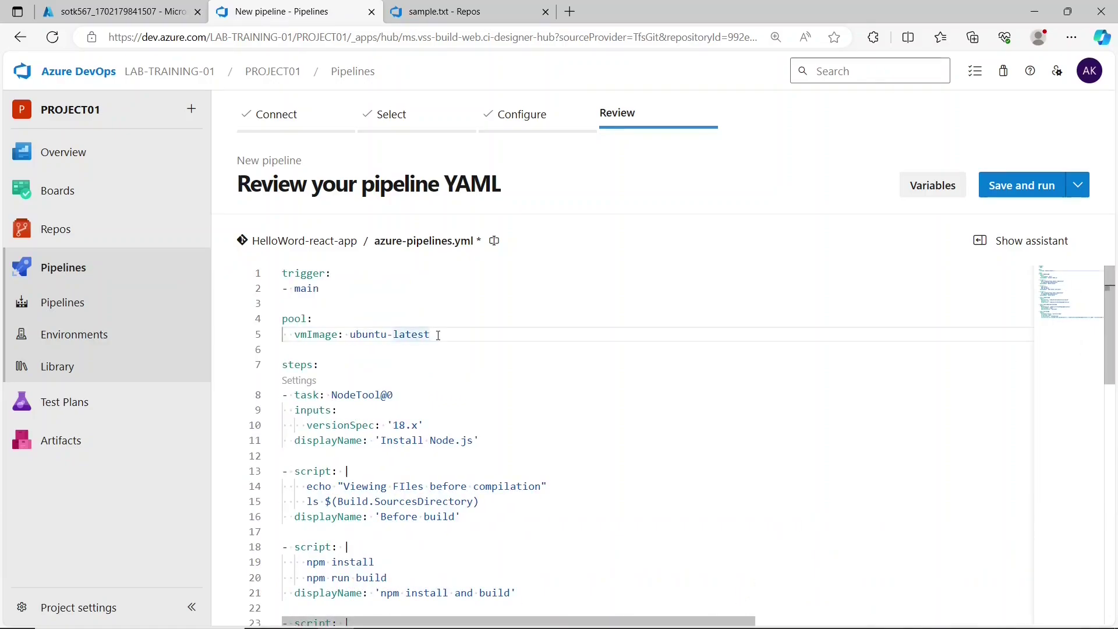
{"action": "key", "text": "Return"}
{"action": "key", "text": "Return"}
{"action": "type", "text": "variables:"}
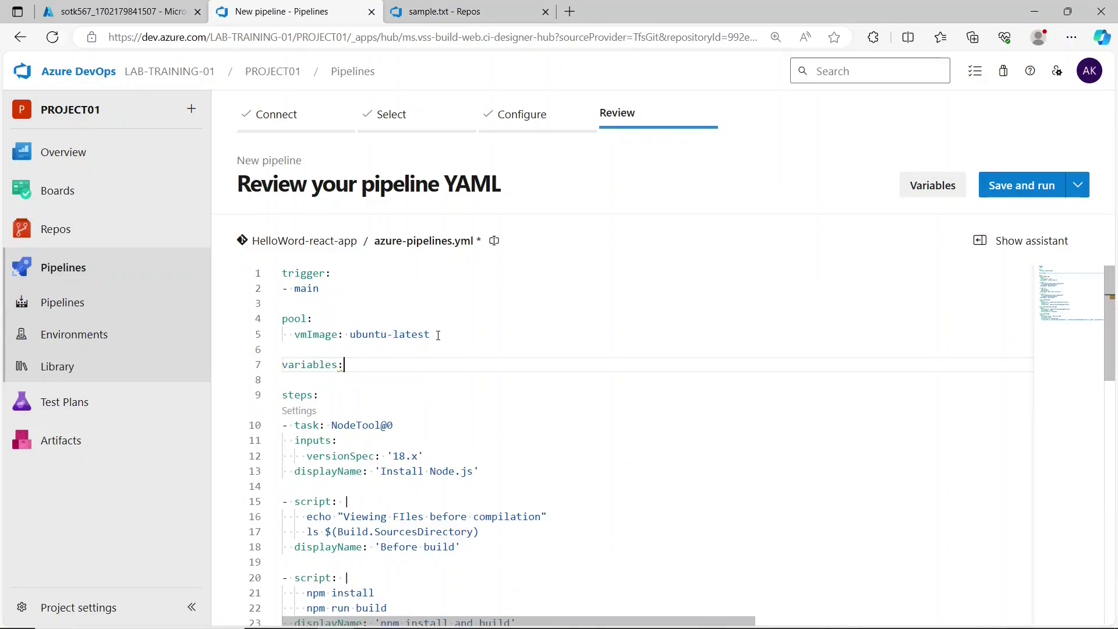
{"action": "key", "text": "Return"}
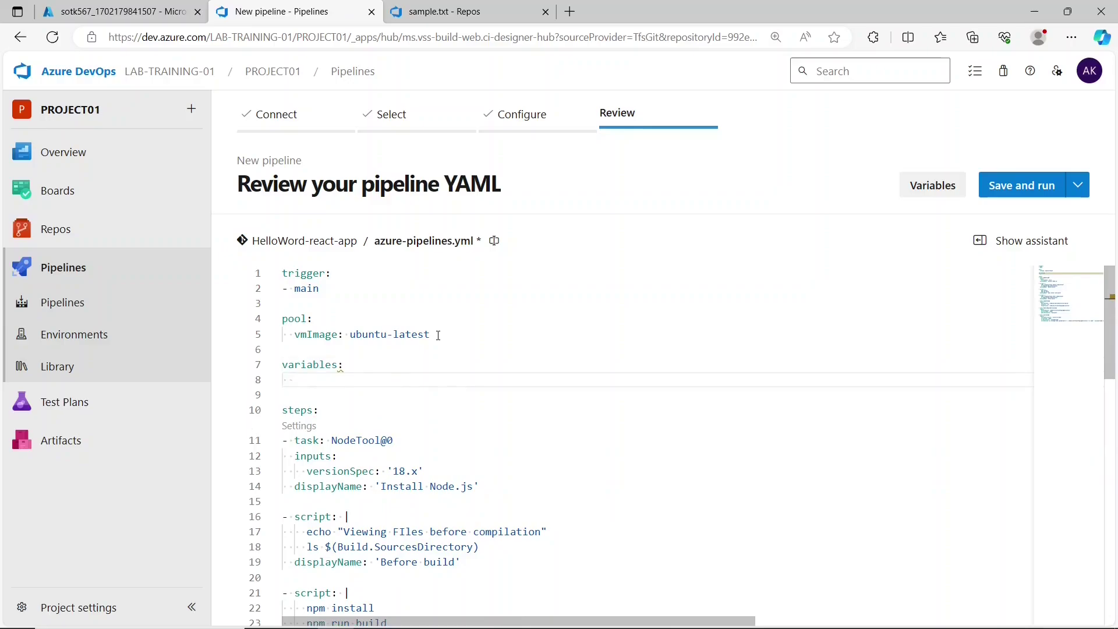
{"action": "type", "text": "STORAGE_ACC"}
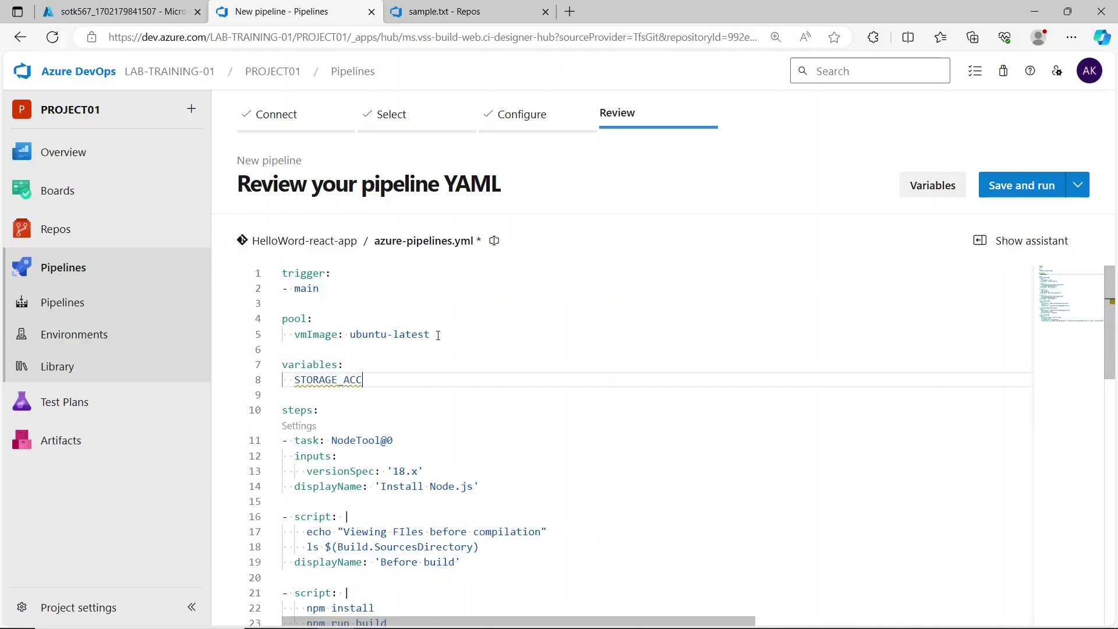
{"action": "type", "text": "_NAME"}
{"action": "left_click_drag", "start_coordinate": [1113, 291], "coordinate": [1117, 518]}
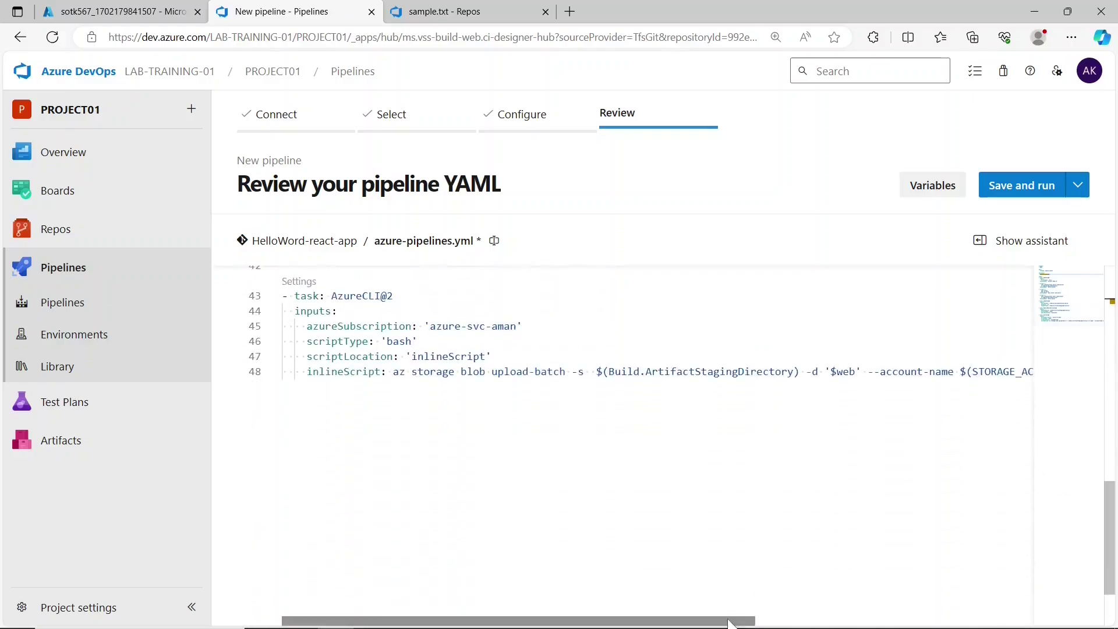
{"action": "left_click_drag", "start_coordinate": [728, 621], "coordinate": [895, 594]}
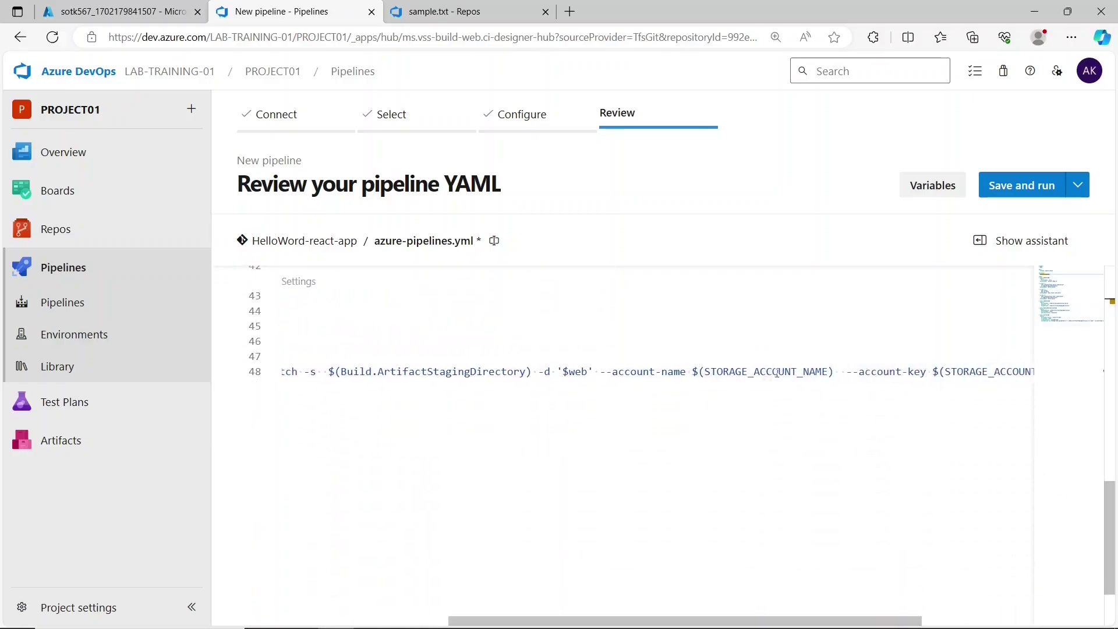
{"action": "left_click_drag", "start_coordinate": [705, 372], "coordinate": [828, 371]}
{"action": "key", "text": "ctrl+c"}
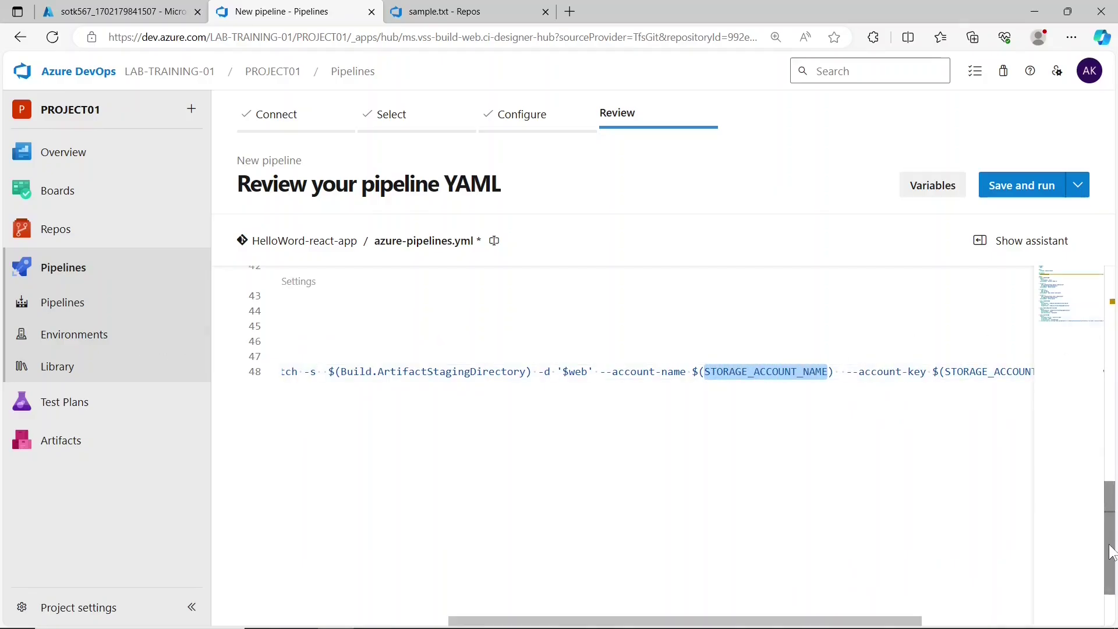
{"action": "scroll", "coordinate": [840, 526], "scroll_direction": "up", "scroll_amount": 10}
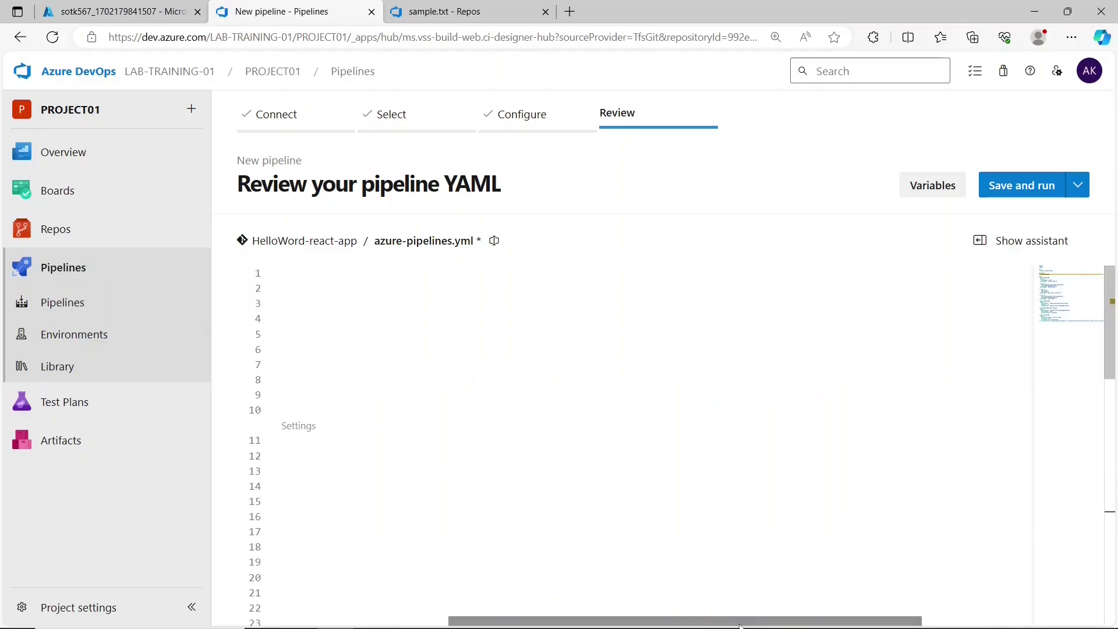
{"action": "left_click_drag", "start_coordinate": [740, 626], "coordinate": [573, 627]}
{"action": "left_click_drag", "start_coordinate": [393, 380], "coordinate": [296, 380]}
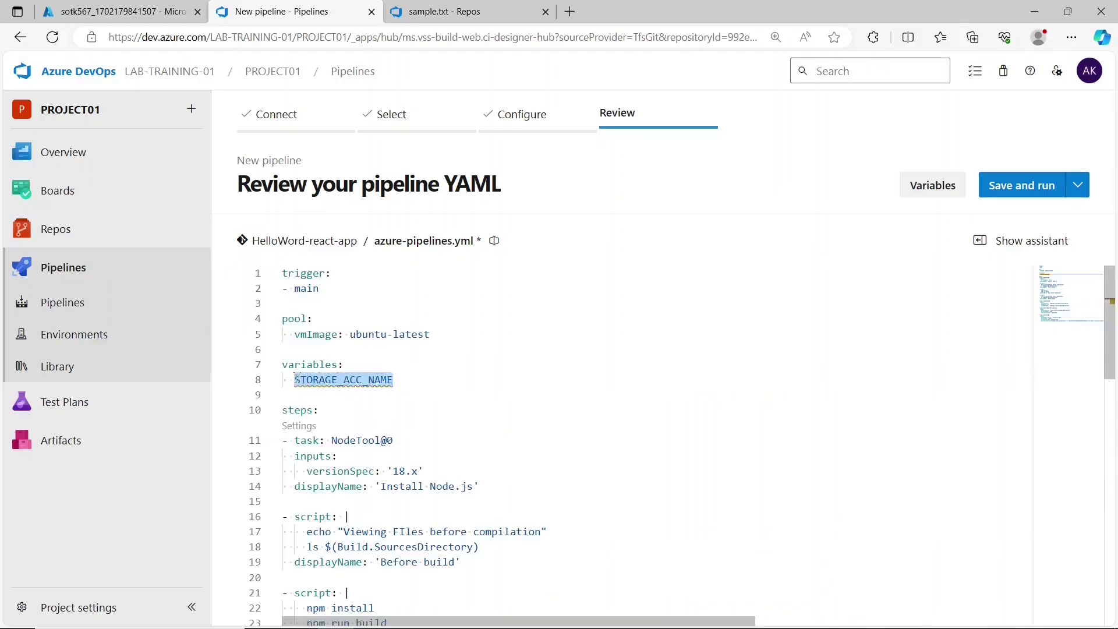
{"action": "key", "text": "ctrl+v"}
{"action": "type", "text": ":"}
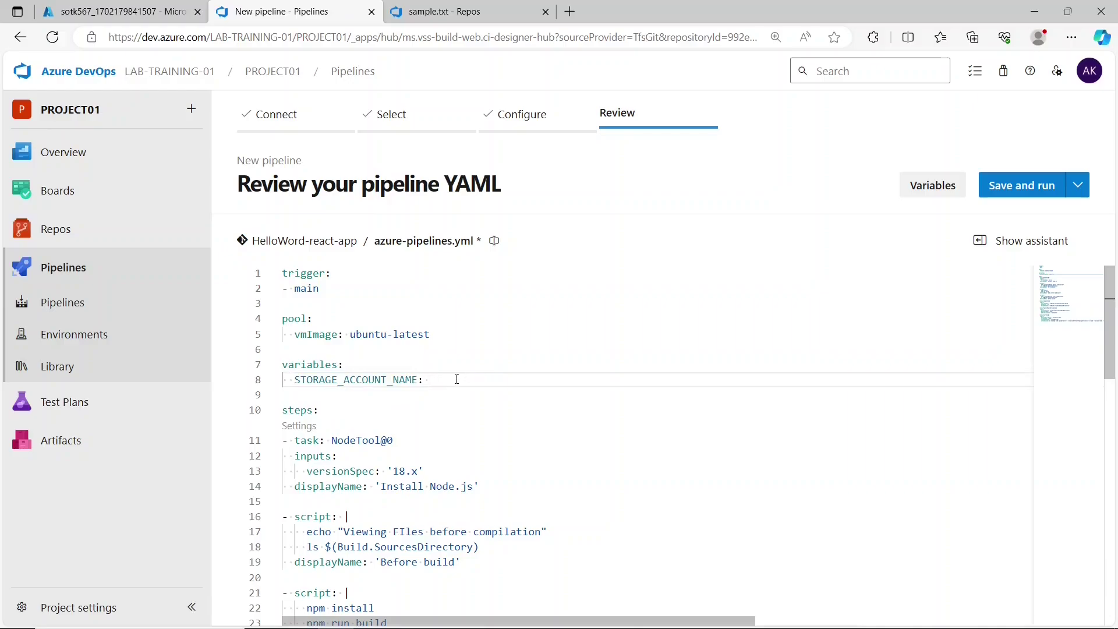
- Copy the storage account name sotk567 from the Azure portal and paste it as the value
{"action": "key", "text": "ctrl+shift+Tab"}
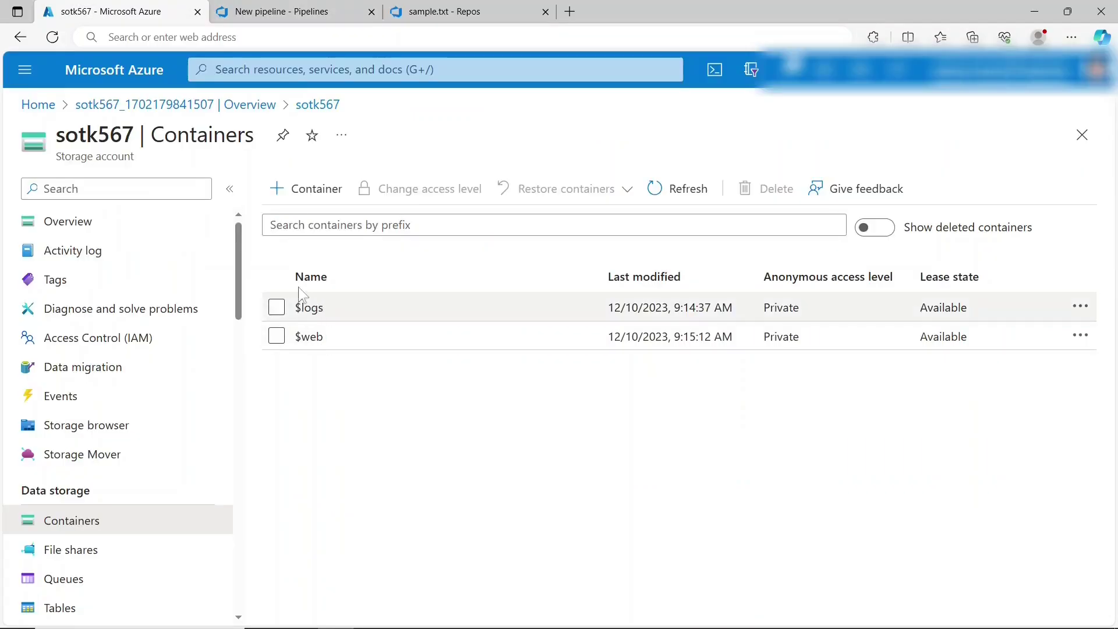
{"action": "left_click_drag", "start_coordinate": [133, 131], "coordinate": [59, 133]}
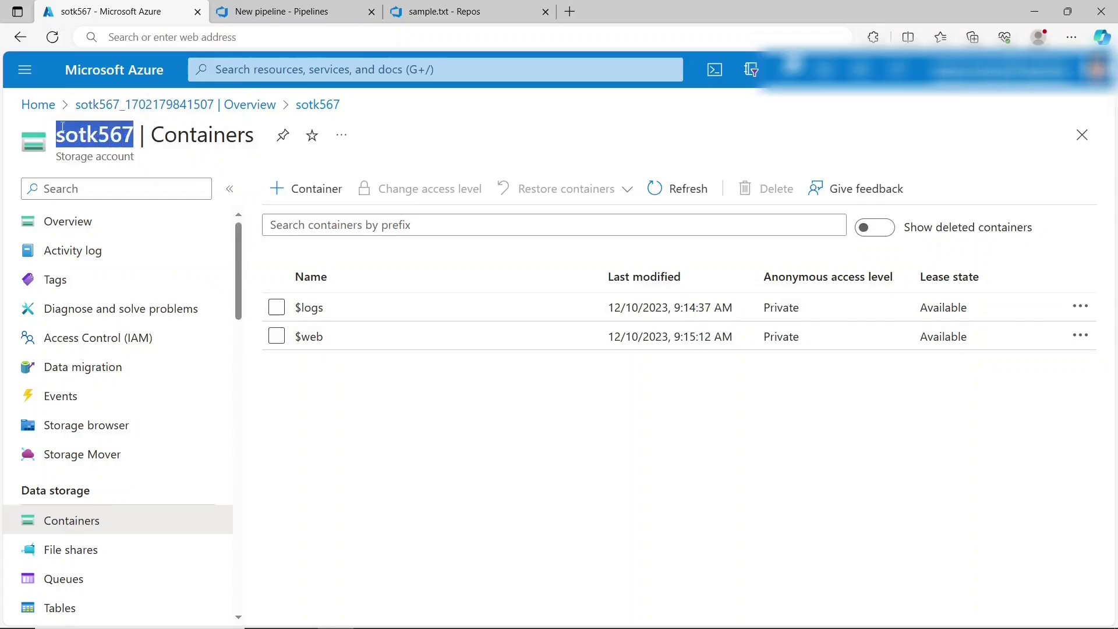
{"action": "key", "text": "ctrl+c"}
{"action": "left_click", "coordinate": [287, 12]}
{"action": "key", "text": "ctrl+v"}
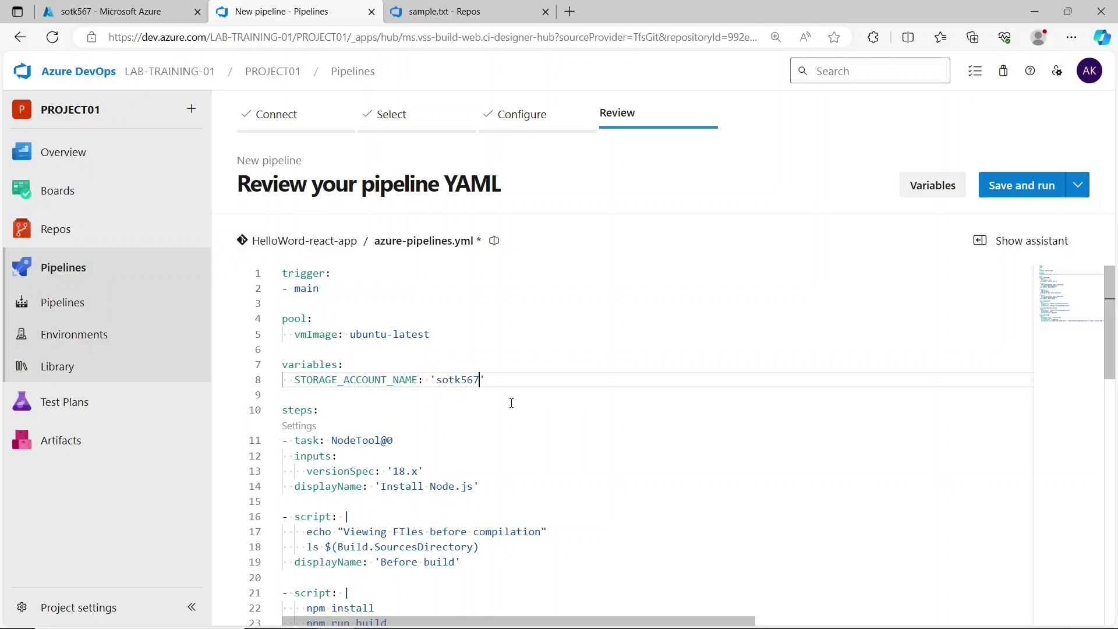
- Copy STORAGE_ACCOUNT_KEY from line 48 and add it as a variable on line 9, followed by a colon
{"action": "left_click", "coordinate": [534, 389]}
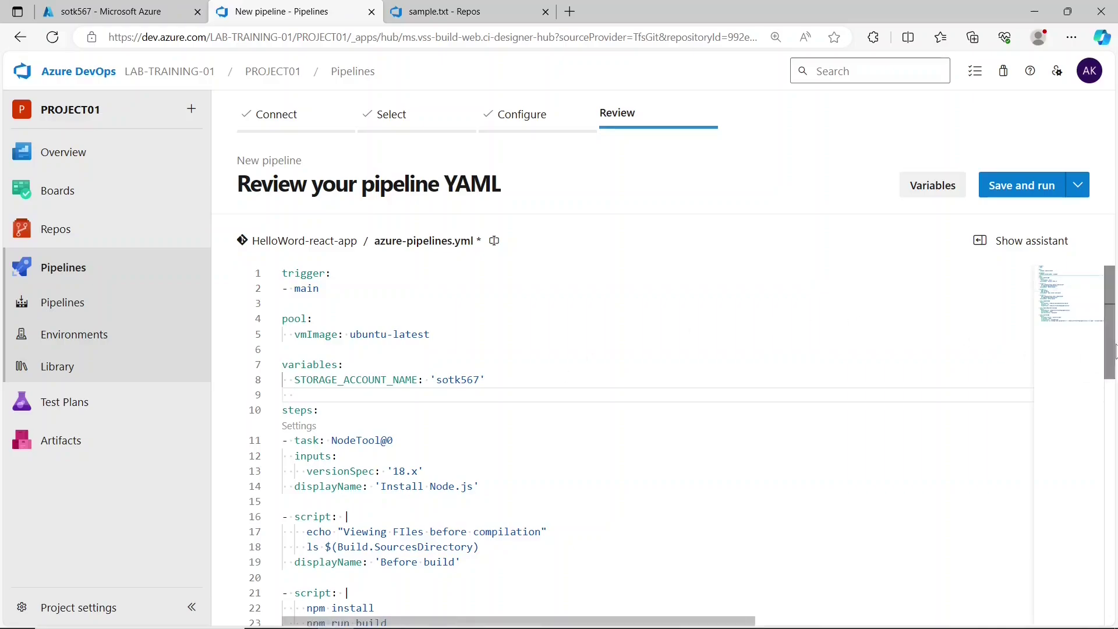
{"action": "left_click", "coordinate": [1111, 557]}
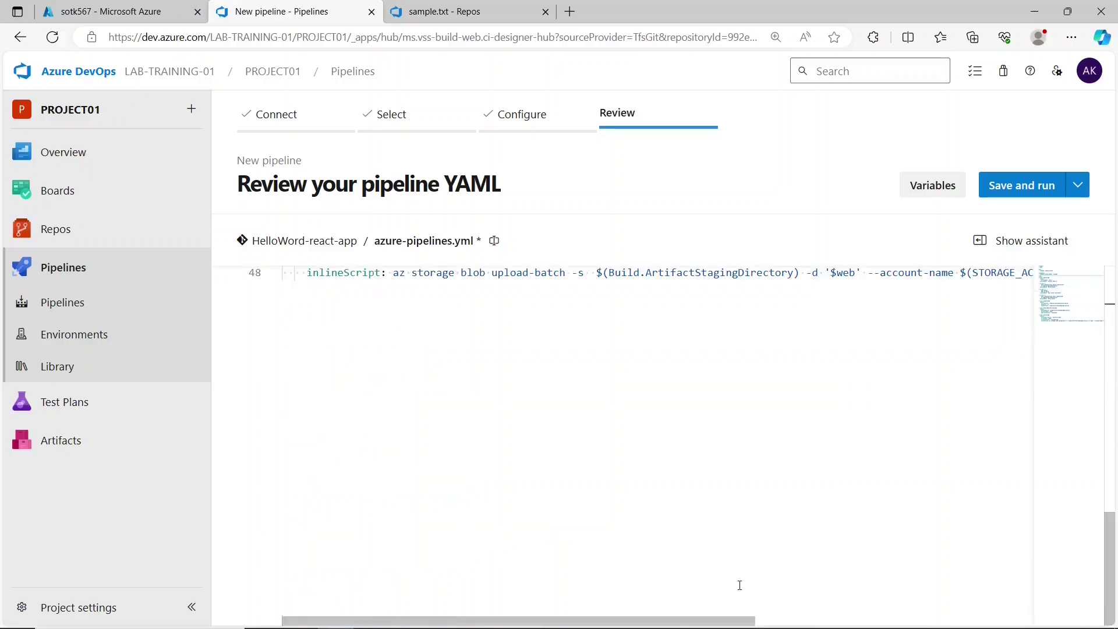
{"action": "left_click_drag", "start_coordinate": [718, 623], "coordinate": [1004, 606]}
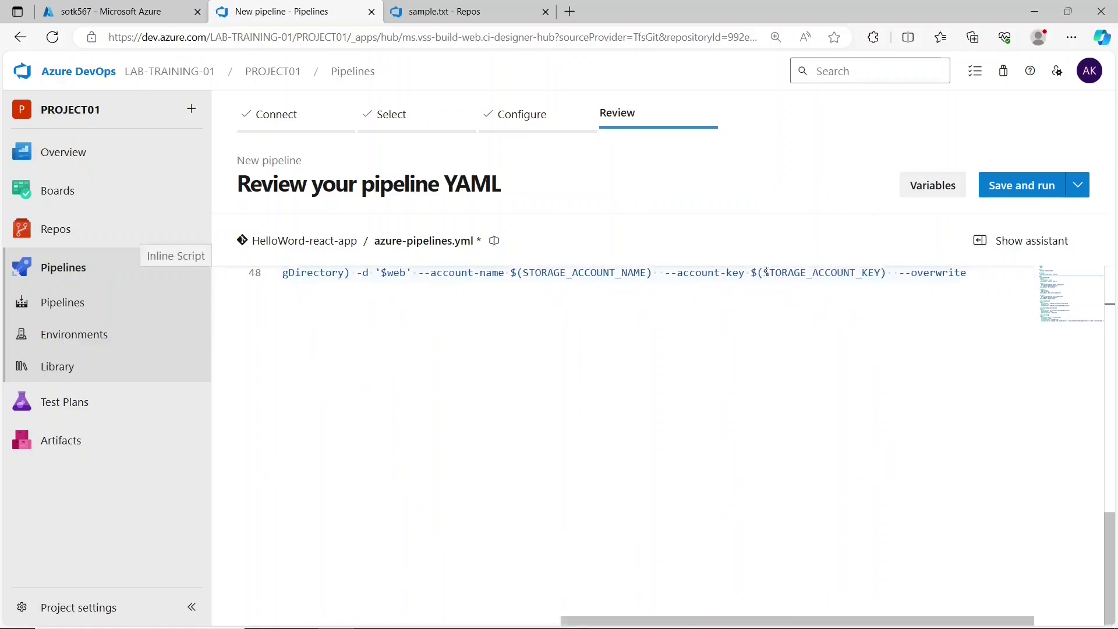
{"action": "left_click_drag", "start_coordinate": [764, 274], "coordinate": [887, 277]}
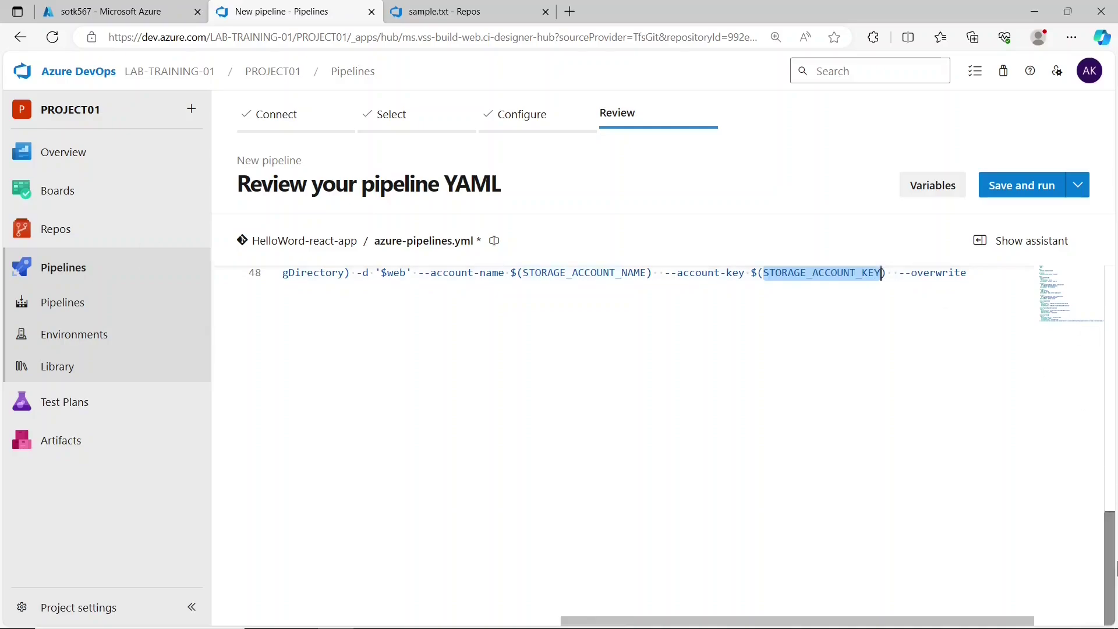
{"action": "left_click_drag", "start_coordinate": [1110, 587], "coordinate": [1108, 337]}
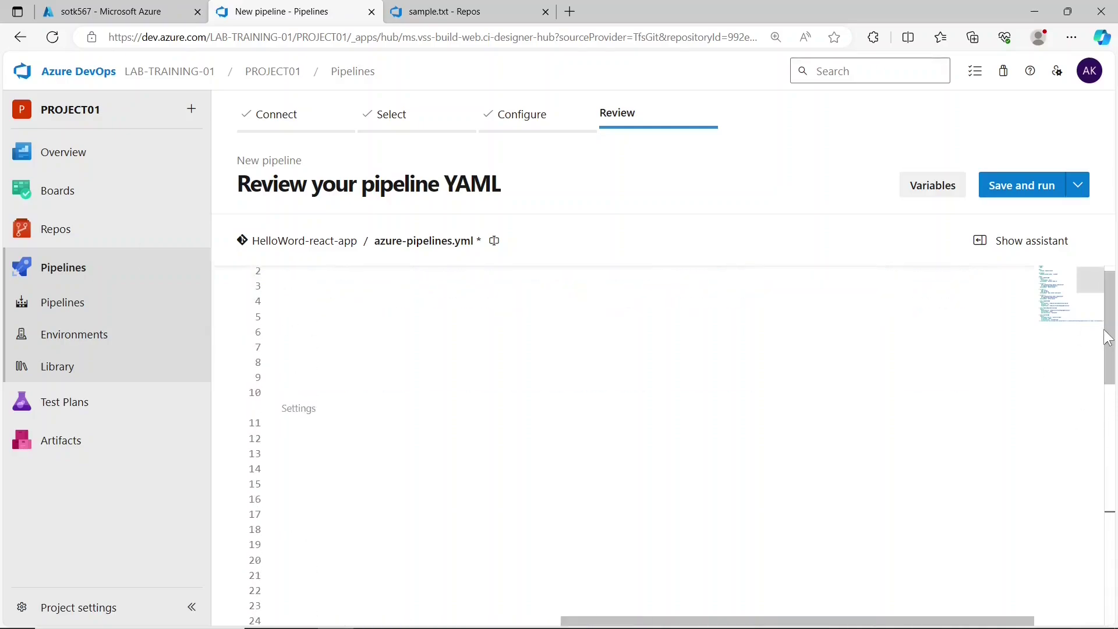
{"action": "left_click_drag", "start_coordinate": [813, 620], "coordinate": [533, 621]}
{"action": "left_click", "coordinate": [423, 379]}
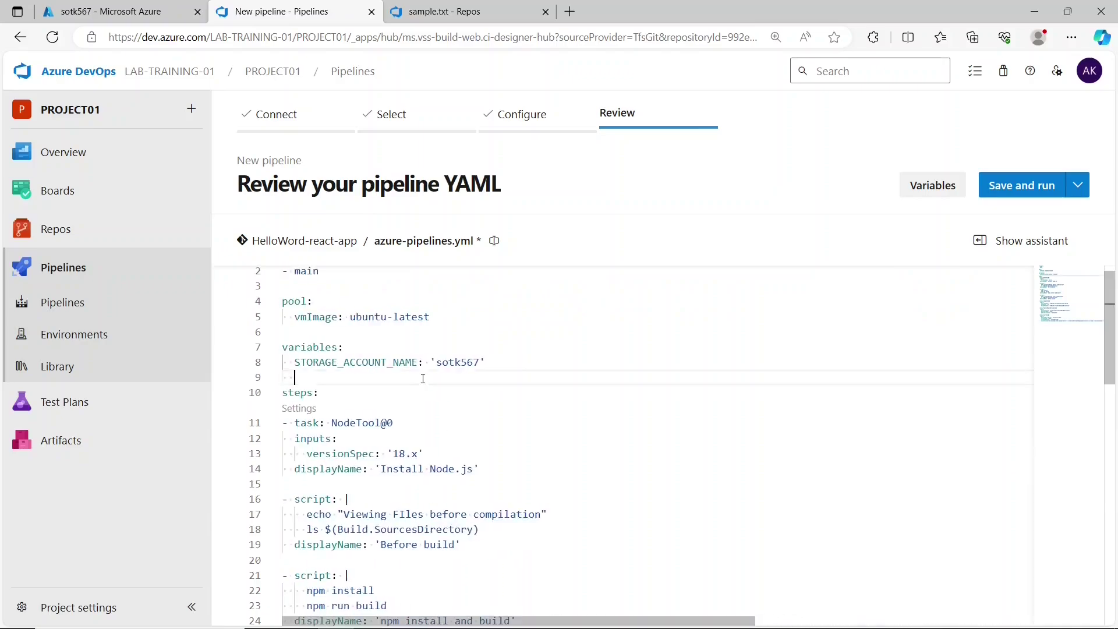
{"action": "key", "text": "ctrl+v"}
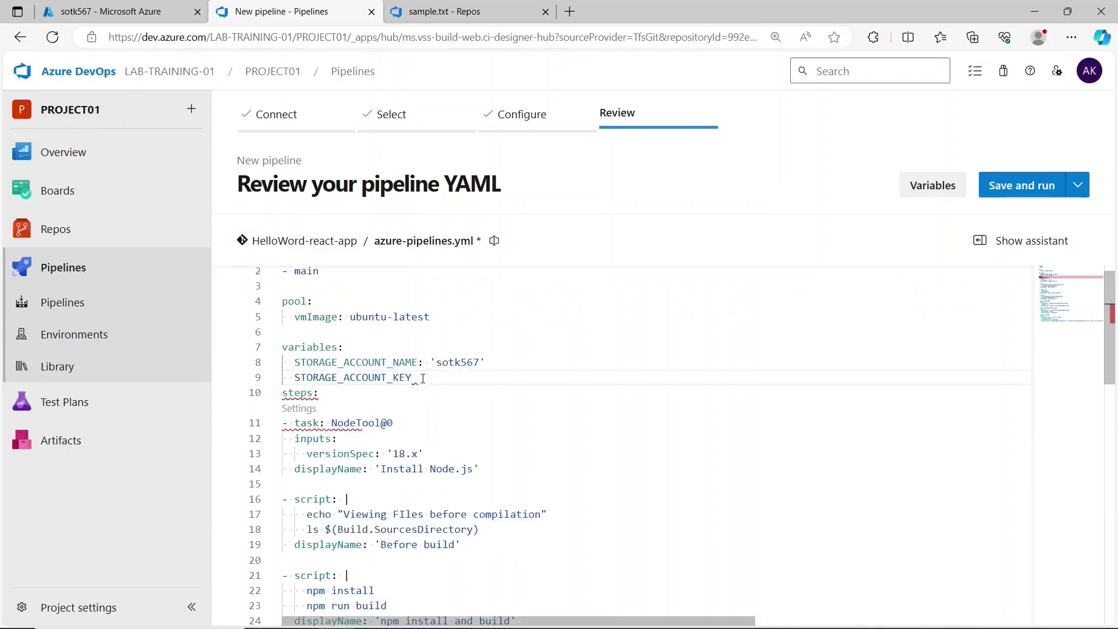
{"action": "type", "text": ":"}
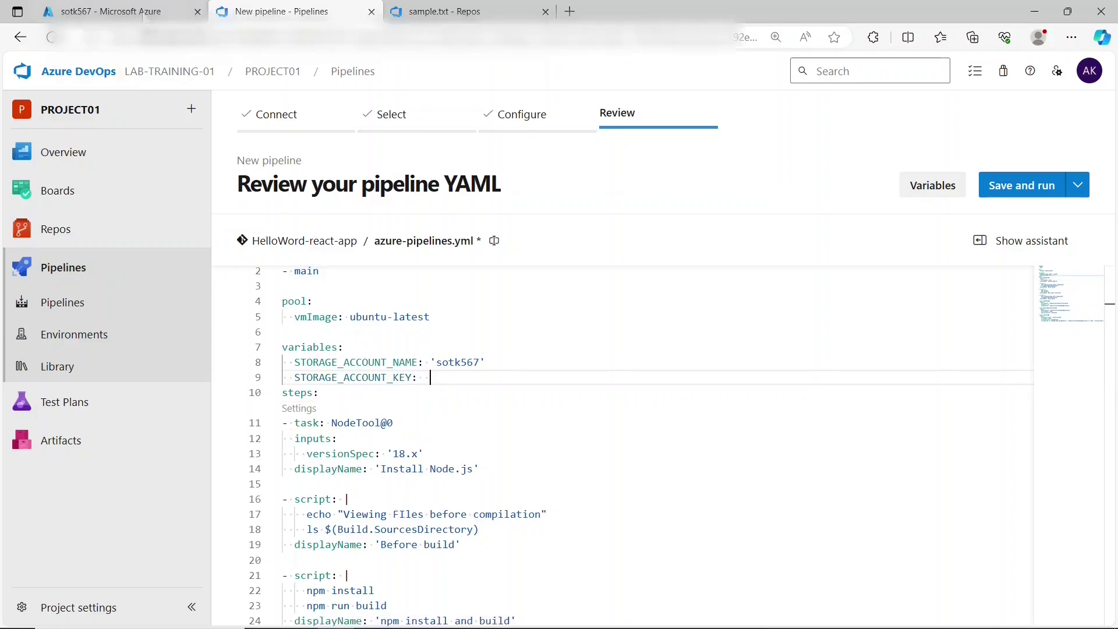
{"action": "left_click", "coordinate": [147, 15]}
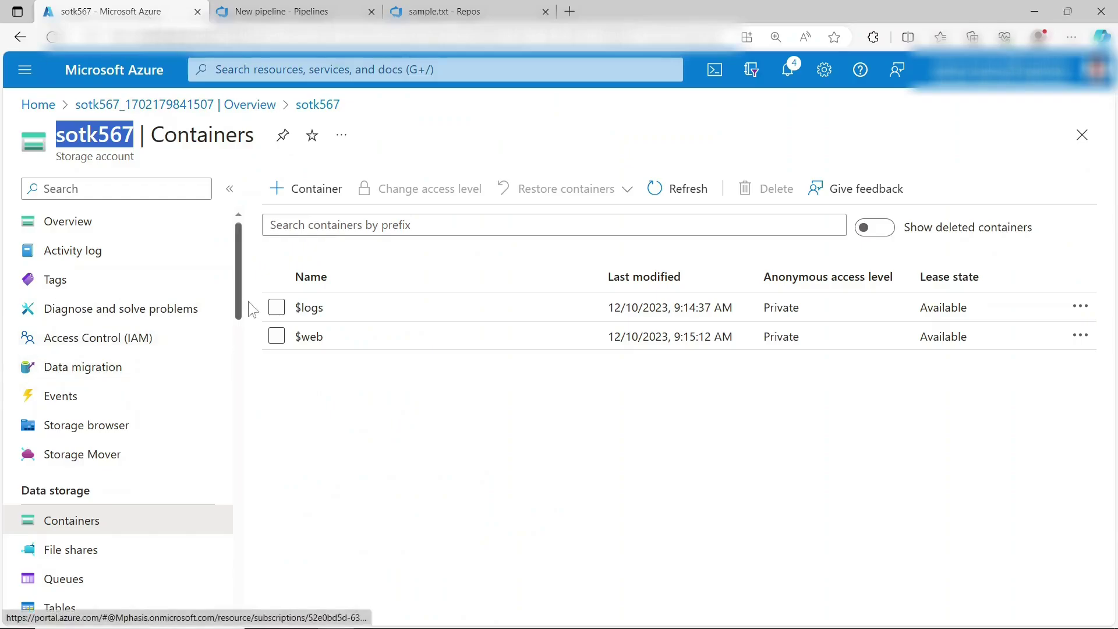
- Reveal and copy sotk567's key1 value from the storage account's Access keys page
{"action": "scroll", "coordinate": [244, 362], "scroll_direction": "down", "scroll_amount": 5}
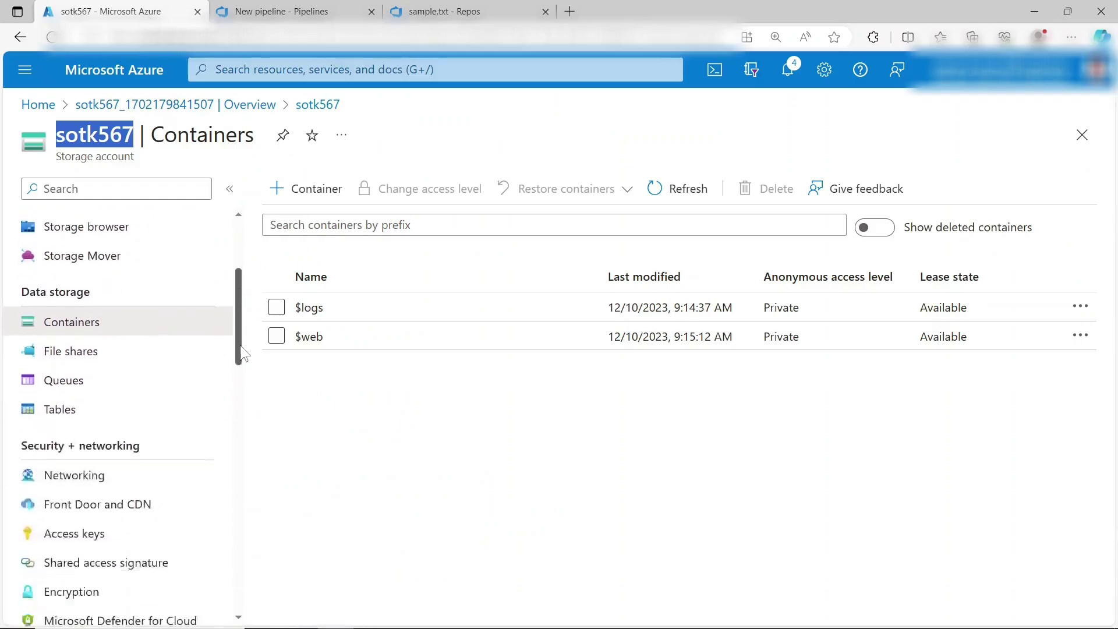
{"action": "scroll", "coordinate": [244, 362], "scroll_direction": "down", "scroll_amount": 2}
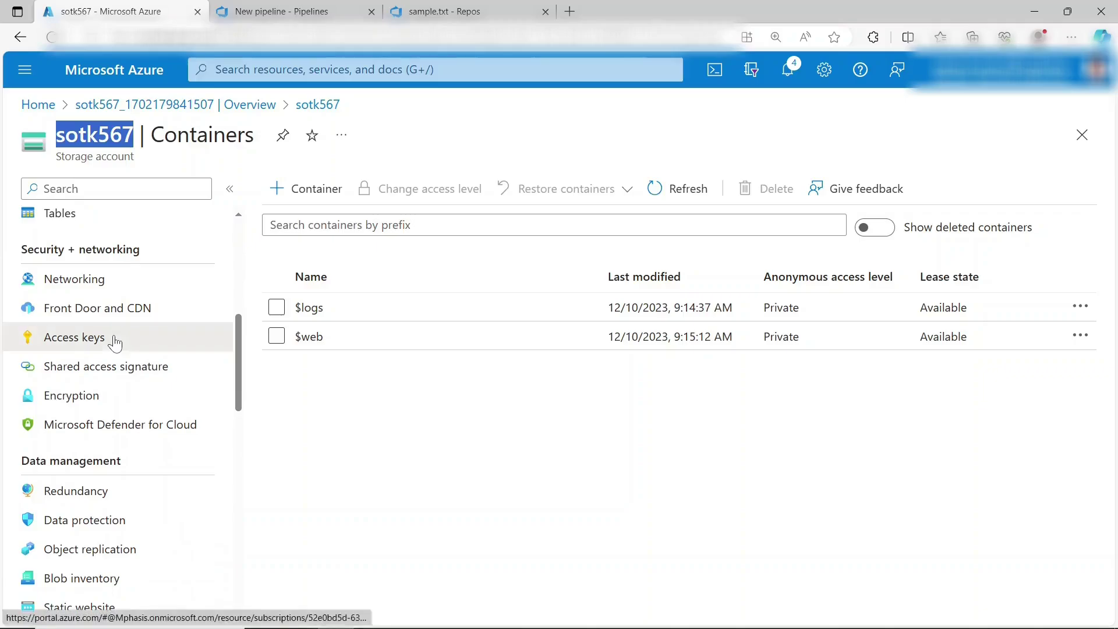
{"action": "left_click", "coordinate": [115, 340]}
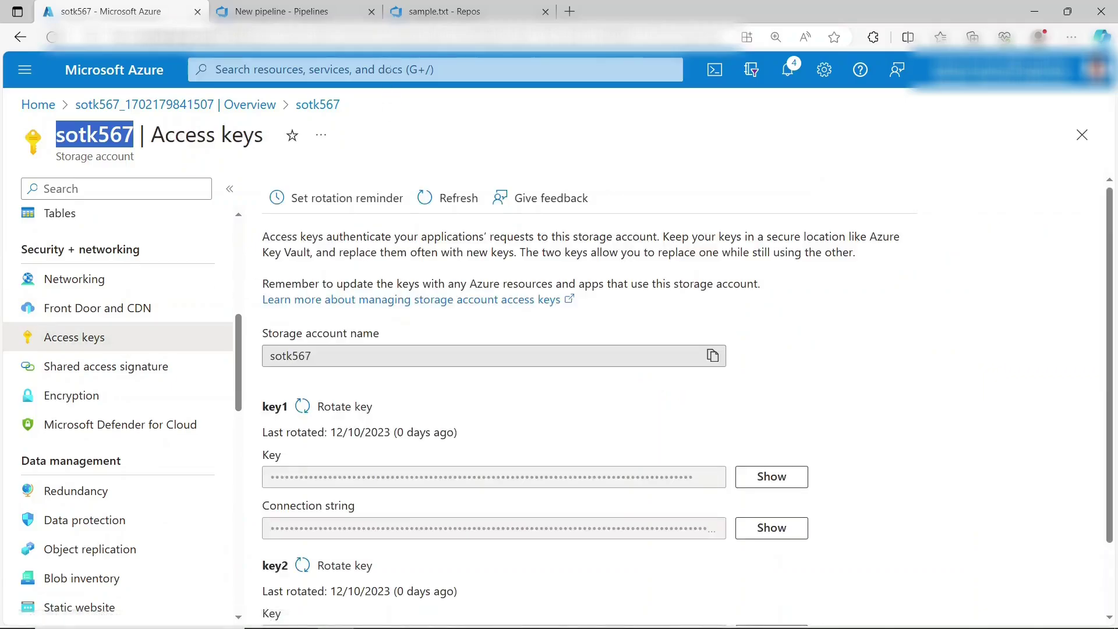
{"action": "left_click_drag", "start_coordinate": [269, 408], "coordinate": [292, 441]}
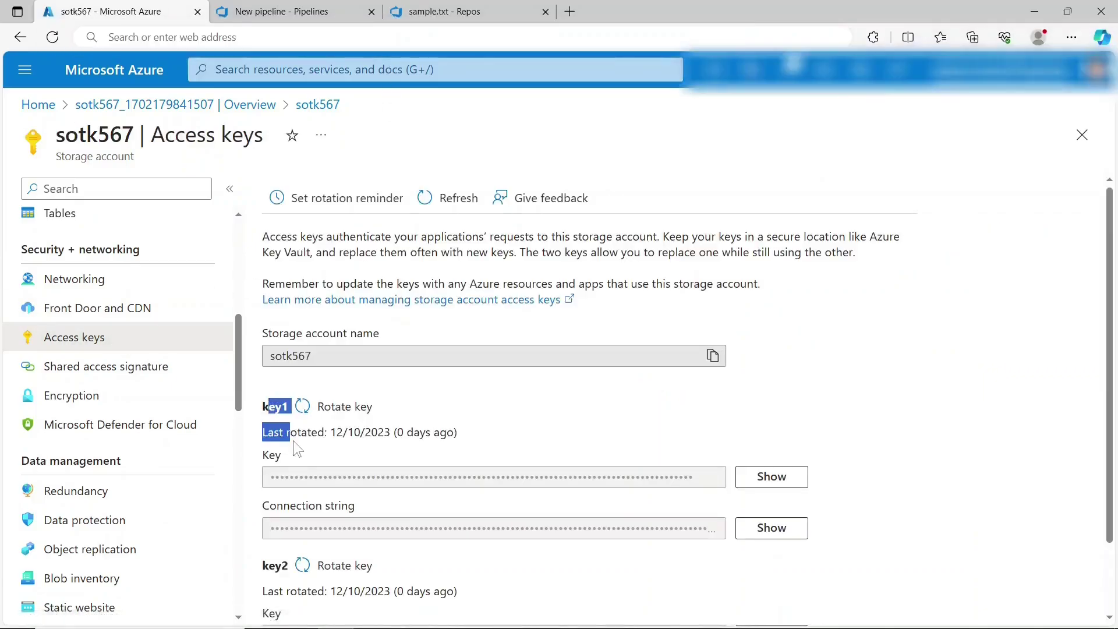
{"action": "left_click", "coordinate": [292, 440]}
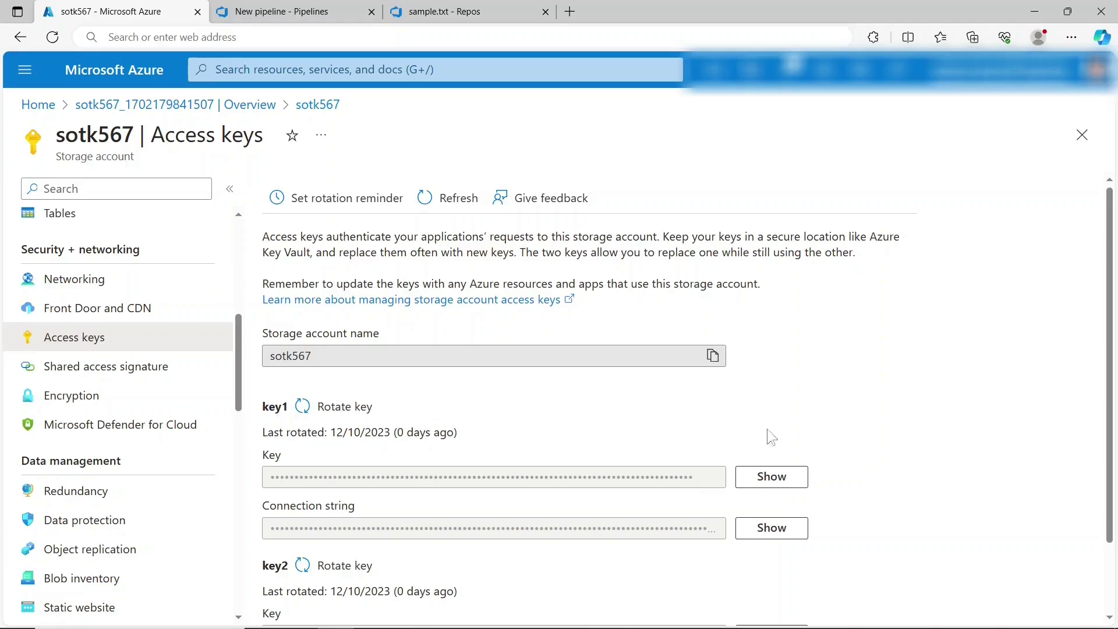
{"action": "left_click", "coordinate": [770, 476]}
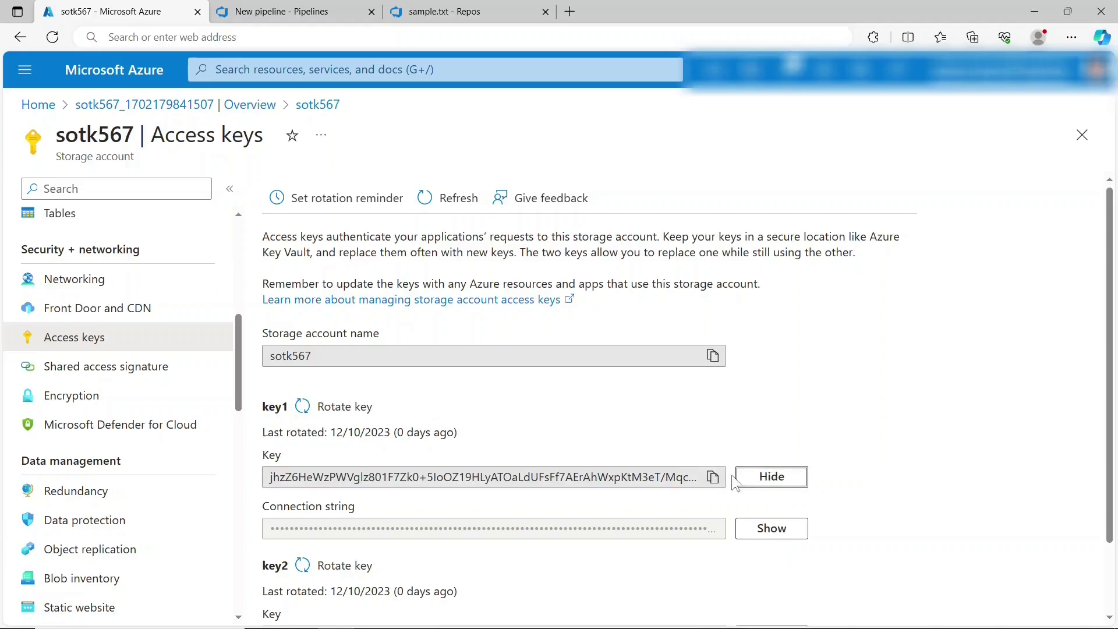
{"action": "left_click", "coordinate": [712, 479]}
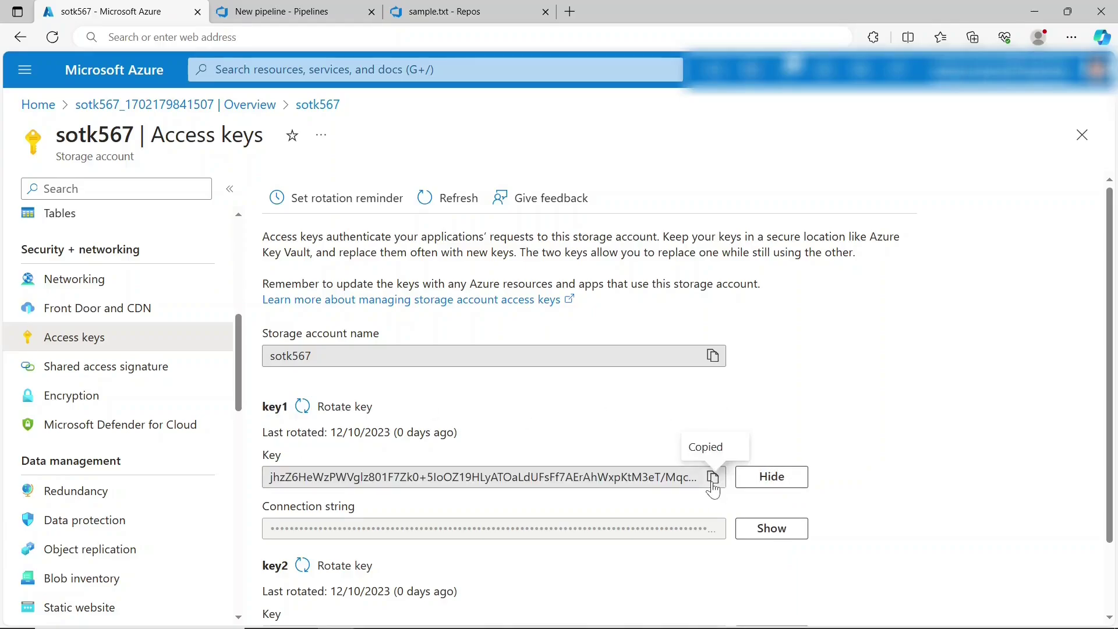
{"action": "left_click", "coordinate": [272, 12]}
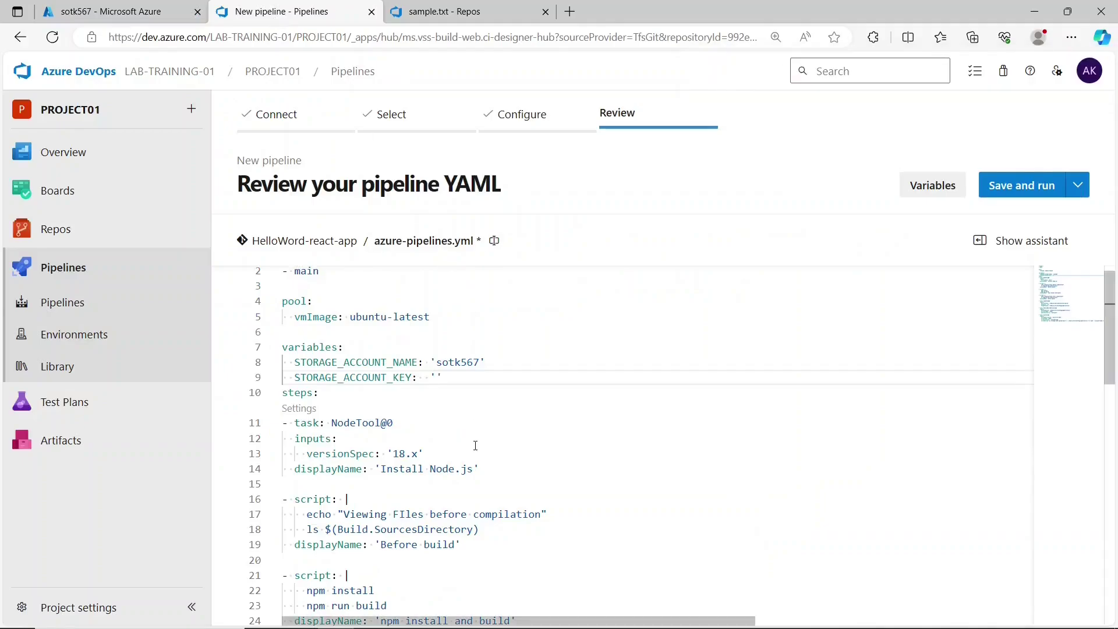
- Paste the key1 access key as STORAGE_ACCOUNT_KEY's value and recheck the upload command on line 48
{"action": "key", "text": "ctrl+v"}
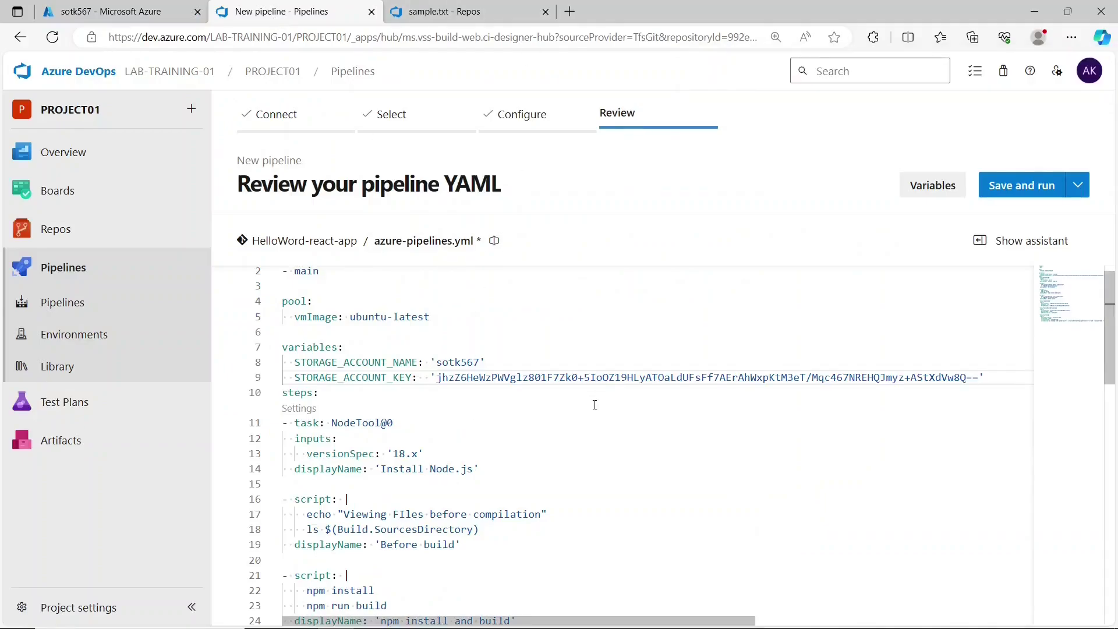
{"action": "left_click_drag", "start_coordinate": [1115, 329], "coordinate": [1115, 491]}
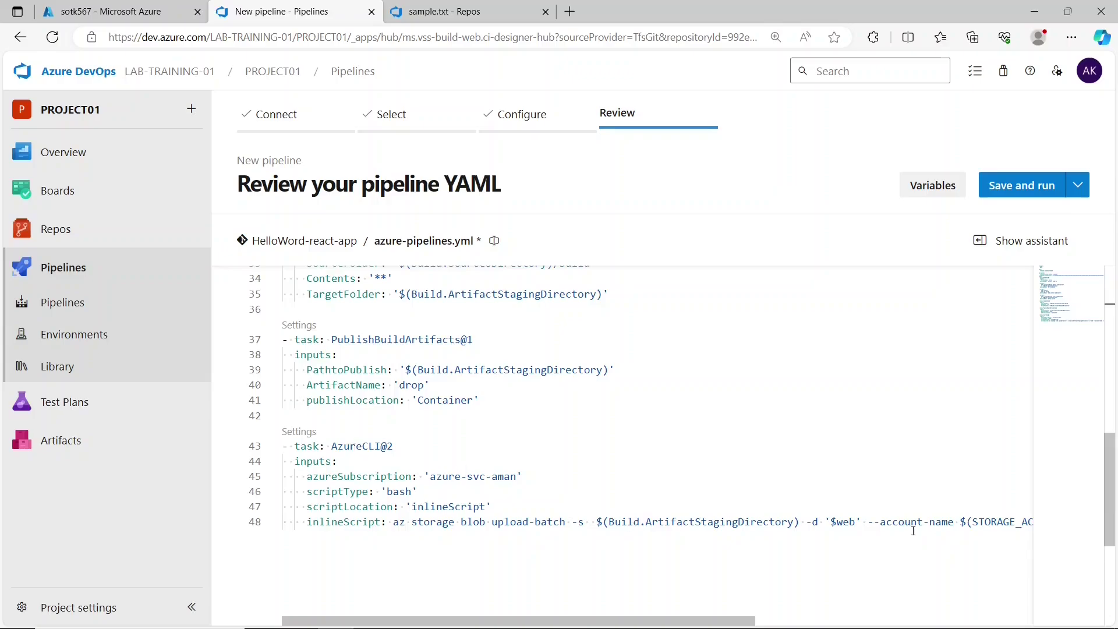
{"action": "left_click_drag", "start_coordinate": [1113, 495], "coordinate": [1114, 520]}
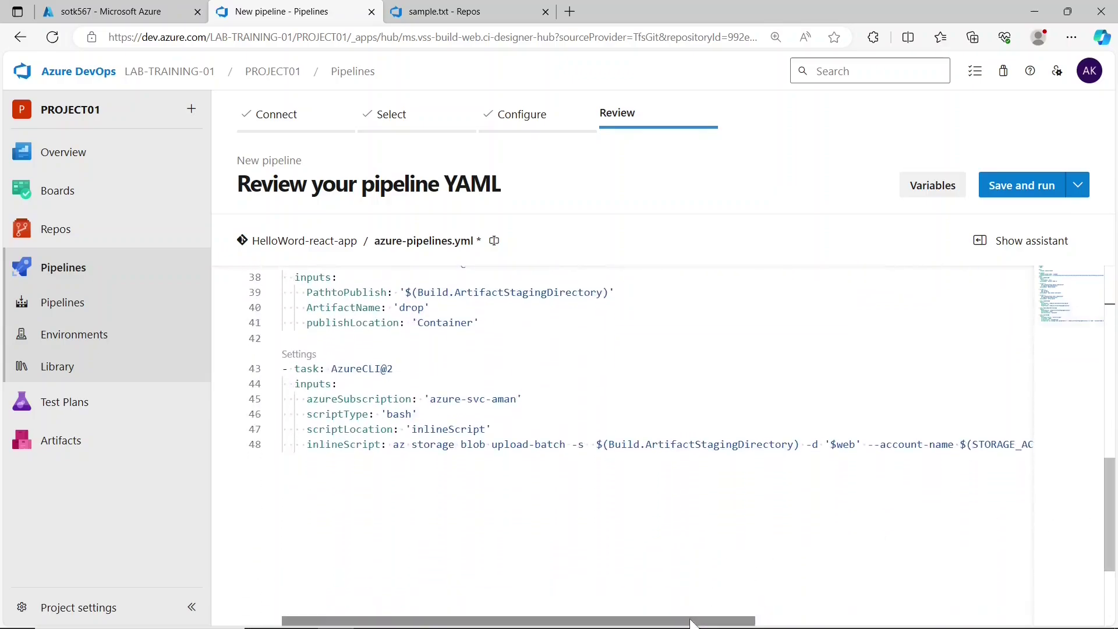
{"action": "left_click_drag", "start_coordinate": [695, 621], "coordinate": [827, 600]}
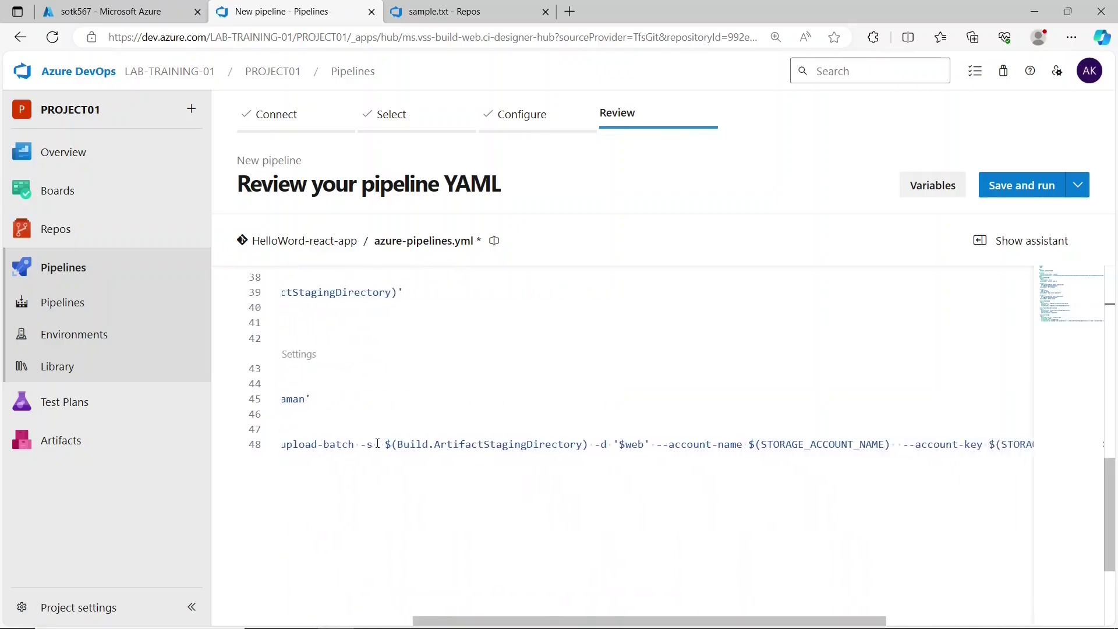
{"action": "left_click_drag", "start_coordinate": [381, 445], "coordinate": [589, 444]}
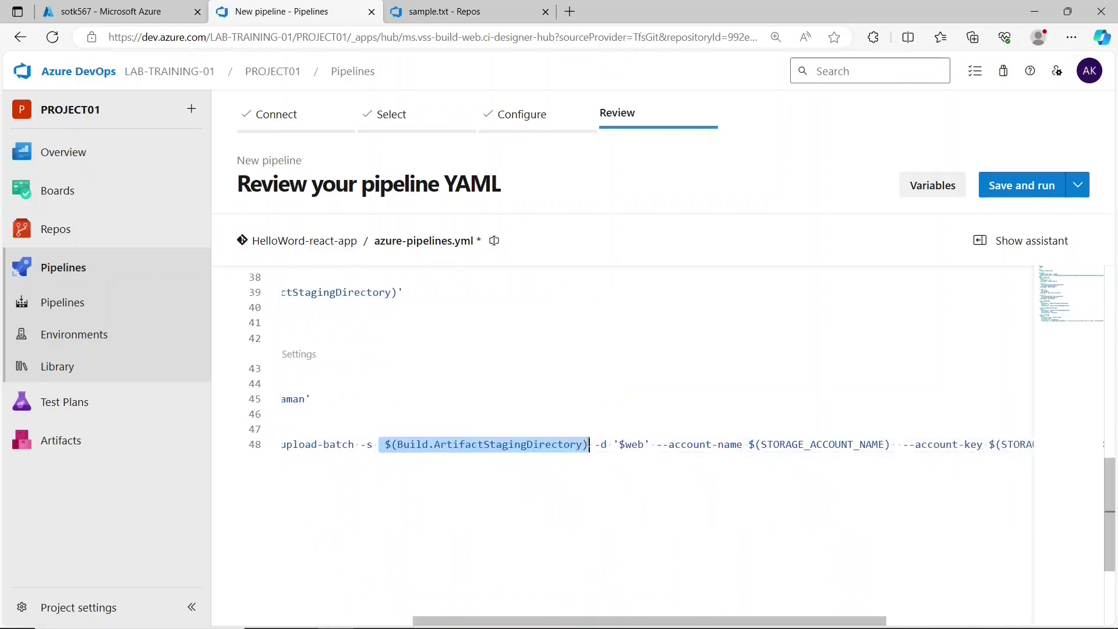
{"action": "left_click", "coordinate": [589, 445]}
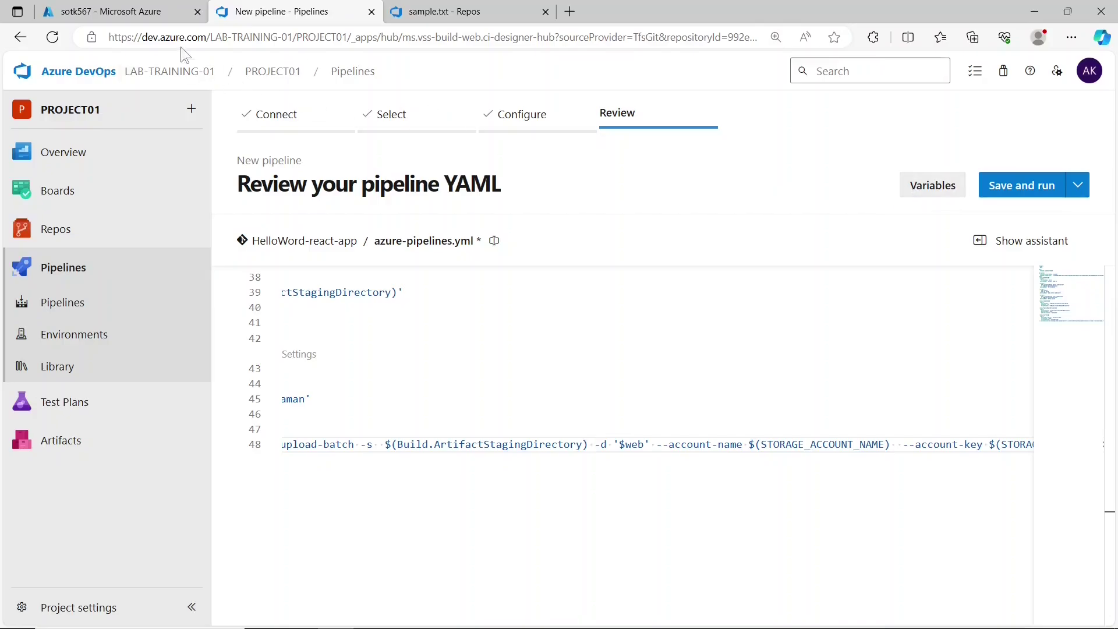
- Save and run the pipeline, check the job step logs, and list the drop artifact's files
{"action": "left_click", "coordinate": [986, 186]}
{"action": "left_click", "coordinate": [1036, 590]}
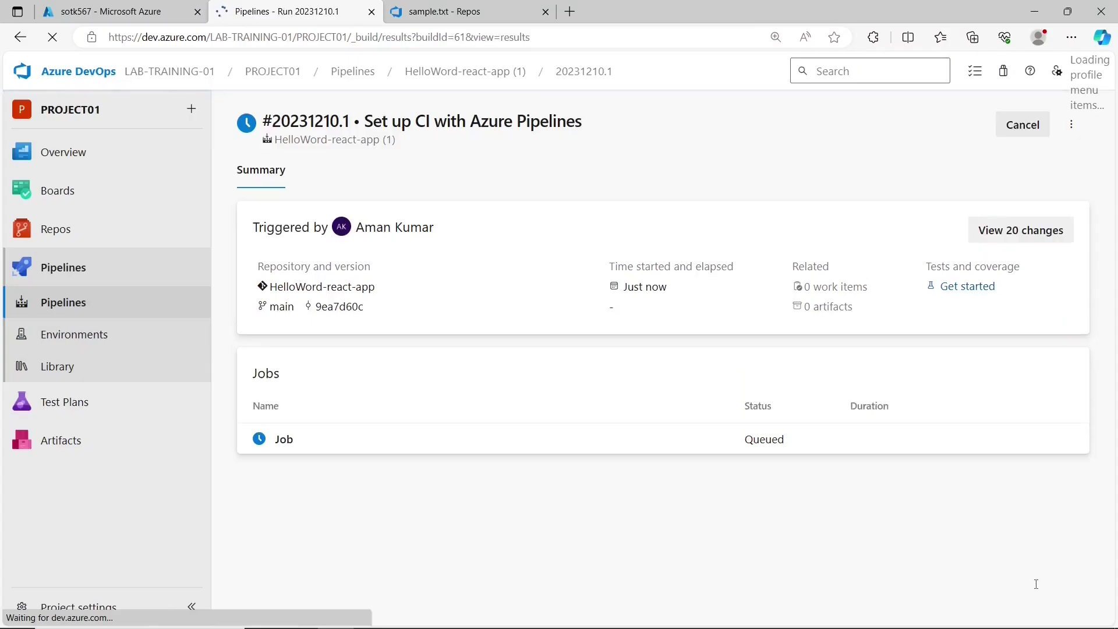
{"action": "left_click", "coordinate": [395, 438]}
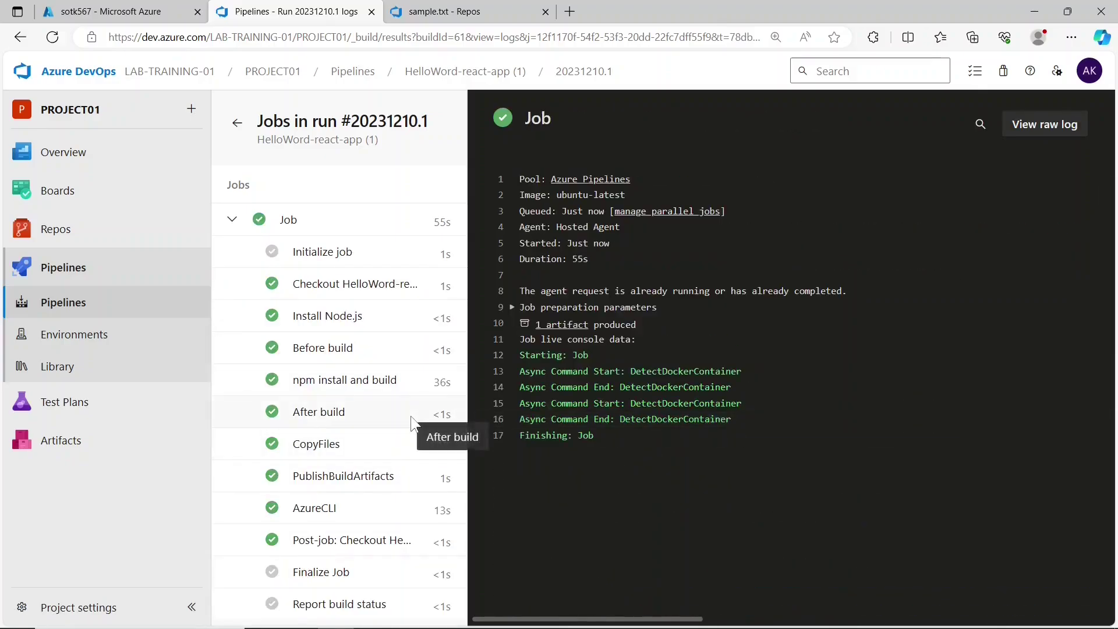
{"action": "left_click", "coordinate": [554, 326]}
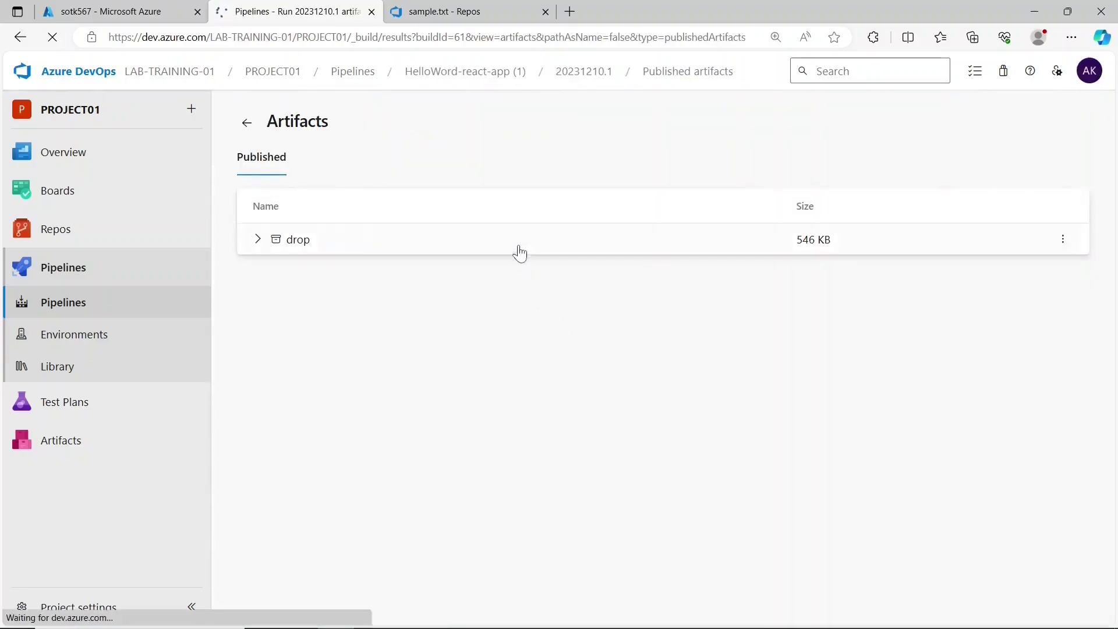
{"action": "left_click", "coordinate": [516, 247]}
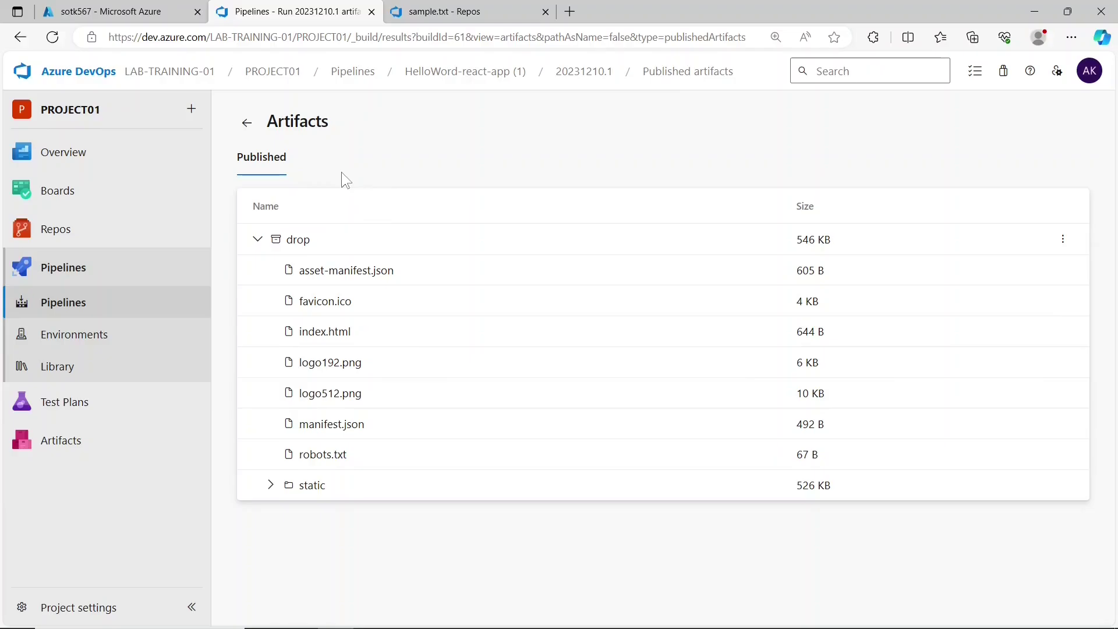
{"action": "left_click", "coordinate": [140, 13]}
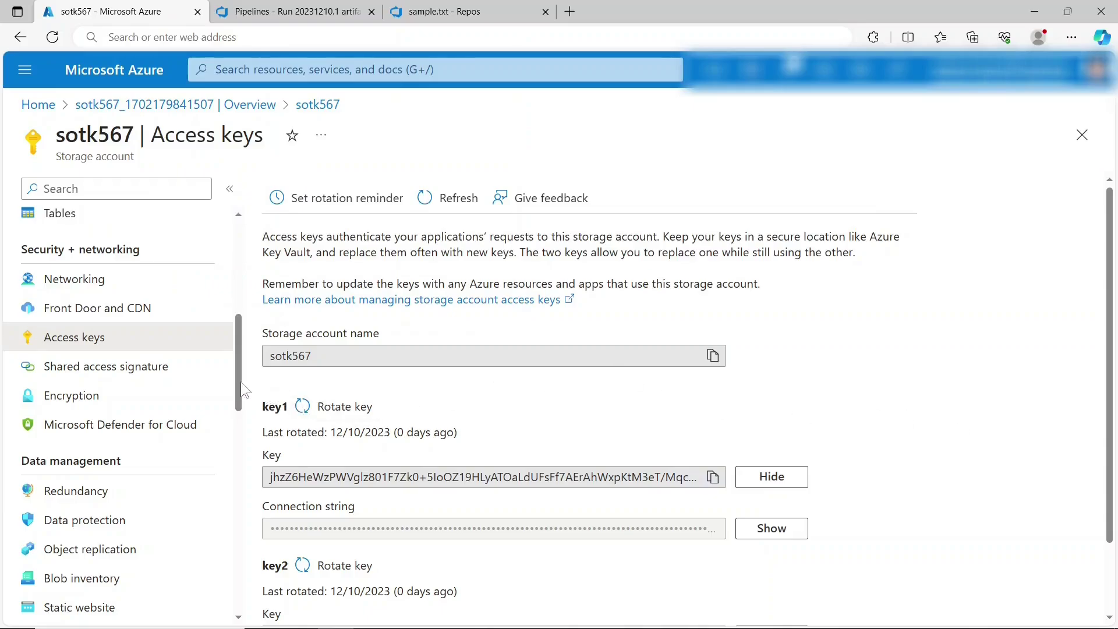
- Open sotk567's $web container to confirm the uploaded build files, then return to Containers
{"action": "left_click_drag", "start_coordinate": [240, 382], "coordinate": [236, 323]}
{"action": "left_click", "coordinate": [134, 398]}
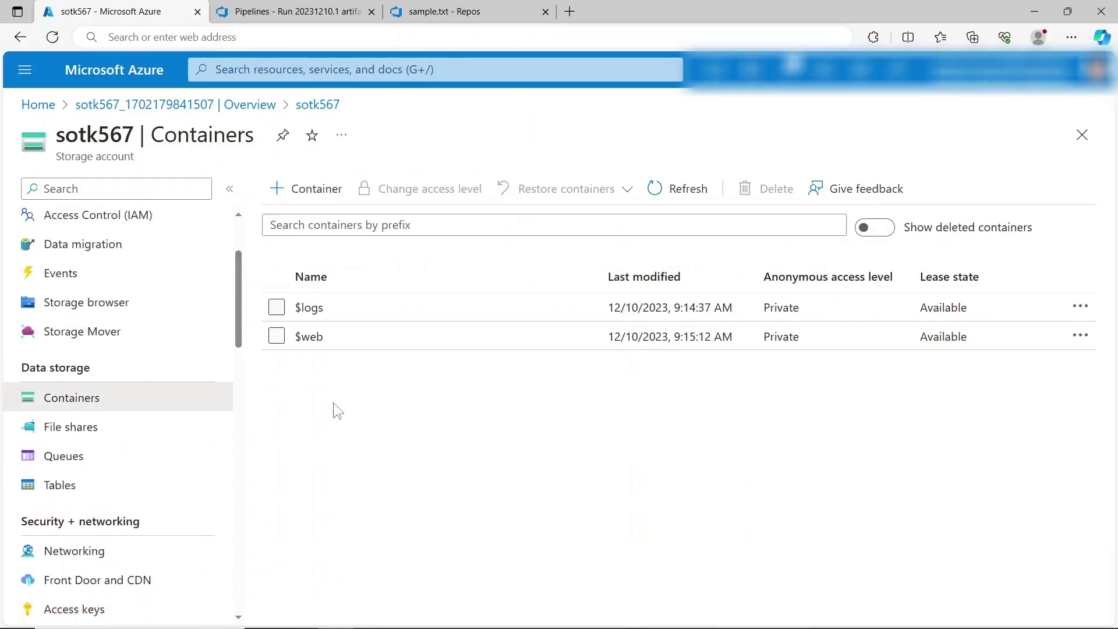
{"action": "left_click", "coordinate": [309, 337]}
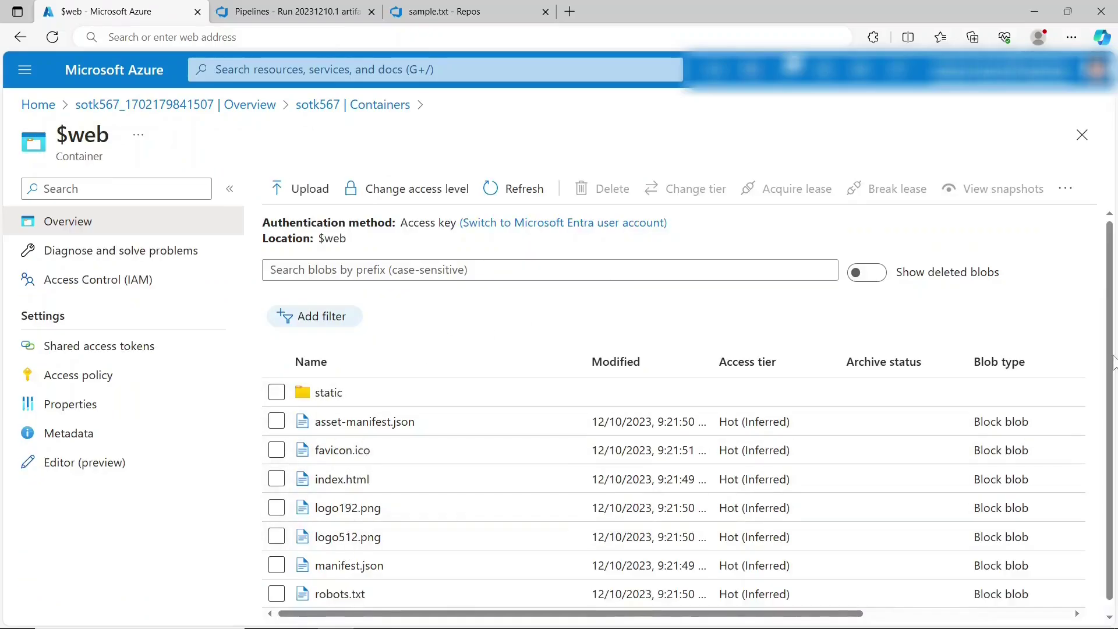
{"action": "scroll", "coordinate": [1114, 411], "scroll_direction": "down", "scroll_amount": 1}
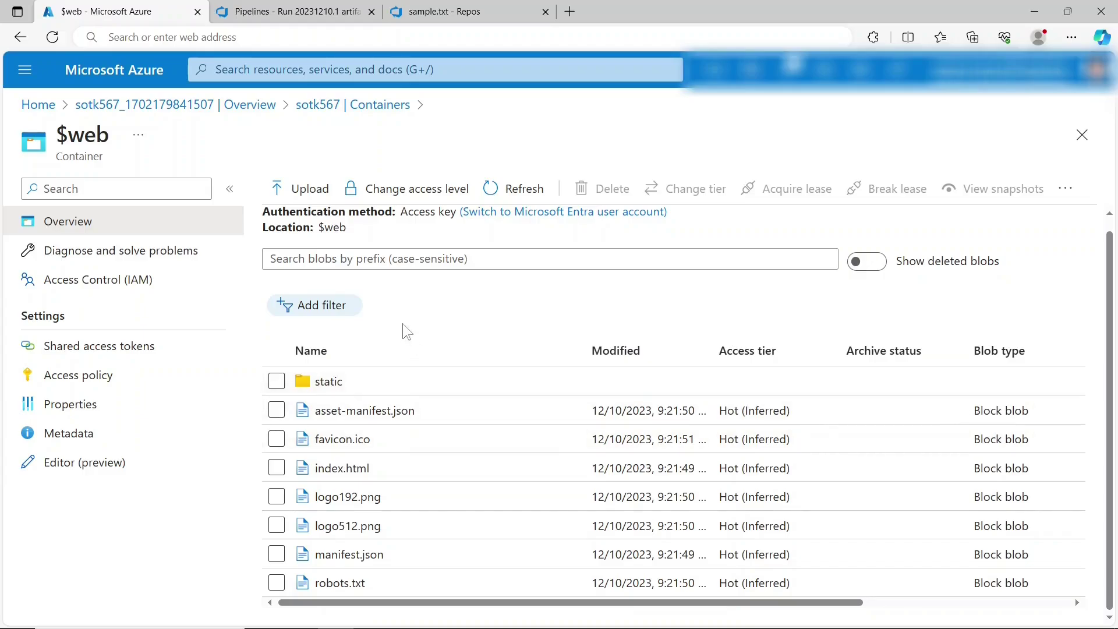
{"action": "key", "text": "alt+Left"}
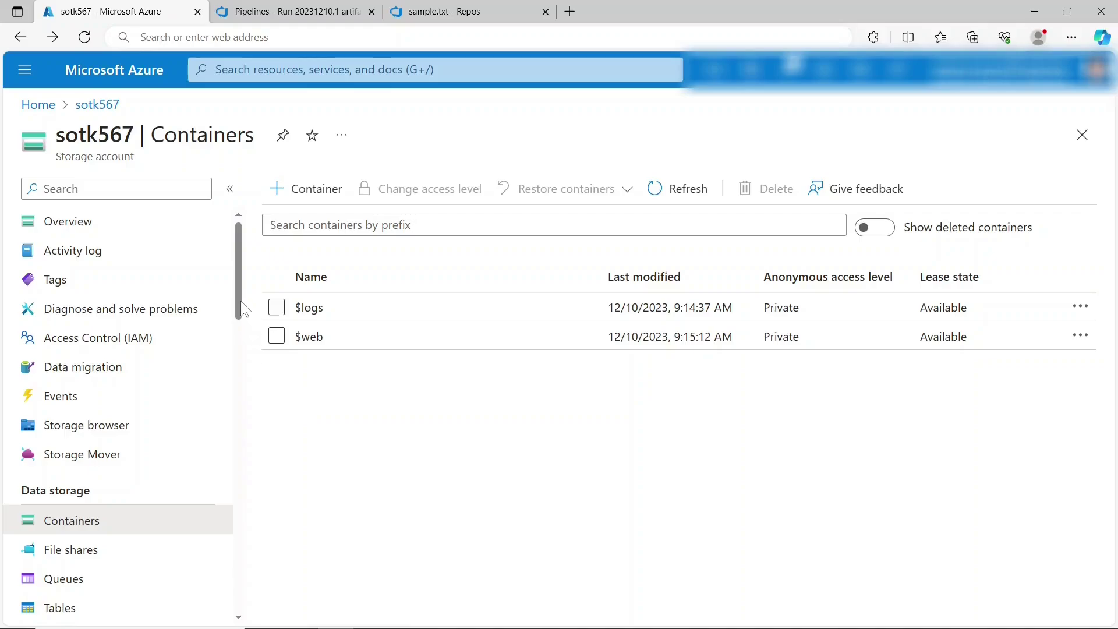
- Enable static website hosting with index.html as the index document name and save
{"action": "left_click_drag", "start_coordinate": [239, 299], "coordinate": [245, 442]}
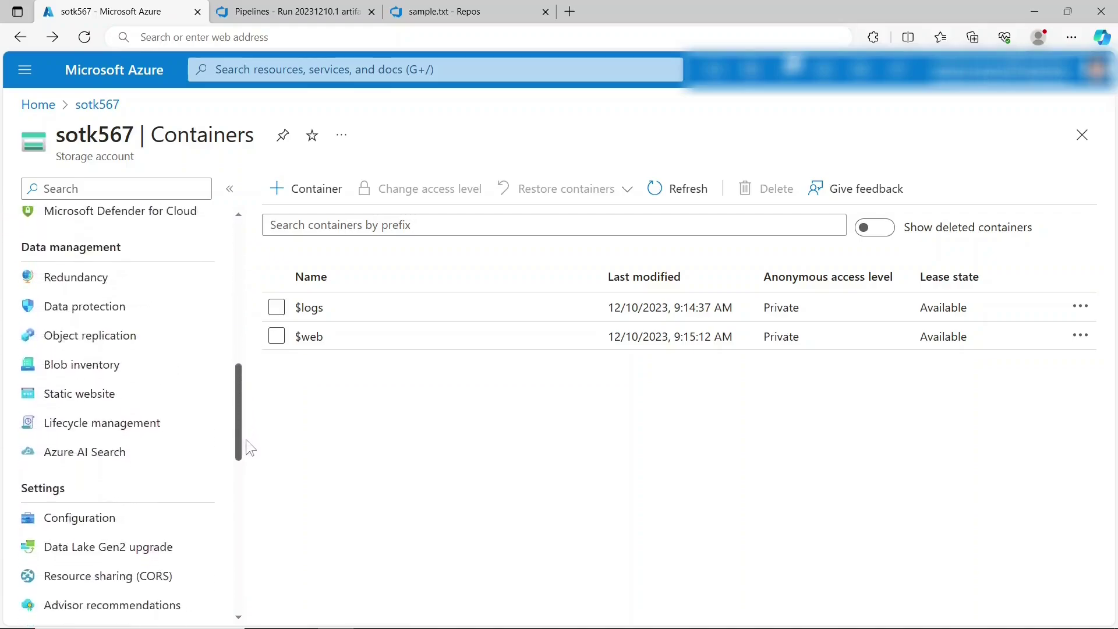
{"action": "left_click", "coordinate": [119, 408]}
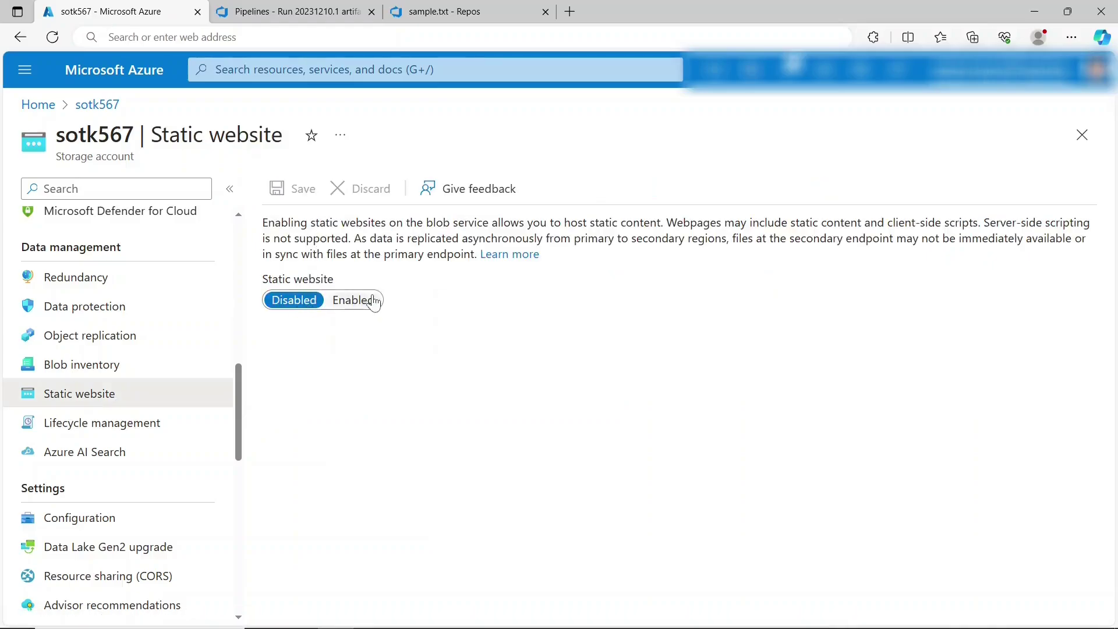
{"action": "left_click", "coordinate": [374, 302]}
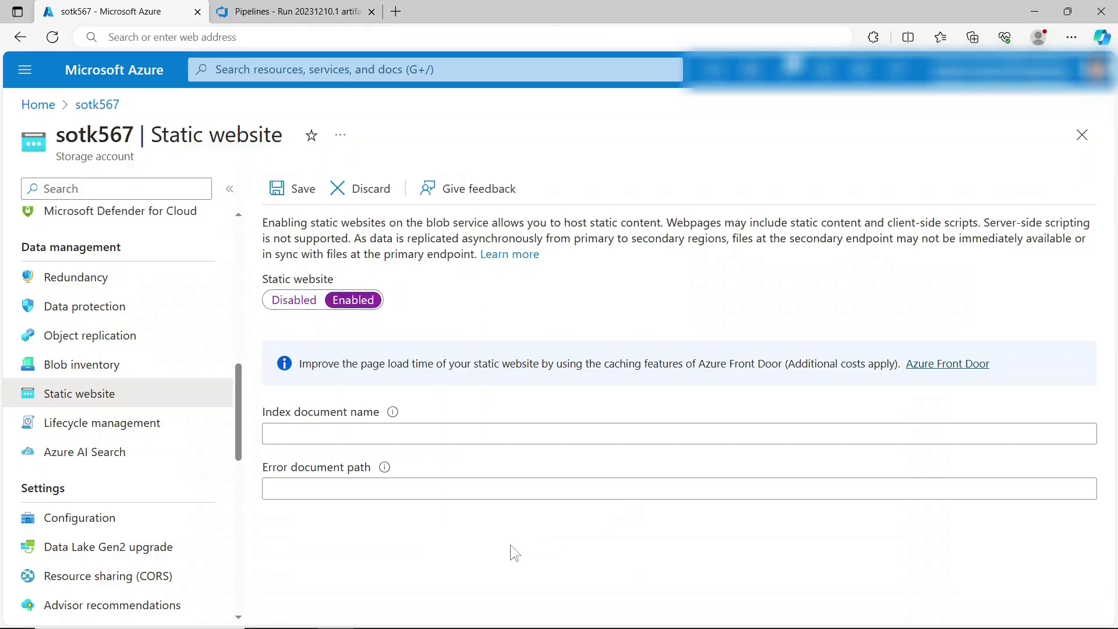
{"action": "left_click", "coordinate": [393, 429]}
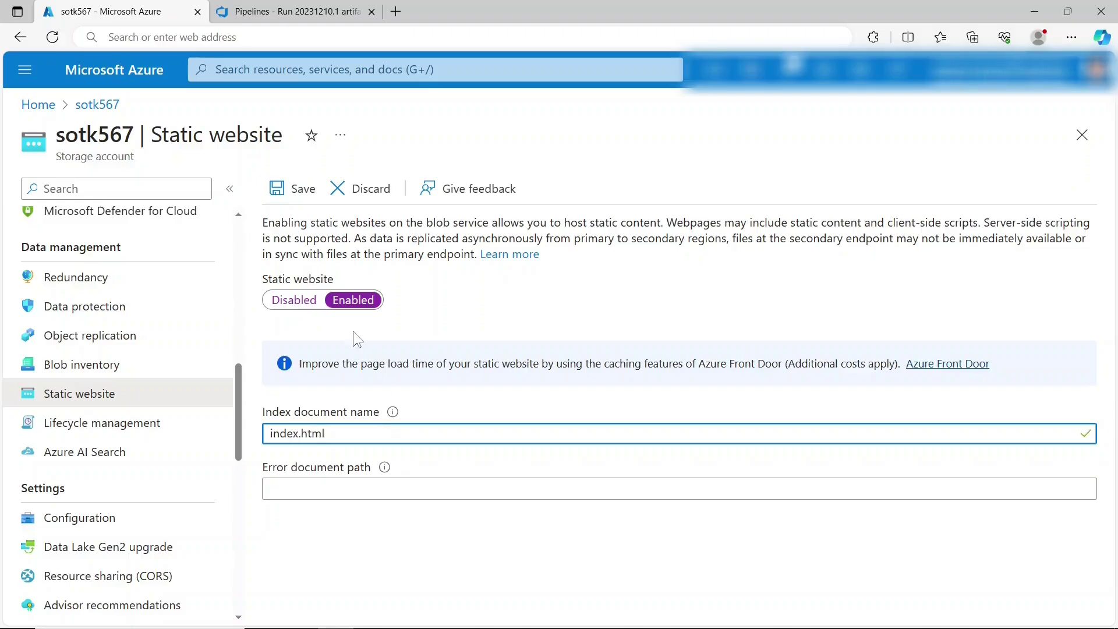
{"action": "type", "text": "index.html"}
{"action": "left_click", "coordinate": [293, 188]}
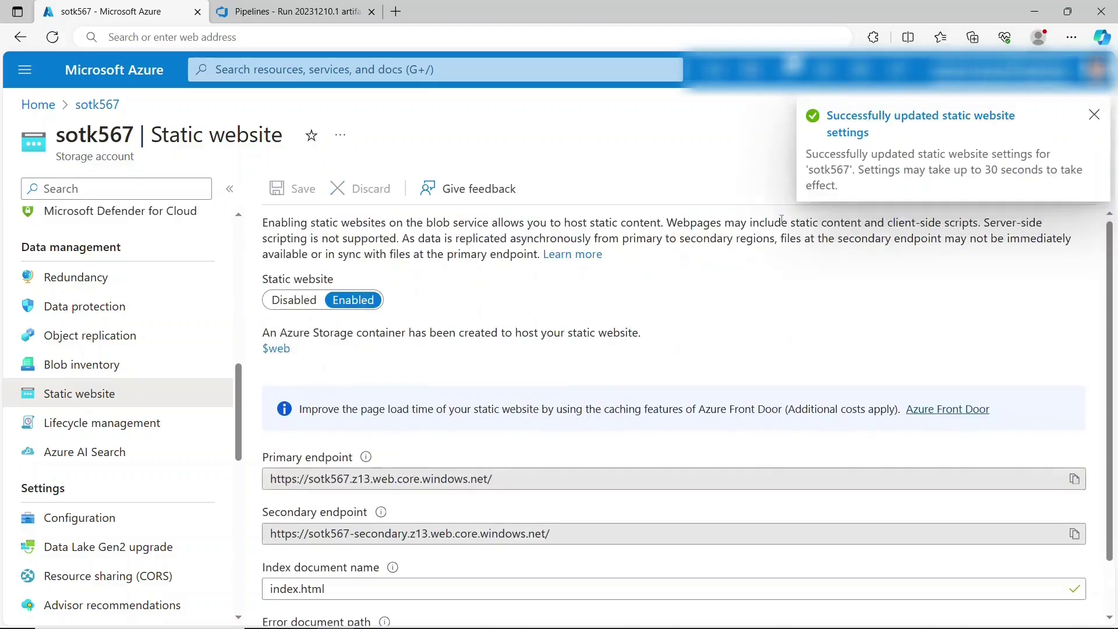
{"action": "left_click", "coordinate": [1095, 116]}
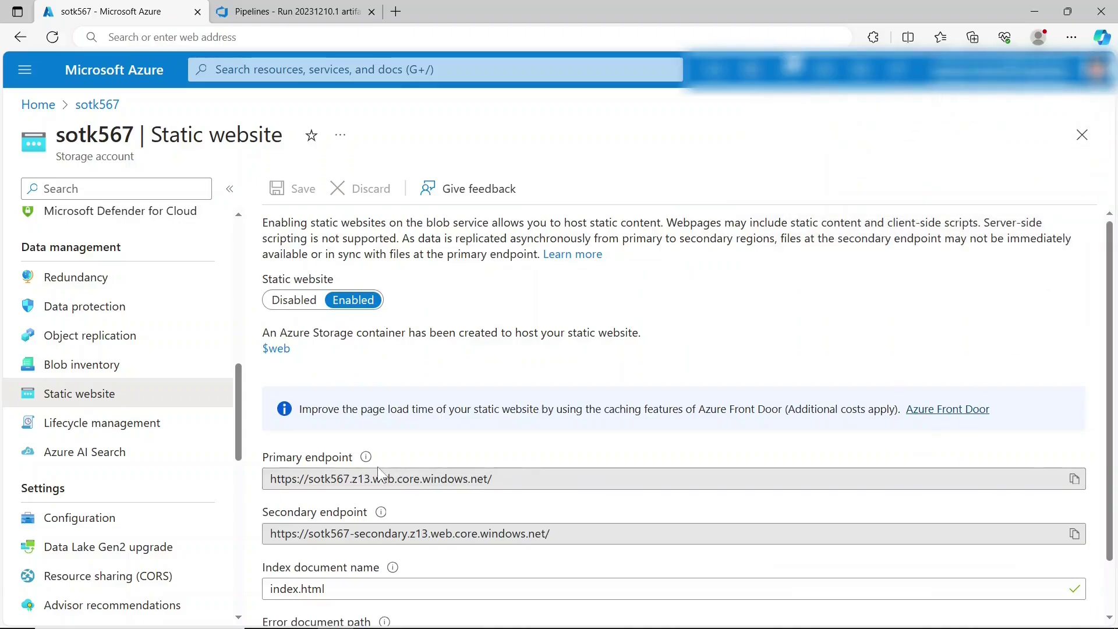
- Copy the primary endpoint URL and load it in a new browser tab
{"action": "left_click", "coordinate": [1075, 479]}
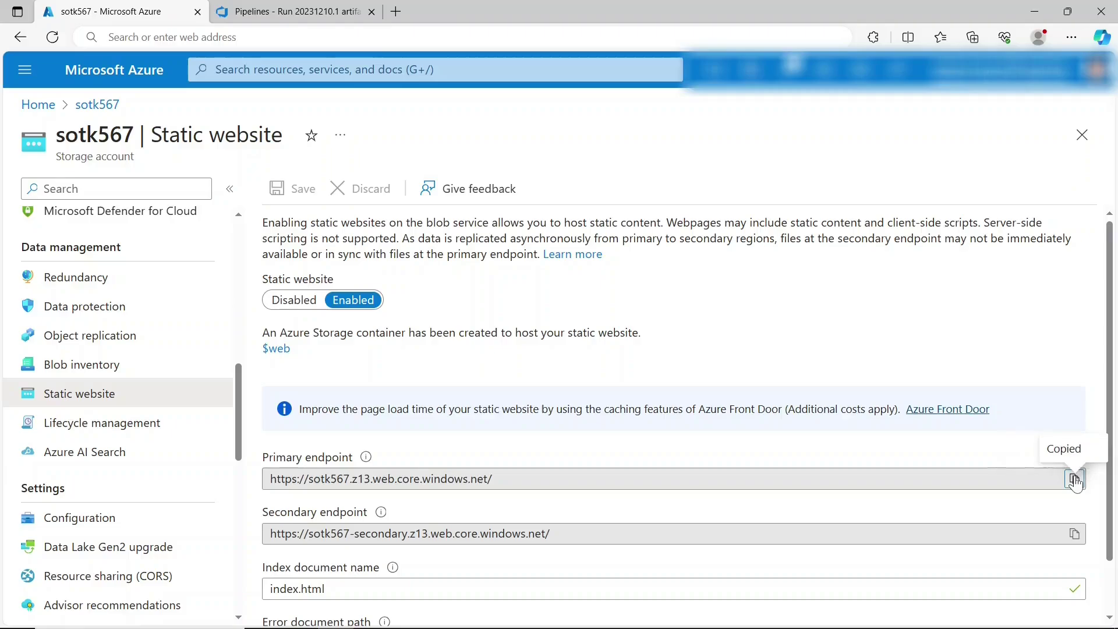
{"action": "left_click", "coordinate": [395, 12]}
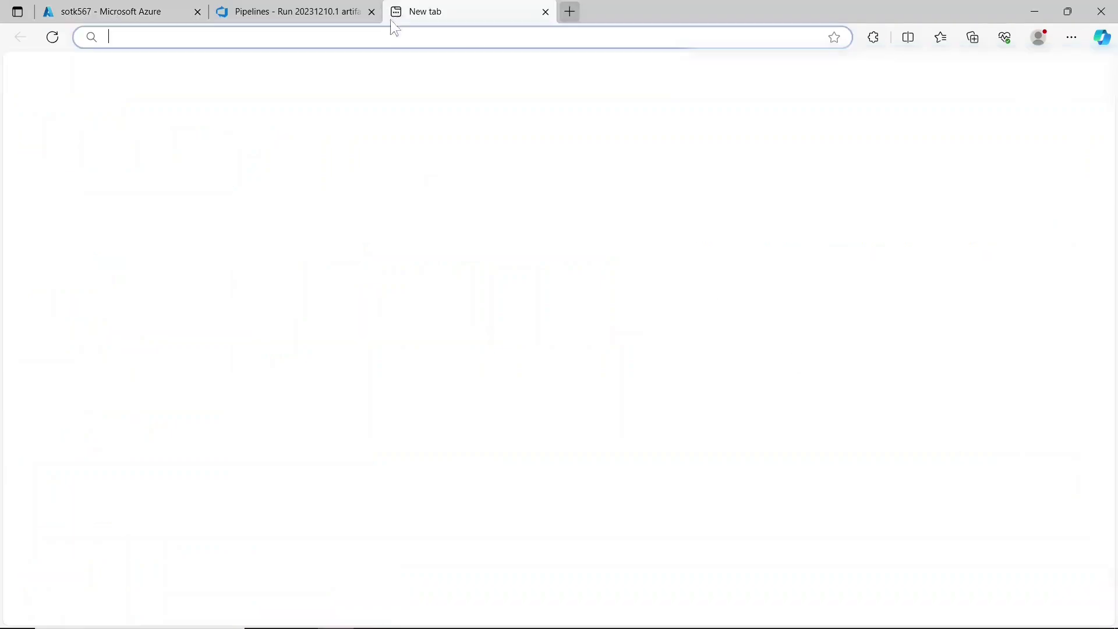
{"action": "left_click", "coordinate": [391, 33]}
{"action": "key", "text": "ctrl+v"}
{"action": "key", "text": "Return"}
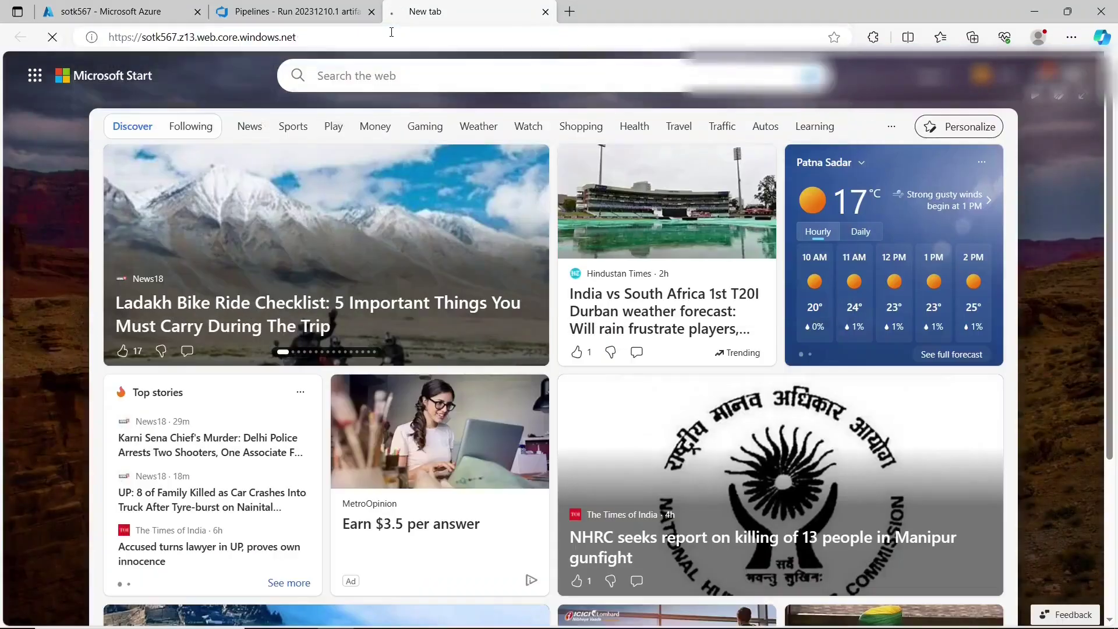